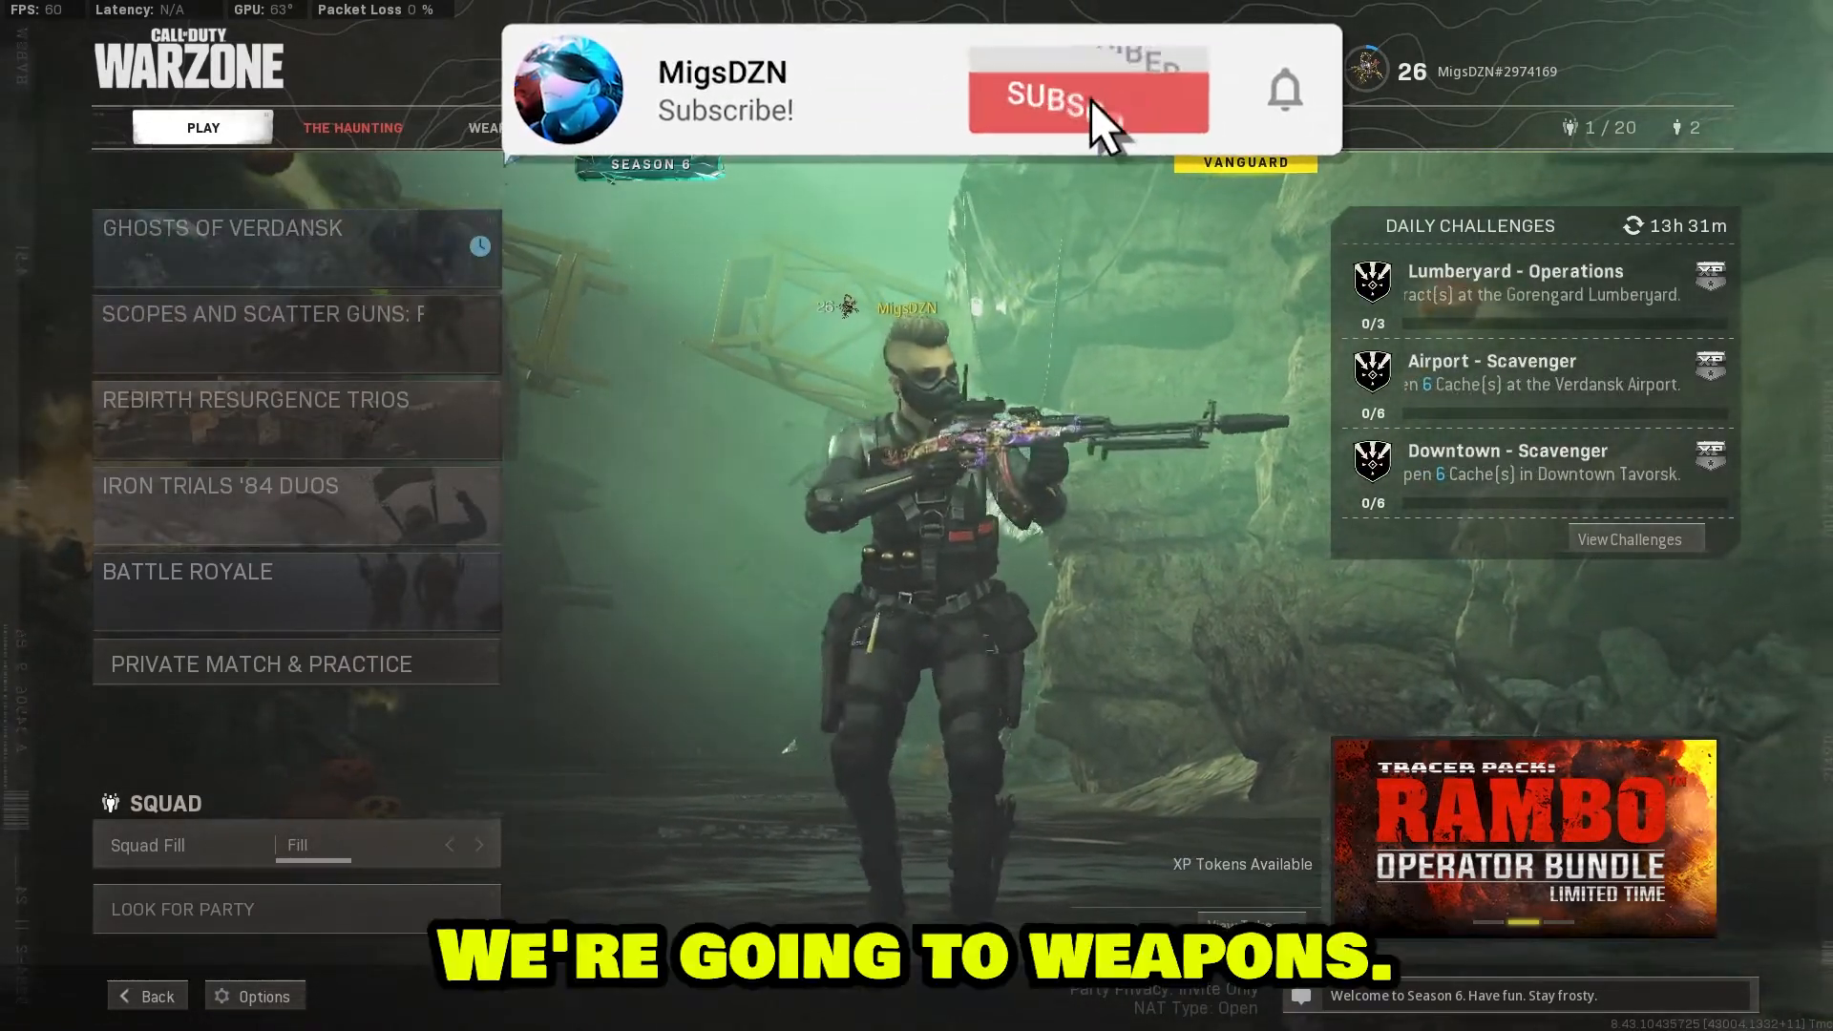
Go to the weapons loadout editor and open the Gunsmith for the primary assault rifle
{"action": "left_click", "coordinate": [485, 127]}
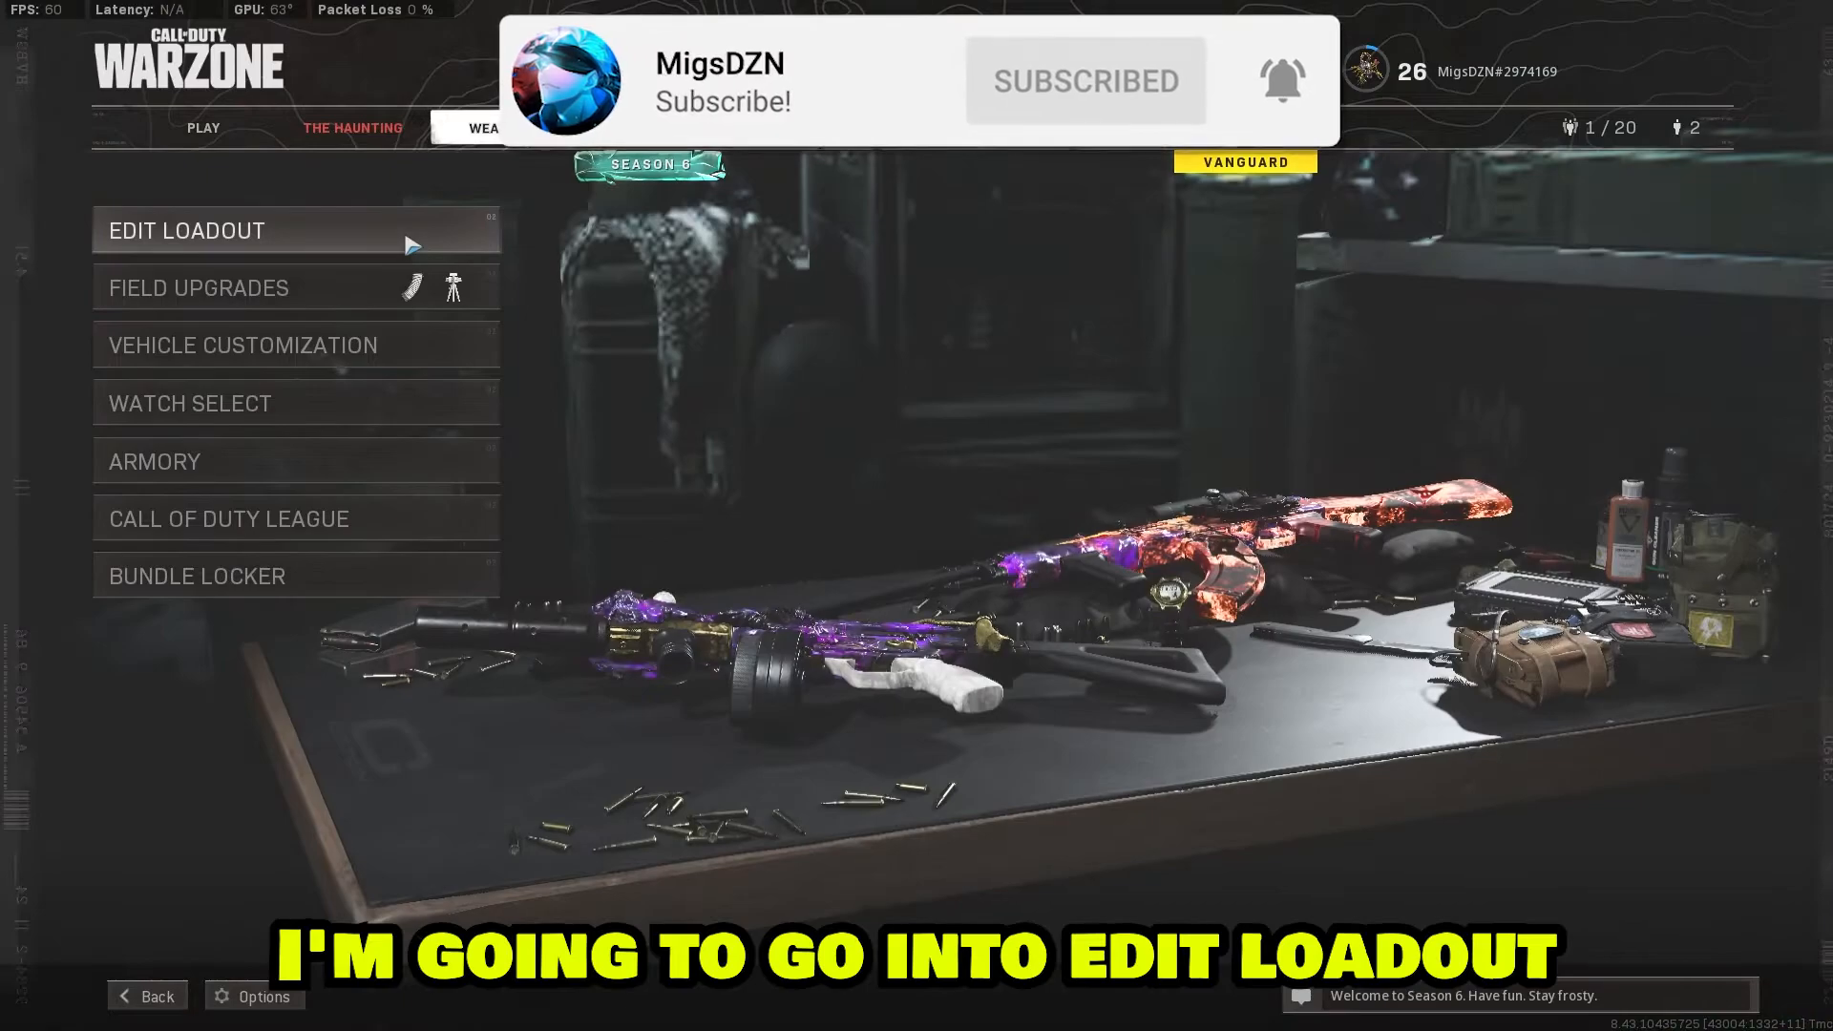
{"action": "left_click", "coordinate": [404, 231]}
{"action": "left_click", "coordinate": [399, 210]}
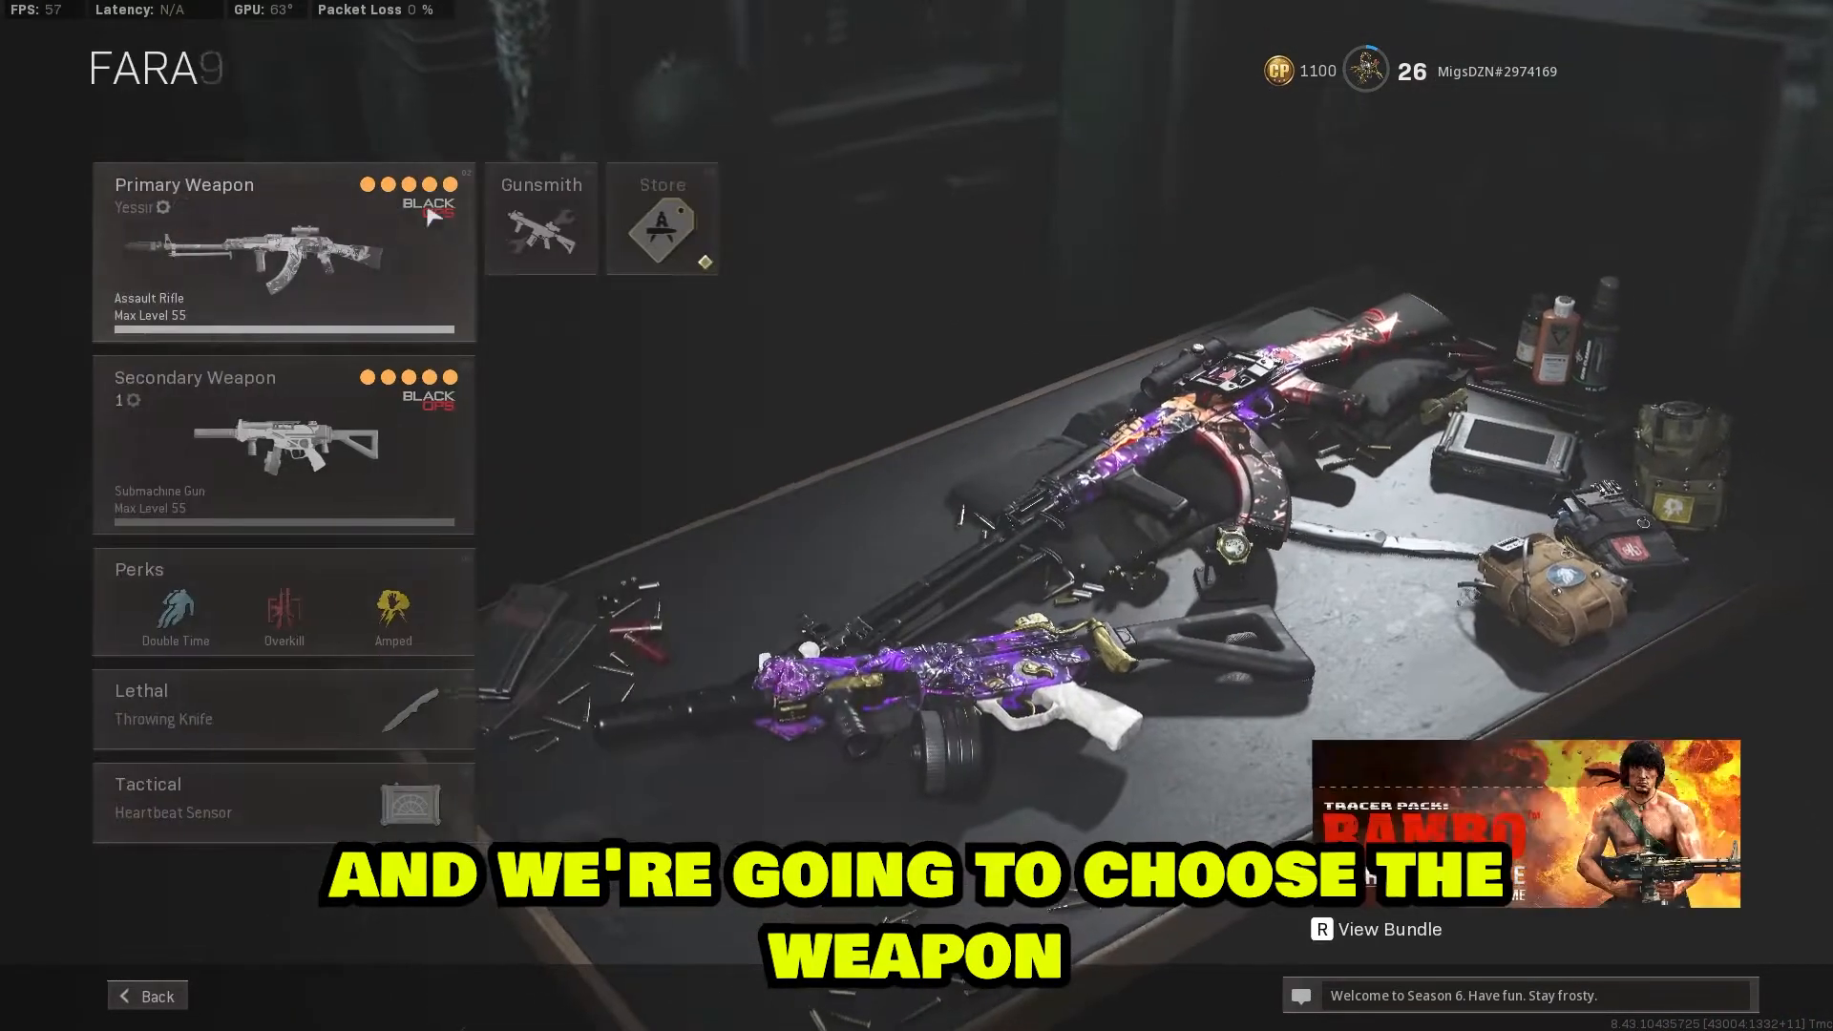
{"action": "left_click", "coordinate": [582, 248]}
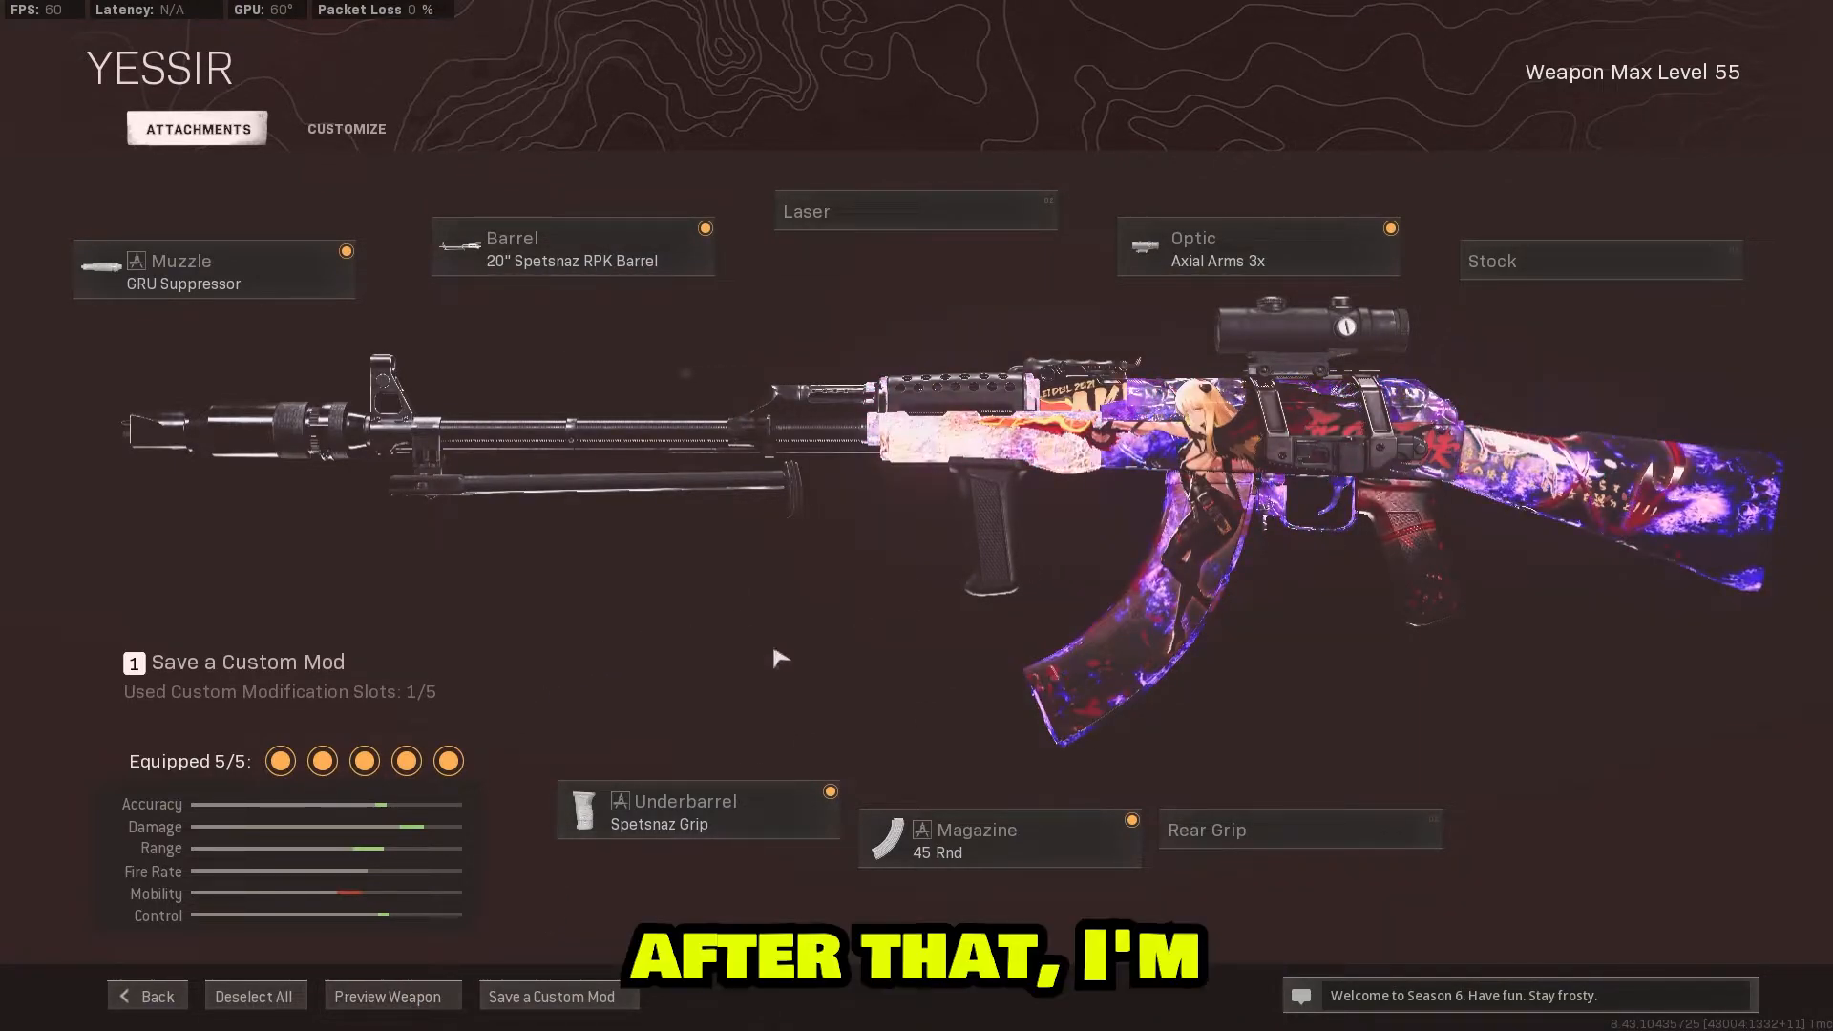
Preview the assault rifle, rotate it to an angled view and capture the full screen as a screenshot
{"action": "left_click", "coordinate": [420, 998]}
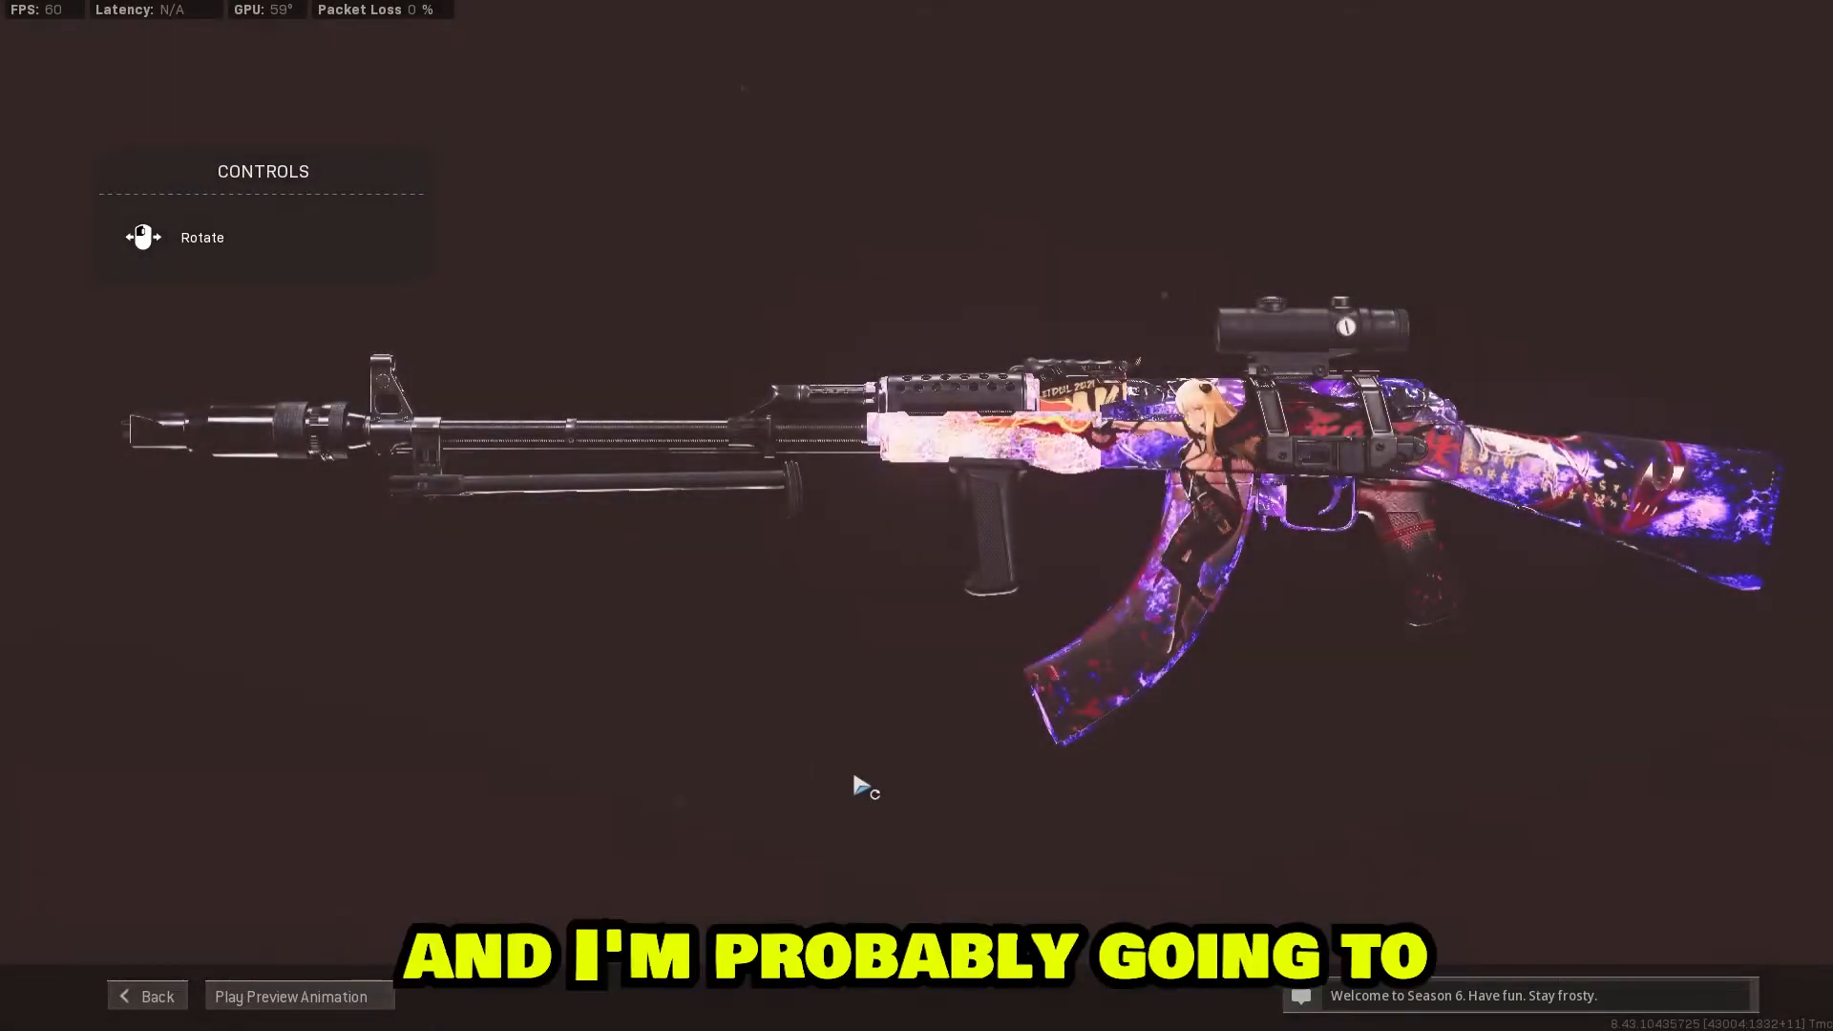
{"action": "left_click_drag", "start_coordinate": [840, 862], "coordinate": [949, 864]}
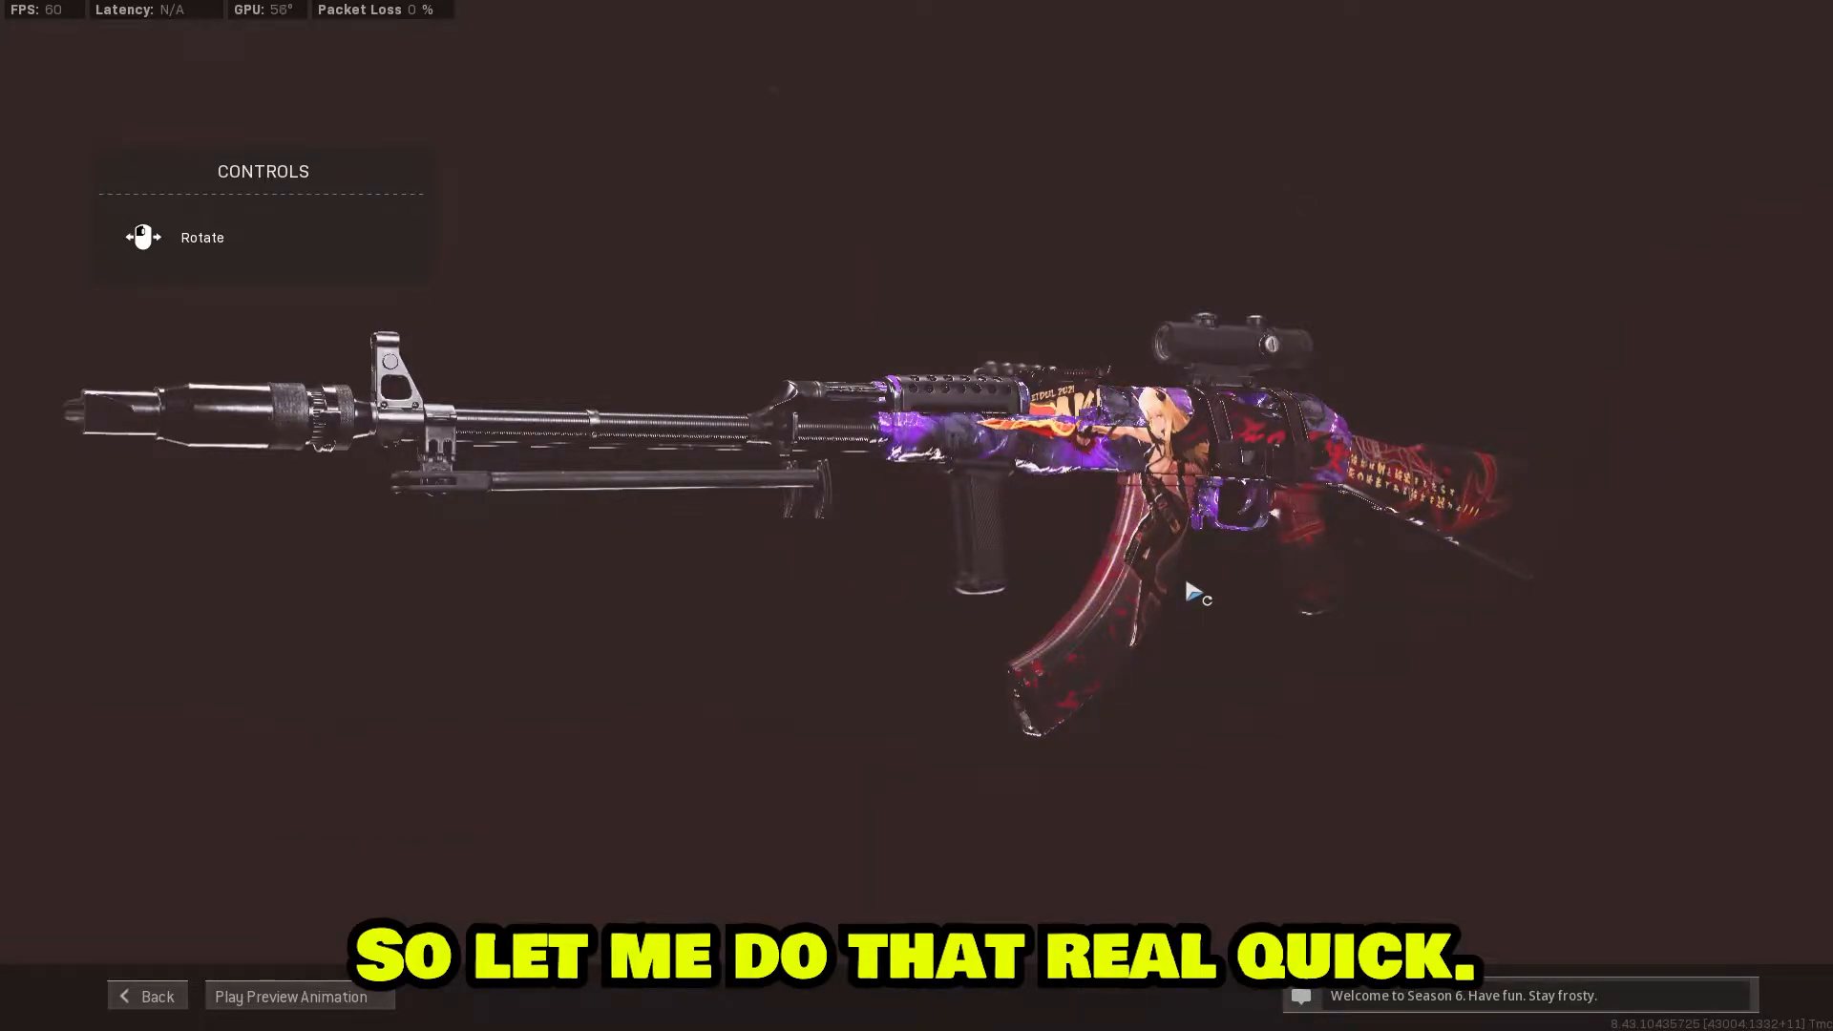
{"action": "key", "text": "Print"}
{"action": "left_click_drag", "start_coordinate": [0, 0], "coordinate": [1832, 1030]}
{"action": "key", "text": "ctrl+c"}
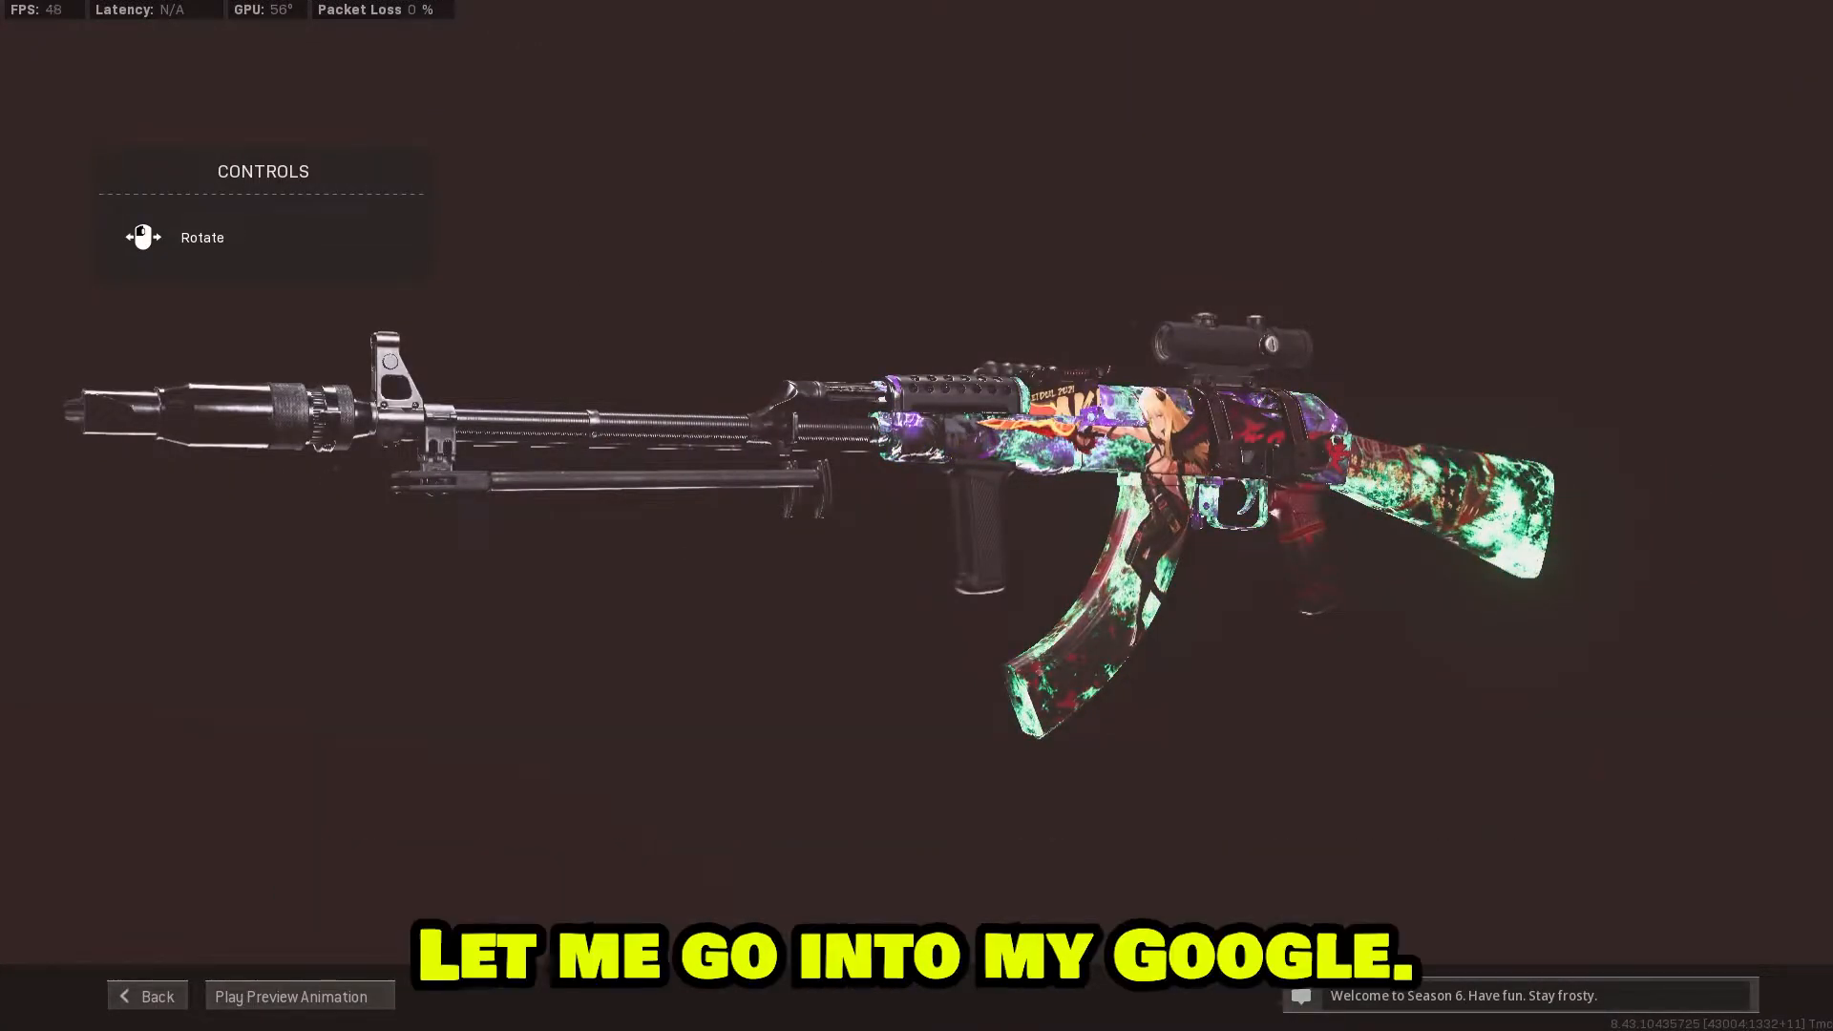
Switch to Chrome, search for "lightshot" and open the Lightshot website
{"action": "key", "text": "alt+Tab"}
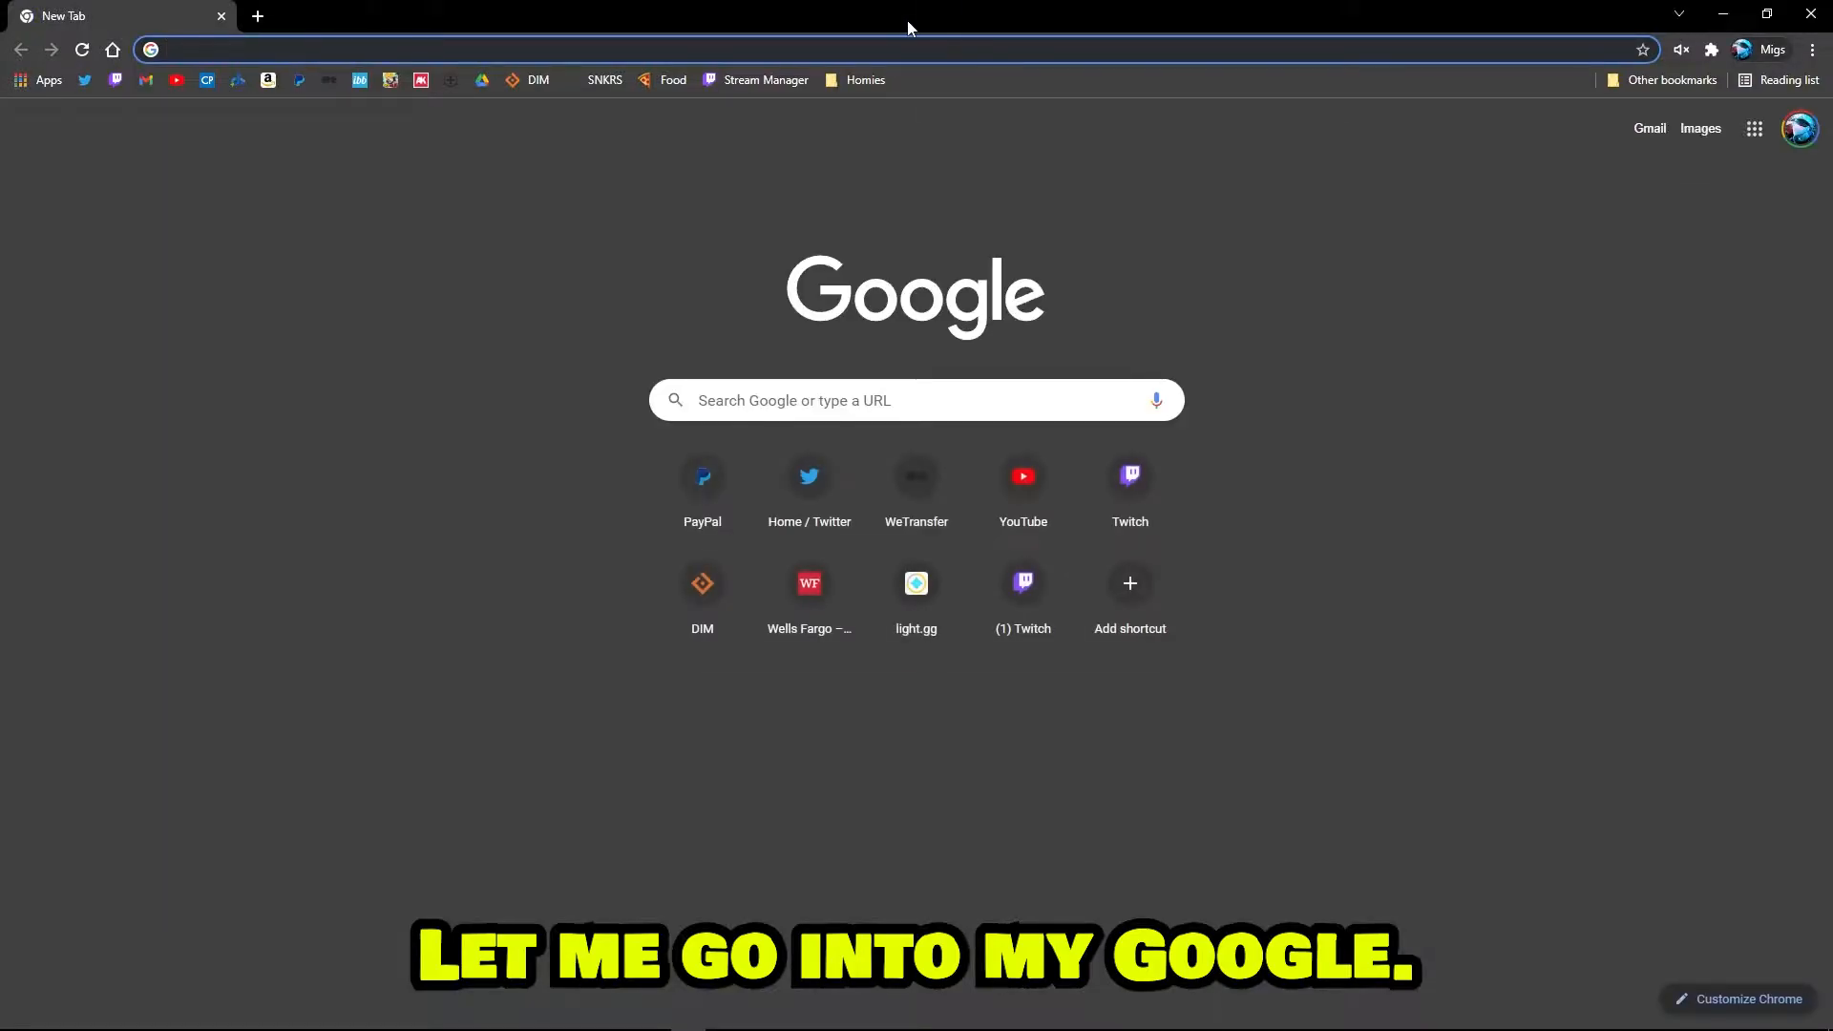
{"action": "type", "text": "lightshot"}
{"action": "key", "text": "Return"}
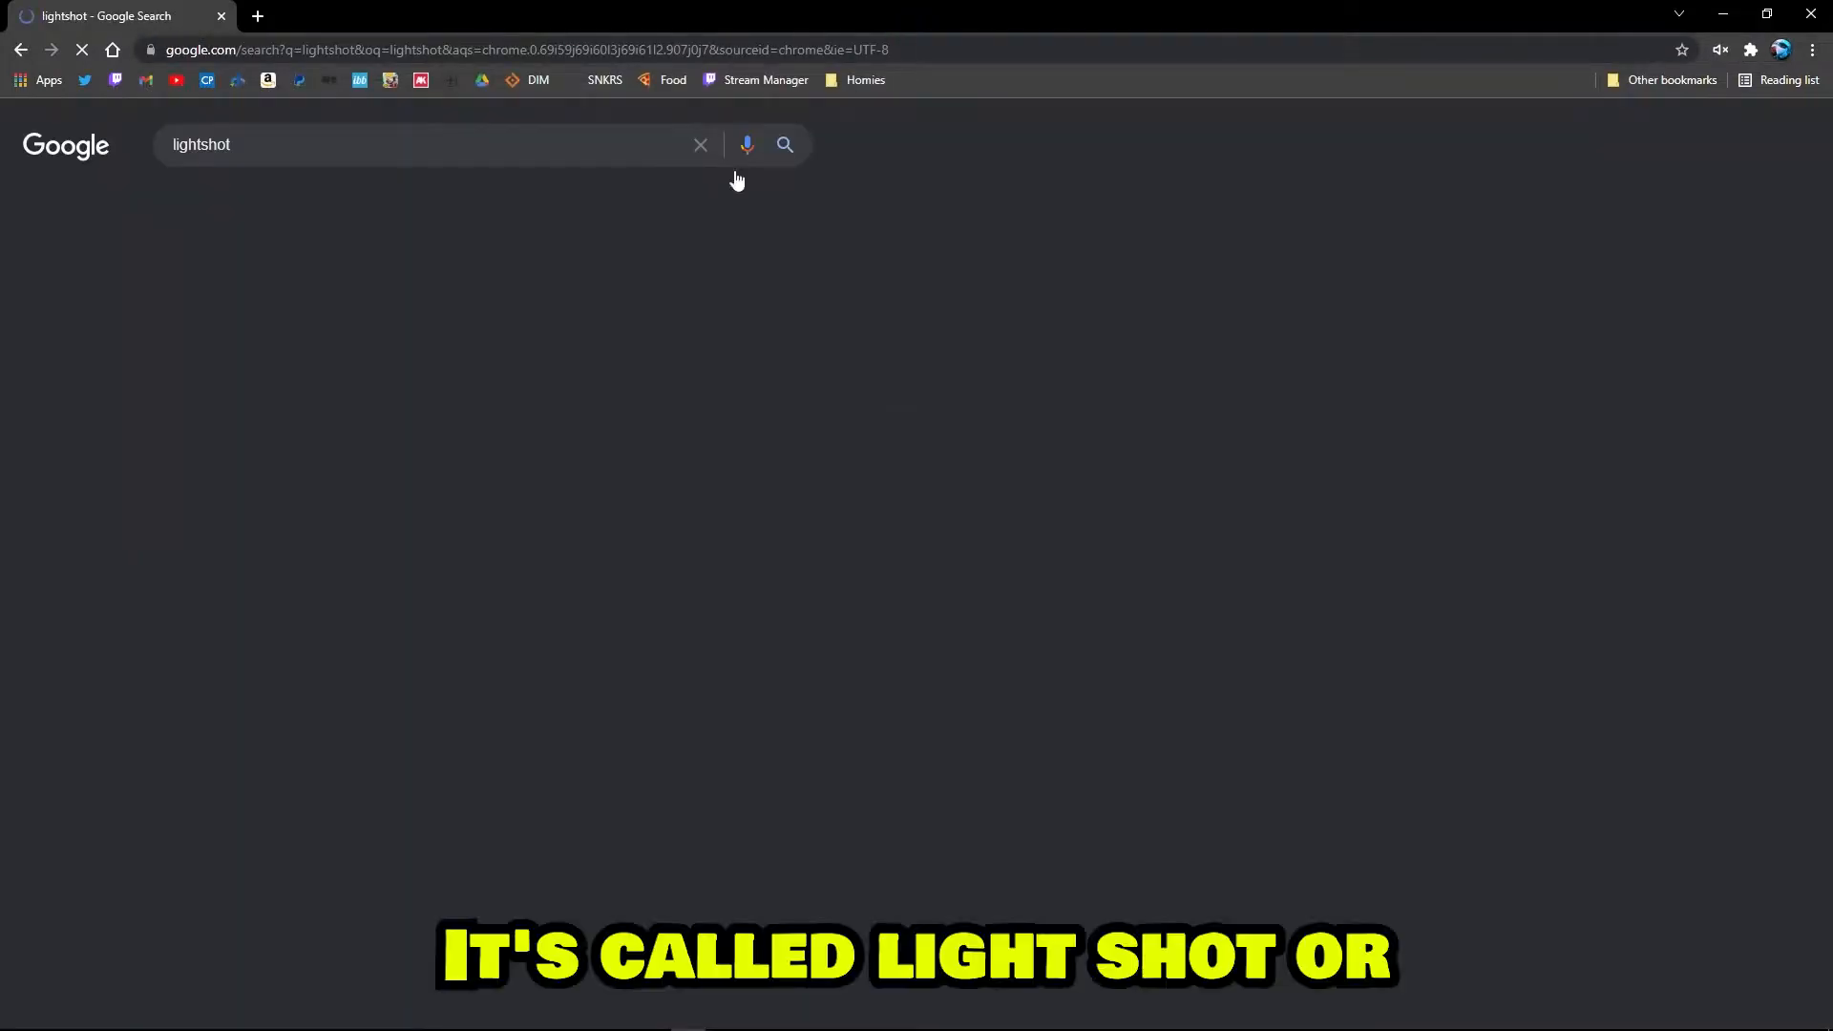
{"action": "left_click", "coordinate": [309, 316]}
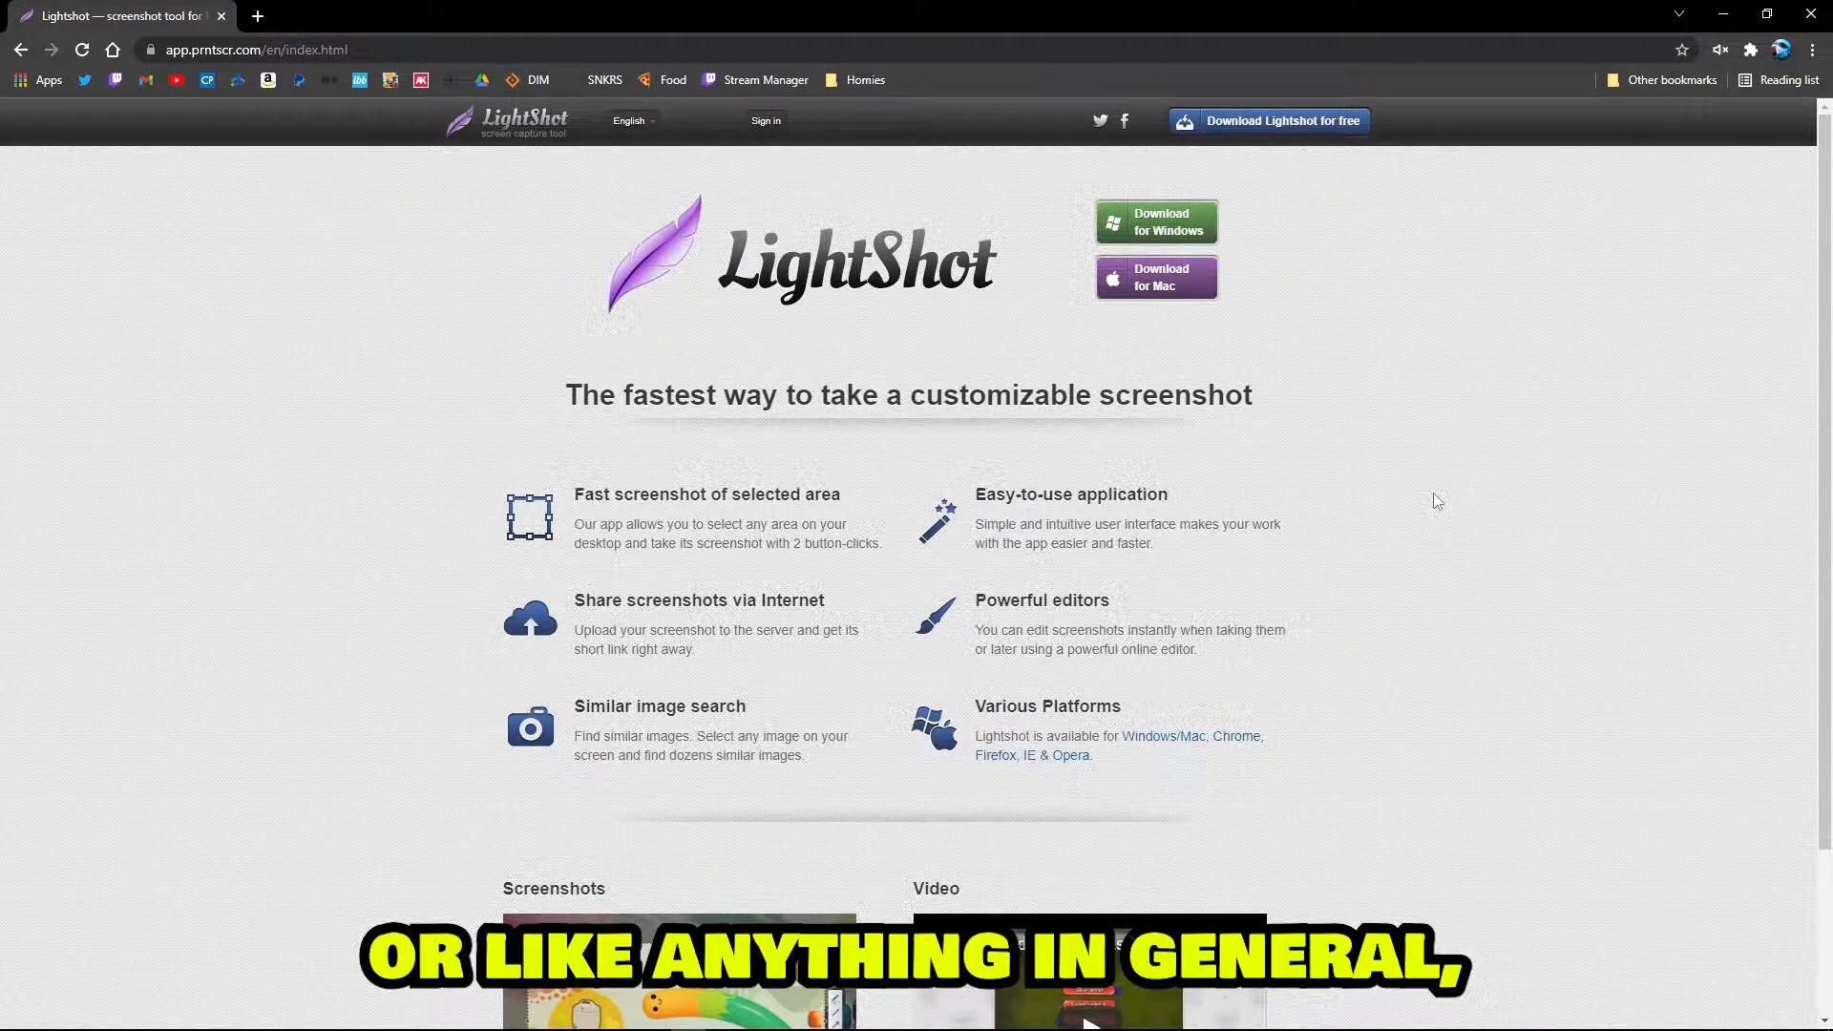
{"action": "key", "text": "Print"}
{"action": "left_click_drag", "start_coordinate": [458, 413], "coordinate": [900, 584]}
{"action": "key", "text": "Escape"}
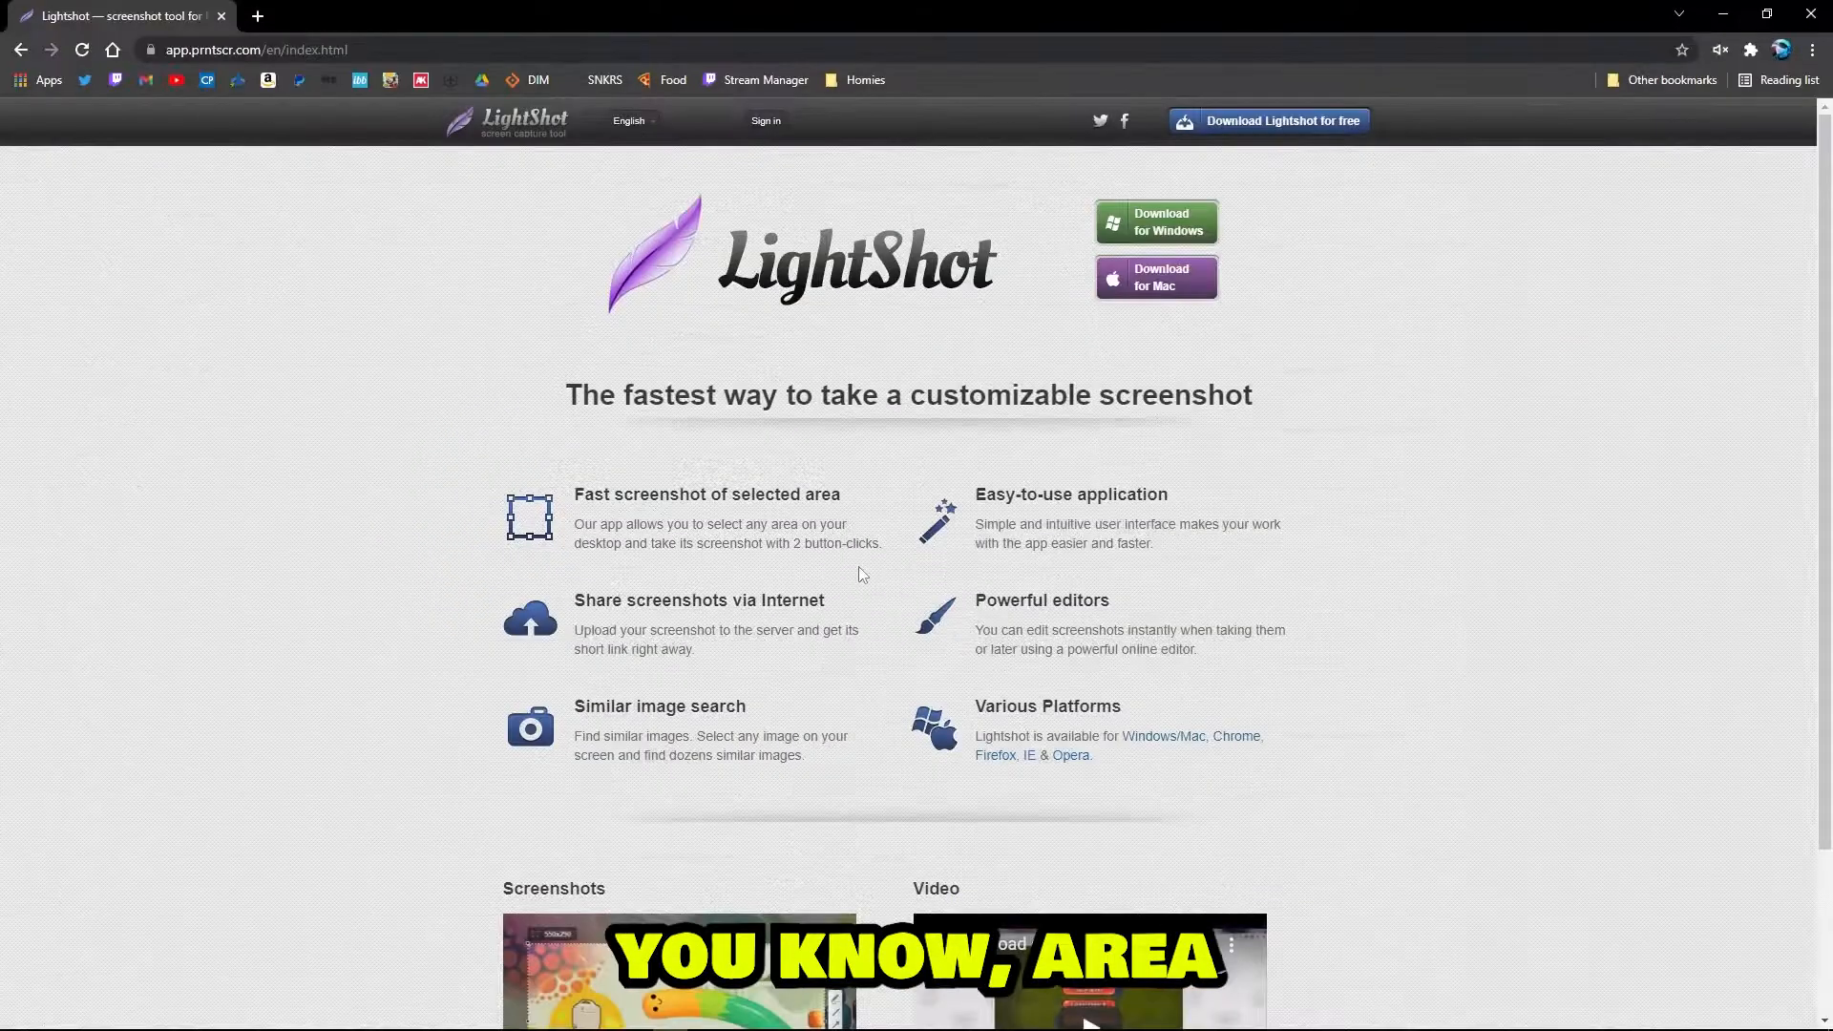
{"action": "key", "text": "Print"}
{"action": "left_click_drag", "start_coordinate": [528, 348], "coordinate": [1311, 427]}
{"action": "key", "text": "Escape"}
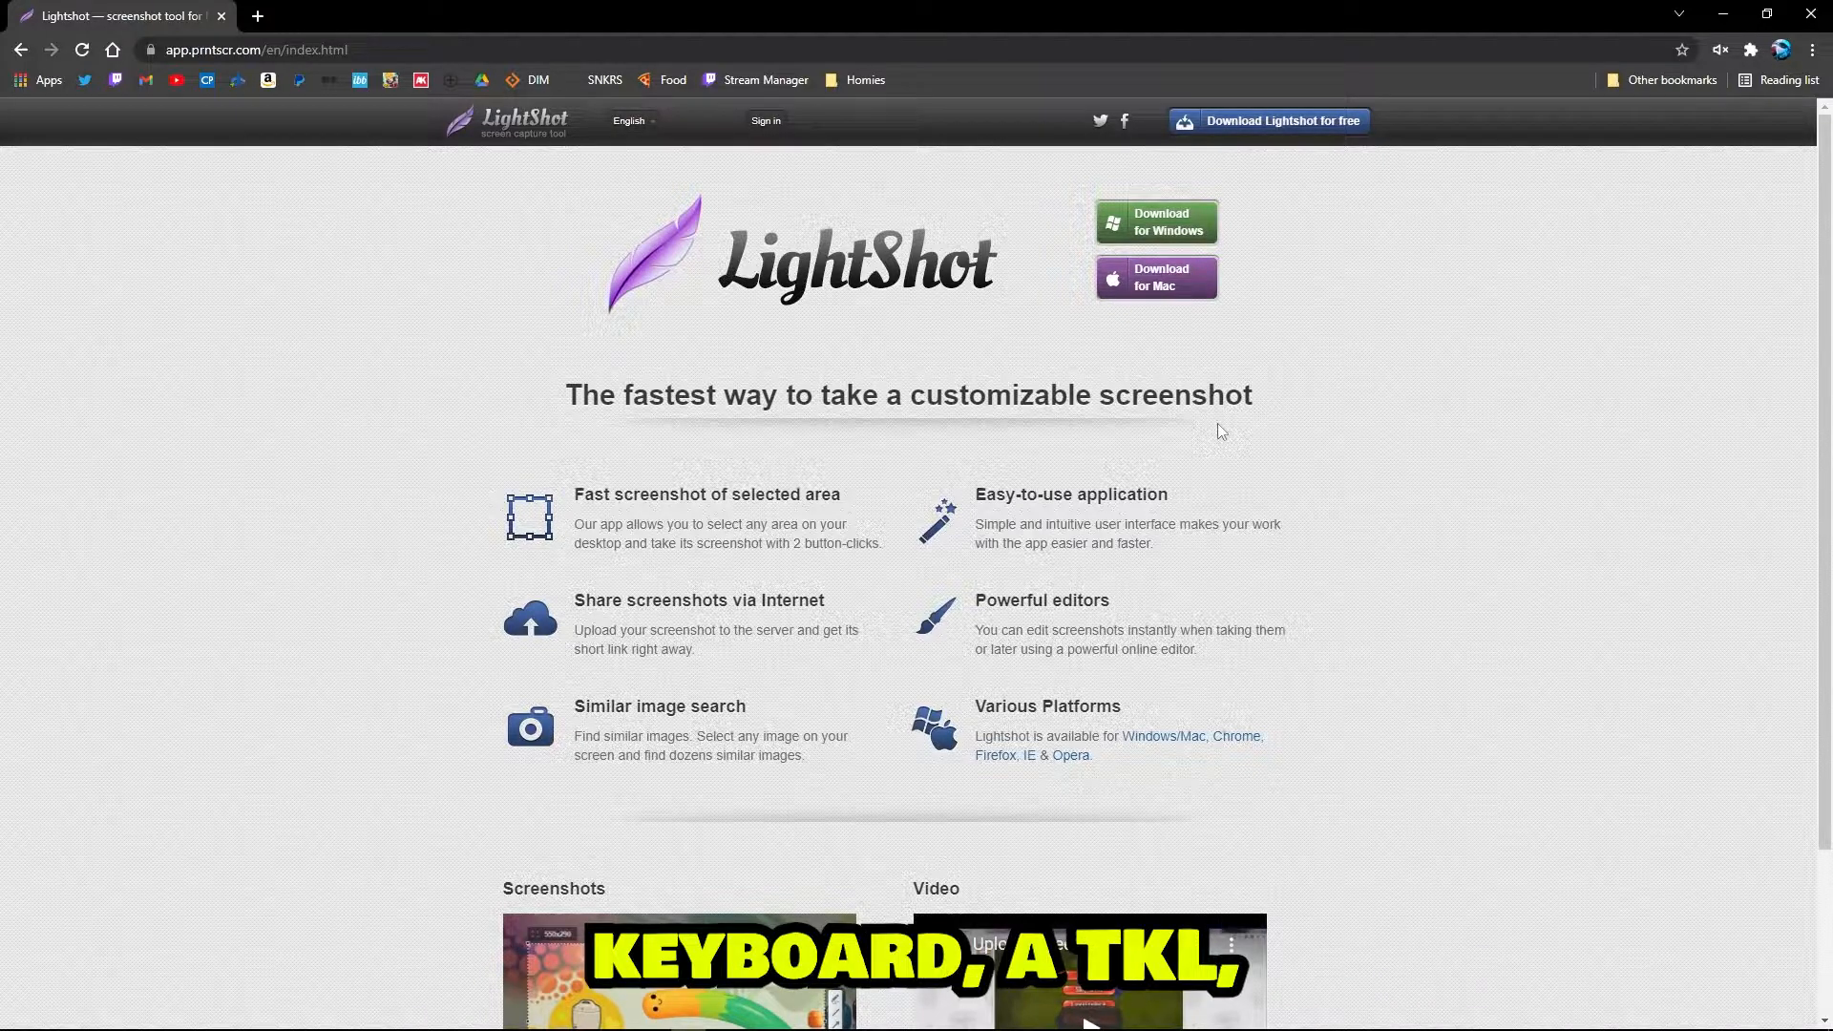
Capture an area of about 1173 × 731 px on the Lightshot homepage and copy it
{"action": "key", "text": "Print"}
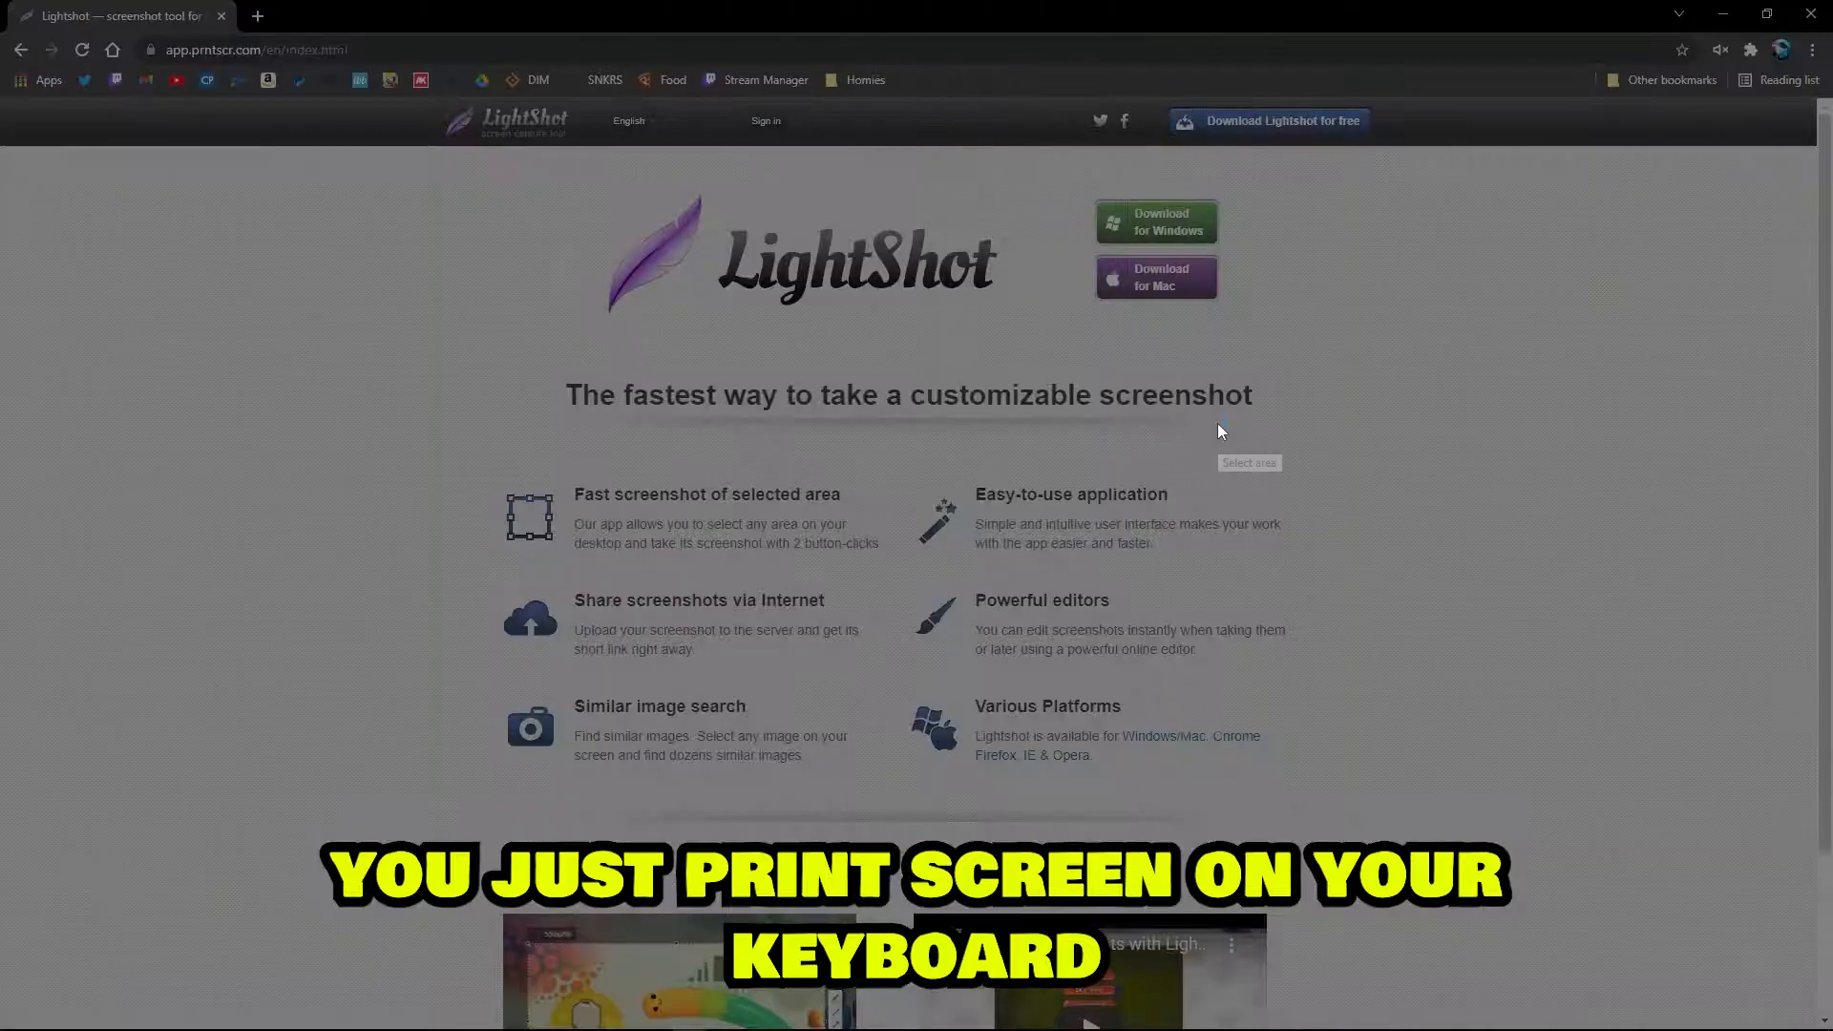
{"action": "left_click_drag", "start_coordinate": [185, 94], "coordinate": [1401, 725]}
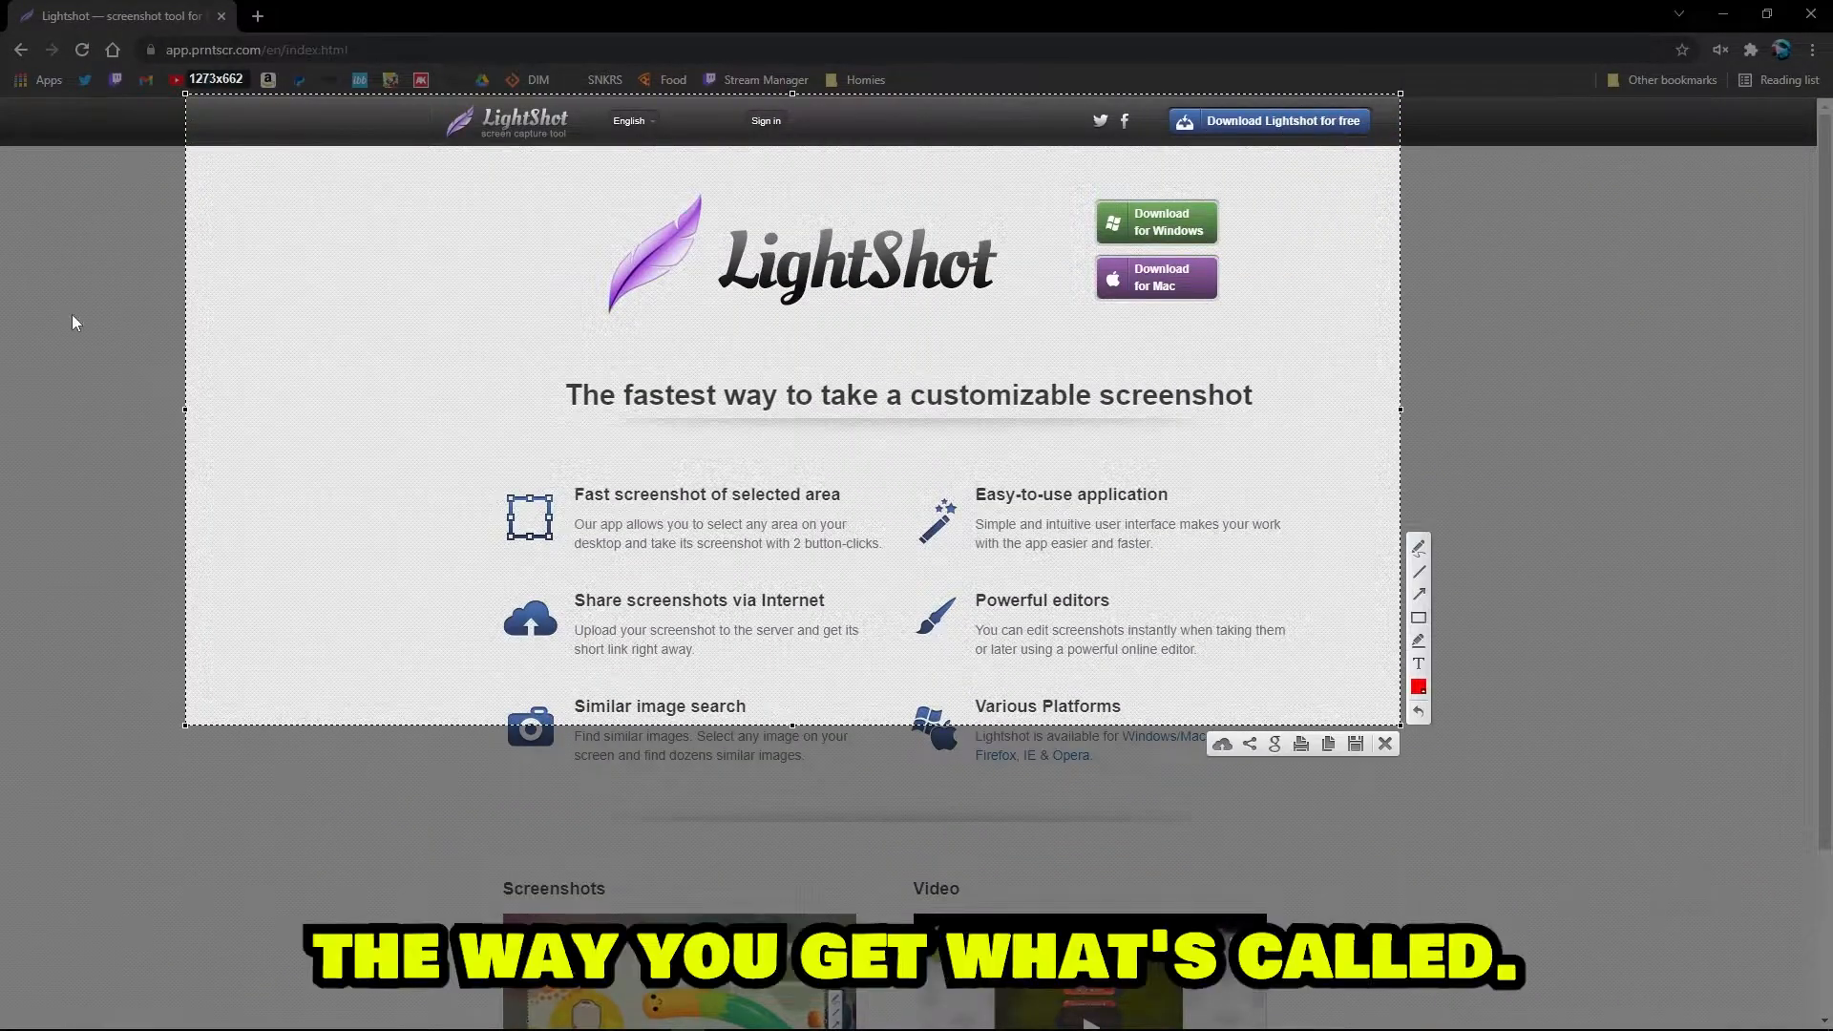
{"action": "left_click_drag", "start_coordinate": [124, 237], "coordinate": [1367, 668]}
{"action": "left_click_drag", "start_coordinate": [300, 197], "coordinate": [1420, 894]}
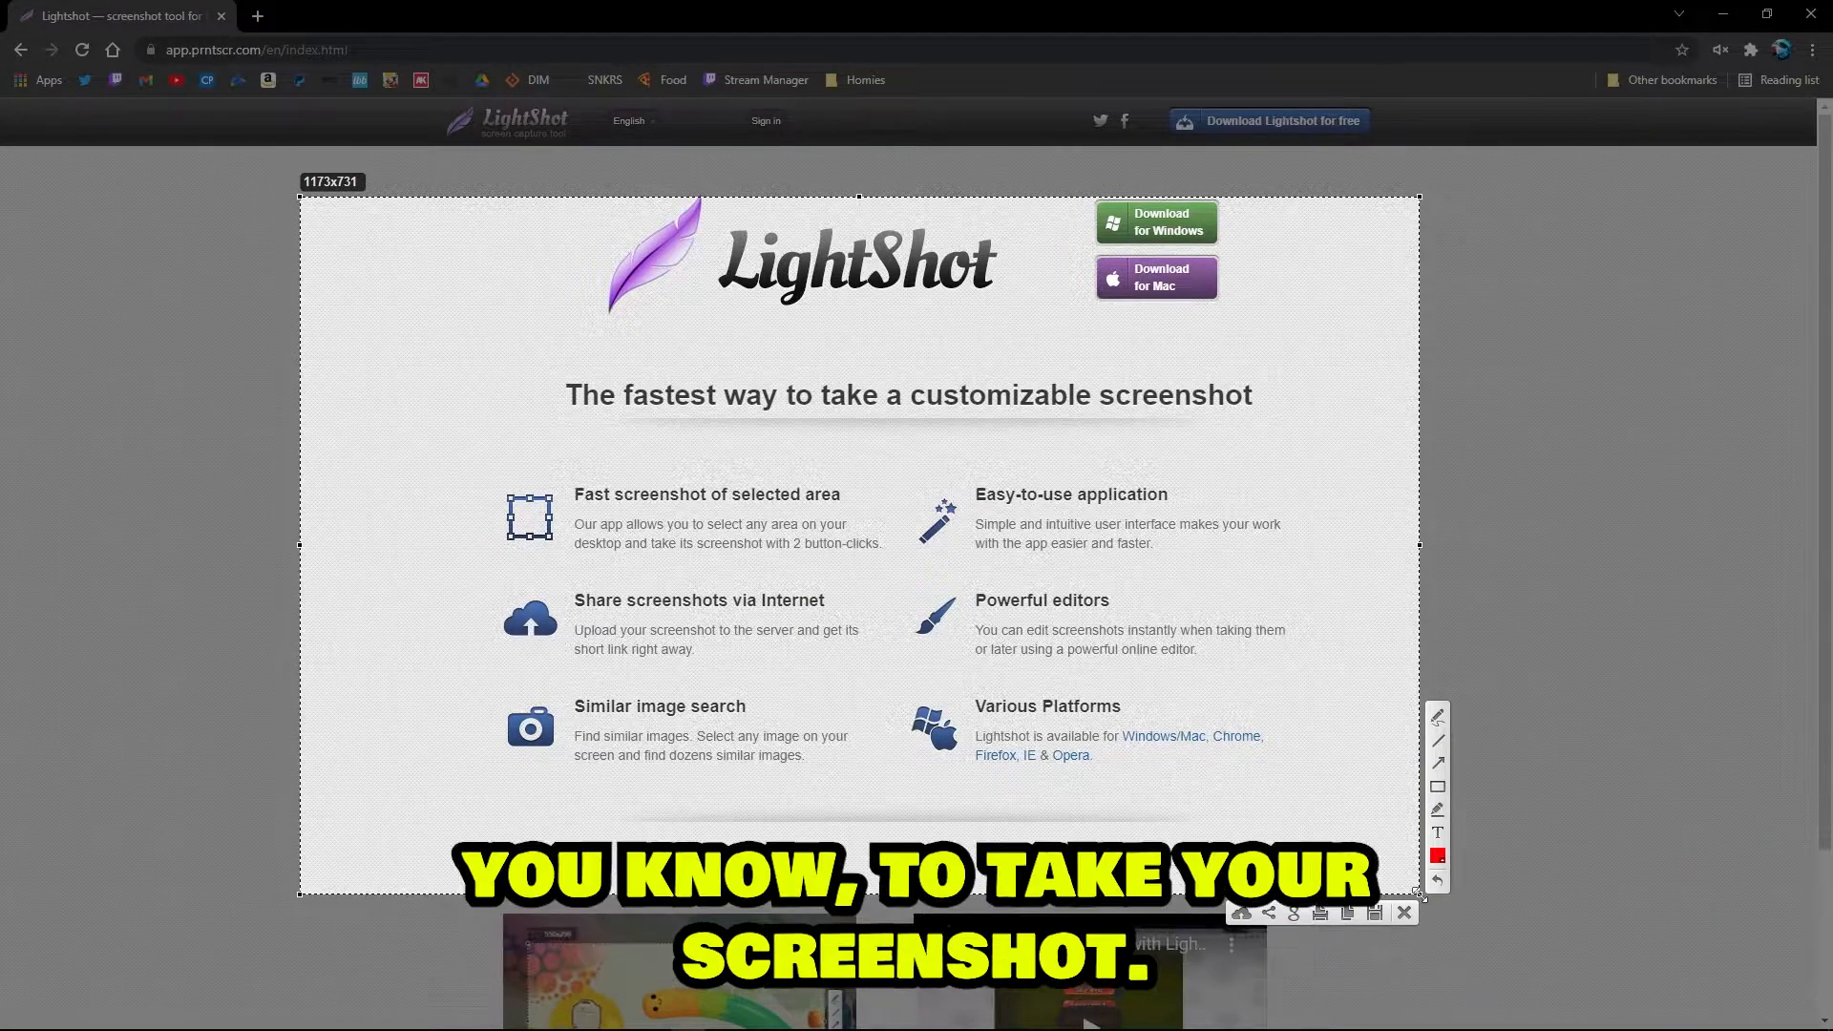
{"action": "left_click", "coordinate": [1346, 914]}
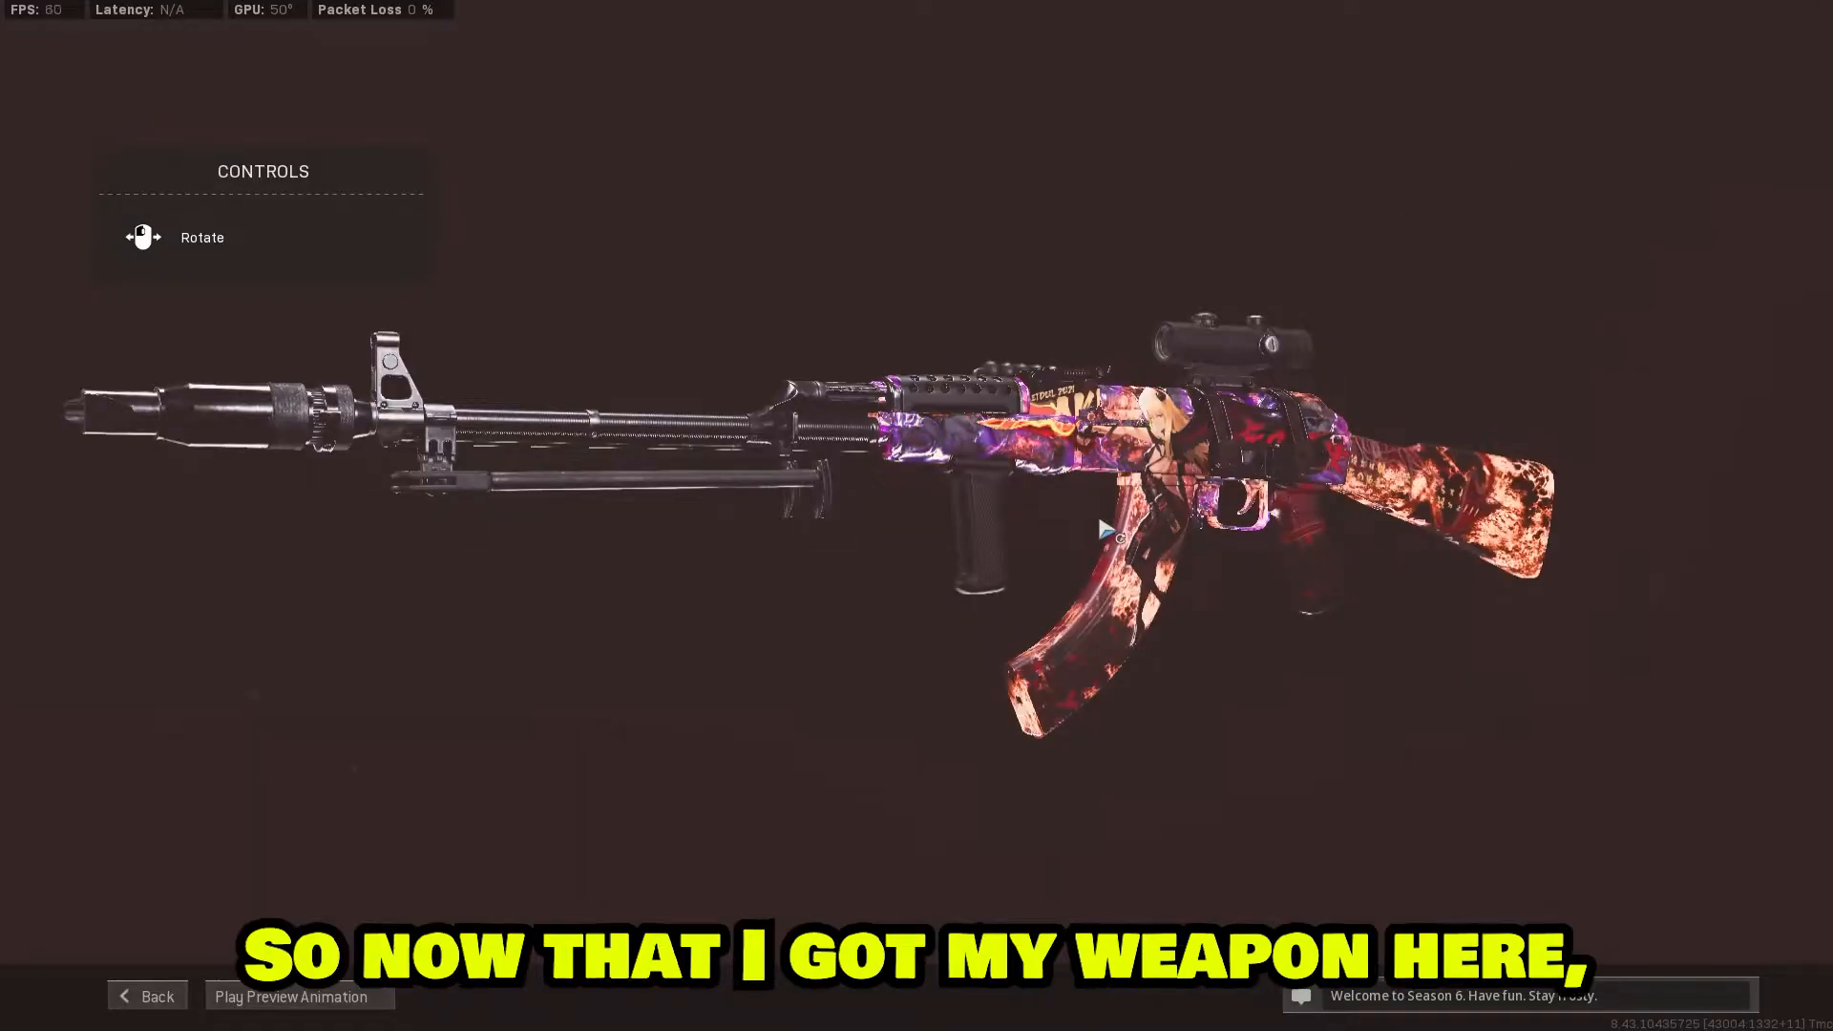
Leave the weapon preview, back out through the Warzone menus and quit the game
{"action": "key", "text": "Escape"}
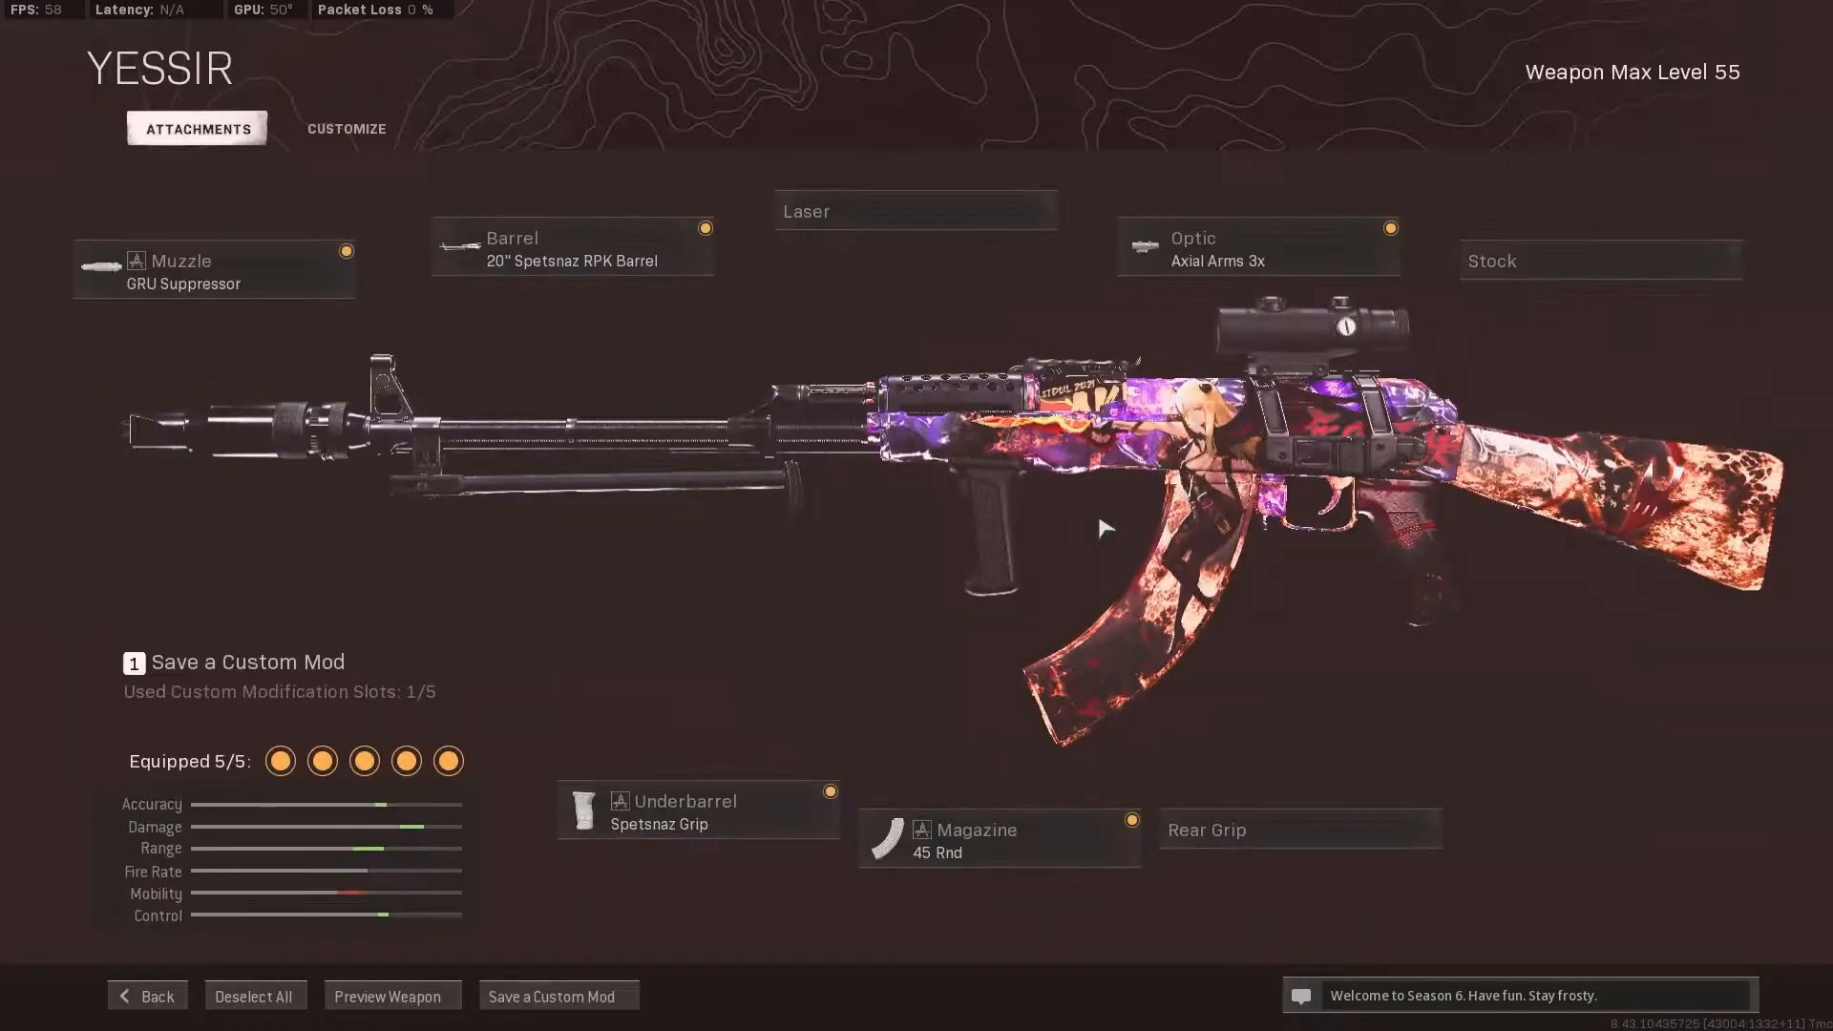
{"action": "key", "text": "Escape"}
{"action": "key", "text": "Escape"}
{"action": "key", "text": "Escape"}
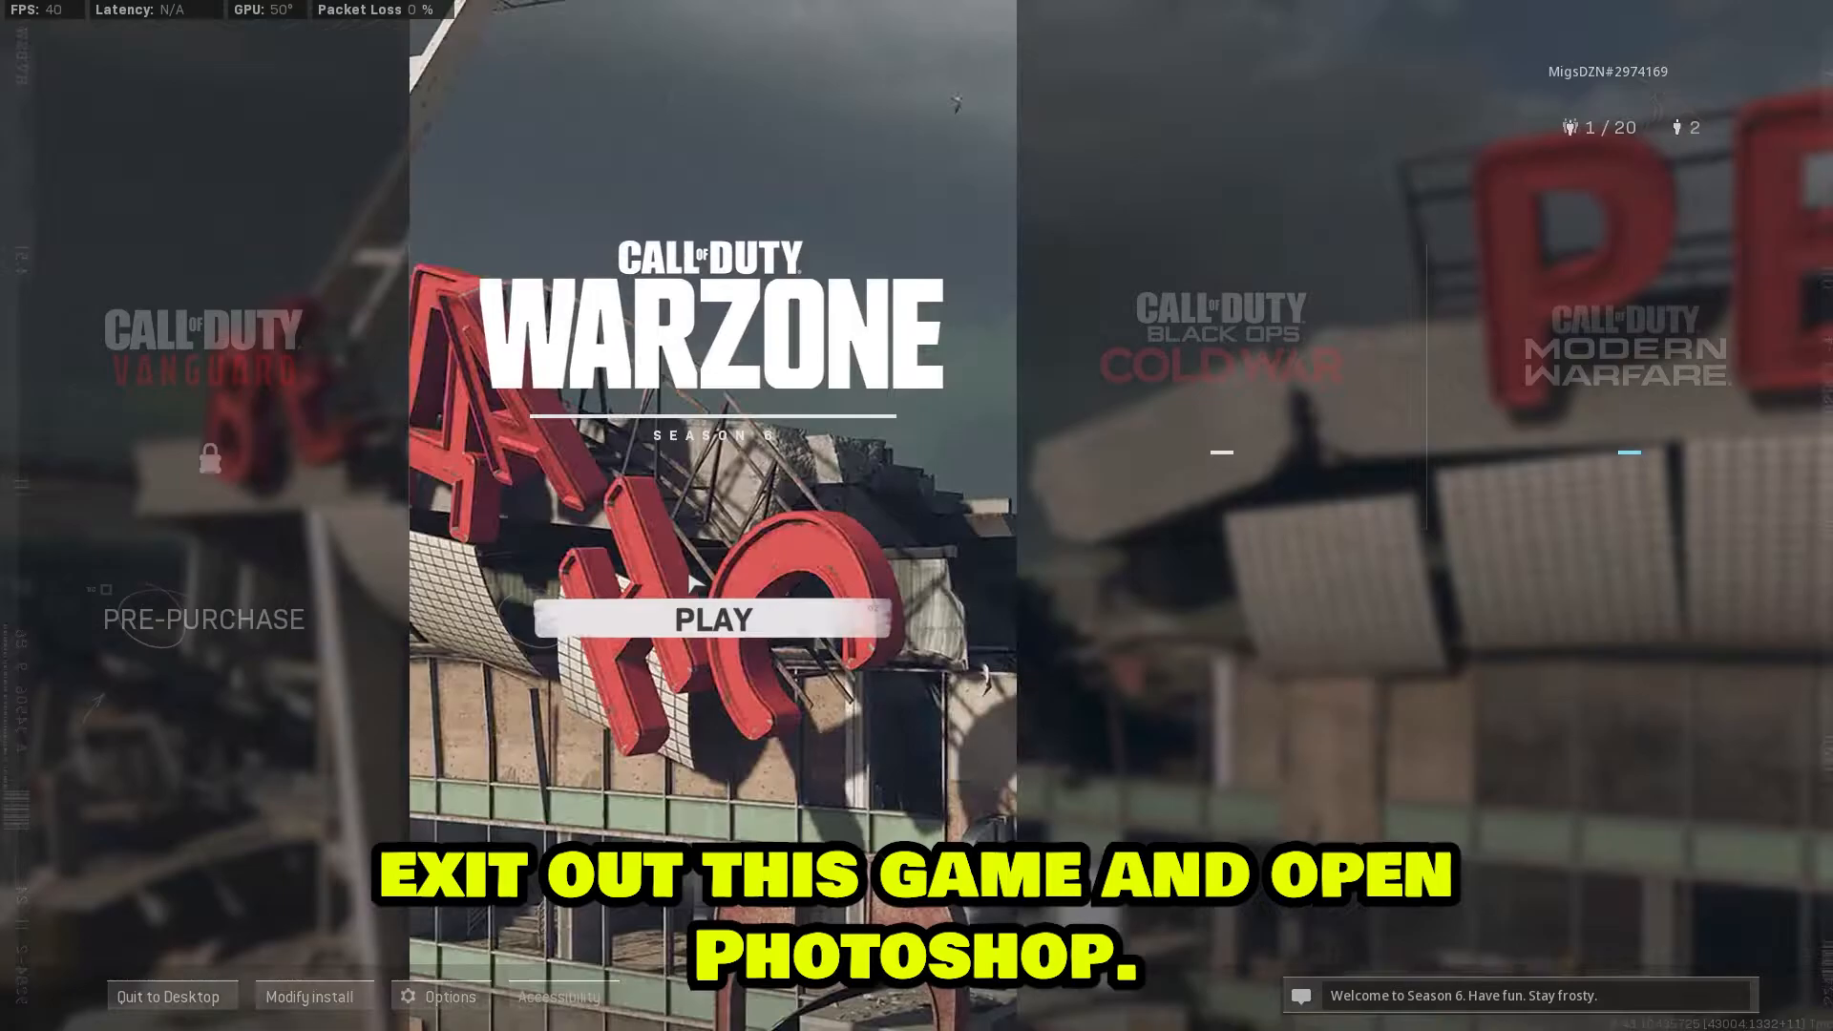
{"action": "key", "text": "Escape"}
{"action": "left_click", "coordinate": [892, 512]}
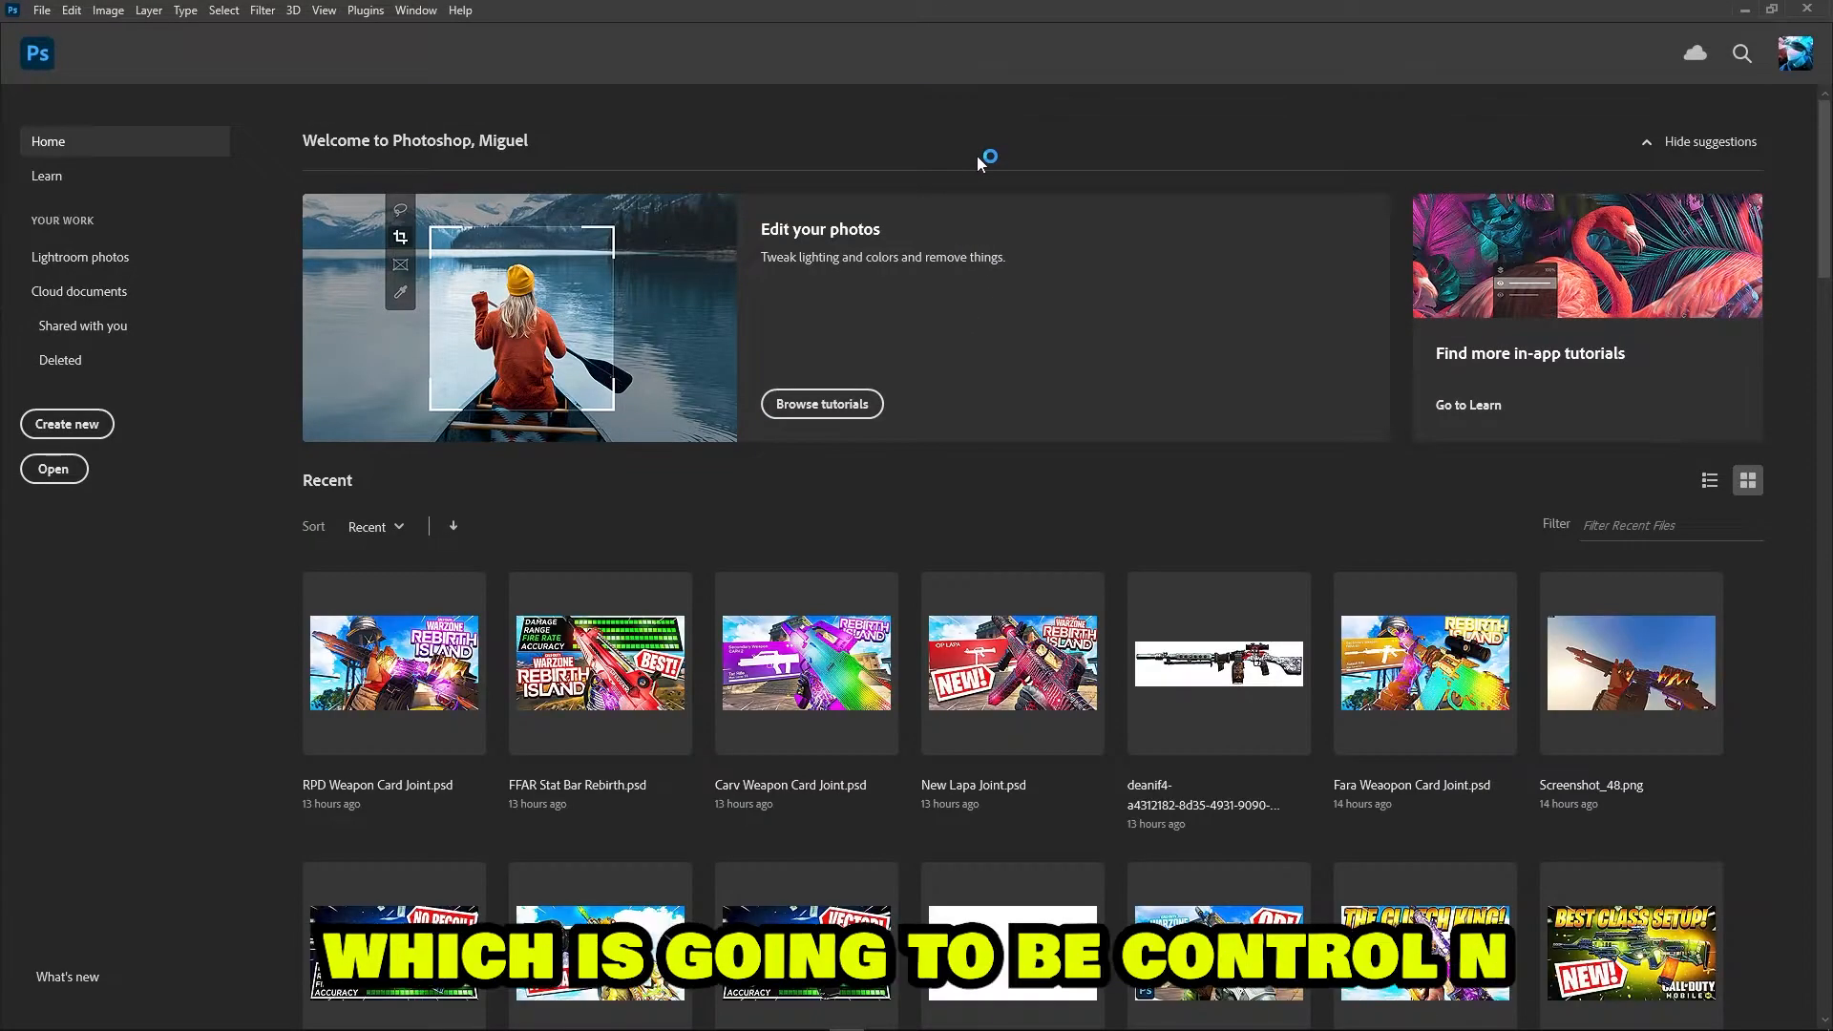
Create a 1920 × 1080 px document named "Fake Tweet Template" at 300 pixels/inch with a black background
{"action": "key", "text": "ctrl+n"}
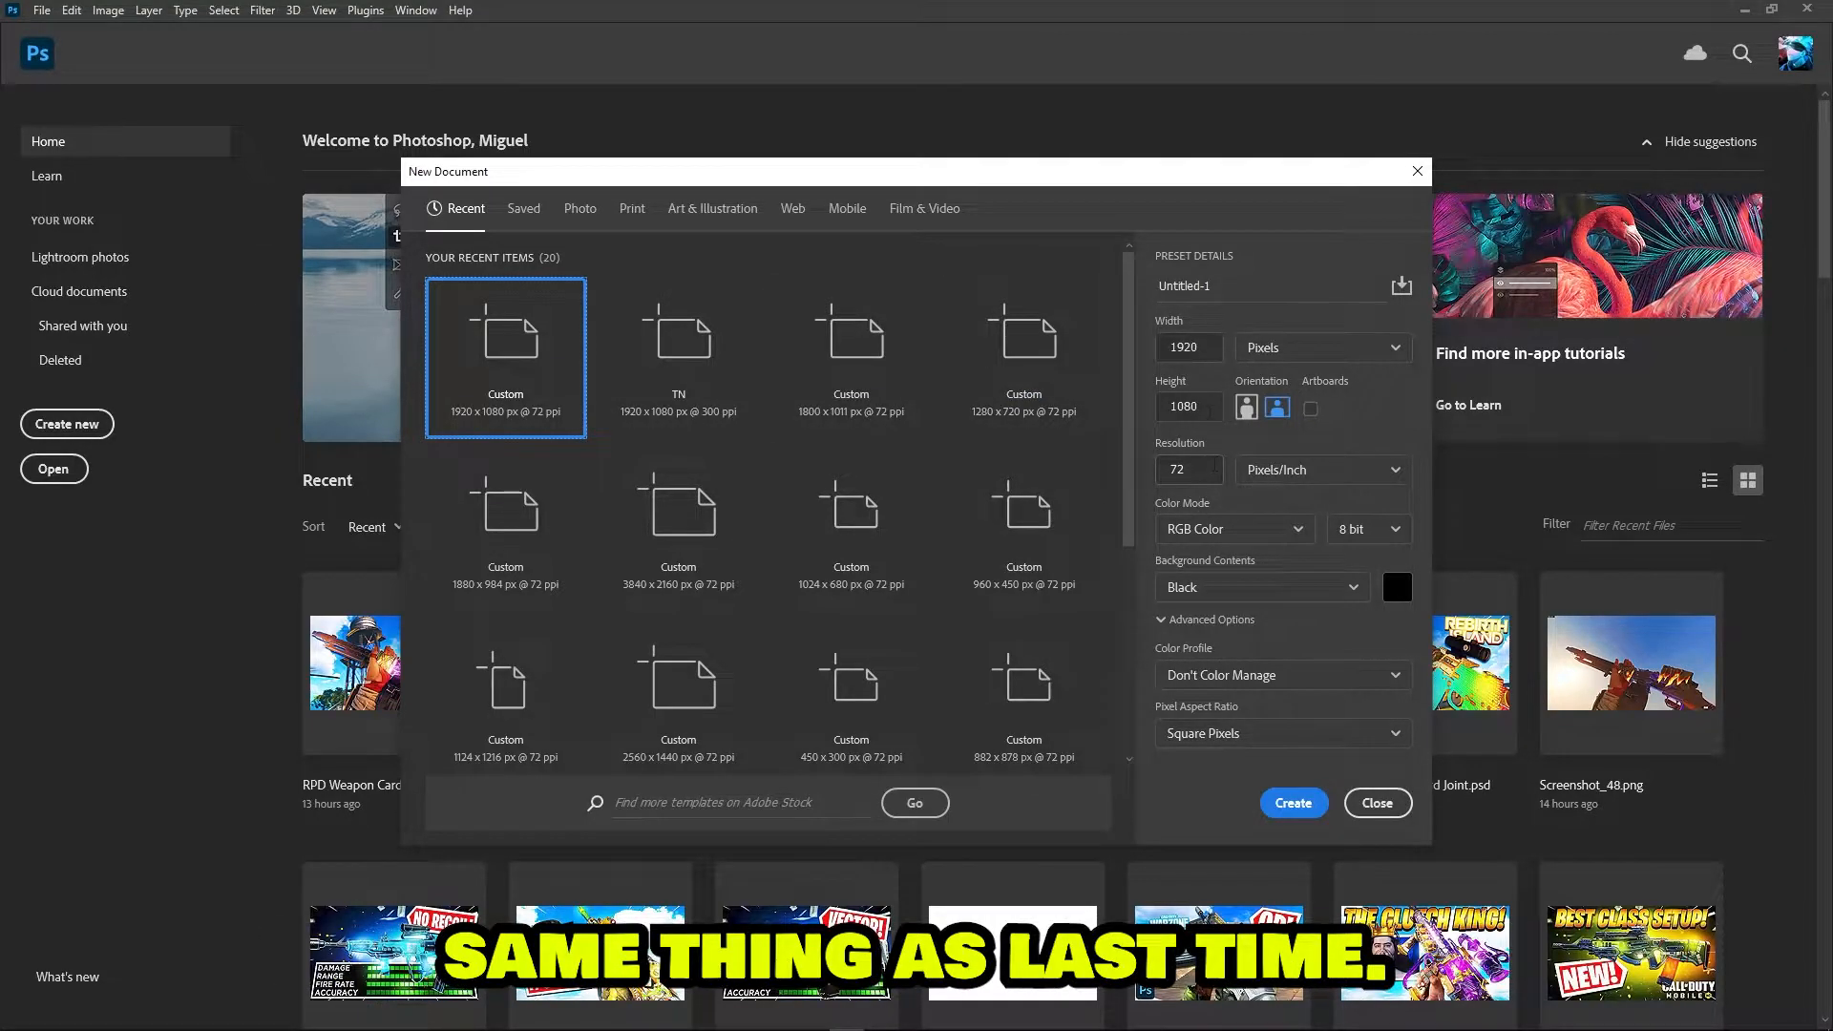
{"action": "double_click", "coordinate": [1232, 287]}
{"action": "type", "text": "Fake "}
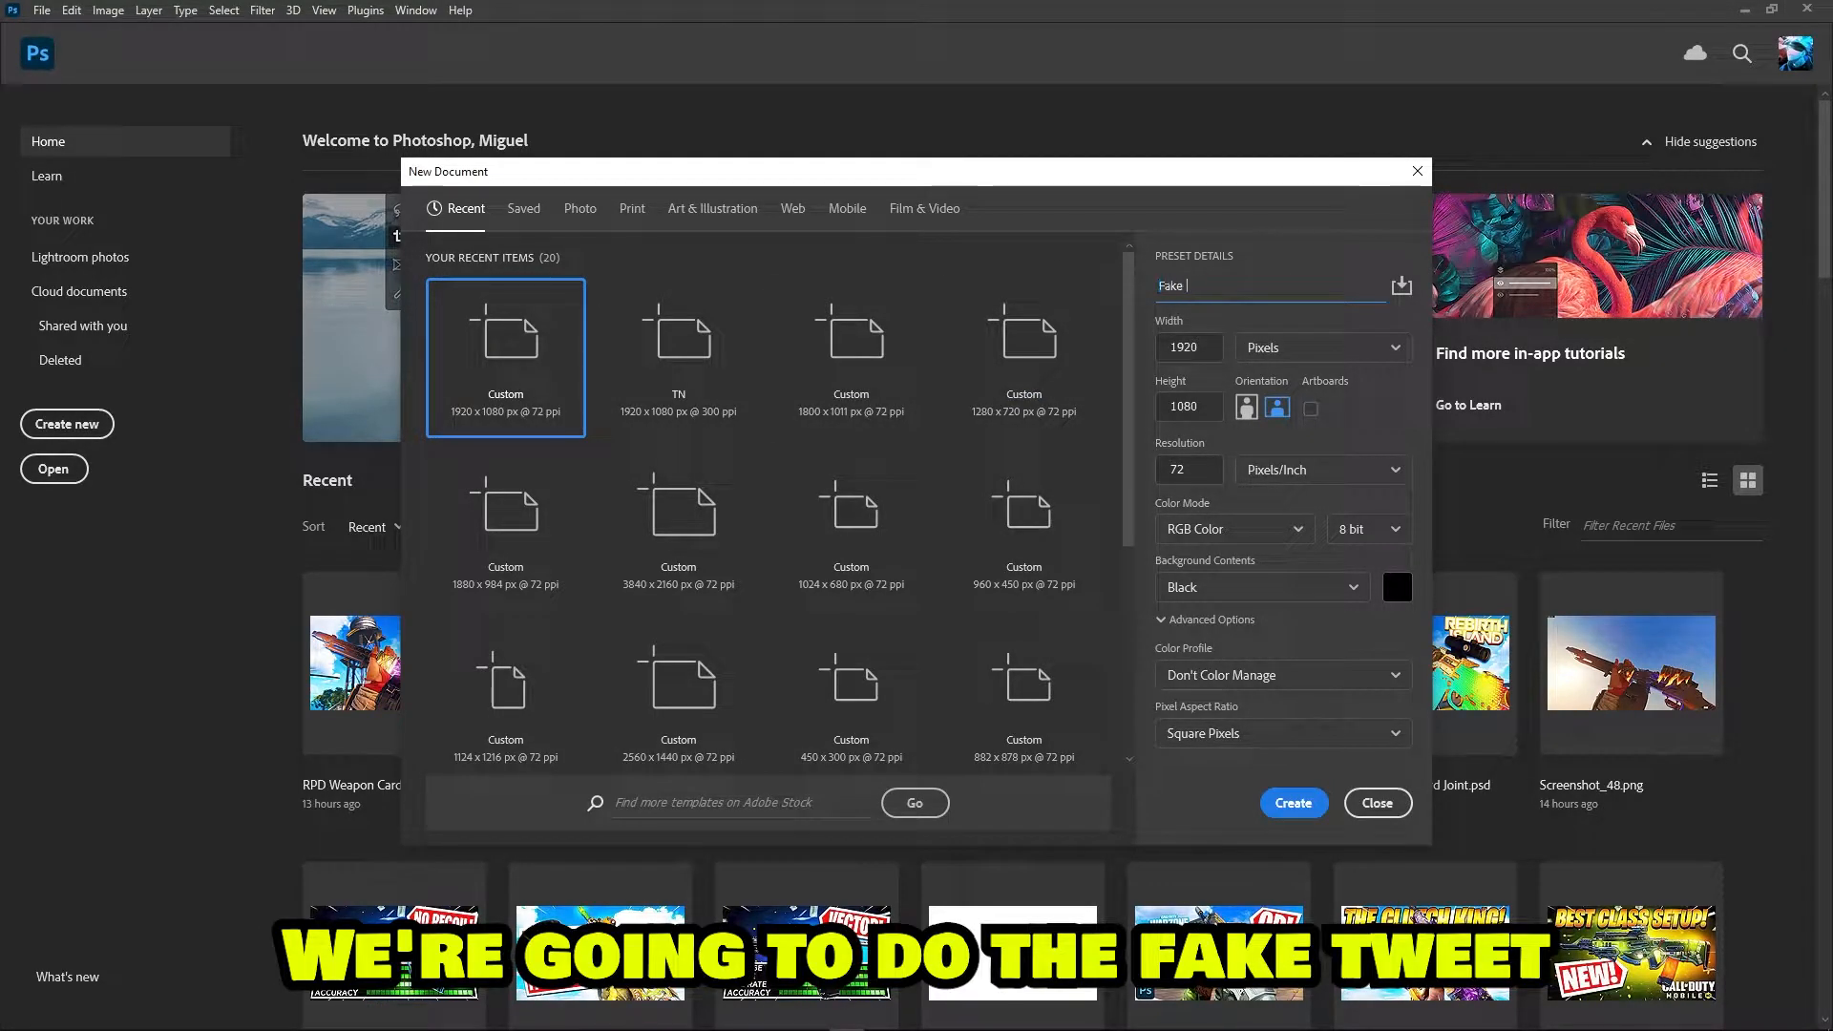
{"action": "type", "text": "Tweet Template"}
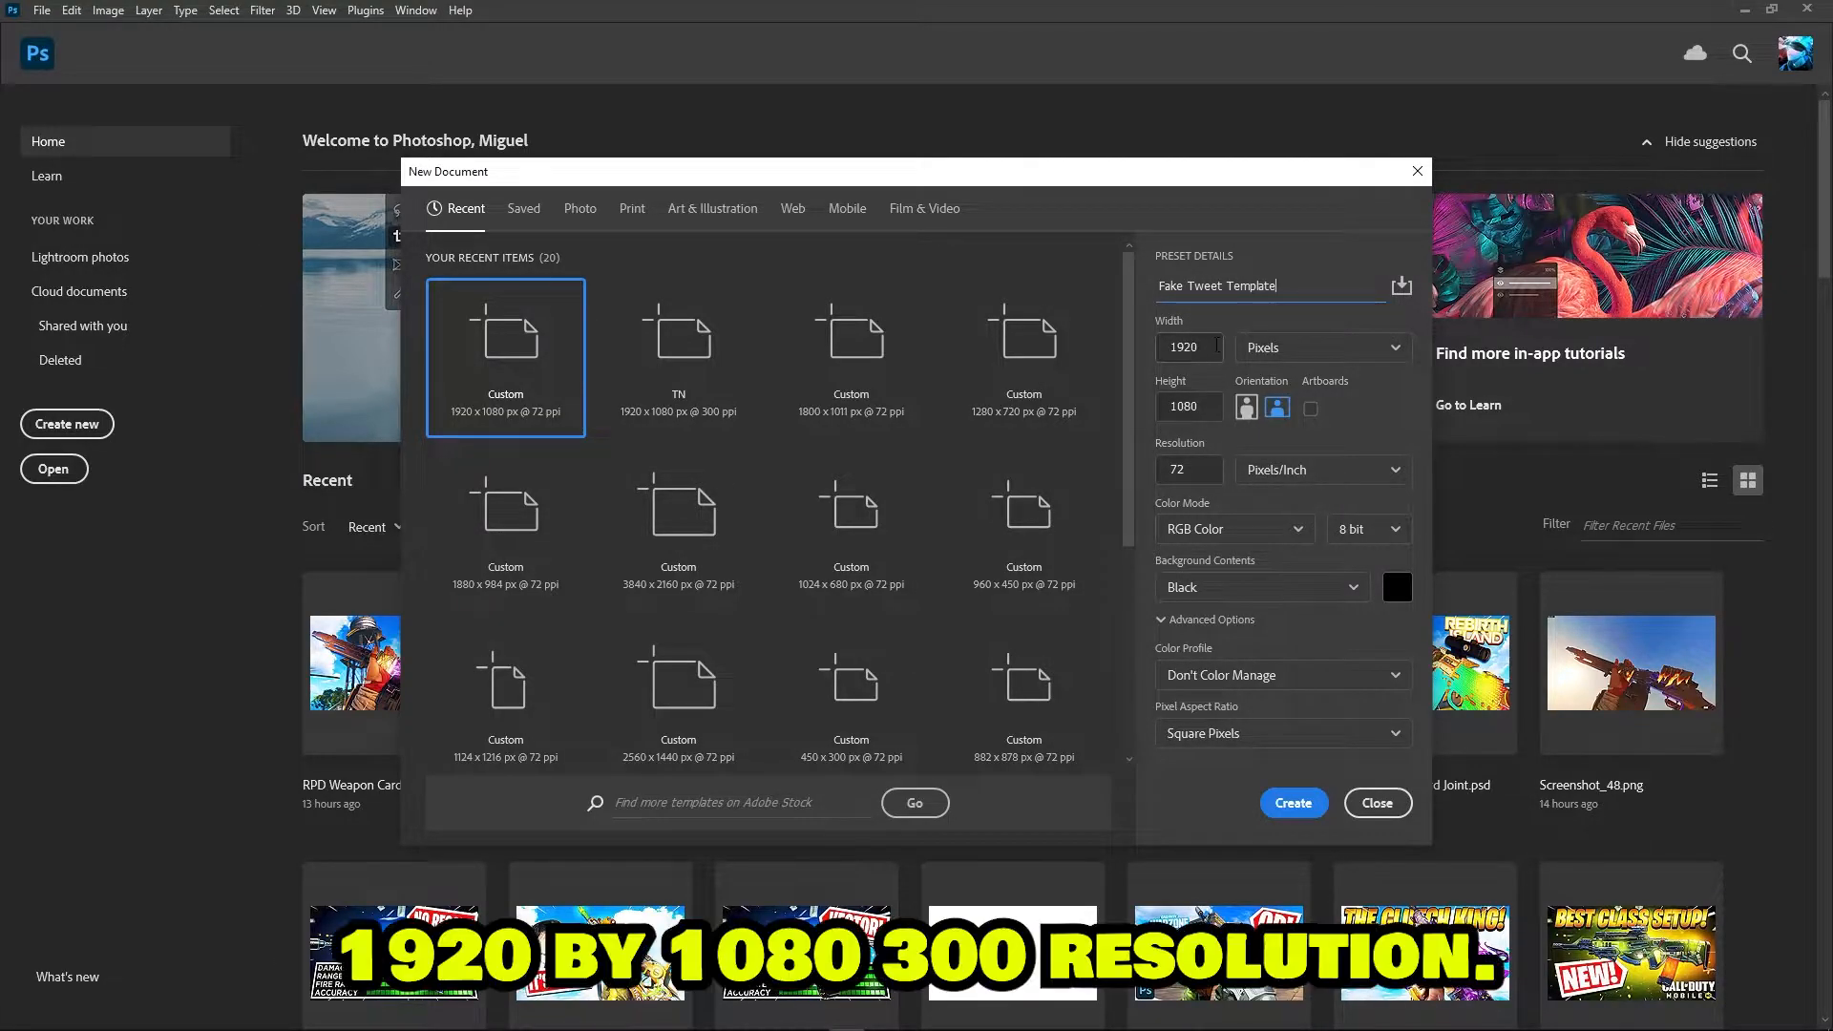
{"action": "double_click", "coordinate": [1184, 469]}
{"action": "type", "text": "300"}
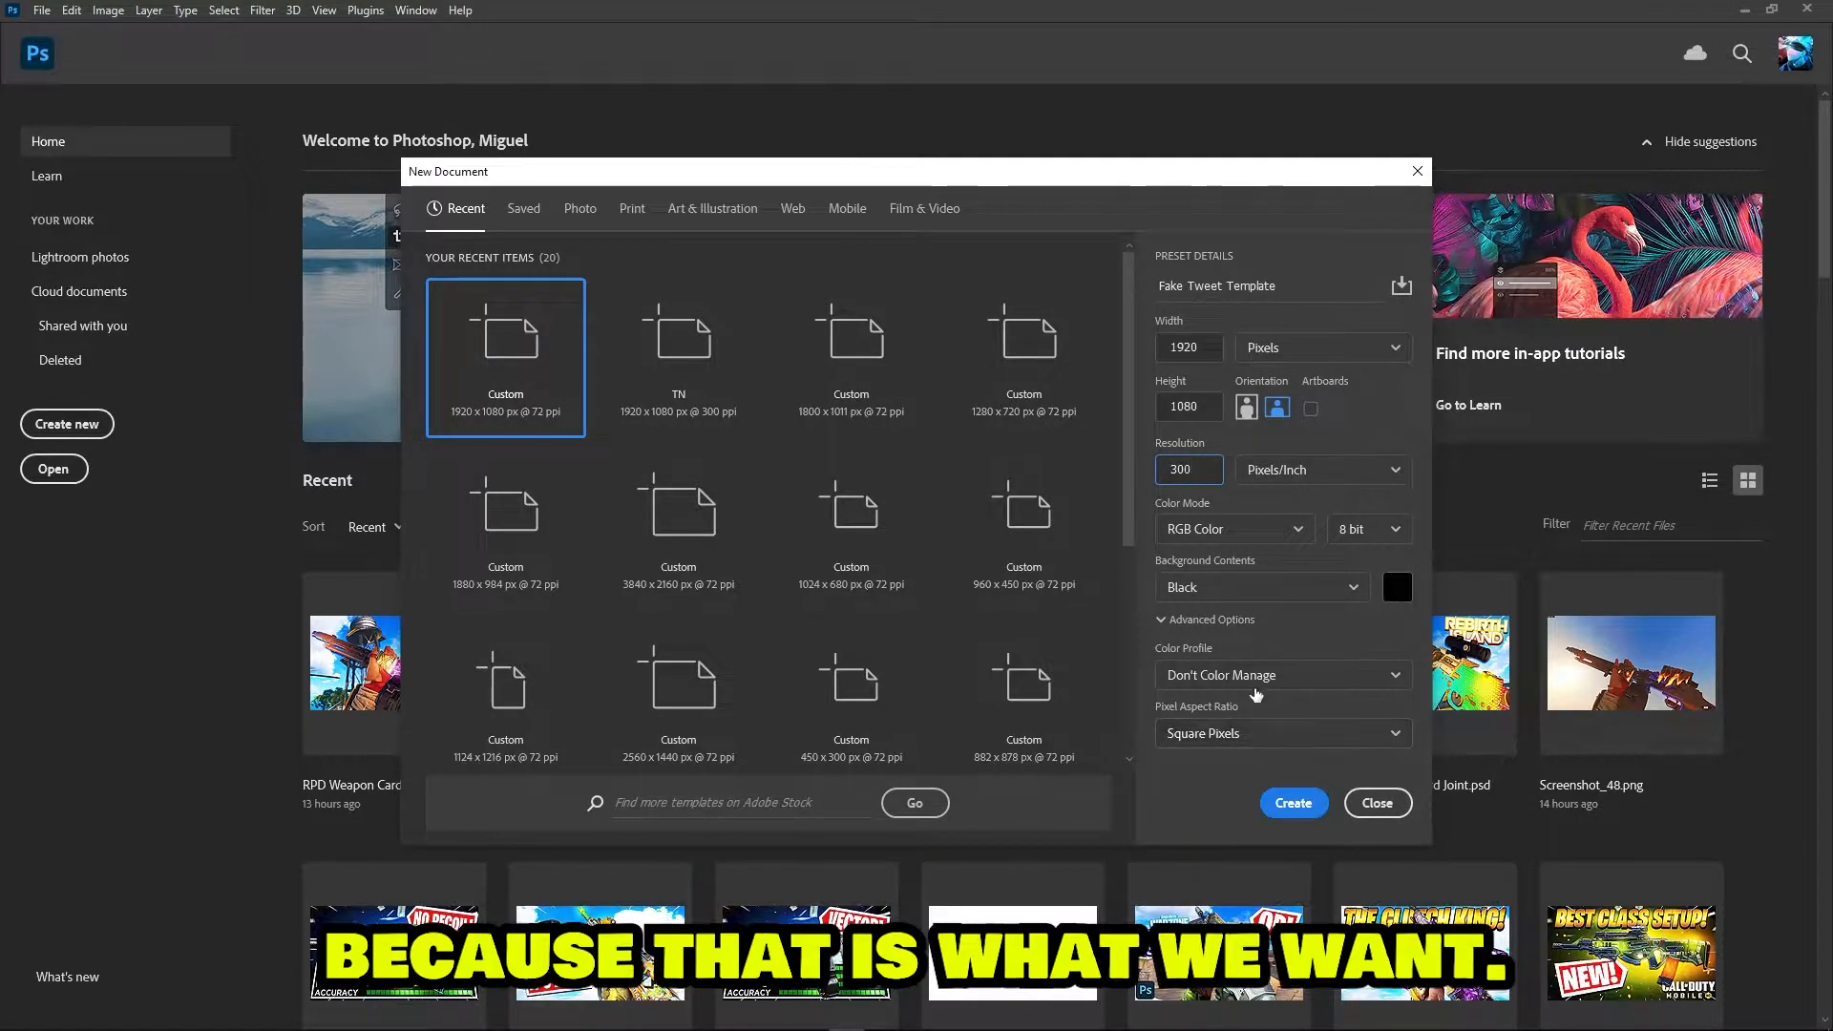
{"action": "left_click", "coordinate": [1310, 810]}
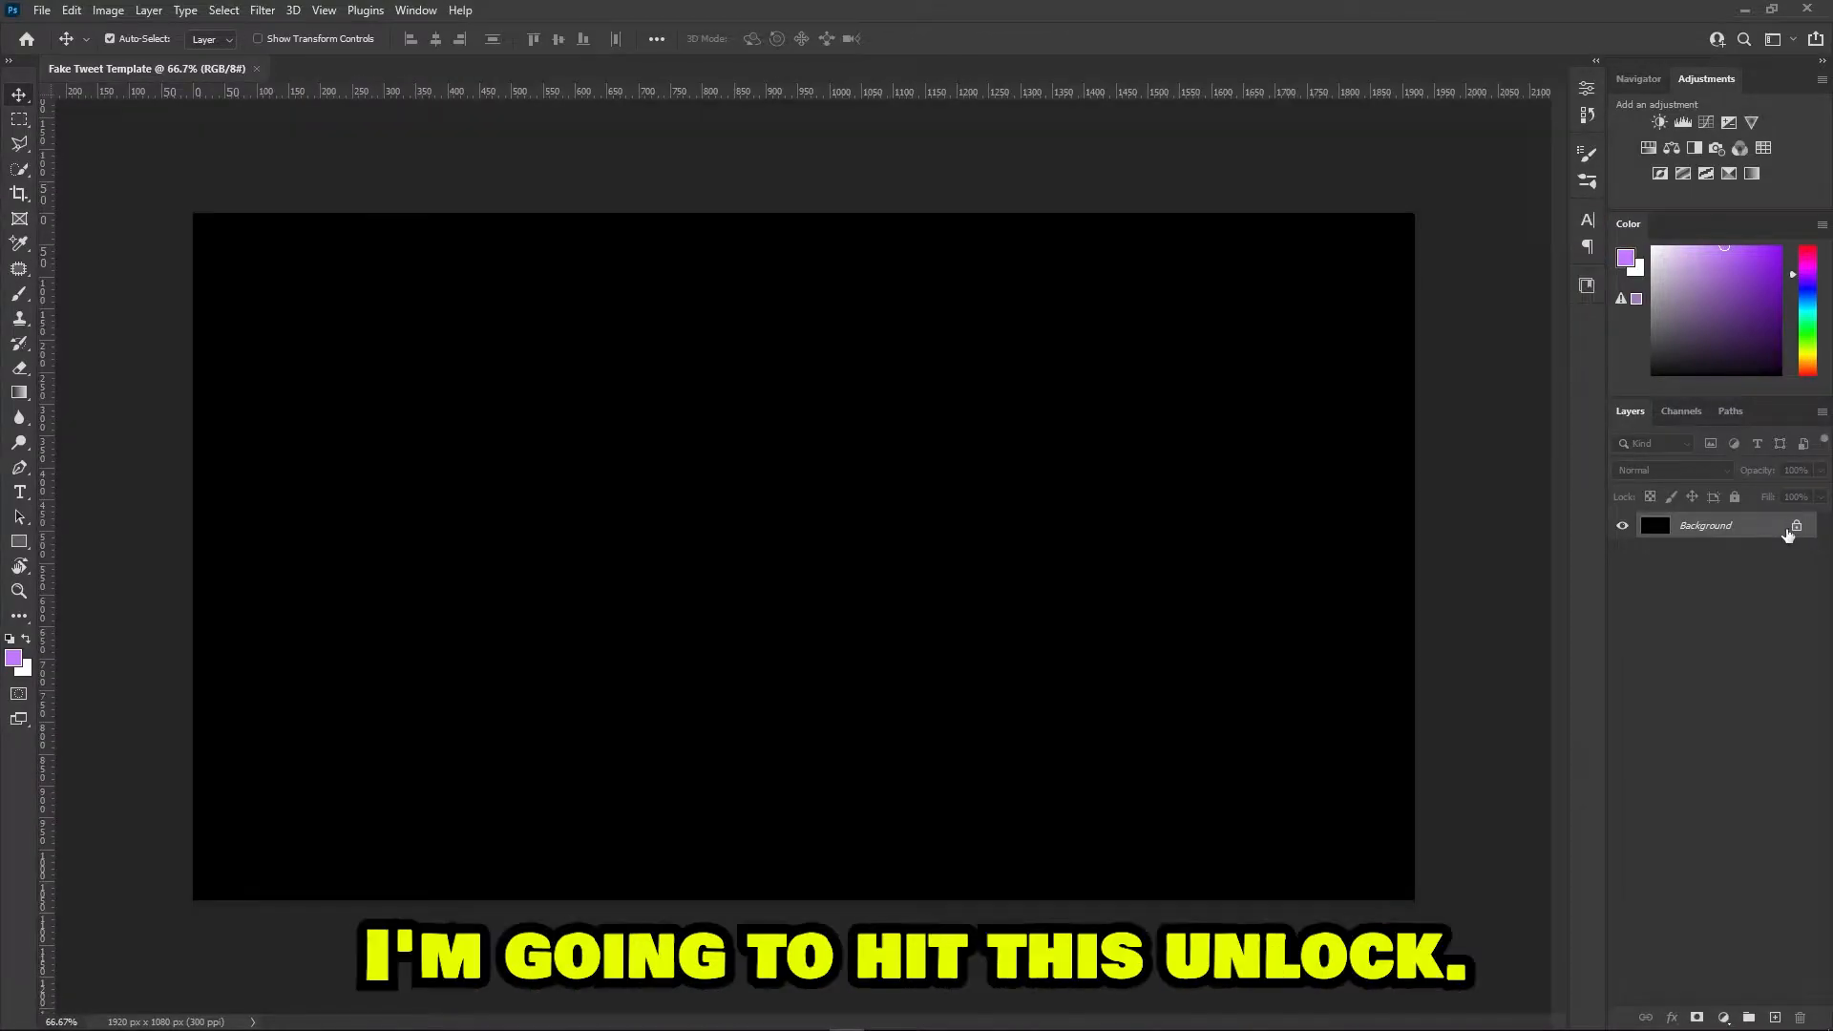
Unlock the black background layer and rename it "Background"
{"action": "left_click", "coordinate": [1800, 528]}
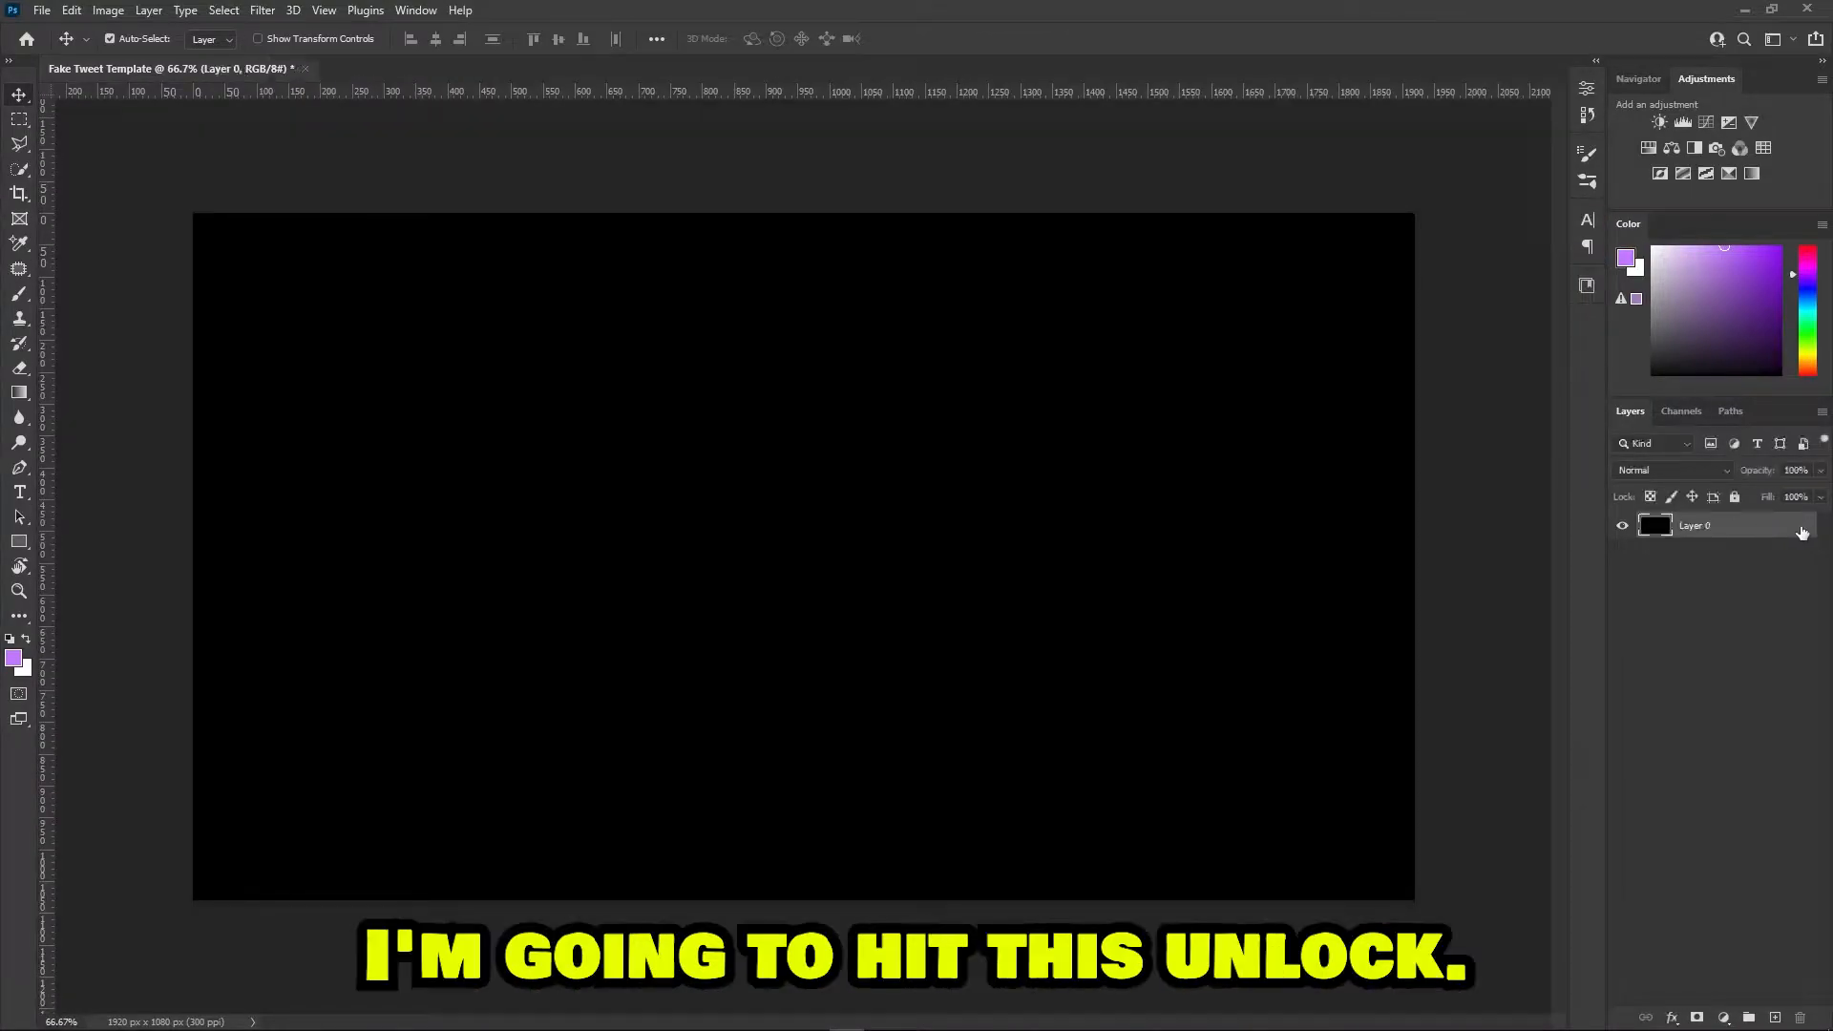
{"action": "double_click", "coordinate": [1696, 526]}
{"action": "type", "text": "Background"}
{"action": "key", "text": "Return"}
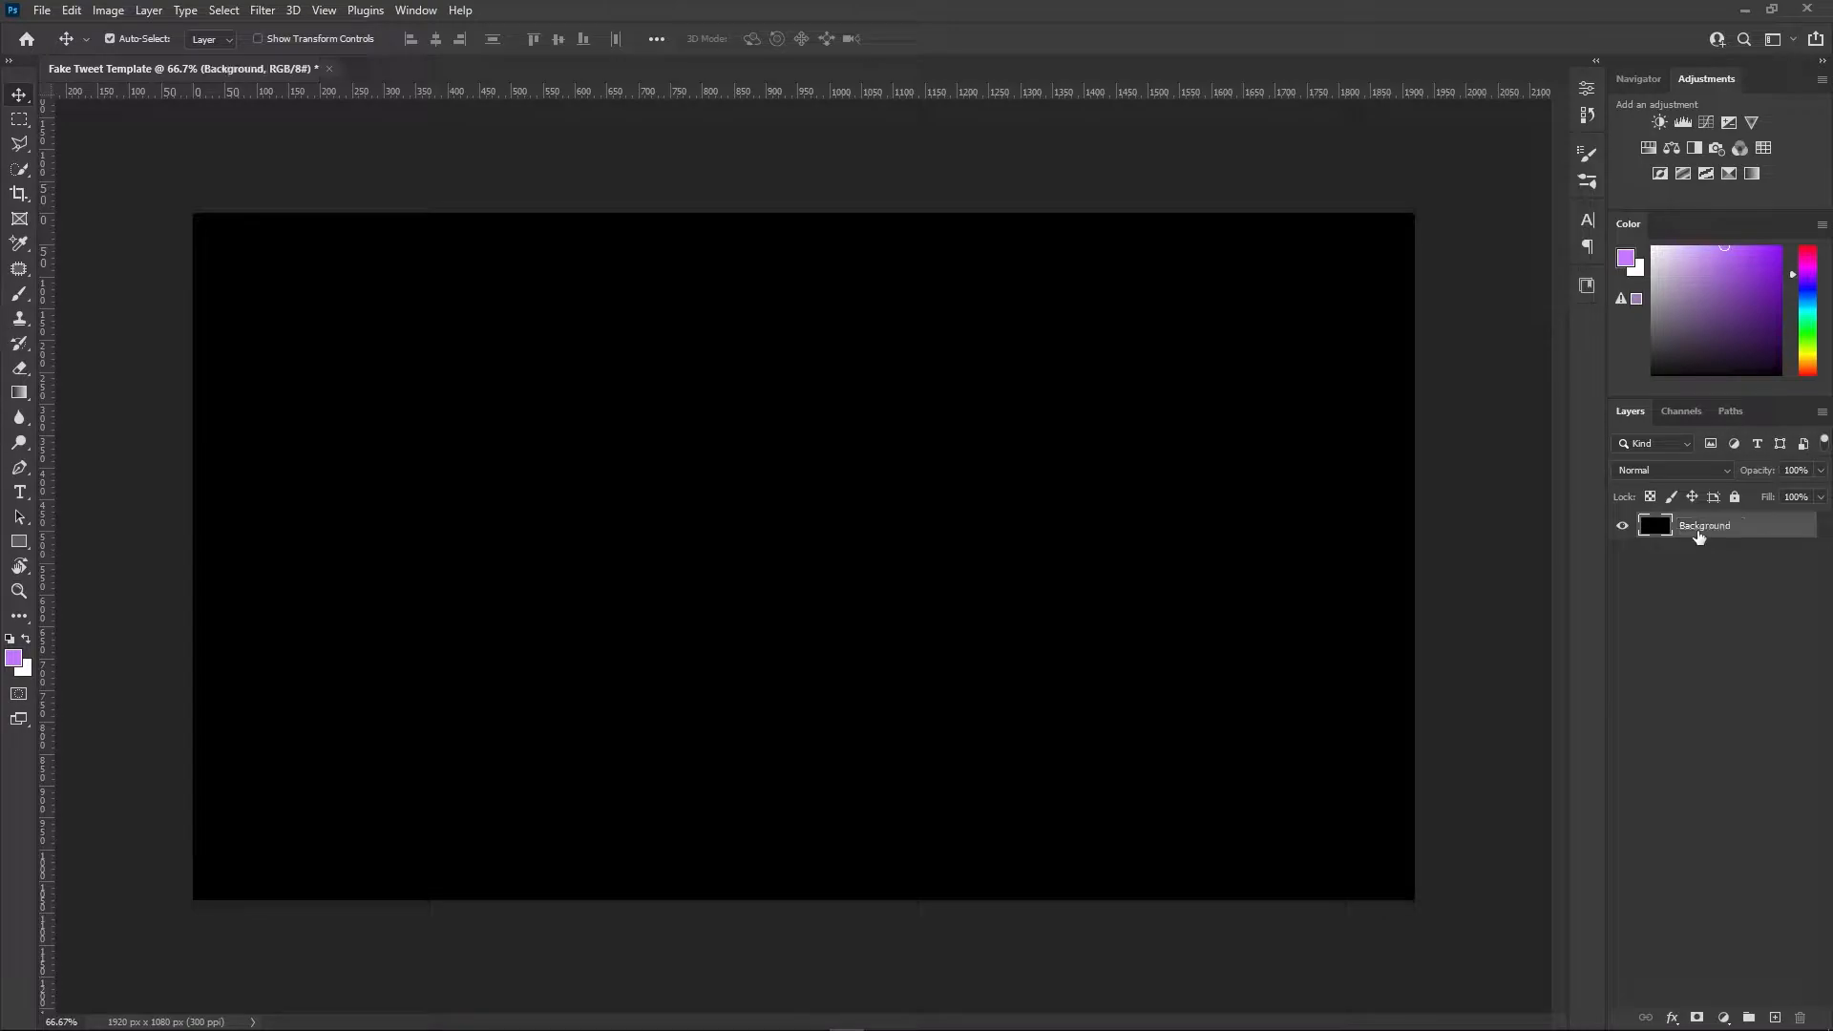
Open the weapon screenshot Screenshot_50 from the Downloads folder as its own document
{"action": "scroll", "coordinate": [884, 524], "scroll_direction": "down", "scroll_amount": 1}
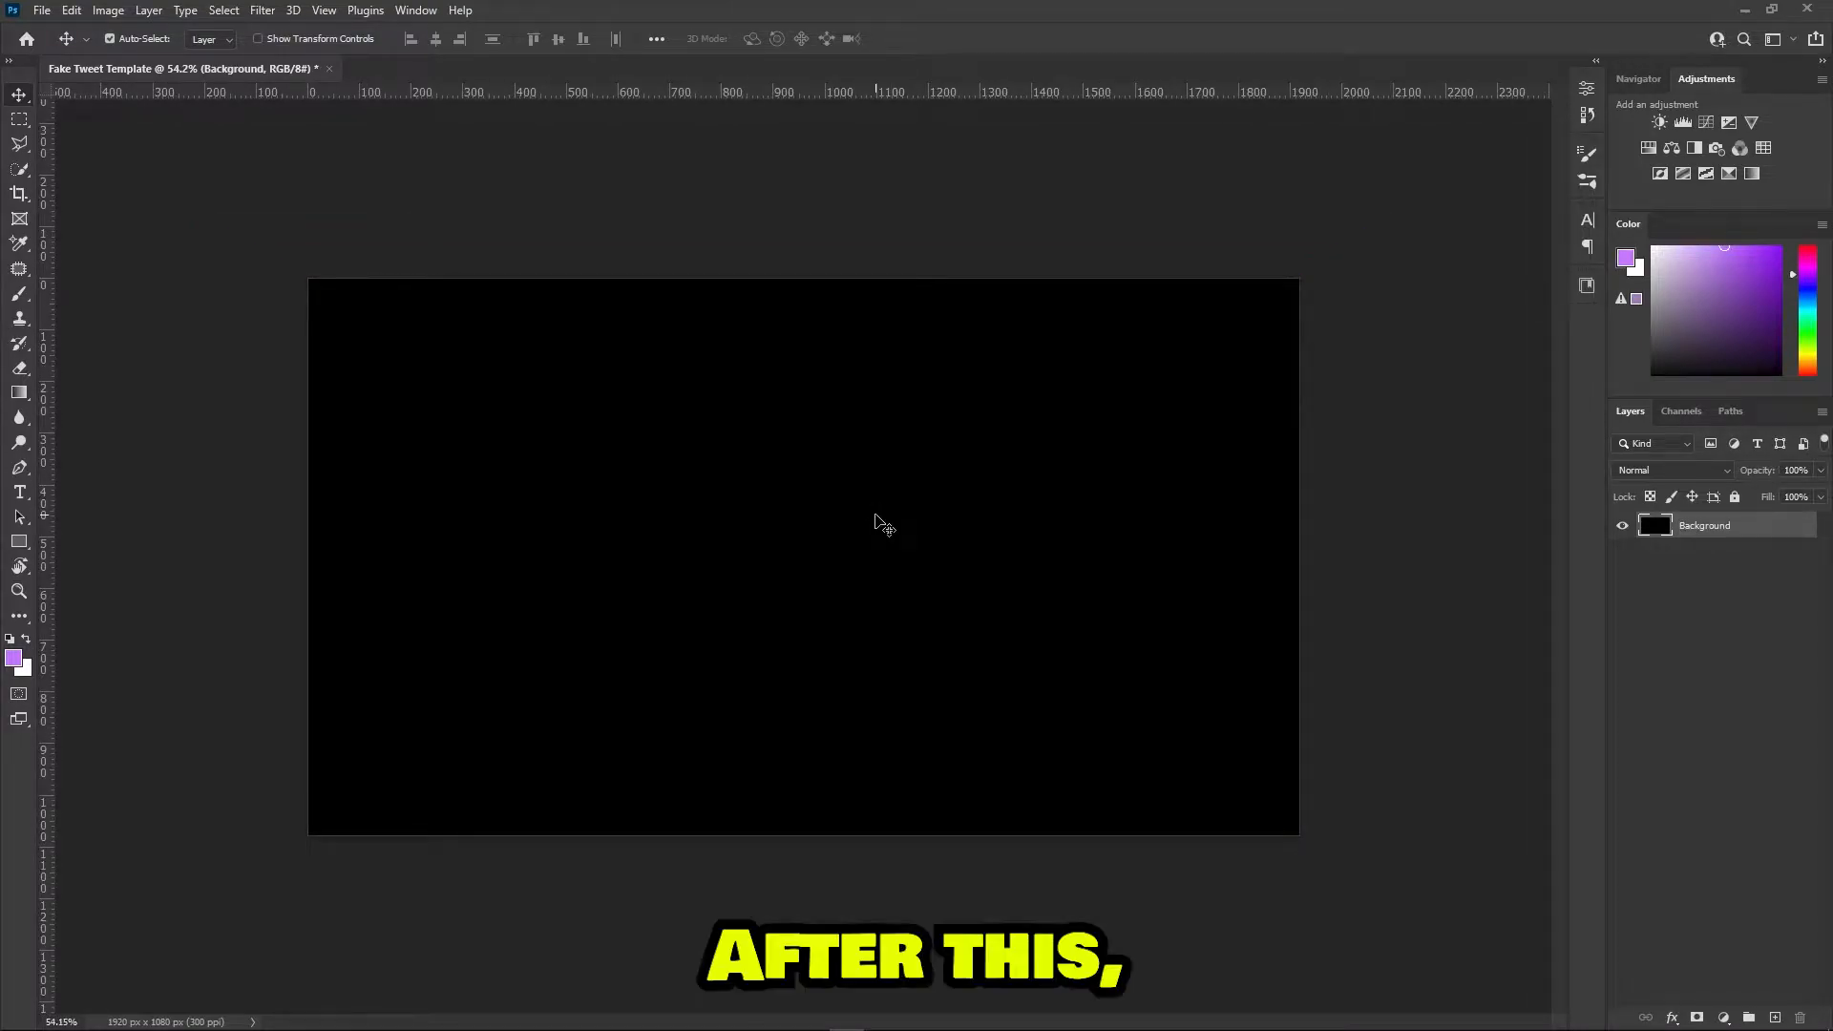
{"action": "key", "text": "ctrl"}
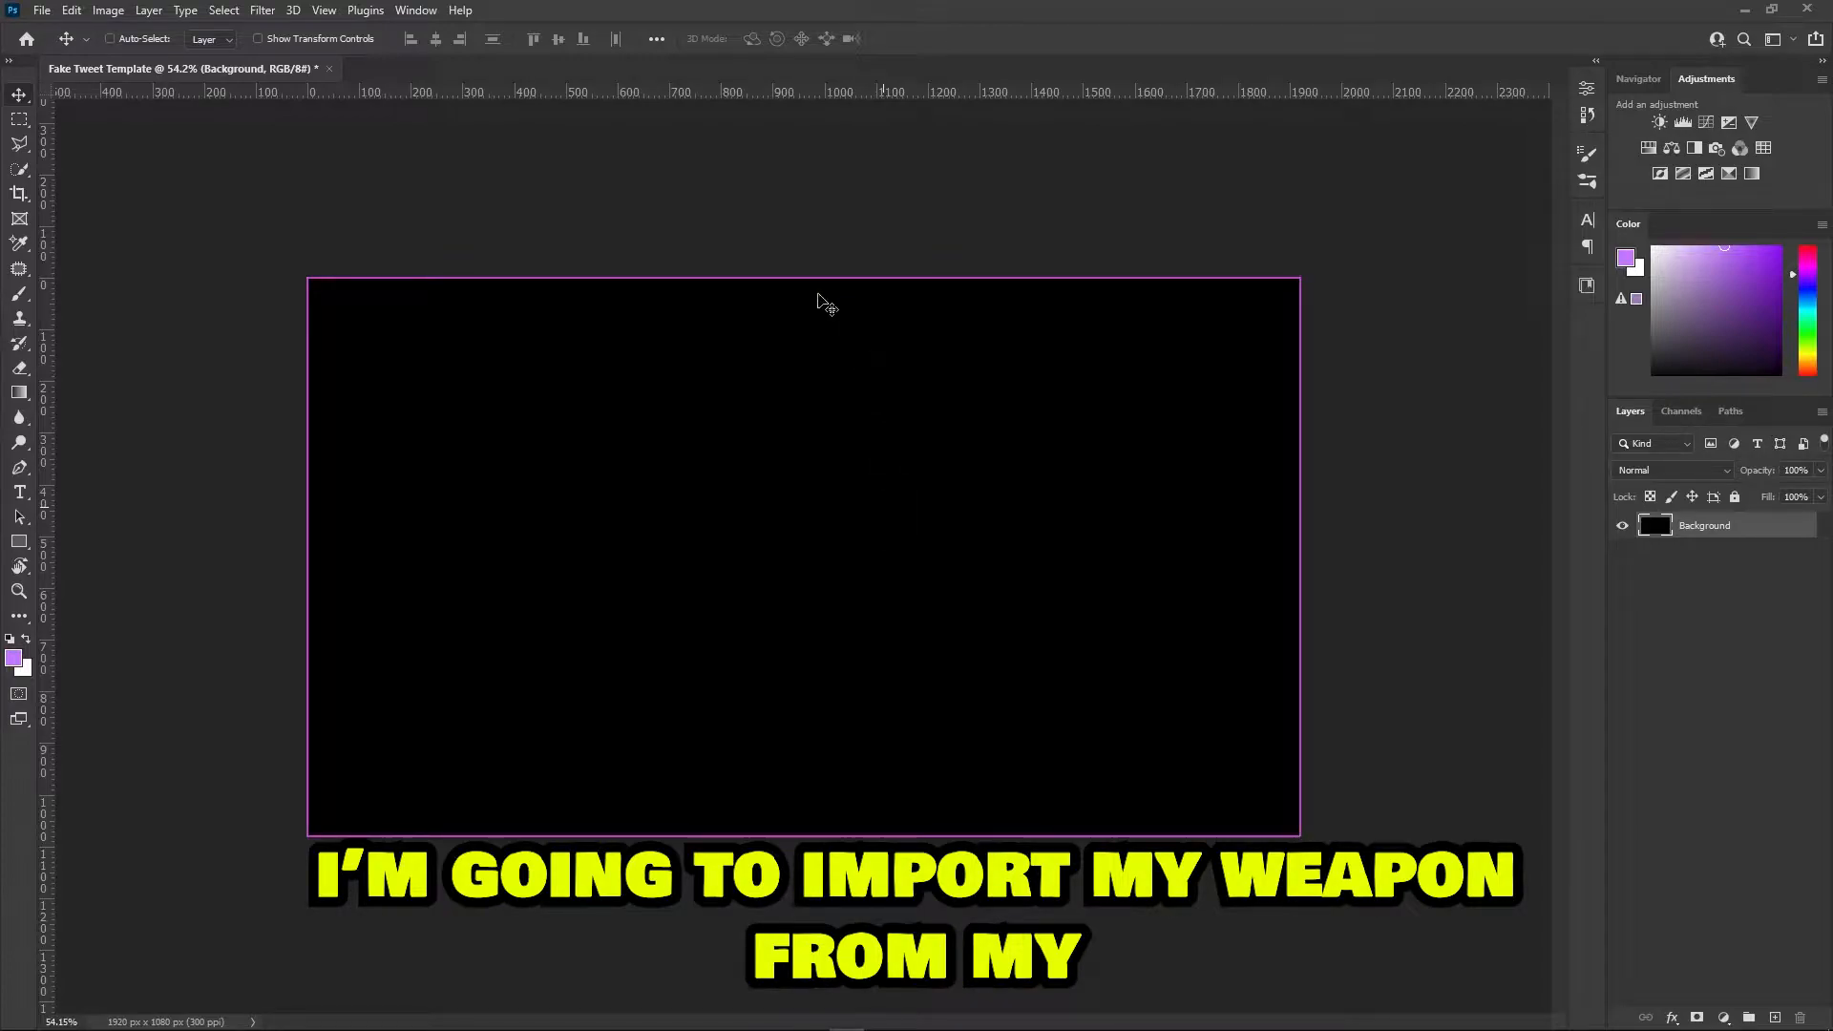
{"action": "key", "text": "ctrl+t"}
{"action": "left_click", "coordinate": [910, 41]}
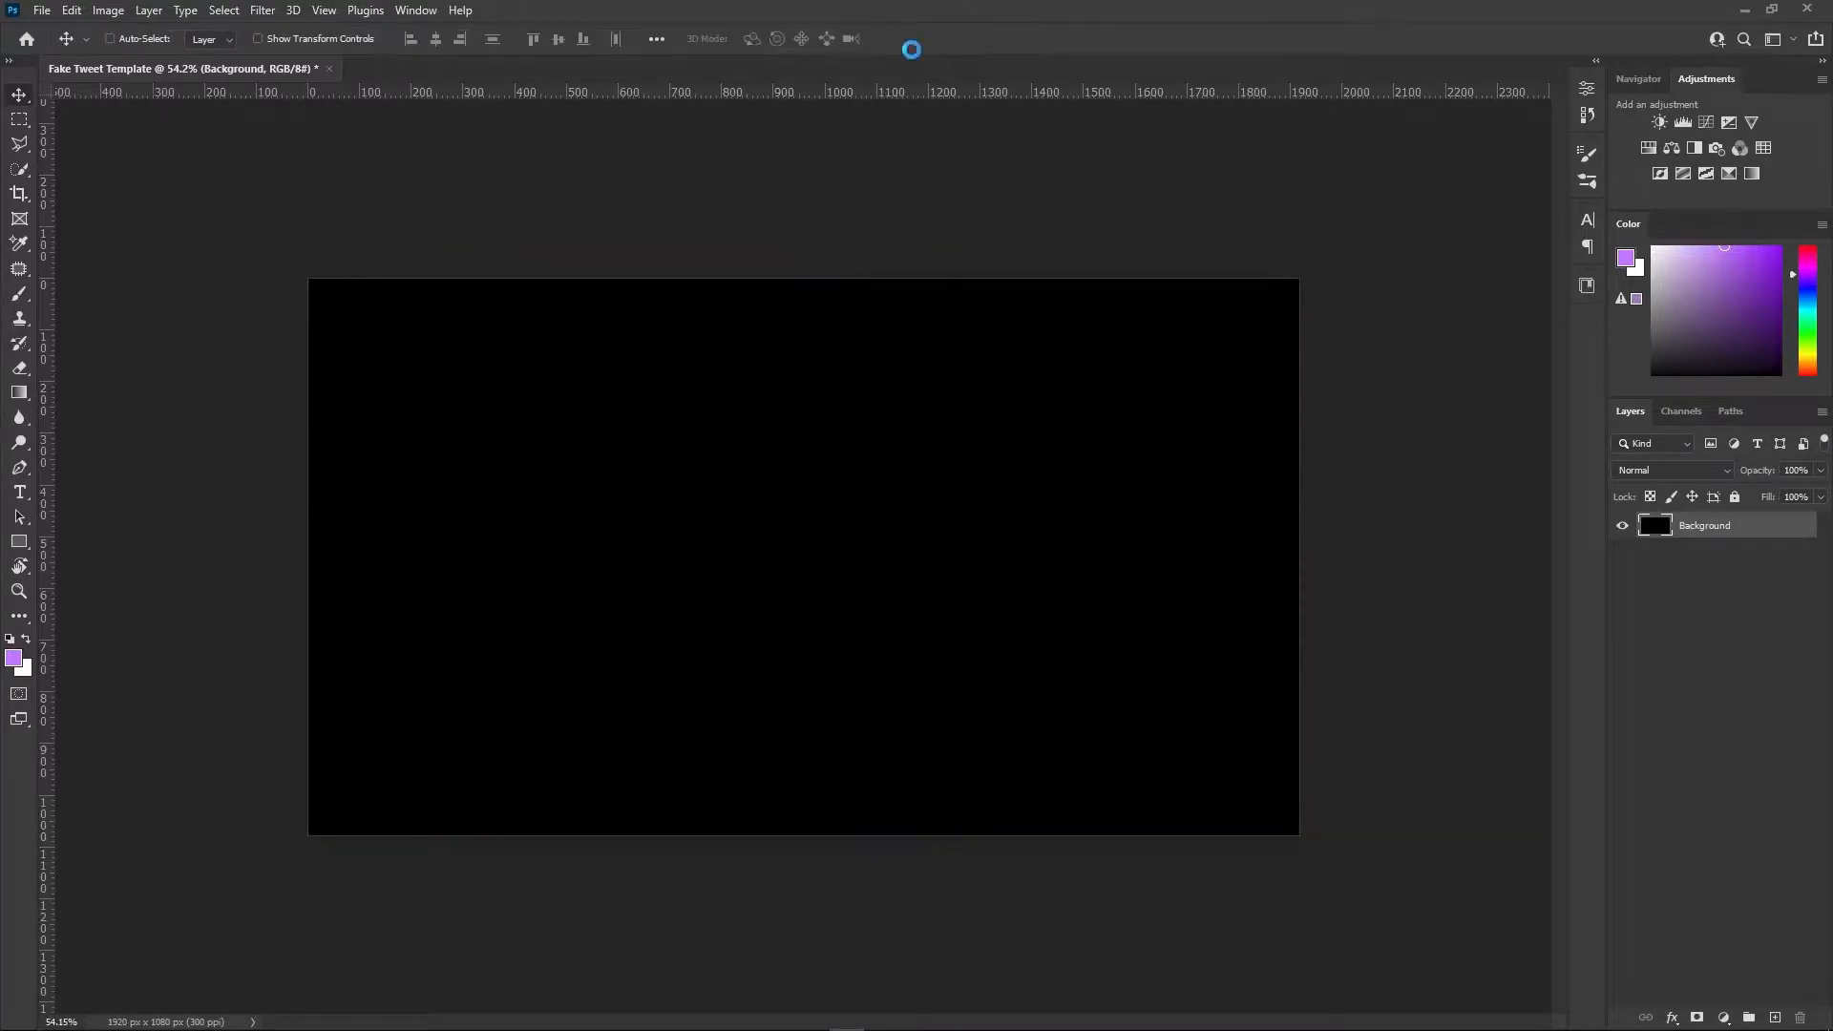
{"action": "key", "text": "ctrl+o"}
{"action": "left_click", "coordinate": [148, 538]}
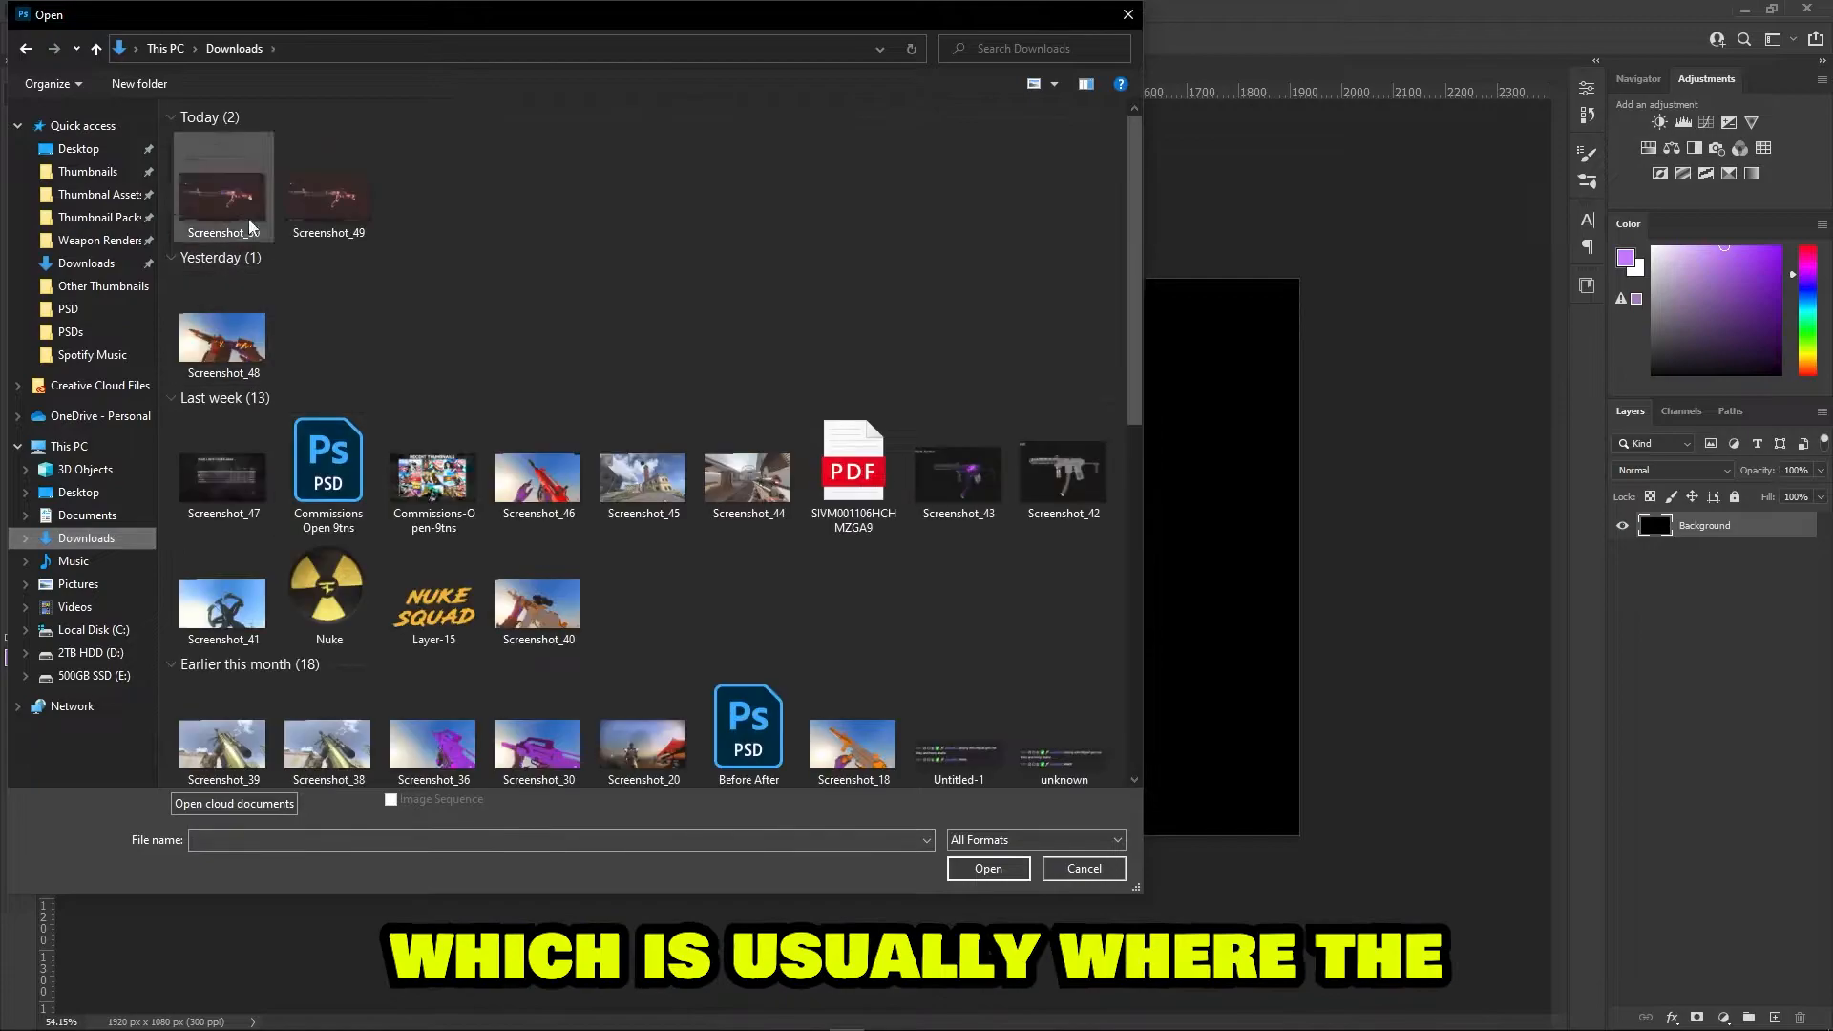
{"action": "double_click", "coordinate": [250, 211]}
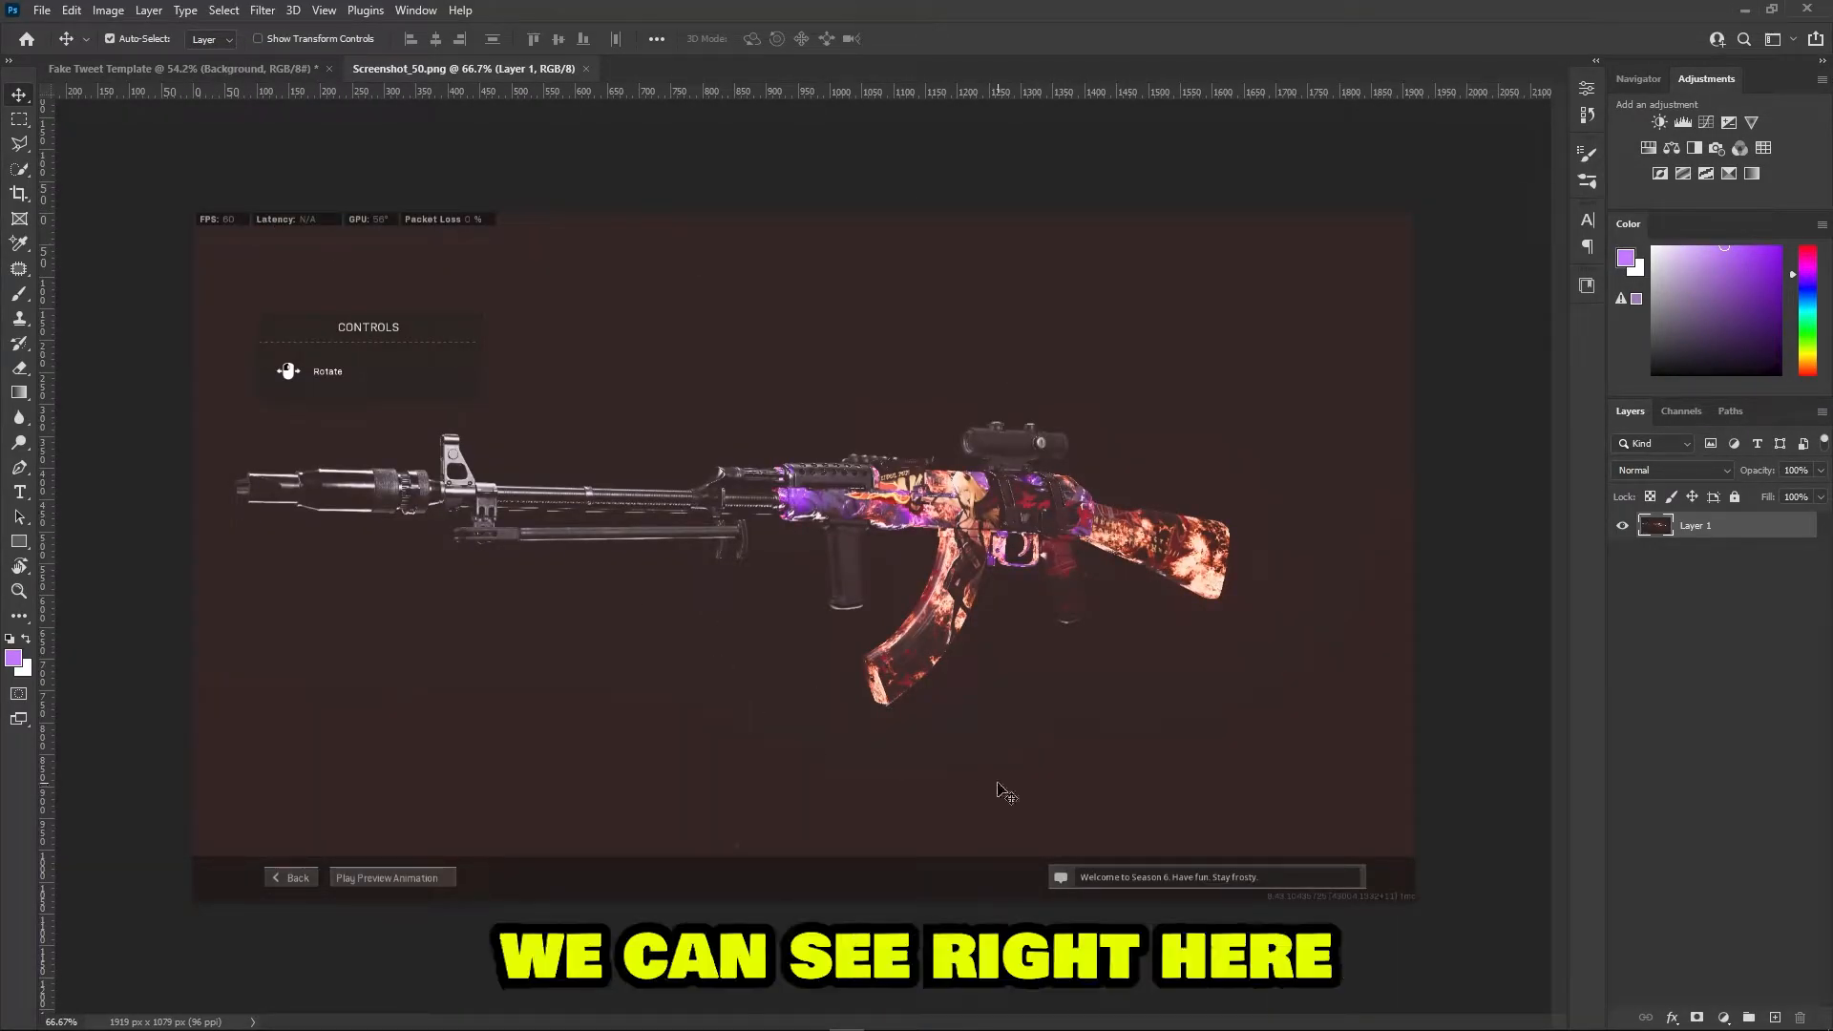
Apply Auto Color to the weapon screenshot, then undo and redo the correction to compare the colors
{"action": "left_click_drag", "start_coordinate": [900, 555], "coordinate": [1051, 555]}
{"action": "left_click_drag", "start_coordinate": [1213, 551], "coordinate": [741, 544]}
{"action": "key", "text": "ctrl+0"}
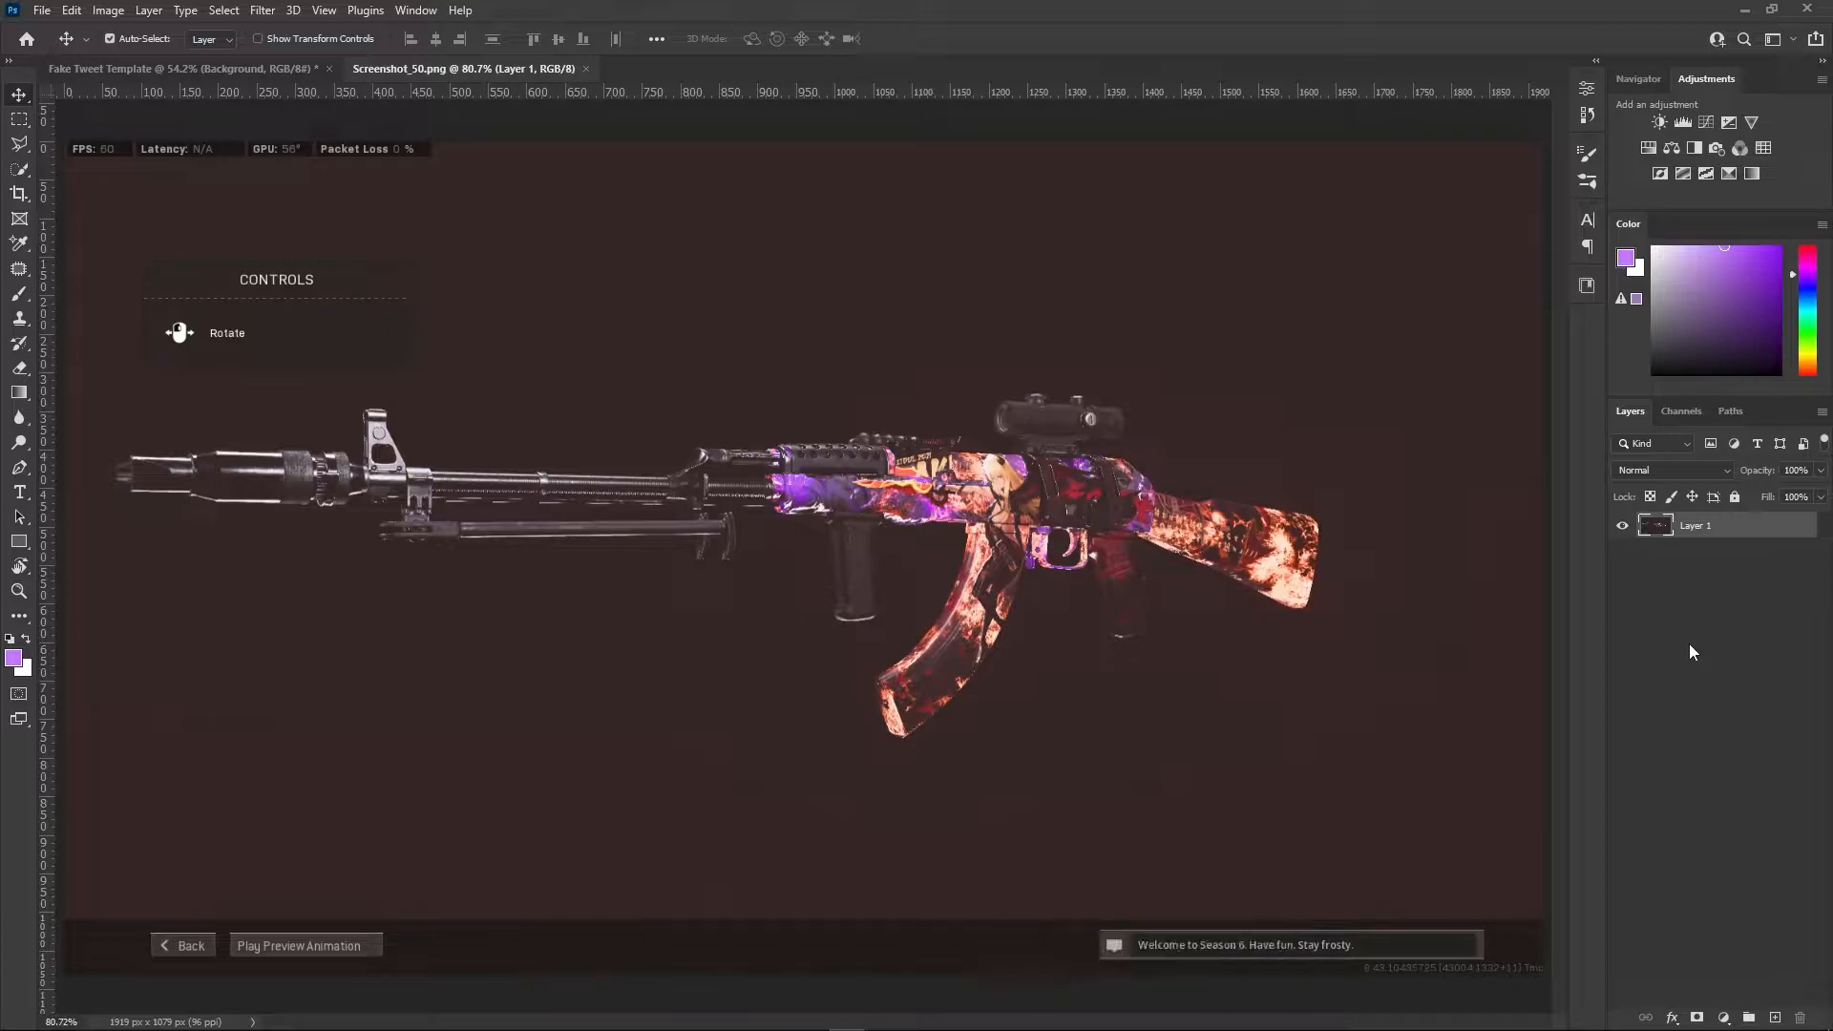
{"action": "key", "text": "ctrl+shift+b"}
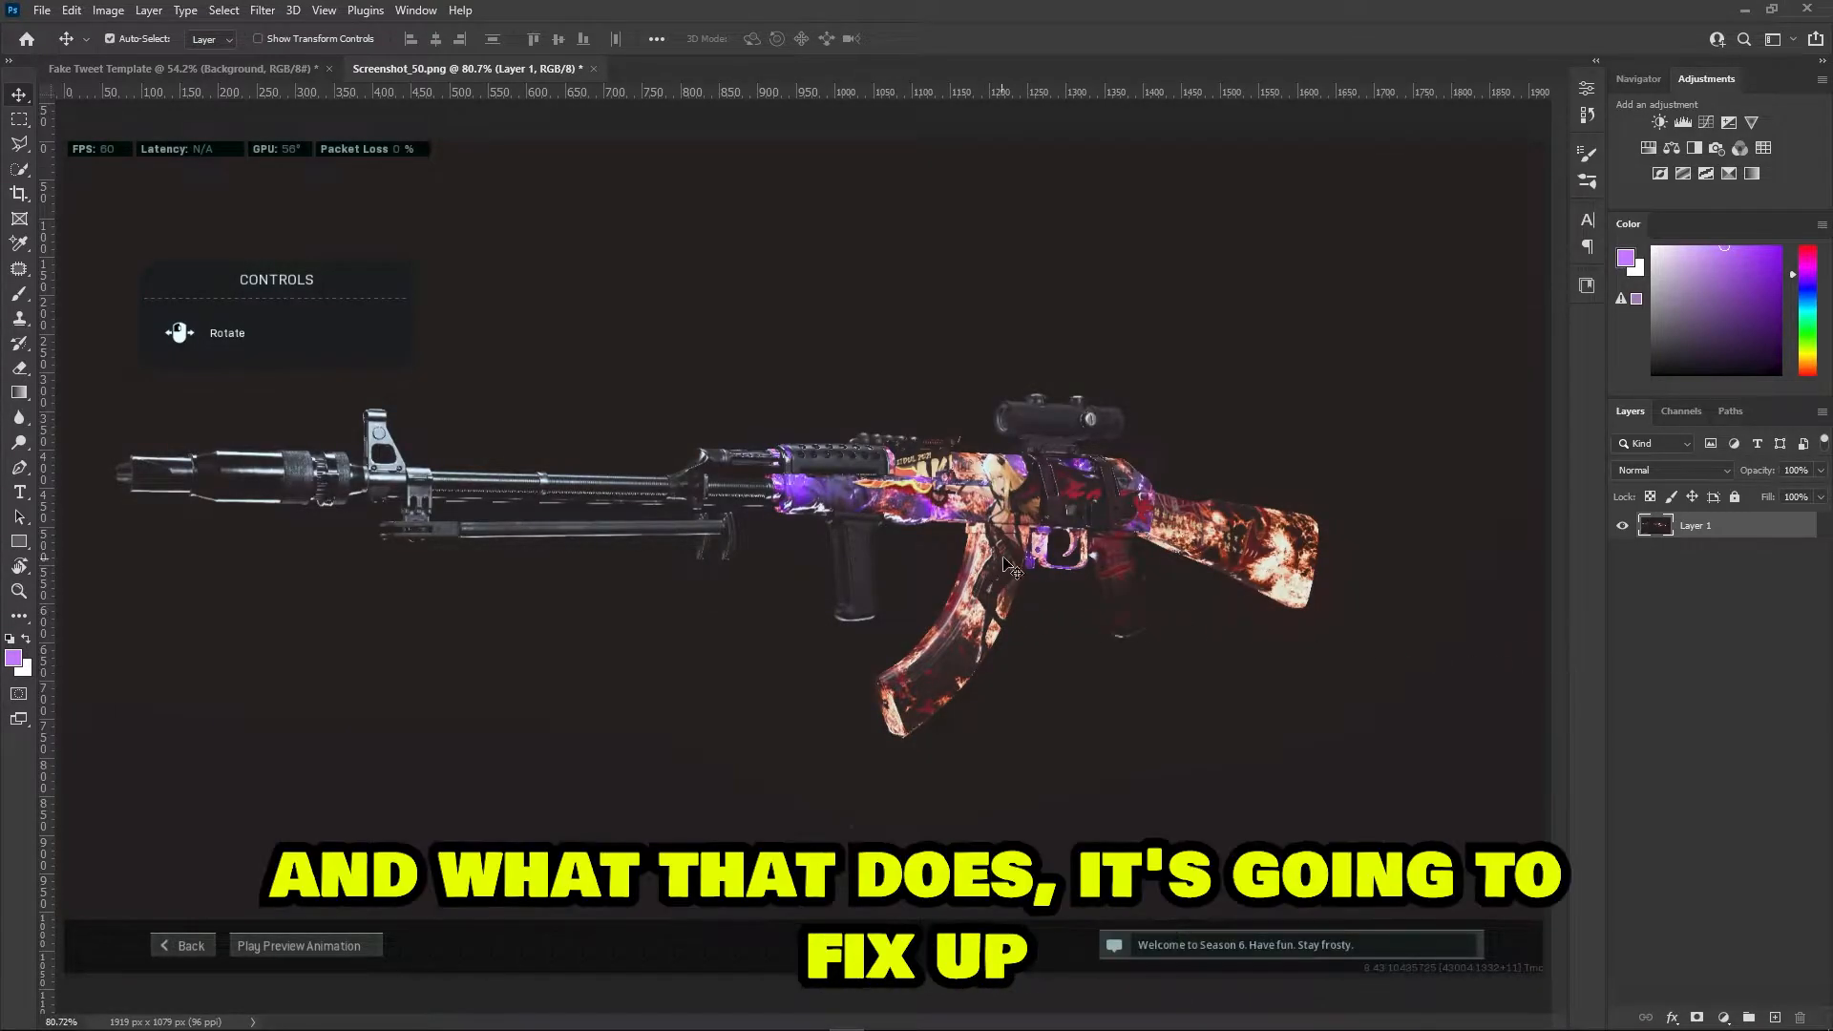
{"action": "key", "text": "ctrl+z"}
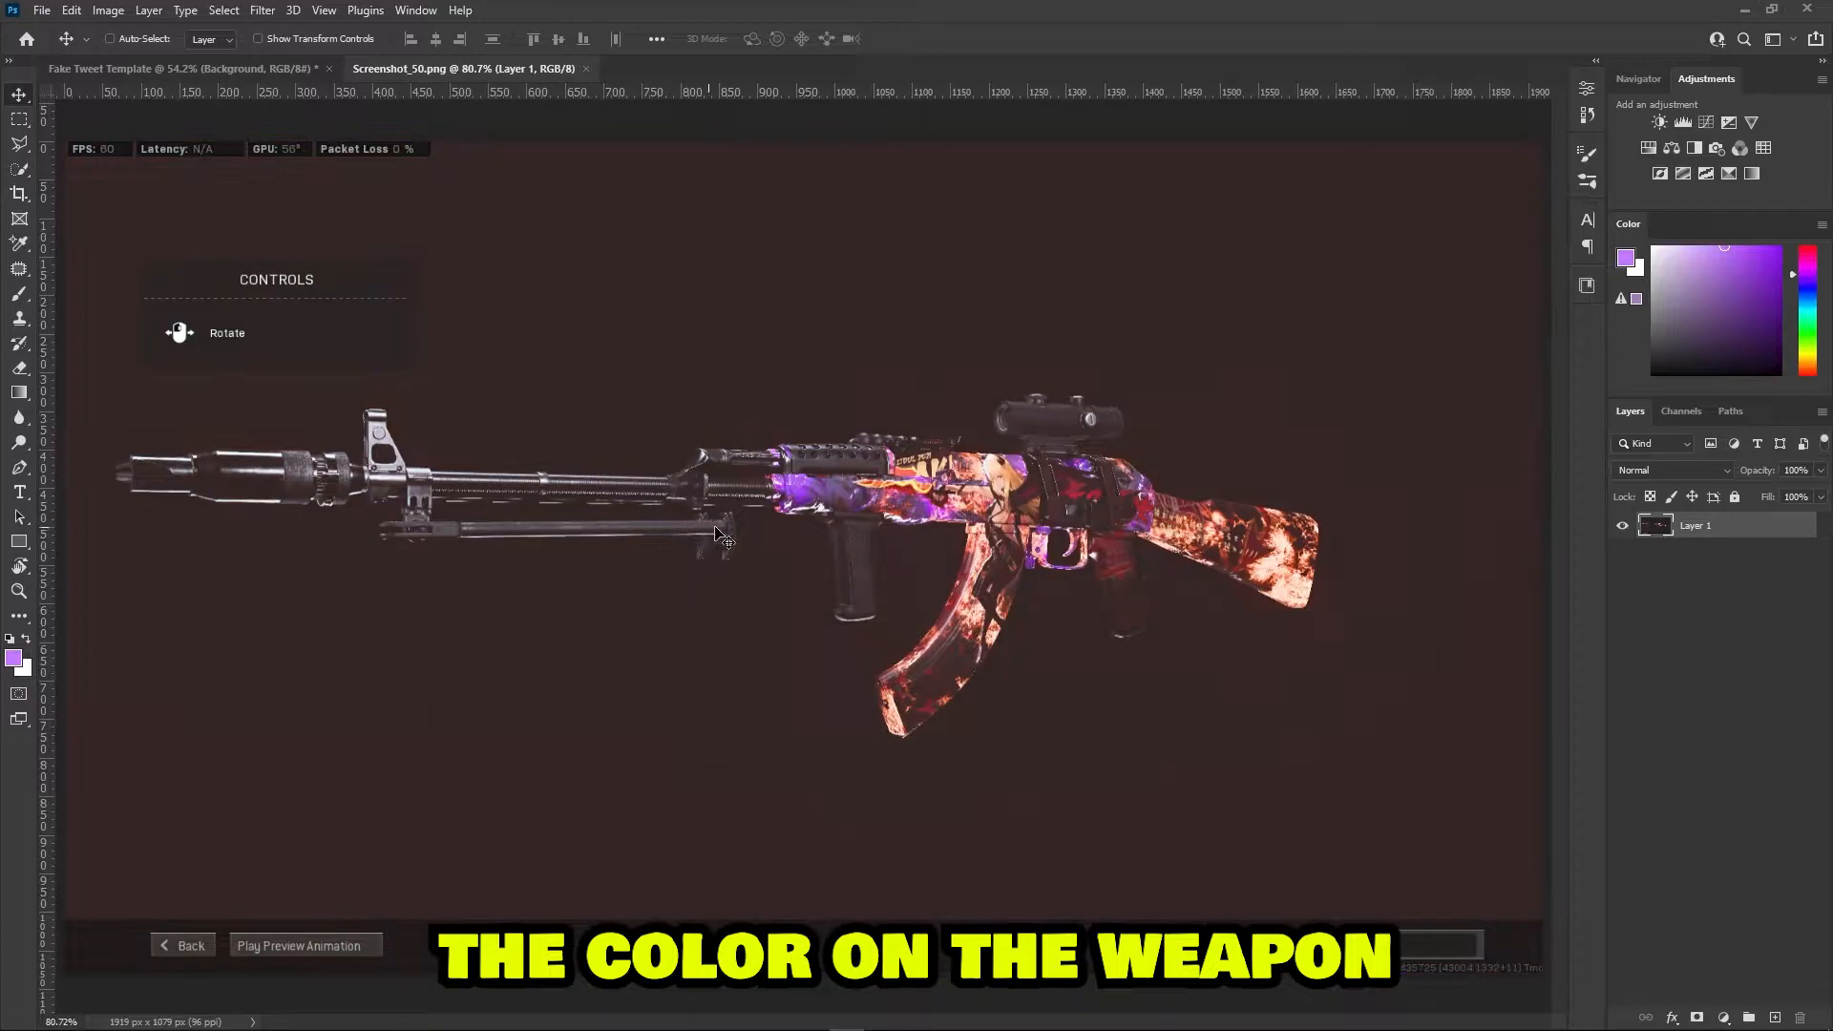
{"action": "key", "text": "ctrl+shift+z"}
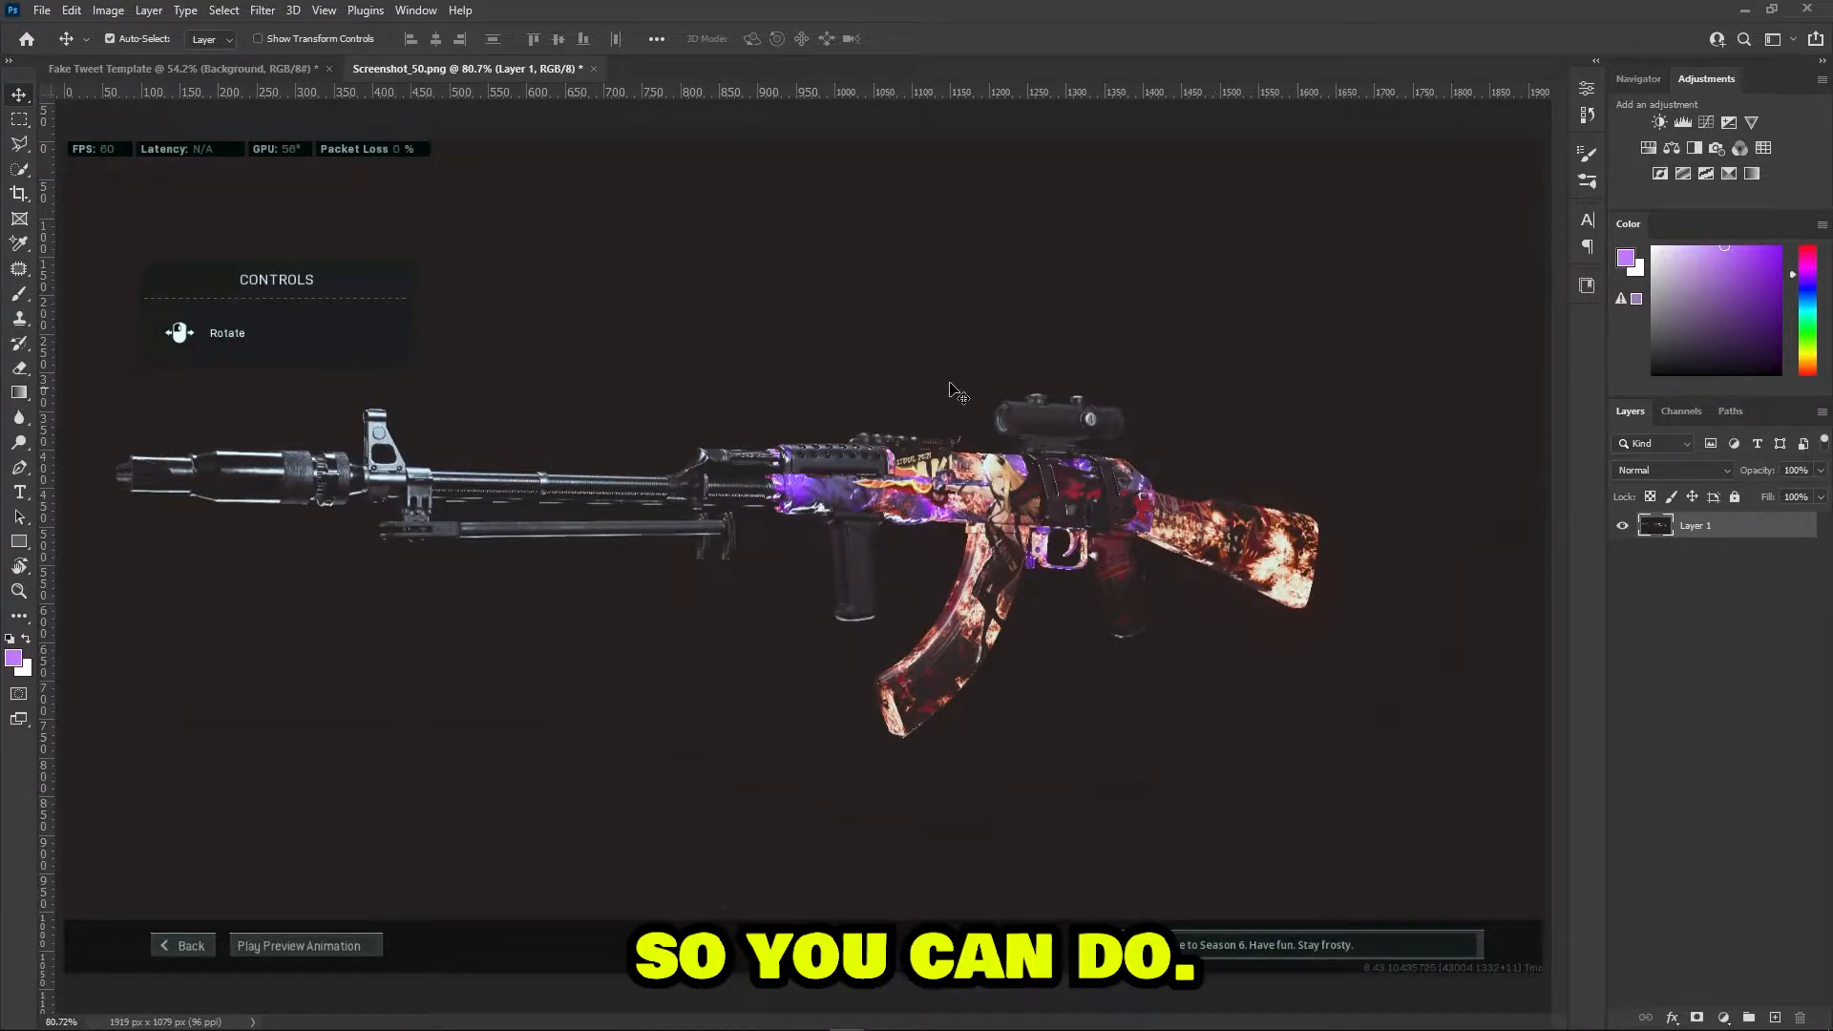
{"action": "left_click", "coordinate": [125, 13]}
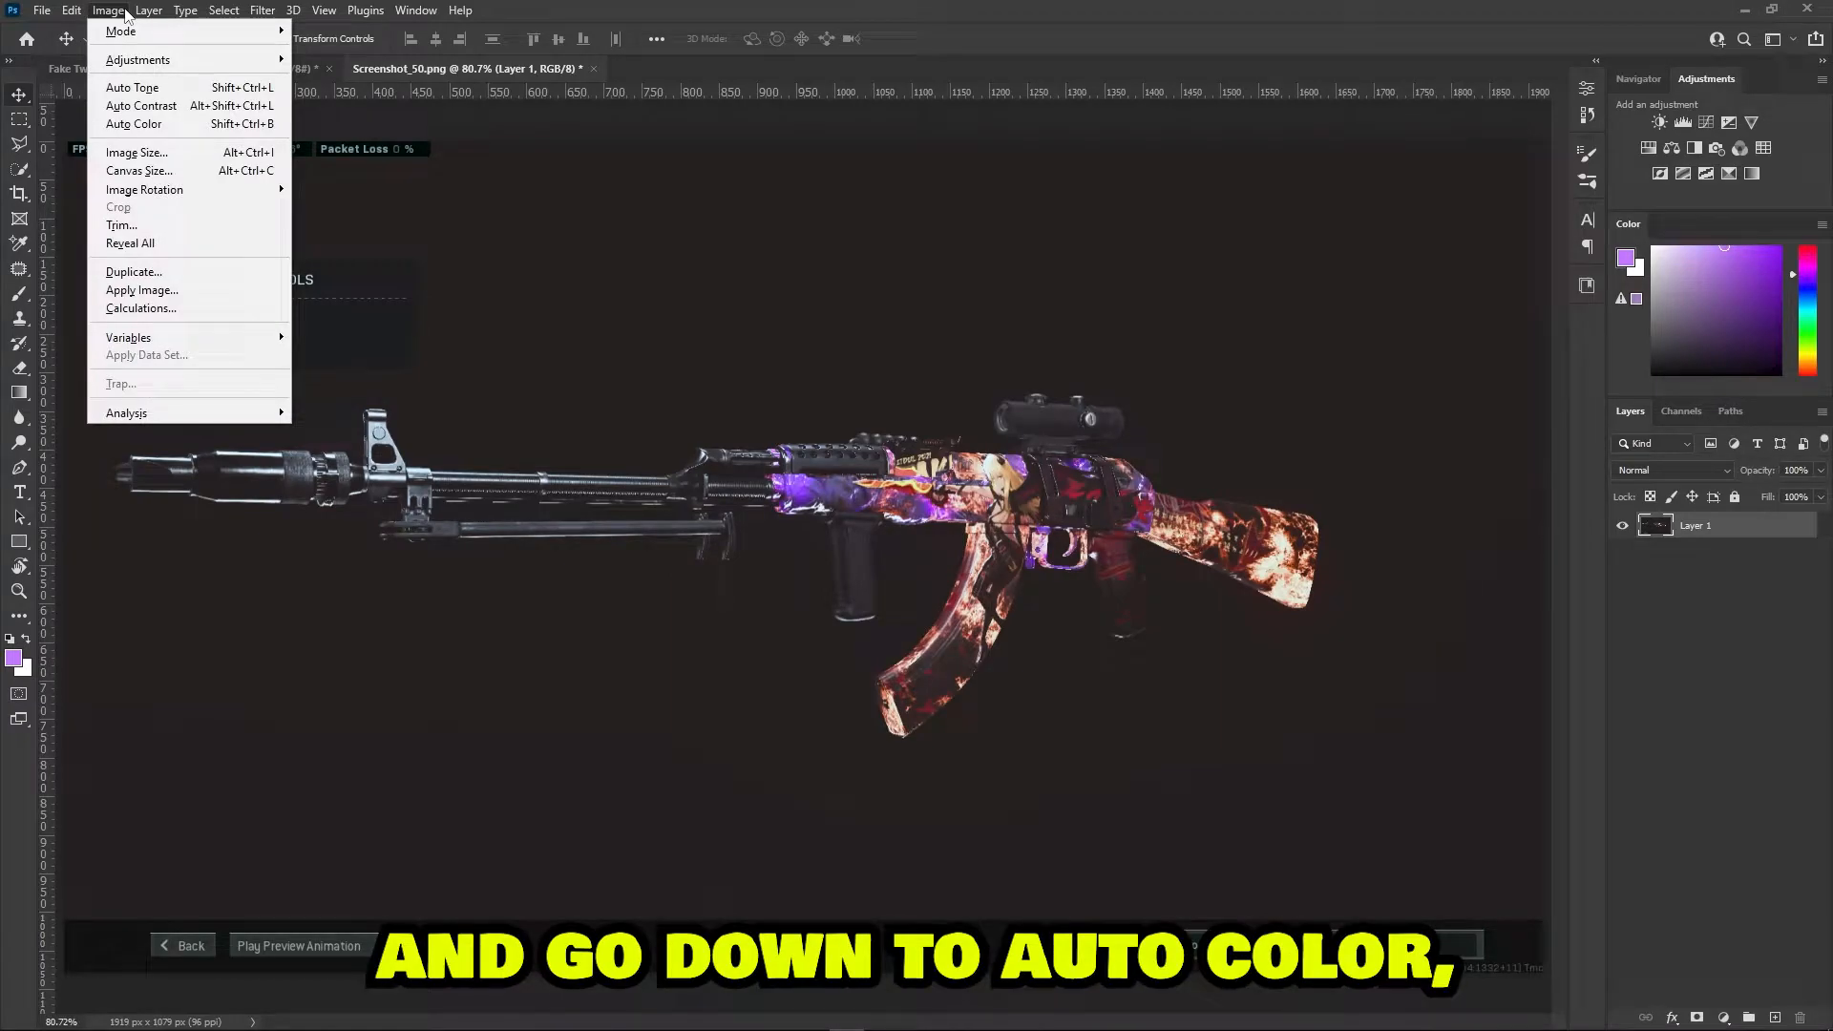
Apply Auto Color to the weapon screenshot to take the red cast out of the weapon
{"action": "left_click", "coordinate": [192, 127]}
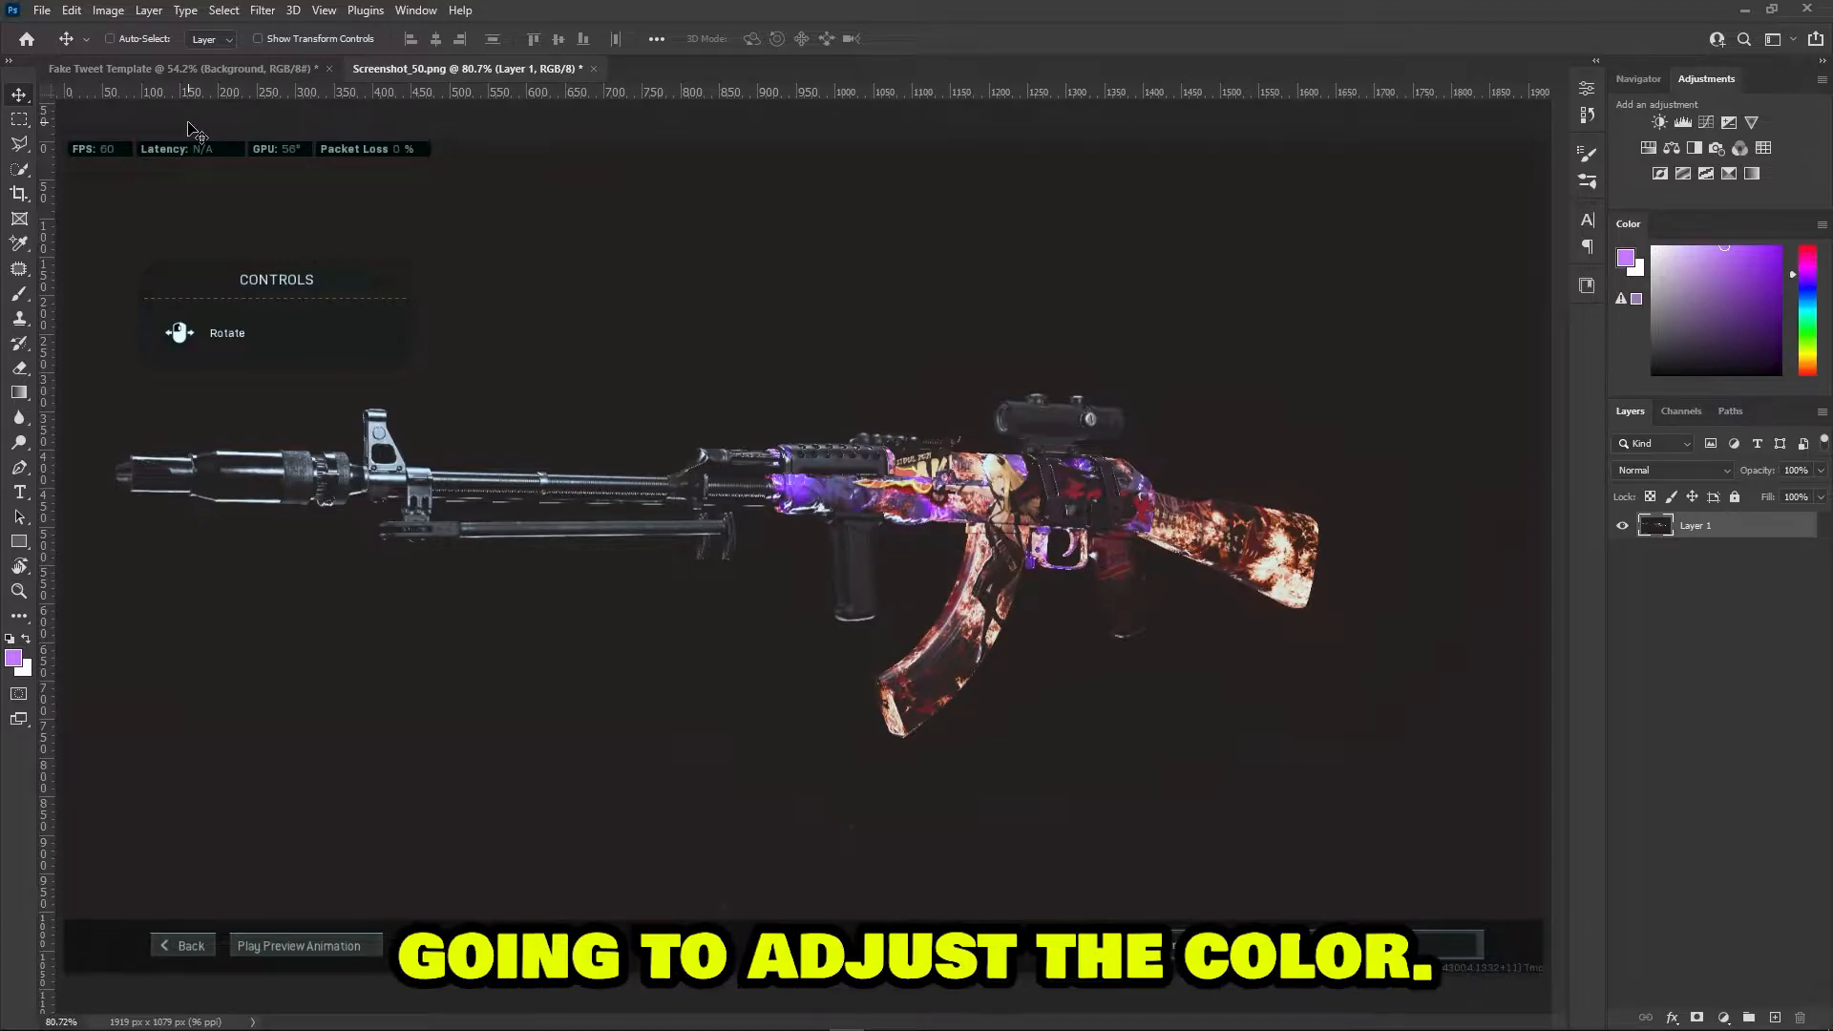
{"action": "left_click", "coordinate": [109, 10]}
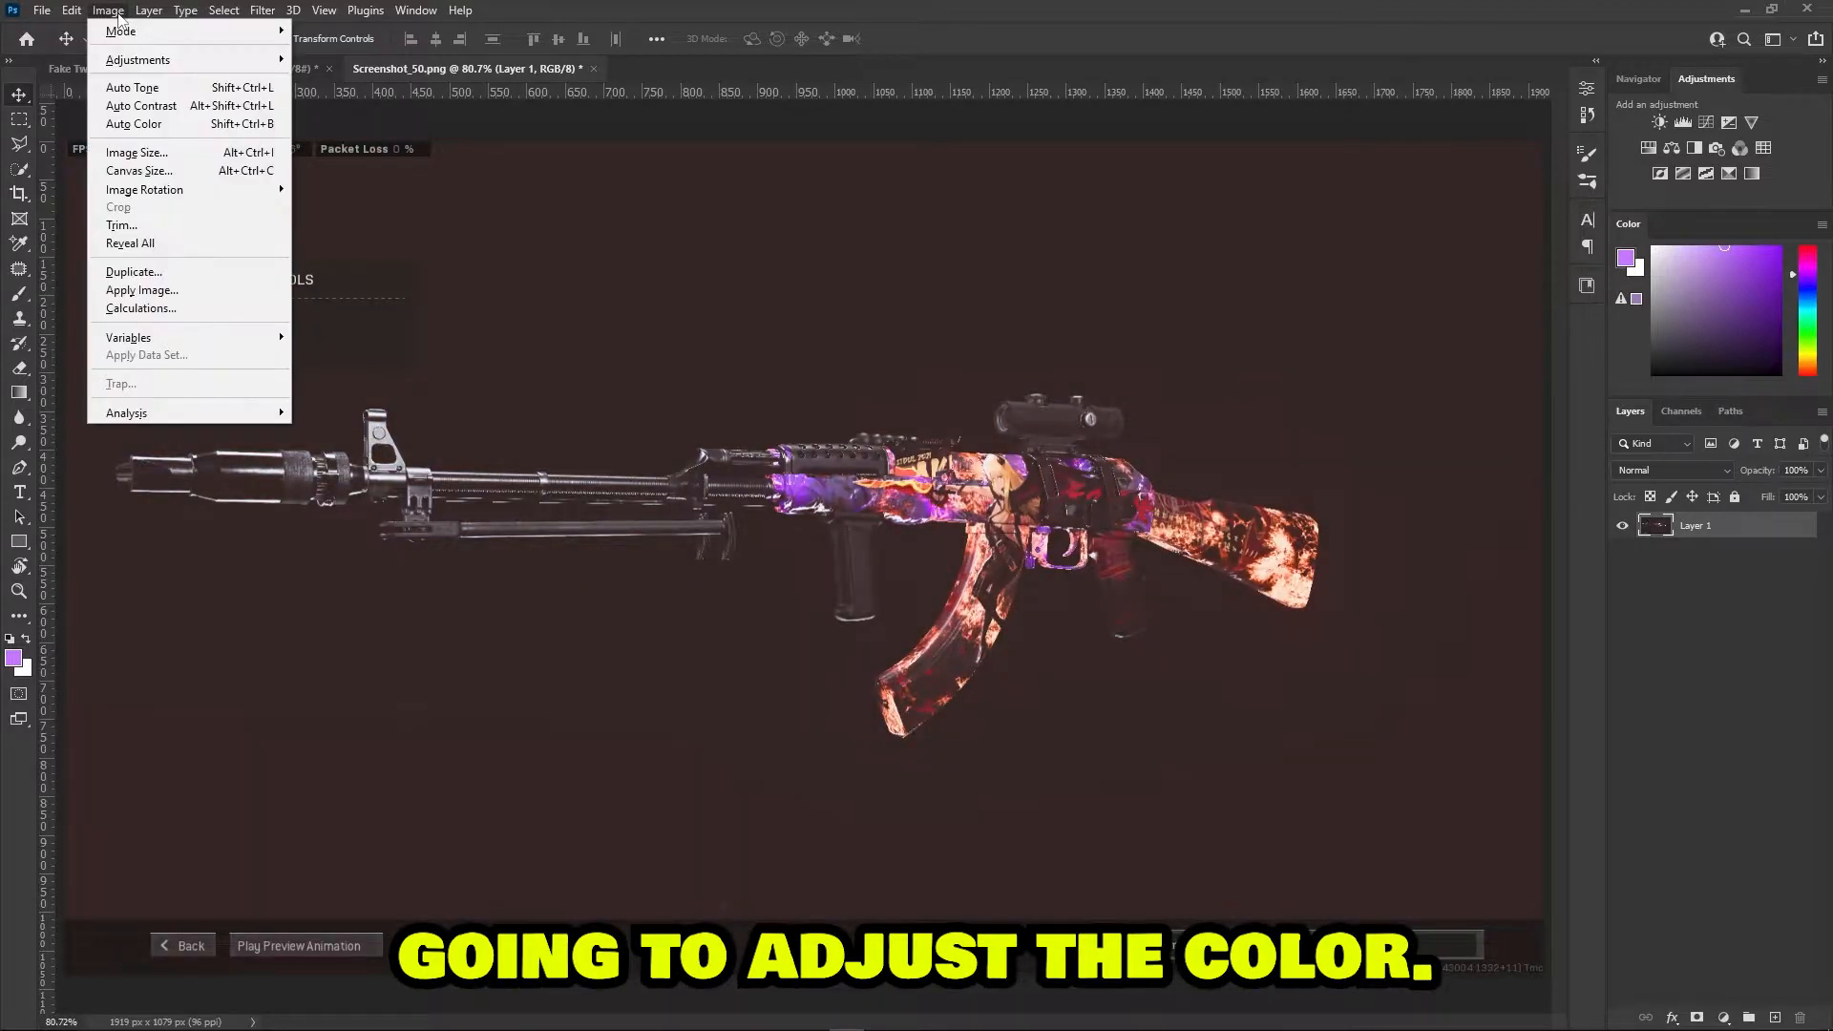
{"action": "left_click", "coordinate": [192, 124]}
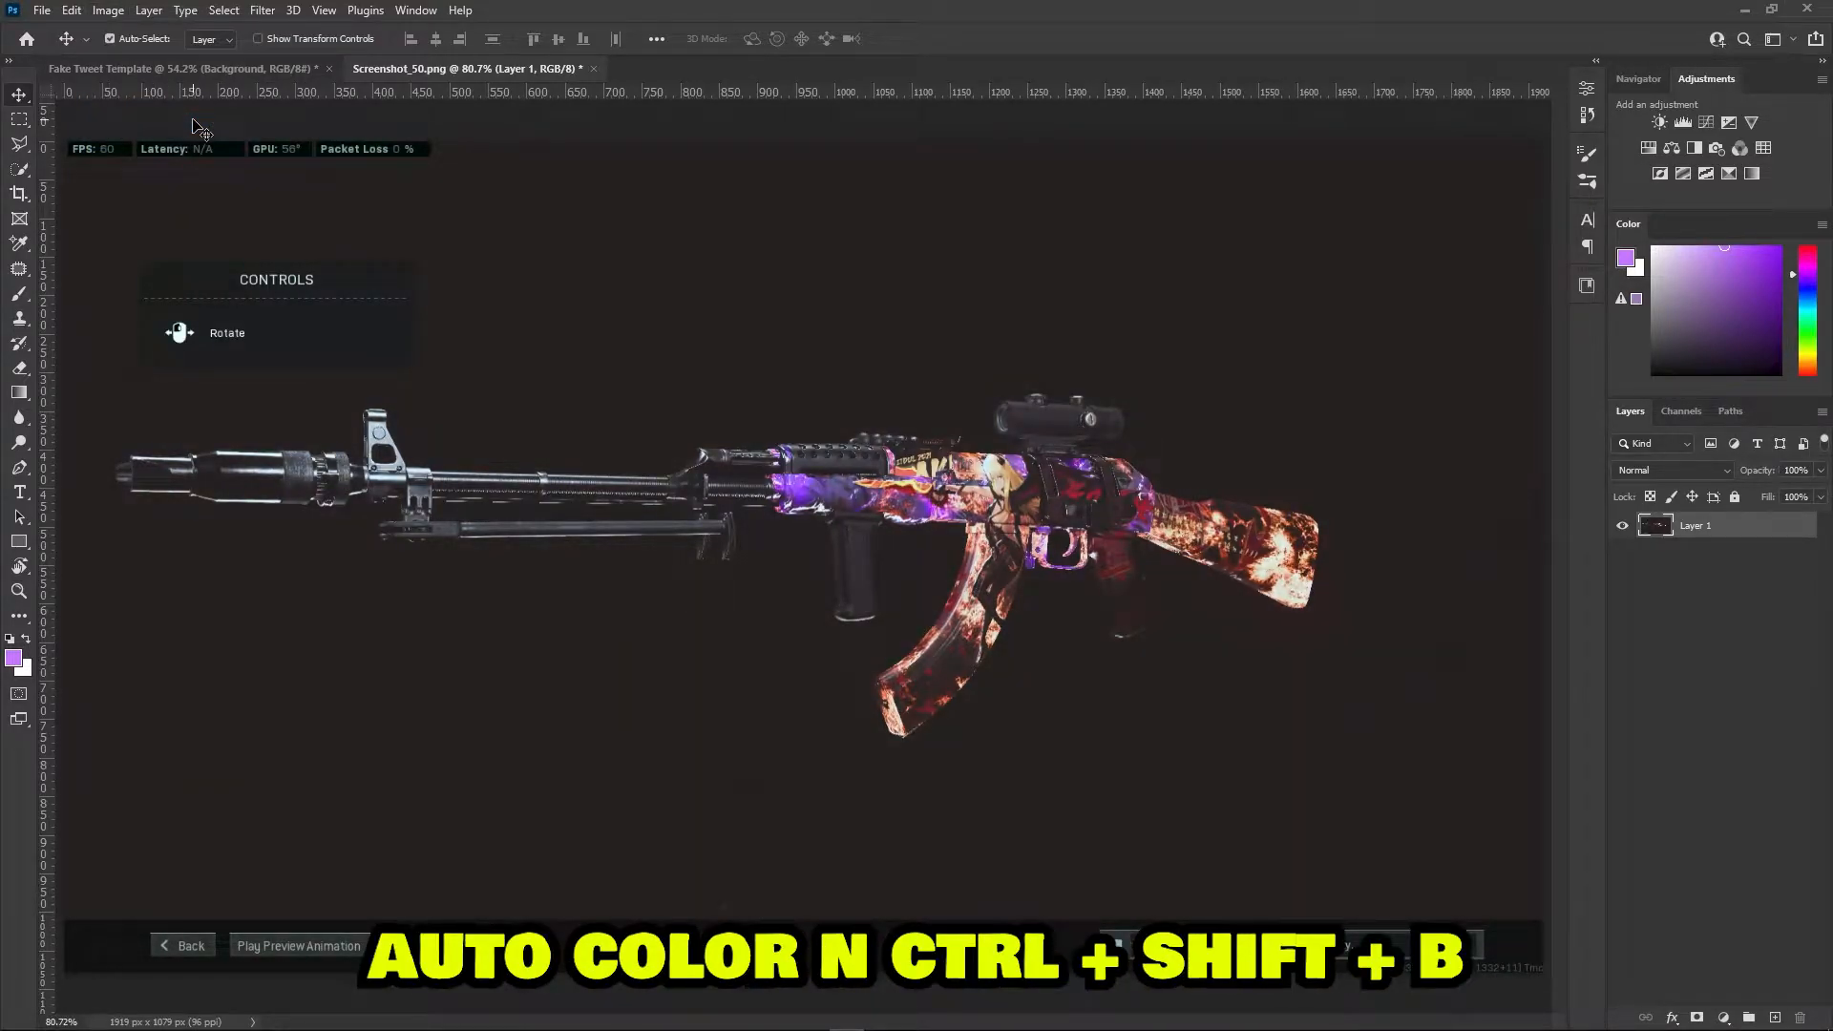
{"action": "left_click_drag", "start_coordinate": [1020, 410], "coordinate": [1113, 409]}
{"action": "left_click_drag", "start_coordinate": [903, 410], "coordinate": [1083, 374]}
{"action": "left_click_drag", "start_coordinate": [834, 481], "coordinate": [1232, 426]}
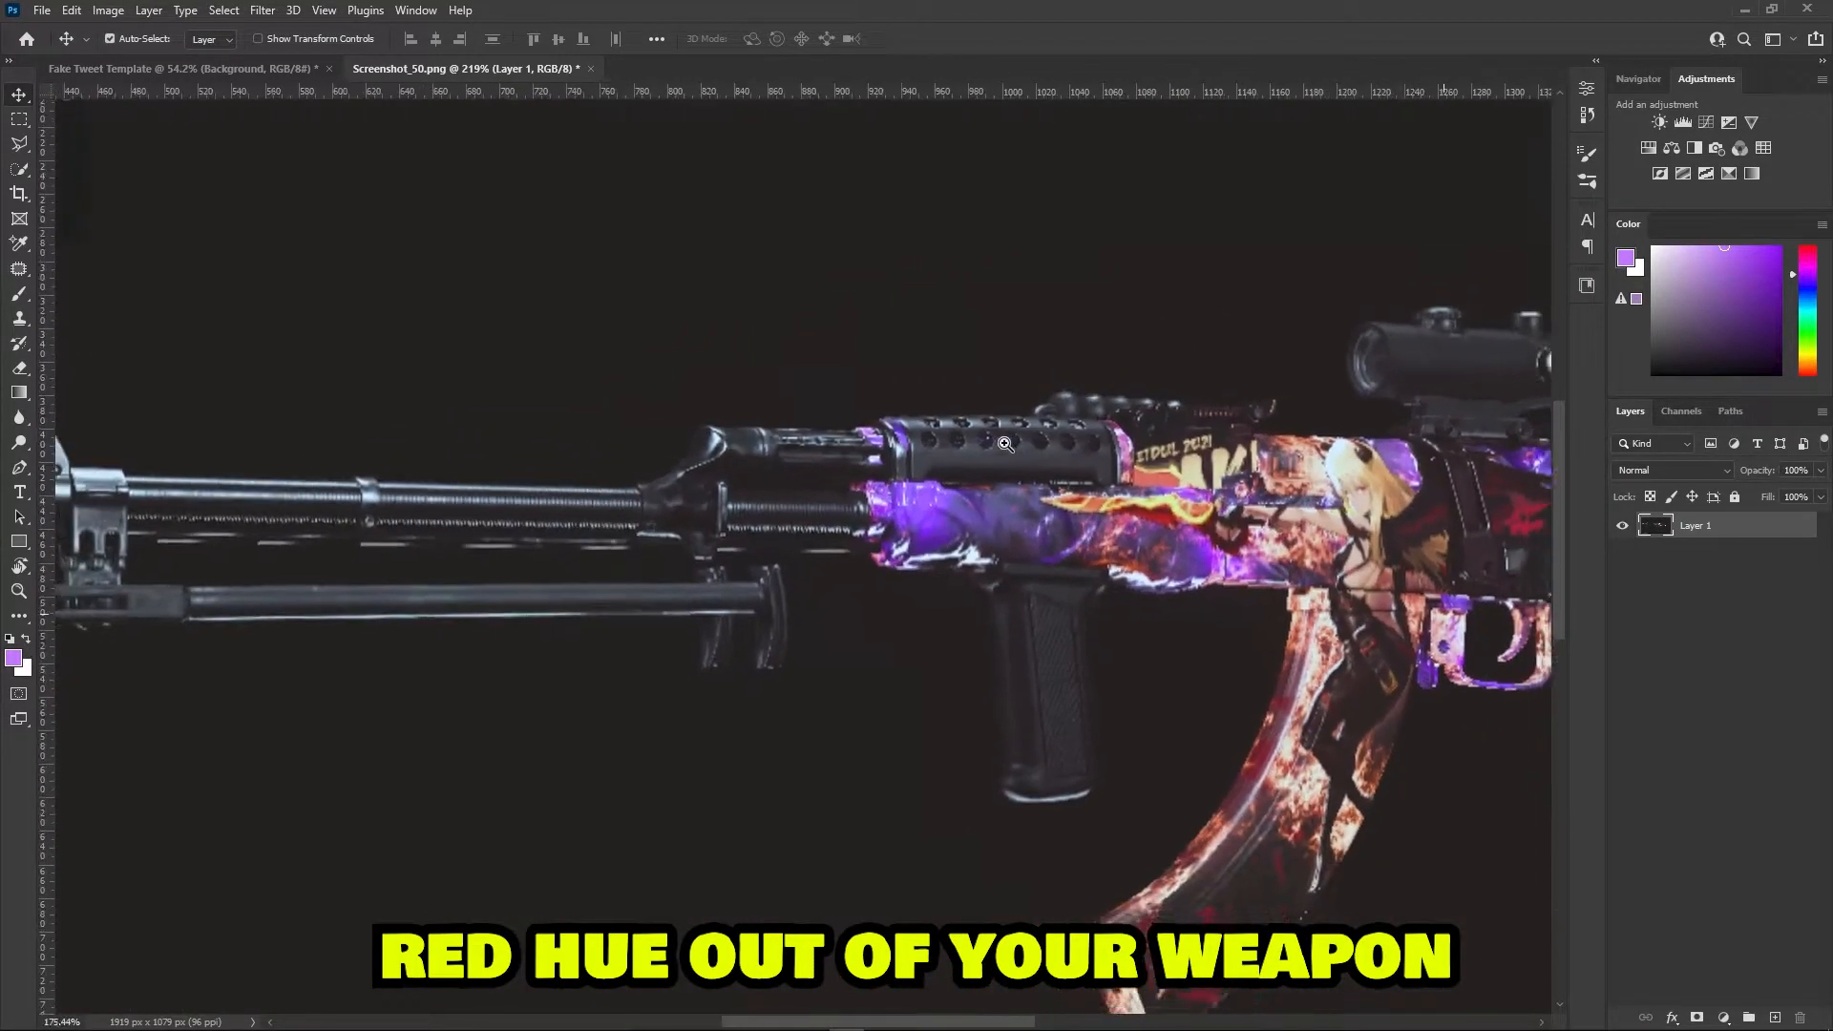
{"action": "left_click_drag", "start_coordinate": [1028, 446], "coordinate": [998, 446]}
{"action": "key", "text": "ctrl+0"}
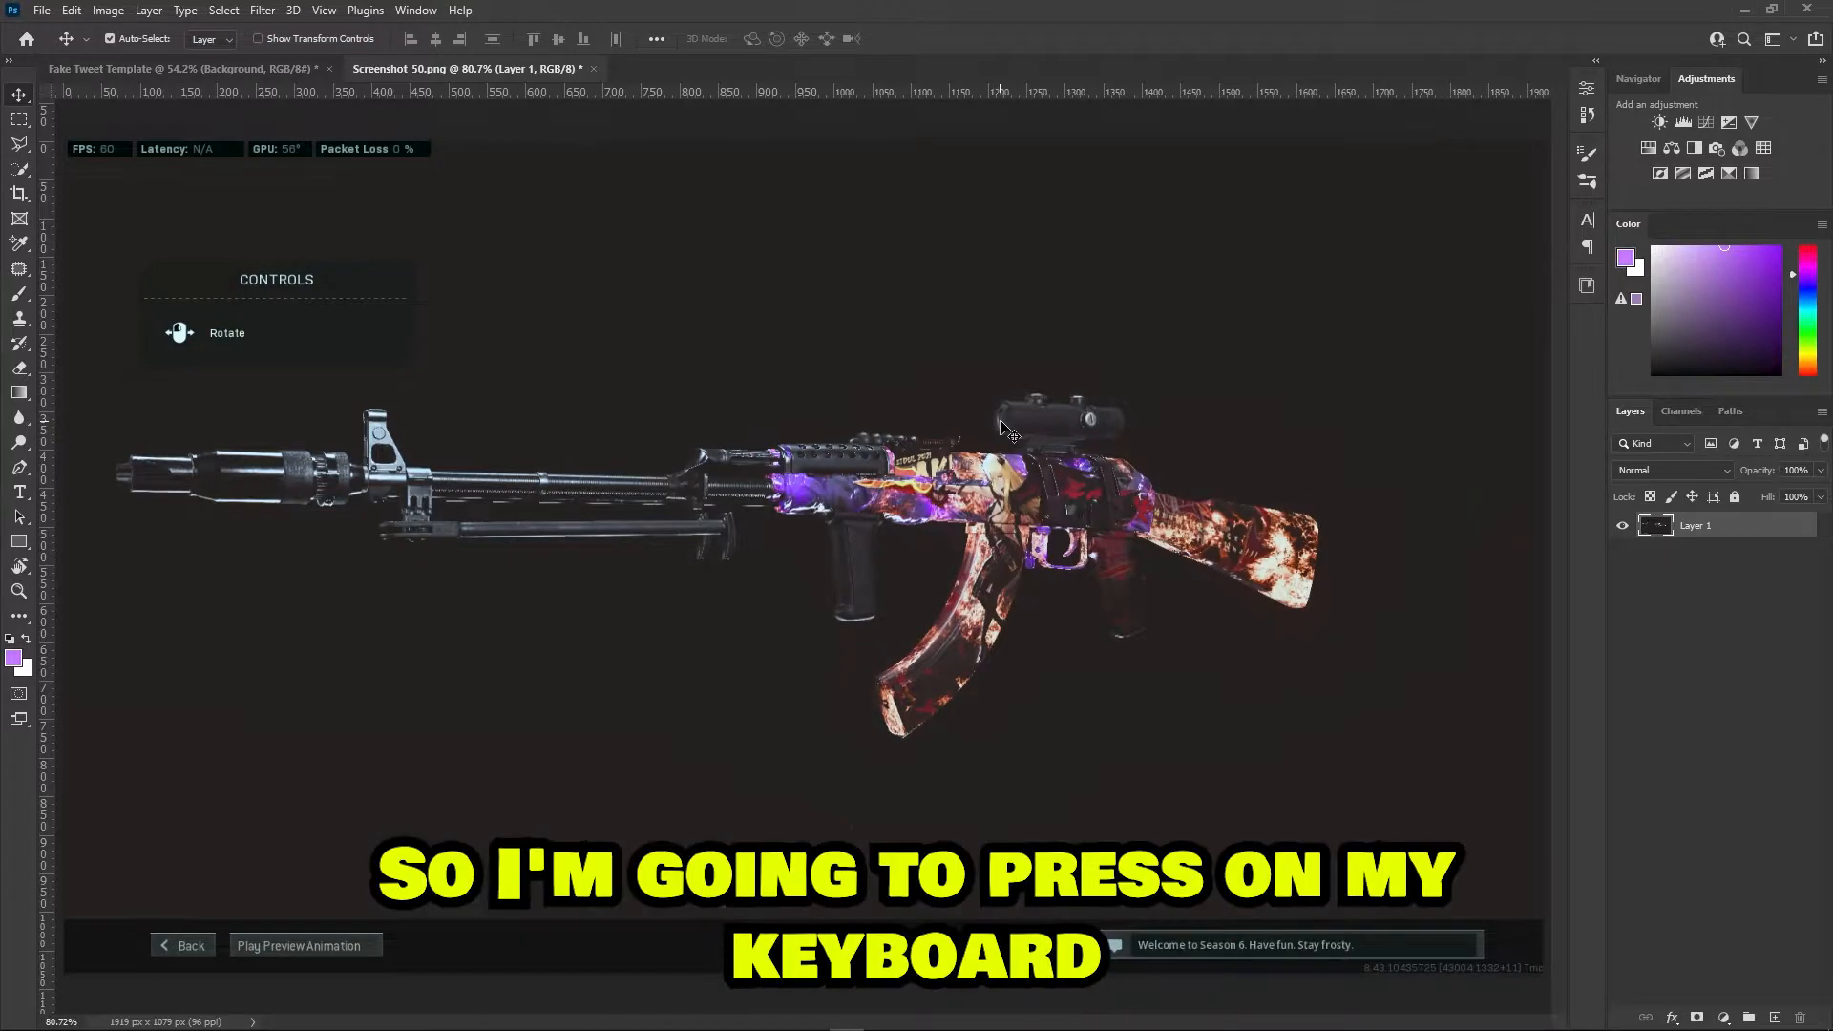
Start a Pen tool path at the front of the rear pistol grip below the trigger guard and run it straight down to the grip's lower front edge
{"action": "key", "text": "p"}
{"action": "right_click", "coordinate": [29, 469]}
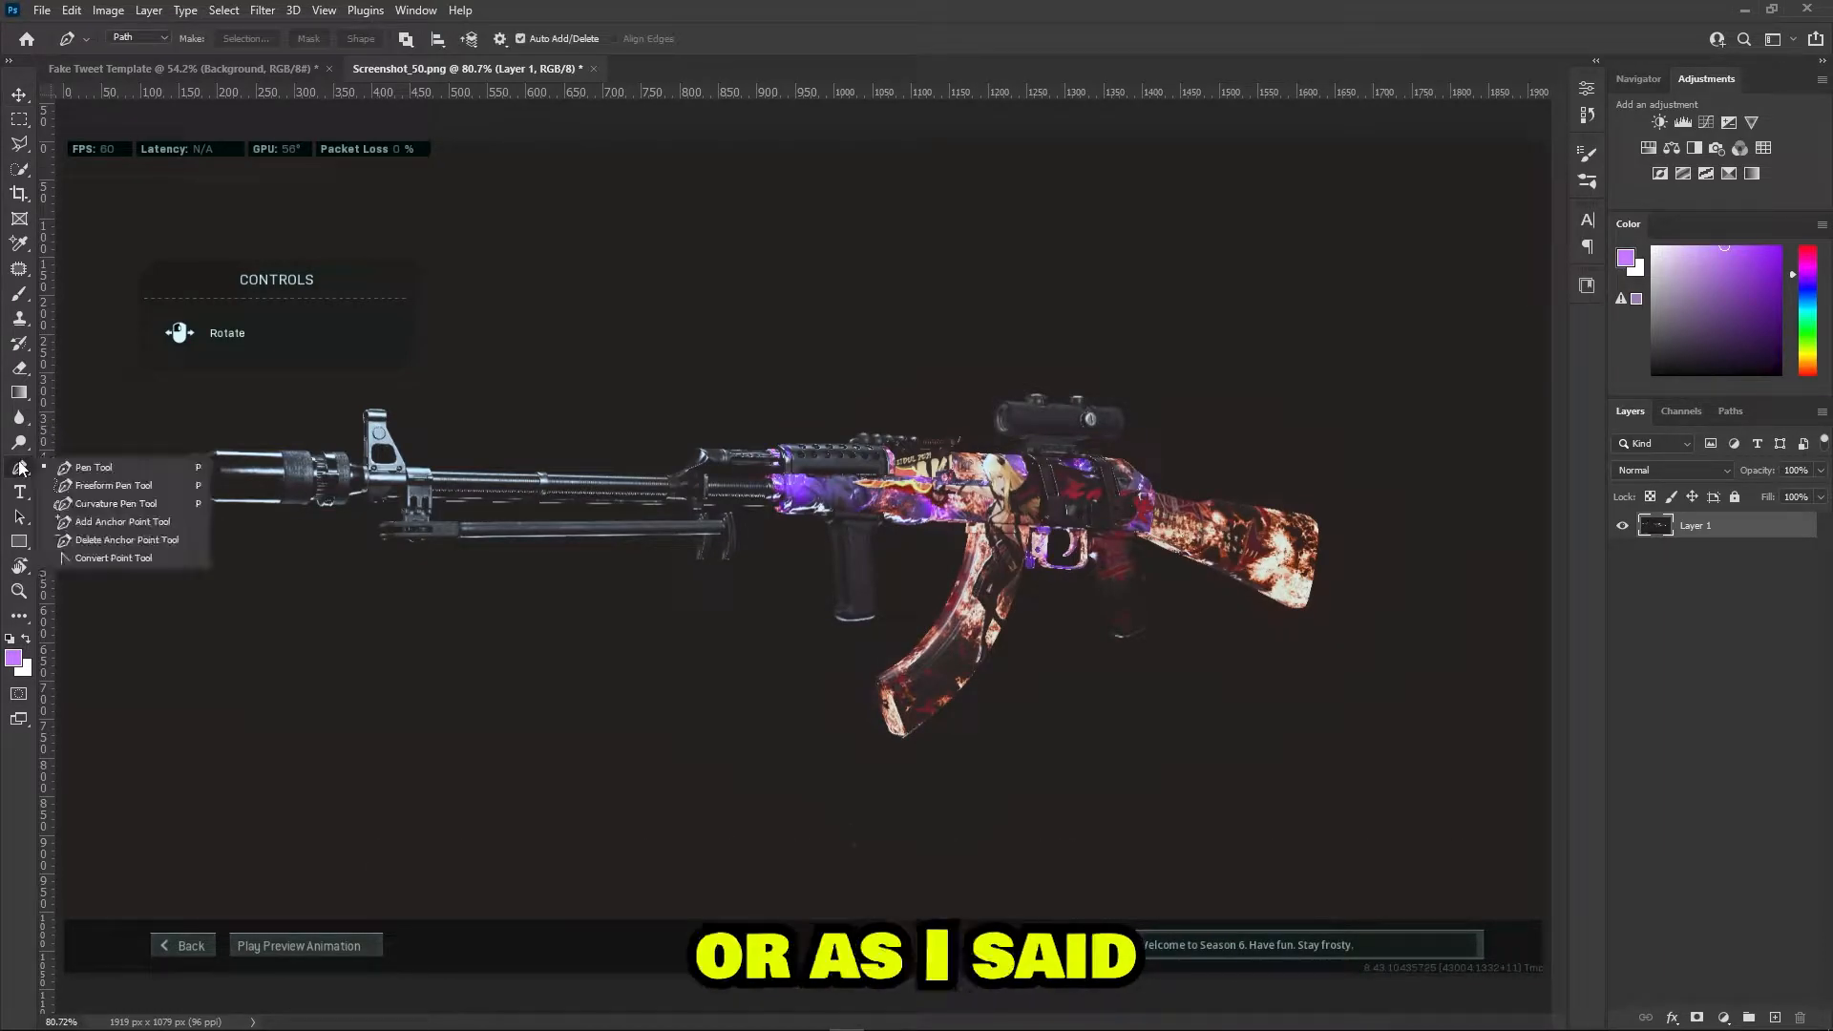
{"action": "left_click", "coordinate": [106, 467]}
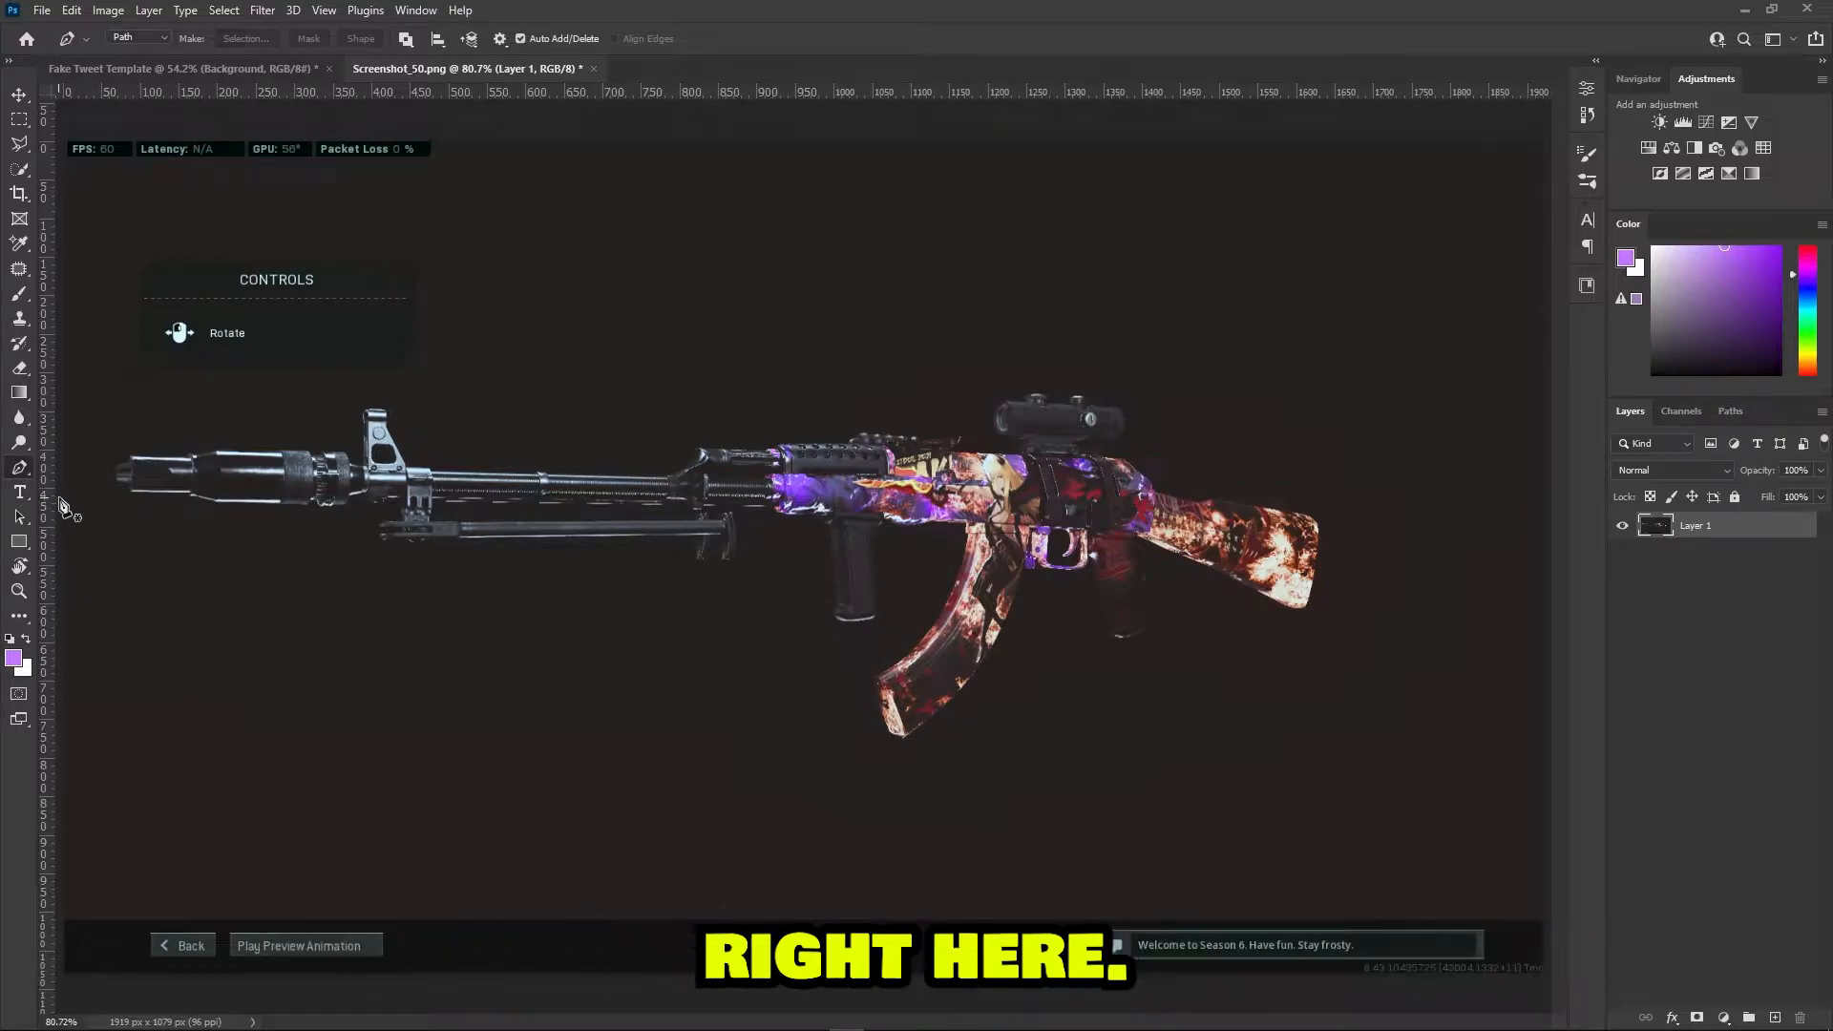
{"action": "left_click_drag", "start_coordinate": [1089, 572], "coordinate": [1206, 576]}
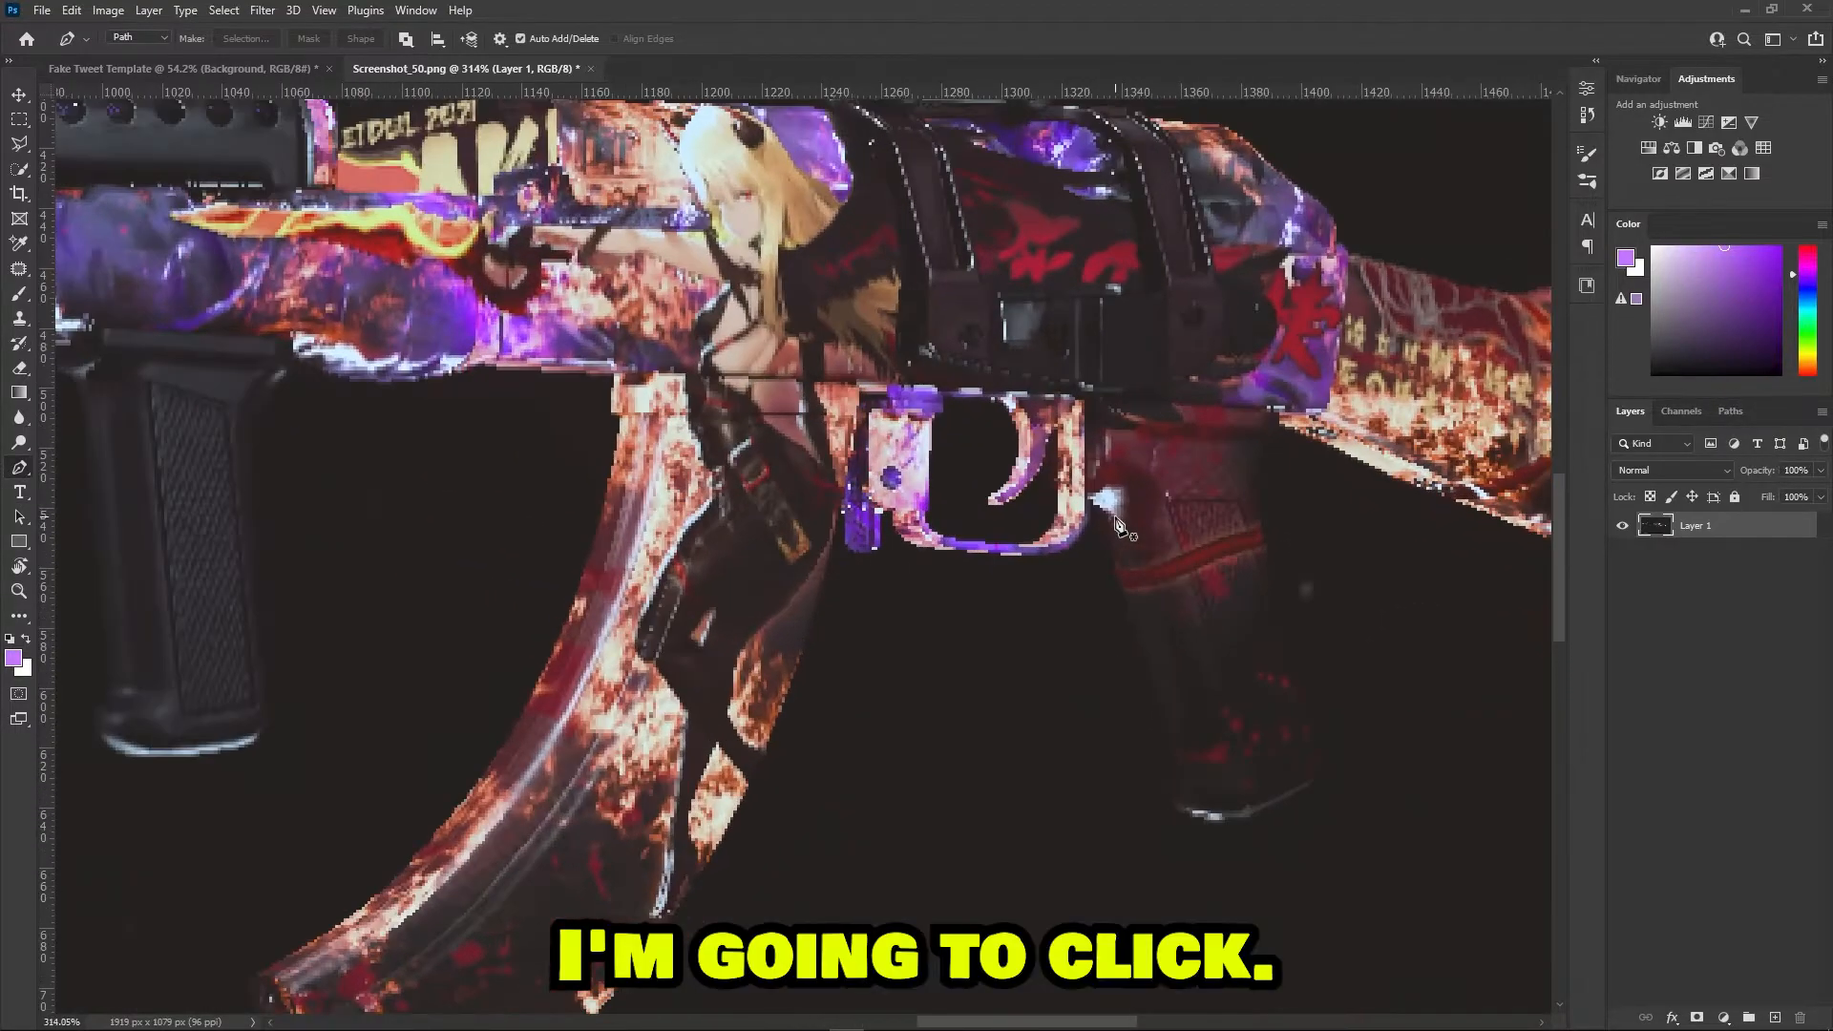
{"action": "left_click", "coordinate": [1090, 499]}
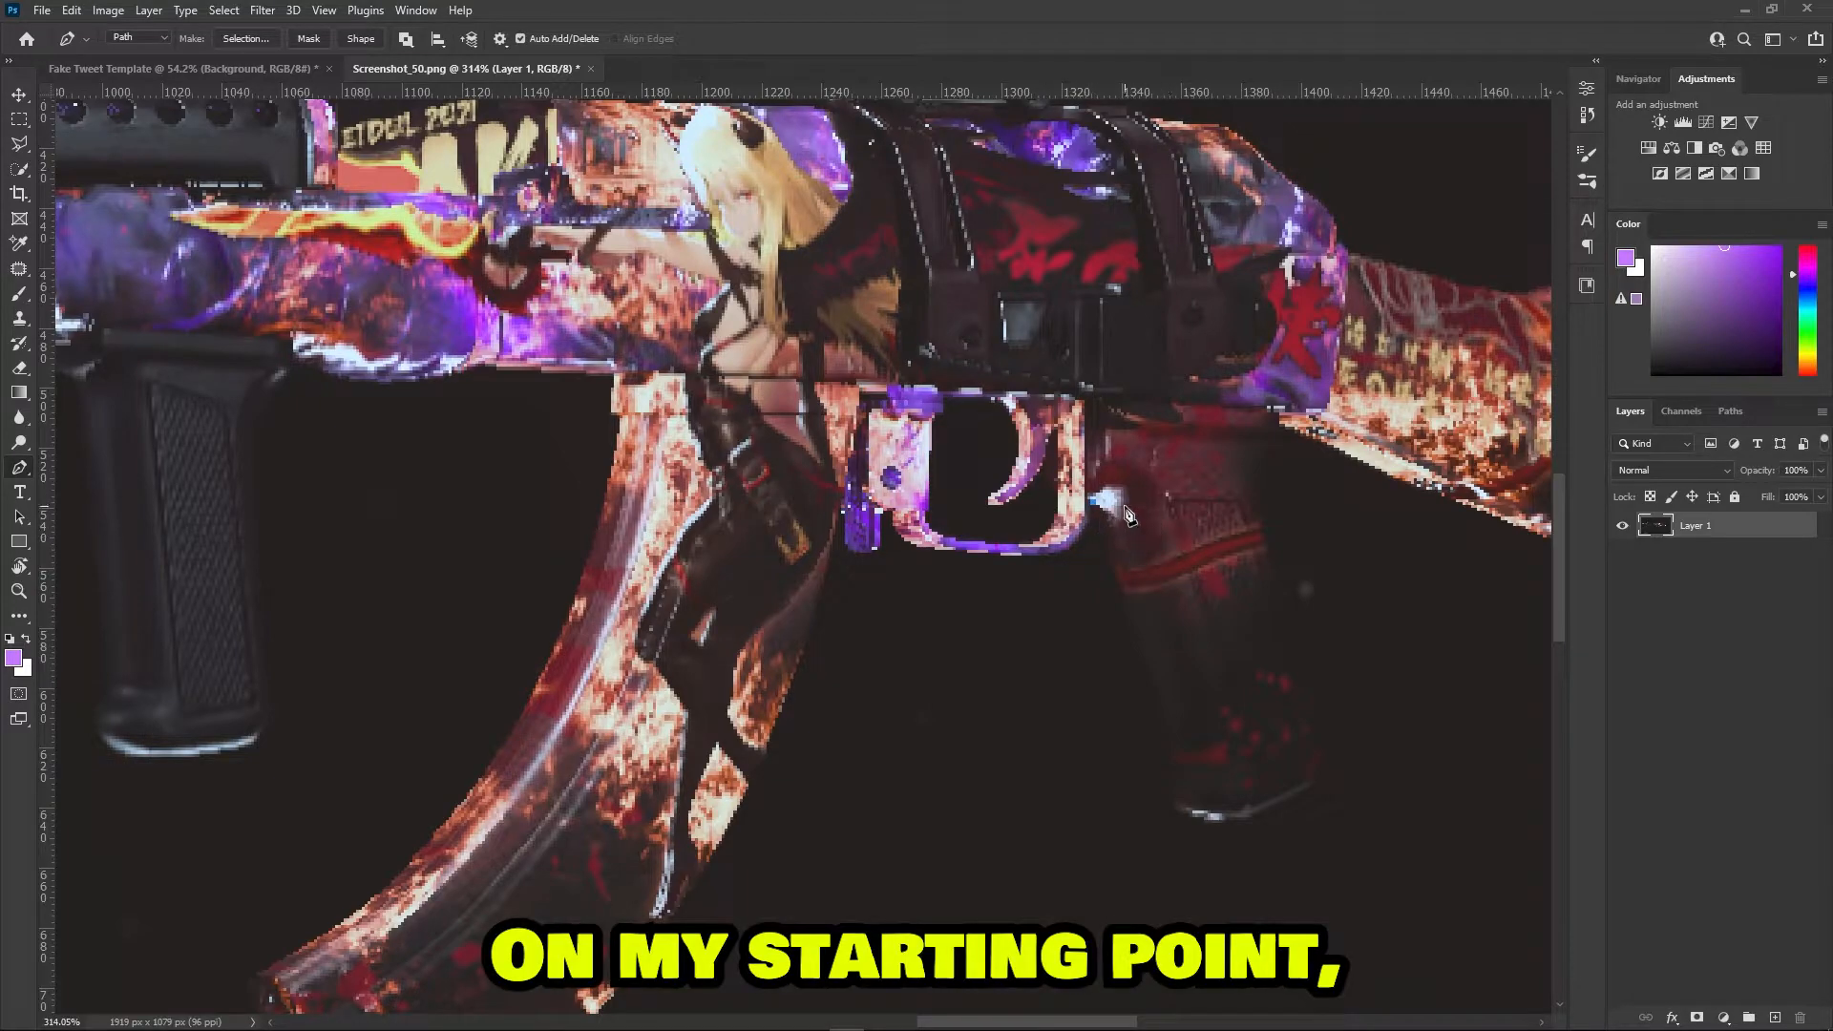
{"action": "left_click_drag", "start_coordinate": [1125, 515], "coordinate": [1003, 444]}
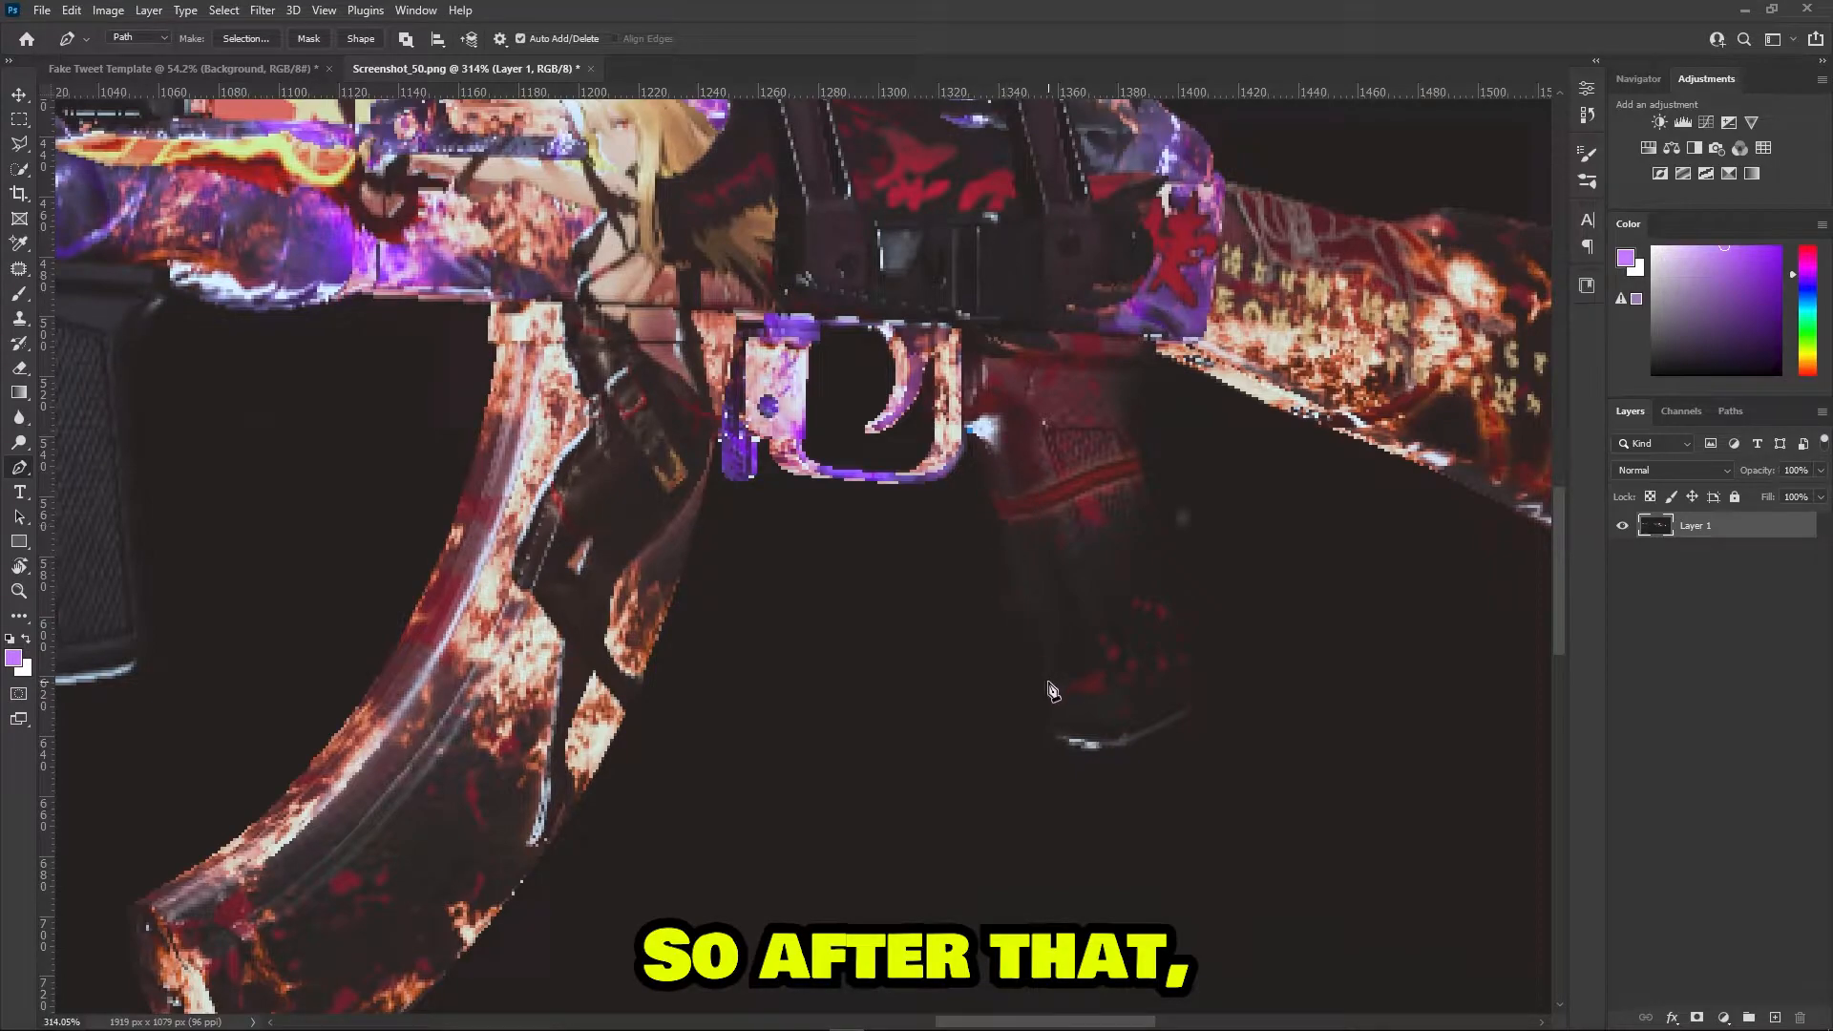
{"action": "left_click", "coordinate": [972, 428]}
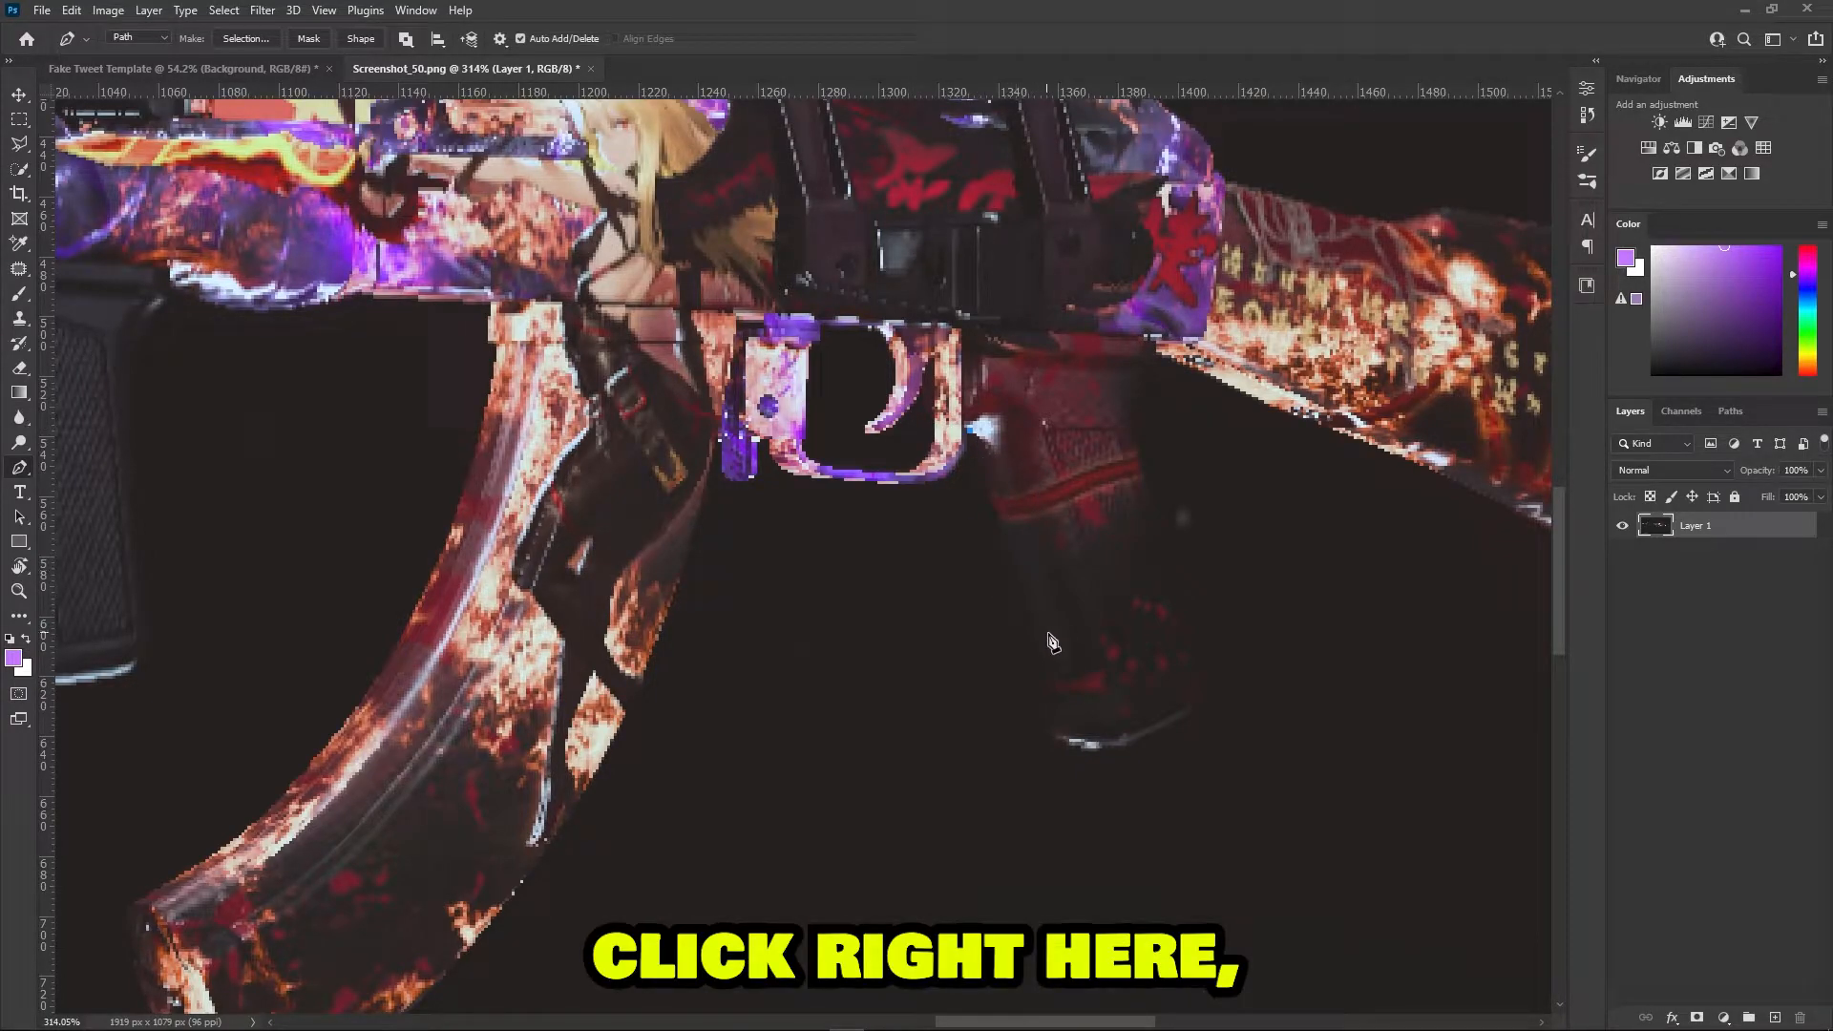
{"action": "left_click", "coordinate": [1054, 698]}
Add a curved anchor point on the pistol grip's bottom edge and adjust both of its direction handles
{"action": "left_click_drag", "start_coordinate": [1055, 700], "coordinate": [942, 606]}
{"action": "left_click_drag", "start_coordinate": [991, 650], "coordinate": [948, 657]}
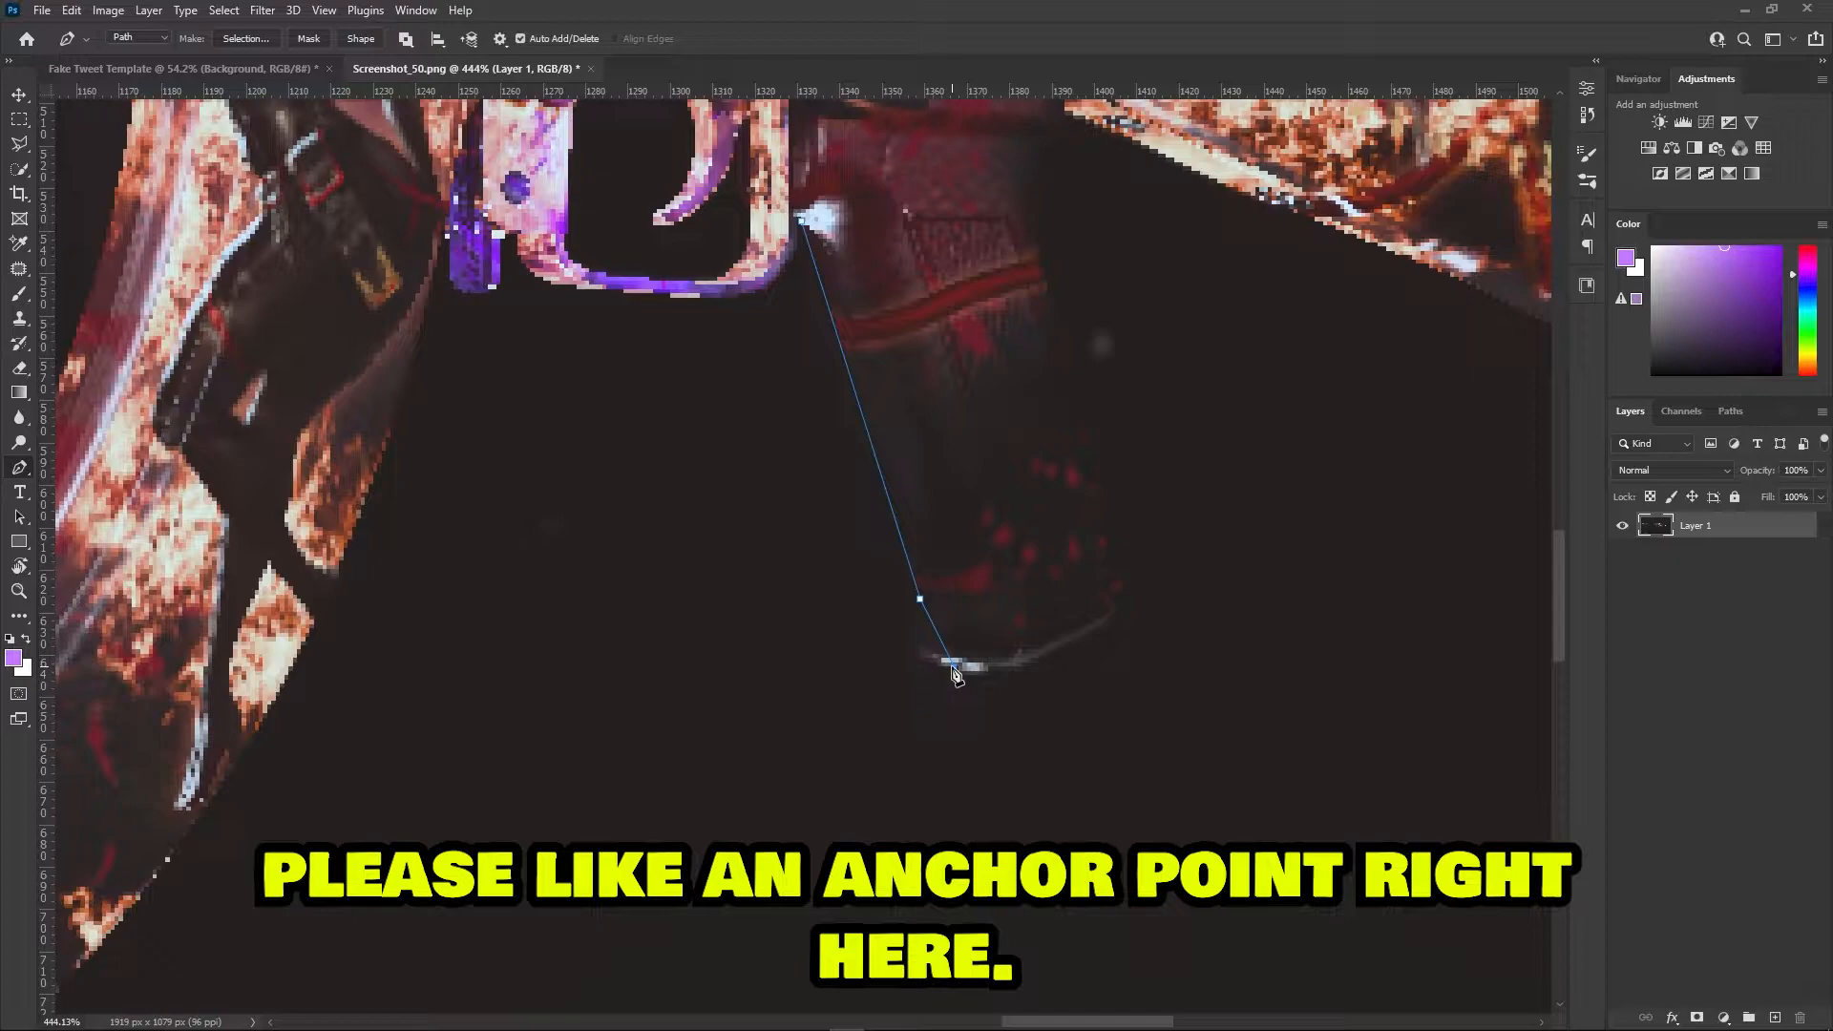
{"action": "left_click_drag", "start_coordinate": [953, 666], "coordinate": [1025, 676]}
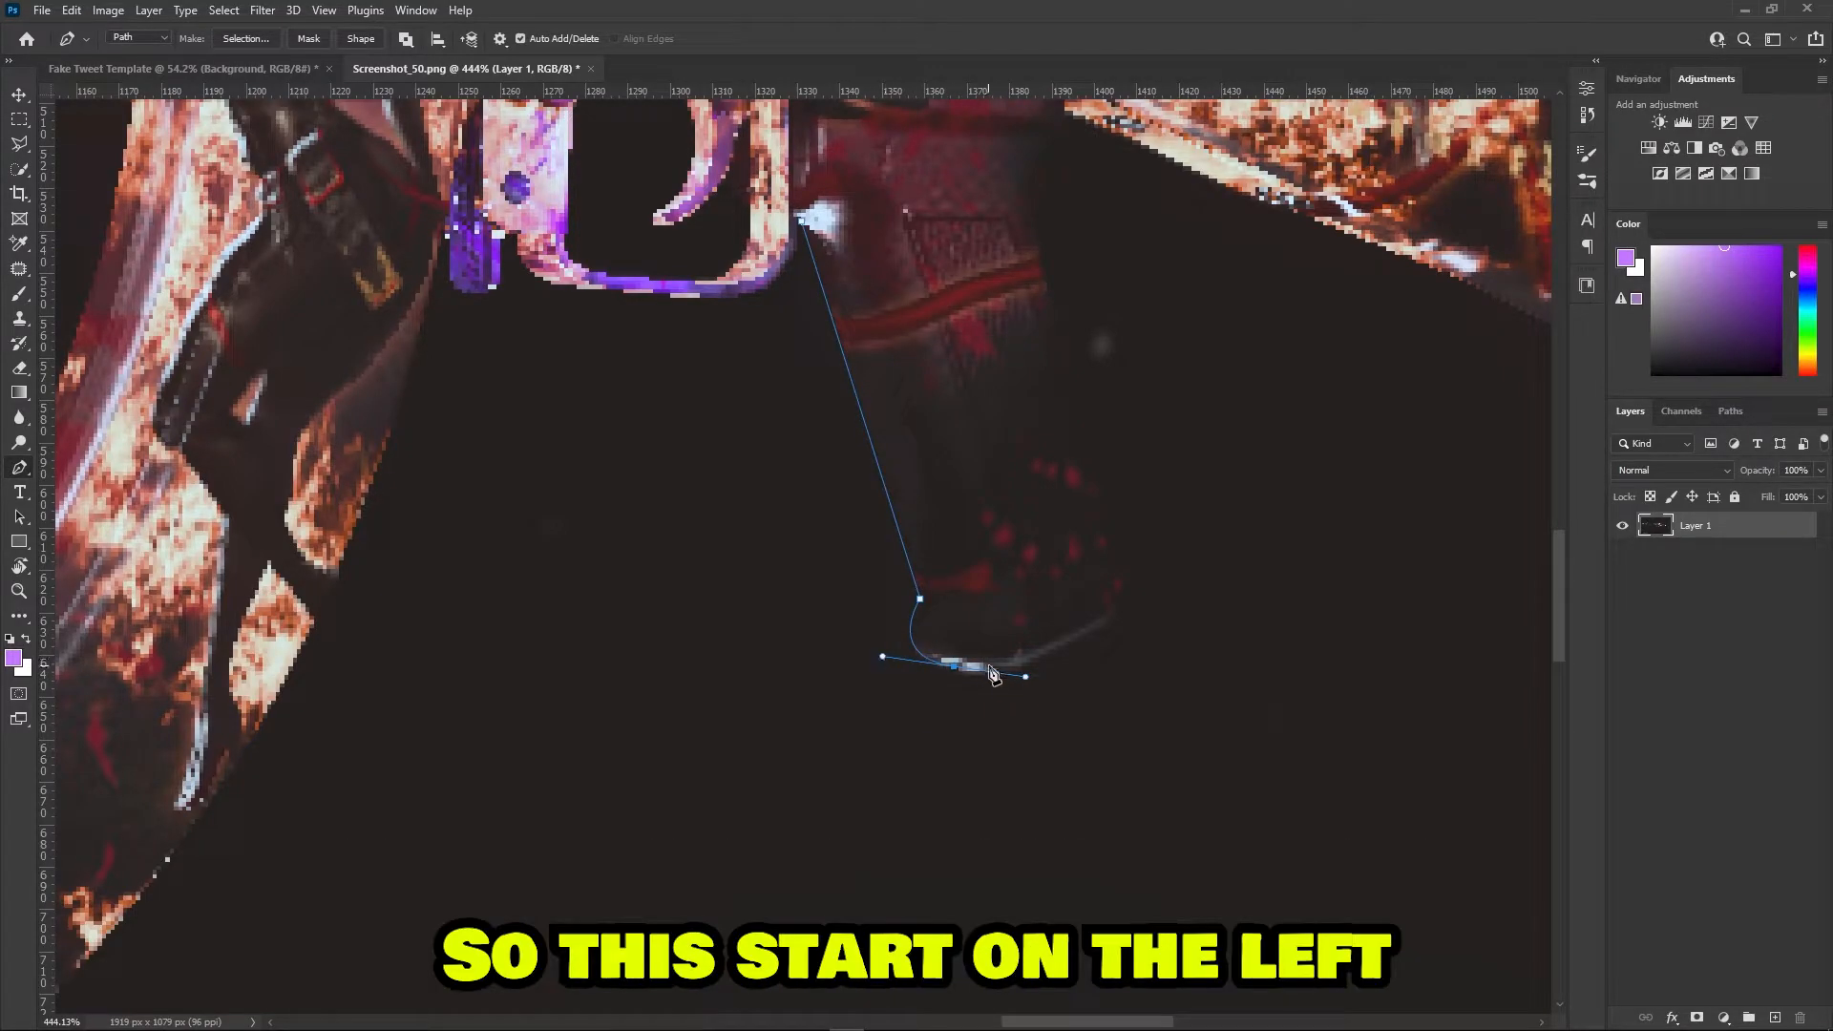
{"action": "left_click_drag", "start_coordinate": [882, 658], "coordinate": [891, 665]}
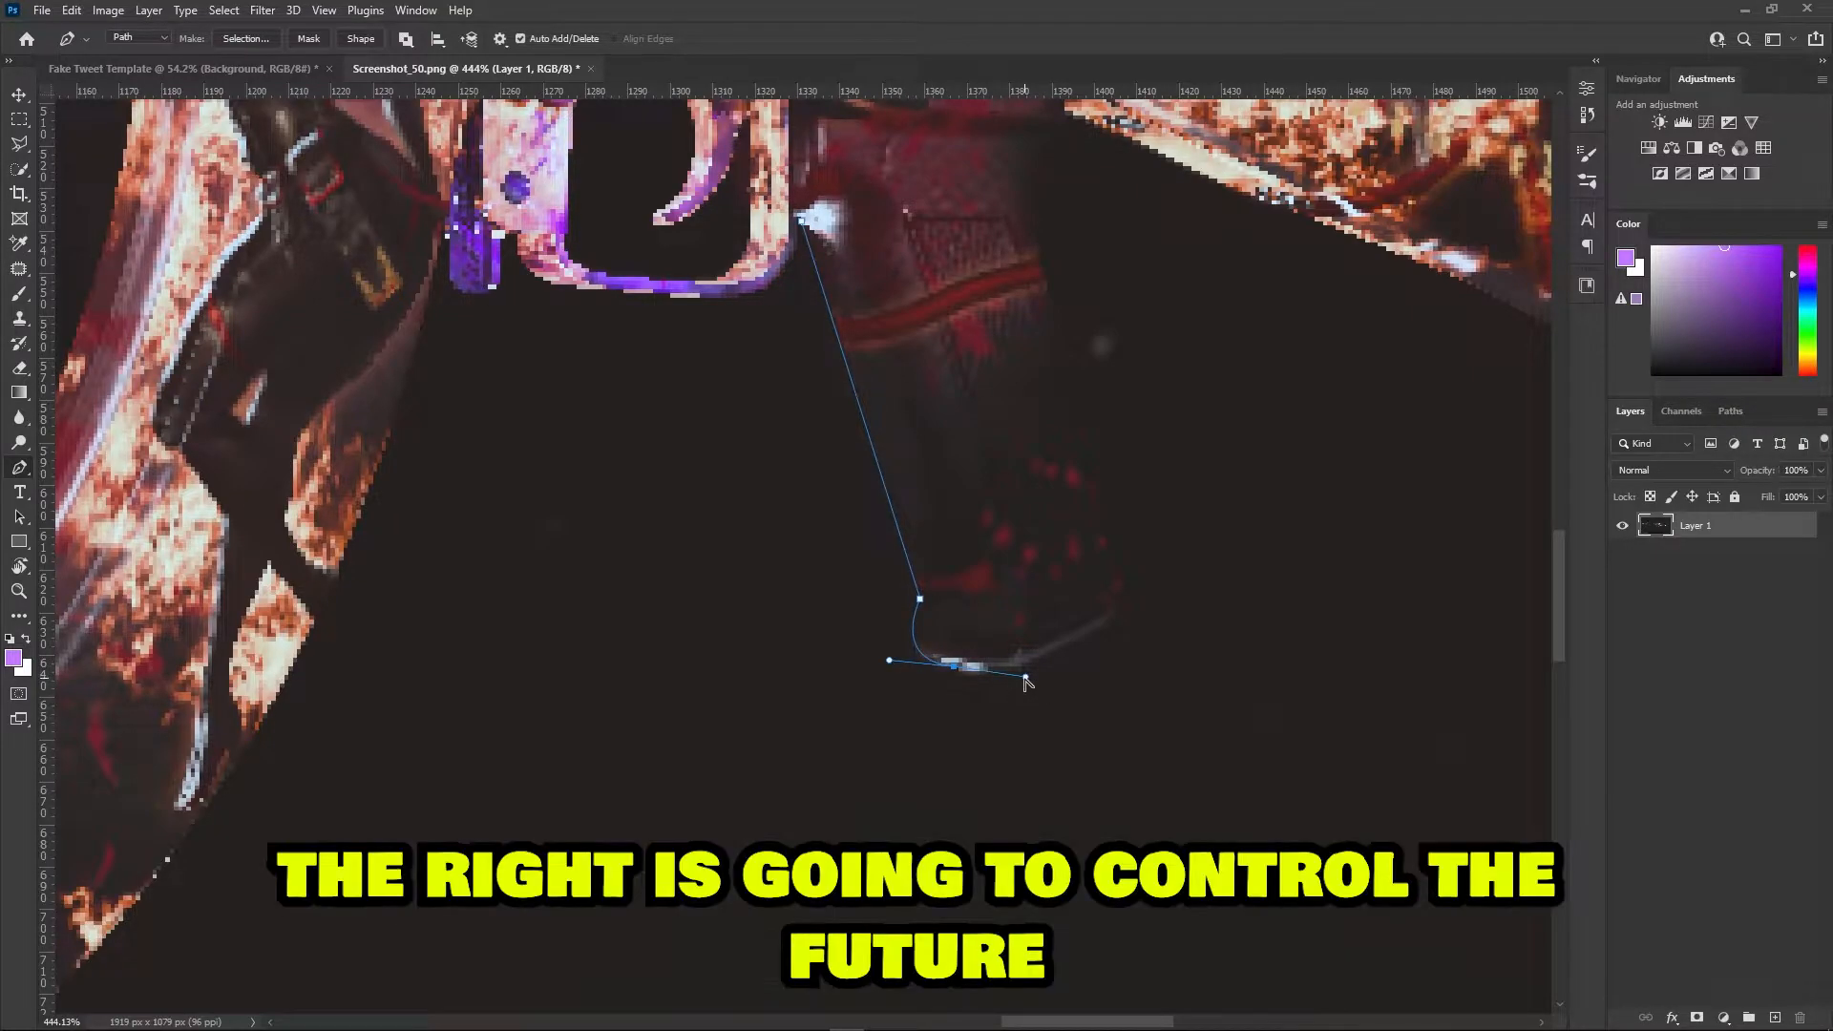
{"action": "left_click_drag", "start_coordinate": [1025, 679], "coordinate": [1068, 687]}
Try to fit an anchor point at the grip's lower rear corner by bending its direction handles, and undo the last path changes
{"action": "left_click", "coordinate": [1061, 659]}
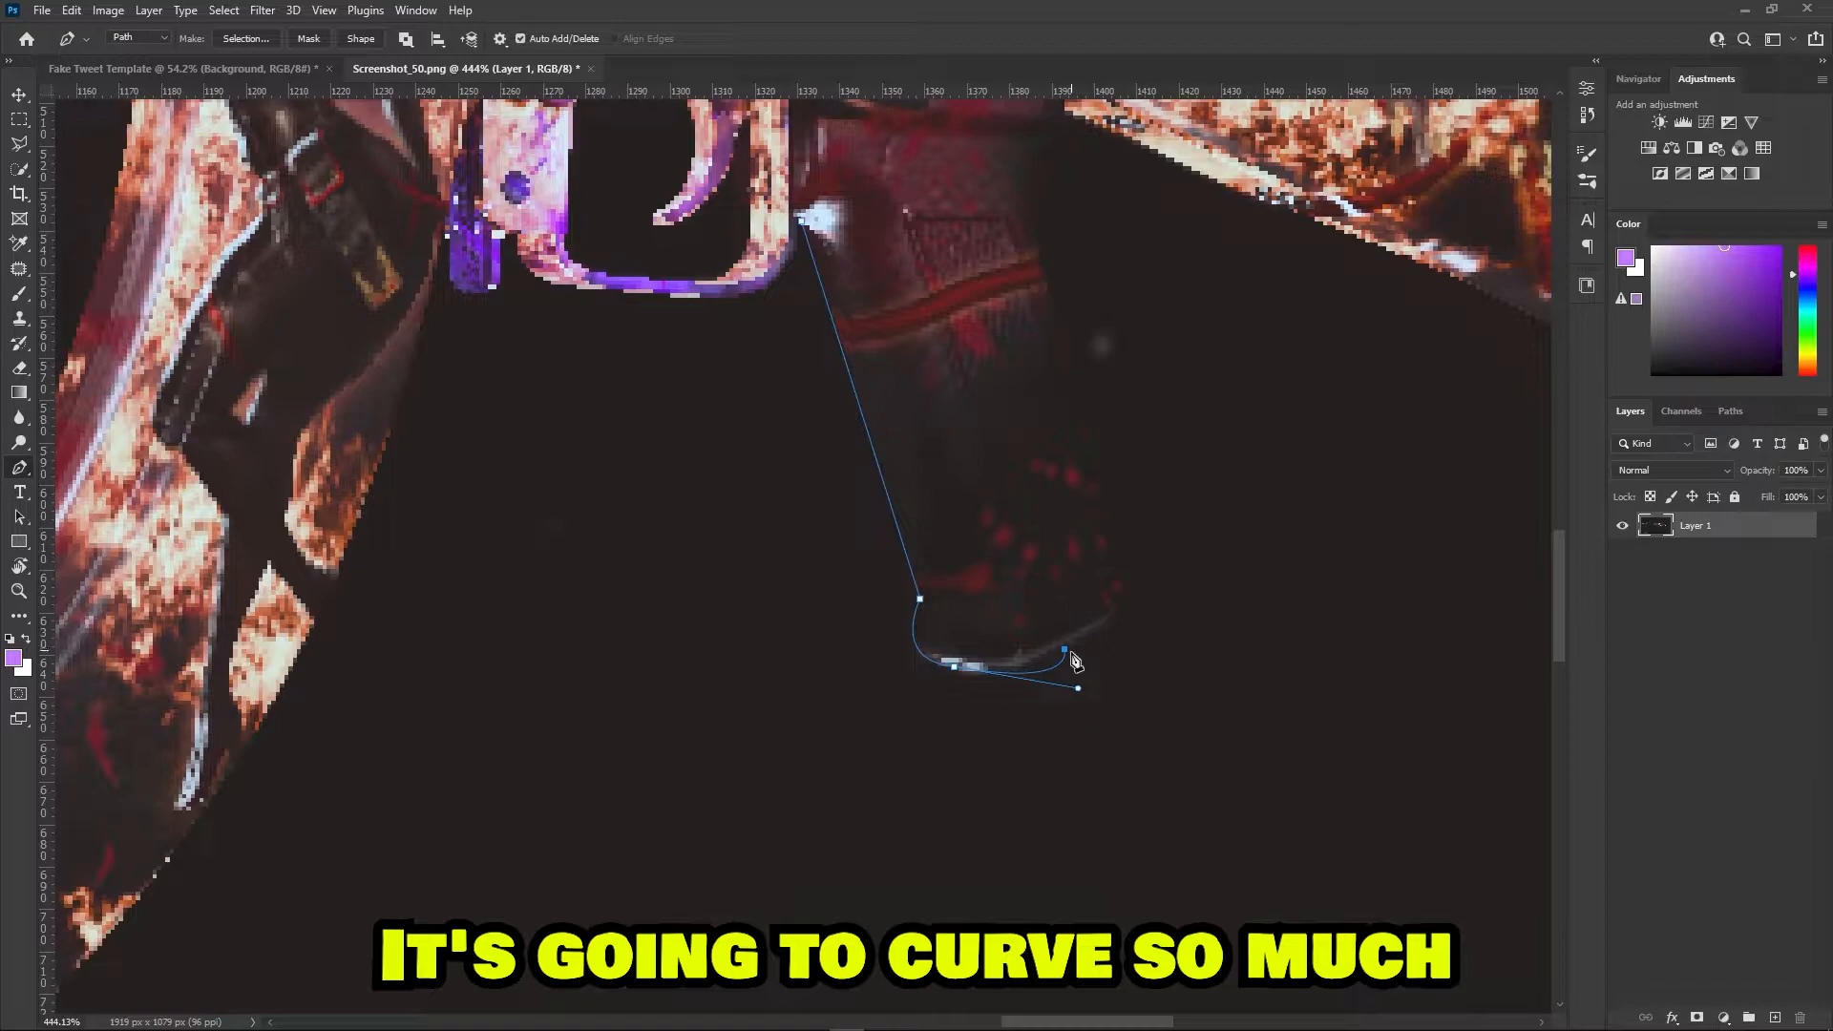
{"action": "left_click_drag", "start_coordinate": [1078, 688], "coordinate": [1098, 619]}
{"action": "left_click_drag", "start_coordinate": [1068, 620], "coordinate": [997, 623]}
{"action": "left_click_drag", "start_coordinate": [952, 626], "coordinate": [989, 670]}
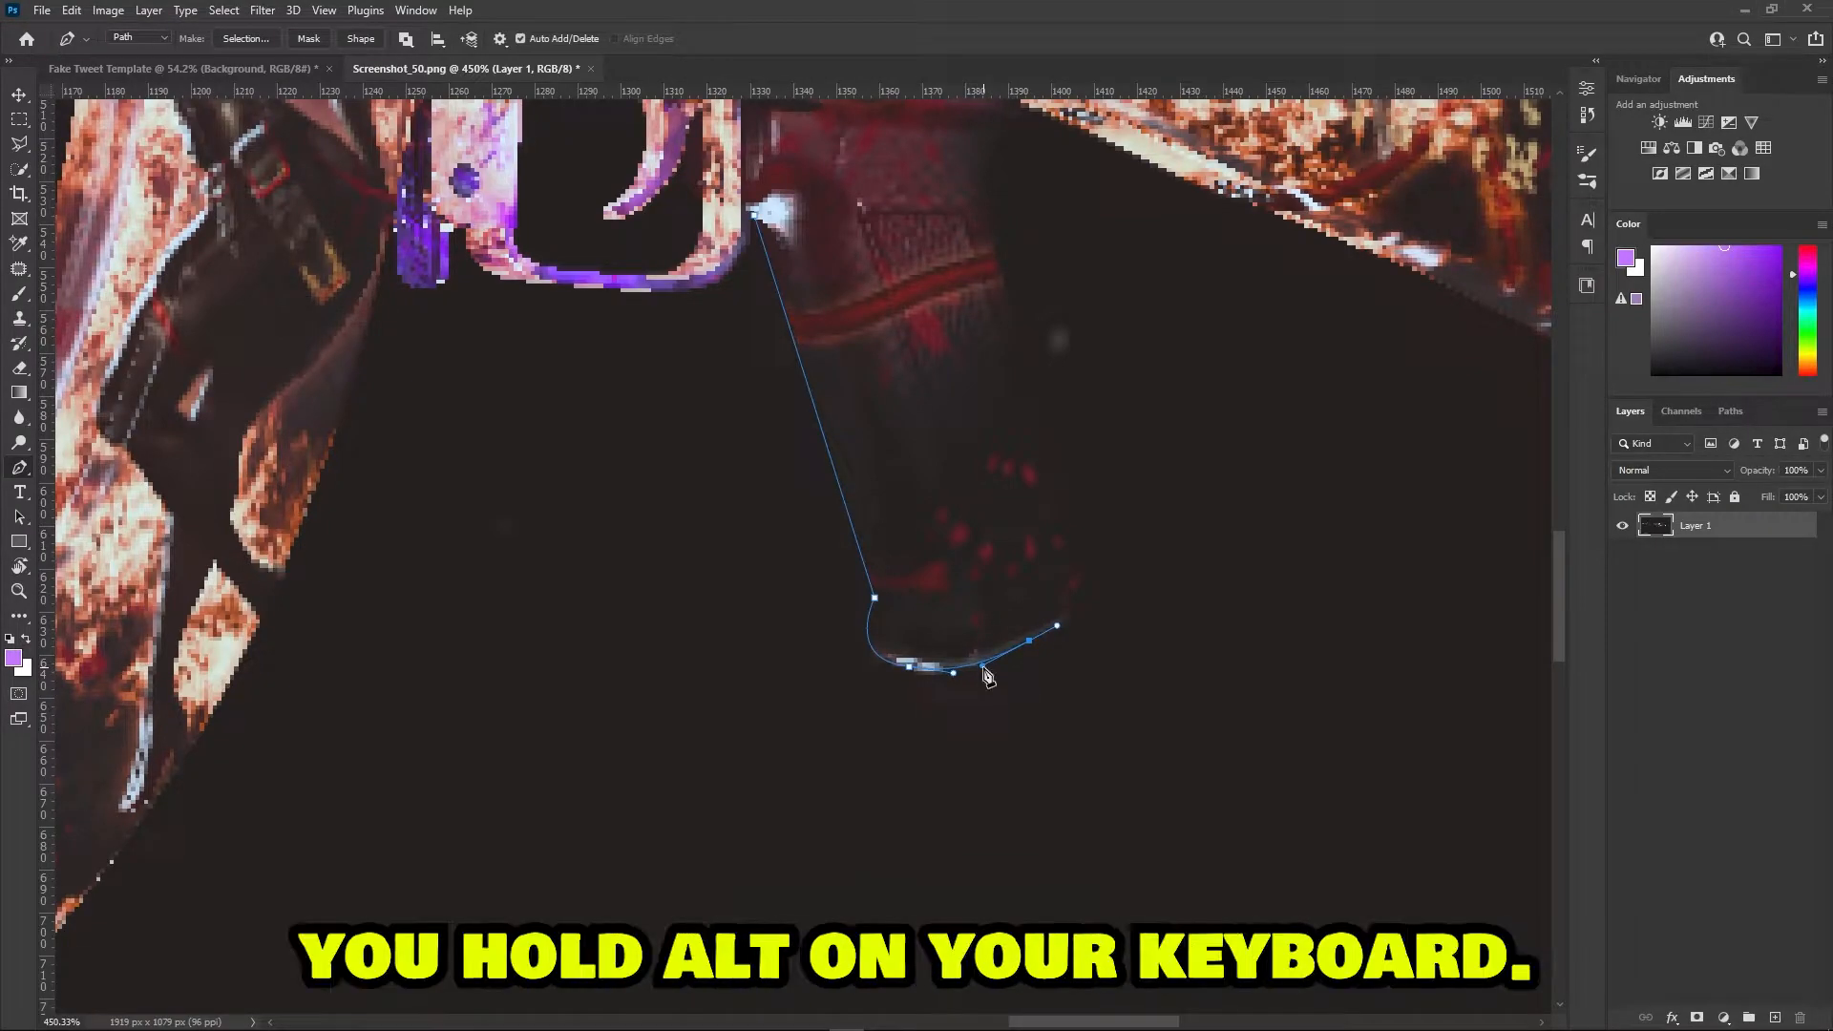
{"action": "mouse_move", "coordinate": [989, 676]}
{"action": "left_mouse_down"}
{"action": "mouse_move", "coordinate": [1002, 757]}
{"action": "mouse_move", "coordinate": [777, 634]}
{"action": "mouse_move", "coordinate": [850, 731]}
{"action": "mouse_move", "coordinate": [992, 661]}
{"action": "mouse_move", "coordinate": [1002, 673]}
{"action": "left_mouse_up"}
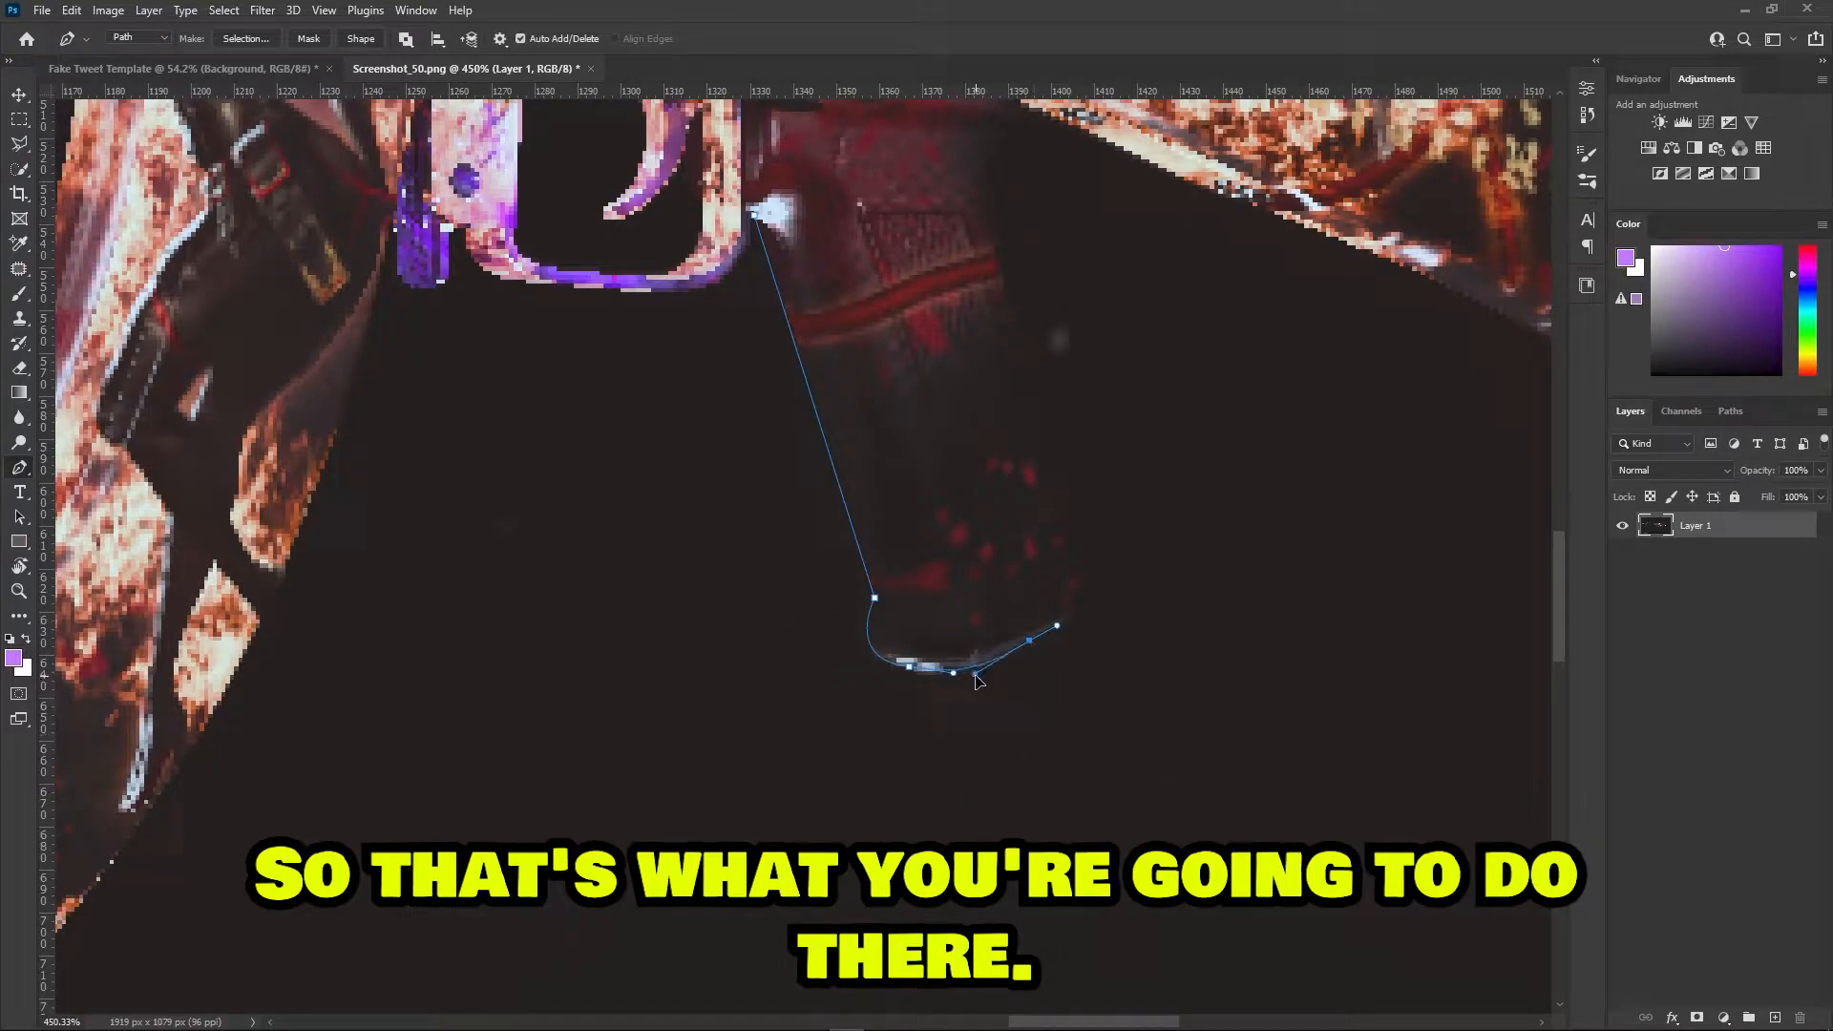
{"action": "key", "text": "ctrl+z"}
{"action": "key", "text": "ctrl+z"}
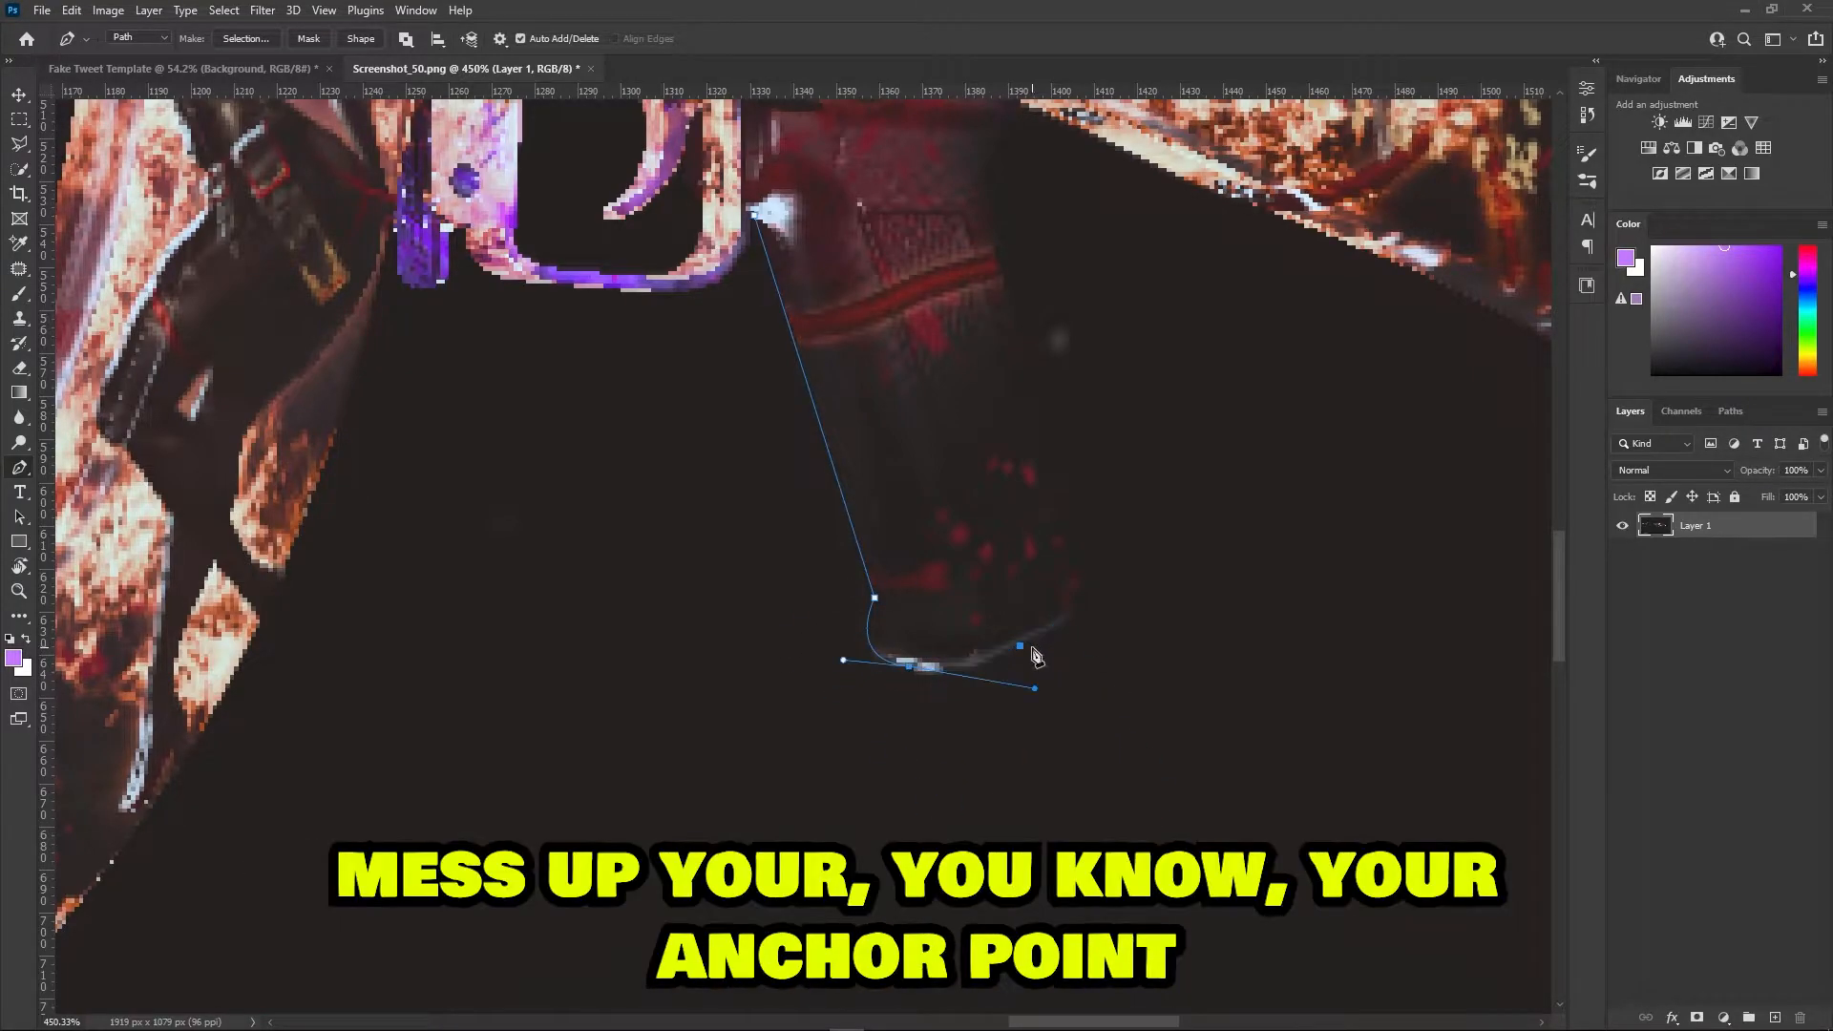
Place a smooth anchor point near the grip's lower rear corner and reposition it along the bottom edge
{"action": "left_click_drag", "start_coordinate": [1018, 649], "coordinate": [1050, 628]}
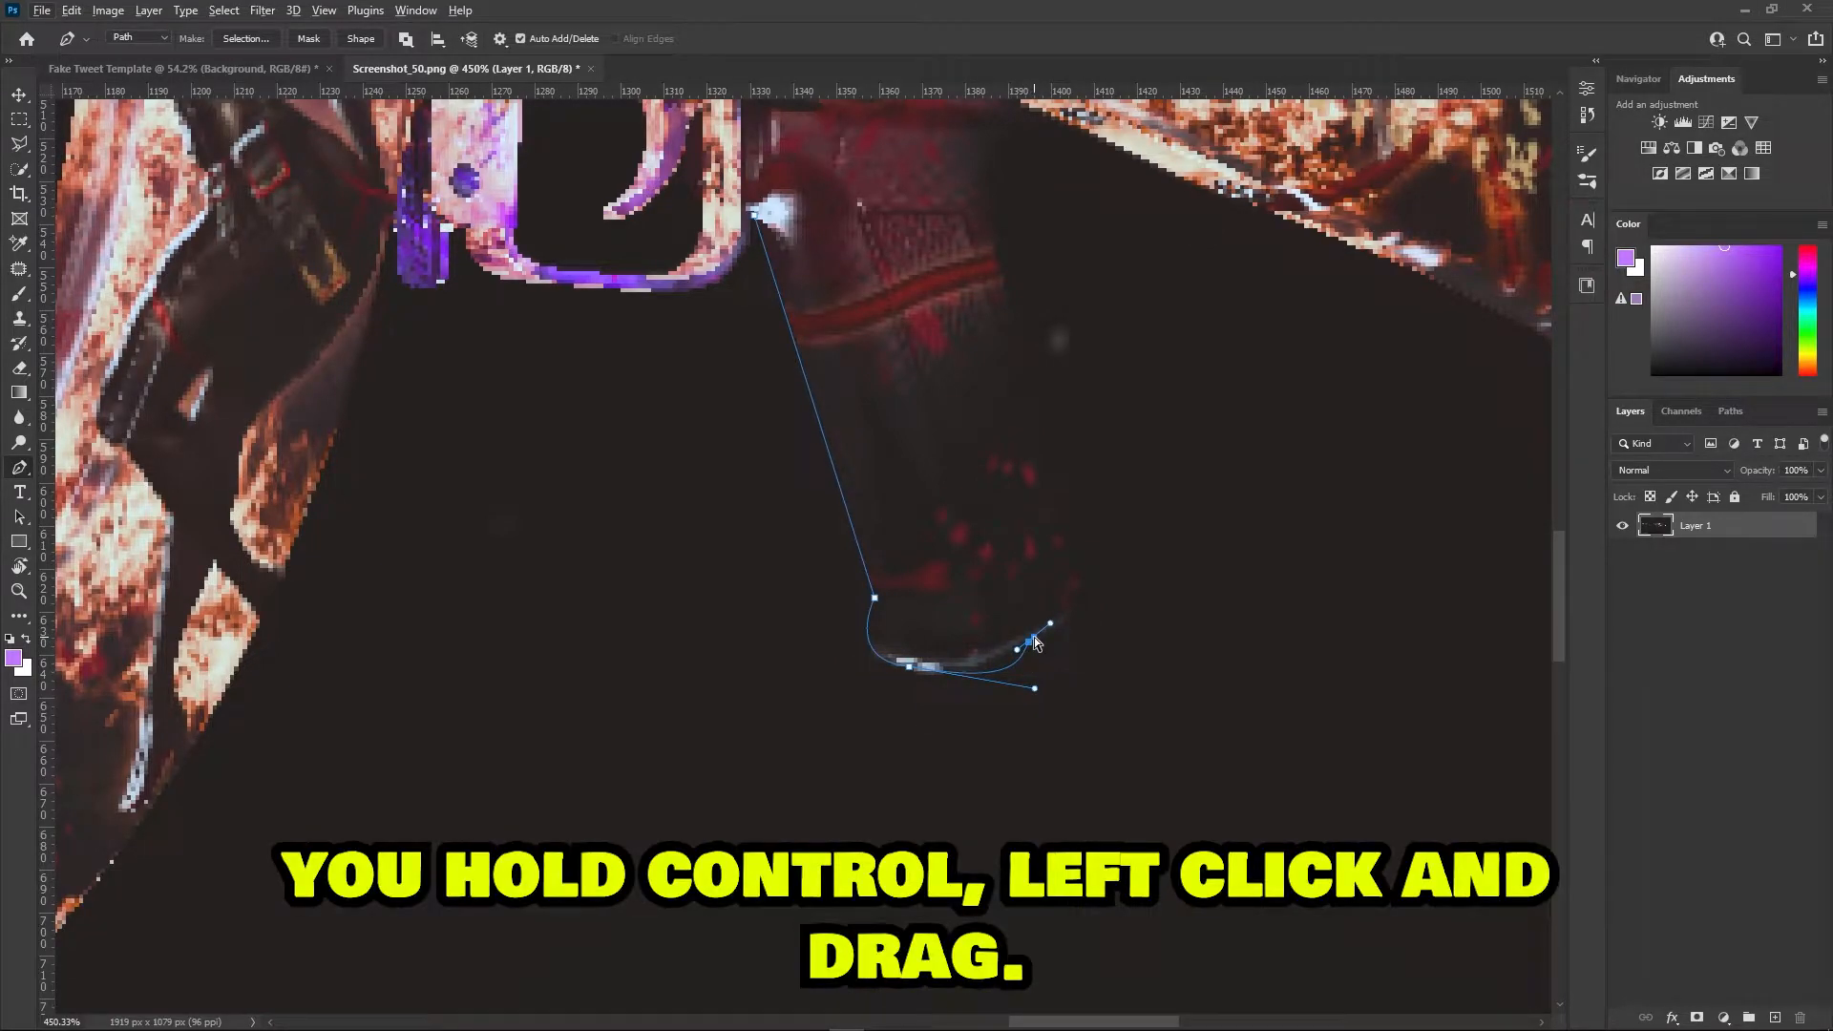
{"action": "mouse_move", "coordinate": [1034, 638]}
{"action": "left_mouse_down"}
{"action": "mouse_move", "coordinate": [979, 658]}
{"action": "mouse_move", "coordinate": [1081, 611]}
{"action": "mouse_move", "coordinate": [975, 658]}
{"action": "mouse_move", "coordinate": [1086, 607]}
{"action": "mouse_move", "coordinate": [983, 677]}
{"action": "mouse_move", "coordinate": [1048, 632]}
{"action": "left_mouse_up"}
{"action": "left_click", "coordinate": [1034, 688]}
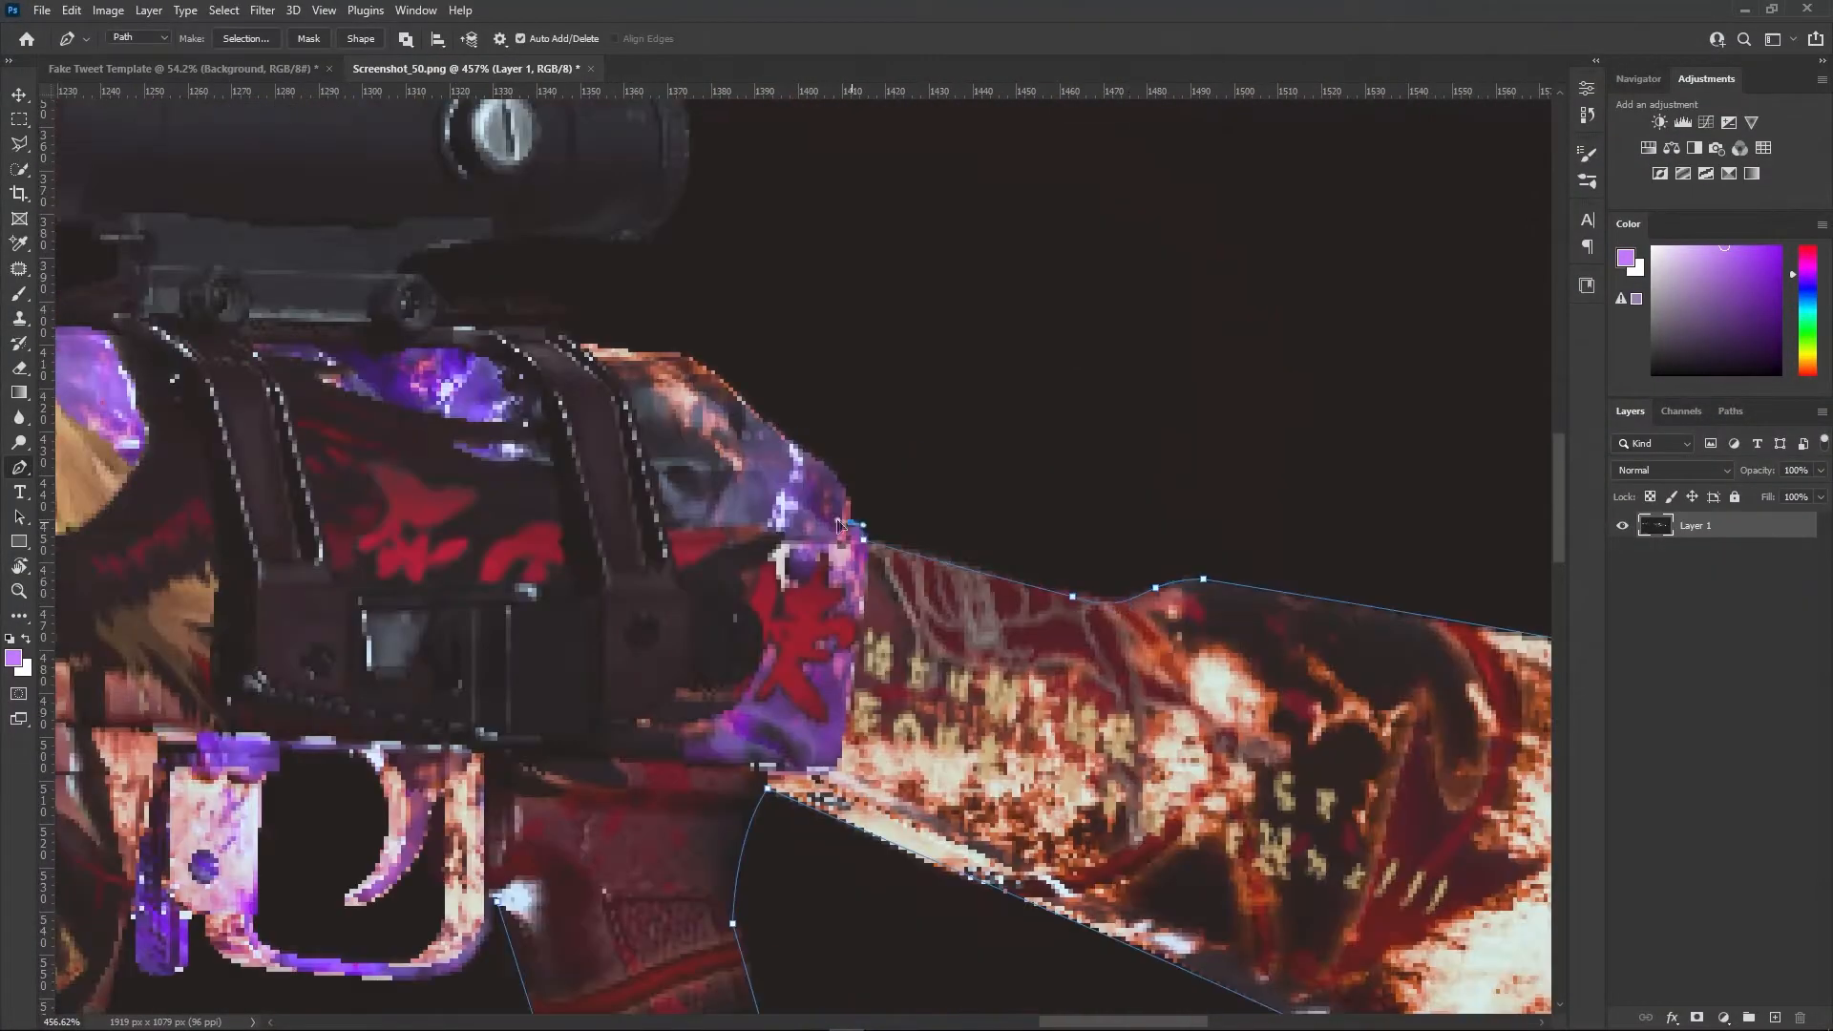
Continue the pen path over the rear of the receiver and around the scope and its mount
{"action": "left_click_drag", "start_coordinate": [582, 345], "coordinate": [1137, 701]}
{"action": "left_click", "coordinate": [1110, 657]}
{"action": "left_click_drag", "start_coordinate": [959, 631], "coordinate": [792, 708]}
{"action": "left_click", "coordinate": [995, 500]}
{"action": "left_click", "coordinate": [821, 430]}
{"action": "left_click_drag", "start_coordinate": [656, 473], "coordinate": [942, 673]}
{"action": "left_click_drag", "start_coordinate": [711, 660], "coordinate": [904, 480]}
{"action": "left_click_drag", "start_coordinate": [940, 781], "coordinate": [805, 771]}
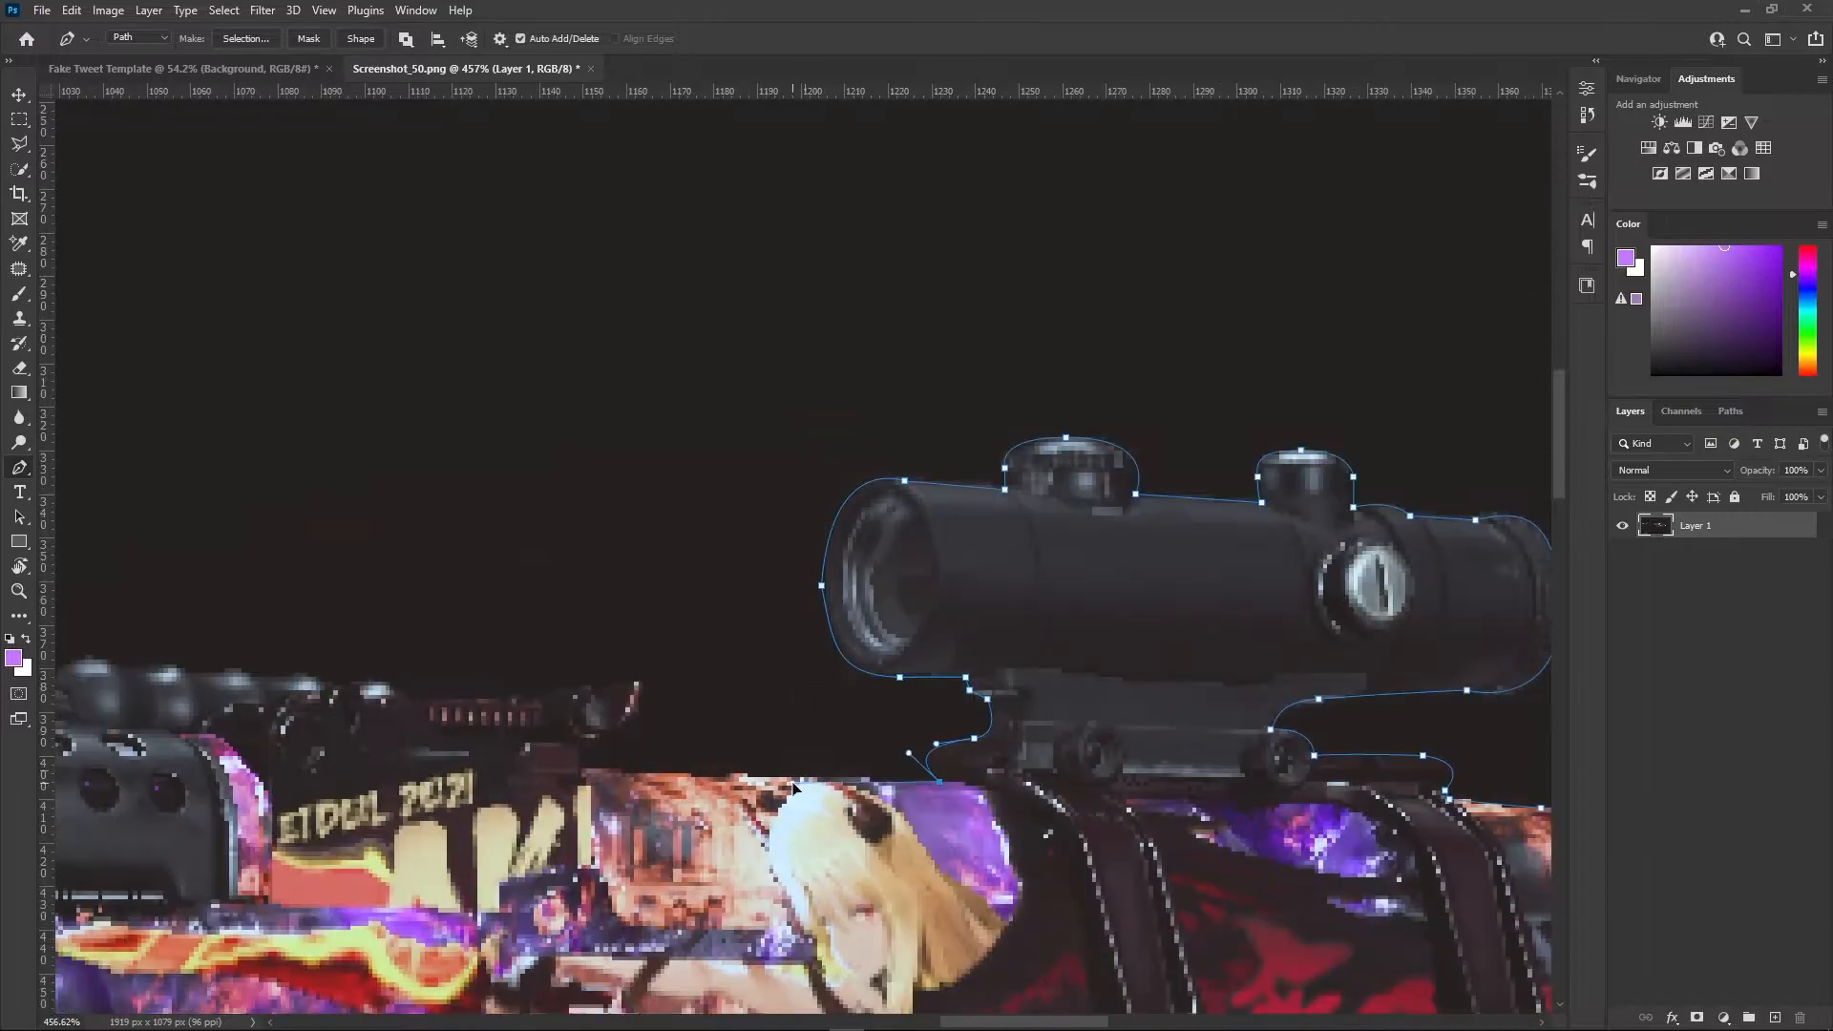
Continue the pen path along the top rail, handguard, barrel and front sight towards the muzzle
{"action": "left_click_drag", "start_coordinate": [668, 726], "coordinate": [1141, 709]}
{"action": "left_click", "coordinate": [1022, 668]}
{"action": "left_click_drag", "start_coordinate": [669, 668], "coordinate": [1155, 706]}
{"action": "left_click", "coordinate": [1056, 684]}
{"action": "left_click_drag", "start_coordinate": [831, 763], "coordinate": [1324, 563]}
{"action": "left_click_drag", "start_coordinate": [611, 611], "coordinate": [1301, 626]}
{"action": "left_click", "coordinate": [1157, 743]}
{"action": "left_click_drag", "start_coordinate": [1105, 751], "coordinate": [1031, 751]}
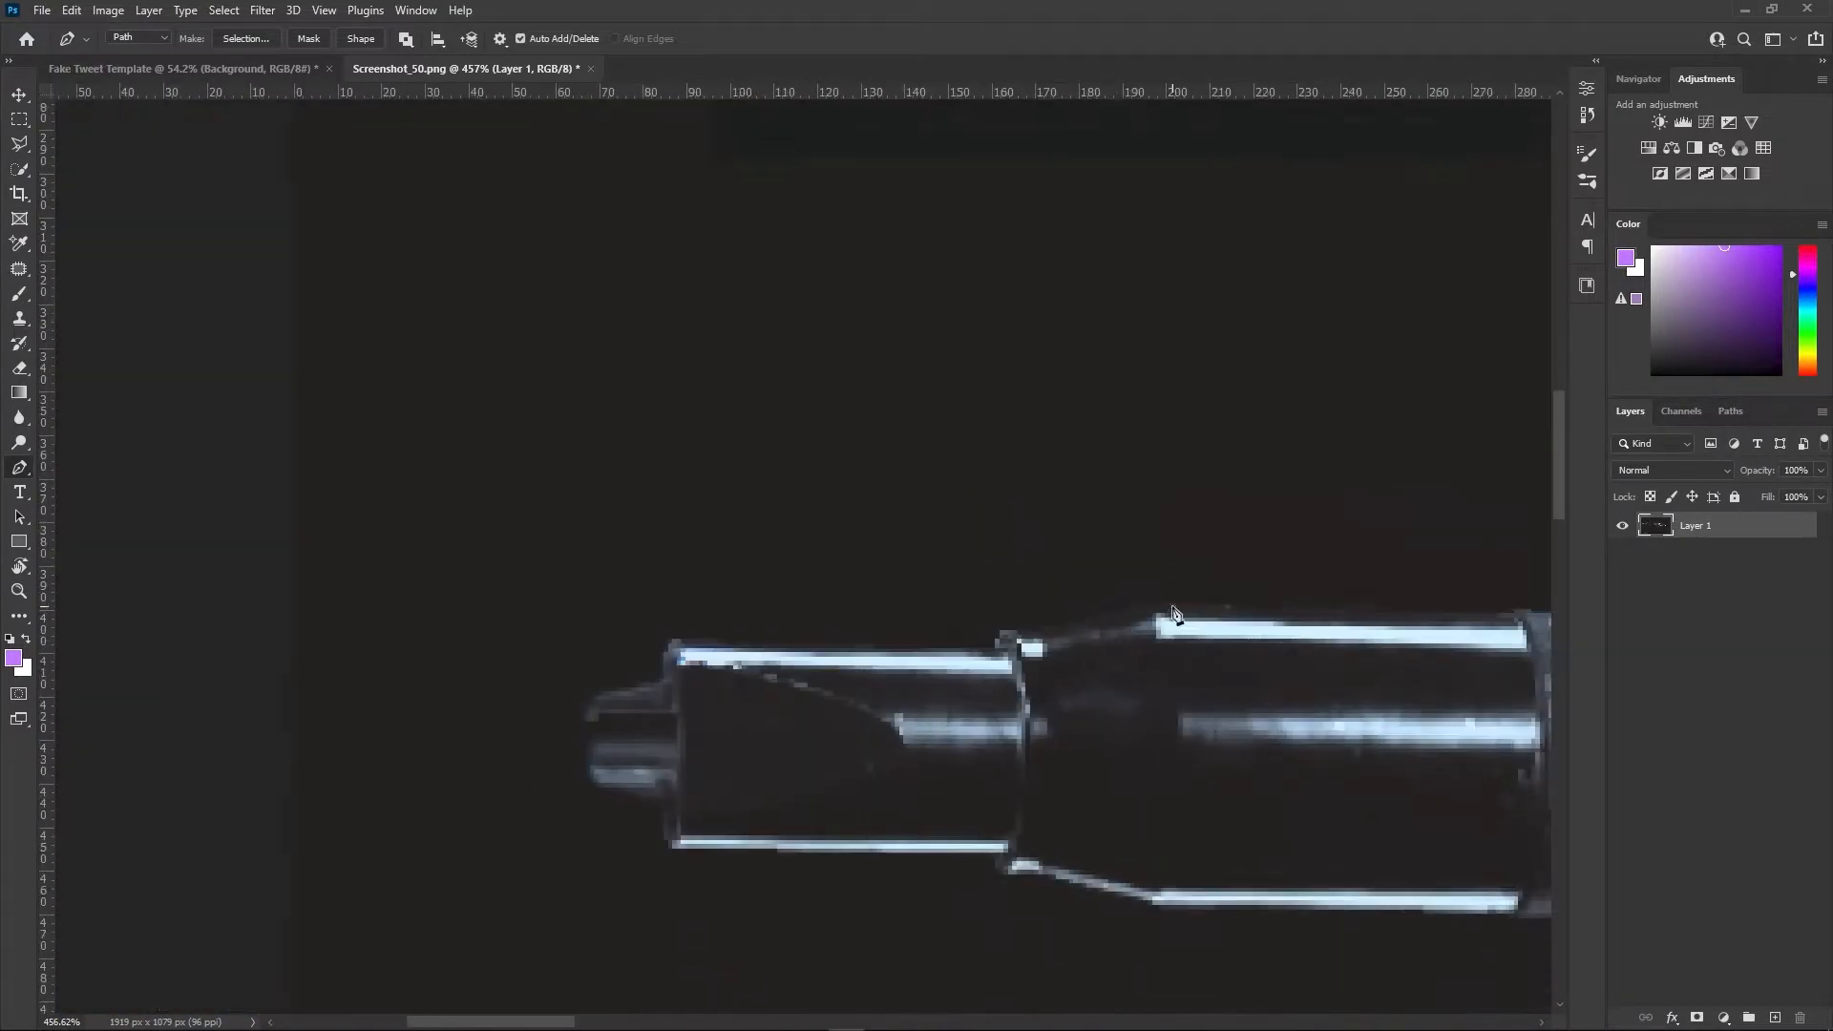
Trace around the muzzle attachment and back along its underside to the front sight base and the bipod's front end
{"action": "left_click", "coordinate": [1174, 608]}
{"action": "left_click", "coordinate": [1007, 634]}
{"action": "left_click", "coordinate": [676, 842]}
{"action": "left_click_drag", "start_coordinate": [1433, 859], "coordinate": [843, 749]}
{"action": "left_click", "coordinate": [1064, 812]}
{"action": "left_click_drag", "start_coordinate": [1337, 764], "coordinate": [727, 712]}
{"action": "left_click", "coordinate": [995, 722]}
{"action": "left_click_drag", "start_coordinate": [916, 957], "coordinate": [978, 957]}
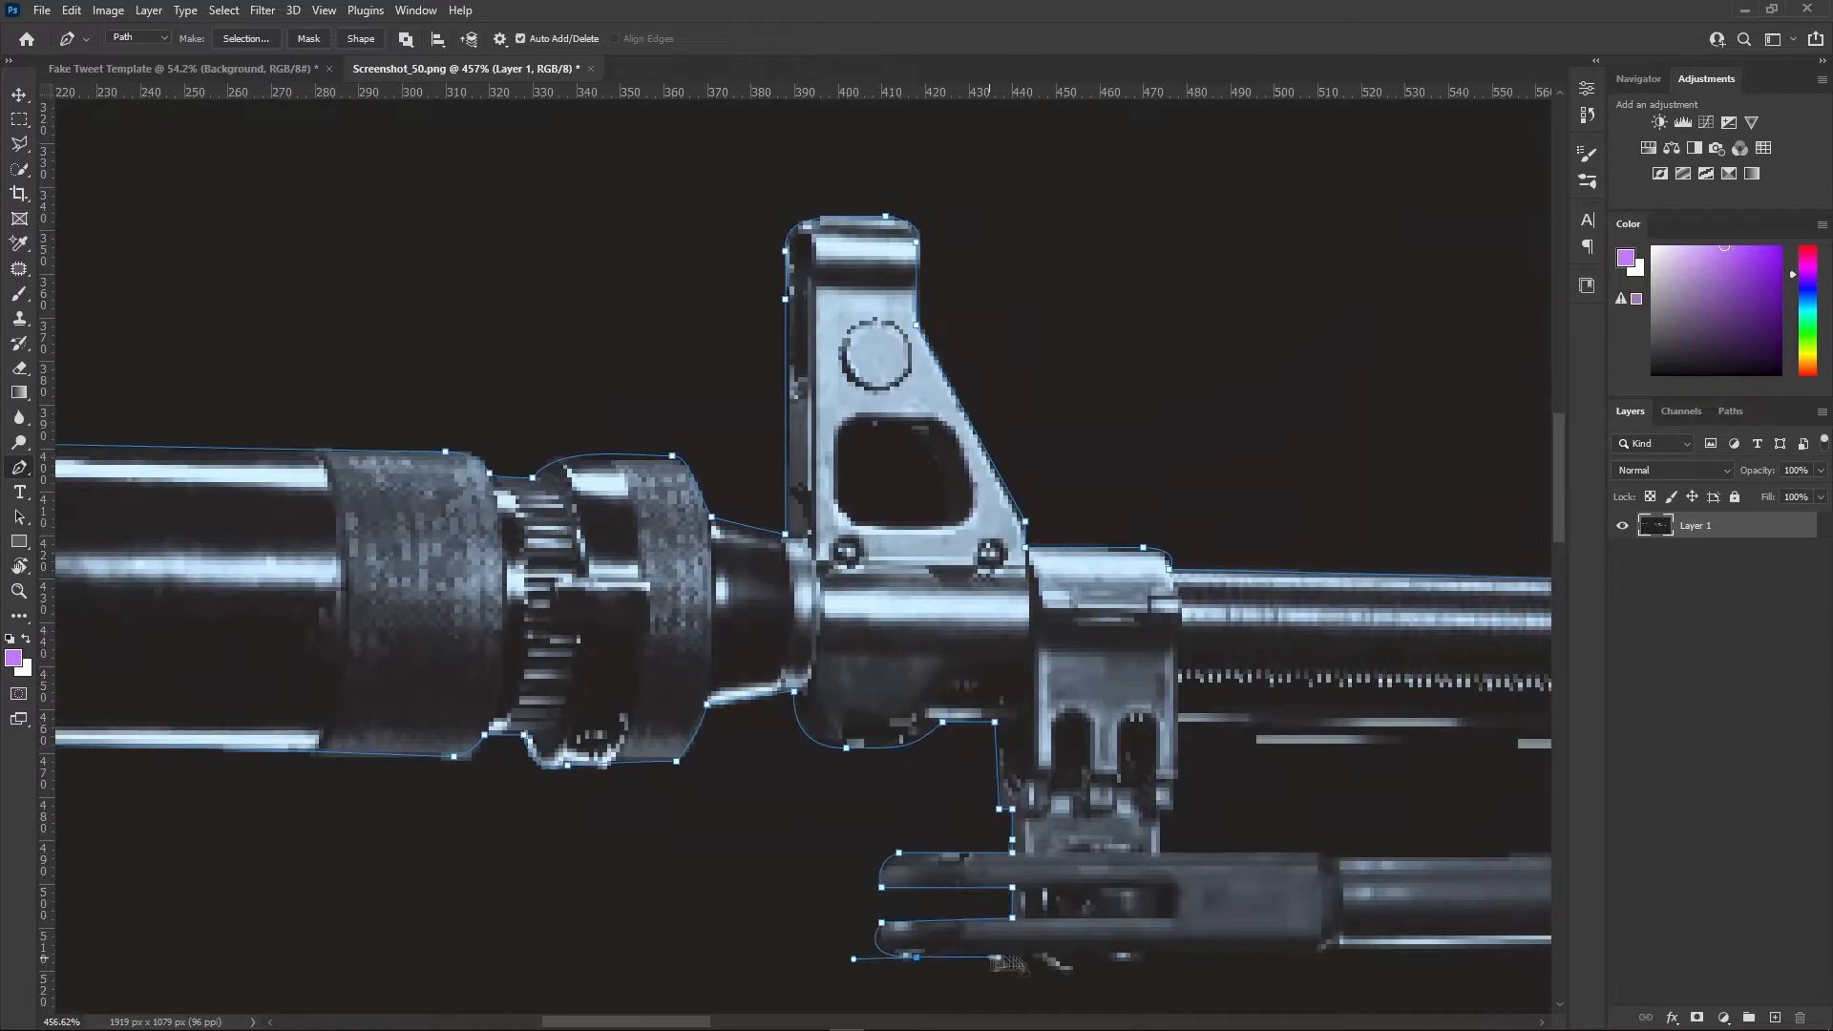
Trace the folded bipod's legs and feet, and continue the path along the underside of the barrel
{"action": "left_click", "coordinate": [1327, 945]}
{"action": "left_click_drag", "start_coordinate": [1432, 907], "coordinate": [86, 703]}
{"action": "left_click", "coordinate": [1310, 868]}
{"action": "left_click_drag", "start_coordinate": [1318, 870], "coordinate": [999, 797]}
{"action": "left_click", "coordinate": [1207, 707]}
{"action": "left_click_drag", "start_coordinate": [381, 621], "coordinate": [1254, 662]}
{"action": "left_click_drag", "start_coordinate": [1385, 506], "coordinate": [452, 579]}
{"action": "left_click", "coordinate": [936, 599]}
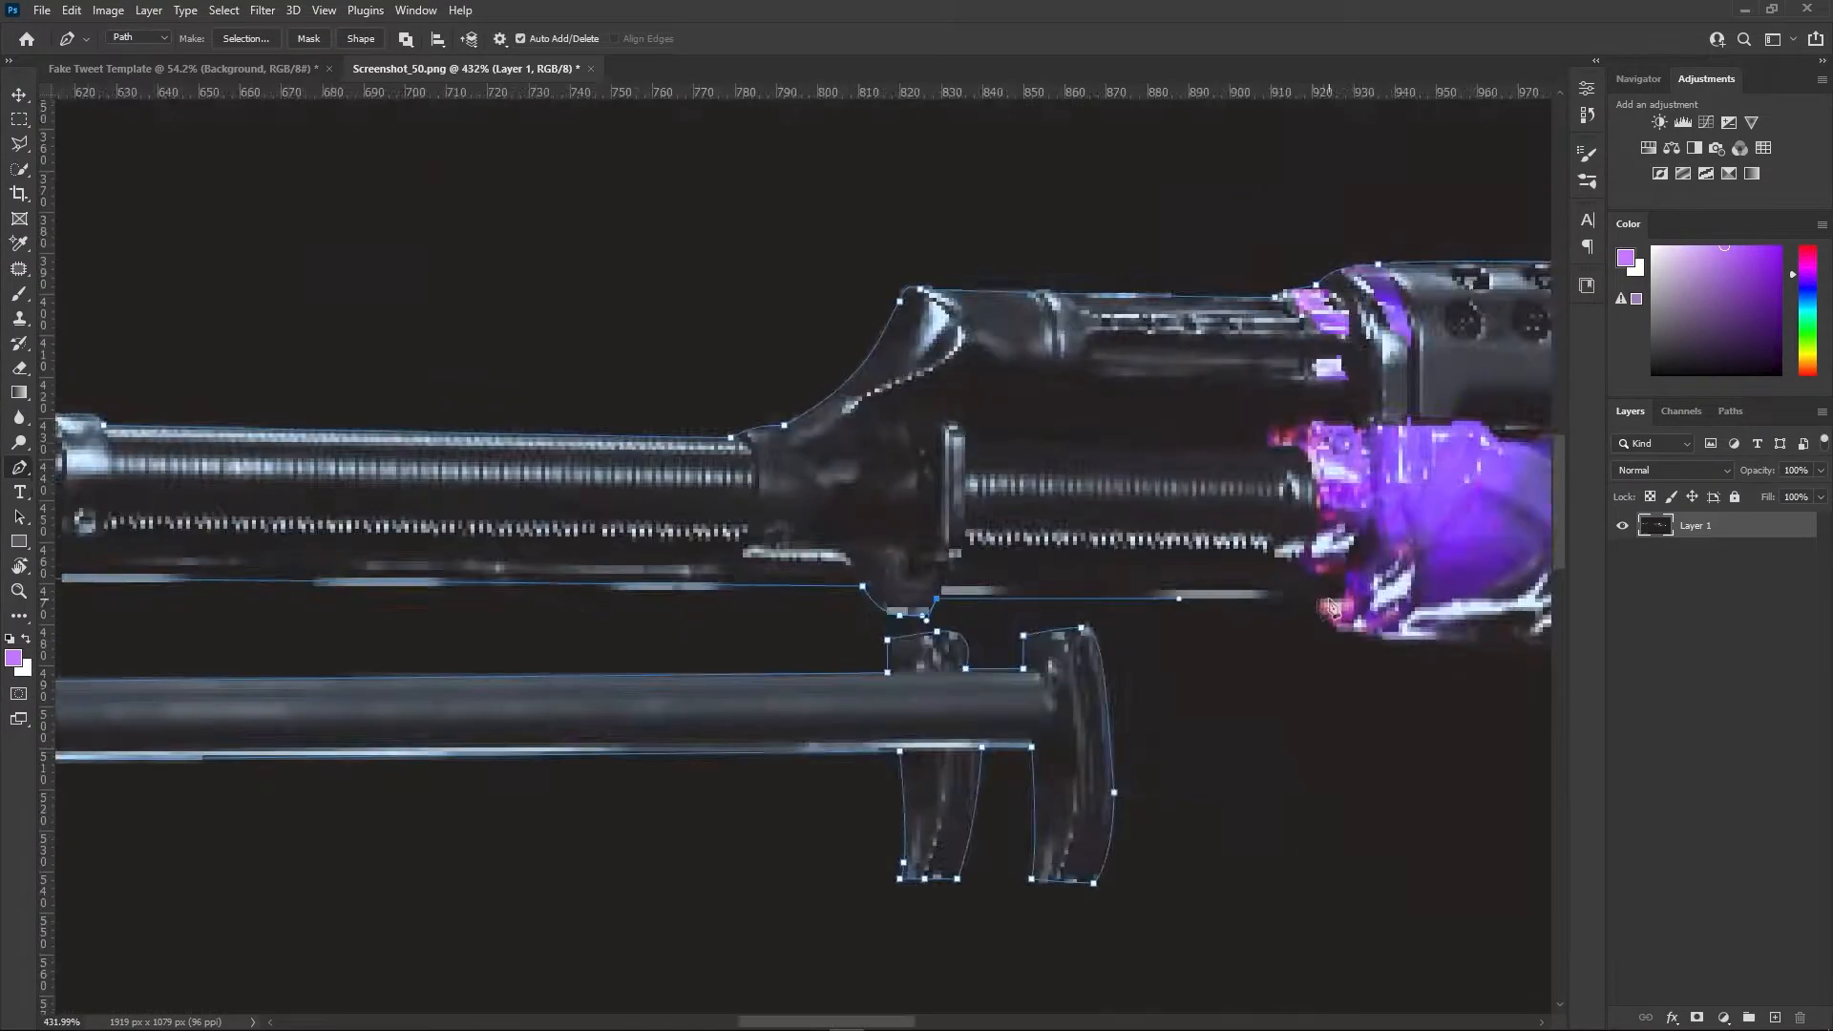
Continue the pen path under the purple handguard and around the vertical foregrip
{"action": "left_click_drag", "start_coordinate": [1337, 630], "coordinate": [570, 136]}
{"action": "left_click", "coordinate": [863, 241]}
{"action": "left_click", "coordinate": [892, 634]}
{"action": "left_click_drag", "start_coordinate": [937, 724], "coordinate": [1029, 741]}
{"action": "left_click", "coordinate": [1048, 811]}
{"action": "left_click", "coordinate": [1076, 340]}
Trace the magazine and trigger guard, and close the weapon outline at its starting point
{"action": "scroll", "coordinate": [1171, 392], "scroll_direction": "down", "scroll_amount": 2}
{"action": "mouse_move", "coordinate": [1533, 497]}
{"action": "left_mouse_down"}
{"action": "mouse_move", "coordinate": [1246, 173]}
{"action": "mouse_move", "coordinate": [1223, 379]}
{"action": "left_mouse_up"}
{"action": "left_click", "coordinate": [1278, 361]}
{"action": "left_click_drag", "start_coordinate": [1308, 334], "coordinate": [1094, 579]}
{"action": "scroll", "coordinate": [1094, 579], "scroll_direction": "up", "scroll_amount": 1}
{"action": "left_click", "coordinate": [1081, 563]}
{"action": "left_click", "coordinate": [1222, 535]}
{"action": "left_click", "coordinate": [1171, 422]}
Outline the narrow gap between the gas tube and barrel as a separate path, using Exclude Overlapping Shapes as the path operation
{"action": "left_click_drag", "start_coordinate": [239, 143], "coordinate": [1456, 496]}
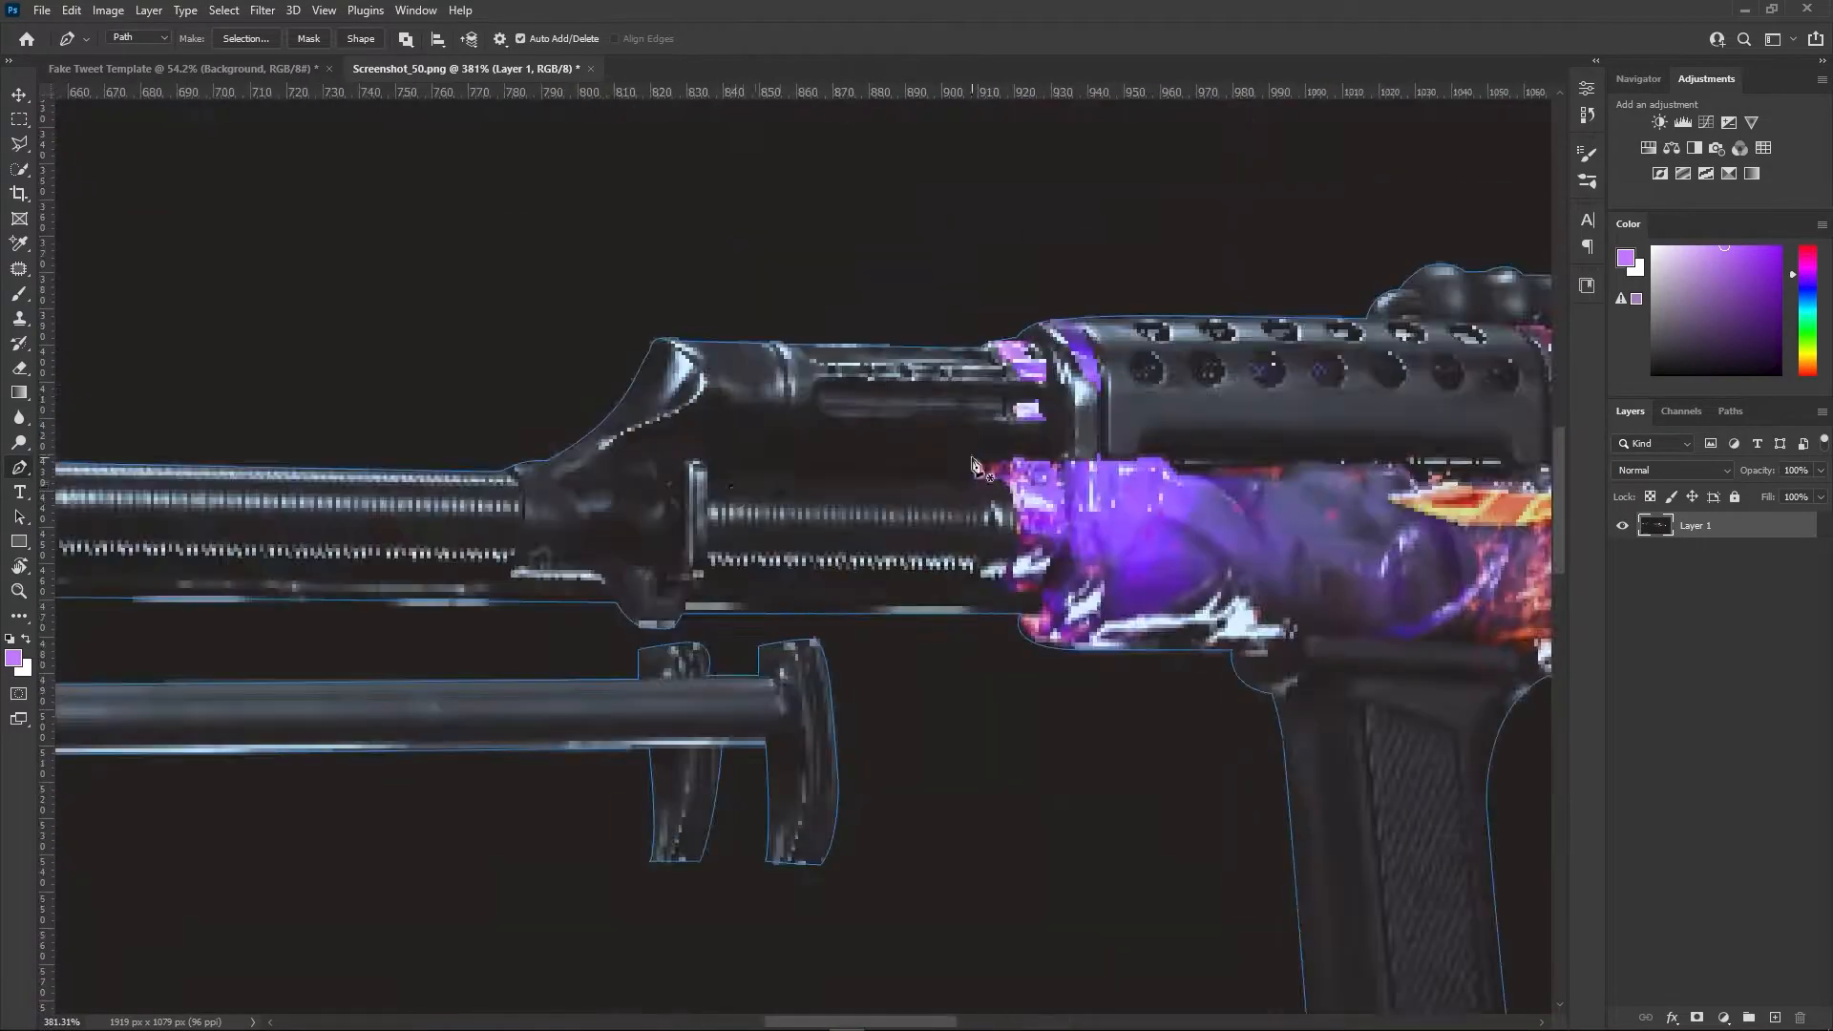
{"action": "key", "text": "ctrl+0"}
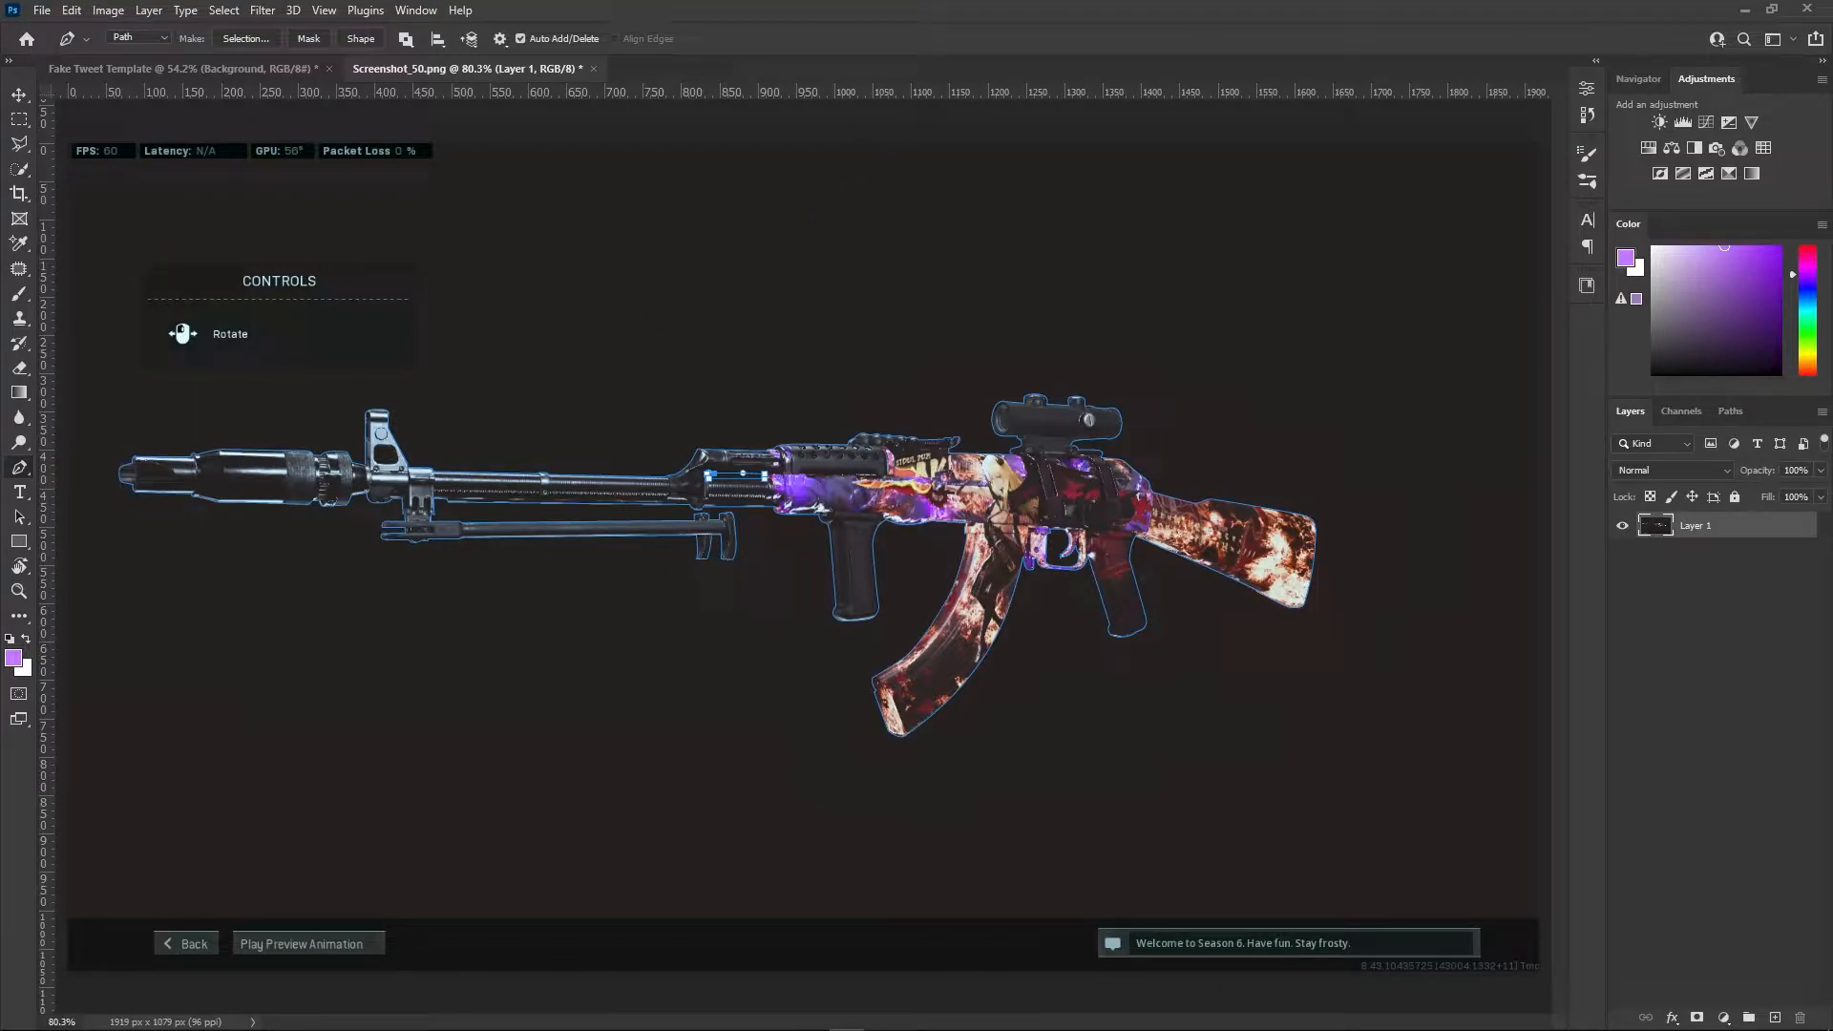
{"action": "left_click", "coordinate": [406, 39]}
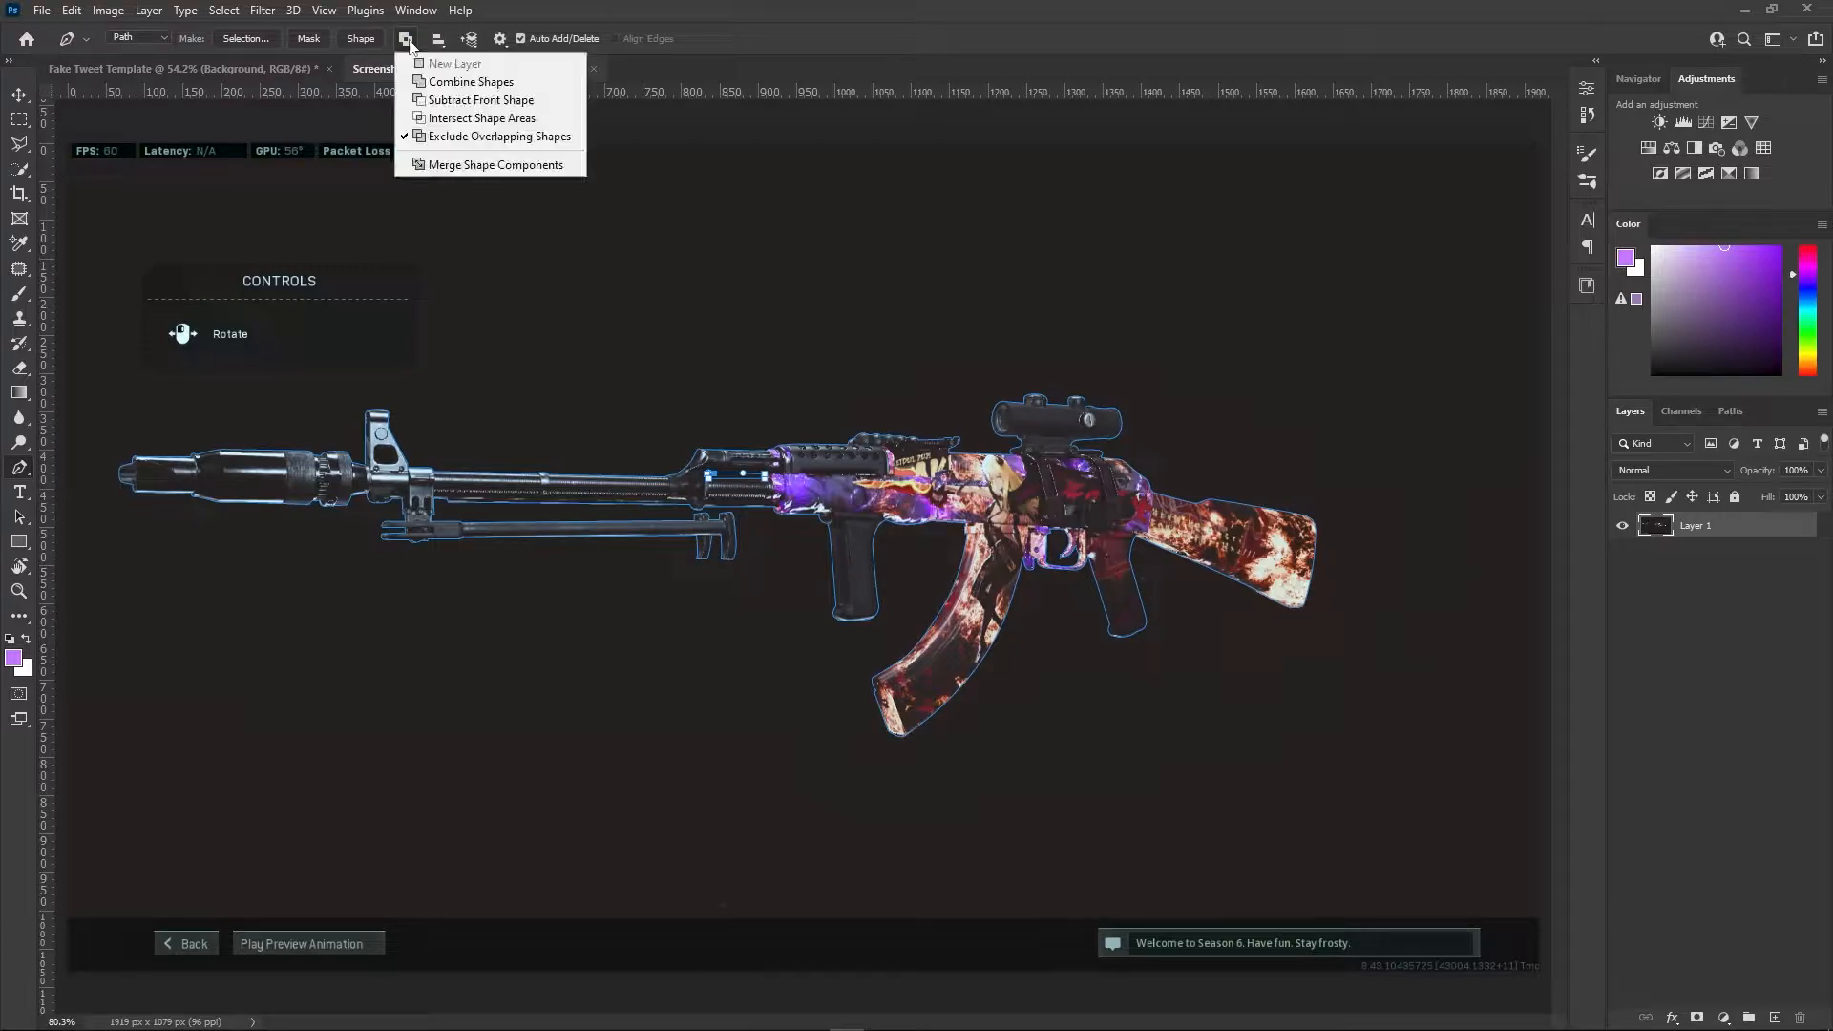
{"action": "left_click", "coordinate": [479, 139]}
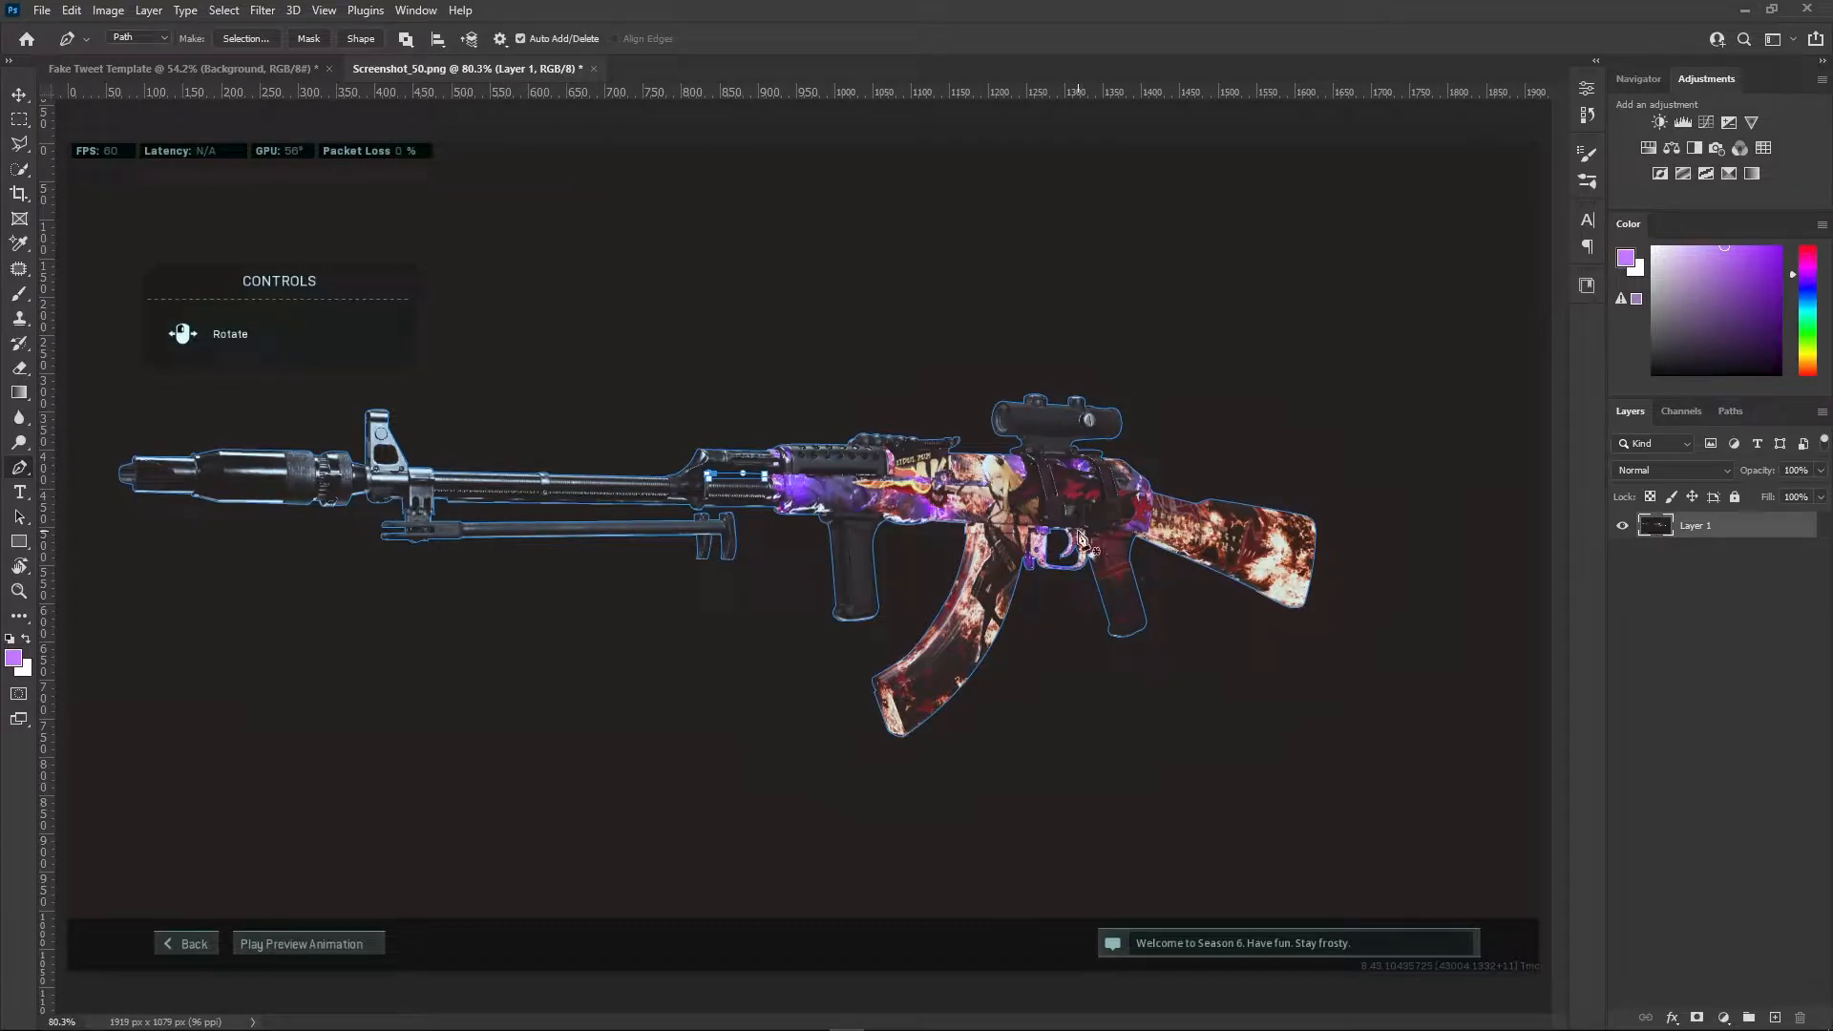
{"action": "scroll", "coordinate": [1060, 556], "scroll_direction": "up", "scroll_amount": 5}
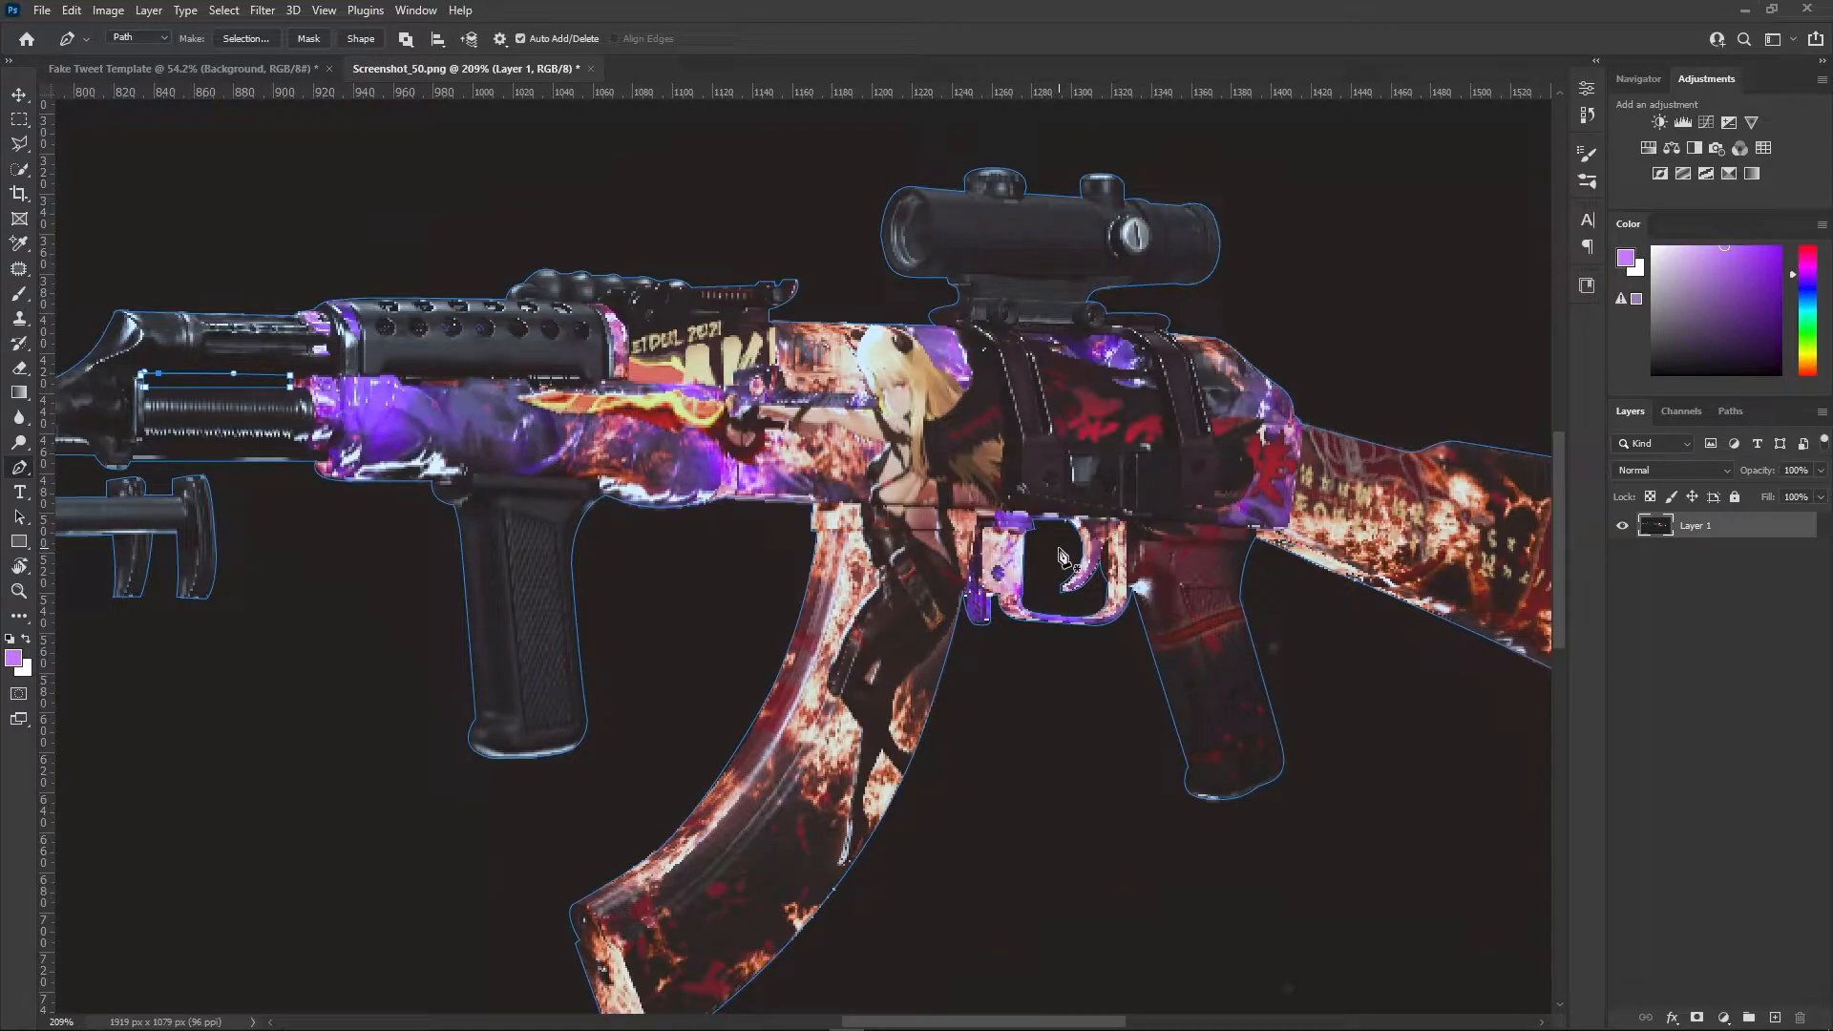
{"action": "scroll", "coordinate": [1060, 555], "scroll_direction": "down", "scroll_amount": 5}
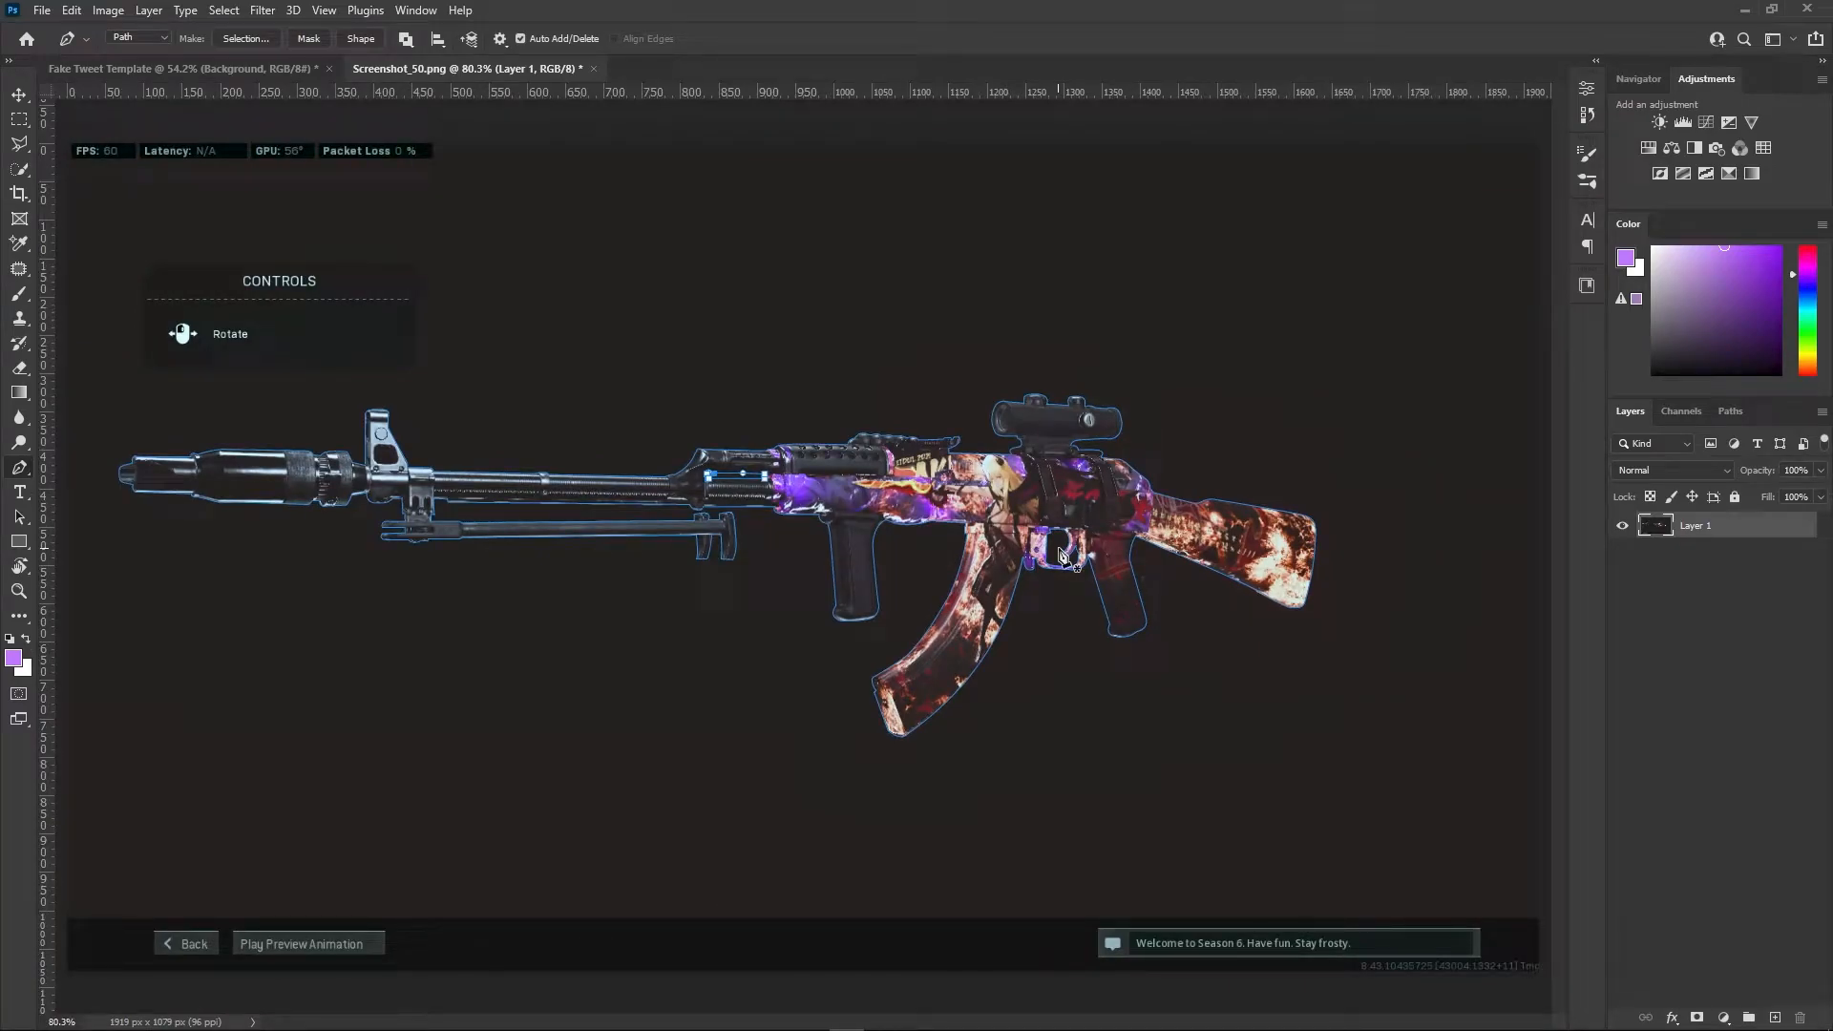
Convert the weapon path to a selection and contract it by 1 pixel
{"action": "key", "text": "ctrl+Return"}
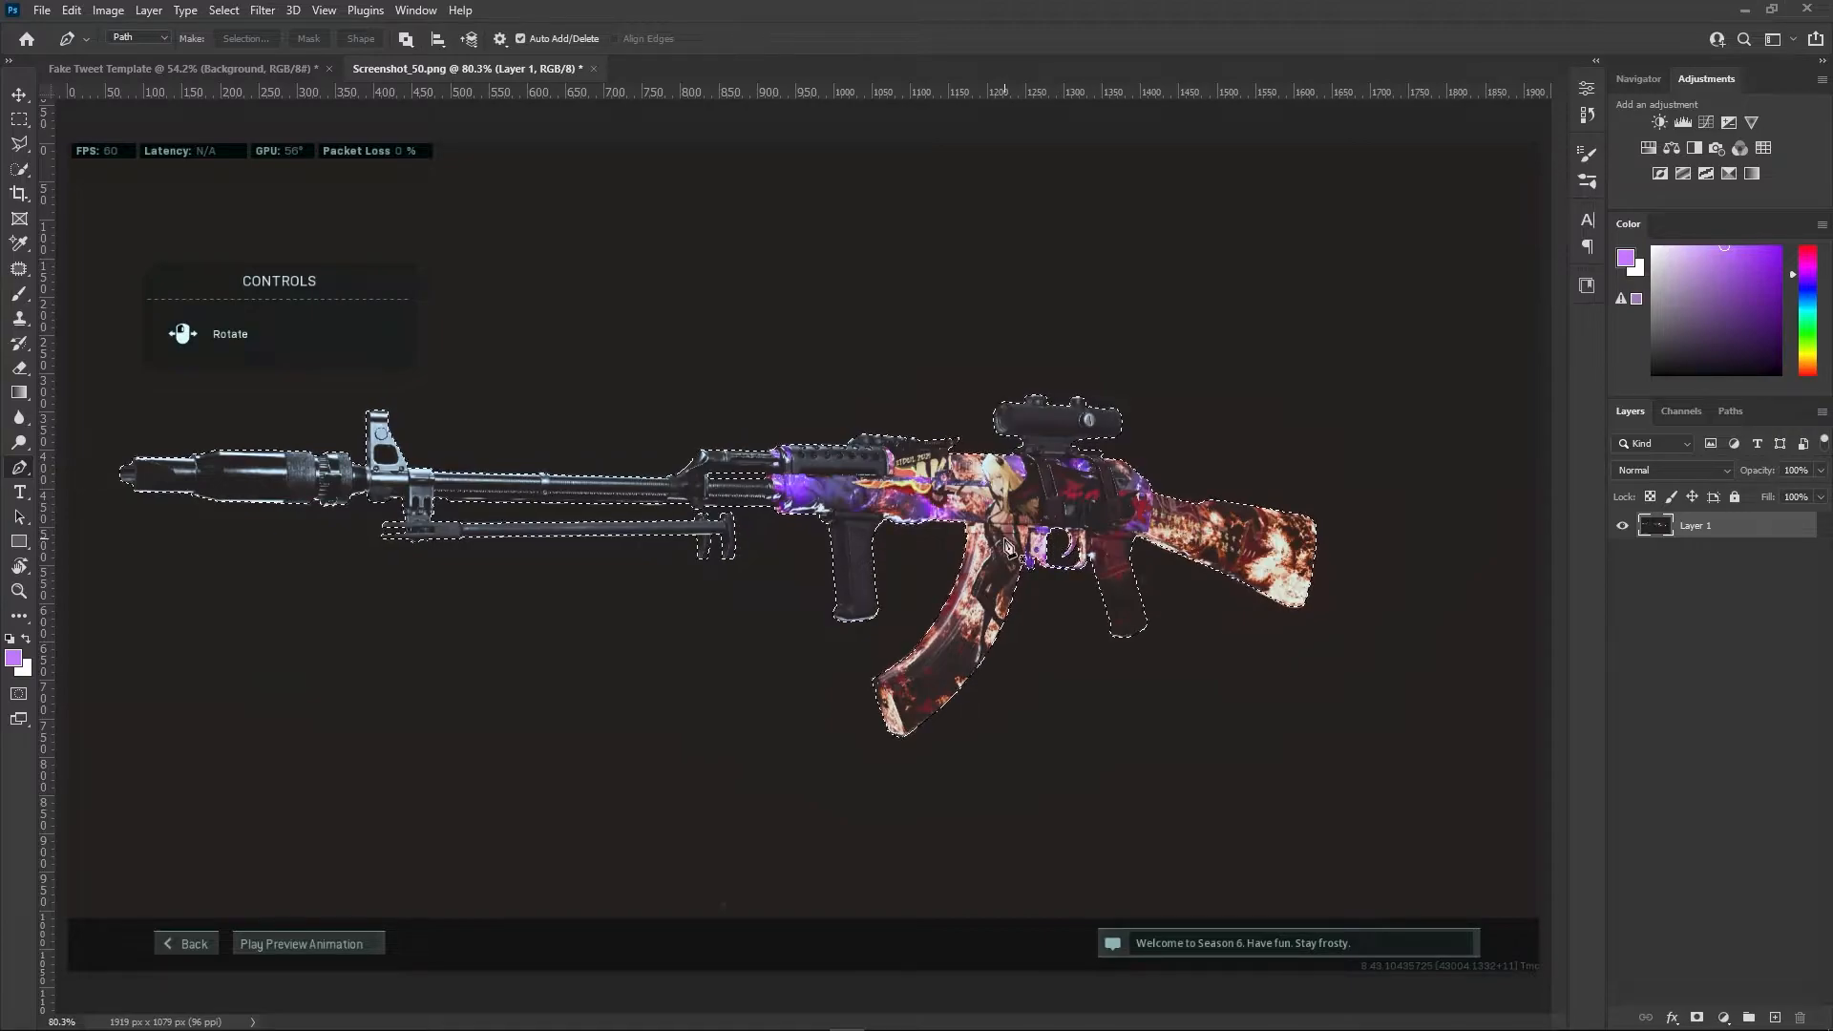
{"action": "left_click", "coordinate": [226, 11]}
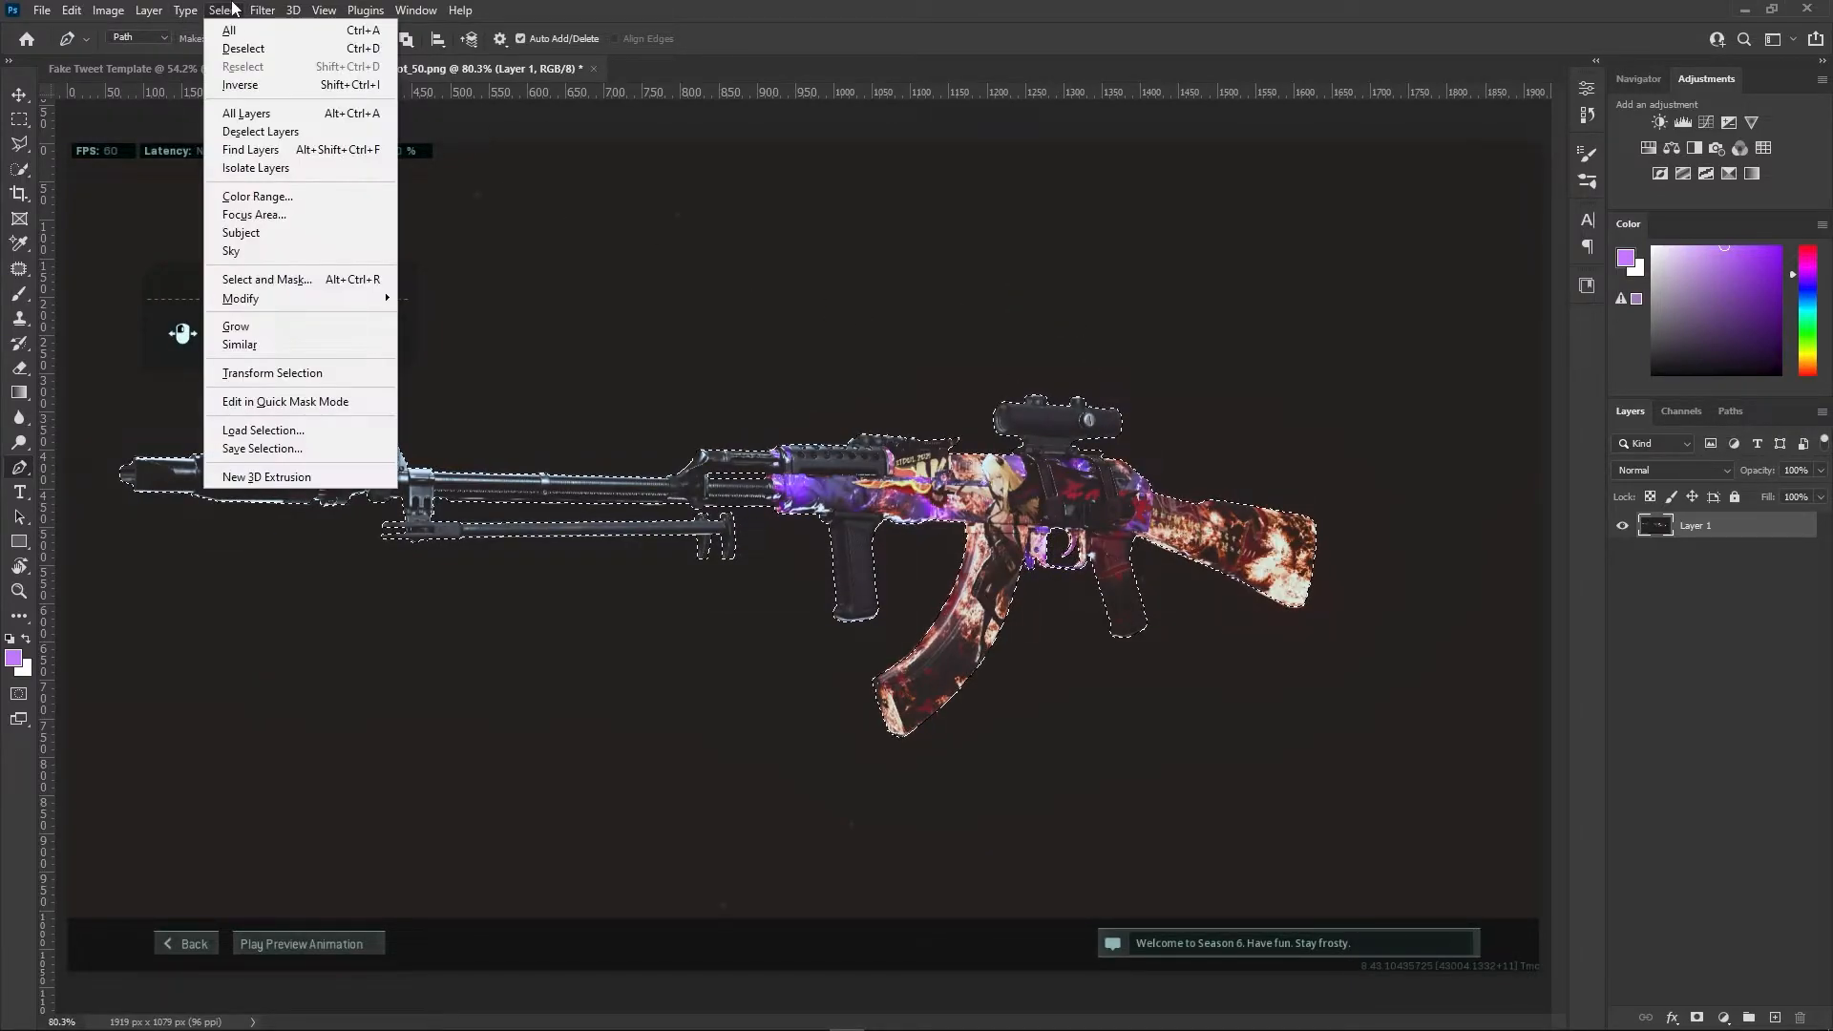
{"action": "mouse_move", "coordinate": [308, 302]}
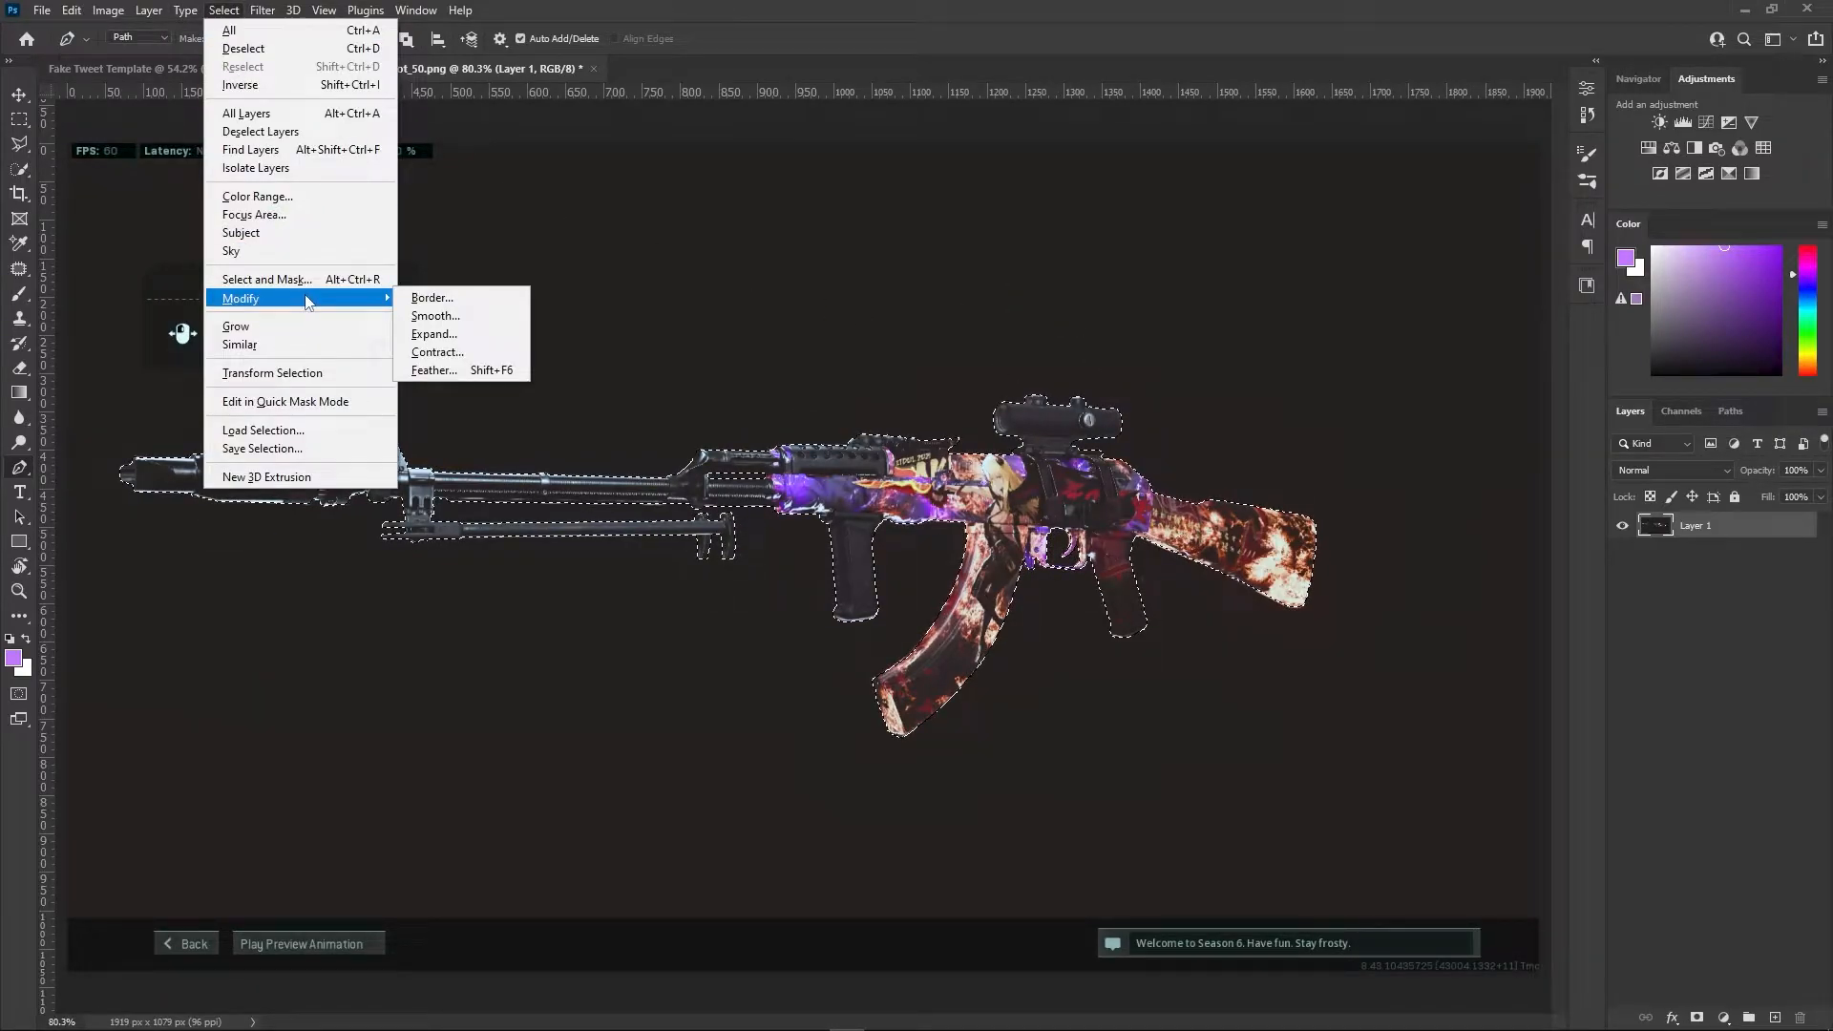
{"action": "left_click", "coordinate": [472, 352]}
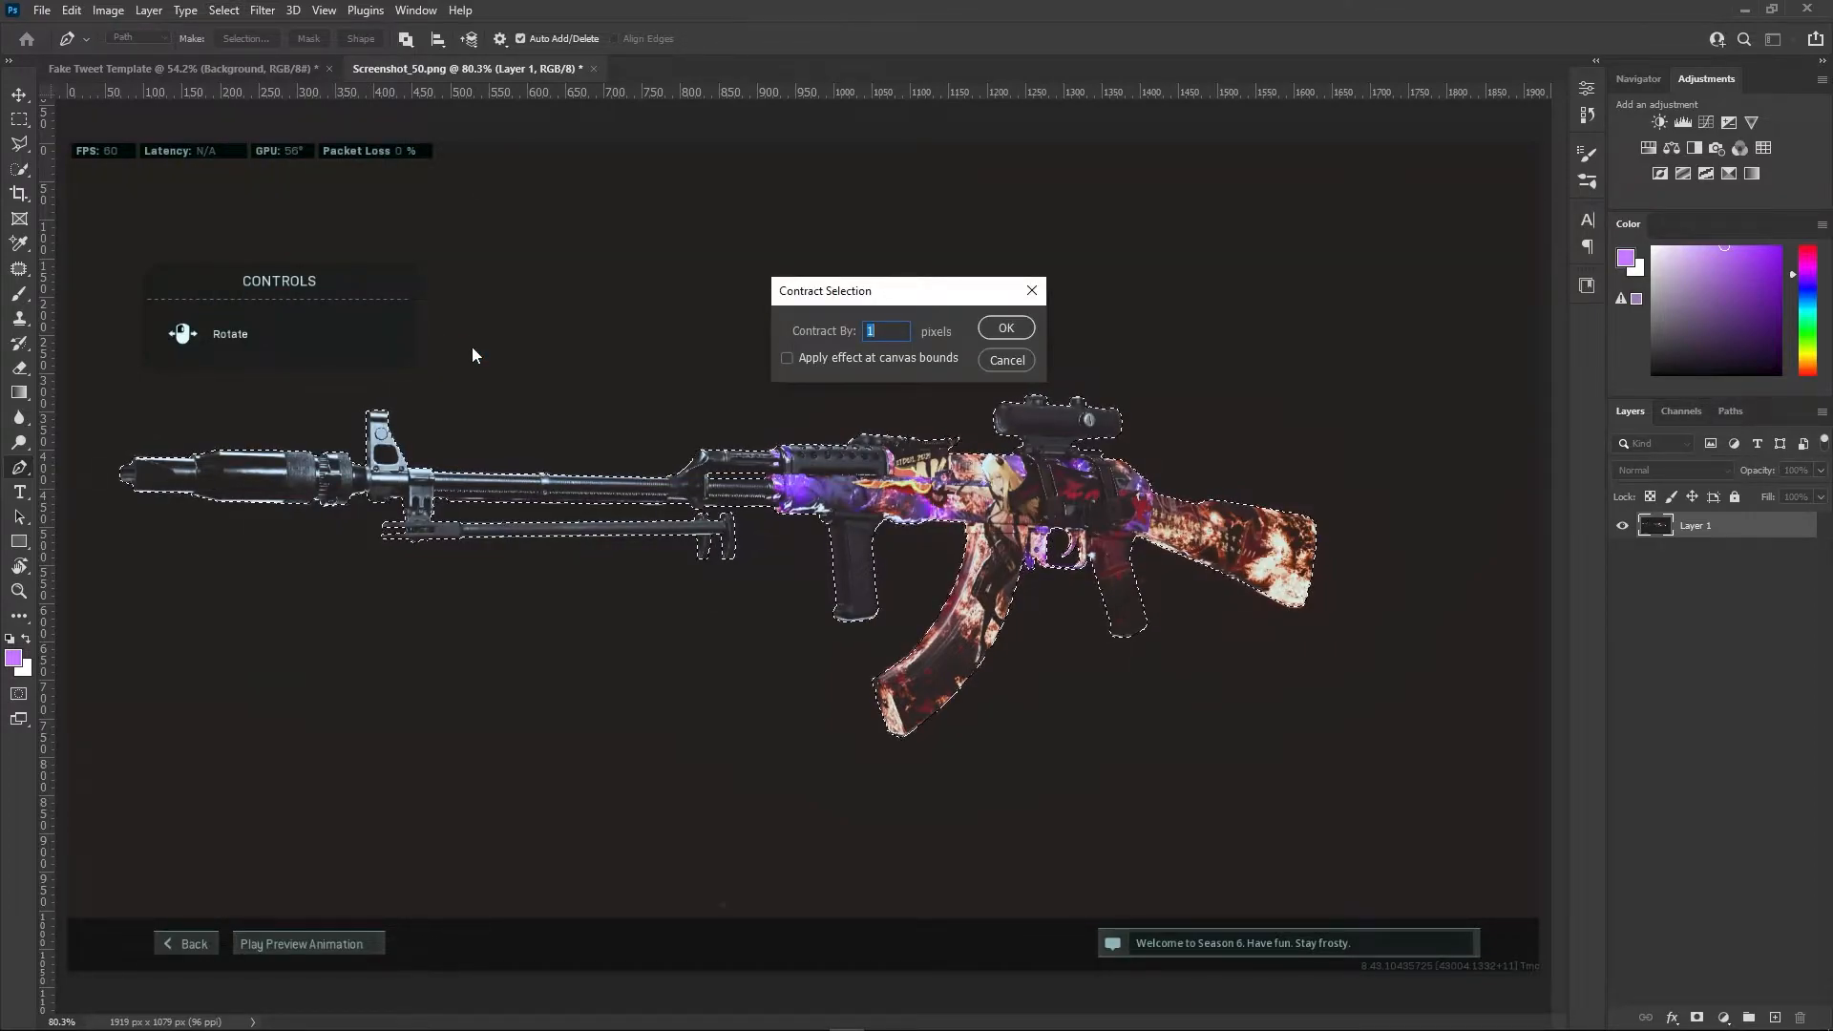
{"action": "key", "text": "Return"}
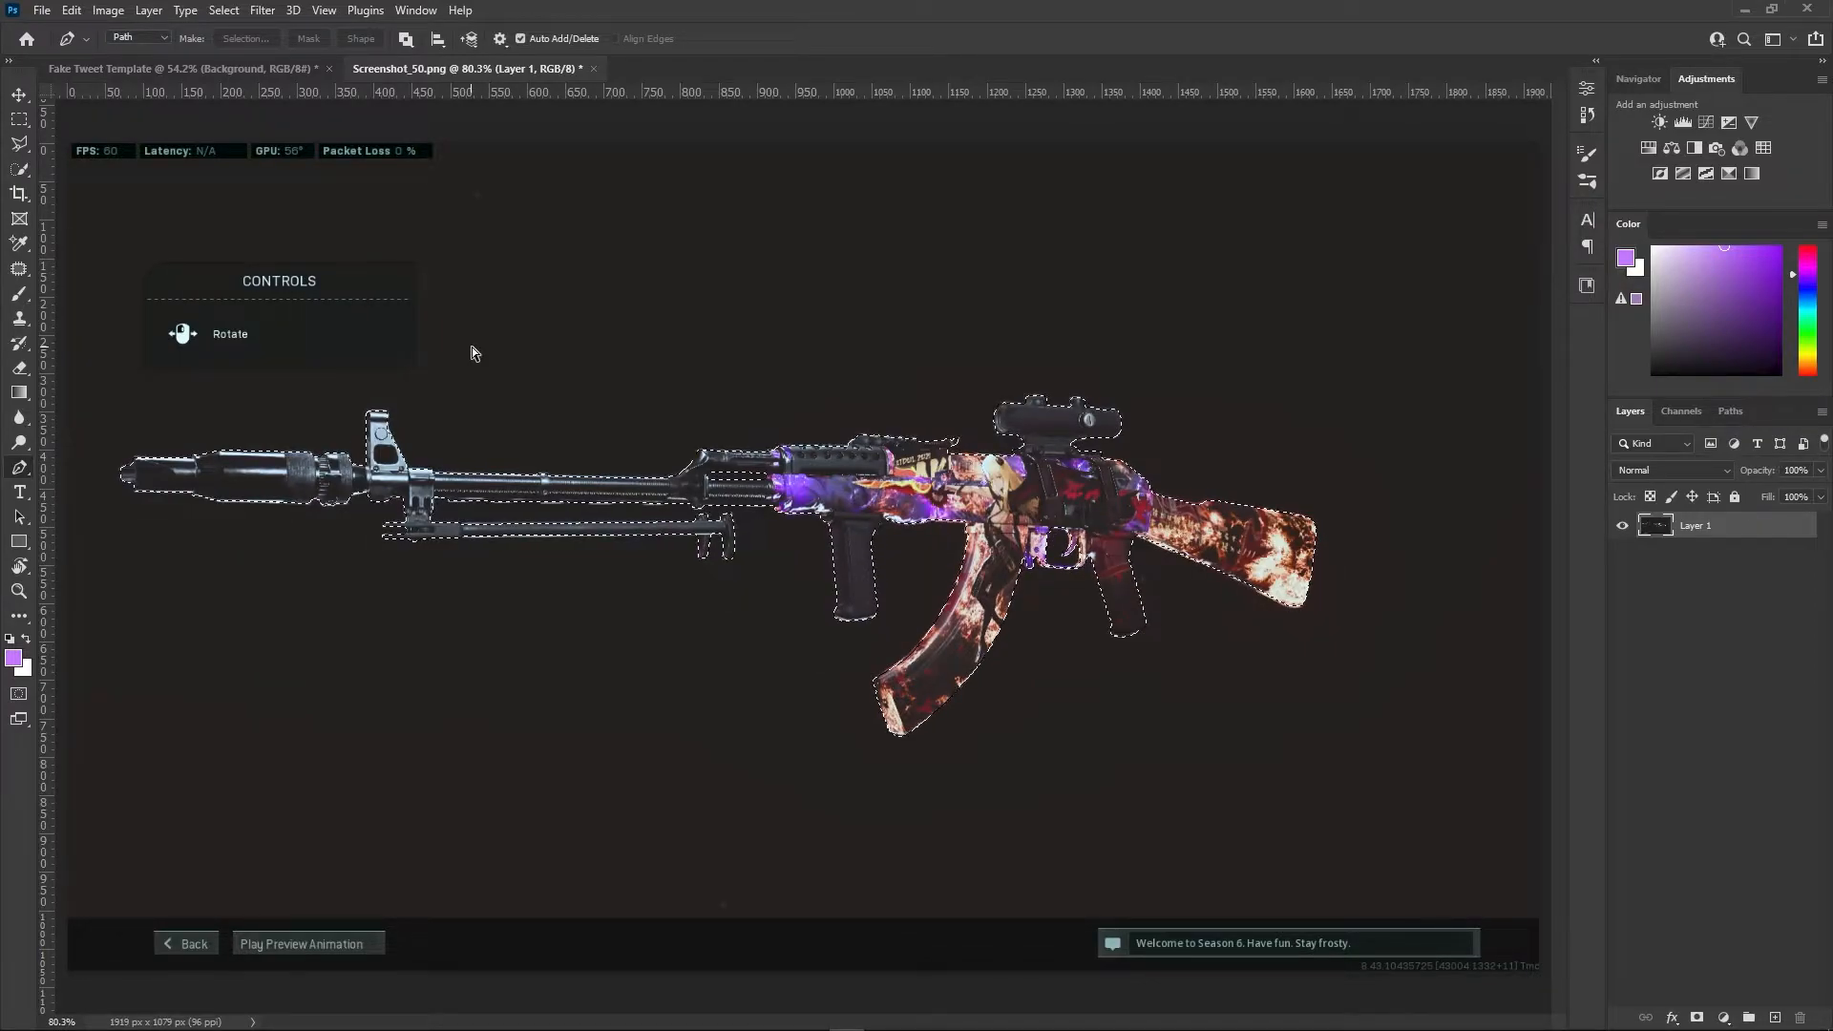
Try copying the selected weapon to its own layer and viewing it without the original, and undo the copy
{"action": "key", "text": "ctrl+j"}
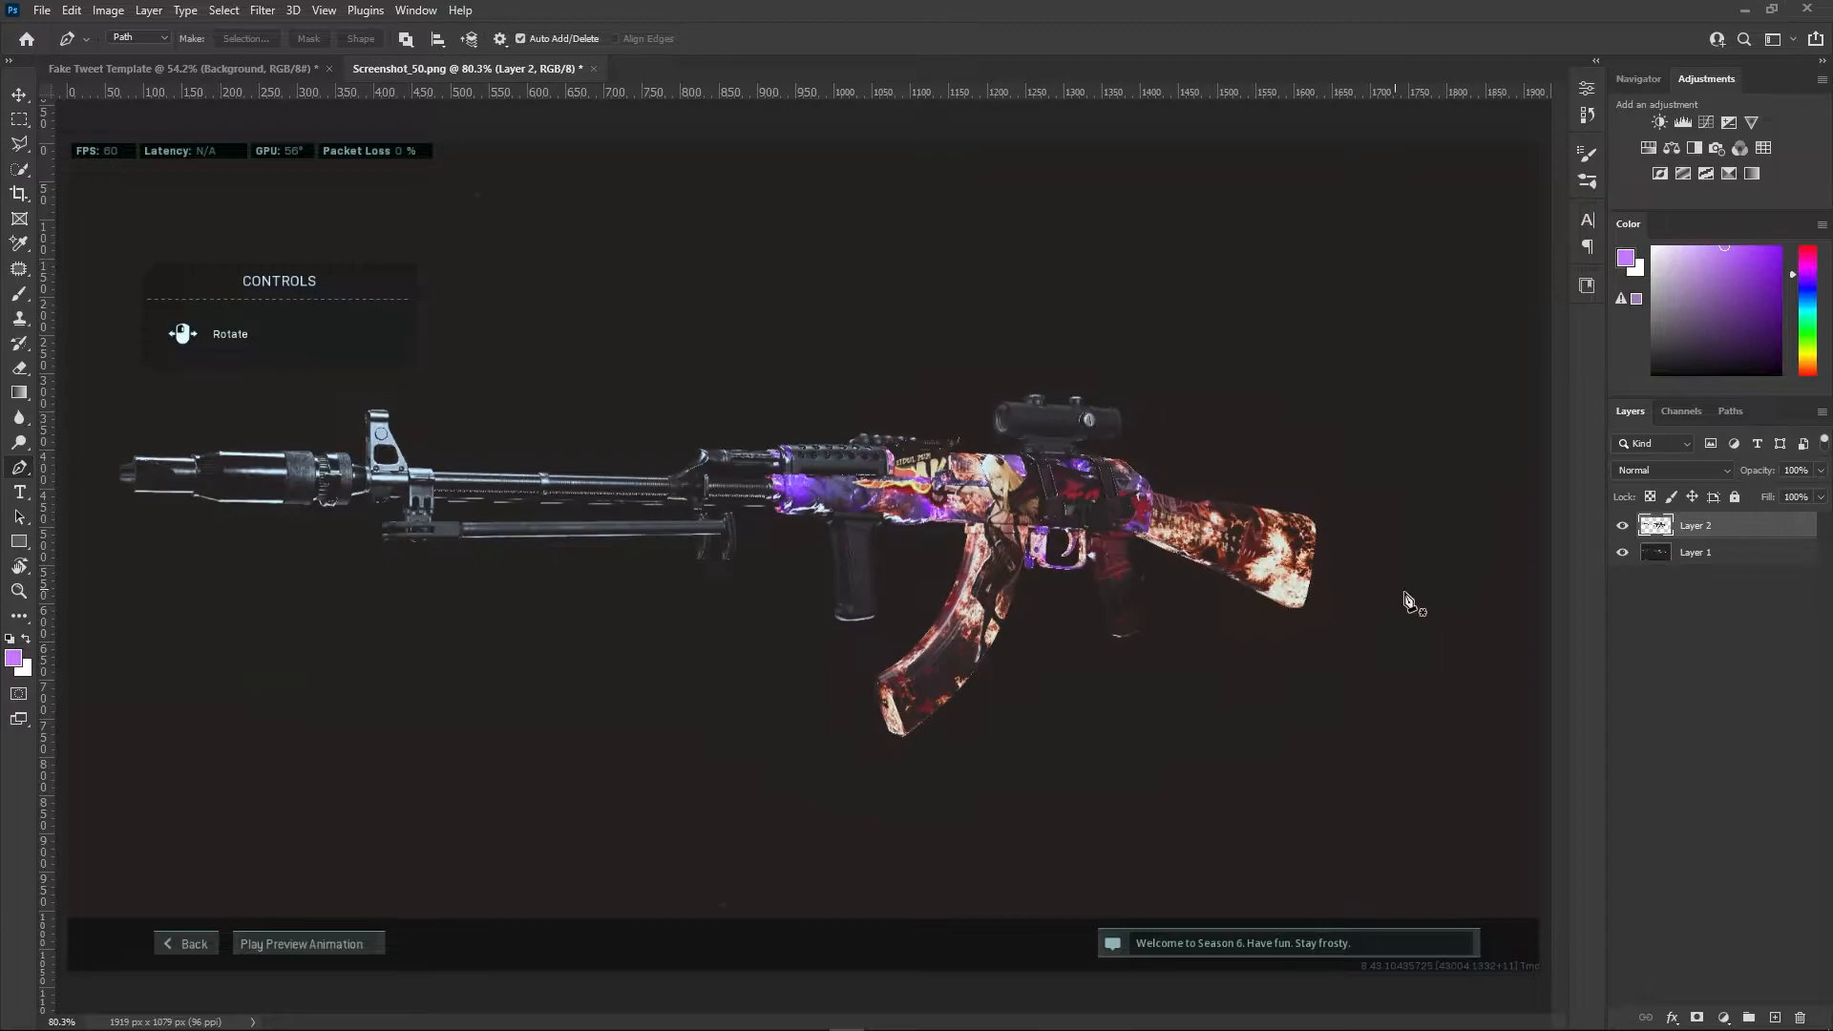
{"action": "left_click", "coordinate": [1623, 552]}
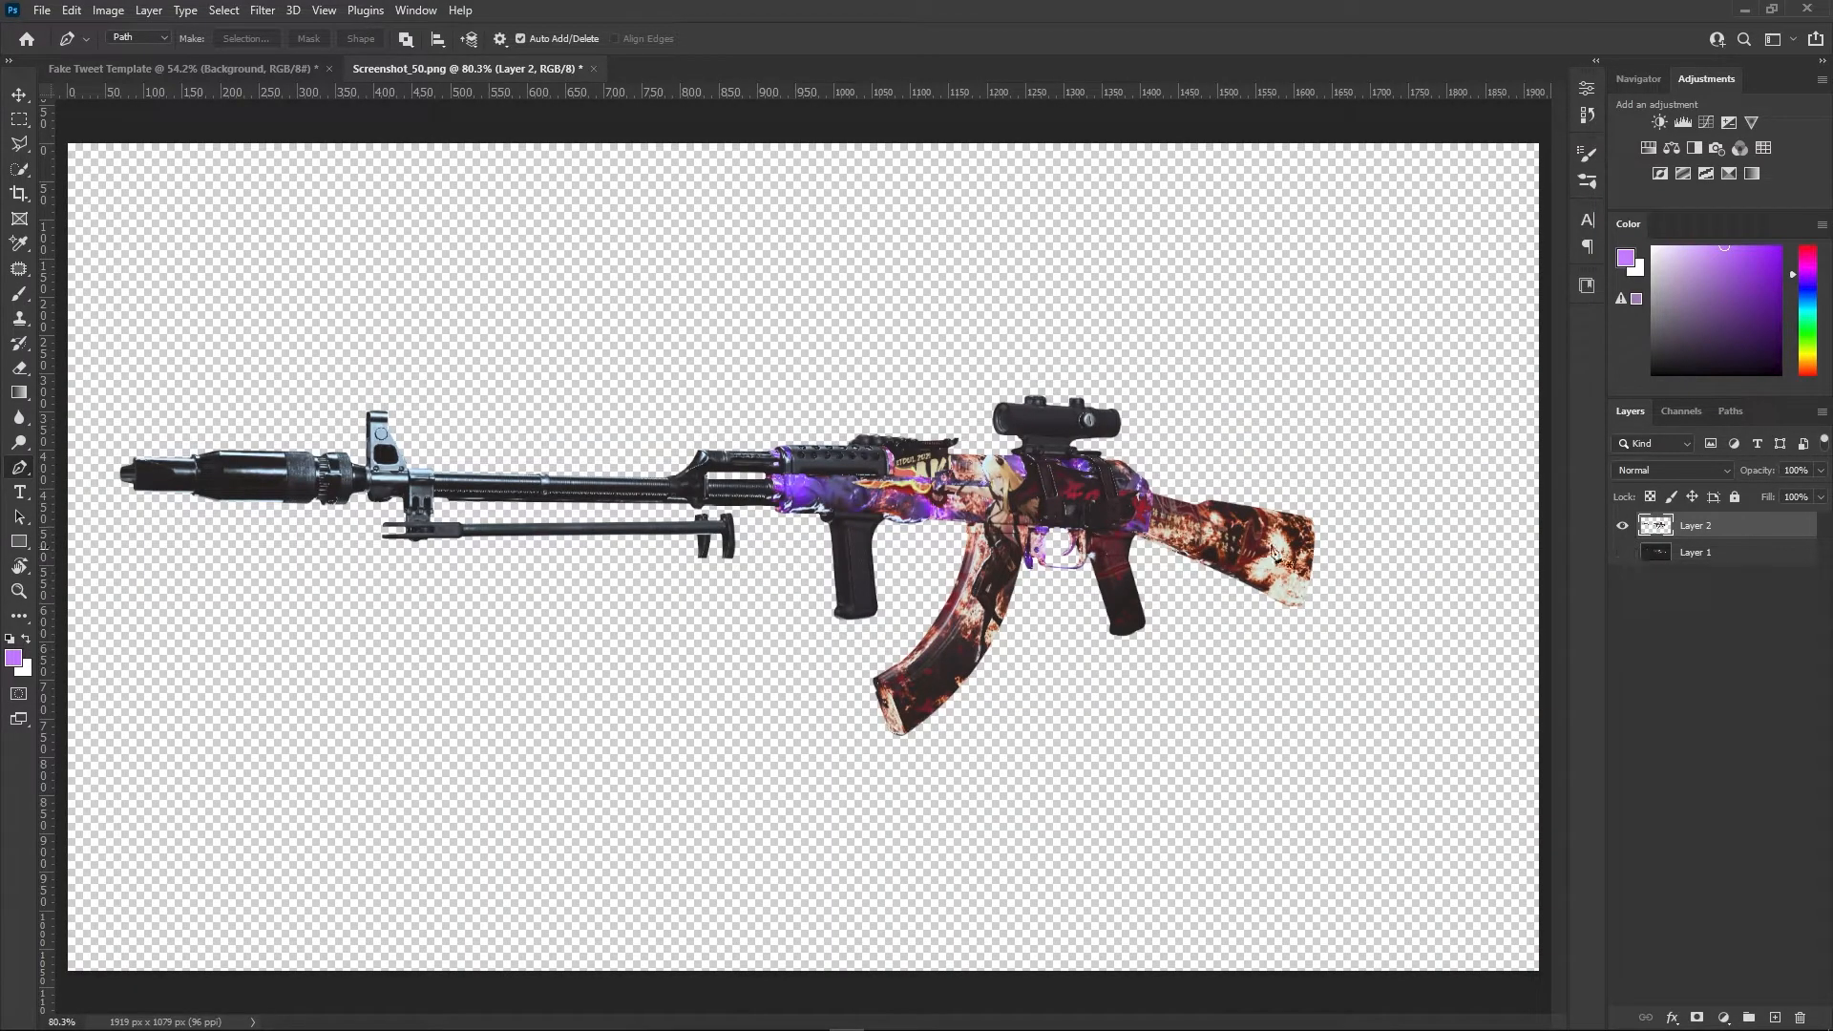
{"action": "left_click", "coordinate": [1624, 552]}
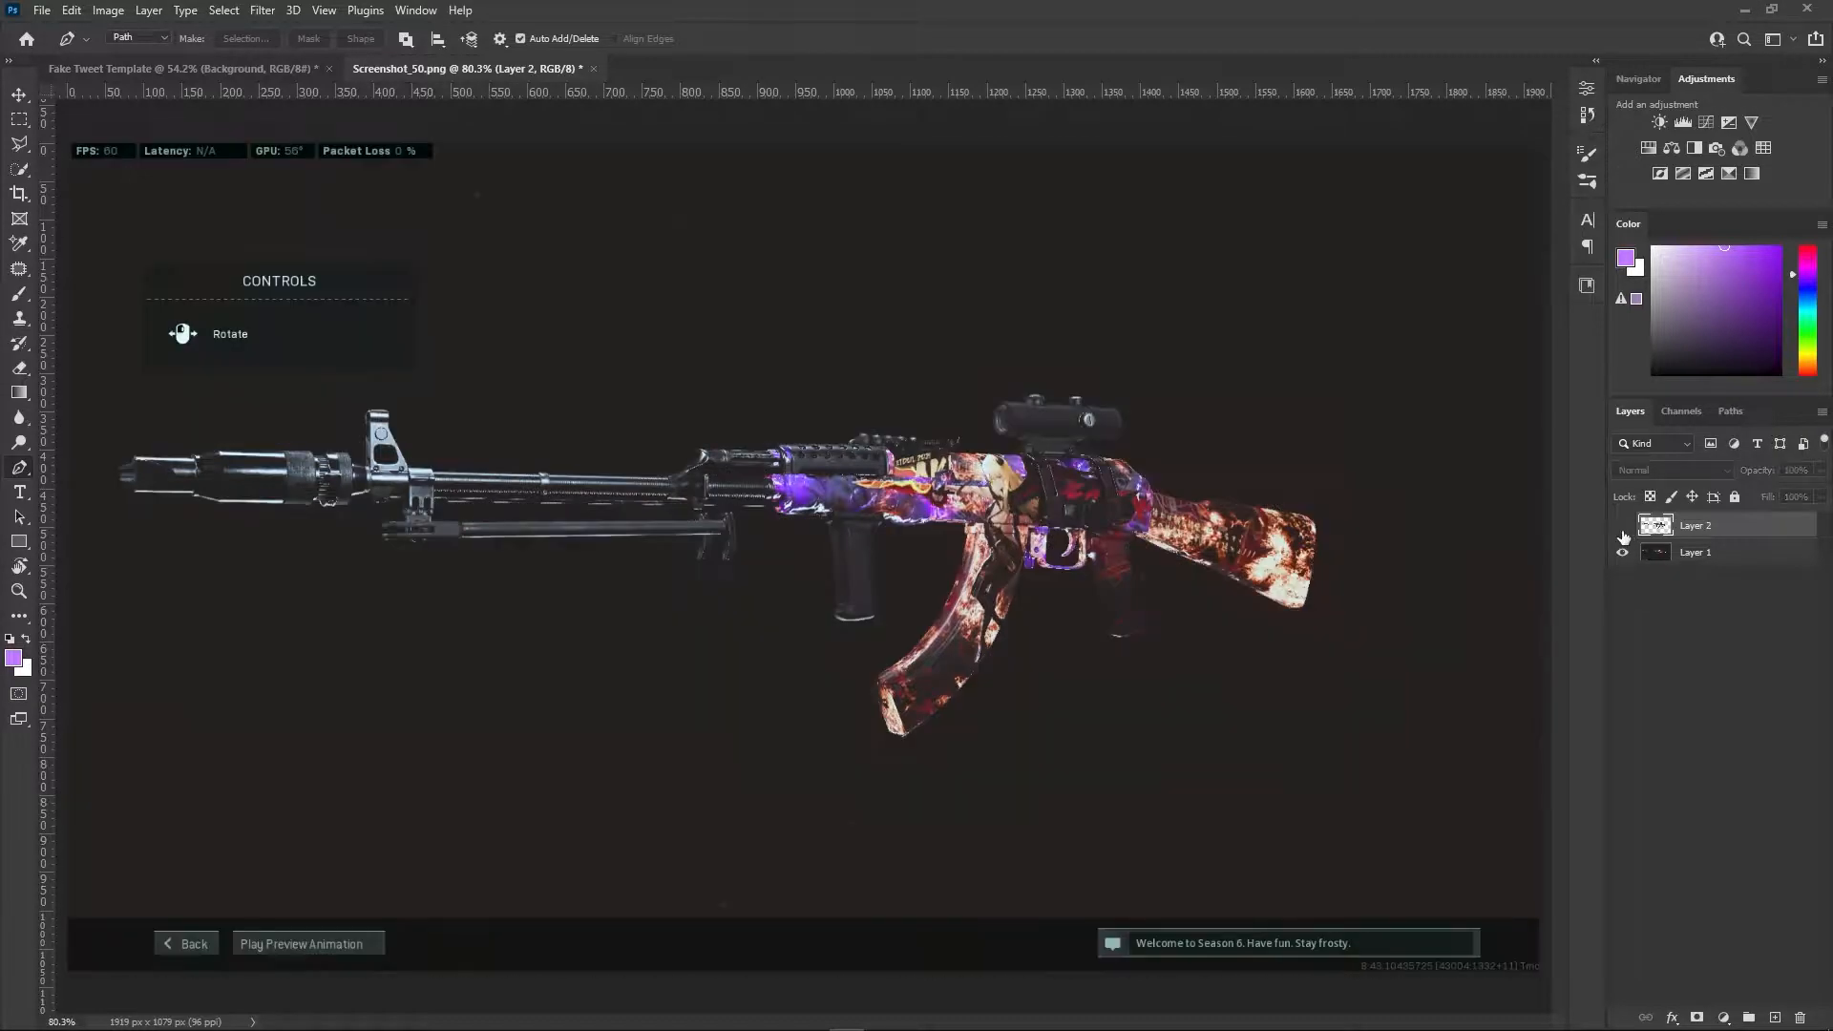
{"action": "left_click", "coordinate": [1623, 552]}
{"action": "left_click", "coordinate": [1623, 551]}
{"action": "key", "text": "ctrl+z"}
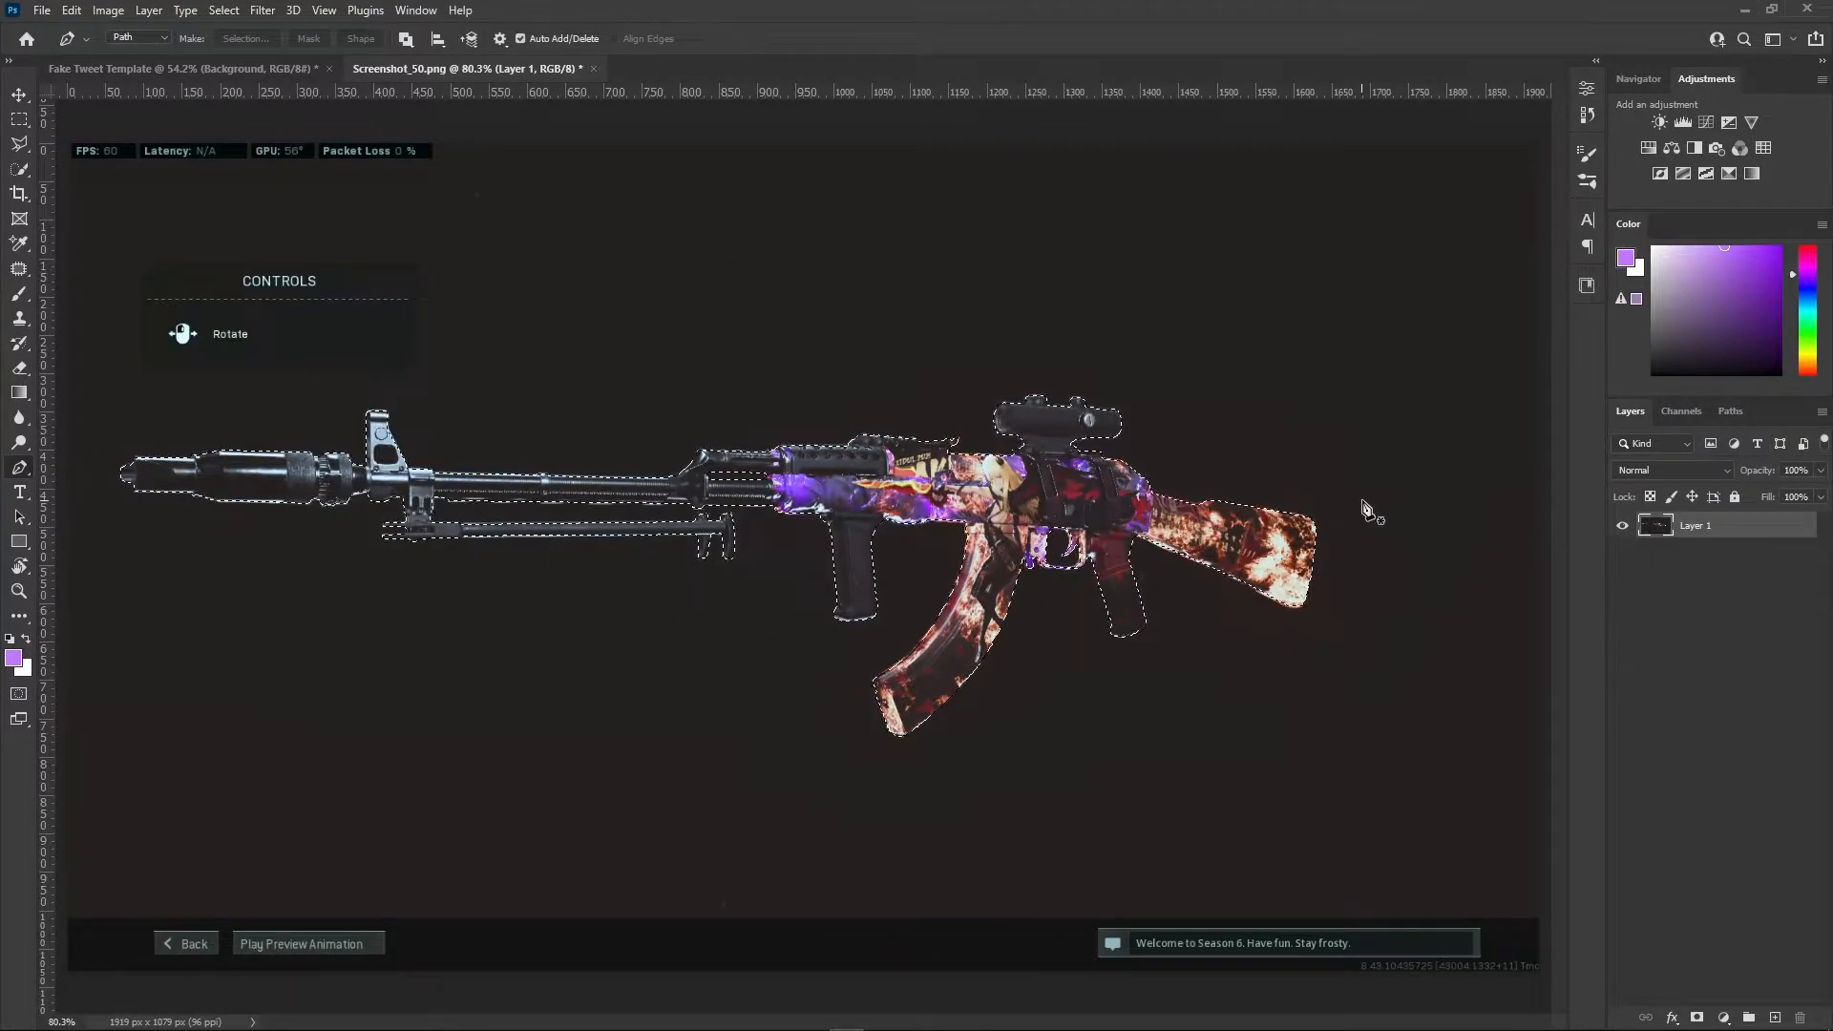
Cut the selected weapon from Layer 1 onto its own layer with Layer Via Cut, and hide Layer 1
{"action": "left_click", "coordinate": [19, 120]}
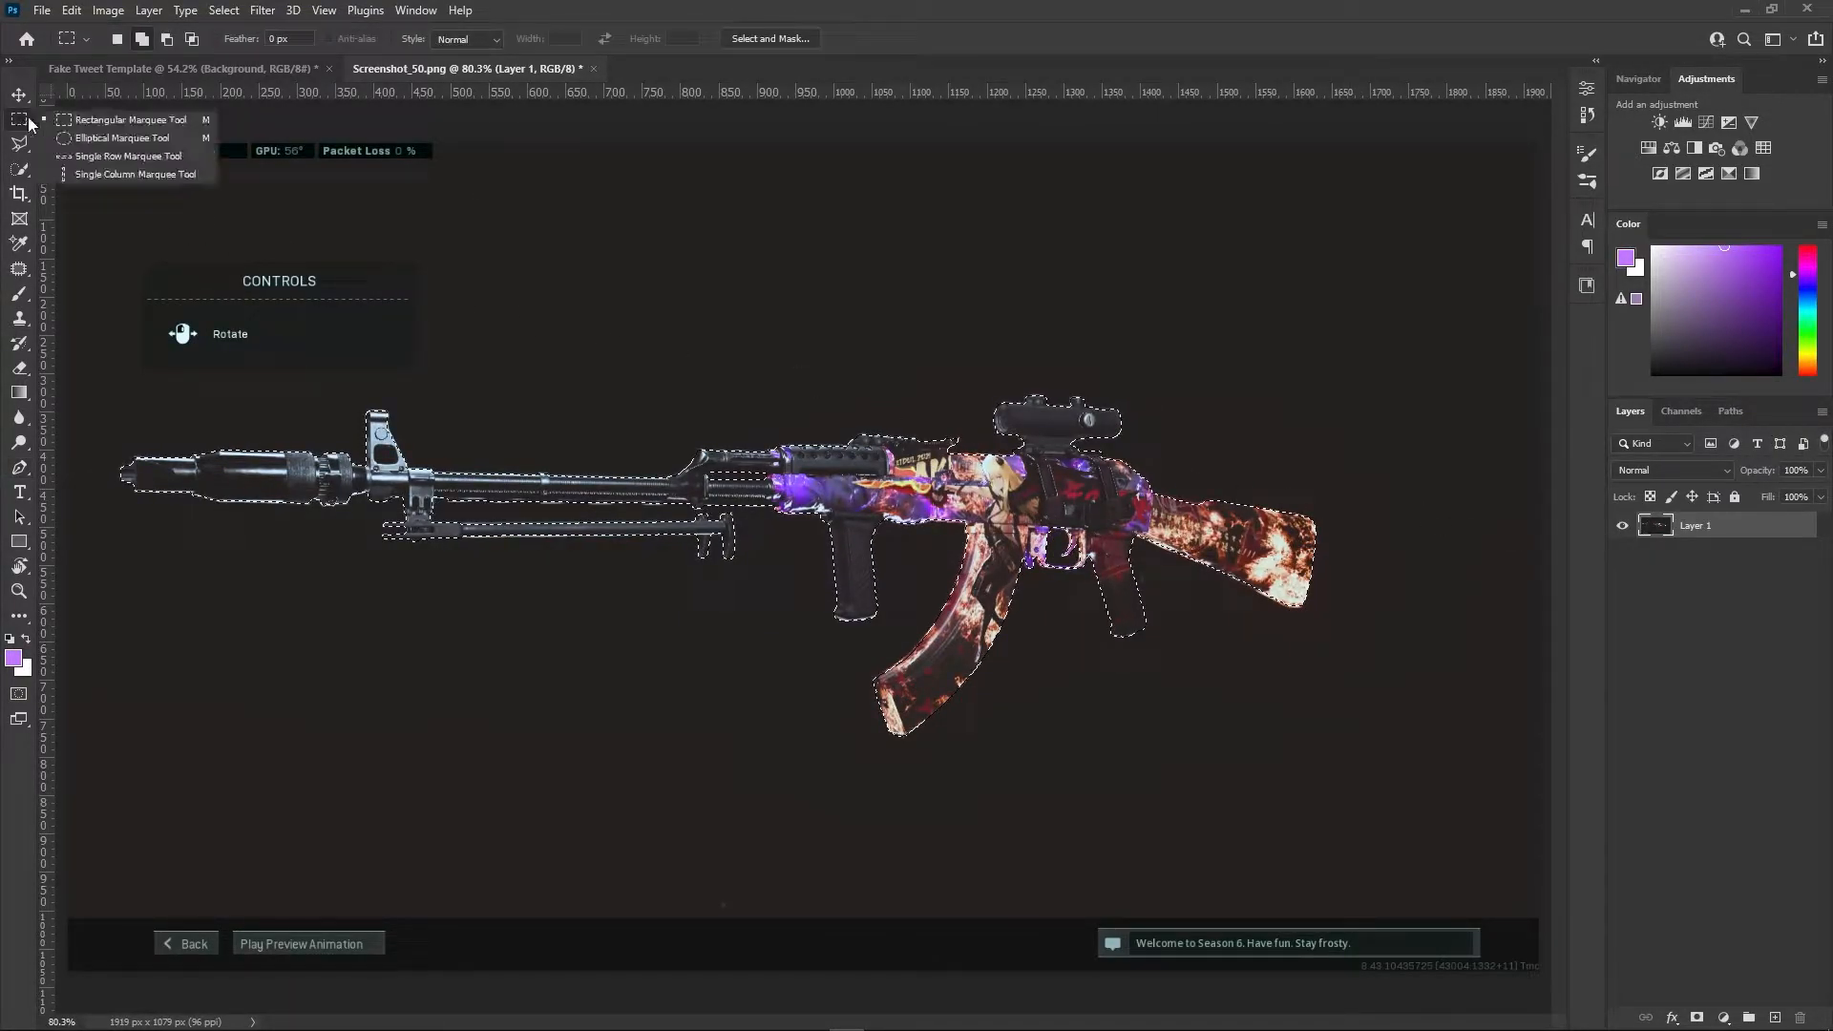
{"action": "left_click", "coordinate": [116, 119]}
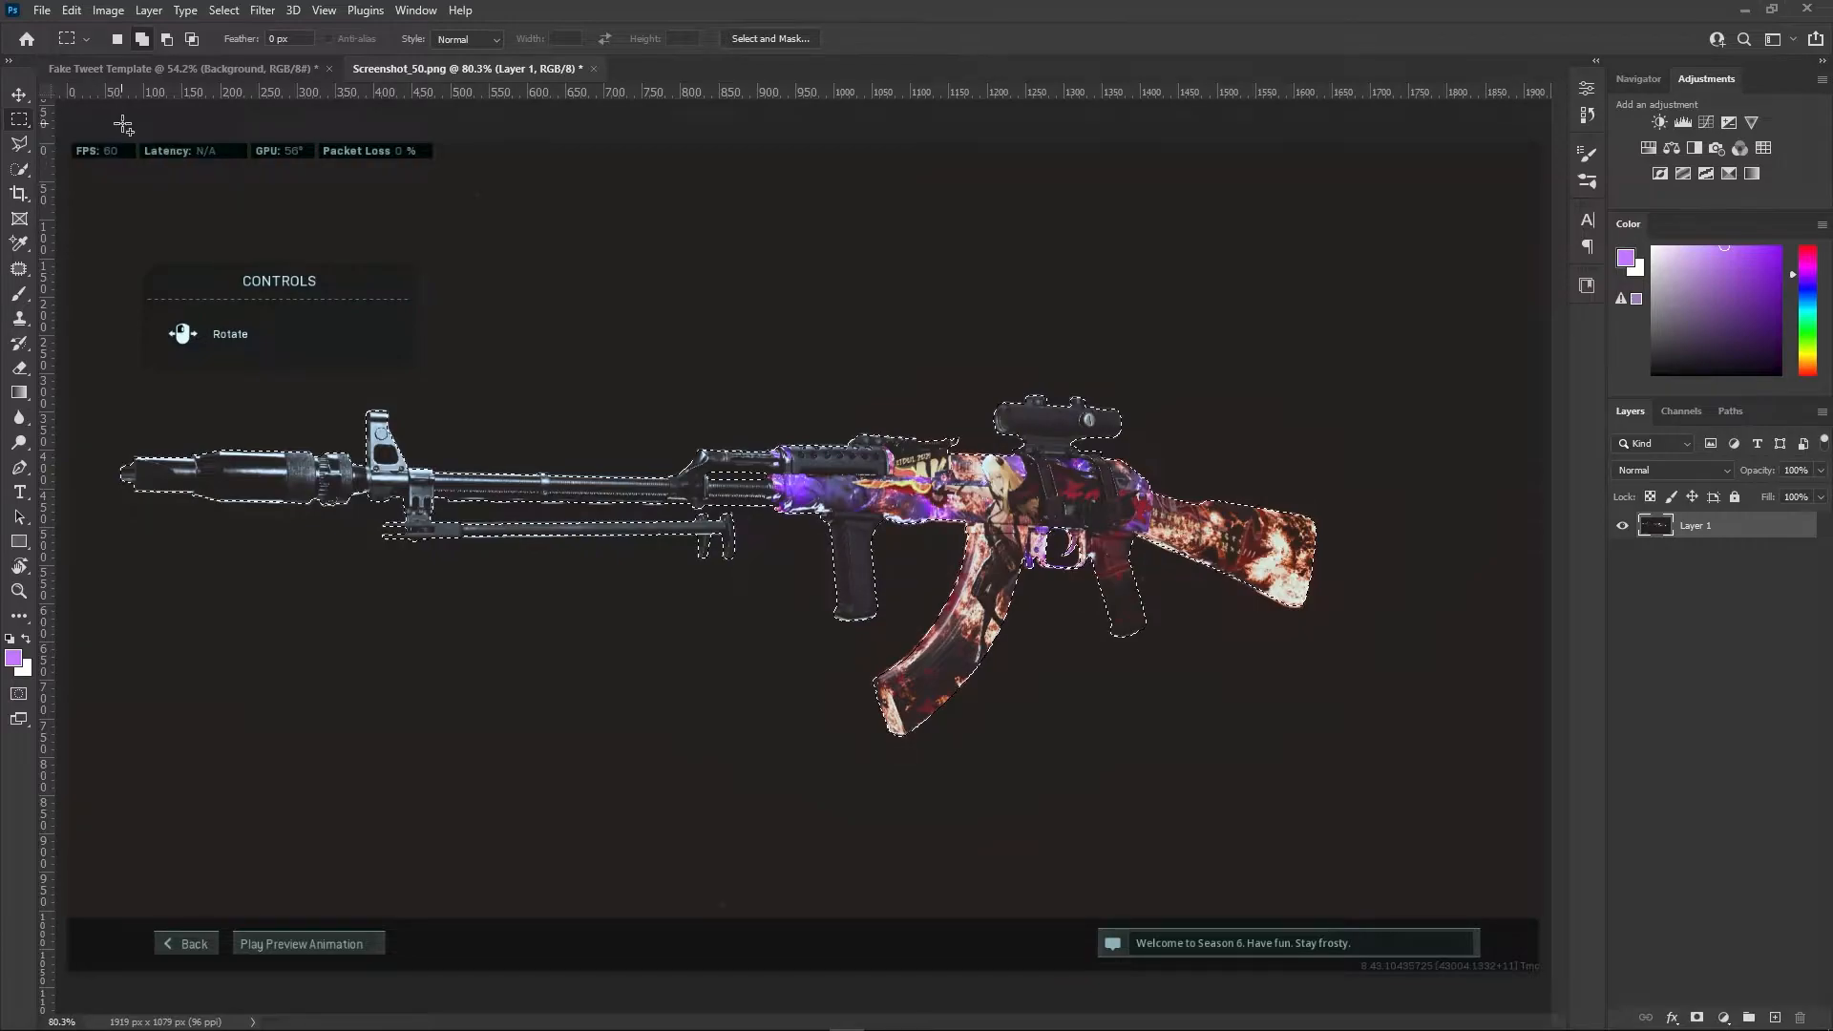
{"action": "right_click", "coordinate": [957, 495]}
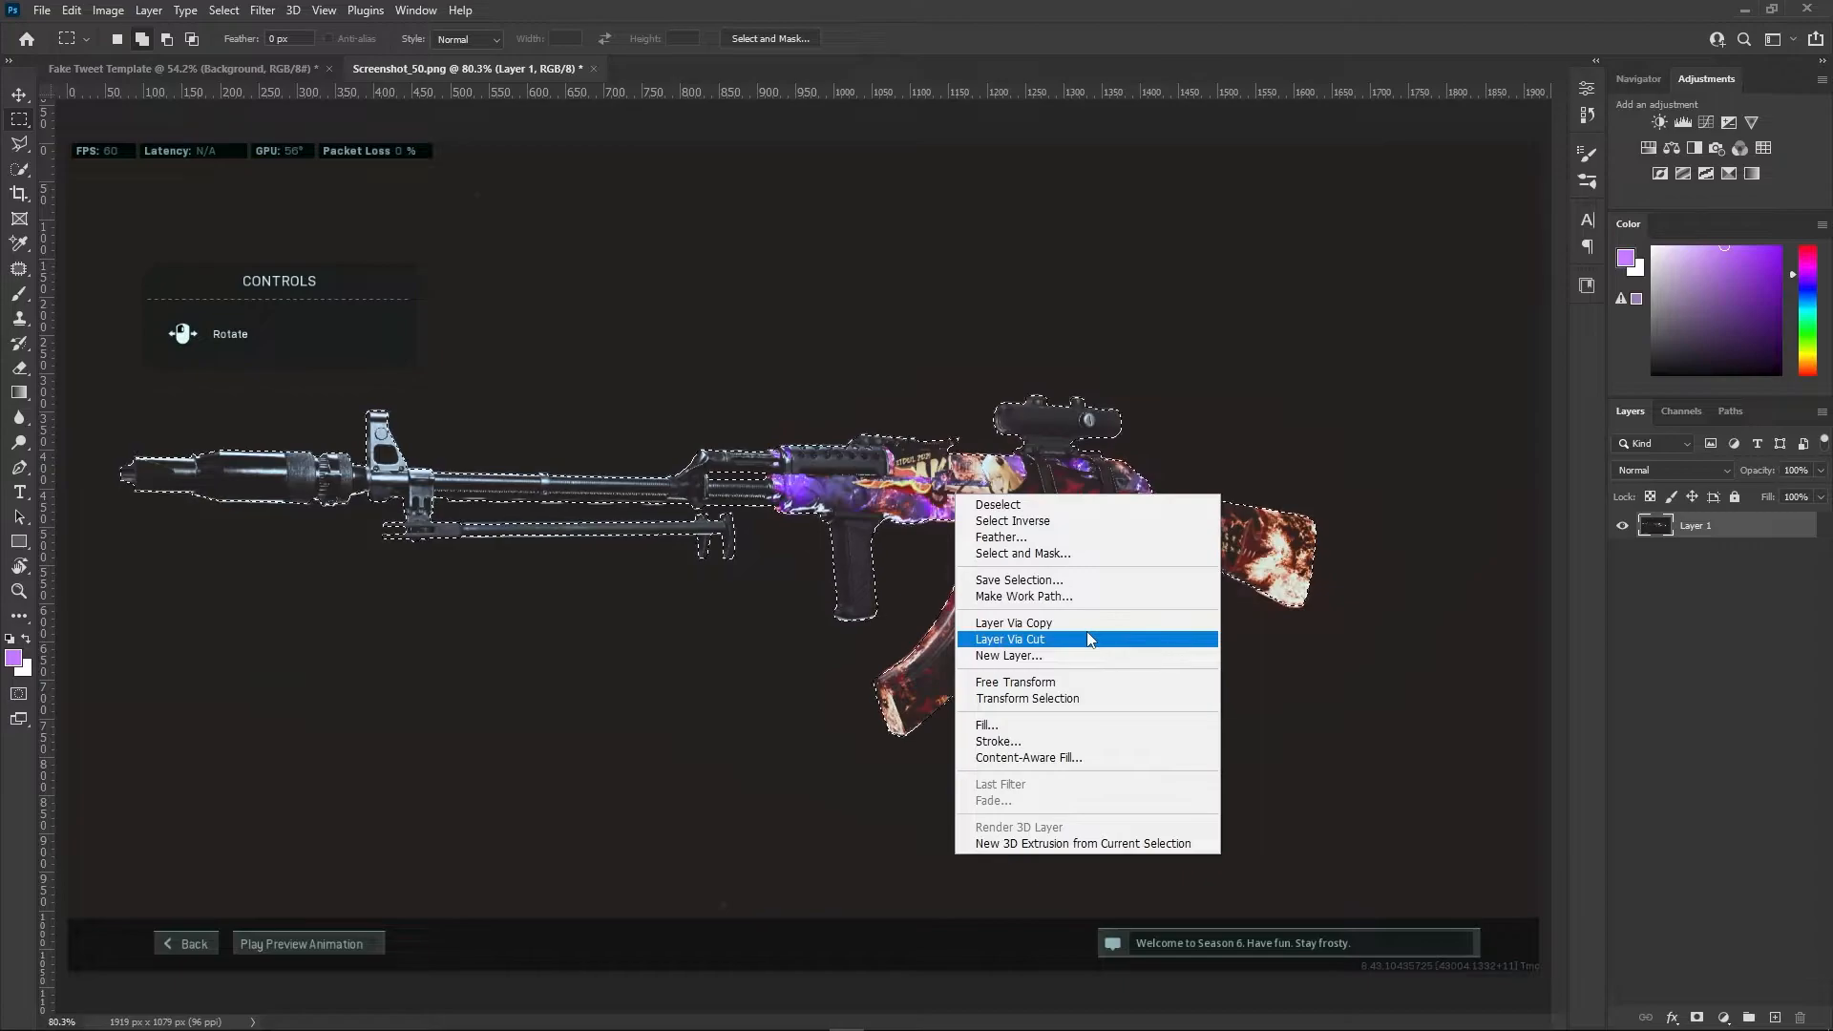
{"action": "left_click", "coordinate": [1010, 639]}
{"action": "left_click", "coordinate": [1621, 553]}
Examine the weapon cutout's edges up close and compare it with the original layer by switching their visibility
{"action": "scroll", "coordinate": [1289, 528], "scroll_direction": "down", "scroll_amount": 3}
{"action": "key", "text": "v"}
{"action": "scroll", "coordinate": [1143, 486], "scroll_direction": "up", "scroll_amount": 9}
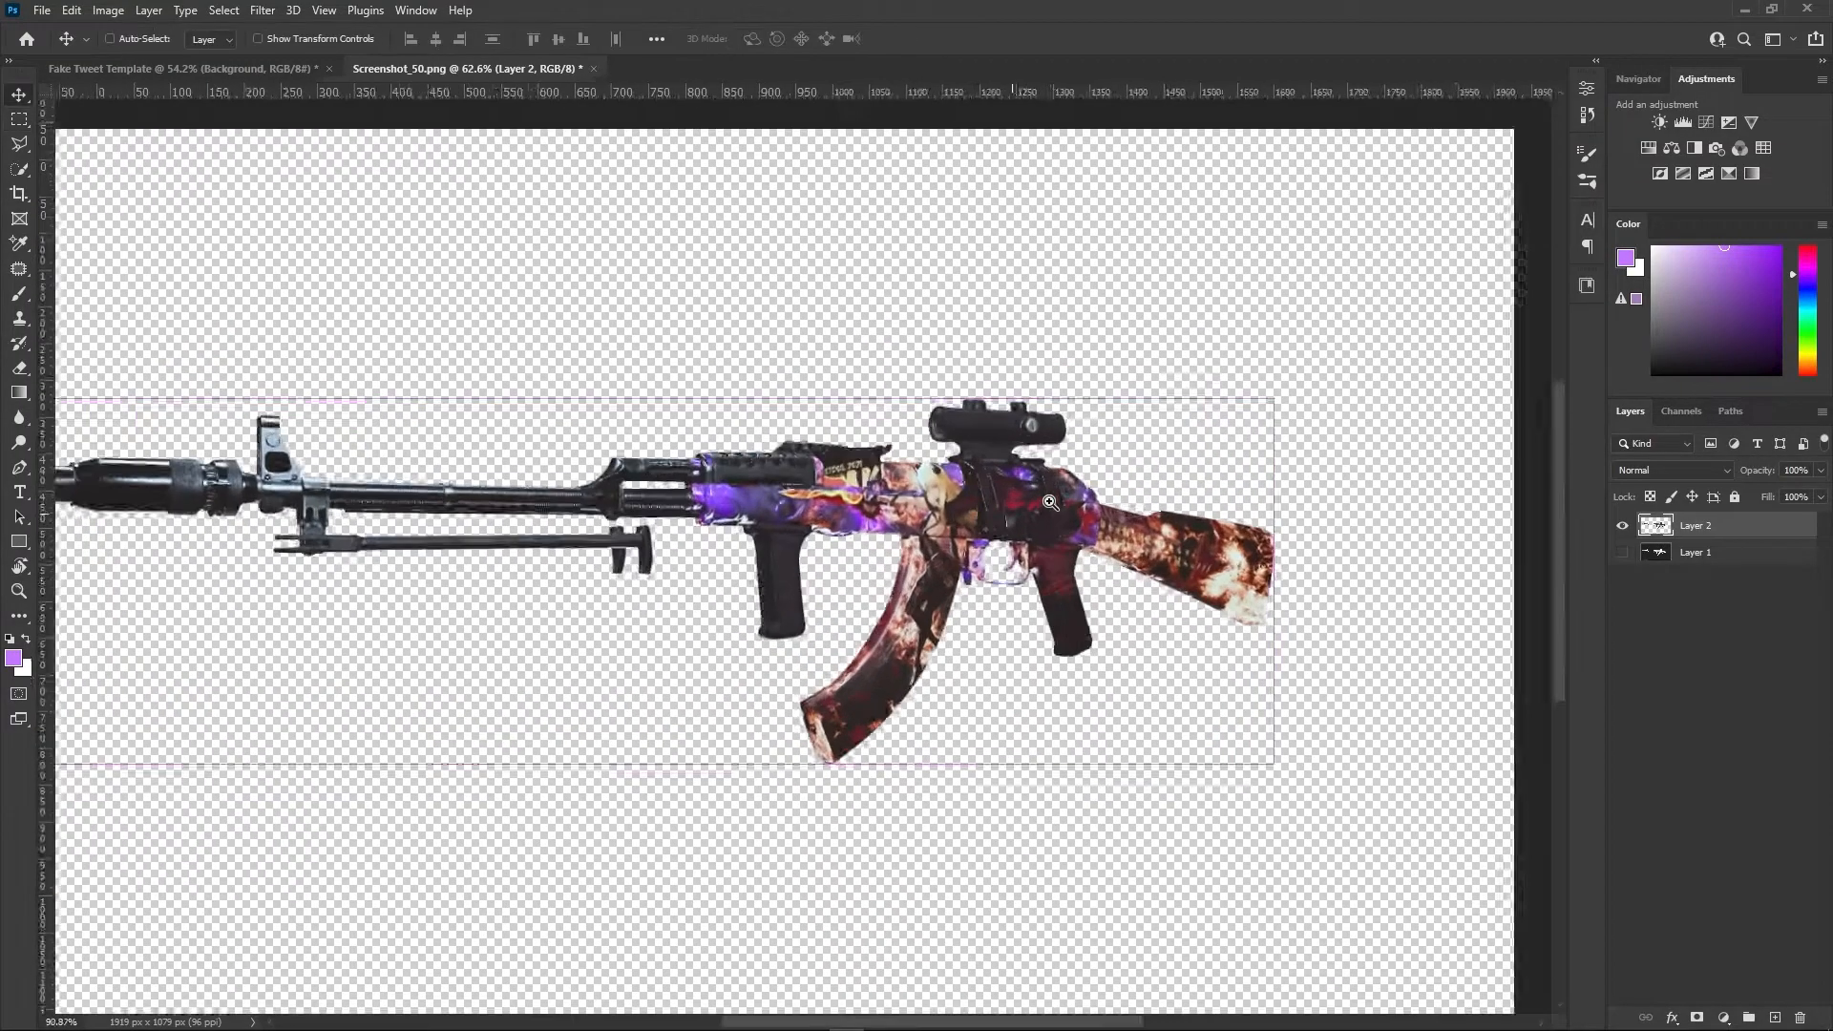
{"action": "left_click", "coordinate": [1623, 526]}
{"action": "left_click", "coordinate": [1622, 553]}
{"action": "scroll", "coordinate": [1239, 508], "scroll_direction": "down", "scroll_amount": 2}
{"action": "left_click", "coordinate": [1623, 552]}
{"action": "left_click", "coordinate": [1622, 526]}
{"action": "left_click", "coordinate": [1622, 526]}
{"action": "scroll", "coordinate": [1279, 520], "scroll_direction": "down", "scroll_amount": 2}
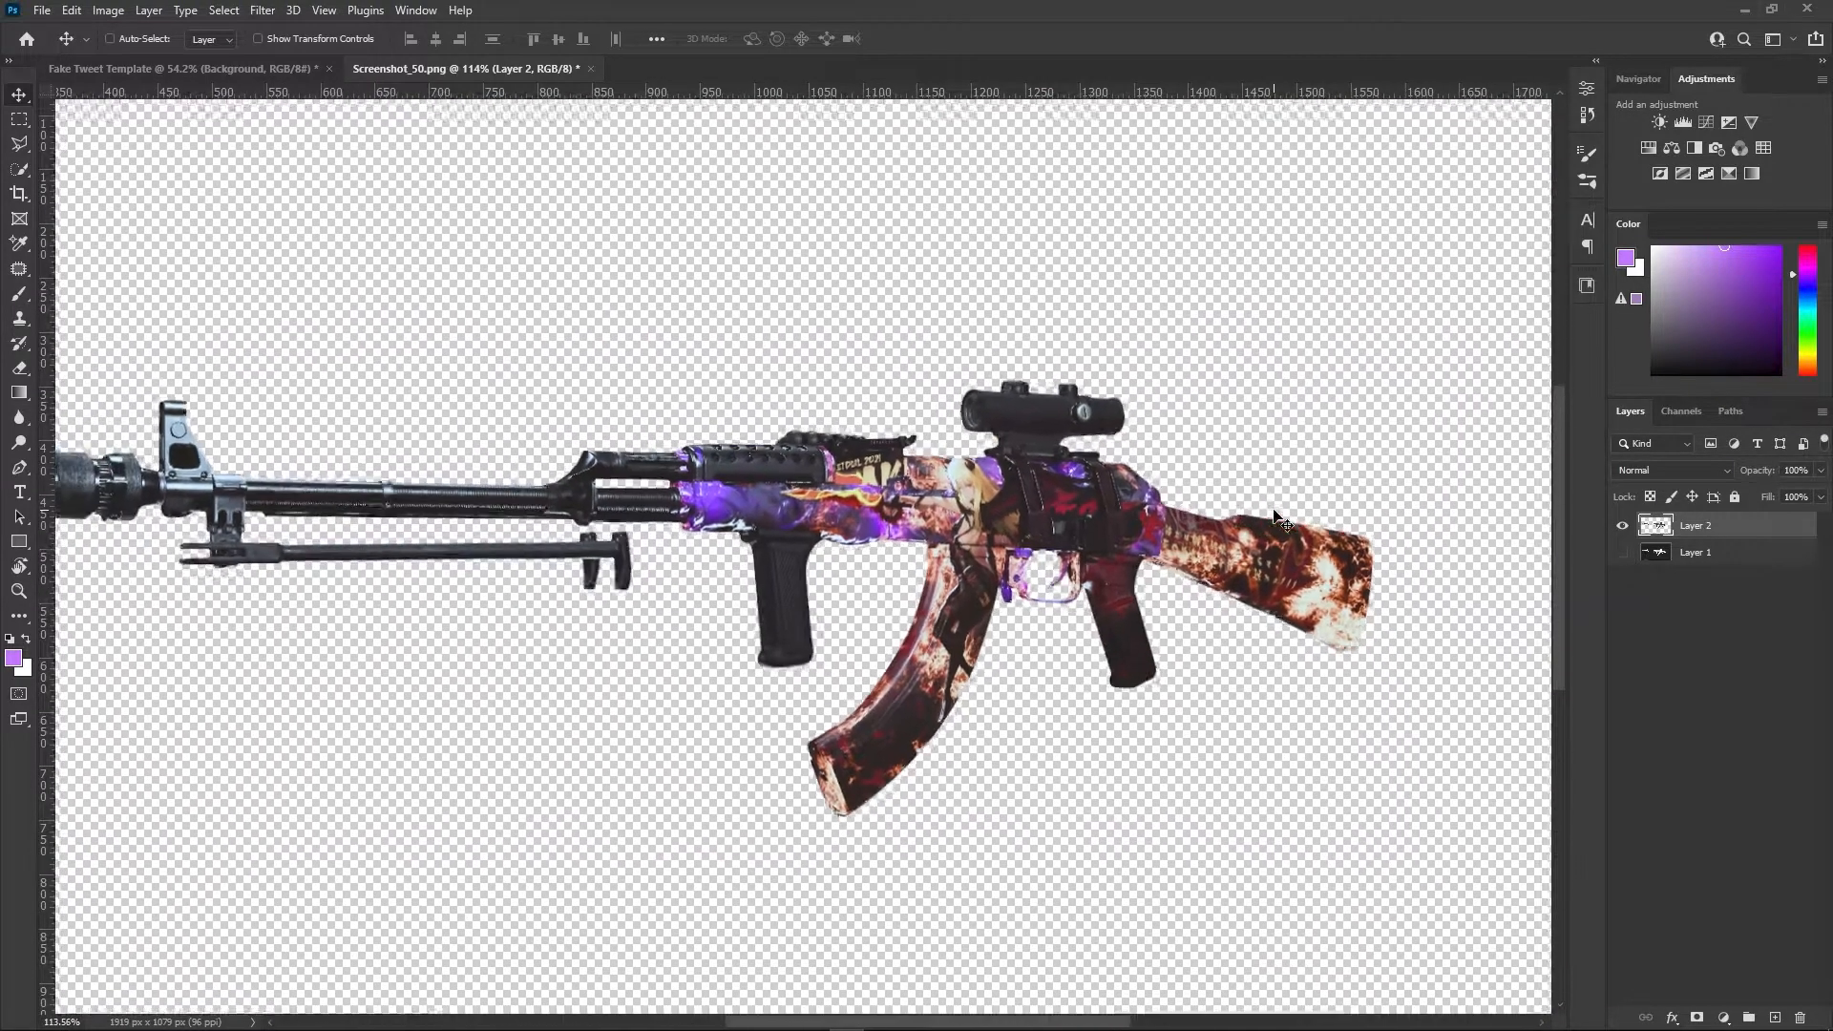
{"action": "scroll", "coordinate": [1298, 521], "scroll_direction": "down", "scroll_amount": 2}
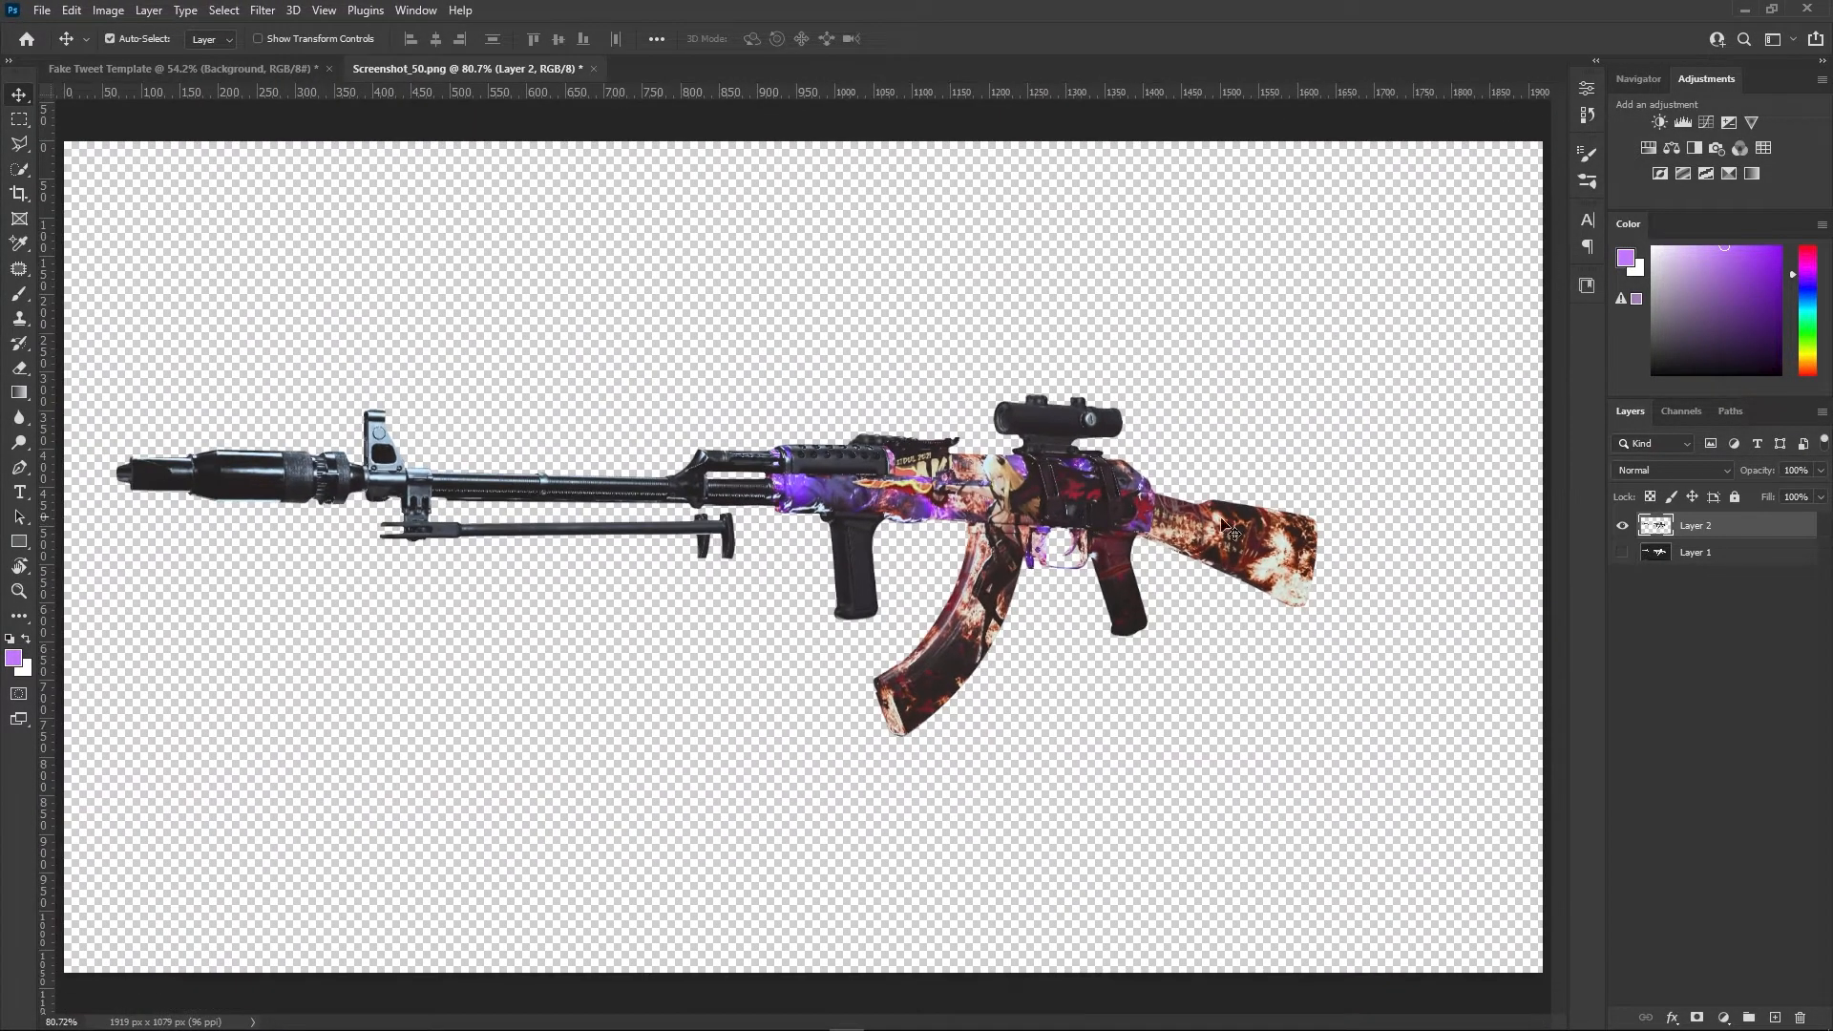
Convert the cutout layer to a smart object named Ak47 and apply Smart Sharpen with amount 150%, radius 1.5 px and noise reduction 10%
{"action": "right_click", "coordinate": [1712, 537]}
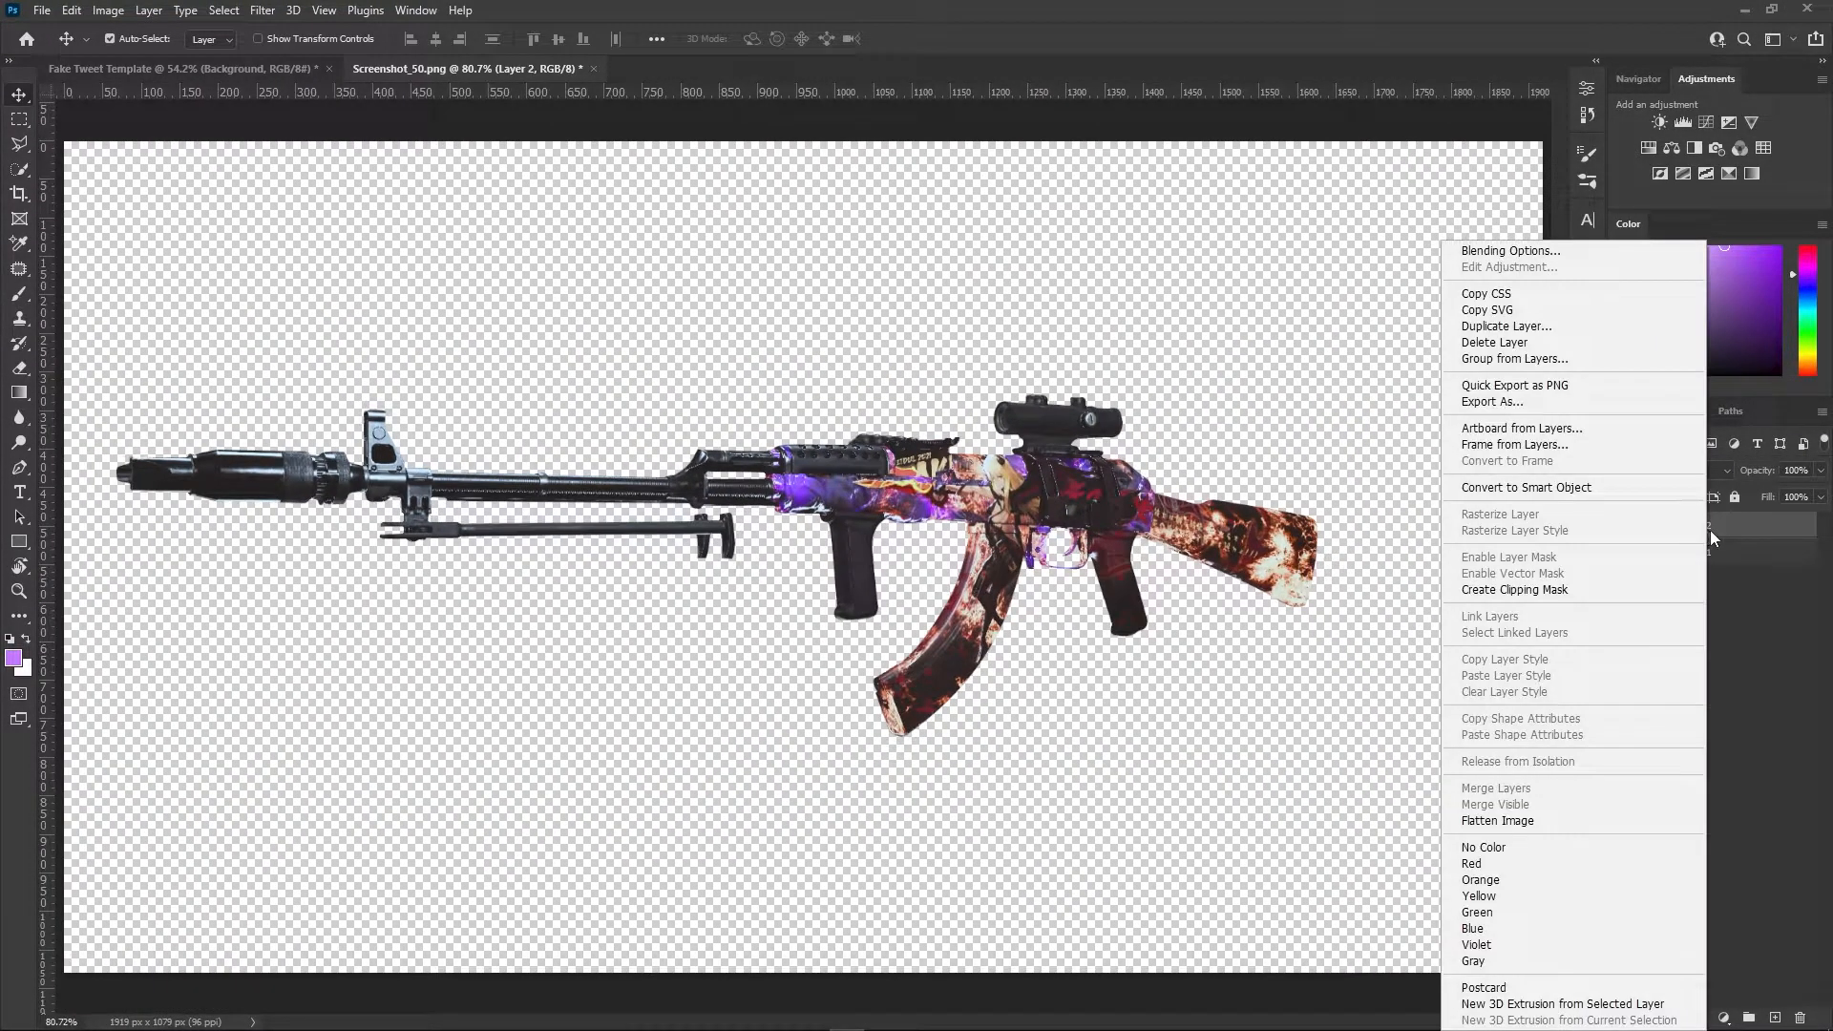
{"action": "left_click", "coordinate": [1663, 489]}
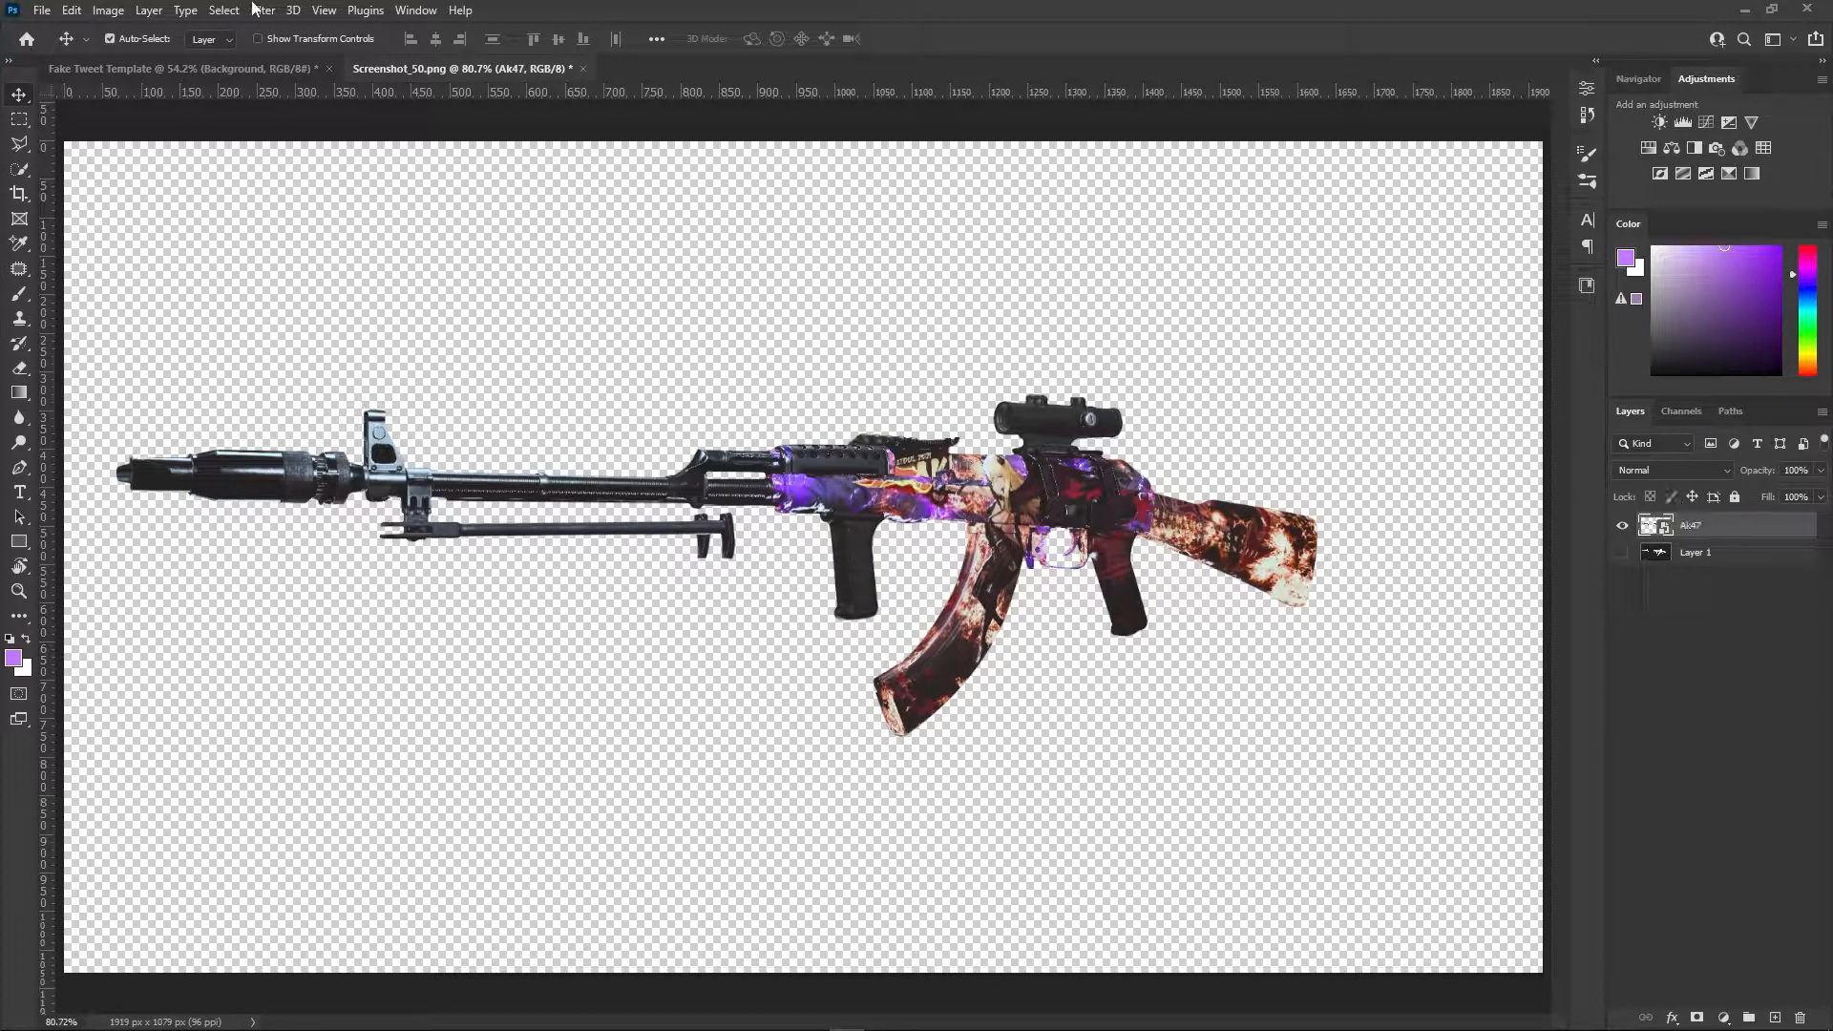
{"action": "left_click", "coordinate": [254, 10]}
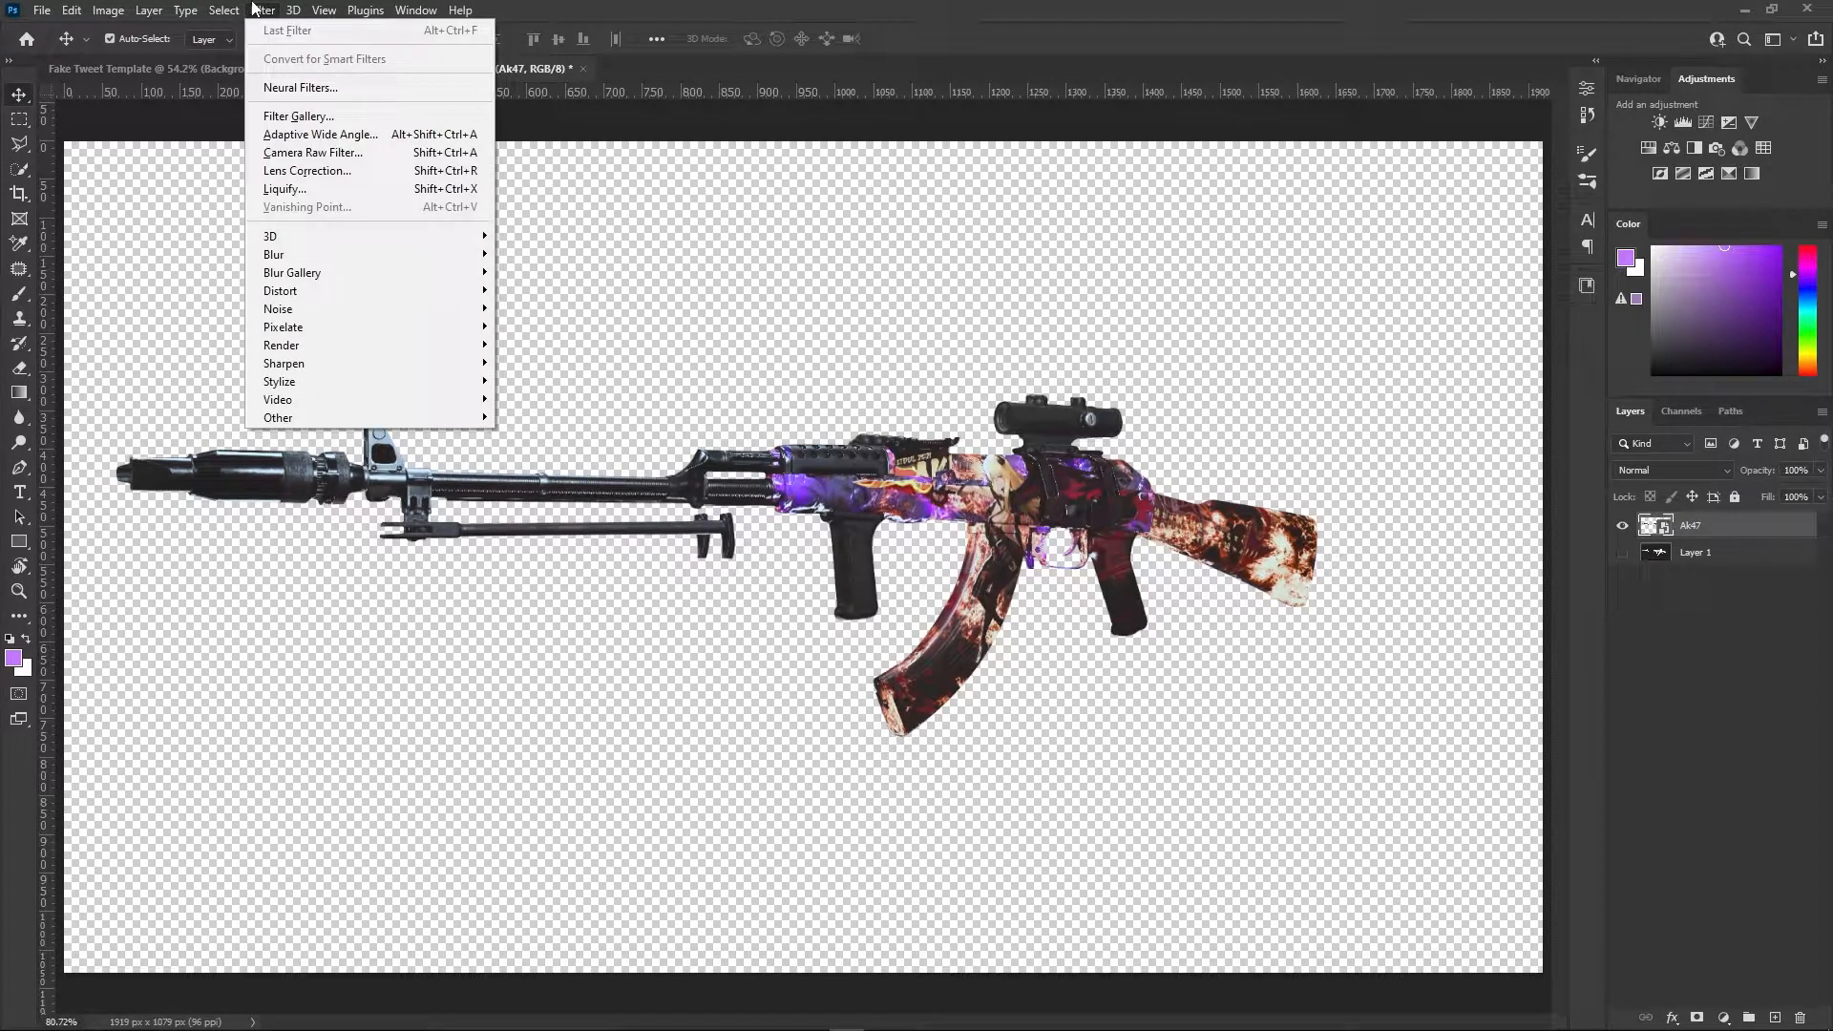
{"action": "mouse_move", "coordinate": [401, 364]}
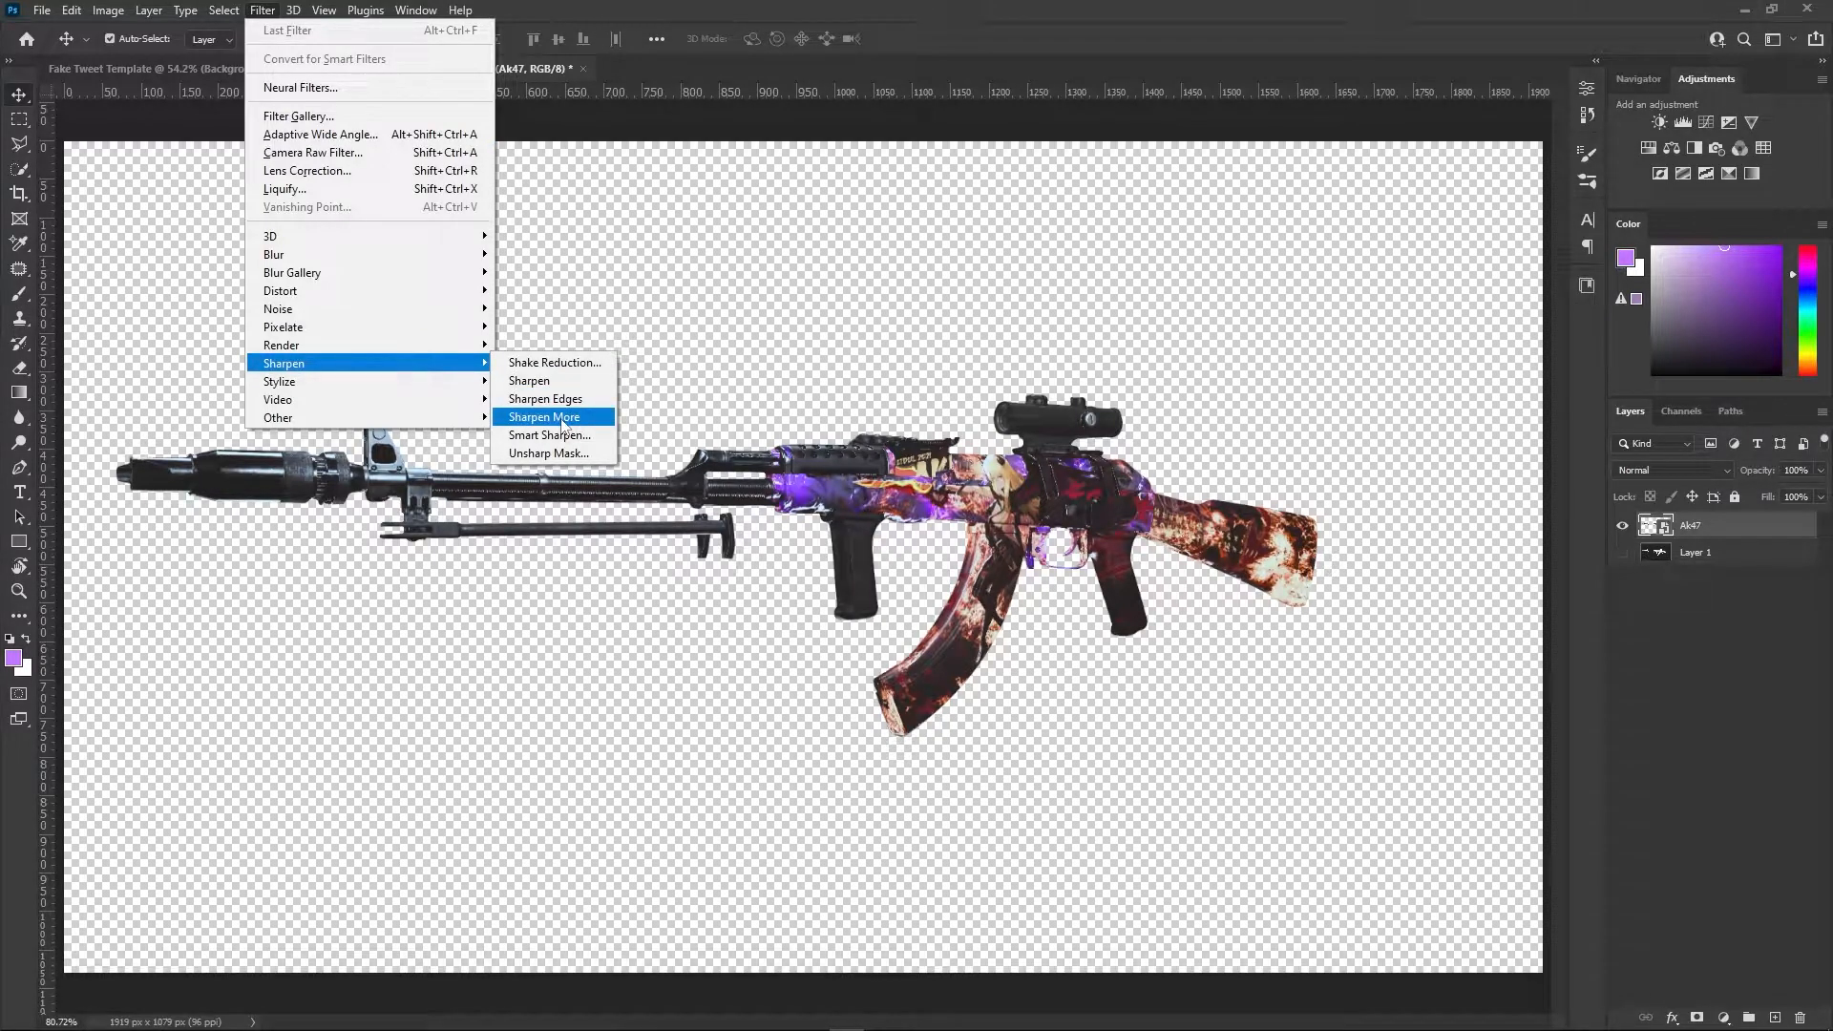
{"action": "left_click", "coordinate": [573, 435]}
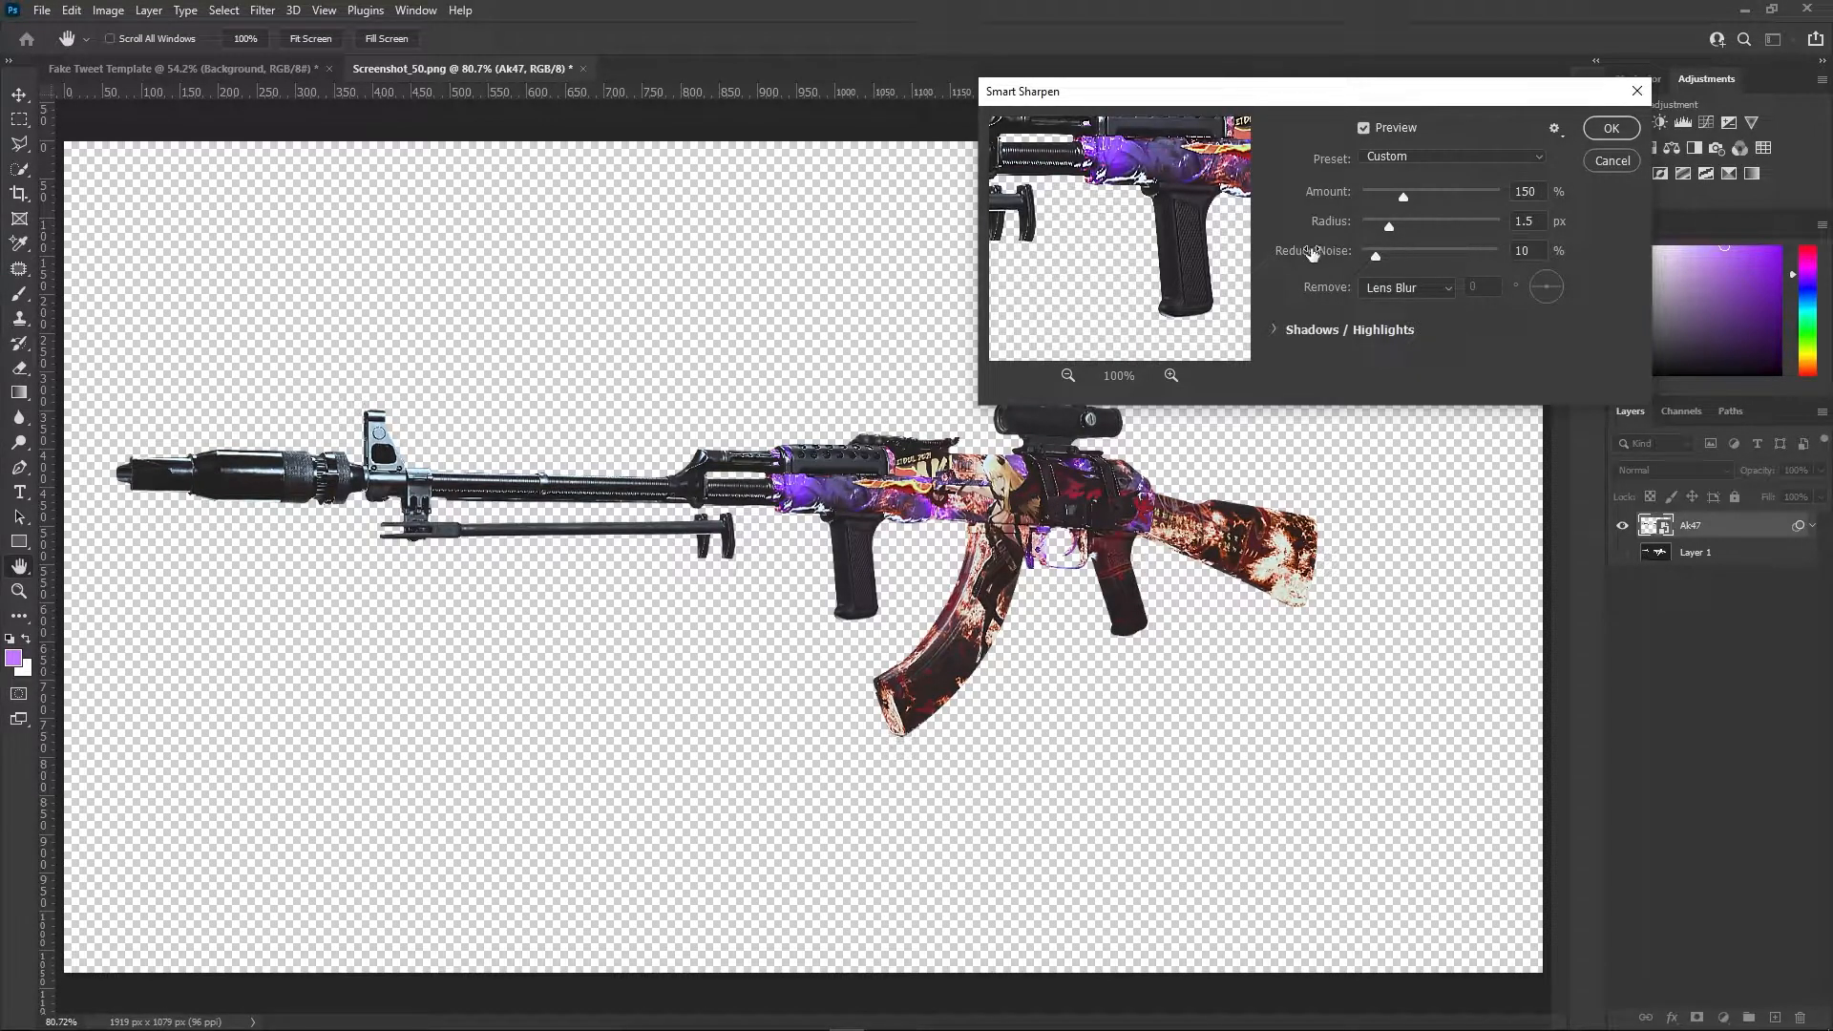
{"action": "left_click", "coordinate": [1614, 135]}
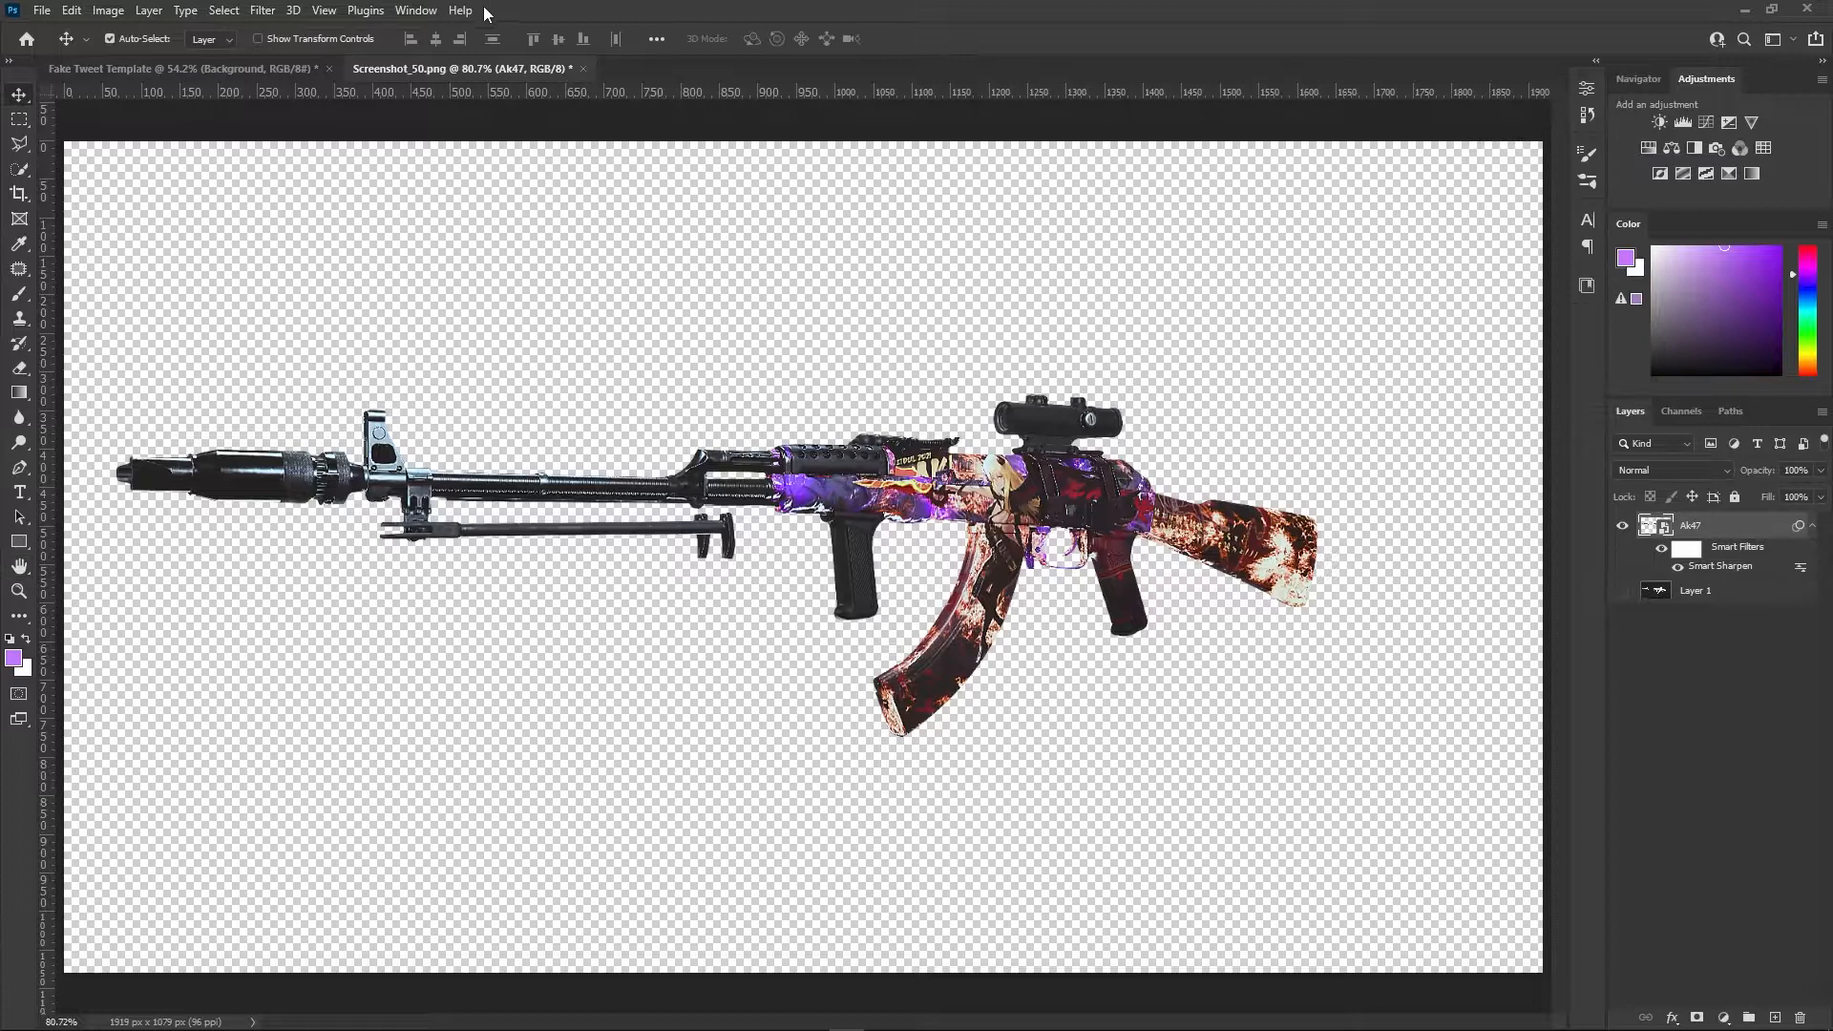
Apply an Unsharp Mask to the Ak47 layer with amount 50%, radius 1.5 pixels and threshold 0, and collapse its smart filter list
{"action": "left_click", "coordinate": [262, 10]}
{"action": "mouse_move", "coordinate": [417, 371]}
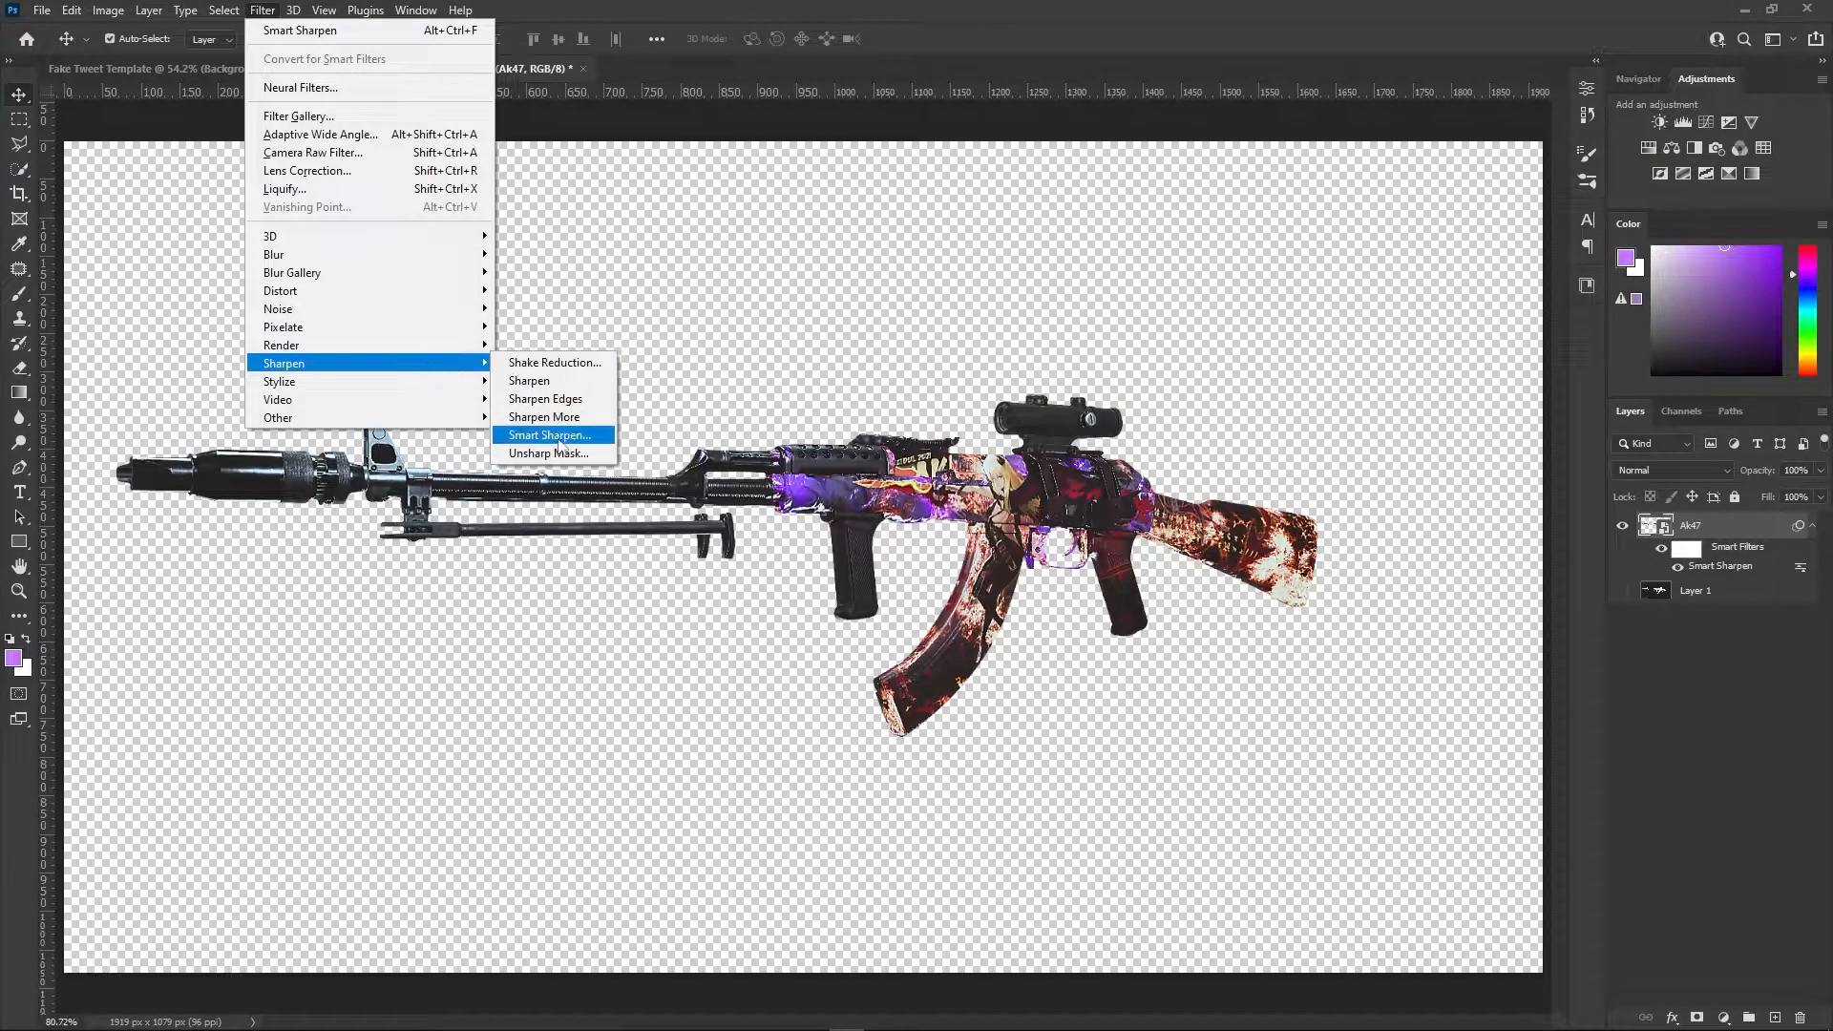
{"action": "left_click", "coordinate": [554, 453]}
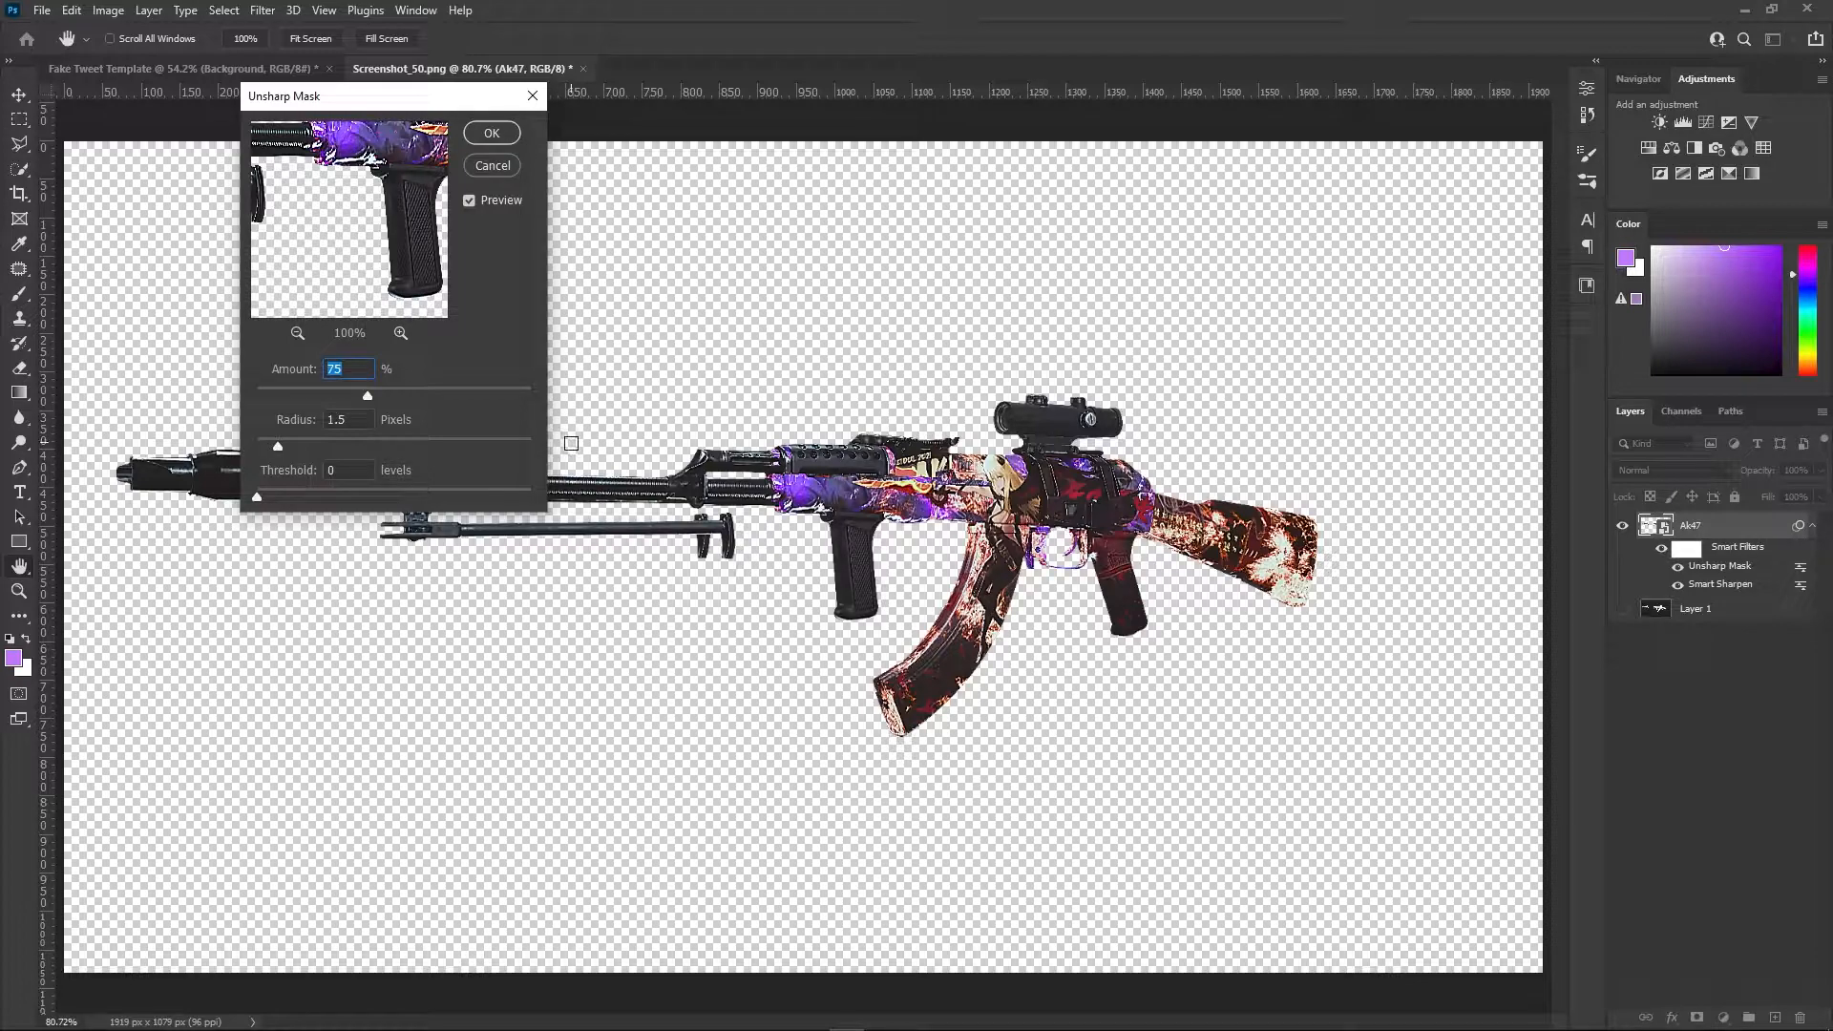
{"action": "type", "text": "50"}
{"action": "left_click", "coordinate": [506, 134]}
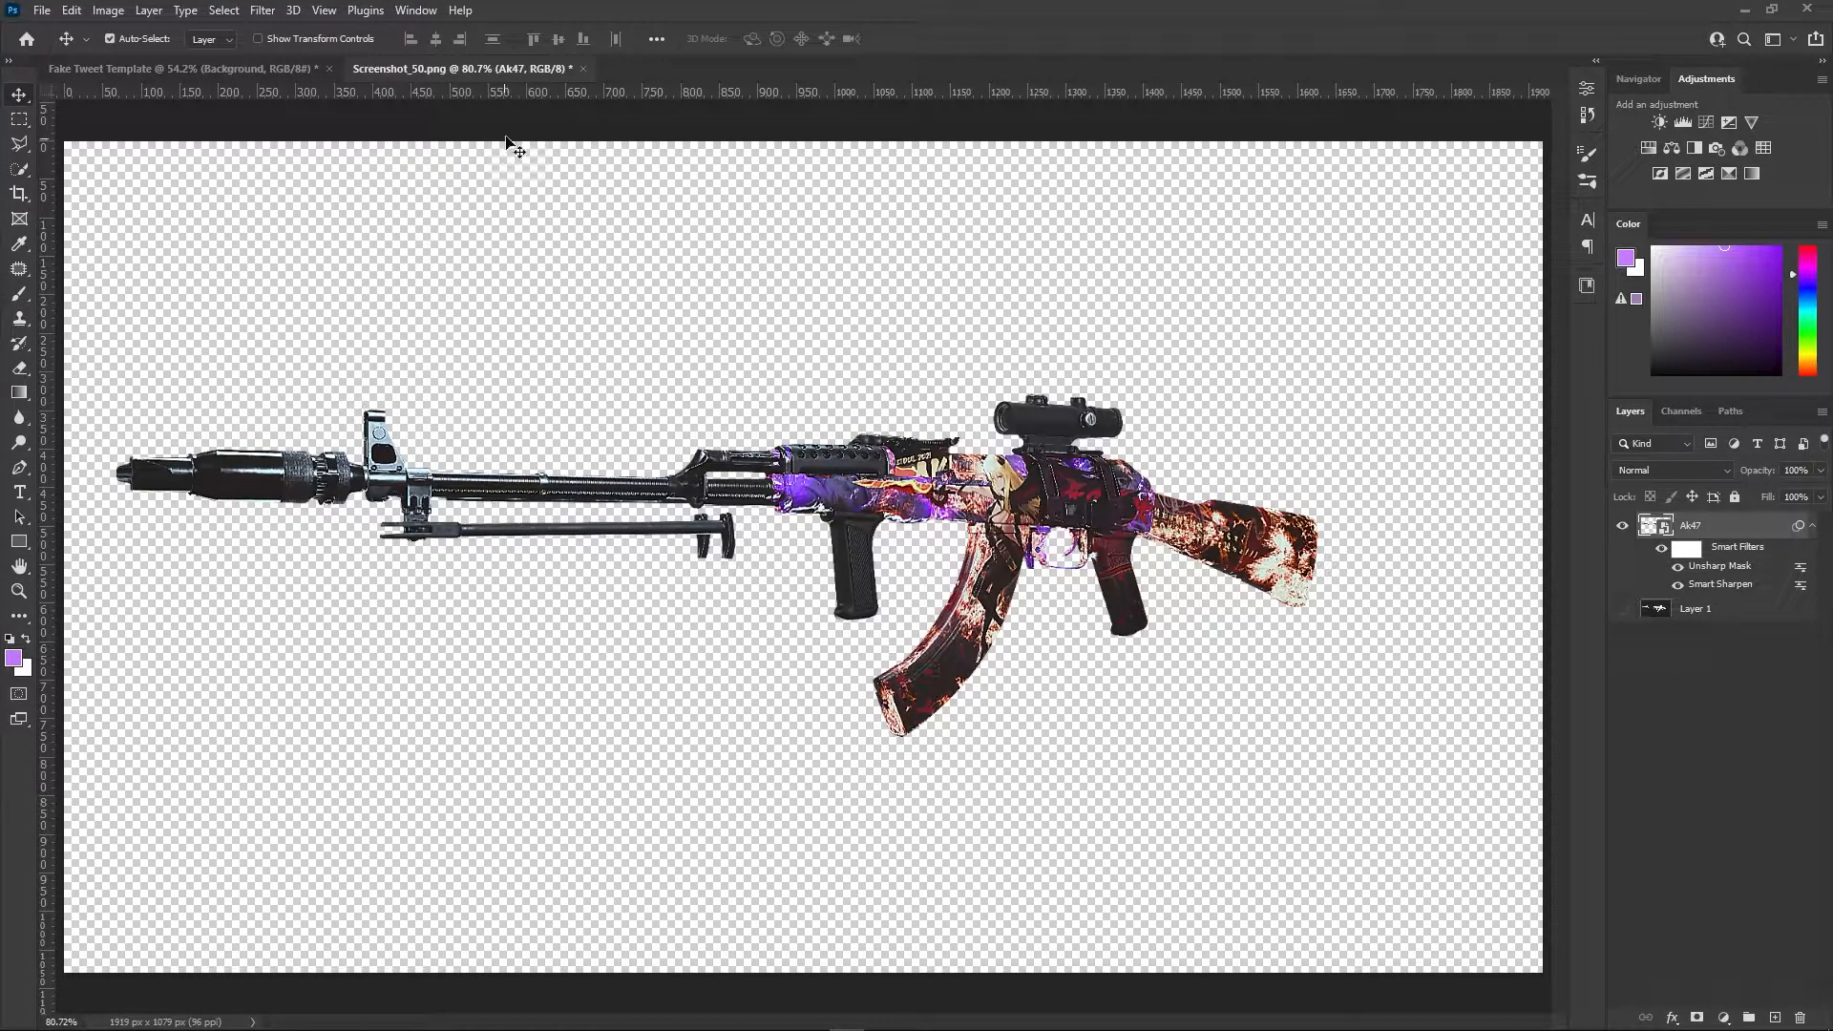
{"action": "left_click", "coordinate": [1812, 527]}
Start the Camera Raw Filter on the Ak47 layer and raise Clarity to +16 and Texture to about +12
{"action": "left_click", "coordinate": [262, 11]}
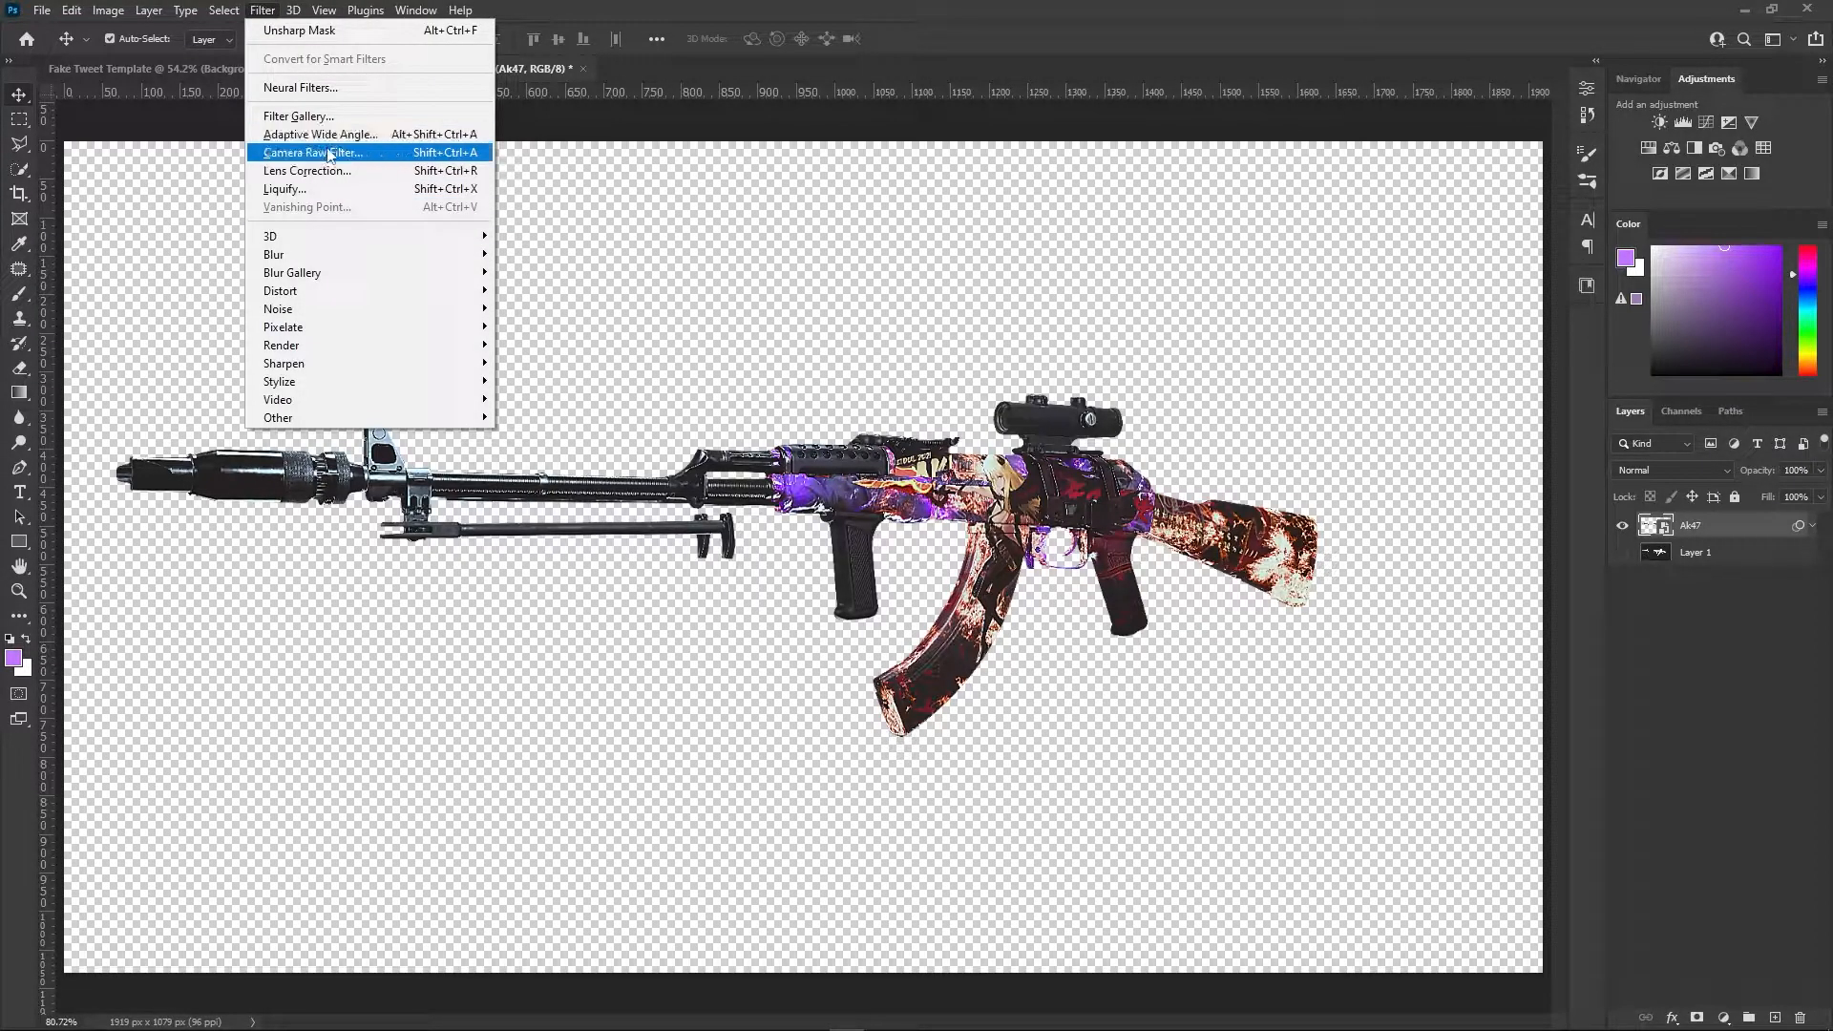
{"action": "left_click", "coordinate": [1746, 530]}
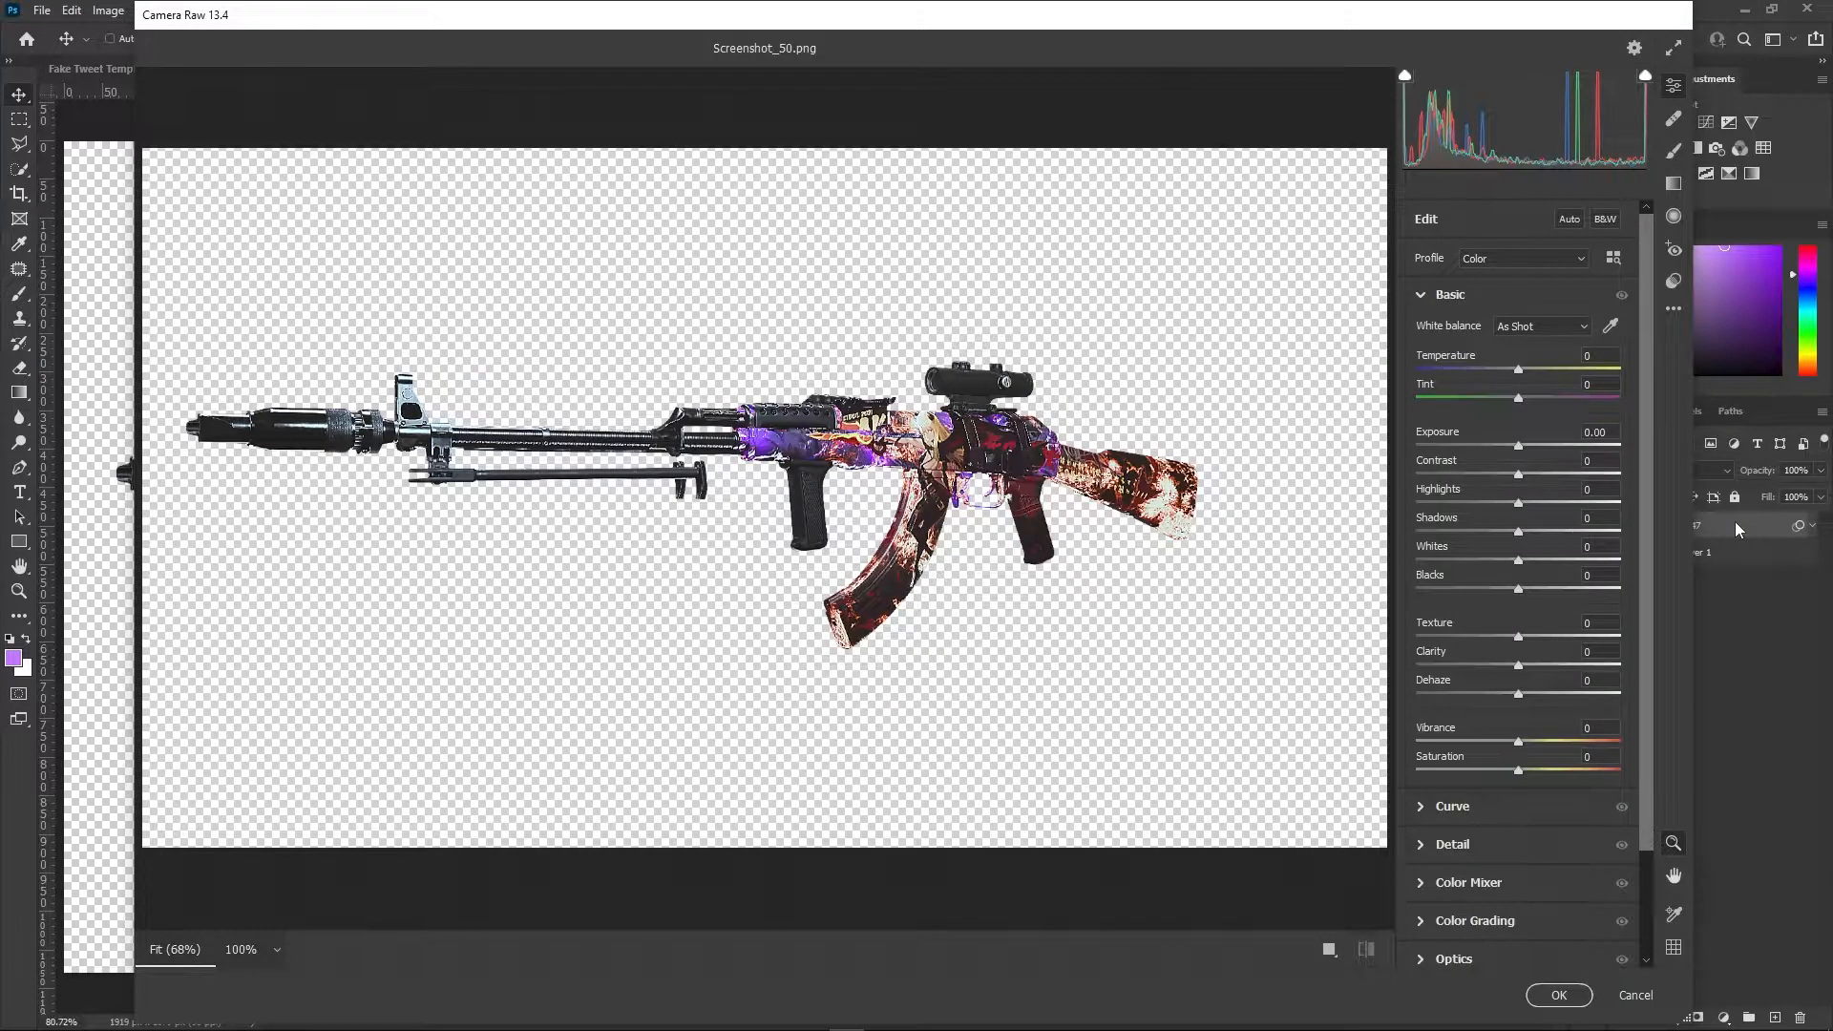
{"action": "left_click_drag", "start_coordinate": [1564, 665], "coordinate": [1533, 642]}
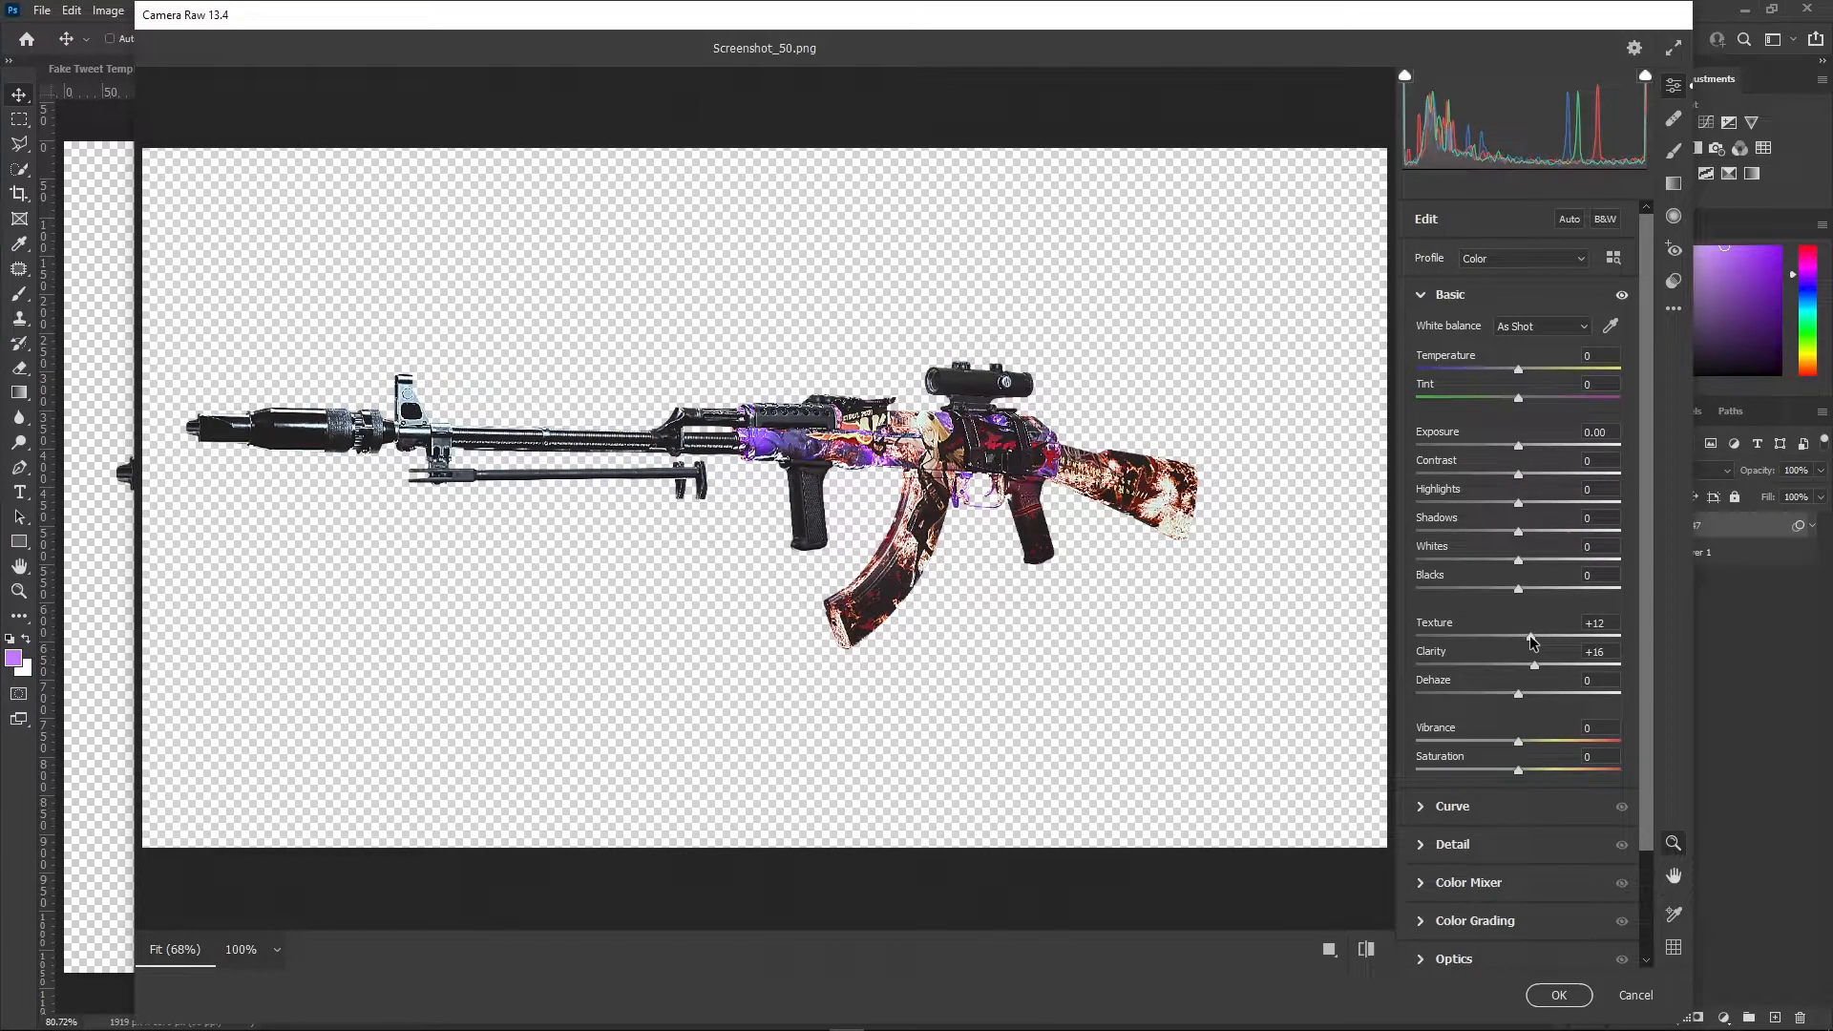
Raise the Noise Reduction and its Detail value in Camera Raw, and apply the filter to the weapon
{"action": "left_click", "coordinate": [1423, 844]}
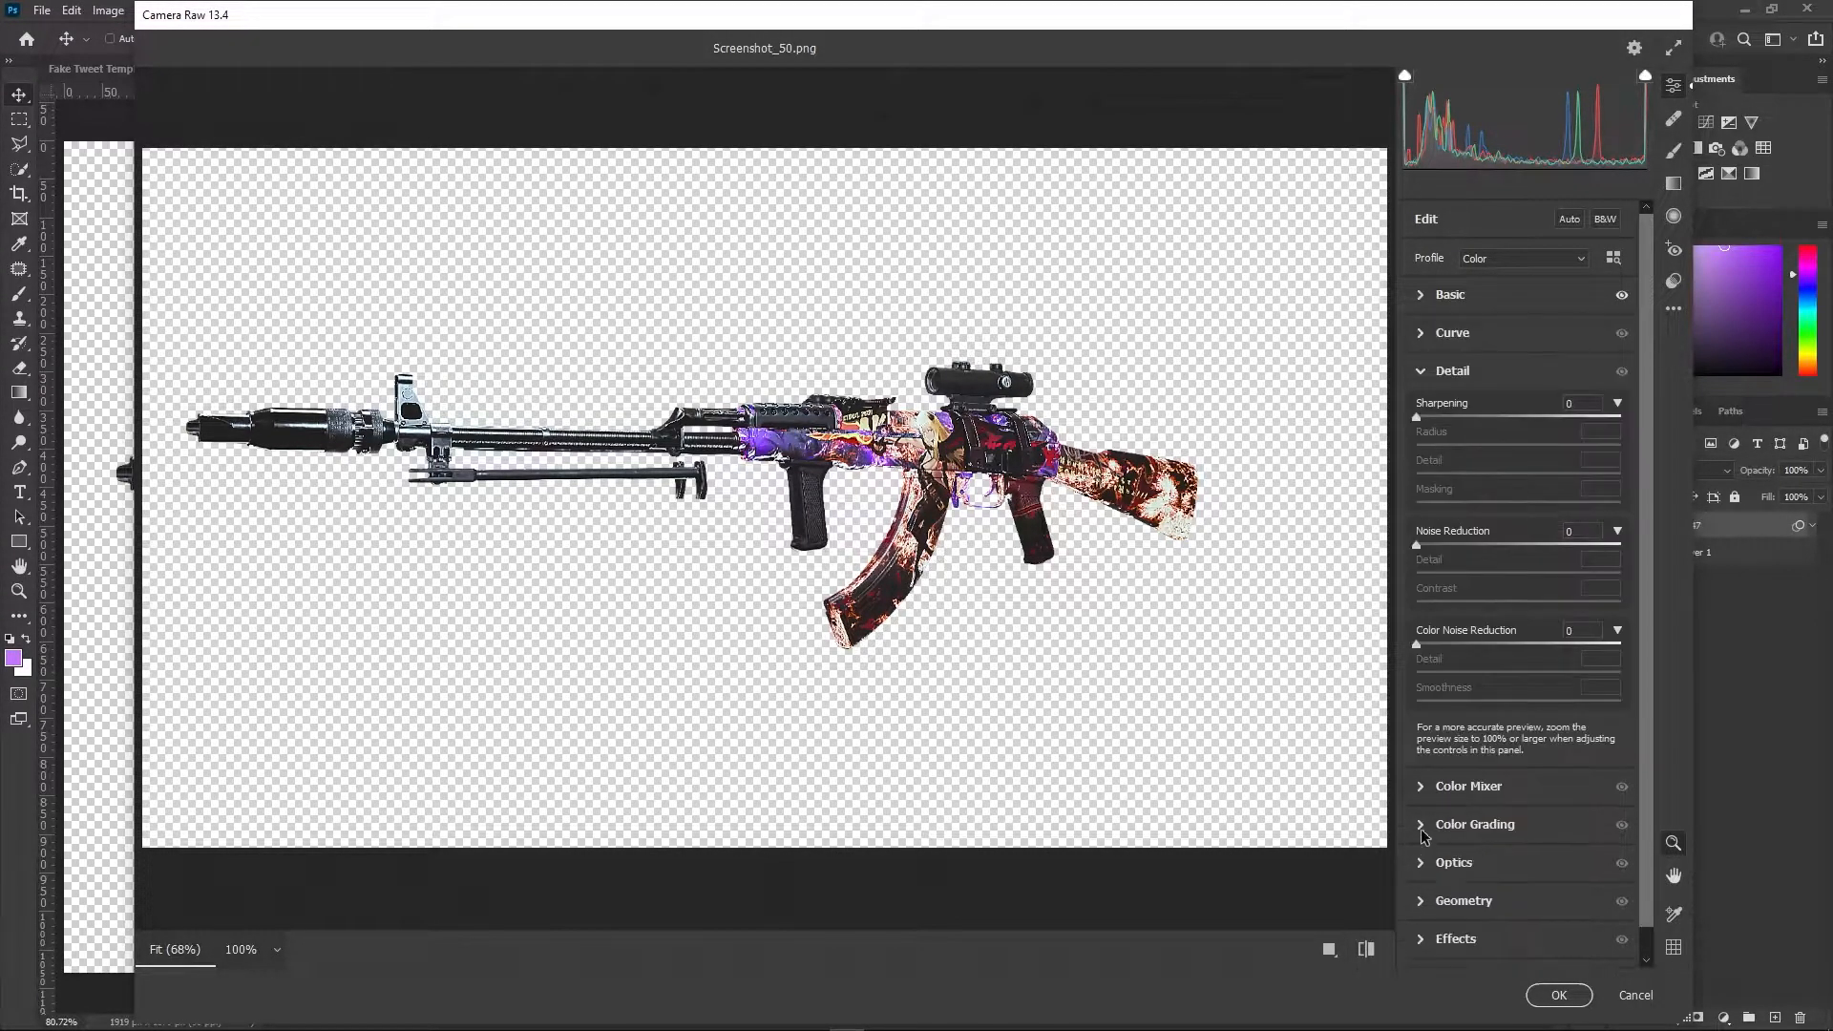
{"action": "left_click", "coordinate": [1471, 544]}
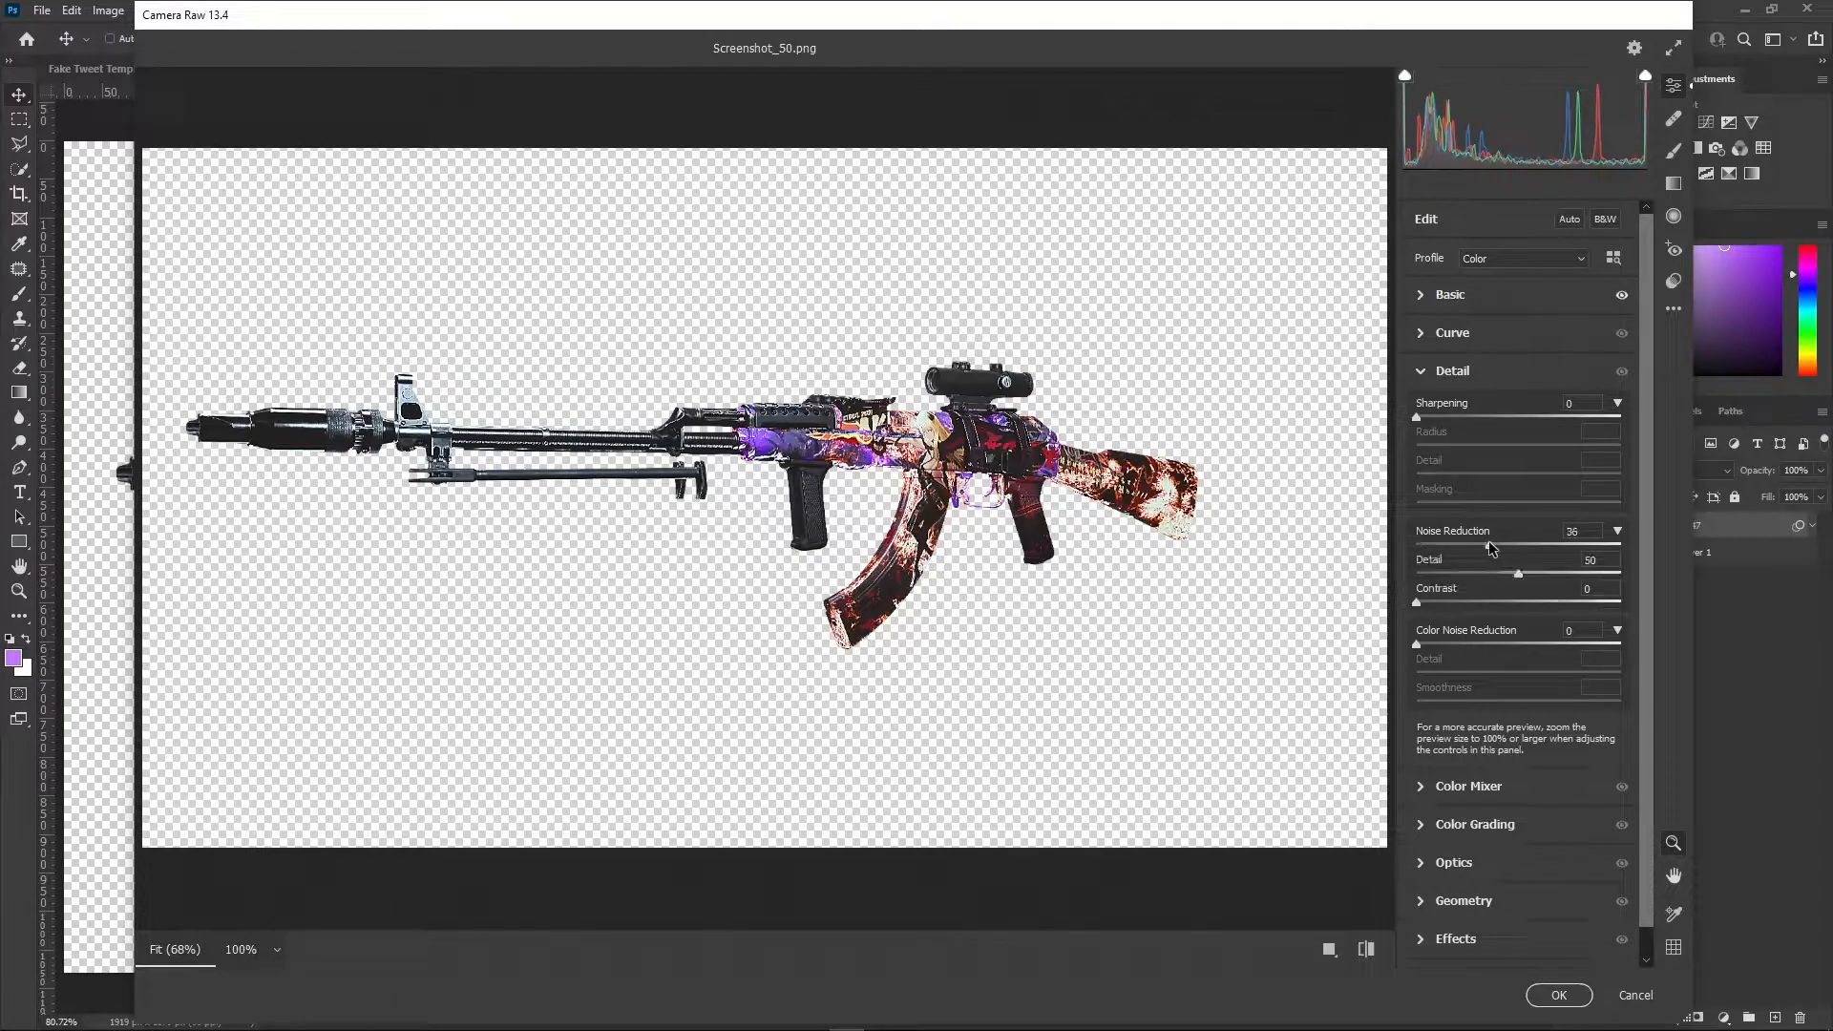
{"action": "left_click_drag", "start_coordinate": [1502, 544], "coordinate": [1582, 582]}
{"action": "left_click", "coordinate": [1553, 995]}
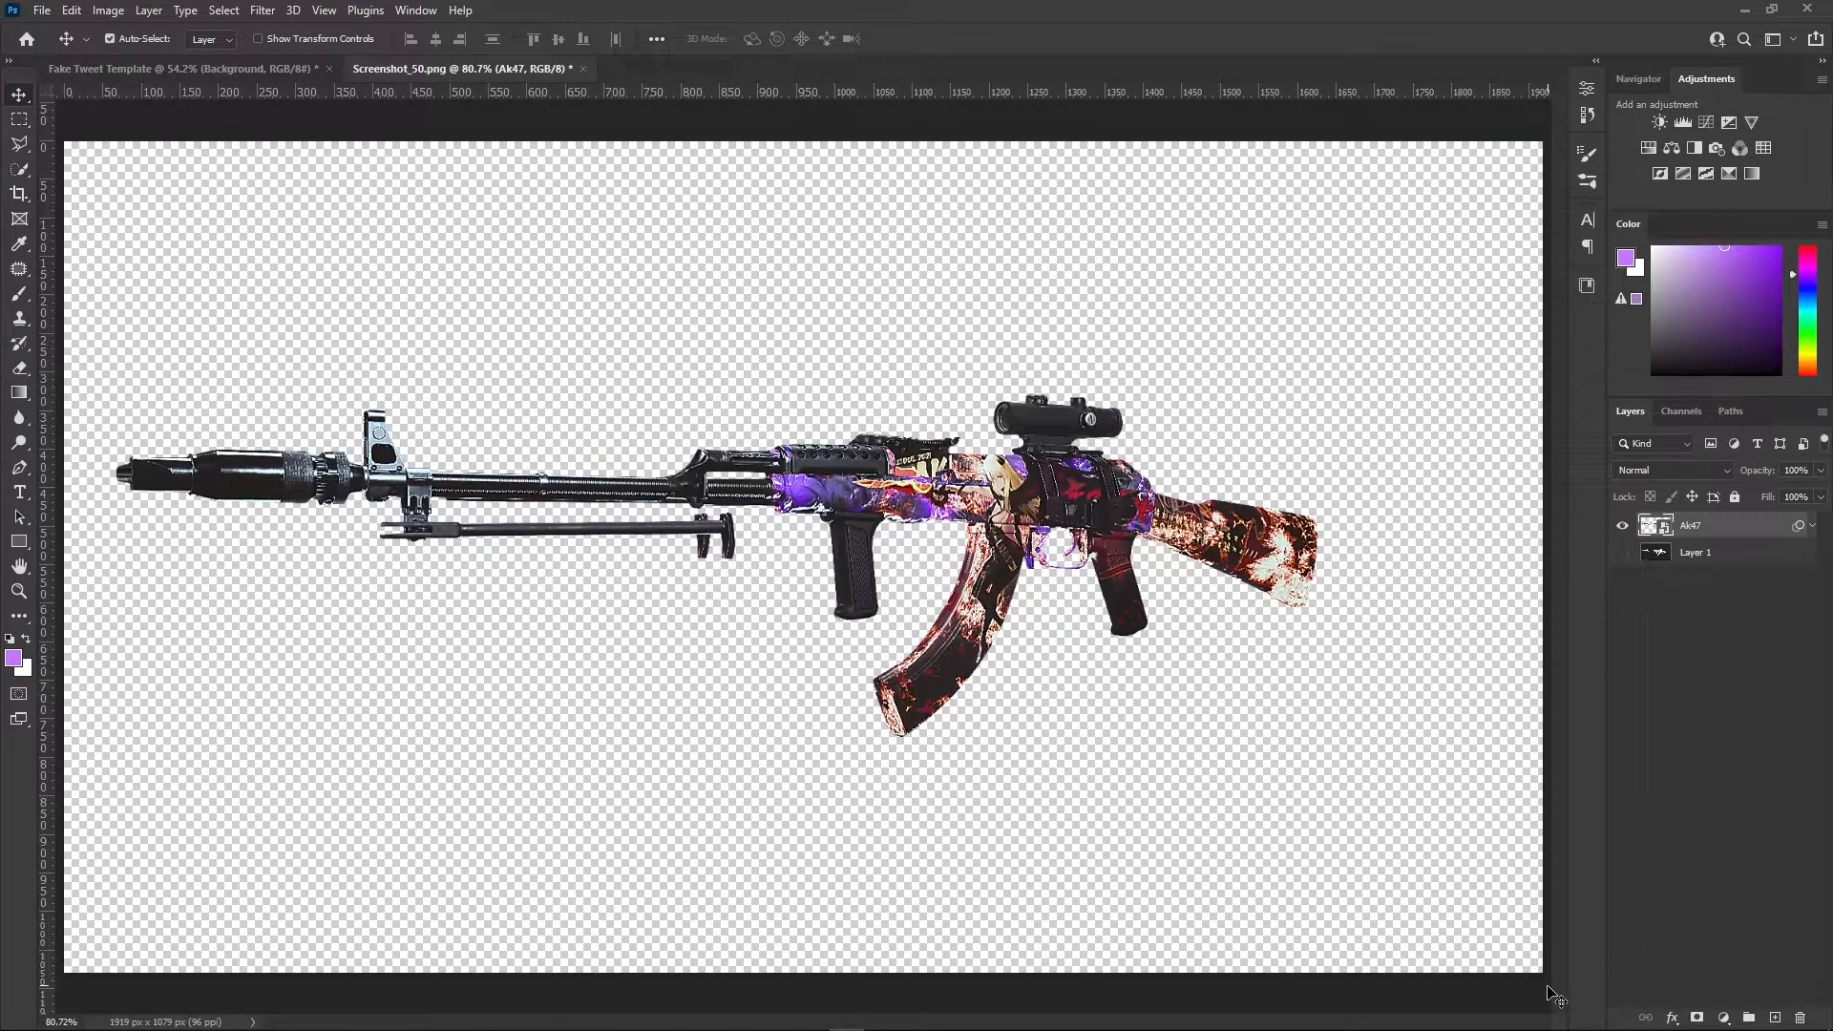
Copy the Ak47 layer into the Fake Tweet Template document, and close the Screenshot_50.png document
{"action": "scroll", "coordinate": [1298, 487], "scroll_direction": "down", "scroll_amount": 3}
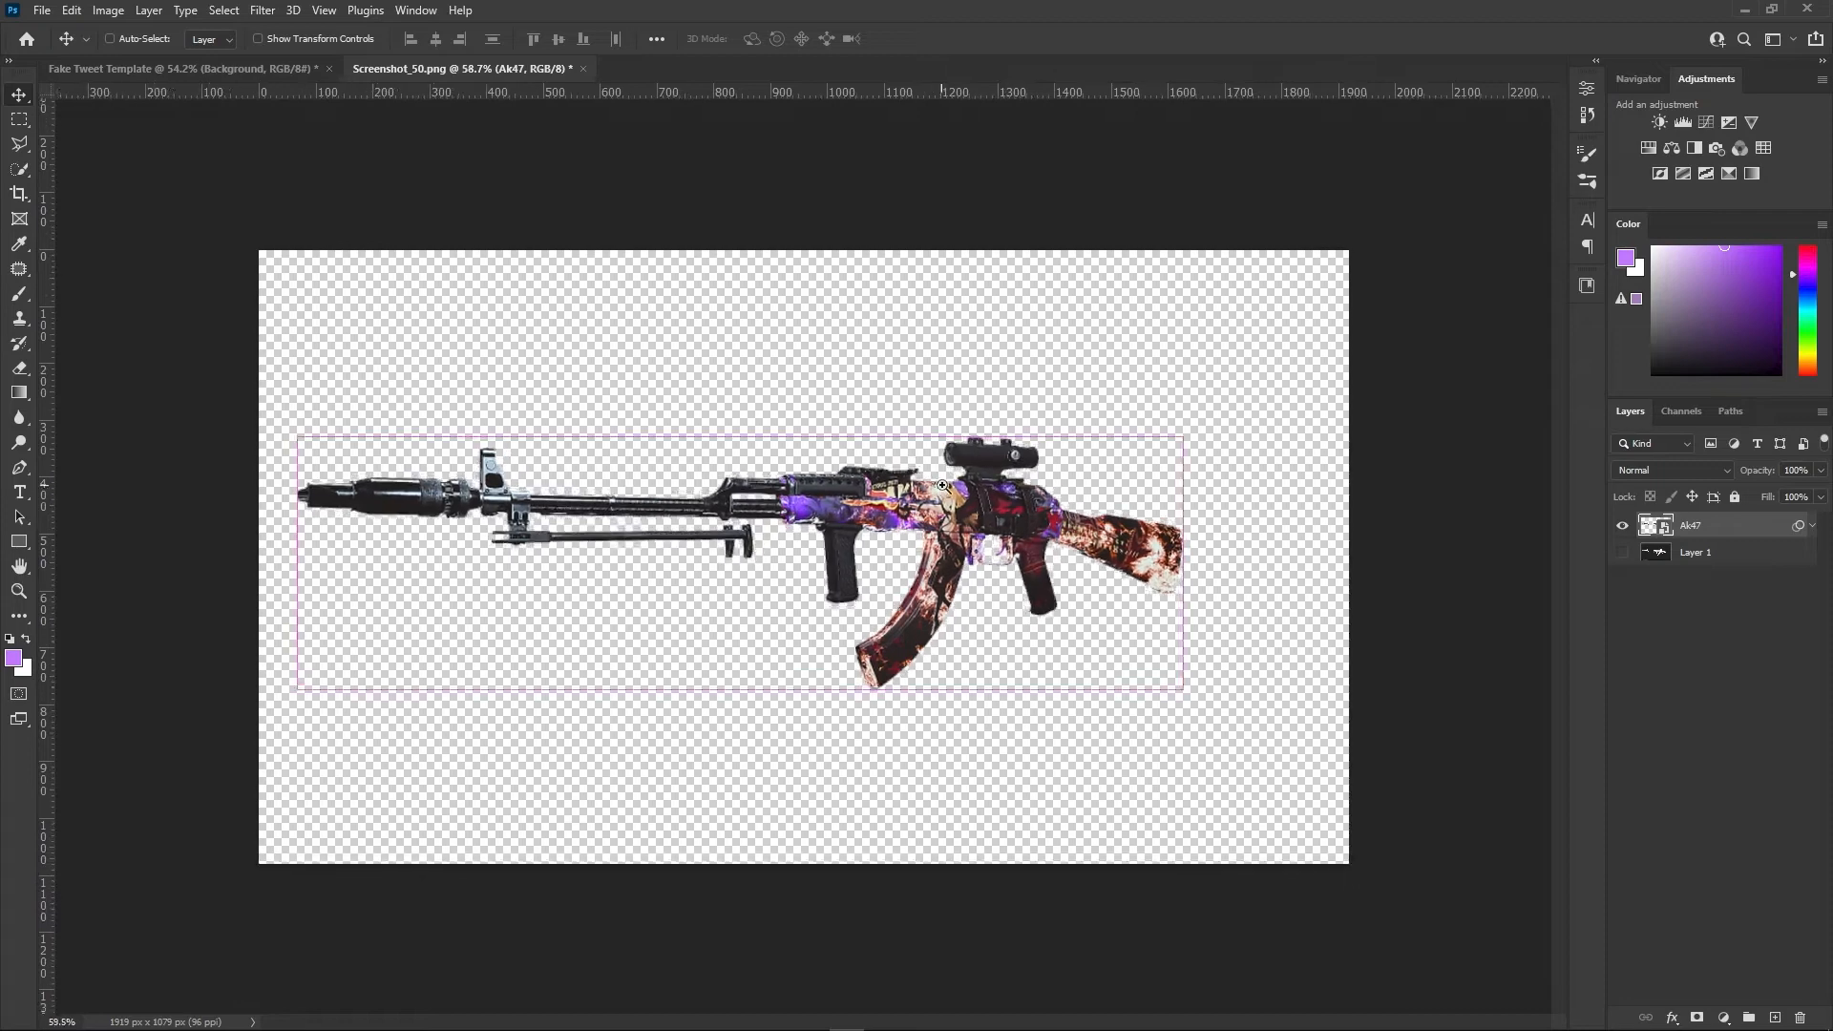
{"action": "left_click_drag", "start_coordinate": [1705, 532], "coordinate": [772, 506]}
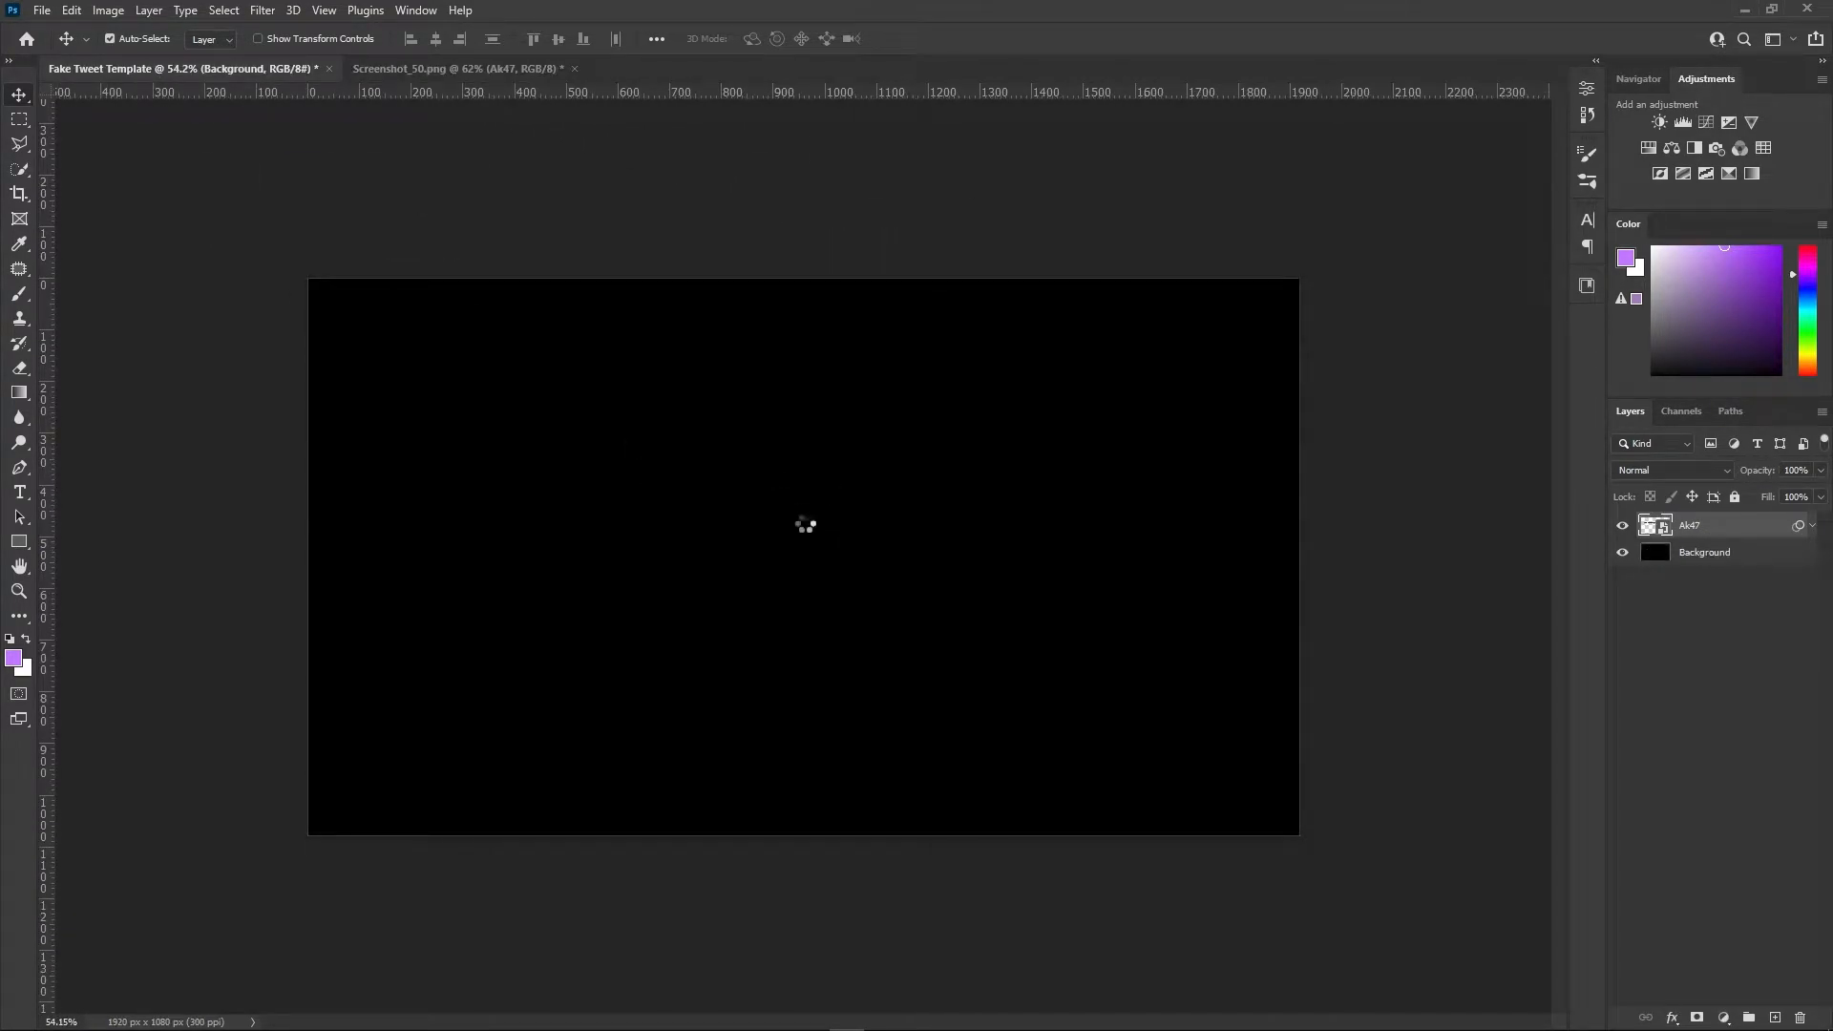
{"action": "left_click", "coordinate": [540, 68]}
{"action": "left_click", "coordinate": [908, 391]}
{"action": "scroll", "coordinate": [928, 532], "scroll_direction": "up", "scroll_amount": 3}
{"action": "left_click_drag", "start_coordinate": [928, 532], "coordinate": [933, 535]}
{"action": "key", "text": "ctrl+0"}
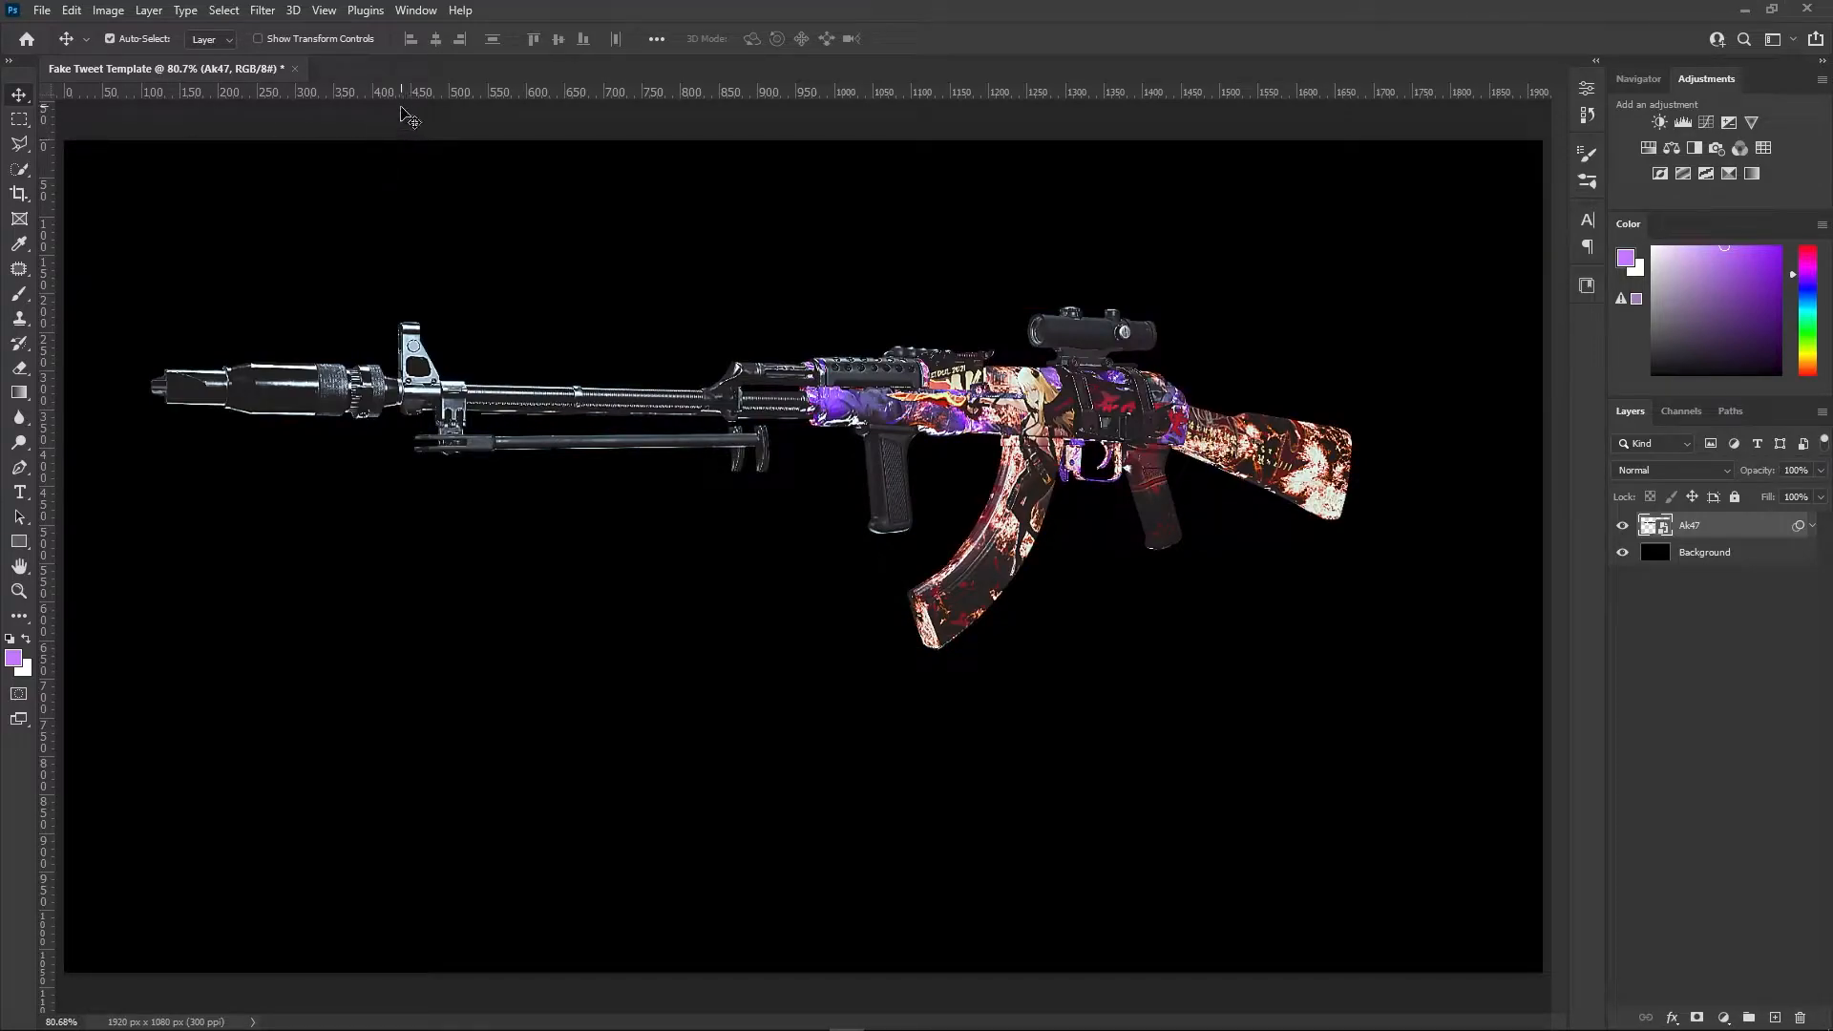
Search the Other Thumbnails folder for "thumbnail" and open Thumbnail Template.psd
{"action": "key", "text": "ctrl"}
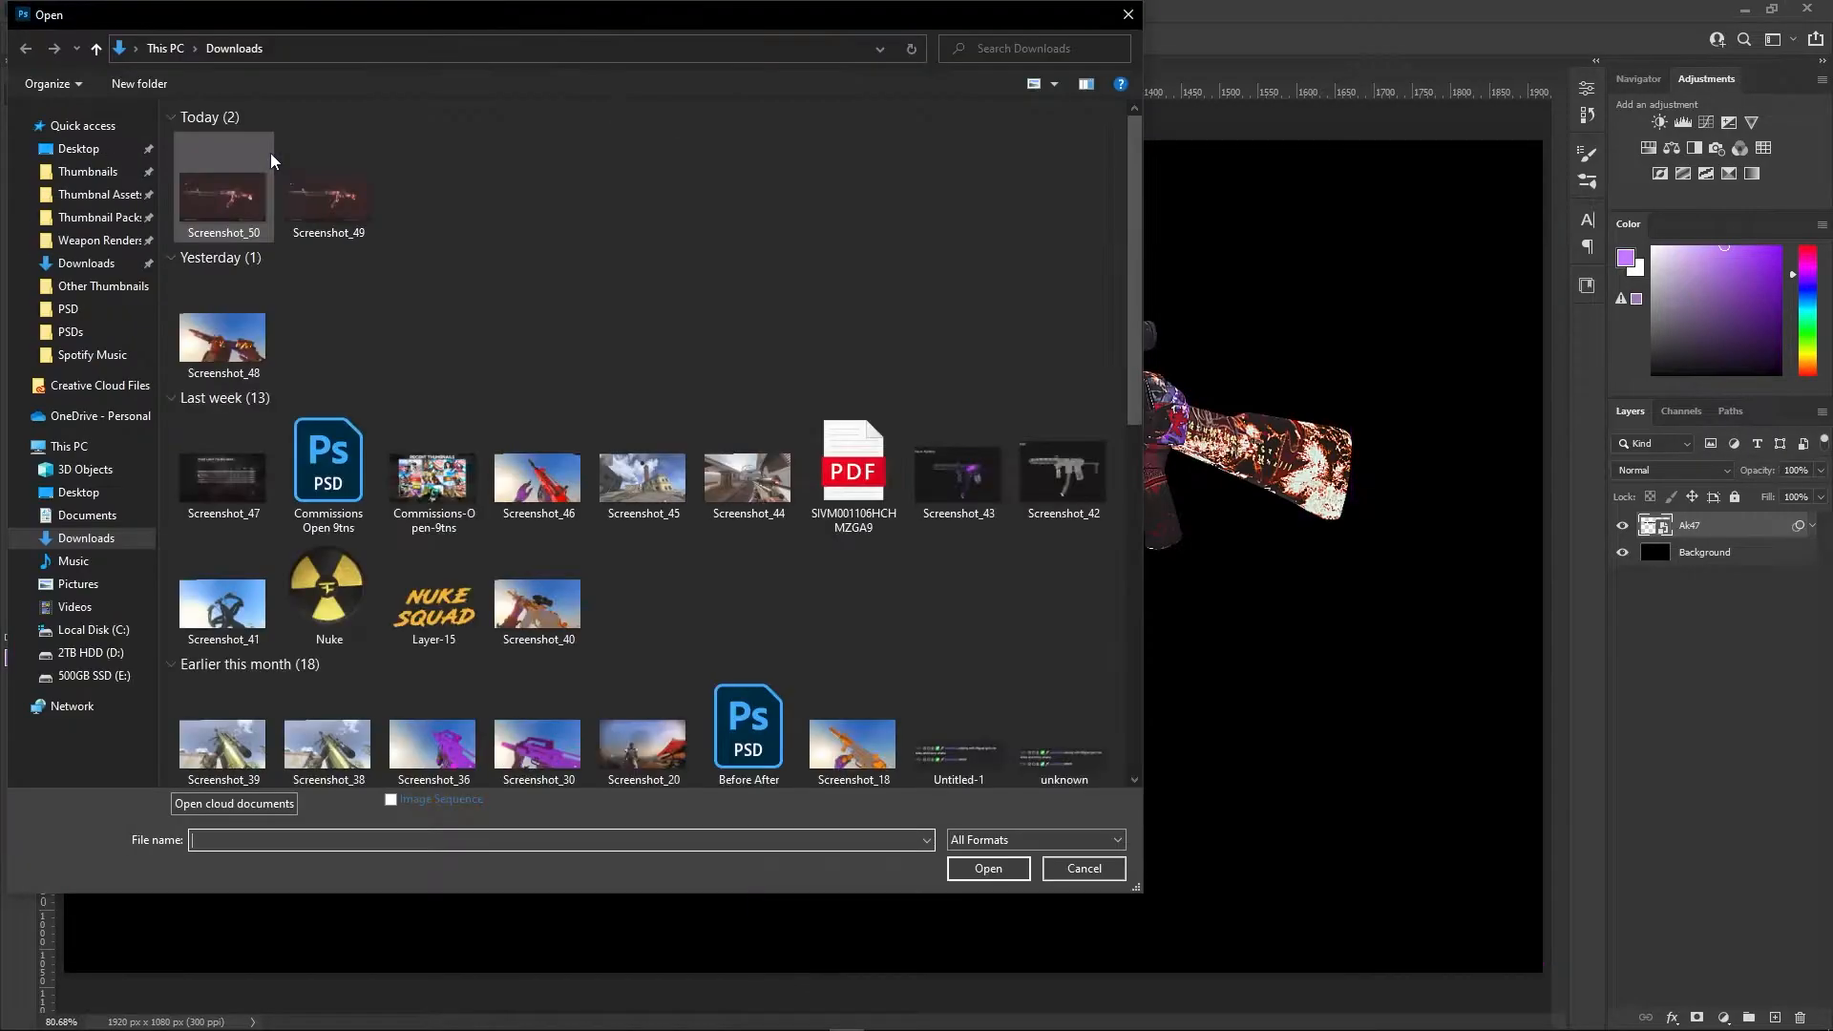
{"action": "left_click", "coordinate": [86, 172]}
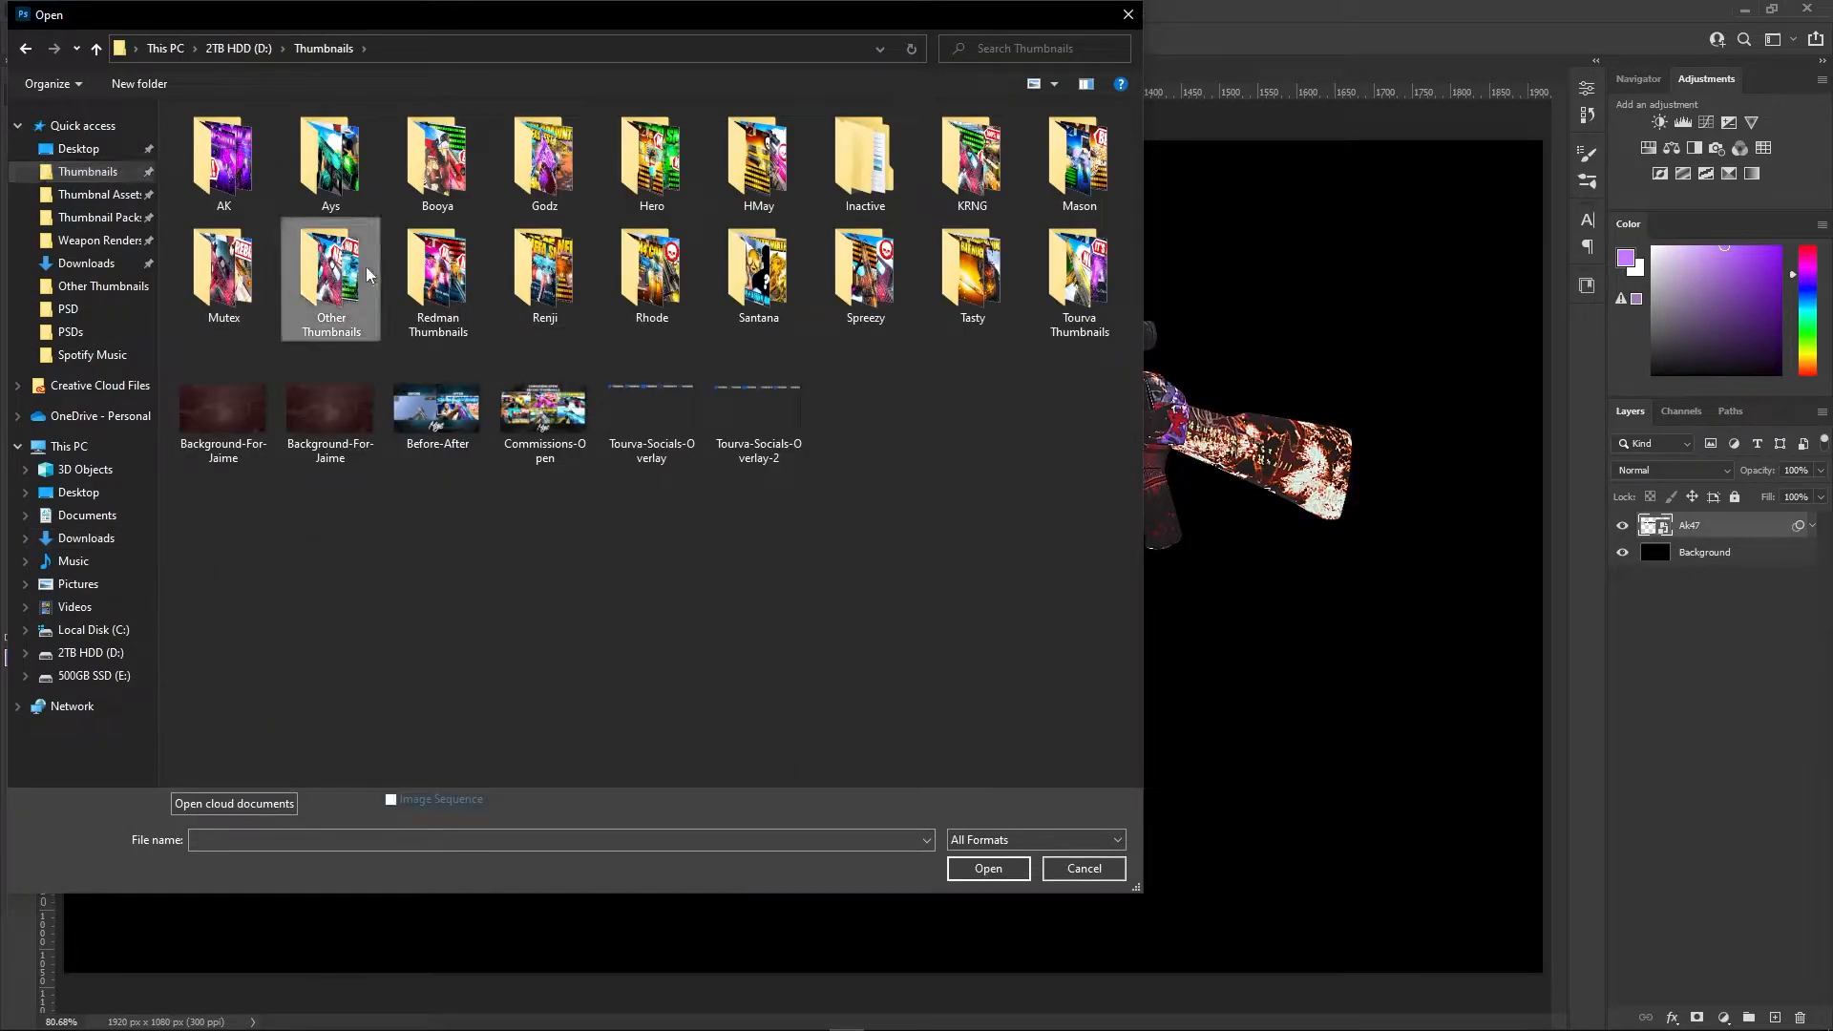
{"action": "double_click", "coordinate": [330, 277]}
{"action": "left_click", "coordinate": [1044, 50]}
{"action": "type", "text": "thumbnail"}
{"action": "key", "text": "Return"}
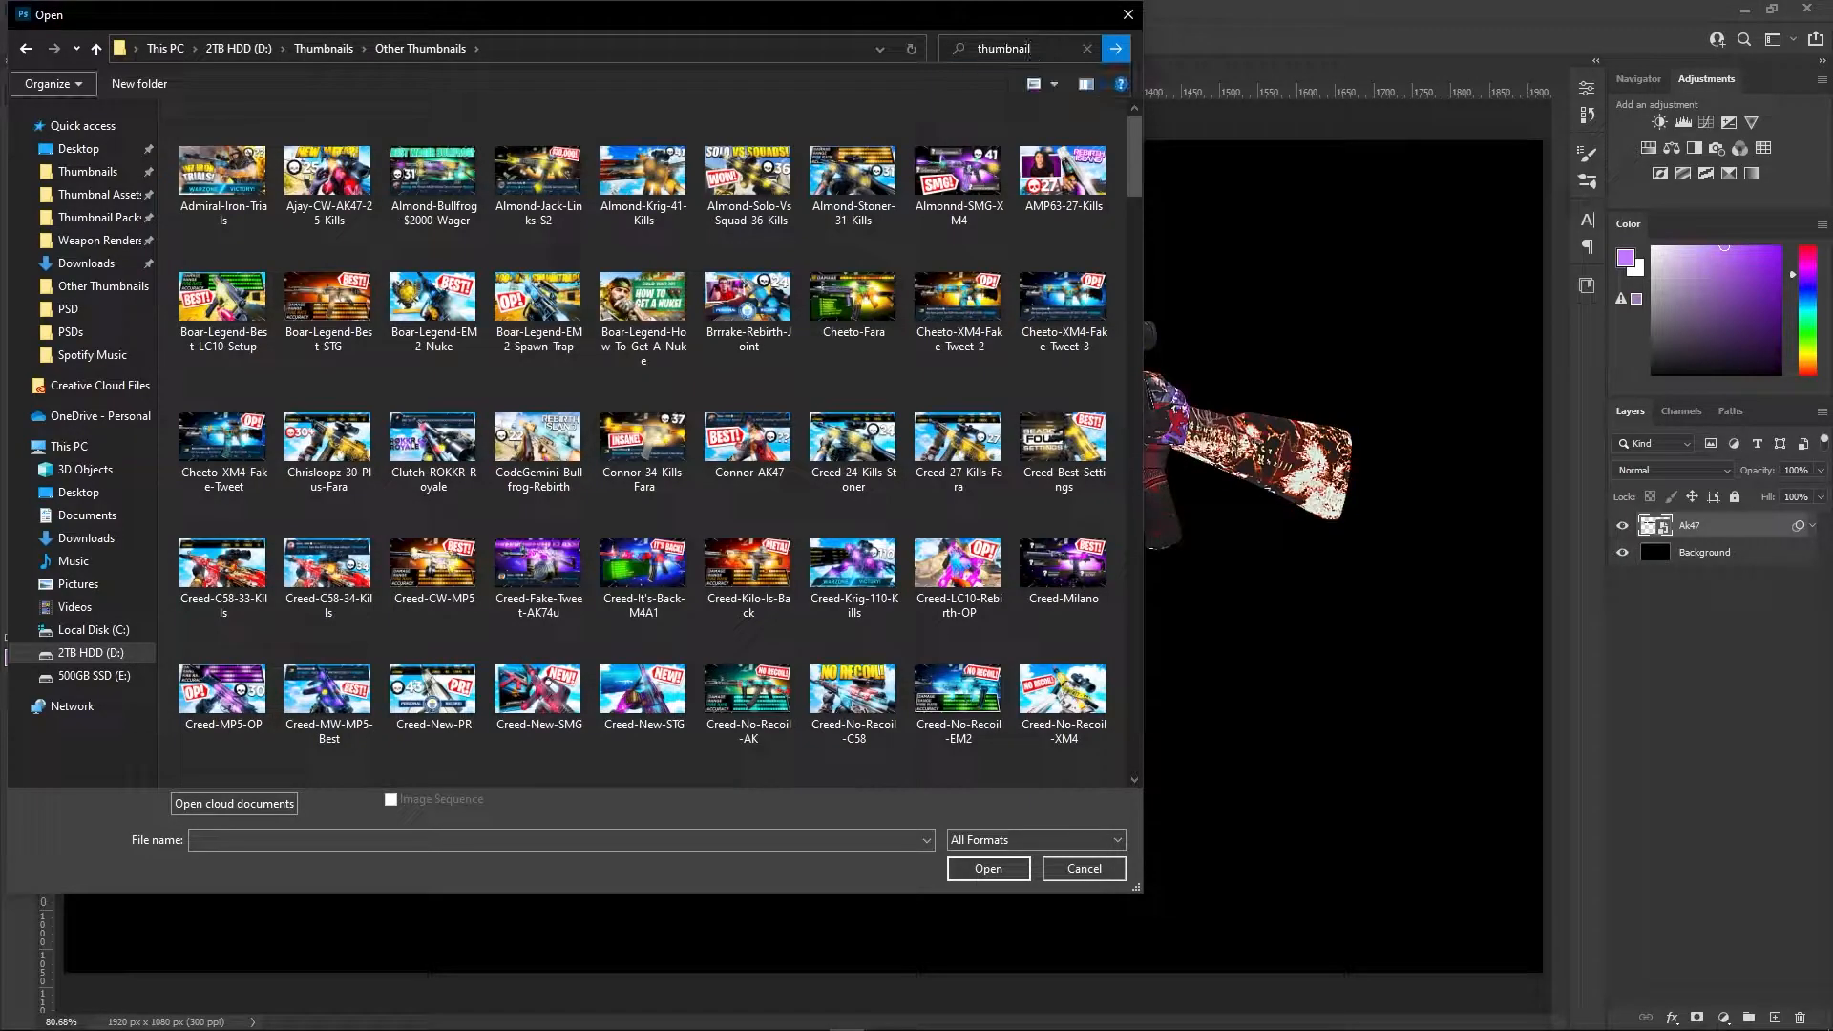
{"action": "double_click", "coordinate": [229, 152]}
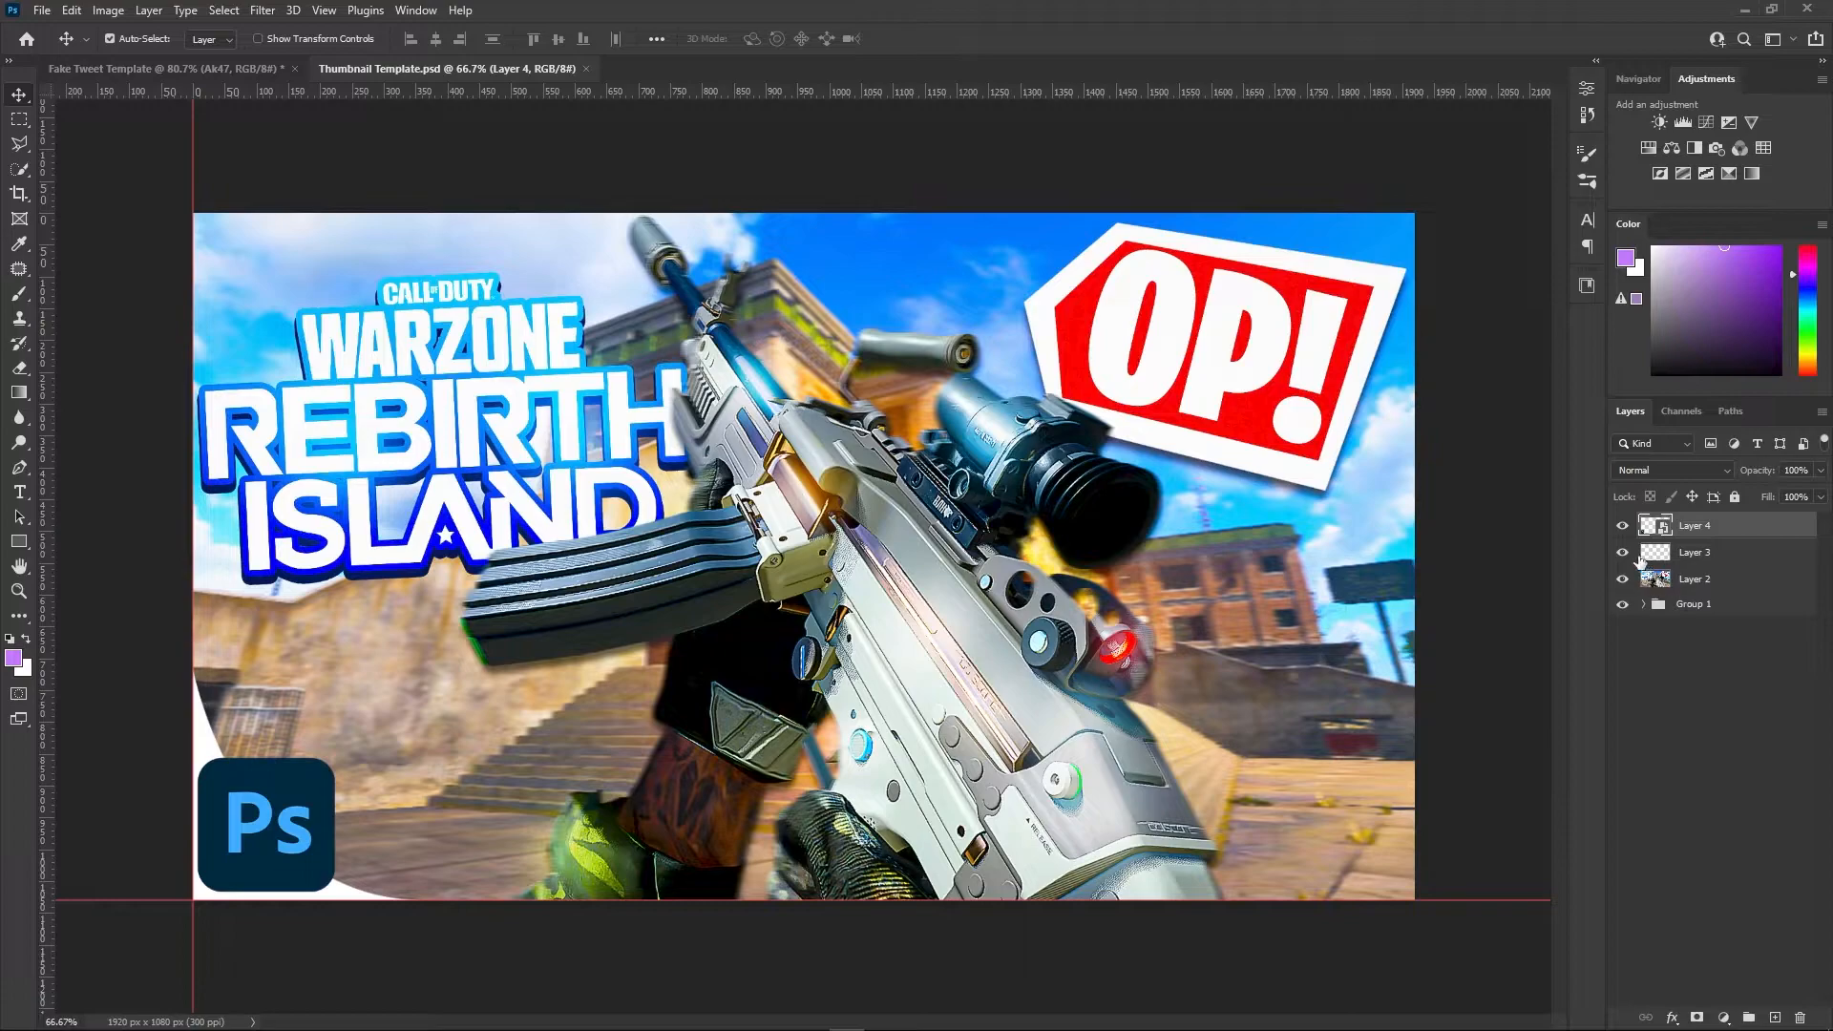
Duplicate the CC/Color Correction group from Group 1 into the Fake Tweet Template document, and close Thumbnail Template.psd without saving
{"action": "left_click", "coordinate": [1622, 526]}
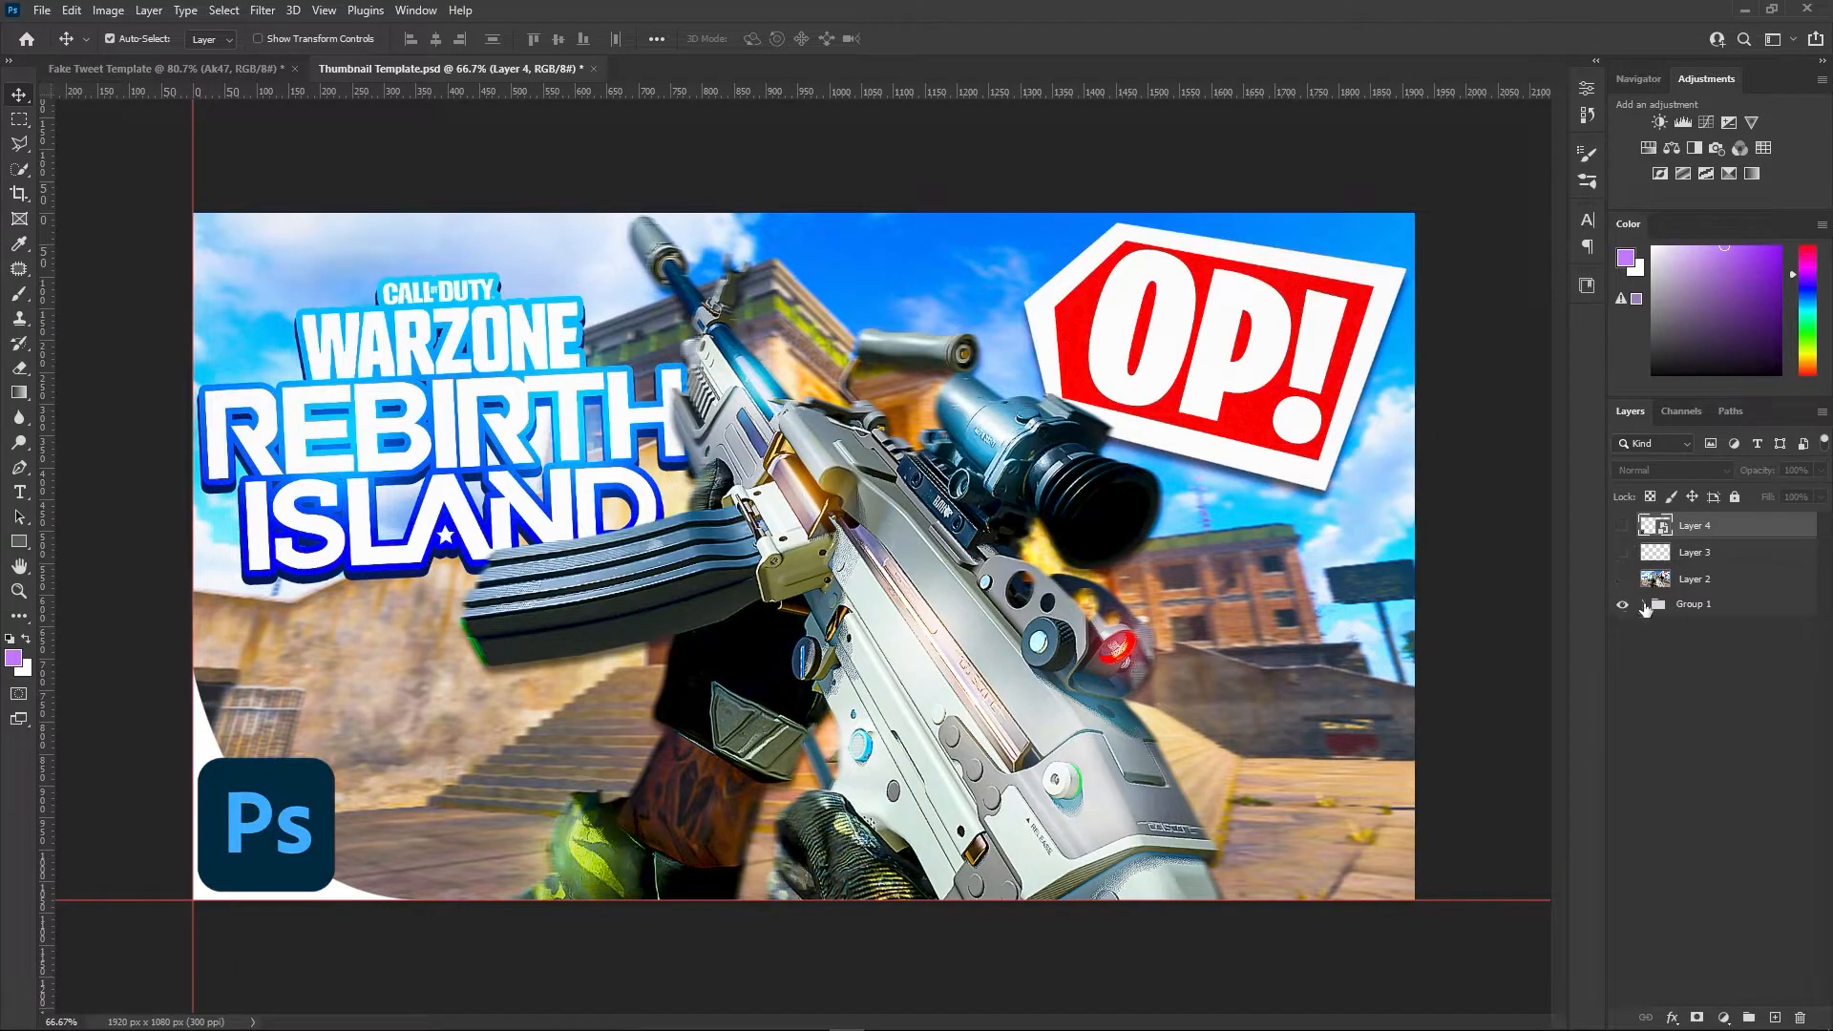
{"action": "left_click", "coordinate": [1644, 605]}
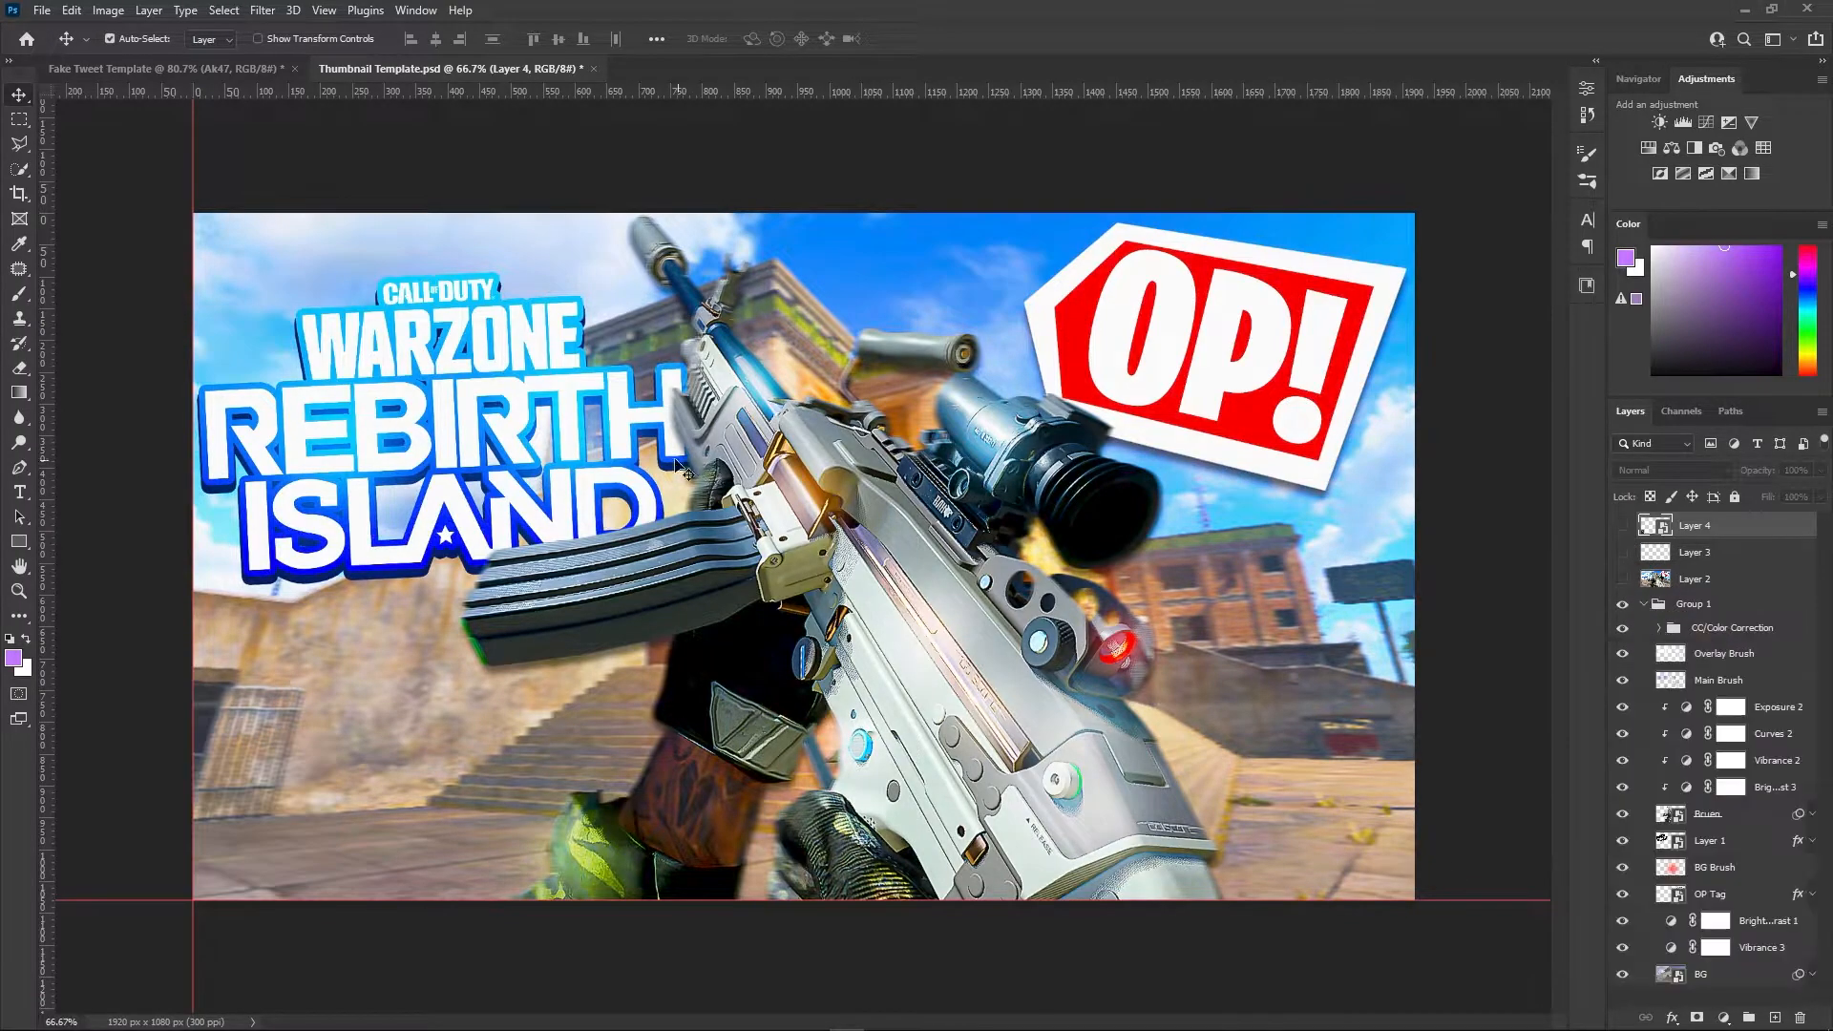
{"action": "left_click", "coordinate": [1795, 640]}
{"action": "right_click", "coordinate": [1805, 634]}
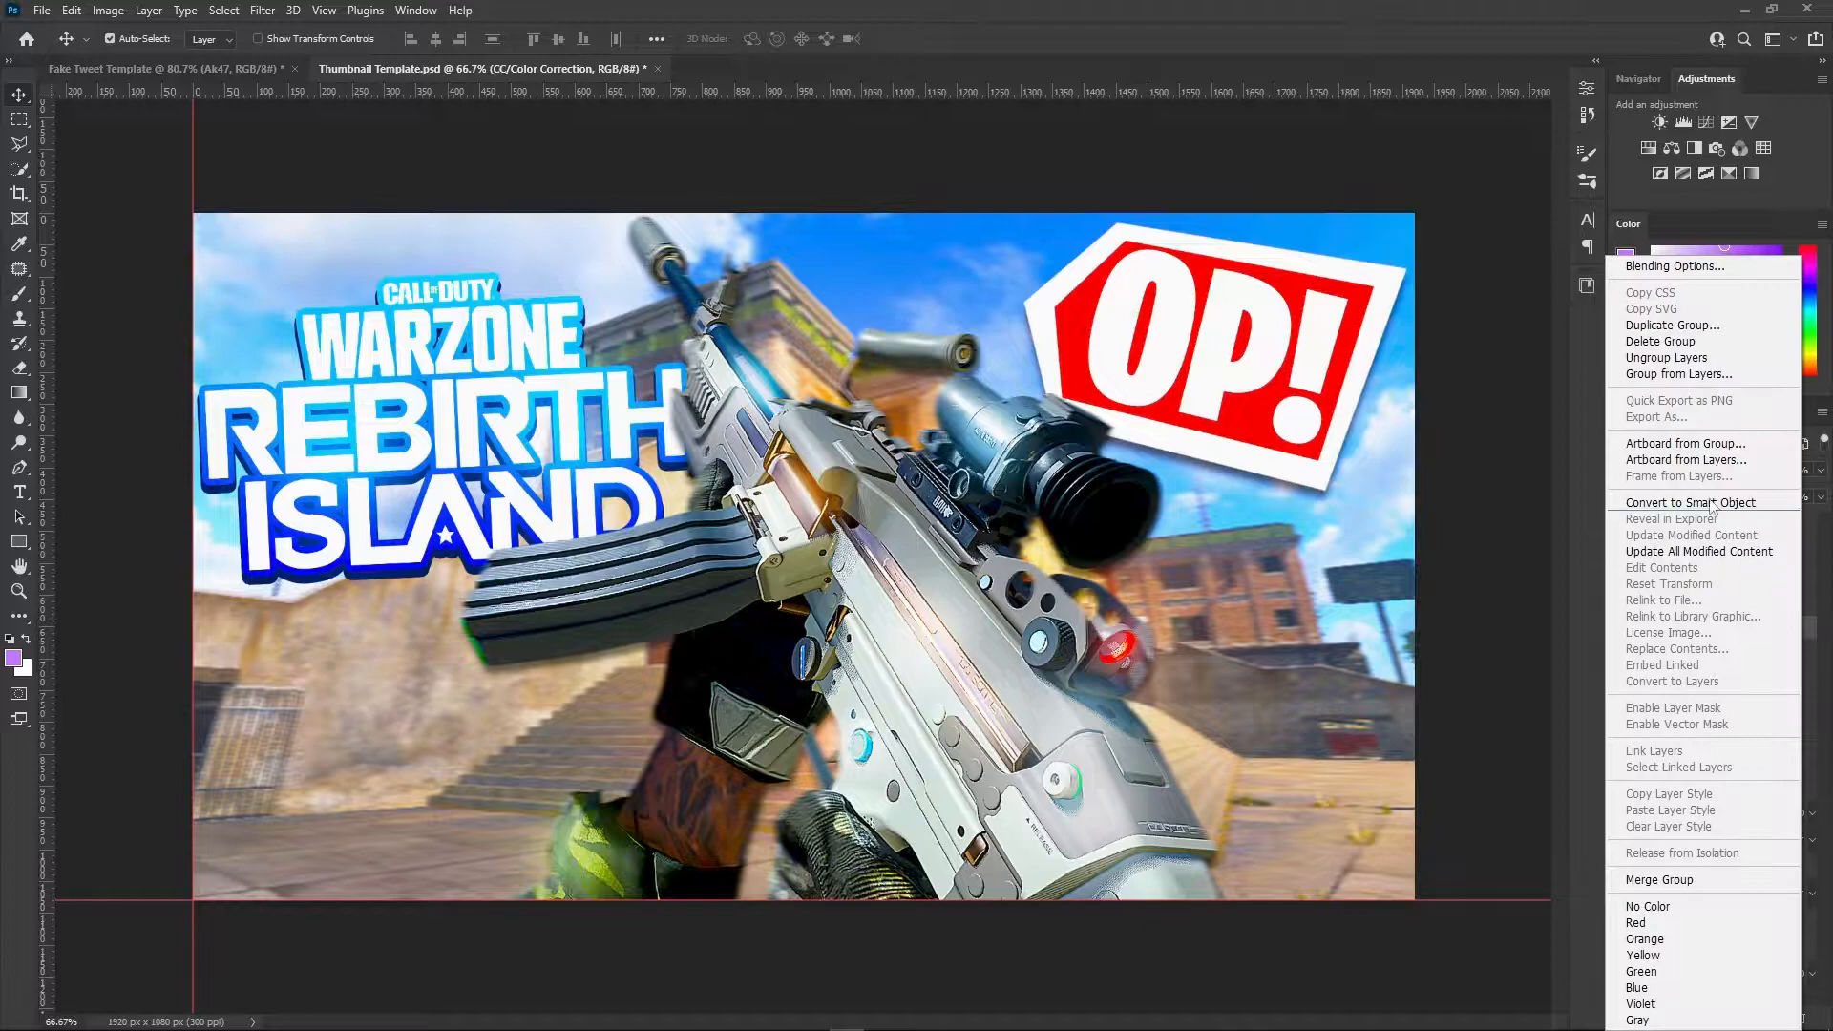
{"action": "left_click", "coordinate": [1681, 324]}
{"action": "left_click", "coordinate": [1000, 385]}
{"action": "left_click", "coordinate": [934, 403]}
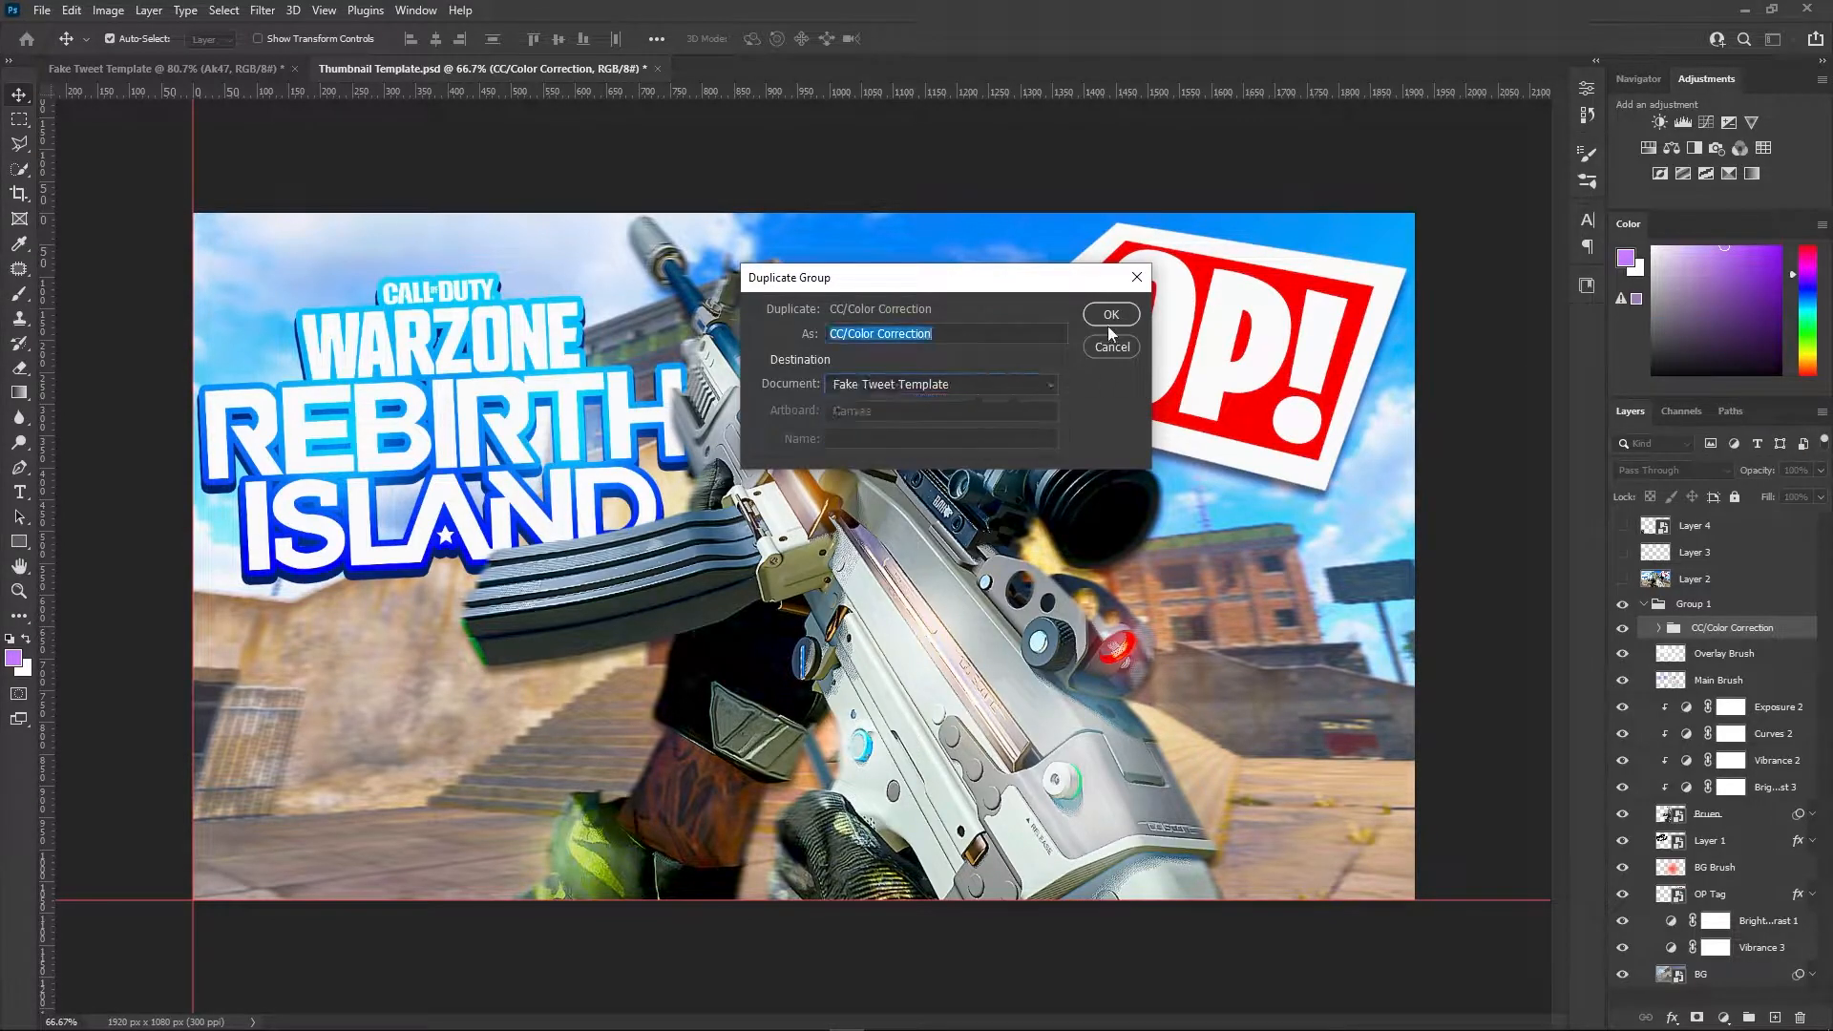
{"action": "key", "text": "Return"}
{"action": "key", "text": "ctrl+w"}
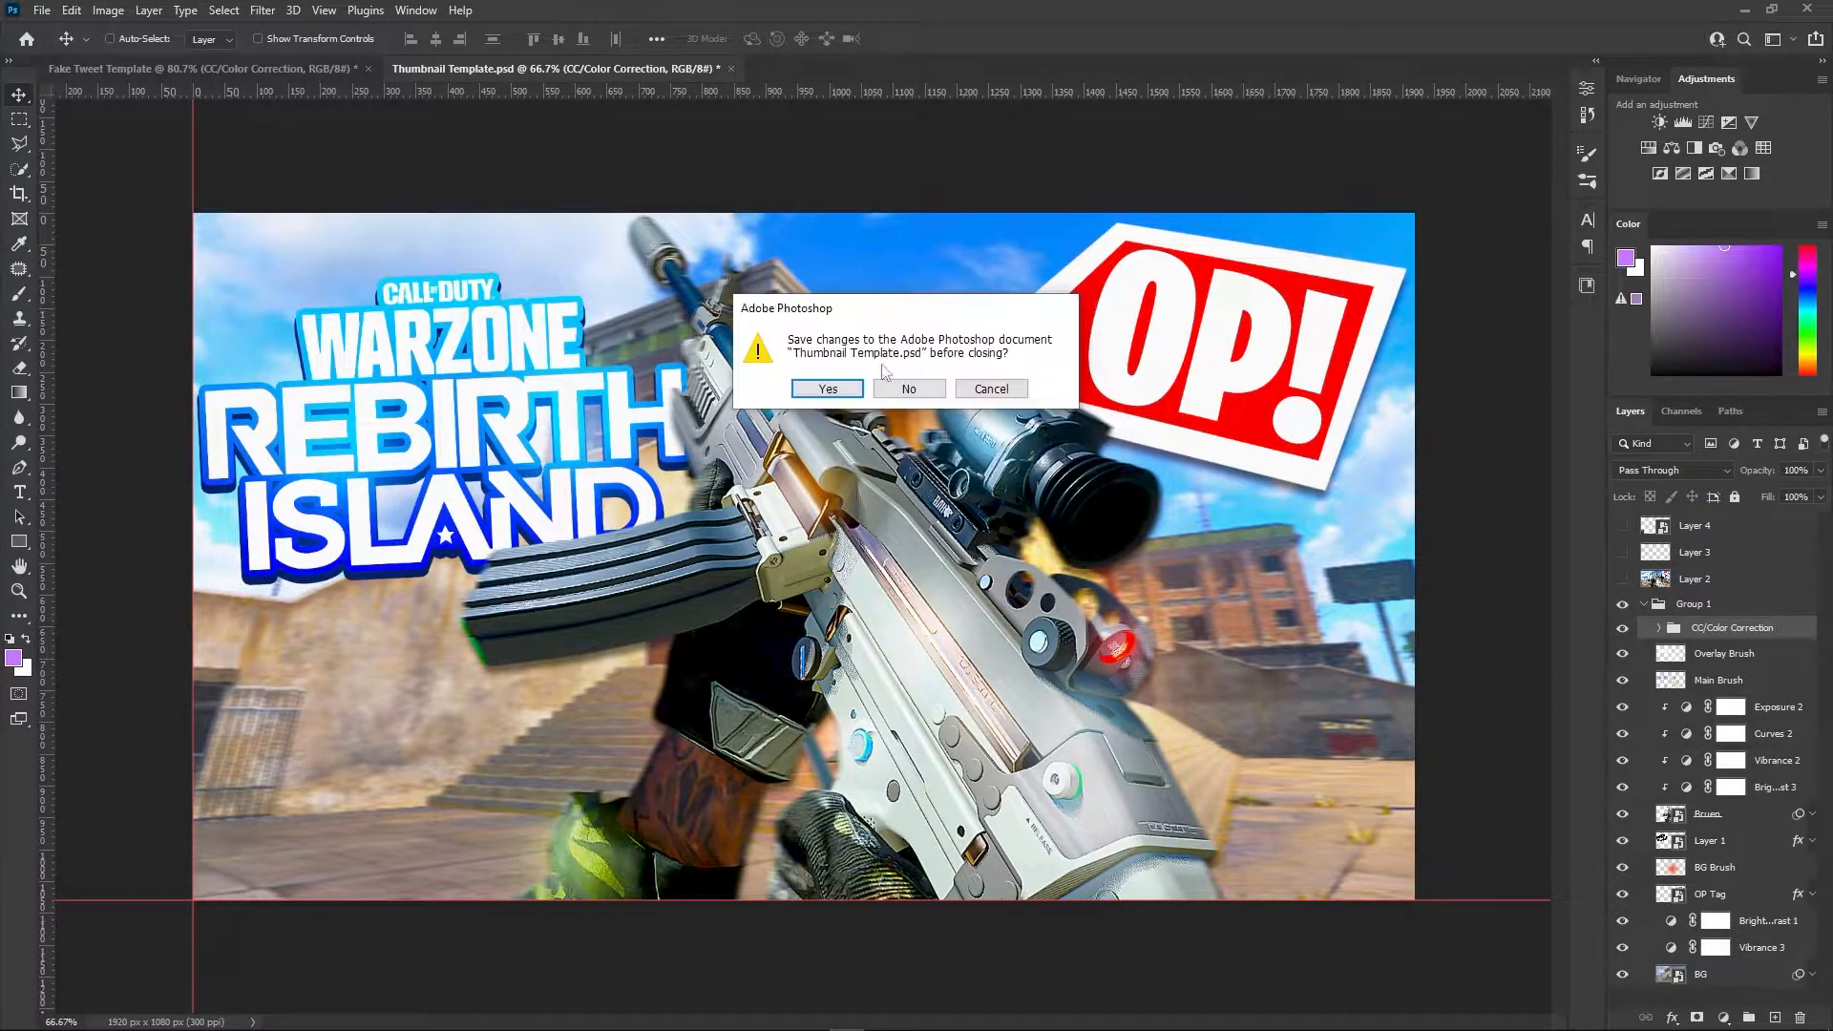
{"action": "left_click", "coordinate": [911, 379]}
Free-transform the black Background layer to adjust how it covers the canvas
{"action": "left_click", "coordinate": [1732, 574]}
{"action": "key", "text": "ctrl+t"}
{"action": "key", "text": "ctrl+minus"}
{"action": "mouse_move", "coordinate": [803, 294]}
{"action": "left_mouse_down"}
{"action": "mouse_move", "coordinate": [819, 222]}
{"action": "mouse_move", "coordinate": [827, 306]}
{"action": "left_mouse_up"}
{"action": "key", "text": "Return"}
{"action": "key", "text": "ctrl+0"}
Scale the Ak47 layer to about 51.4%, rotate it about 0.9°, and position it so the barrel runs off the canvas's left edge
{"action": "left_click", "coordinate": [1097, 416]}
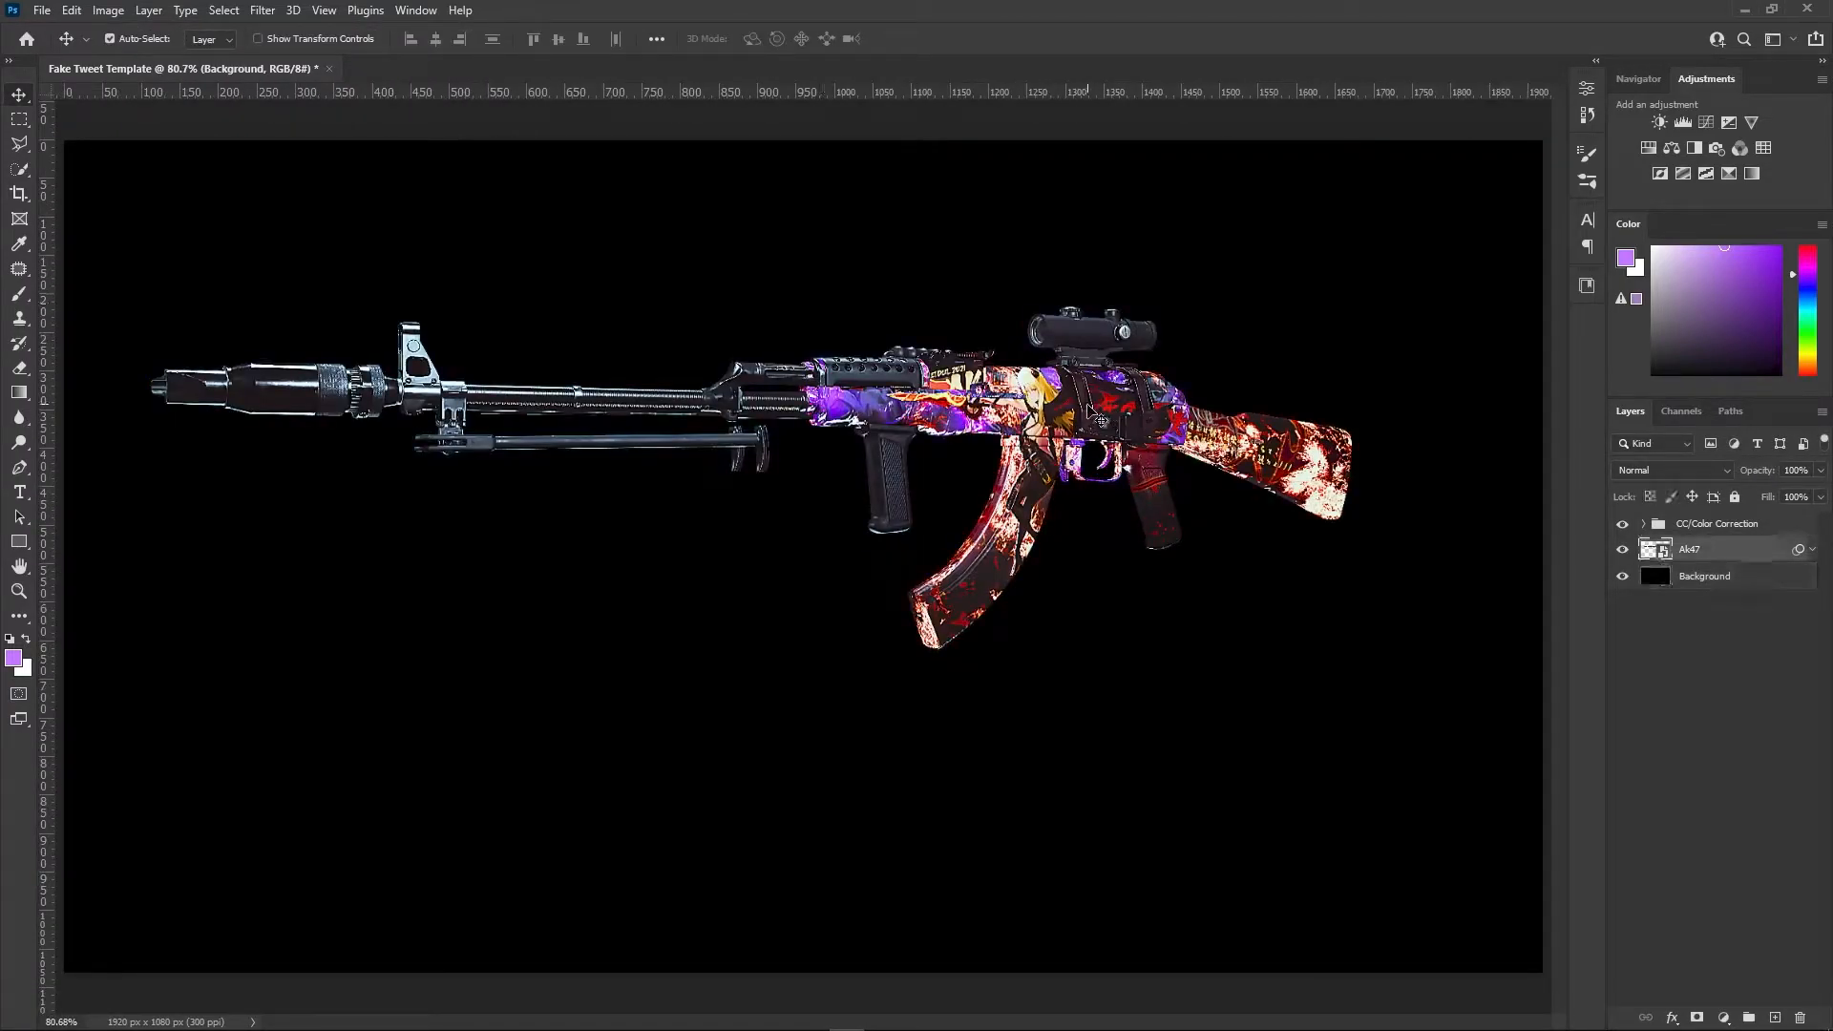
{"action": "key", "text": "ctrl+minus"}
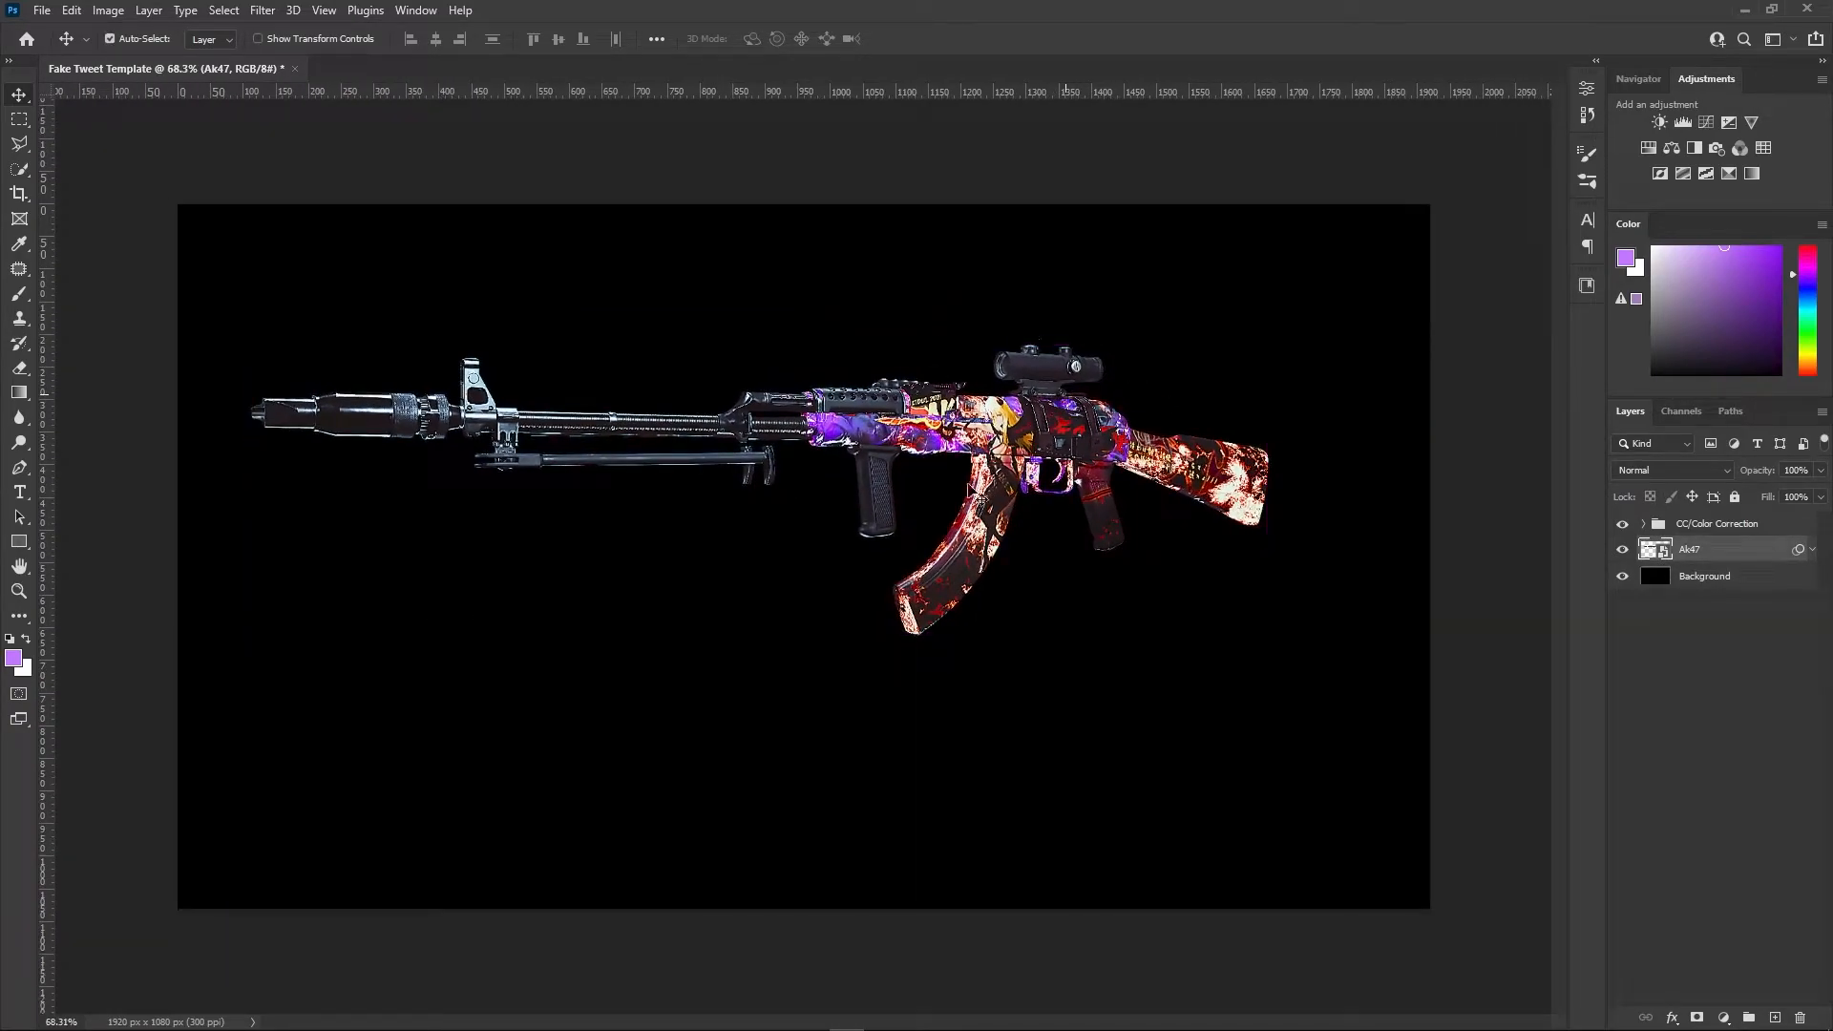
{"action": "key", "text": "ctrl+t"}
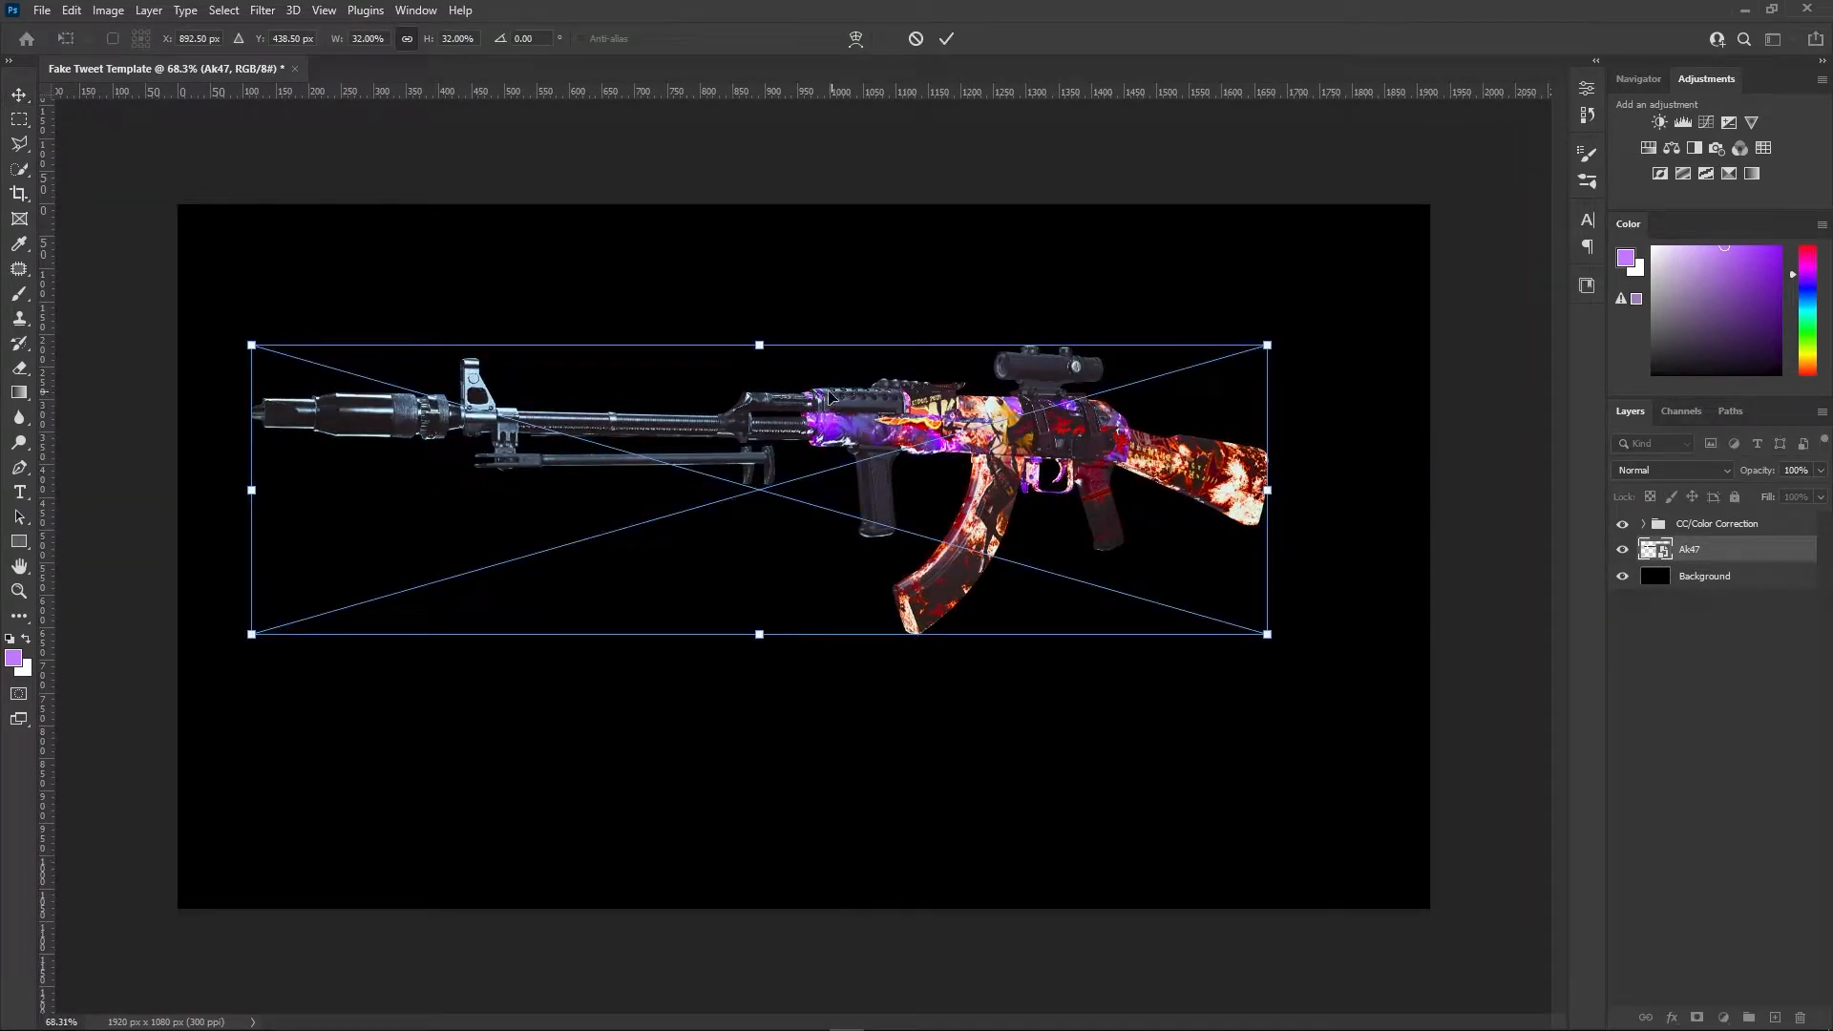
{"action": "left_click_drag", "start_coordinate": [768, 342], "coordinate": [888, 216]}
{"action": "left_click_drag", "start_coordinate": [844, 339], "coordinate": [829, 464]}
{"action": "left_click_drag", "start_coordinate": [1442, 533], "coordinate": [1445, 544]}
{"action": "left_click_drag", "start_coordinate": [1150, 506], "coordinate": [1151, 530]}
{"action": "left_click_drag", "start_coordinate": [1381, 602], "coordinate": [1455, 602]}
{"action": "left_click_drag", "start_coordinate": [1304, 581], "coordinate": [1267, 585]}
{"action": "left_click_drag", "start_coordinate": [1504, 598], "coordinate": [1501, 606]}
{"action": "key", "text": "Return"}
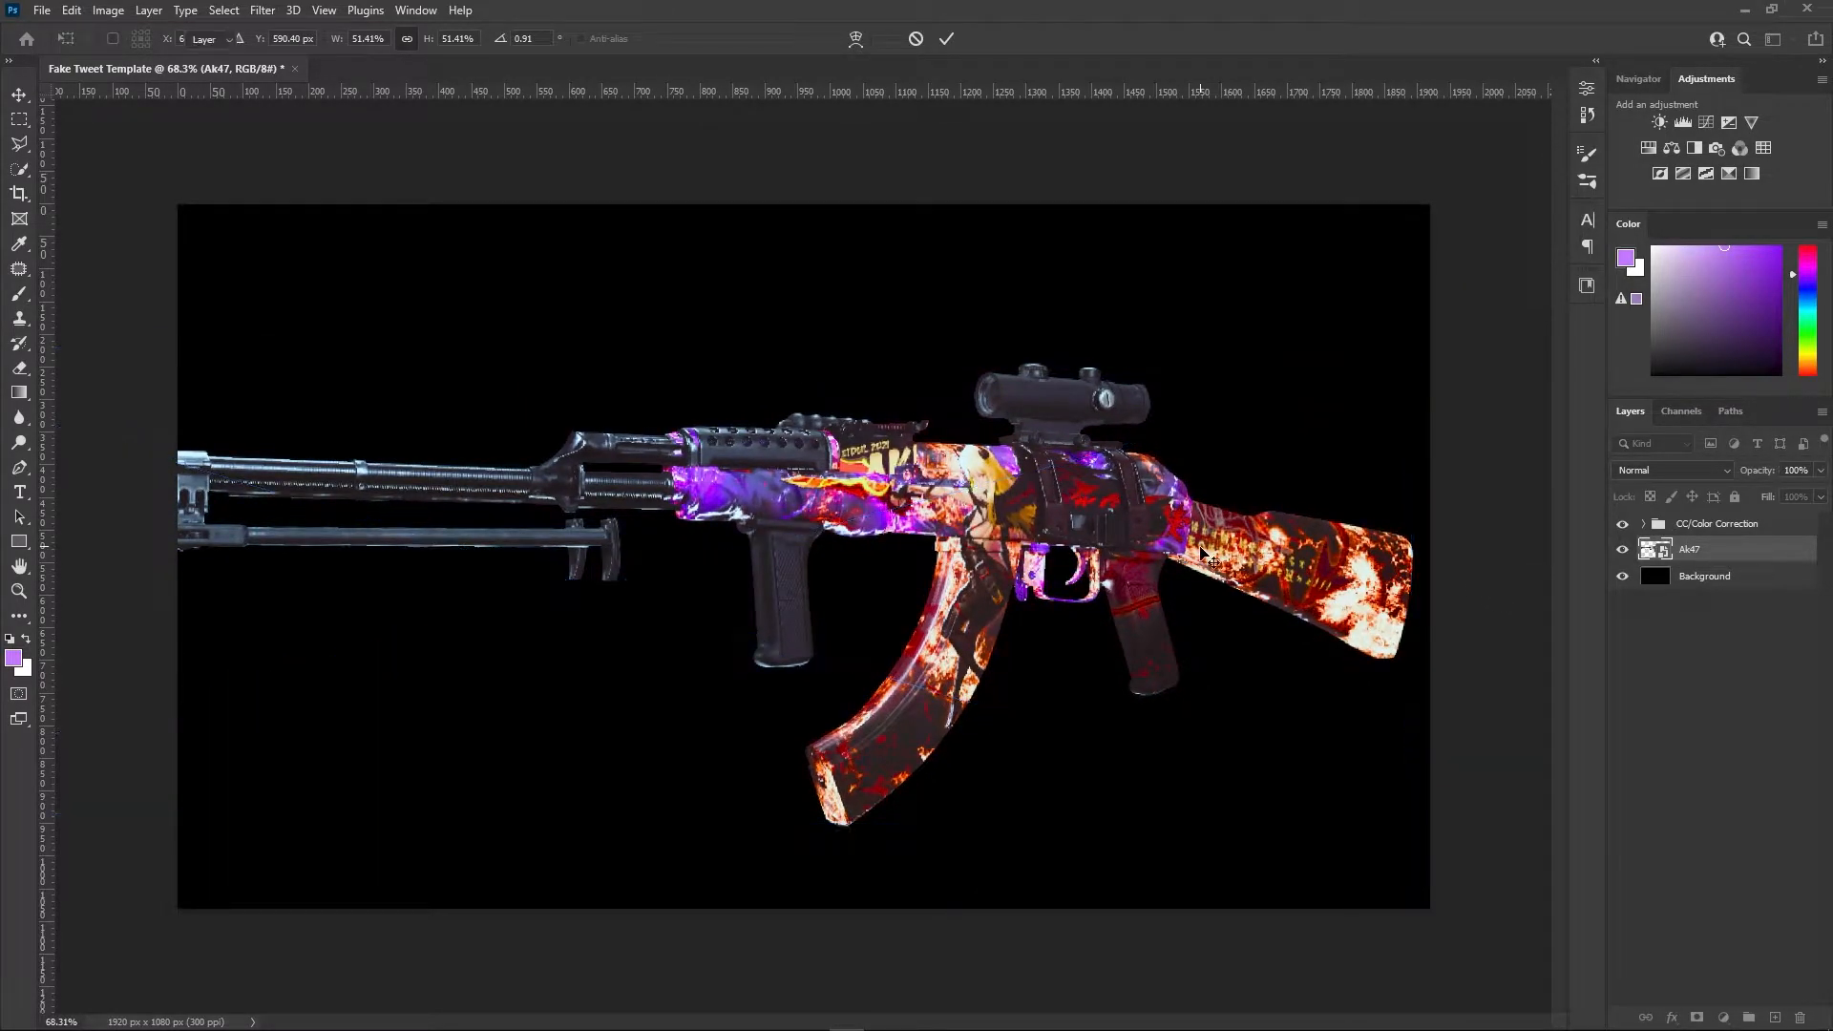
{"action": "scroll", "coordinate": [1205, 559], "scroll_direction": "up", "scroll_amount": 2}
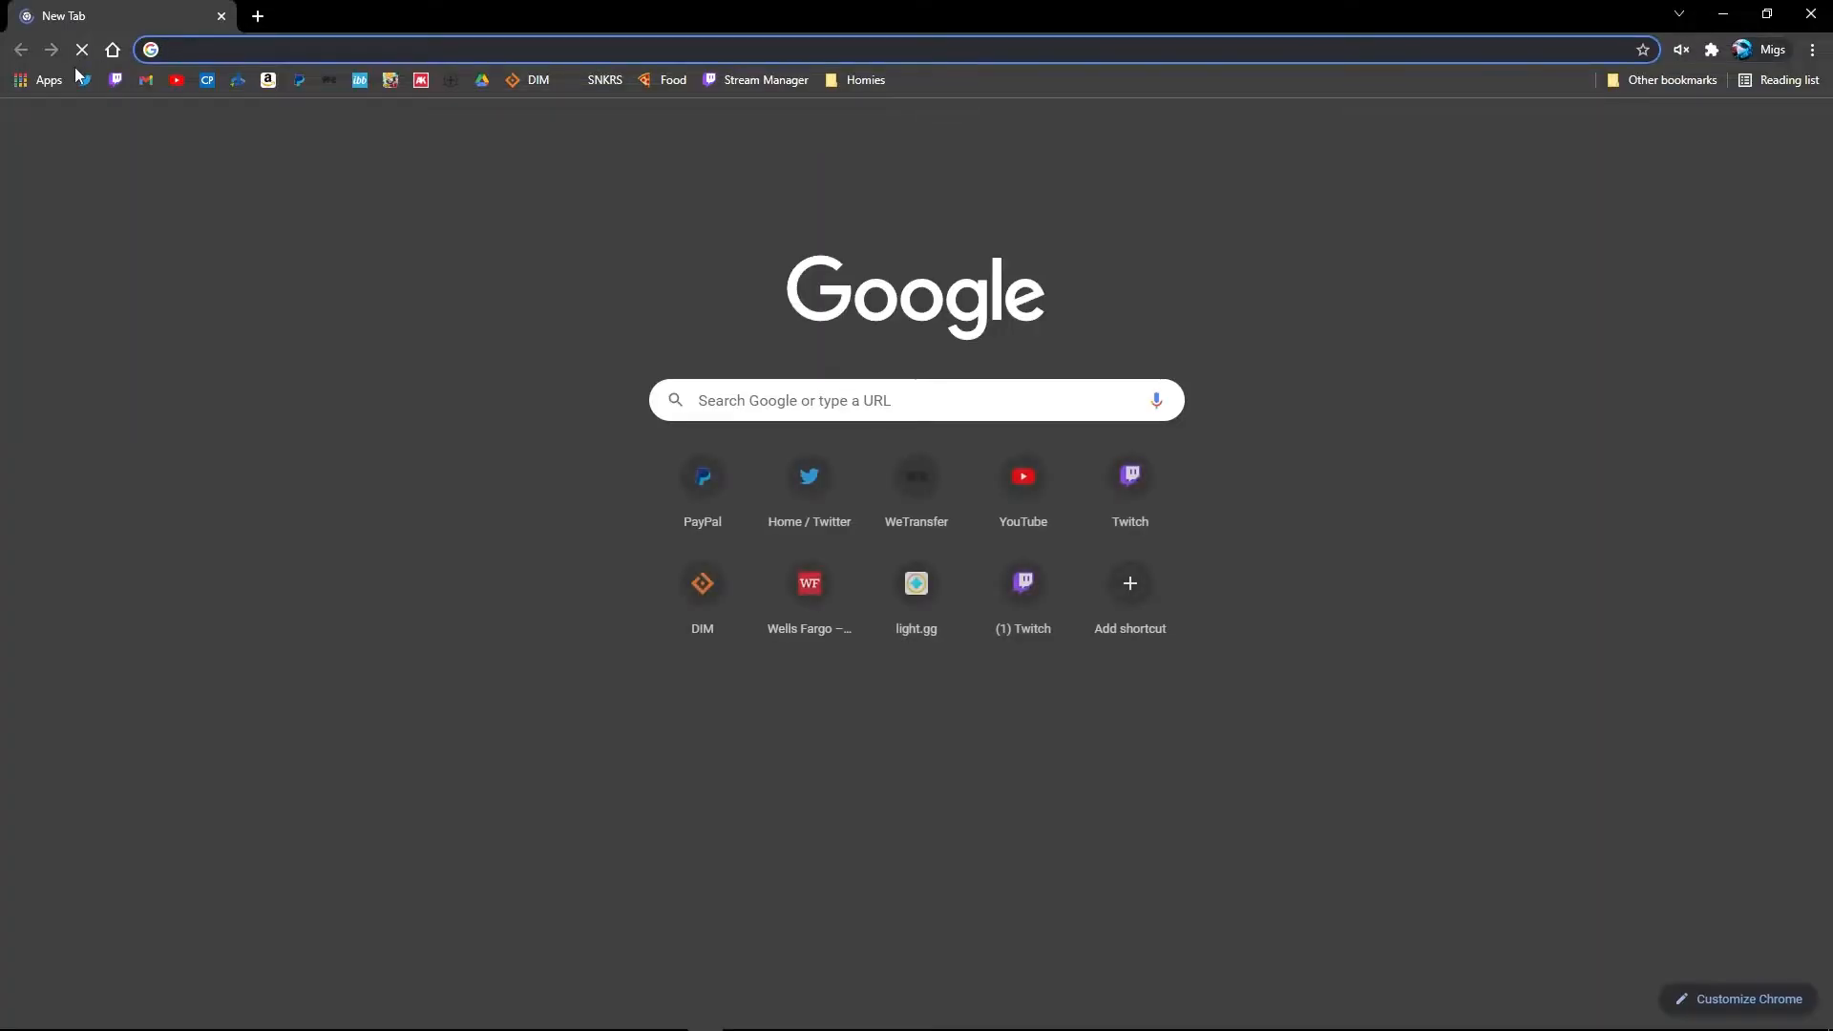
Open Twitter in the browser and set its display to the blue color with the Dim background
{"action": "left_click", "coordinate": [84, 79]}
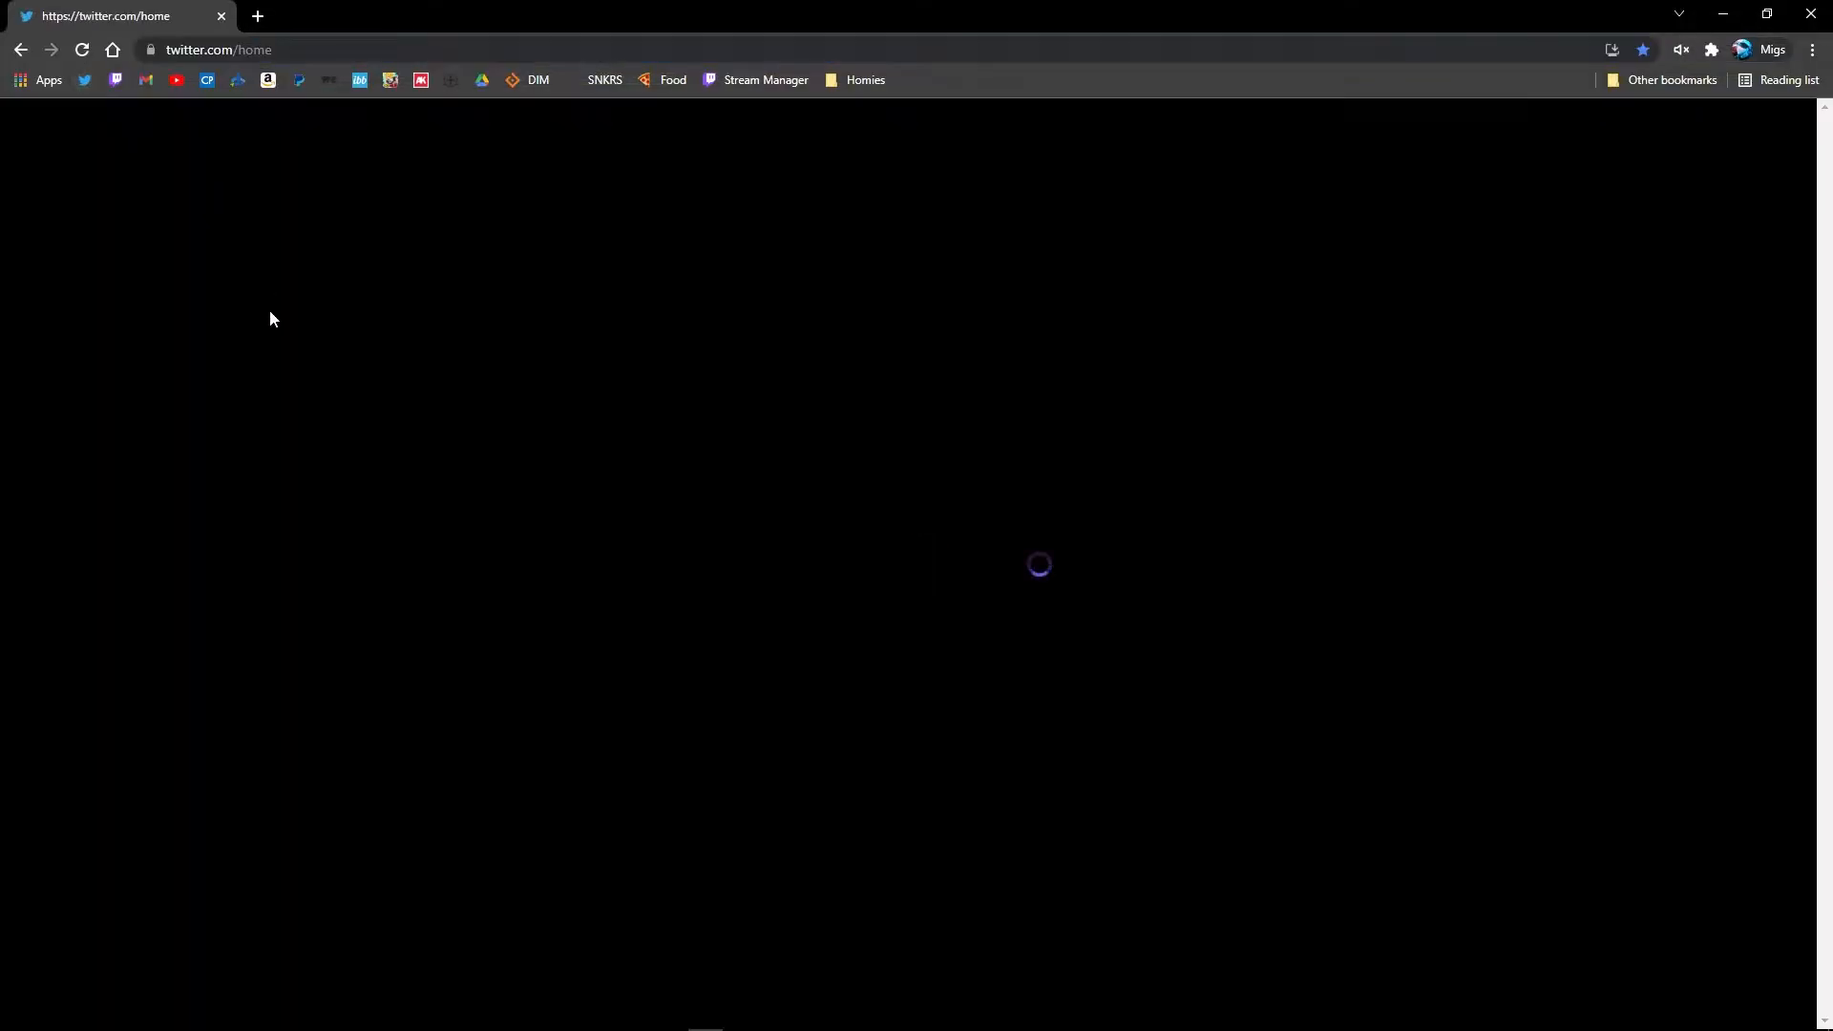
{"action": "left_click", "coordinate": [438, 569]}
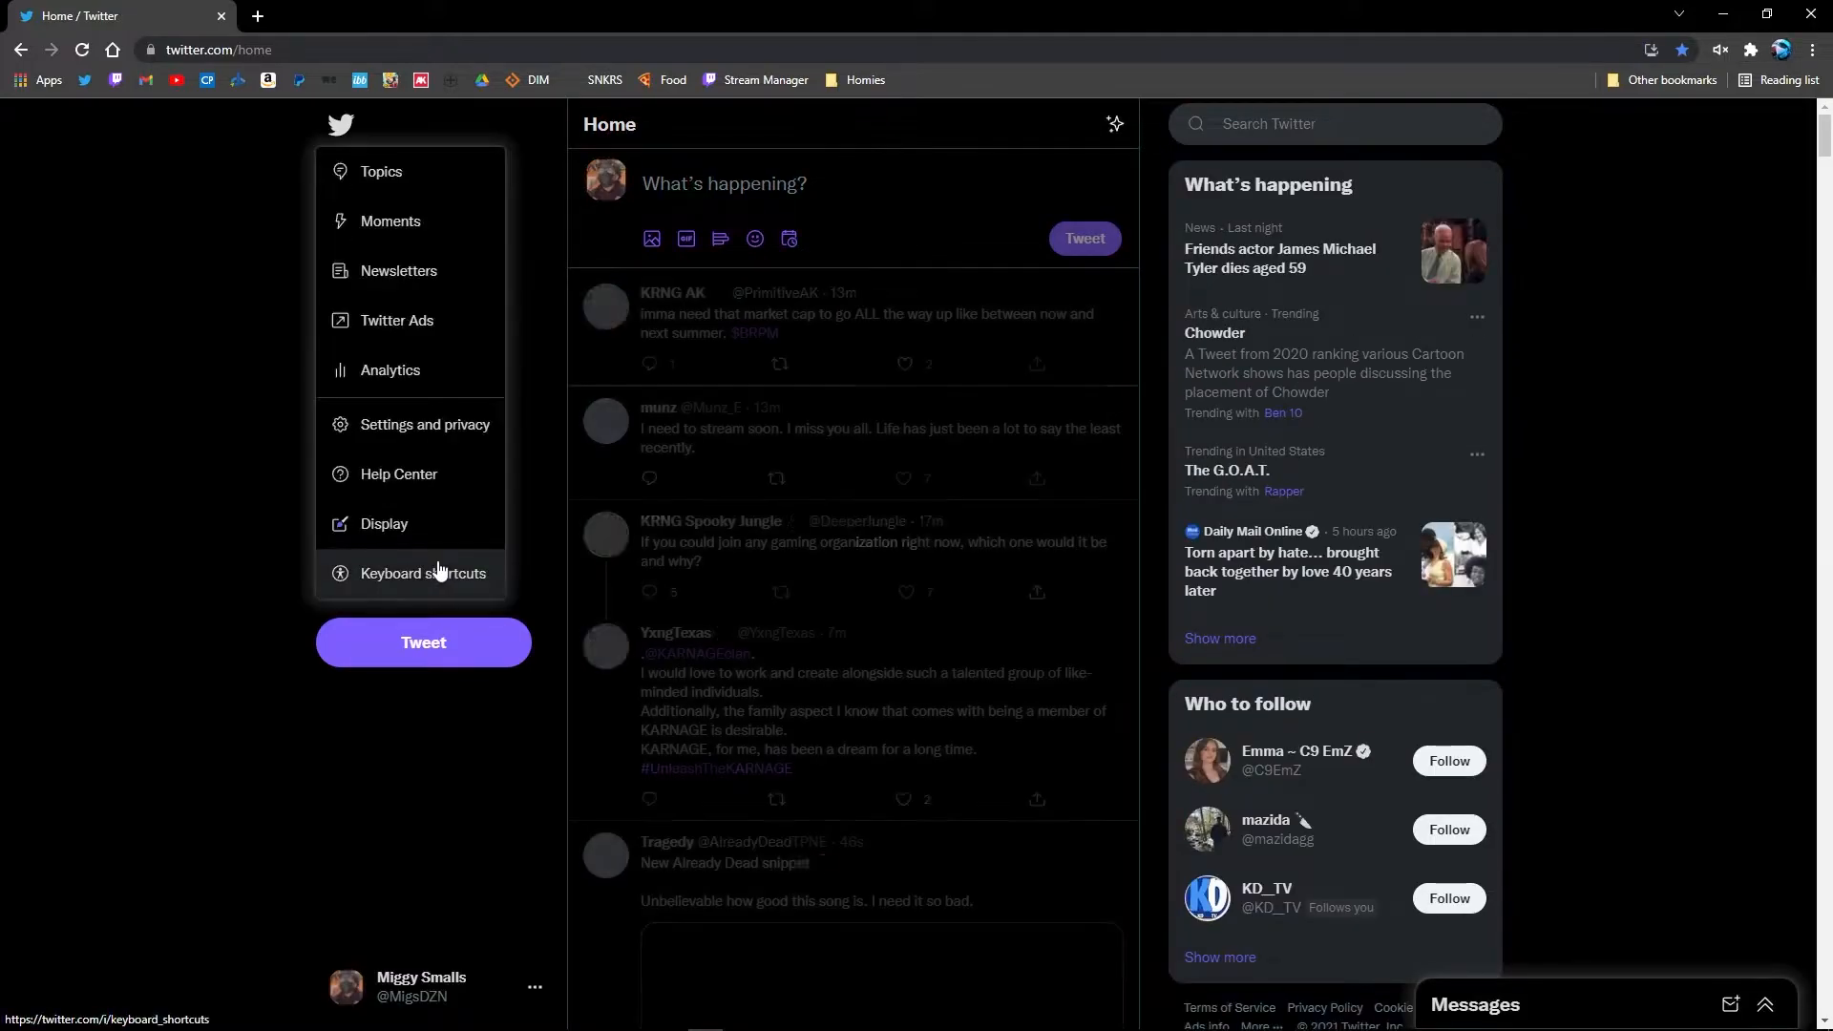
{"action": "left_click", "coordinate": [439, 528]}
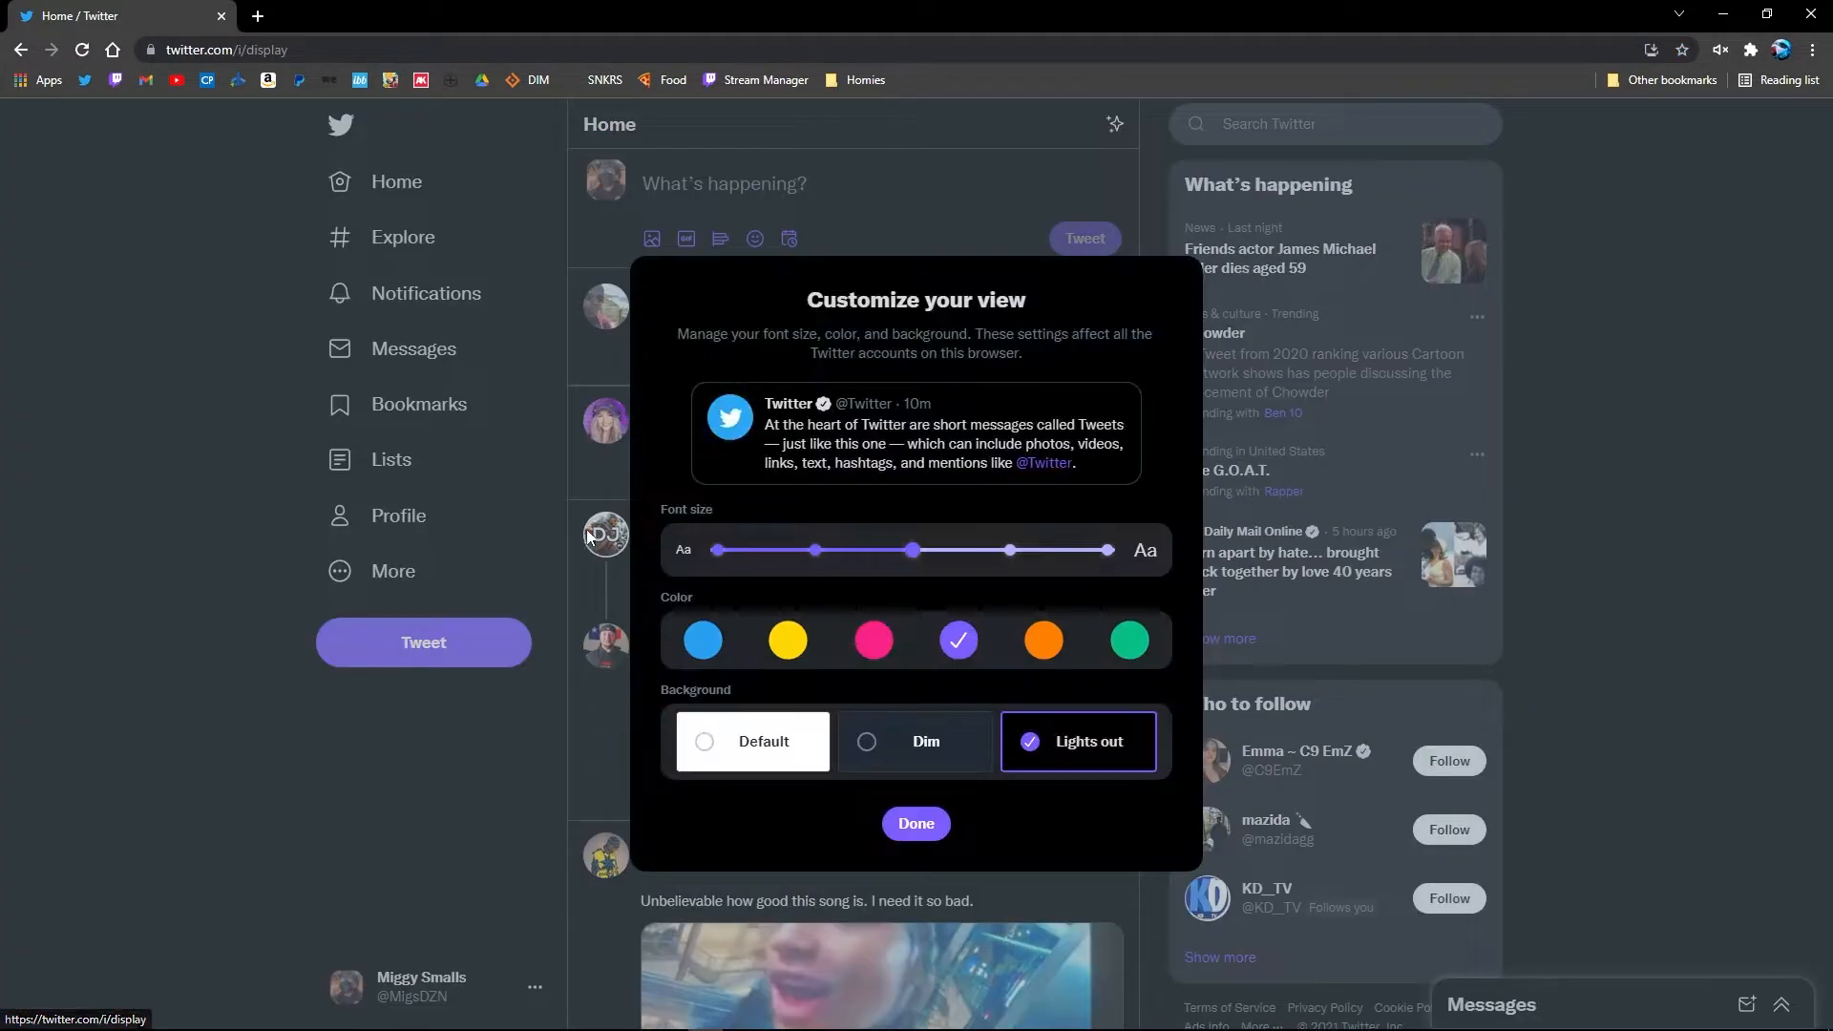
{"action": "left_click", "coordinate": [685, 650]}
{"action": "left_click", "coordinate": [874, 743]}
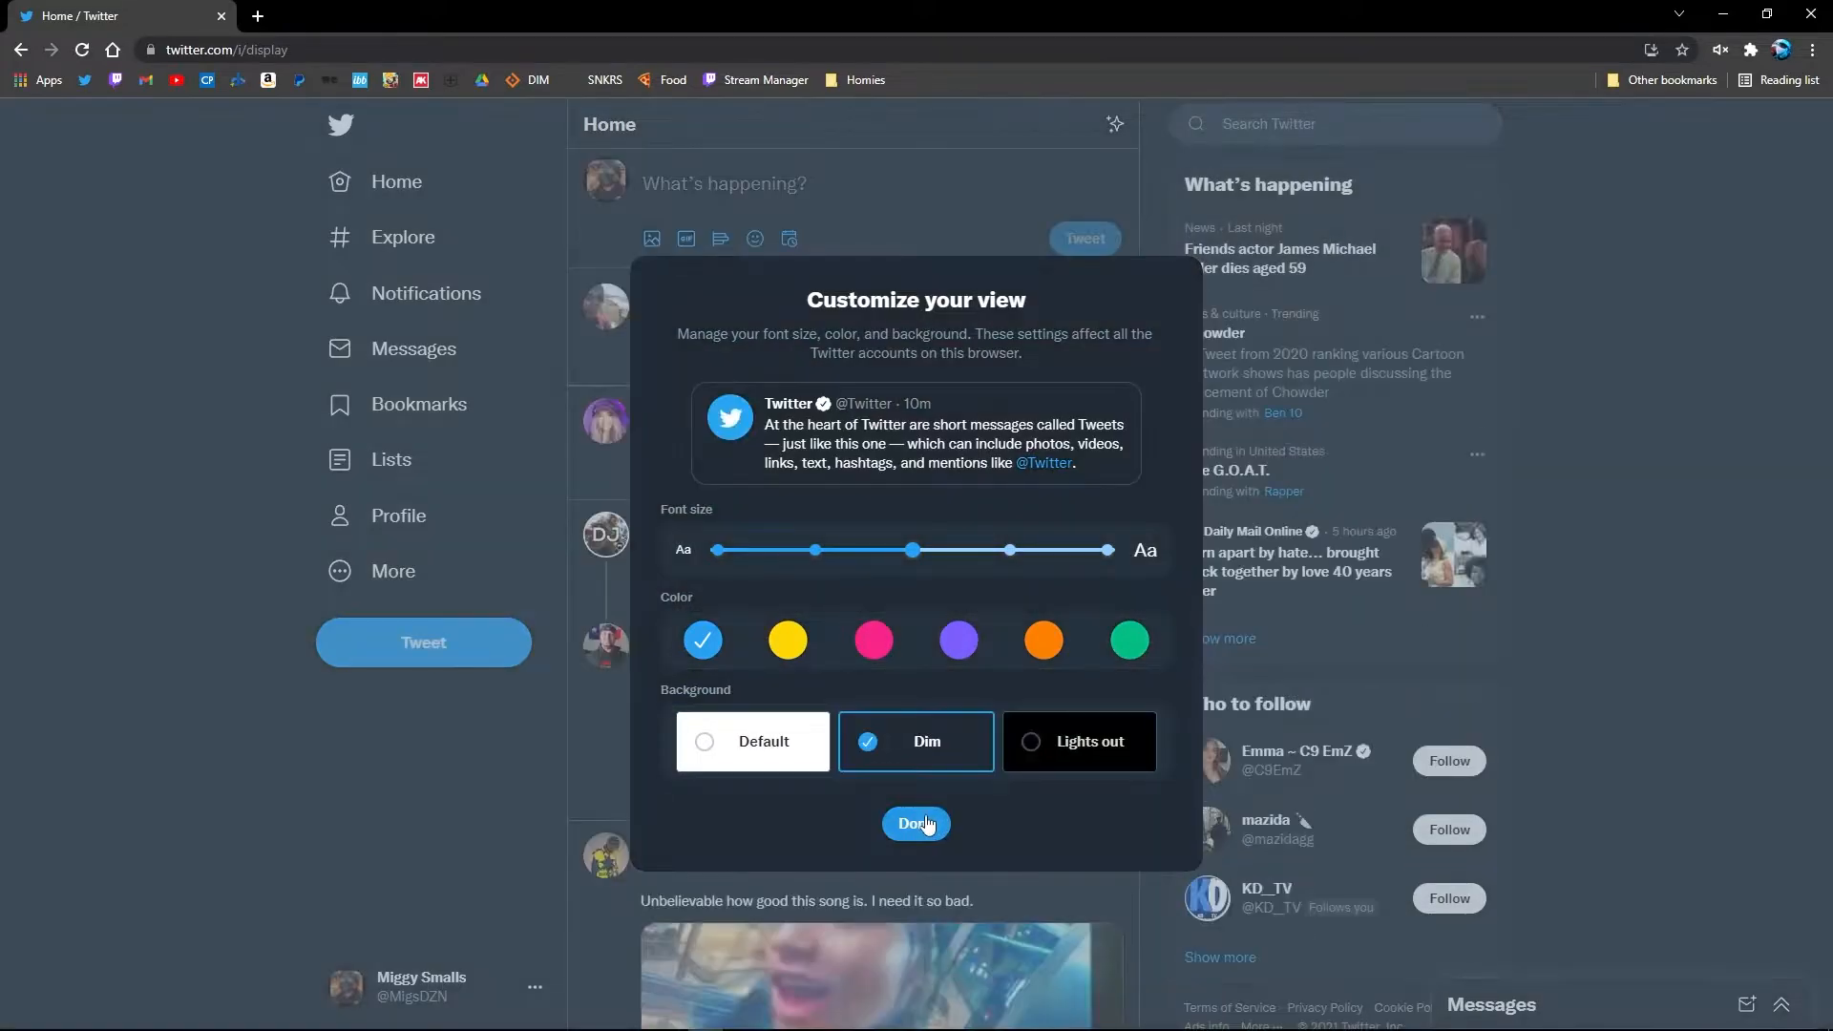
{"action": "left_click", "coordinate": [916, 823]}
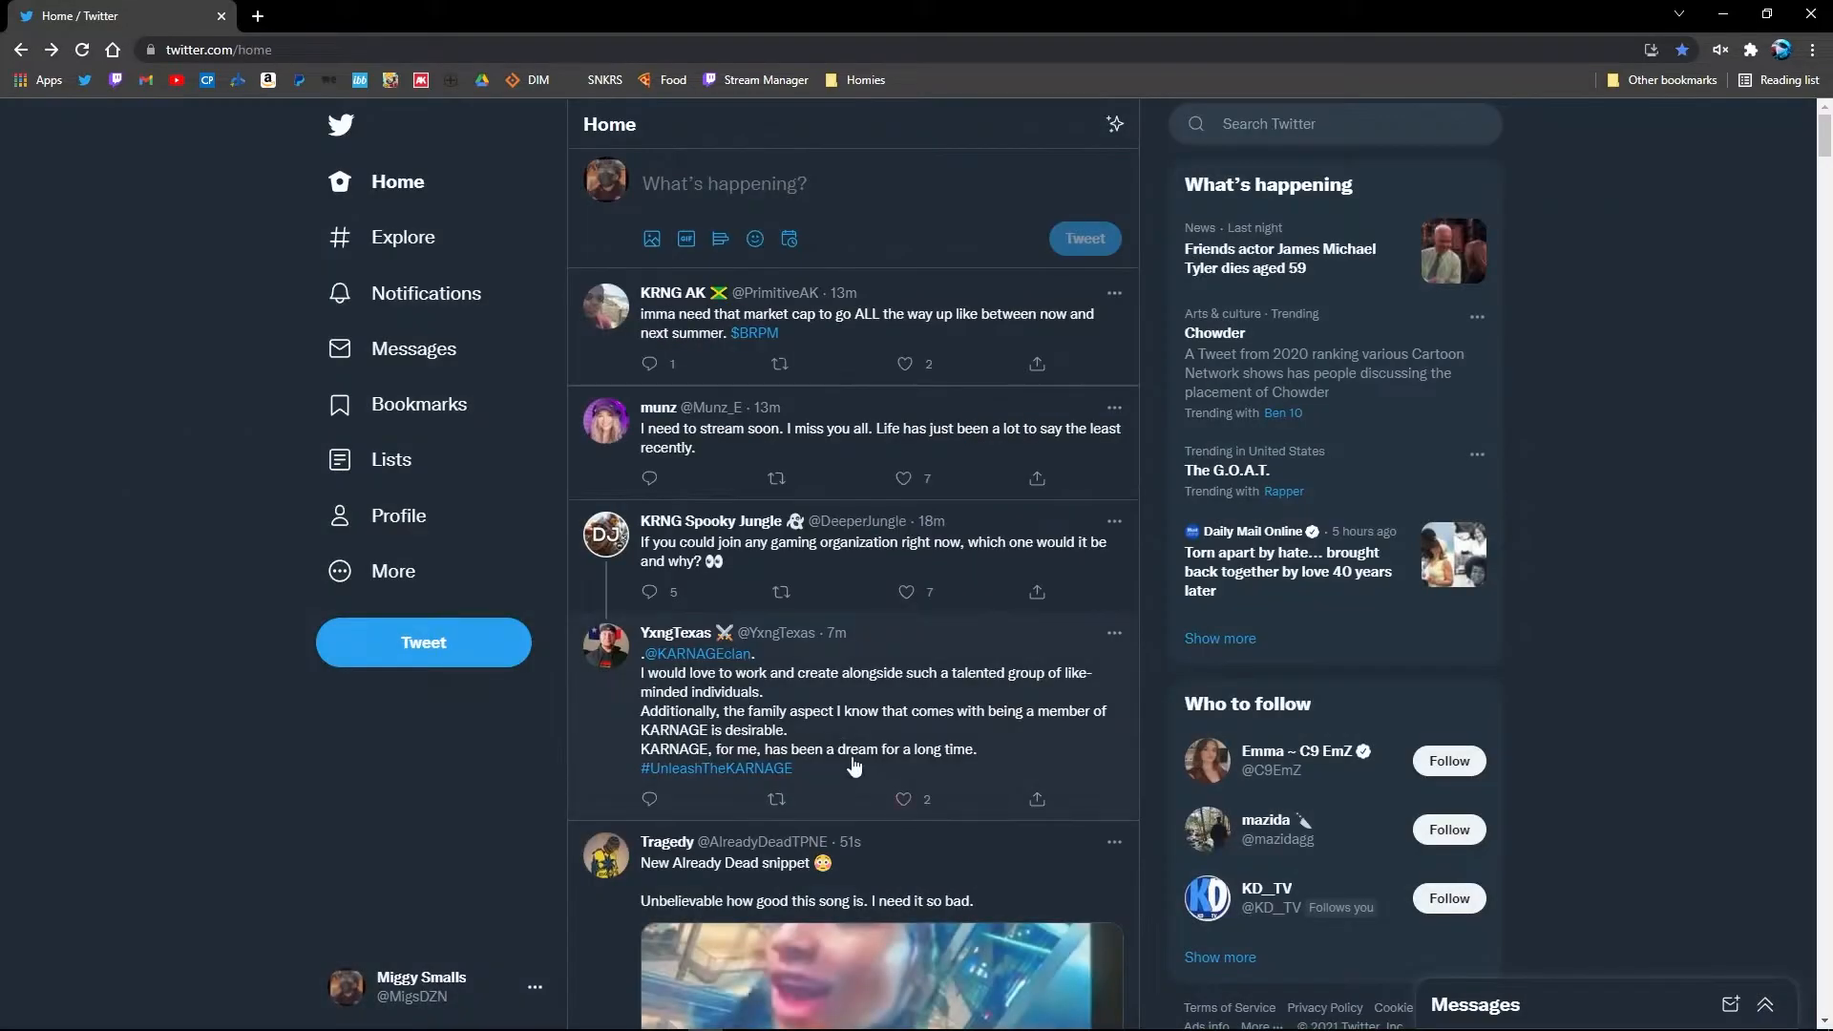
Search Twitter for "call of duty" and open the official Call of Duty profile
{"action": "left_click", "coordinate": [1313, 125]}
{"action": "type", "text": "call of duty"}
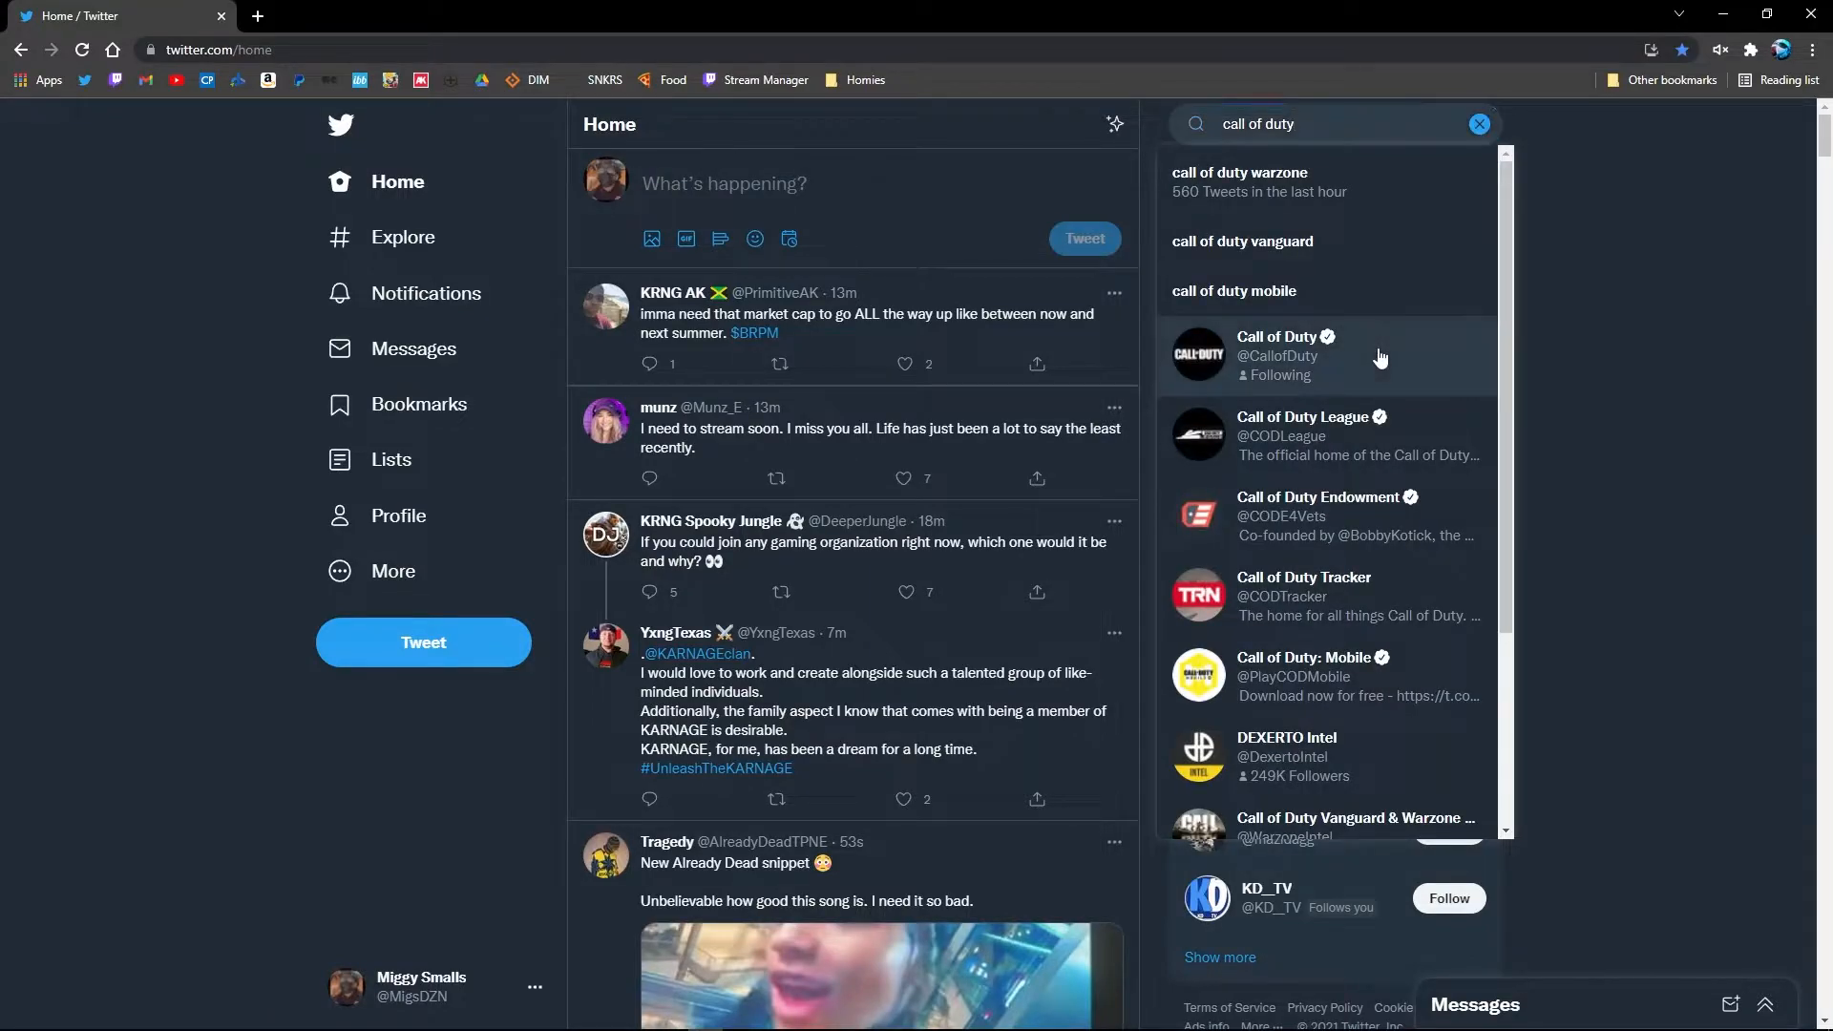
{"action": "left_click", "coordinate": [1378, 350]}
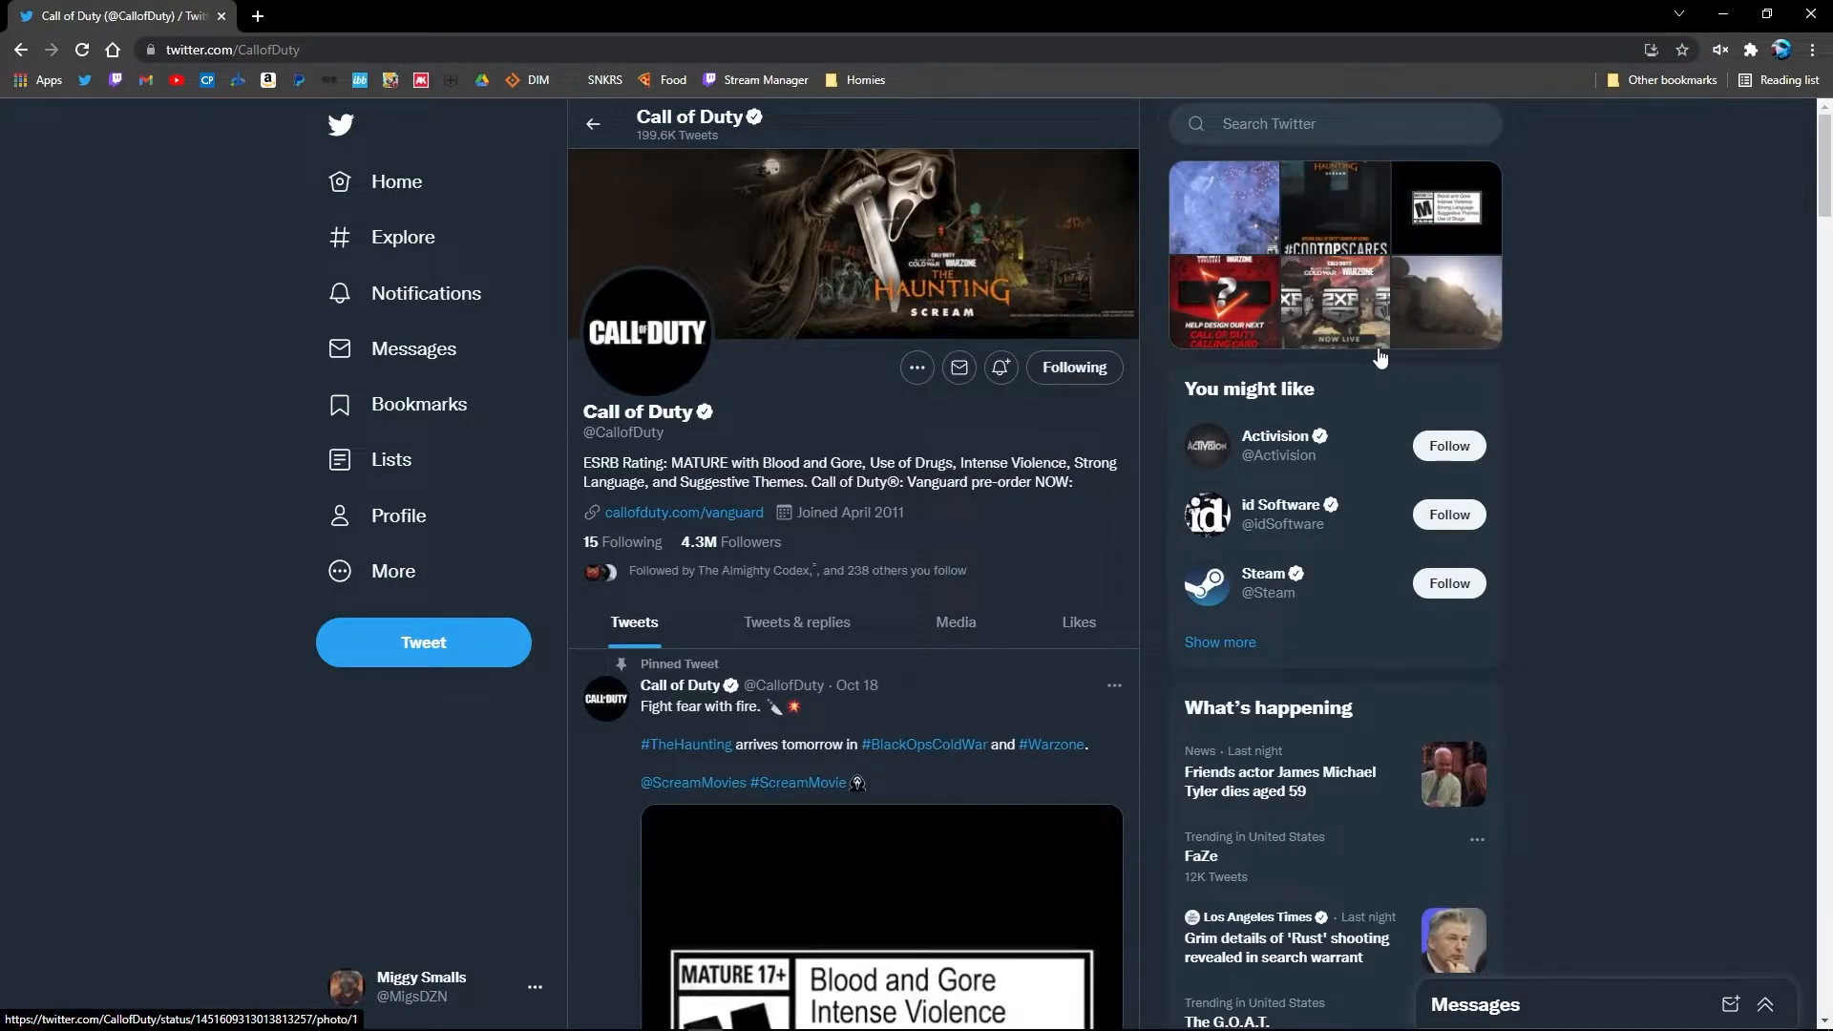
Look through the Call of Duty timeline for a short text-only tweet to use as a base
{"action": "scroll", "coordinate": [1175, 417], "scroll_direction": "down", "scroll_amount": 15}
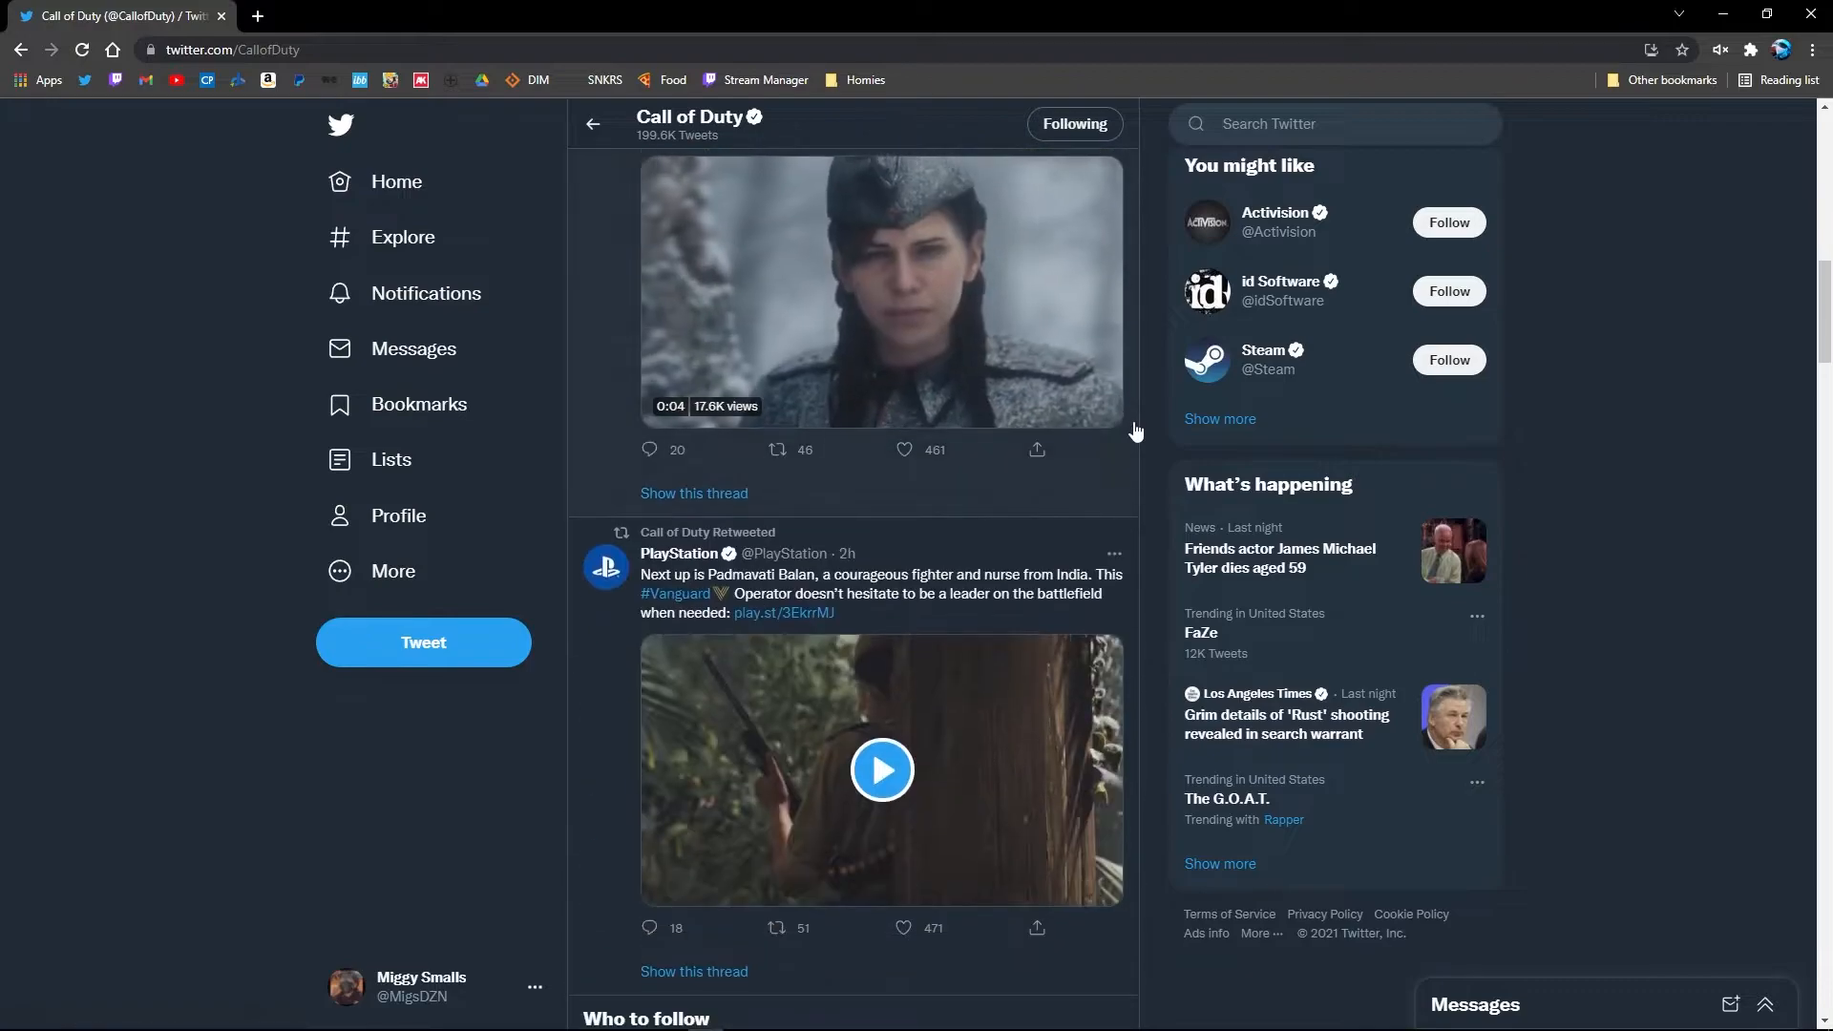
{"action": "scroll", "coordinate": [1133, 428], "scroll_direction": "down", "scroll_amount": 20}
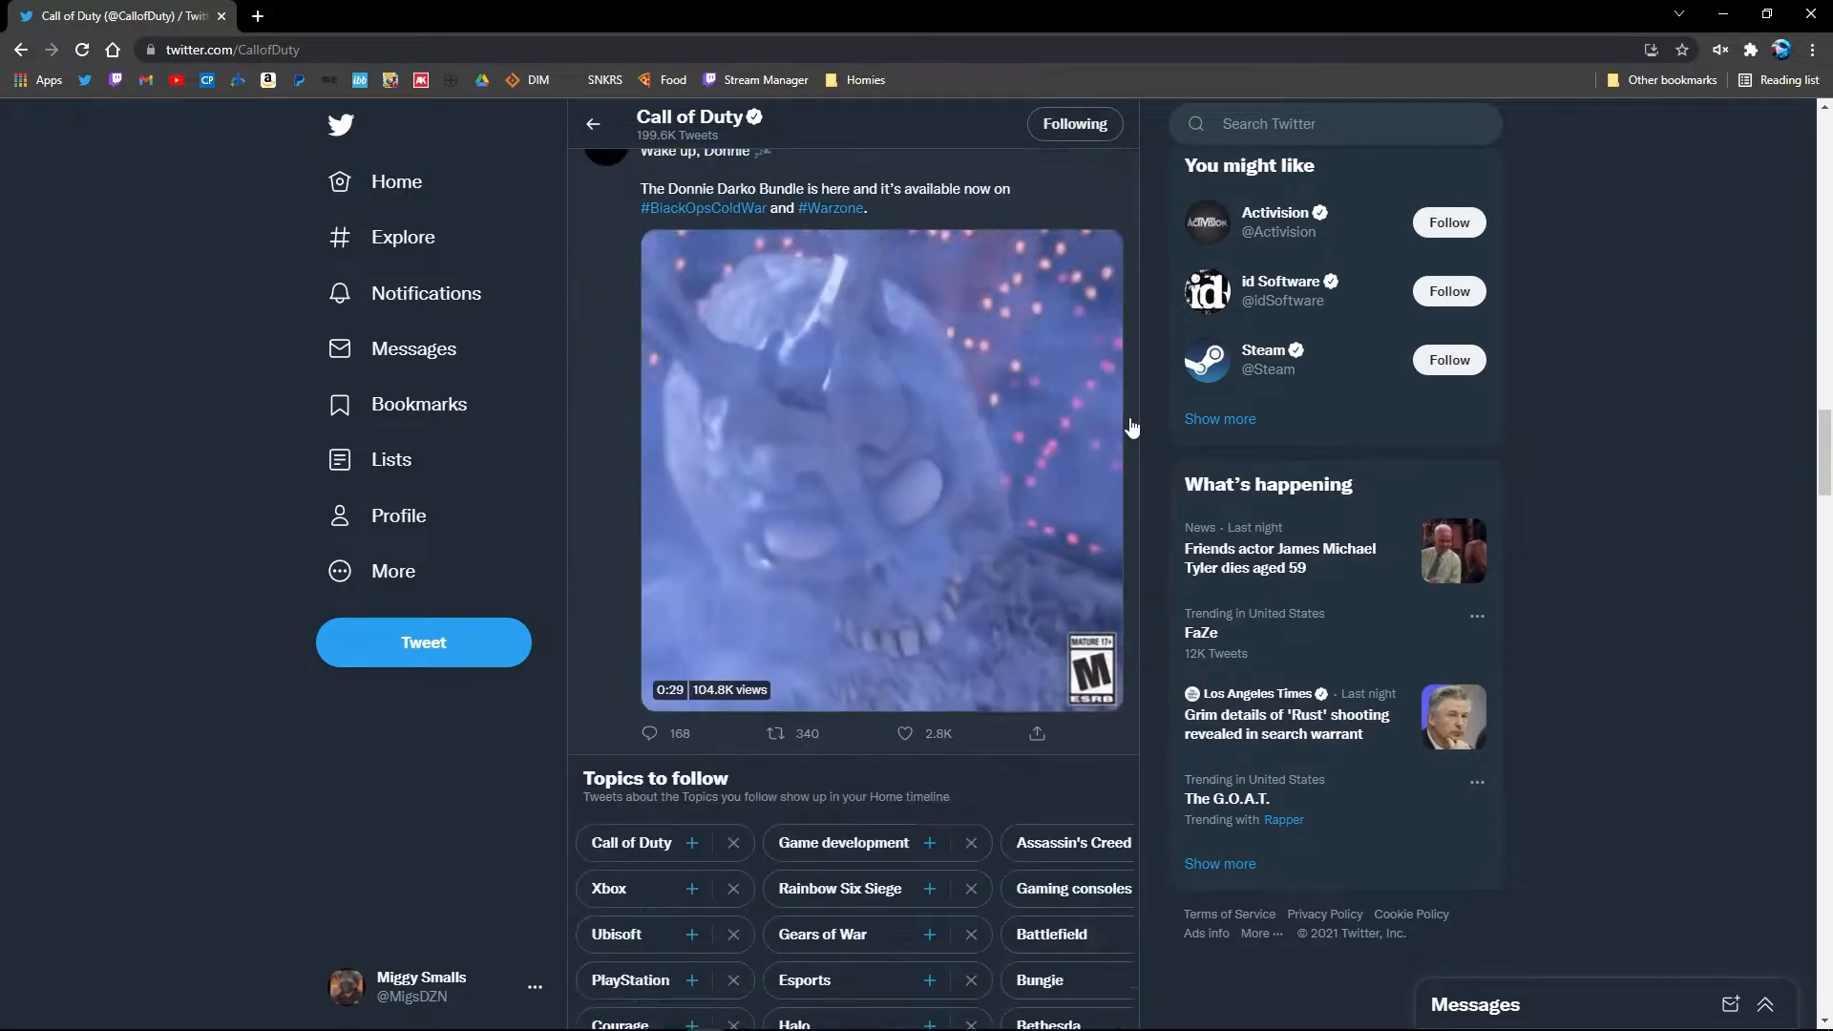
{"action": "scroll", "coordinate": [1132, 429], "scroll_direction": "down", "scroll_amount": 10}
{"action": "scroll", "coordinate": [1132, 428], "scroll_direction": "up", "scroll_amount": 2}
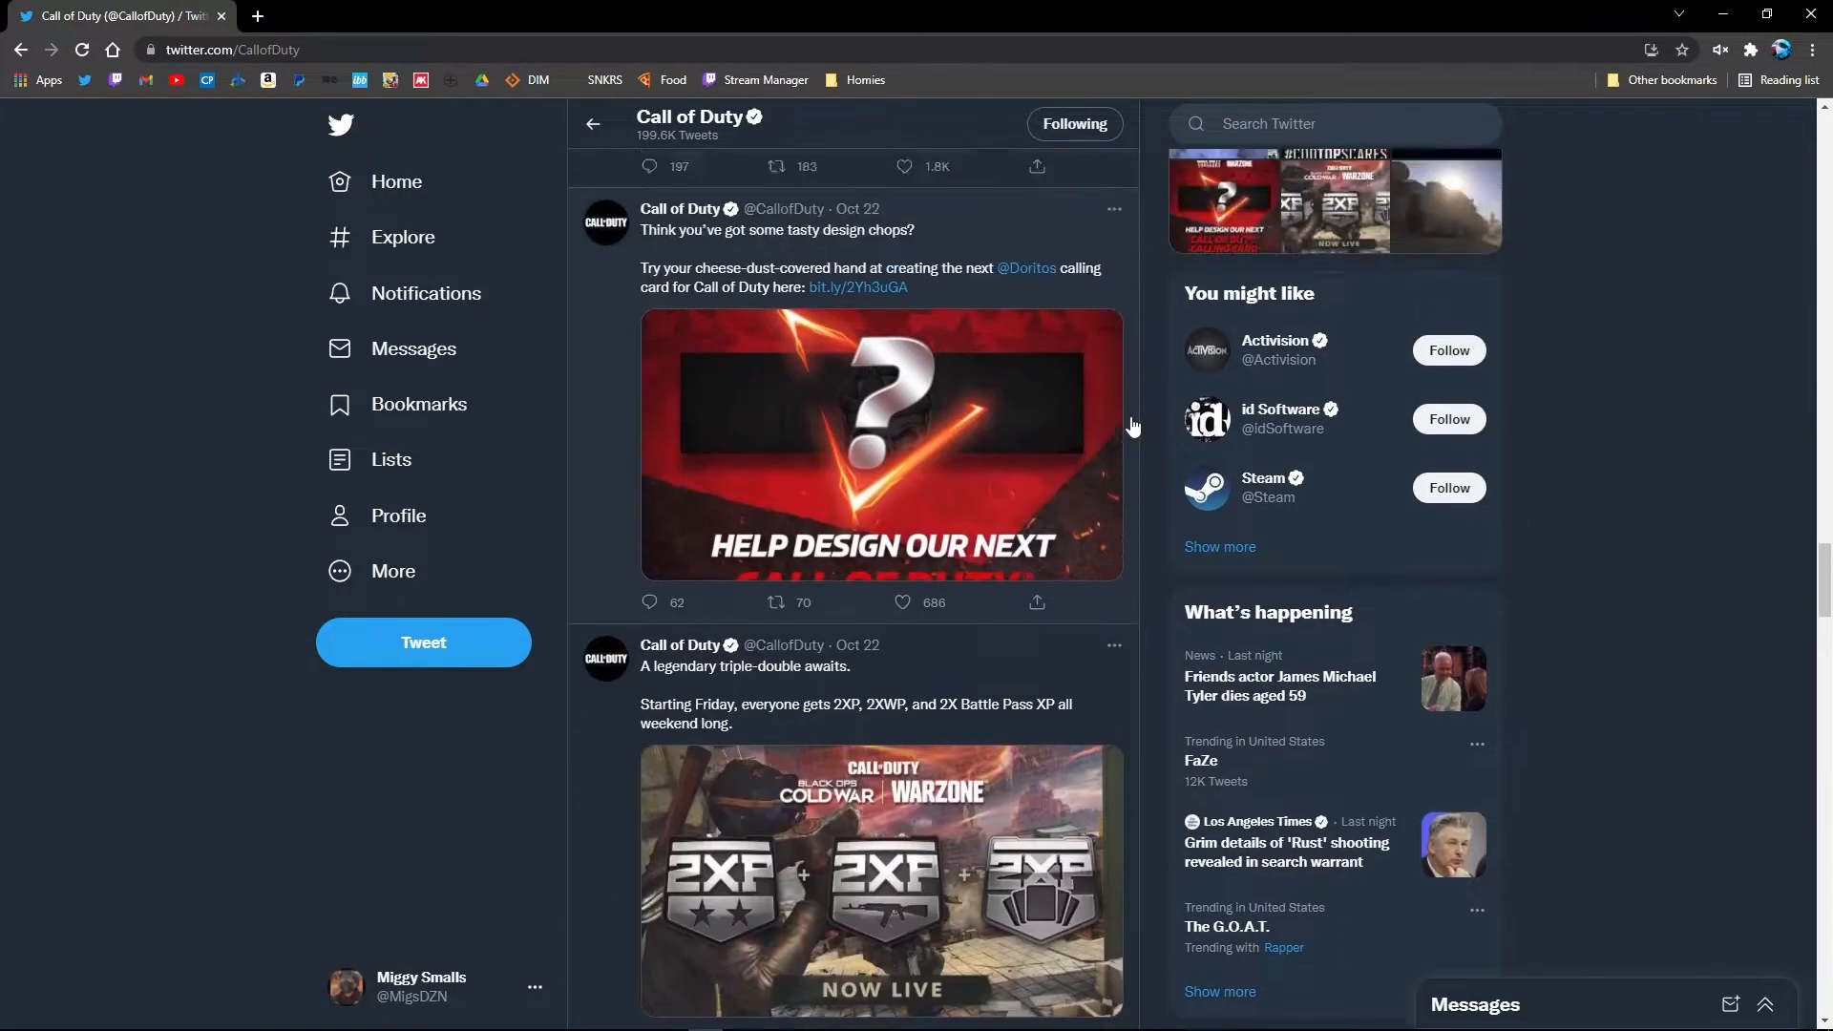
{"action": "scroll", "coordinate": [1133, 427], "scroll_direction": "down", "scroll_amount": 15}
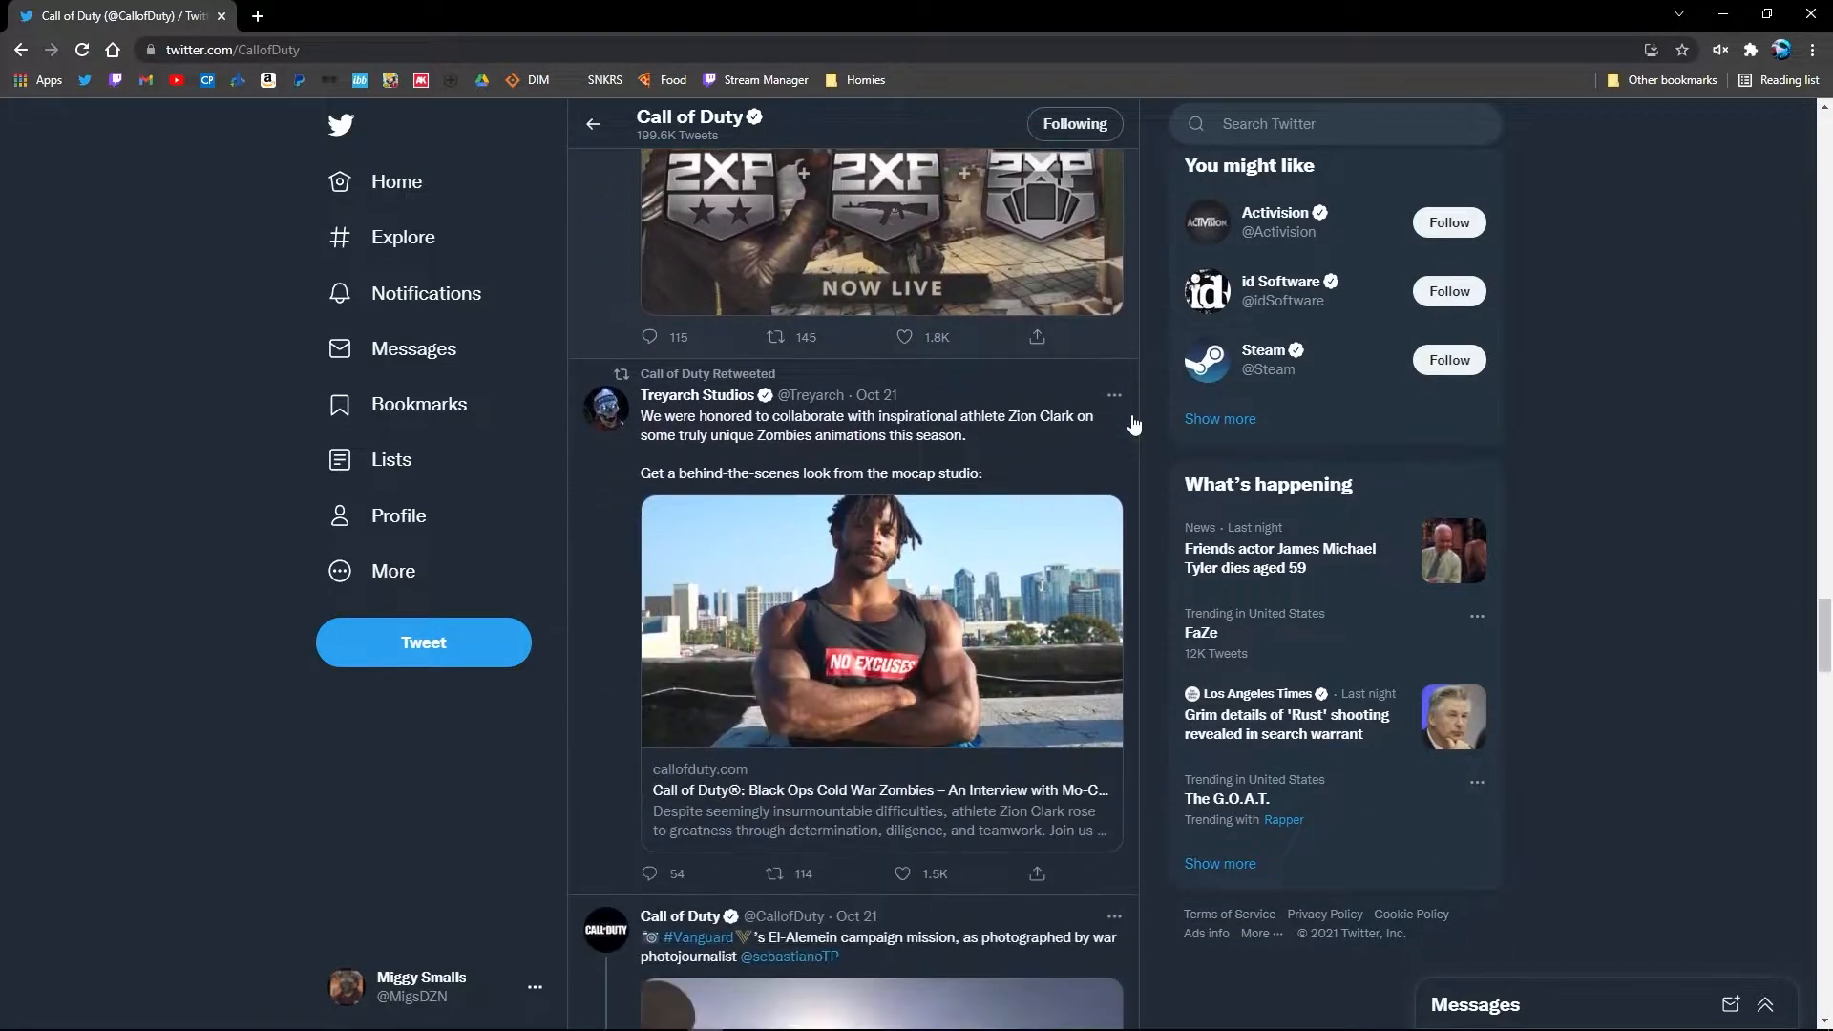
{"action": "scroll", "coordinate": [1132, 425], "scroll_direction": "down", "scroll_amount": 20}
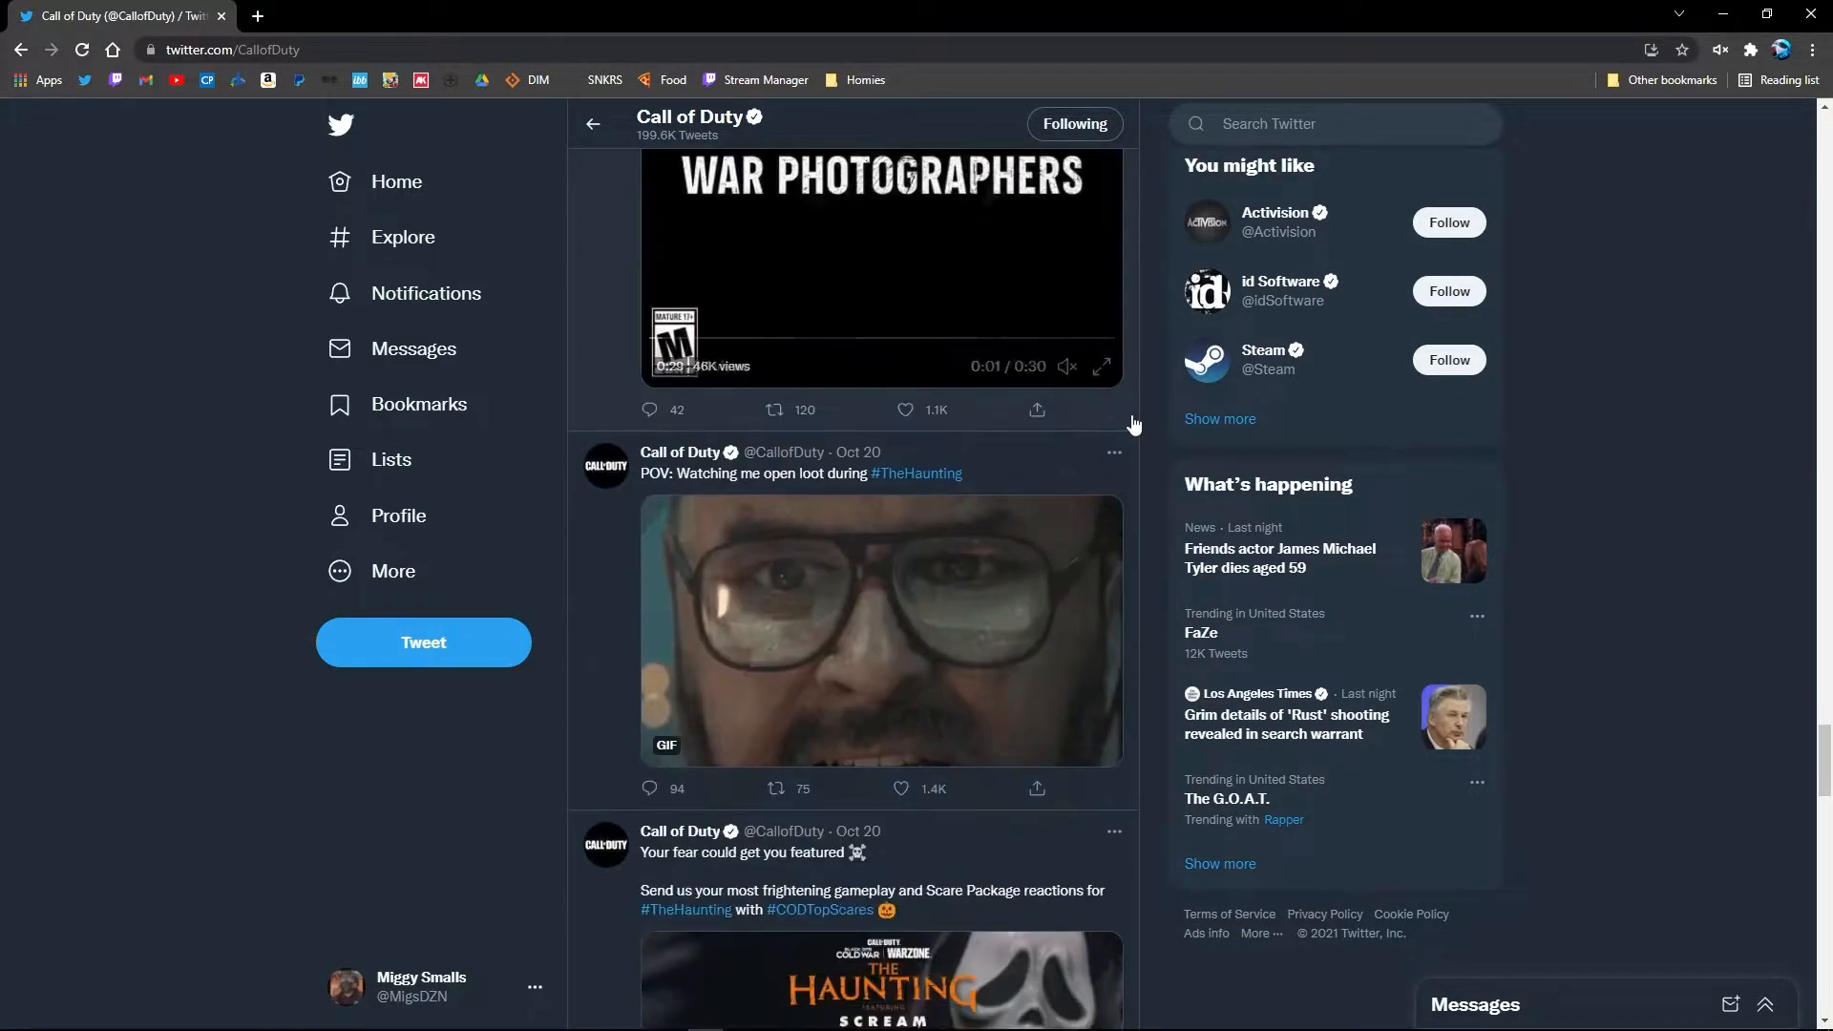
{"action": "scroll", "coordinate": [1134, 424], "scroll_direction": "down", "scroll_amount": 20}
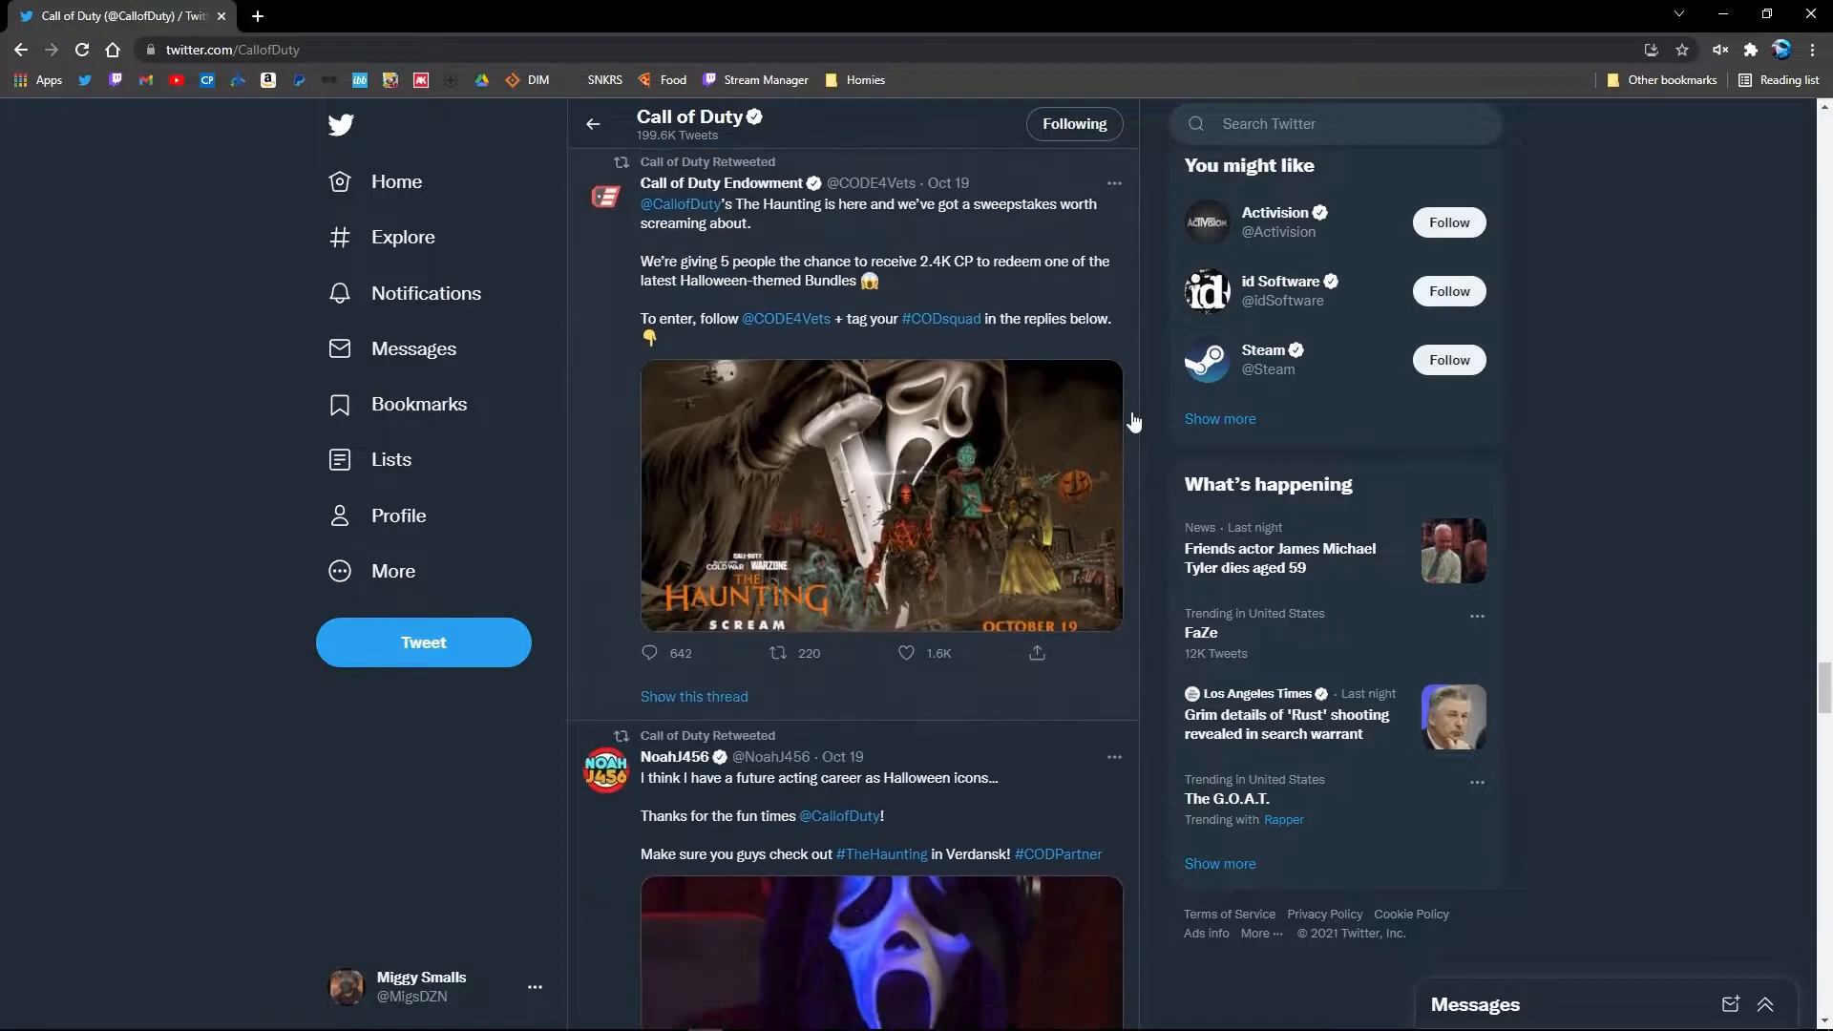
{"action": "scroll", "coordinate": [1132, 421], "scroll_direction": "down", "scroll_amount": 15}
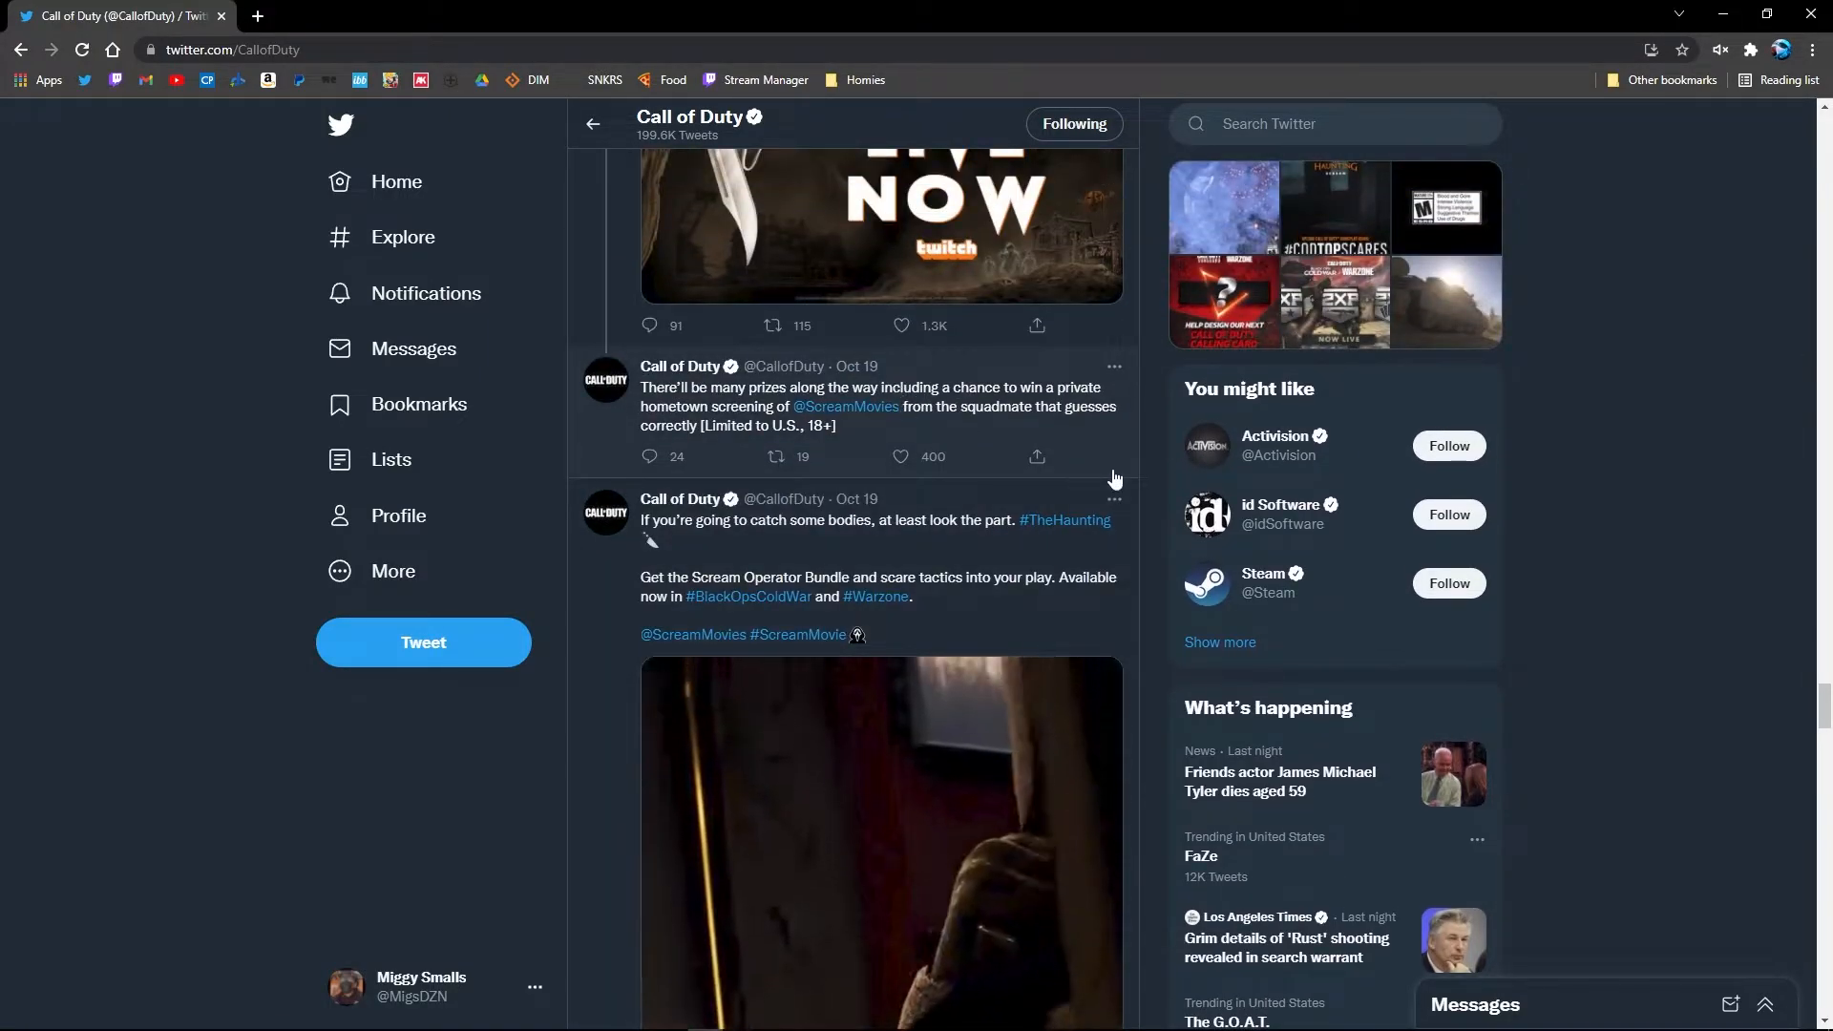
{"action": "scroll", "coordinate": [1161, 487], "scroll_direction": "down", "scroll_amount": 15}
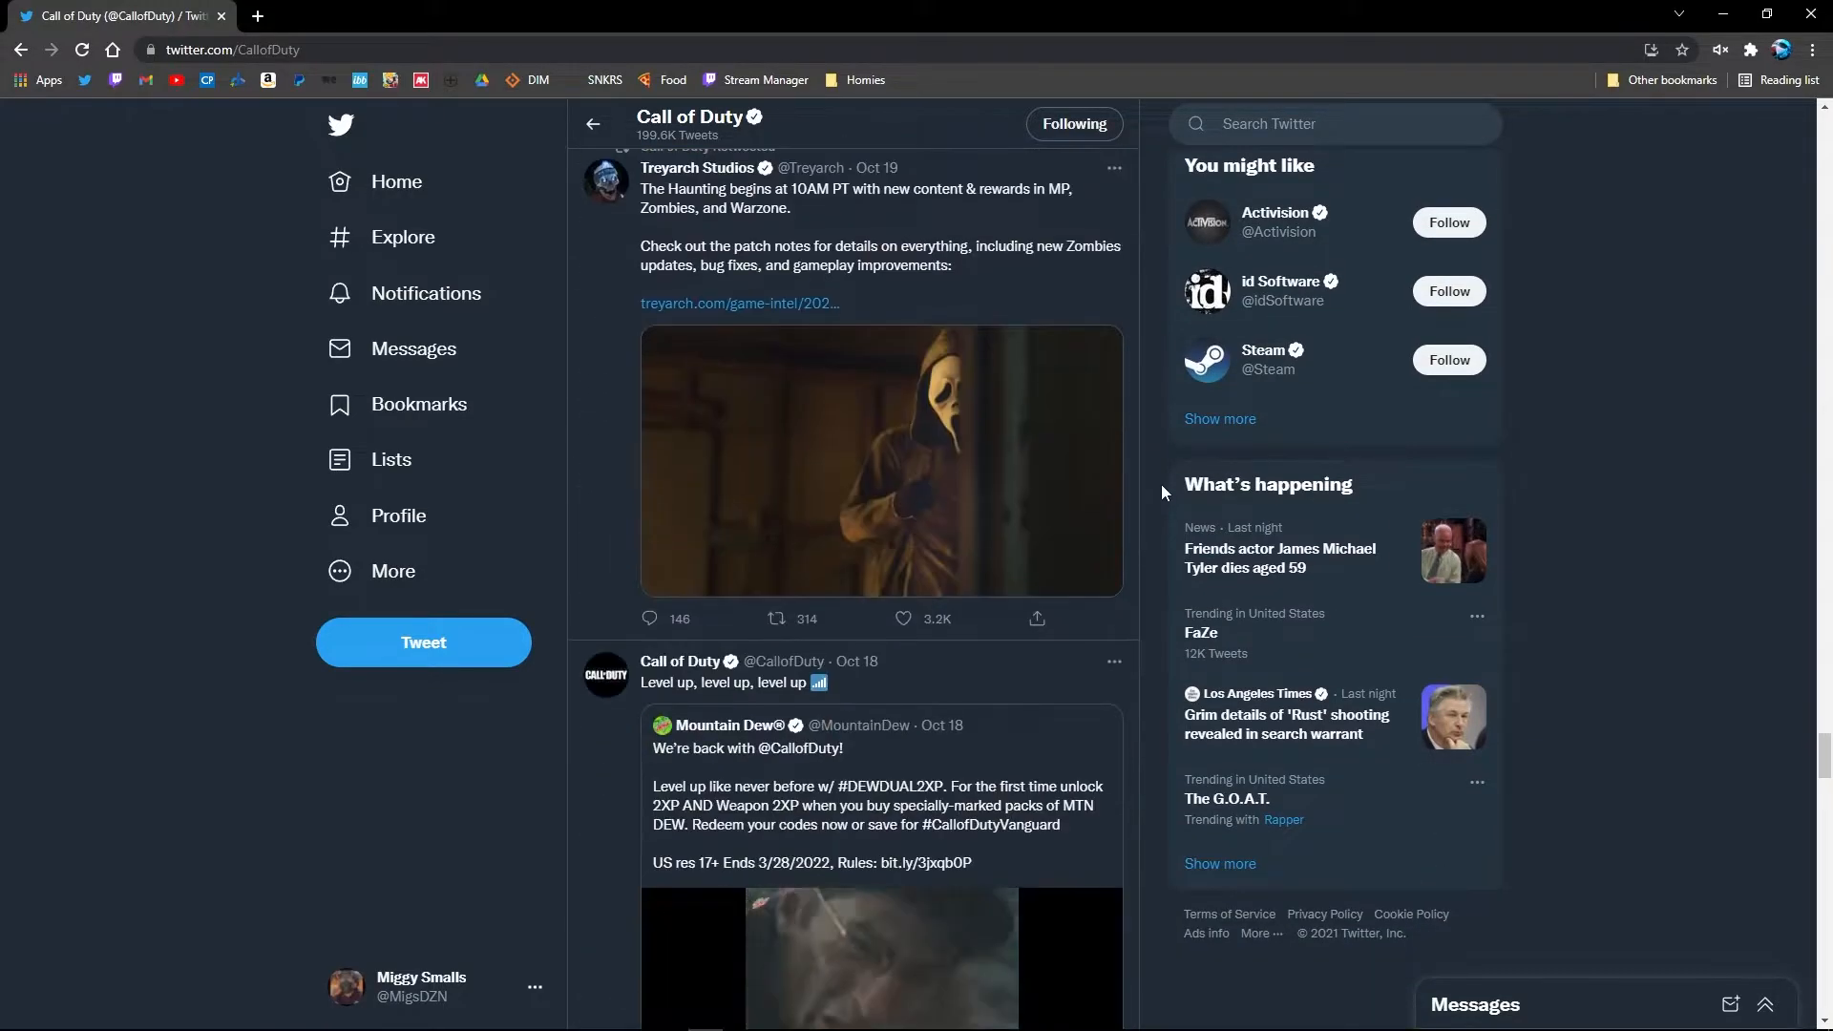
{"action": "scroll", "coordinate": [1161, 483], "scroll_direction": "down", "scroll_amount": 12}
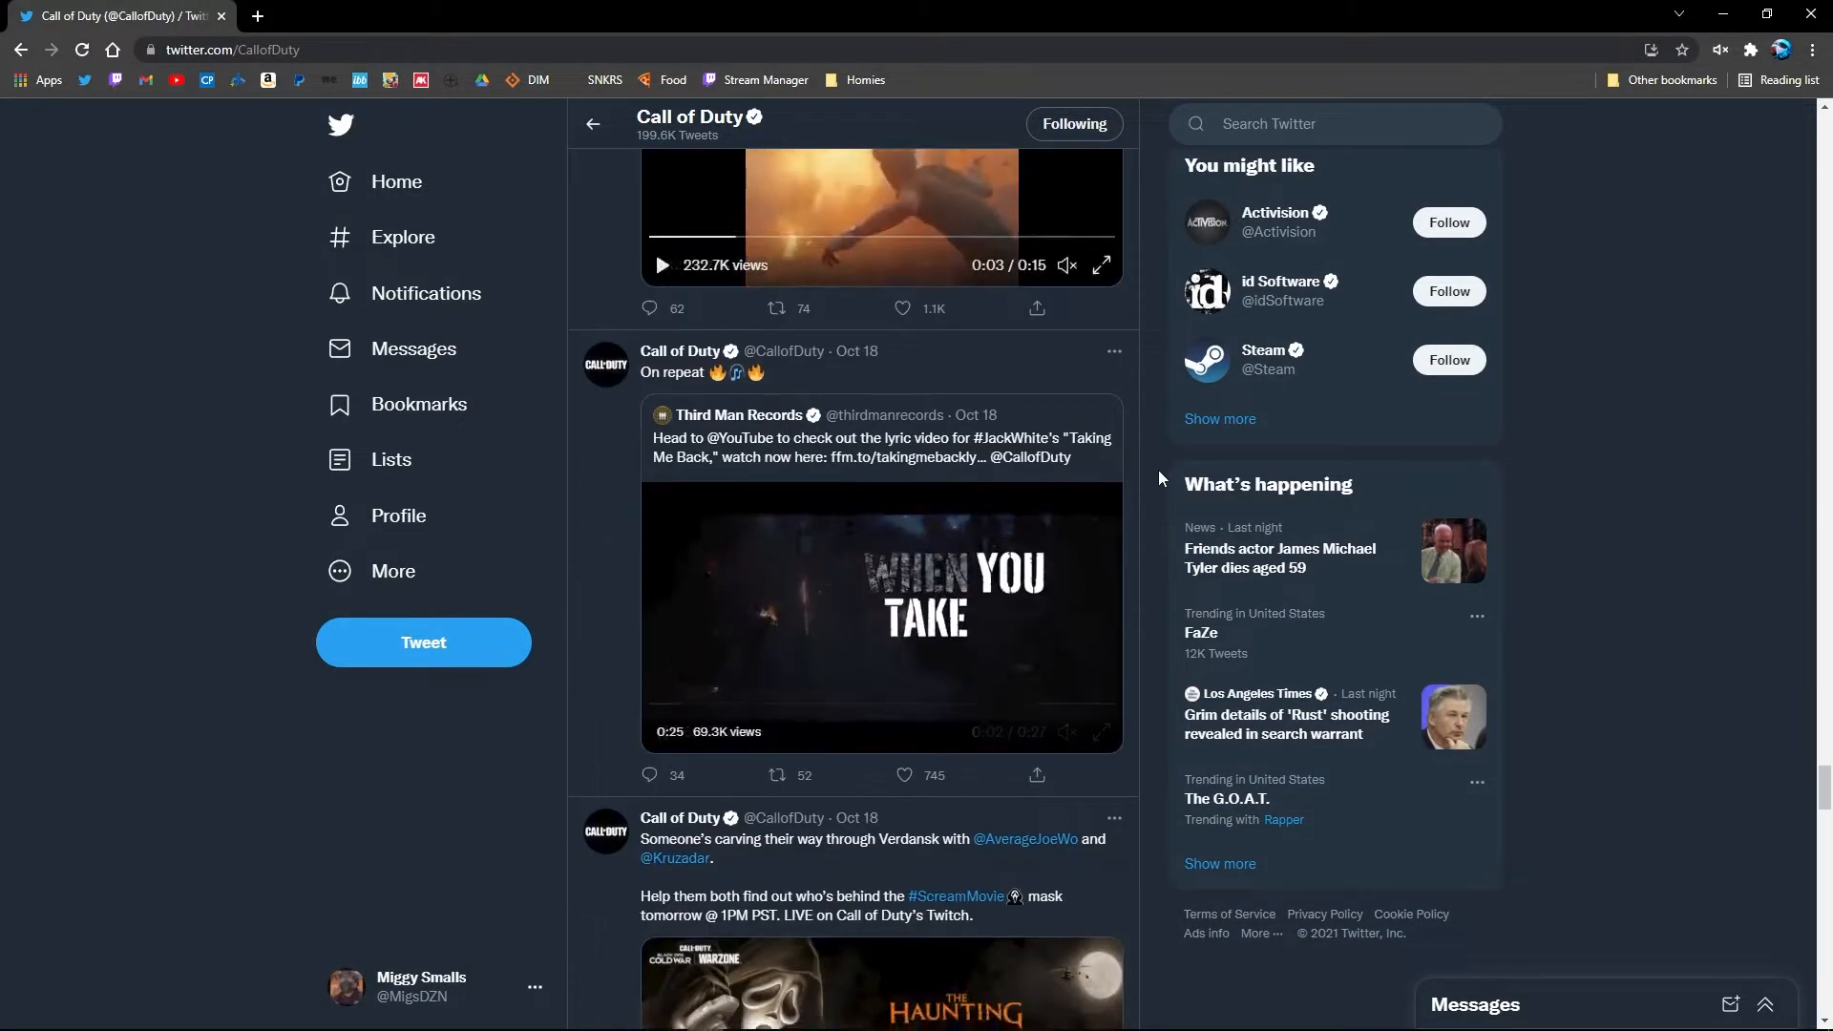
{"action": "scroll", "coordinate": [1159, 474], "scroll_direction": "down", "scroll_amount": 12}
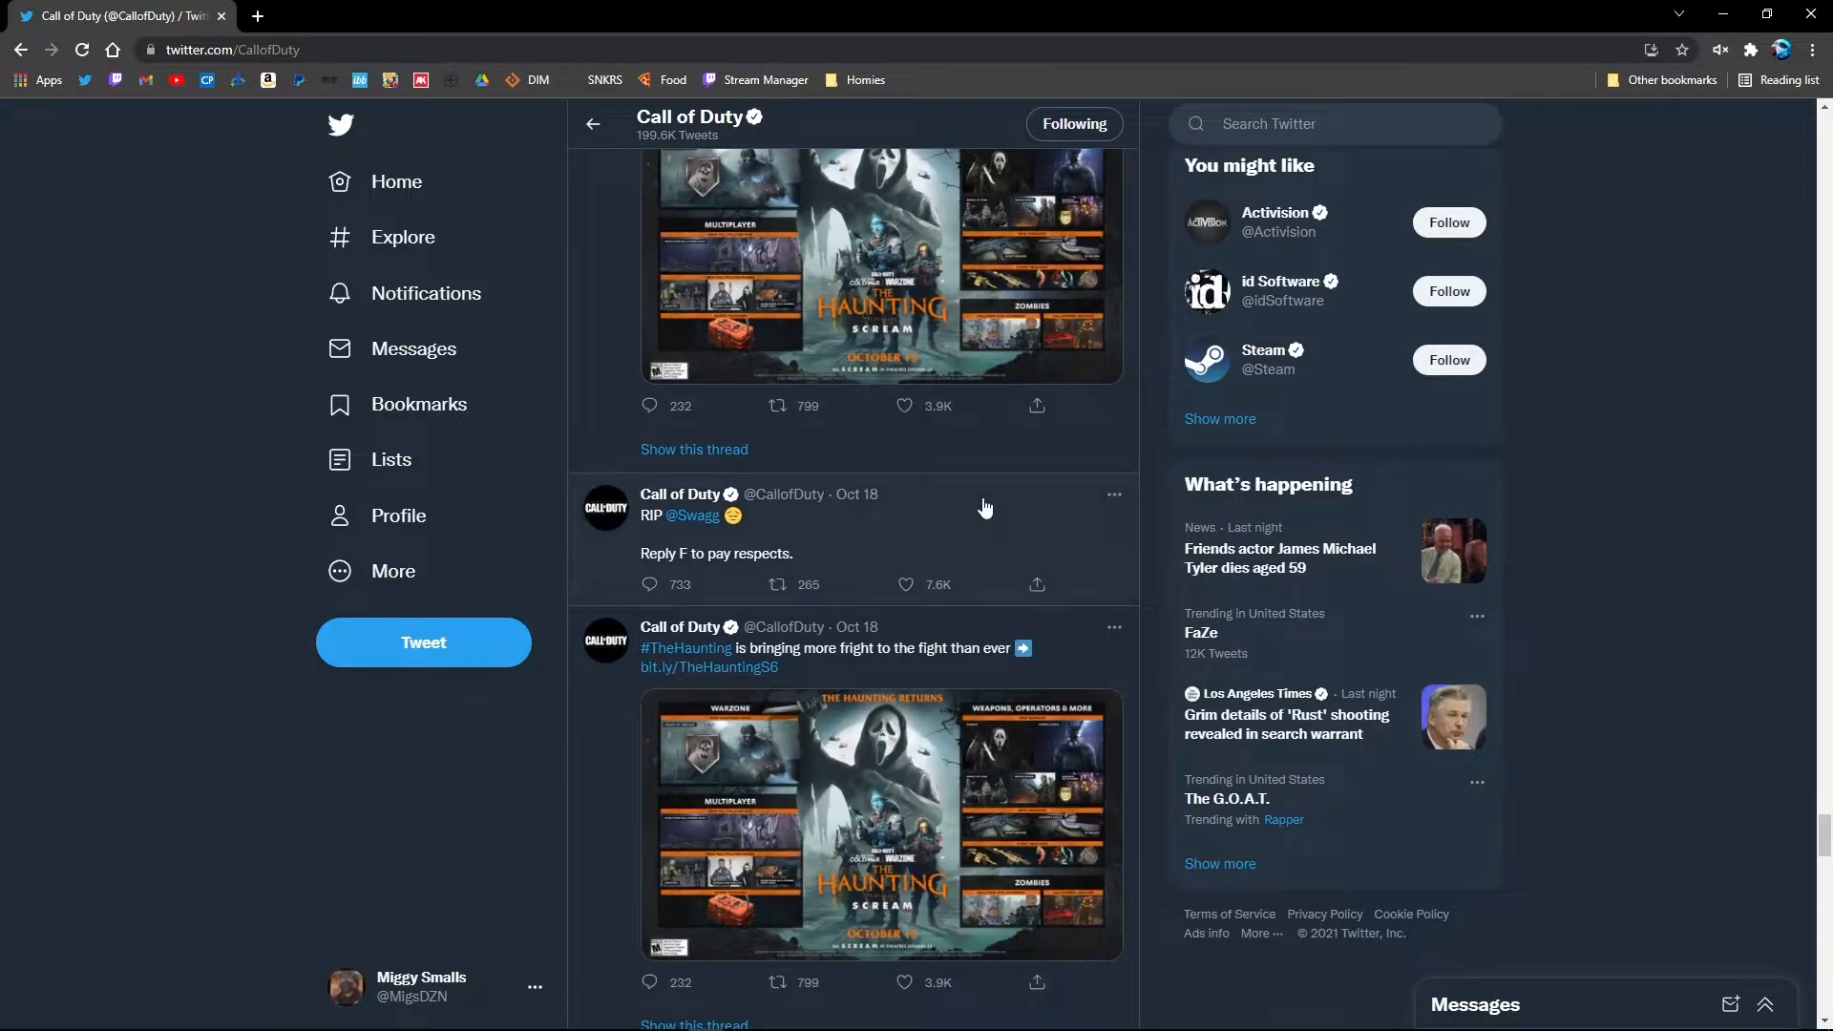
{"action": "scroll", "coordinate": [1066, 437], "scroll_direction": "down", "scroll_amount": 1}
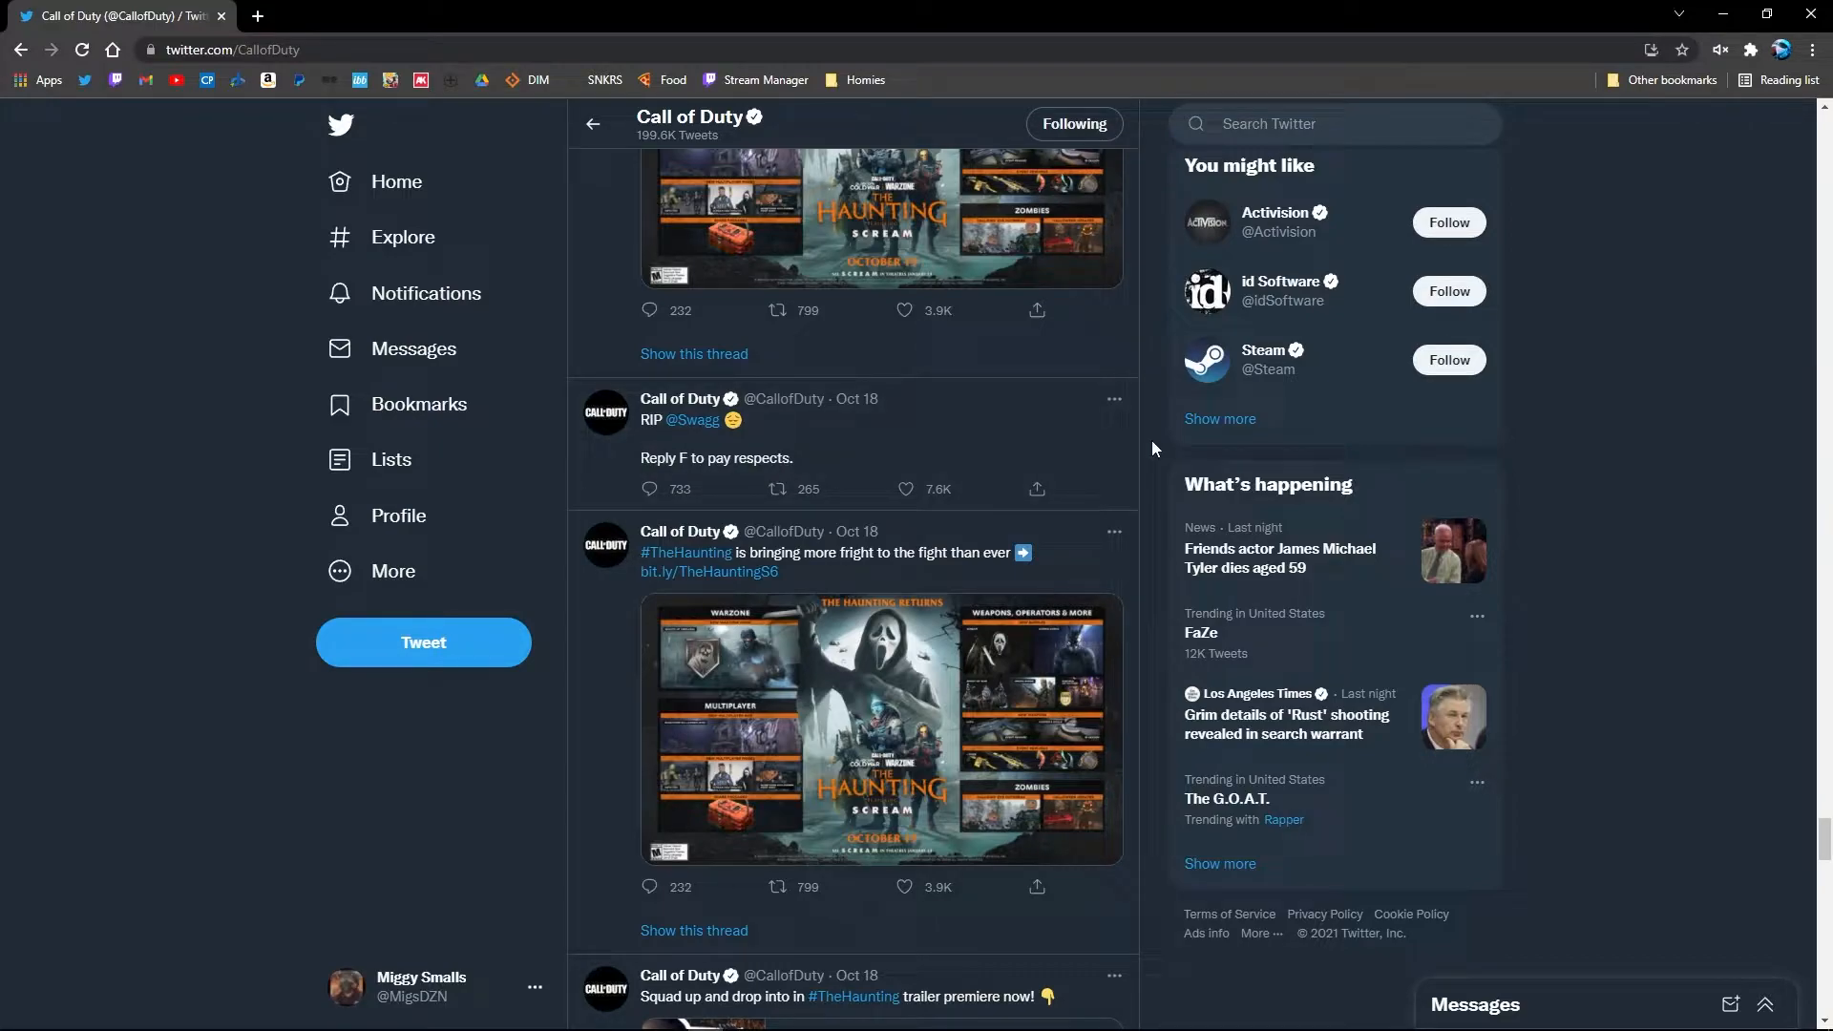
Capture the "Reply F to pay respects." tweet as a 600x140 screenshot, and switch back to Photoshop
{"action": "key", "text": "Print"}
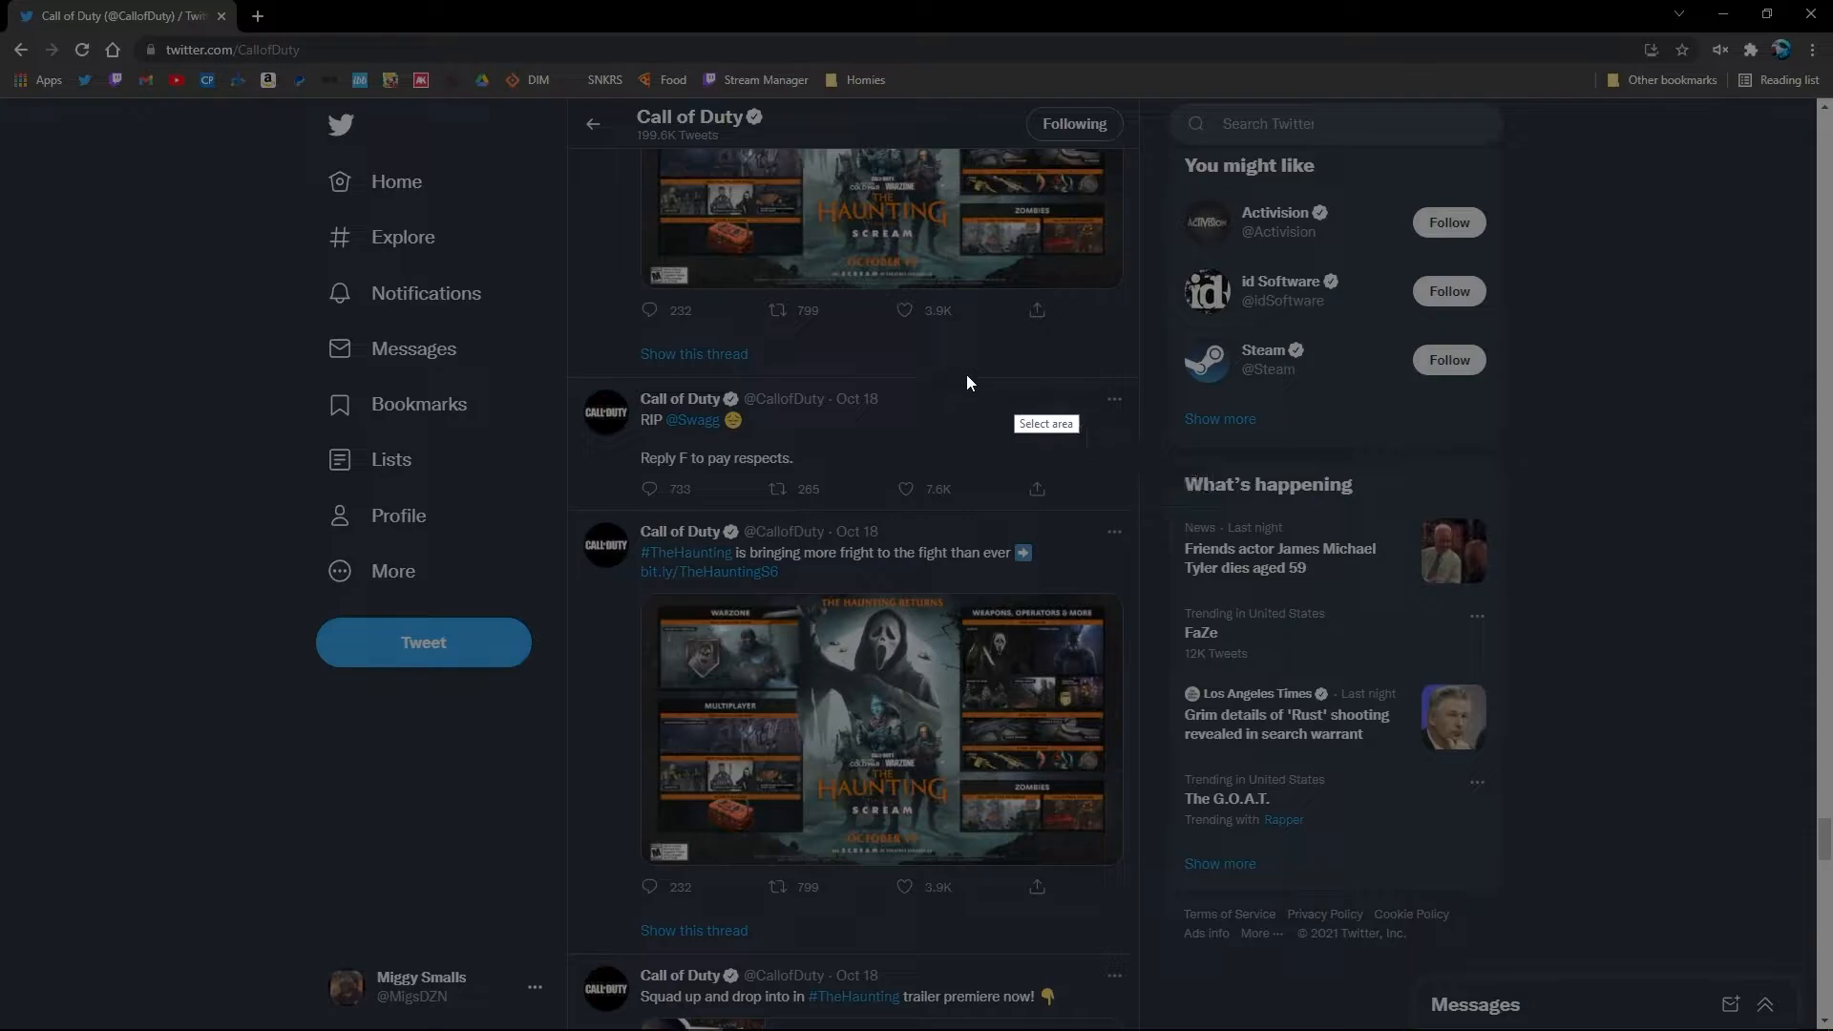
{"action": "left_click_drag", "start_coordinate": [566, 377], "coordinate": [1139, 512]}
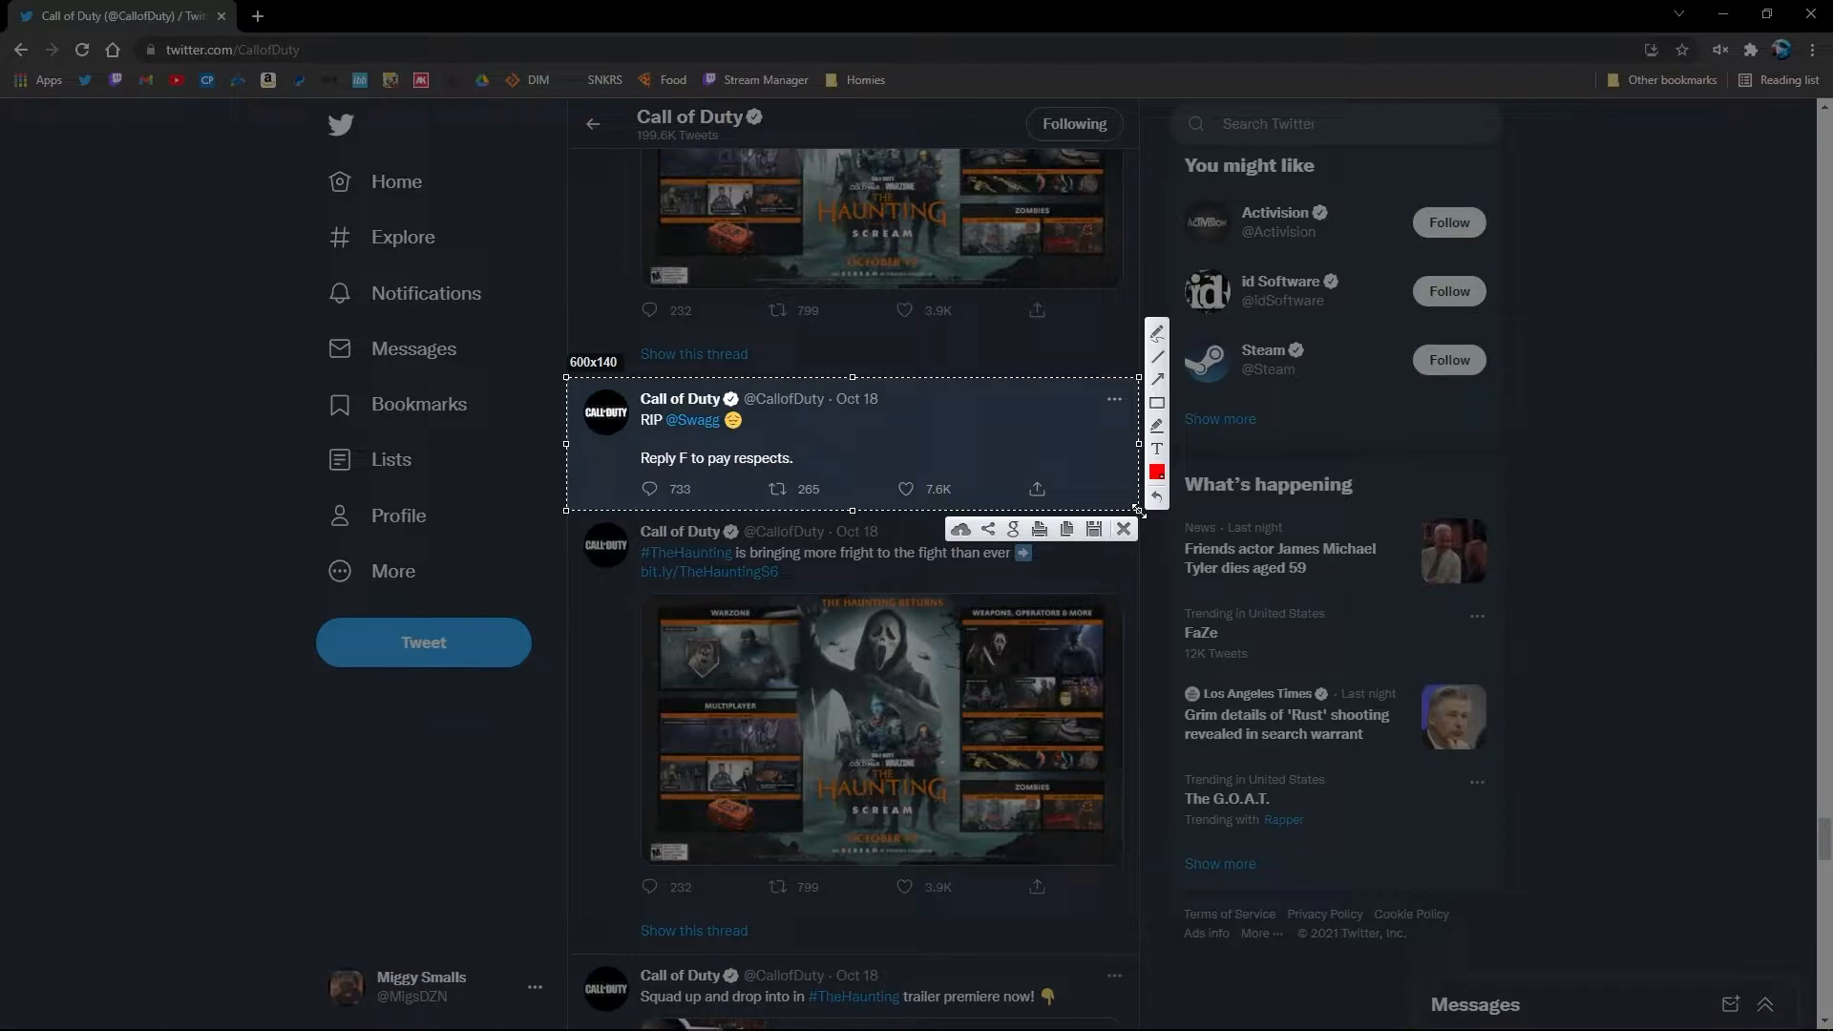
{"action": "key", "text": "ctrl+c"}
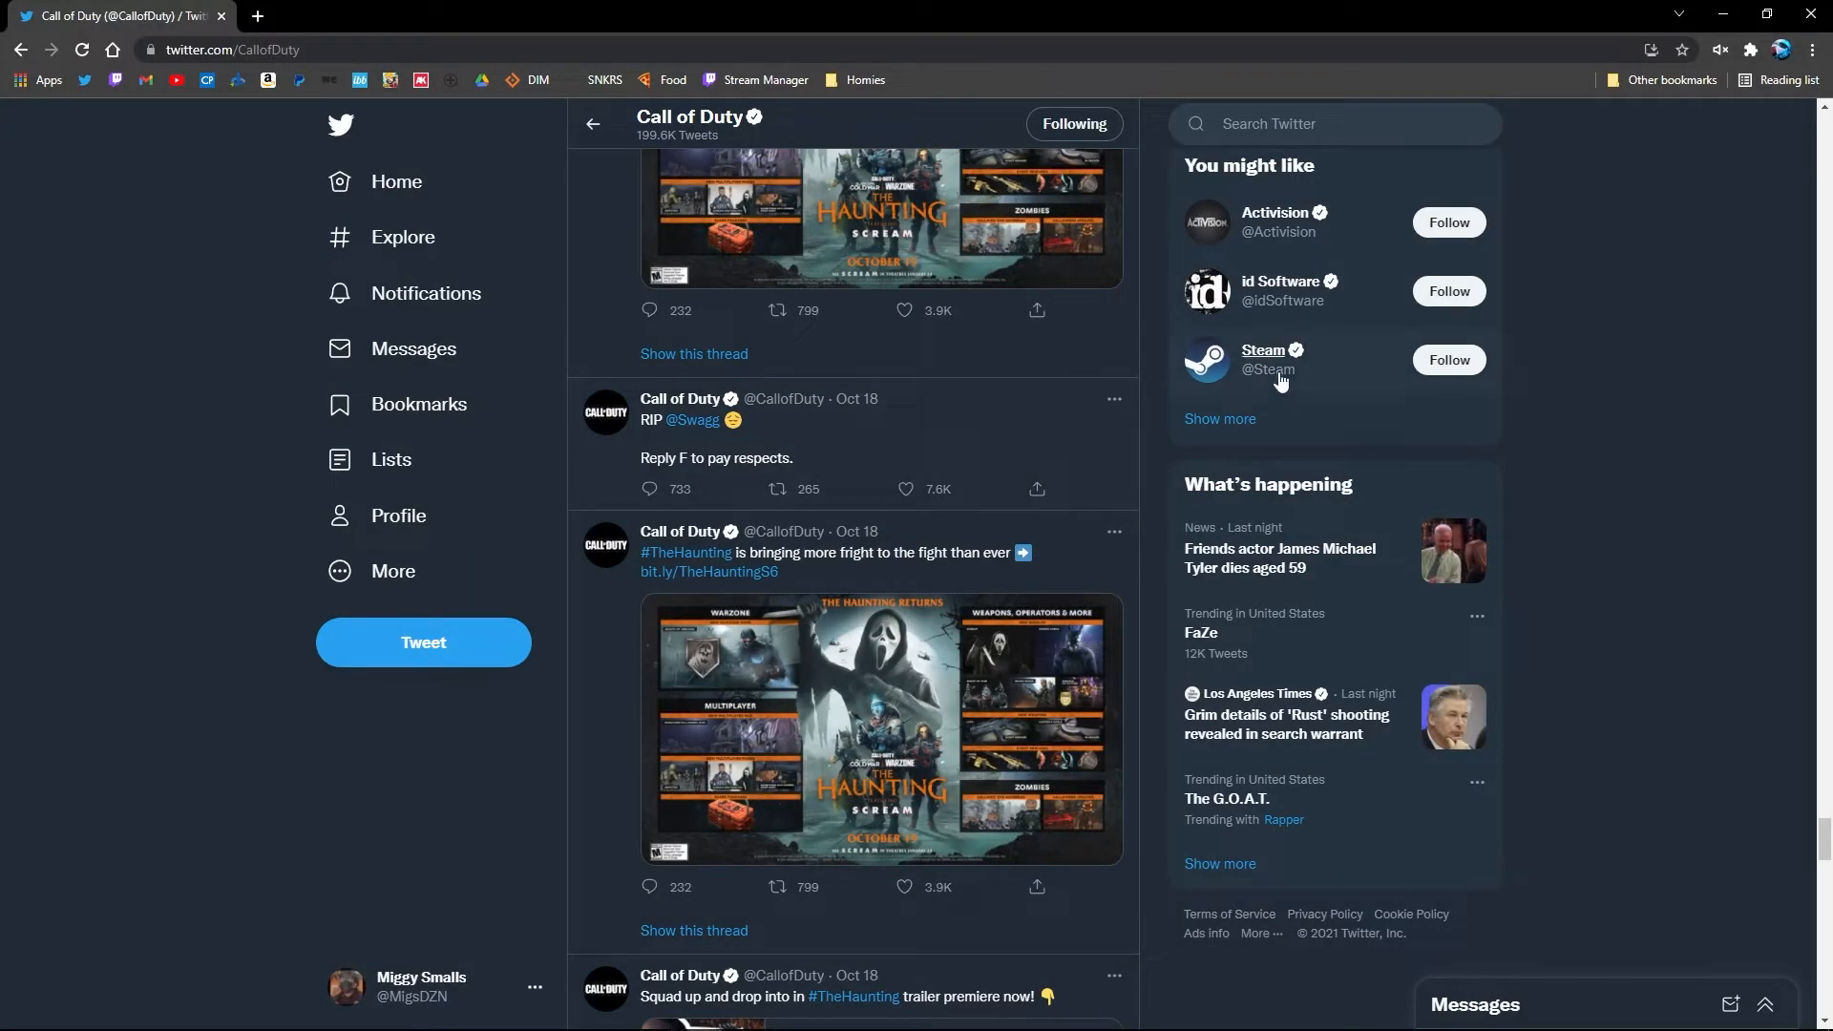
{"action": "left_click", "coordinate": [1825, 8]}
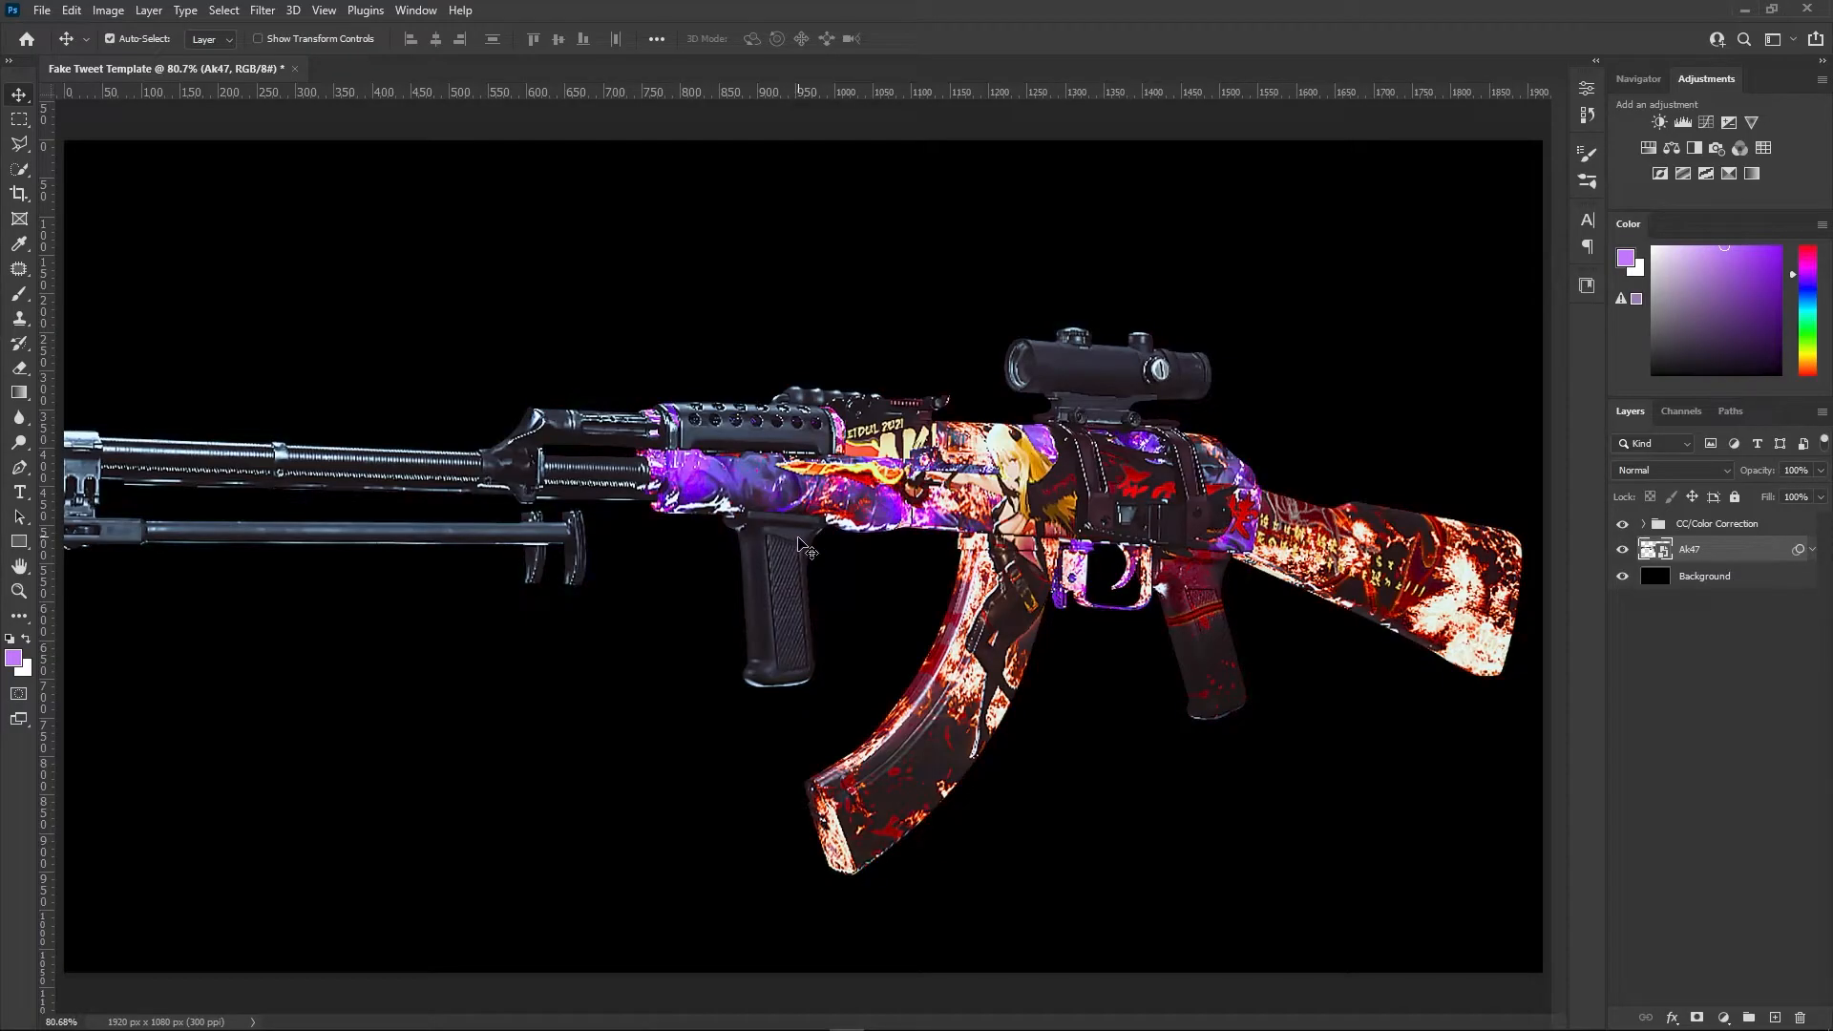
Open the tweet capture Screenshot_51.png from the Downloads folder
{"action": "key", "text": "ctrl+o"}
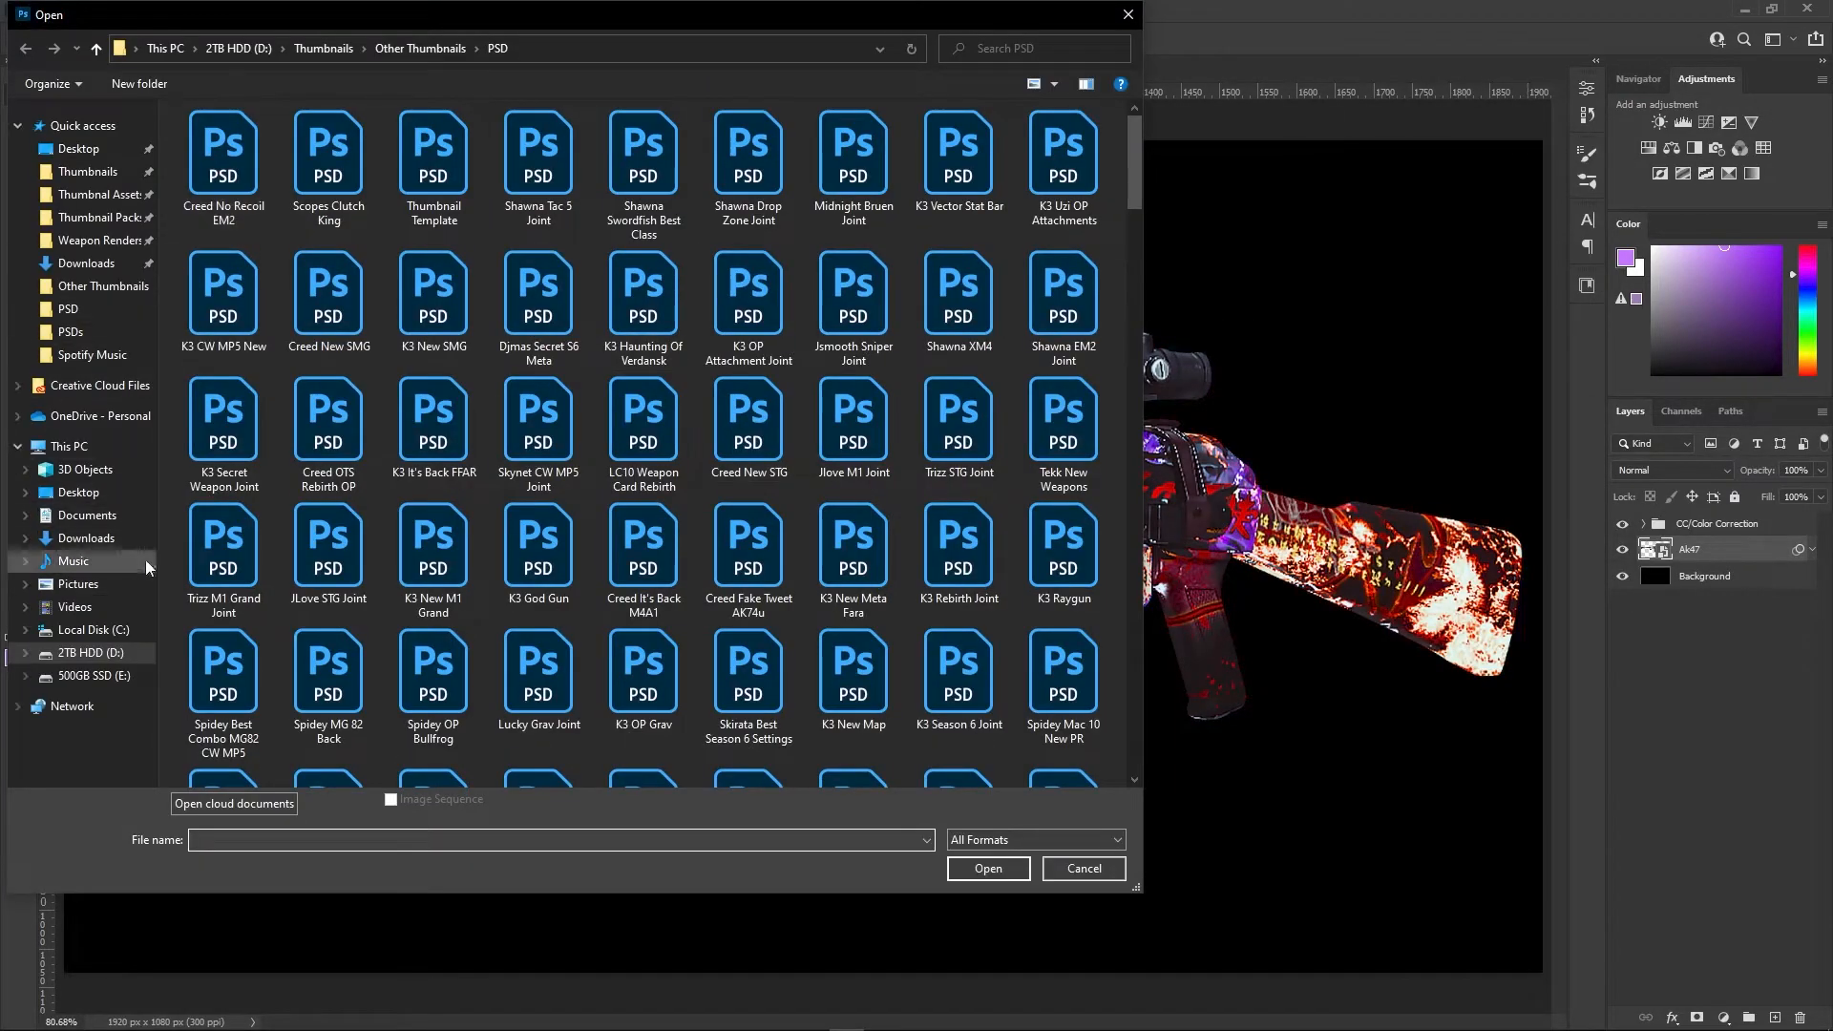
{"action": "left_click", "coordinate": [95, 538]}
{"action": "double_click", "coordinate": [226, 181]}
{"action": "left_click_drag", "start_coordinate": [774, 528], "coordinate": [830, 535]}
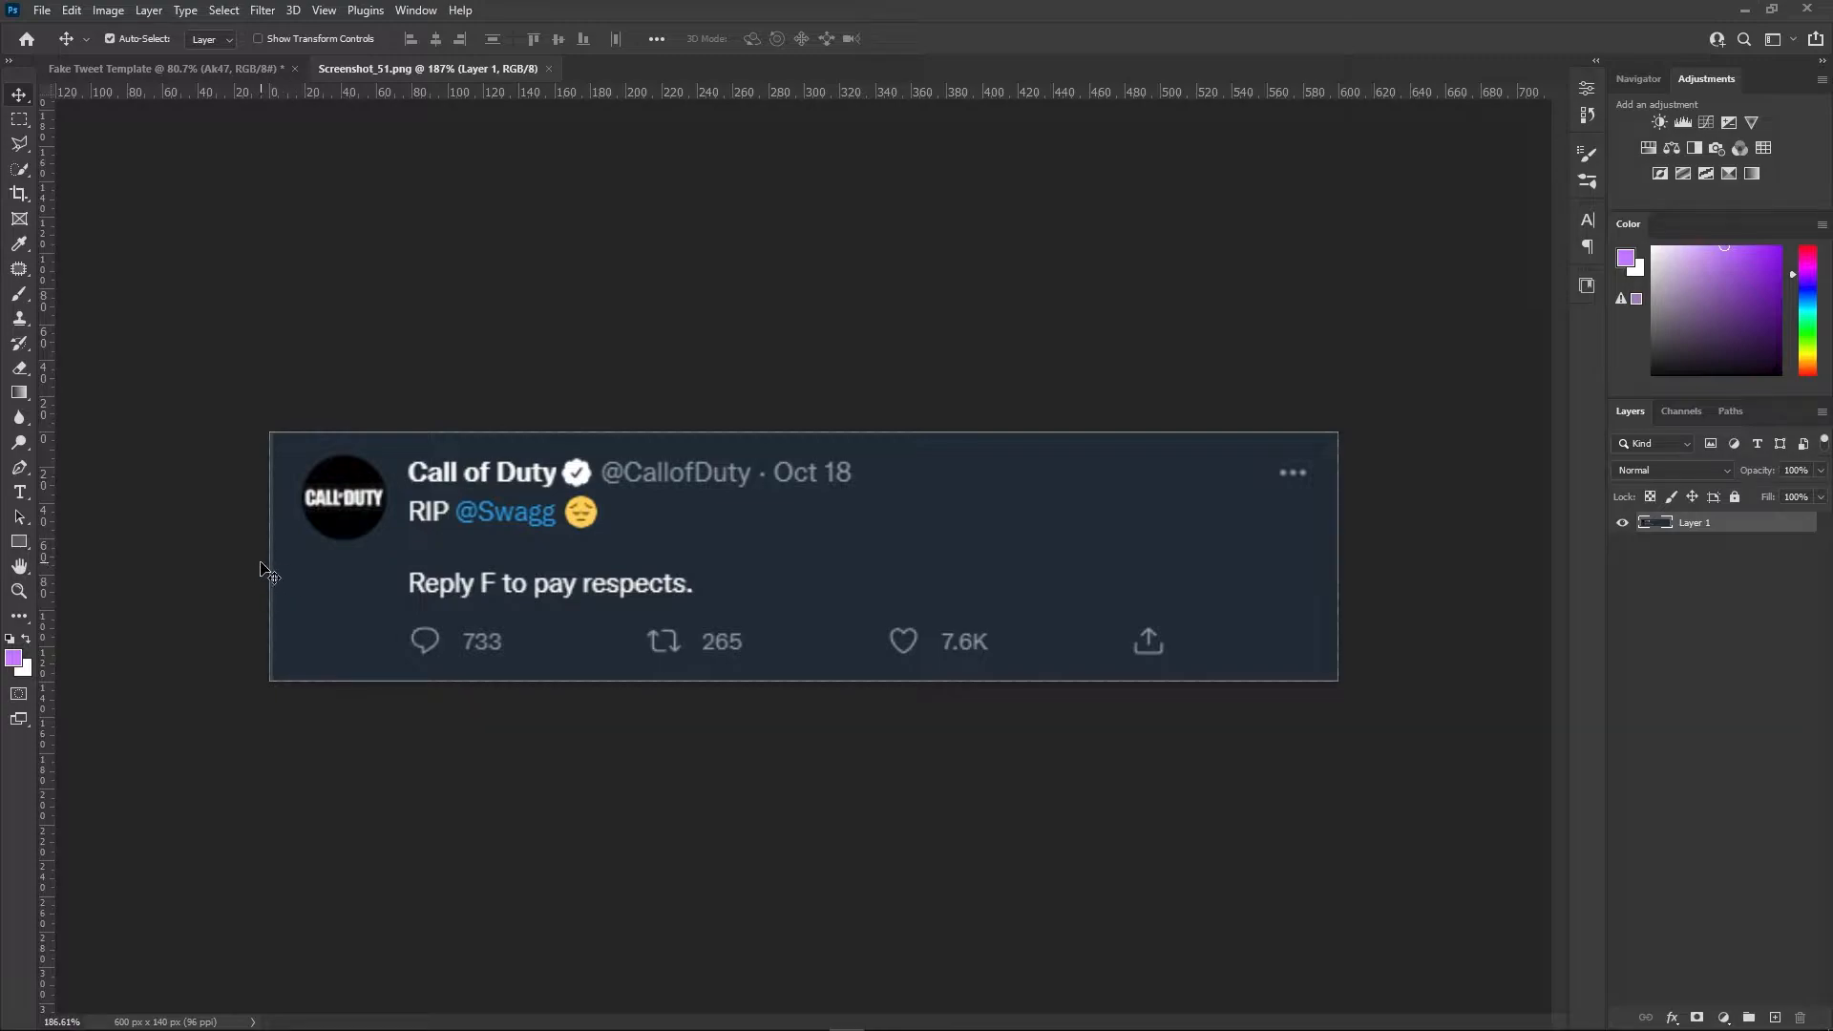
{"action": "key", "text": "ctrl+space"}
{"action": "left_click_drag", "start_coordinate": [771, 501], "coordinate": [799, 501]}
{"action": "key", "text": "m"}
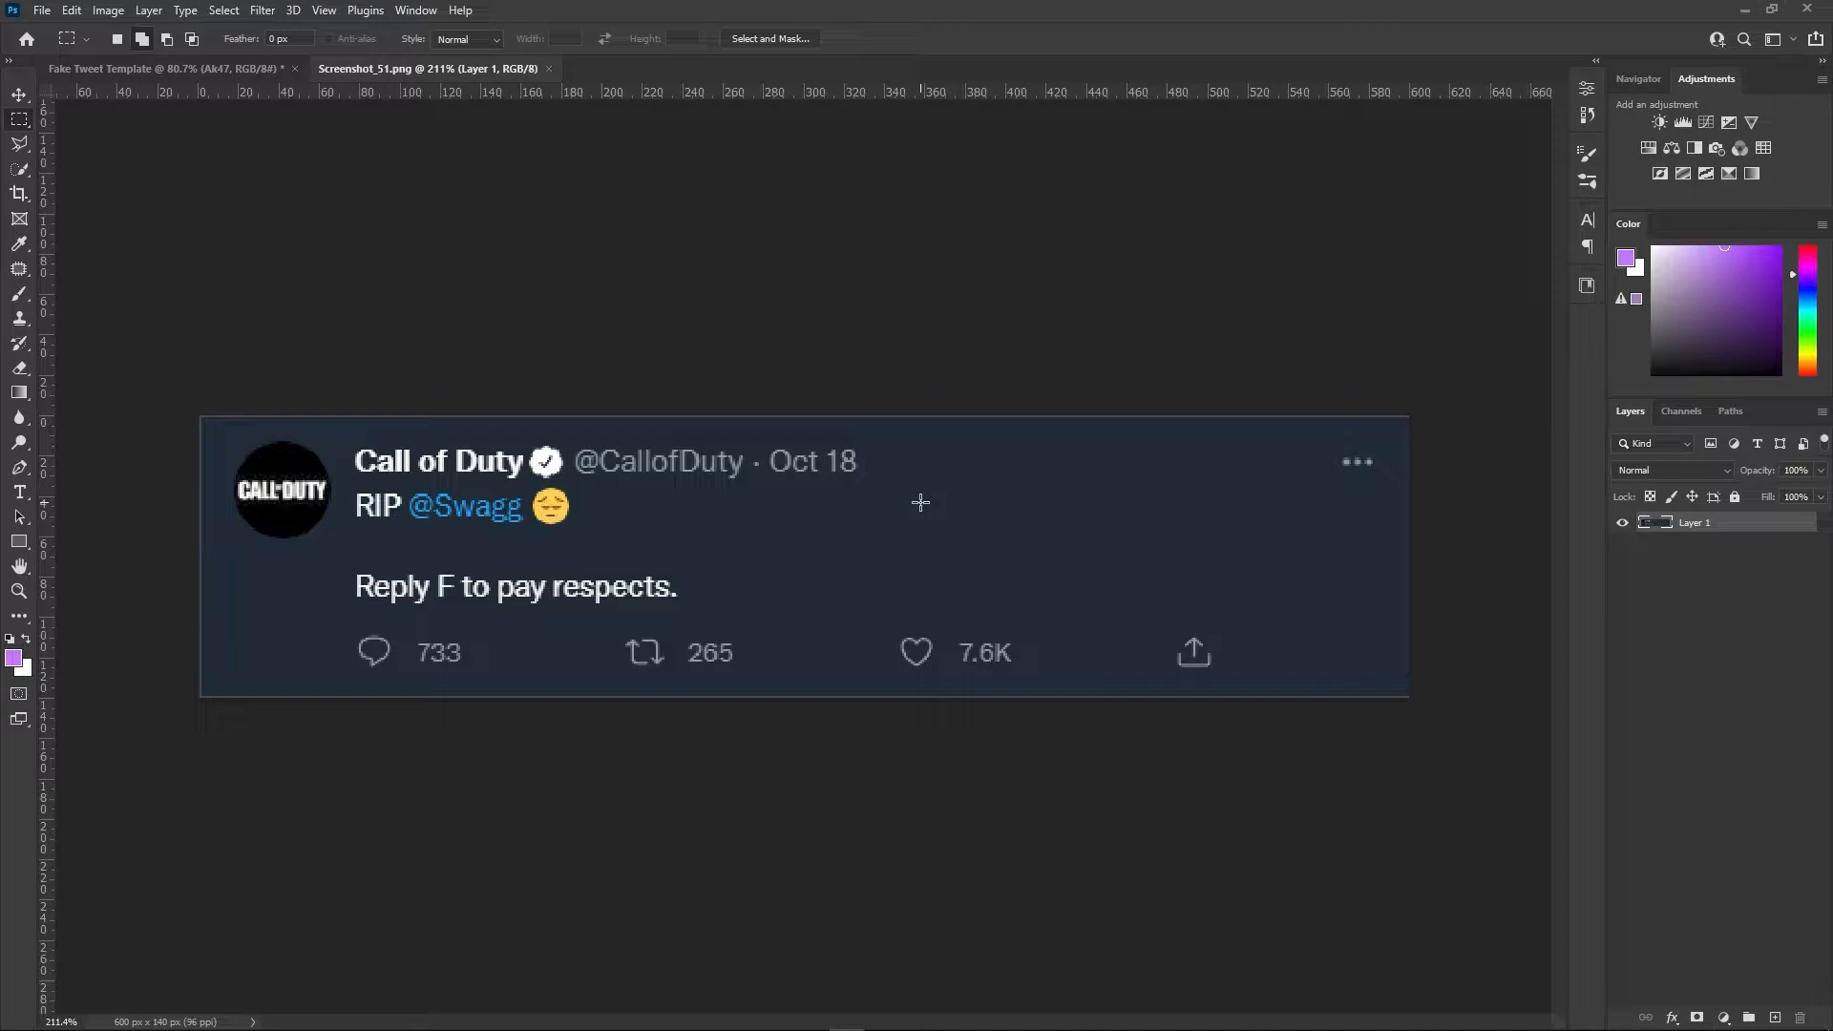
{"action": "right_click", "coordinate": [26, 122]}
{"action": "left_click", "coordinate": [106, 125]}
{"action": "left_click_drag", "start_coordinate": [751, 440], "coordinate": [862, 478]}
{"action": "key", "text": "shift+BackSpace"}
{"action": "key", "text": "Return"}
{"action": "key", "text": "ctrl+d"}
{"action": "scroll", "coordinate": [878, 480], "scroll_direction": "down", "scroll_amount": 2}
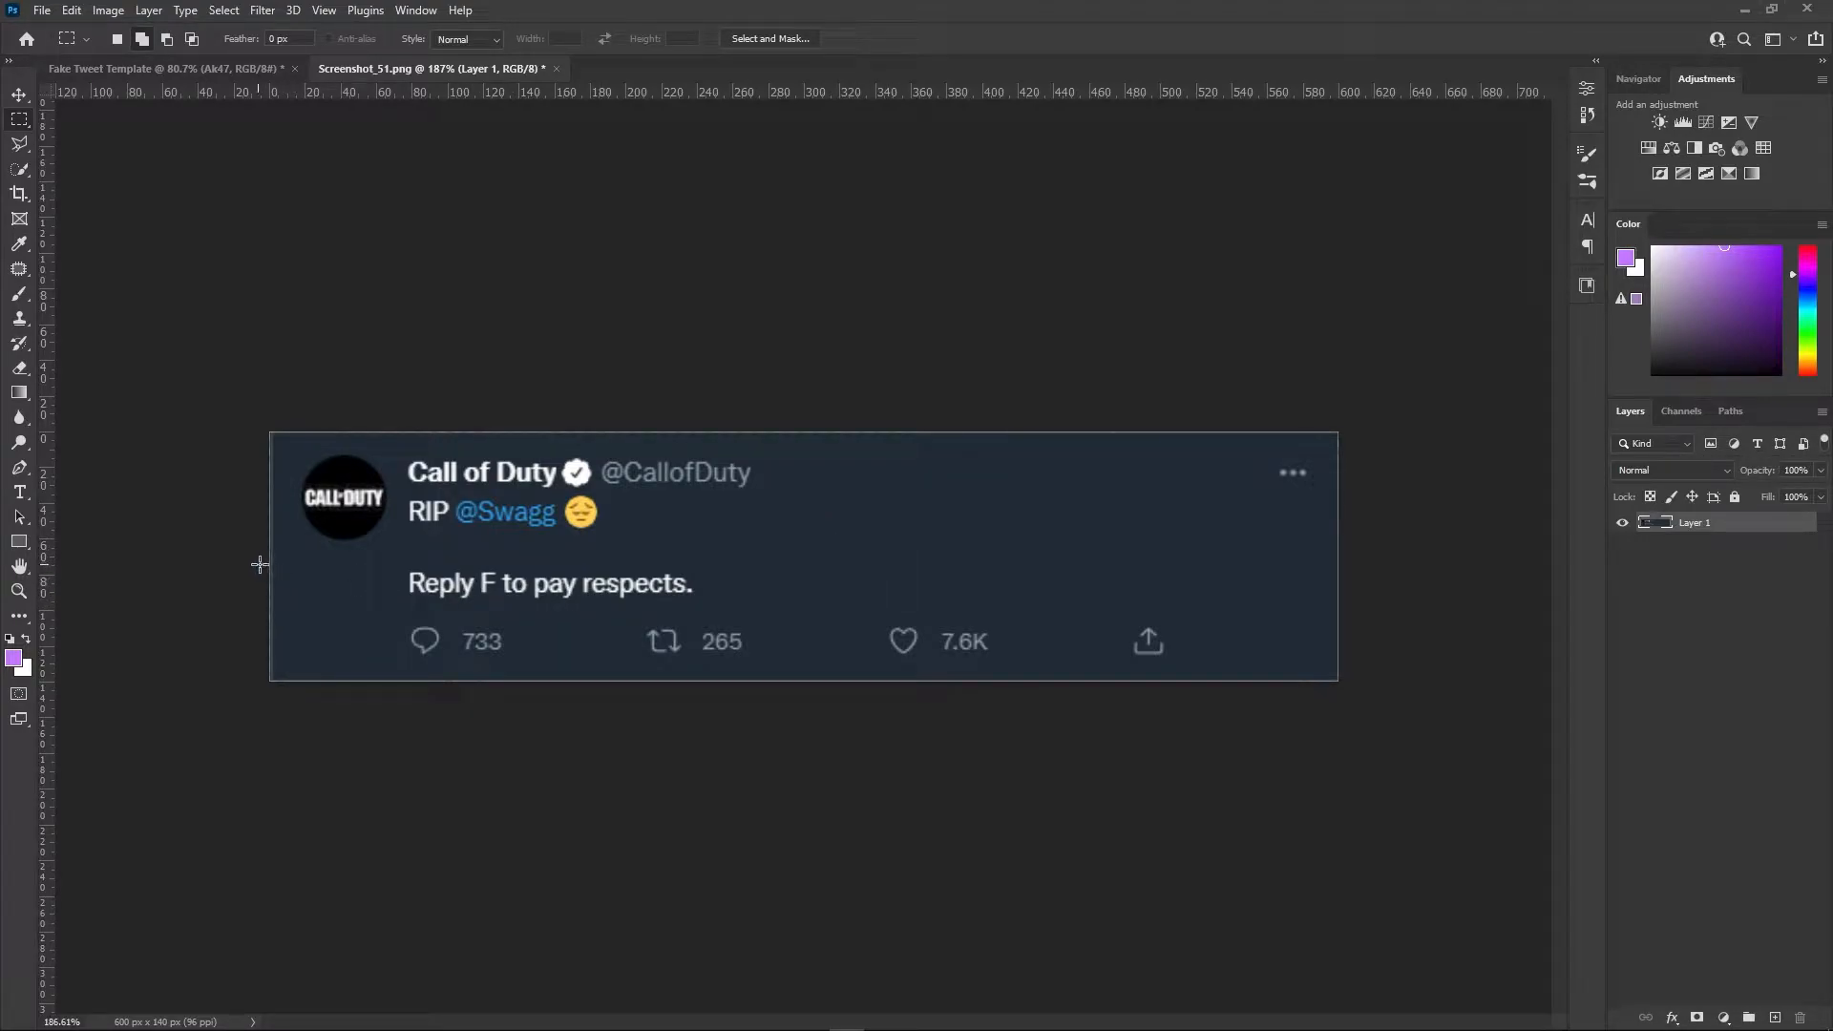
Delete the full-width strip of the screenshot containing the "Reply F to pay respects." line
{"action": "left_click_drag", "start_coordinate": [602, 602], "coordinate": [1407, 618]}
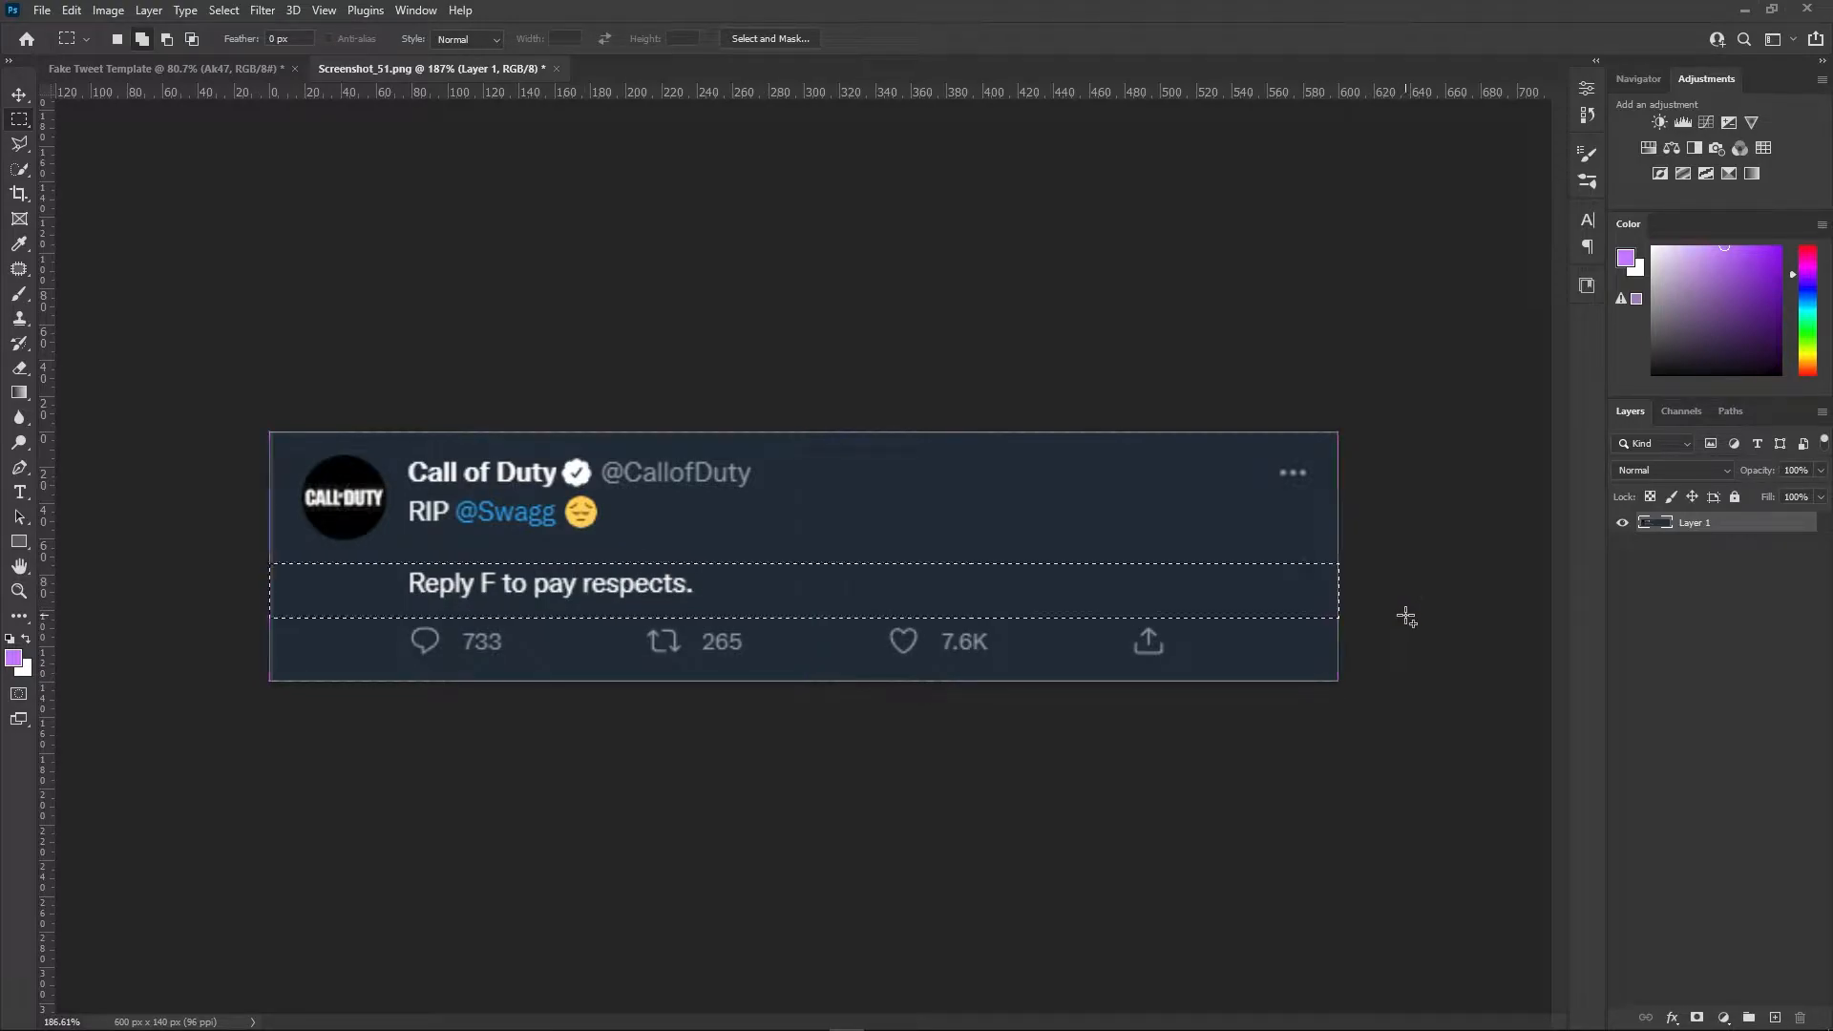
{"action": "key", "text": "Delete"}
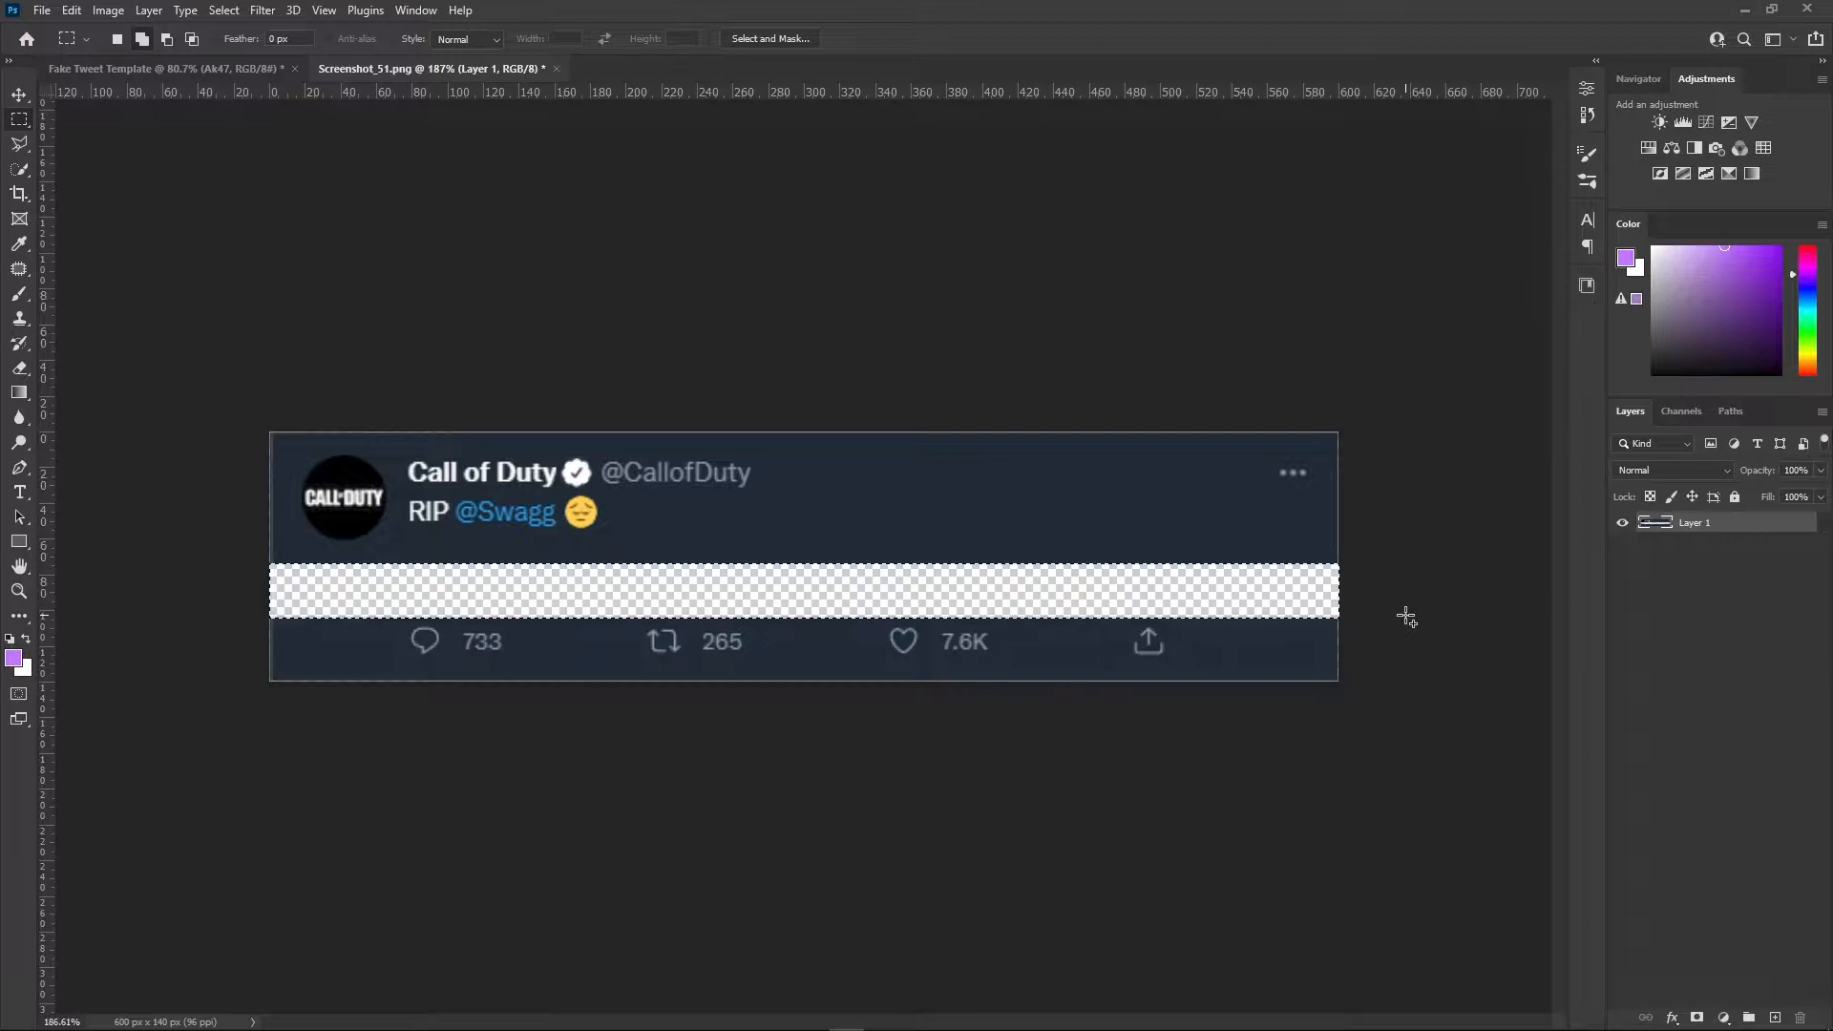
{"action": "key", "text": "ctrl+d"}
Cut the reply, retweet and like row to its own layer and move it up to close the transparent gap
{"action": "left_click_drag", "start_coordinate": [250, 596], "coordinate": [1375, 830]}
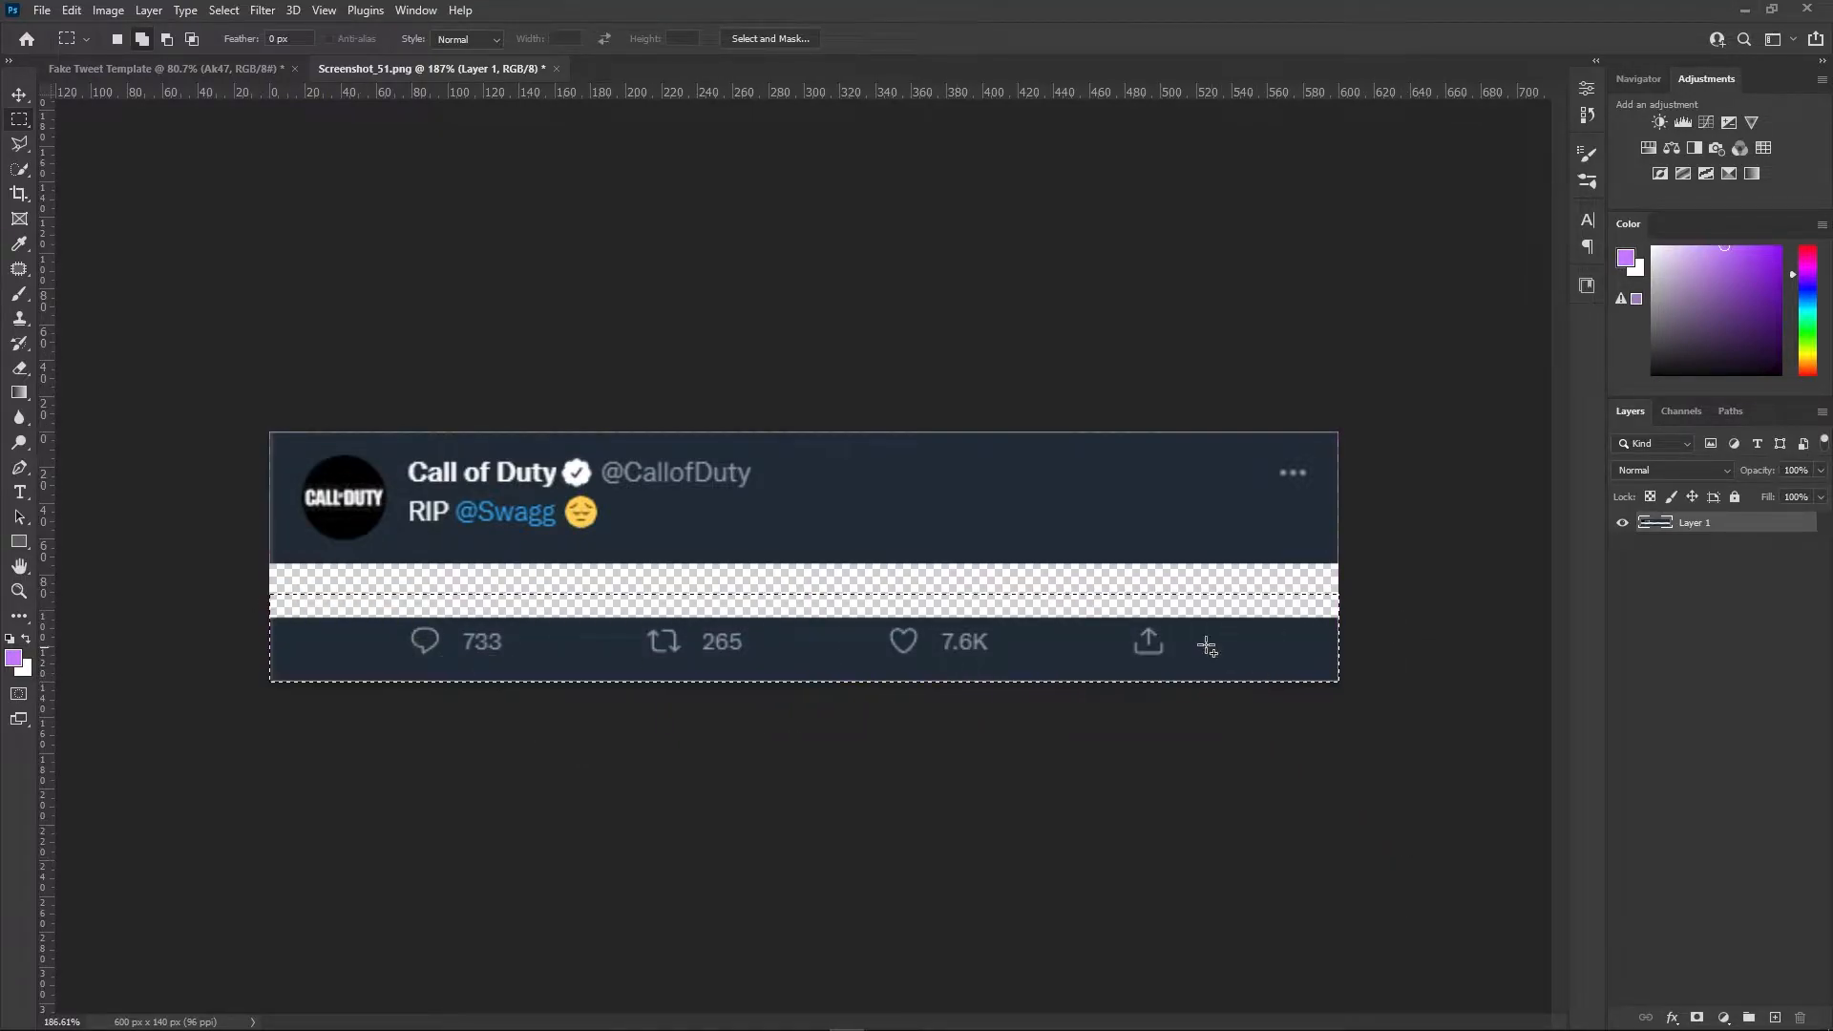
{"action": "right_click", "coordinate": [1194, 656]}
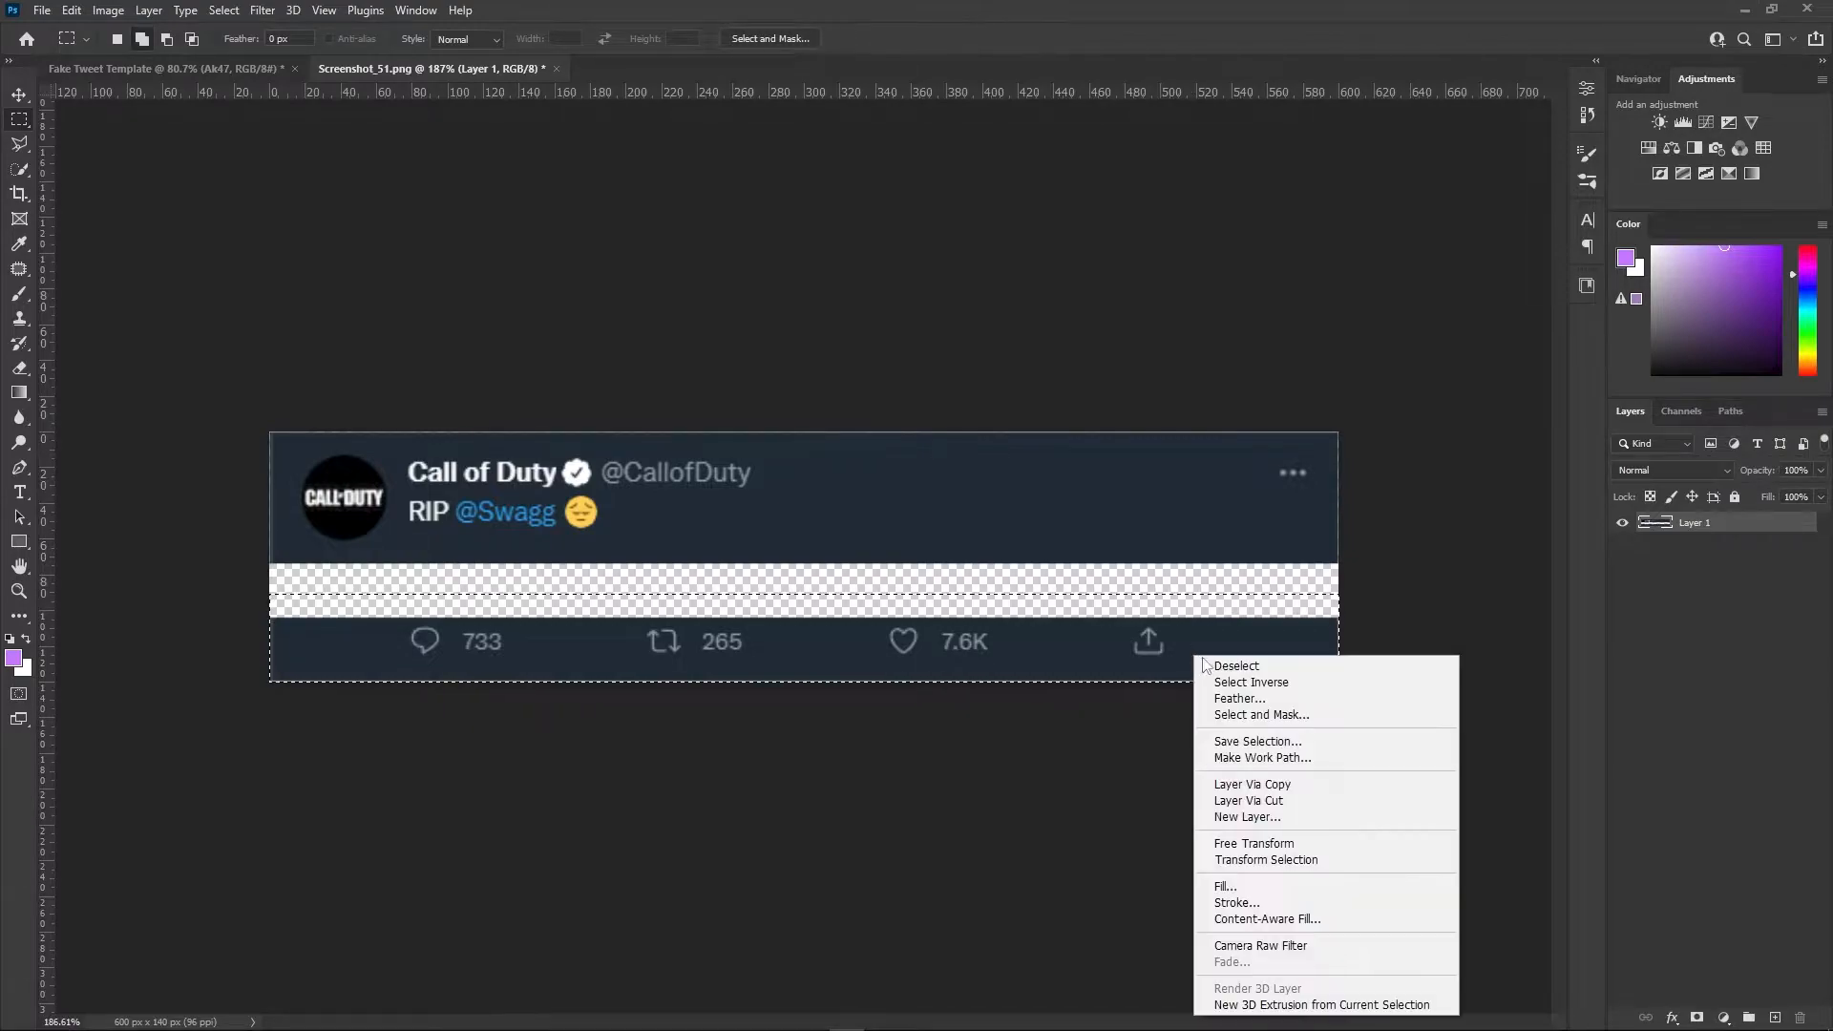
{"action": "left_click", "coordinate": [1295, 802]}
{"action": "key", "text": "v"}
{"action": "left_click_drag", "start_coordinate": [877, 630], "coordinate": [886, 577]}
{"action": "left_click_drag", "start_coordinate": [742, 556], "coordinate": [783, 555]}
{"action": "left_click_drag", "start_coordinate": [630, 595], "coordinate": [829, 659]}
{"action": "left_click_drag", "start_coordinate": [727, 630], "coordinate": [799, 642]}
{"action": "left_click_drag", "start_coordinate": [654, 579], "coordinate": [681, 571]}
{"action": "left_click_drag", "start_coordinate": [1077, 525], "coordinate": [1048, 524]}
Merge Layer 1 and Layer 2 into a single tweet layer
{"action": "left_click", "coordinate": [506, 516]}
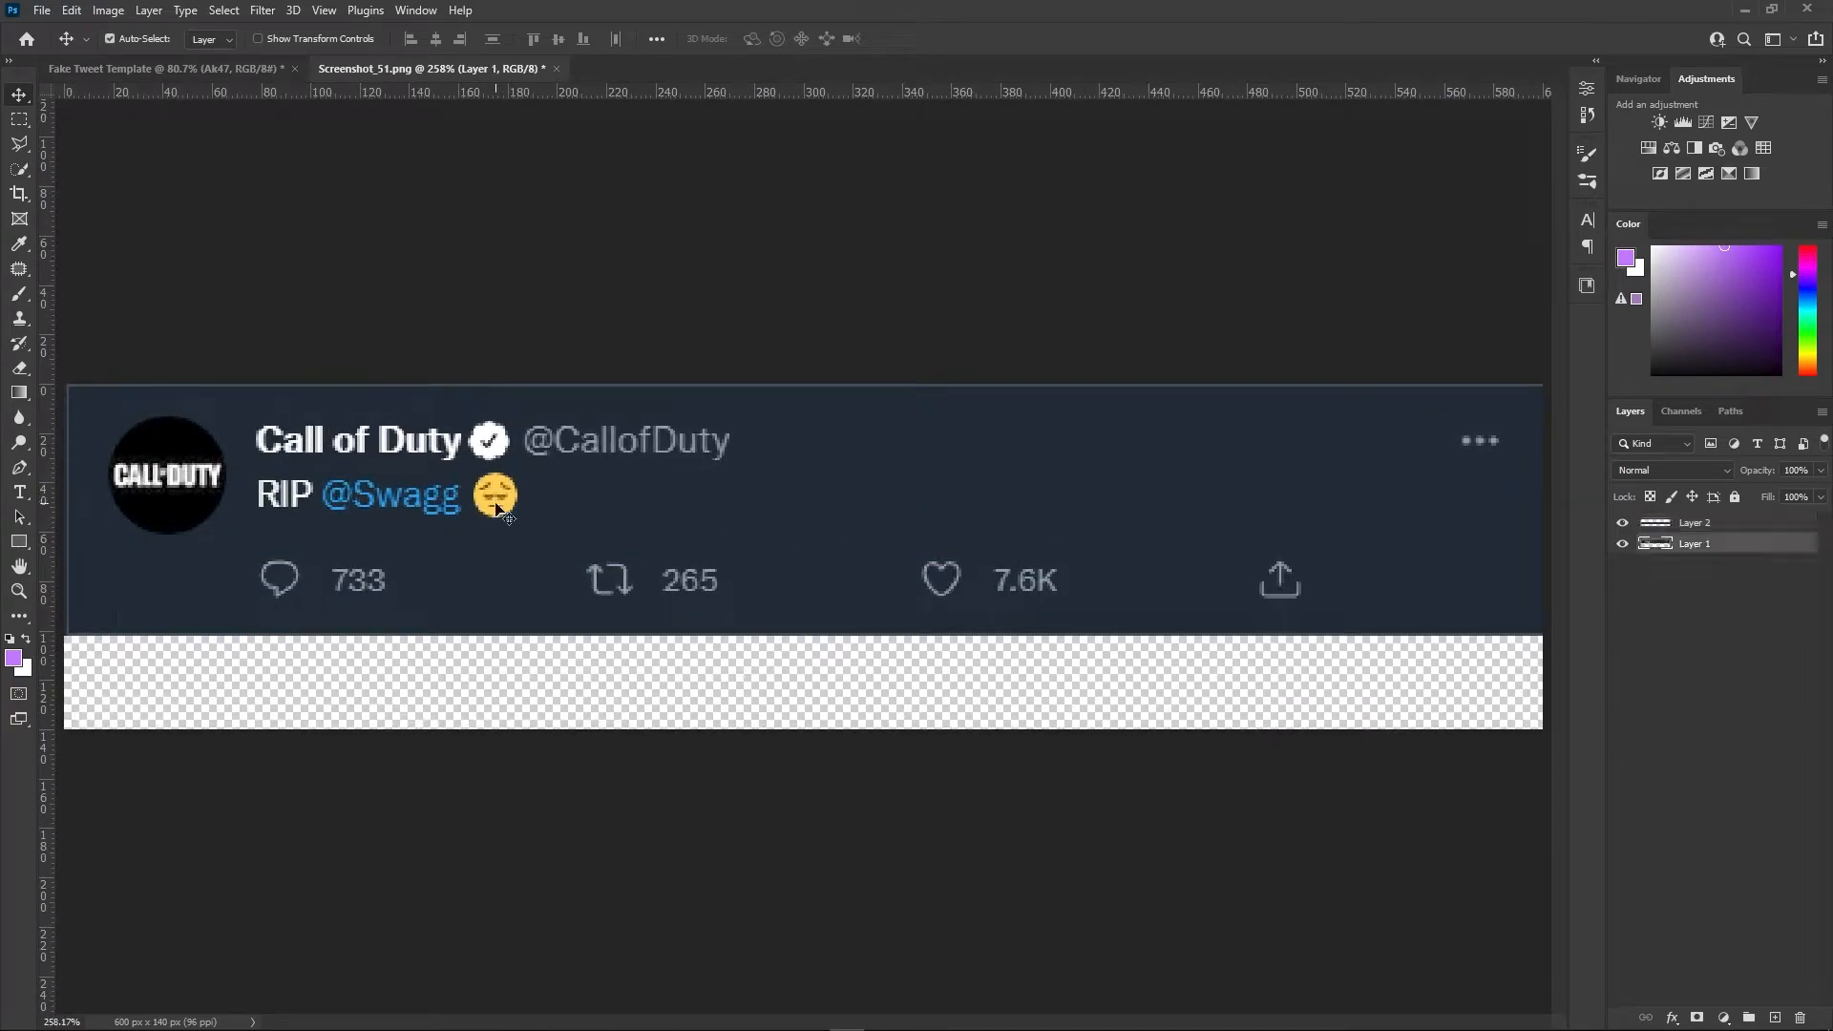
{"action": "key", "text": "m"}
{"action": "left_click", "coordinate": [1736, 524], "text": "shift"}
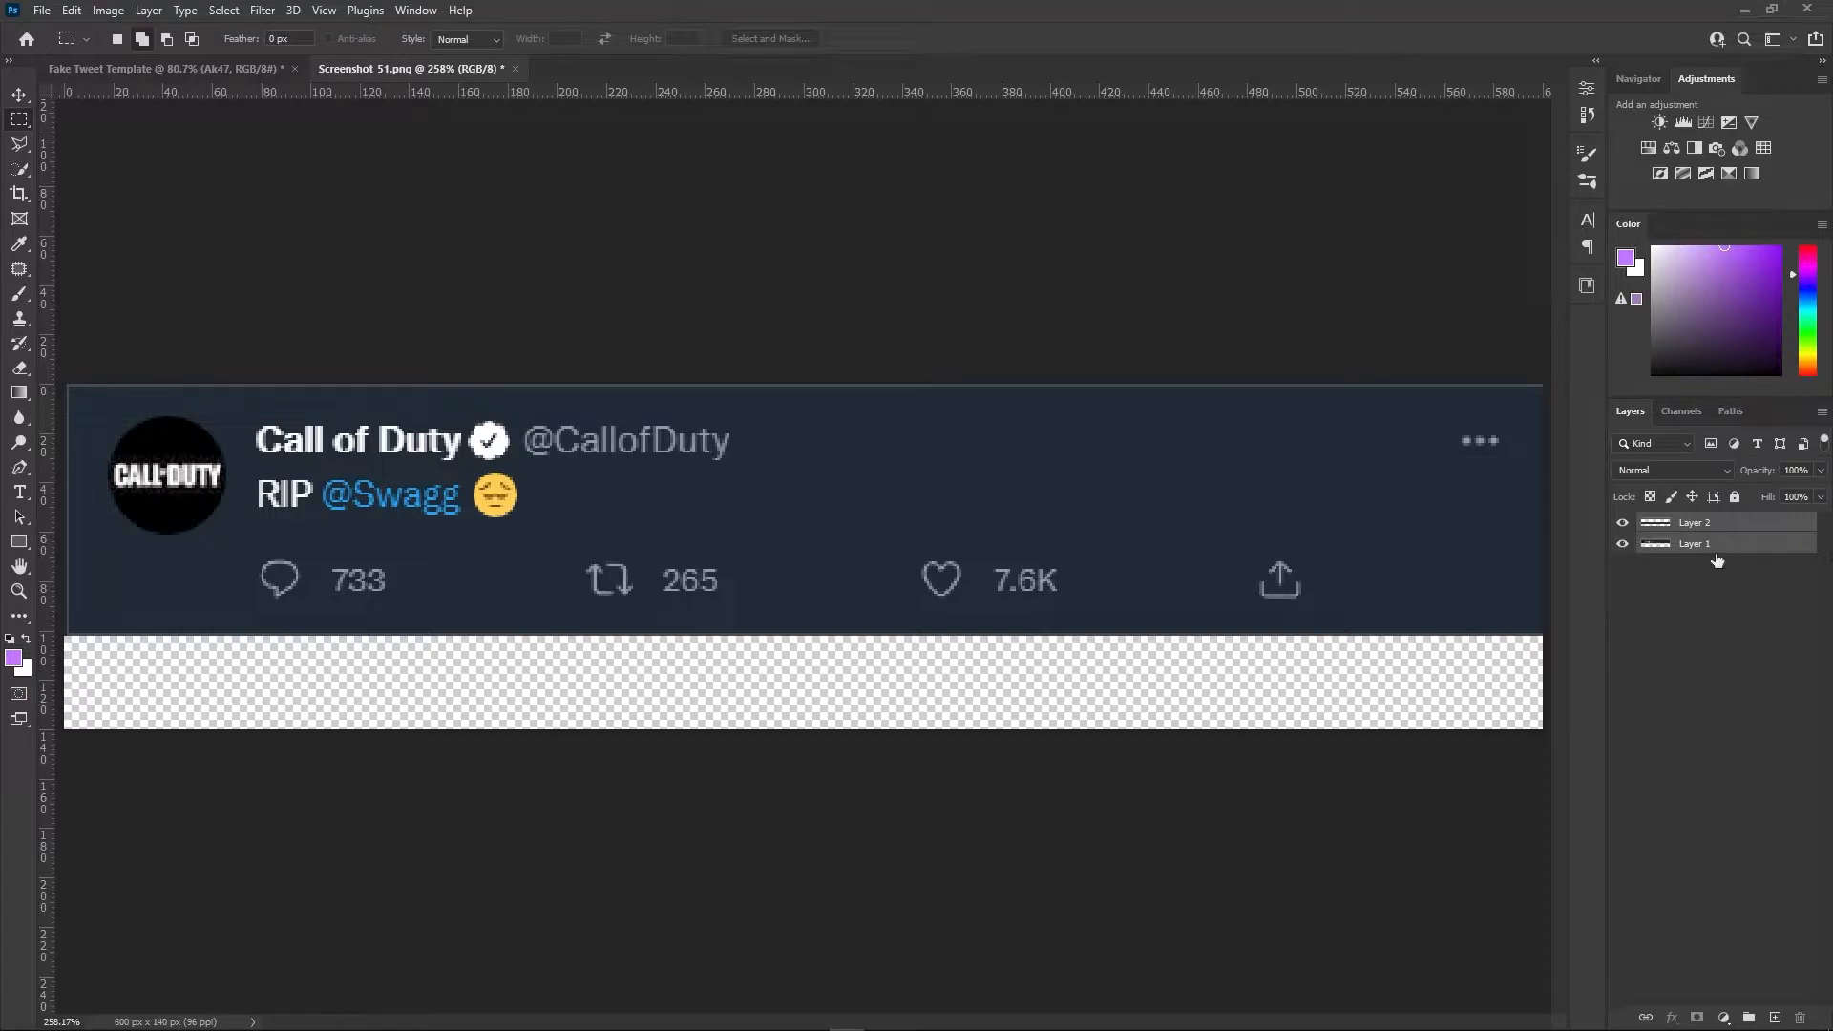
{"action": "left_click", "coordinate": [1723, 550]}
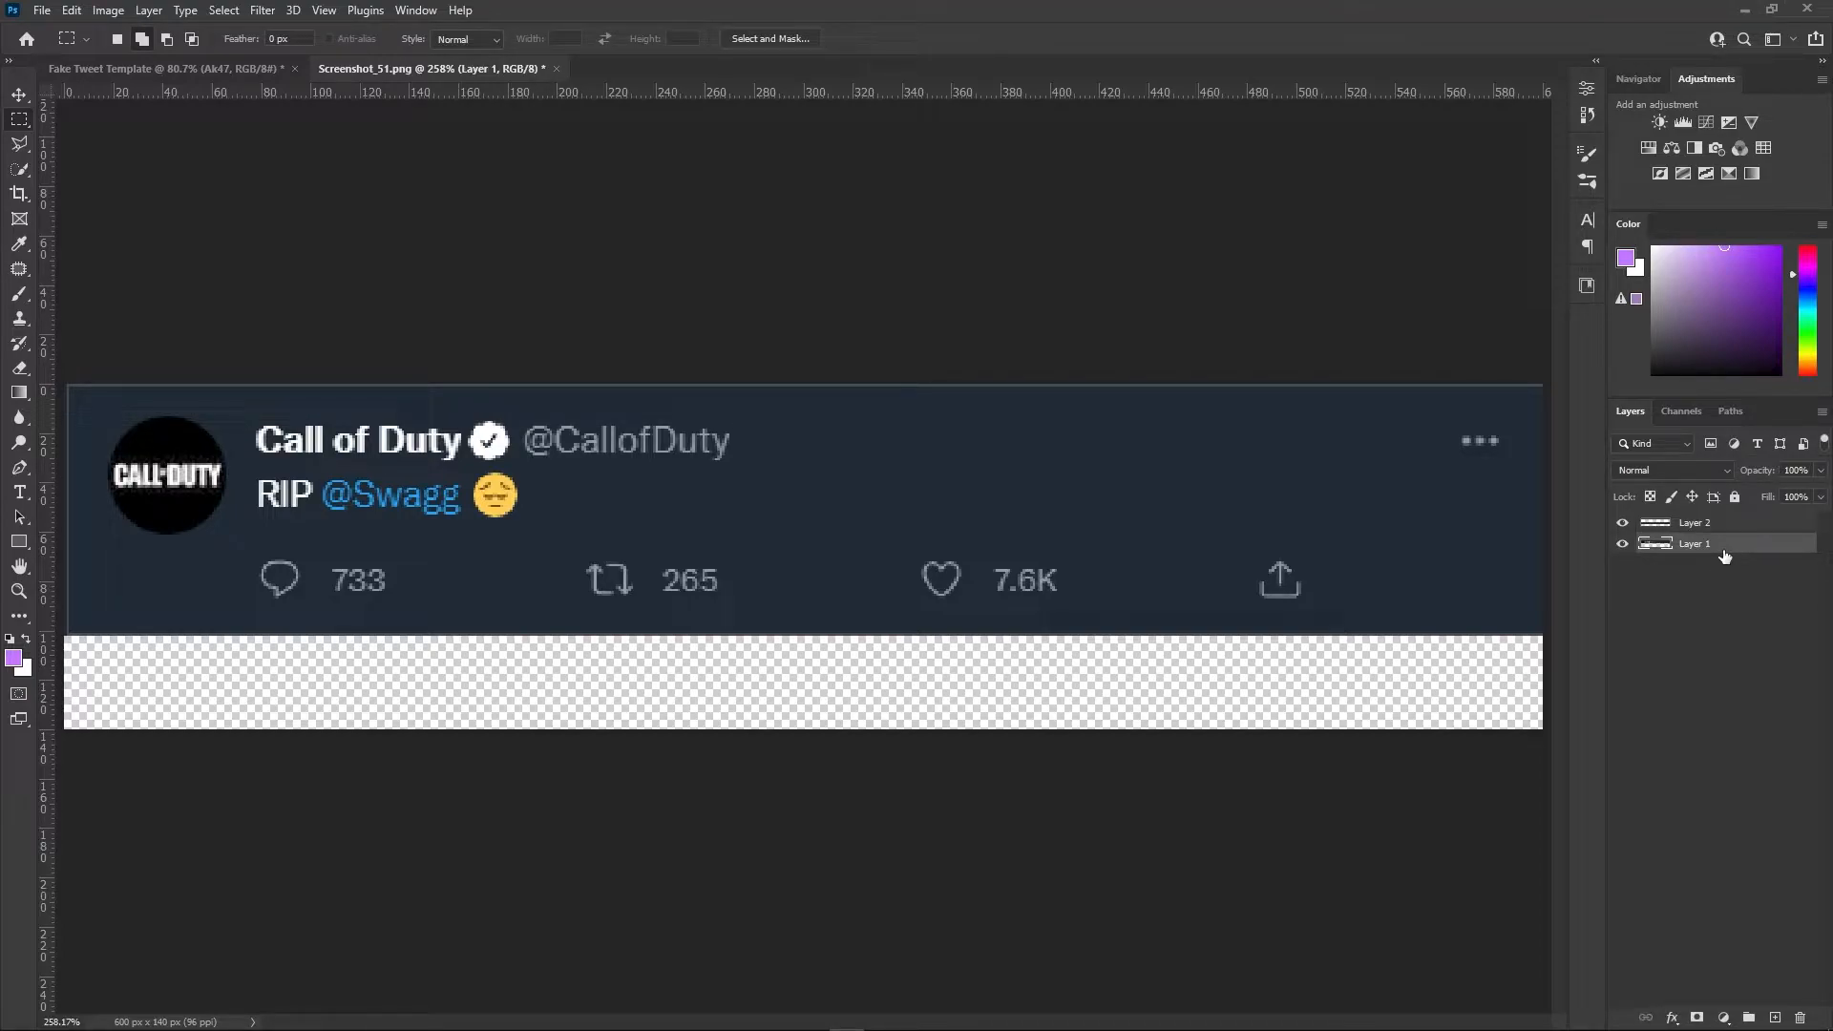
{"action": "left_click", "coordinate": [1736, 526], "text": "shift"}
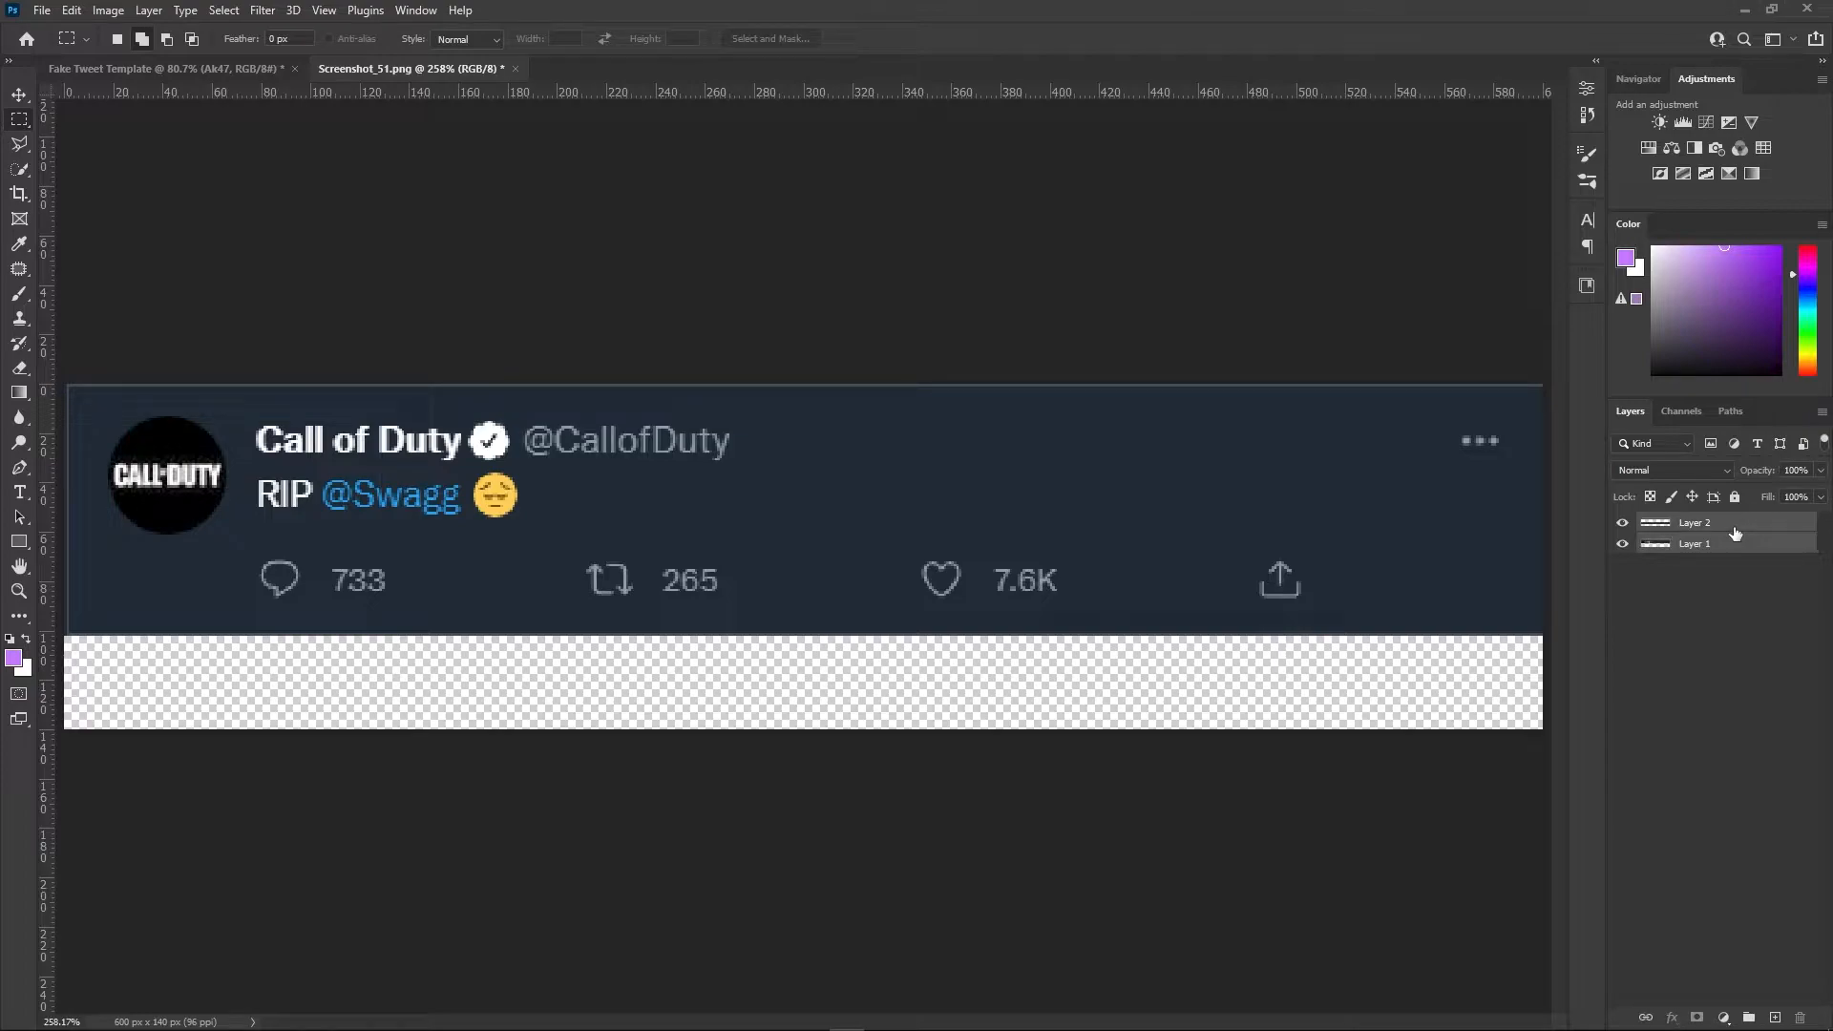
{"action": "key", "text": "ctrl+e"}
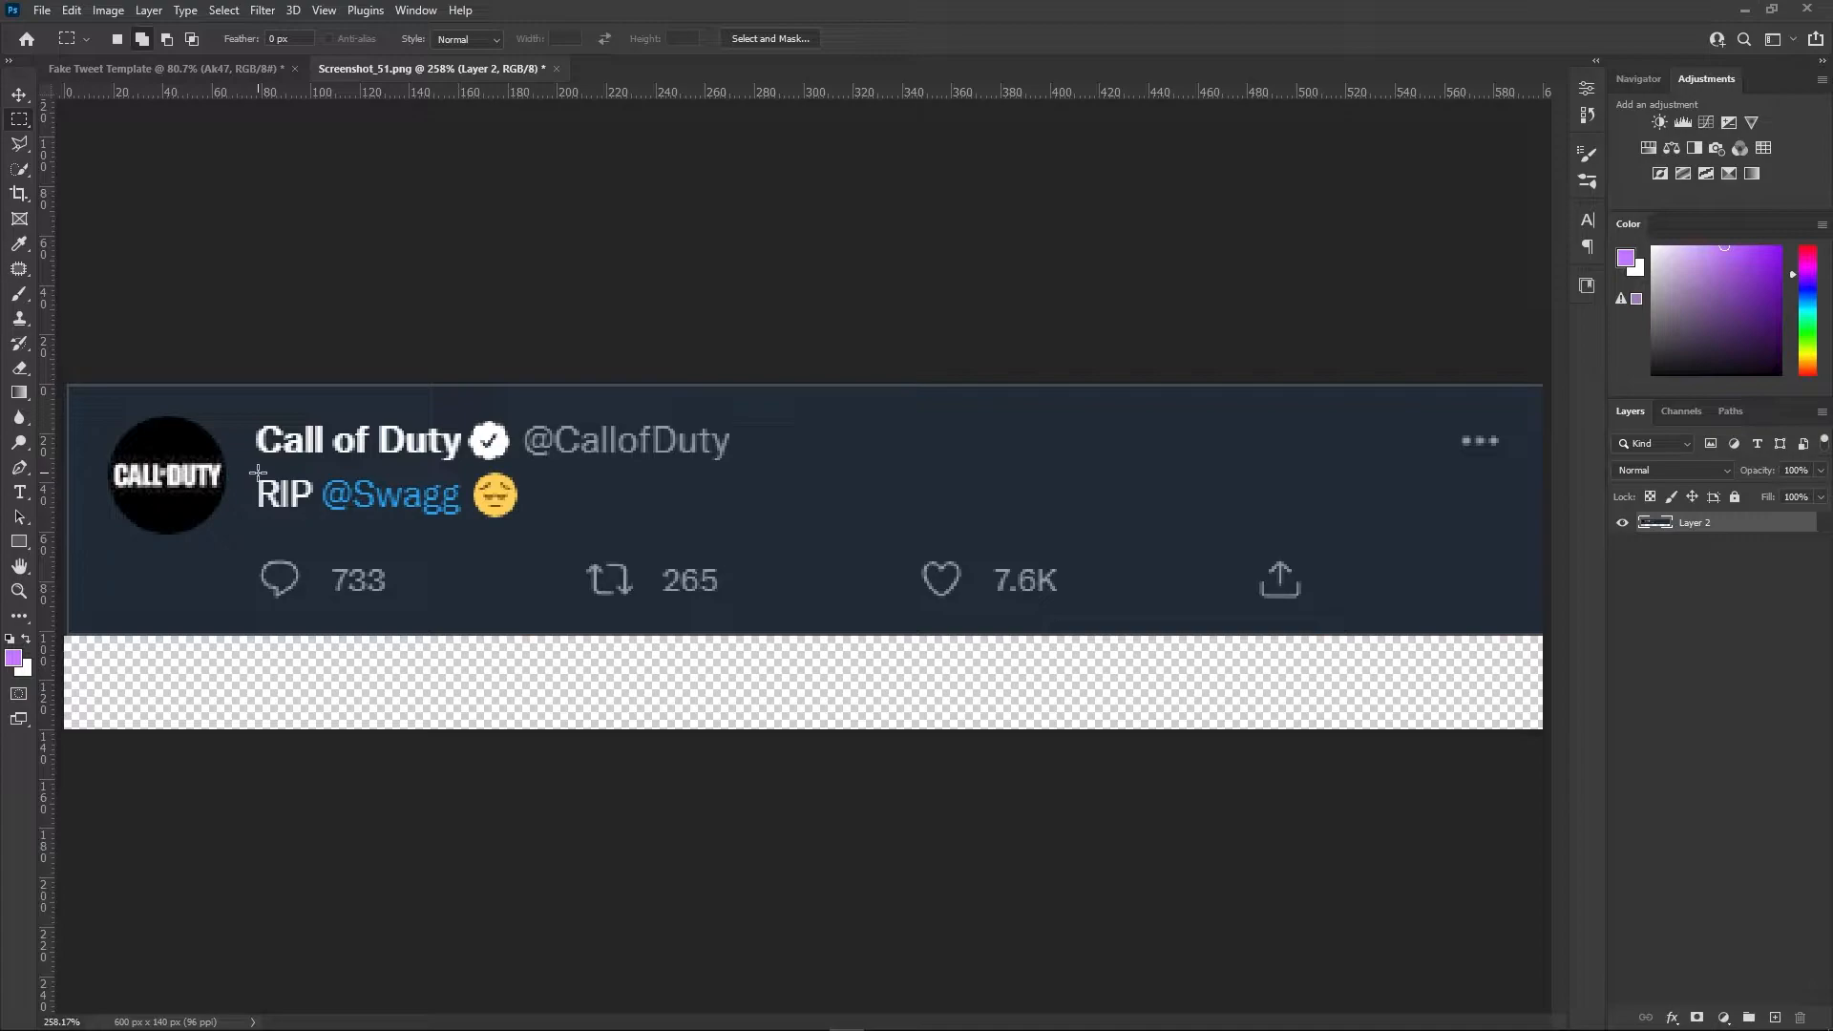
{"action": "left_click_drag", "start_coordinate": [256, 470], "coordinate": [511, 514]}
{"action": "key", "text": "shift+F5"}
{"action": "key", "text": "Return"}
{"action": "key", "text": "ctrl+d"}
{"action": "mouse_move", "coordinate": [405, 495]}
{"action": "left_mouse_down"}
{"action": "mouse_move", "coordinate": [434, 493]}
{"action": "mouse_move", "coordinate": [460, 528]}
{"action": "mouse_move", "coordinate": [442, 525]}
{"action": "left_mouse_up"}
{"action": "key", "text": "shift+F5"}
{"action": "key", "text": "Return"}
{"action": "key", "text": "ctrl+d"}
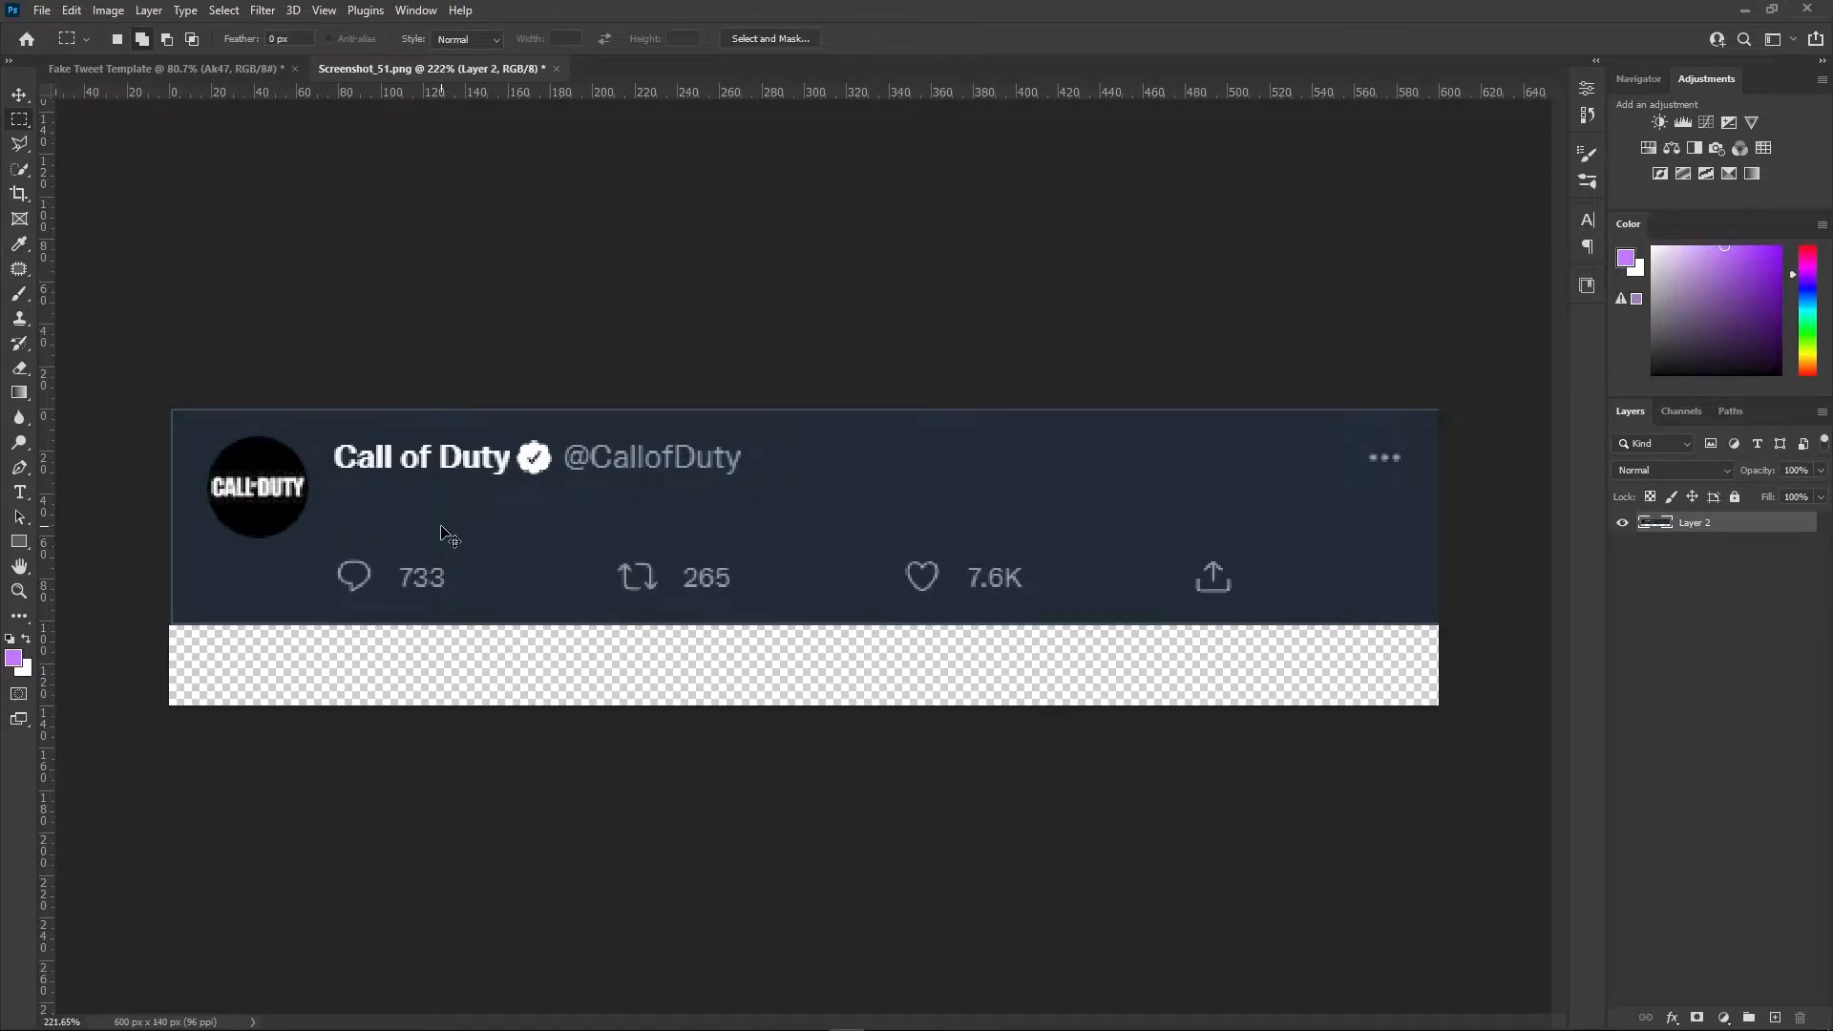
{"action": "key", "text": "ctrl+0"}
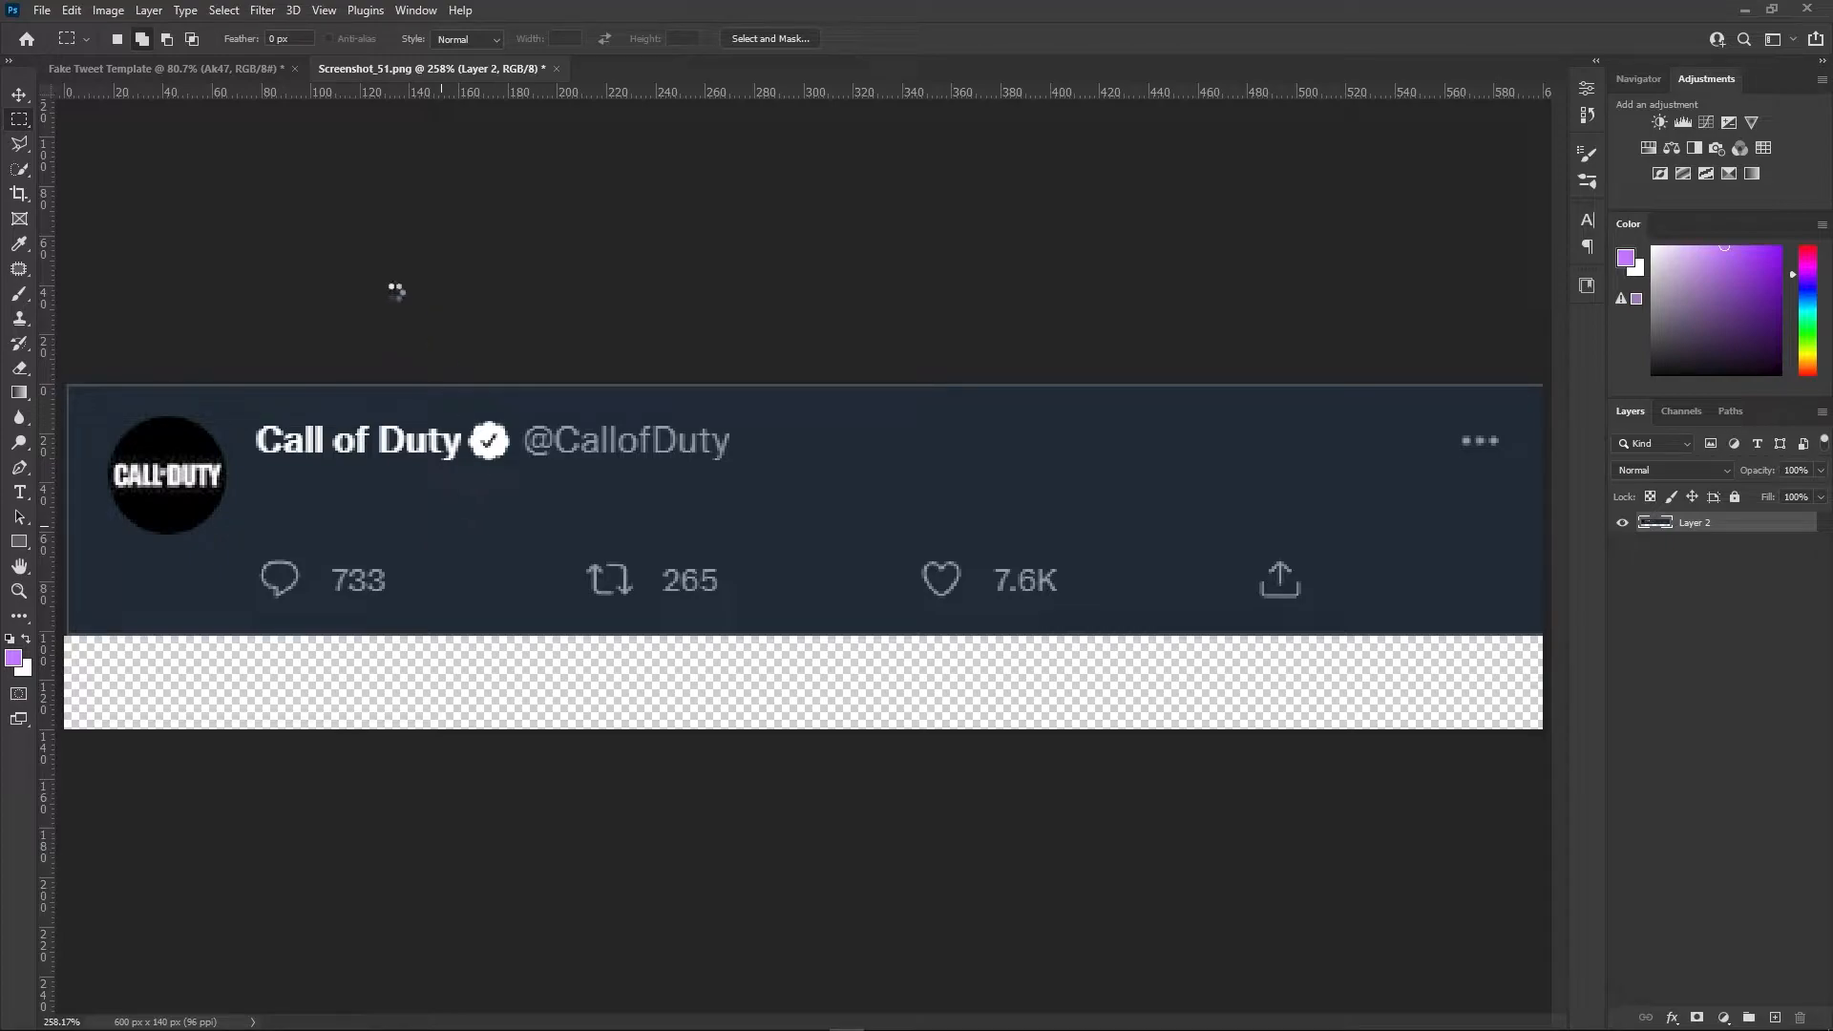
Set the Type tool's font to Microsoft PhagsPa
{"action": "key", "text": "t"}
{"action": "left_click", "coordinate": [273, 39]}
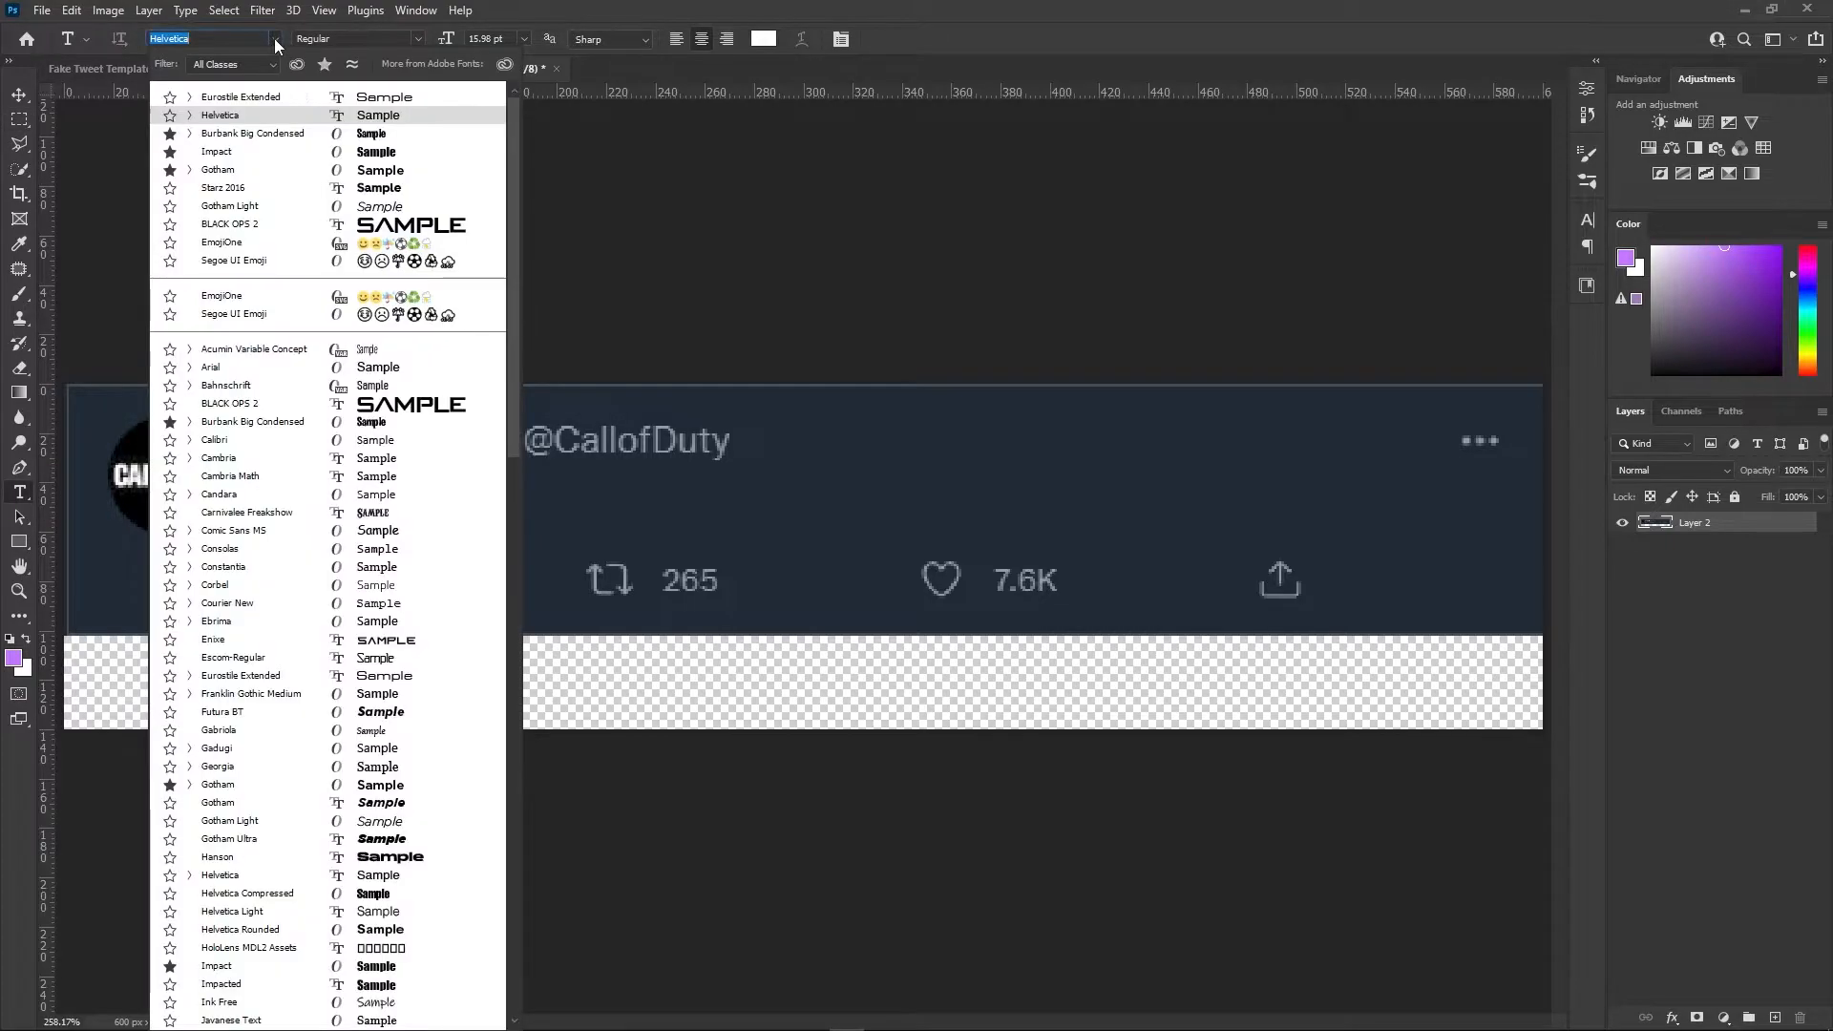
{"action": "scroll", "coordinate": [315, 188], "scroll_direction": "down", "scroll_amount": 8}
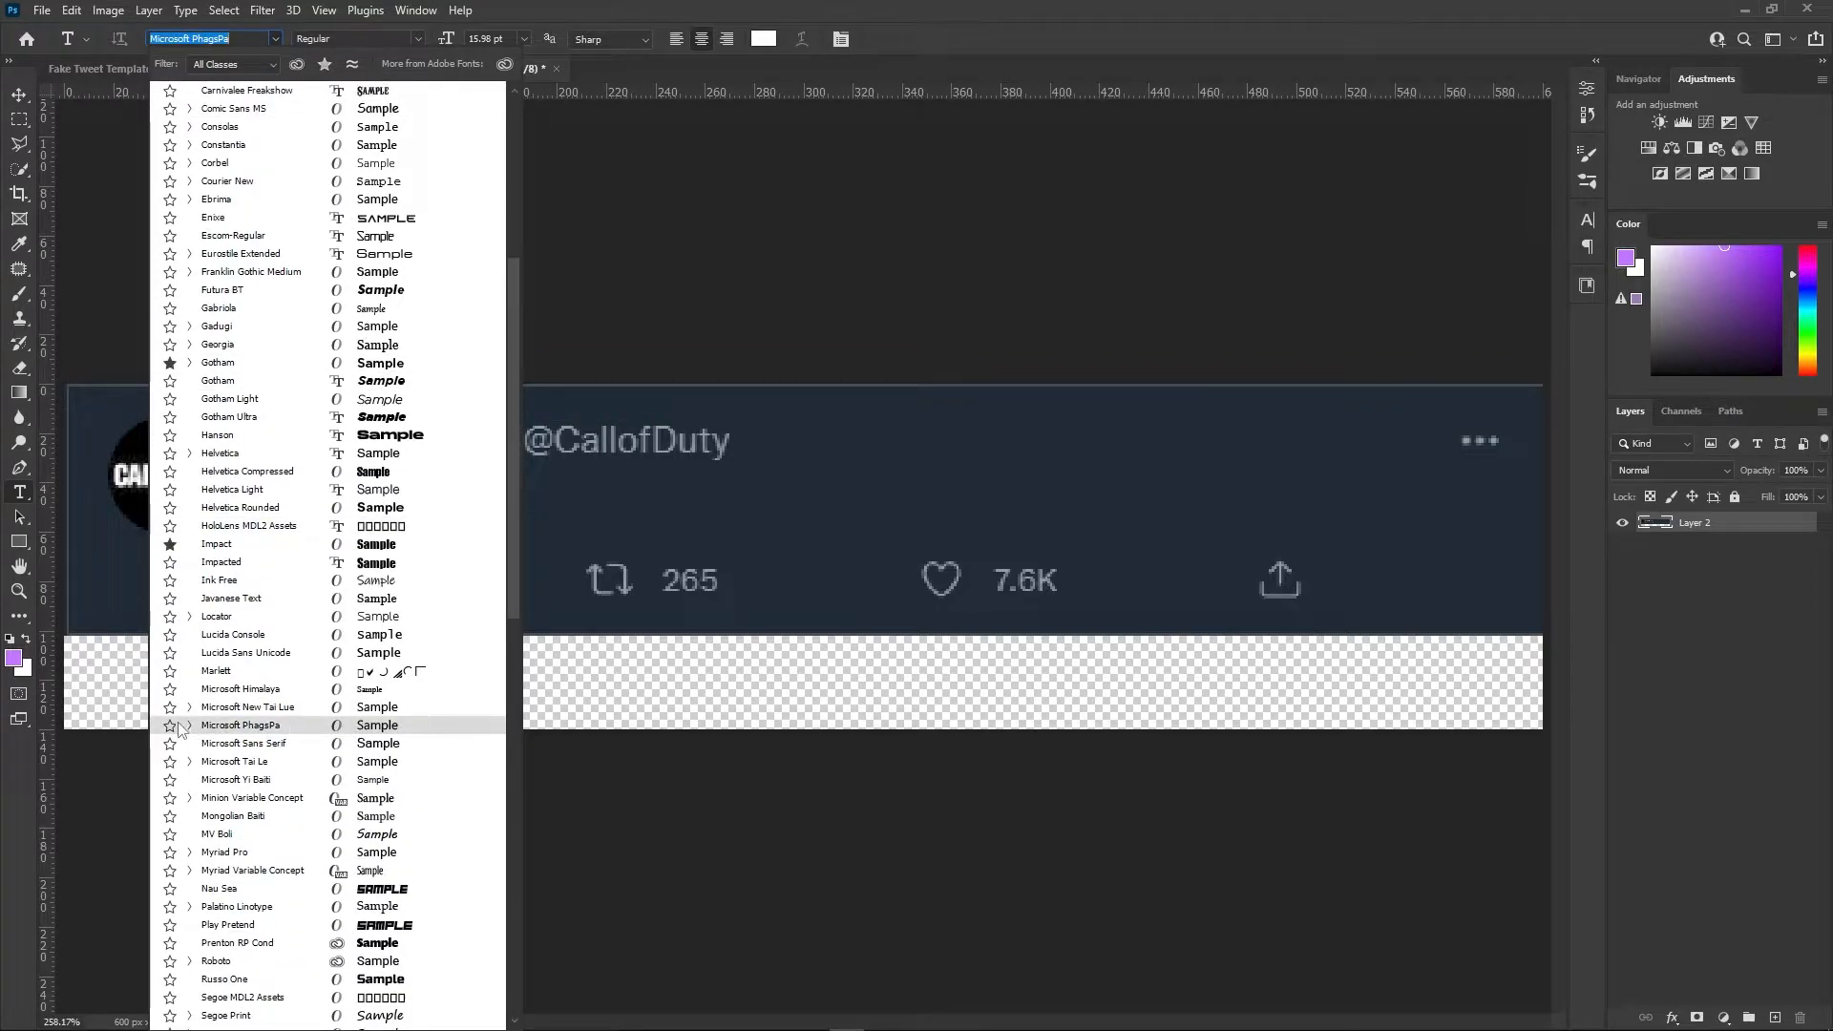
{"action": "left_click", "coordinate": [239, 725]}
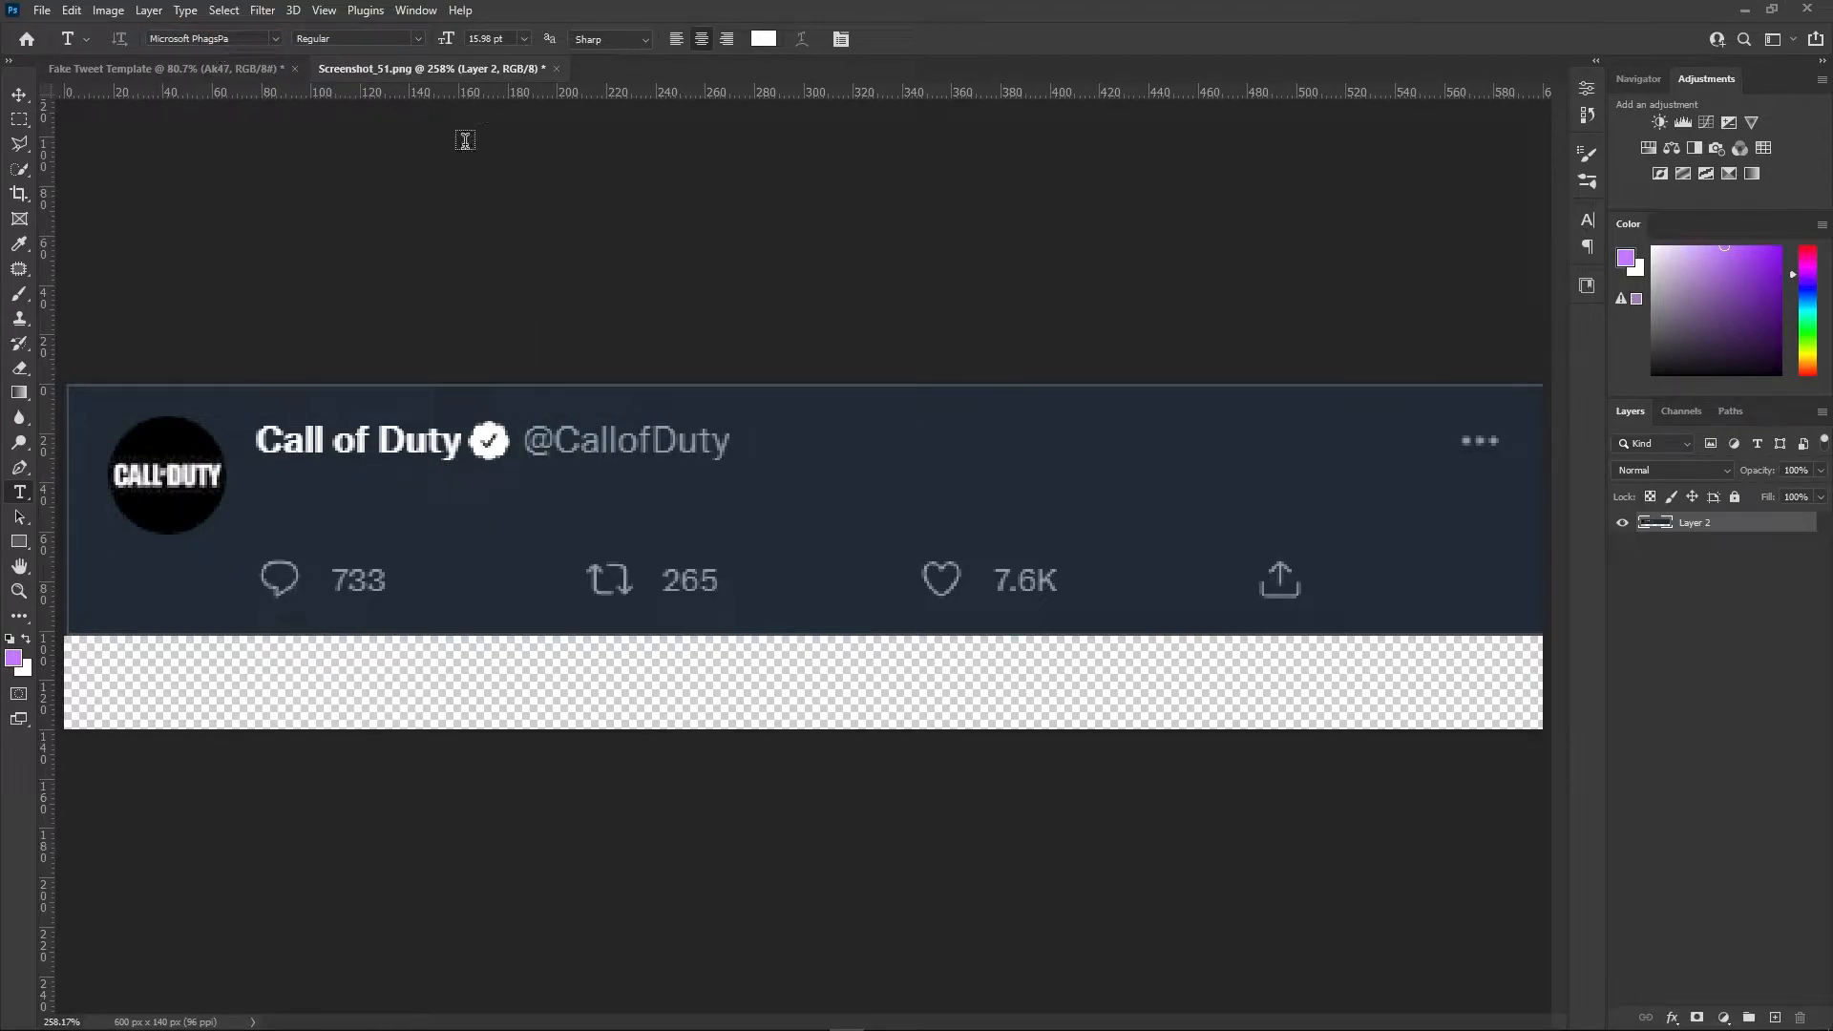
{"action": "left_click", "coordinate": [456, 513]}
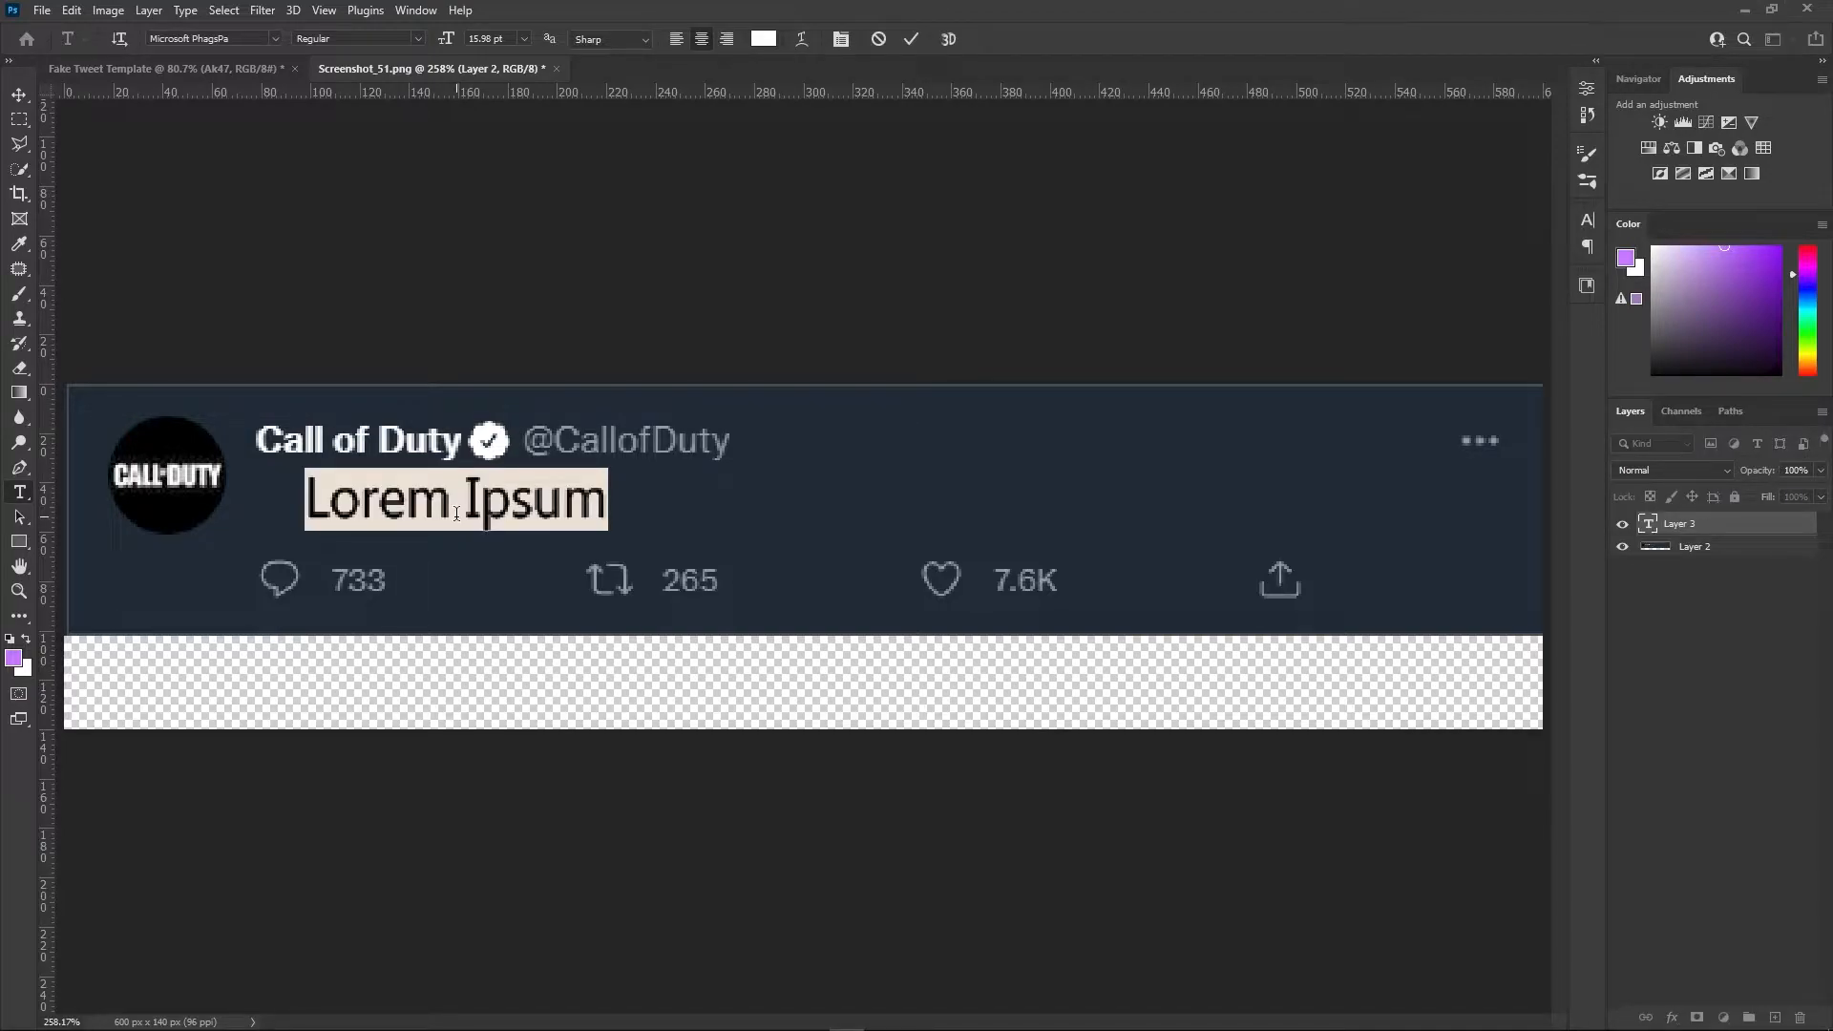
{"action": "key", "text": "BackSpace"}
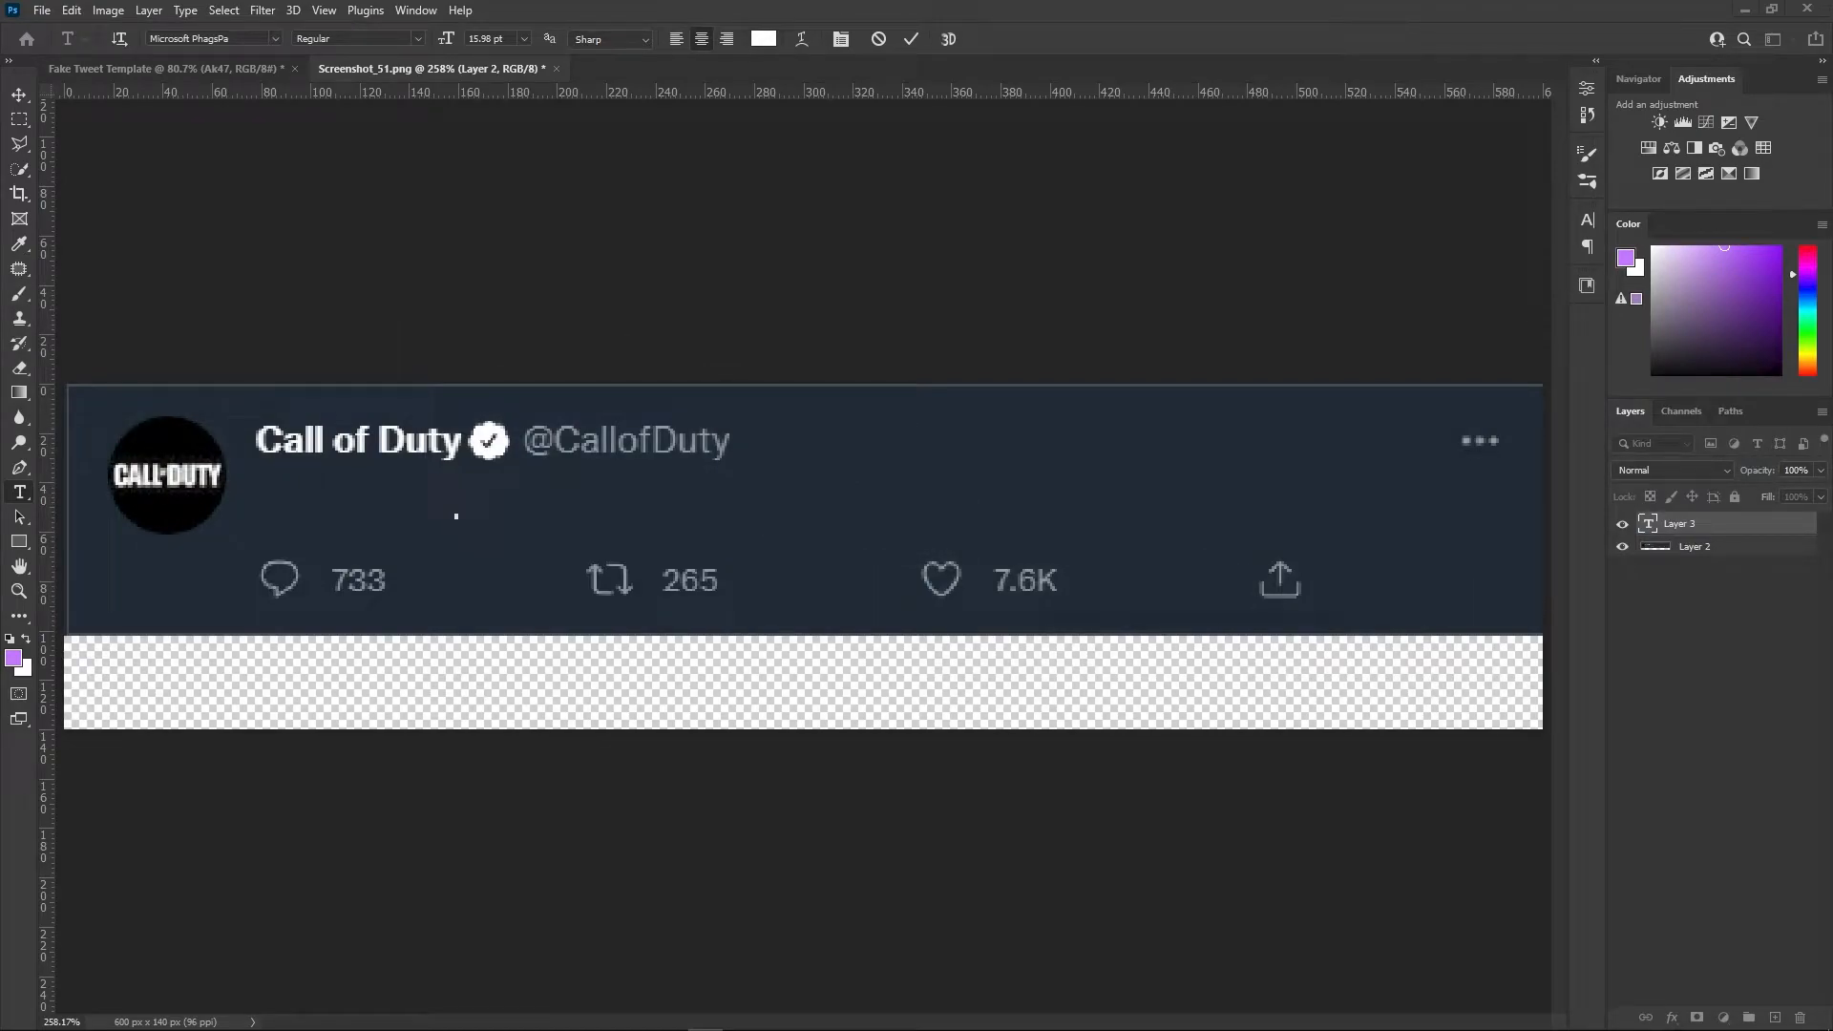
{"action": "left_click", "coordinate": [577, 531]}
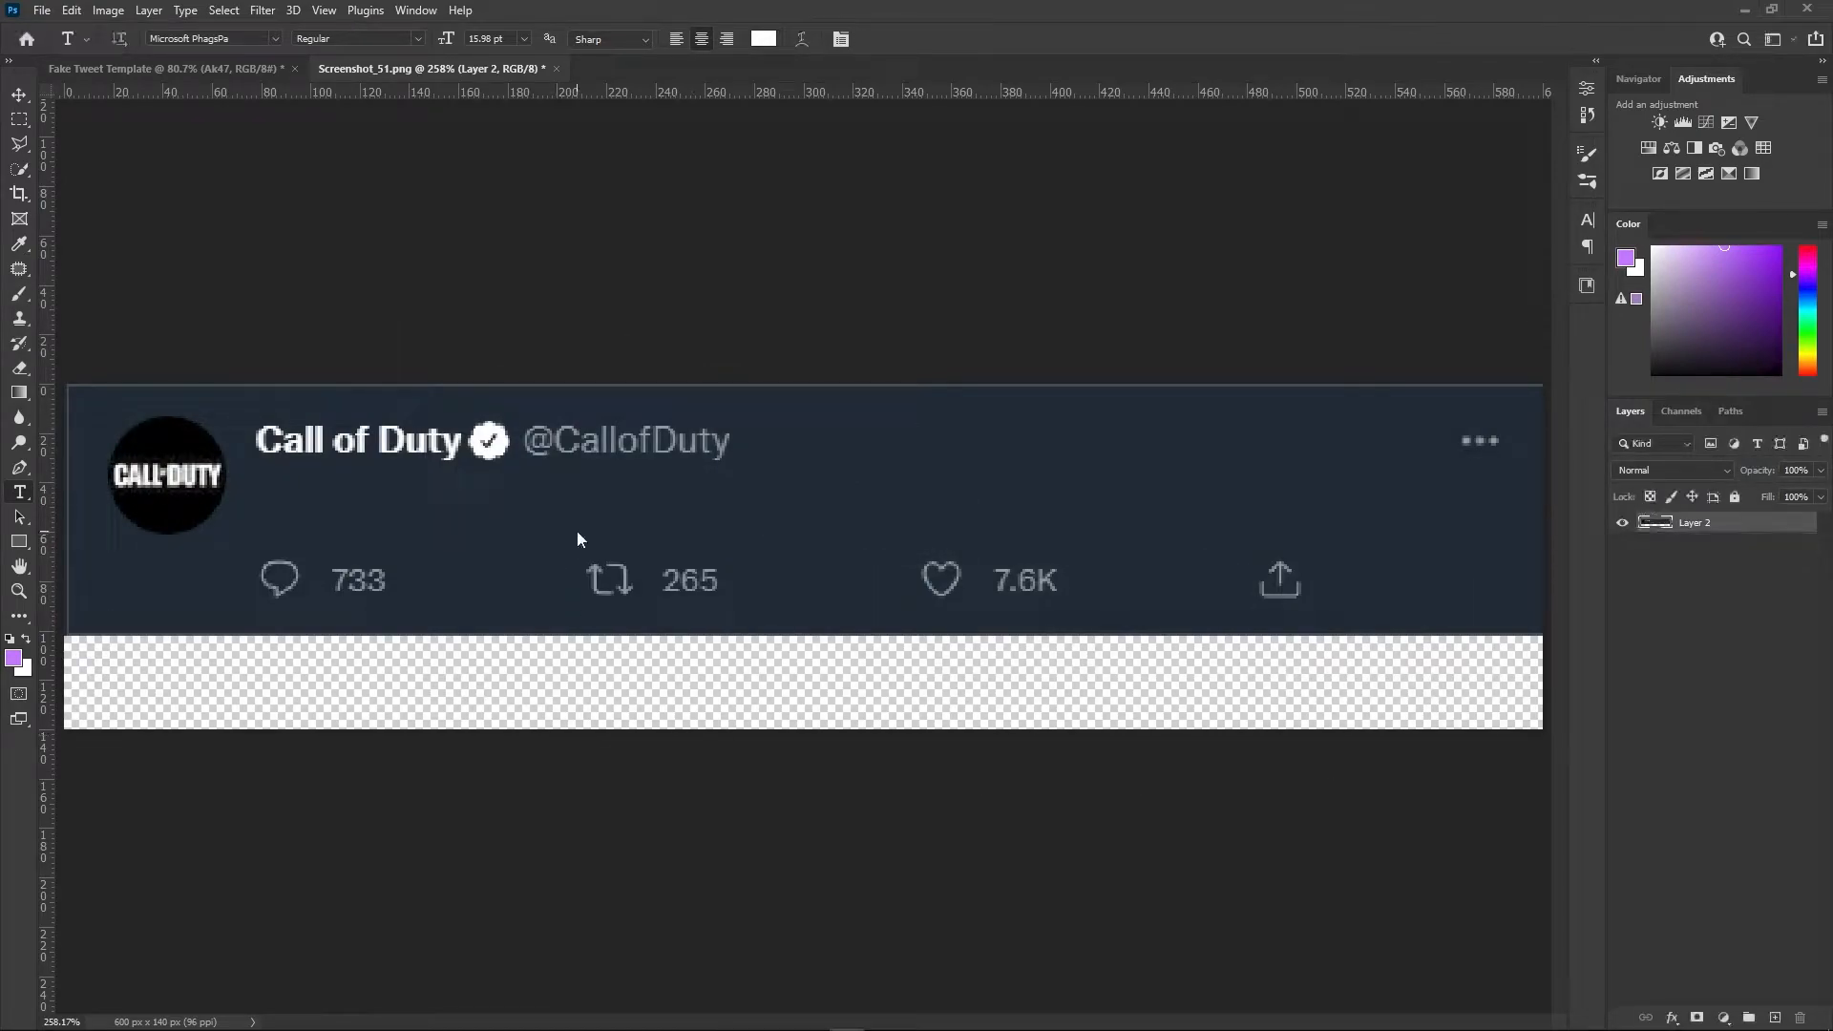
Add a text line below the account name reading "The ak47 is now the best gun"
{"action": "left_click", "coordinate": [579, 514]}
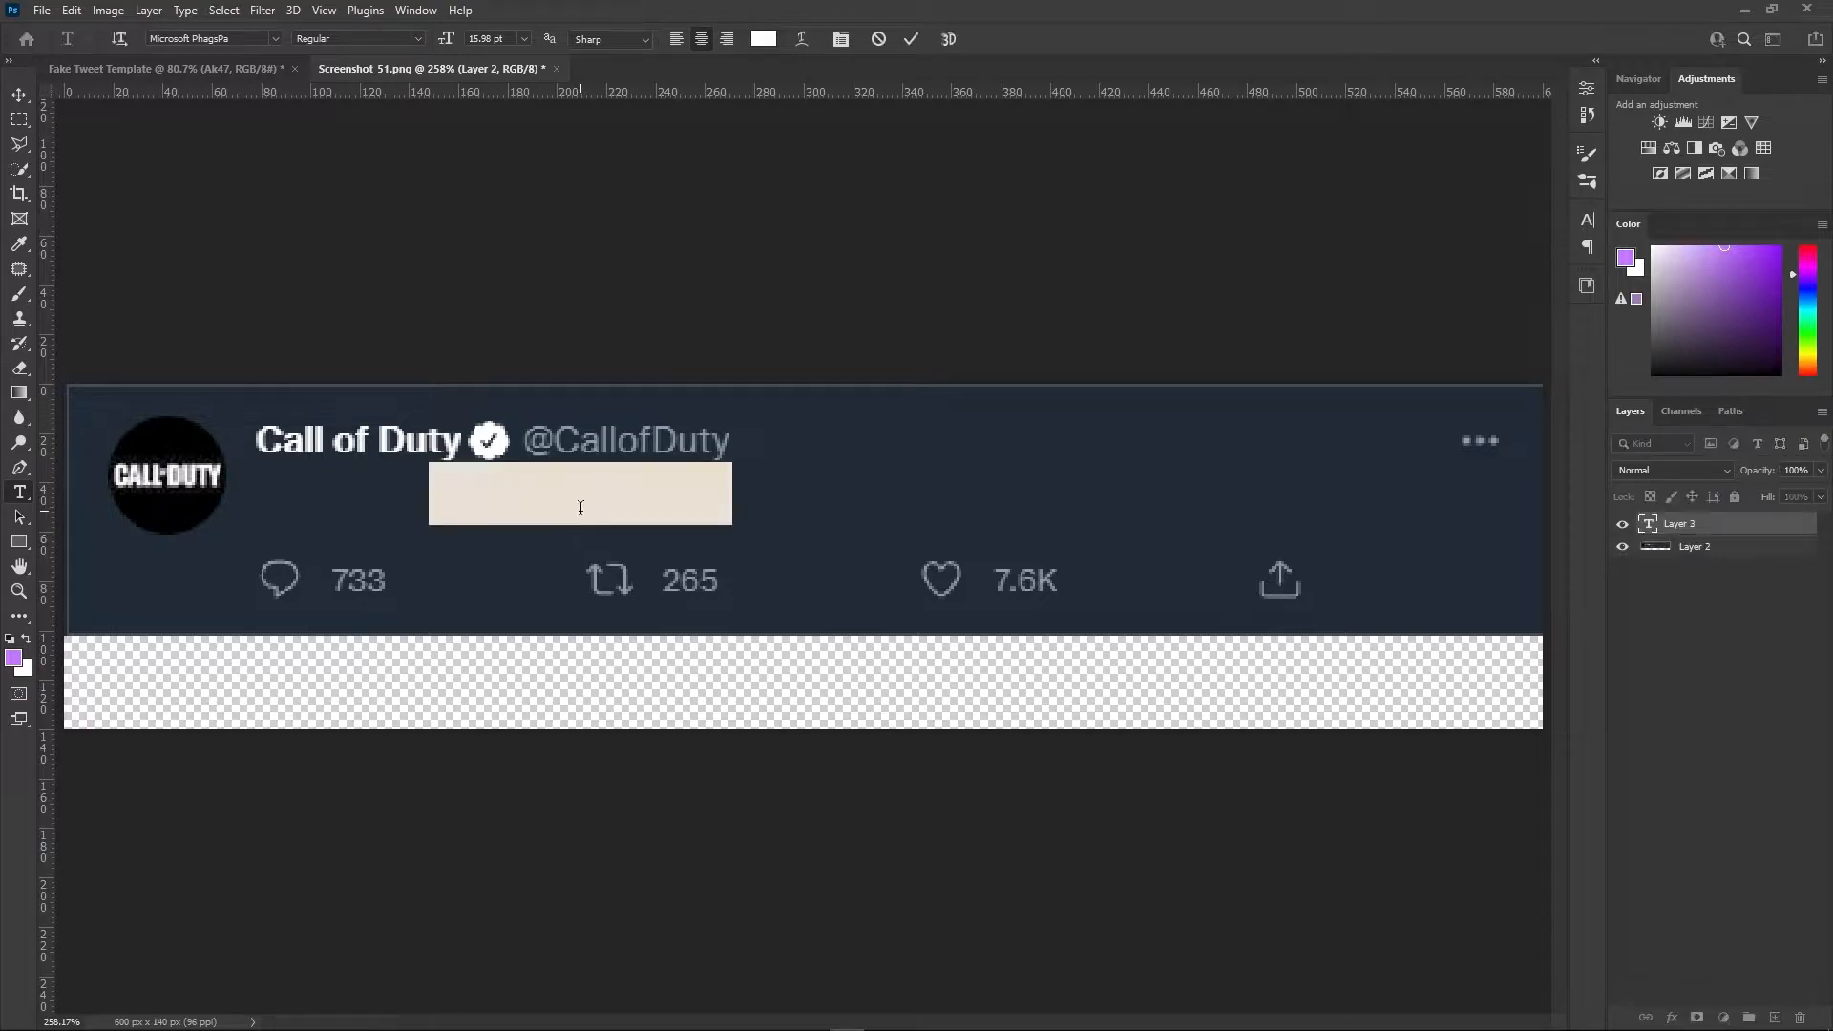
{"action": "key", "text": "ctrl+v"}
{"action": "left_click", "coordinate": [273, 489]}
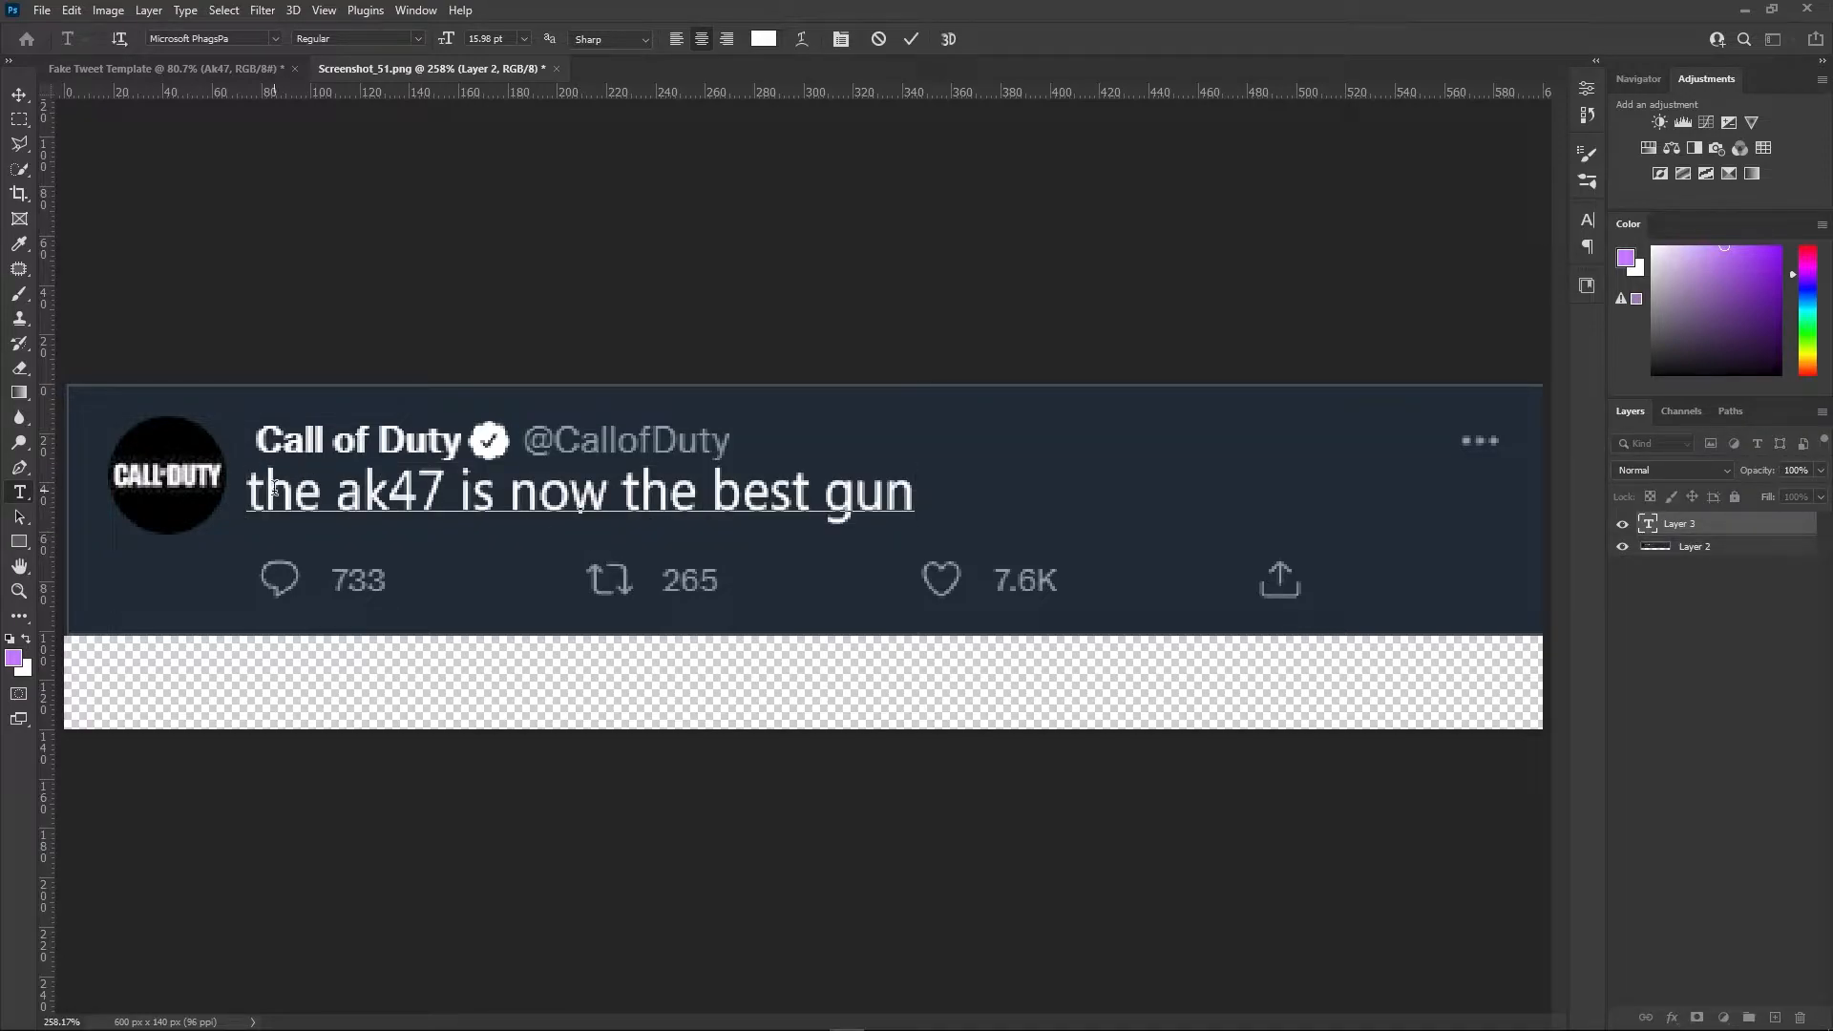
{"action": "key", "text": "BackSpace"}
{"action": "type", "text": "T"}
Edit the tweet text to read "The CW AK47 is now the best gun in Warzone, try it!"
{"action": "left_click", "coordinate": [392, 492]}
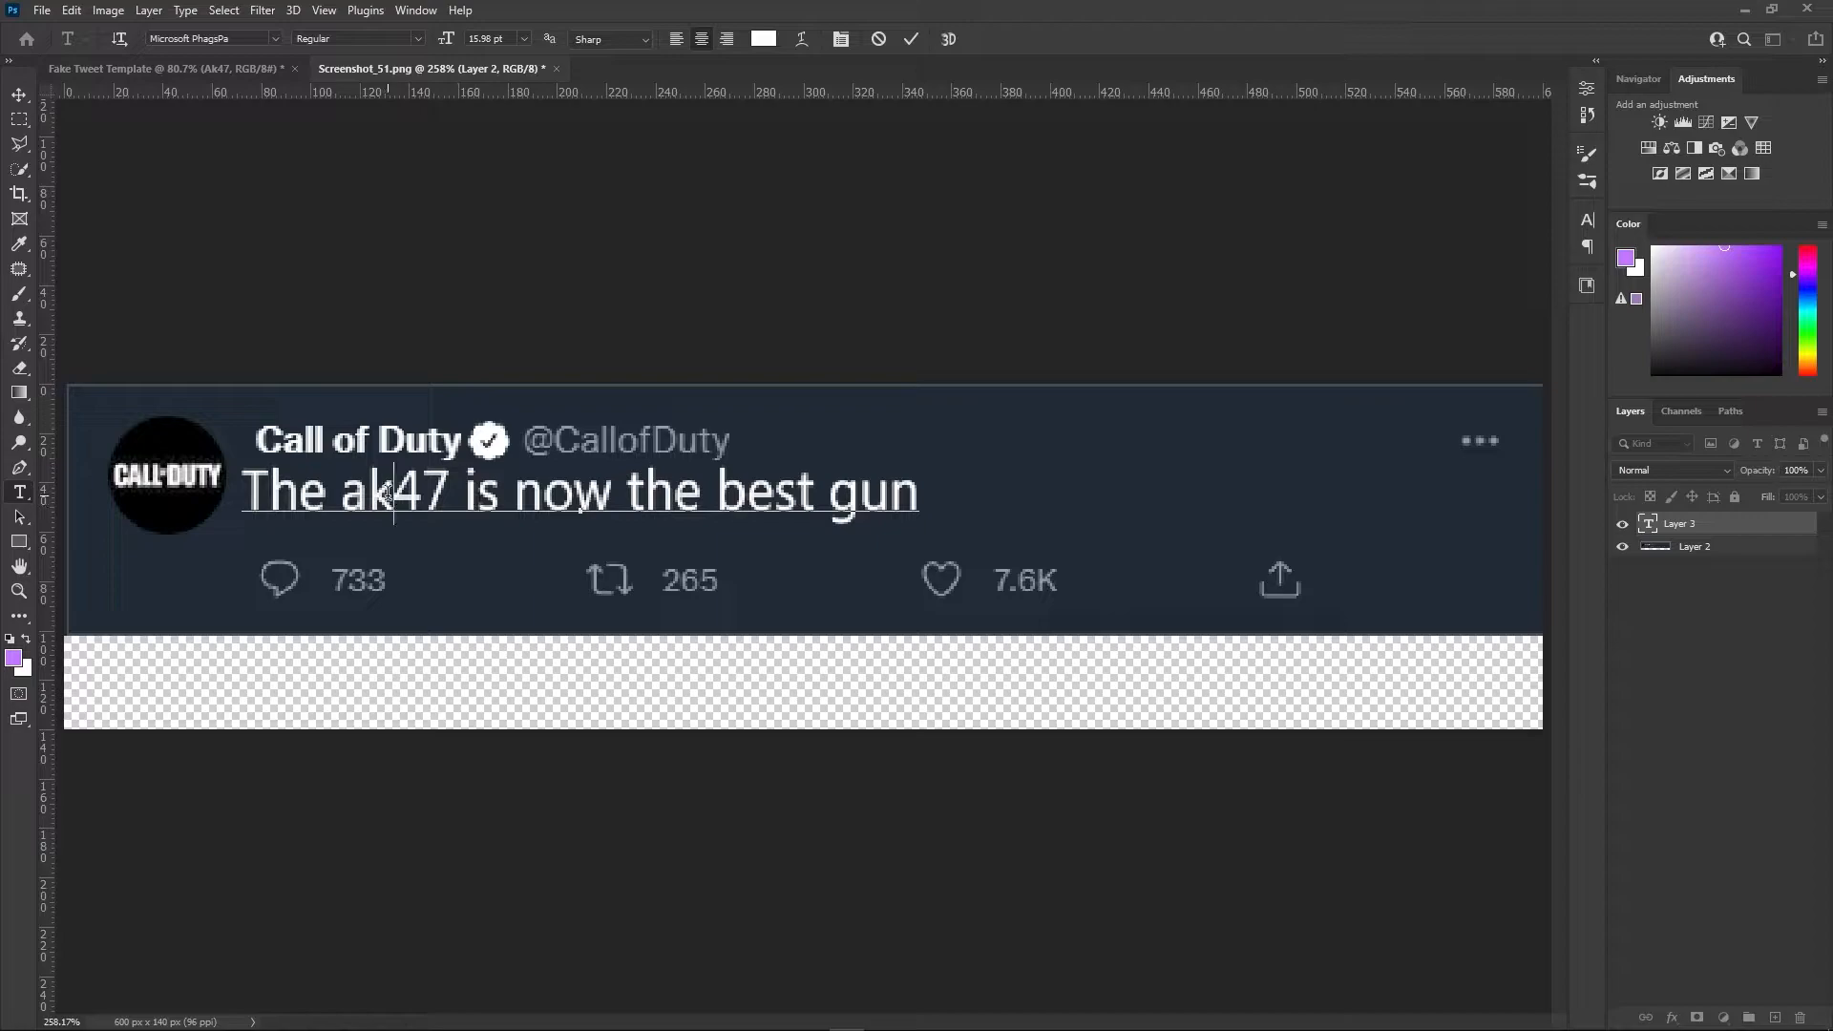
{"action": "key", "text": "BackSpace"}
{"action": "key", "text": "BackSpace"}
{"action": "type", "text": "CW AK"}
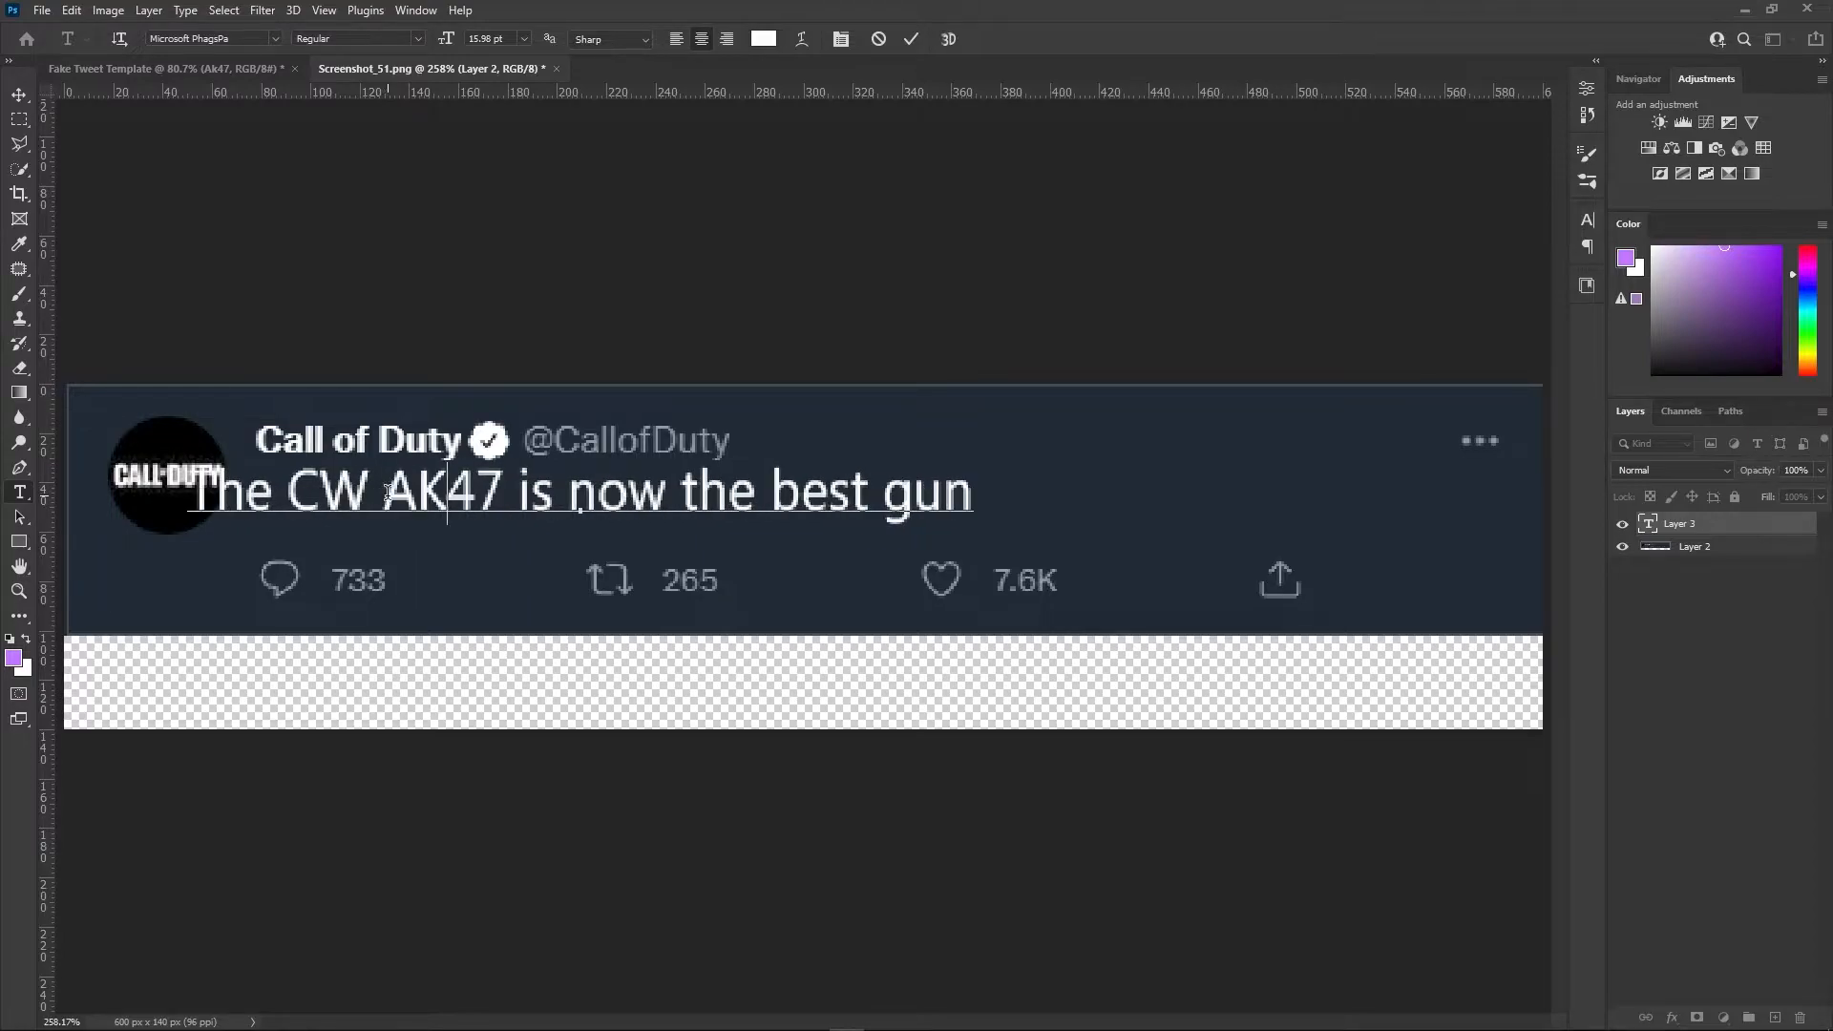
{"action": "left_click", "coordinate": [974, 492]}
{"action": "type", "text": "in Warzone,"}
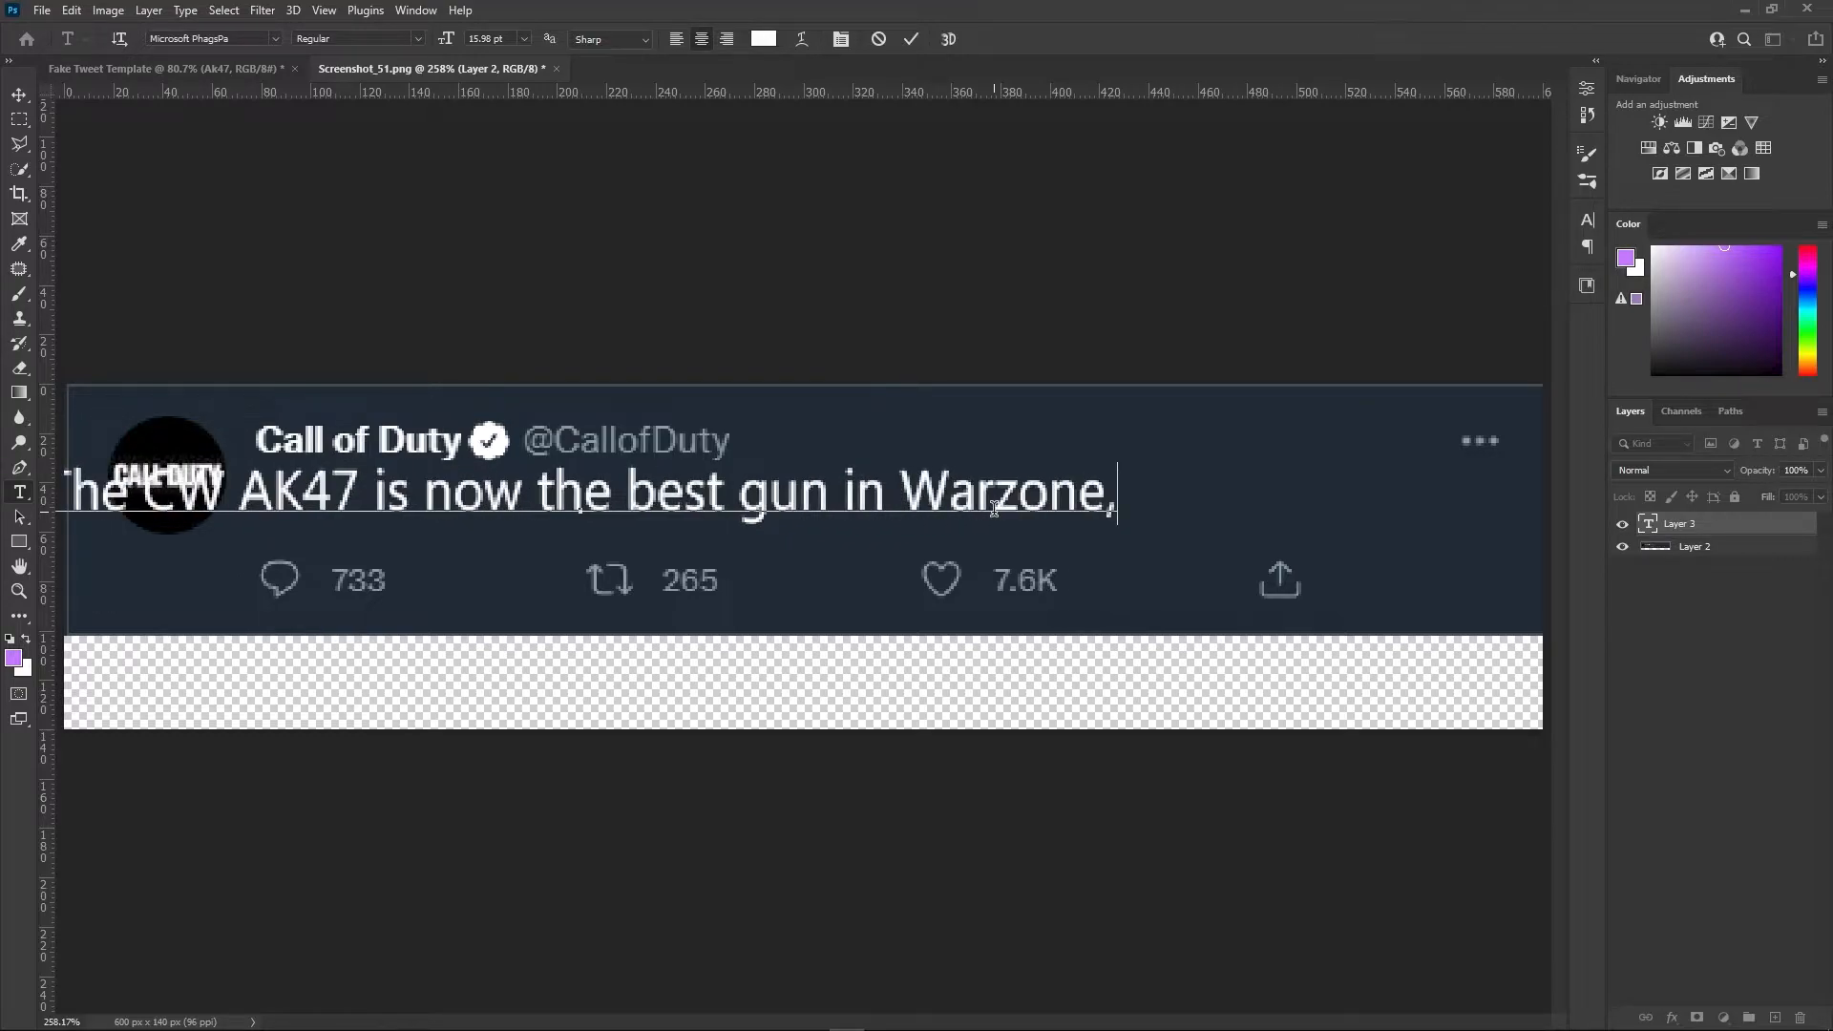
{"action": "type", "text": " try it!"}
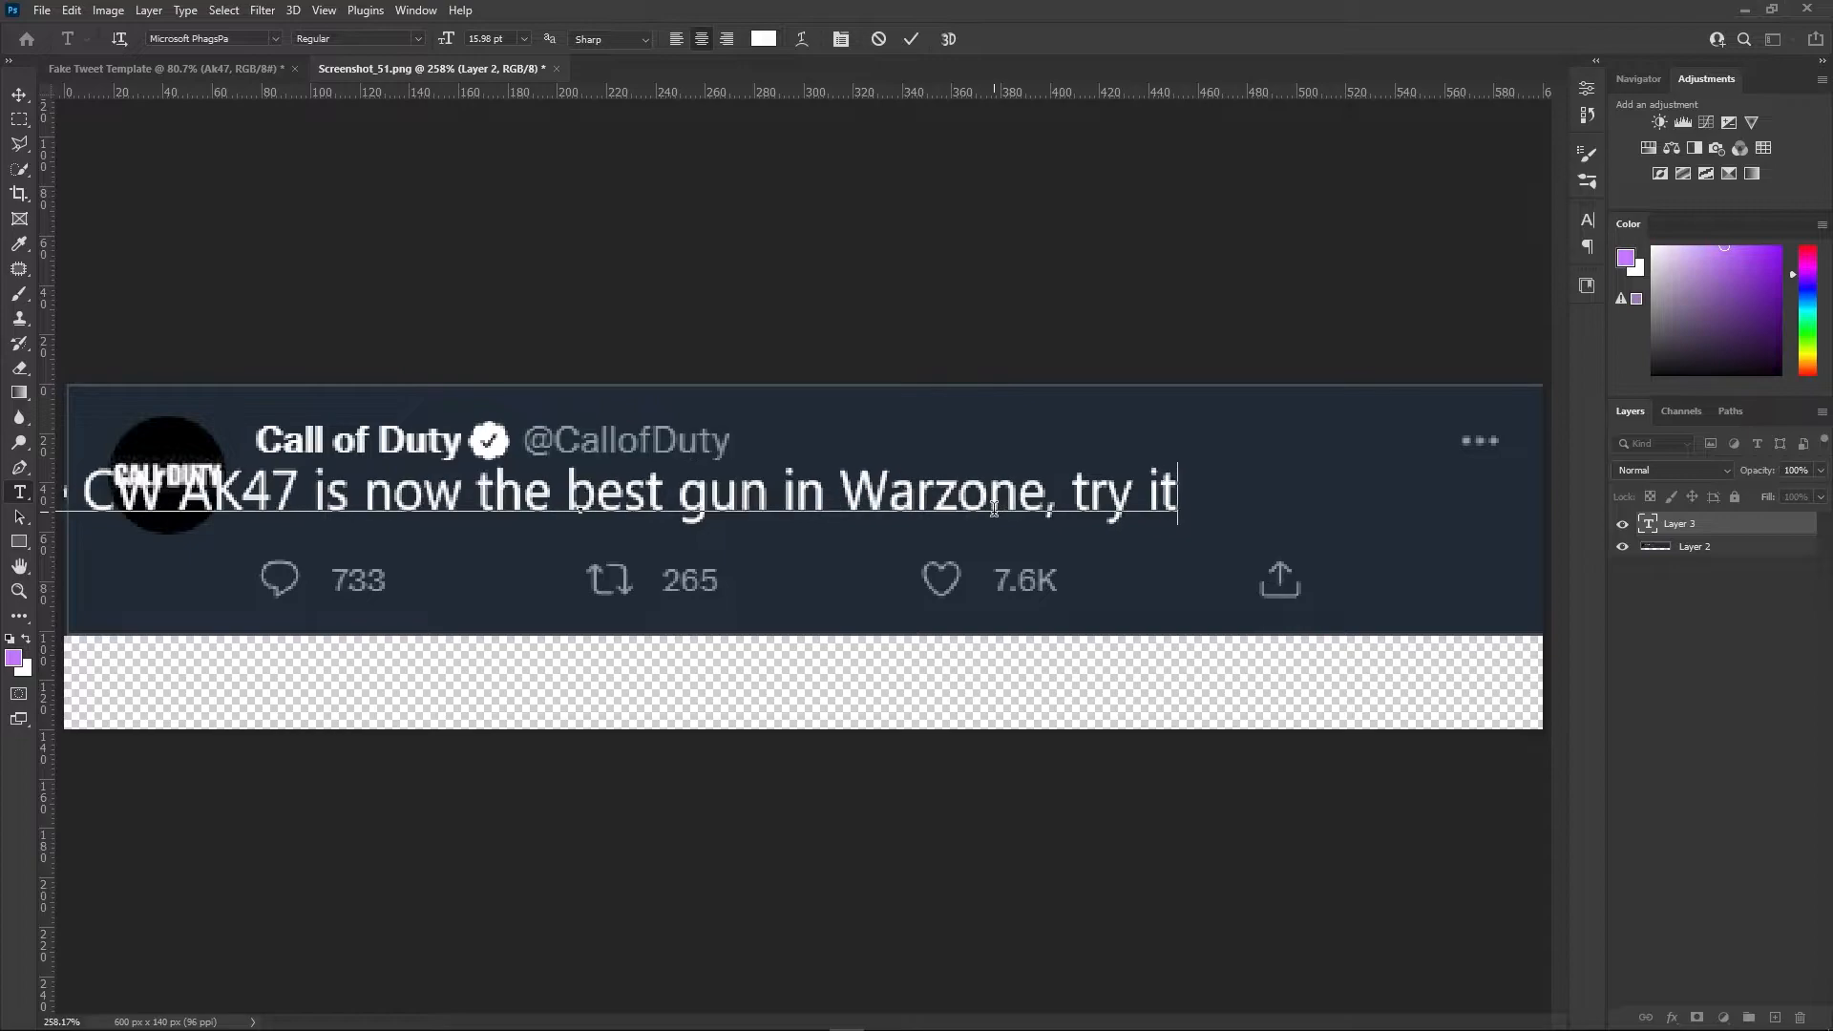
{"action": "key", "text": "ctrl+Return"}
Move the tweet text under the account name and scale it to about 85.64% so it fits the tweet
{"action": "key", "text": "v"}
{"action": "left_click_drag", "start_coordinate": [896, 496], "coordinate": [1179, 508]}
{"action": "left_click_drag", "start_coordinate": [1179, 508], "coordinate": [1156, 502]}
{"action": "scroll", "coordinate": [1156, 502], "scroll_direction": "down", "scroll_amount": 1}
{"action": "key", "text": "ctrl+t"}
{"action": "left_click_drag", "start_coordinate": [1300, 516], "coordinate": [1180, 518]}
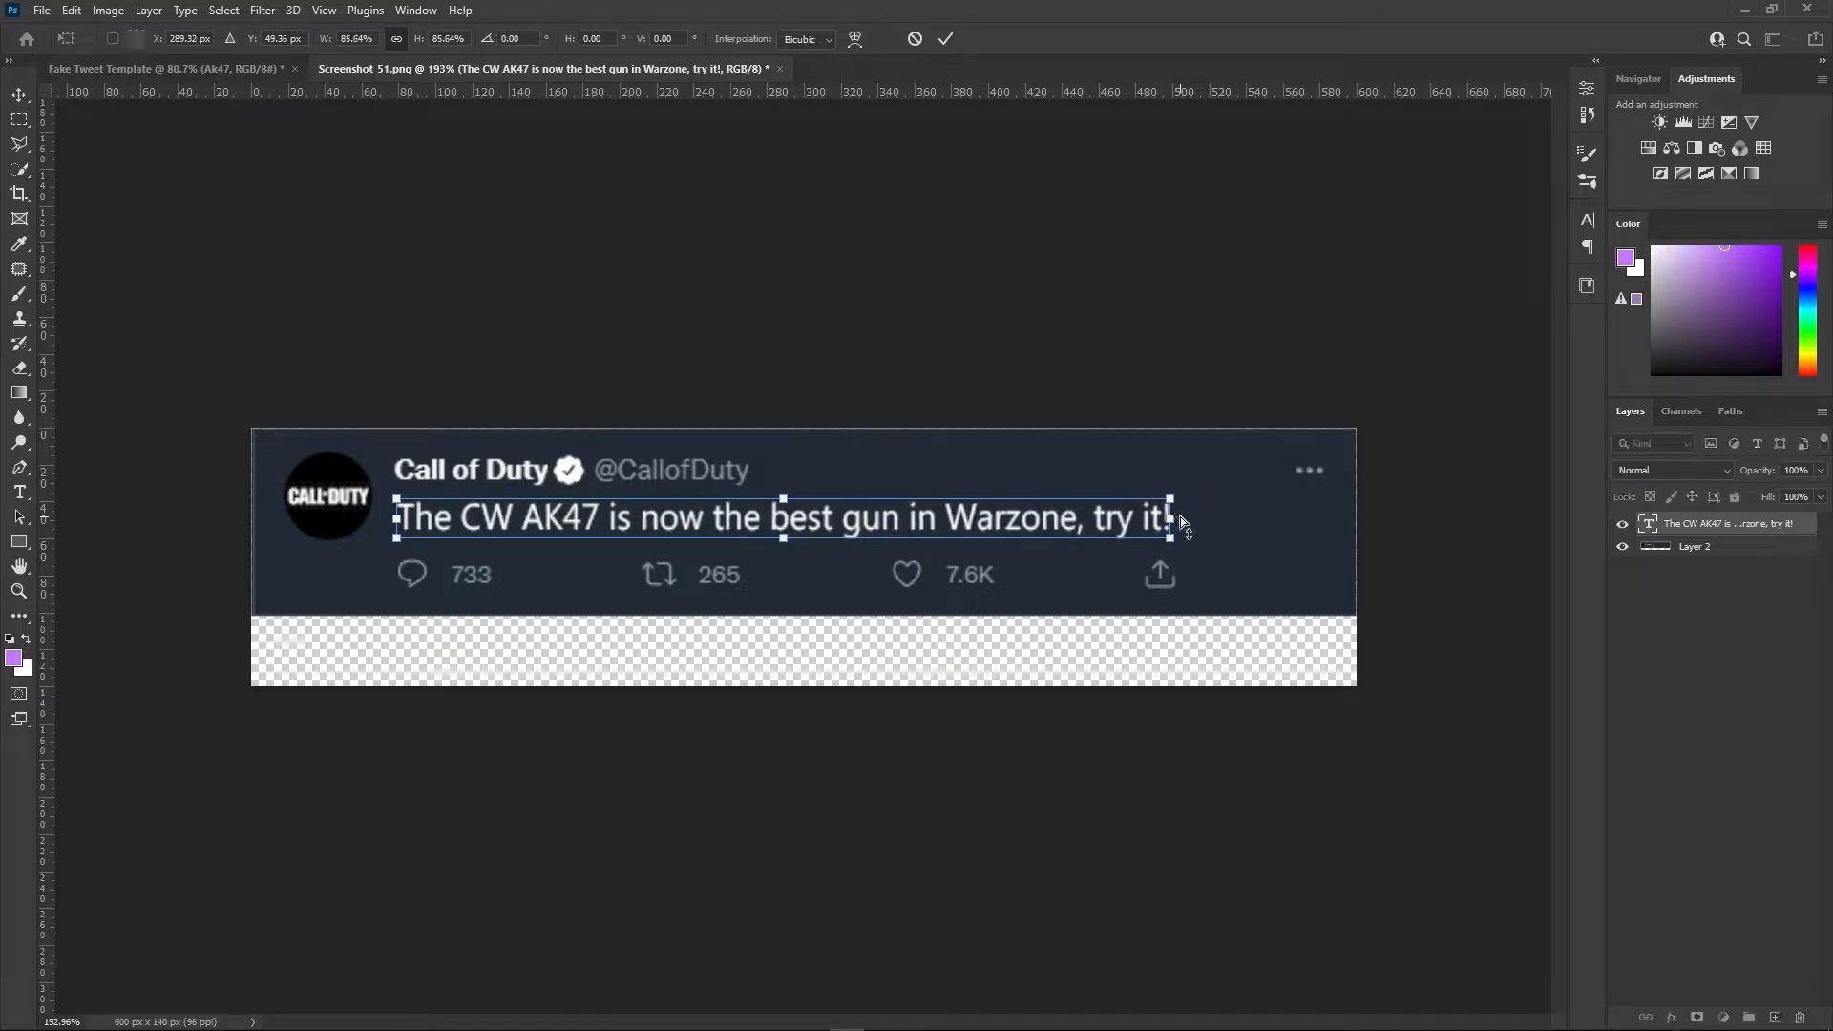
{"action": "key", "text": "Return"}
{"action": "mouse_move", "coordinate": [719, 513]}
{"action": "left_mouse_down"}
{"action": "mouse_move", "coordinate": [739, 515]}
{"action": "mouse_move", "coordinate": [719, 515]}
{"action": "left_mouse_up"}
Turn "Warzone" in the tweet text into the hashtag "#Warzone"
{"action": "key", "text": "t"}
{"action": "left_click", "coordinate": [947, 522]}
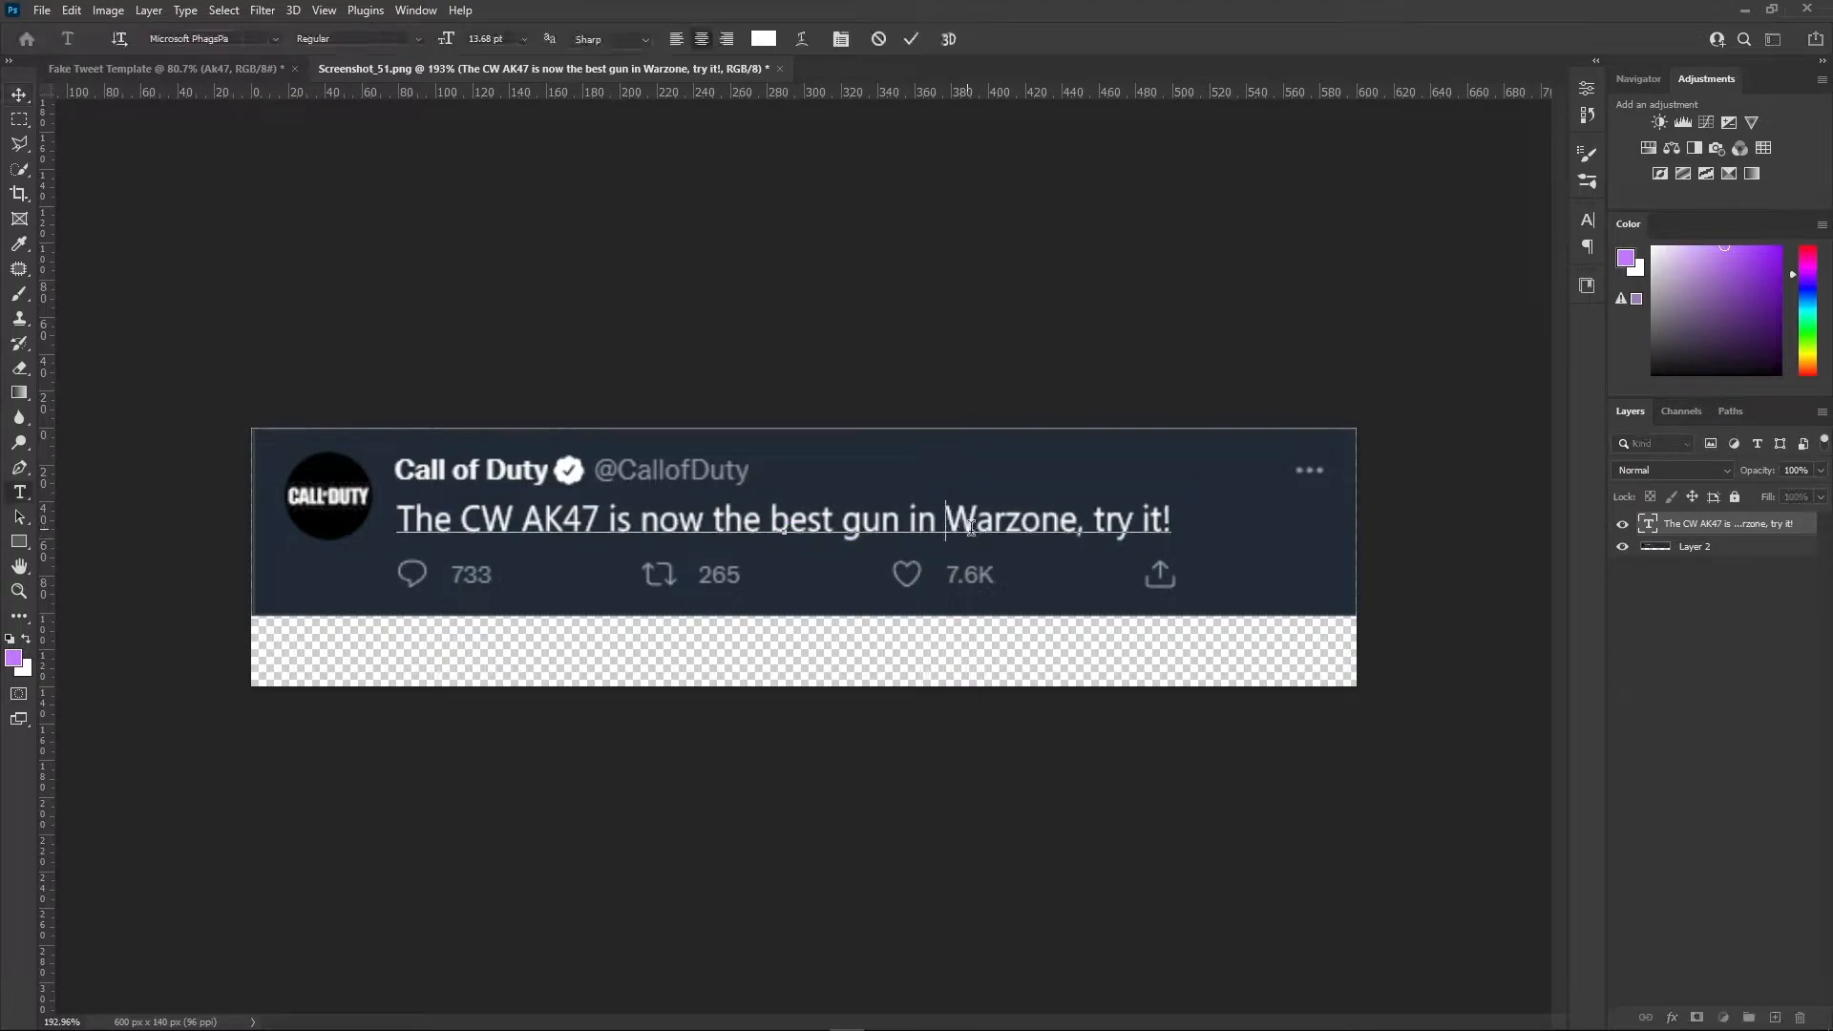
{"action": "type", "text": "$"}
{"action": "key", "text": "BackSpace"}
{"action": "type", "text": "#"}
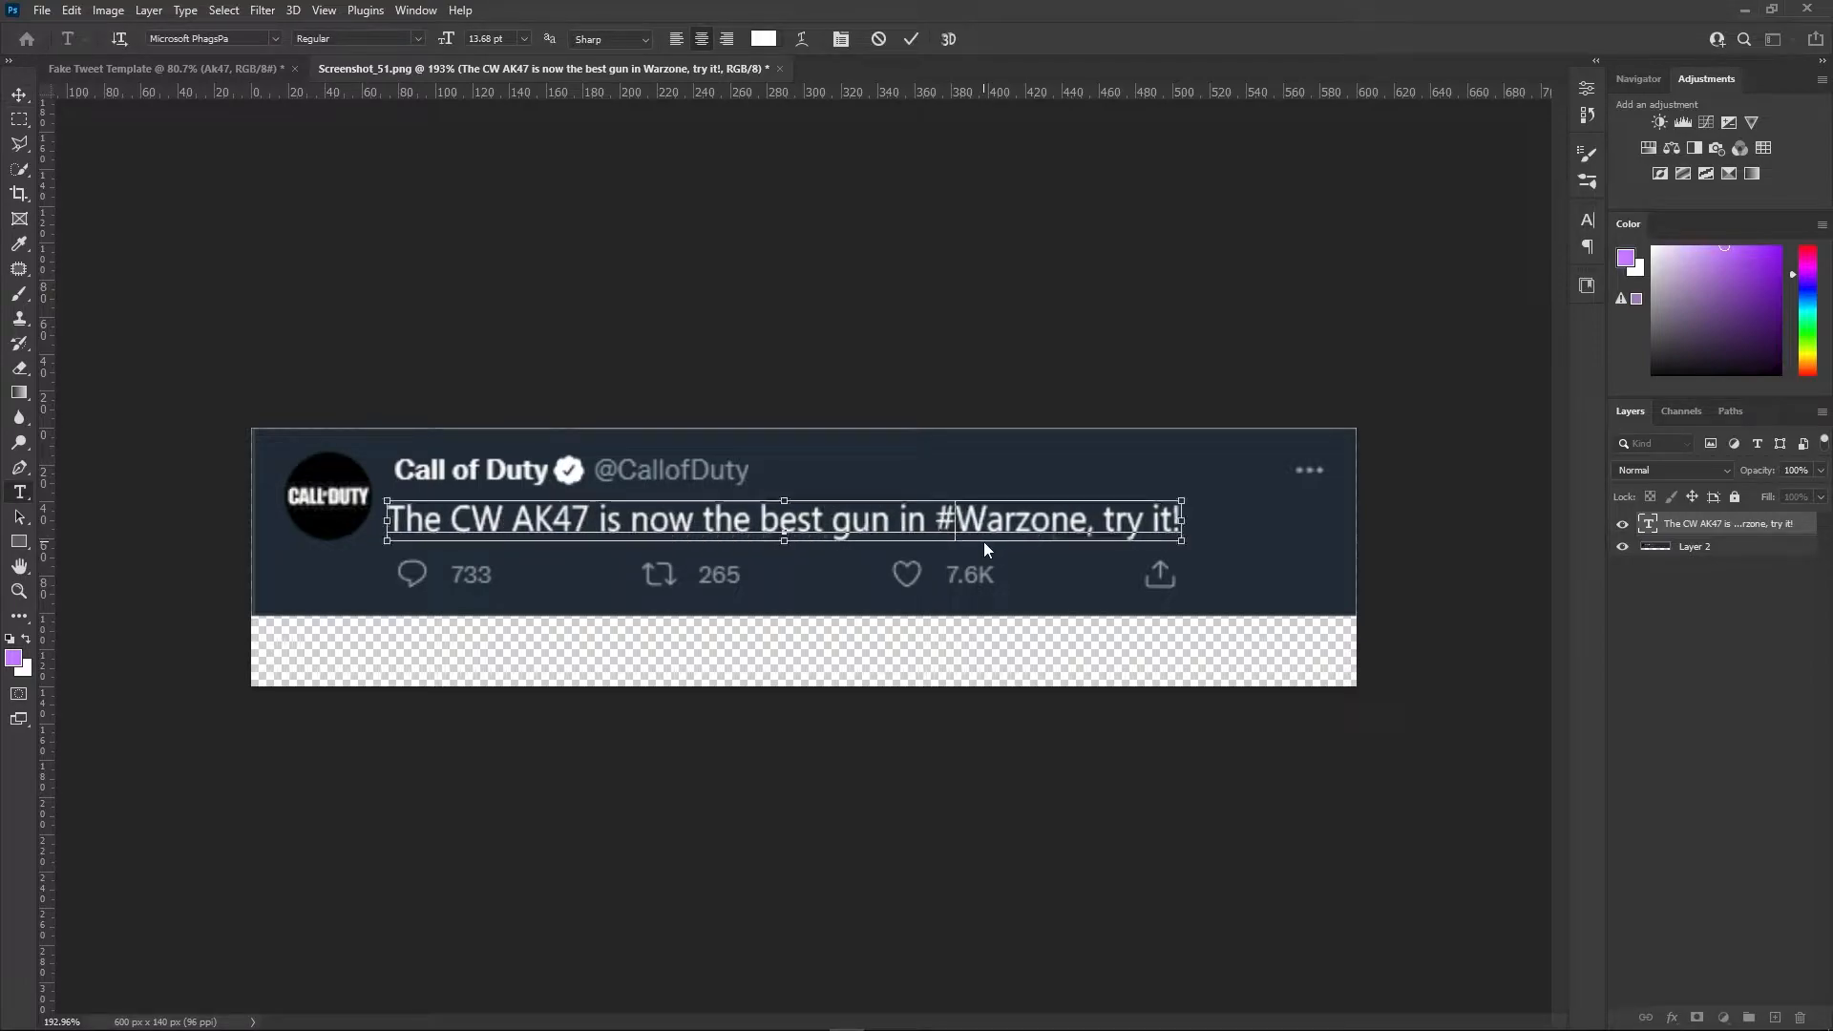
{"action": "key", "text": "ctrl+Return"}
Colour the "#Warzone," part of the tweet text Twitter-style blue
{"action": "key", "text": "v"}
{"action": "scroll", "coordinate": [1051, 521], "scroll_direction": "up", "scroll_amount": 2}
{"action": "key", "text": "b"}
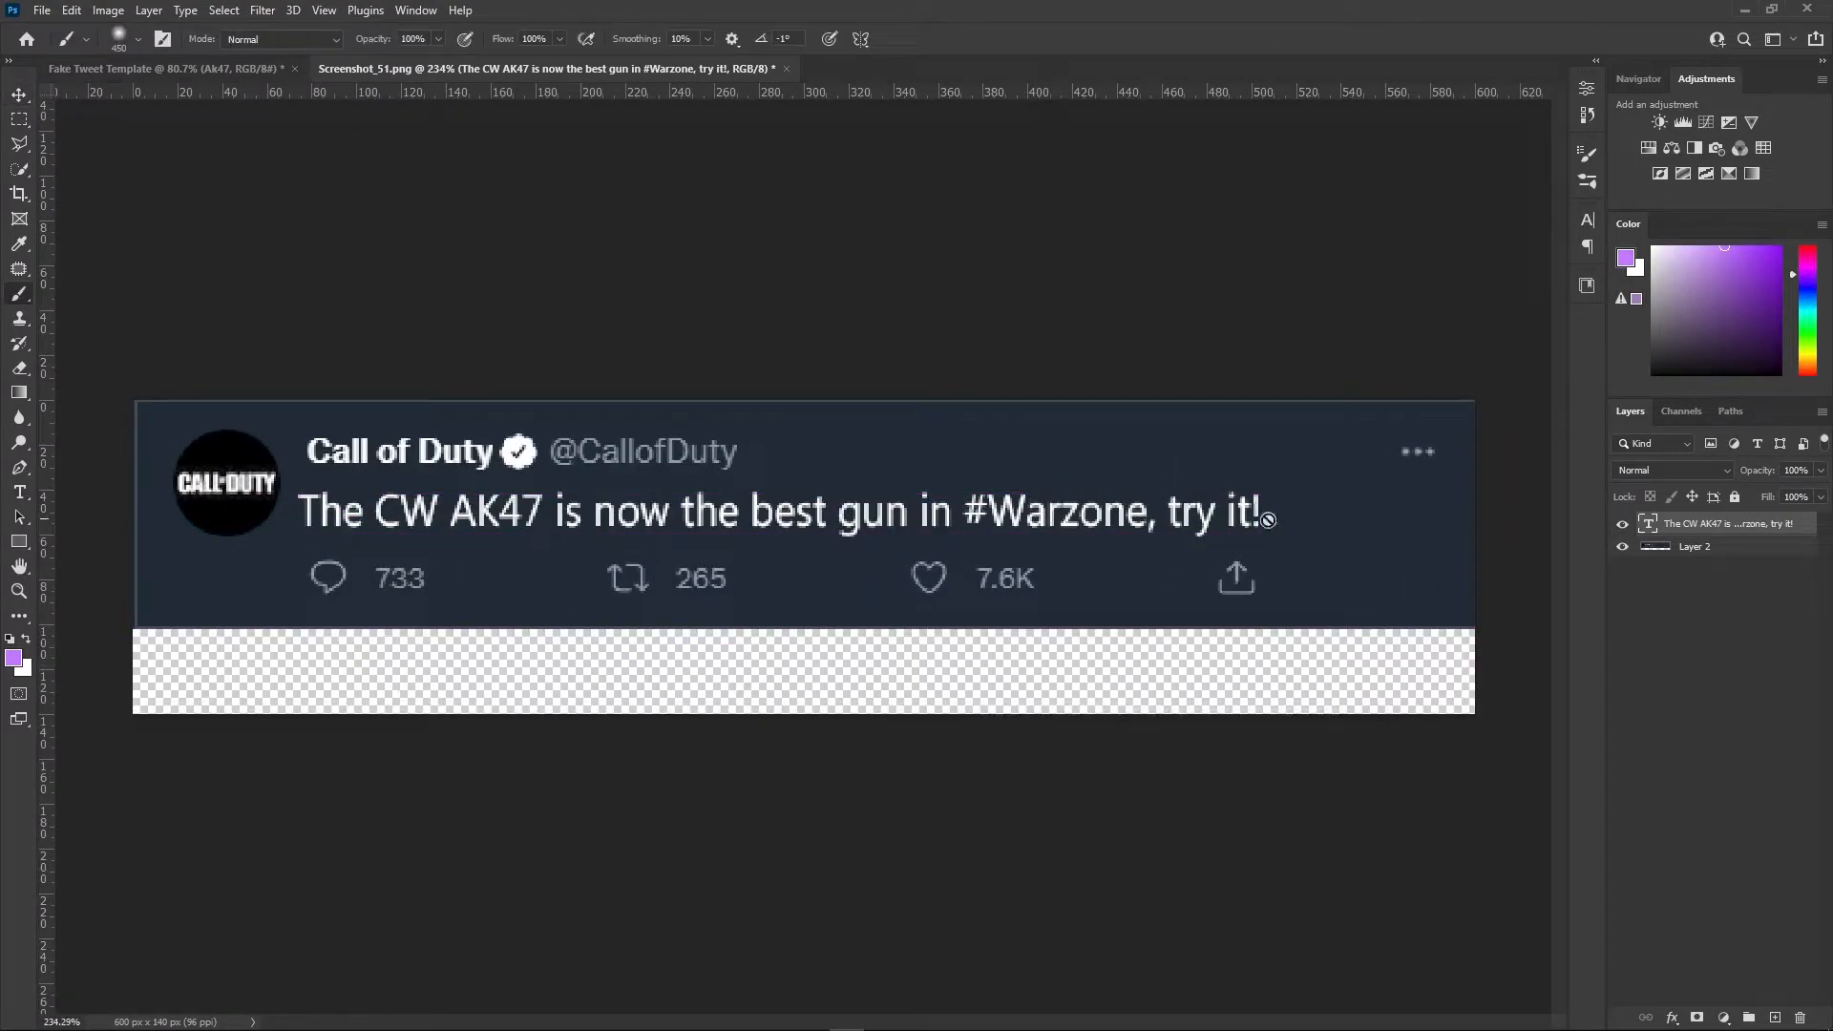
{"action": "left_click", "coordinate": [1591, 221]}
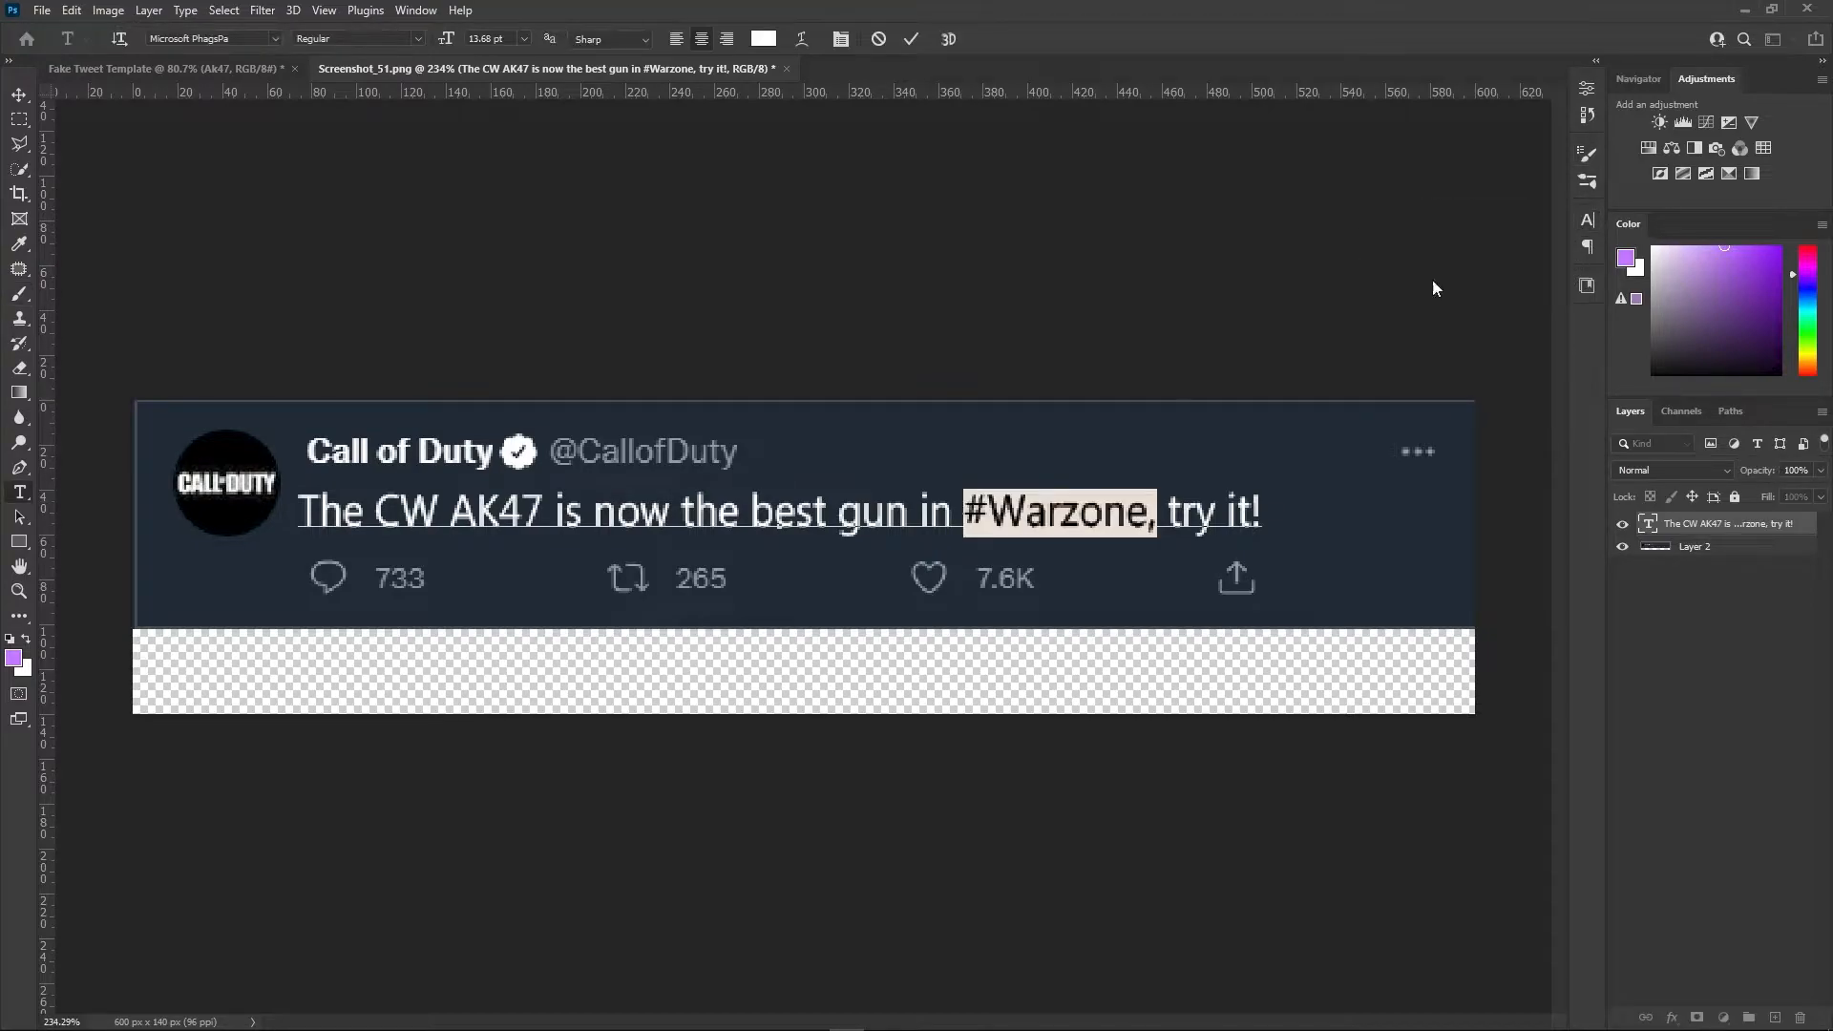
{"action": "left_click", "coordinate": [1811, 302]}
{"action": "left_click", "coordinate": [1759, 259]}
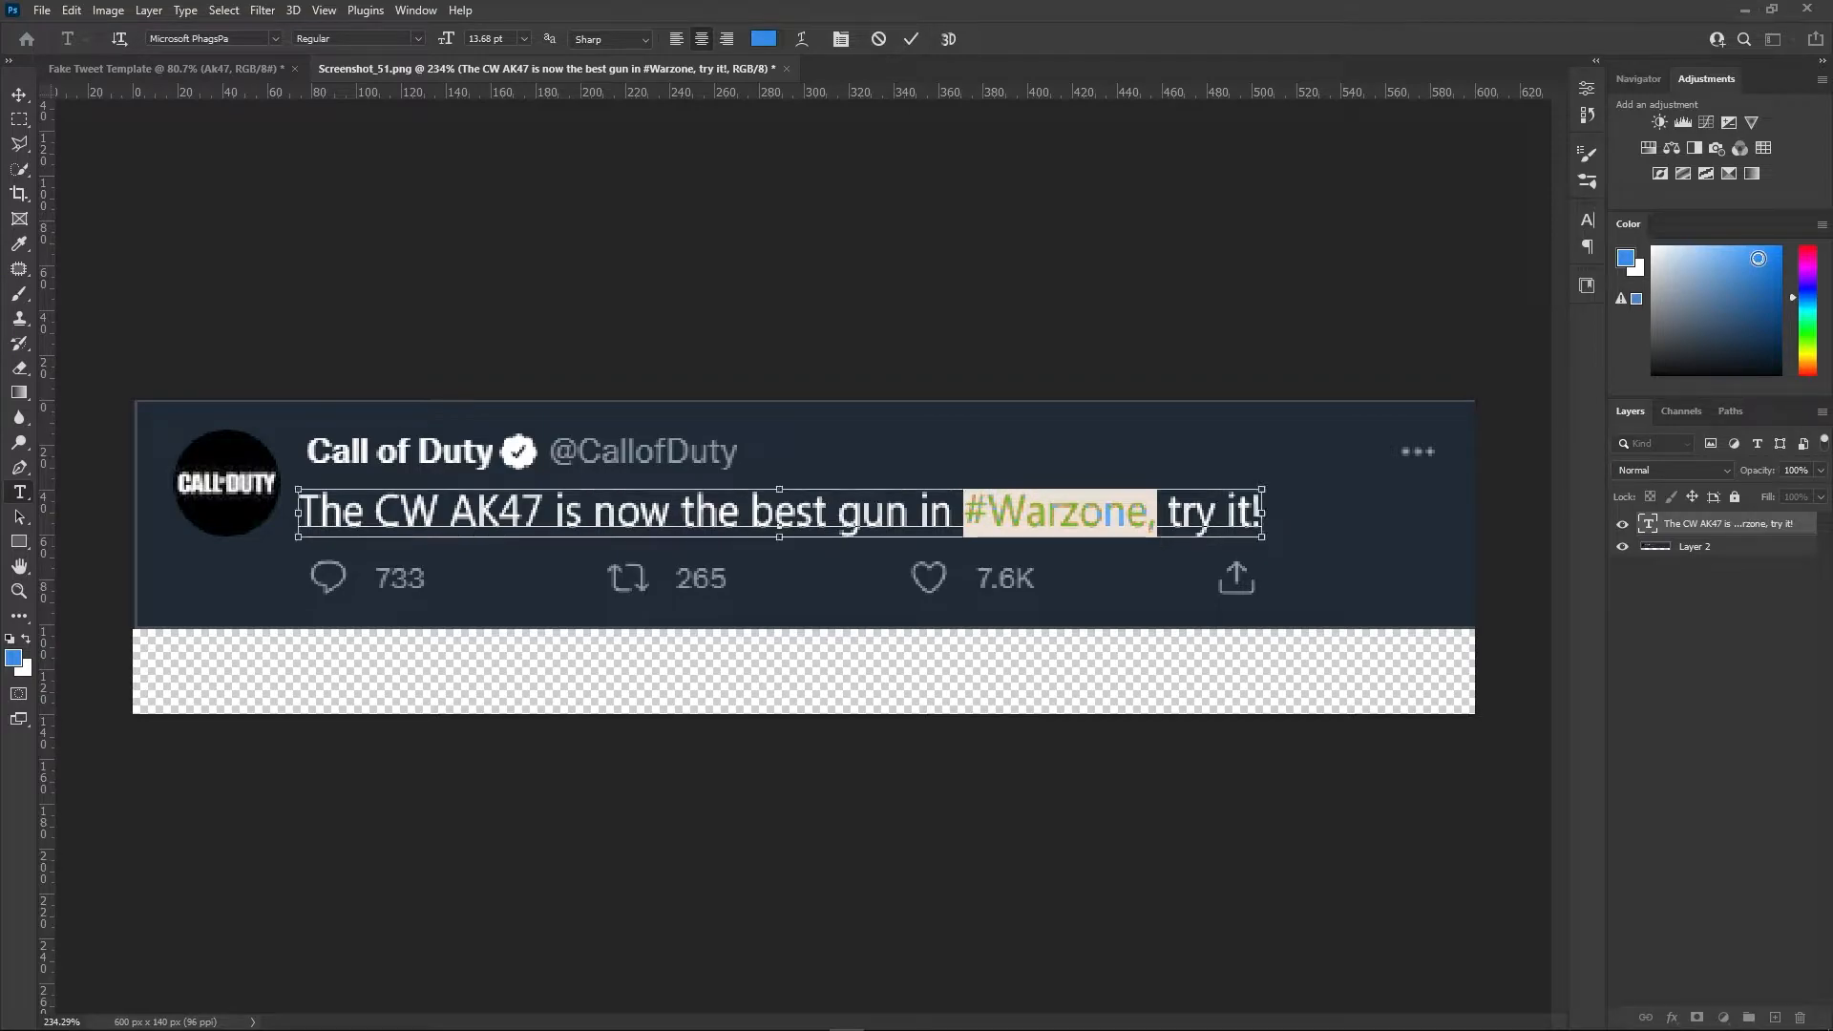
{"action": "key", "text": "ctrl+Return"}
Reposition the tweet text so its start sits inside the account name's left edge
{"action": "left_click_drag", "start_coordinate": [1107, 441], "coordinate": [1087, 439]}
{"action": "left_click_drag", "start_coordinate": [751, 523], "coordinate": [841, 515]}
{"action": "key", "text": "ctrl+t"}
{"action": "key", "text": "Return"}
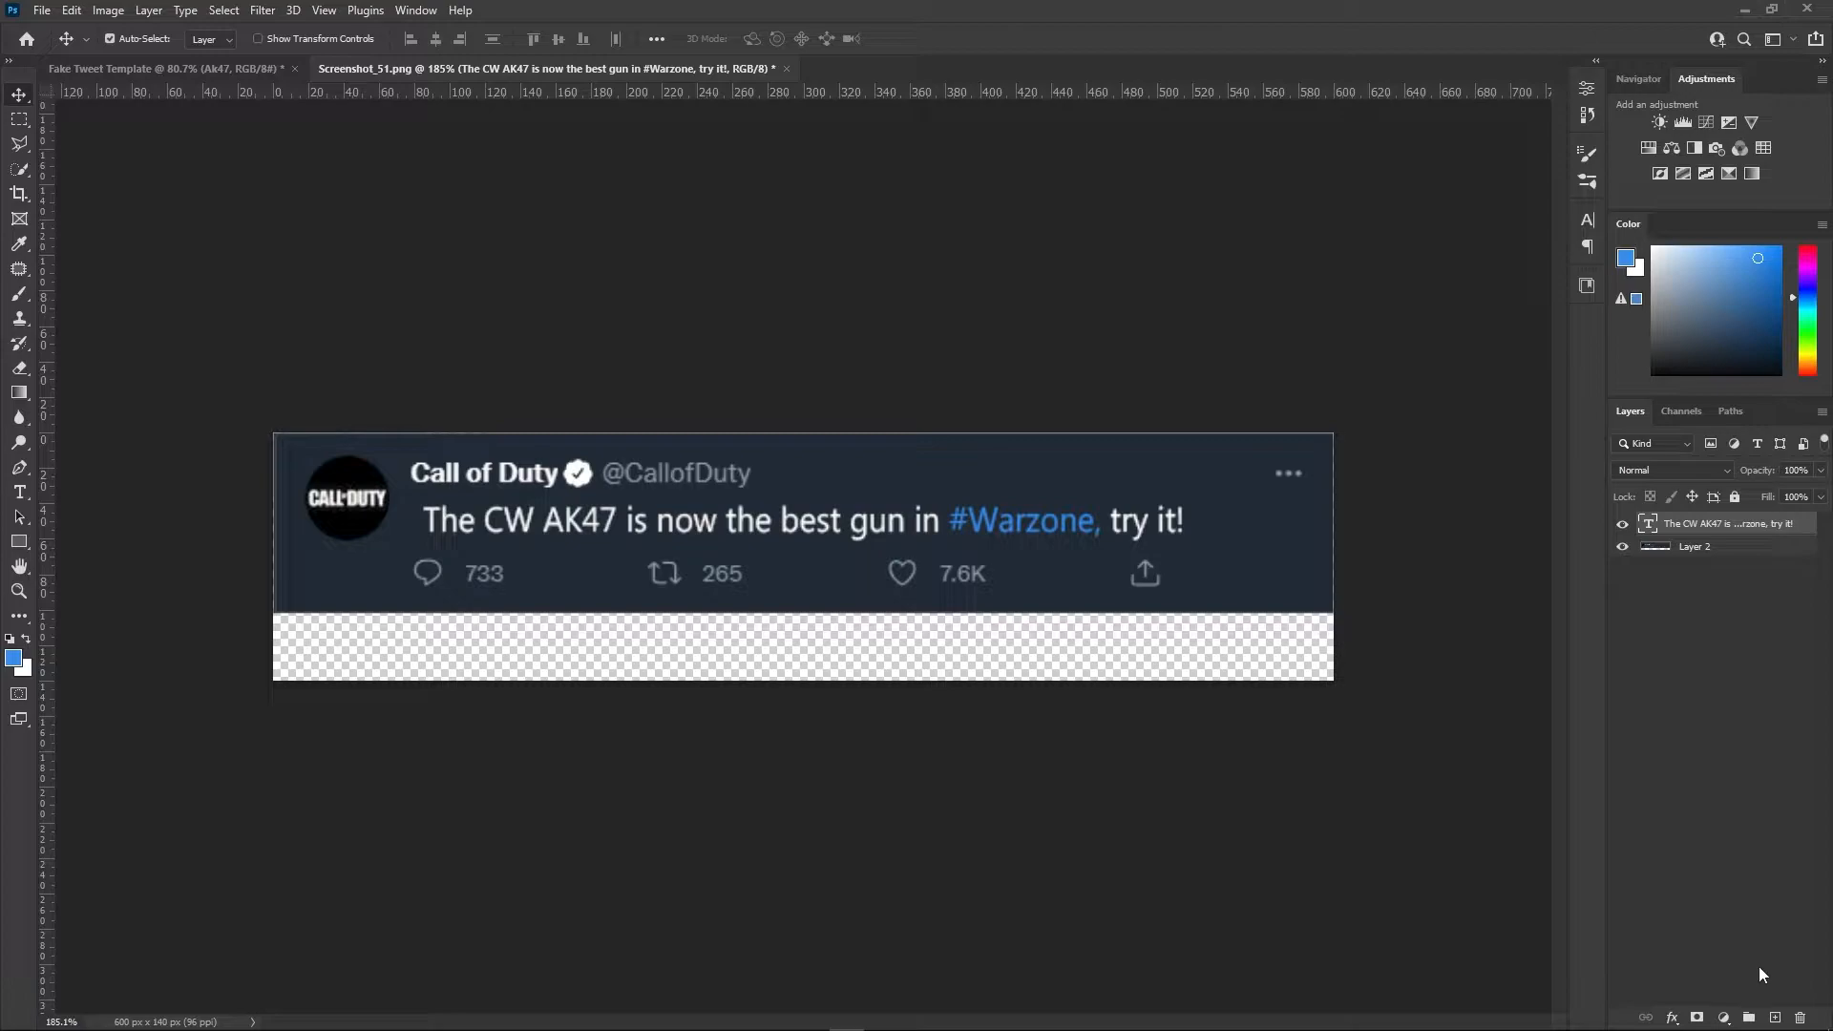
Add a new layer named "Brush" above the tweet text, blended with Linear Dodge (Add) at 32% opacity
{"action": "left_click", "coordinate": [1775, 1018]}
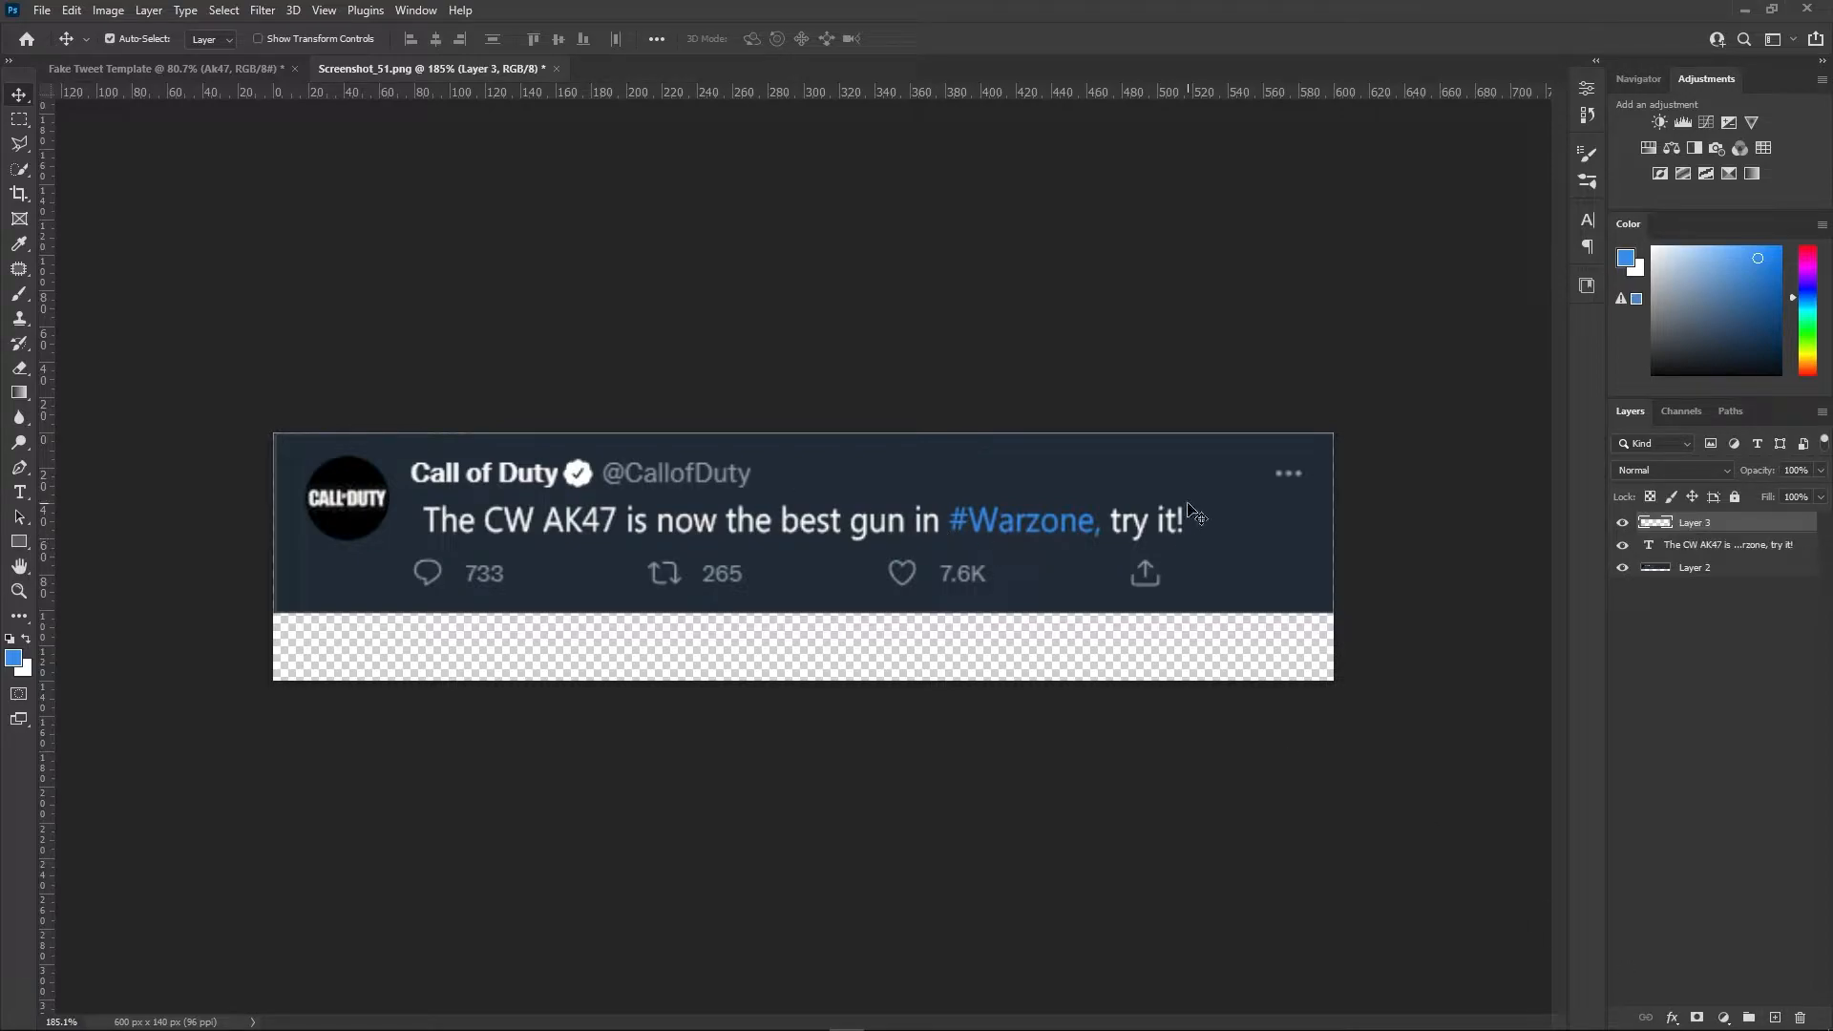
{"action": "left_click", "coordinate": [1682, 474]}
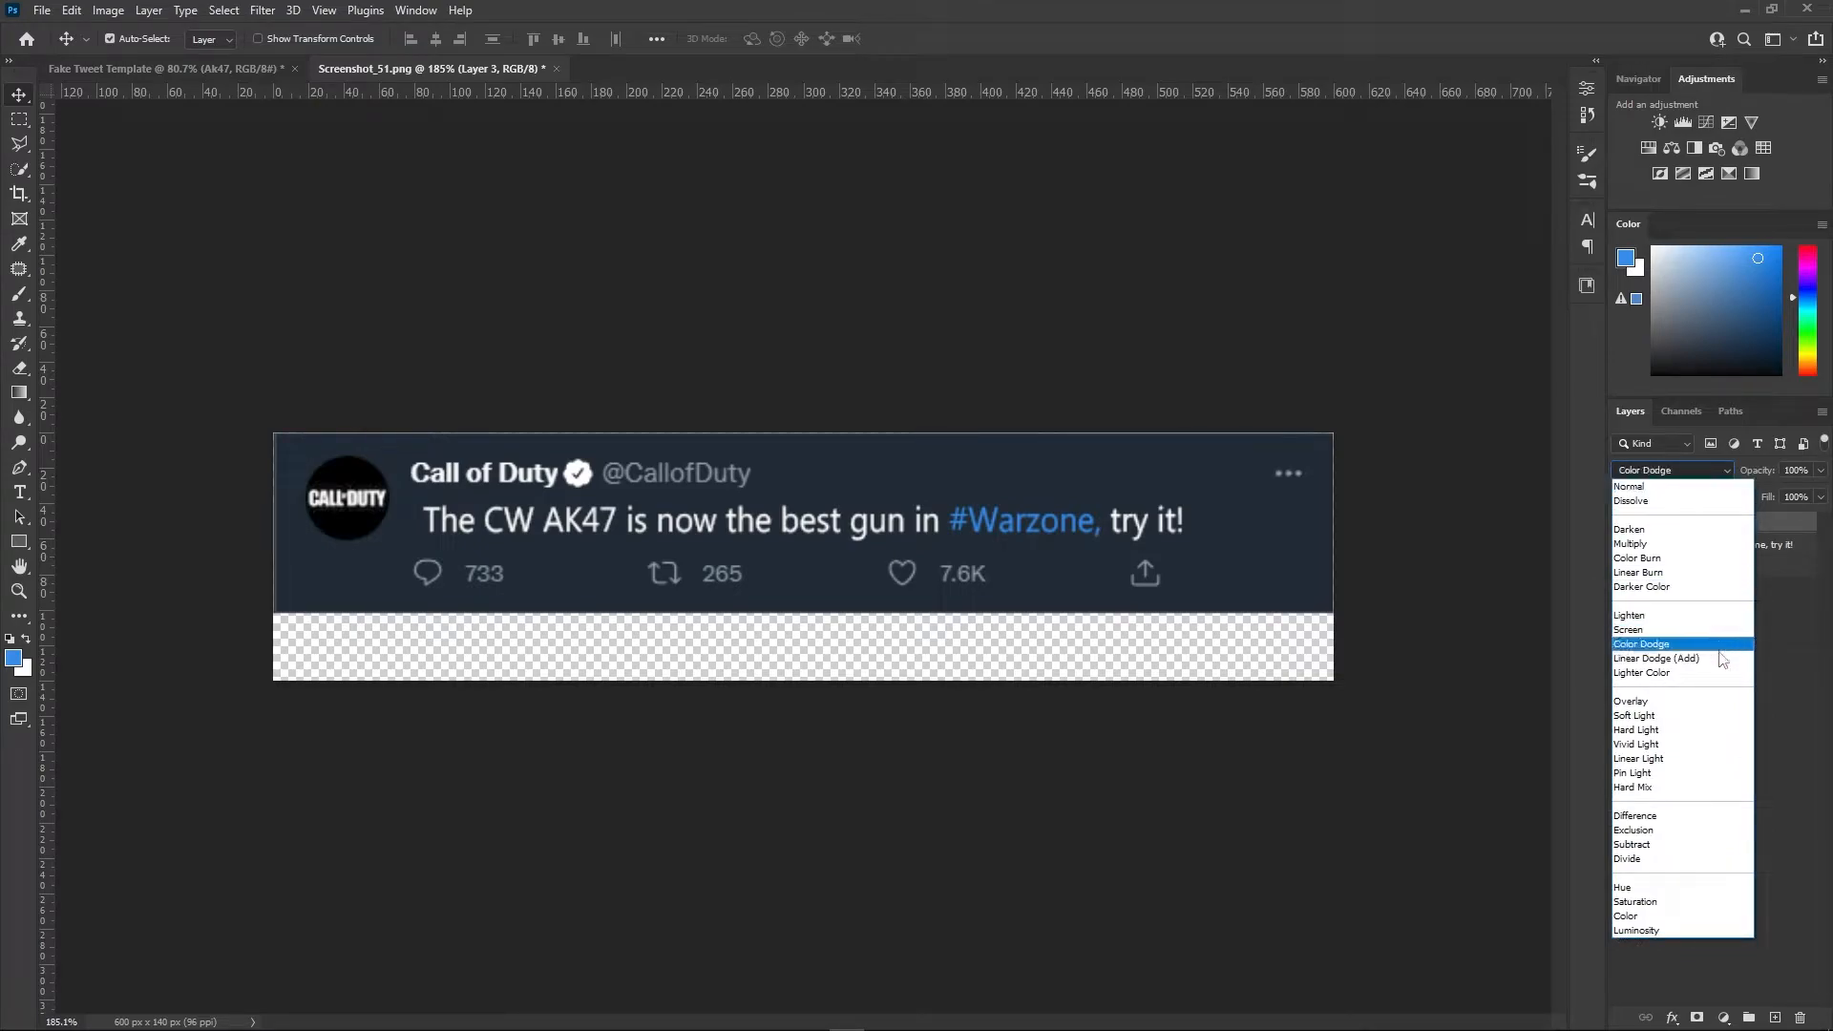
{"action": "left_click", "coordinate": [1690, 658]}
{"action": "double_click", "coordinate": [1692, 523]}
{"action": "type", "text": "Bursh"}
{"action": "key", "text": "Return"}
{"action": "double_click", "coordinate": [1700, 524]}
{"action": "type", "text": "B"}
{"action": "key", "text": "Return"}
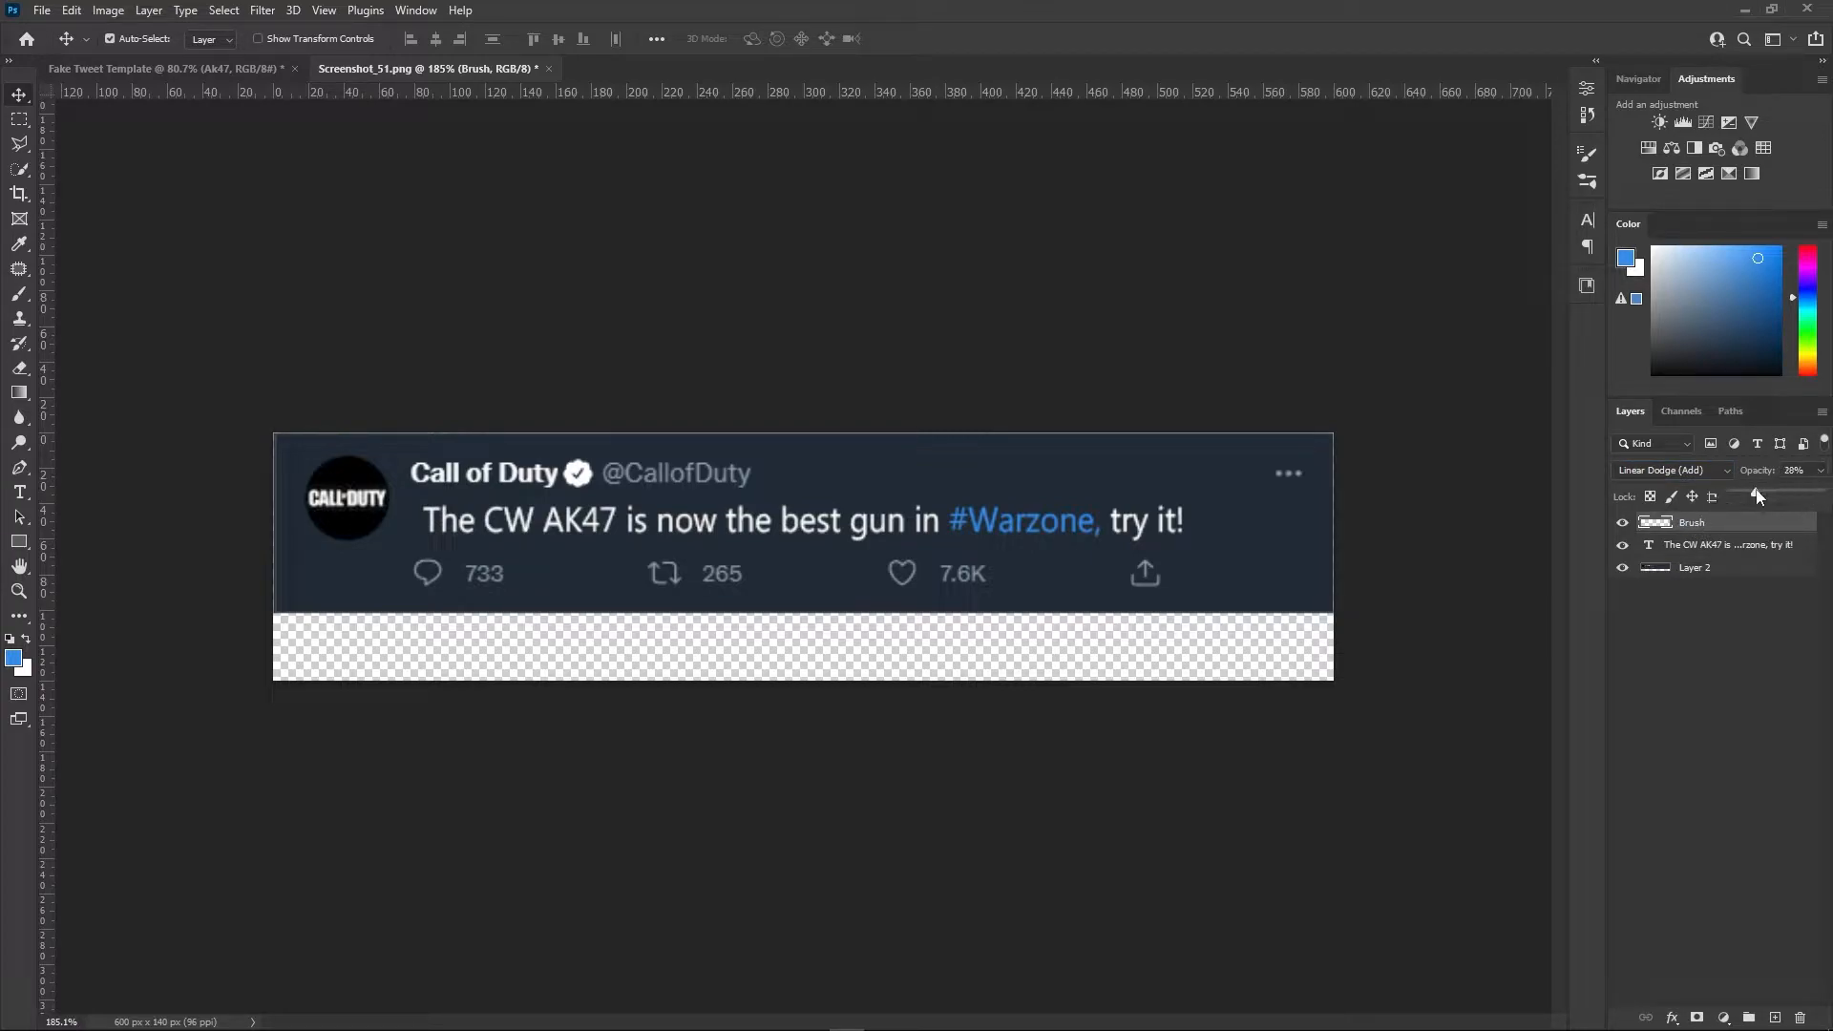
Dab a light-blue glow over "#Warzone" with a soft brush reduced to about 37 px
{"action": "key", "text": "b"}
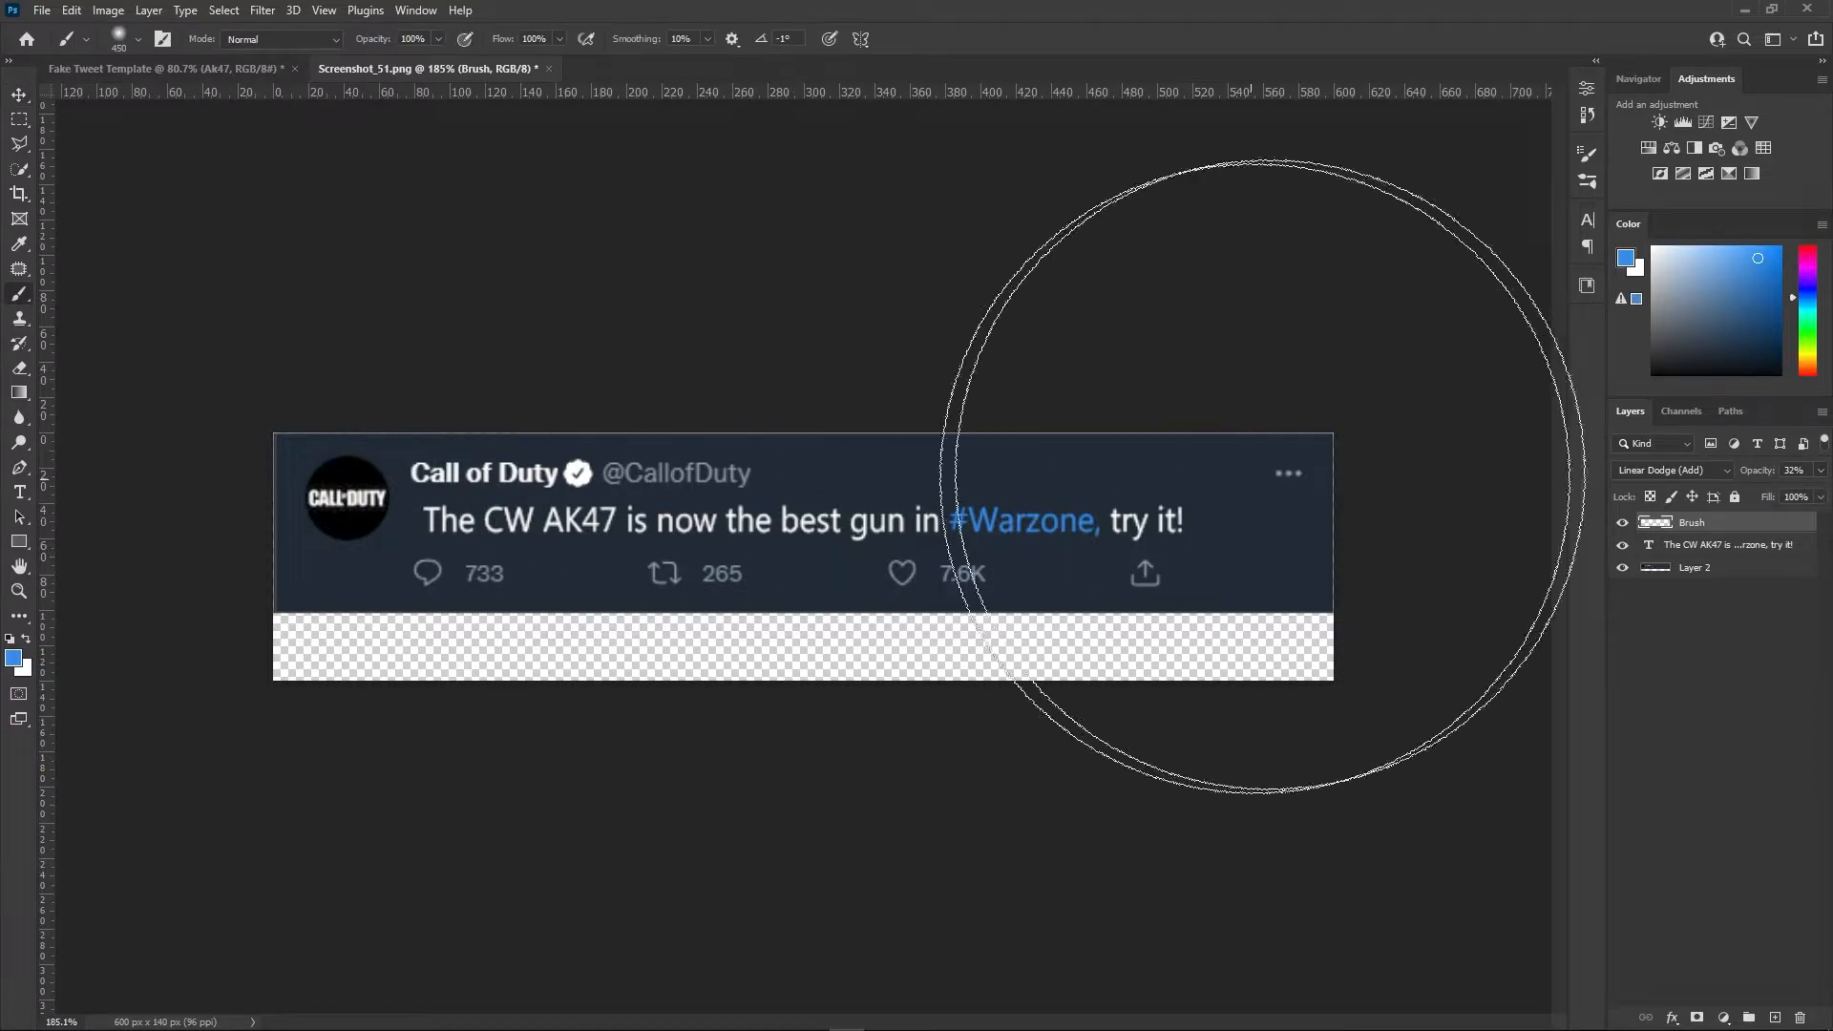
{"action": "left_click_drag", "start_coordinate": [1734, 293], "coordinate": [1705, 229]}
{"action": "mouse_move", "coordinate": [1092, 559]}
{"action": "left_mouse_down"}
{"action": "mouse_move", "coordinate": [994, 560]}
{"action": "mouse_move", "coordinate": [965, 535]}
{"action": "left_mouse_up"}
{"action": "mouse_move", "coordinate": [1146, 544]}
{"action": "left_mouse_down"}
{"action": "mouse_move", "coordinate": [1027, 521]}
{"action": "mouse_move", "coordinate": [1050, 538]}
{"action": "left_mouse_up"}
{"action": "left_click", "coordinate": [1026, 520]}
{"action": "left_click", "coordinate": [1035, 540]}
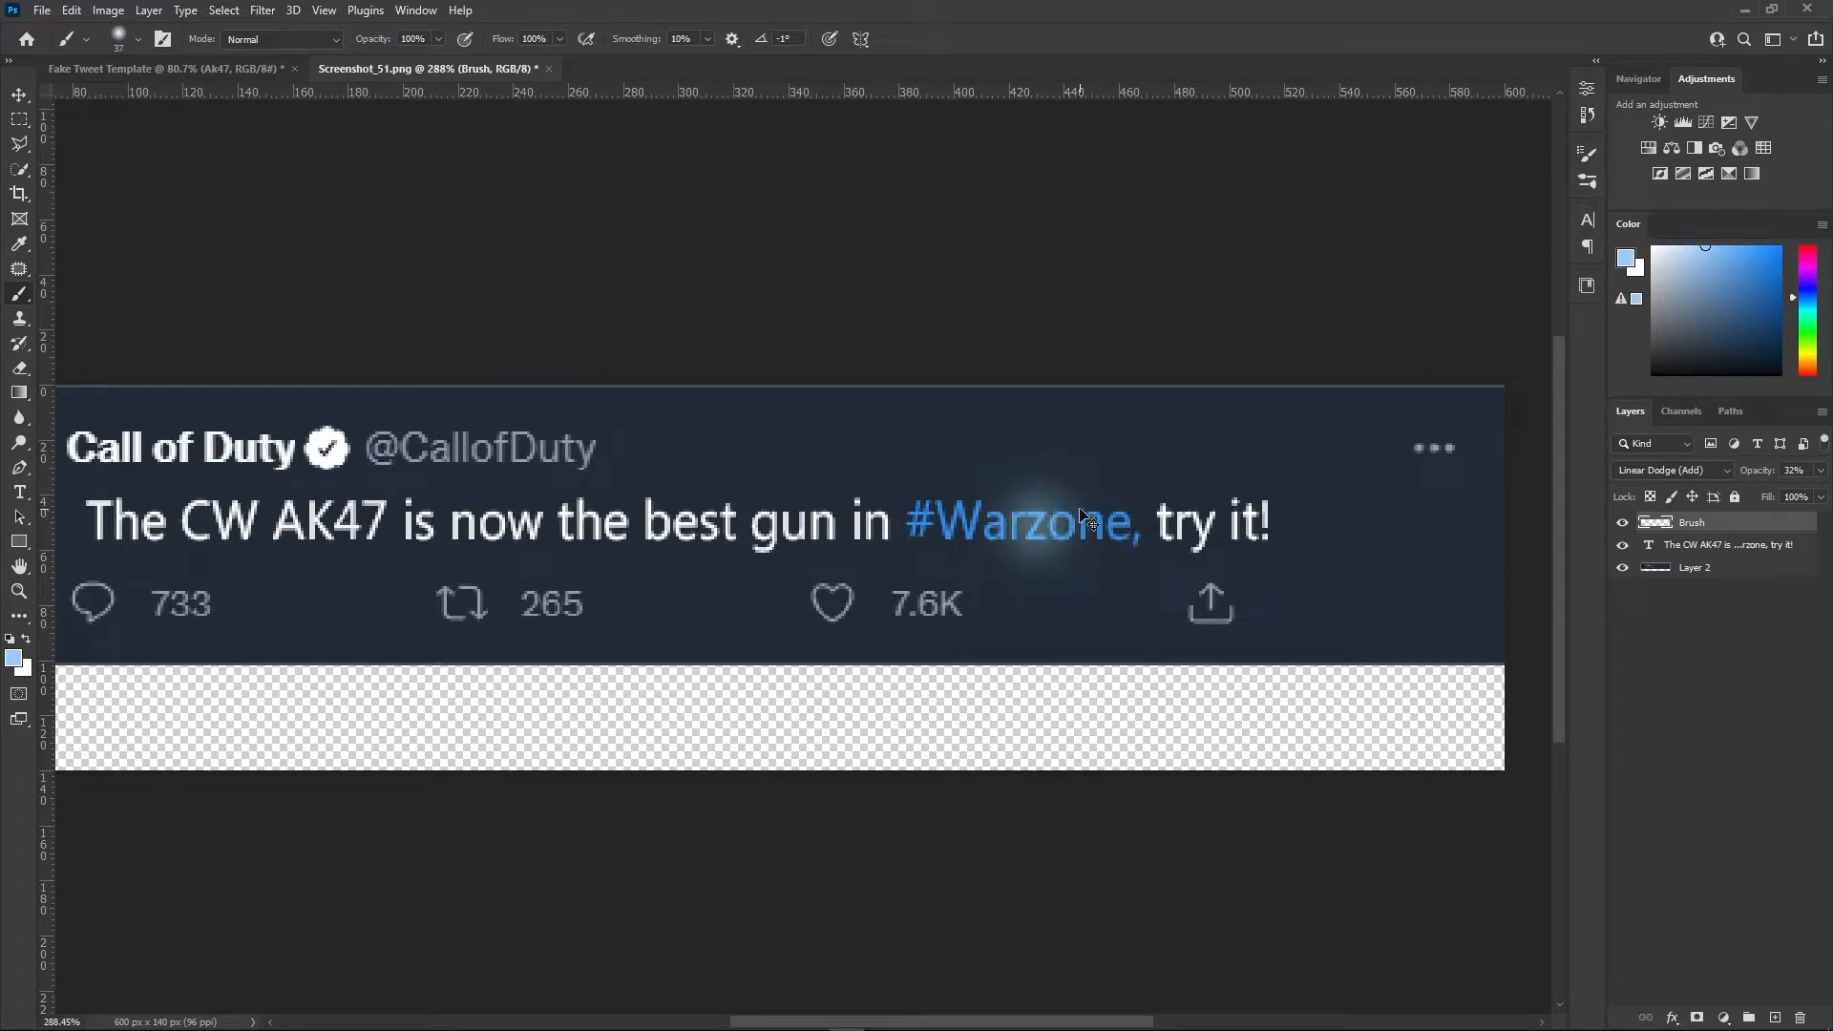
Stretch the light-blue glow along "#Warzone," to about 225% width and flatten it to about 65% height
{"action": "key", "text": "ctrl+t"}
{"action": "key", "text": "ctrl+r"}
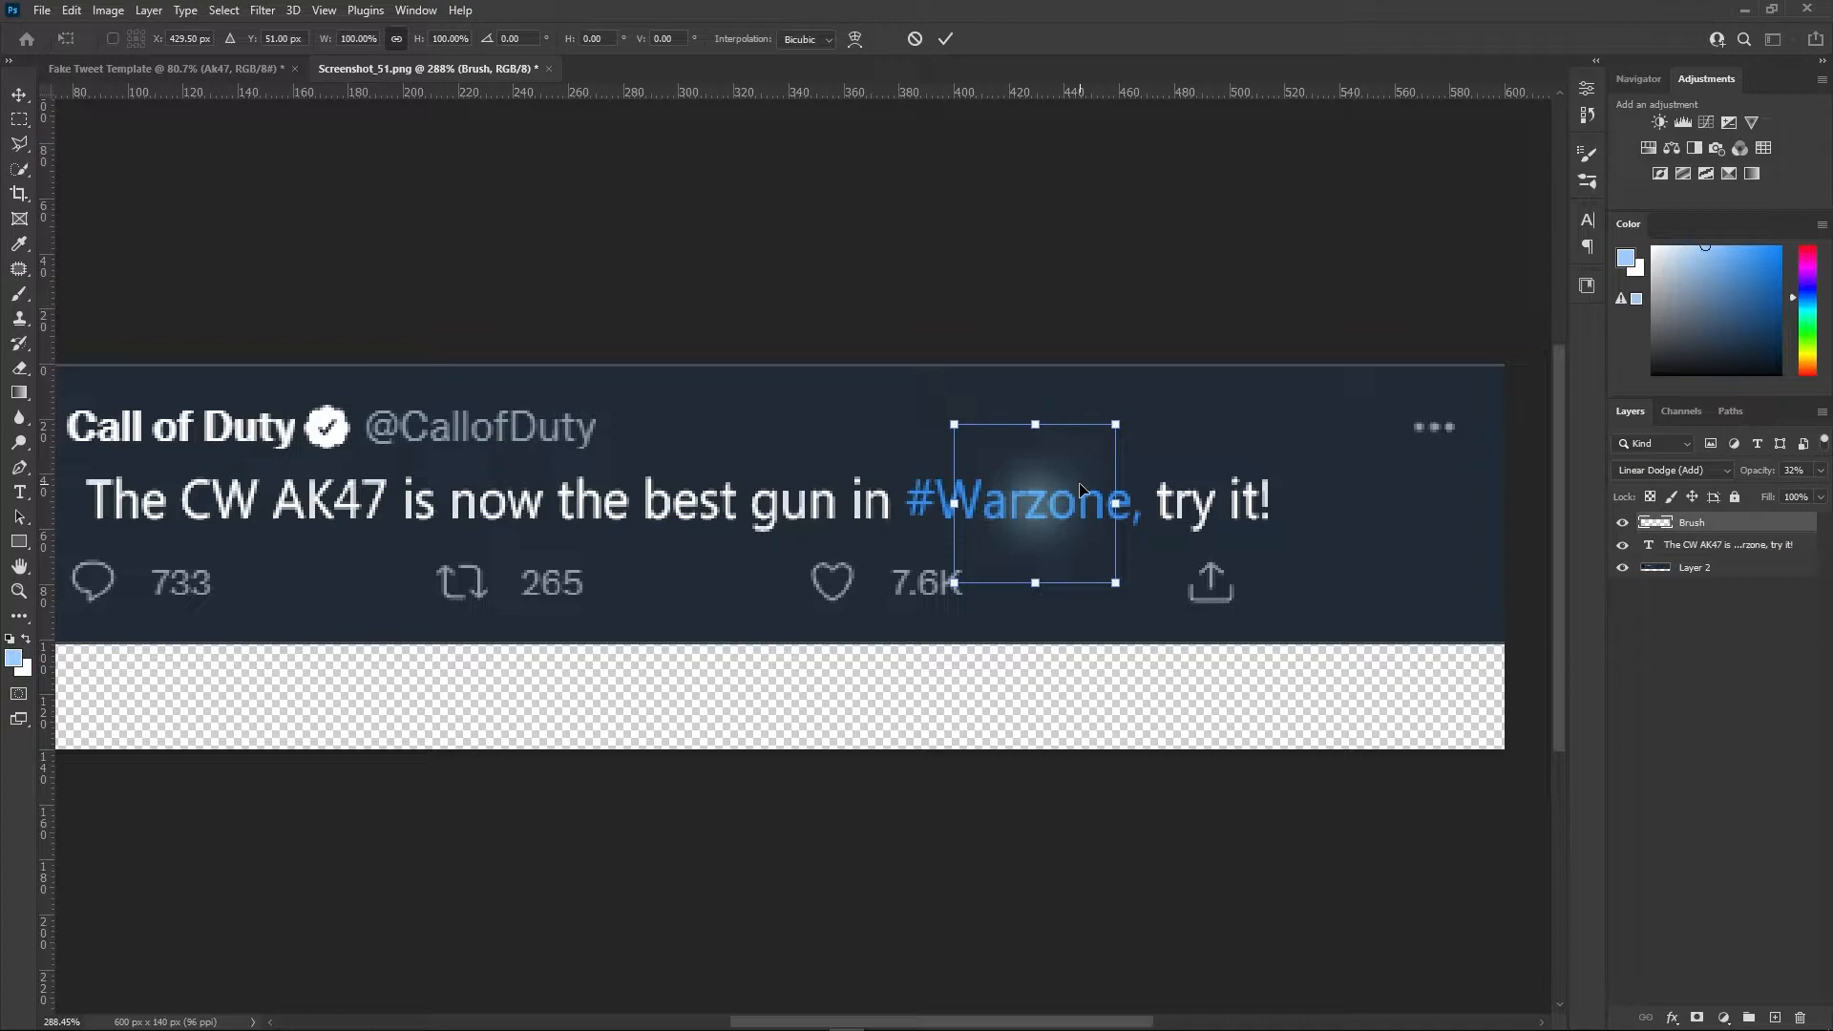
{"action": "left_click_drag", "start_coordinate": [1116, 503], "coordinate": [1184, 504]}
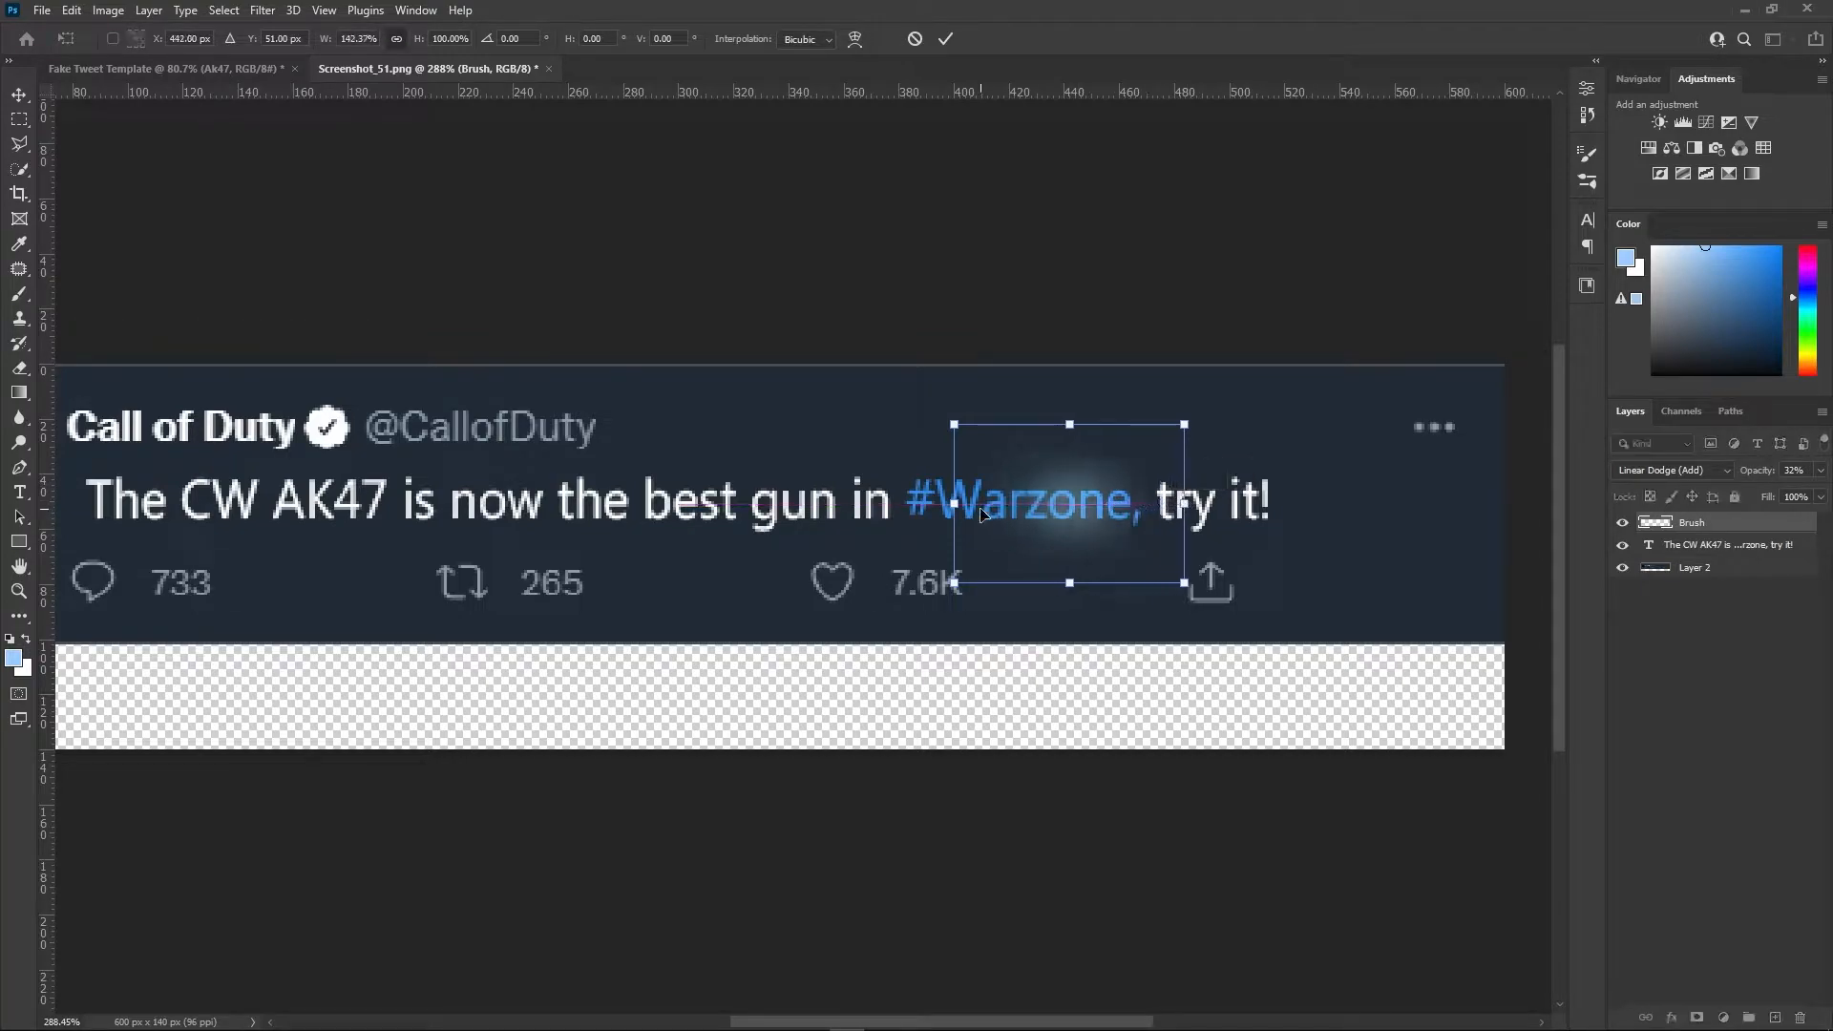
{"action": "left_click_drag", "start_coordinate": [954, 503], "coordinate": [844, 504]}
{"action": "mouse_move", "coordinate": [1201, 521]}
{"action": "left_mouse_down"}
{"action": "mouse_move", "coordinate": [1240, 483]}
{"action": "mouse_move", "coordinate": [1224, 506]}
{"action": "left_mouse_up"}
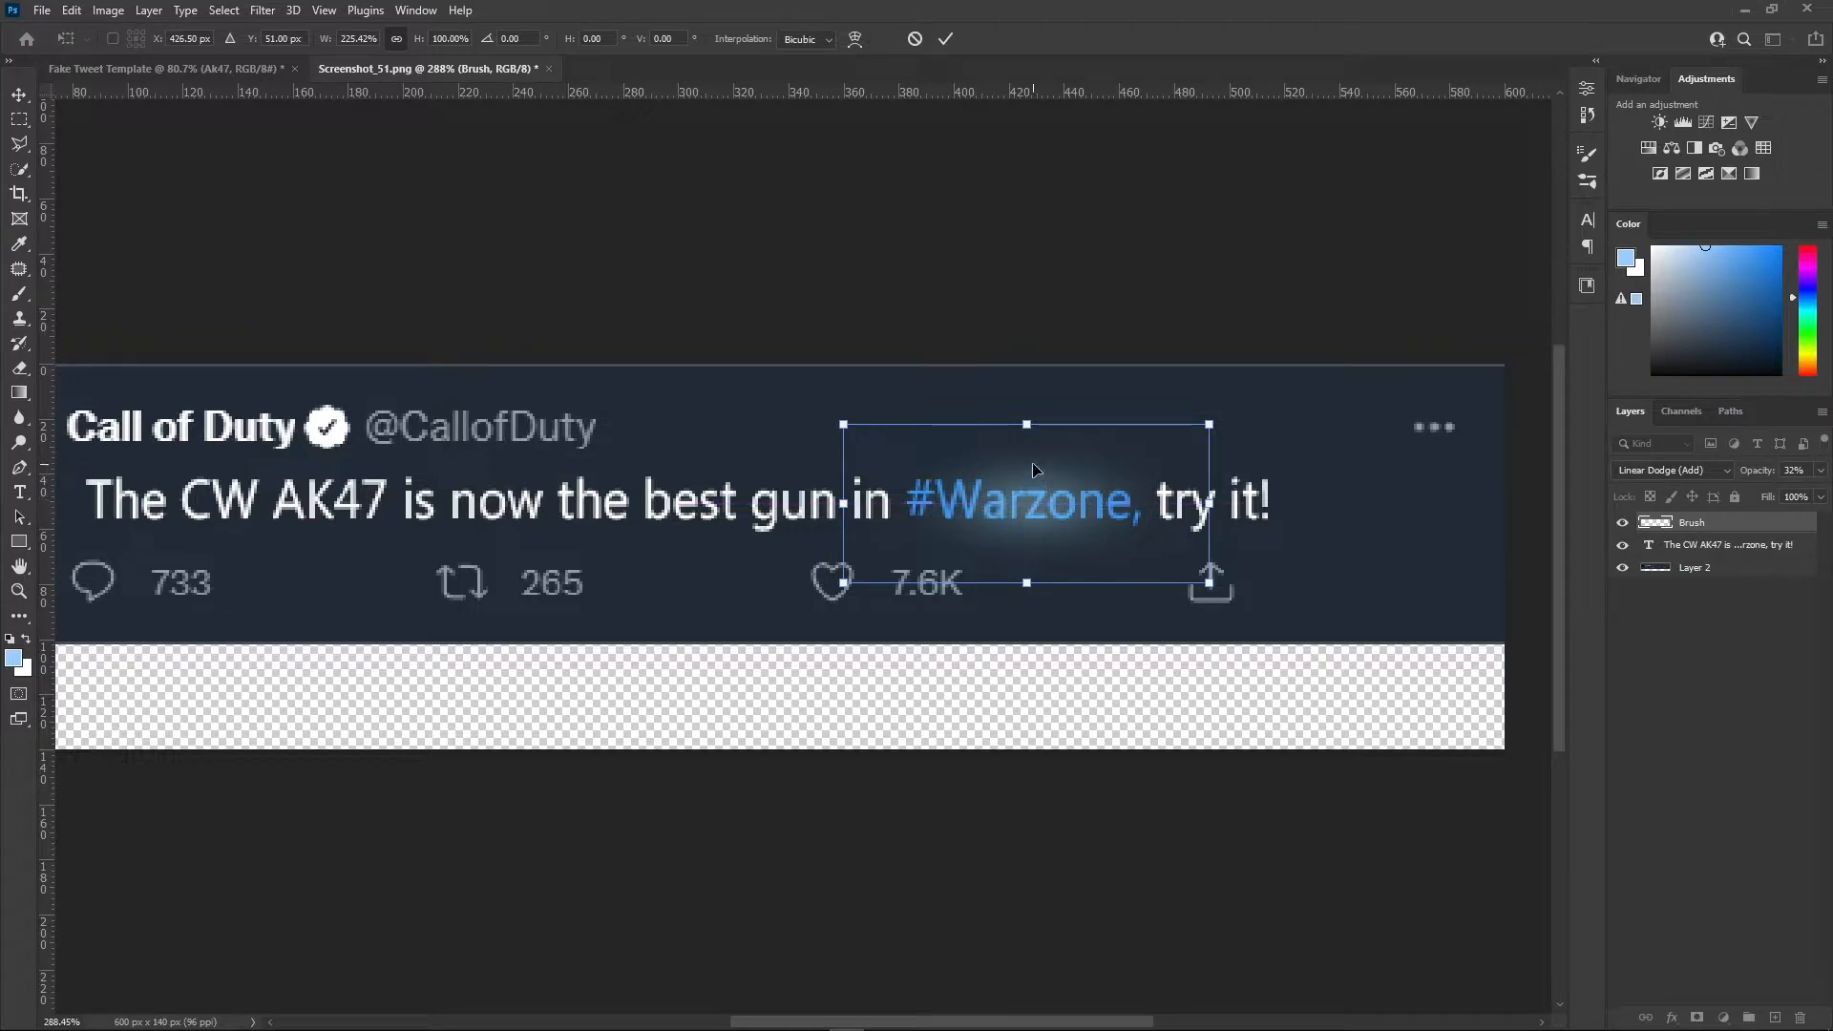
{"action": "left_click_drag", "start_coordinate": [1029, 421], "coordinate": [1029, 450]}
{"action": "left_click_drag", "start_coordinate": [1030, 567], "coordinate": [1030, 560]}
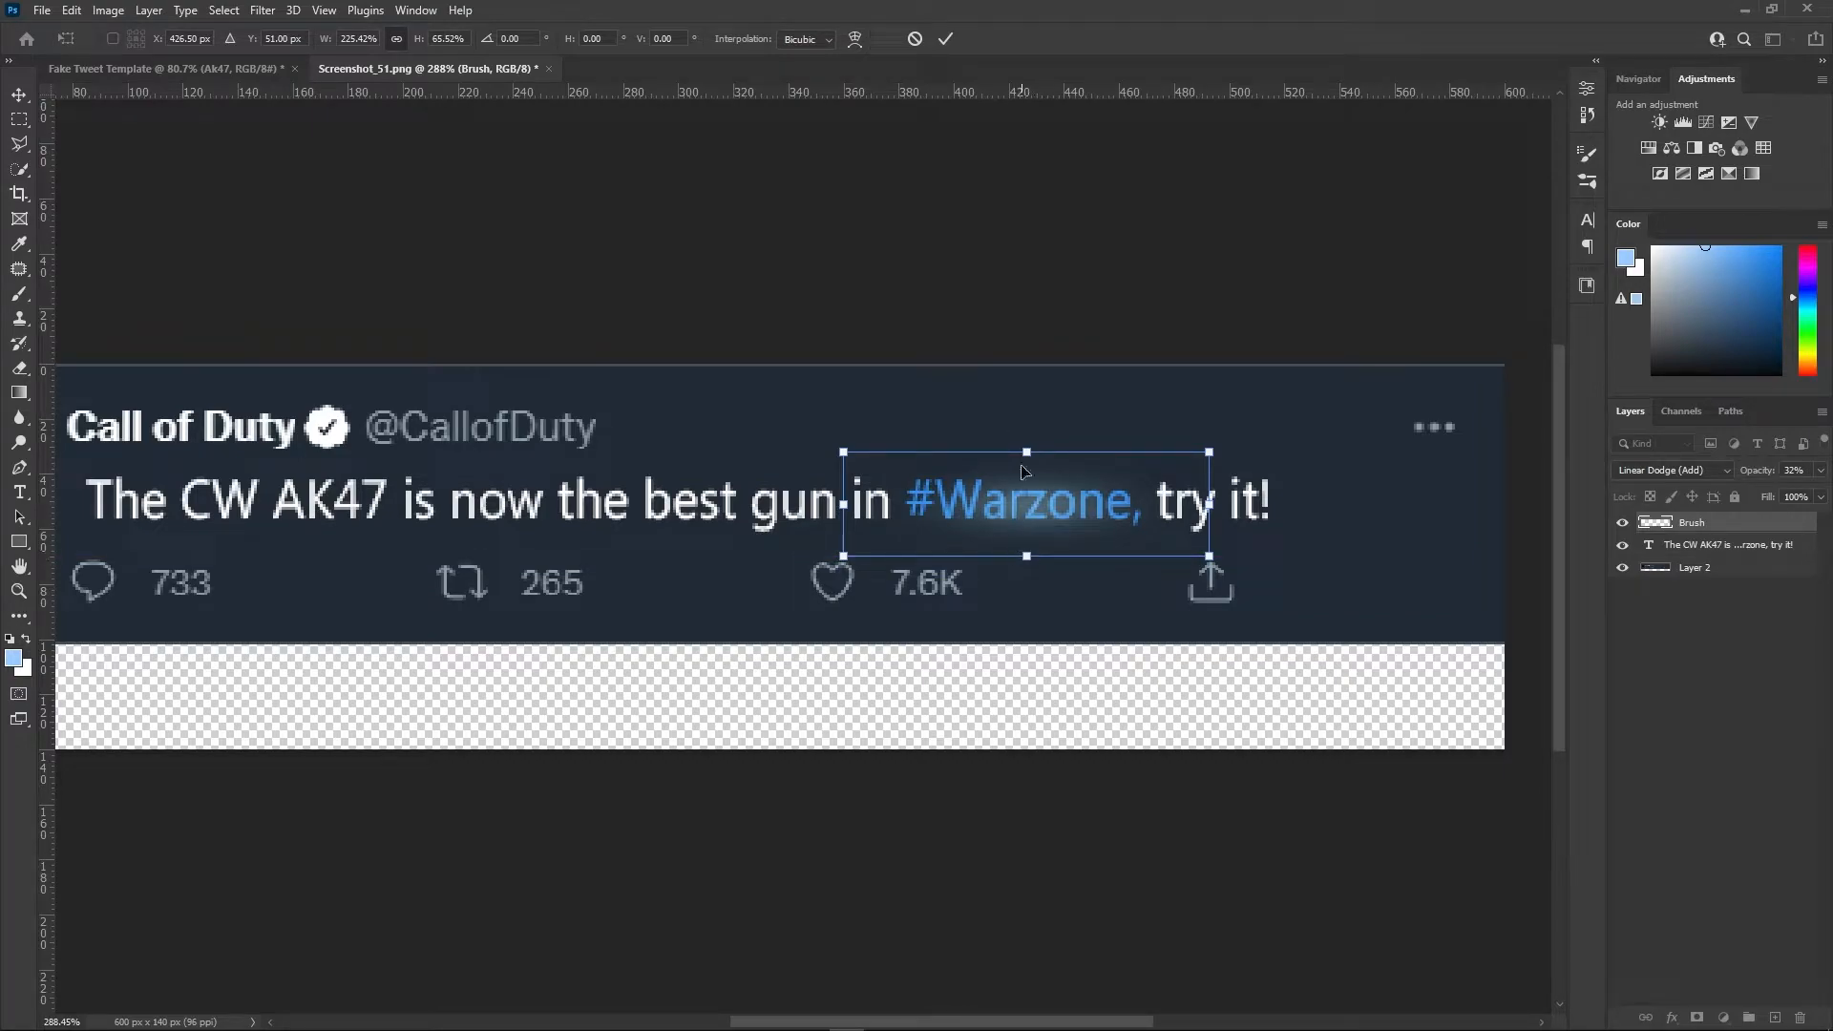
{"action": "key", "text": "Return"}
Undo the light-blue glow and dab a fully saturated blue glow over "#Warzone" instead
{"action": "key", "text": "e"}
{"action": "key", "text": "ctrl+z"}
{"action": "key", "text": "ctrl+z"}
{"action": "key", "text": "b"}
{"action": "left_click", "coordinate": [1780, 246]}
{"action": "left_click", "coordinate": [1066, 519]}
Flatten the blue glow to about 42 px high and widen it on both sides to span "#Warzone,"
{"action": "key", "text": "ctrl+t"}
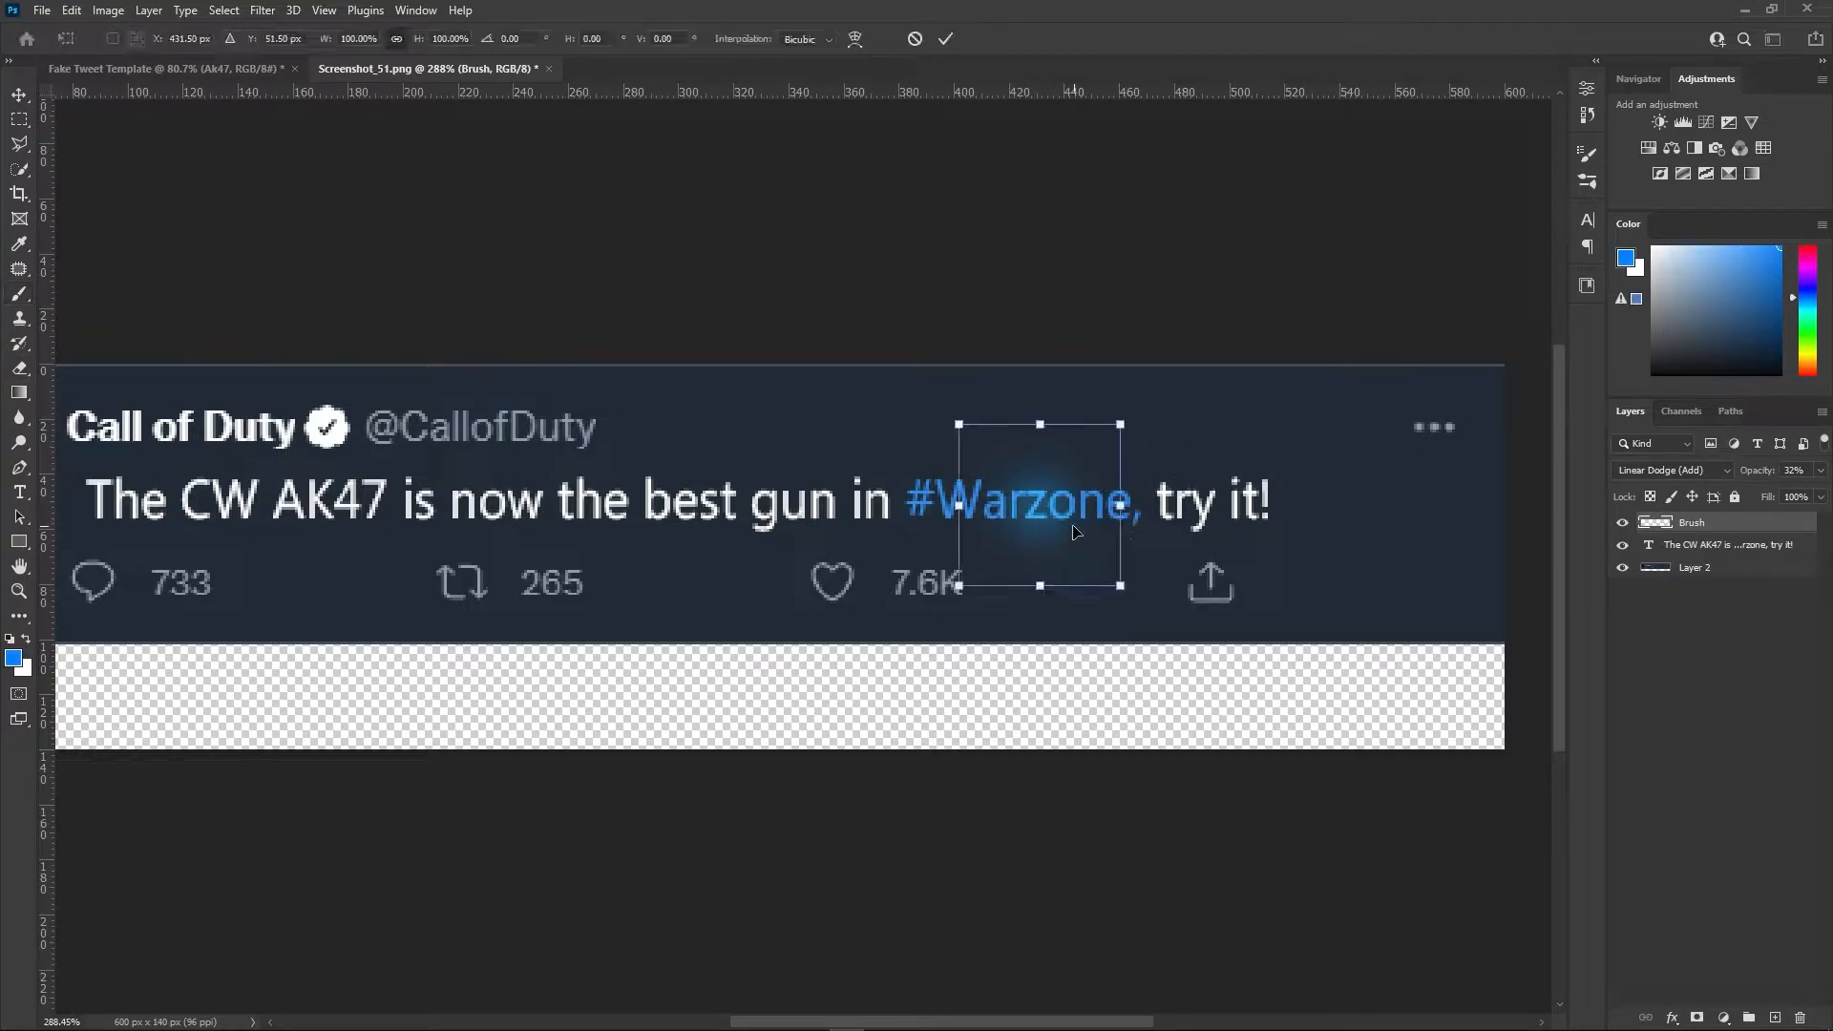
{"action": "left_click_drag", "start_coordinate": [1037, 585], "coordinate": [1040, 556]}
{"action": "left_click_drag", "start_coordinate": [1040, 424], "coordinate": [1040, 441]}
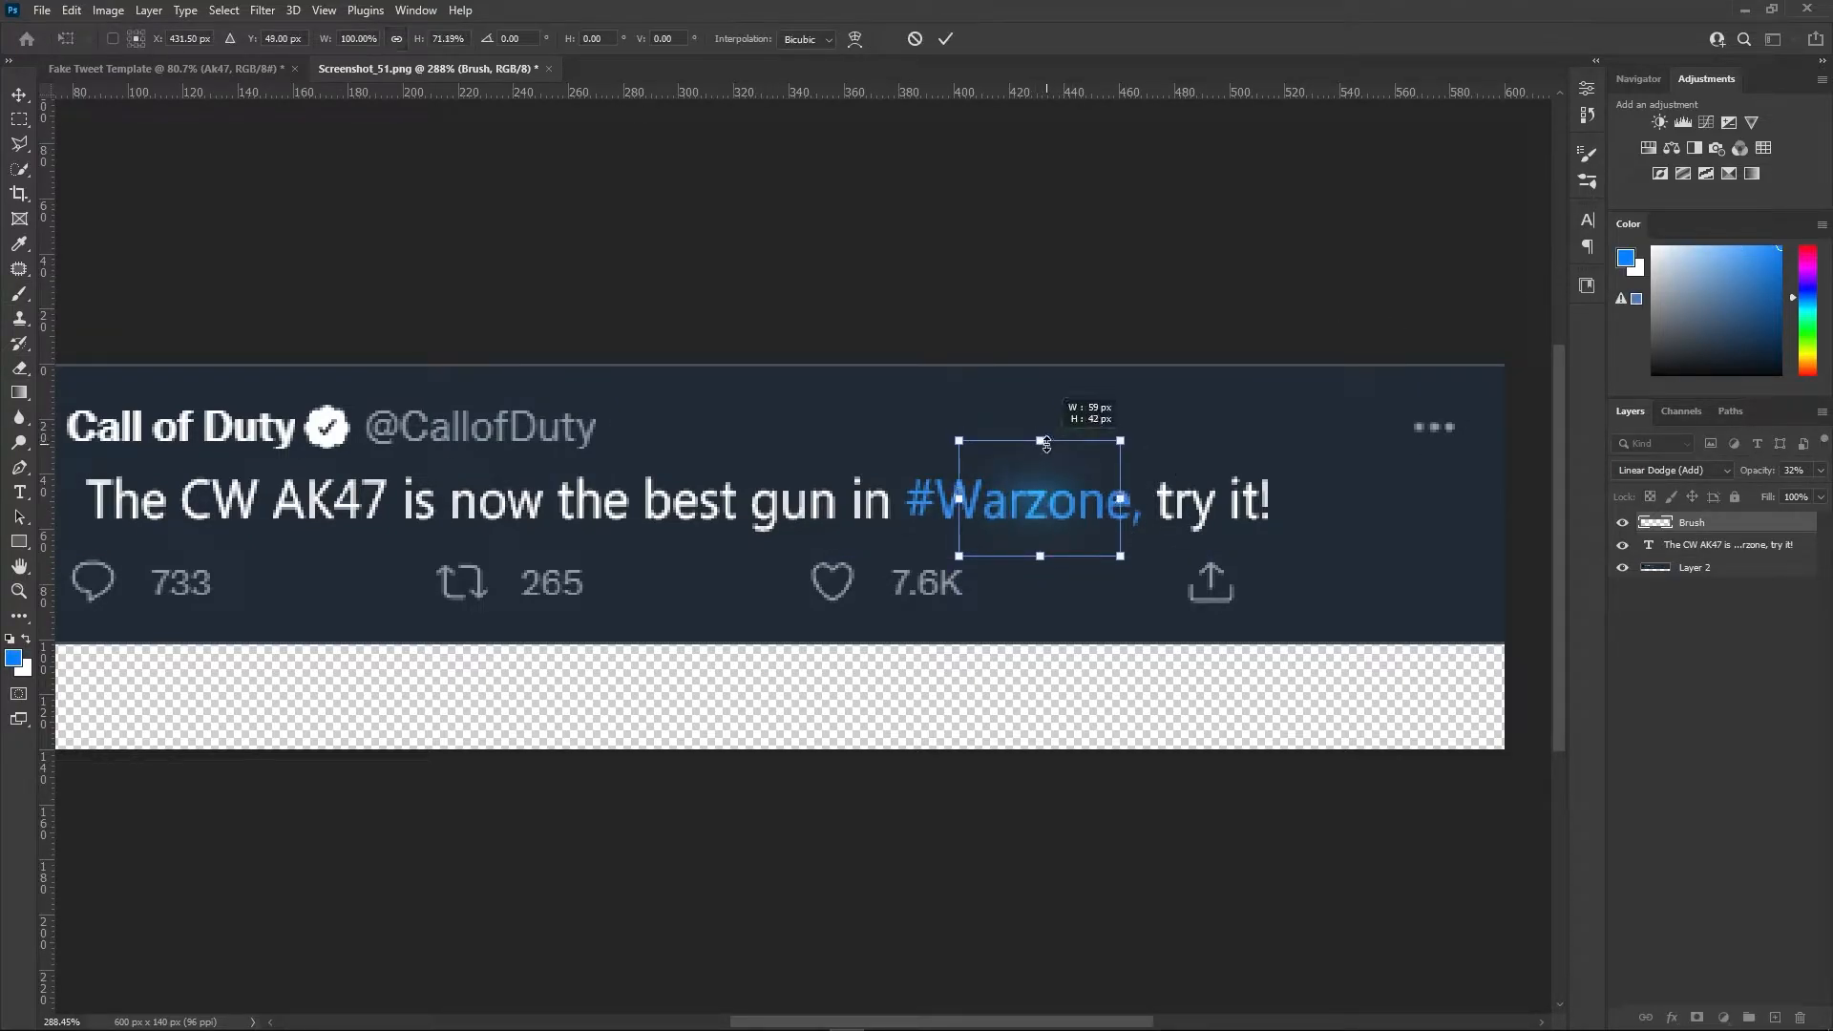
{"action": "left_click_drag", "start_coordinate": [1122, 504], "coordinate": [1197, 500]}
{"action": "left_click_drag", "start_coordinate": [959, 499], "coordinate": [862, 501]}
{"action": "key", "text": "Return"}
{"action": "scroll", "coordinate": [1098, 573], "scroll_direction": "down", "scroll_amount": 1}
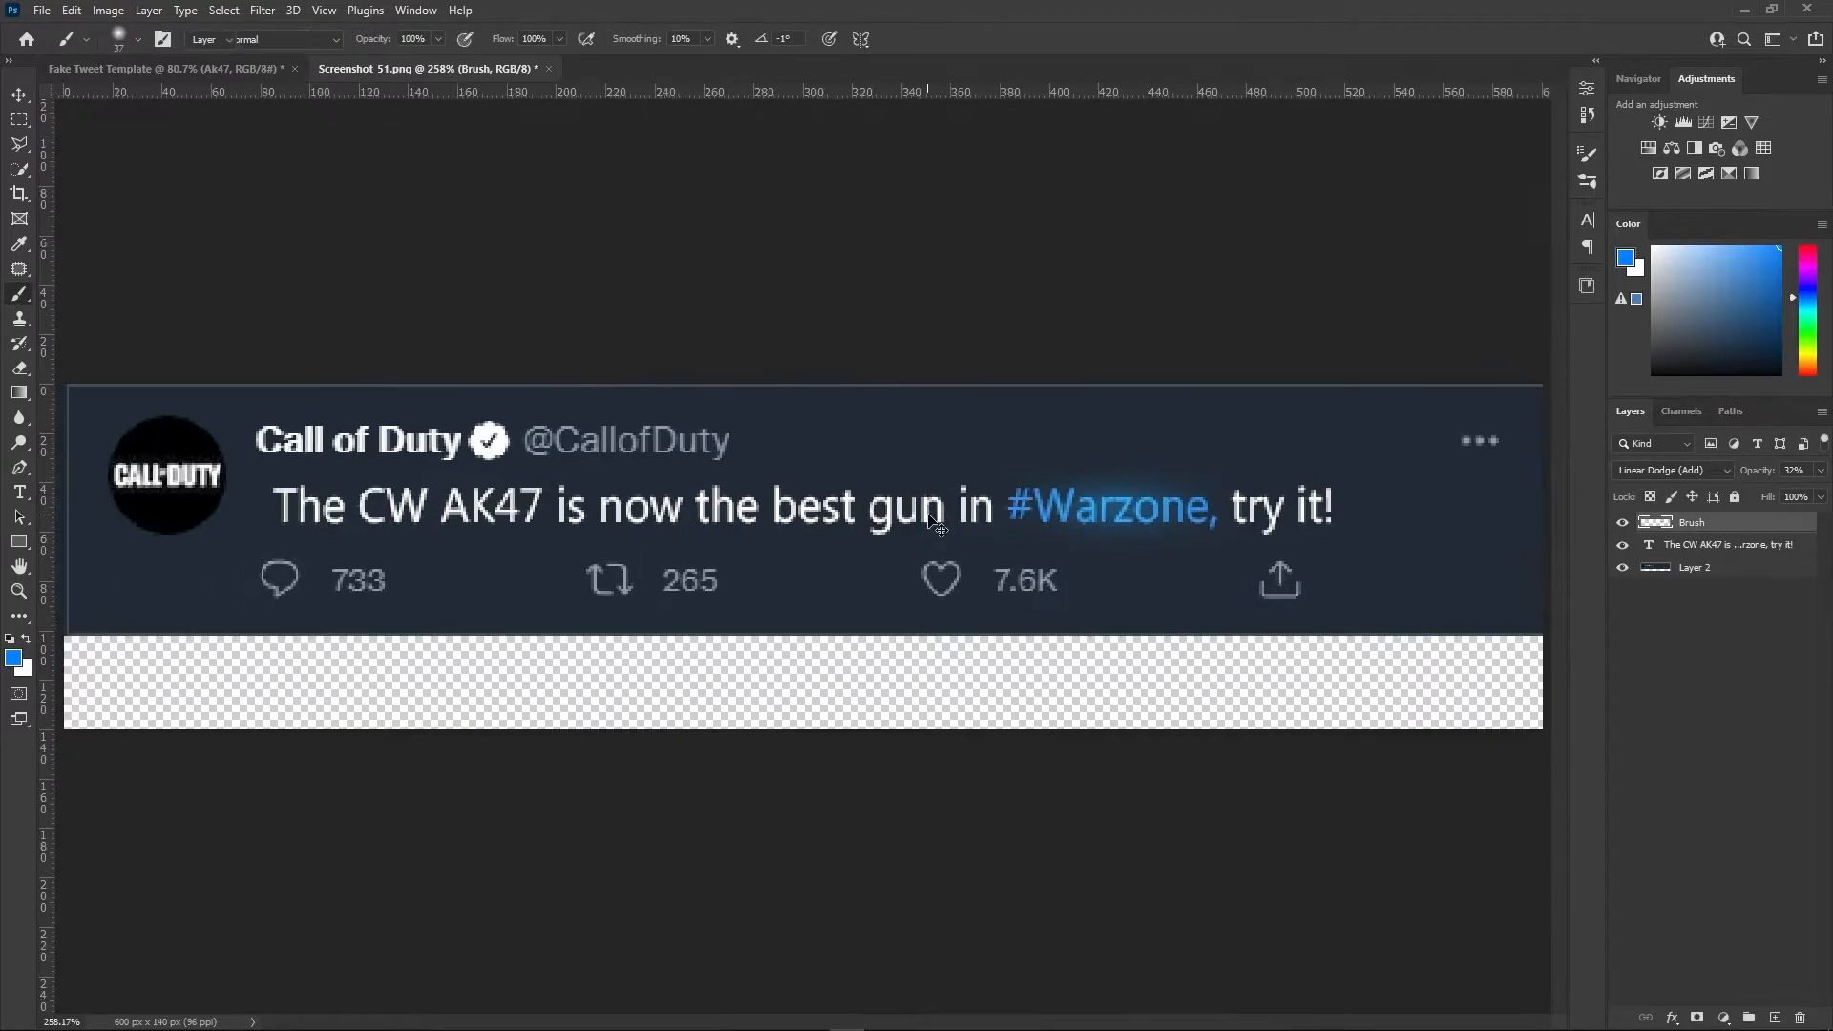
{"action": "scroll", "coordinate": [1327, 627], "scroll_direction": "down", "scroll_amount": 2}
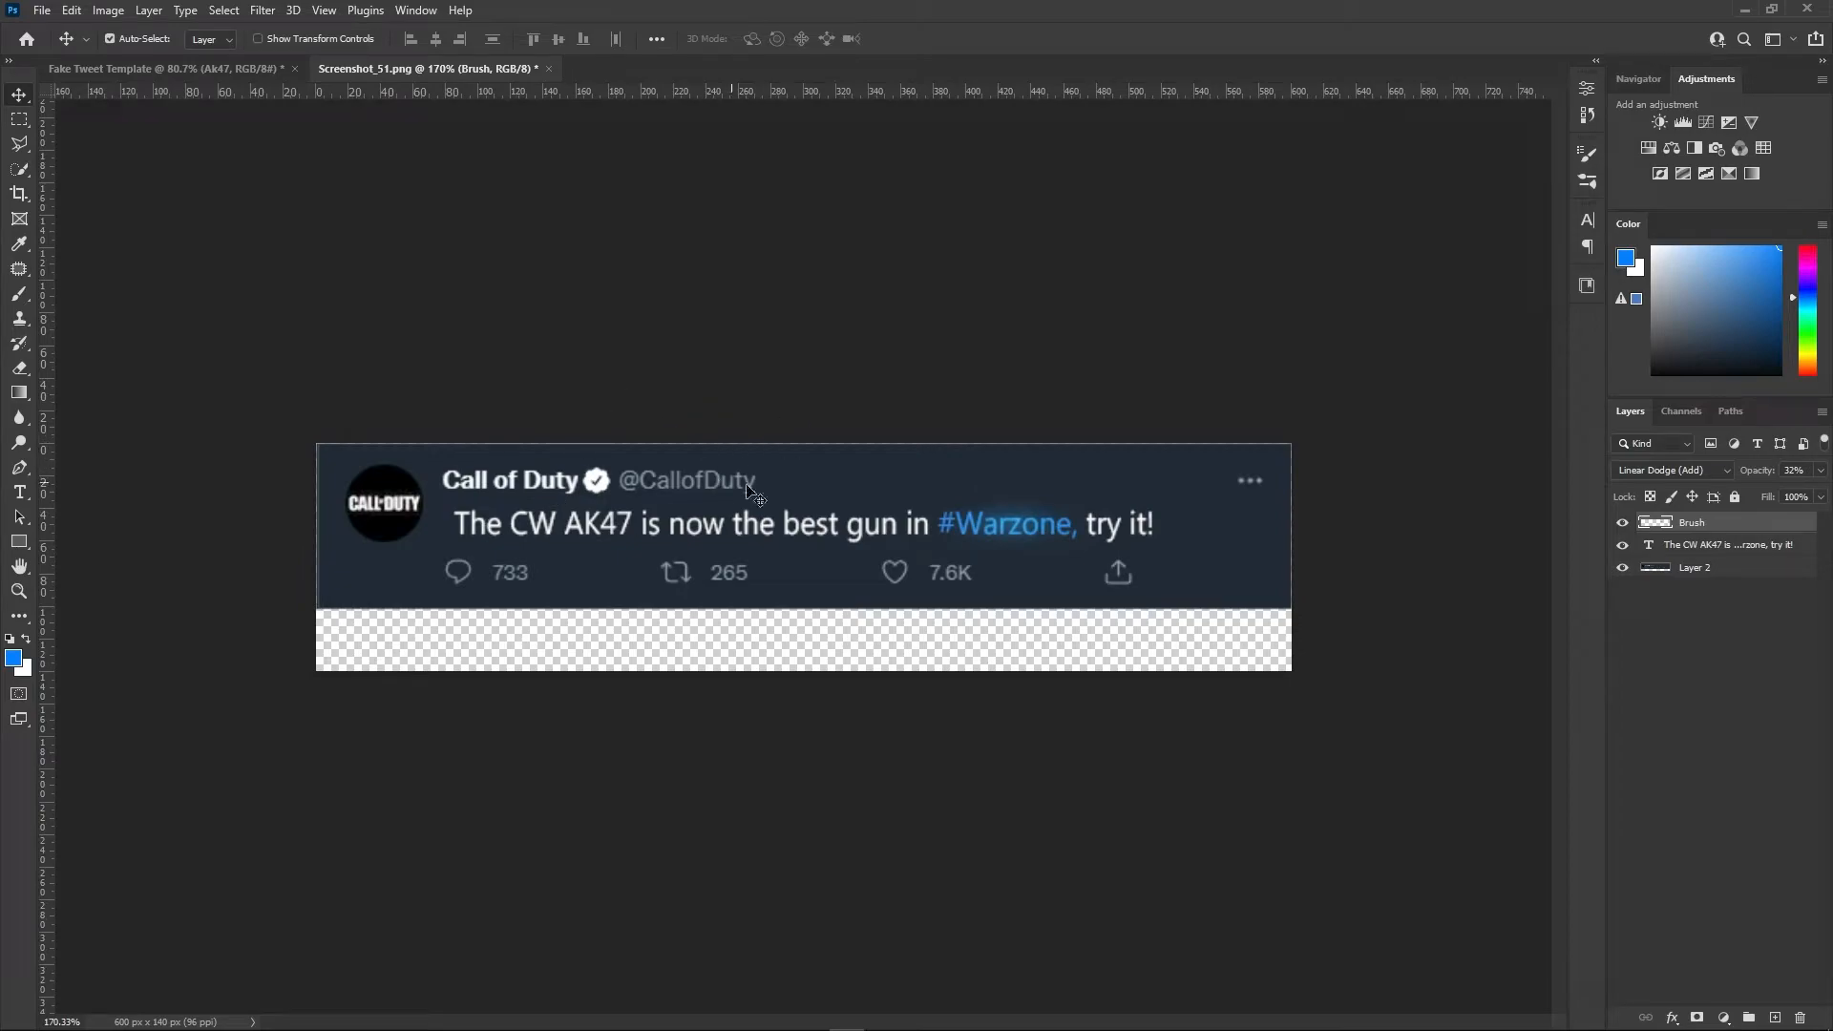
Rename the tweet image layer as "Tweet"
{"action": "left_click", "coordinate": [1742, 553], "text": "shift"}
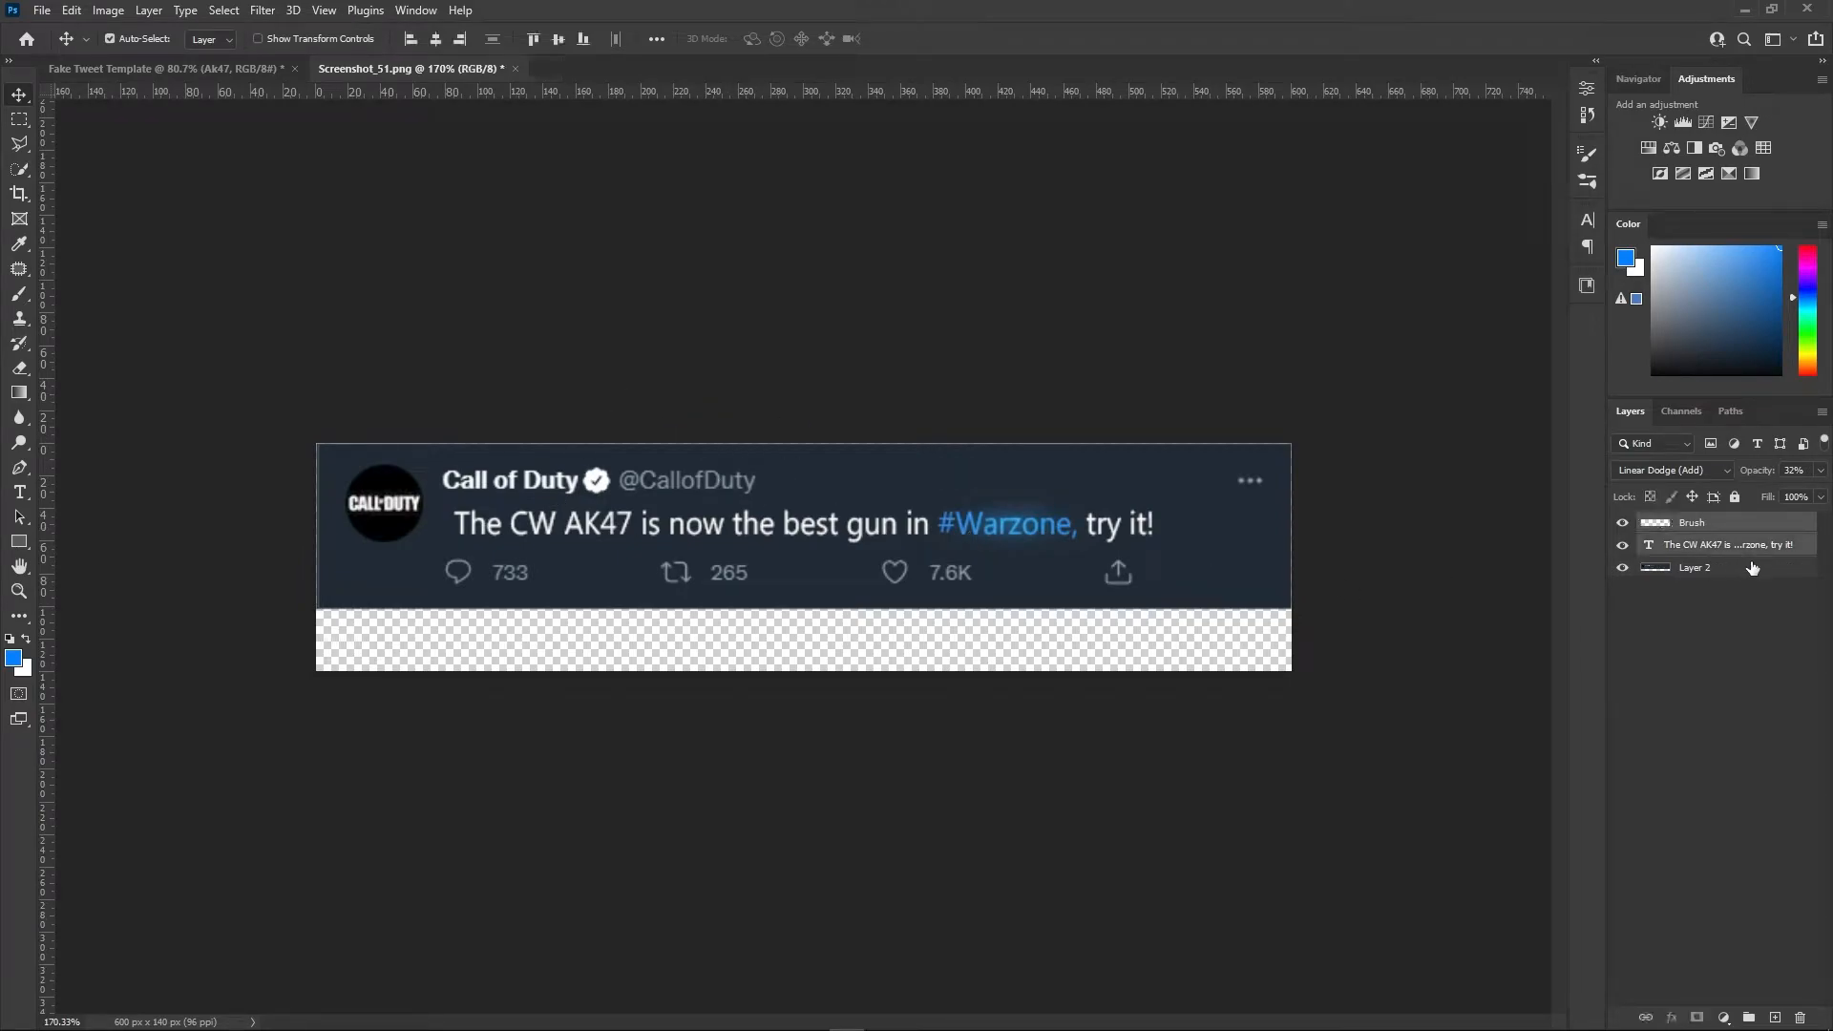
{"action": "left_click", "coordinate": [1736, 593]}
{"action": "double_click", "coordinate": [1696, 569]}
{"action": "type", "text": "Tweet"}
{"action": "key", "text": "Return"}
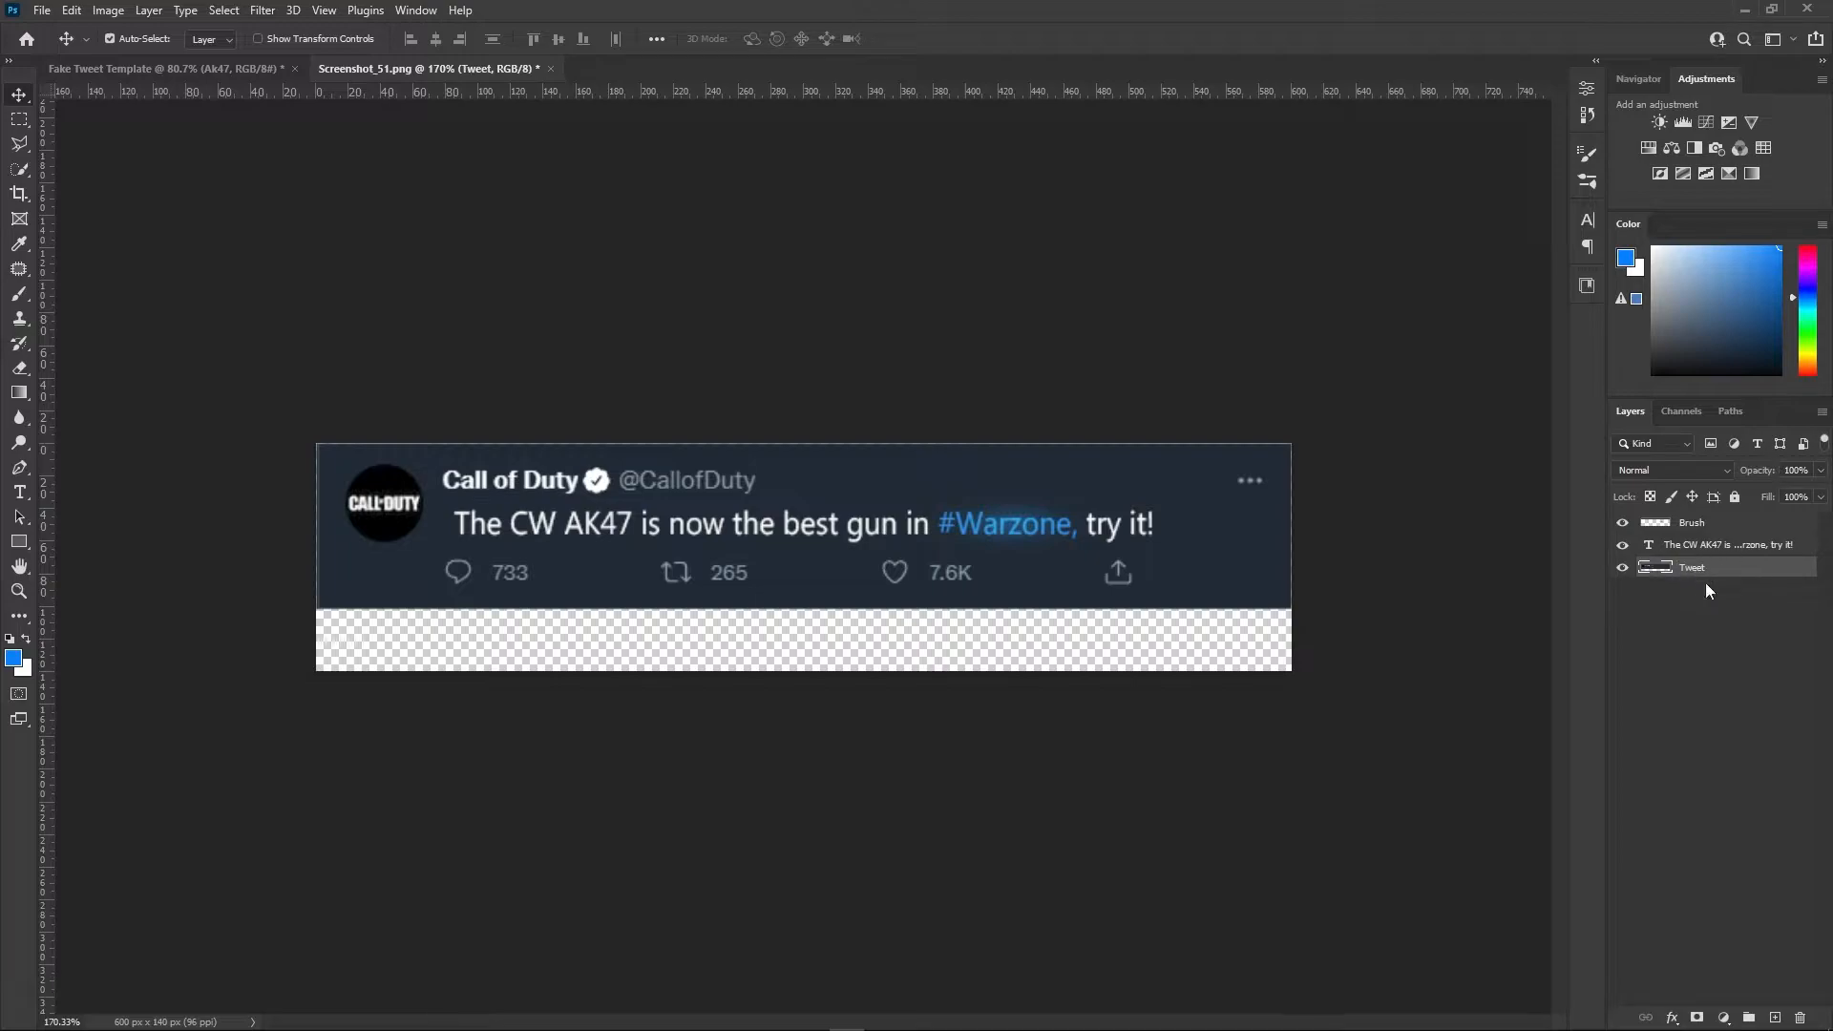
Try grouping the Brush, text and Tweet layers, undo it, and combine them into one smart object instead
{"action": "left_click", "coordinate": [1733, 527], "text": "shift"}
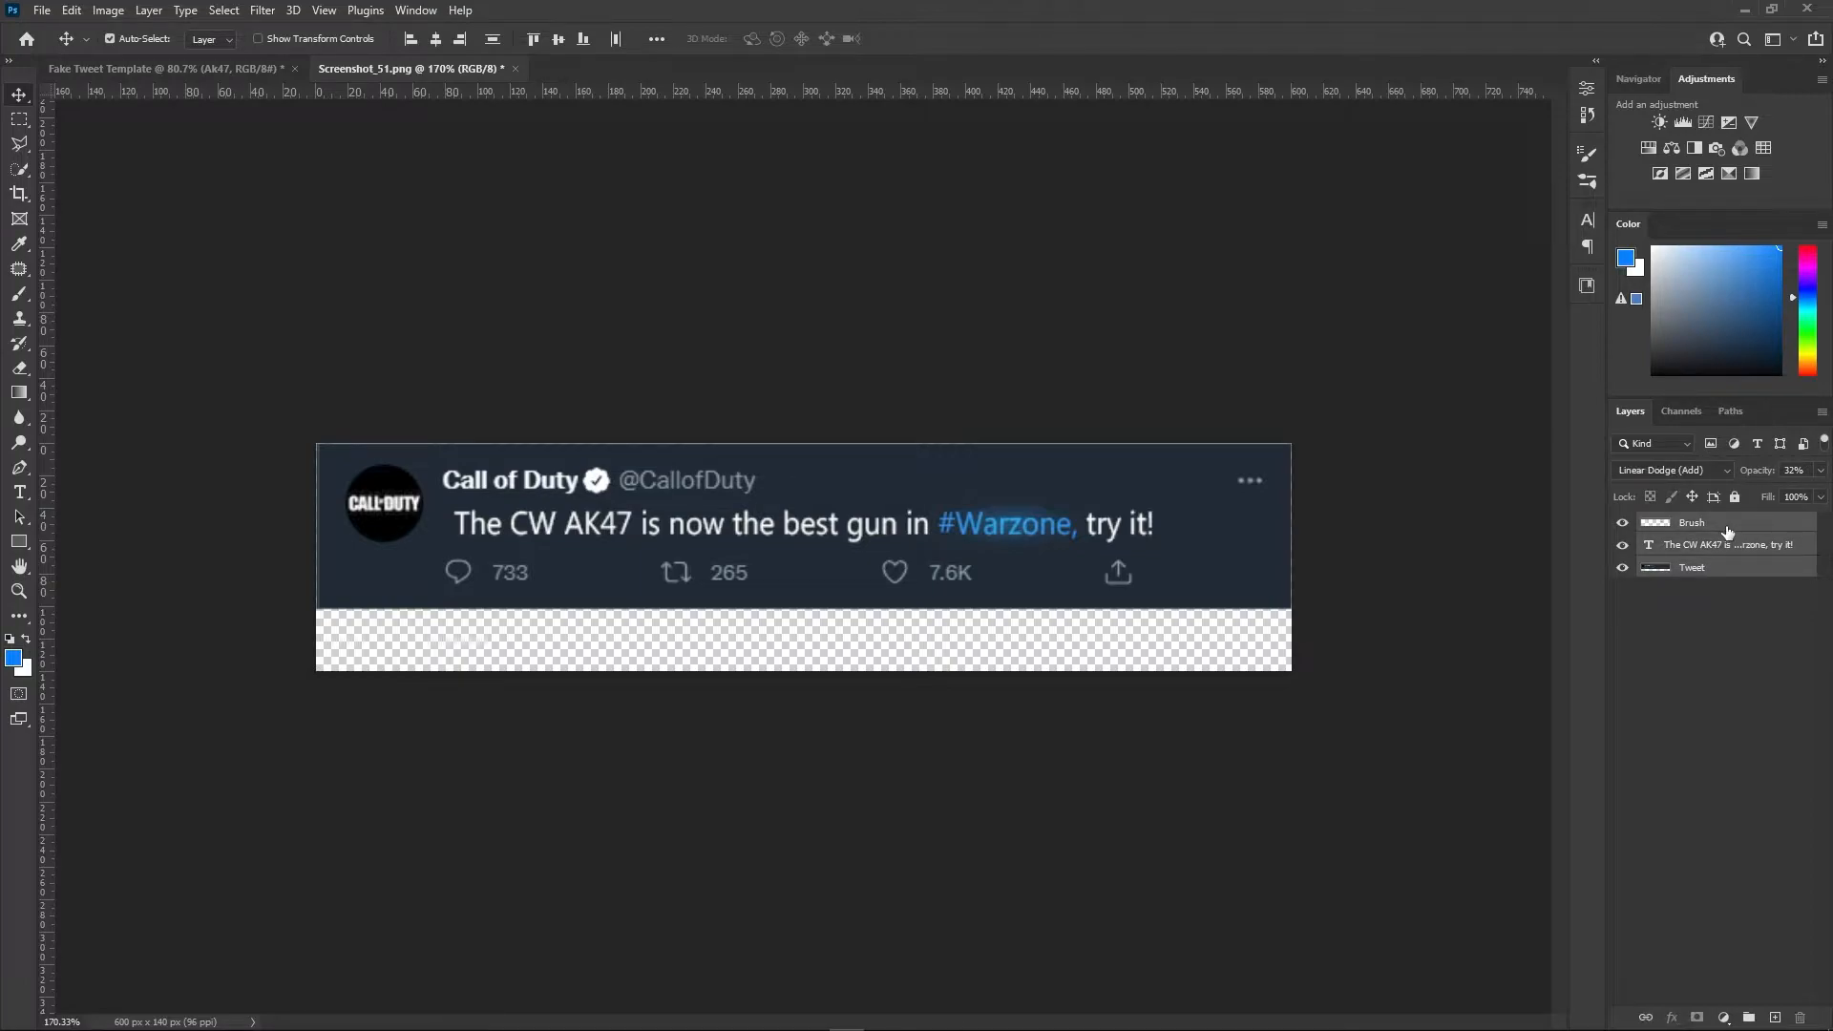
{"action": "key", "text": "ctrl+g"}
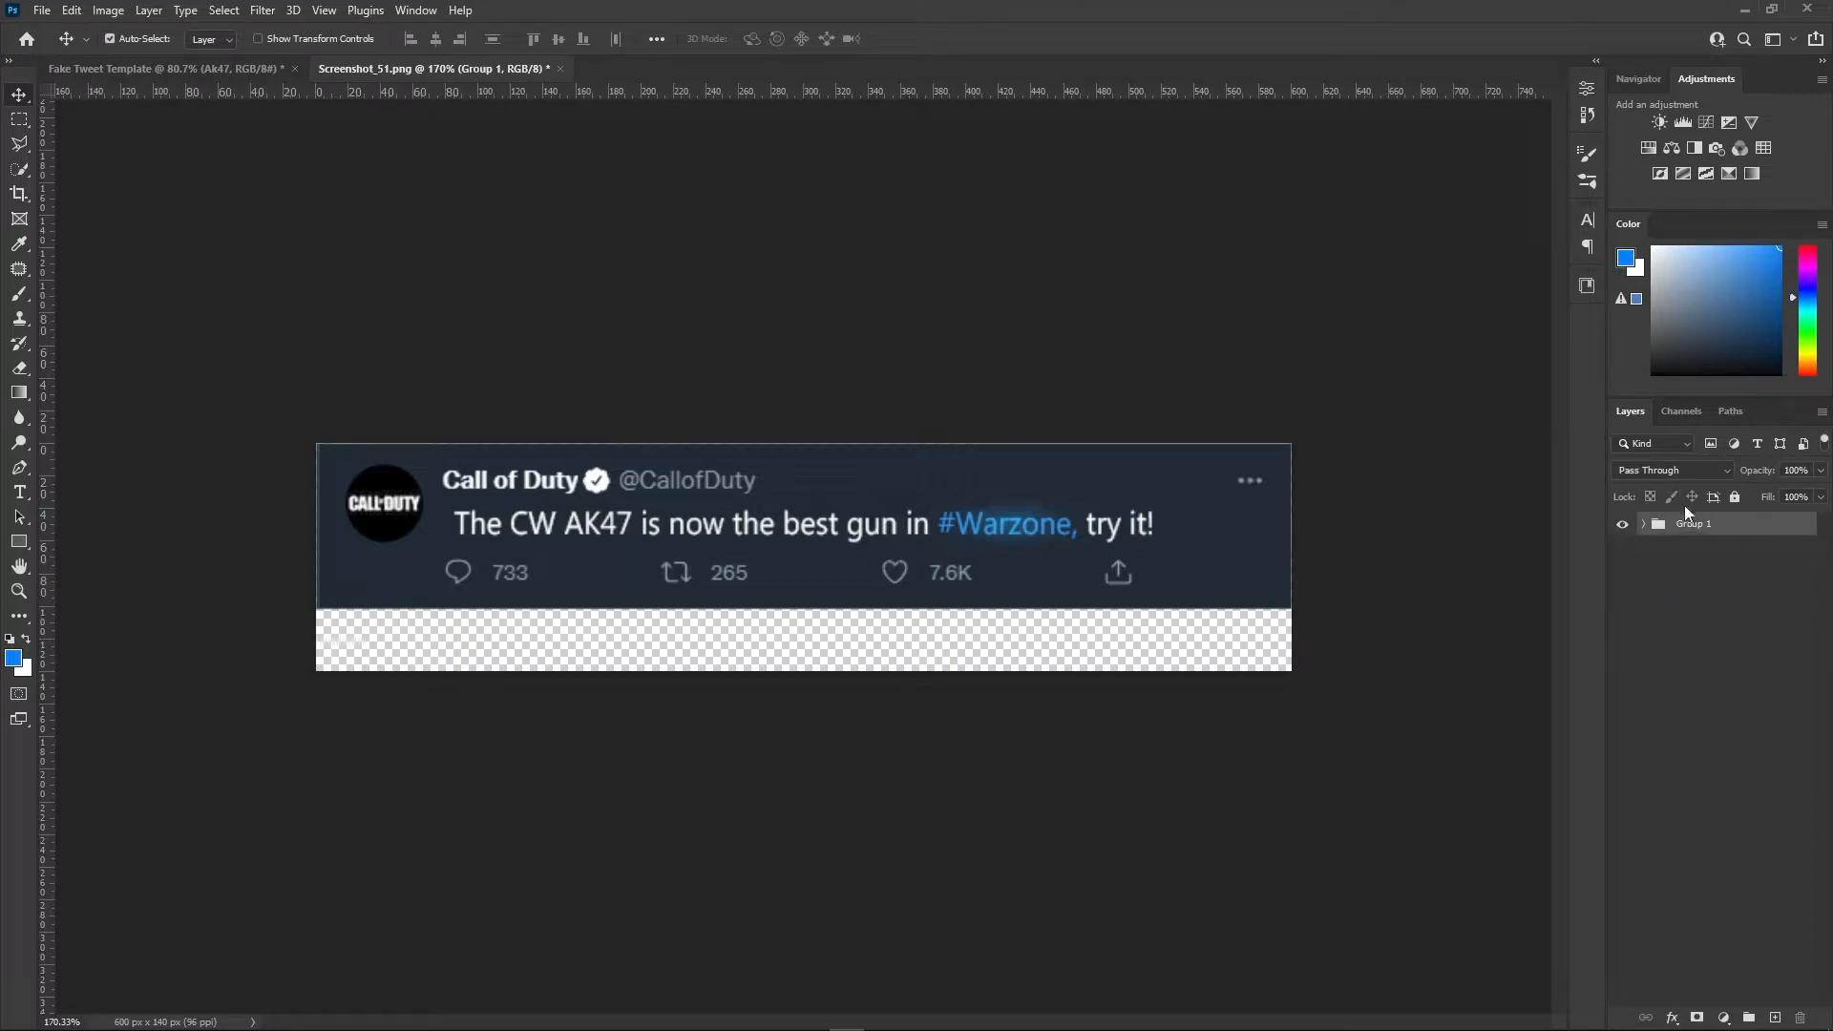
{"action": "key", "text": "ctrl+z"}
{"action": "key", "text": "ctrl+e"}
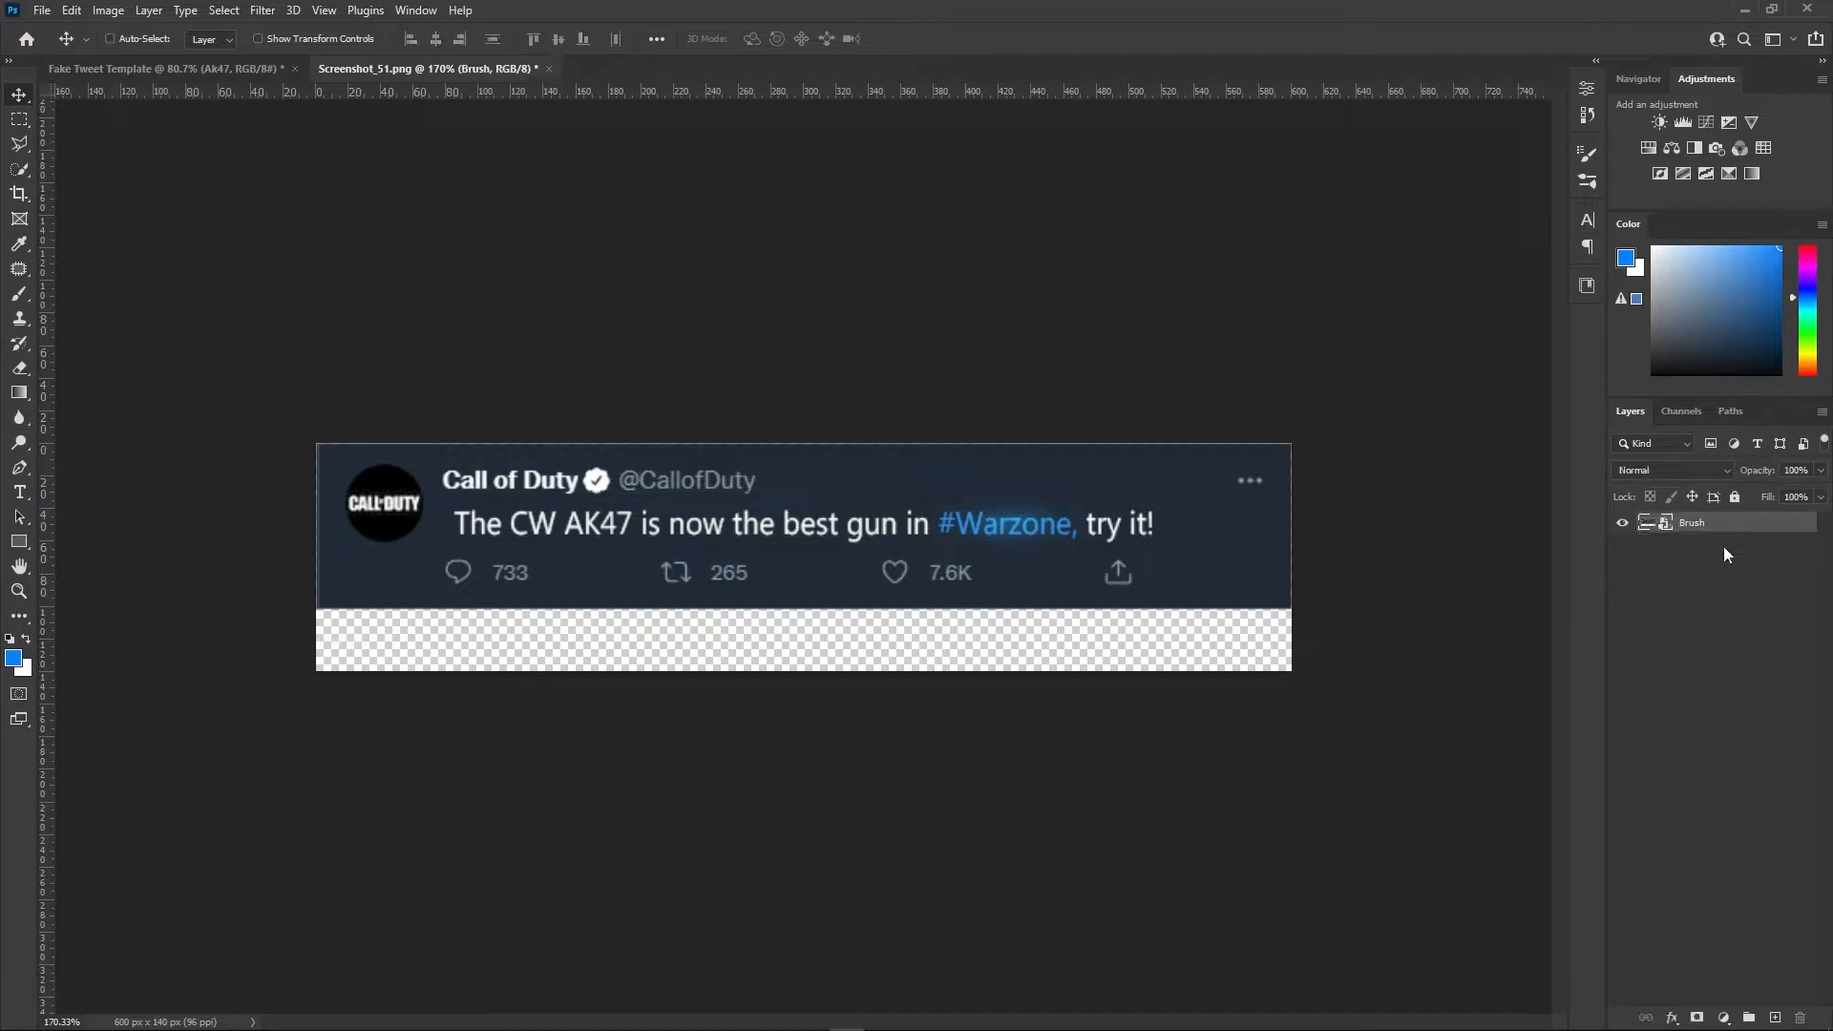
{"action": "left_click_drag", "start_coordinate": [1121, 532], "coordinate": [1125, 549]}
{"action": "key", "text": "ctrl"}
{"action": "right_click", "coordinate": [1734, 508]}
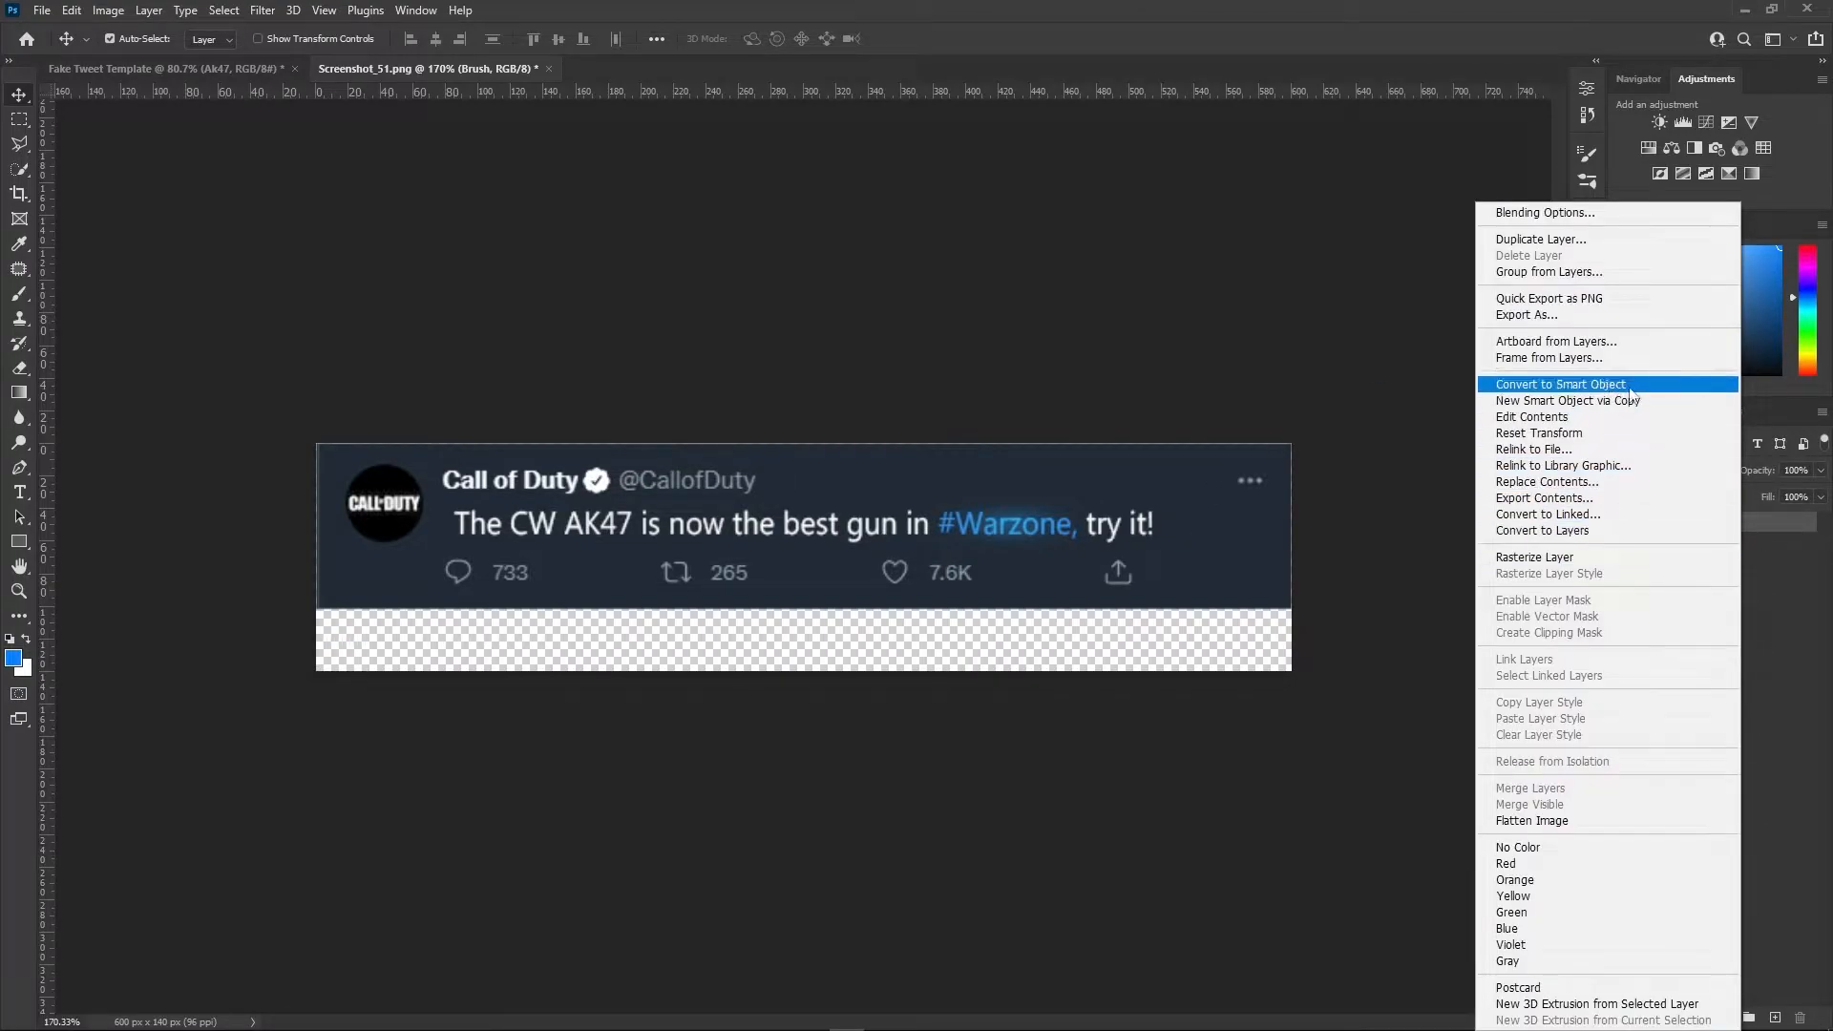
{"action": "left_click", "coordinate": [1755, 538]}
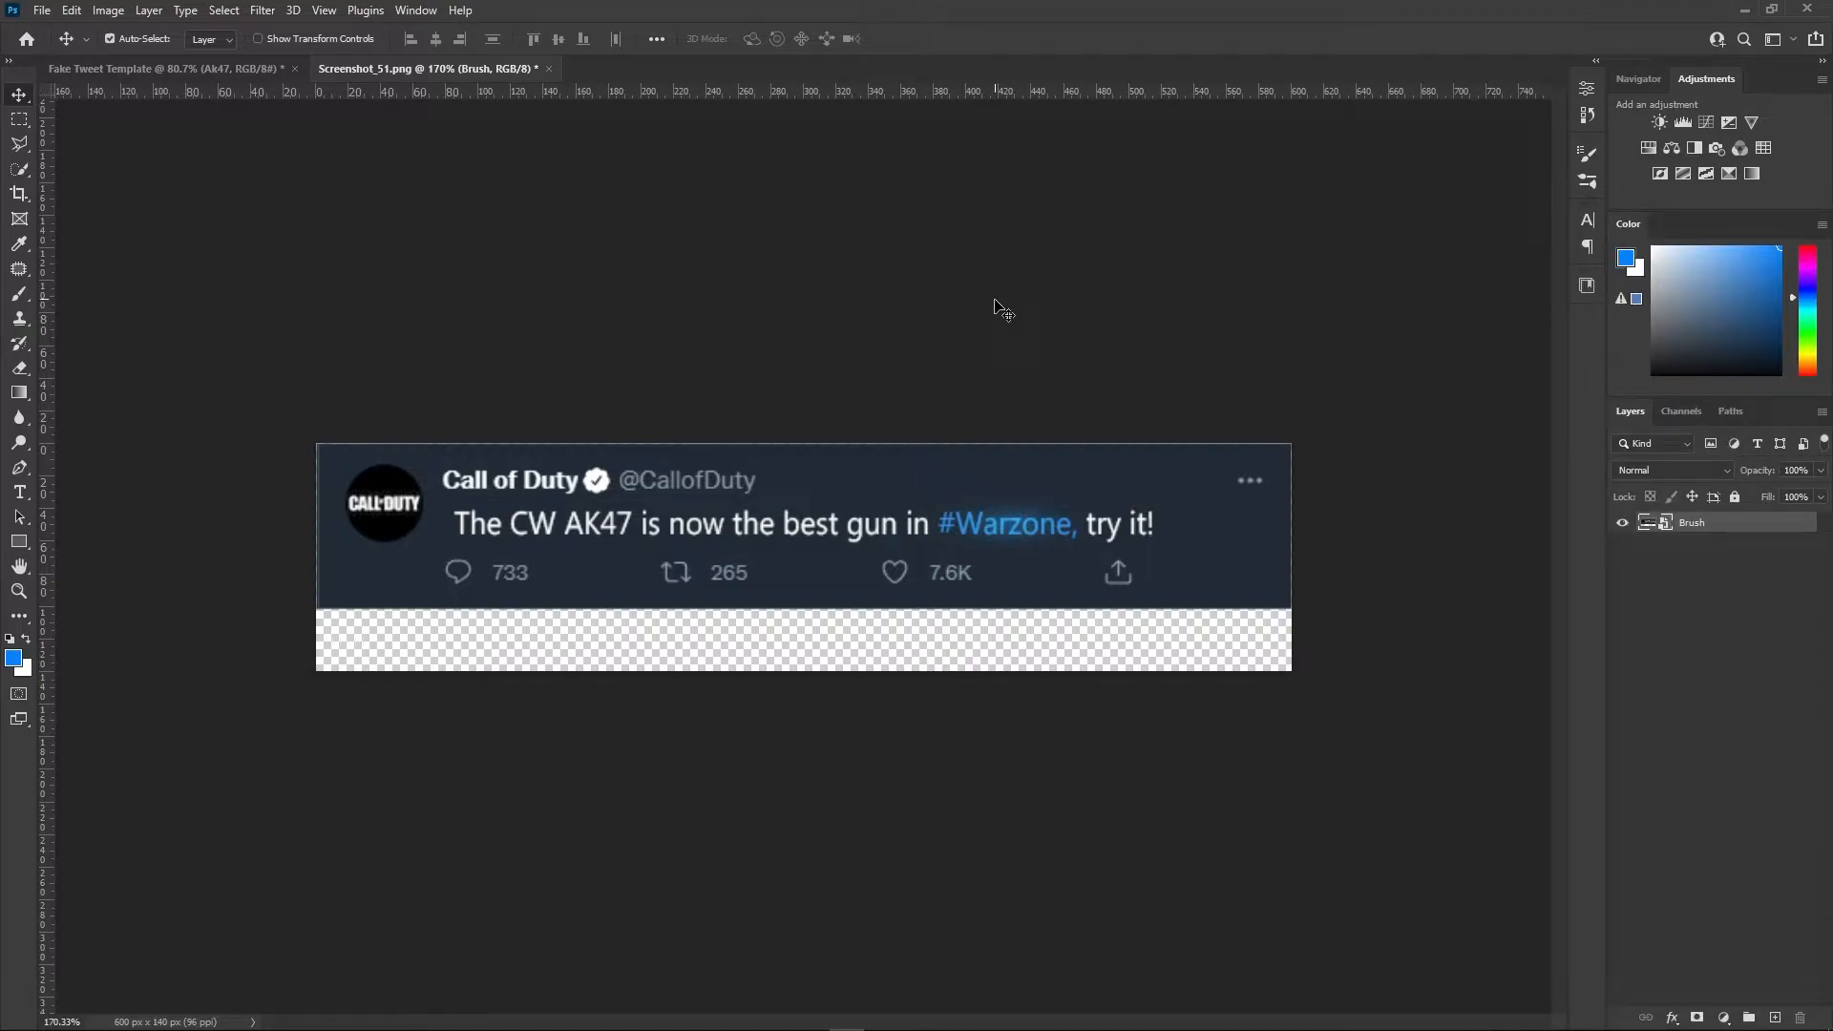
Try placing a copy of the combined tweet over the AK47 in the Fake Tweet Template document and delete it
{"action": "key", "text": "ctrl"}
{"action": "left_click", "coordinate": [179, 69]}
{"action": "key", "text": "ctrl+v"}
{"action": "scroll", "coordinate": [840, 544], "scroll_direction": "down", "scroll_amount": 1}
{"action": "key", "text": "ctrl+t"}
{"action": "left_click_drag", "start_coordinate": [864, 570], "coordinate": [913, 573]}
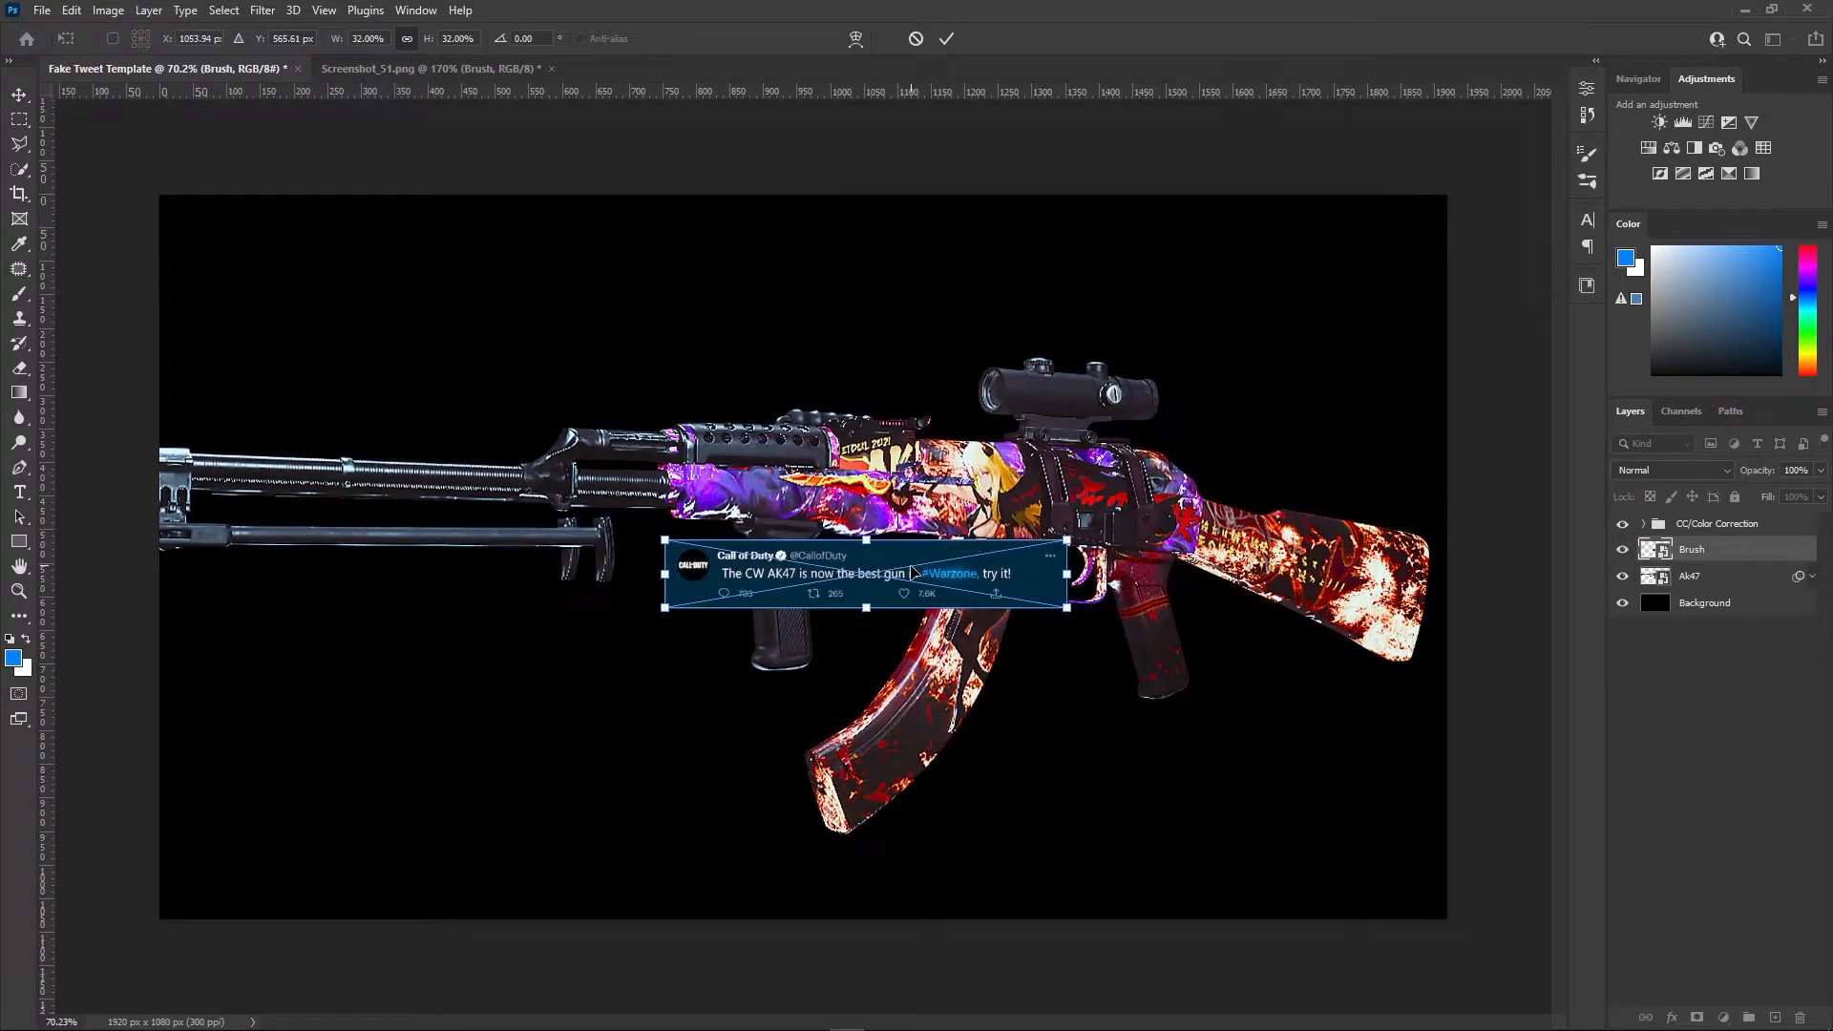
{"action": "left_click", "coordinate": [946, 38]}
{"action": "key", "text": "Delete"}
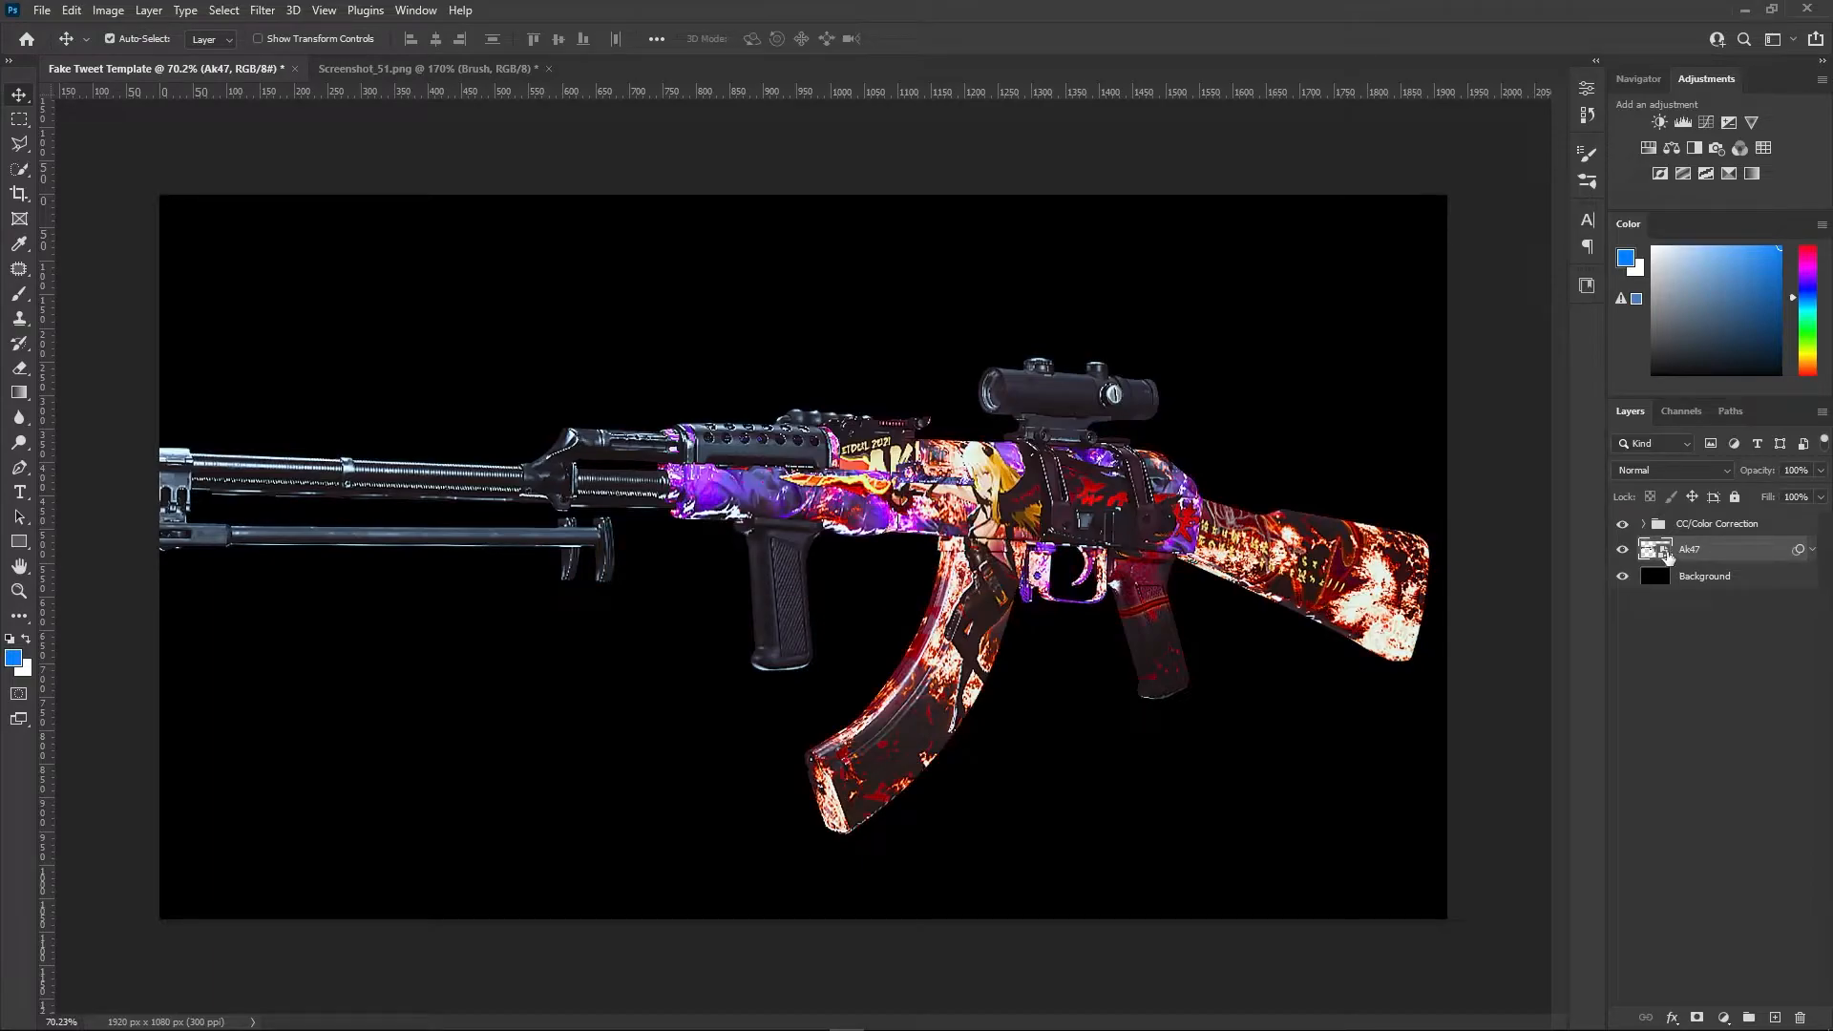
Return to Screenshot_51.png and remove a vertical strip of the Tweet layer between the text and the three dots
{"action": "key", "text": "ctrl+Tab"}
{"action": "left_click", "coordinate": [1661, 577]}
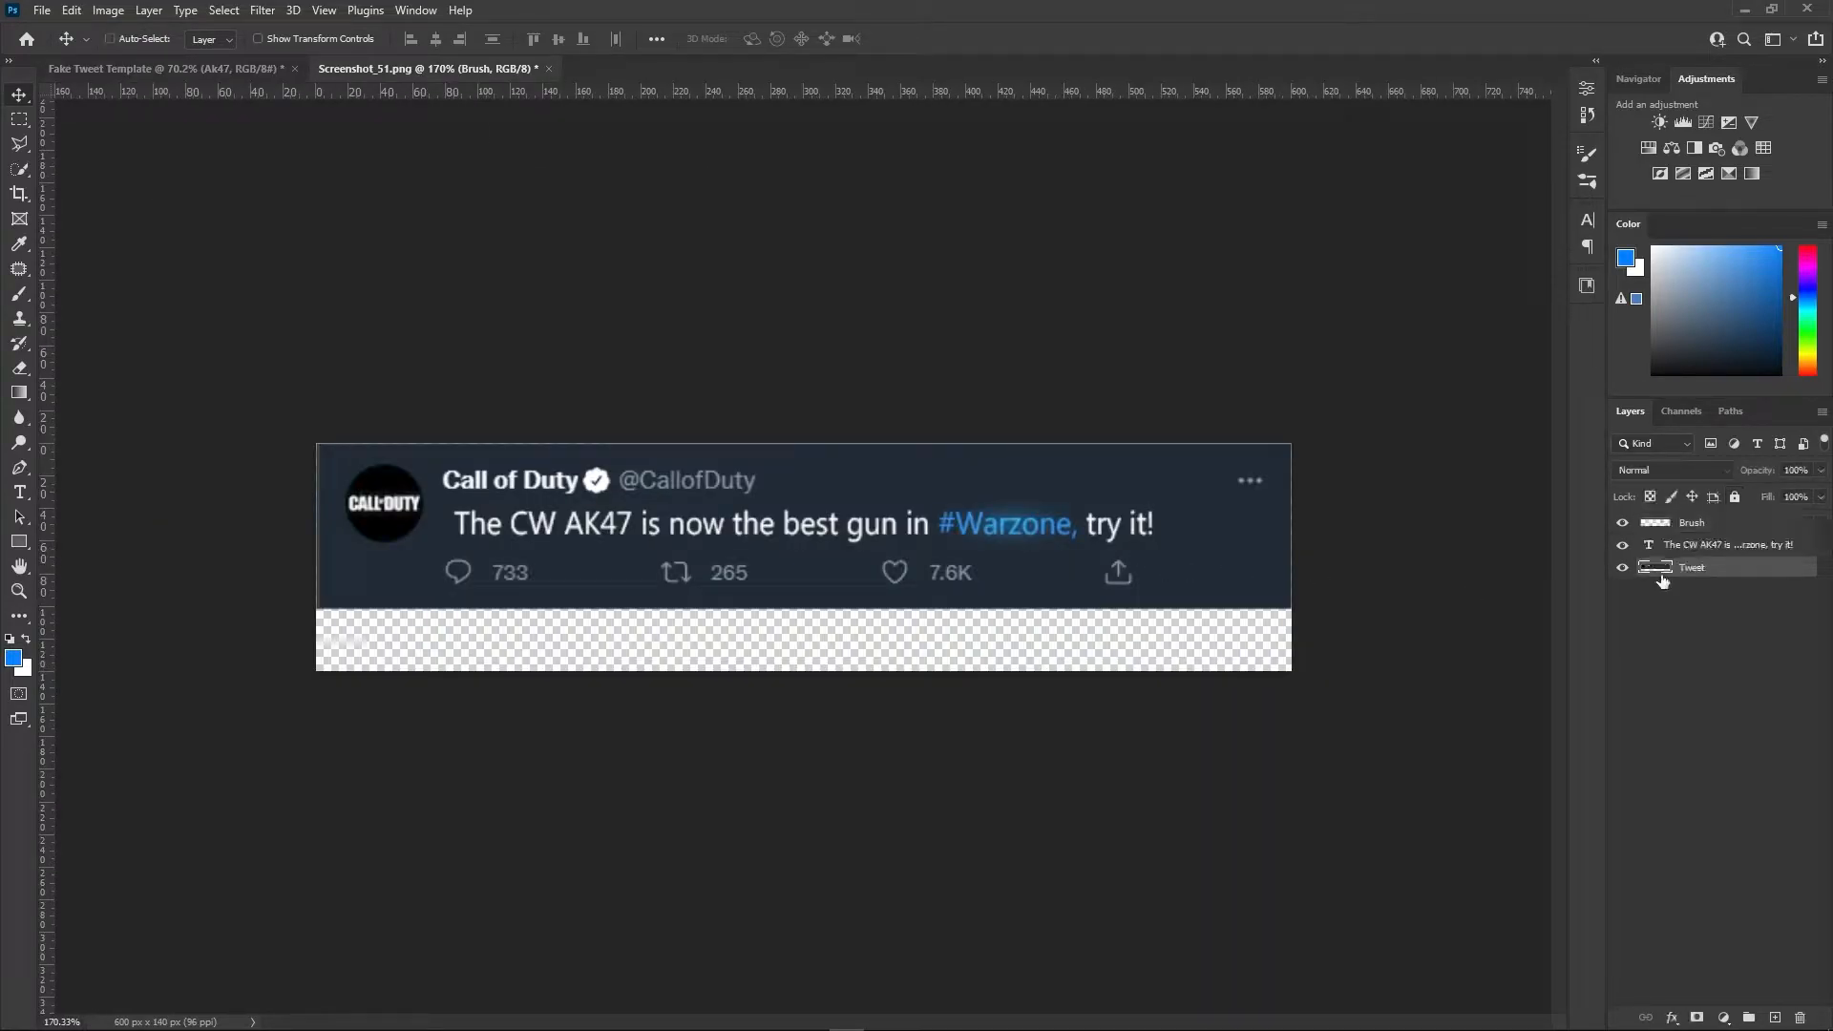
{"action": "key", "text": "m"}
{"action": "scroll", "coordinate": [1356, 506], "scroll_direction": "up", "scroll_amount": 2}
{"action": "left_click_drag", "start_coordinate": [1215, 424], "coordinate": [1292, 635]}
{"action": "key", "text": "Delete"}
Cut the three-dots piece to its own layer, slide it against the tweet to close the gap, and stack it below Tweet
{"action": "key", "text": "ctrl+a"}
{"action": "right_click", "coordinate": [1301, 426]}
{"action": "left_click", "coordinate": [1413, 634]}
{"action": "left_click_drag", "start_coordinate": [1337, 521], "coordinate": [1260, 518]}
{"action": "left_click_drag", "start_coordinate": [1695, 570], "coordinate": [1709, 593]}
Combine all four tweet layers into one smart object and slide it toward the canvas's right edge
{"action": "left_click", "coordinate": [1709, 522], "text": "shift"}
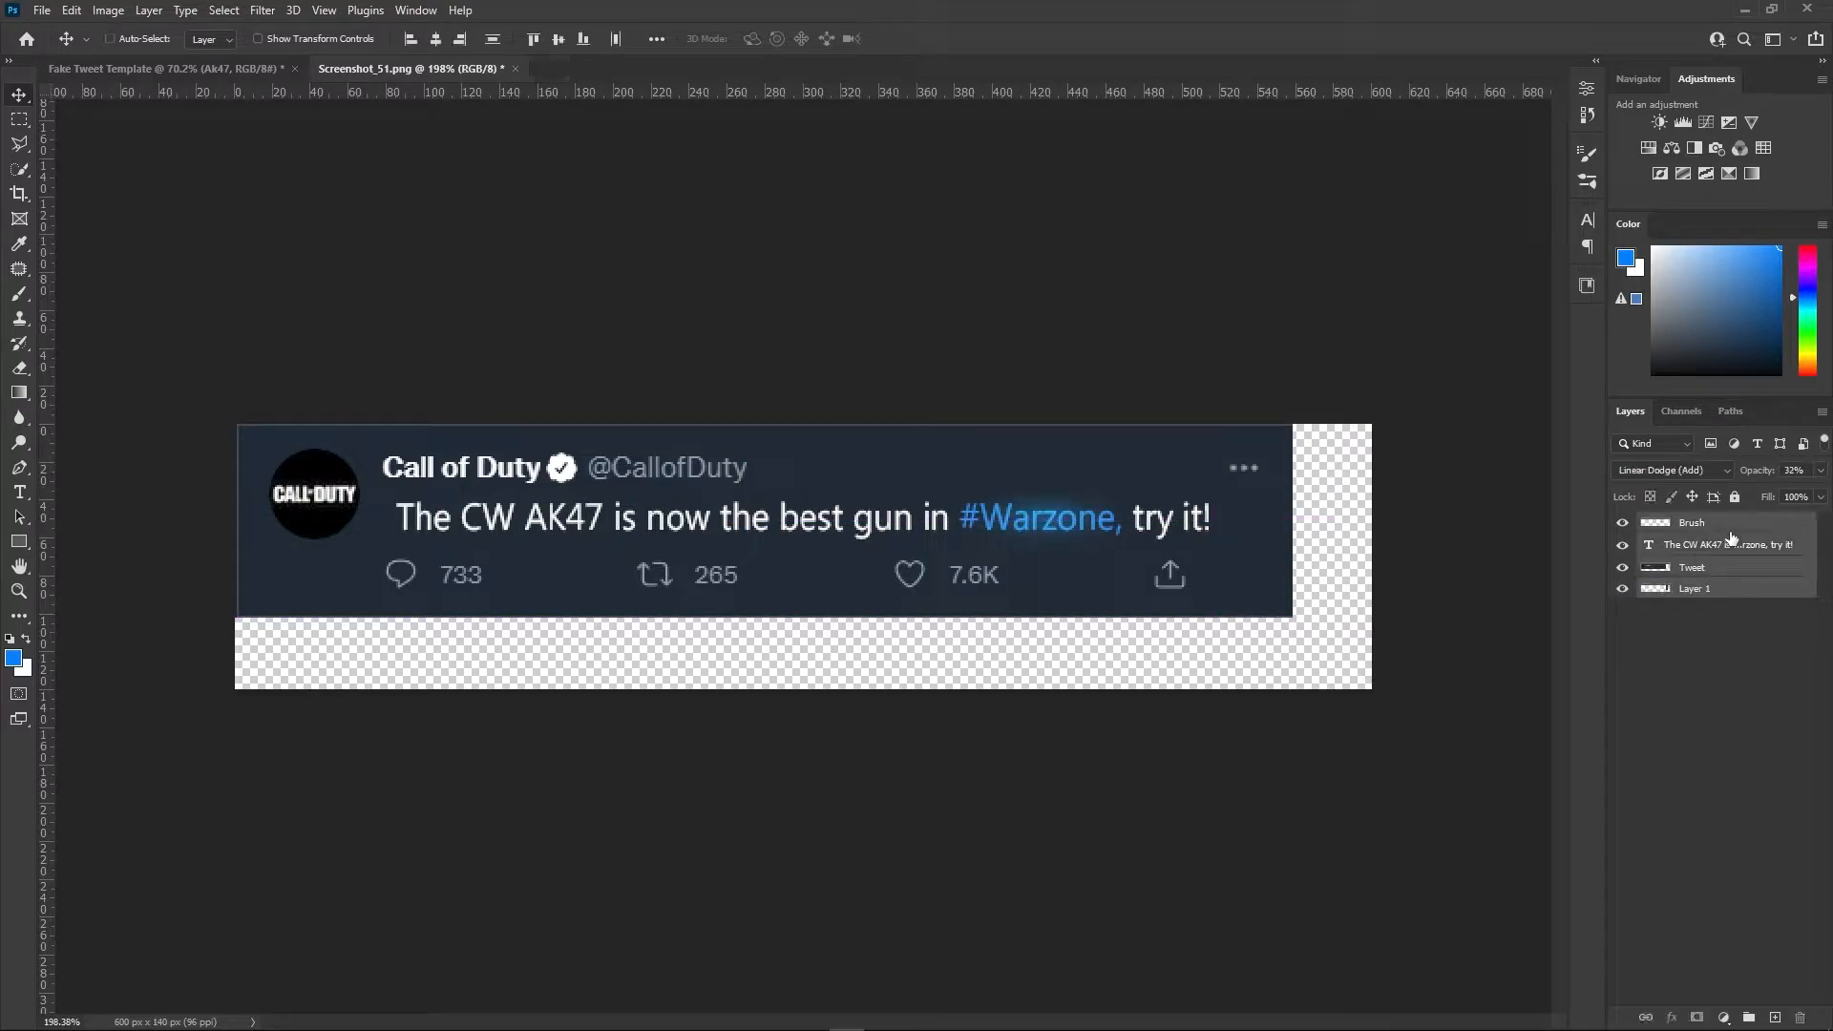
{"action": "key", "text": "ctrl+e"}
{"action": "left_click_drag", "start_coordinate": [919, 518], "coordinate": [1000, 520]}
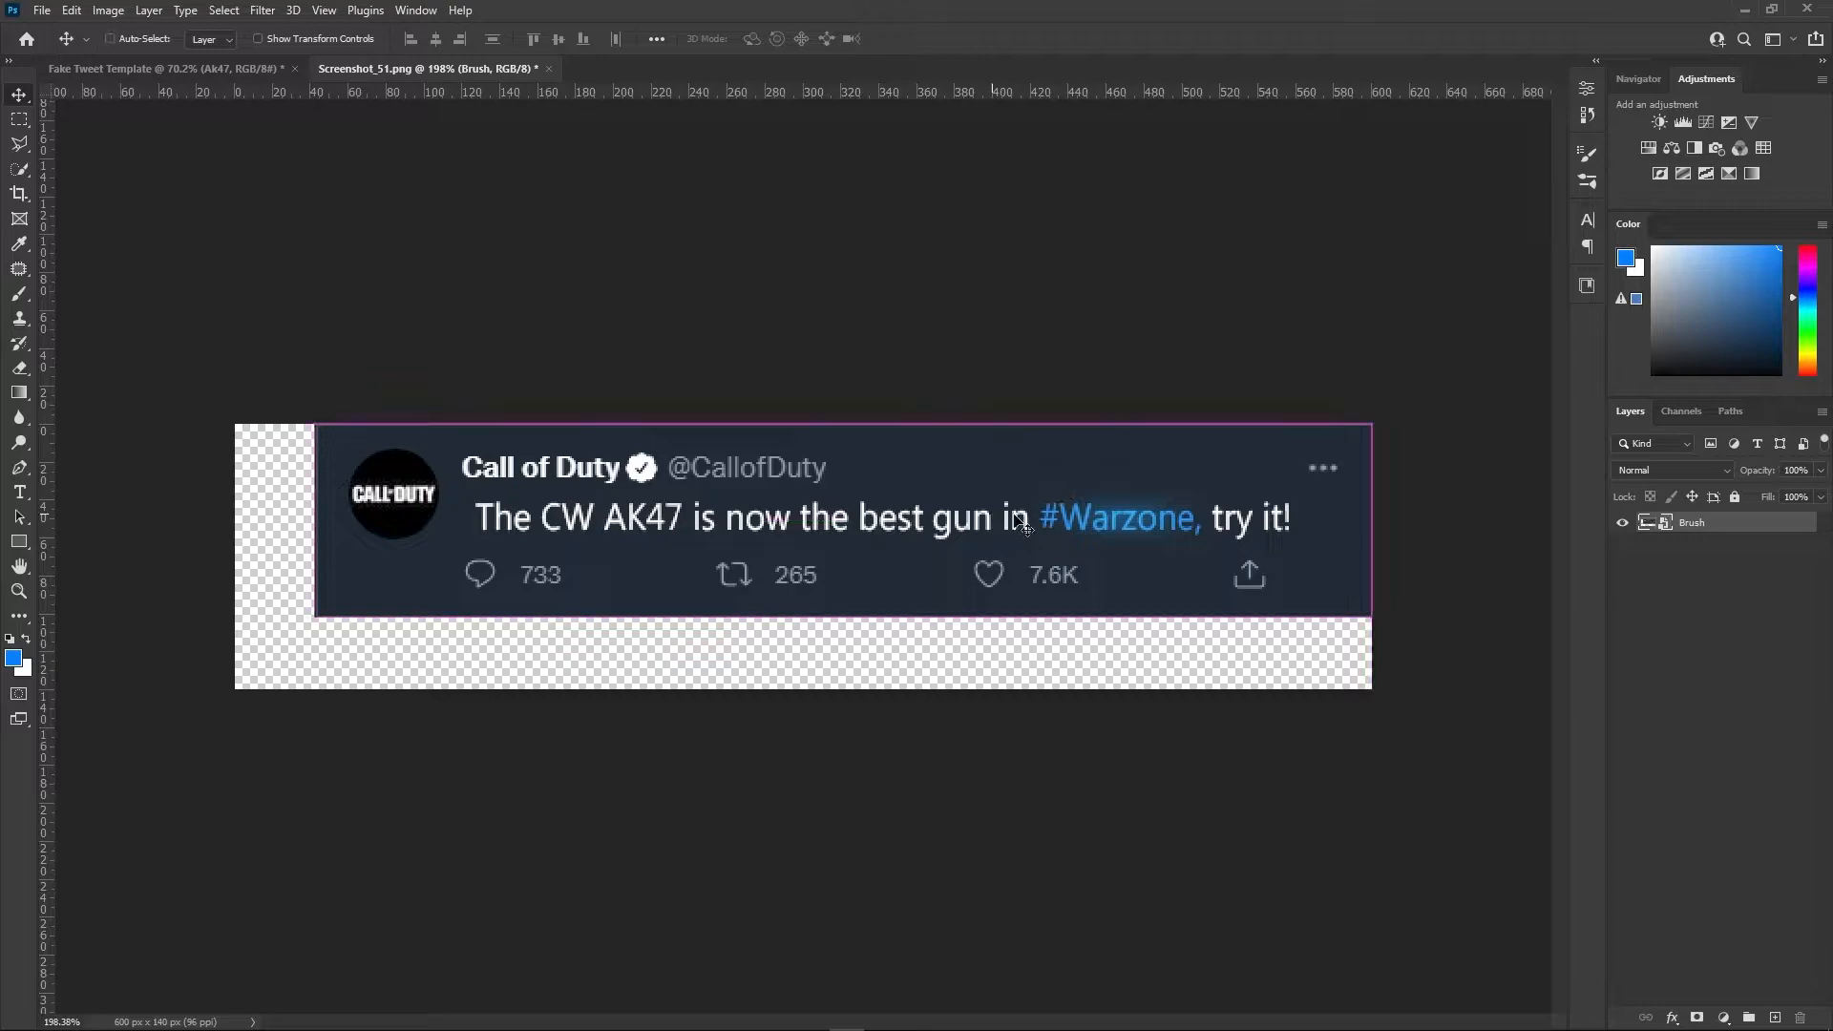
Undo the combining of the layers, the shift of the three-dots piece and the strip removal
{"action": "key", "text": "ctrl+z"}
{"action": "key", "text": "ctrl+z"}
{"action": "key", "text": "ctrl+z"}
{"action": "key", "text": "ctrl+z"}
{"action": "key", "text": "ctrl+z"}
{"action": "key", "text": "ctrl+z"}
{"action": "key", "text": "ctrl+z"}
{"action": "key", "text": "ctrl+z"}
{"action": "key", "text": "ctrl+z"}
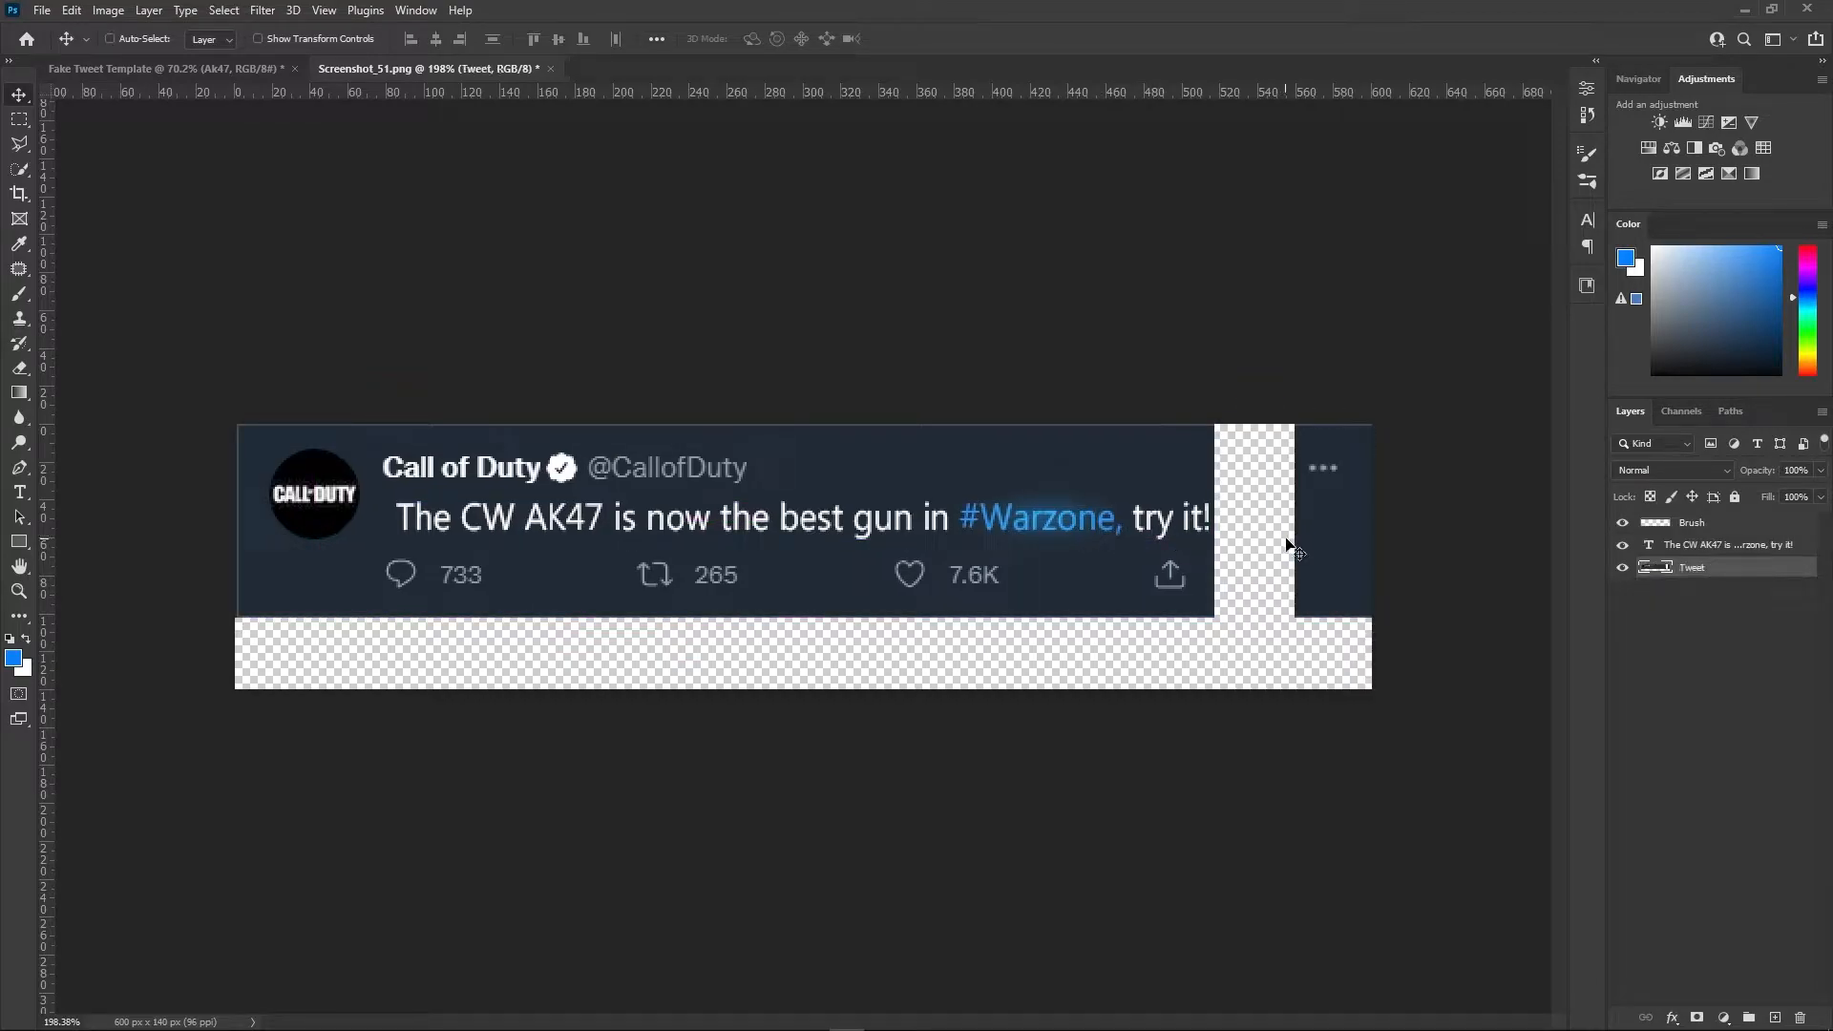
Remove a narrower vertical strip from the Tweet layer between "try it!" and the three dots
{"action": "key", "text": "m"}
{"action": "left_click_drag", "start_coordinate": [1234, 424], "coordinate": [1290, 628]}
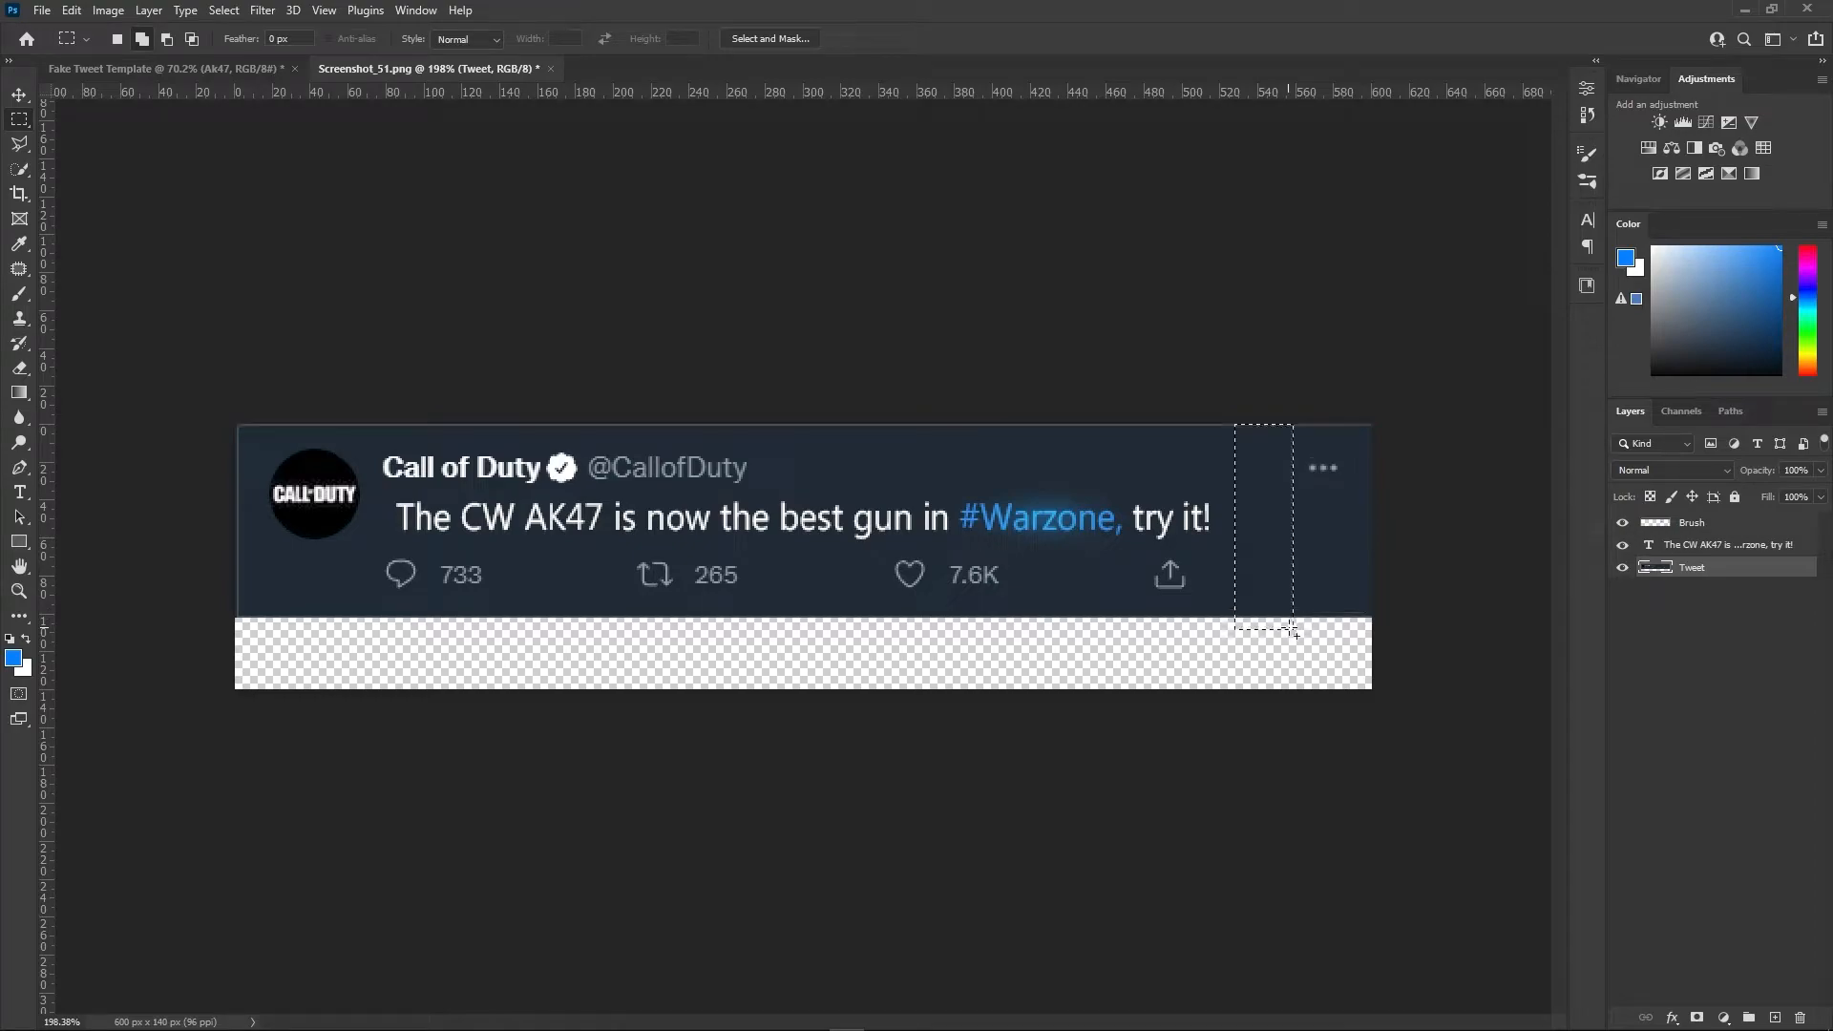
{"action": "key", "text": "Delete"}
{"action": "key", "text": "ctrl+d"}
Cut the remaining three-dots piece to its own layer, move it left to close the gap, and stack it below Tweet
{"action": "left_click_drag", "start_coordinate": [1241, 375], "coordinate": [1413, 666]}
{"action": "right_click", "coordinate": [1352, 546]}
{"action": "left_click", "coordinate": [1433, 694]}
{"action": "key", "text": "v"}
{"action": "left_click", "coordinate": [1404, 654]}
{"action": "left_click_drag", "start_coordinate": [1350, 584], "coordinate": [1291, 550]}
{"action": "left_click_drag", "start_coordinate": [1748, 570], "coordinate": [1749, 612]}
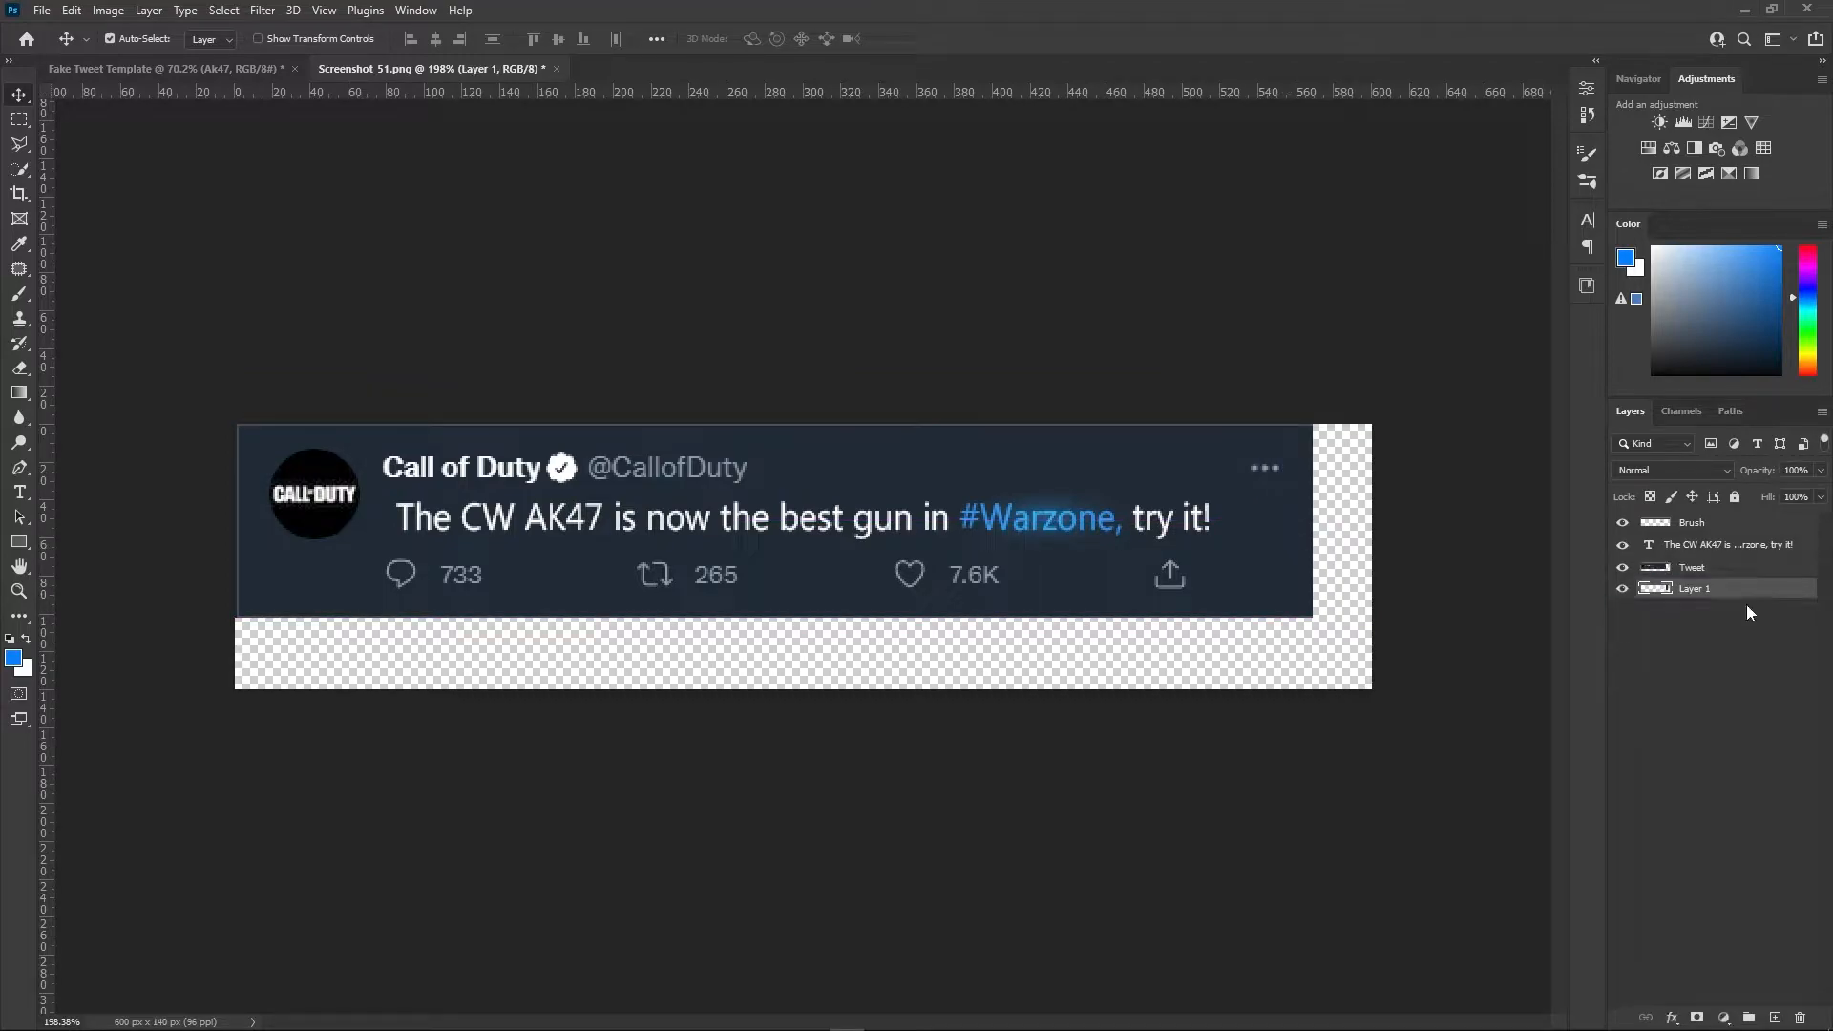
Combine all the tweet layers into one smart object and copy it into the Fake Tweet Template document
{"action": "left_click", "coordinate": [1726, 524], "text": "shift"}
{"action": "key", "text": "ctrl+e"}
{"action": "key", "text": "ctrl+c"}
{"action": "left_click", "coordinate": [188, 69]}
{"action": "key", "text": "ctrl+v"}
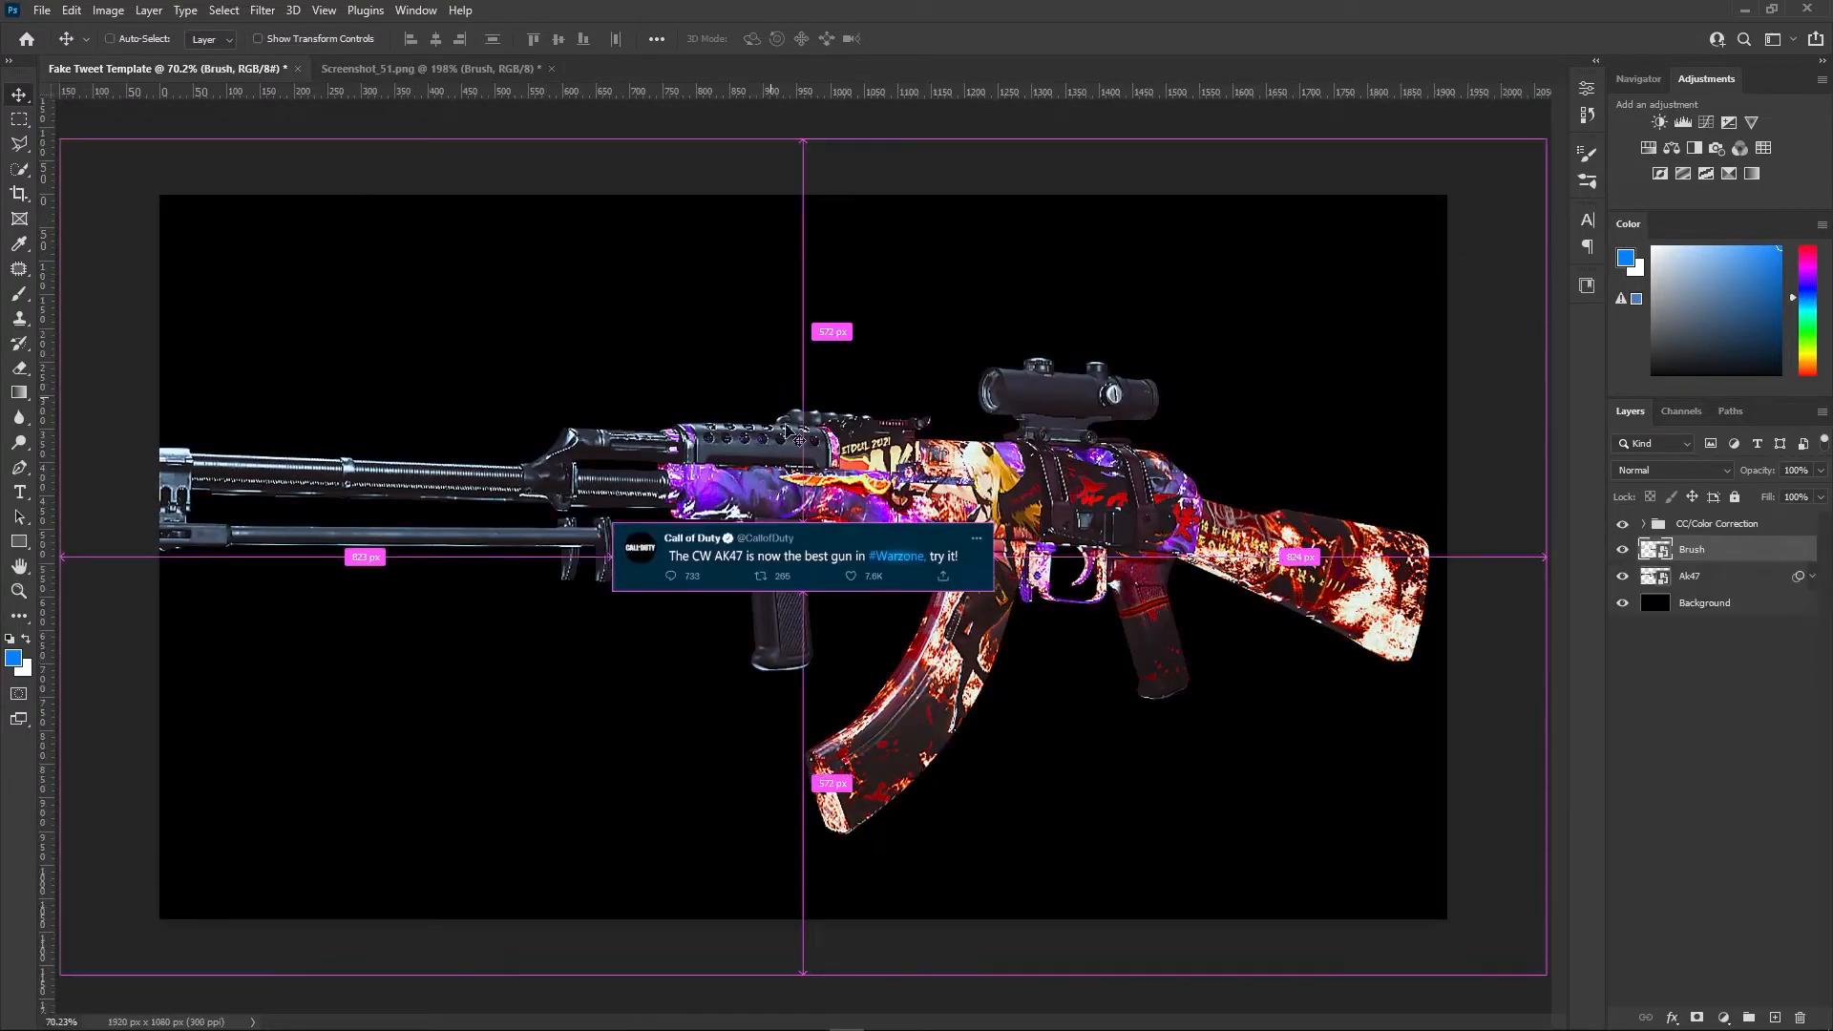
Enlarge the tweet to nearly the full canvas width and place it along the bottom of the thumbnail
{"action": "key", "text": "ctrl+t"}
{"action": "scroll", "coordinate": [835, 573], "scroll_direction": "down", "scroll_amount": 1}
{"action": "mouse_move", "coordinate": [842, 575]}
{"action": "left_mouse_down"}
{"action": "mouse_move", "coordinate": [903, 624]}
{"action": "mouse_move", "coordinate": [888, 690]}
{"action": "mouse_move", "coordinate": [842, 733]}
{"action": "mouse_move", "coordinate": [804, 684]}
{"action": "mouse_move", "coordinate": [812, 549]}
{"action": "left_mouse_up"}
{"action": "left_click_drag", "start_coordinate": [907, 638], "coordinate": [808, 659]}
{"action": "key", "text": "Return"}
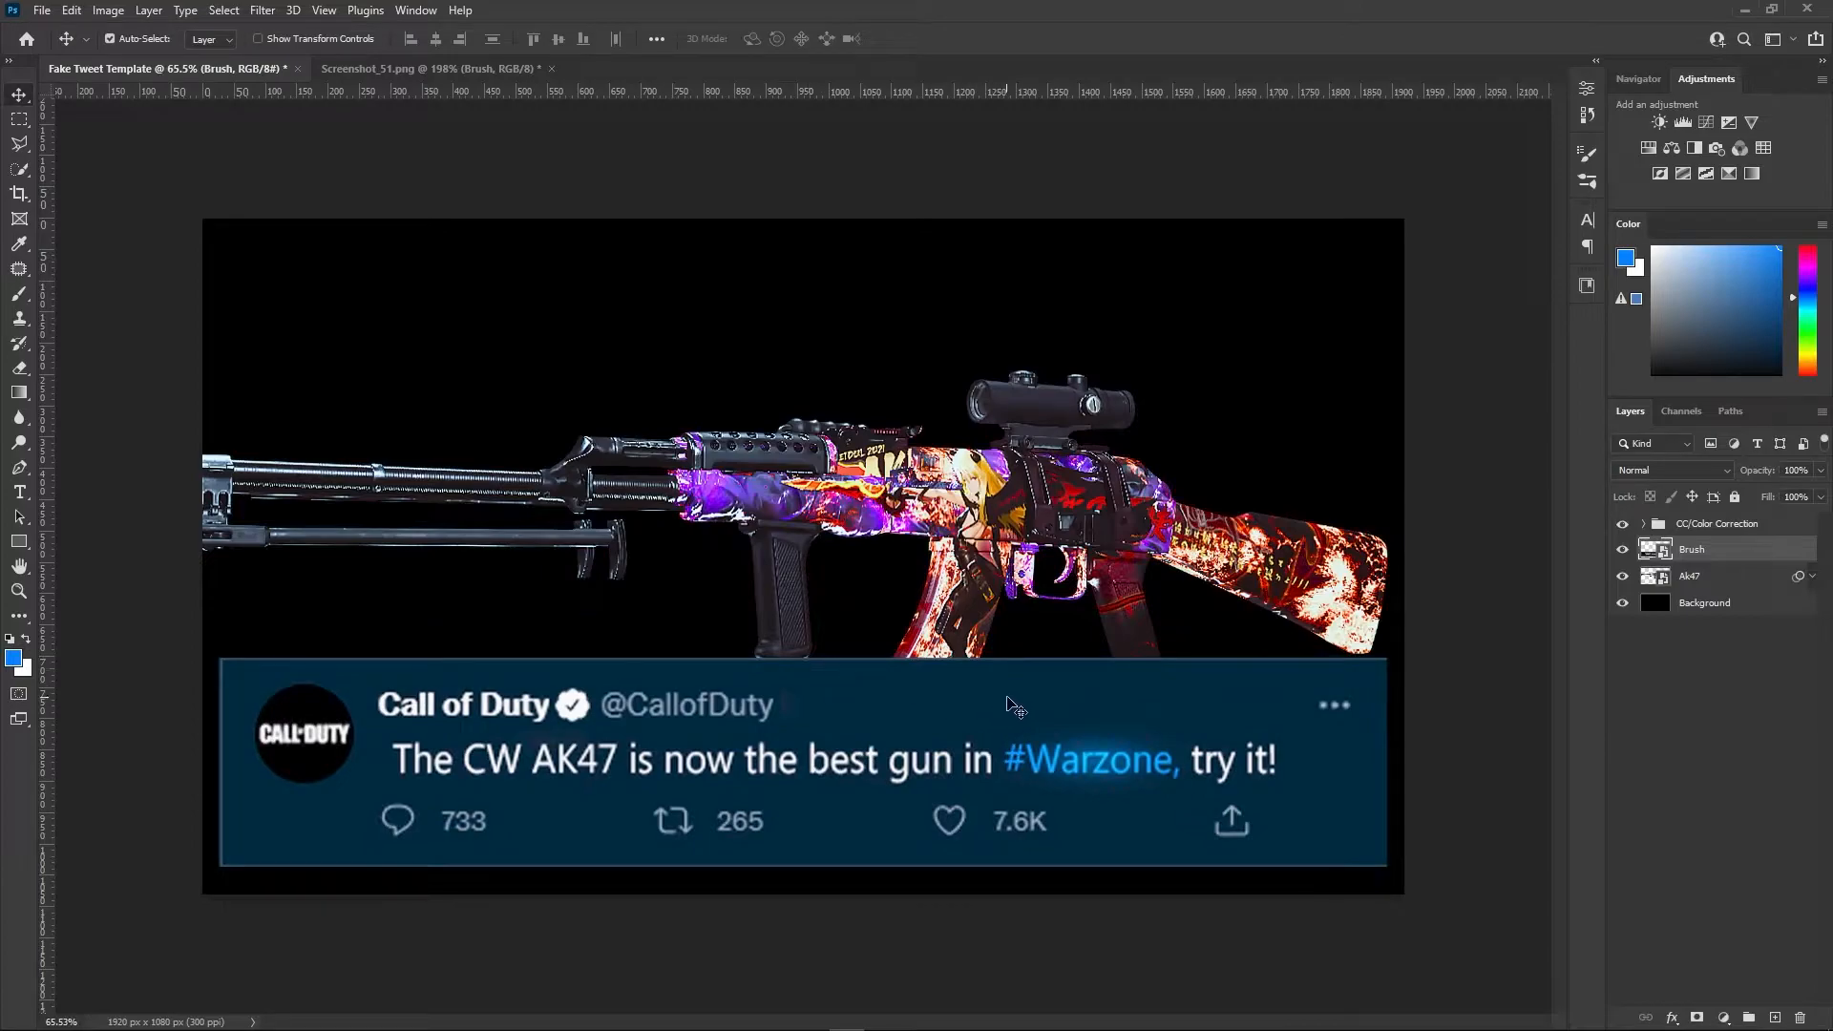
{"action": "left_click_drag", "start_coordinate": [1050, 707], "coordinate": [1063, 728]}
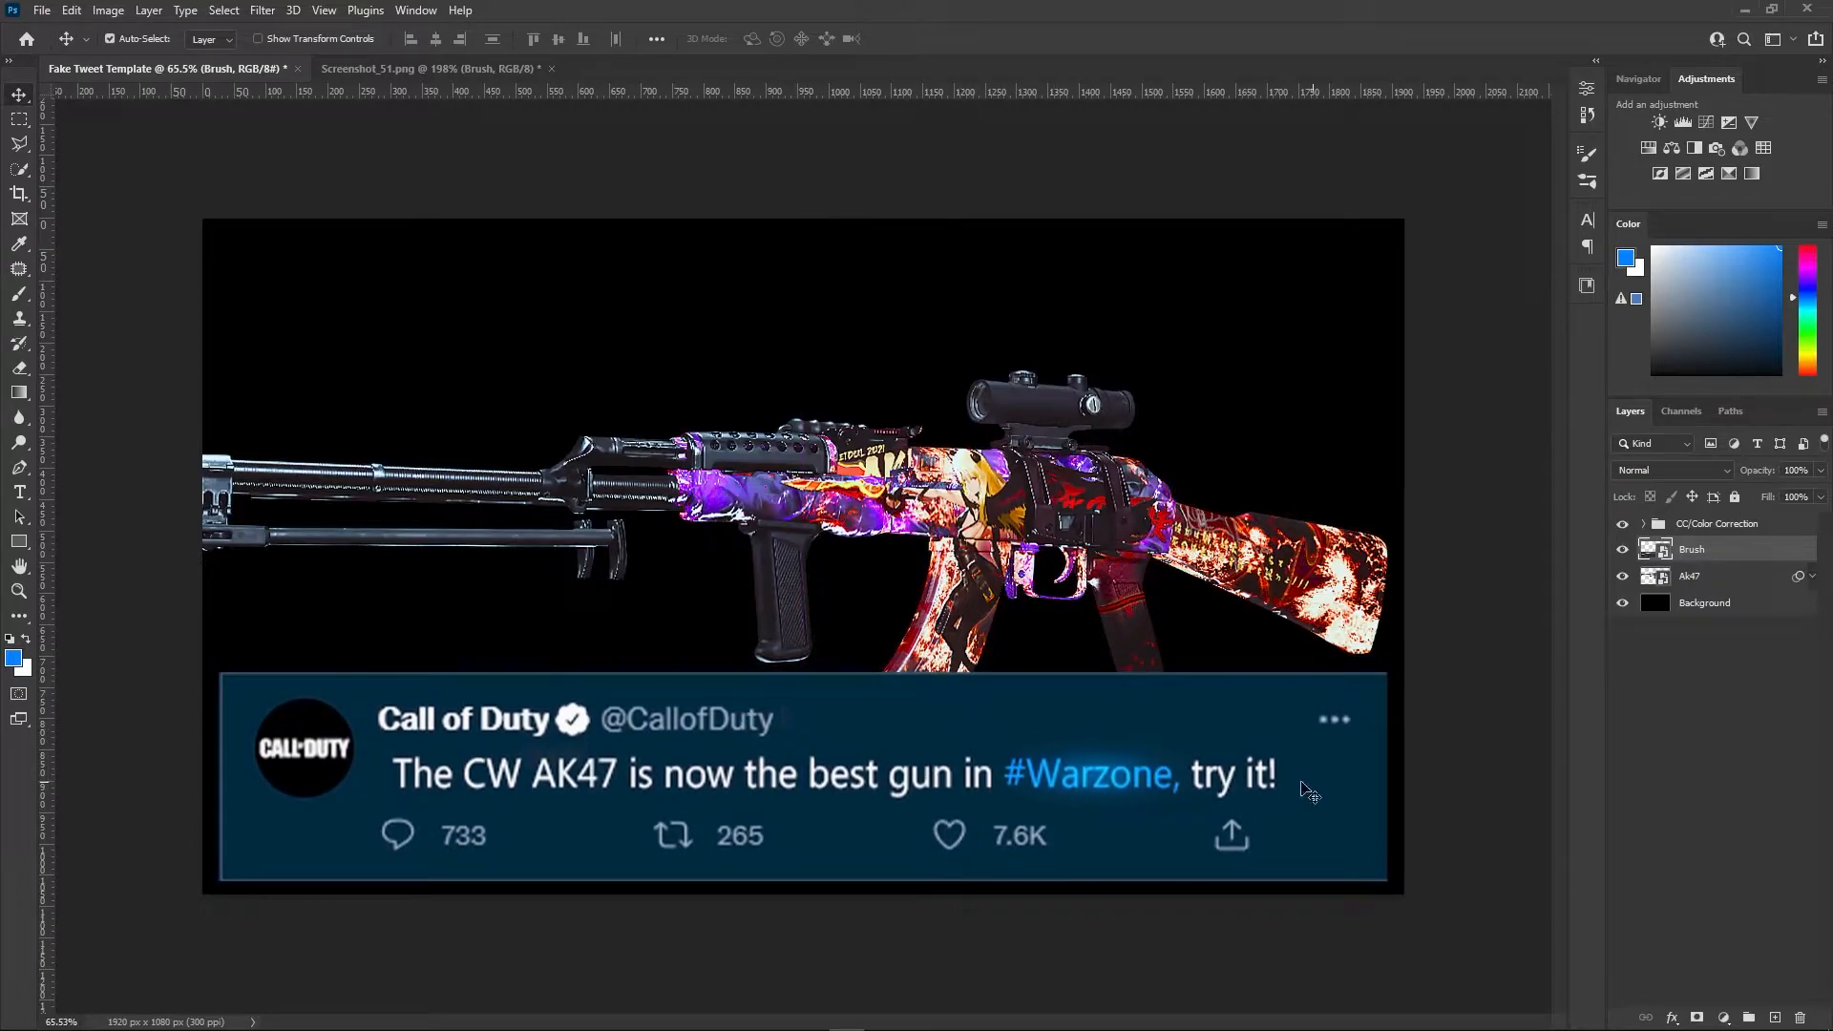
Stack the tweet layer below the Ak47 layer so the gun overlaps the tweet
{"action": "left_click_drag", "start_coordinate": [1711, 552], "coordinate": [1721, 596]}
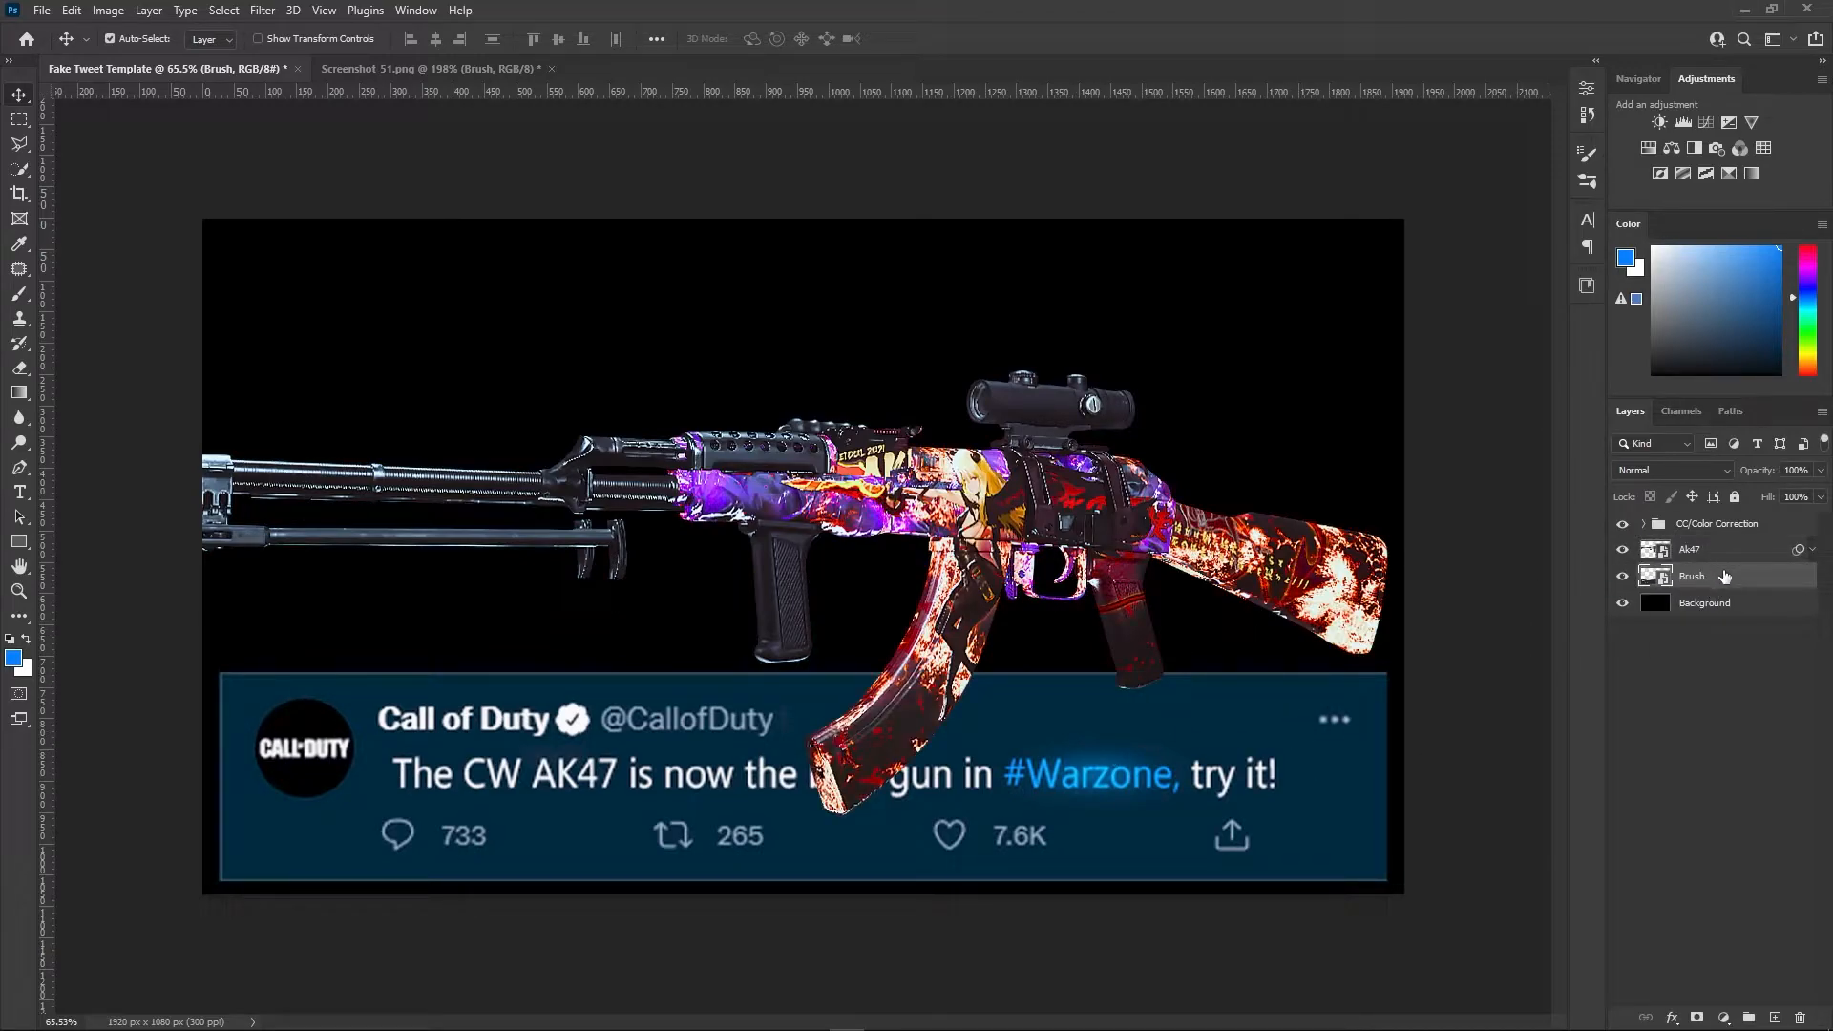
{"action": "key", "text": "ctrl"}
{"action": "left_click", "coordinate": [1015, 516], "text": "ctrl"}
Transform the tweet in perspective, narrowing its top edge and widening its bottom edge to almost the full canvas width
{"action": "left_click", "coordinate": [1115, 814]}
{"action": "key", "text": "ctrl+t"}
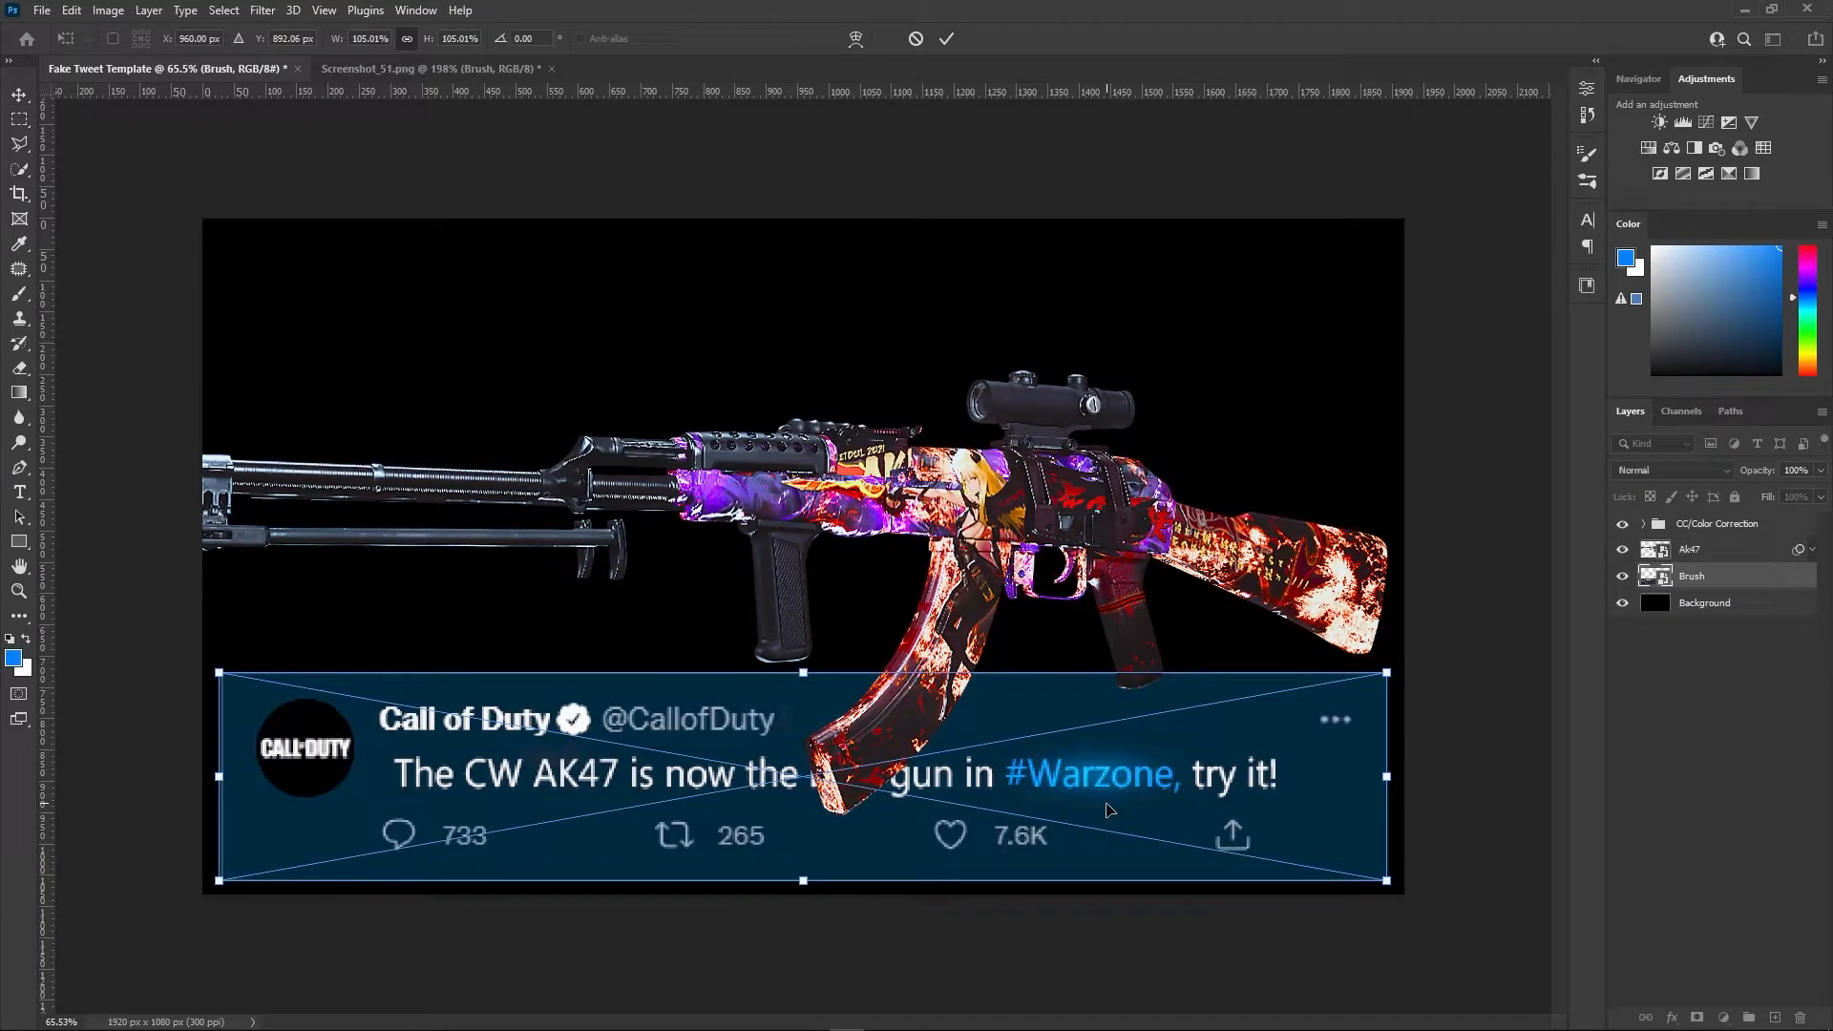
{"action": "right_click", "coordinate": [1108, 810]}
{"action": "left_click", "coordinate": [1208, 530]}
{"action": "mouse_move", "coordinate": [1390, 676]}
{"action": "left_mouse_down"}
{"action": "mouse_move", "coordinate": [1396, 754]}
{"action": "mouse_move", "coordinate": [1433, 740]}
{"action": "mouse_move", "coordinate": [1387, 681]}
{"action": "left_mouse_up"}
{"action": "left_click_drag", "start_coordinate": [1388, 675], "coordinate": [1363, 674]}
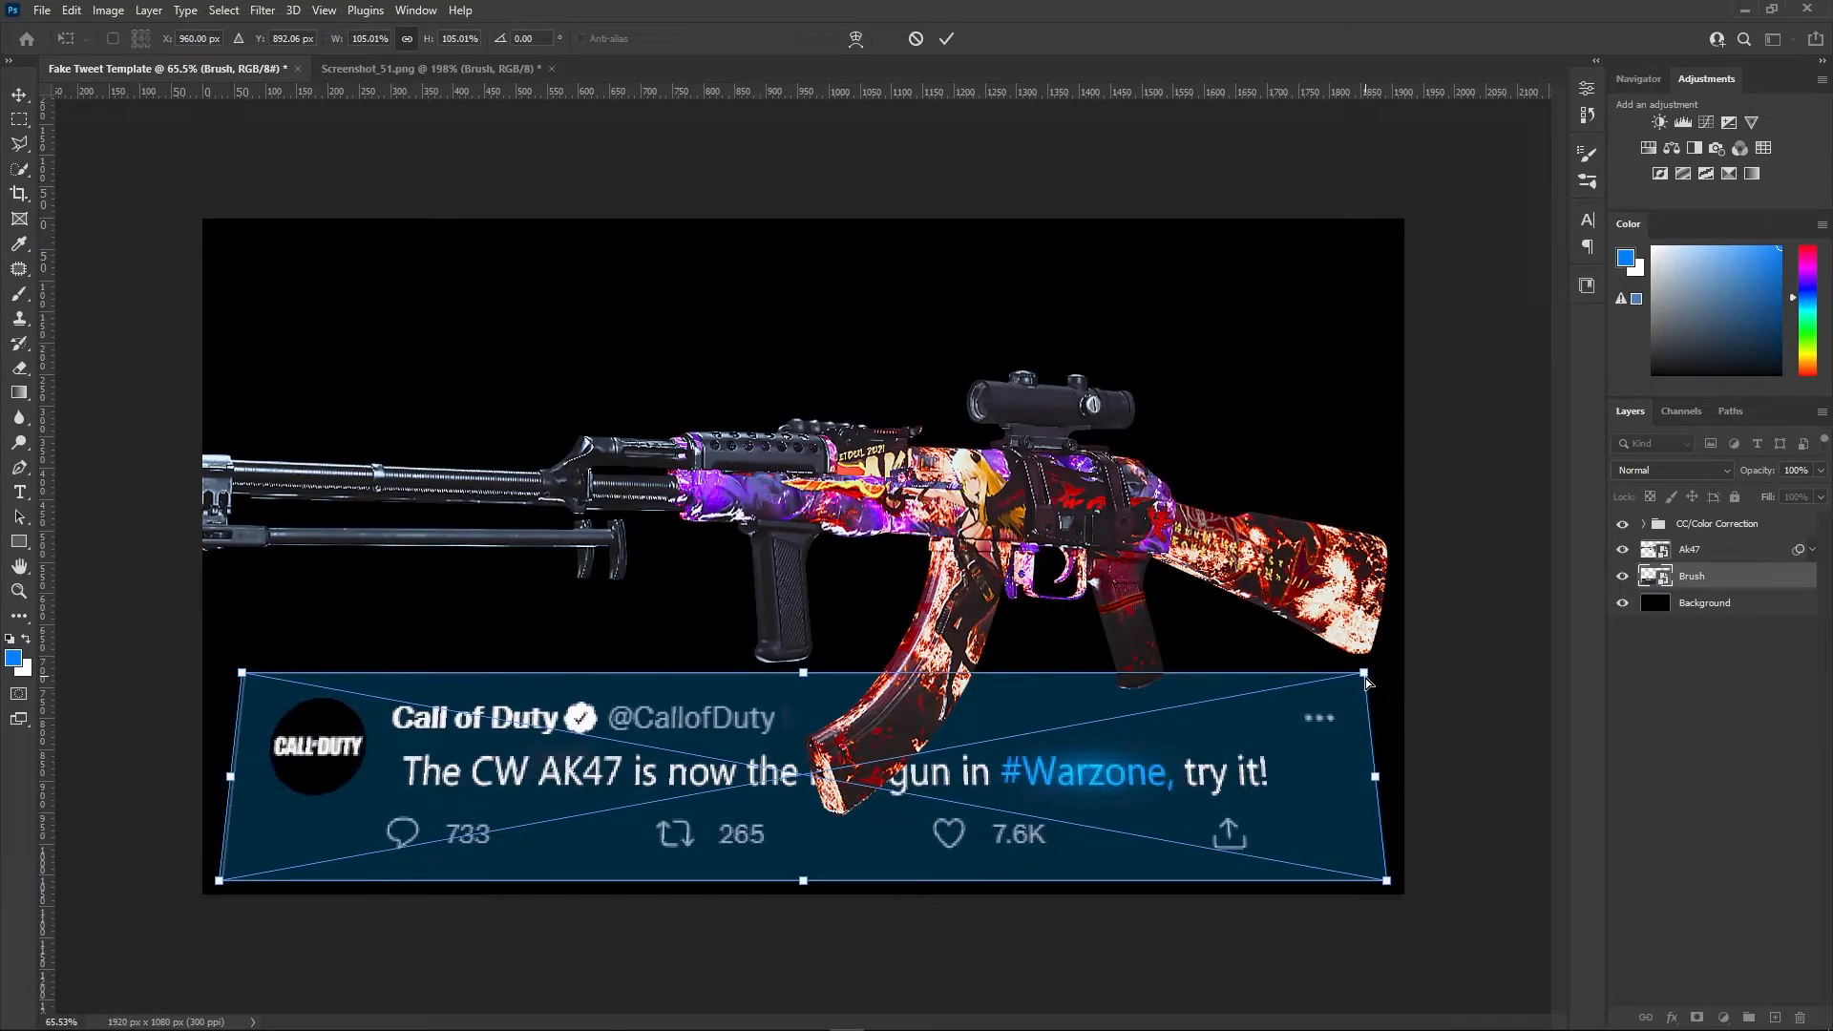
{"action": "left_click_drag", "start_coordinate": [1390, 880], "coordinate": [1400, 881]}
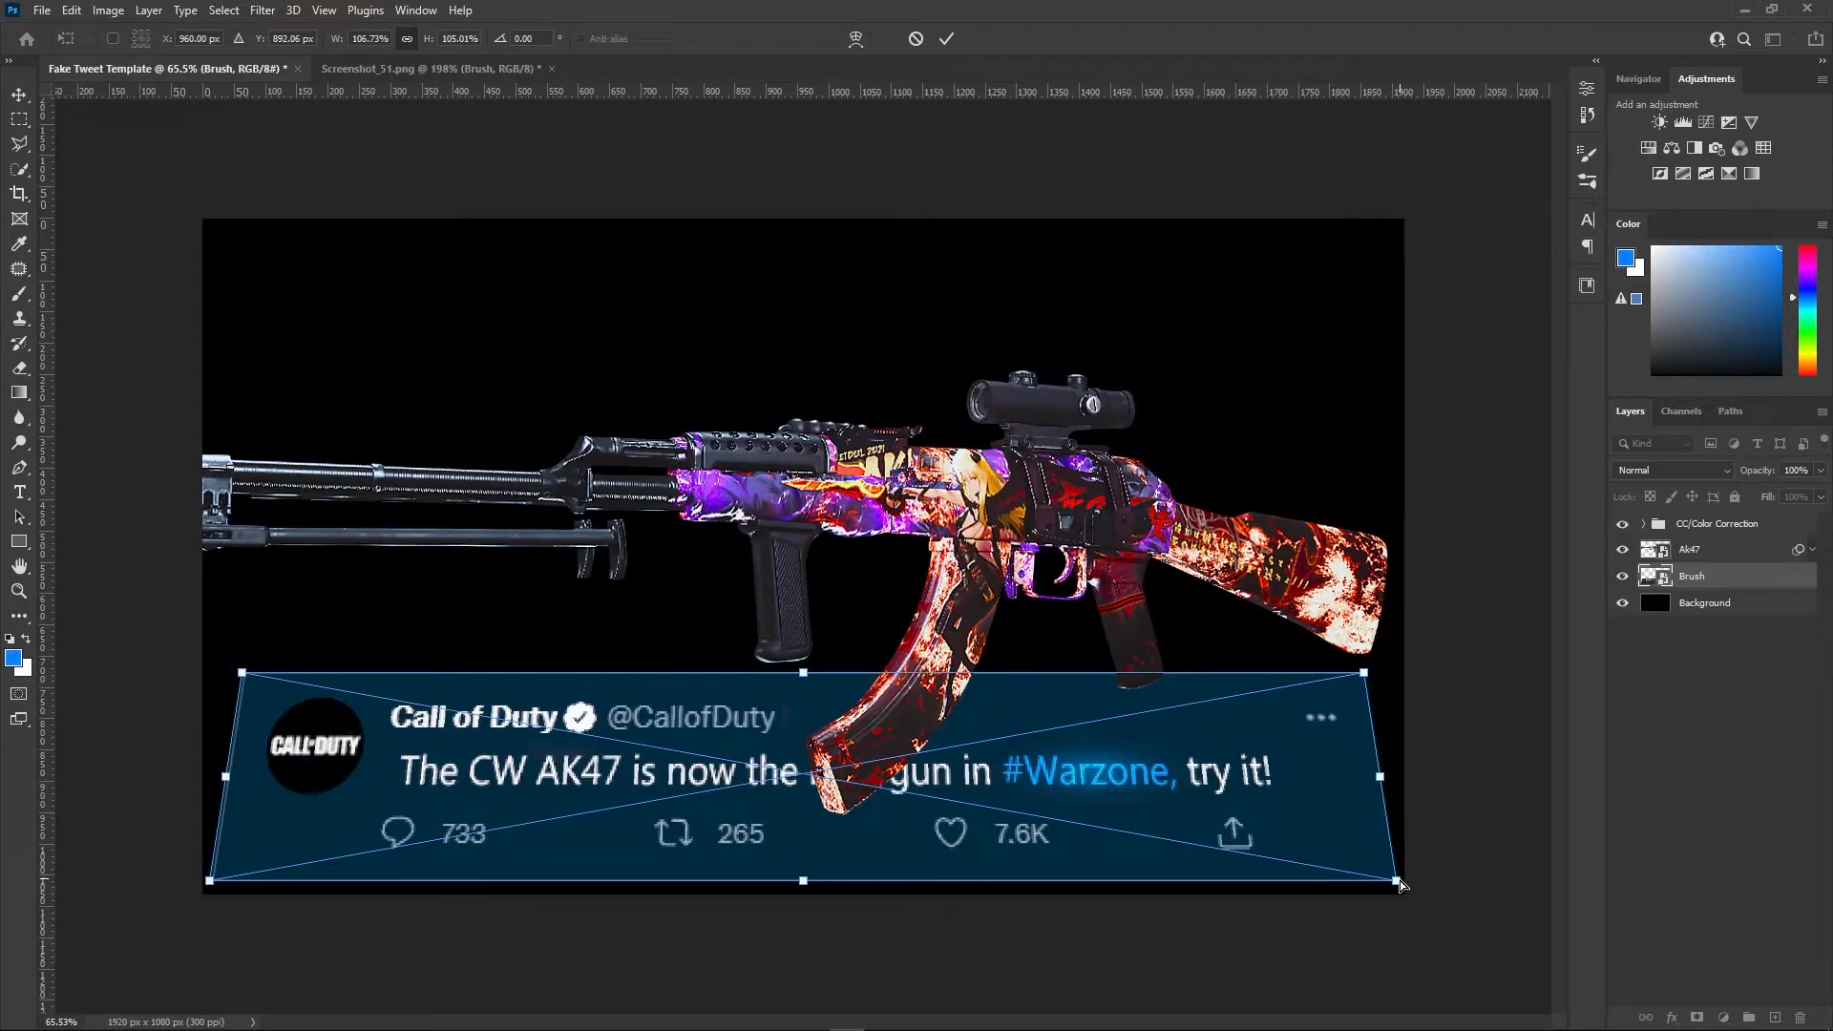
{"action": "key", "text": "Return"}
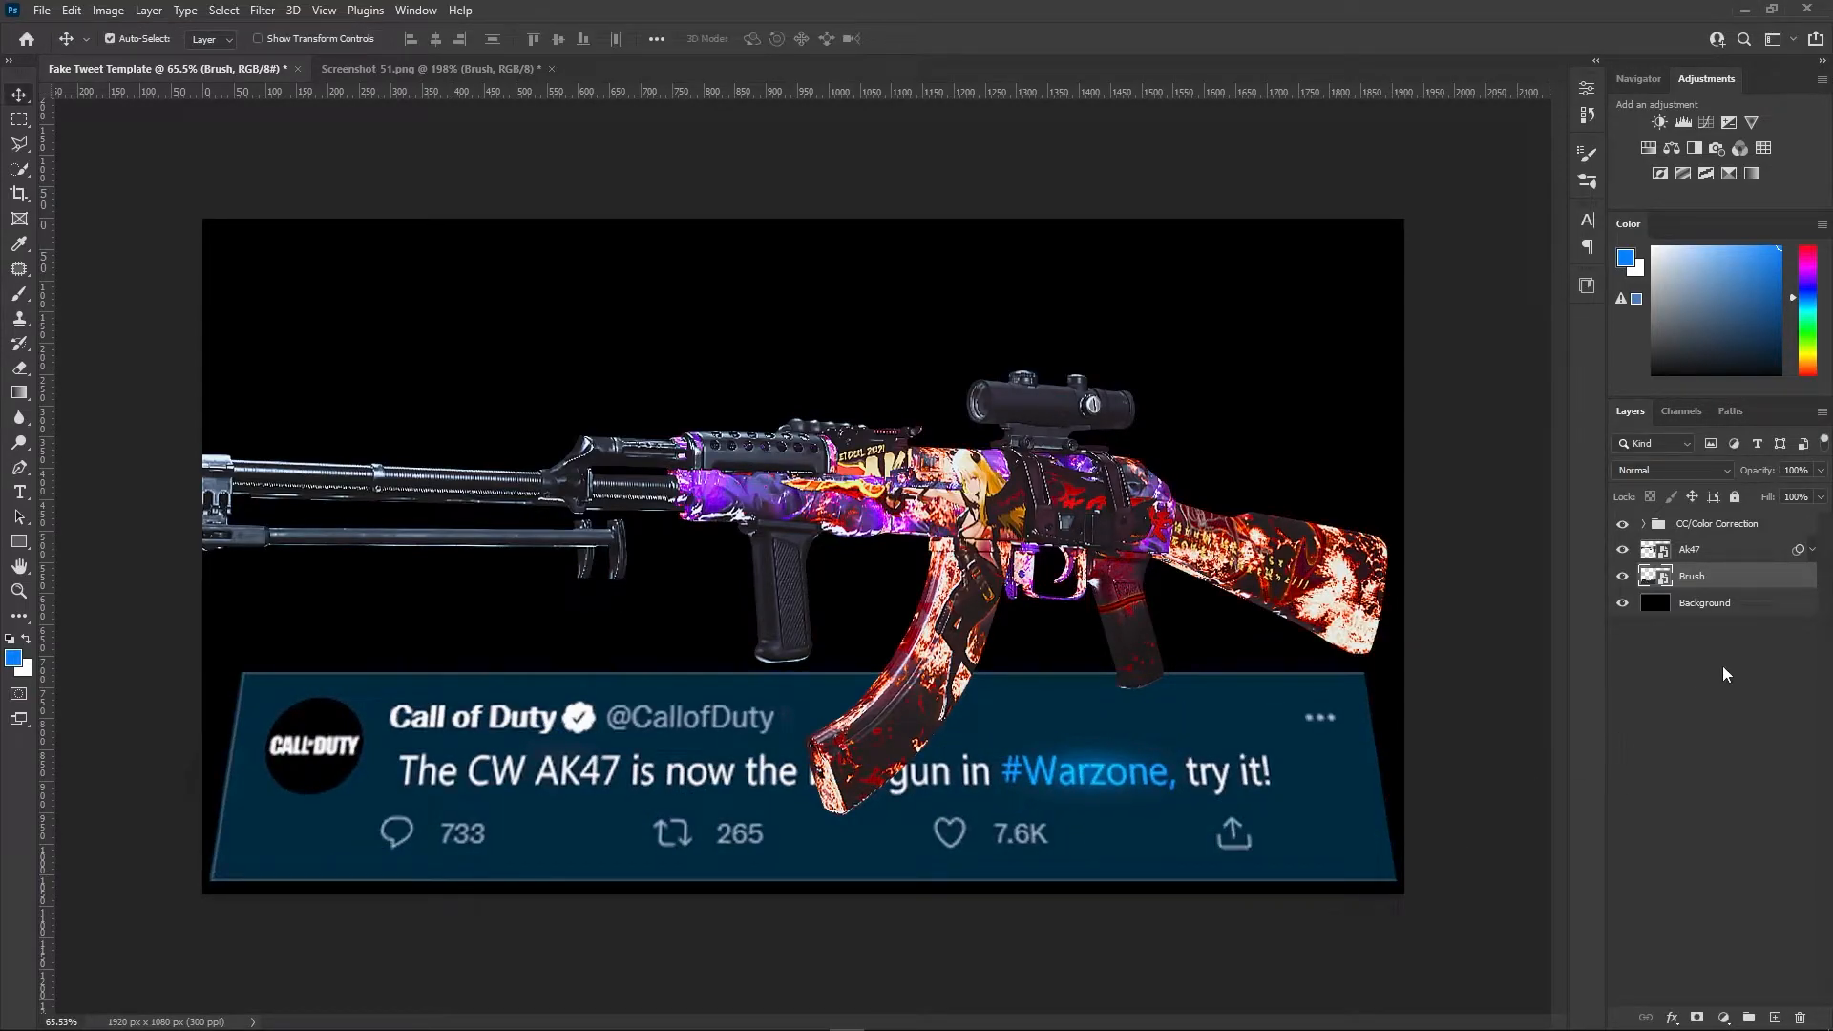
Check the tweet's edges without the black background, then add a black drop shadow to the tweet layer
{"action": "left_click", "coordinate": [1622, 602]}
{"action": "scroll", "coordinate": [1098, 716], "scroll_direction": "down", "scroll_amount": 2}
{"action": "scroll", "coordinate": [1098, 716], "scroll_direction": "up", "scroll_amount": 3}
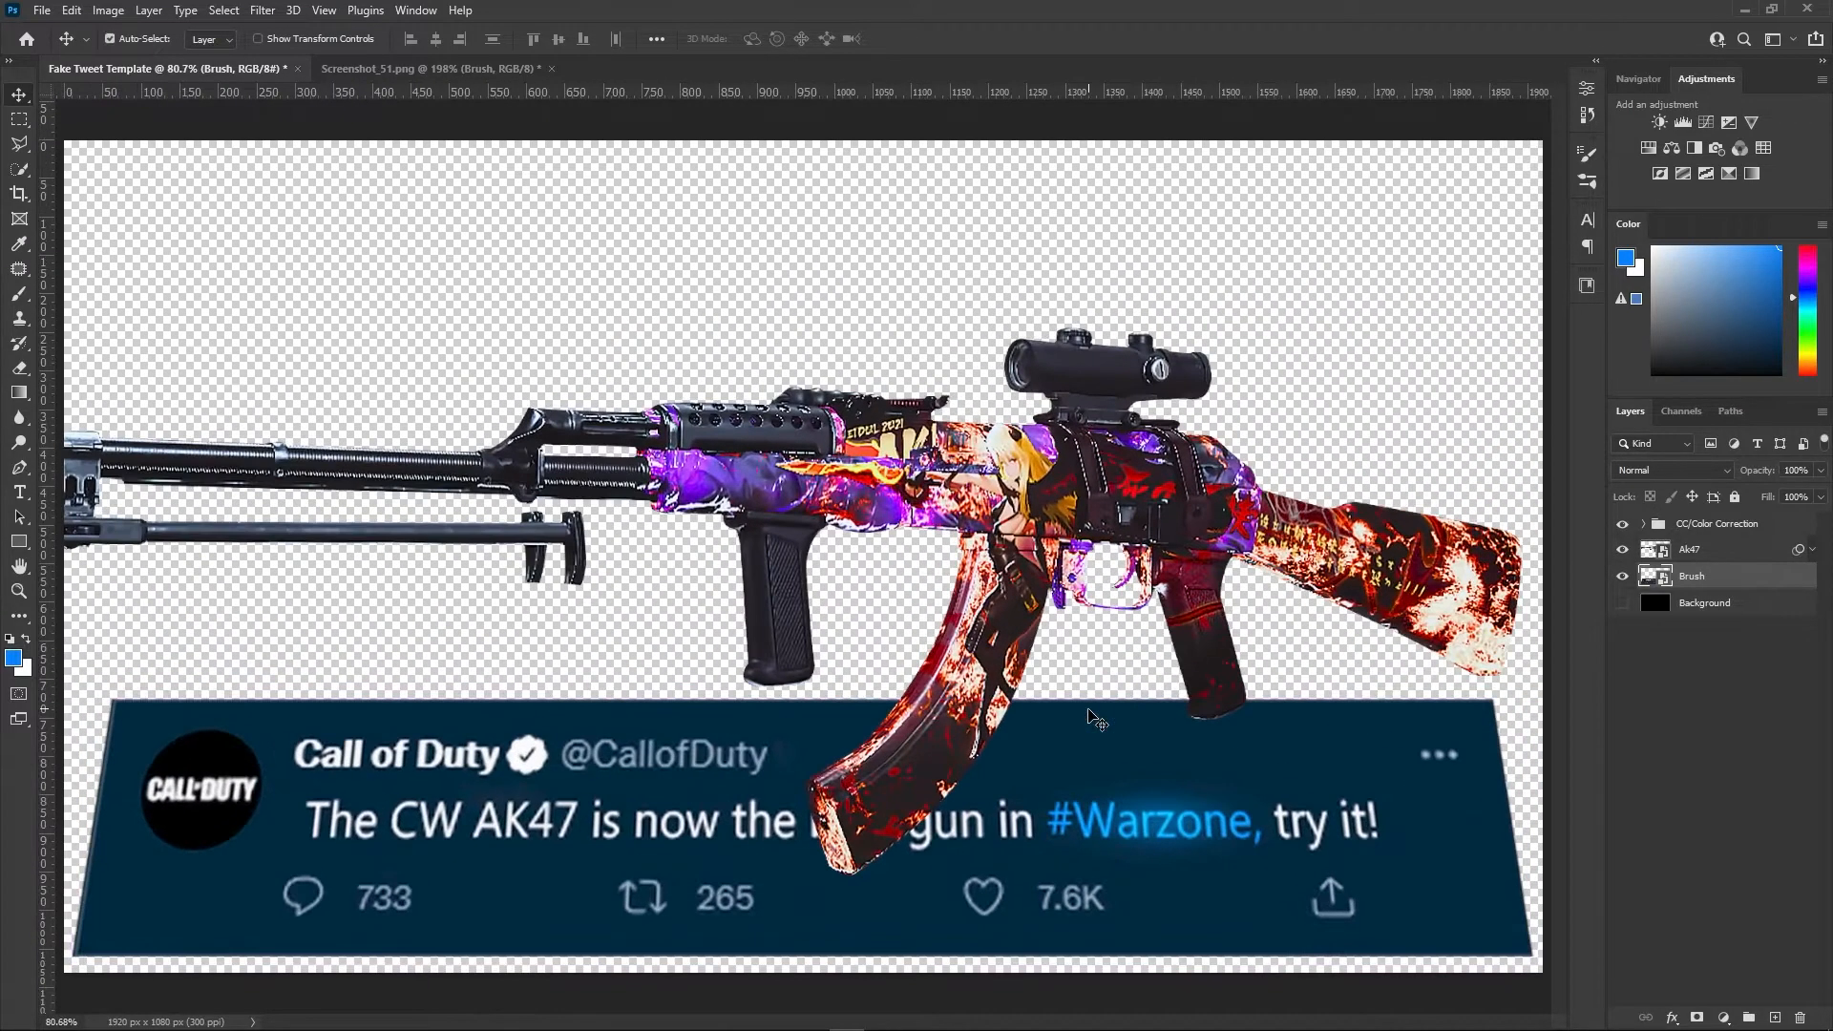
{"action": "left_click", "coordinate": [1622, 602]}
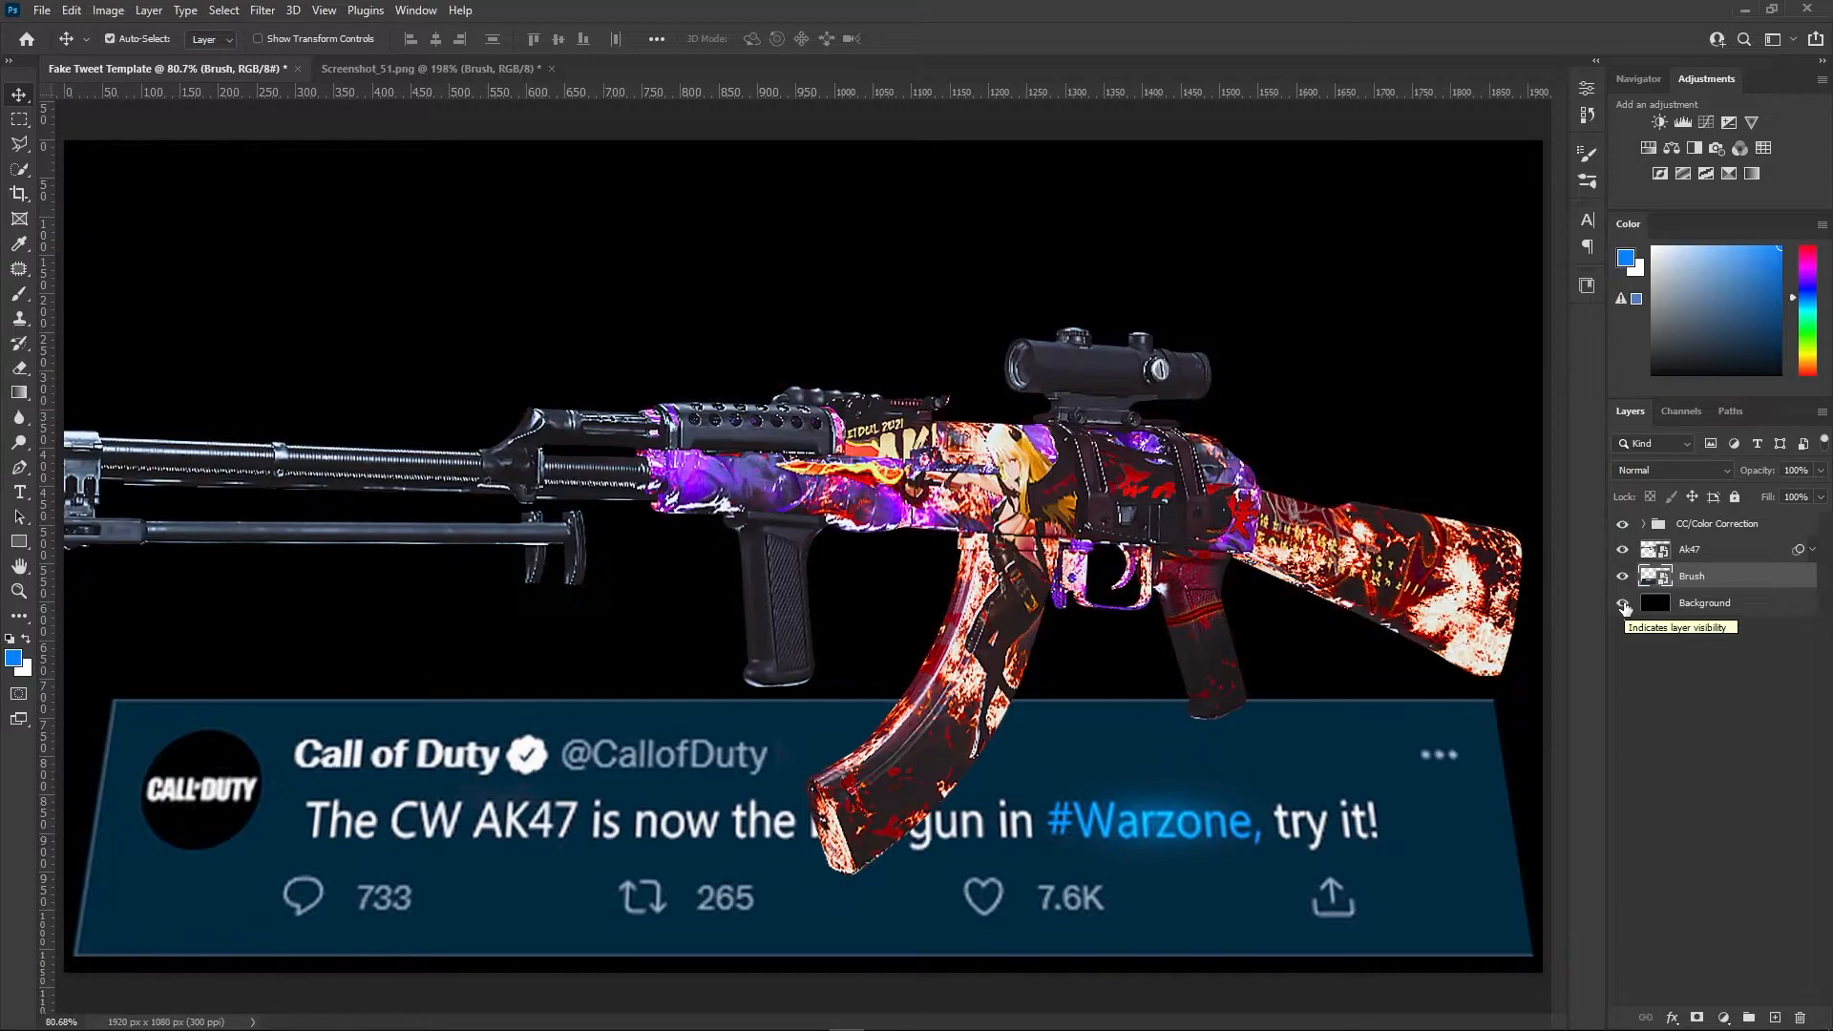
{"action": "double_click", "coordinate": [1771, 582]}
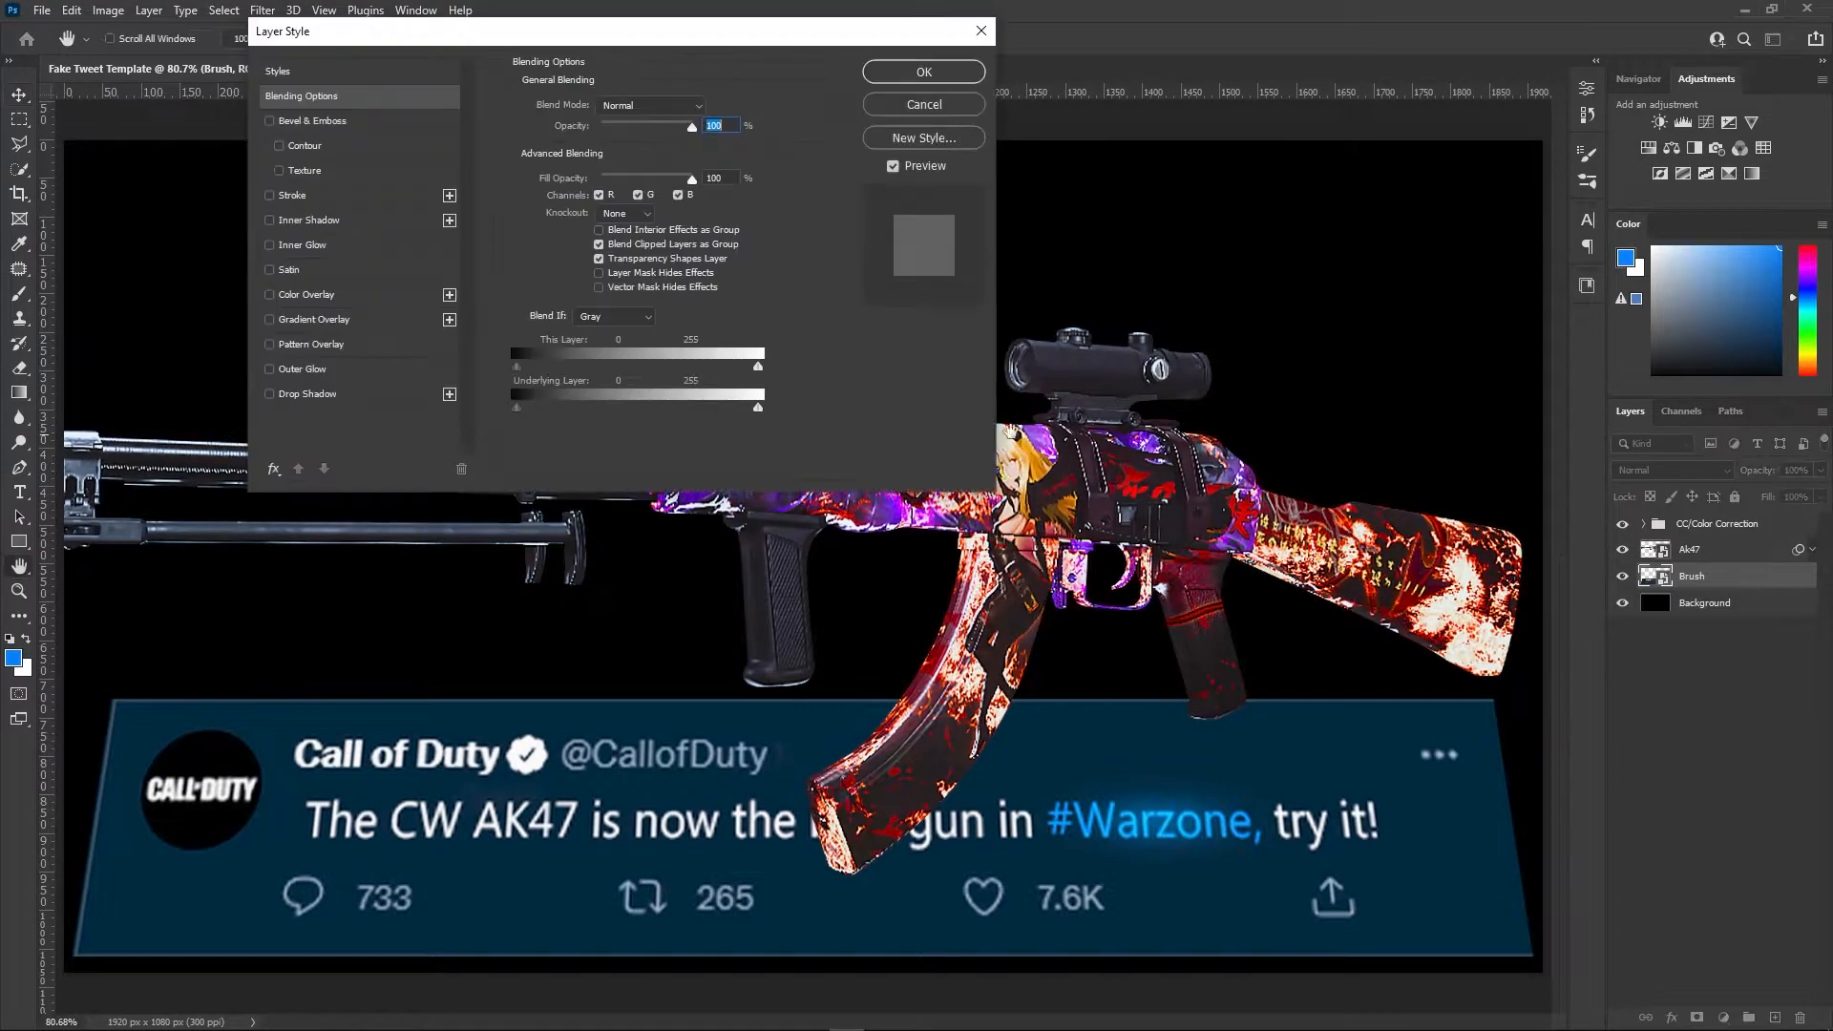
{"action": "left_click", "coordinate": [325, 394]}
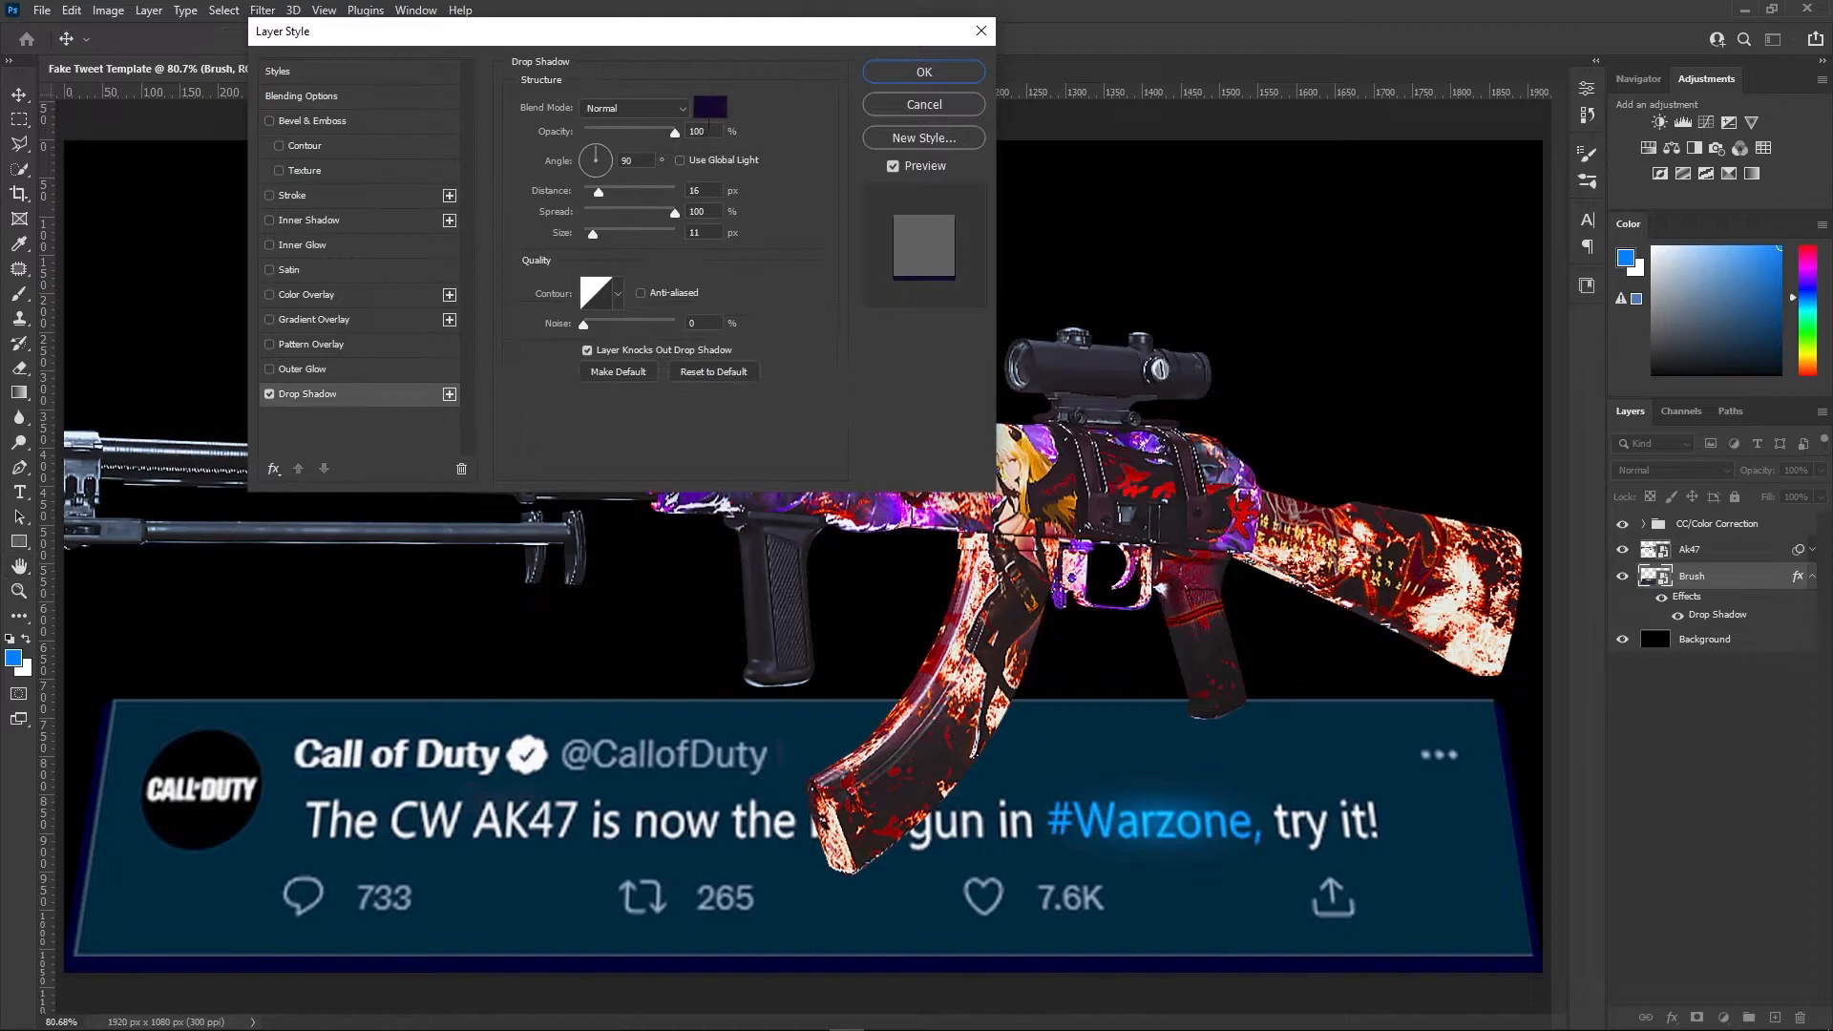
{"action": "left_click", "coordinate": [719, 110]}
{"action": "left_click", "coordinate": [777, 114]}
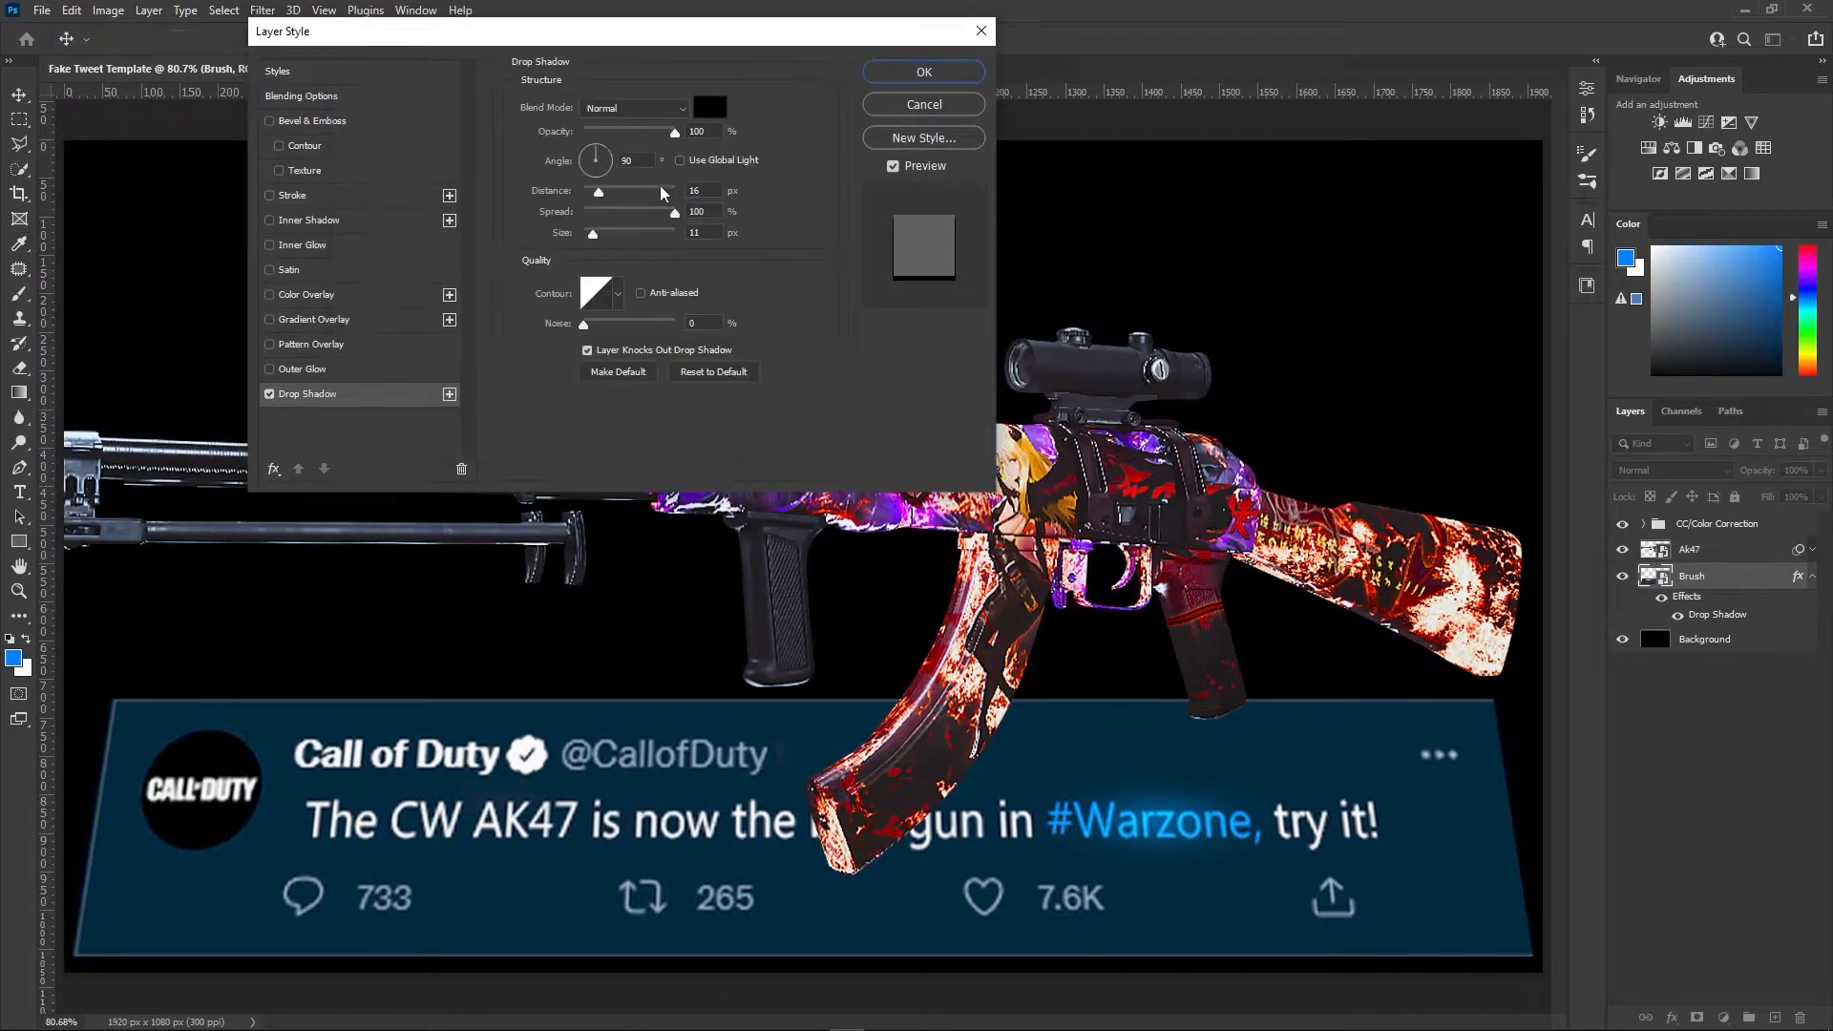
Set the tweet's drop shadow to 45% opacity, 6 px distance, 0% spread and 9 px size, and check it without the background
{"action": "left_click_drag", "start_coordinate": [653, 131], "coordinate": [627, 133]}
{"action": "left_click_drag", "start_coordinate": [675, 212], "coordinate": [593, 198]}
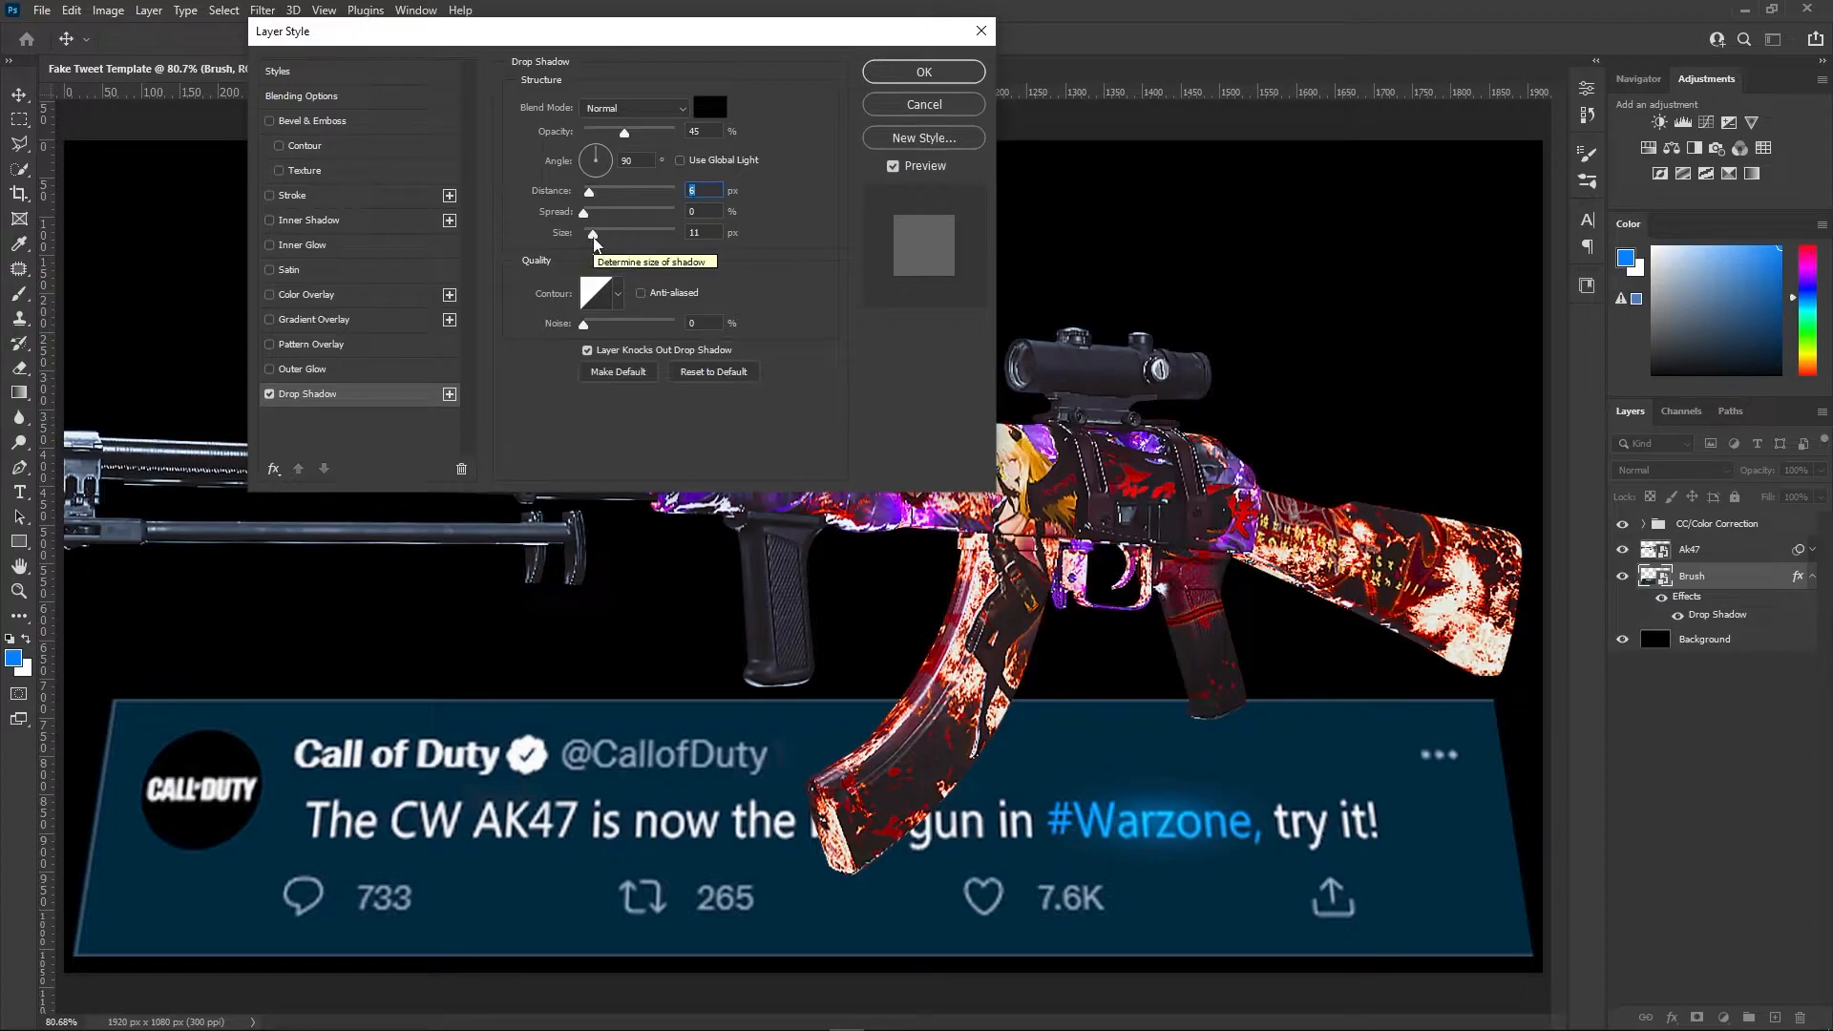
{"action": "left_click_drag", "start_coordinate": [593, 236], "coordinate": [590, 236]}
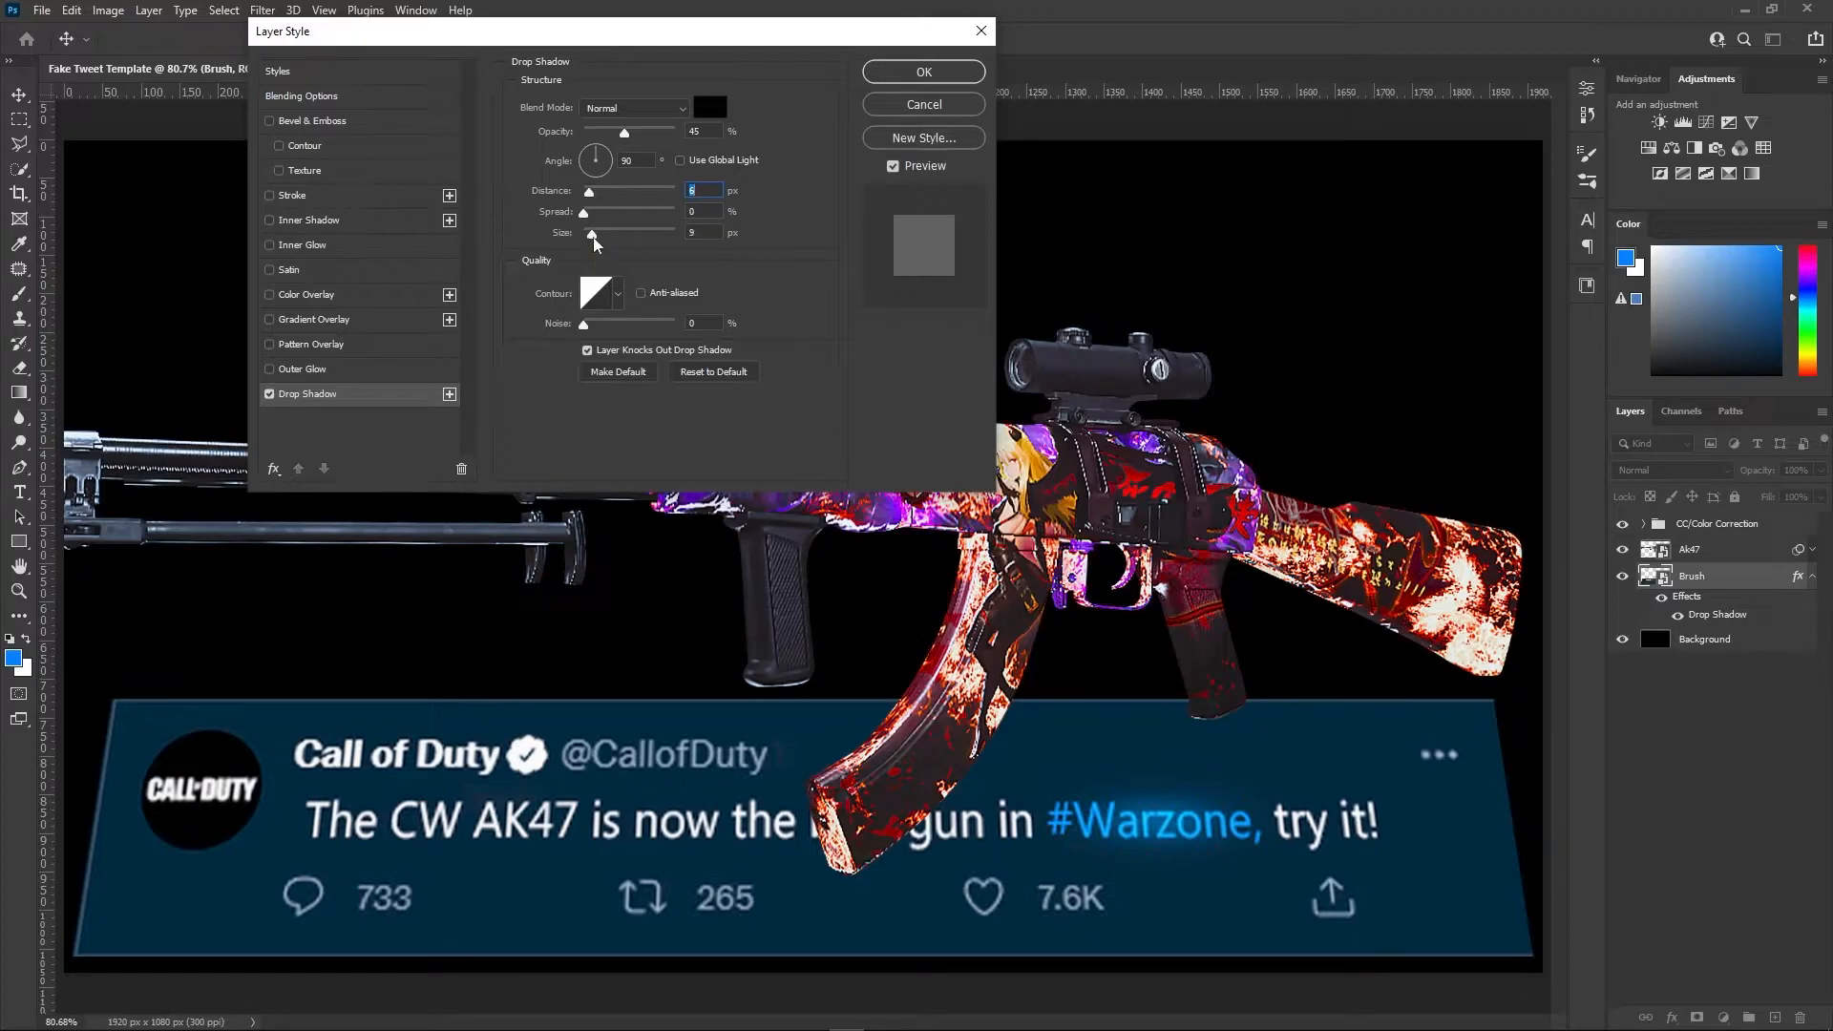
{"action": "left_click", "coordinate": [924, 73]}
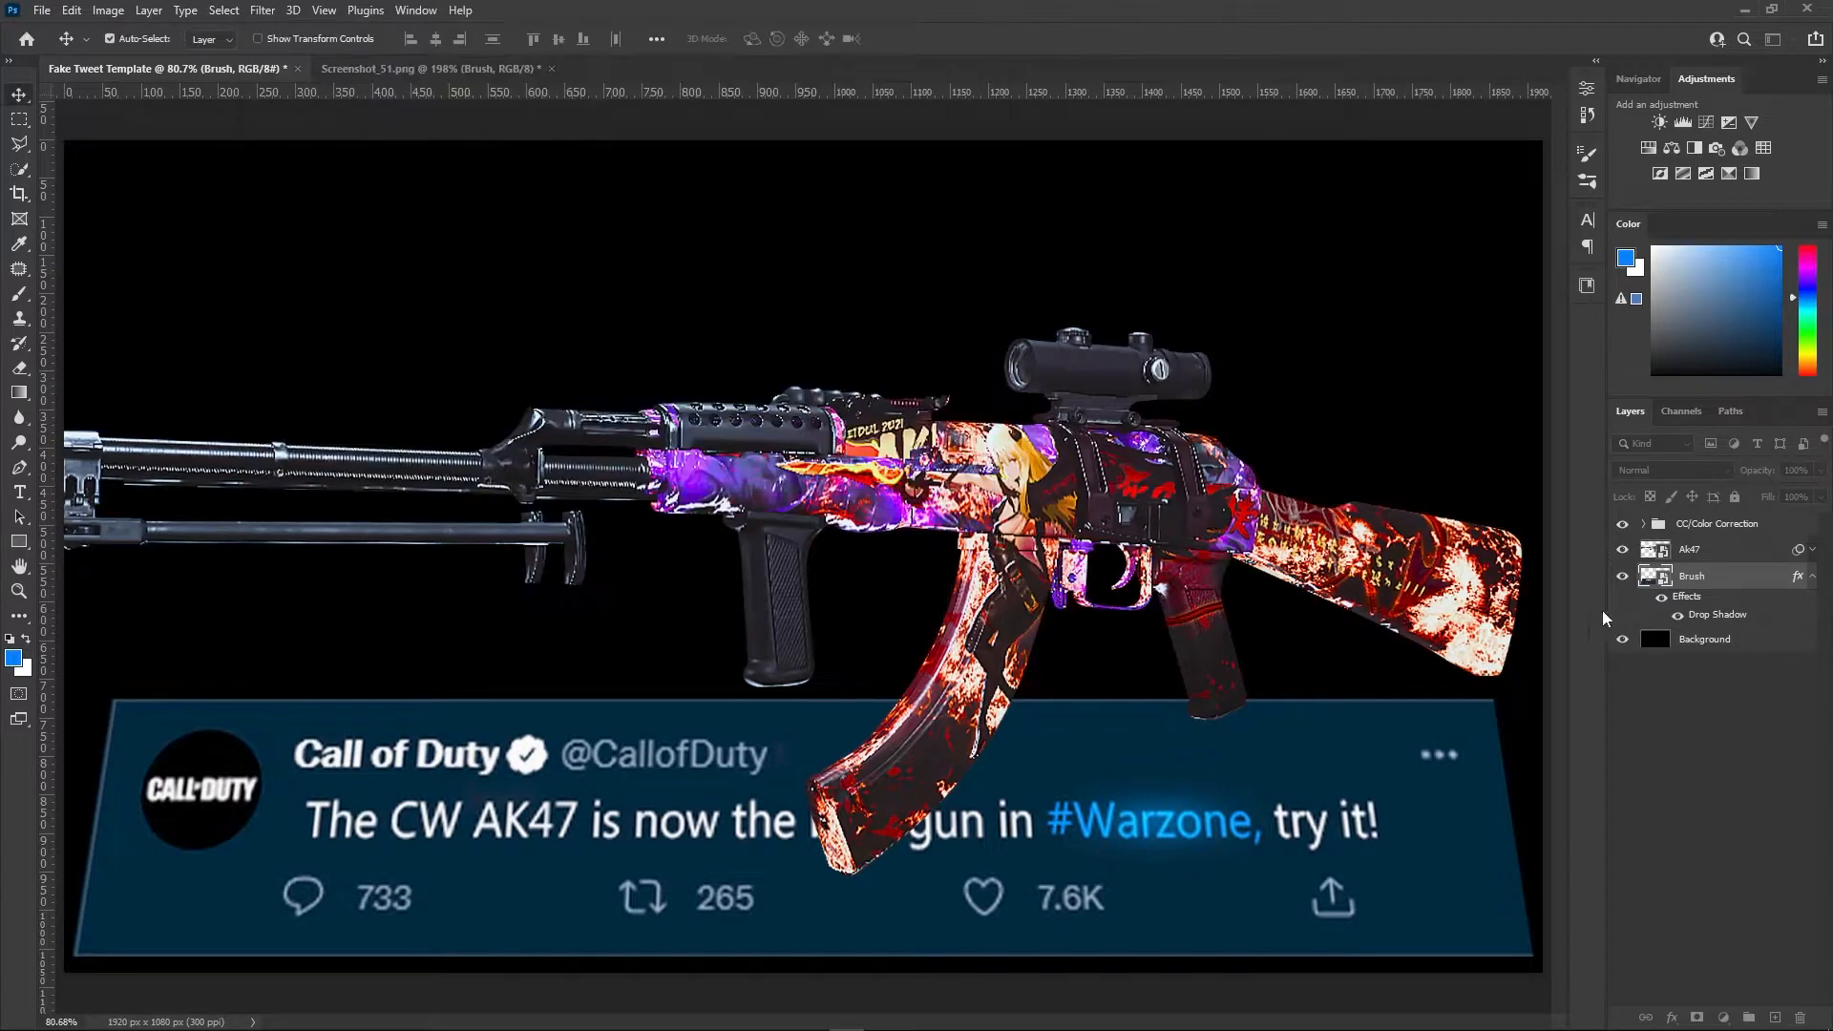
{"action": "left_click", "coordinate": [1622, 638]}
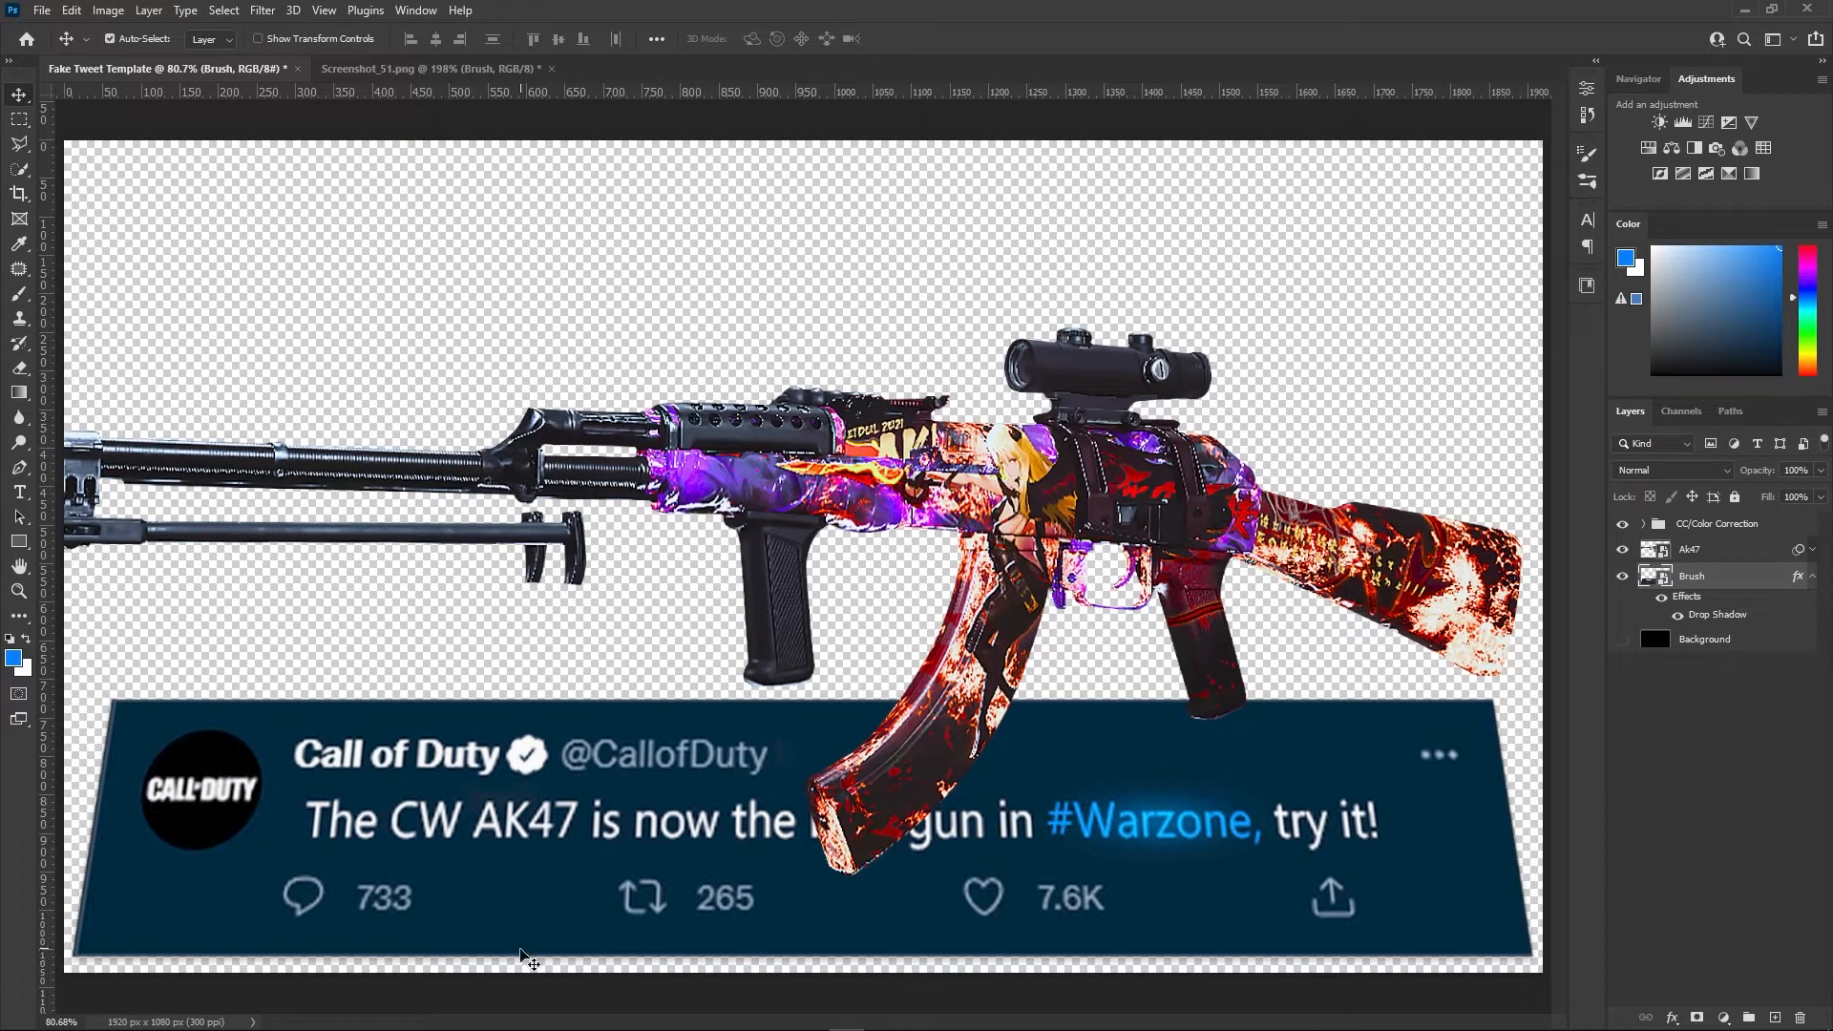
{"action": "left_click", "coordinate": [1622, 639]}
{"action": "left_click", "coordinate": [1815, 577]}
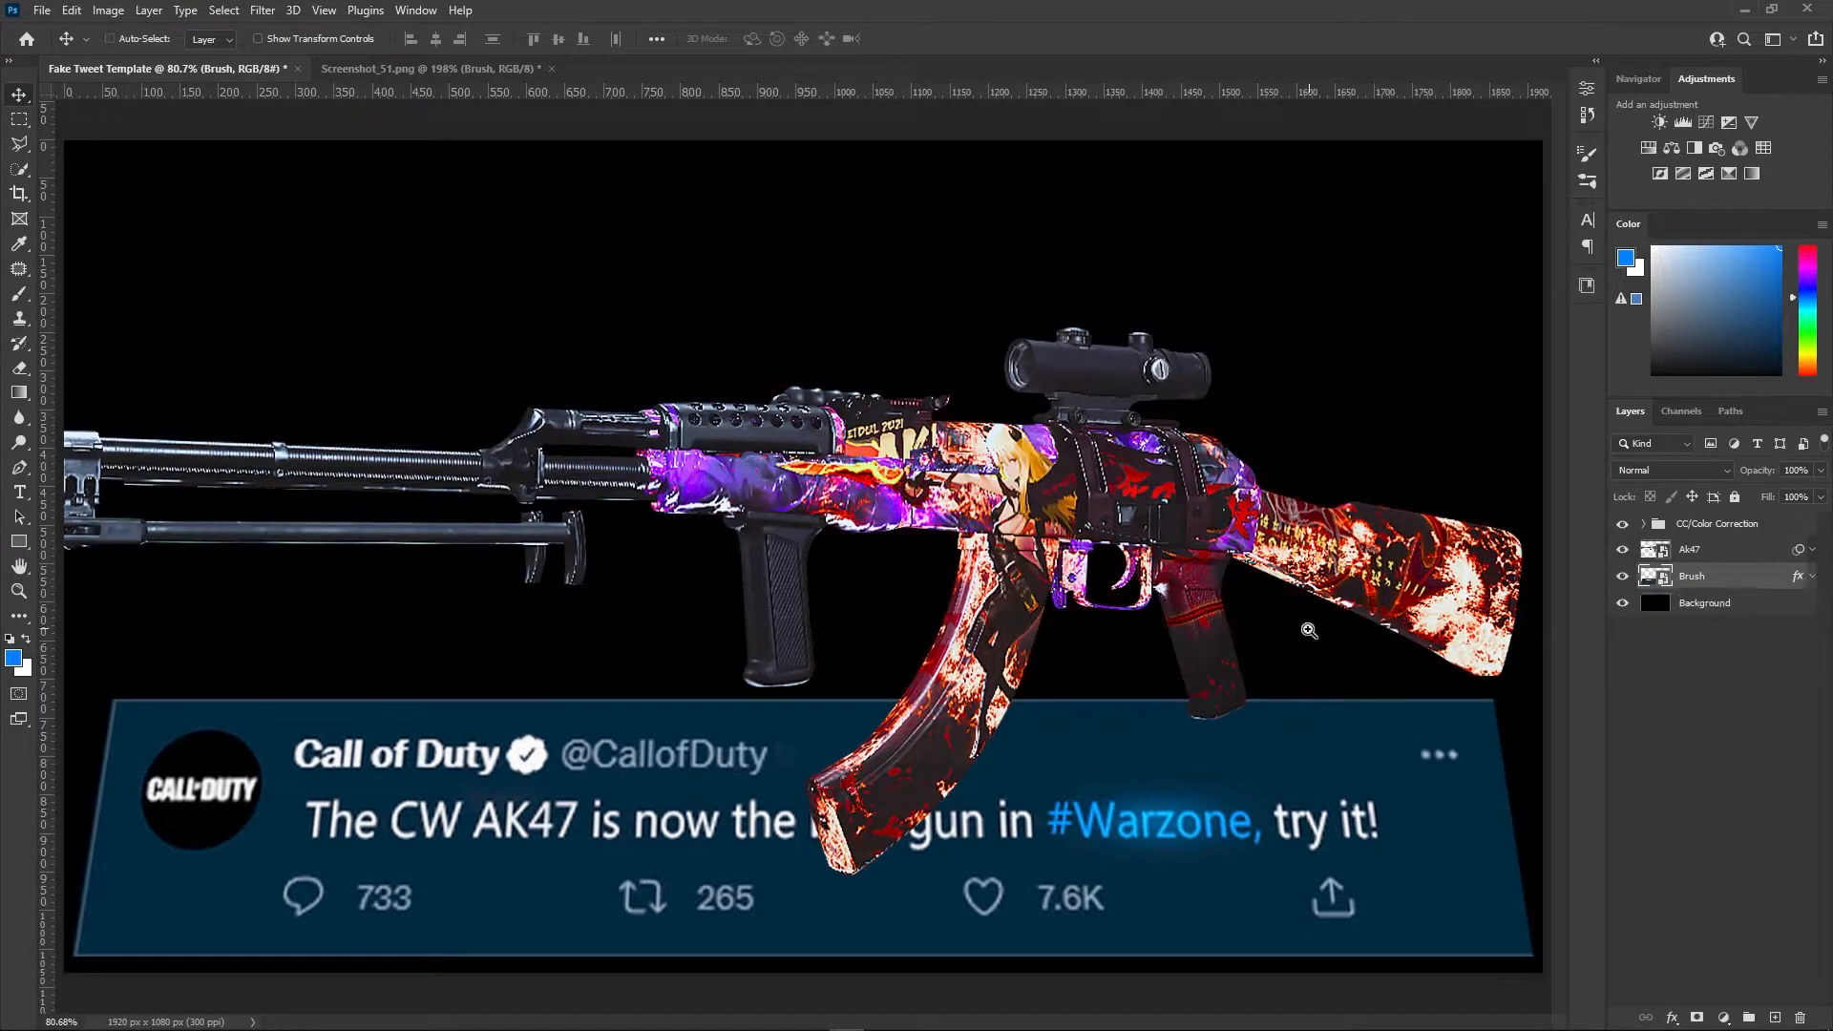
{"action": "scroll", "coordinate": [1301, 634], "scroll_direction": "down", "scroll_amount": 2}
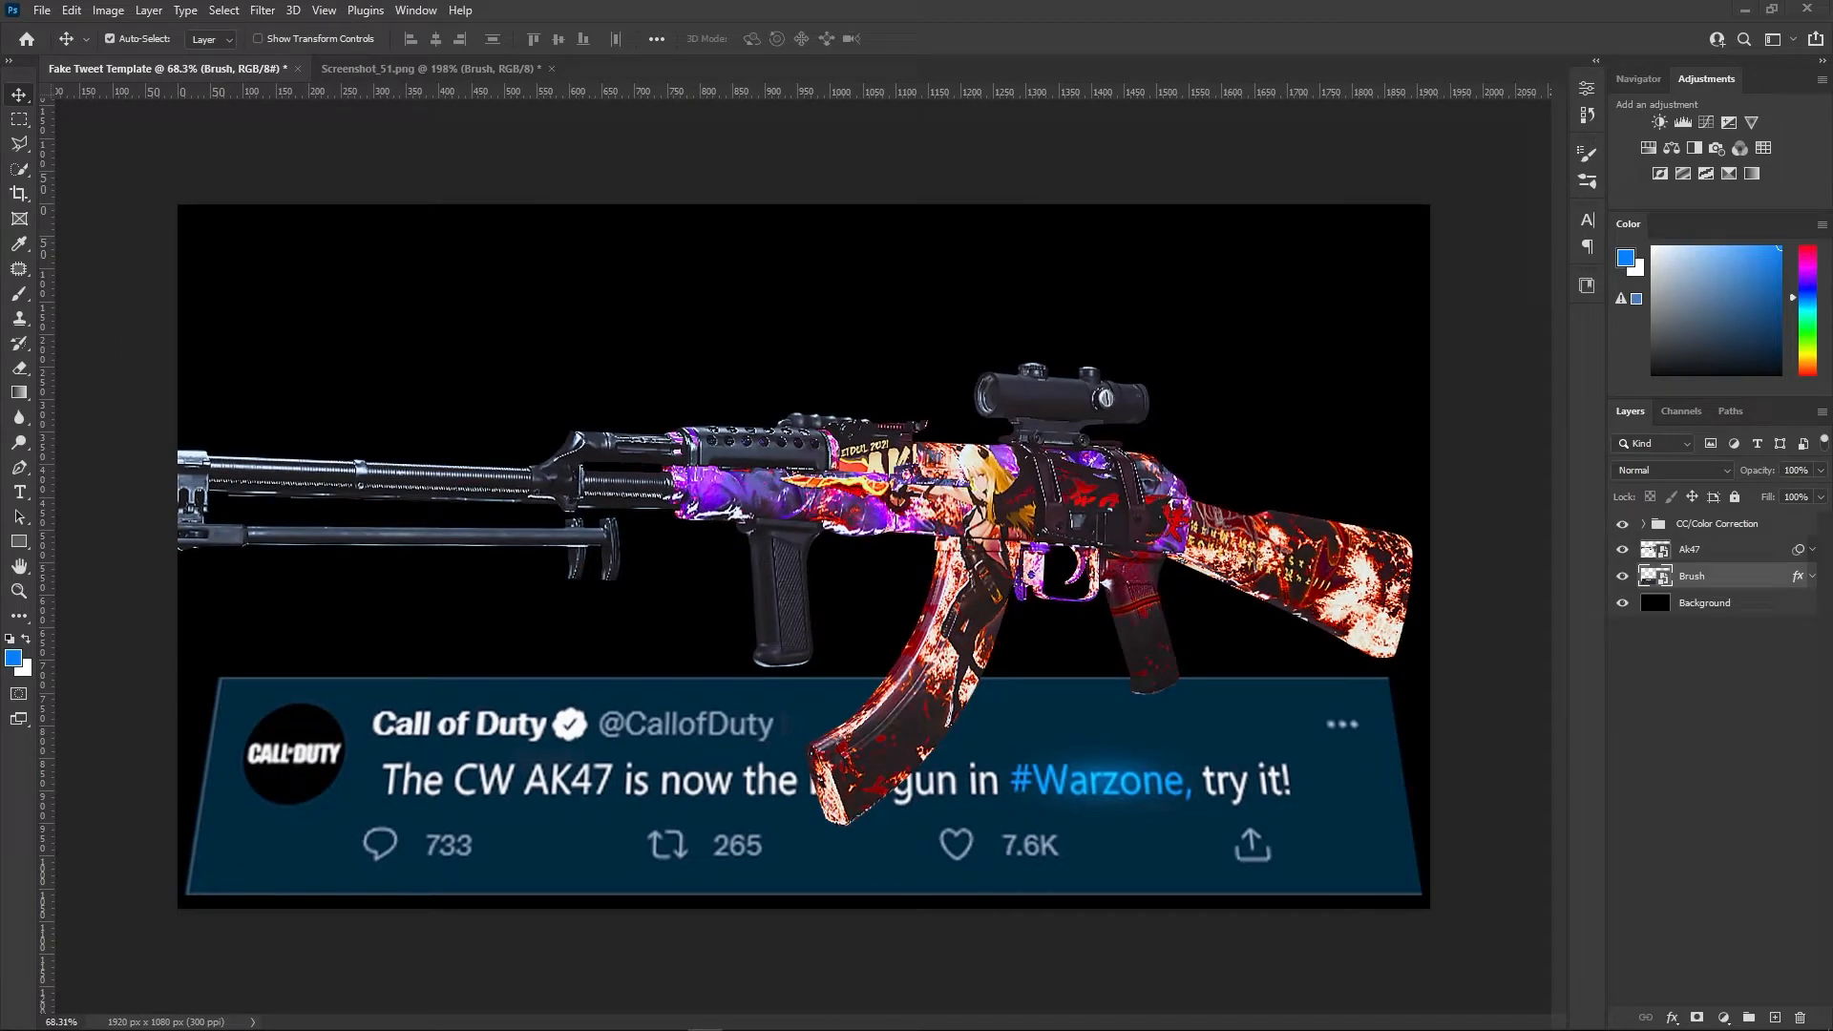
Enlarge the AK47 to about 58%, rotate it about 1.3° clockwise and reposition it over the tweet
{"action": "left_click", "coordinate": [1177, 500]}
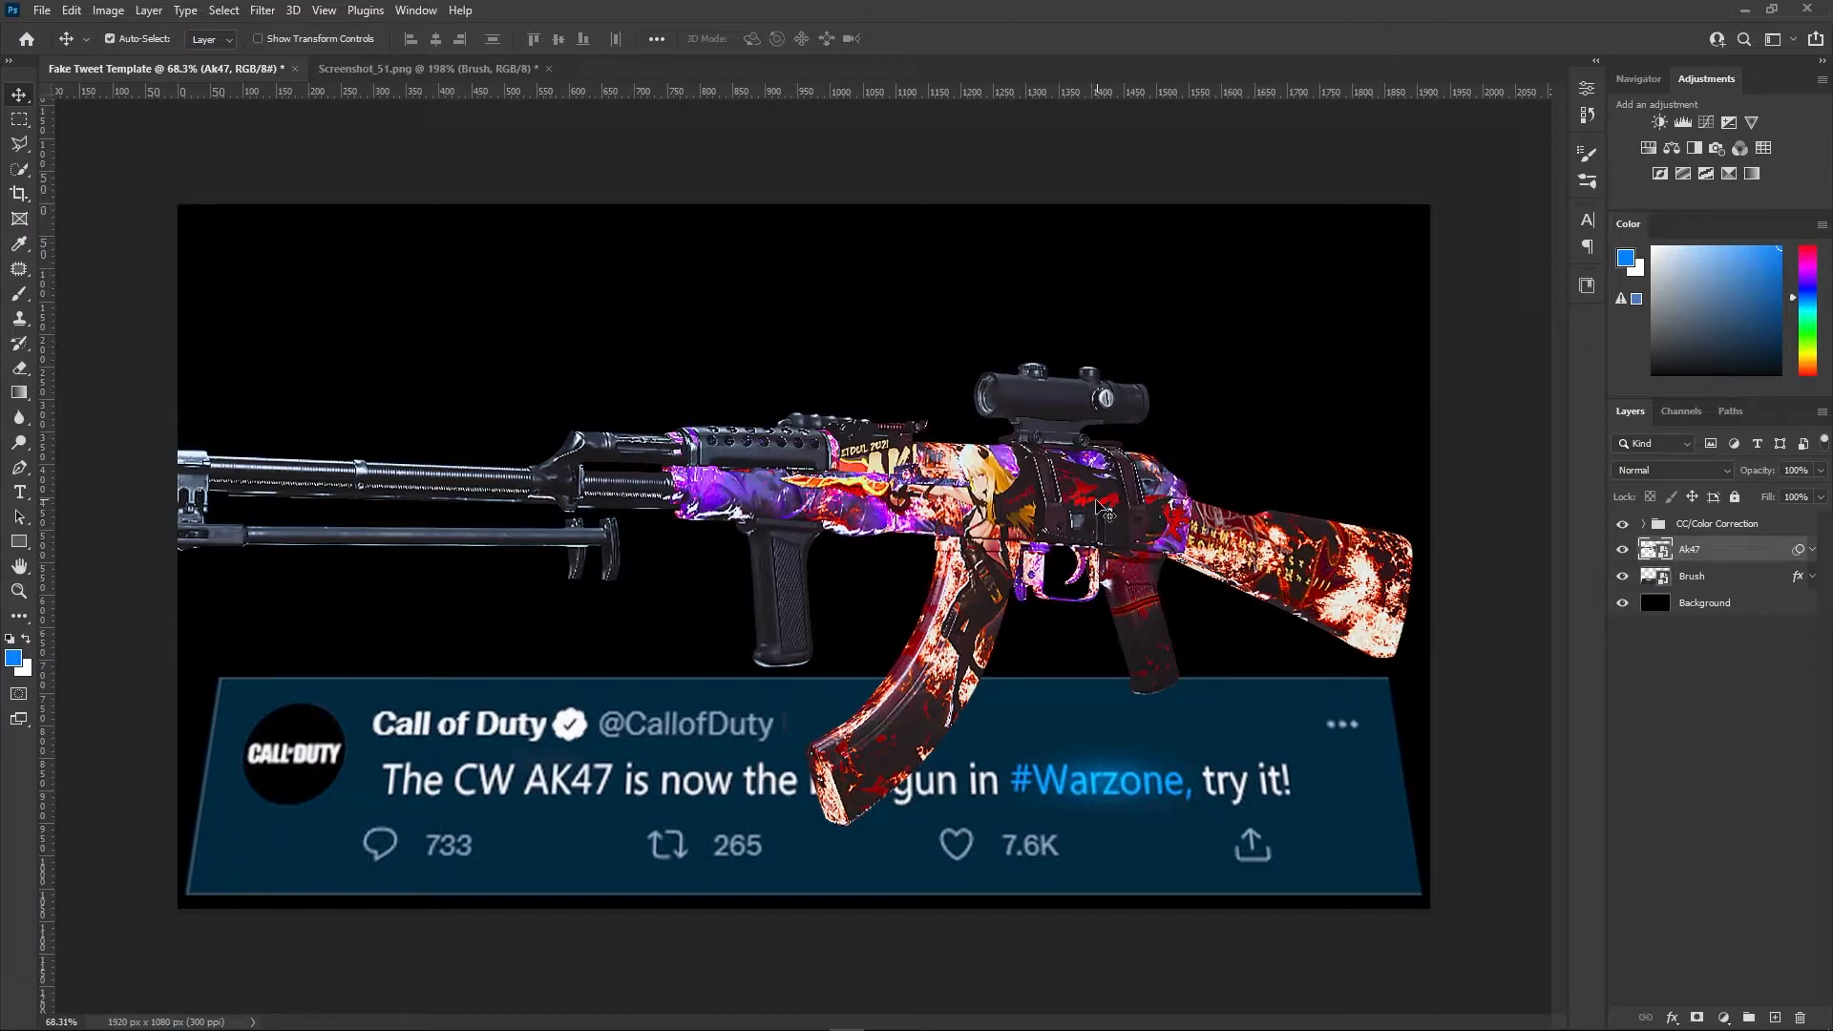
{"action": "left_click_drag", "start_coordinate": [1107, 511], "coordinate": [1073, 528]}
{"action": "key", "text": "ctrl+t"}
{"action": "left_click_drag", "start_coordinate": [969, 493], "coordinate": [888, 488]}
{"action": "left_click_drag", "start_coordinate": [629, 422], "coordinate": [636, 376]}
{"action": "left_click_drag", "start_coordinate": [1001, 478], "coordinate": [941, 501]}
{"action": "left_click_drag", "start_coordinate": [1391, 532], "coordinate": [1404, 543]}
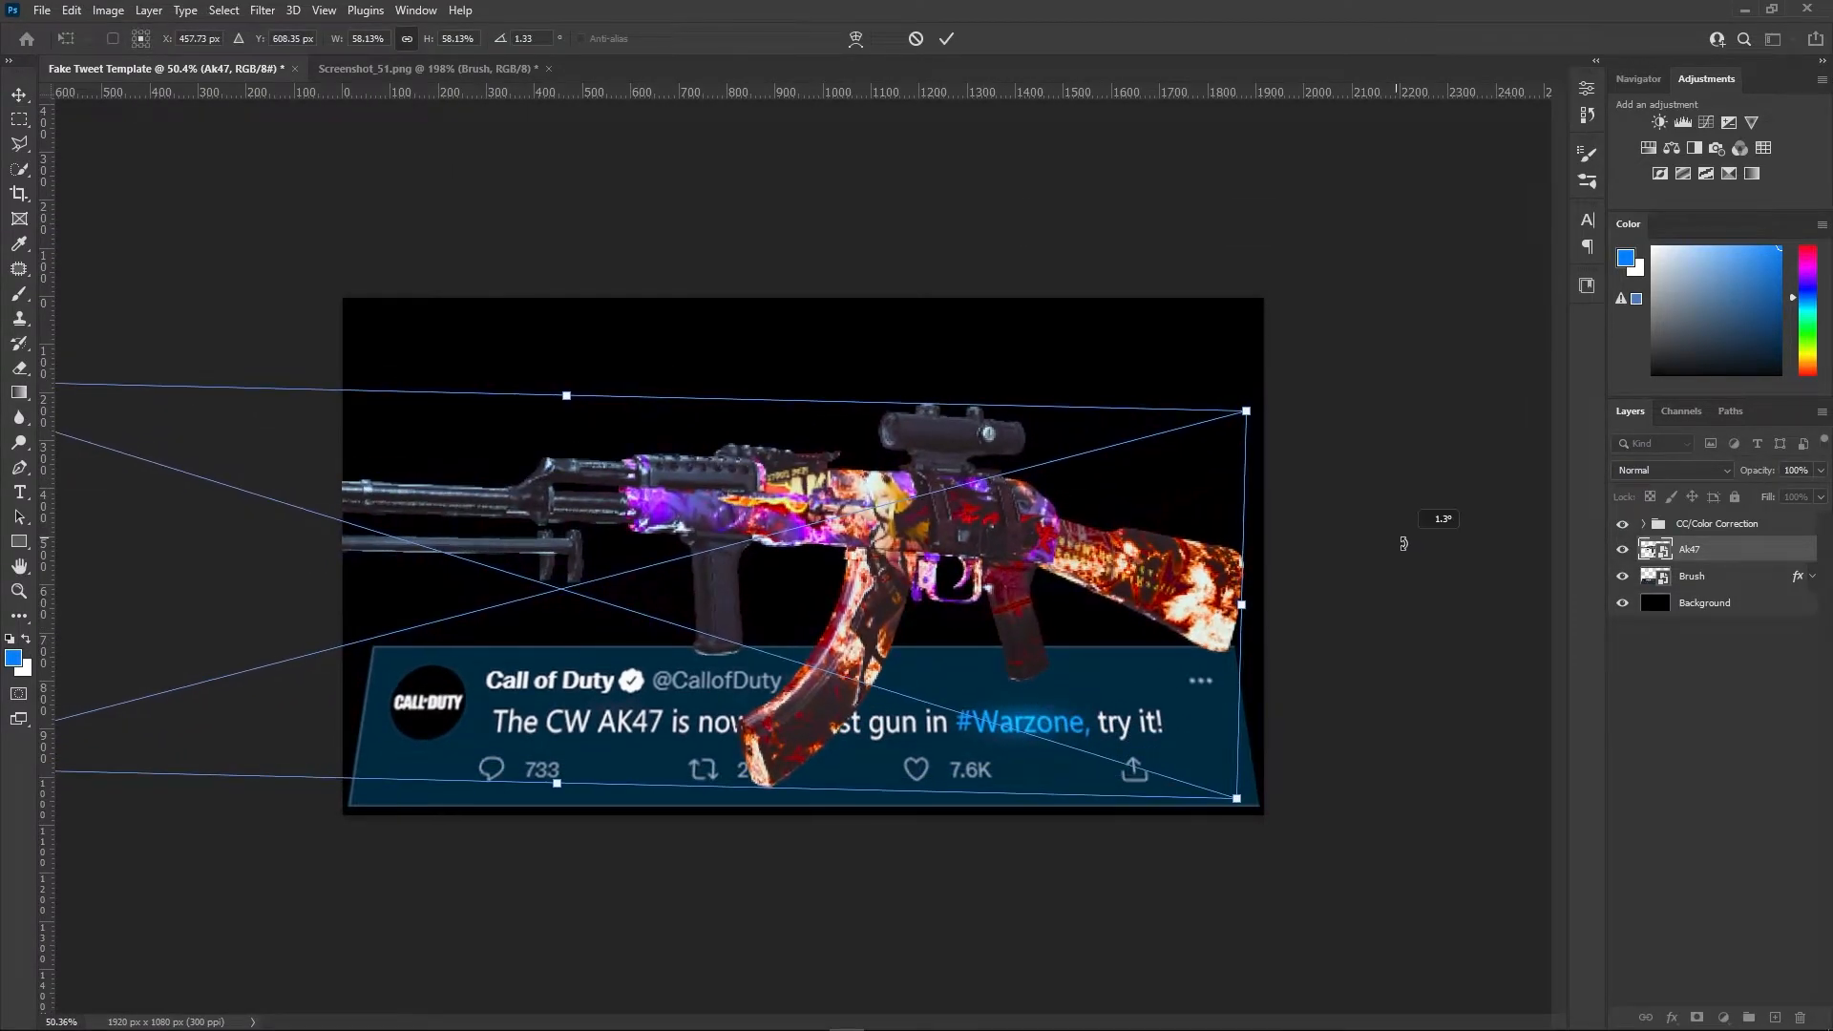
{"action": "key", "text": "Return"}
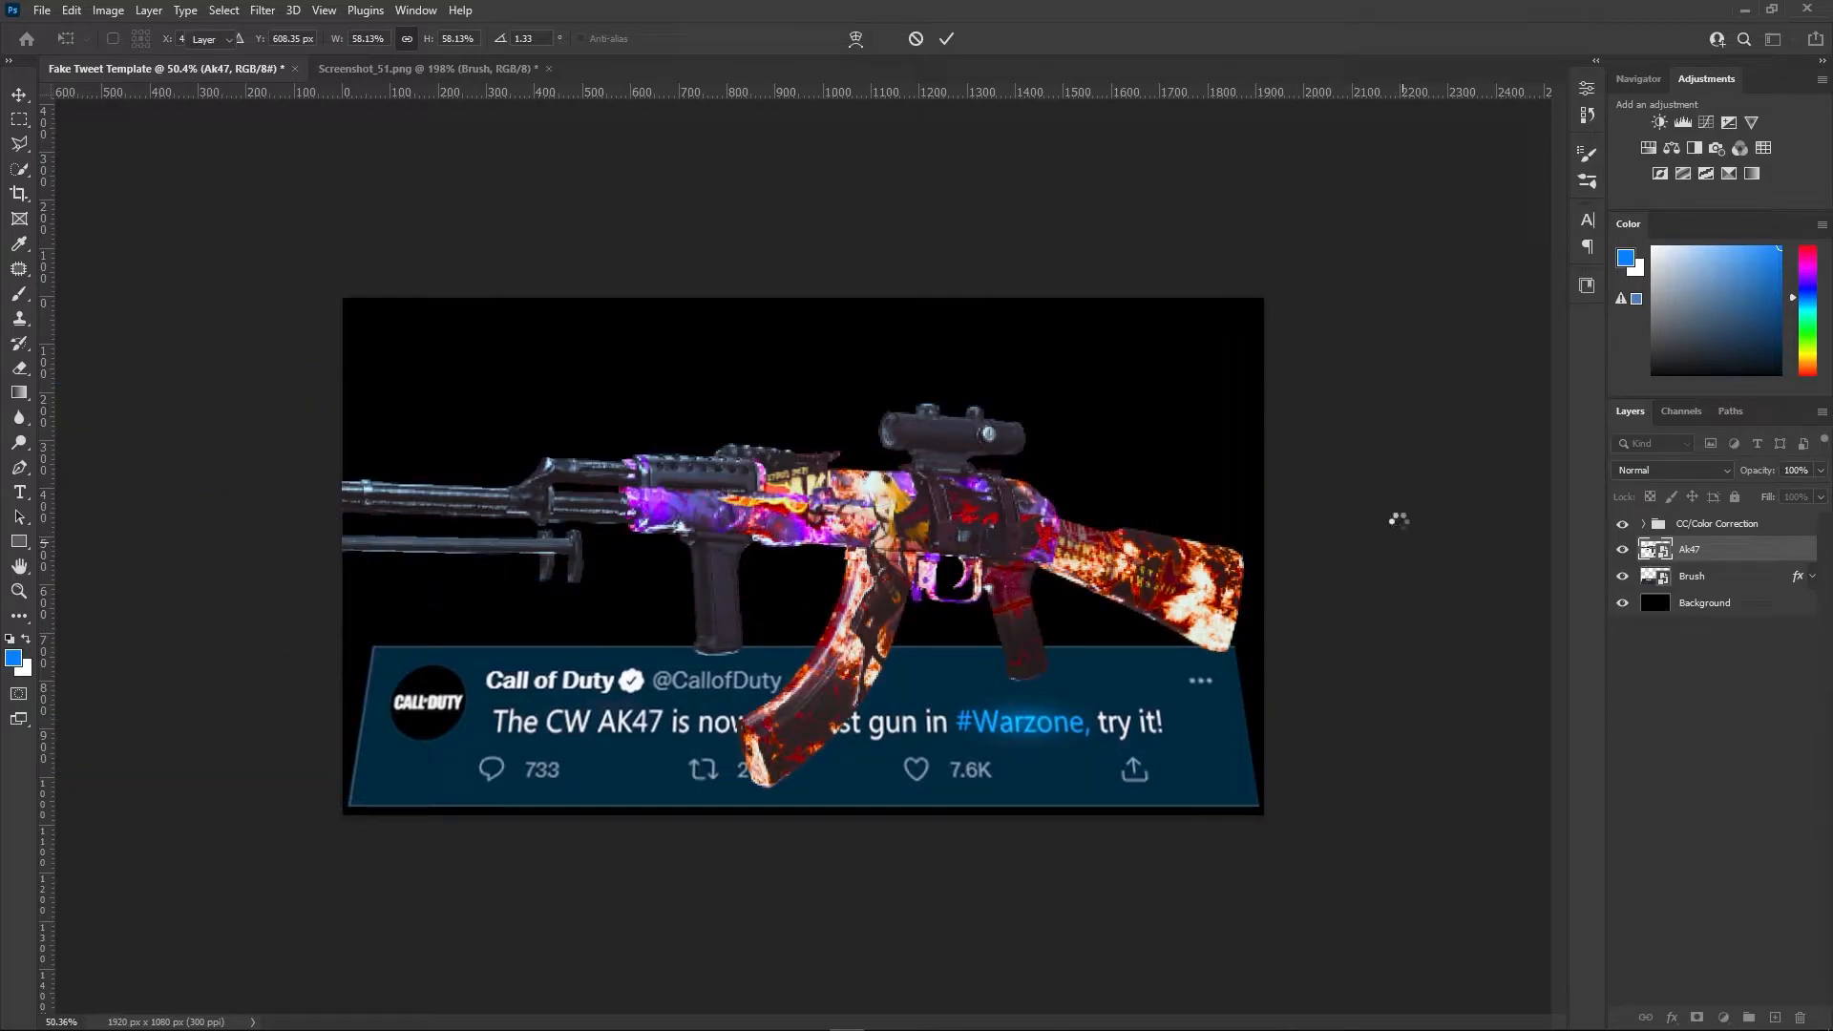
{"action": "key", "text": "ctrl+0"}
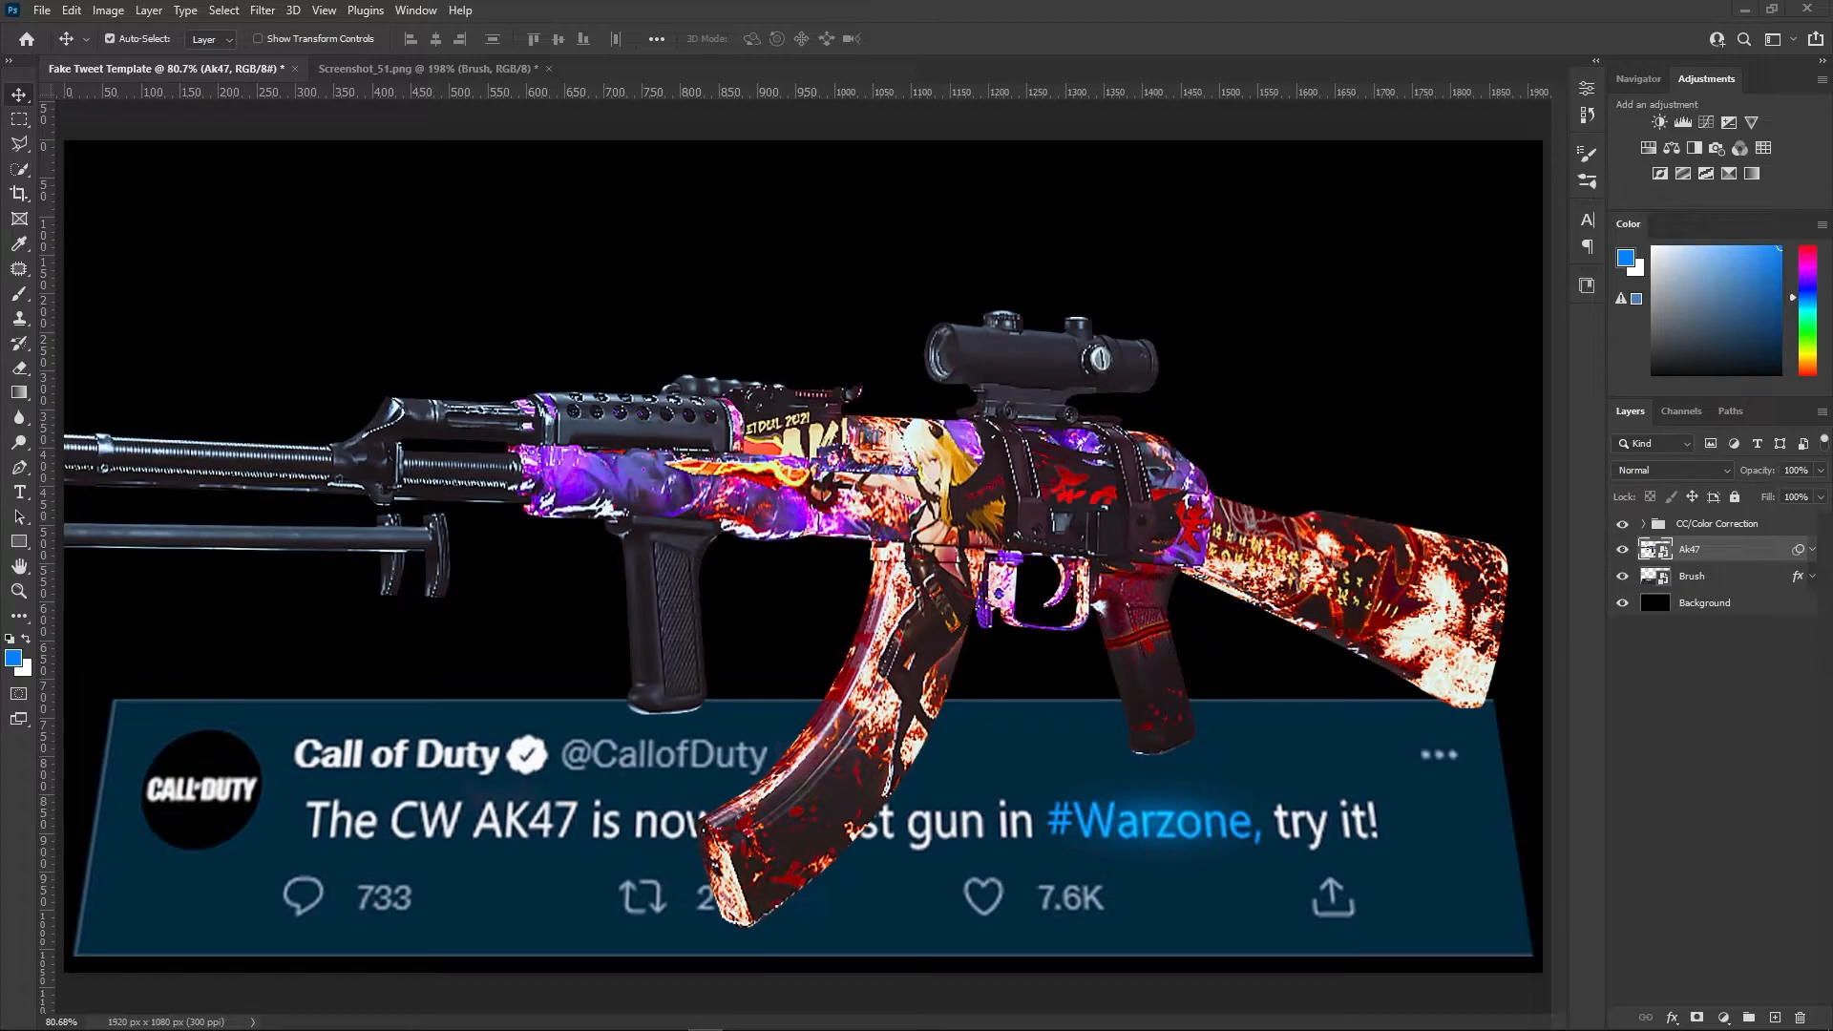
{"action": "left_click", "coordinate": [1273, 464]}
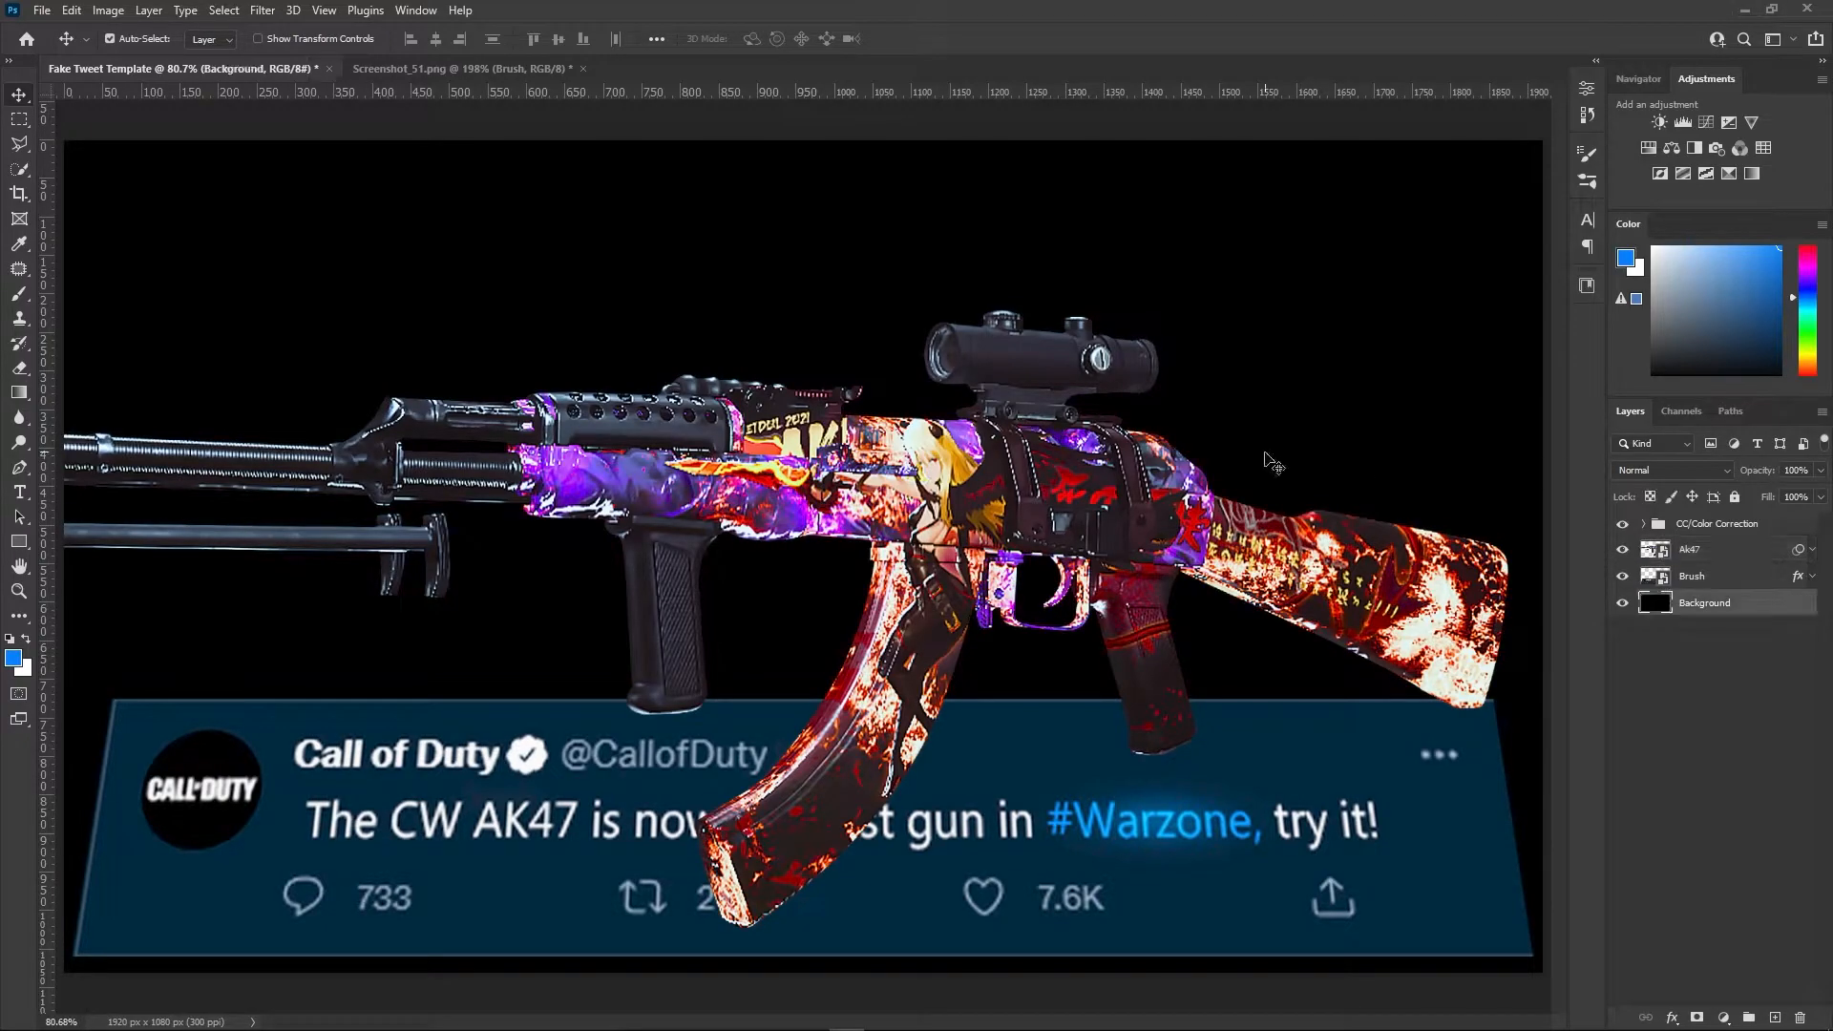
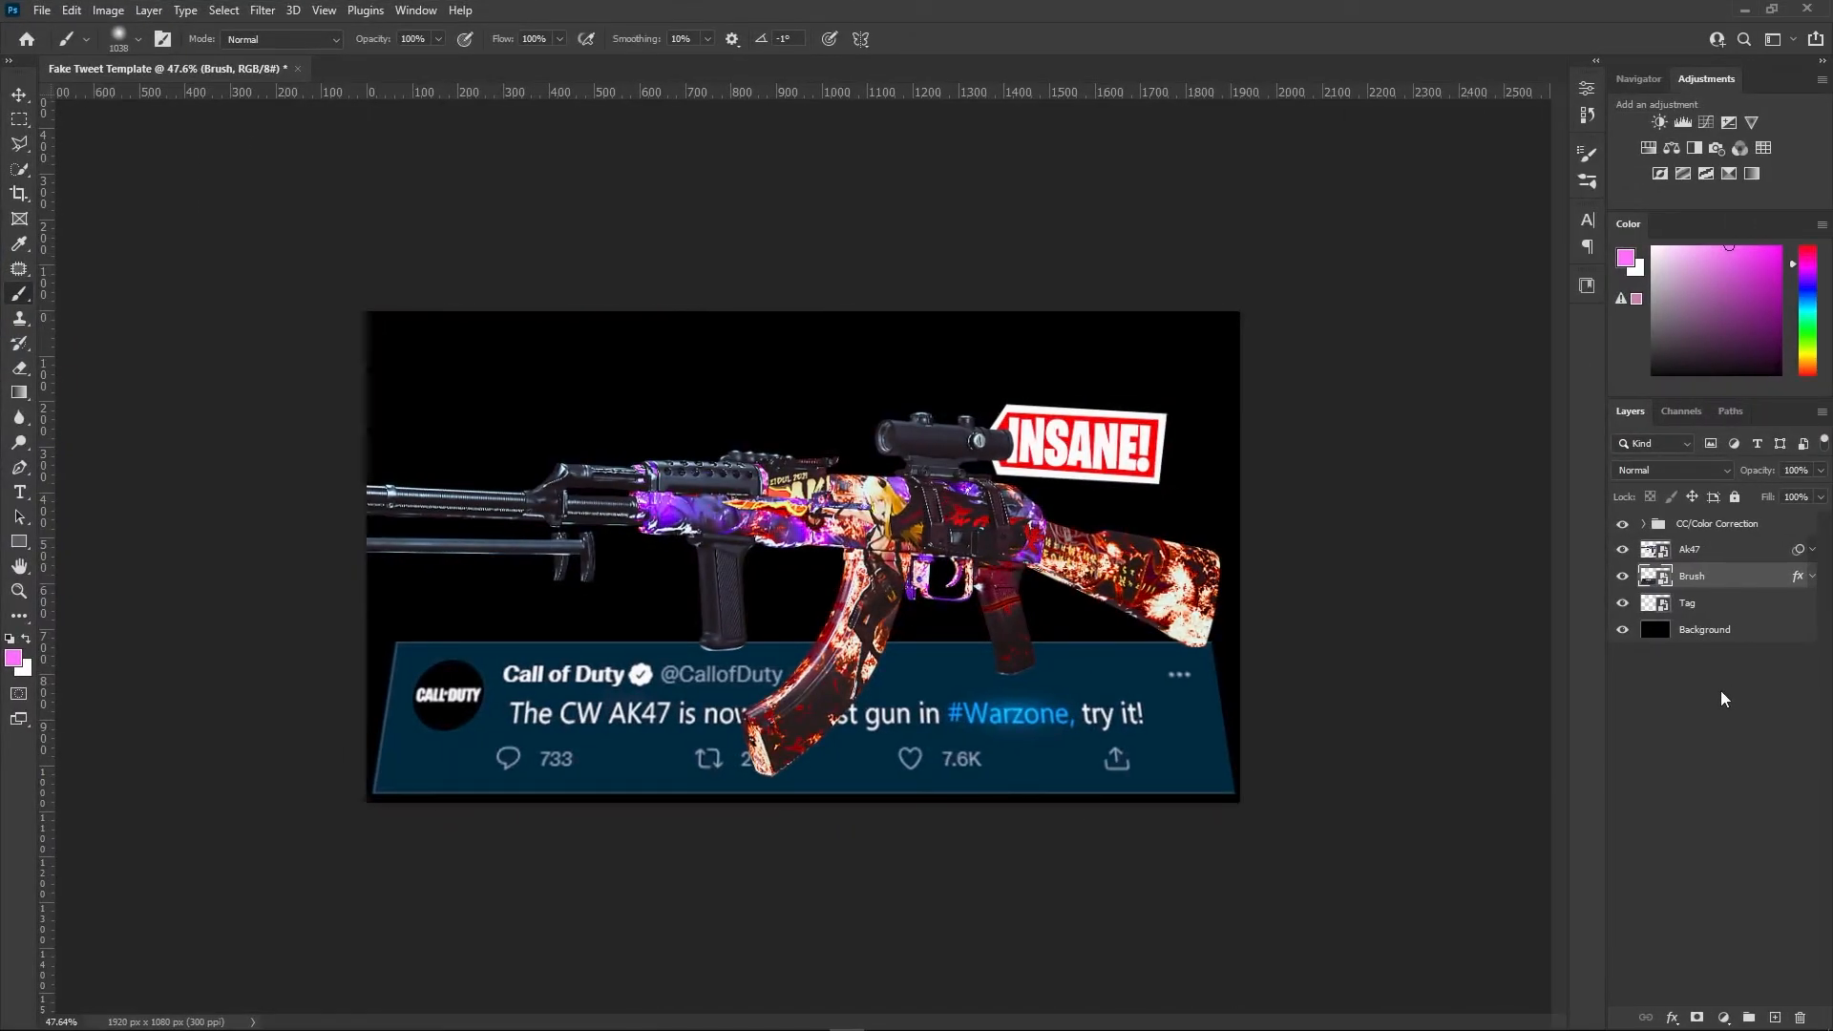
Move the tweet slightly up from the bottom edge of the canvas, keeping it centred horizontally
{"action": "key", "text": "v"}
{"action": "key", "text": "alt+v"}
{"action": "left_click", "coordinate": [1624, 752]}
{"action": "left_click_drag", "start_coordinate": [1080, 679], "coordinate": [1100, 679]}
{"action": "key", "text": "b"}
{"action": "left_click", "coordinate": [1005, 738]}
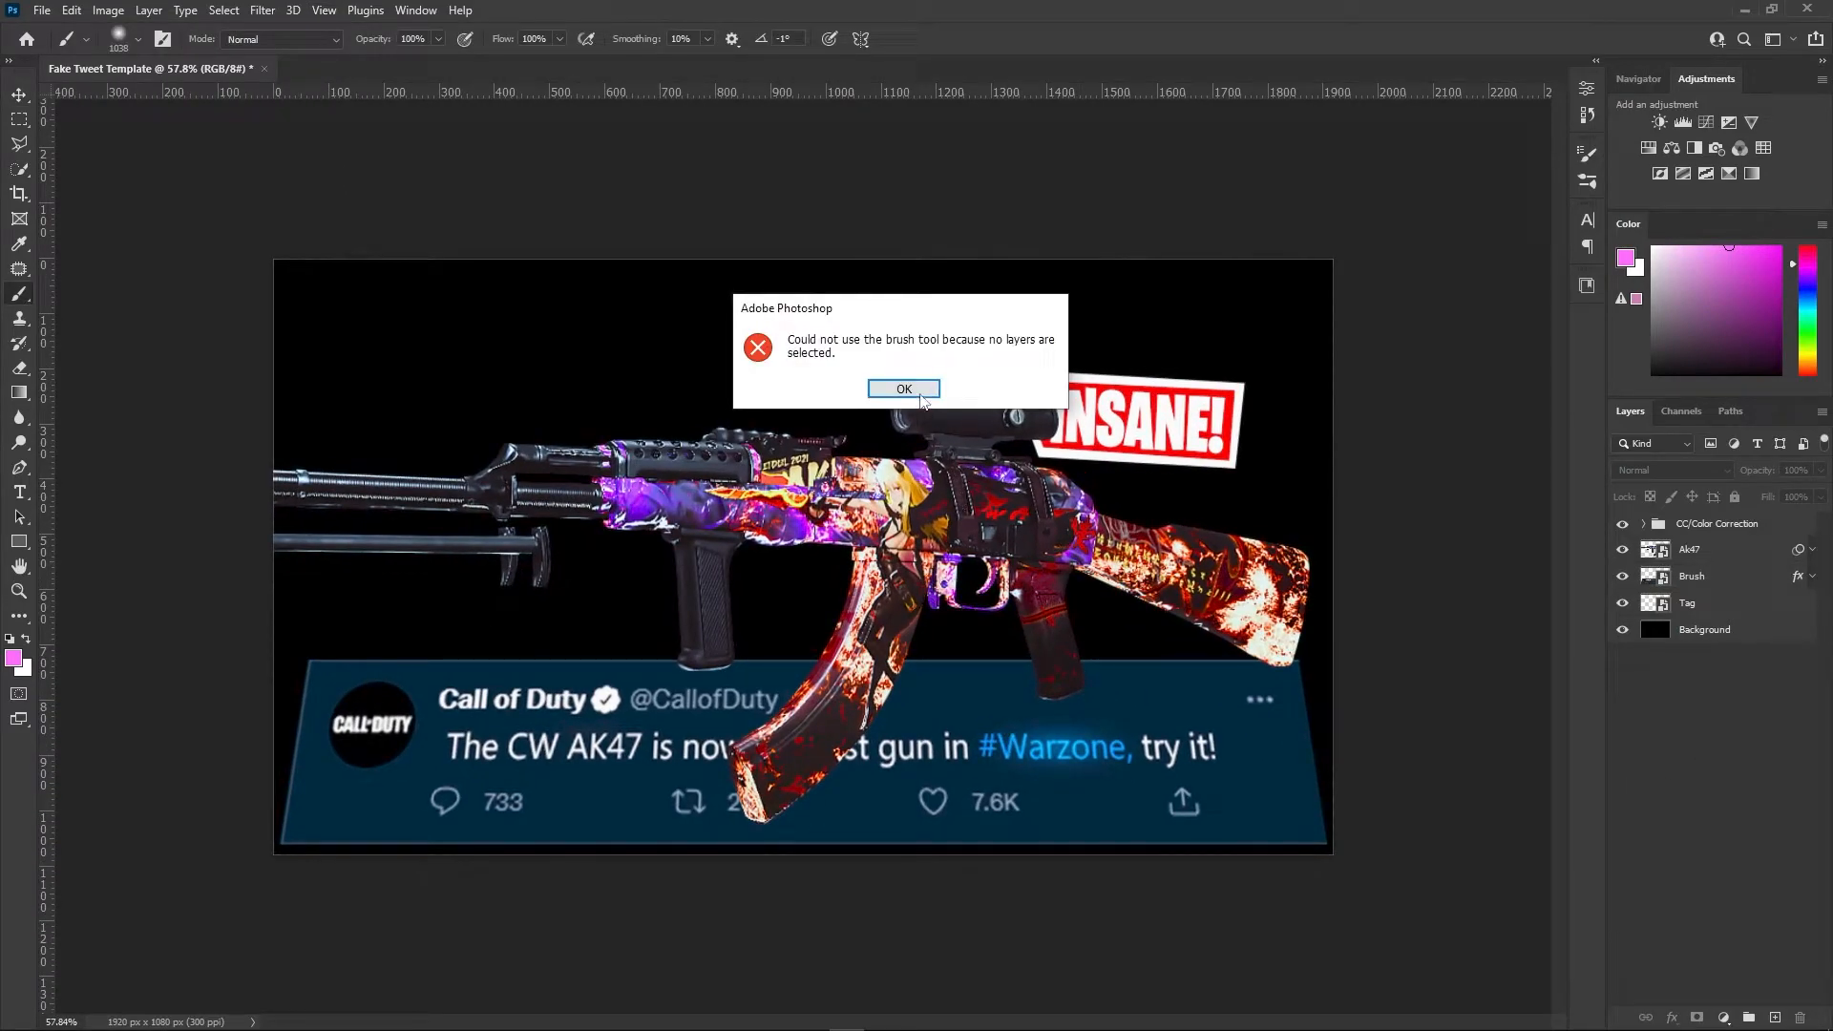
{"action": "left_click", "coordinate": [903, 389]}
{"action": "key", "text": "v"}
{"action": "left_click_drag", "start_coordinate": [986, 761], "coordinate": [986, 747]}
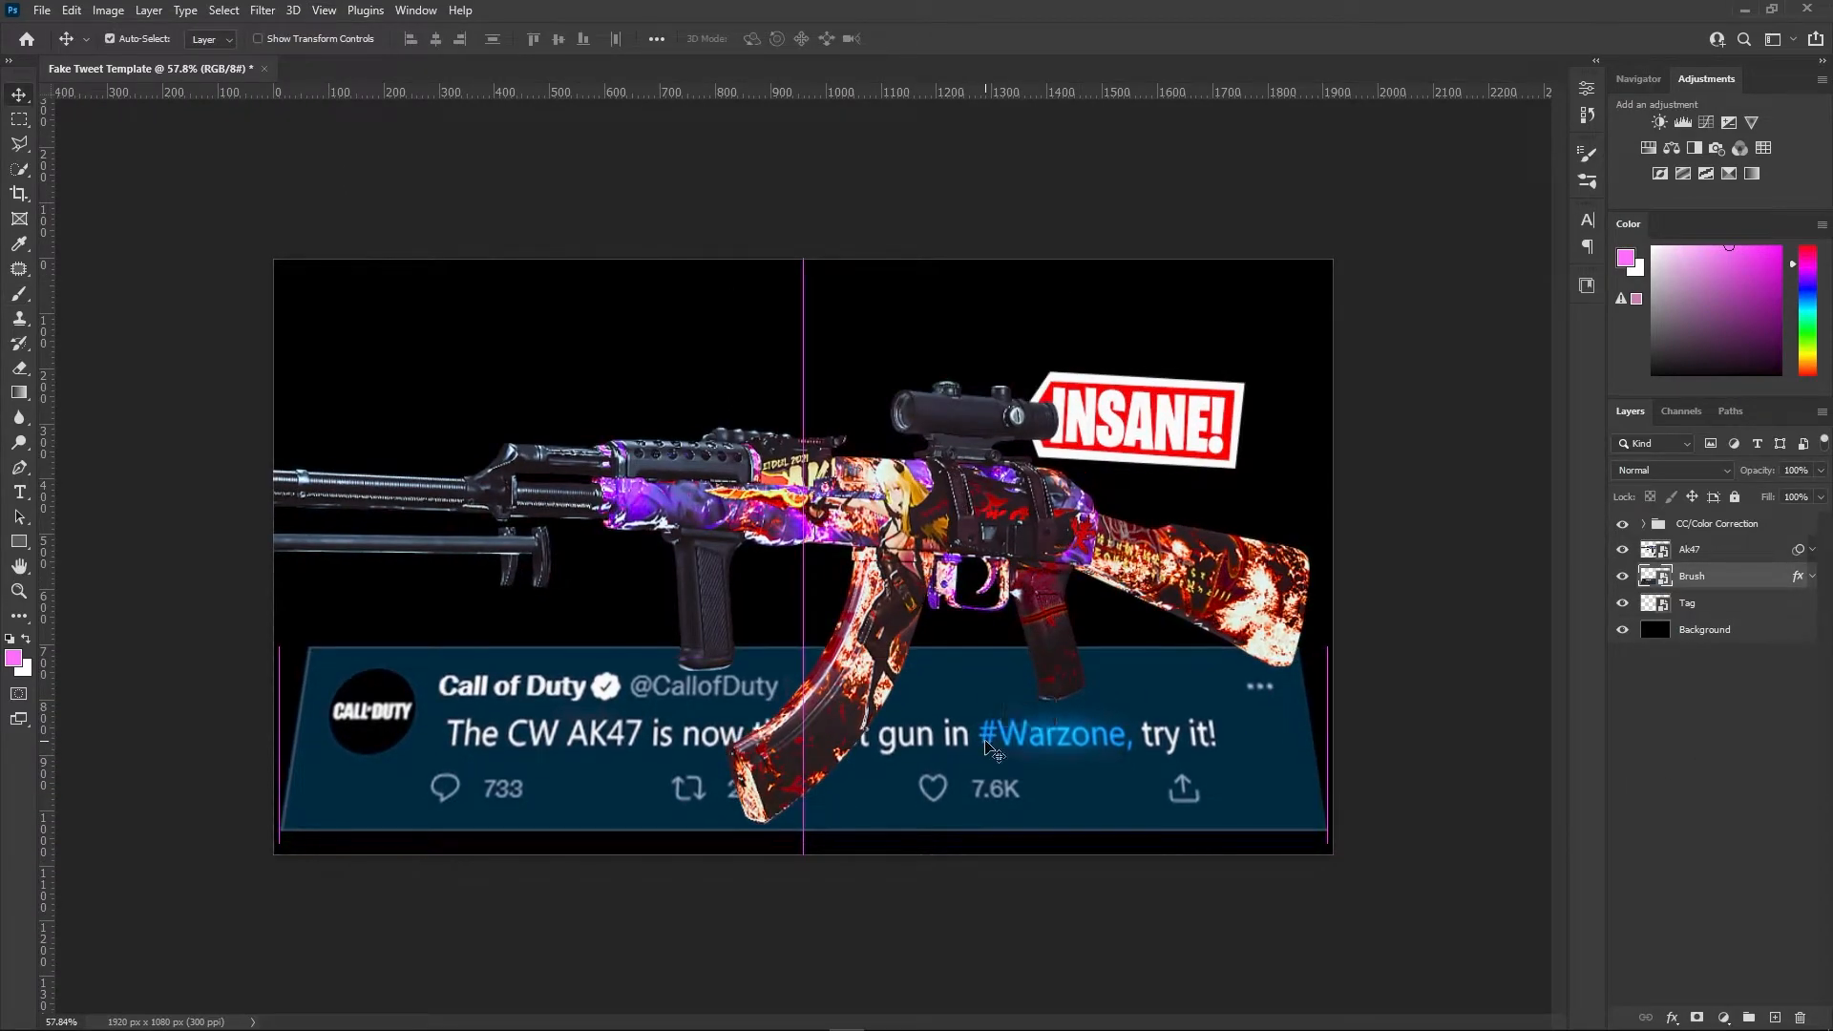
Enlarge the AK47 to about 64%, rotate it to about 2.8° and shift it so the stock reaches the canvas's right edge
{"action": "left_click", "coordinate": [864, 616]}
{"action": "key", "text": "ctrl+t"}
{"action": "left_click_drag", "start_coordinate": [532, 372], "coordinate": [532, 330]}
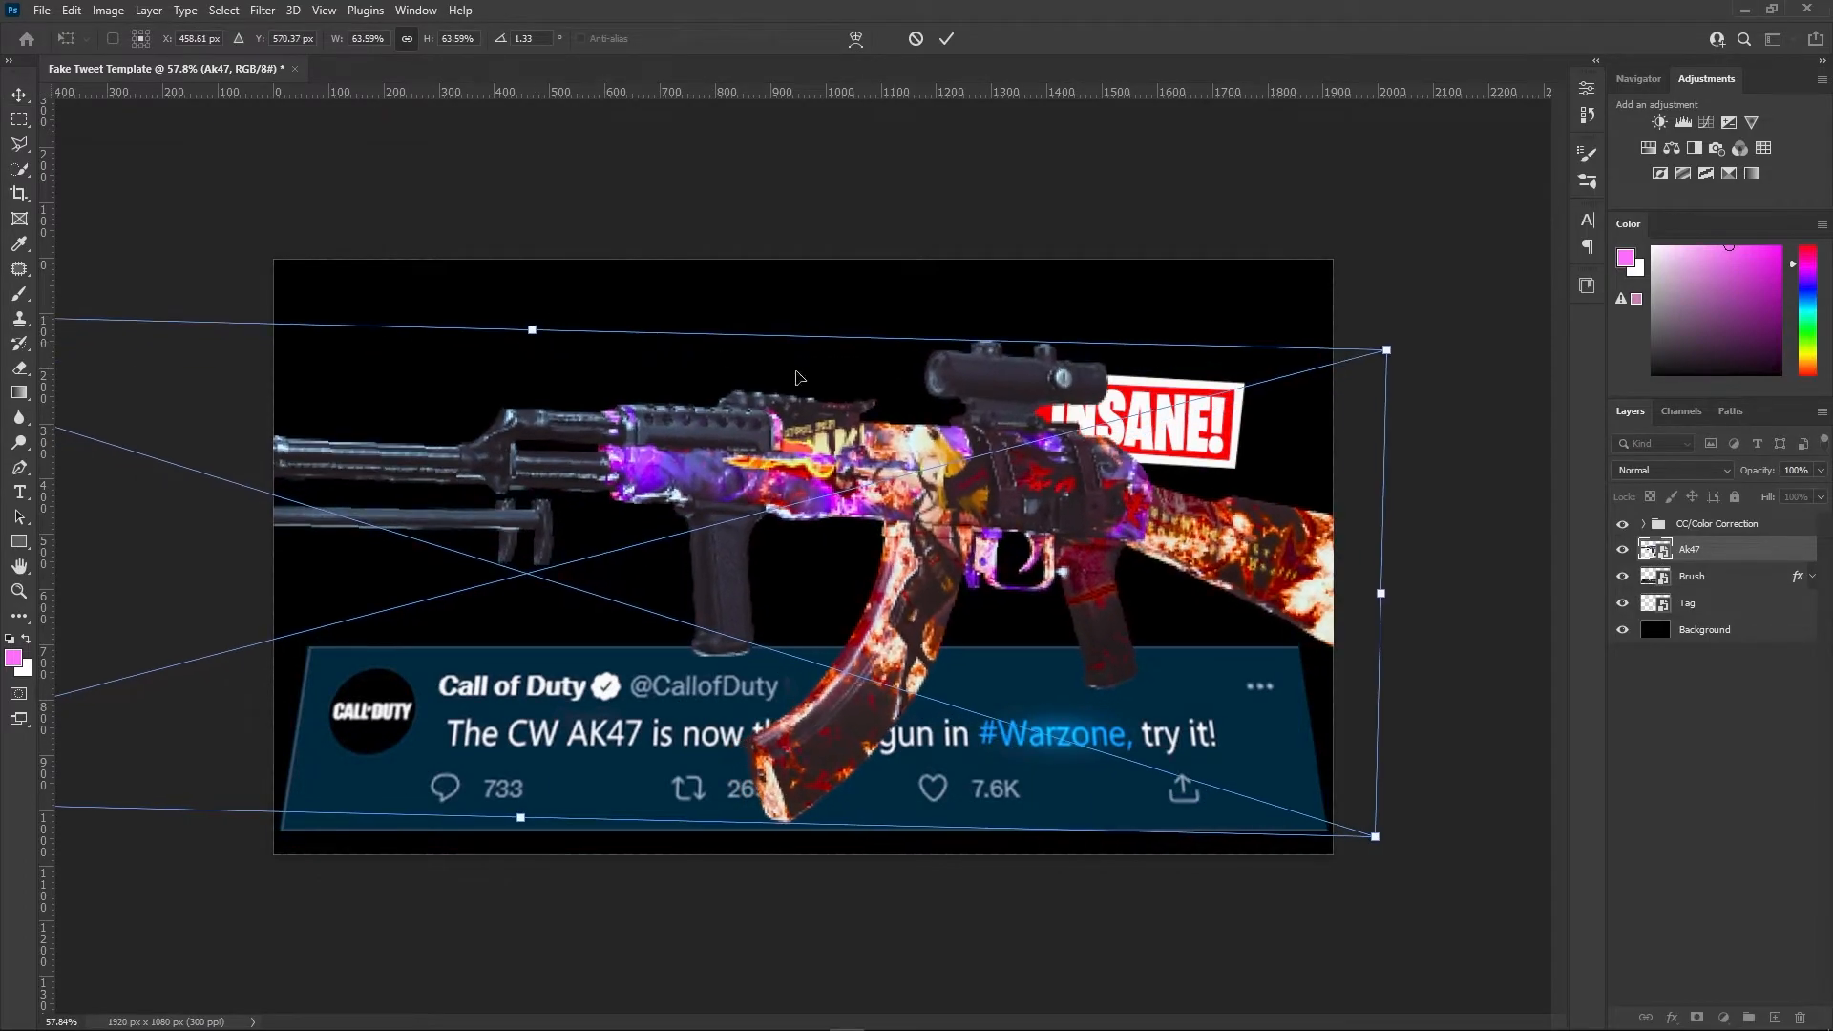
{"action": "left_click_drag", "start_coordinate": [719, 358], "coordinate": [676, 375]}
{"action": "left_click_drag", "start_coordinate": [1441, 573], "coordinate": [1439, 594]}
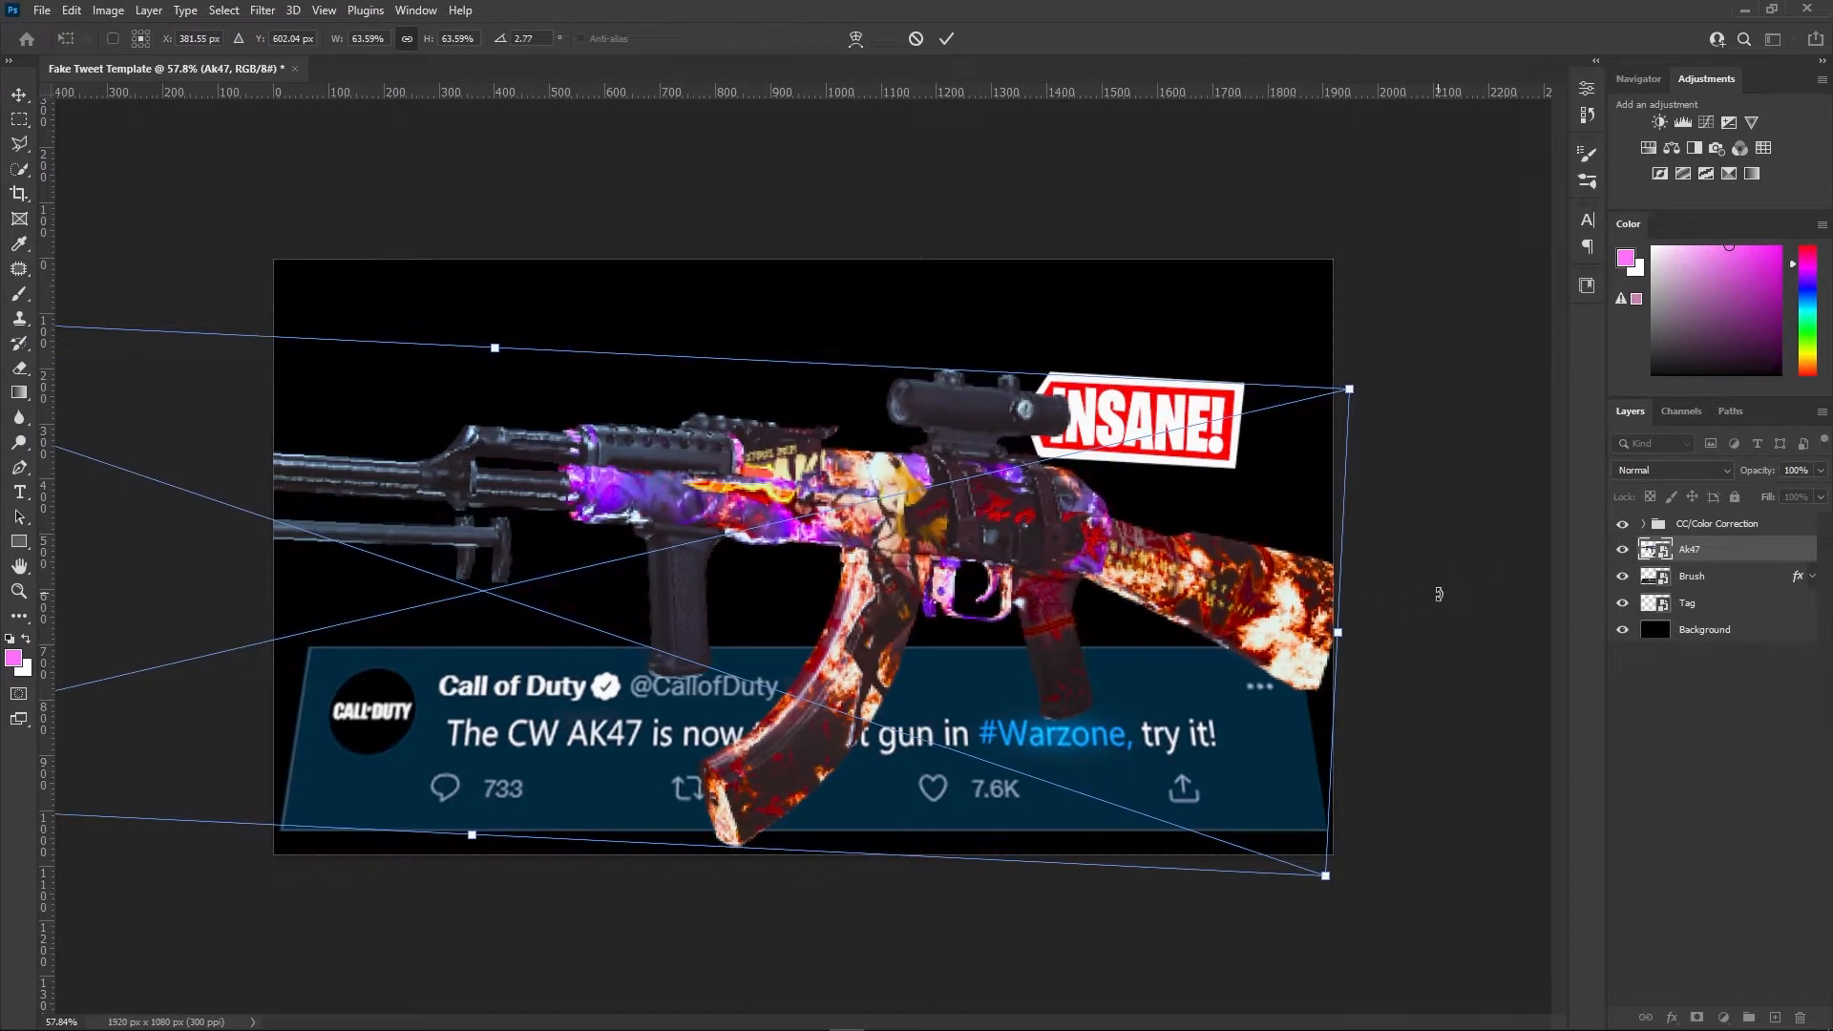
{"action": "key", "text": "Return"}
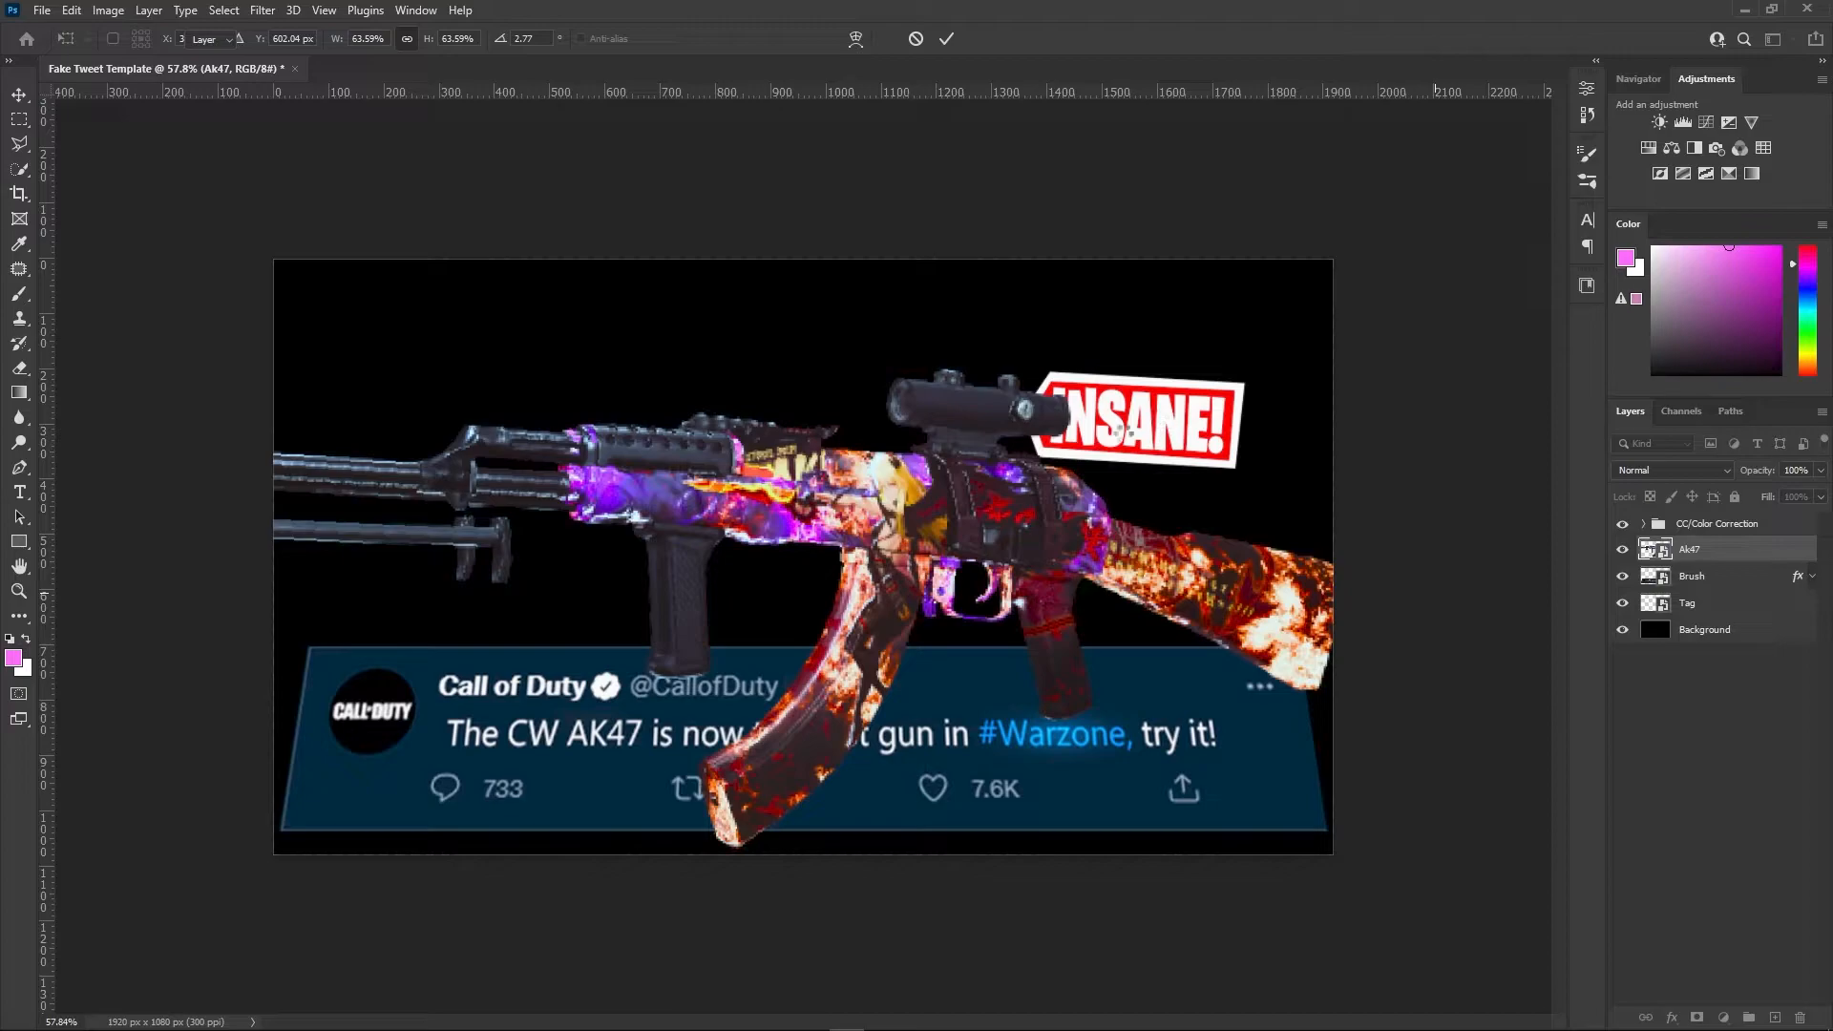
Enlarge the INSANE! tag, tilt it clockwise and place it in the canvas's upper-right corner behind the scope
{"action": "left_click_drag", "start_coordinate": [1127, 438], "coordinate": [1119, 372]}
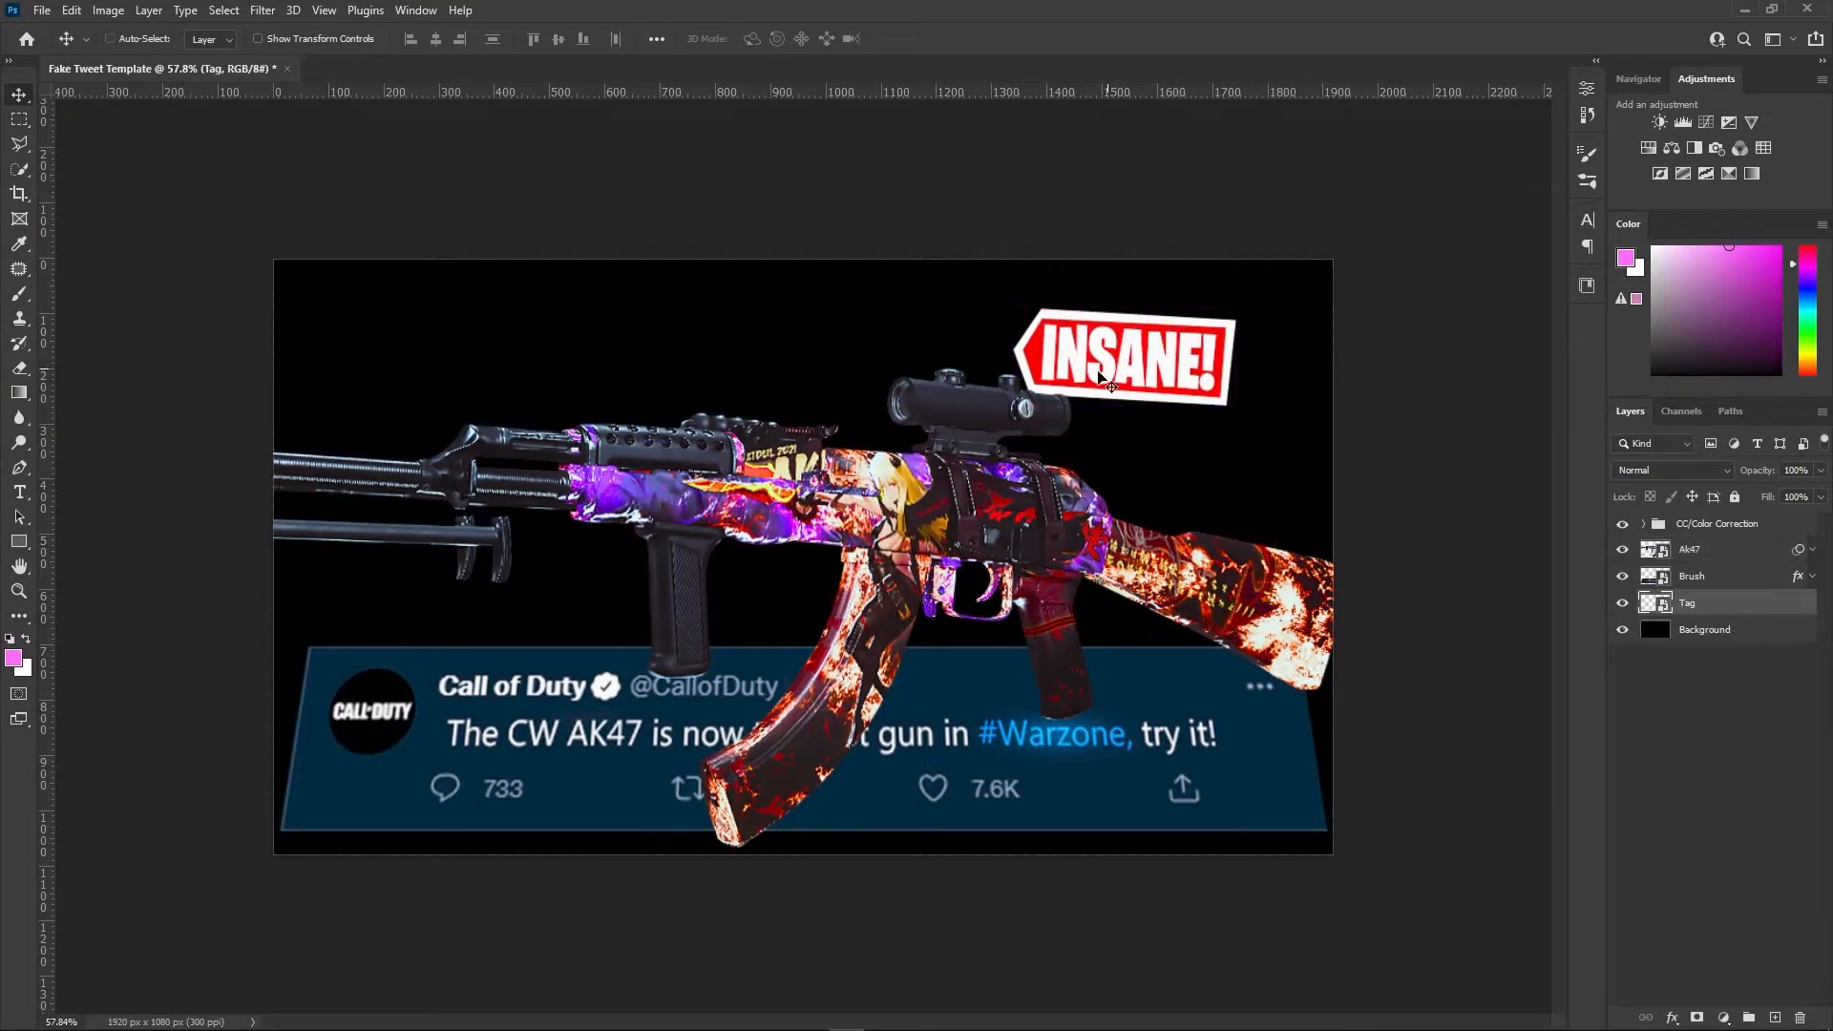
{"action": "key", "text": "ctrl+t"}
{"action": "left_click_drag", "start_coordinate": [1121, 297], "coordinate": [1128, 237]}
{"action": "left_click_drag", "start_coordinate": [1121, 156], "coordinate": [1114, 154]}
{"action": "key", "text": "ctrl+z"}
{"action": "left_click_drag", "start_coordinate": [1100, 299], "coordinate": [1103, 331]}
{"action": "left_click_drag", "start_coordinate": [931, 429], "coordinate": [947, 416]}
{"action": "left_click_drag", "start_coordinate": [1103, 359], "coordinate": [1113, 361]}
{"action": "key", "text": "Return"}
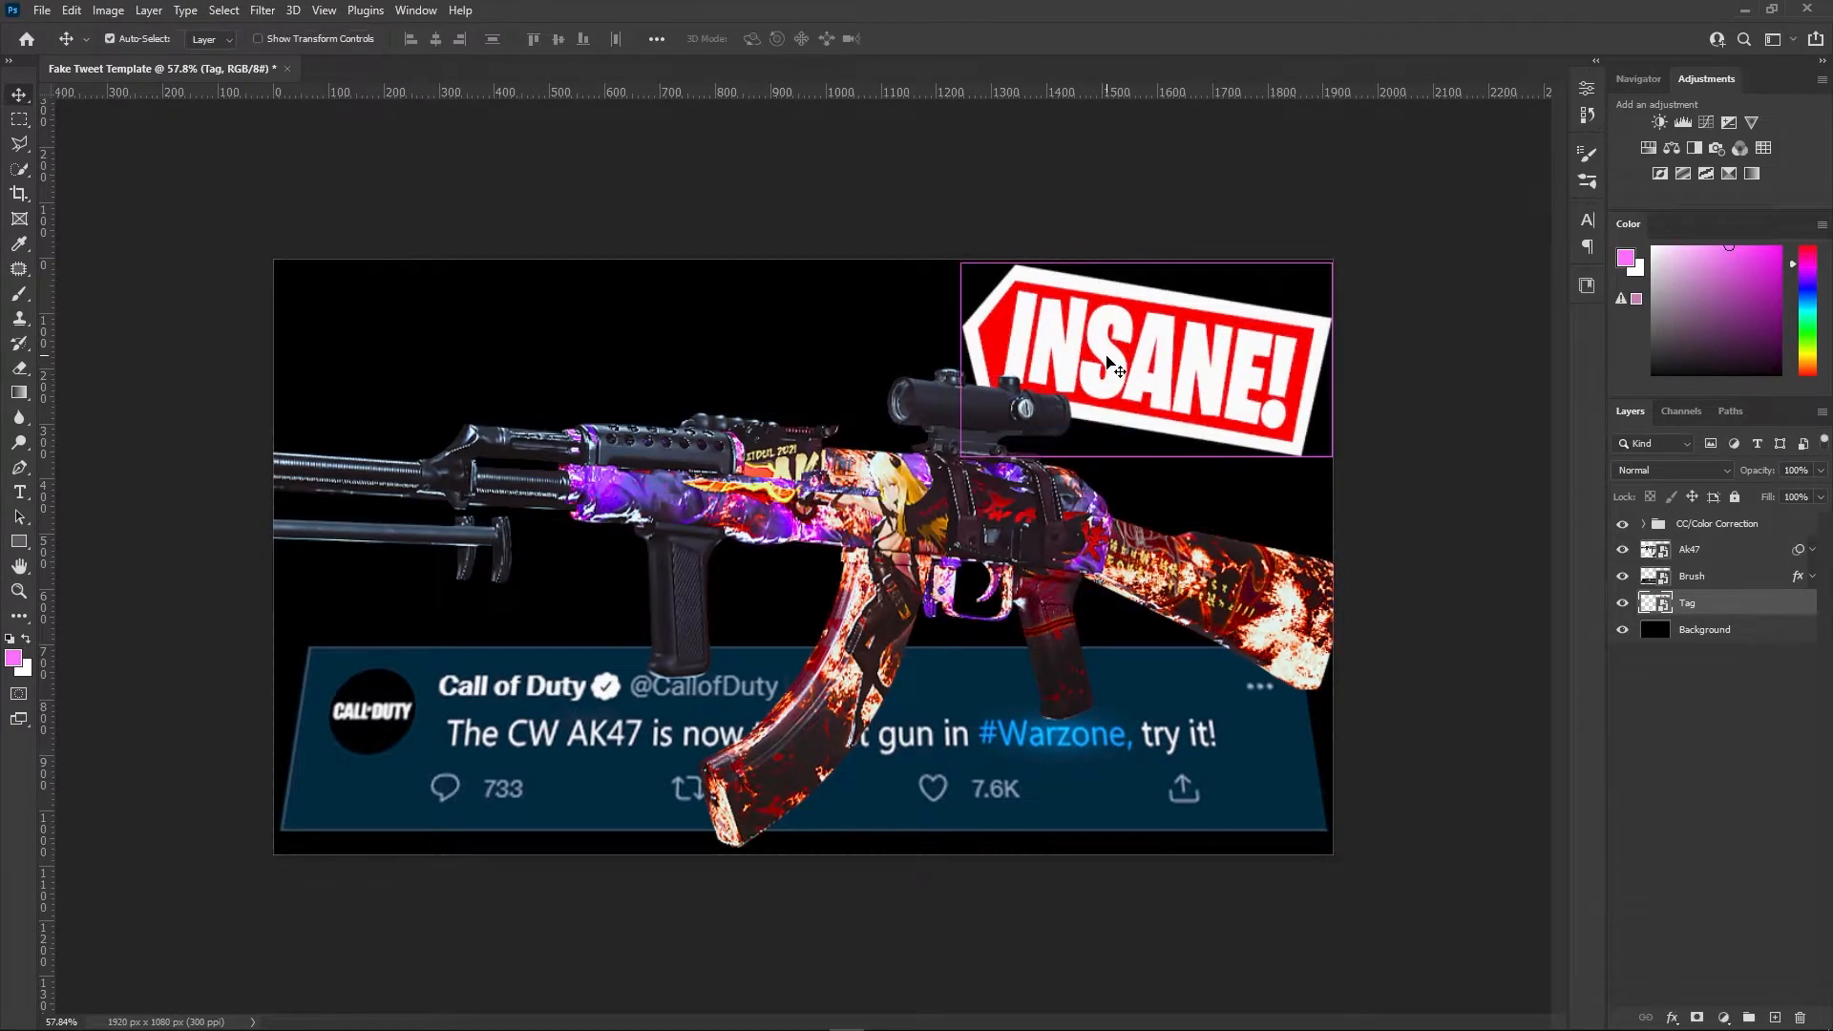
{"action": "scroll", "coordinate": [1184, 363], "scroll_direction": "up", "scroll_amount": 2}
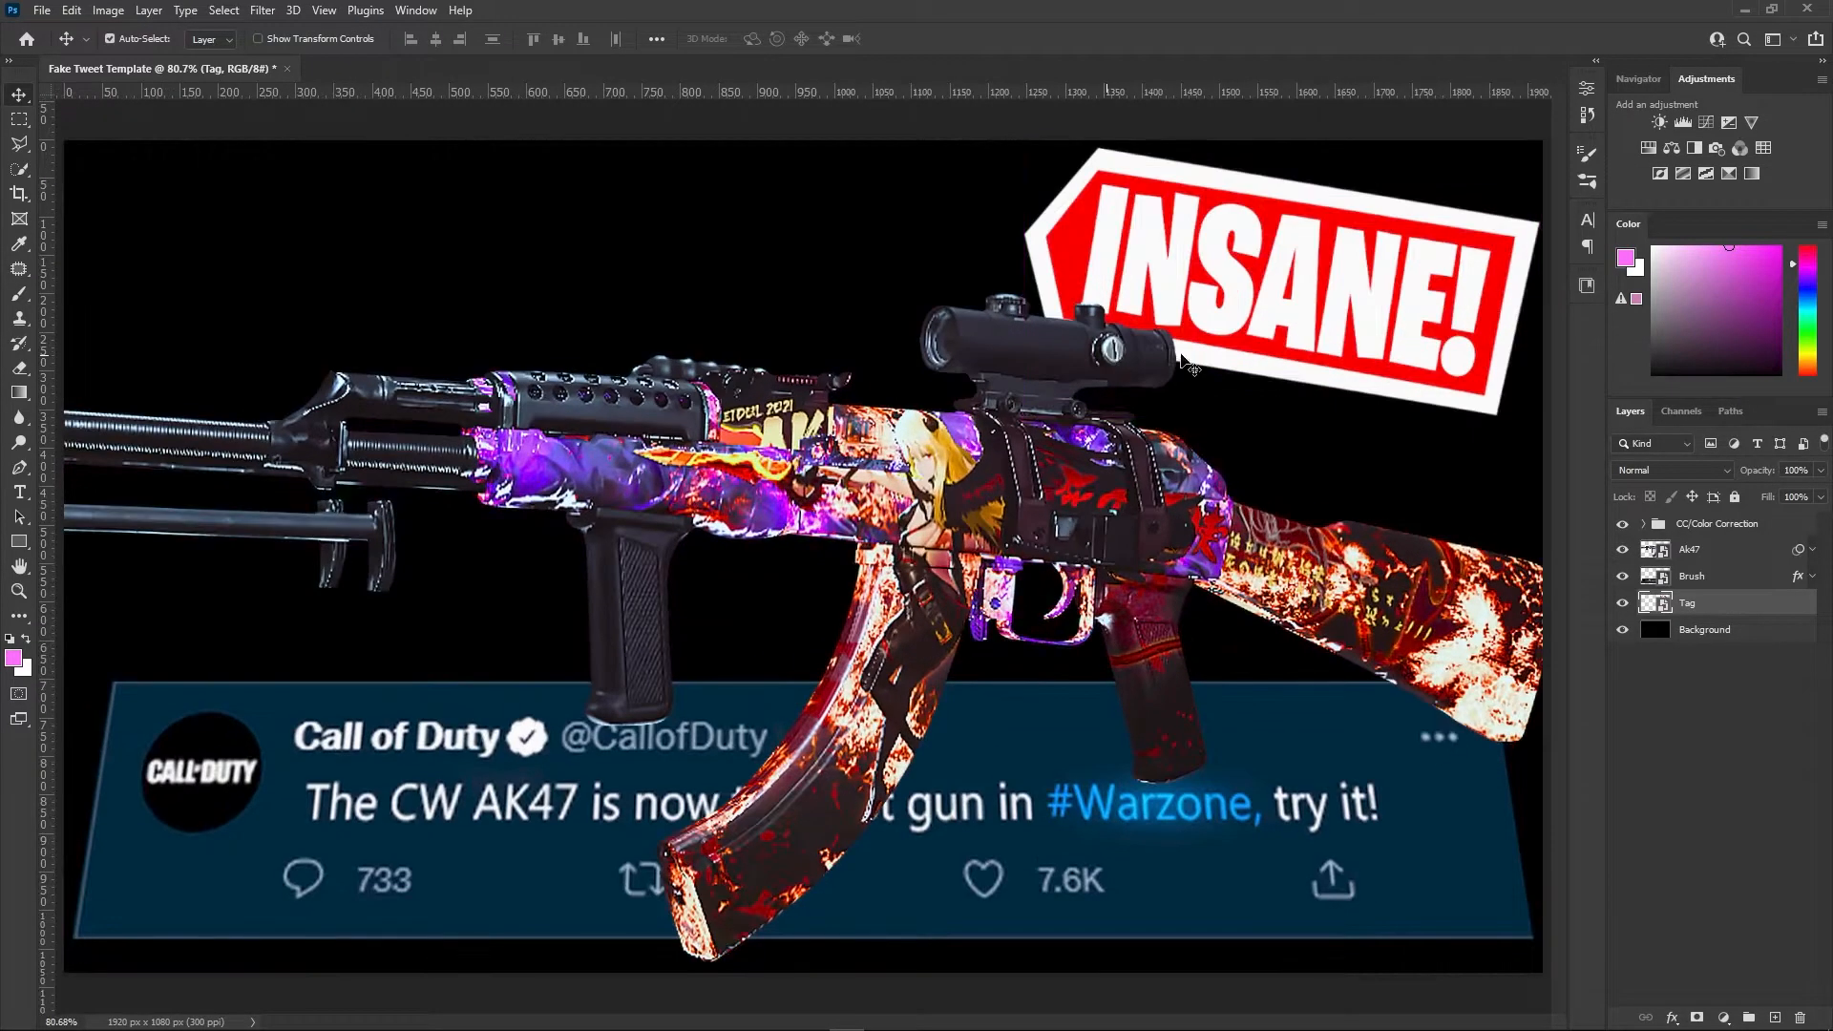
Copy the tweet's drop shadow to the Ak47 and Tag layers and check the shadows with the background hidden
{"action": "mouse_move", "coordinate": [1799, 582]}
{"action": "left_mouse_down"}
{"action": "mouse_move", "coordinate": [1803, 604]}
{"action": "mouse_move", "coordinate": [1787, 552]}
{"action": "left_mouse_up"}
{"action": "left_click", "coordinate": [1811, 550]}
{"action": "left_click", "coordinate": [1811, 603]}
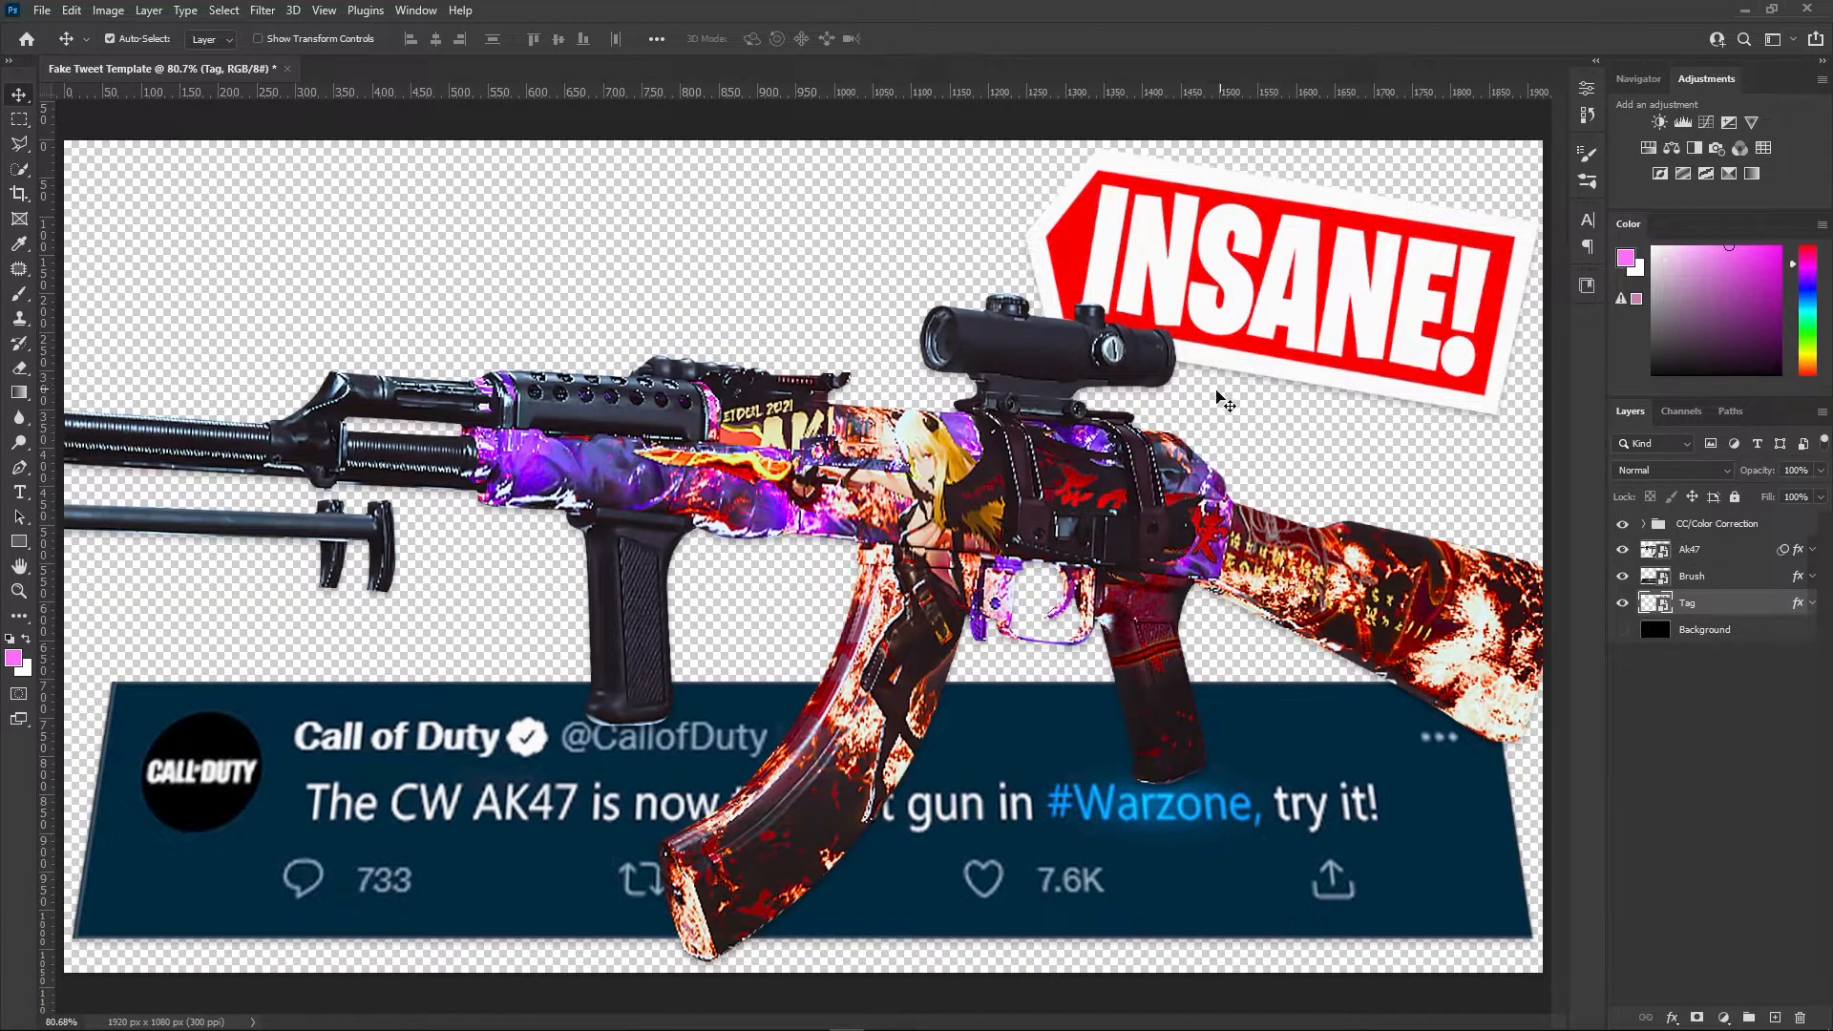
{"action": "left_click", "coordinate": [1623, 629]}
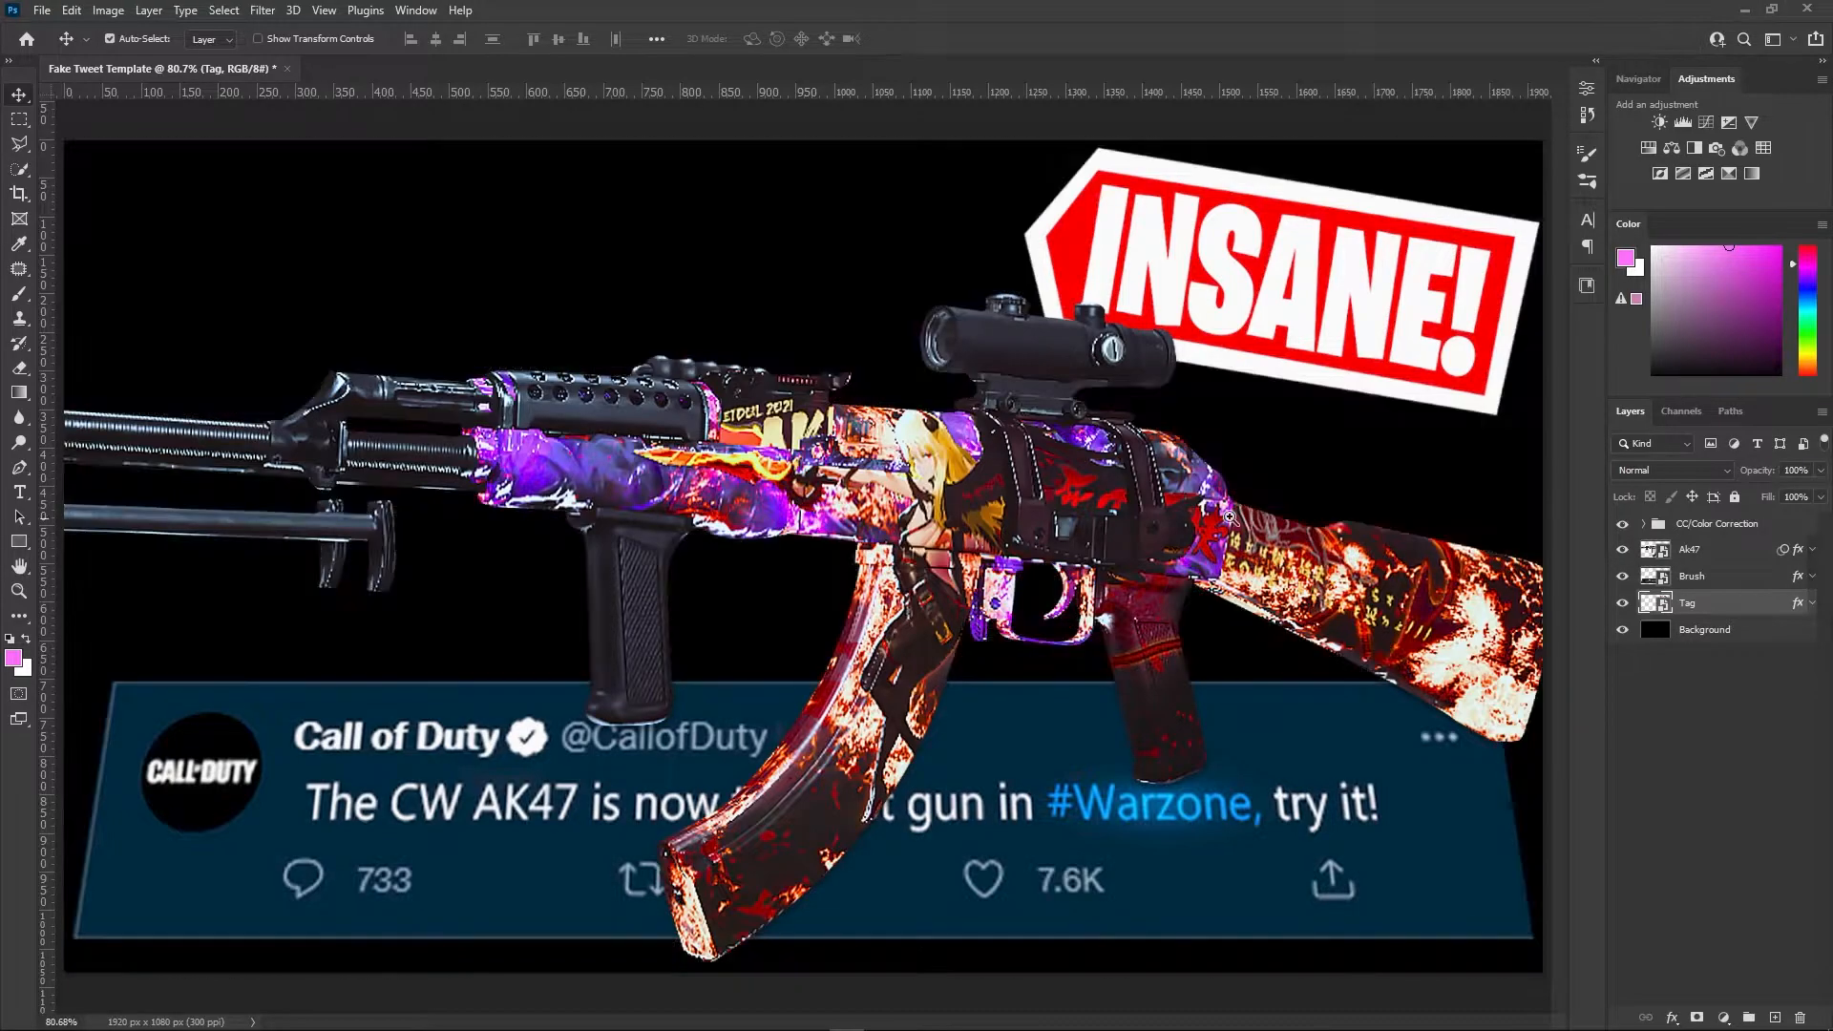
{"action": "scroll", "coordinate": [1213, 513], "scroll_direction": "down", "scroll_amount": 3}
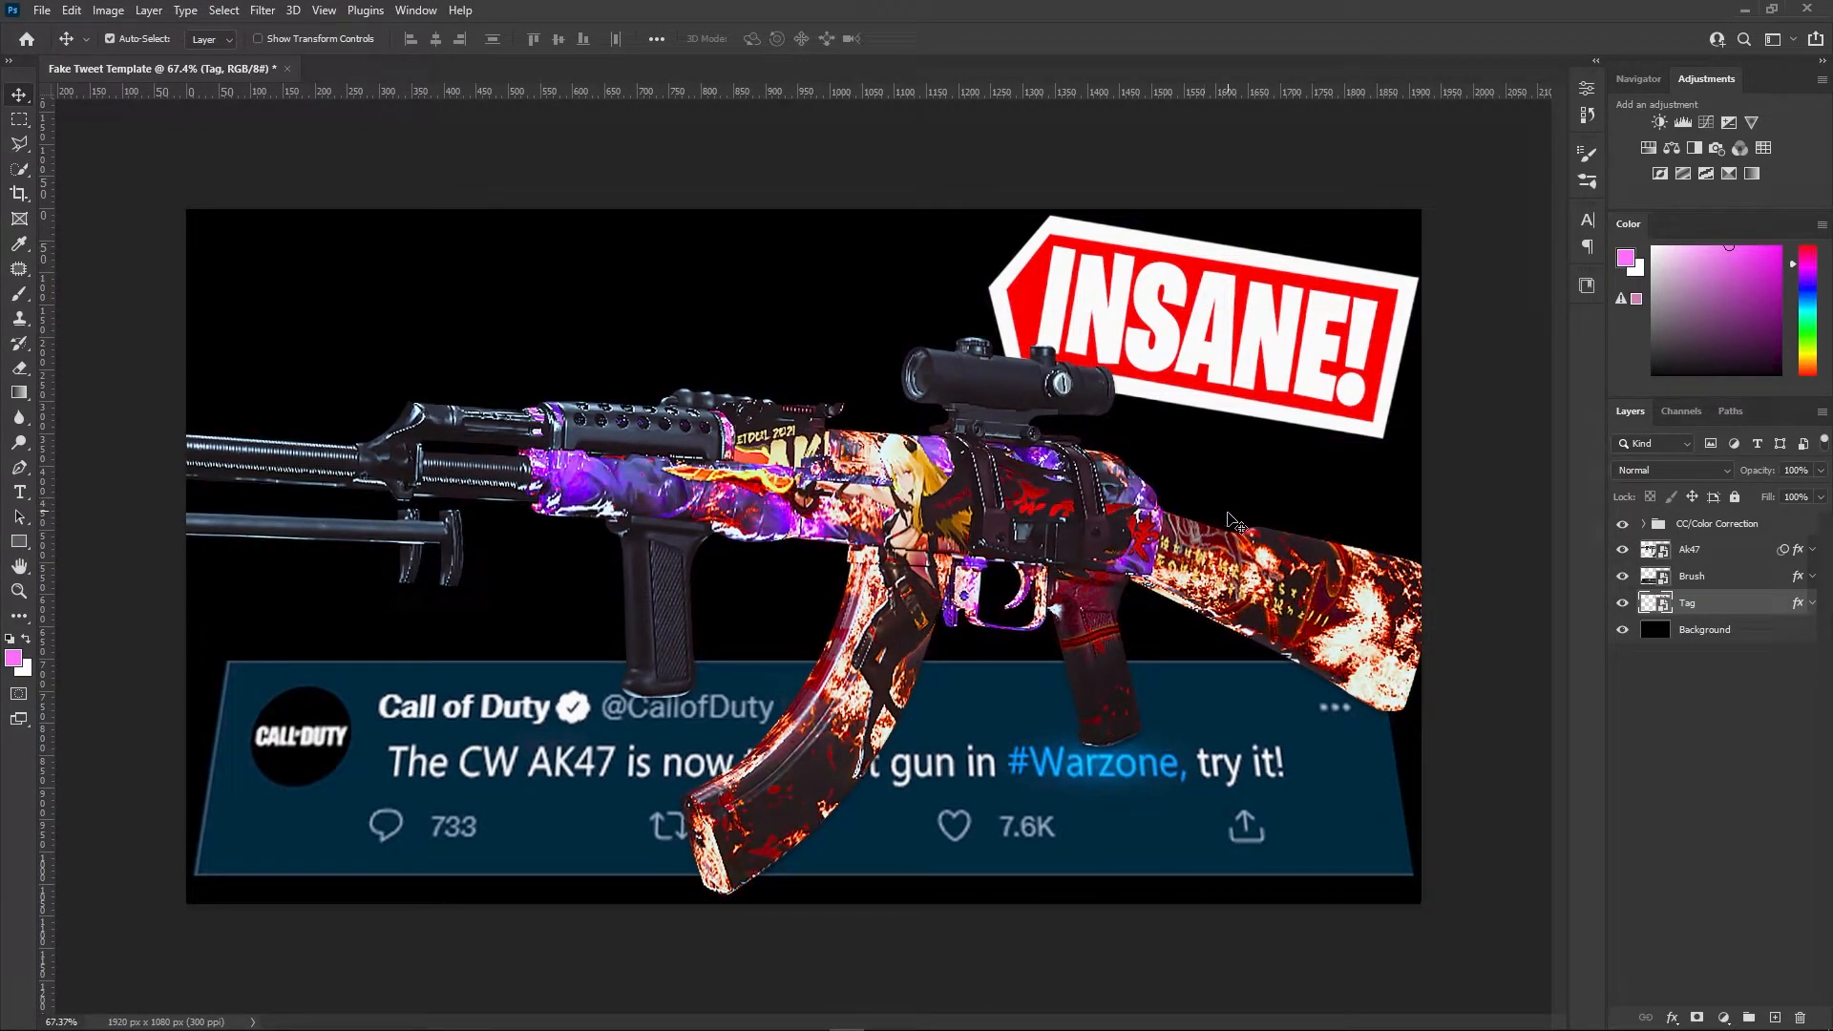
Create a new layer between Tag and Background and name it Soft Light Brush
{"action": "left_click", "coordinate": [1774, 1018]}
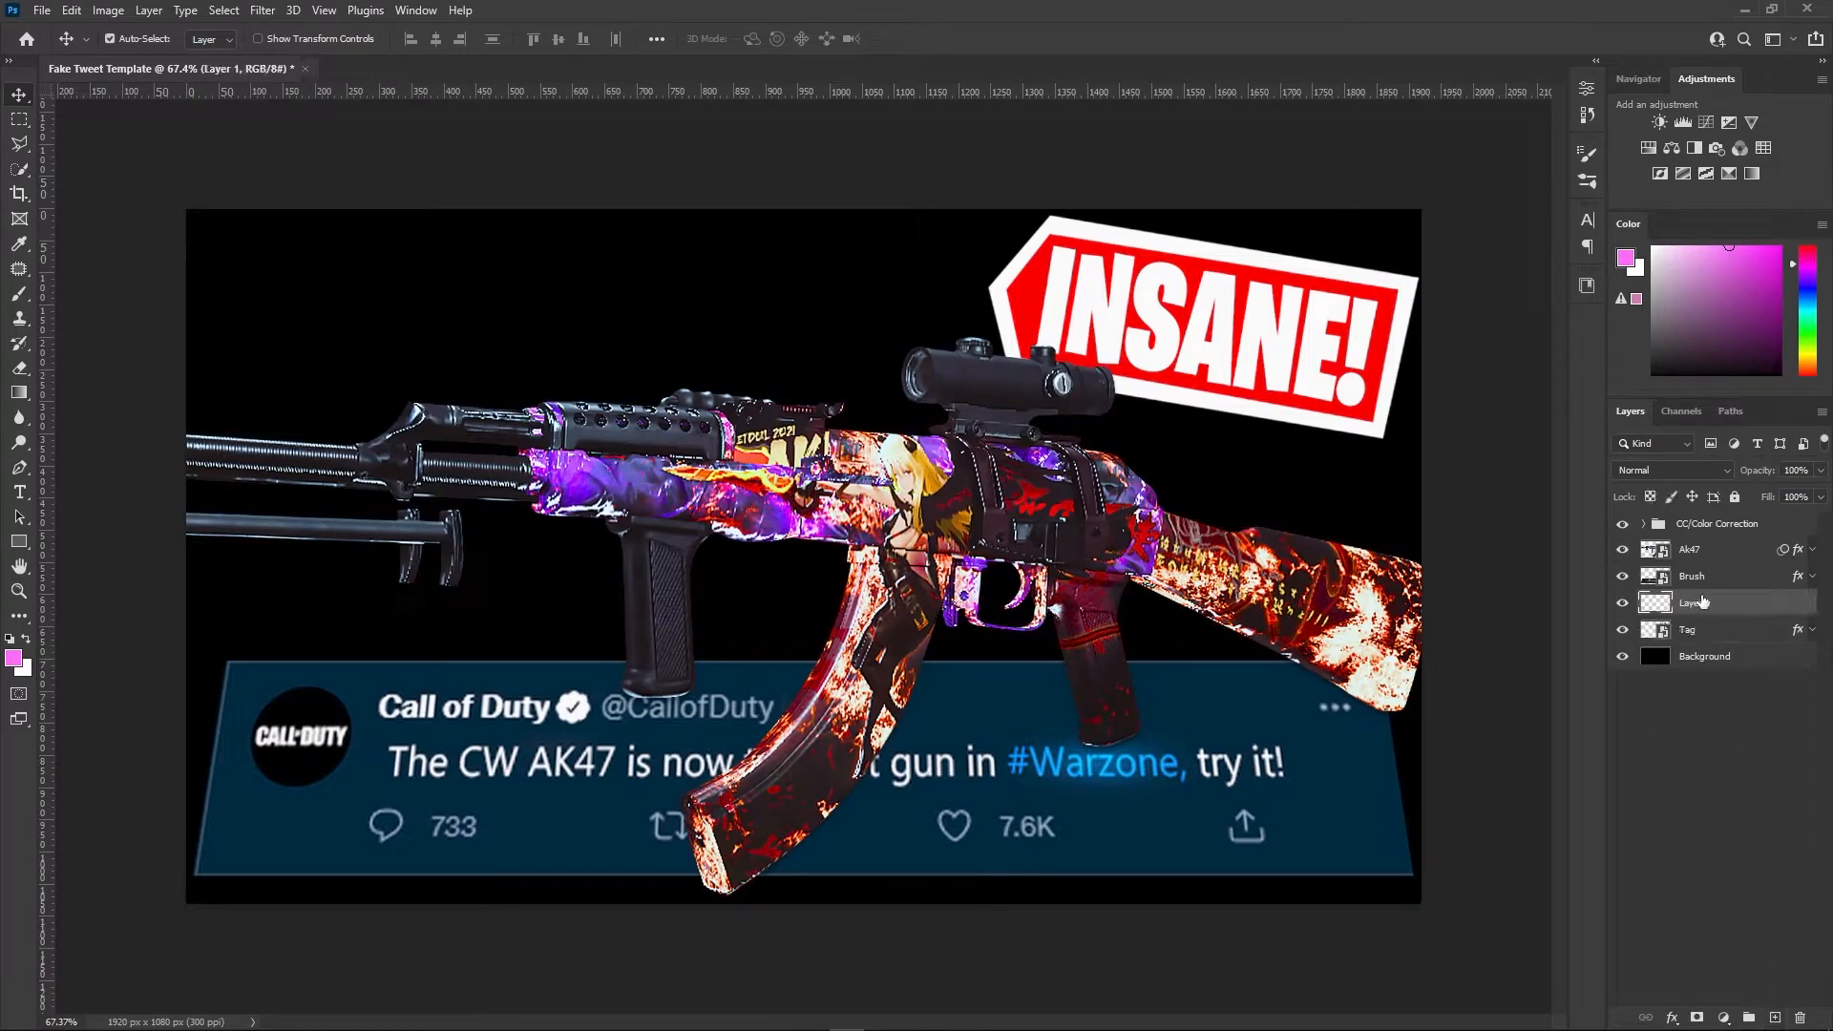
{"action": "left_click_drag", "start_coordinate": [1702, 603], "coordinate": [1719, 643]}
{"action": "double_click", "coordinate": [1694, 630]}
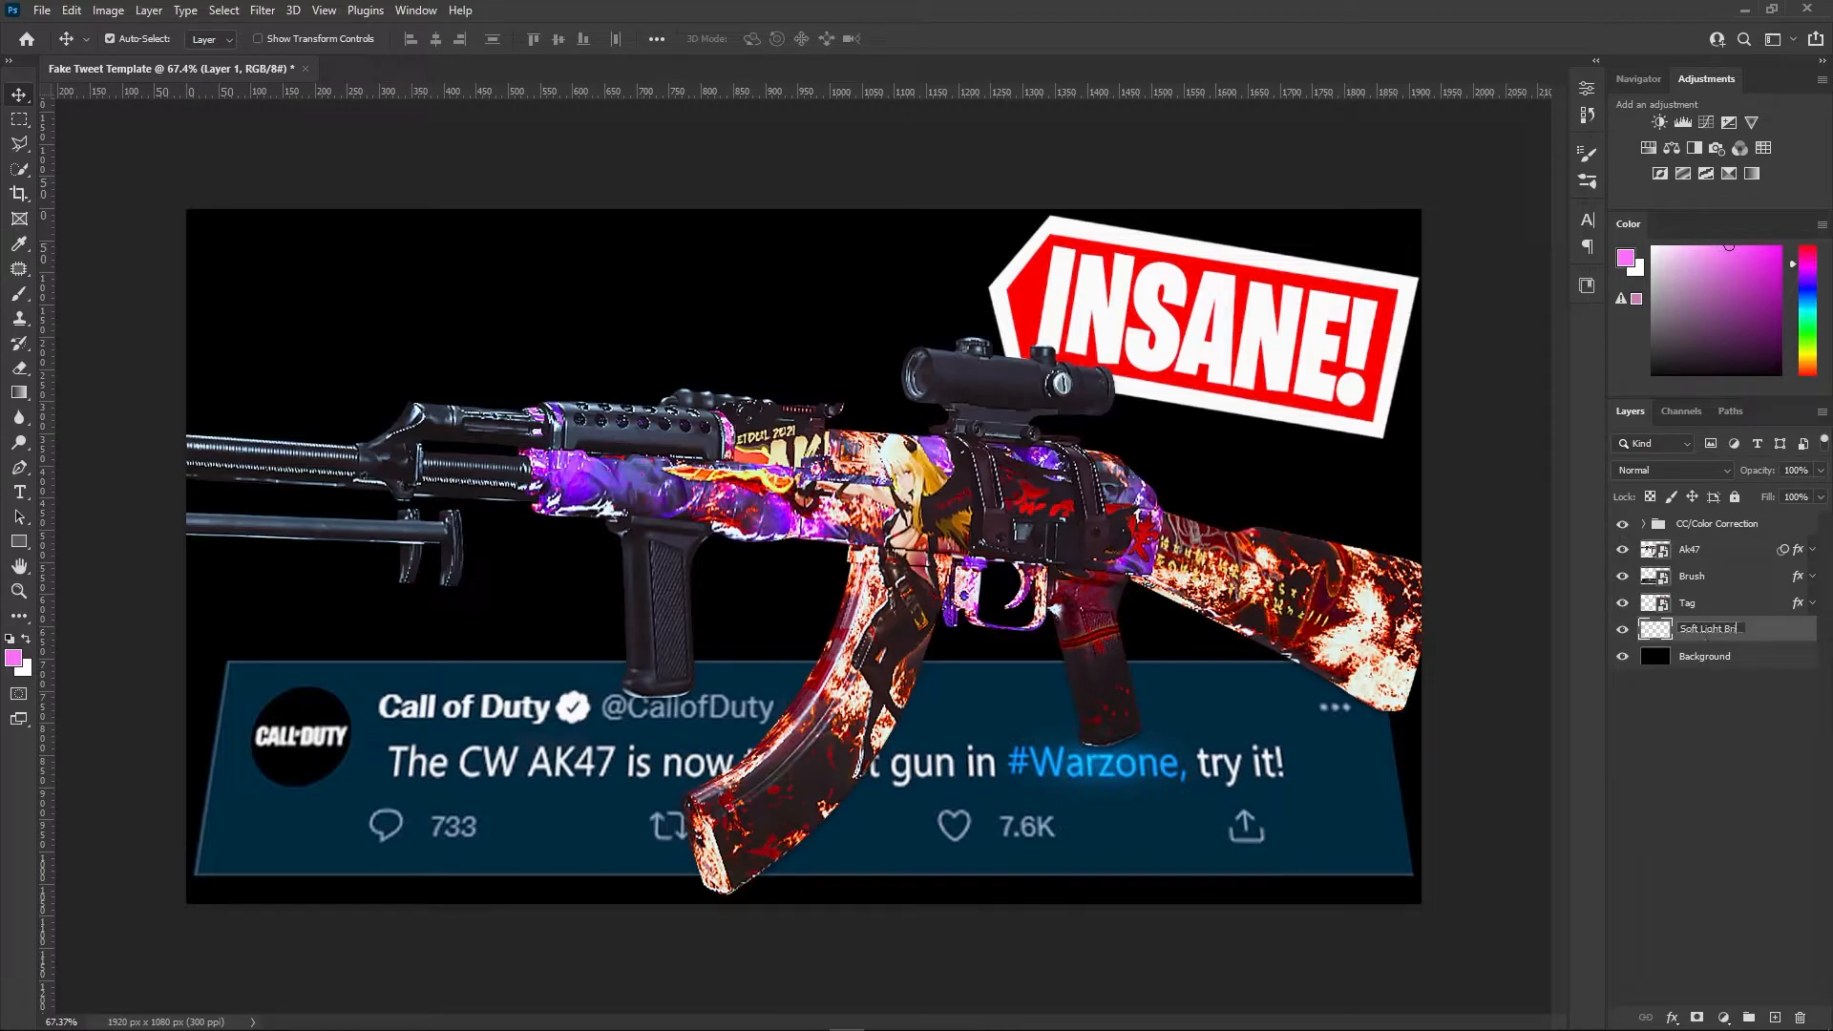
{"action": "key", "text": "Return"}
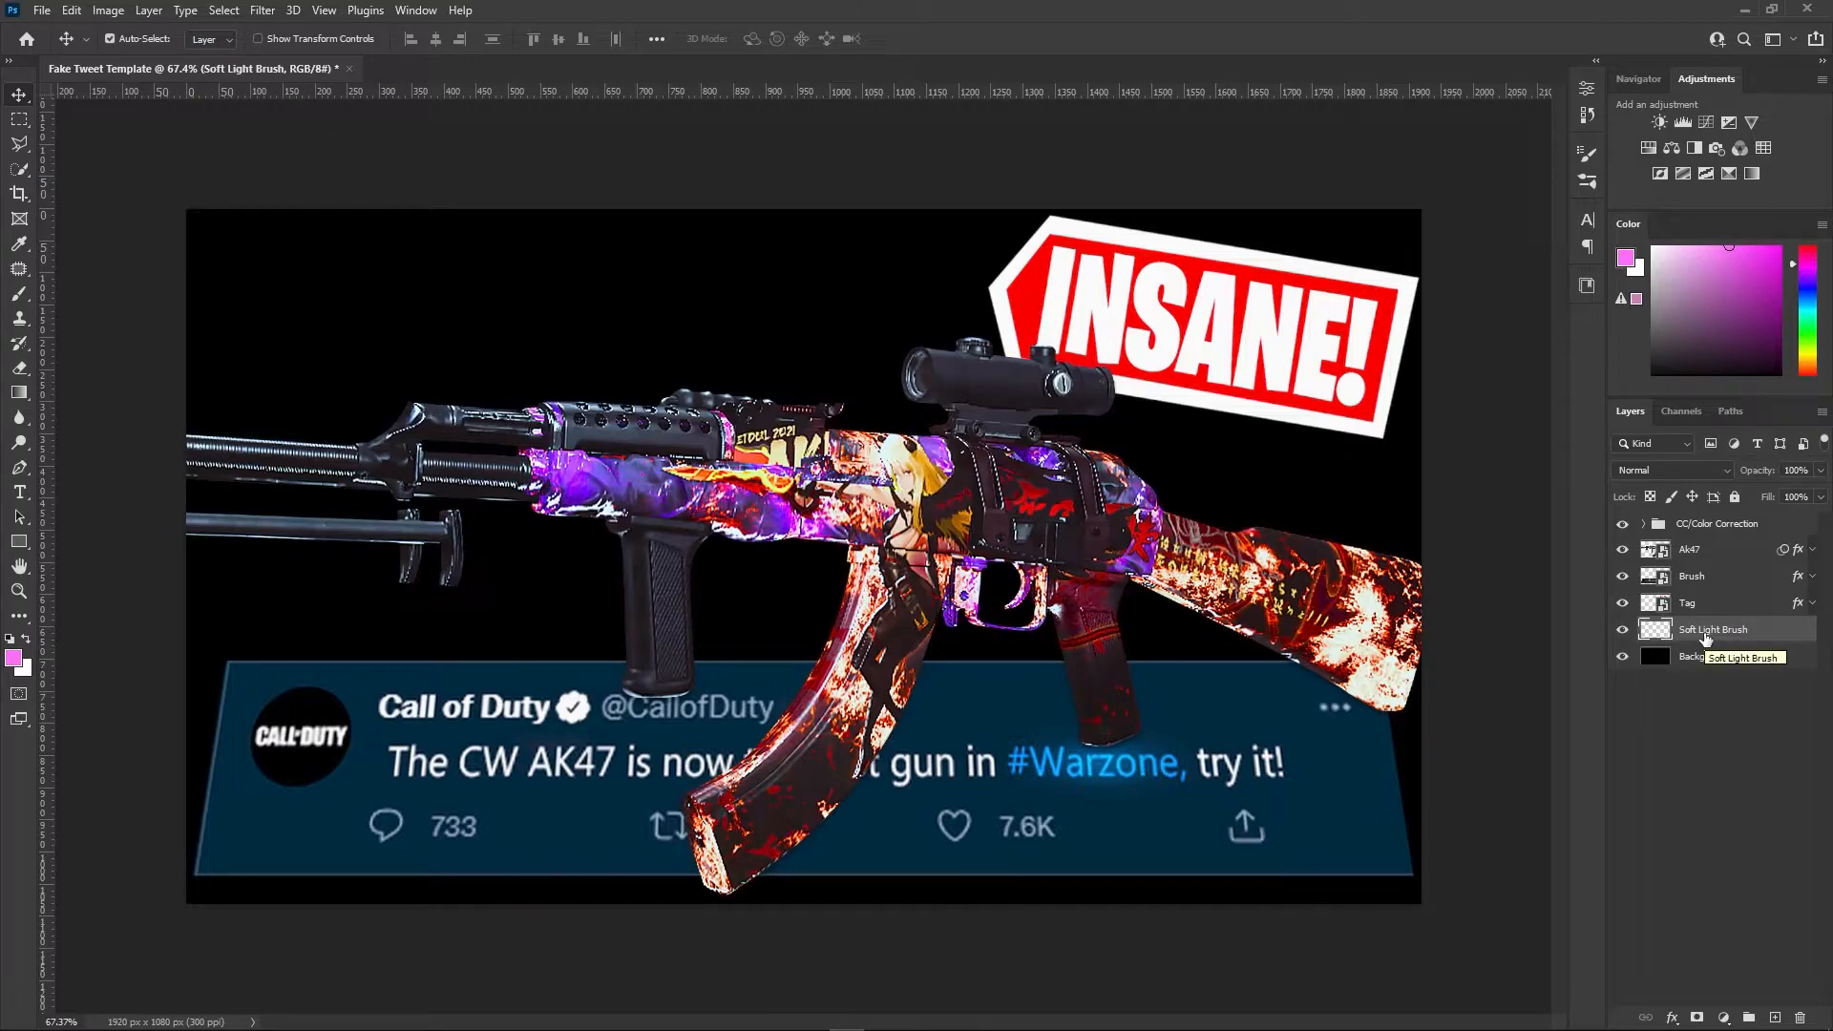
Set the brush color to a light purple and try a large soft dab behind the gun, undoing it
{"action": "key", "text": "b"}
{"action": "right_click", "coordinate": [925, 485], "text": "alt"}
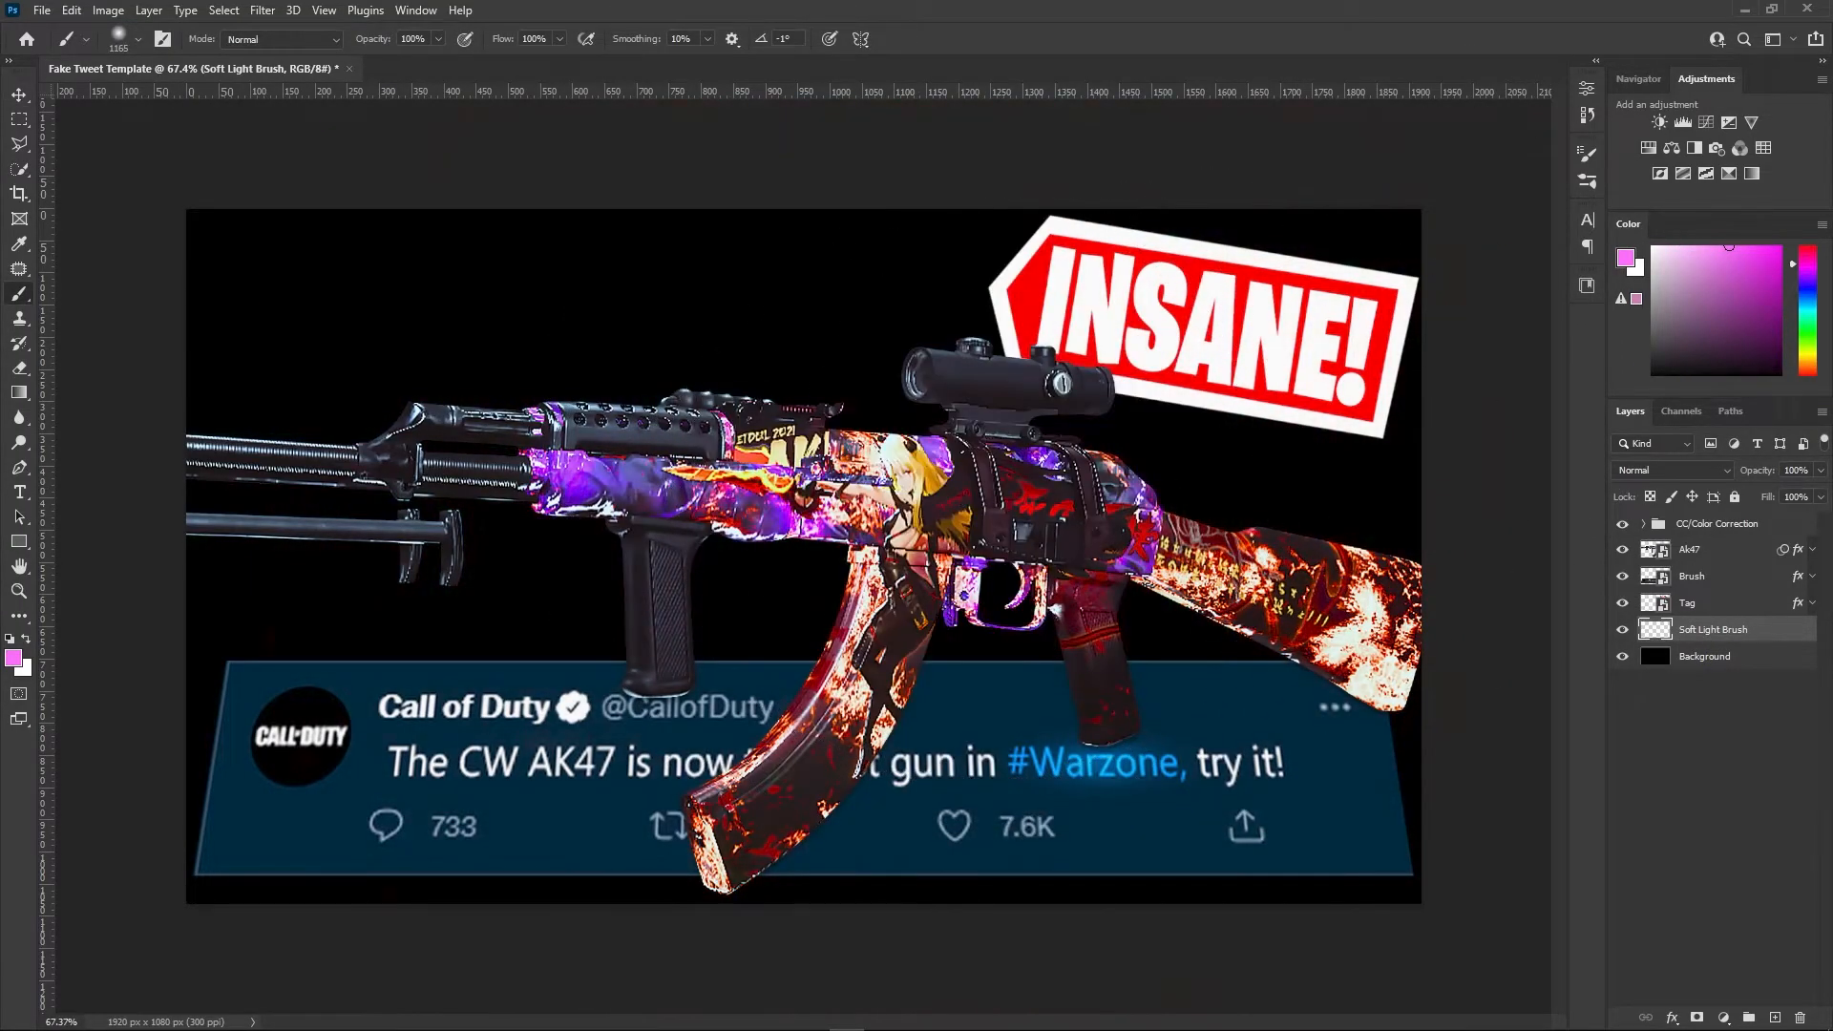
{"action": "left_click_drag", "start_coordinate": [1713, 256], "coordinate": [1720, 232]}
{"action": "left_click", "coordinate": [1805, 277]}
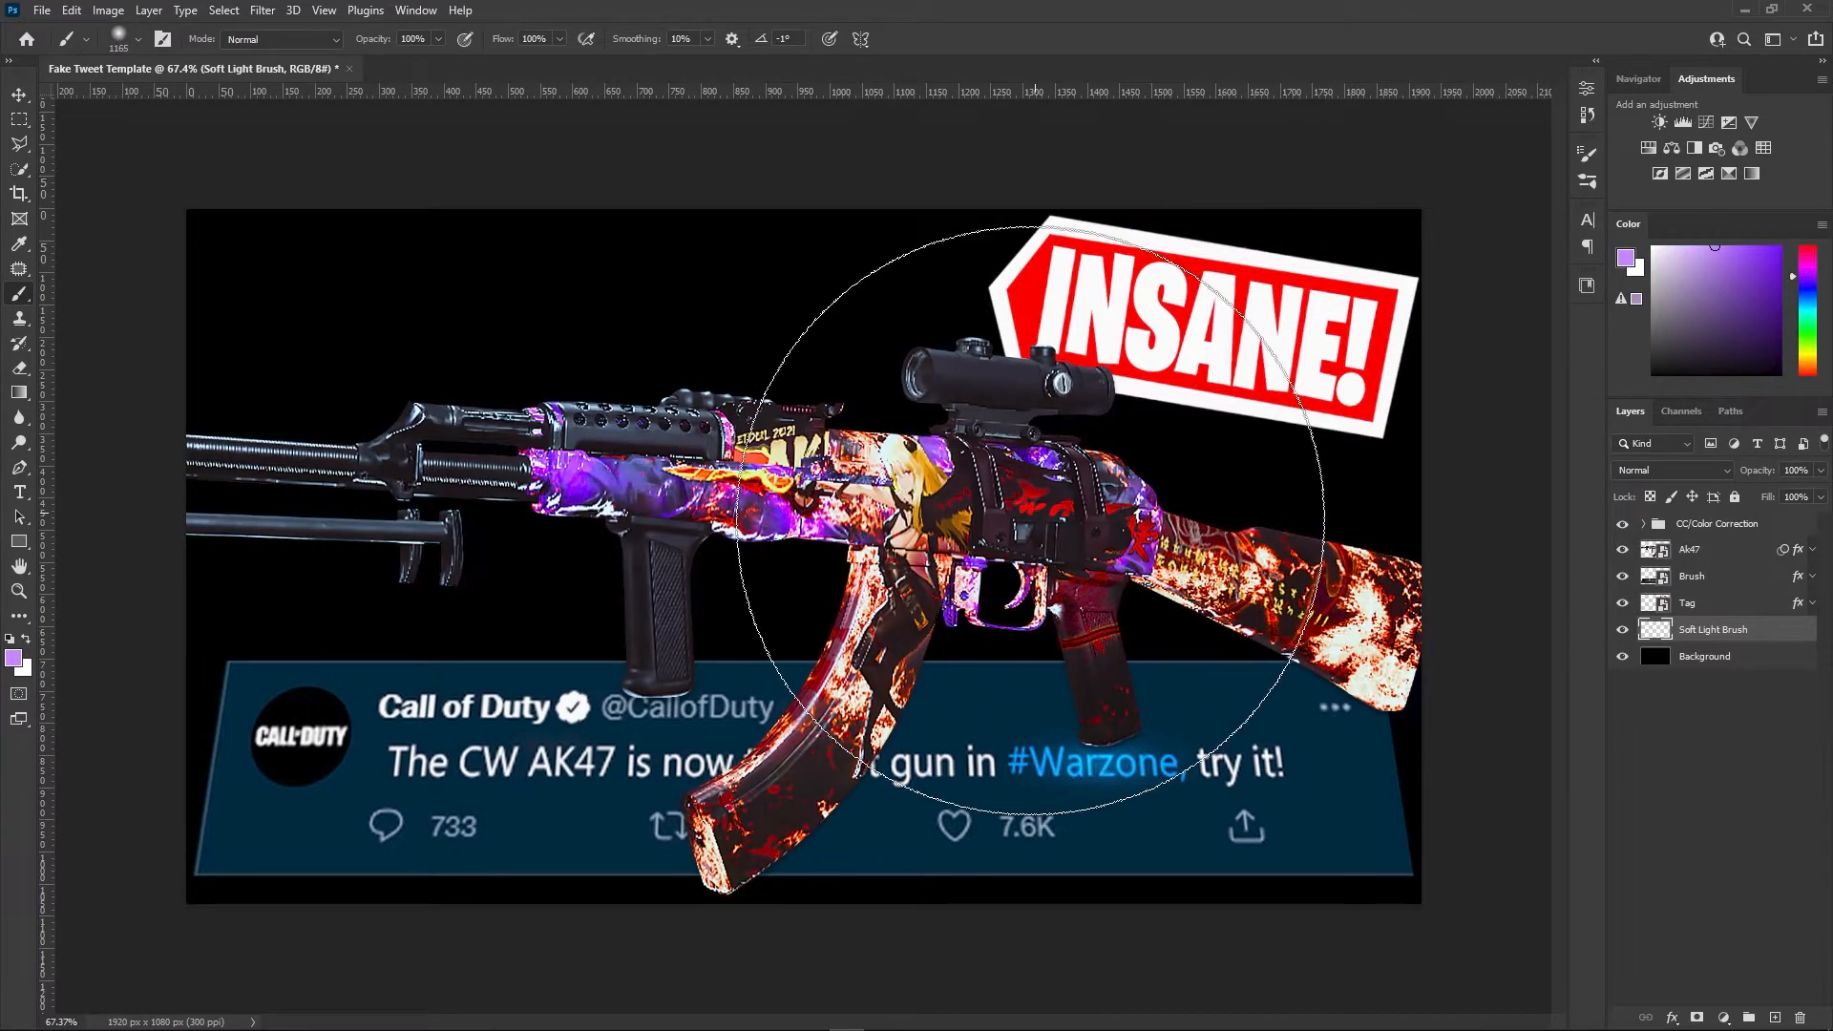
{"action": "left_click", "coordinate": [994, 545]}
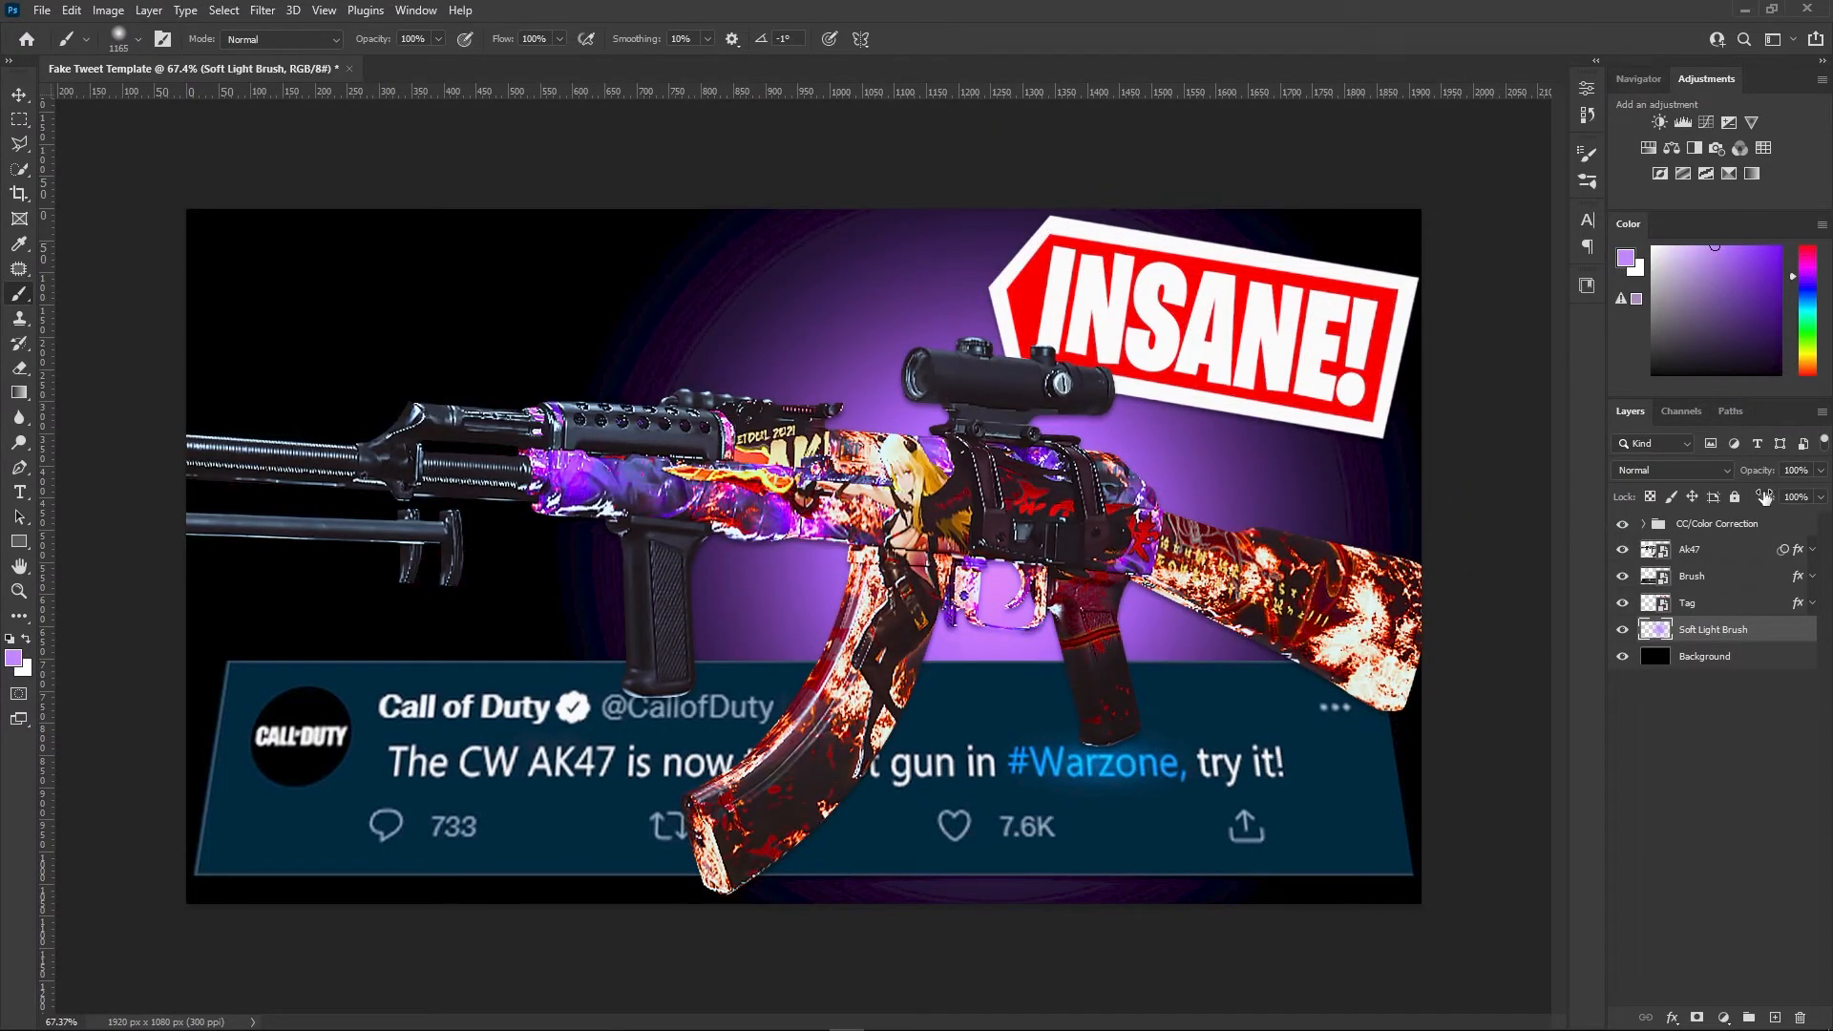
{"action": "key", "text": "ctrl+z"}
Paint a light purple glow behind the gun on the Soft Light Brush layer, using a smaller soft brush
{"action": "right_click", "coordinate": [1090, 520]}
{"action": "left_click_drag", "start_coordinate": [1020, 512], "coordinate": [986, 542], "text": "alt"}
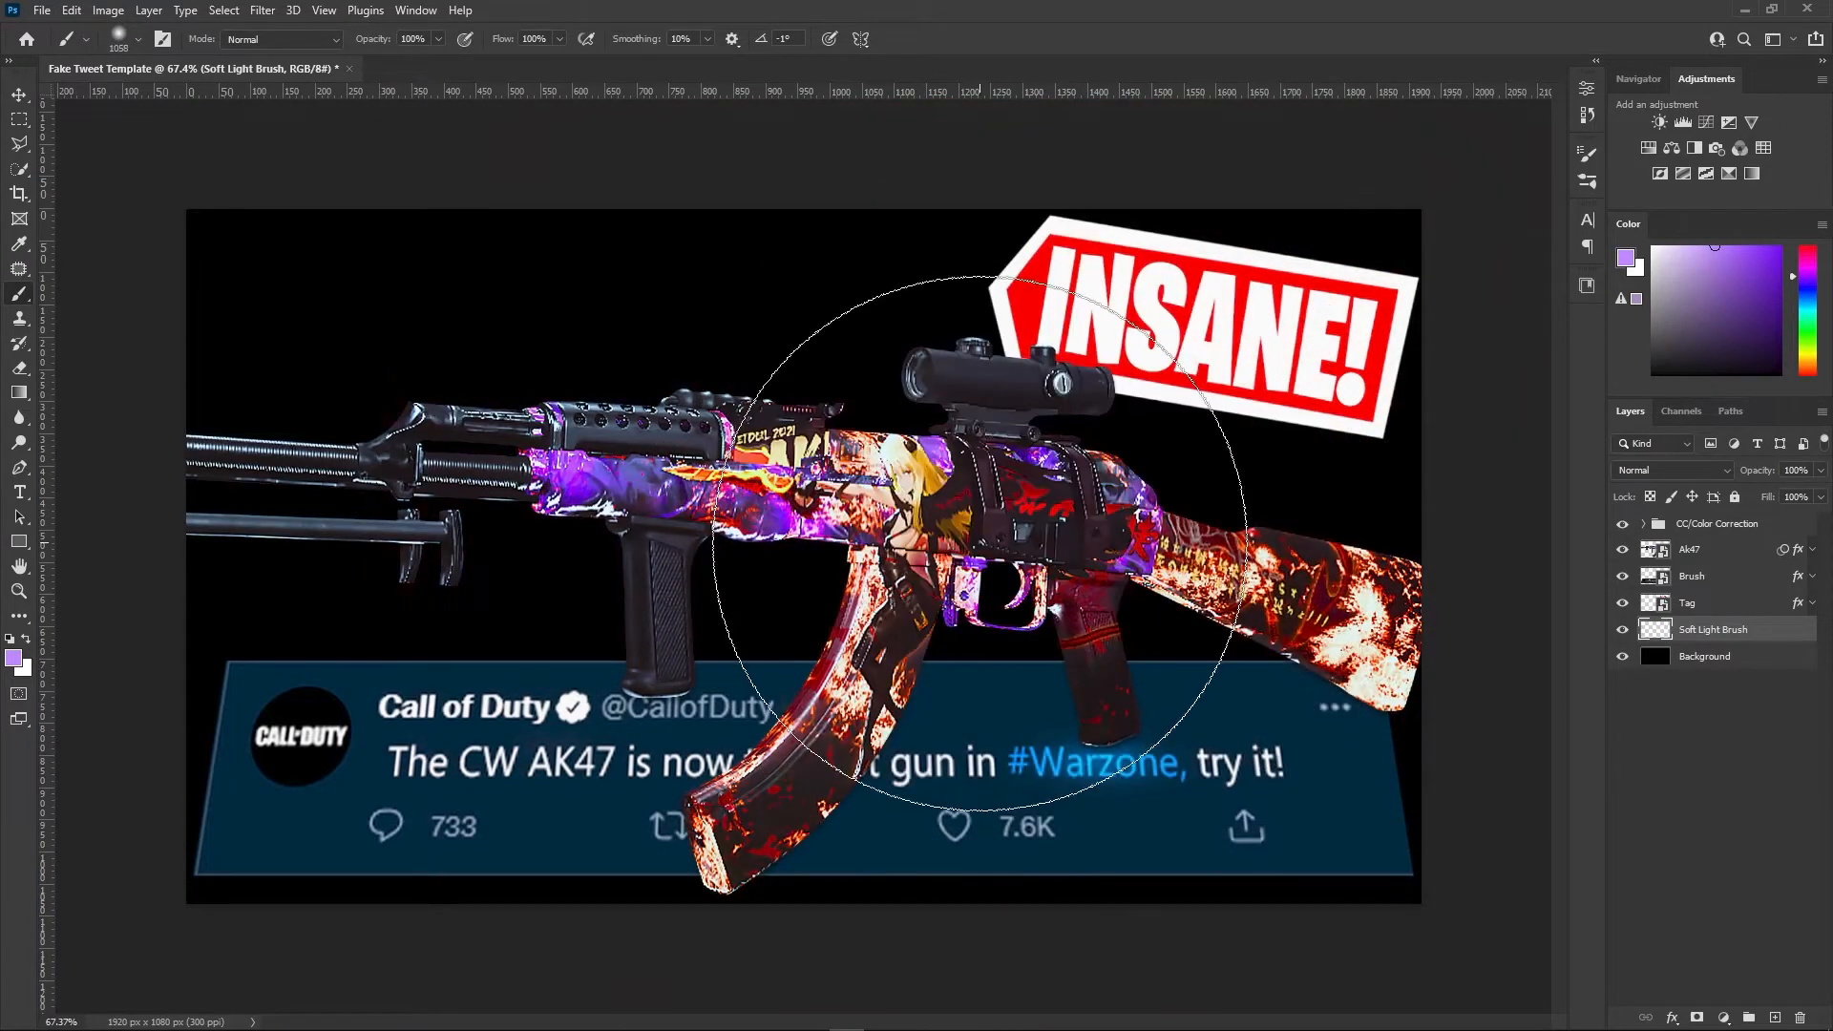
{"action": "left_click", "coordinate": [986, 541]}
{"action": "key", "text": "ctrl+z"}
{"action": "left_click", "coordinate": [986, 579]}
{"action": "key", "text": "ctrl+z"}
{"action": "left_click", "coordinate": [883, 421]}
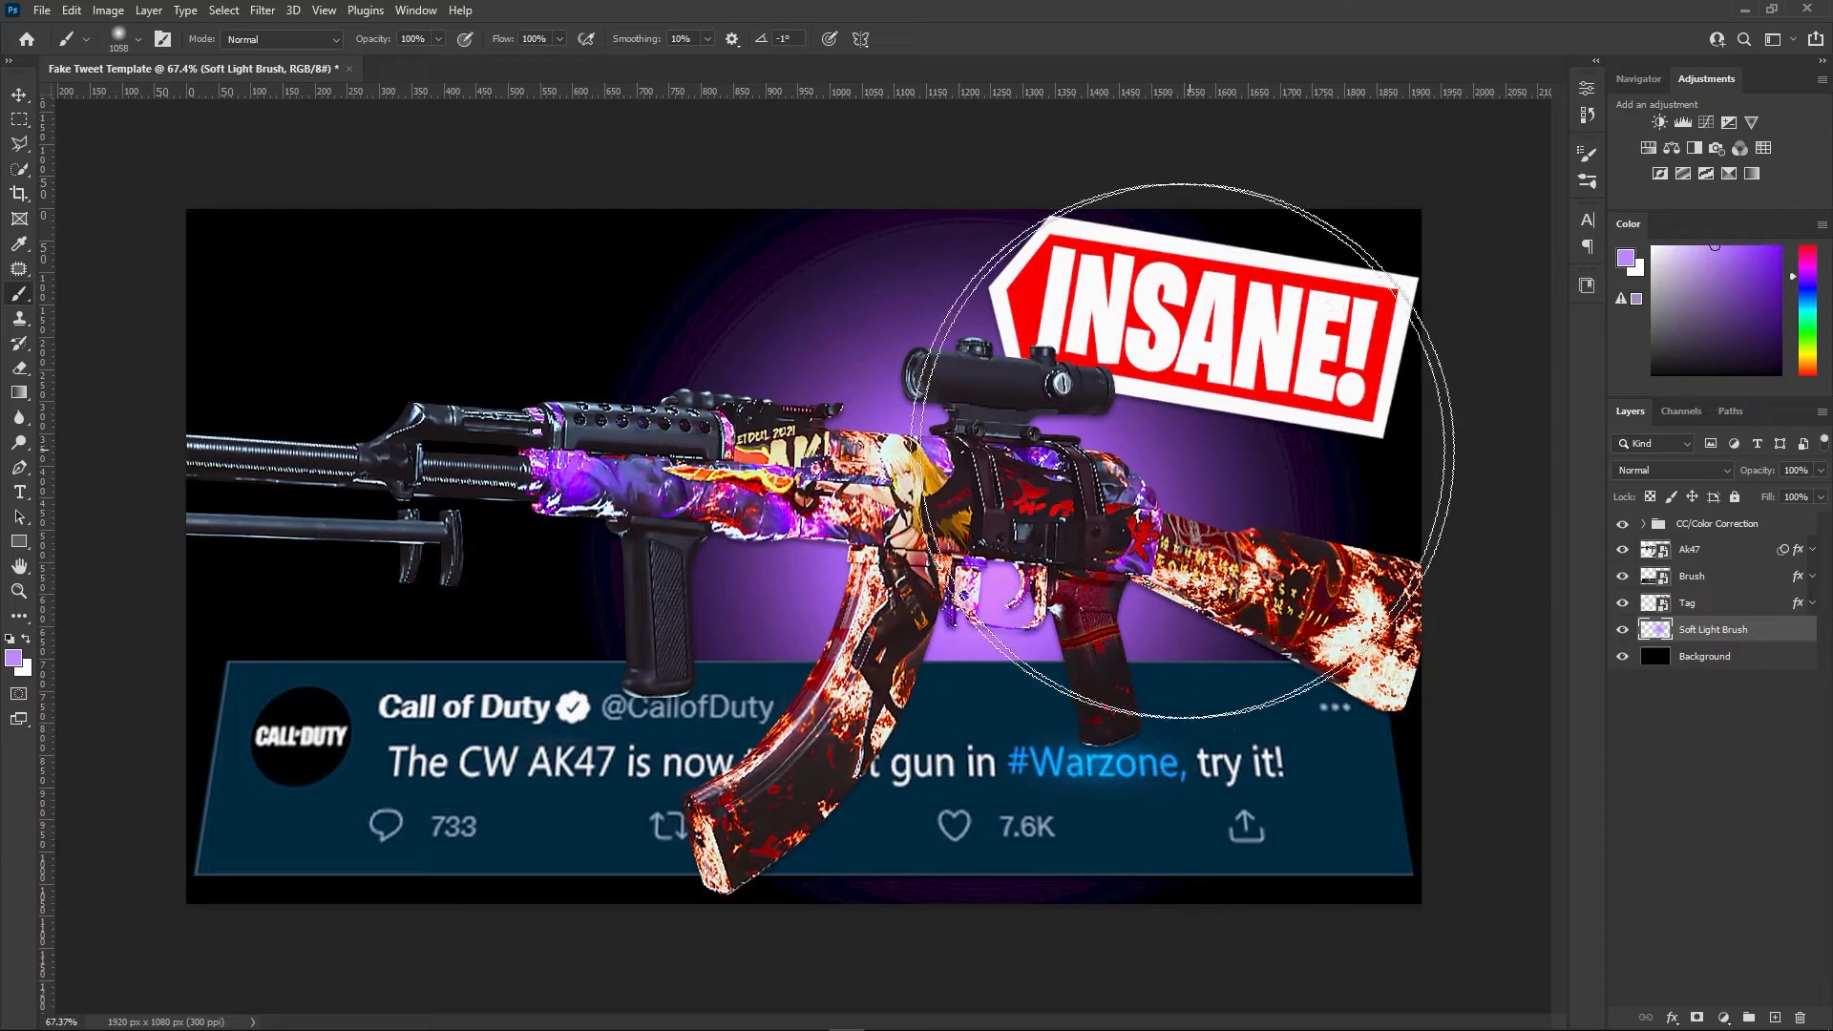
{"action": "left_click_drag", "start_coordinate": [1001, 503], "coordinate": [959, 503], "text": "alt"}
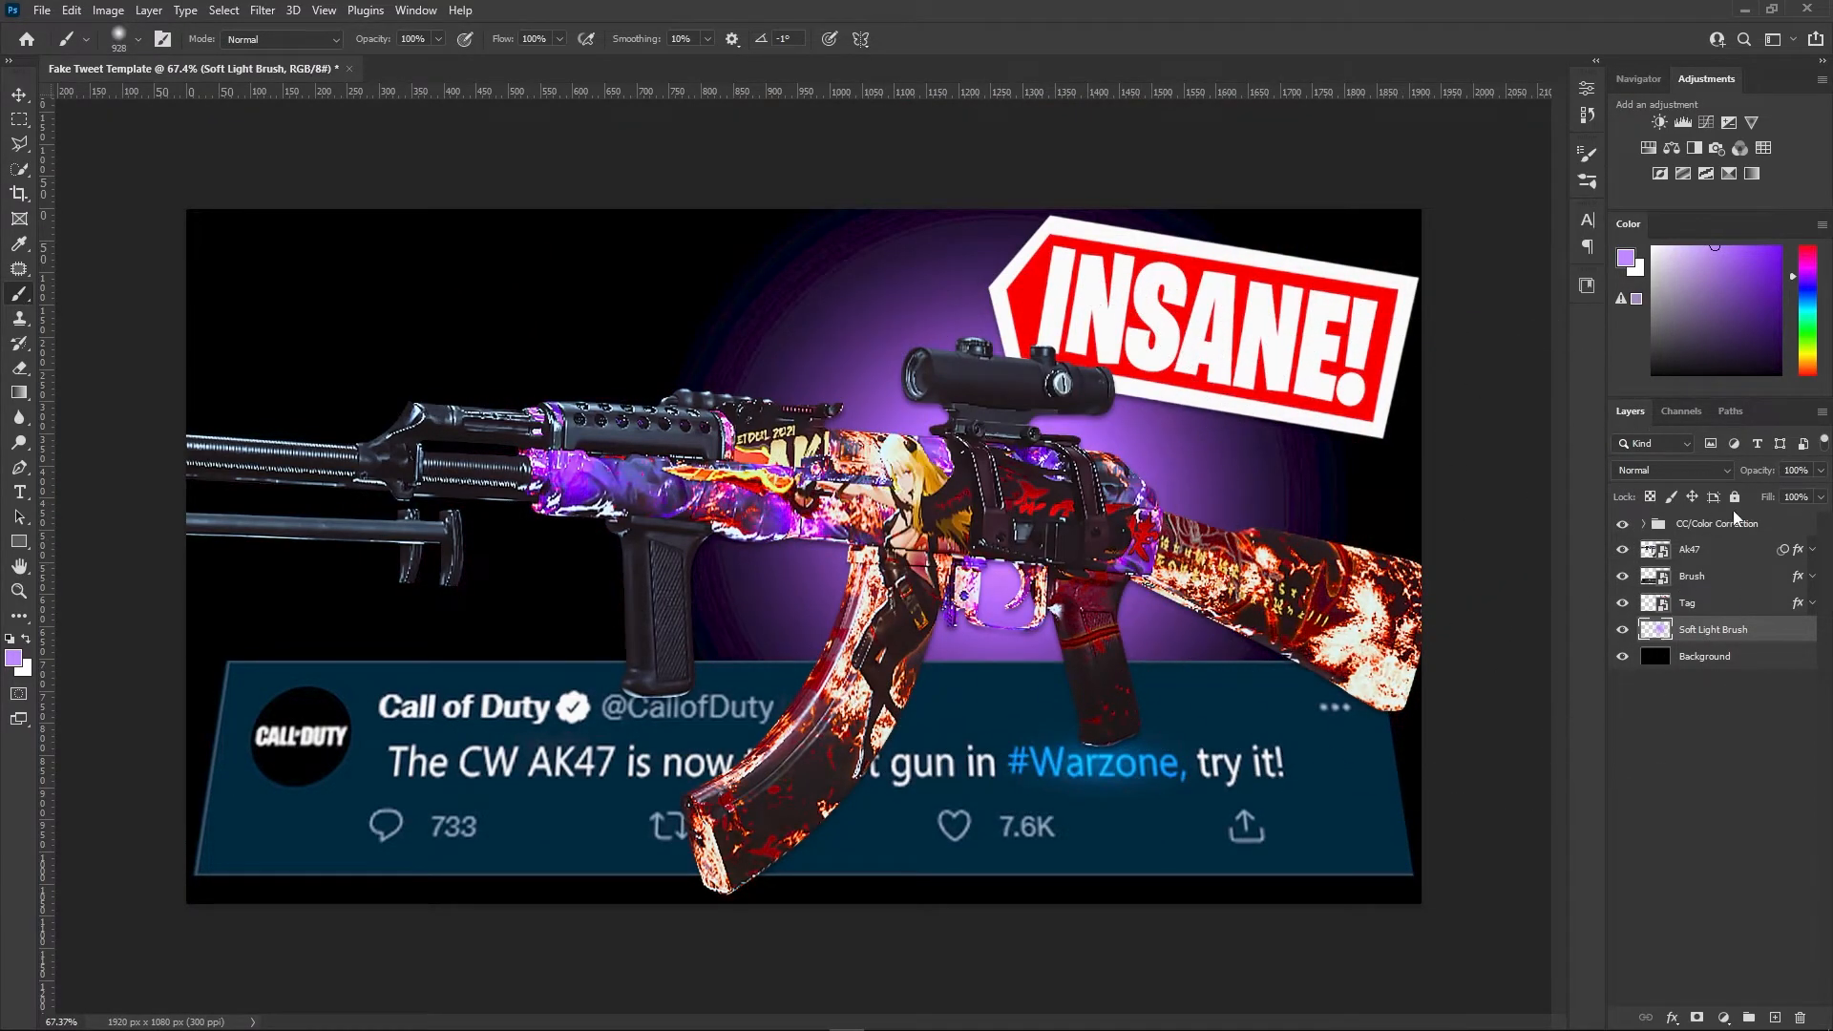
Lower the Soft Light Brush layer's opacity to 70% and stretch its glow horizontally past both sides of the canvas
{"action": "left_click", "coordinate": [1821, 470]}
{"action": "left_click_drag", "start_coordinate": [1819, 491], "coordinate": [1794, 495]}
{"action": "left_click", "coordinate": [1754, 629]}
{"action": "key", "text": "ctrl+t"}
{"action": "scroll", "coordinate": [1243, 555], "scroll_direction": "down", "scroll_amount": 2}
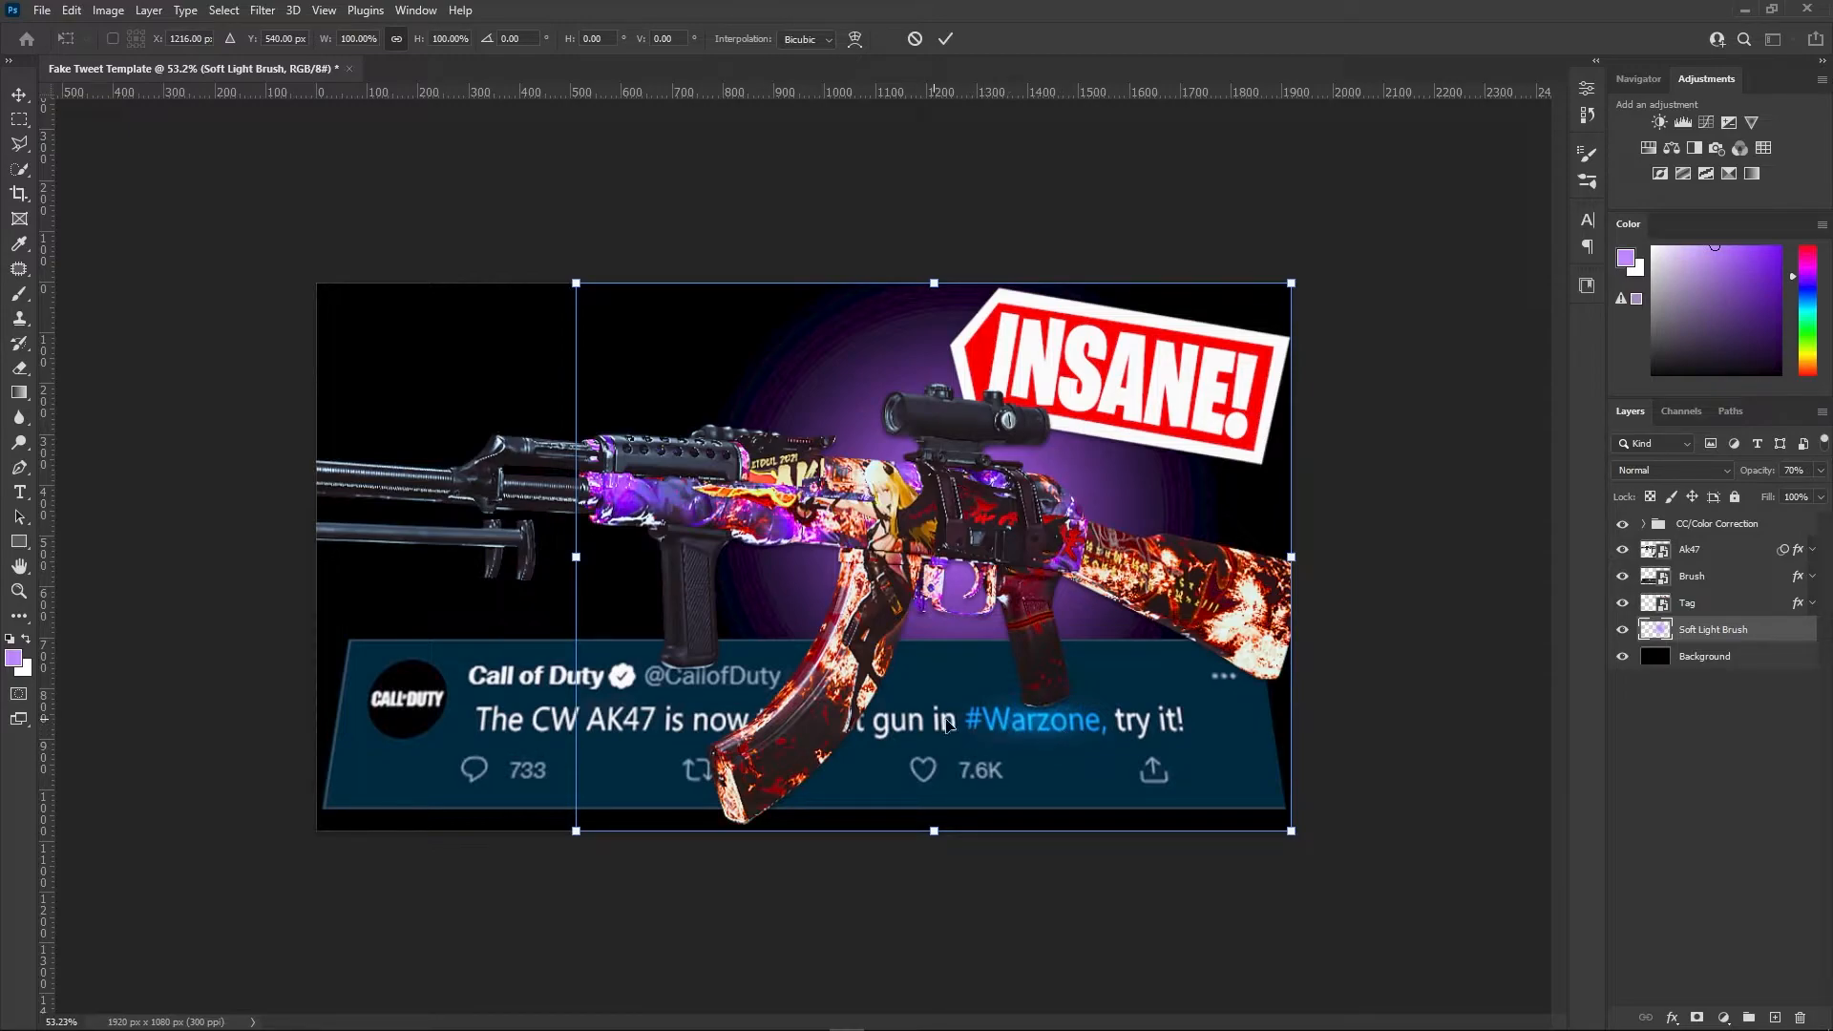
{"action": "left_click_drag", "start_coordinate": [1292, 556], "coordinate": [1447, 556]}
{"action": "left_click_drag", "start_coordinate": [571, 559], "coordinate": [269, 557]}
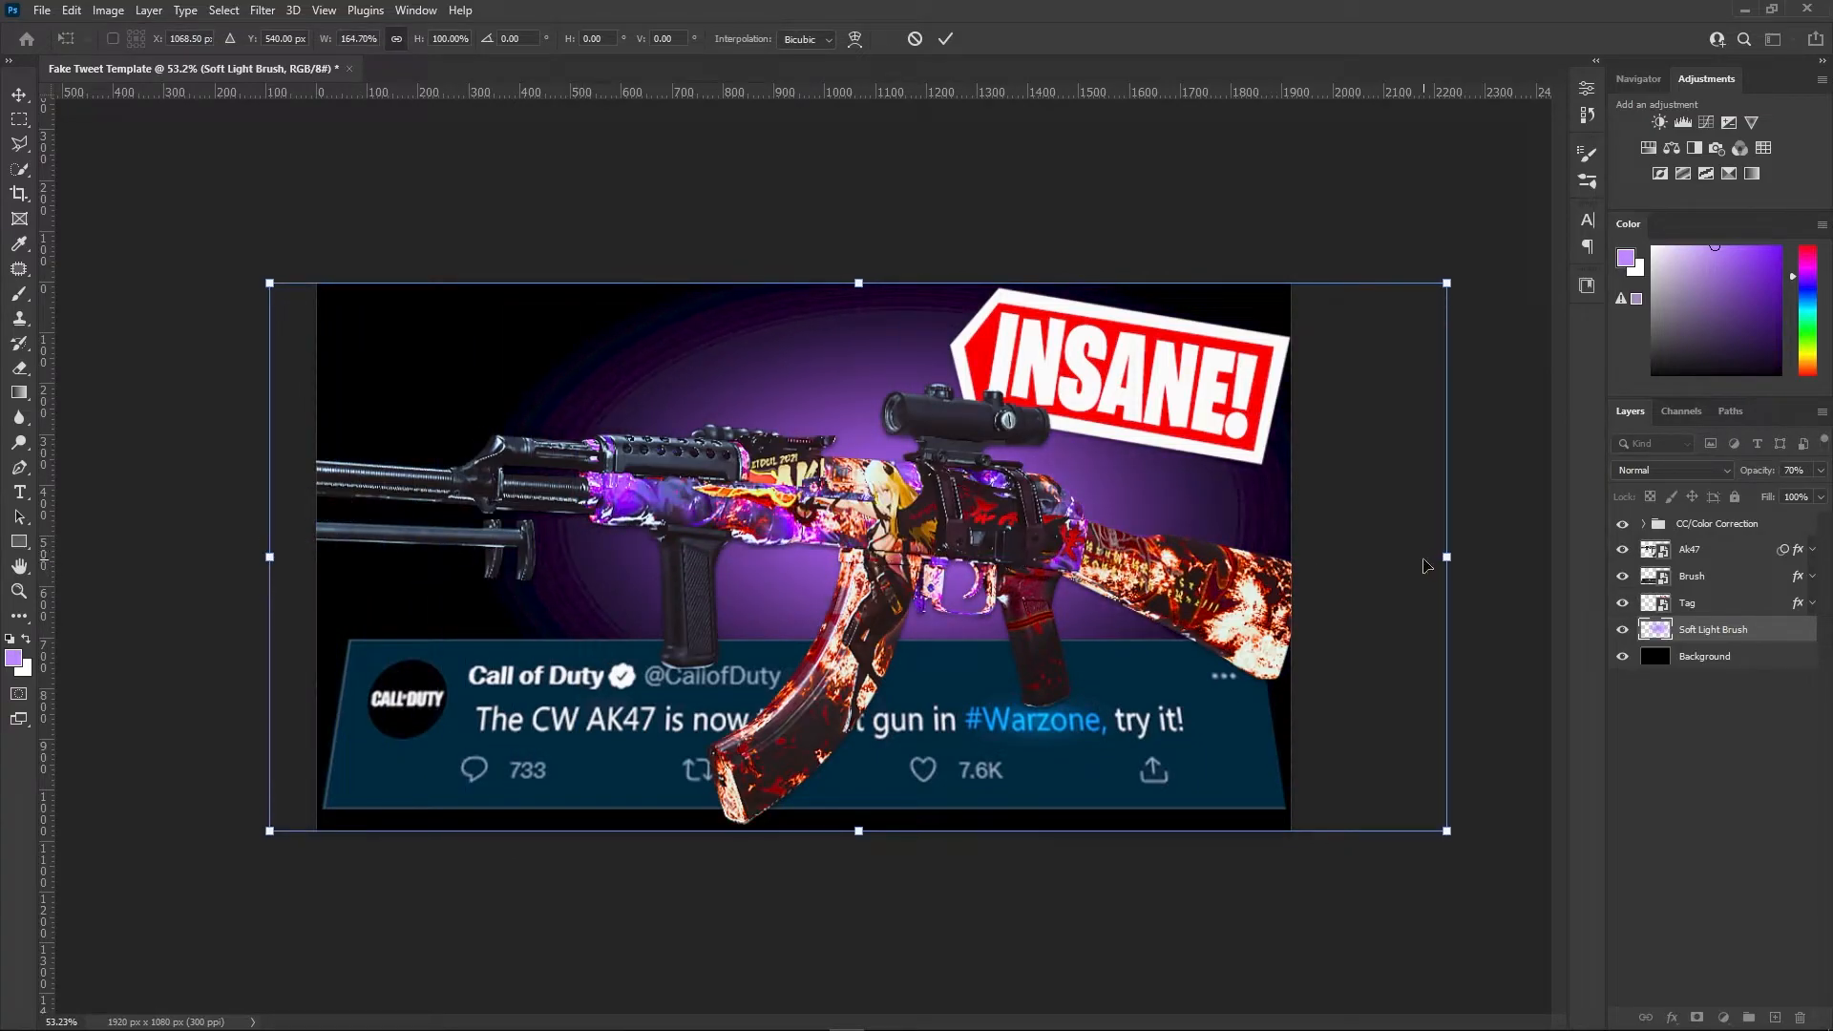
{"action": "left_click_drag", "start_coordinate": [1452, 555], "coordinate": [1559, 556]}
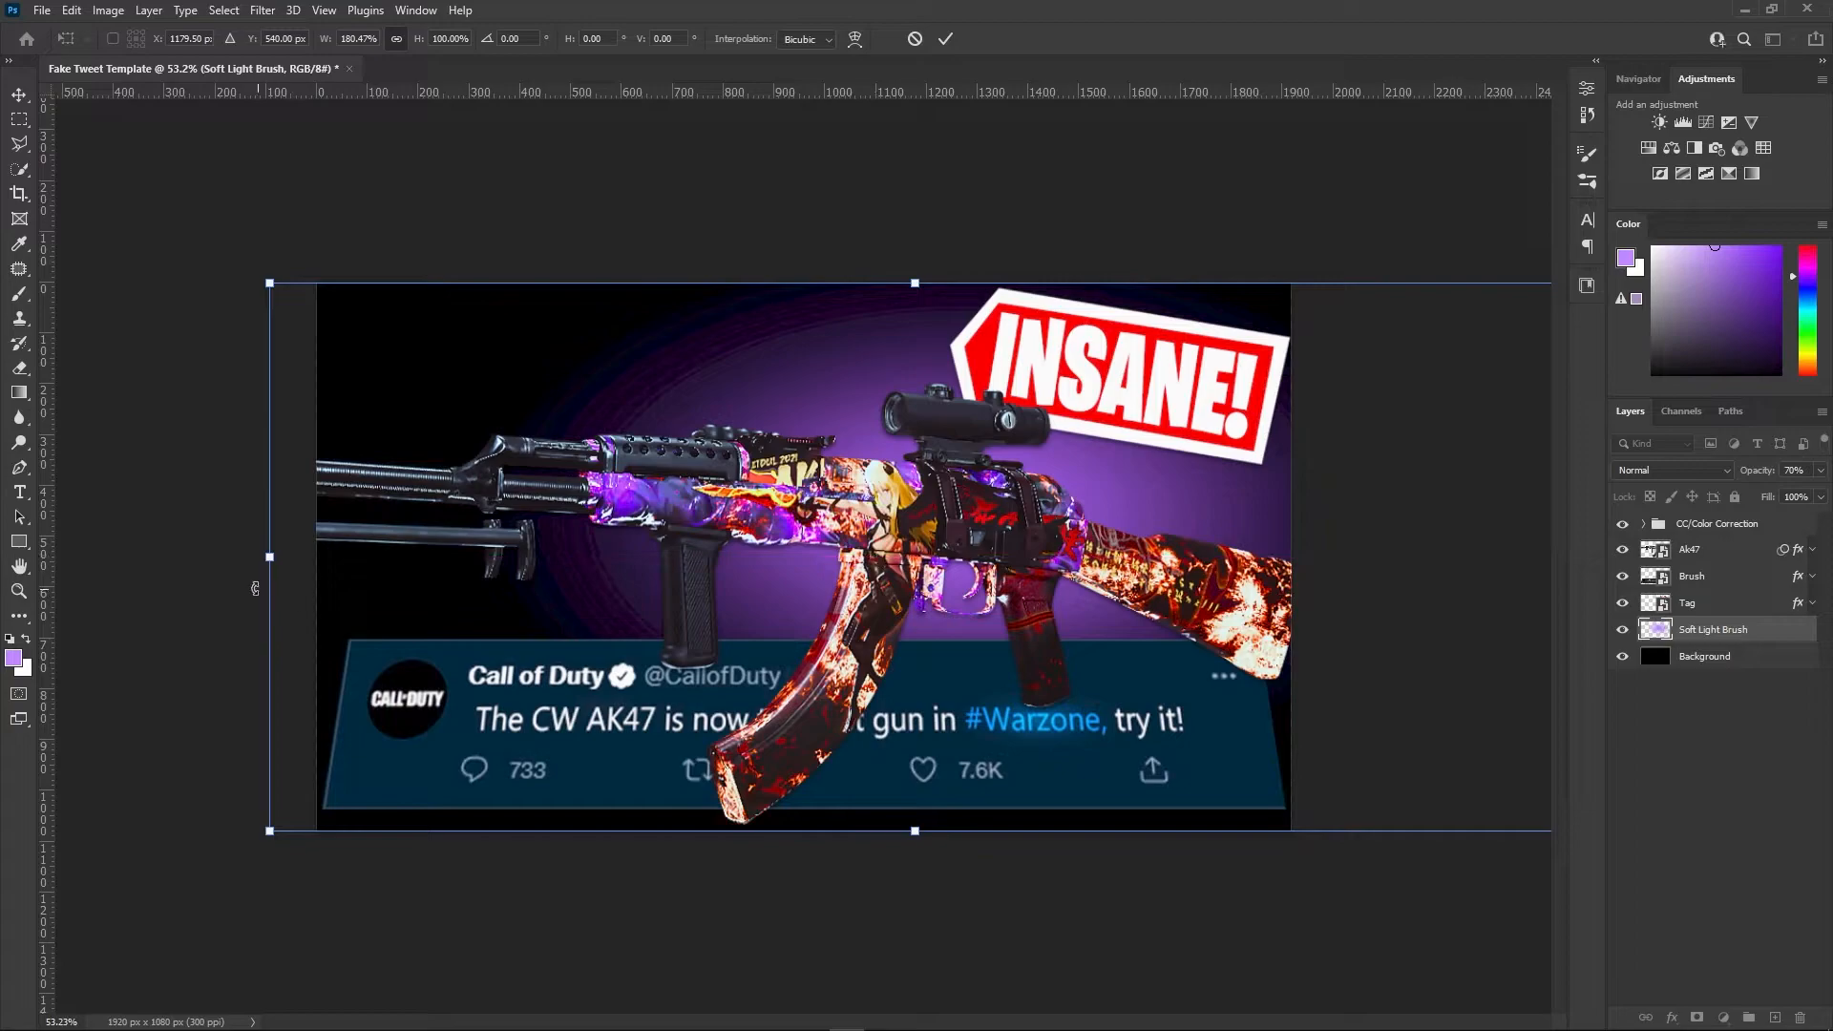
{"action": "left_click_drag", "start_coordinate": [269, 557], "coordinate": [143, 548]}
{"action": "left_click_drag", "start_coordinate": [700, 569], "coordinate": [730, 569]}
{"action": "key", "text": "Return"}
Create a new layer between Soft Light Brush and Background and name it White Brush
{"action": "key", "text": "b"}
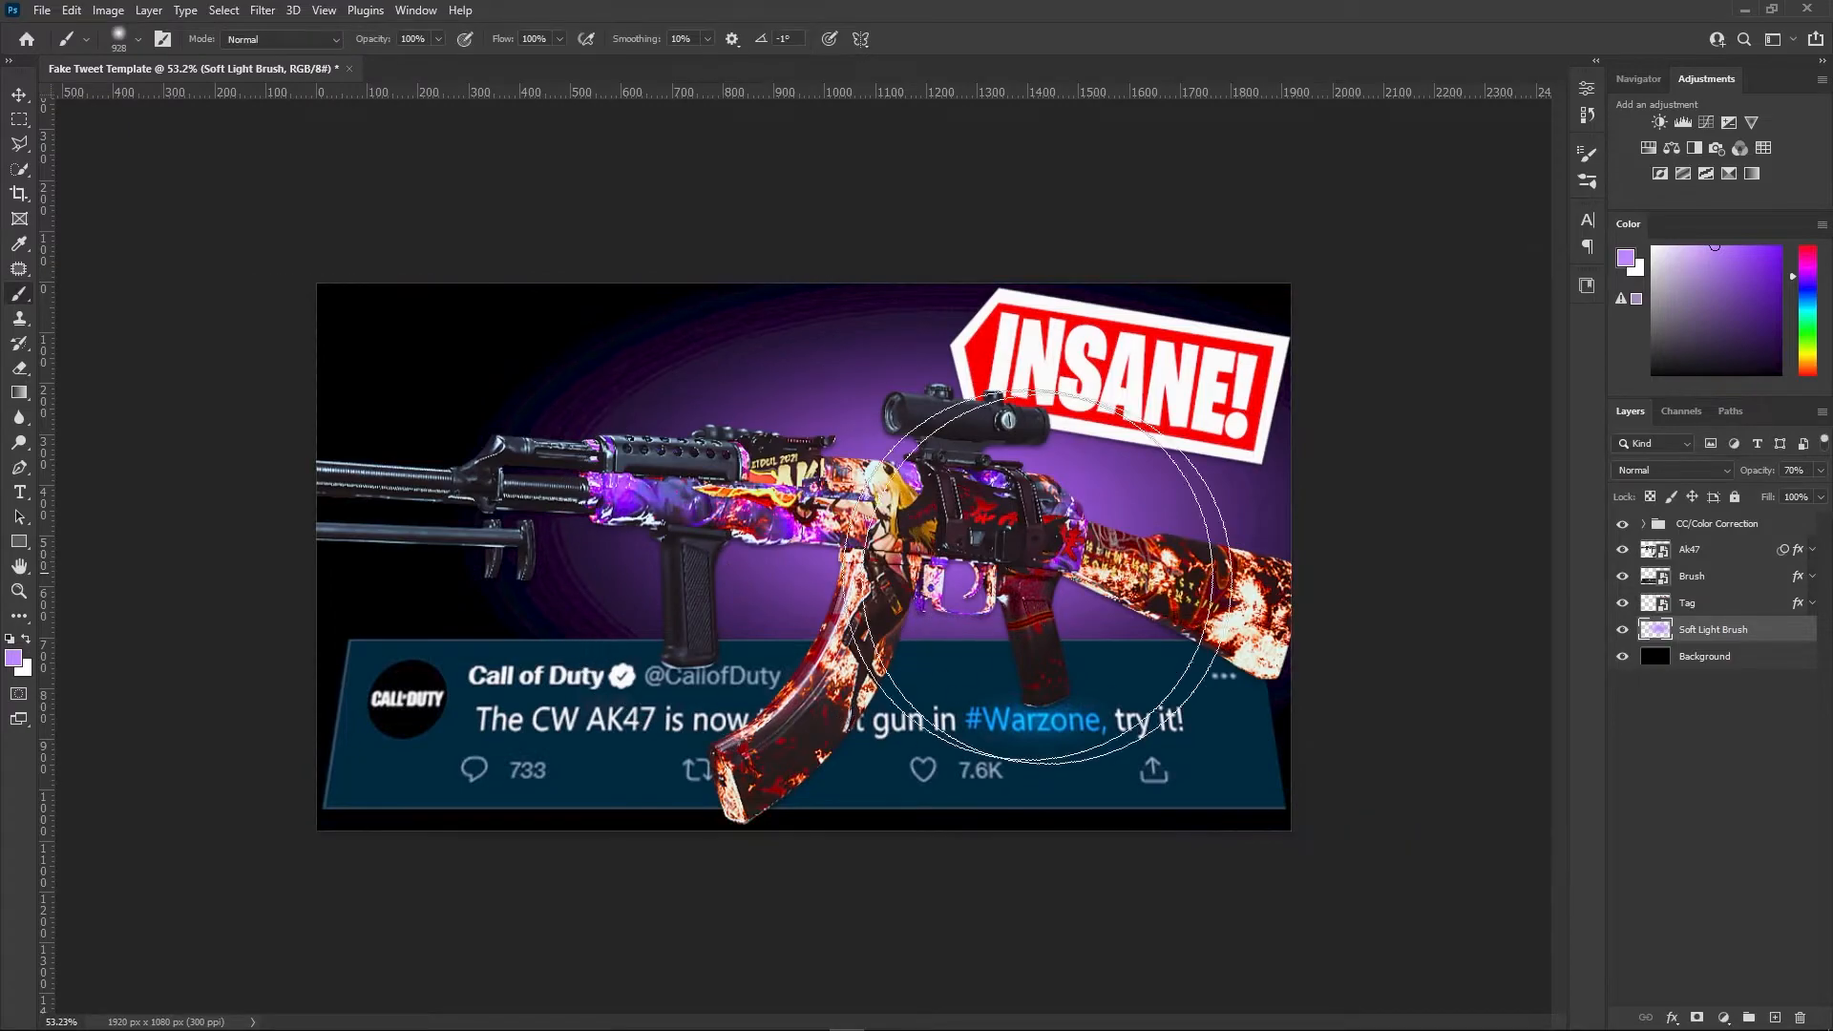
{"action": "left_click", "coordinate": [1776, 1018]}
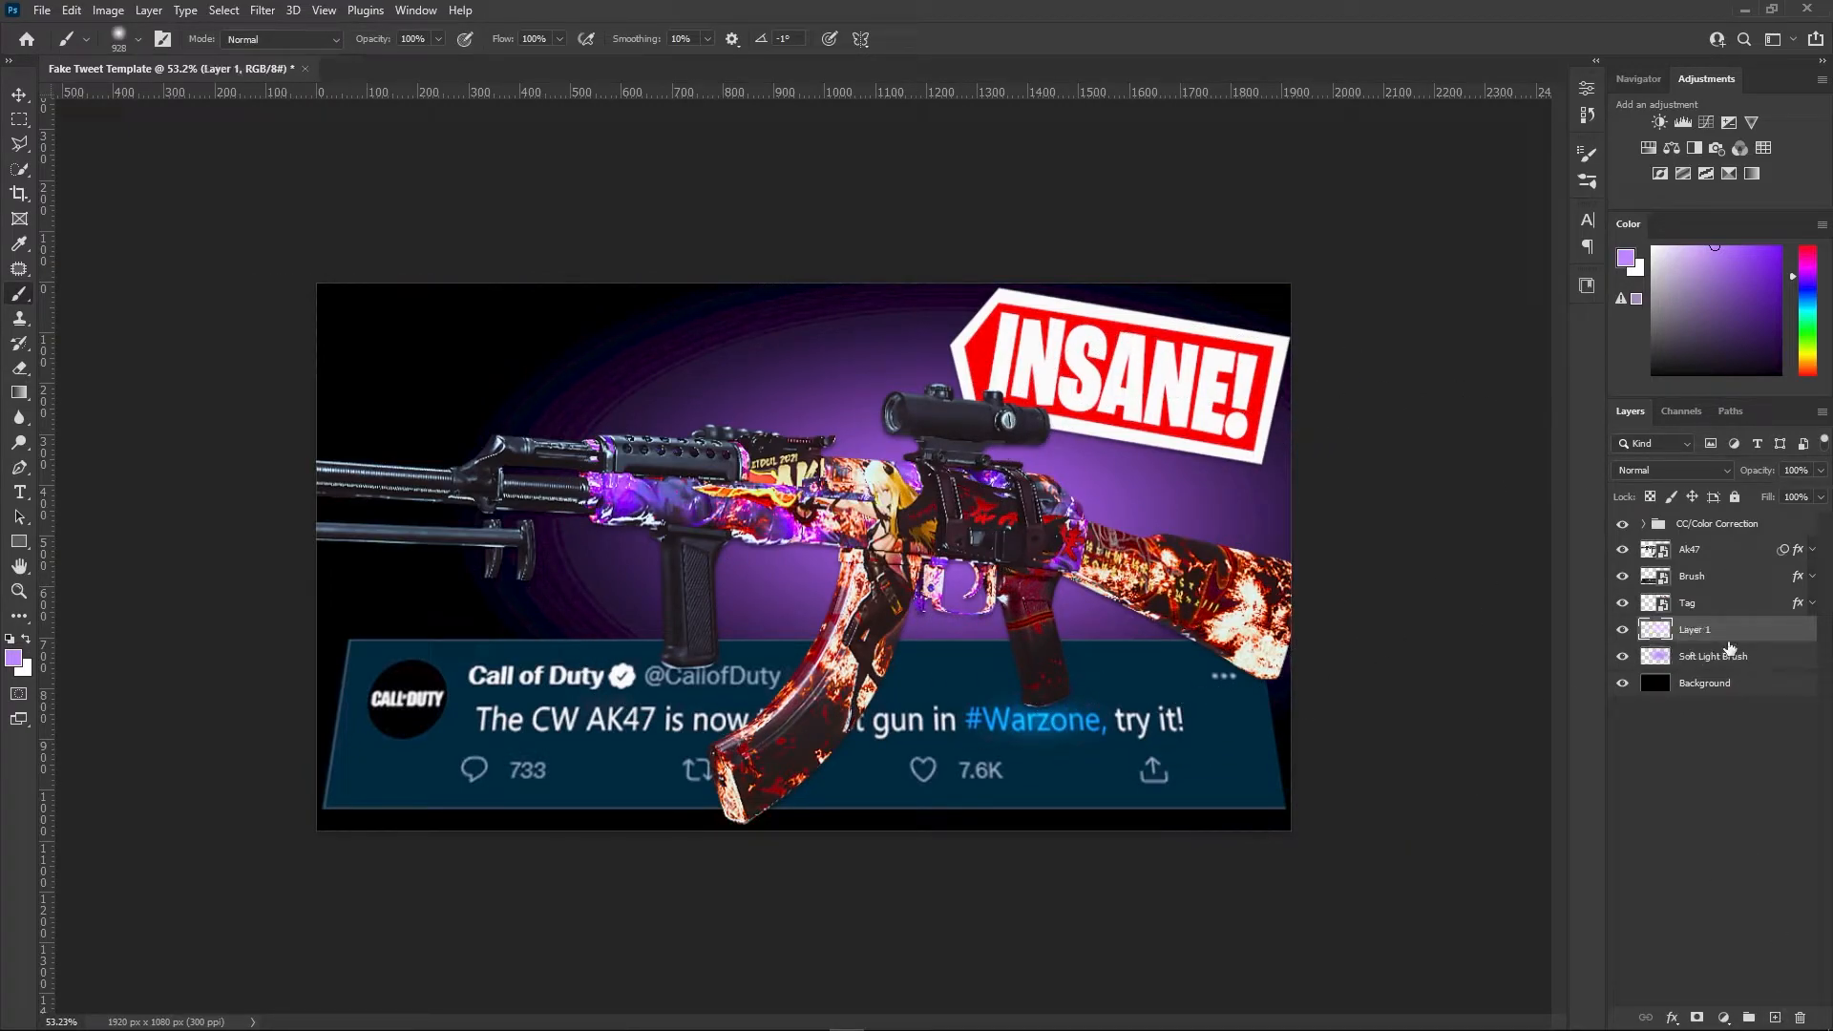
{"action": "left_click_drag", "start_coordinate": [1737, 636], "coordinate": [1735, 663]}
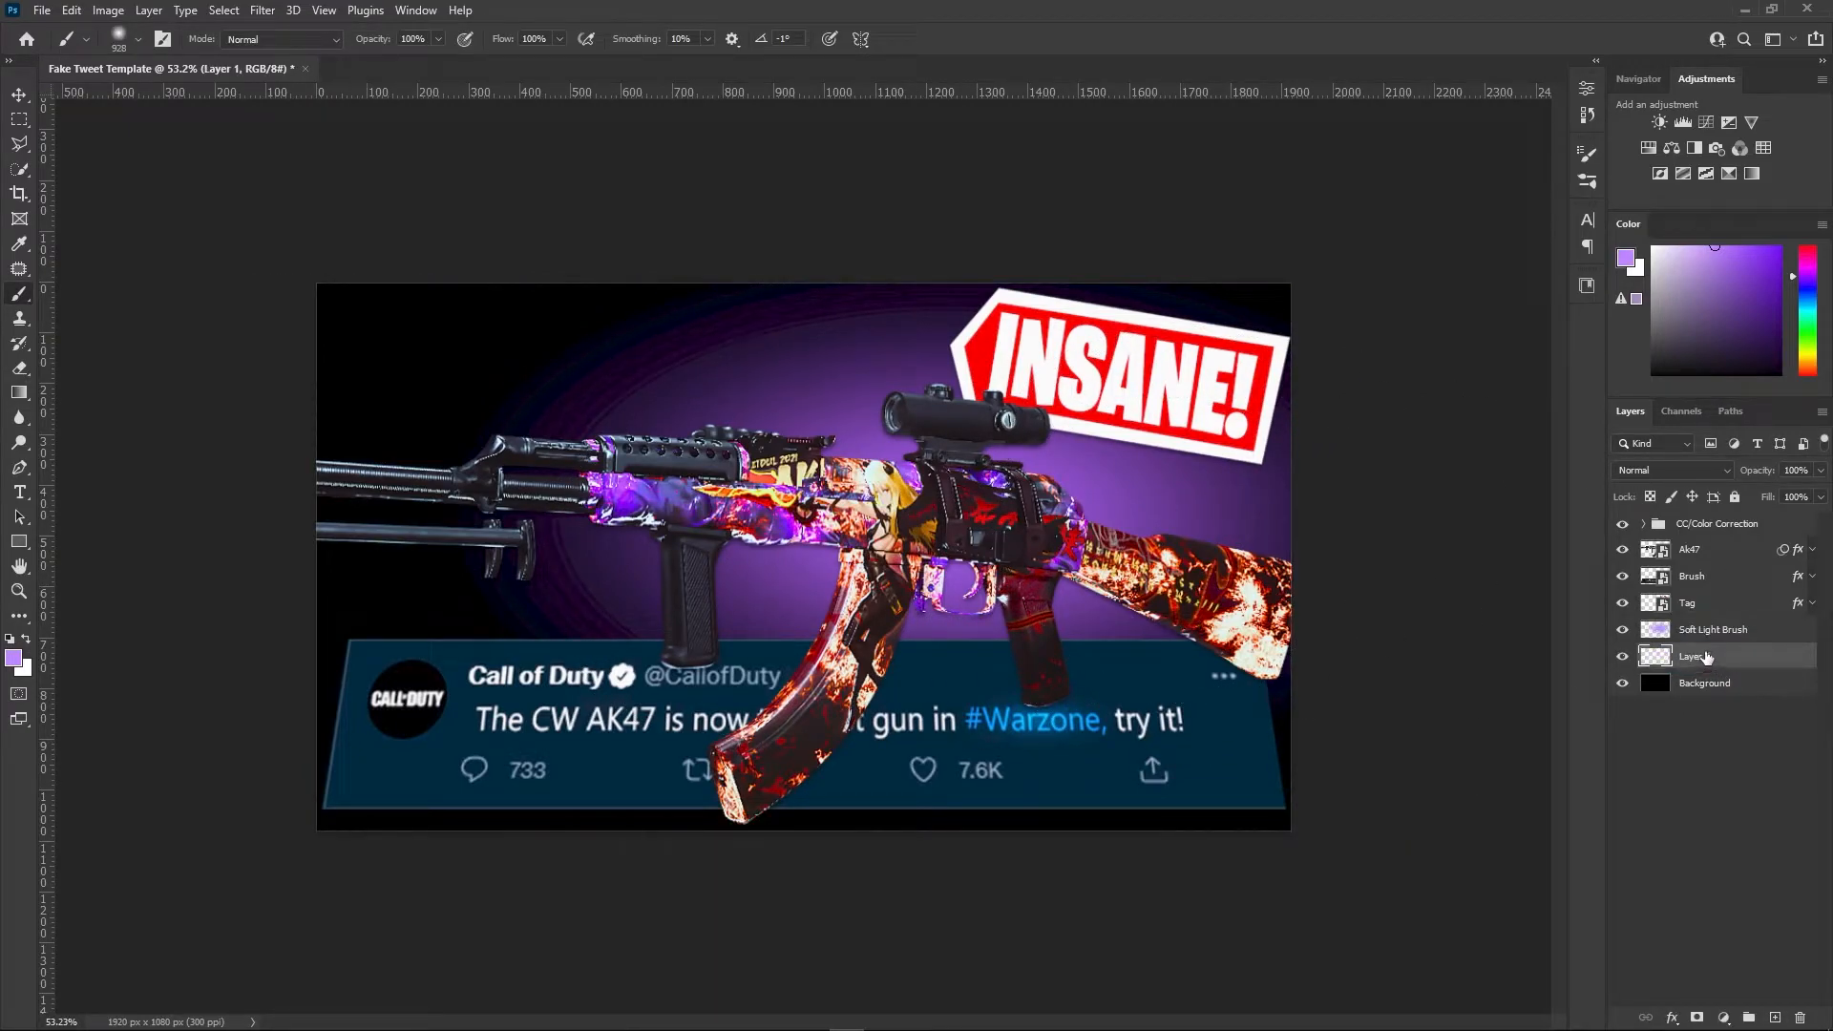
{"action": "double_click", "coordinate": [1705, 658]}
{"action": "type", "text": "White Brush"}
{"action": "key", "text": "Return"}
Paint a single soft white dab about 712 px wide behind the gun's receiver on the White Brush layer
{"action": "scroll", "coordinate": [804, 559], "scroll_direction": "up", "scroll_amount": 2}
{"action": "key", "text": "x"}
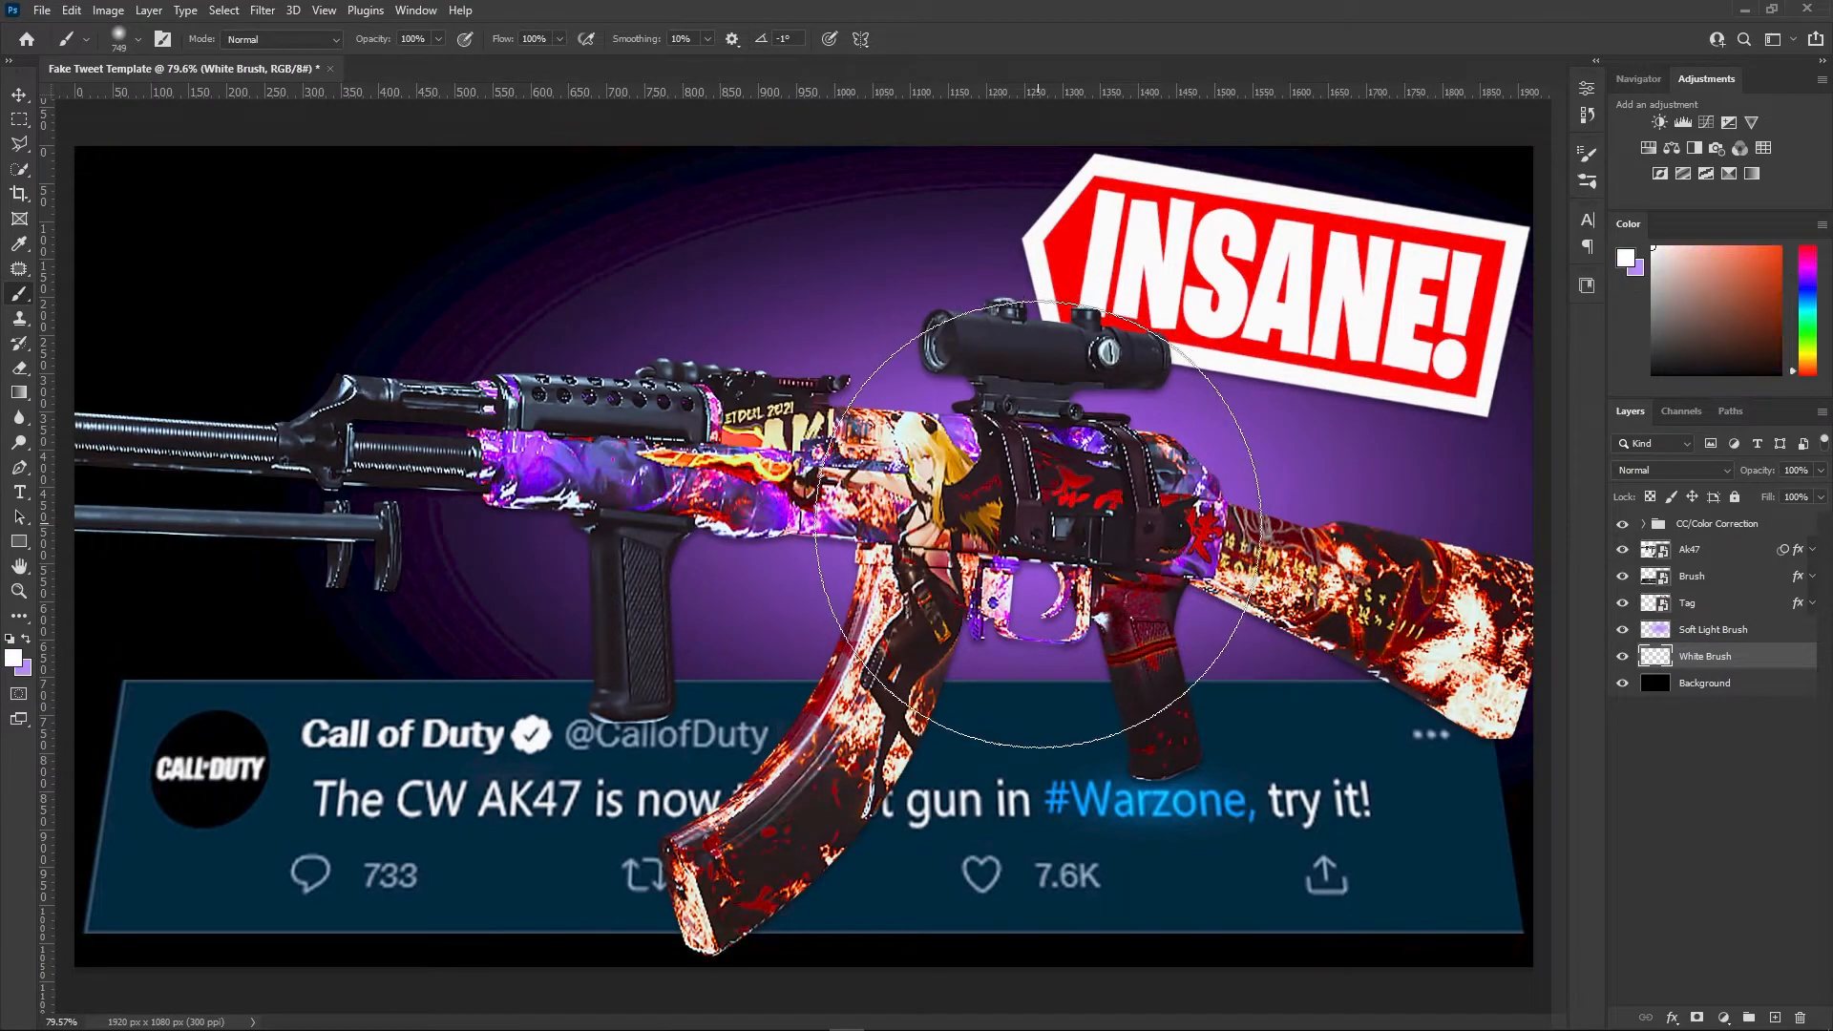
{"action": "right_click", "coordinate": [1048, 515], "text": "alt"}
{"action": "left_click", "coordinate": [1048, 516]}
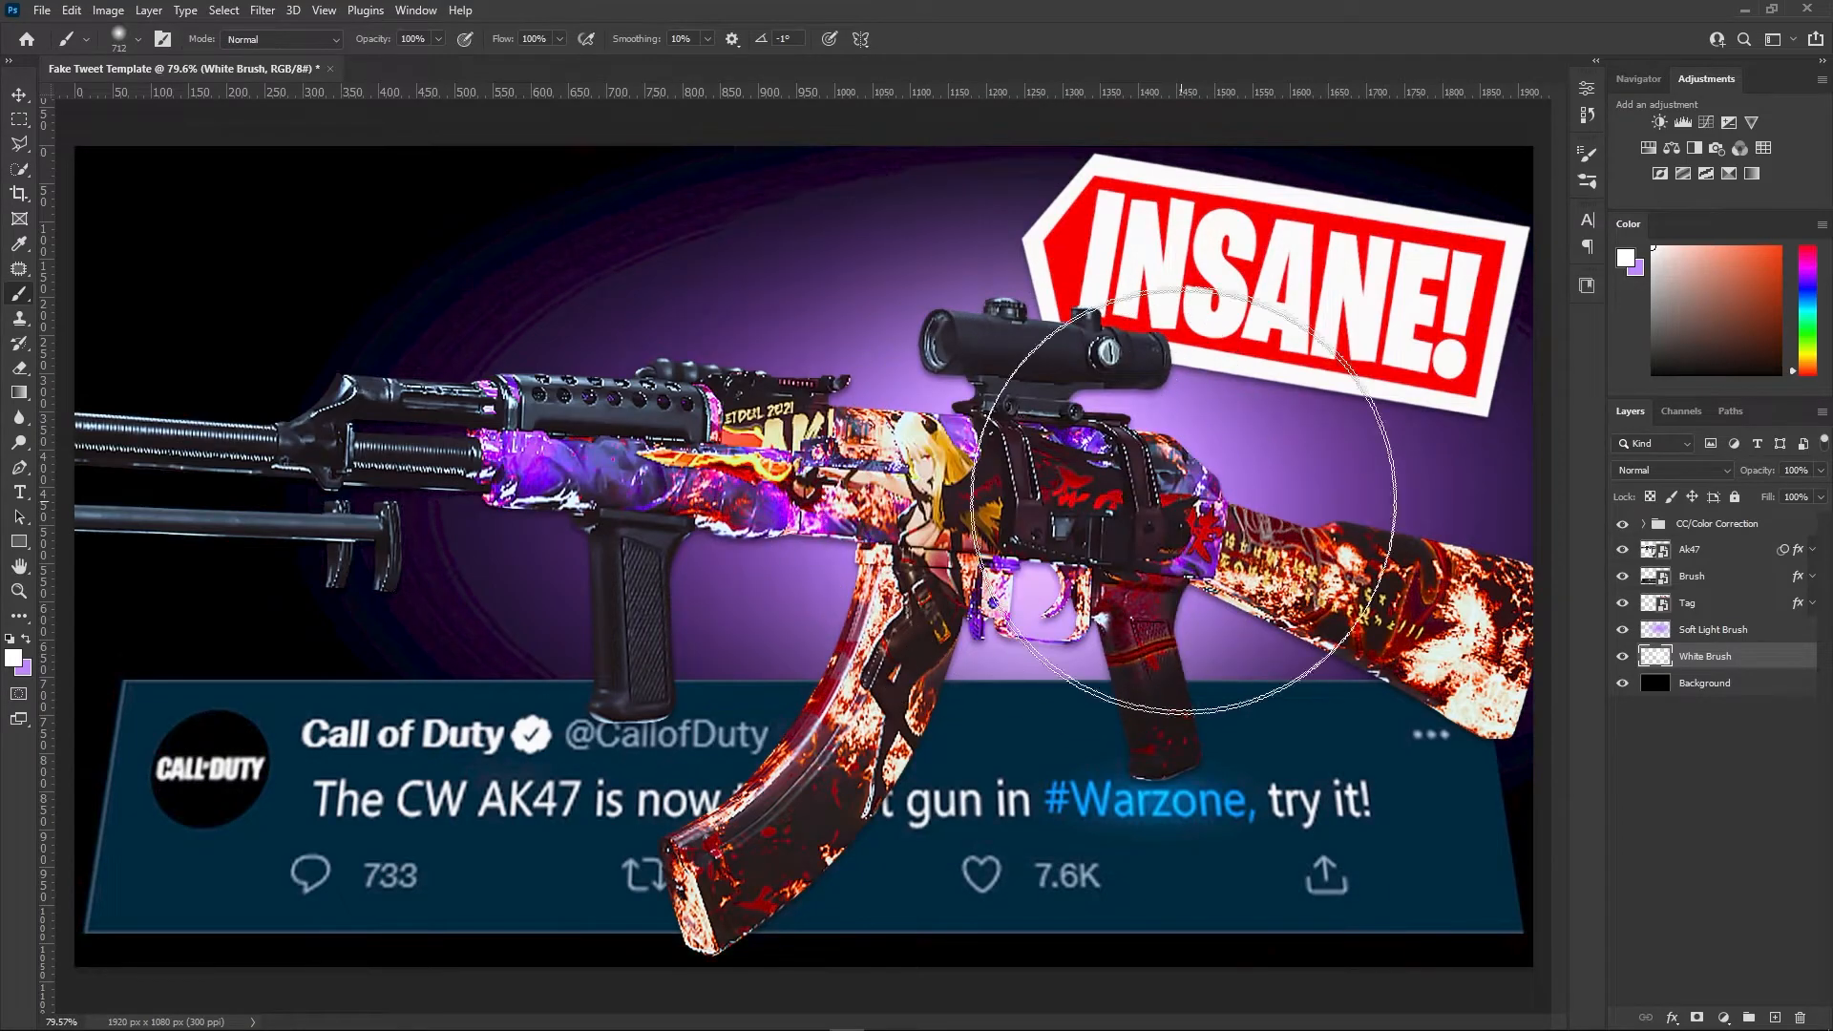
Flatten and widen the white glow into a low ellipse and center it behind the gun's receiver
{"action": "key", "text": "ctrl+t"}
{"action": "scroll", "coordinate": [1012, 183], "scroll_direction": "down", "scroll_amount": 1}
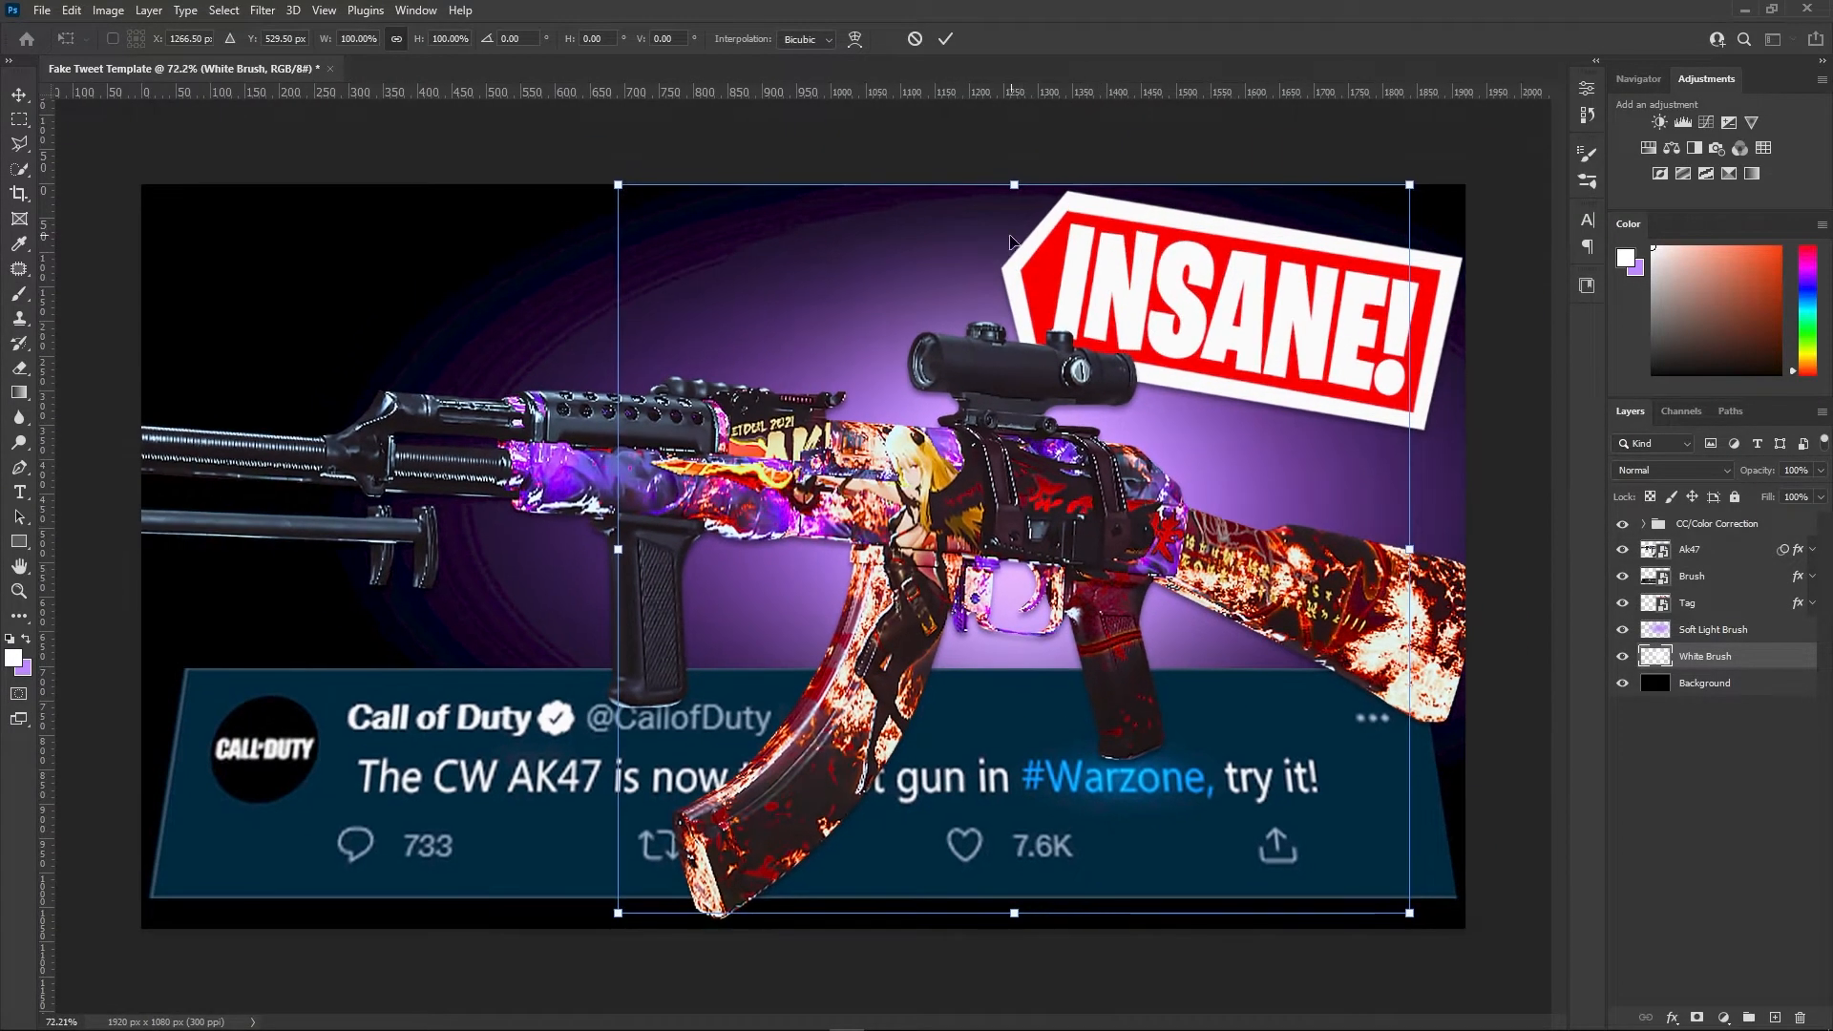
{"action": "left_click_drag", "start_coordinate": [1012, 183], "coordinate": [1037, 361]}
{"action": "left_click_drag", "start_coordinate": [1014, 913], "coordinate": [1036, 751]}
{"action": "left_click_drag", "start_coordinate": [1015, 356], "coordinate": [1016, 254]}
{"action": "left_click_drag", "start_coordinate": [1021, 392], "coordinate": [1027, 434]}
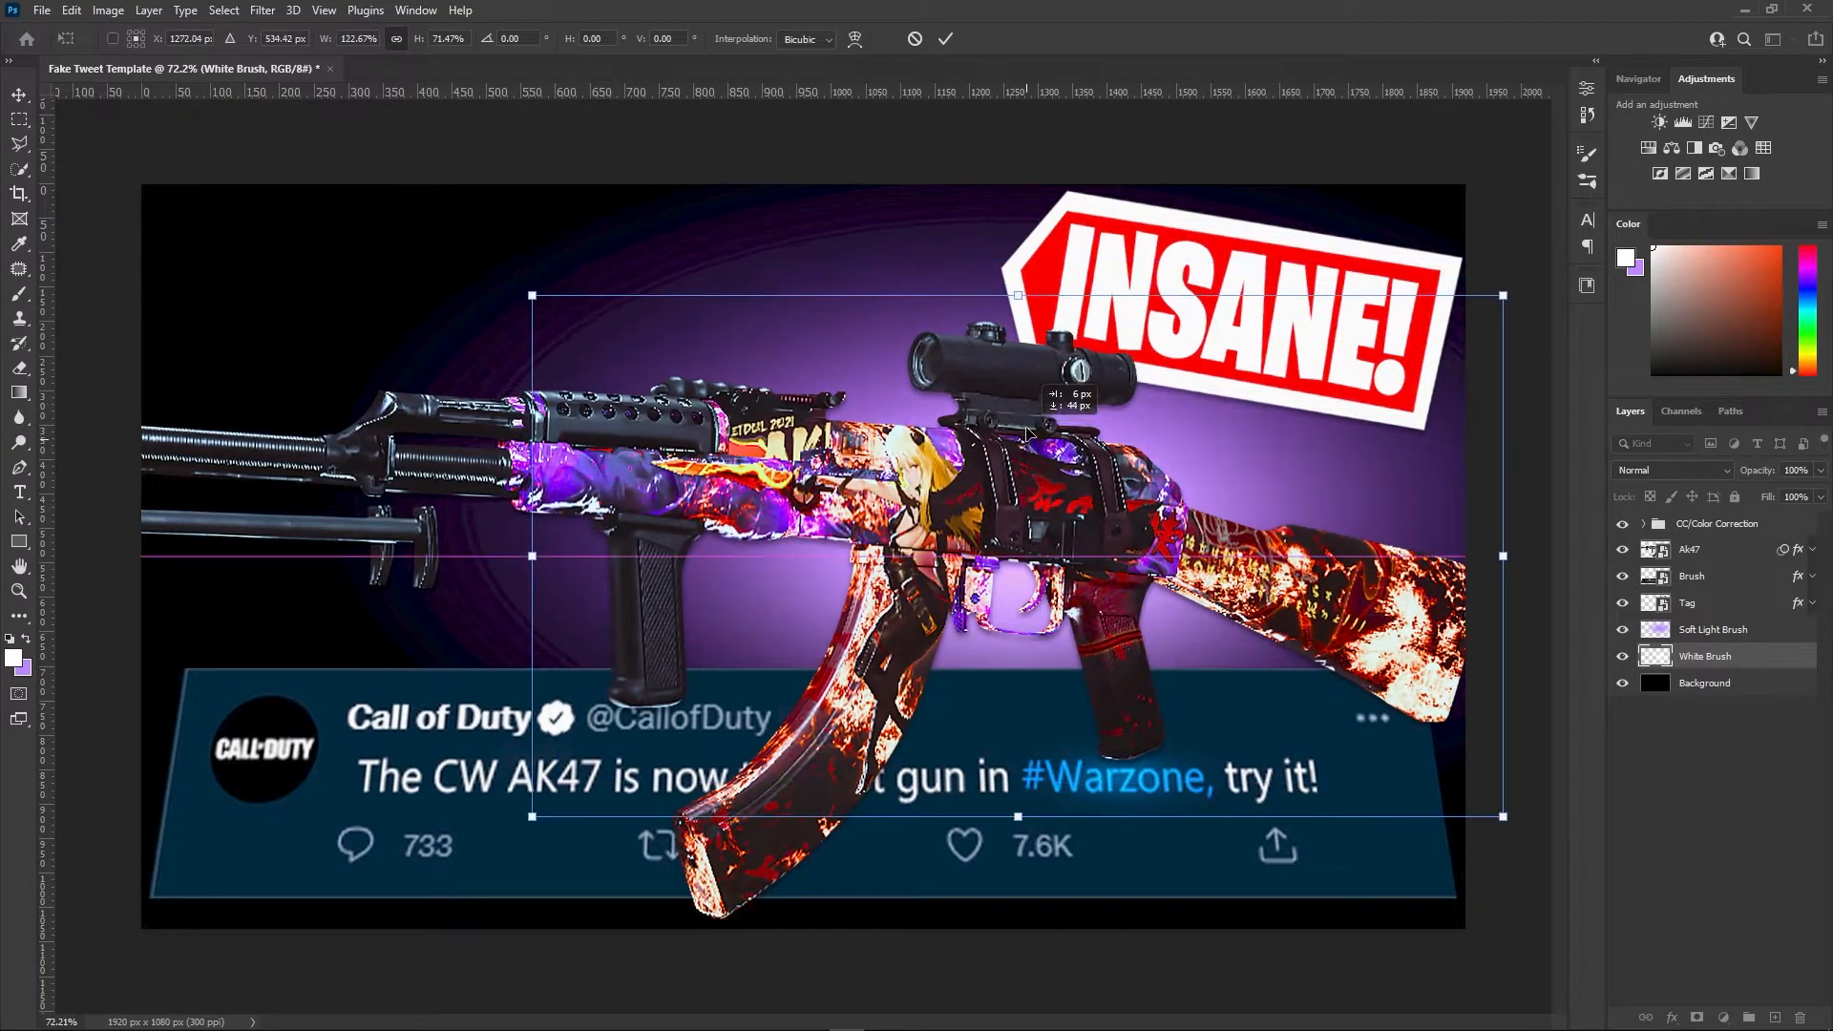
{"action": "left_click_drag", "start_coordinate": [1014, 815], "coordinate": [1019, 782]}
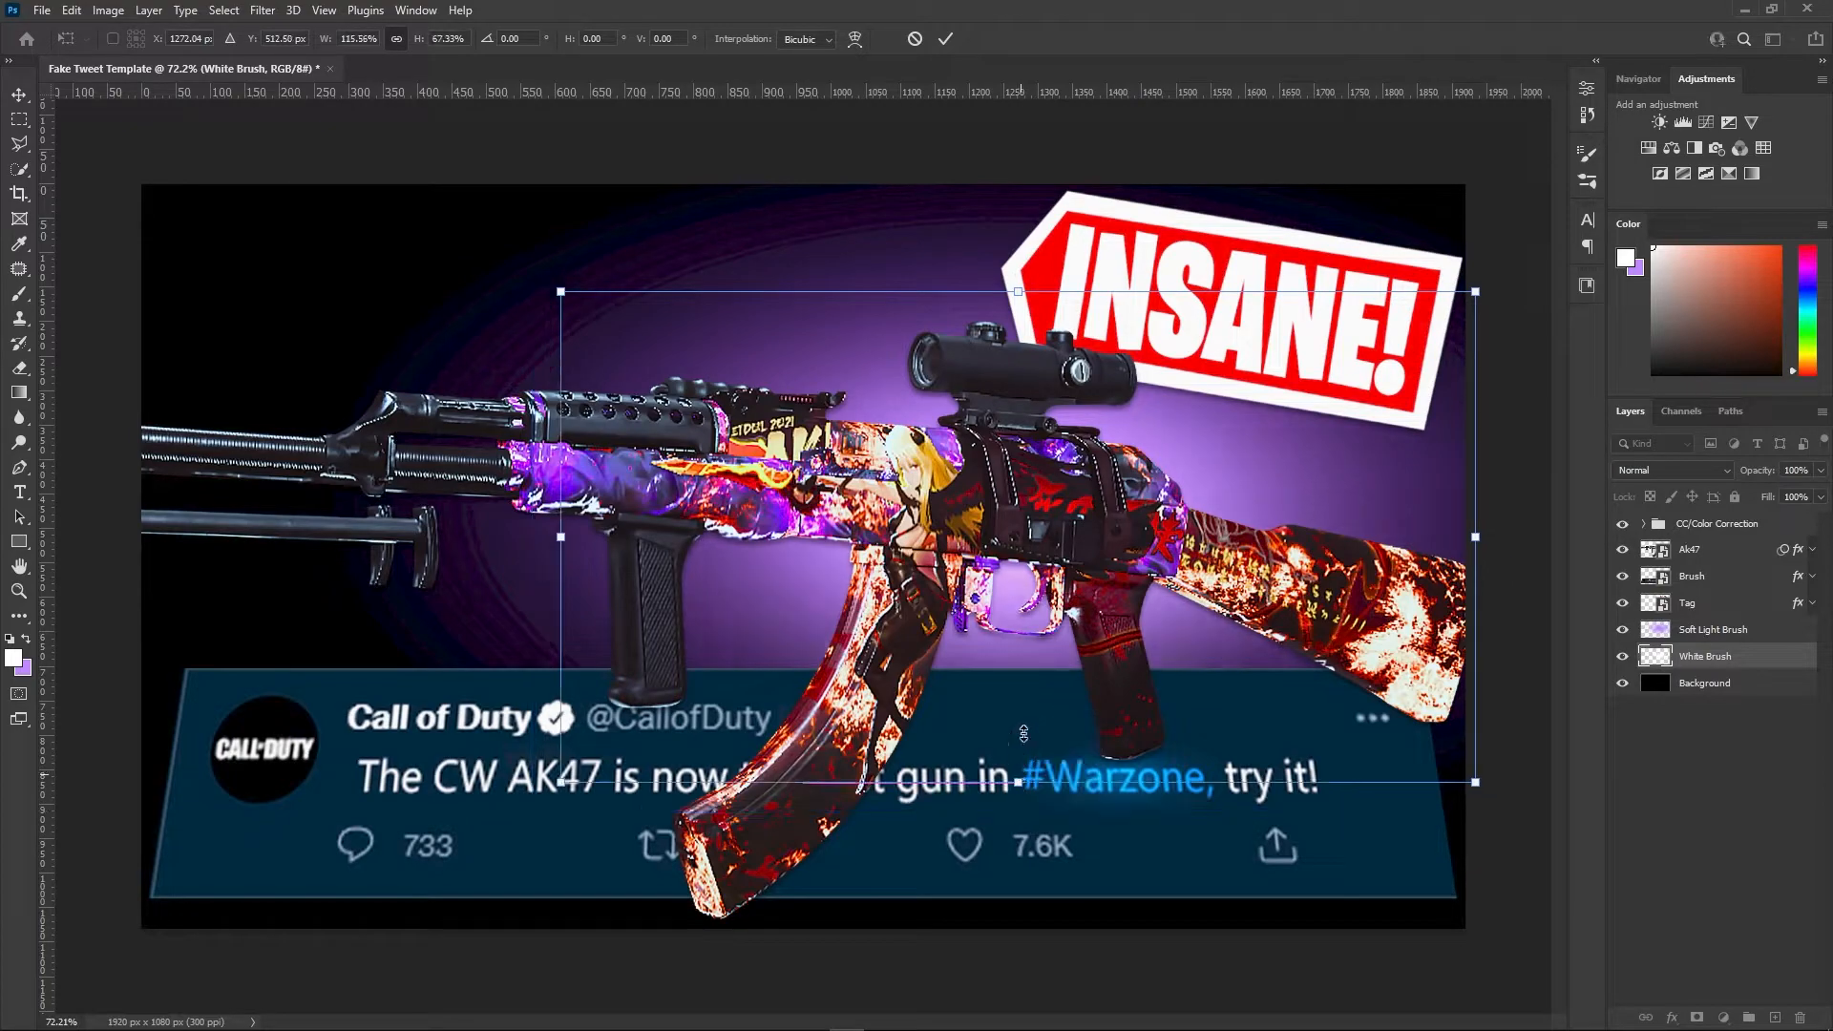
{"action": "left_click_drag", "start_coordinate": [1019, 291], "coordinate": [1019, 310]}
{"action": "left_click_drag", "start_coordinate": [1023, 472], "coordinate": [1021, 461]}
{"action": "key", "text": "Return"}
Move the White Brush layer above the Soft Light Brush layer, keeping the glow's size and position
{"action": "scroll", "coordinate": [1027, 500], "scroll_direction": "up", "scroll_amount": 1}
{"action": "left_click_drag", "start_coordinate": [1733, 650], "coordinate": [1733, 628]}
{"action": "key", "text": "ctrl+t"}
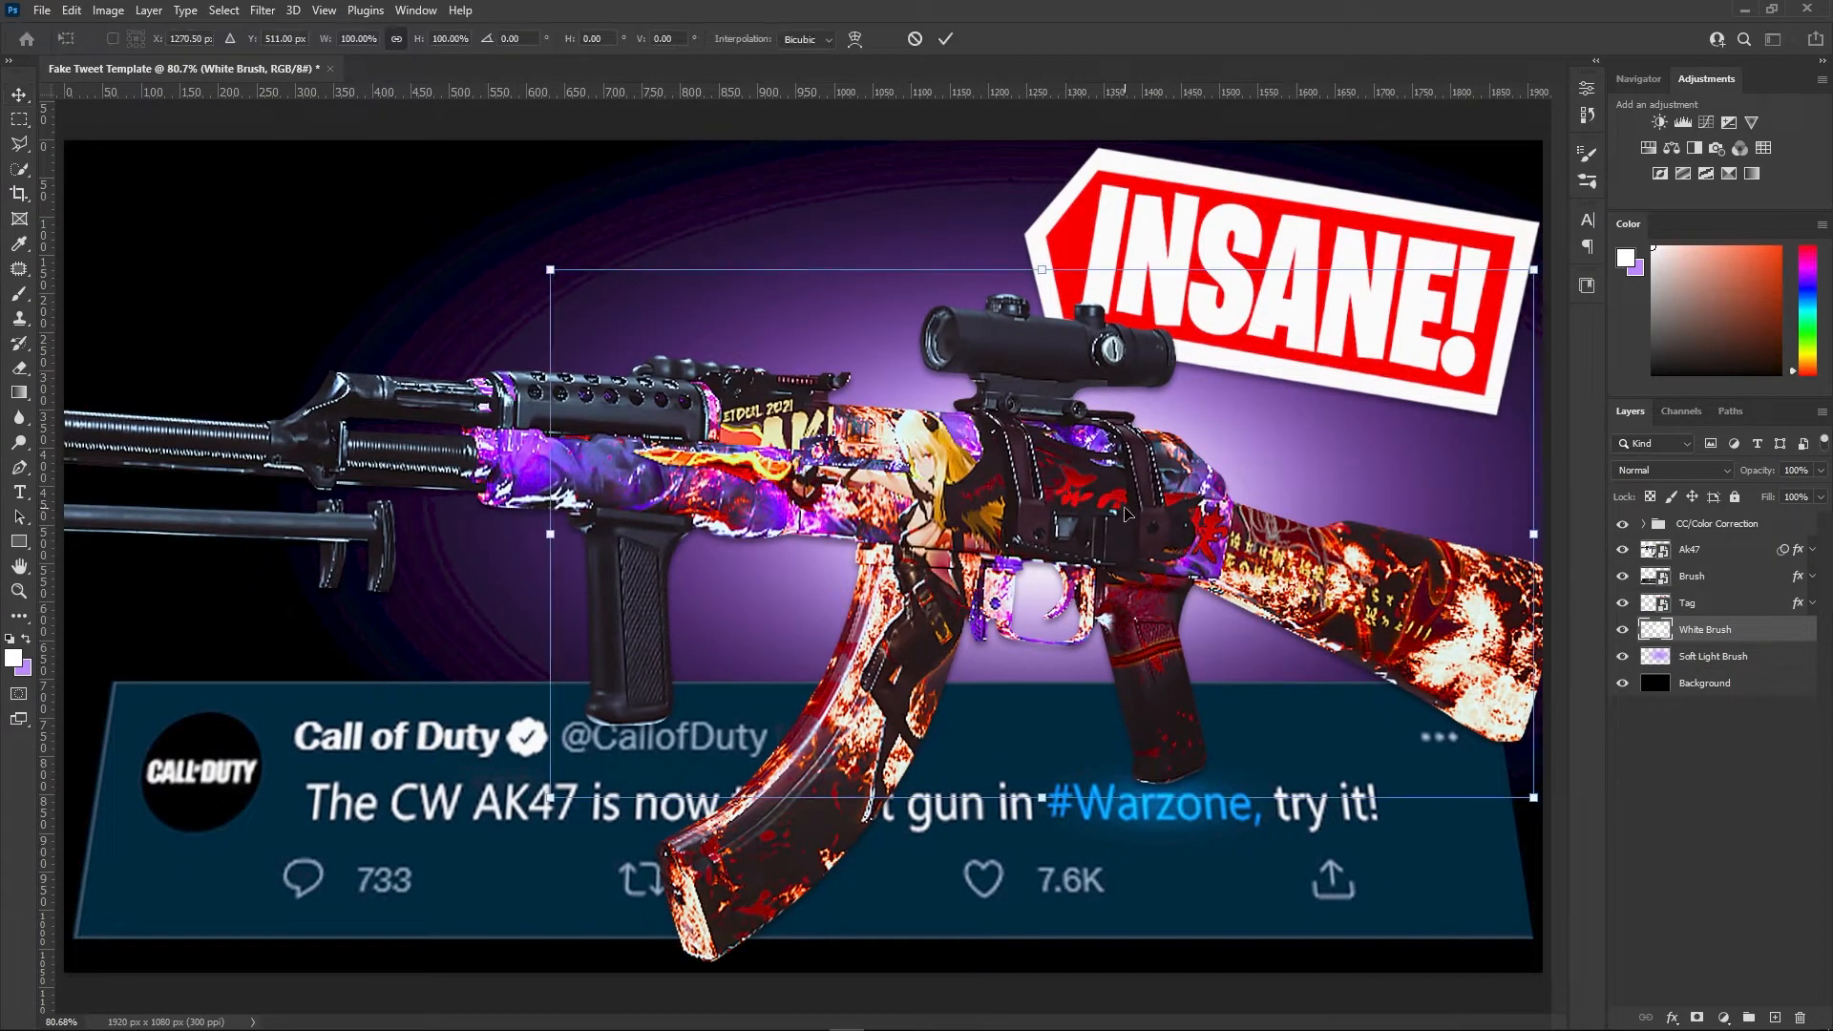
{"action": "key", "text": "Return"}
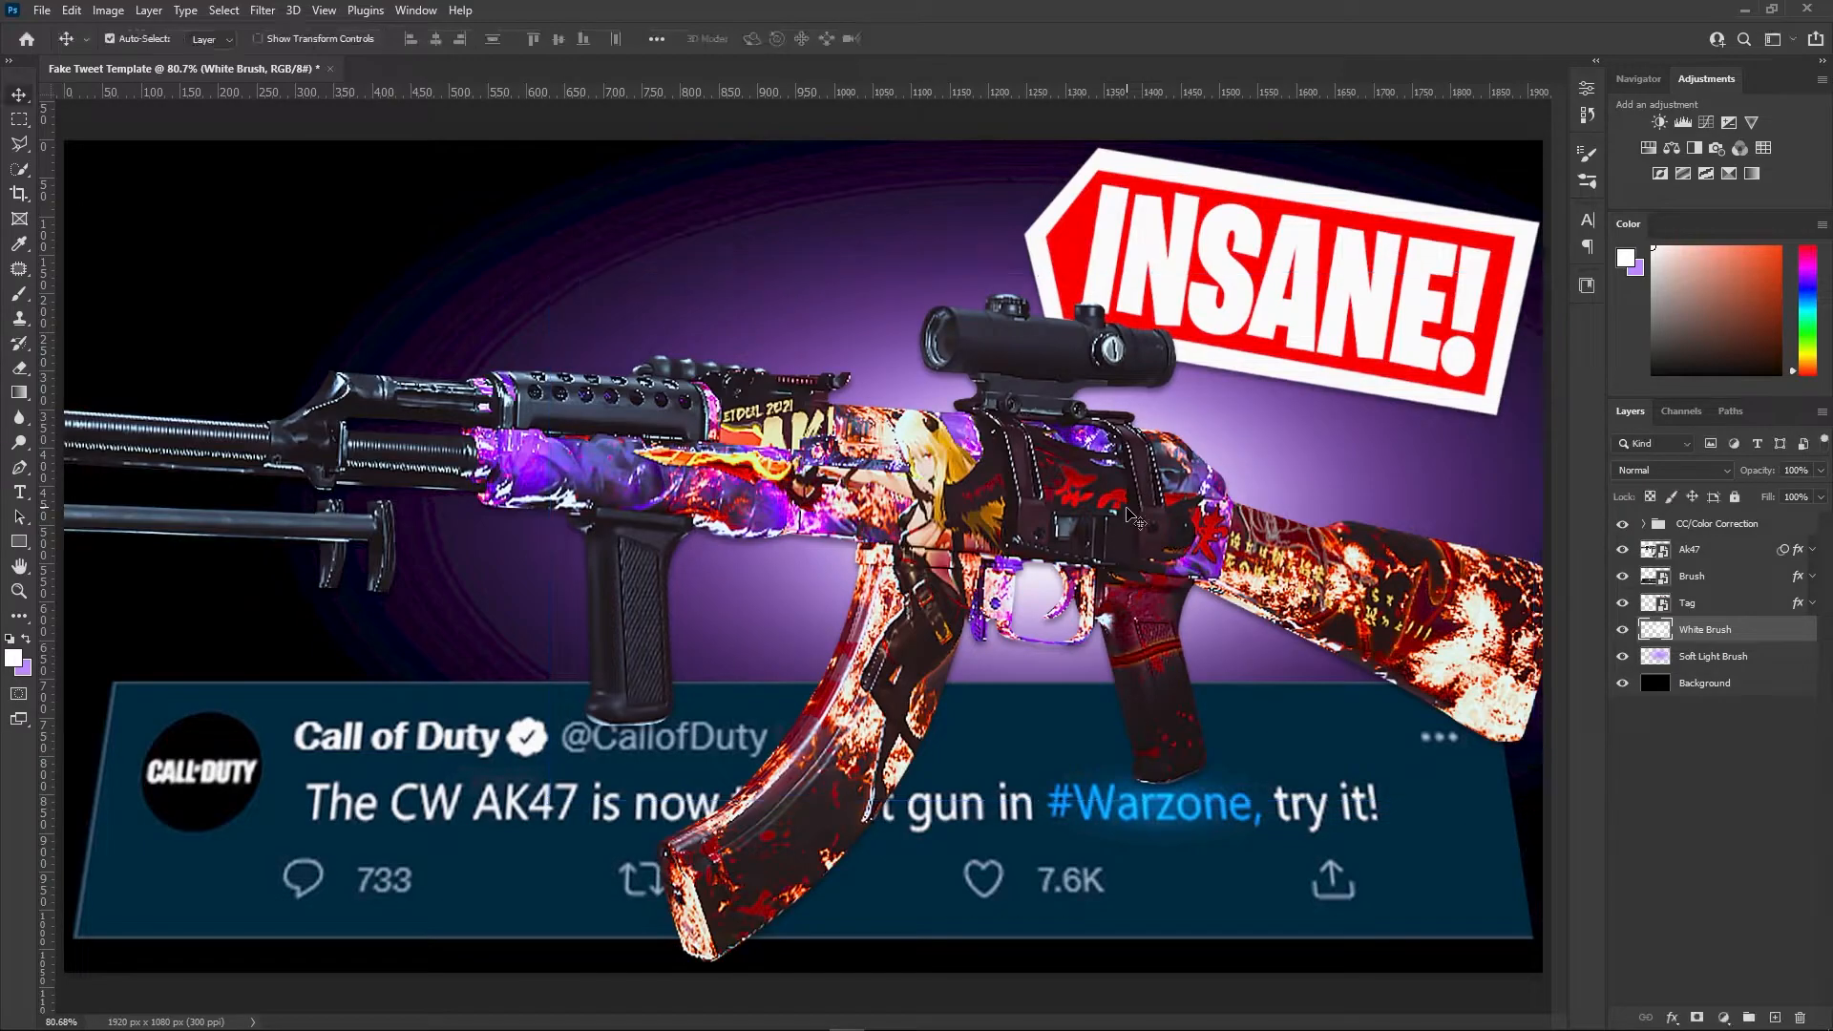
Create a new layer above White Brush and name it Color Brush
{"action": "left_click", "coordinate": [1775, 1018]}
{"action": "double_click", "coordinate": [1703, 630]}
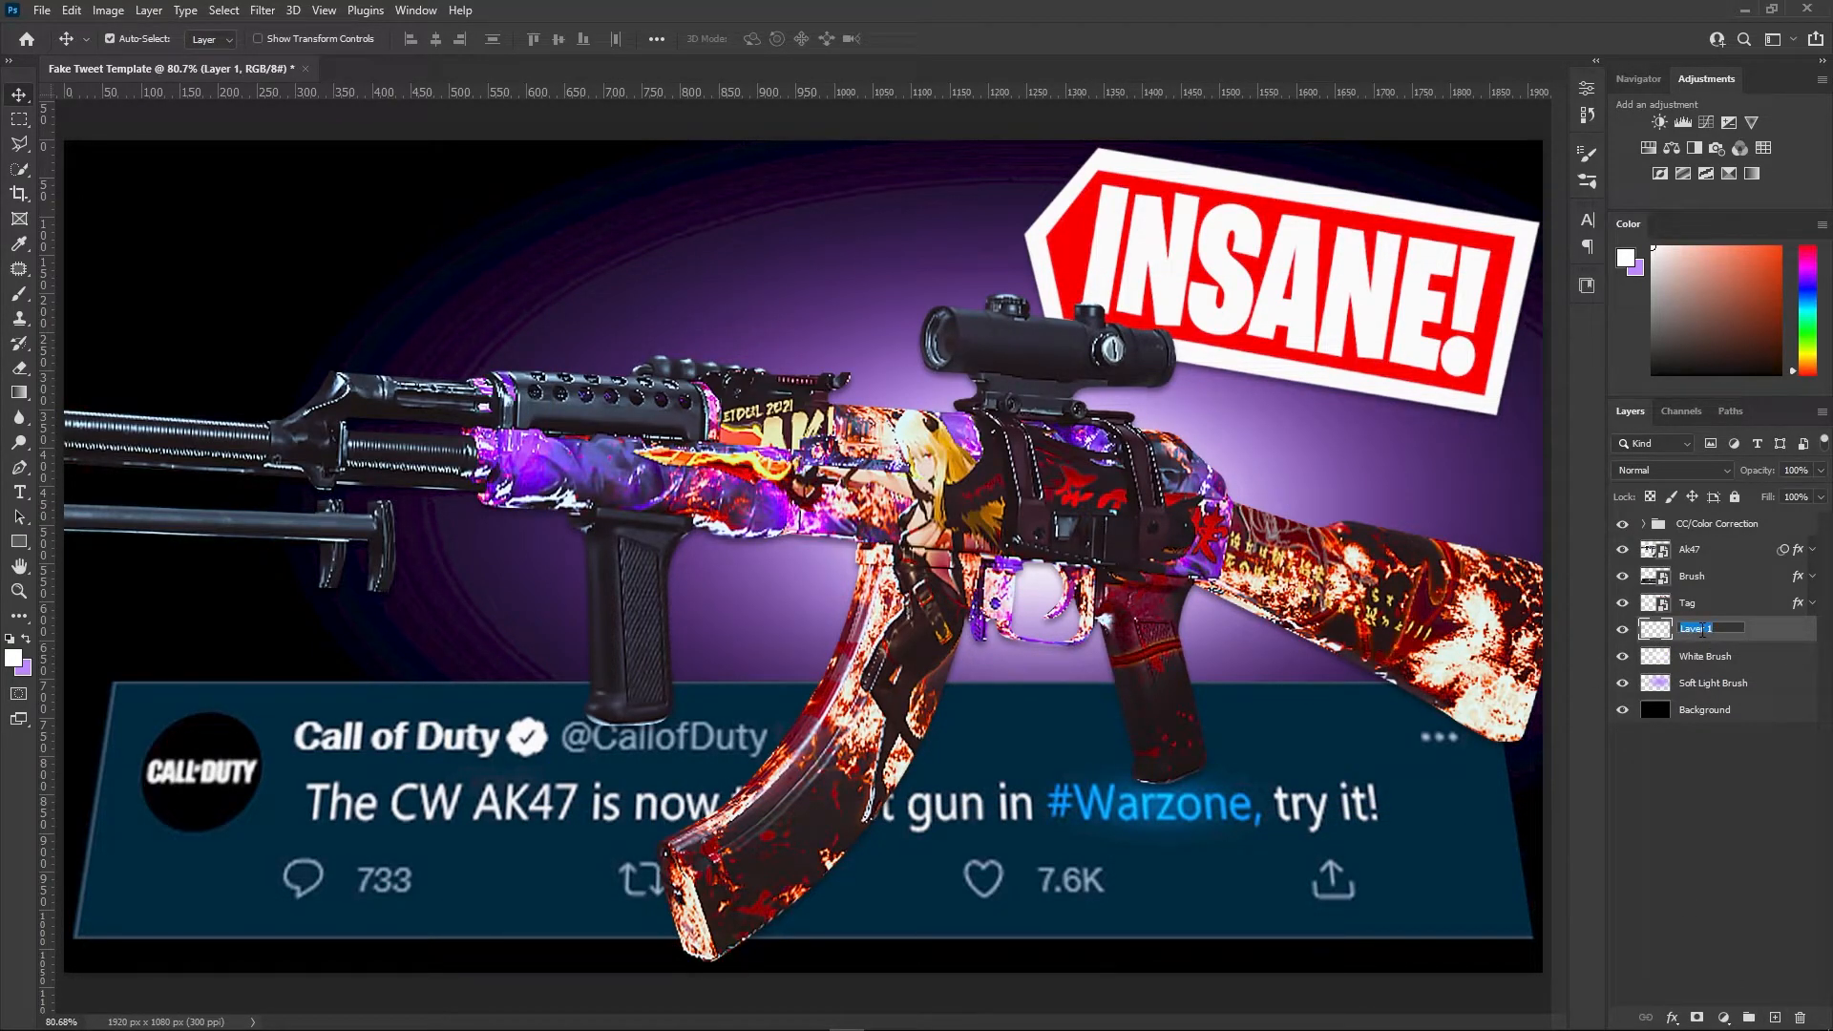
{"action": "type", "text": "Color Brush"}
{"action": "key", "text": "Return"}
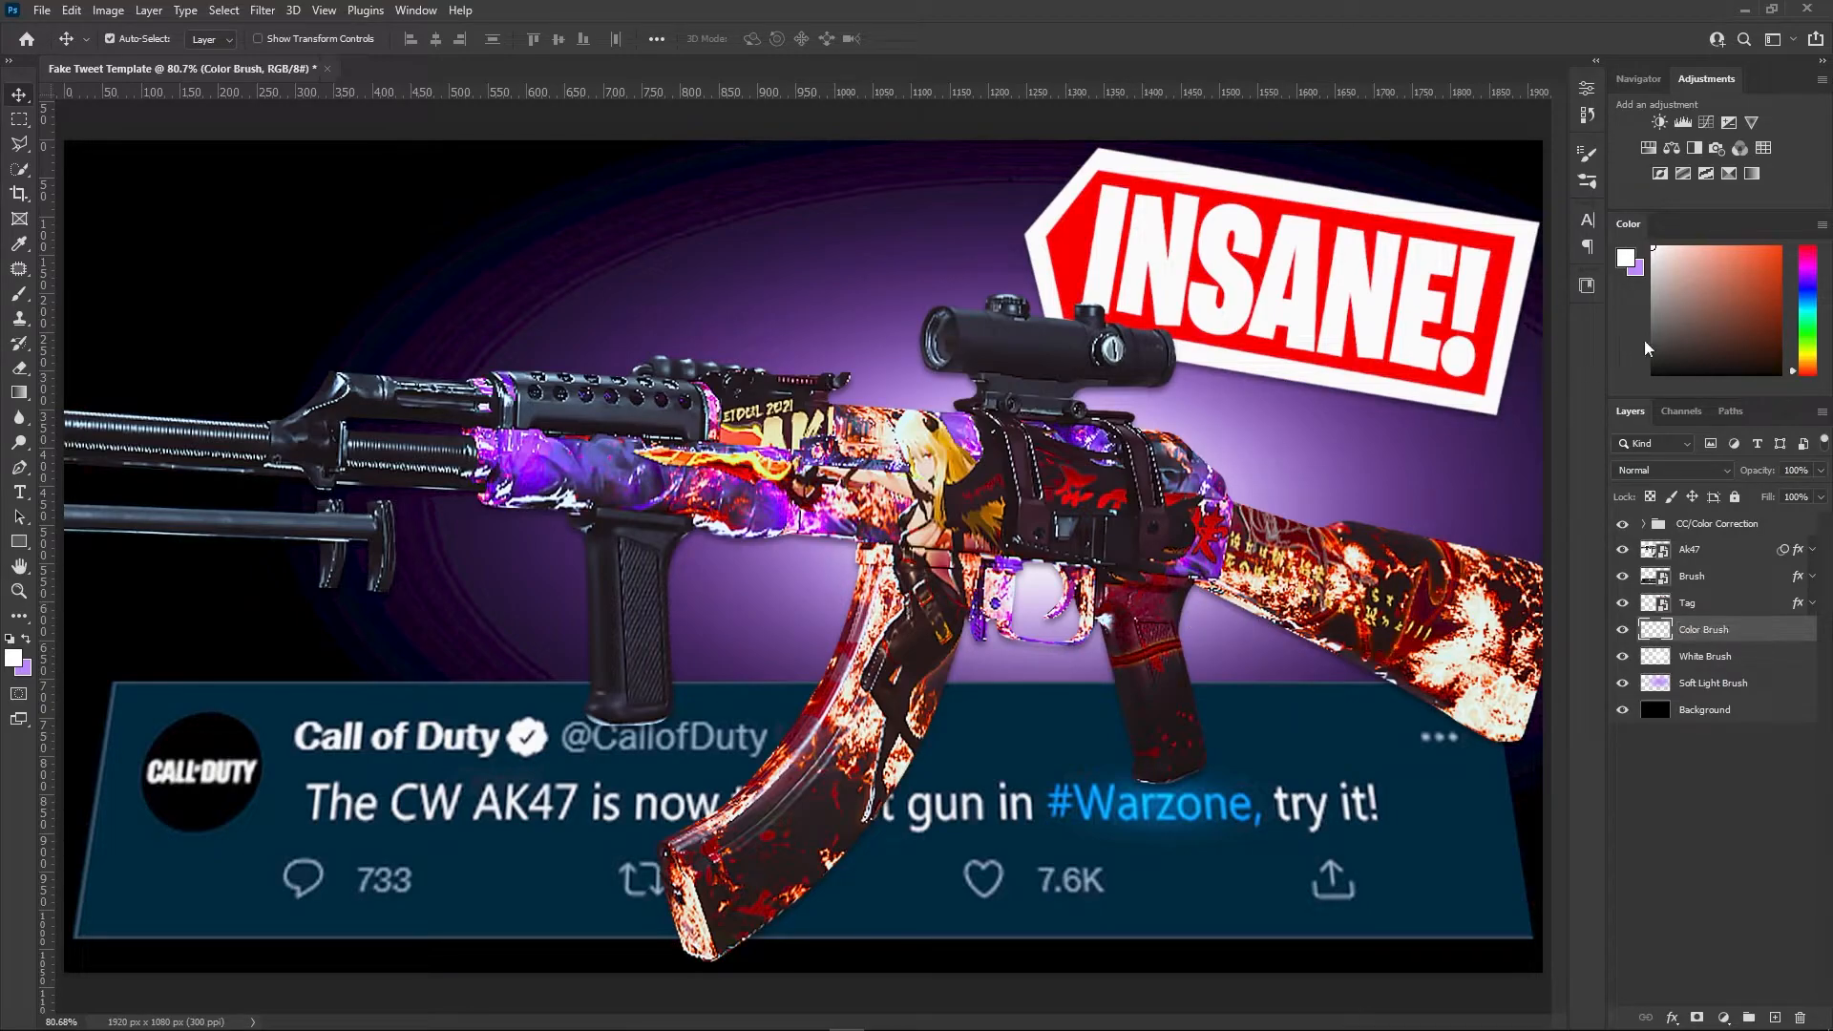
Paint a soft pinkish-purple dab behind the gun on the Color Brush layer
{"action": "key", "text": "b"}
{"action": "key", "text": "x"}
{"action": "left_click_drag", "start_coordinate": [1811, 275], "coordinate": [1809, 265]}
{"action": "scroll", "coordinate": [1033, 531], "scroll_direction": "down", "scroll_amount": 1}
{"action": "left_click", "coordinate": [1033, 531]}
Set the Color Brush layer's blend mode to Soft Light and compare the image with the layer hidden and shown
{"action": "left_click", "coordinate": [1688, 474]}
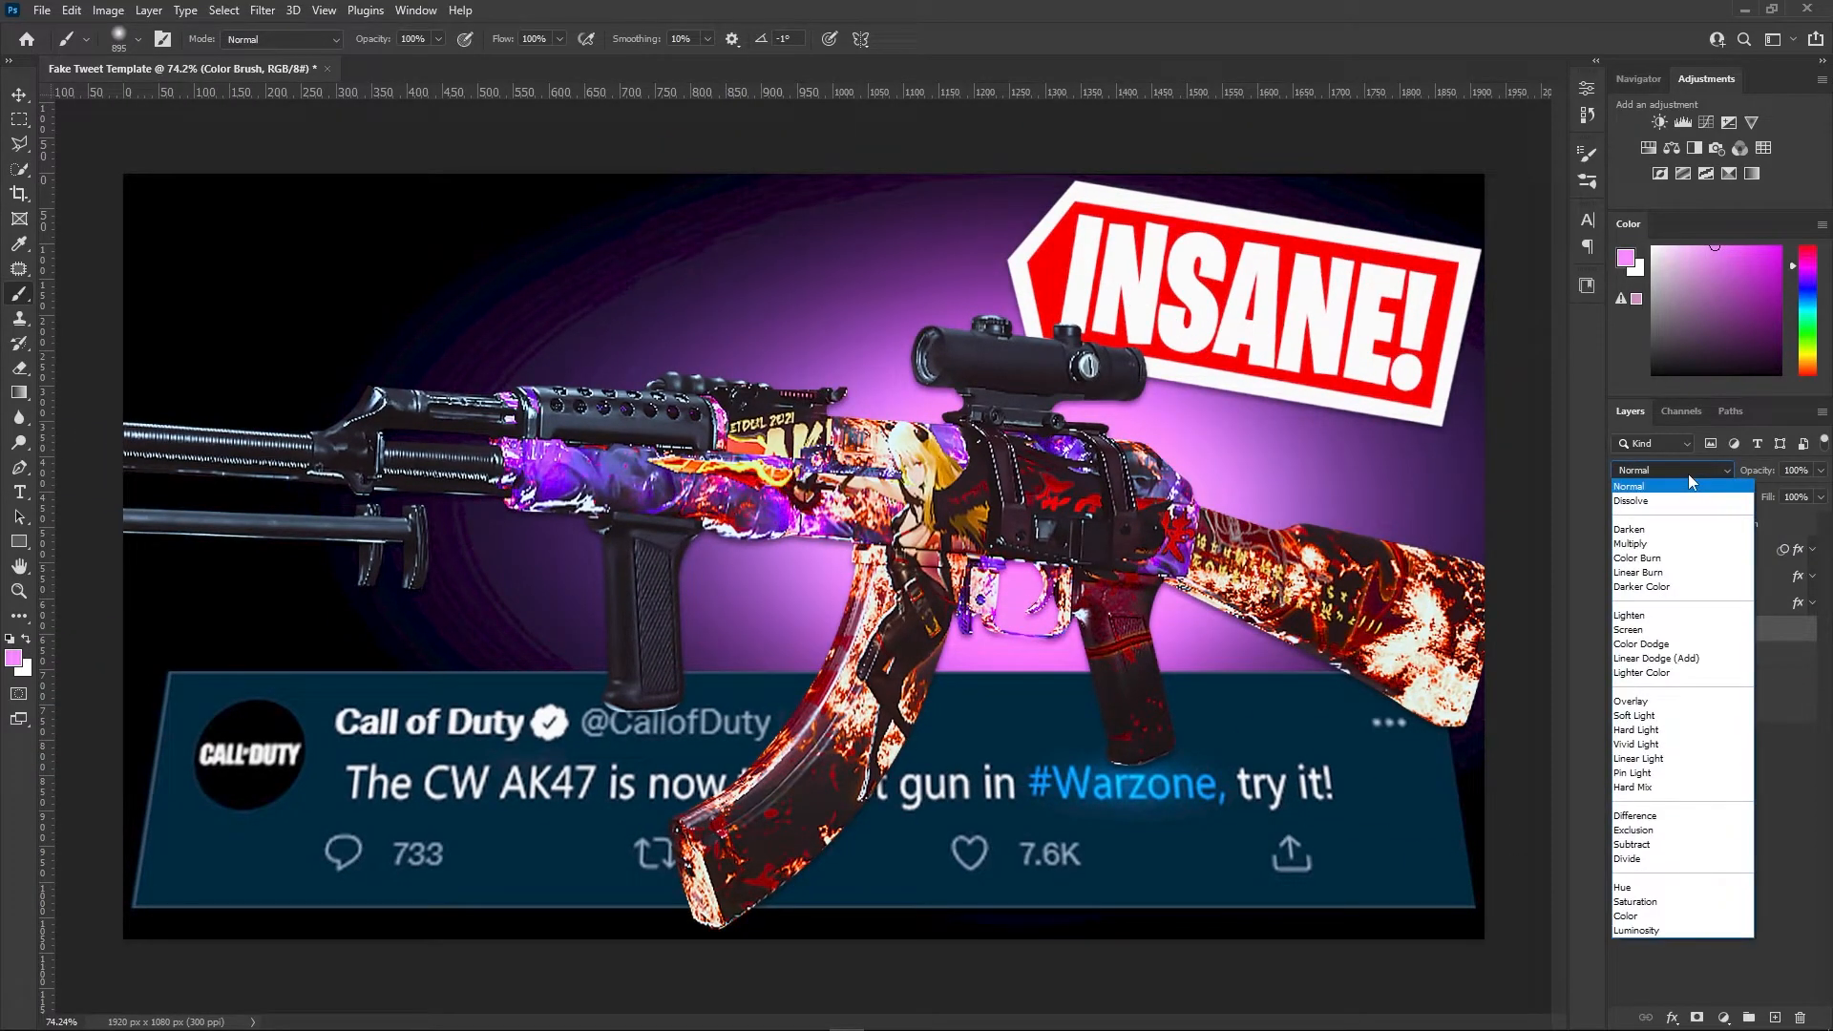
{"action": "left_click", "coordinate": [1674, 715]}
{"action": "scroll", "coordinate": [1193, 575], "scroll_direction": "down", "scroll_amount": 2}
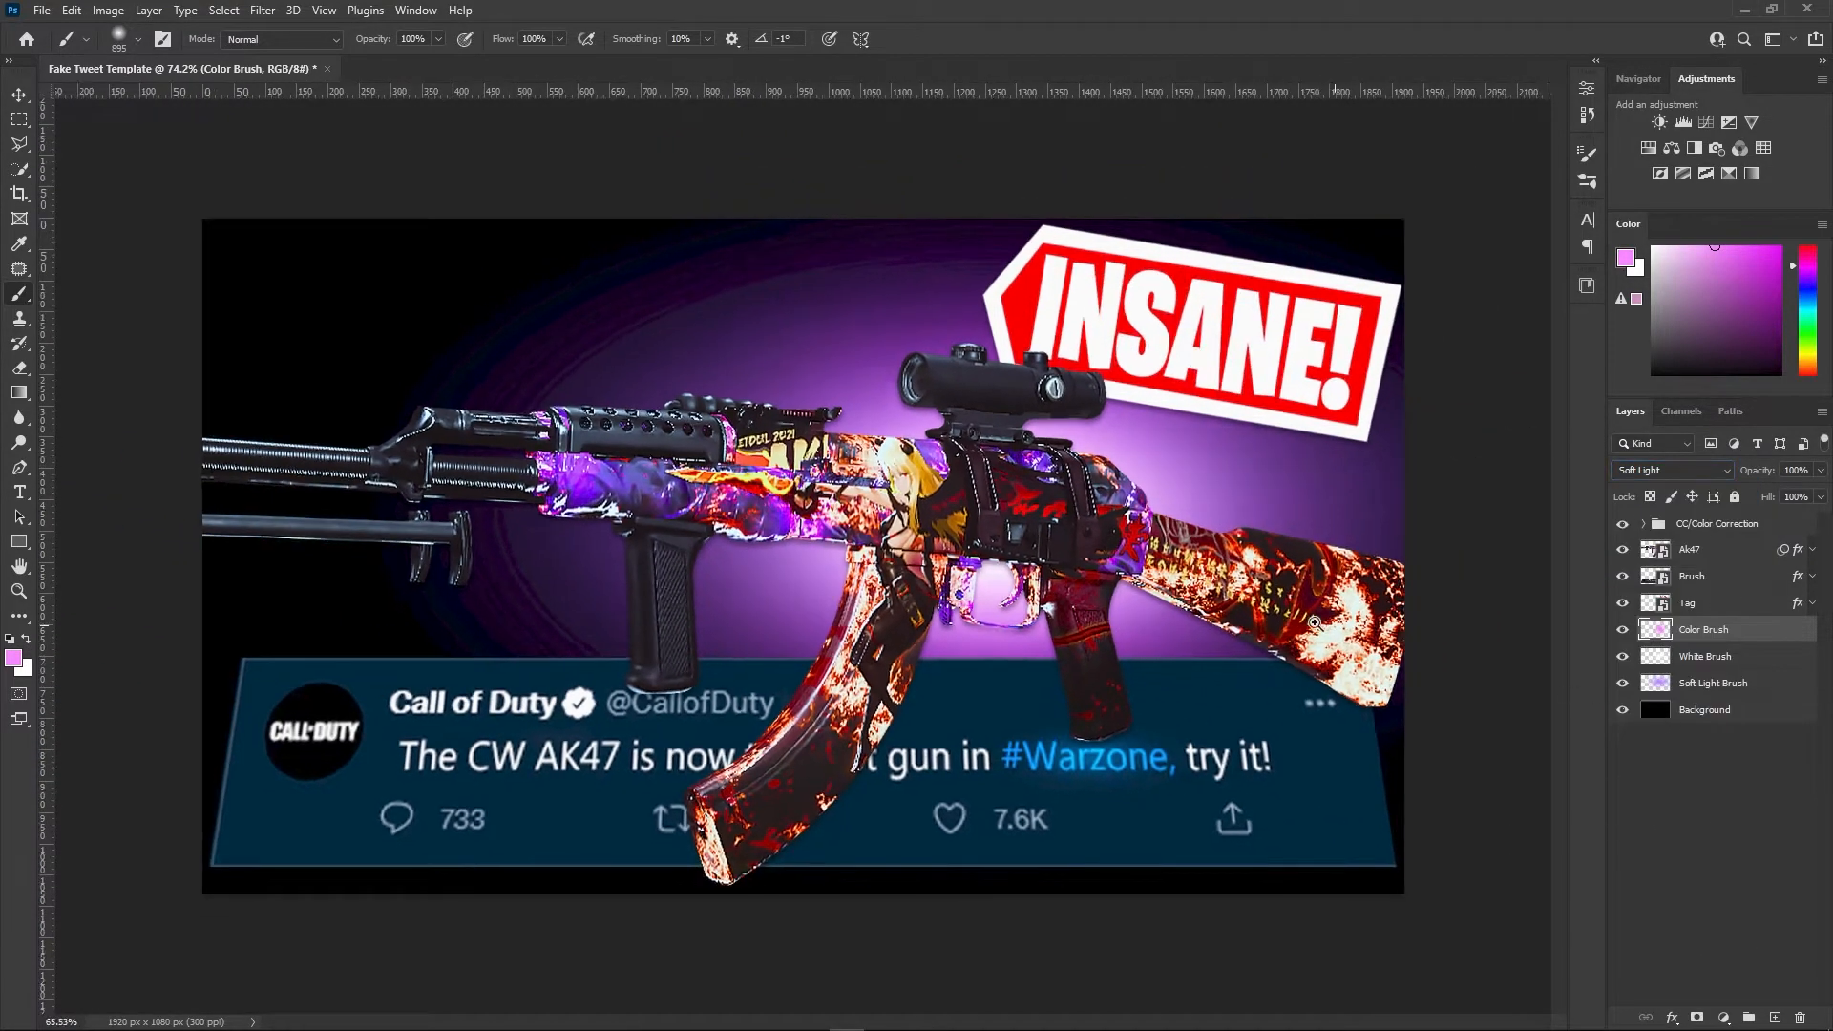
{"action": "left_click", "coordinate": [1622, 629]}
{"action": "left_click", "coordinate": [1623, 629]}
{"action": "left_click", "coordinate": [1622, 629]}
{"action": "left_click", "coordinate": [1623, 631]}
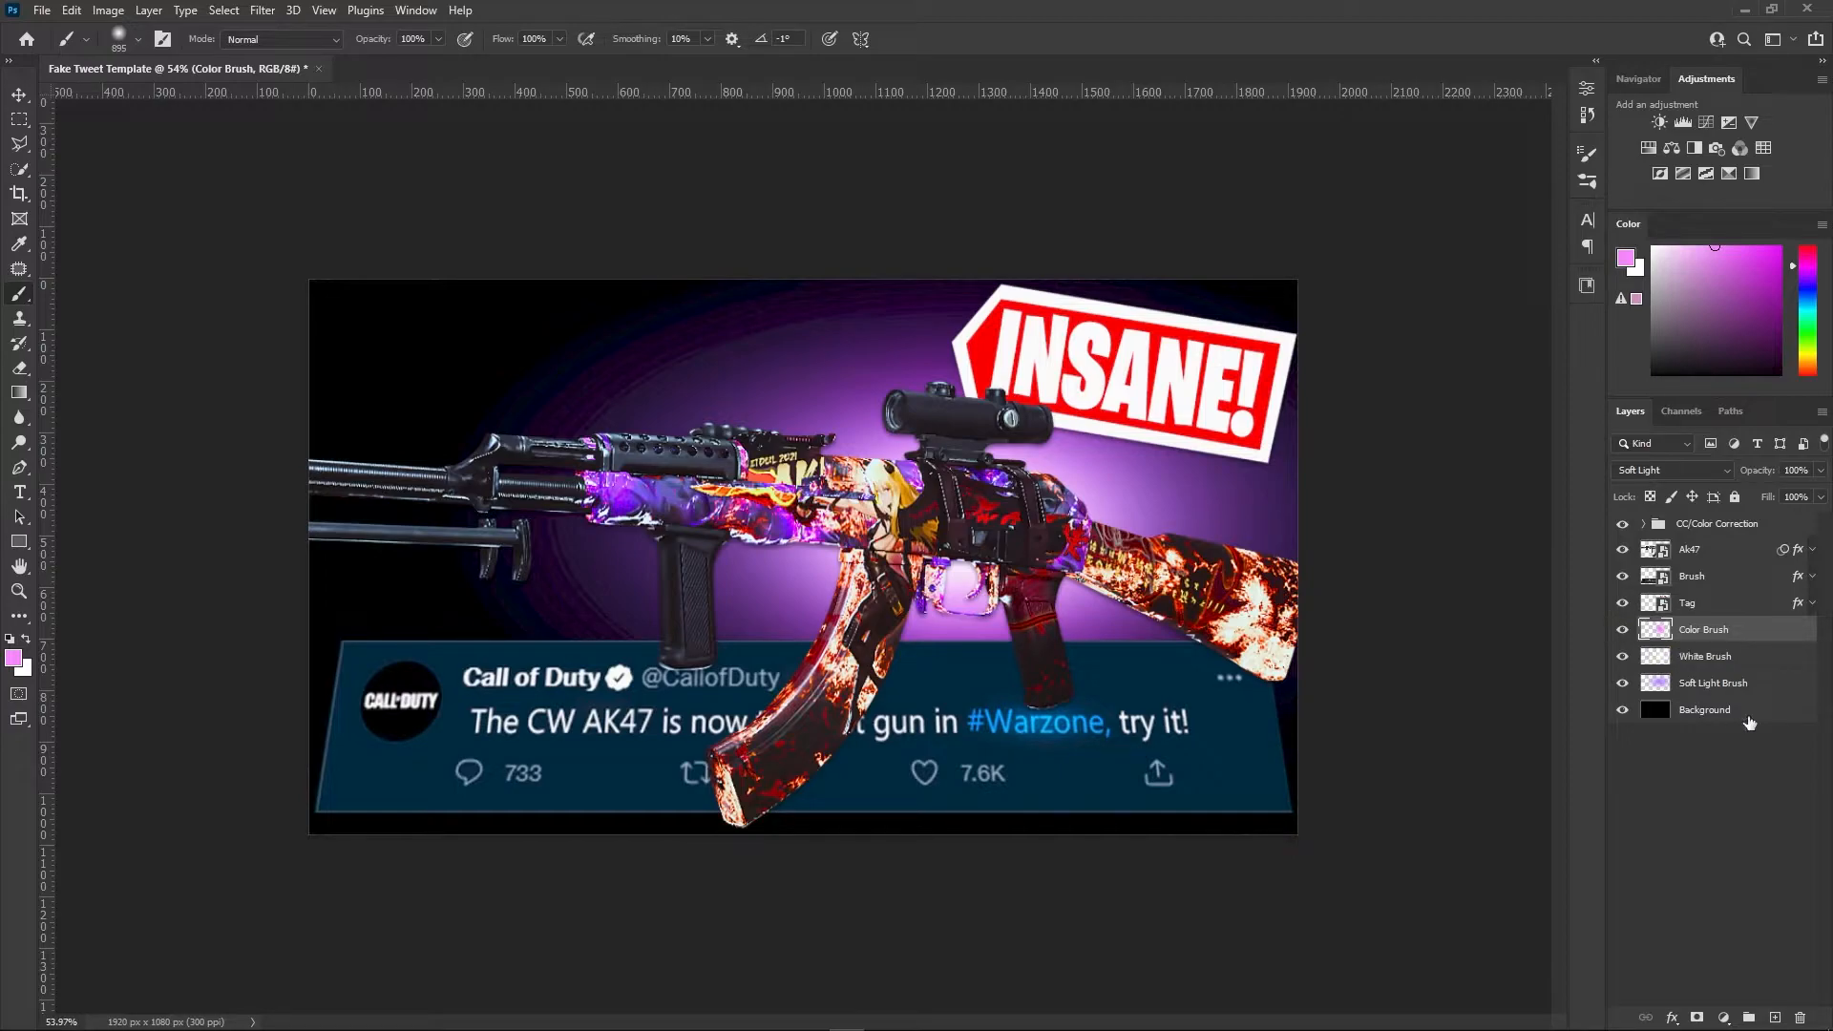
Enlarge the Soft Light Brush glow vertically and horizontally so it extends beyond all the canvas edges
{"action": "left_click", "coordinate": [1737, 684]}
{"action": "key", "text": "ctrl+t"}
{"action": "left_click_drag", "start_coordinate": [950, 278], "coordinate": [935, 177]}
{"action": "key", "text": "ctrl+z"}
{"action": "left_click_drag", "start_coordinate": [902, 275], "coordinate": [915, 199]}
{"action": "left_click_drag", "start_coordinate": [906, 844], "coordinate": [896, 911]}
{"action": "left_click_drag", "start_coordinate": [922, 712], "coordinate": [919, 722]}
{"action": "left_click_drag", "start_coordinate": [203, 557], "coordinate": [30, 546]}
{"action": "scroll", "coordinate": [936, 575], "scroll_direction": "down", "scroll_amount": 7}
{"action": "mouse_move", "coordinate": [1297, 556]}
{"action": "left_mouse_down"}
{"action": "mouse_move", "coordinate": [1371, 521]}
{"action": "mouse_move", "coordinate": [1337, 523]}
{"action": "left_mouse_up"}
{"action": "key", "text": "Return"}
{"action": "key", "text": "v"}
Set the Soft Light Brush layer's opacity to 60% and the Color Brush layer's opacity to 70%
{"action": "left_click", "coordinate": [1820, 469]}
{"action": "left_click_drag", "start_coordinate": [1794, 494], "coordinate": [1785, 496]}
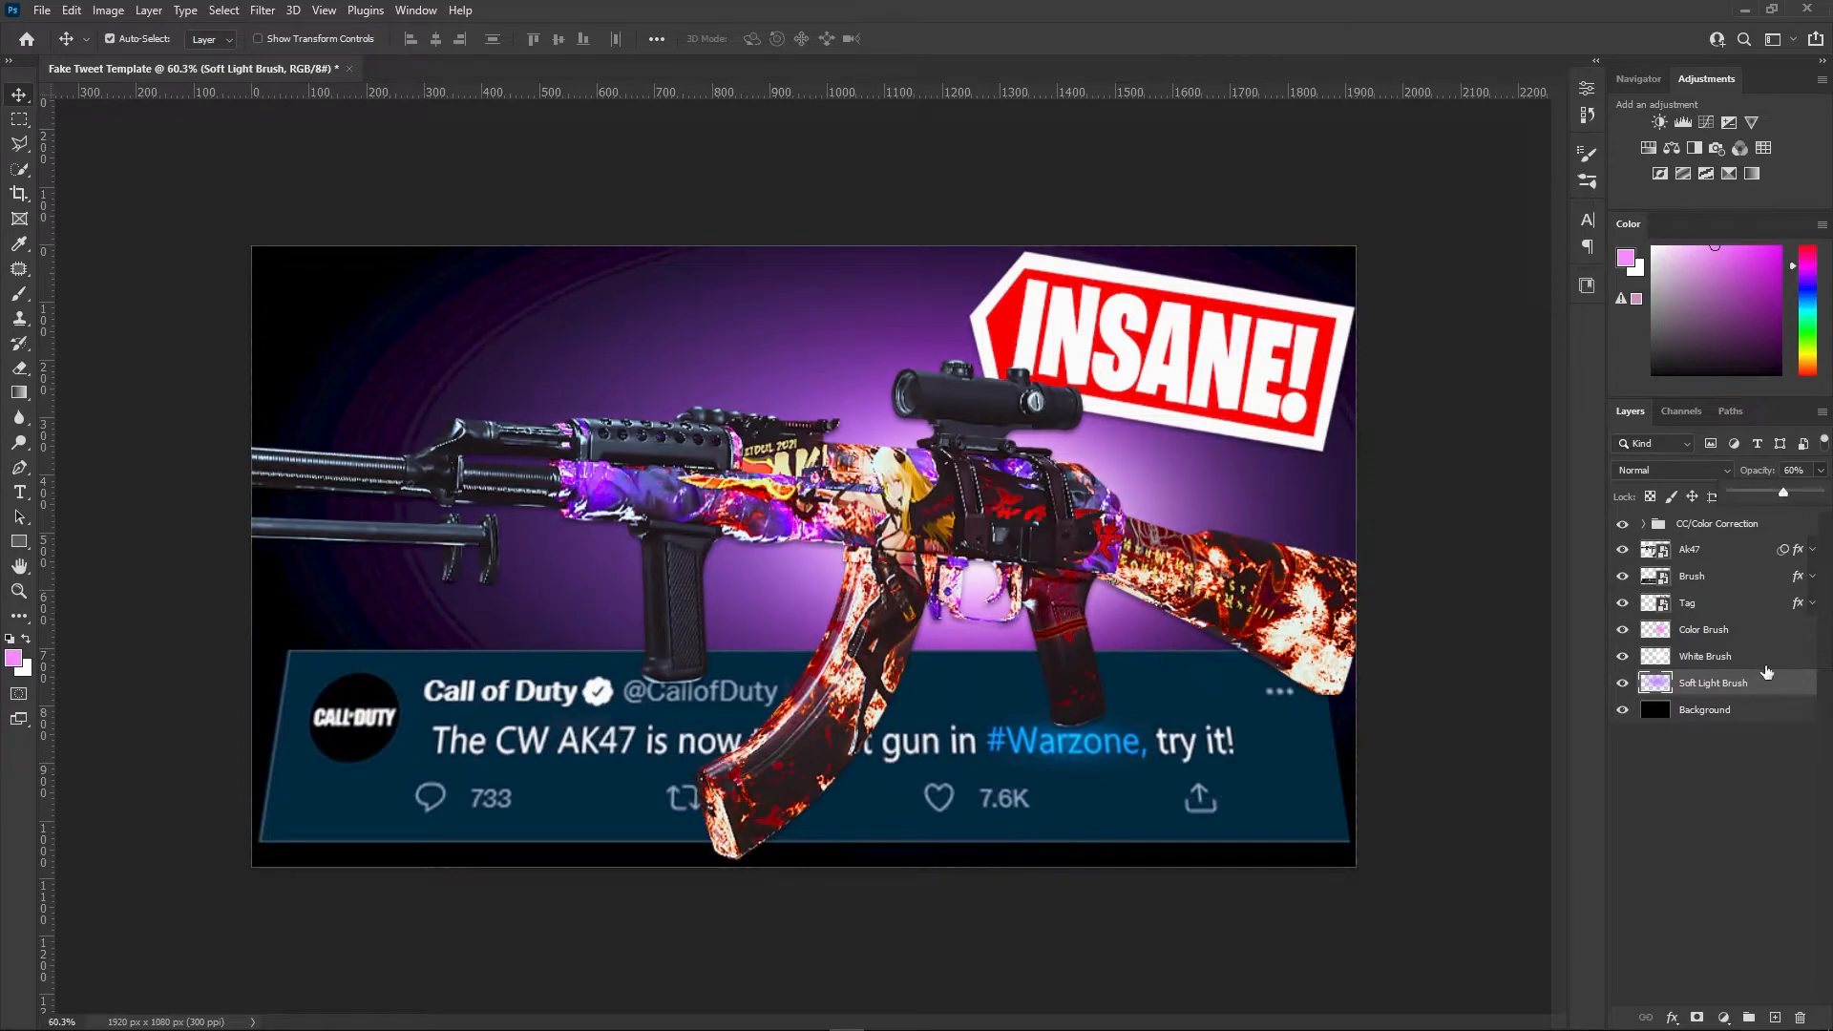
{"action": "left_click", "coordinate": [1766, 661]}
{"action": "left_click", "coordinate": [1762, 630]}
{"action": "left_click", "coordinate": [1819, 470]}
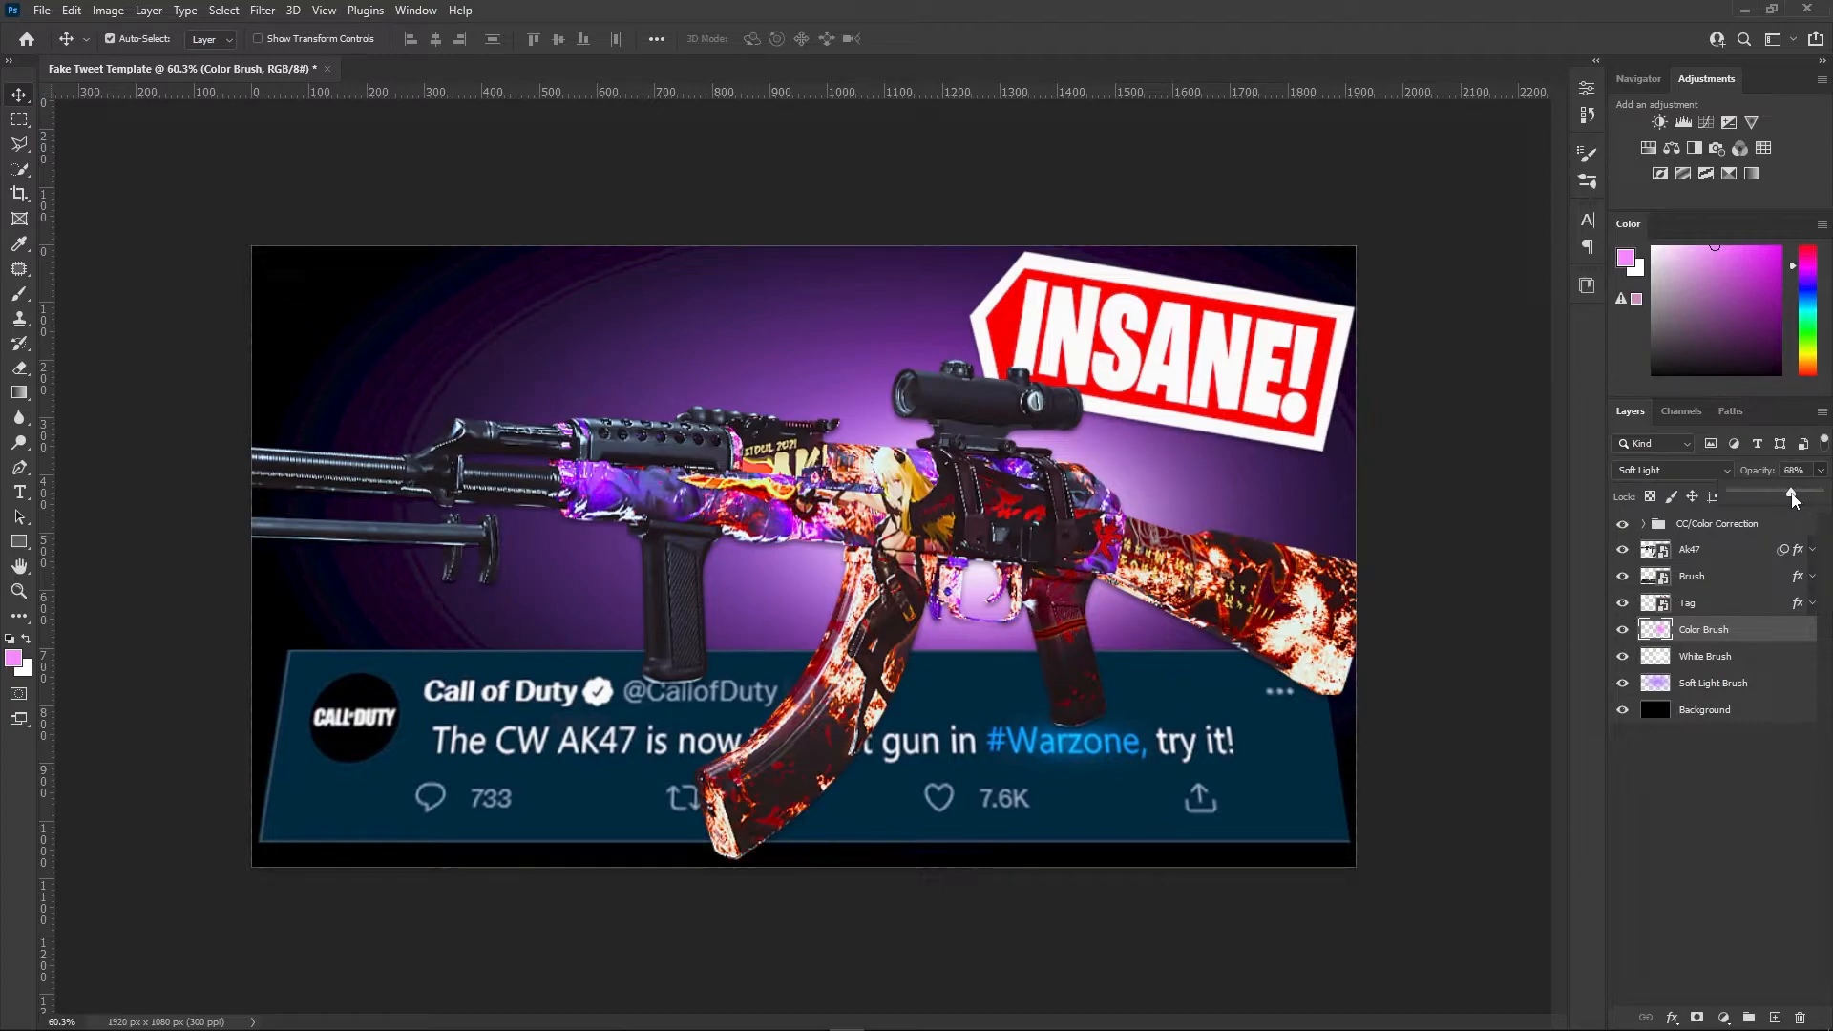
{"action": "left_click", "coordinate": [1669, 793]}
{"action": "left_click", "coordinate": [1727, 627]}
{"action": "key", "text": "ctrl+space"}
{"action": "left_click_drag", "start_coordinate": [1262, 508], "coordinate": [1239, 508]}
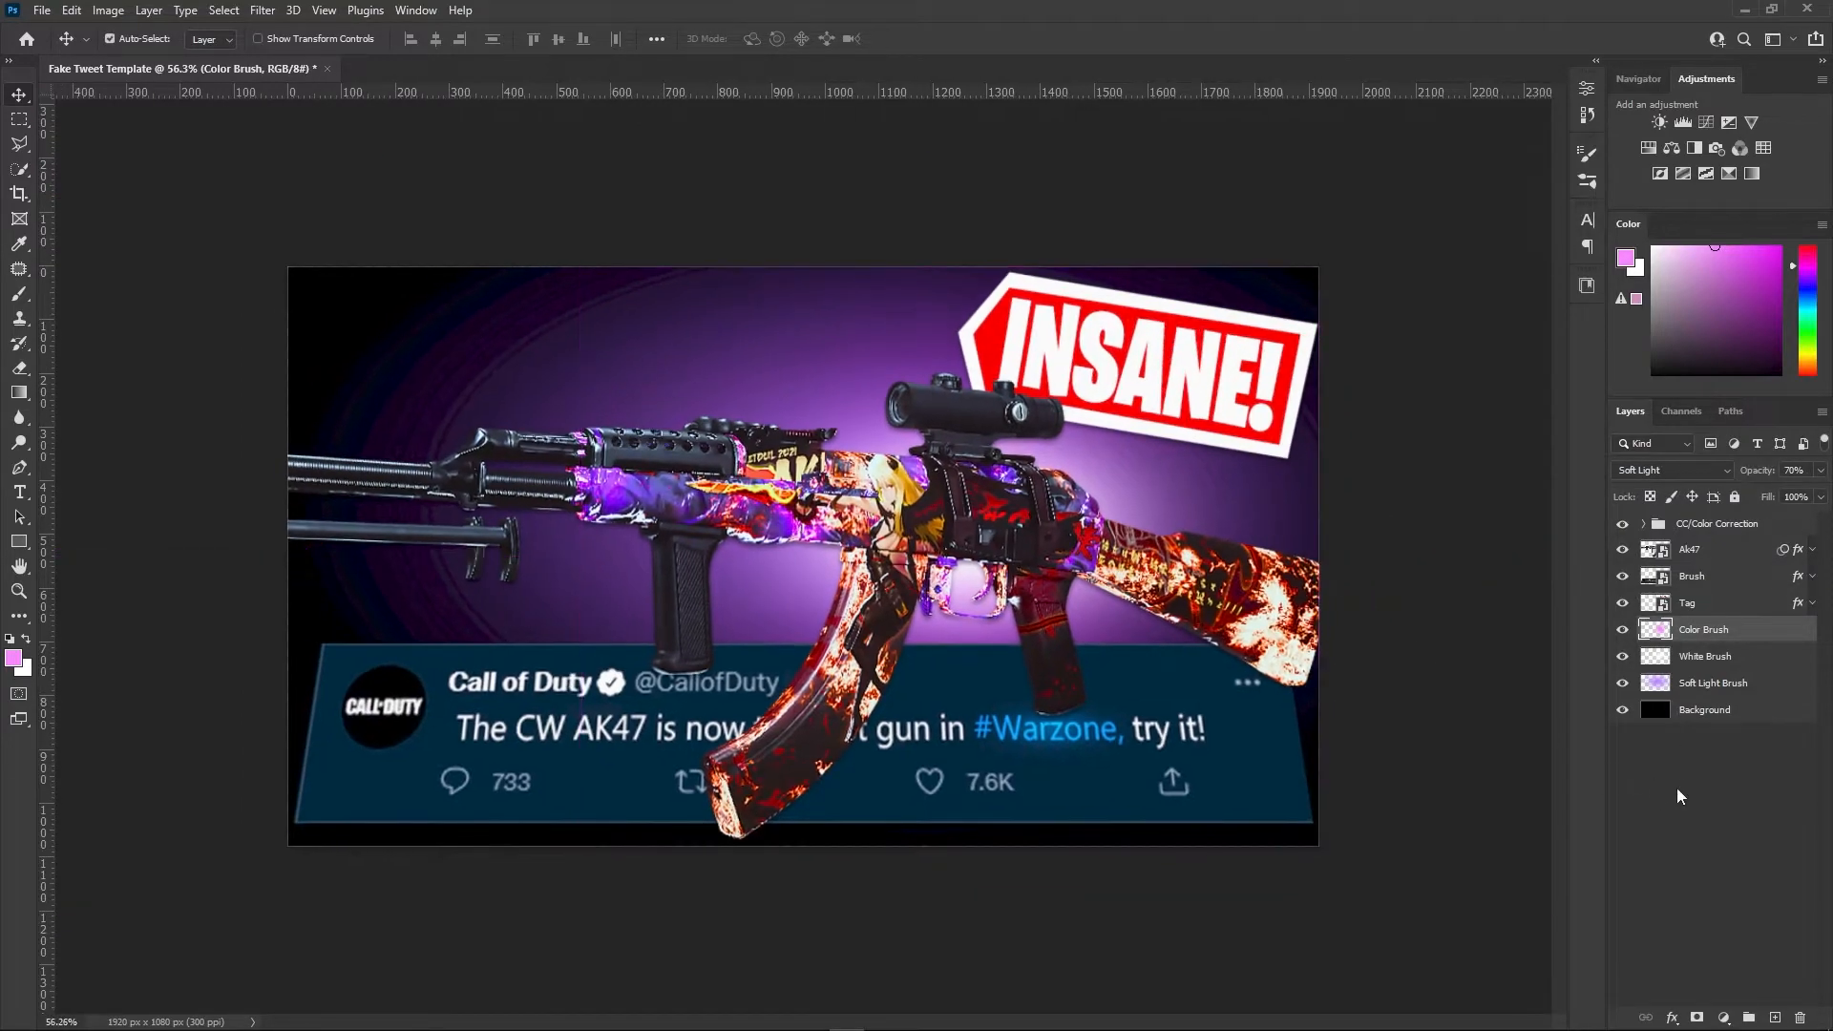
{"action": "left_click", "coordinate": [1669, 792]}
{"action": "key", "text": "ctrl+space"}
{"action": "left_click_drag", "start_coordinate": [1142, 677], "coordinate": [1156, 675]}
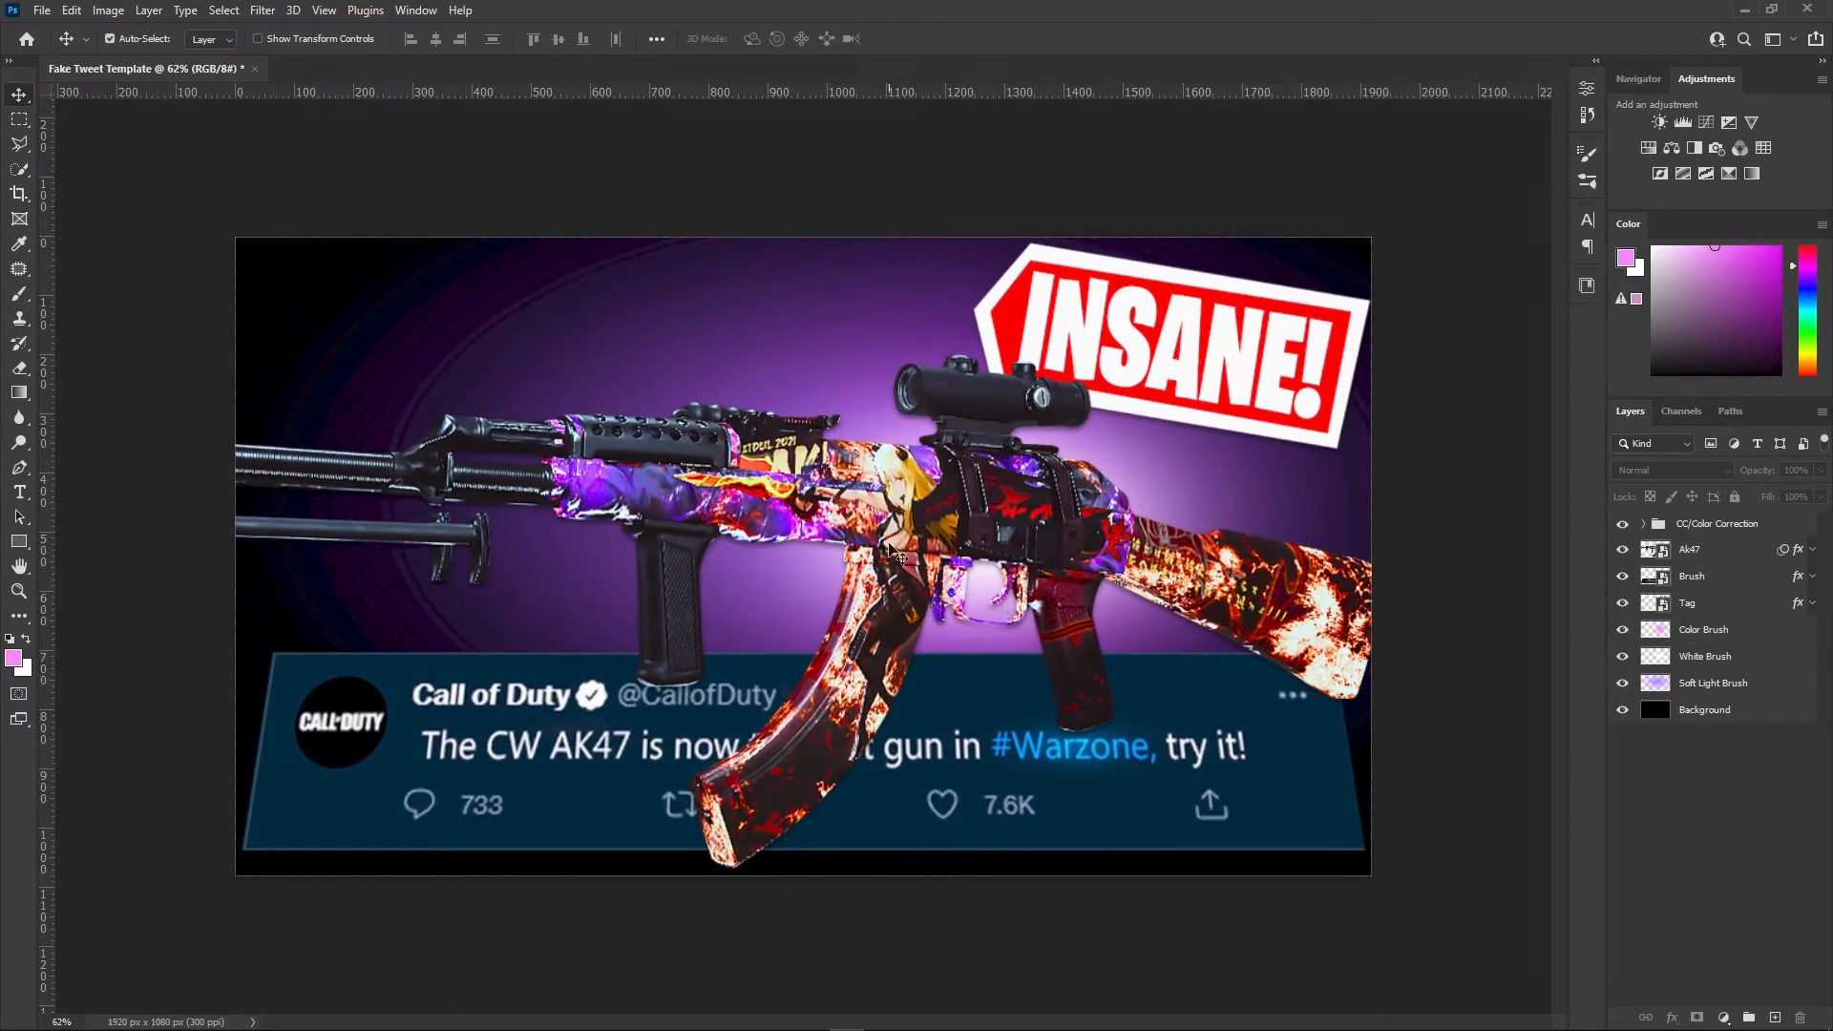
Strengthen the Ak47 layer's drop shadow by raising its opacity and size
{"action": "double_click", "coordinate": [1719, 550]}
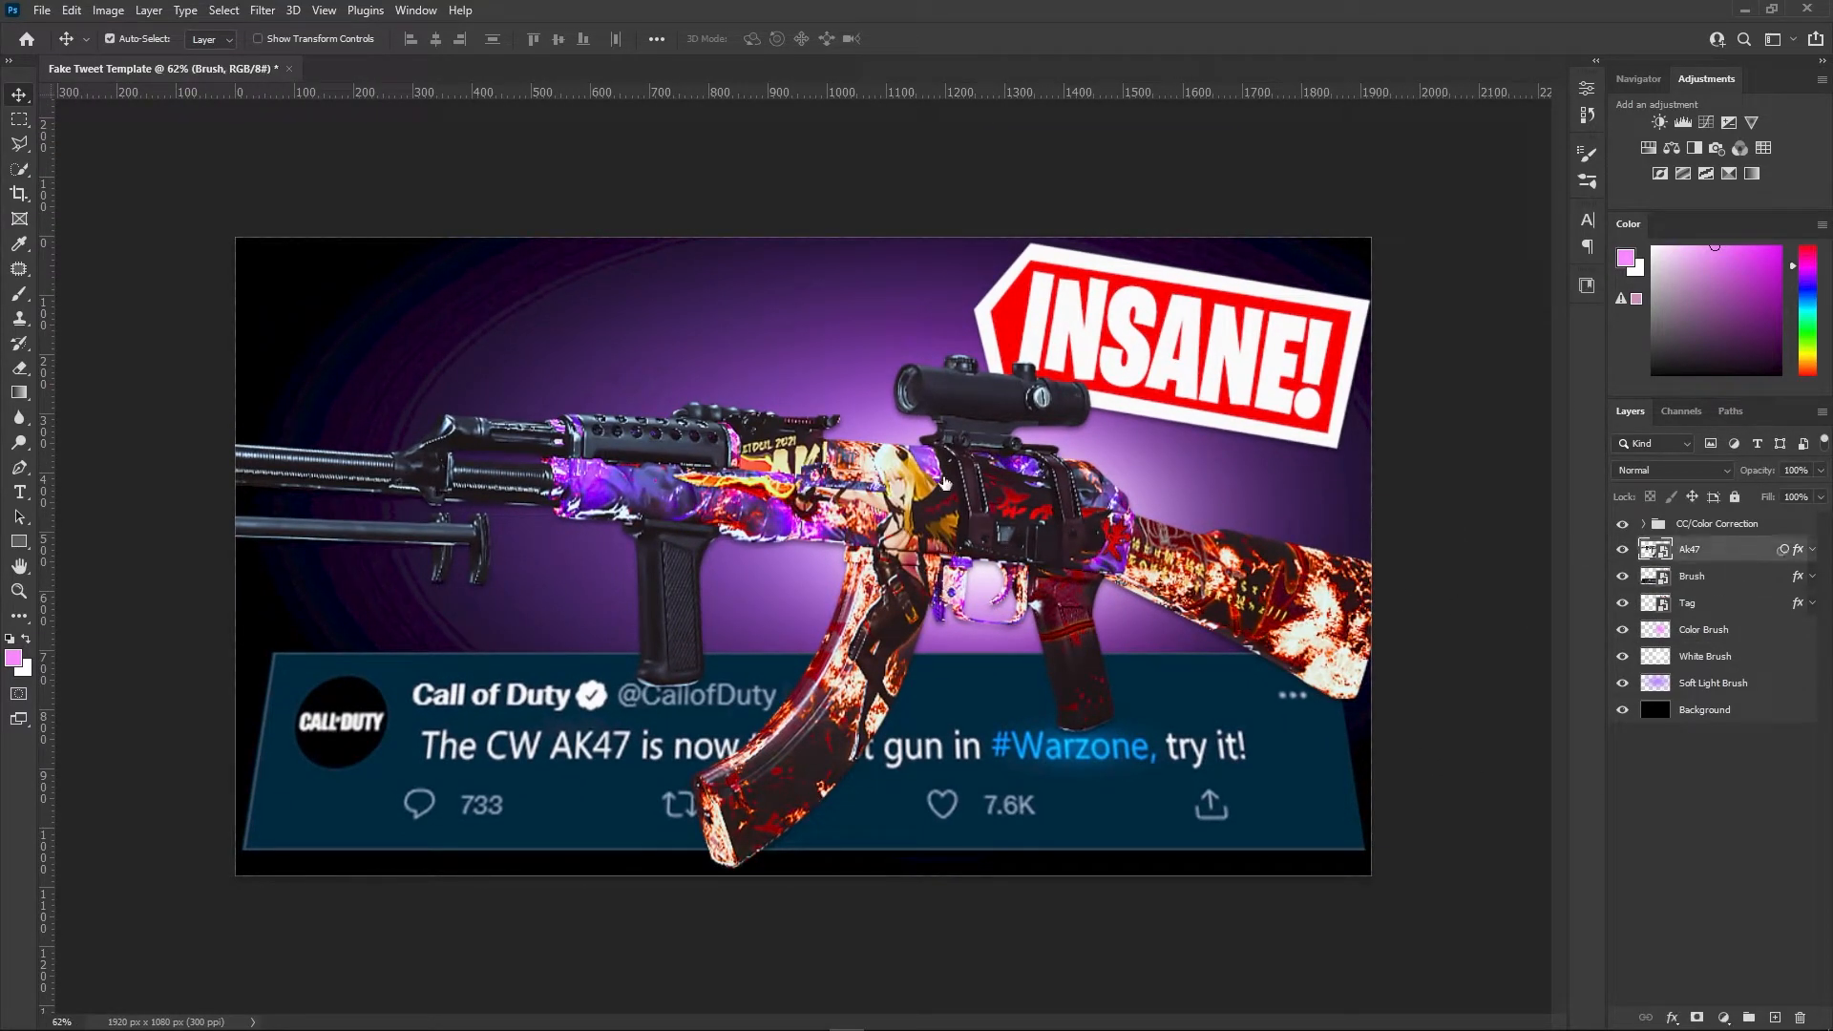
{"action": "left_click", "coordinate": [382, 394]}
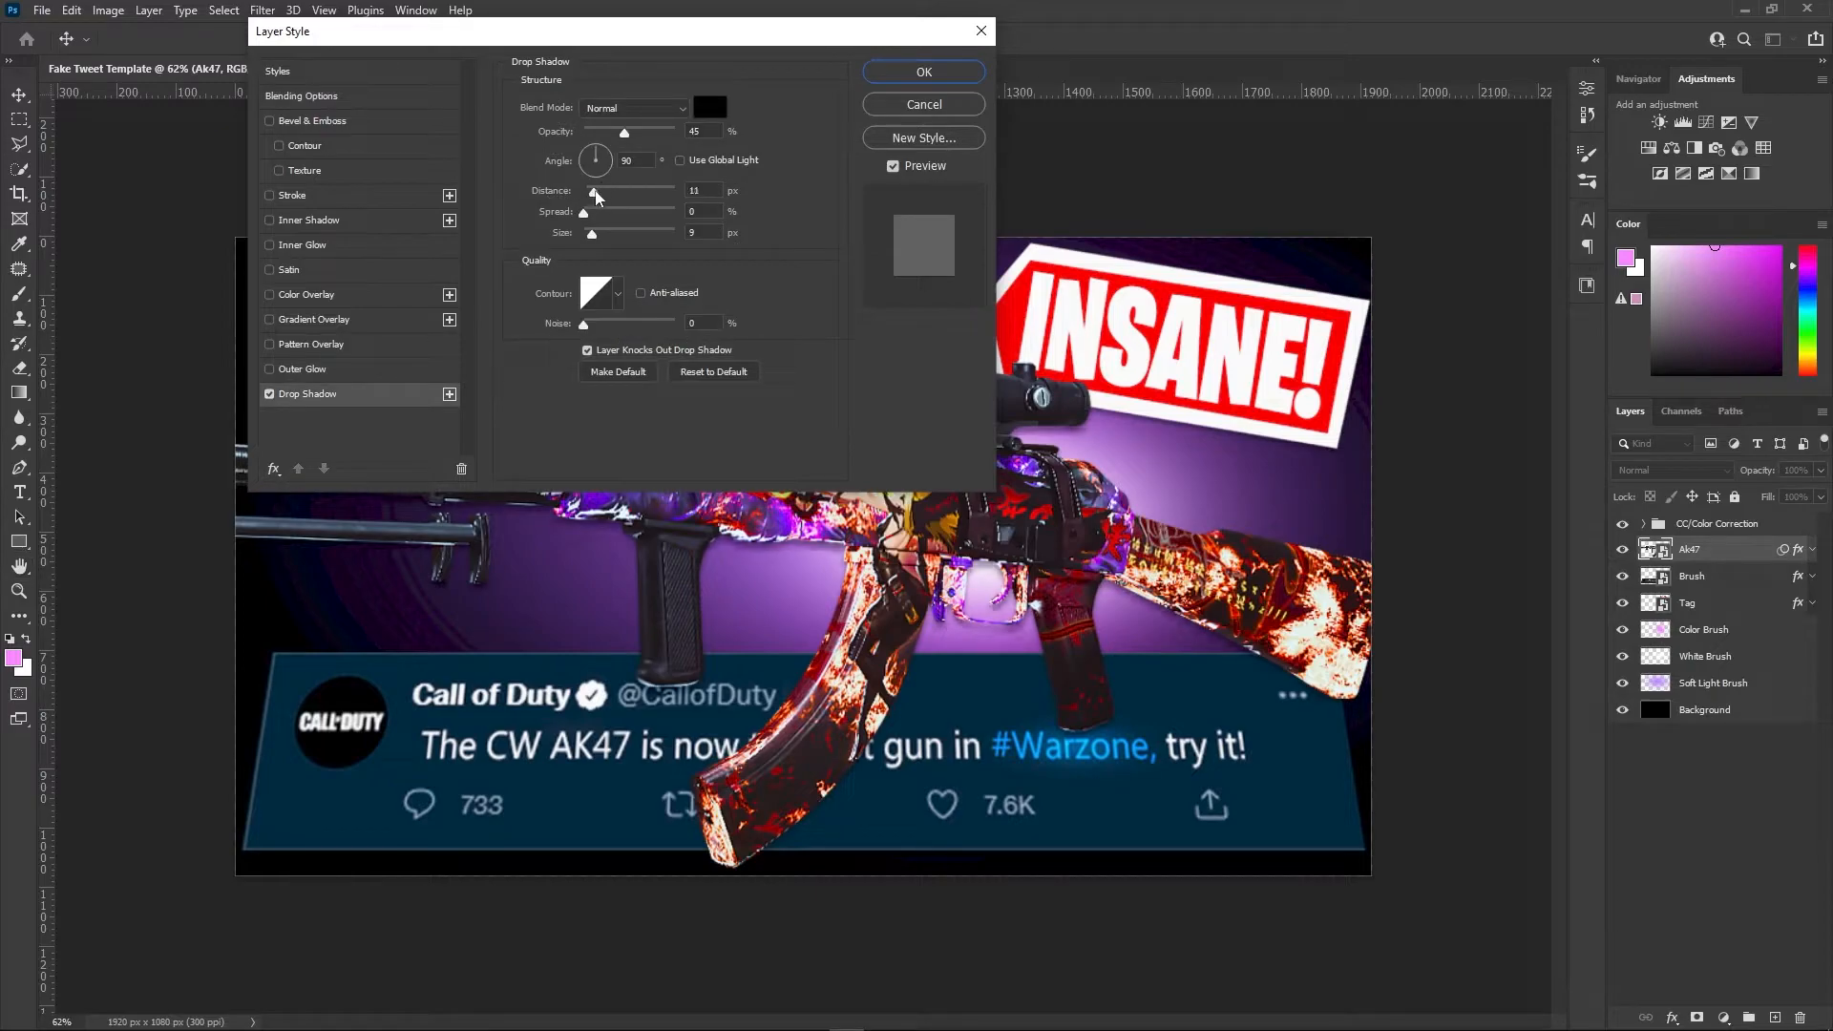
{"action": "left_click", "coordinate": [595, 195]}
{"action": "left_click_drag", "start_coordinate": [591, 235], "coordinate": [595, 235]}
{"action": "left_click_drag", "start_coordinate": [624, 133], "coordinate": [639, 134]}
{"action": "left_click", "coordinate": [921, 73]}
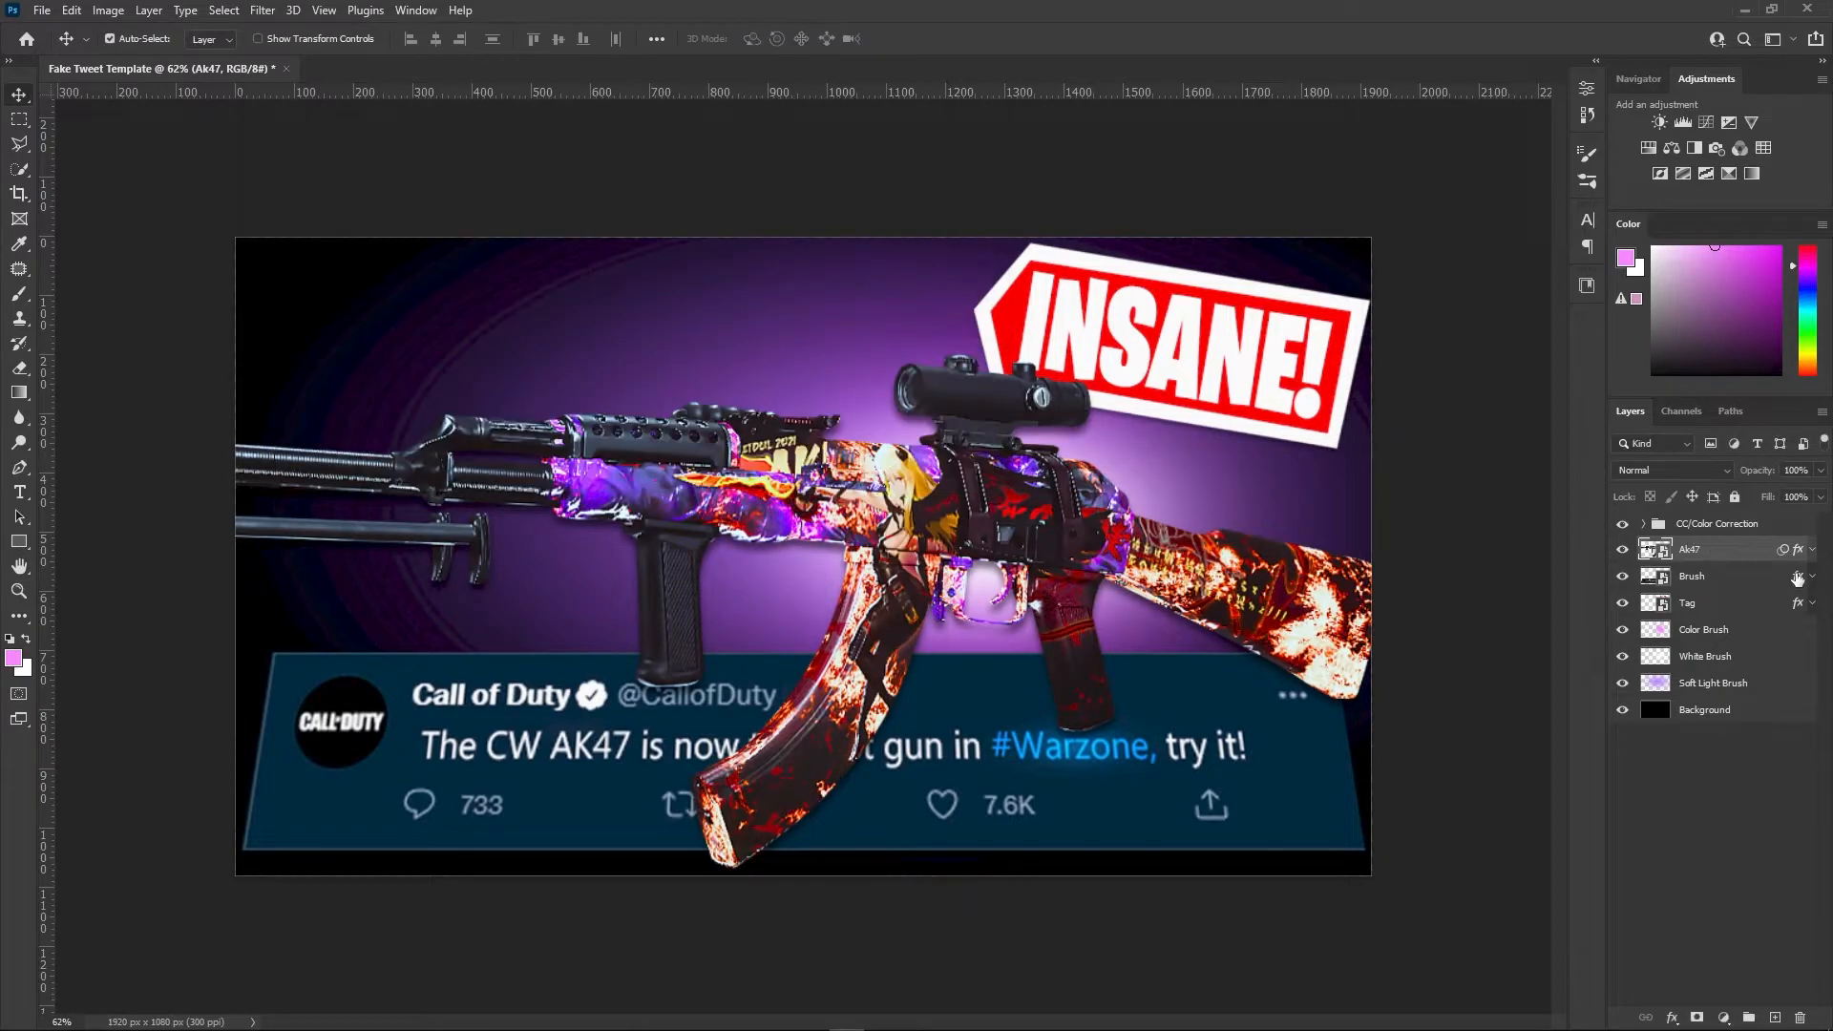
{"action": "scroll", "coordinate": [1125, 382], "scroll_direction": "up", "scroll_amount": 2}
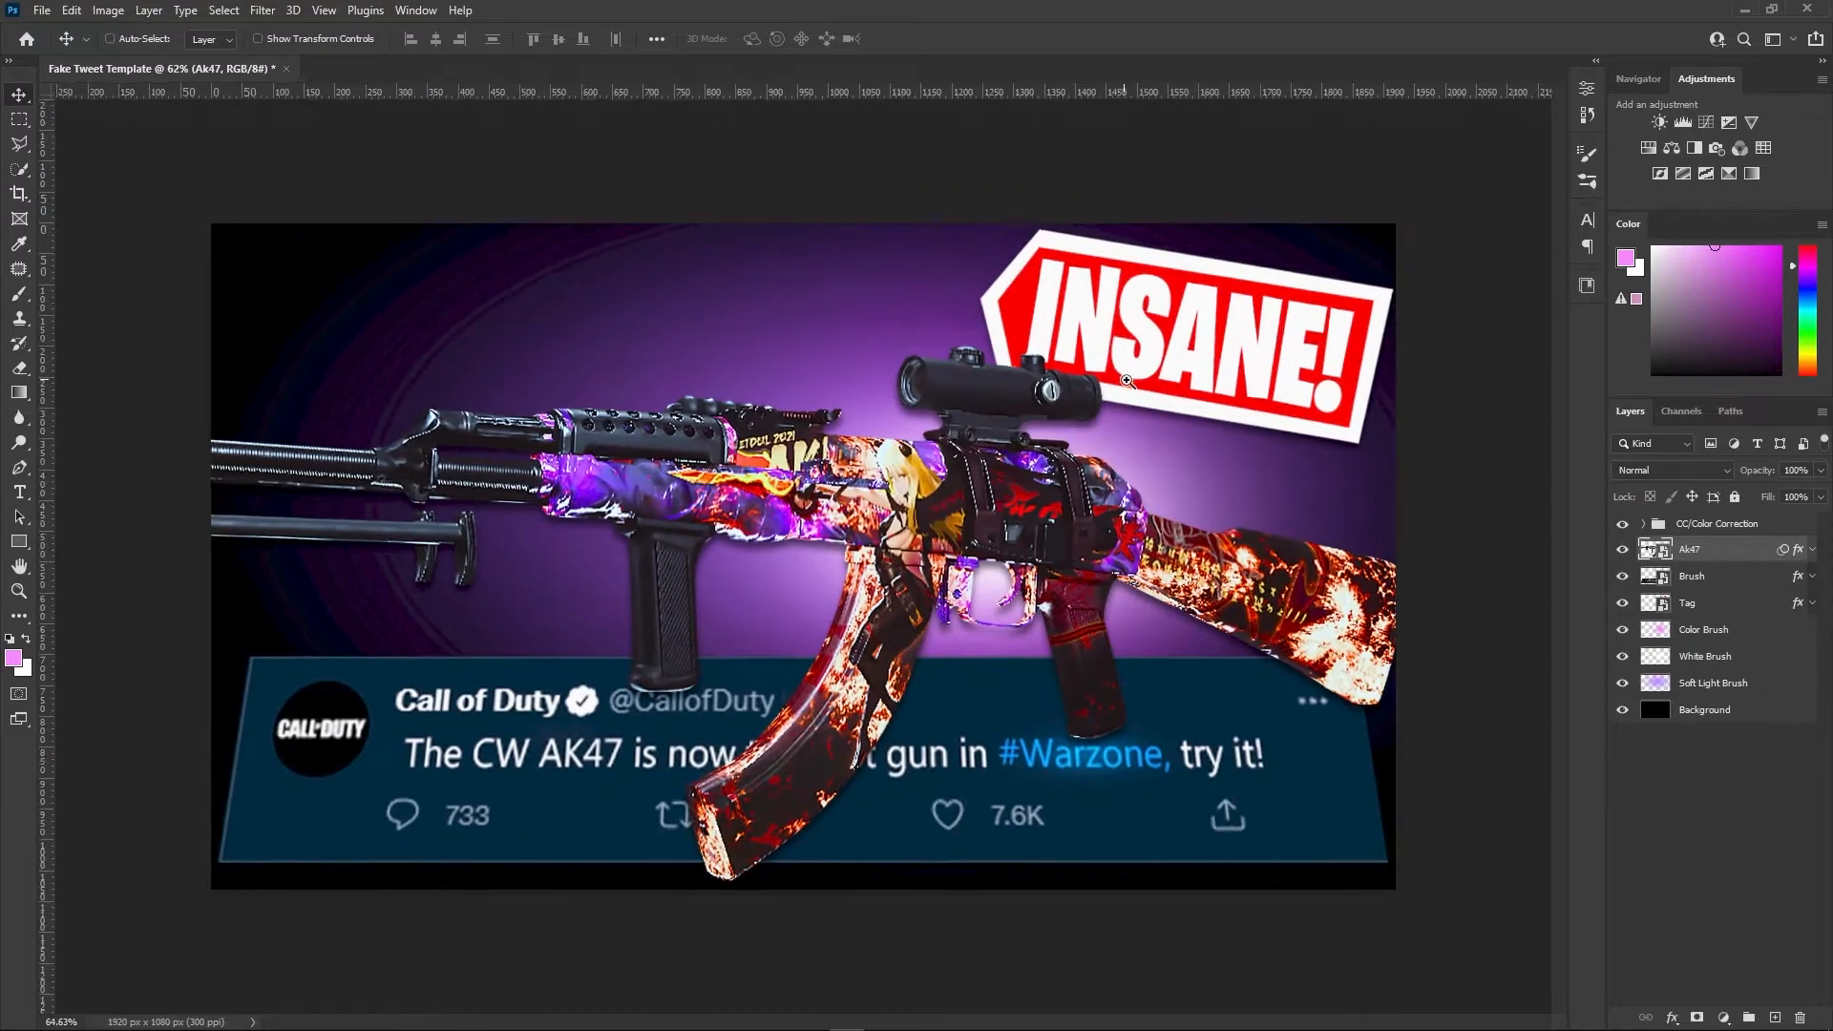
Extend the Soft Light Brush glow farther below the canvas's lower edge
{"action": "left_click", "coordinate": [1410, 747]}
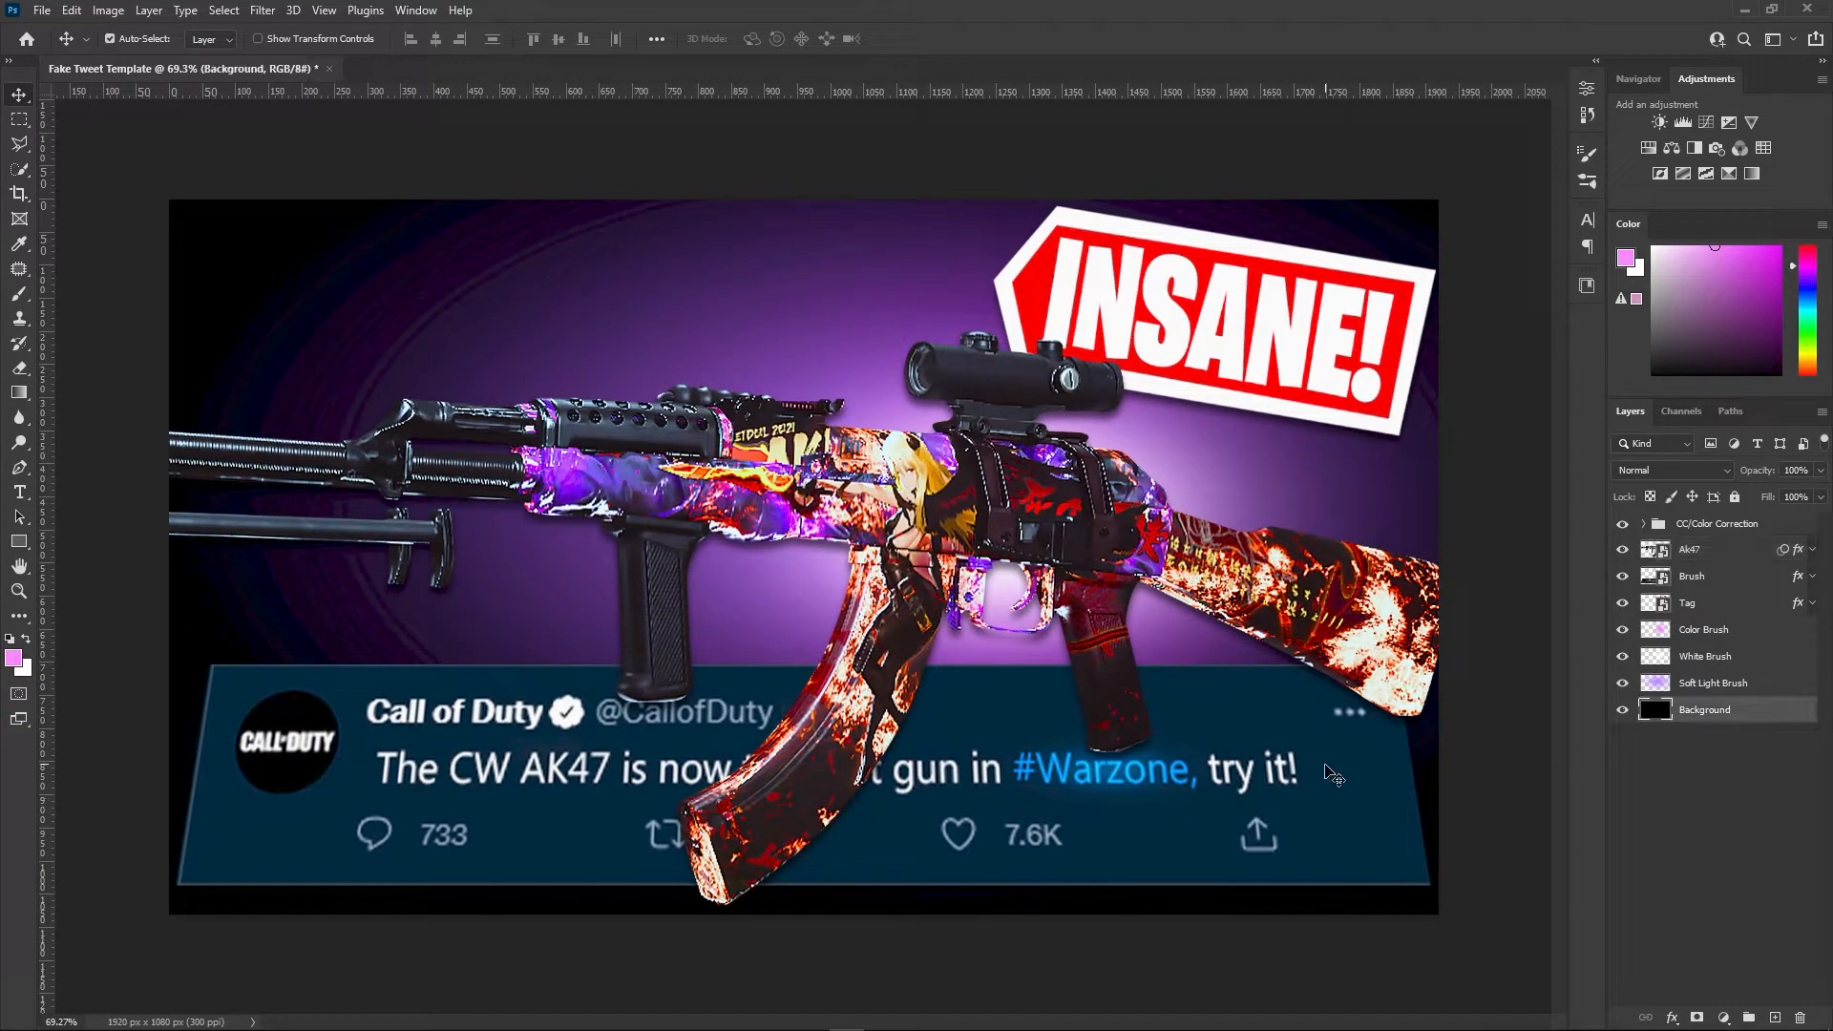
{"action": "left_click", "coordinate": [1786, 686]}
{"action": "key", "text": "ctrl+t"}
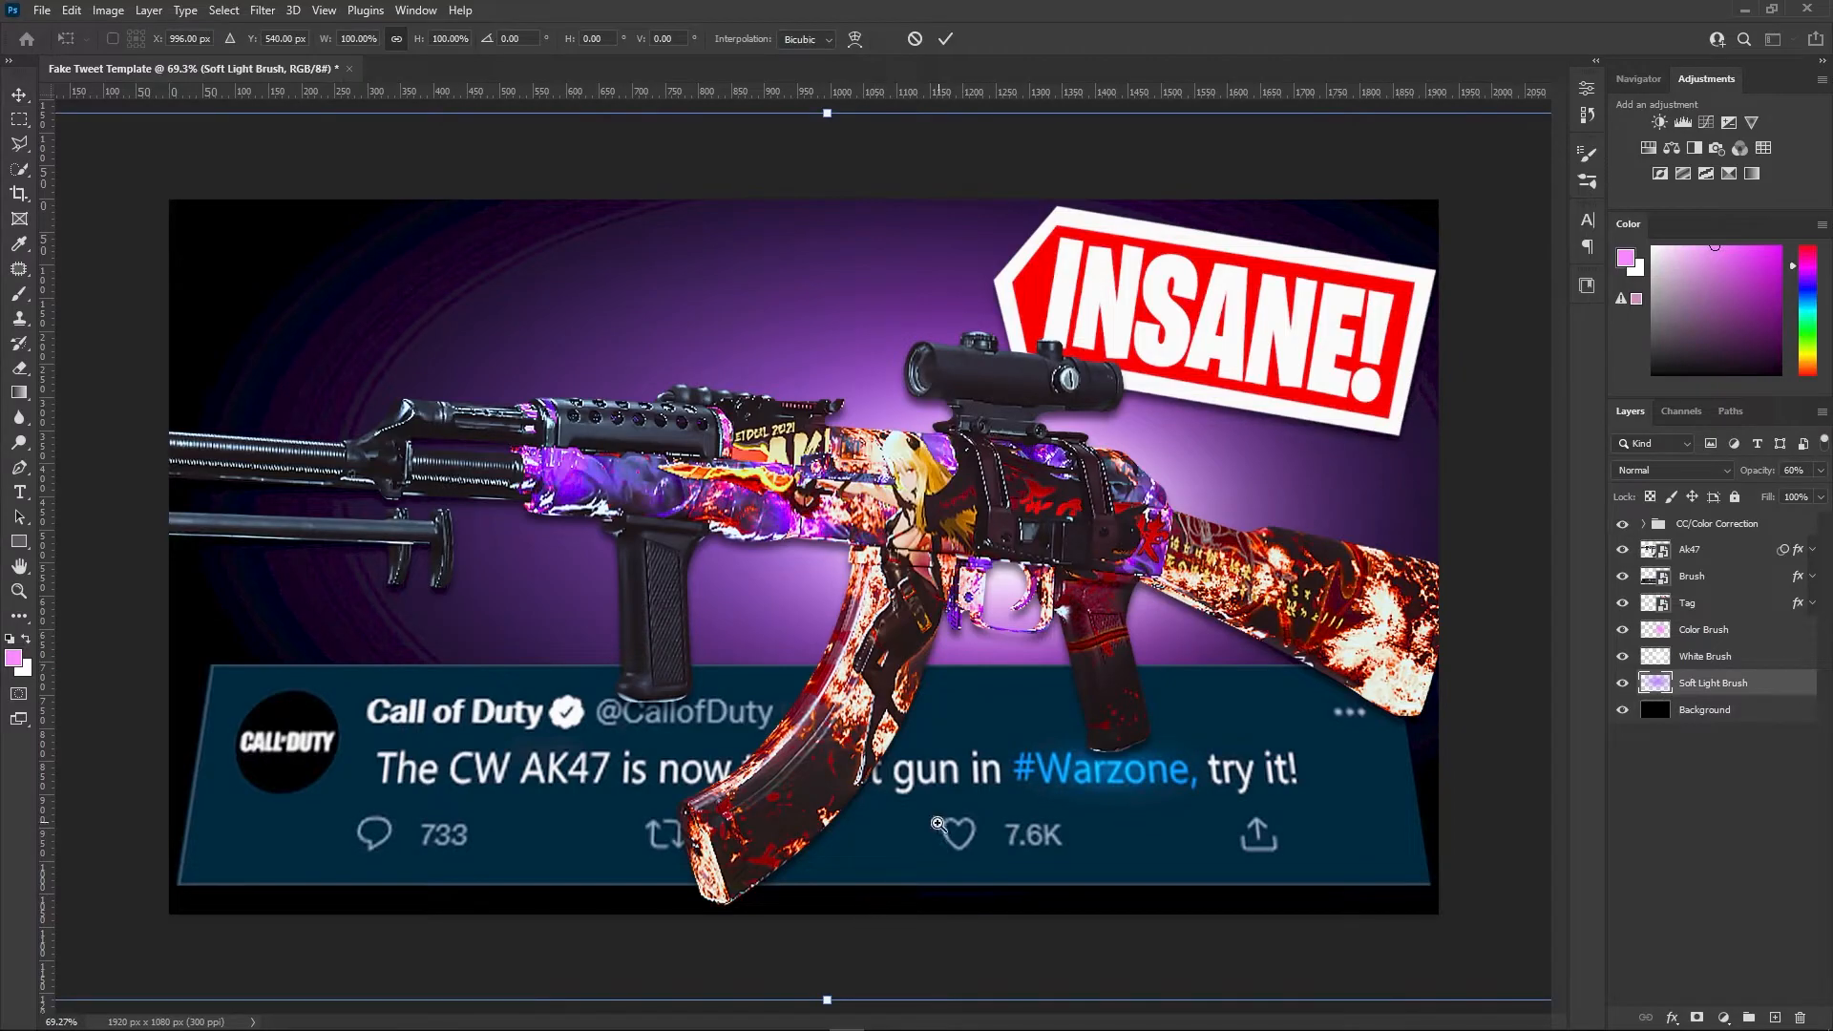
{"action": "scroll", "coordinate": [941, 823], "scroll_direction": "down", "scroll_amount": 5}
{"action": "left_click_drag", "start_coordinate": [820, 879], "coordinate": [811, 953]}
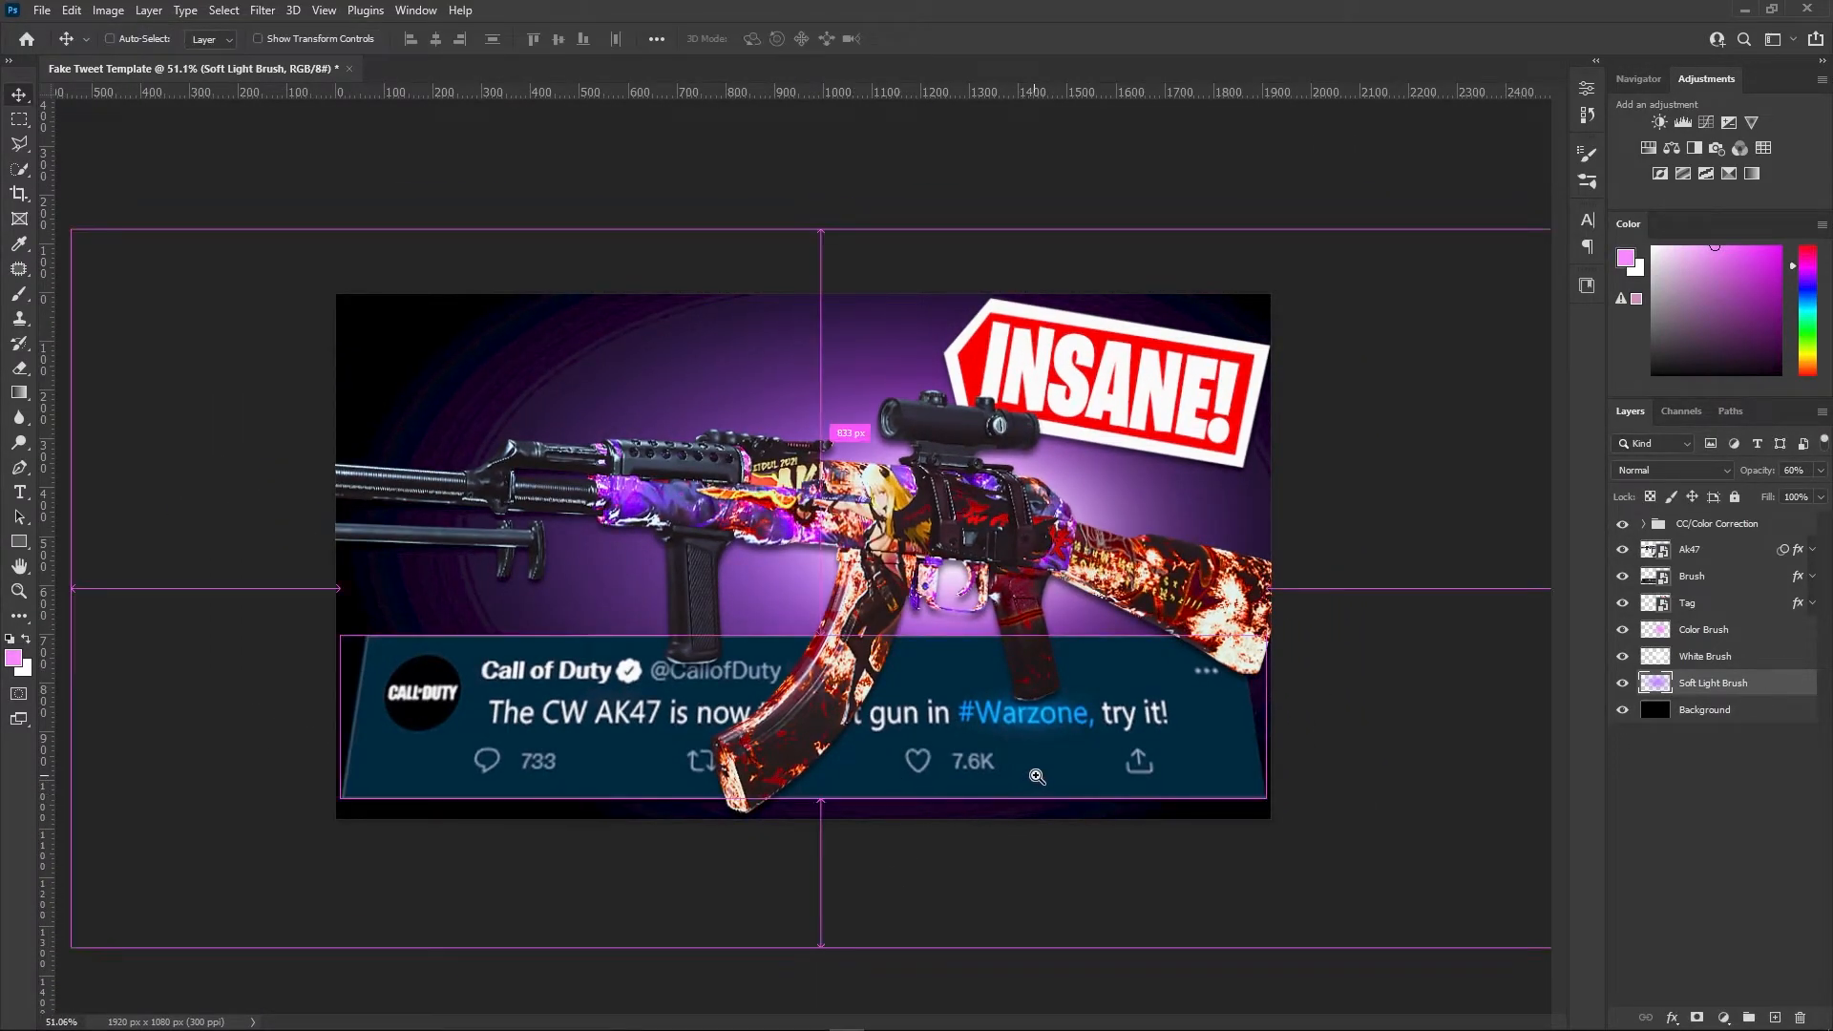
Rename the Brush layer as Tweet
{"action": "scroll", "coordinate": [1048, 772], "scroll_direction": "up", "scroll_amount": 2}
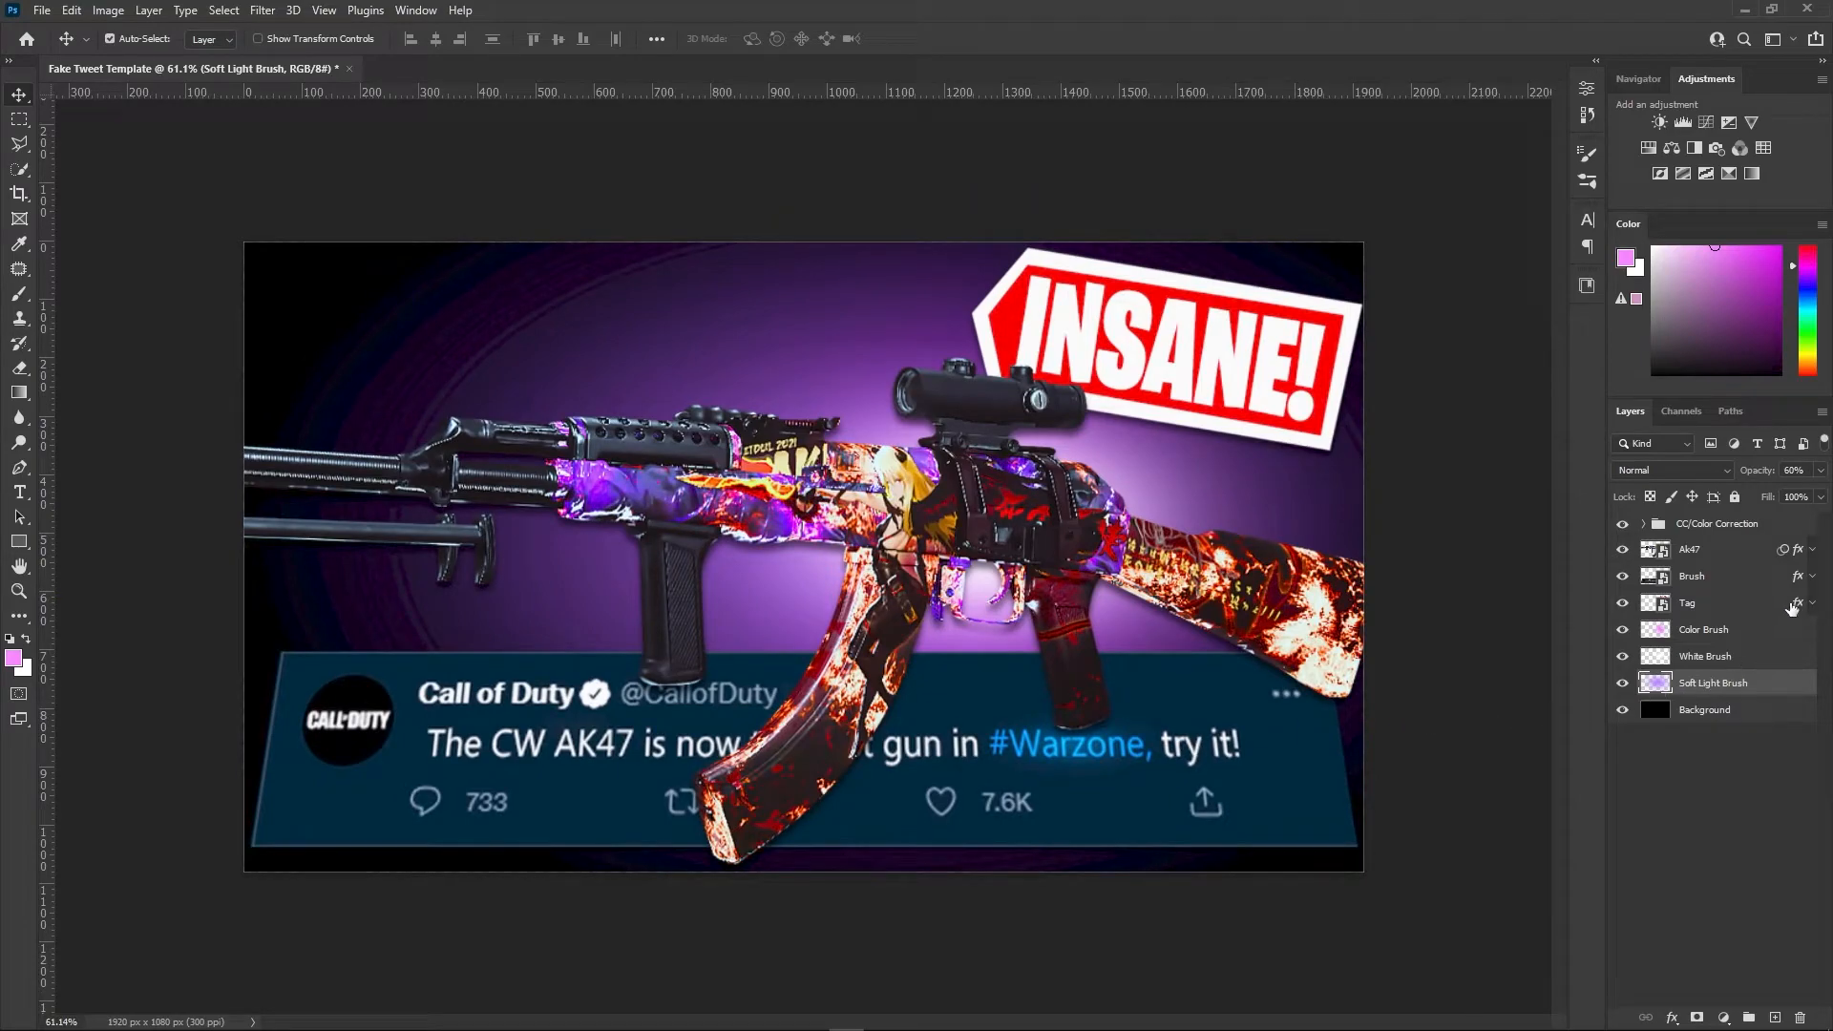
{"action": "double_click", "coordinate": [1701, 576]}
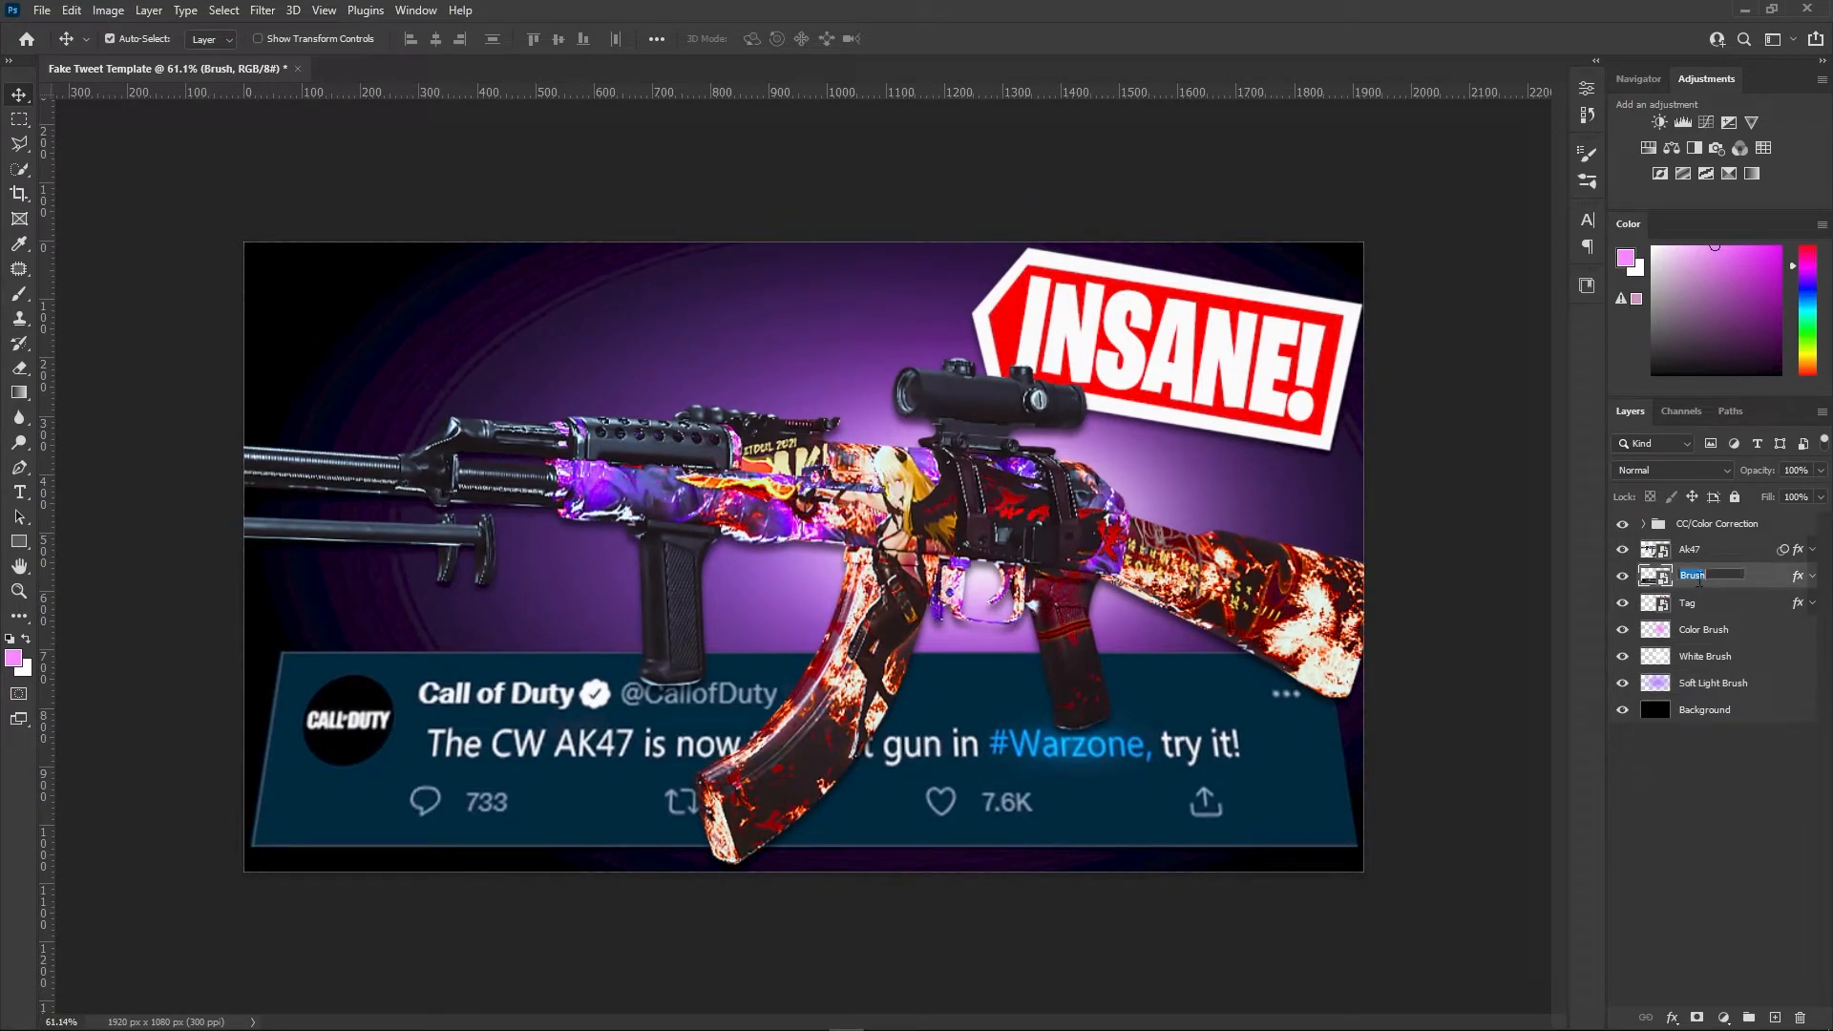
{"action": "key", "text": "Return"}
Add a Brightness/Contrast adjustment above the Color Brush layer with brightness 43 and contrast 47
{"action": "left_click", "coordinate": [1739, 632]}
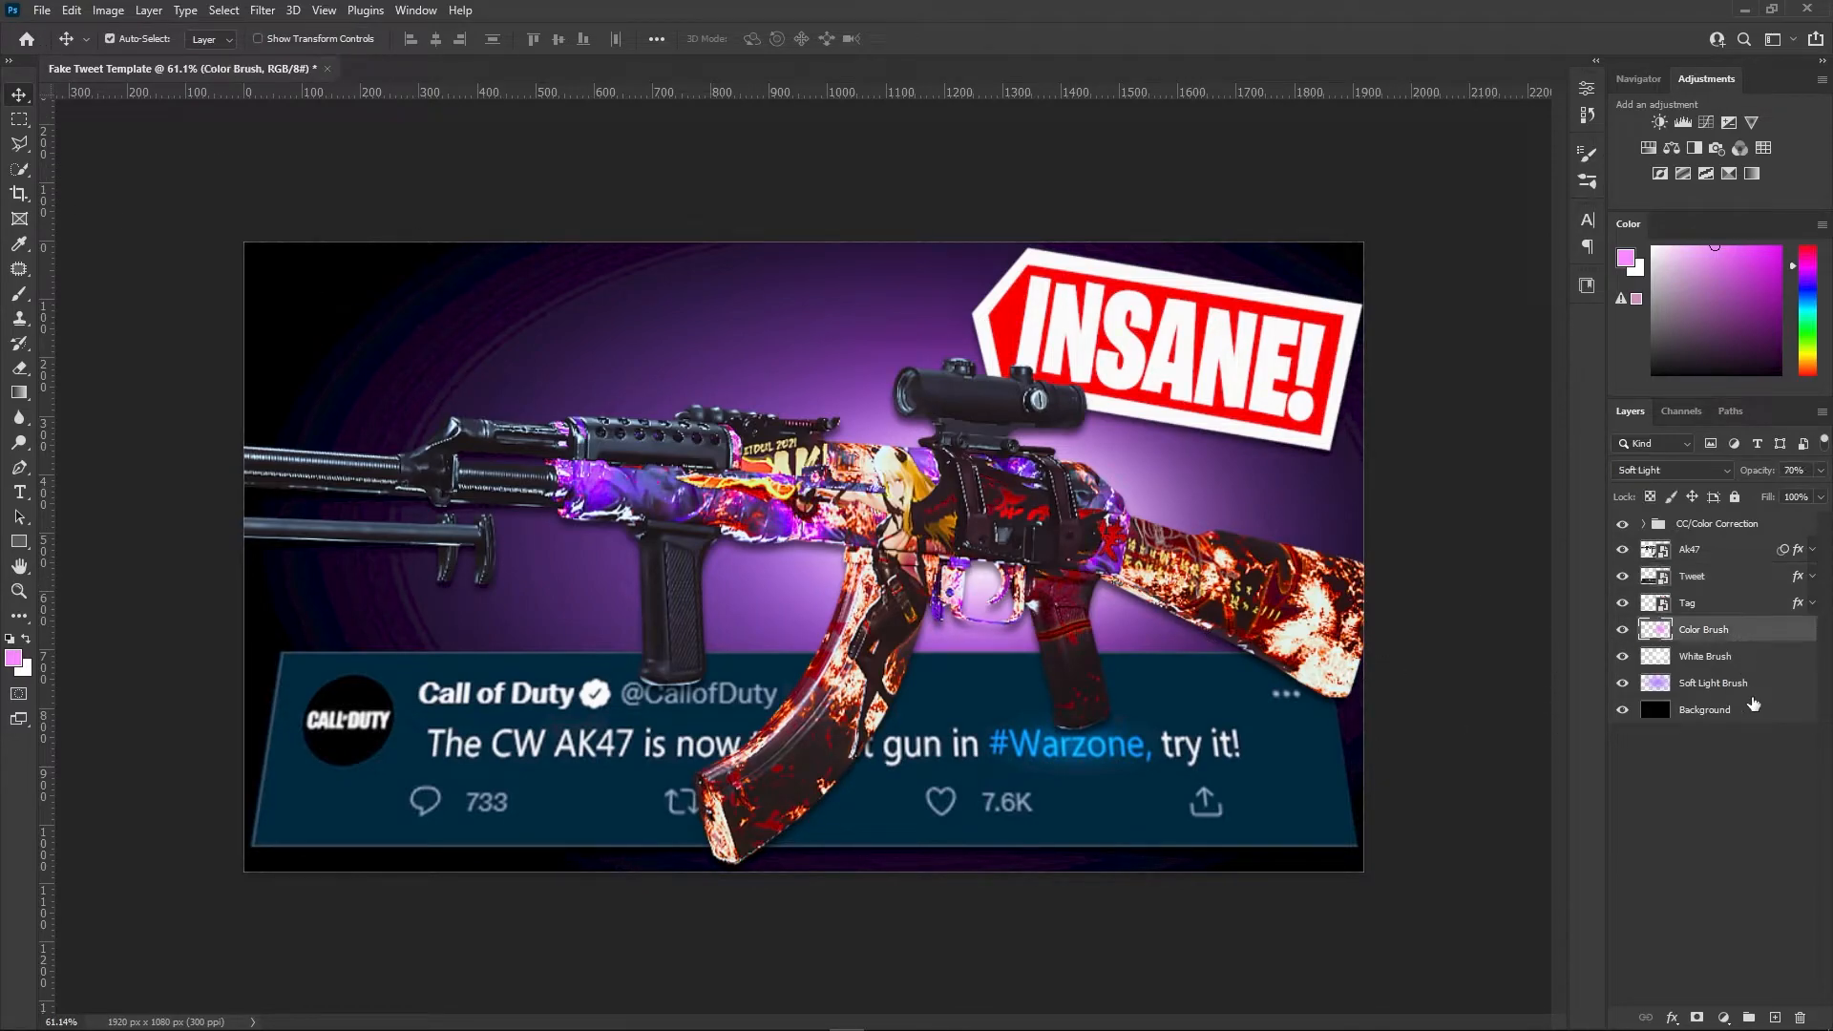
{"action": "left_click", "coordinate": [1659, 174]}
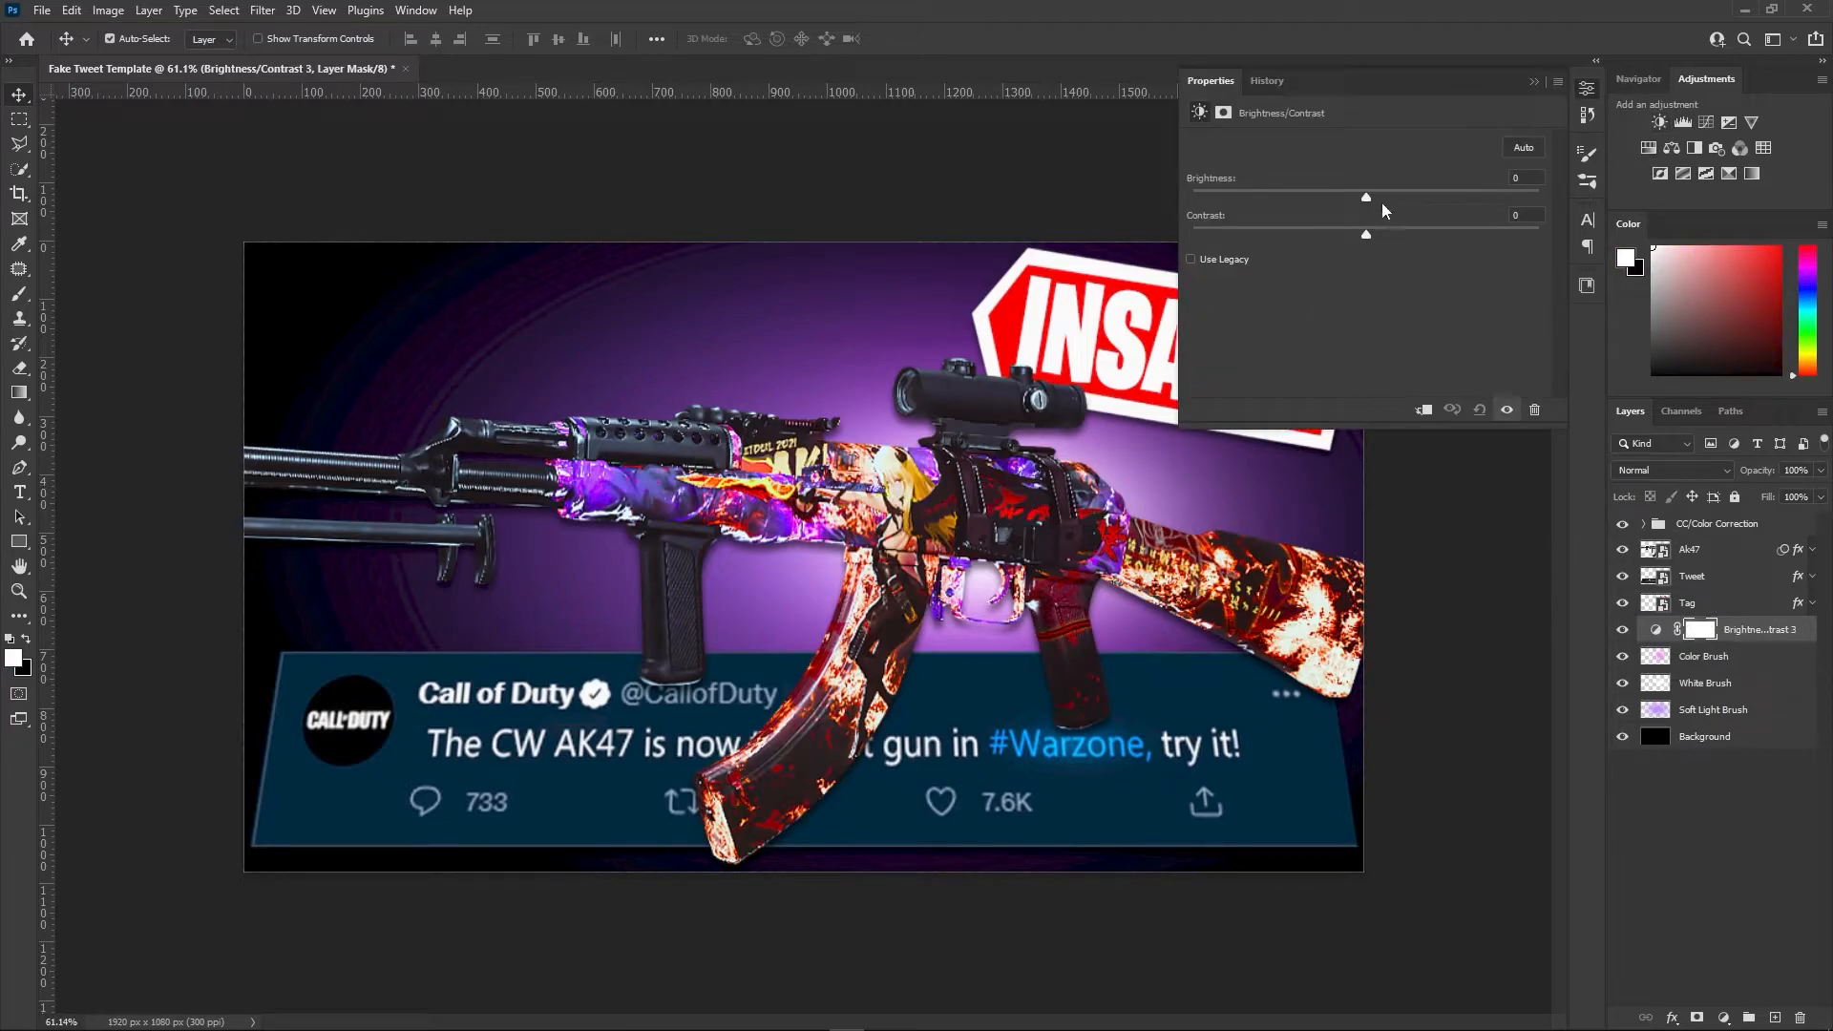
{"action": "left_click_drag", "start_coordinate": [1380, 199], "coordinate": [1447, 235]}
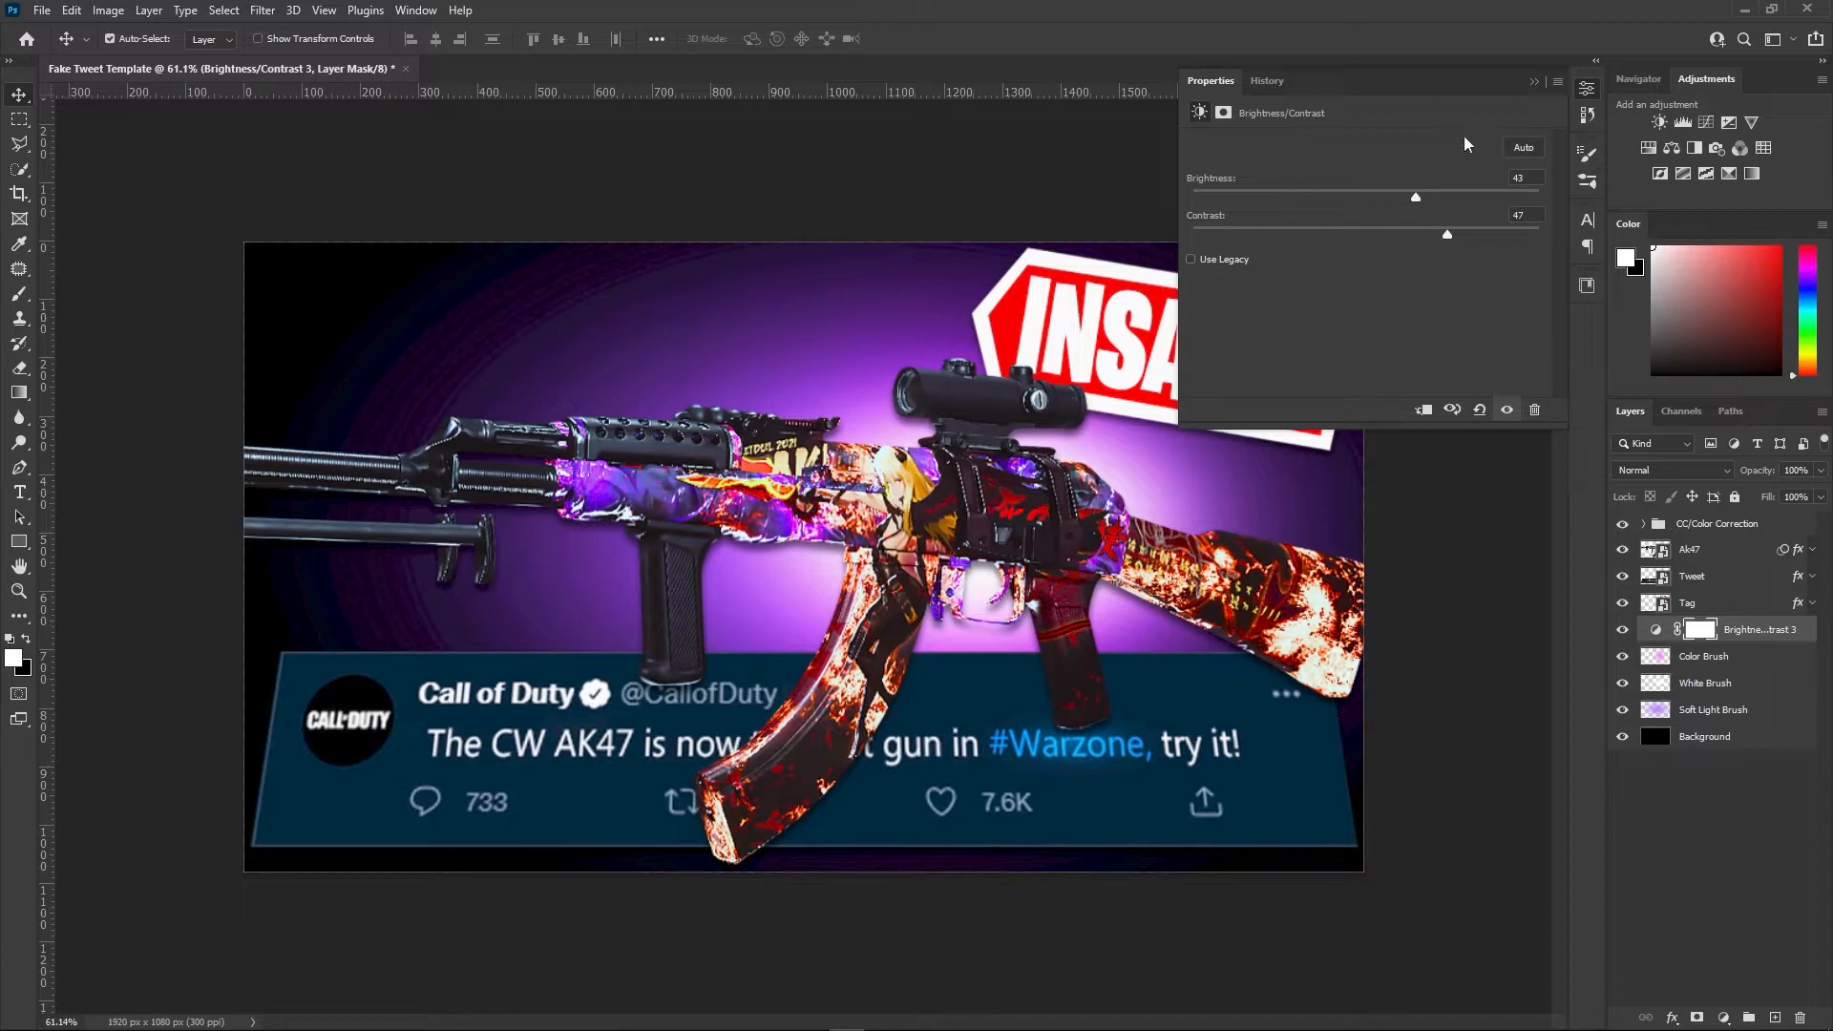
Add a Vibrance adjustment to the background with vibrance +14 and saturation +12, and compare the background with Brightness/Contrast off and on
{"action": "left_click", "coordinate": [1751, 122]}
{"action": "left_click", "coordinate": [1391, 168]}
{"action": "left_click", "coordinate": [1388, 201]}
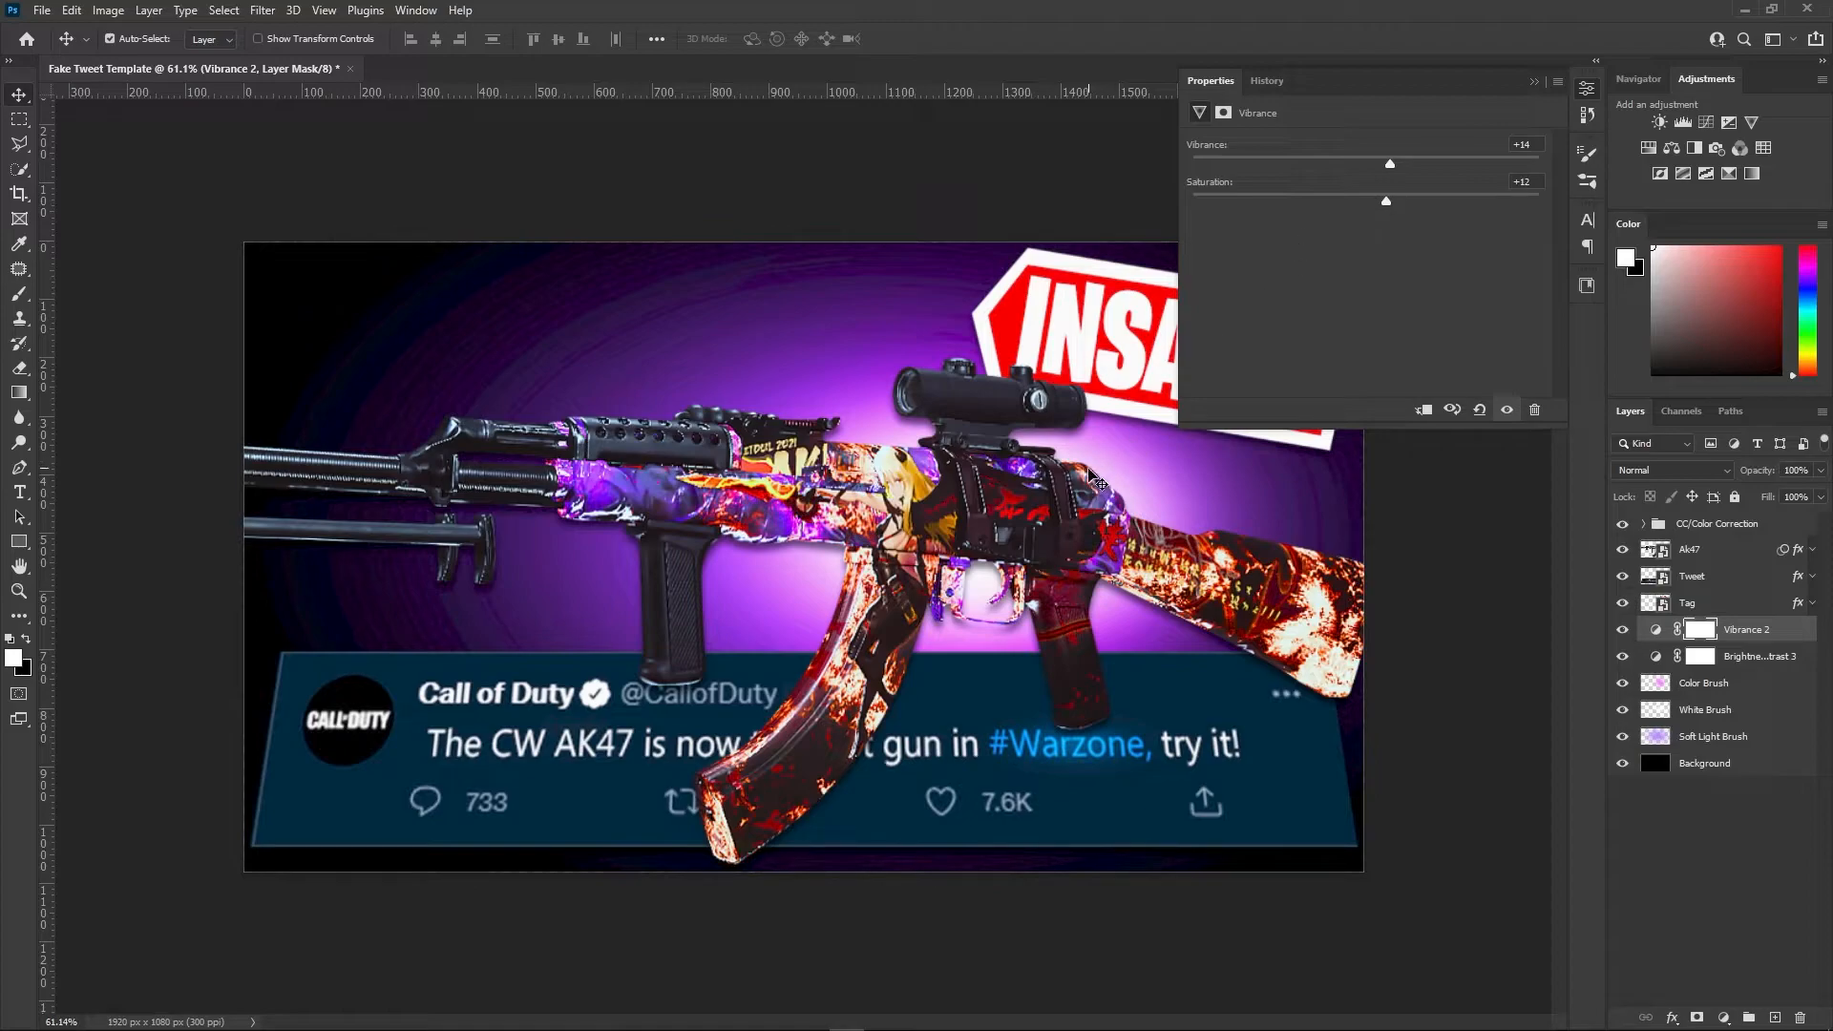
{"action": "left_click", "coordinate": [1623, 657]}
{"action": "left_click", "coordinate": [1623, 657]}
Add a Curves adjustment above the Vibrance layer, slightly lifting the shadows and lowering the highlights
{"action": "left_click", "coordinate": [1713, 119]}
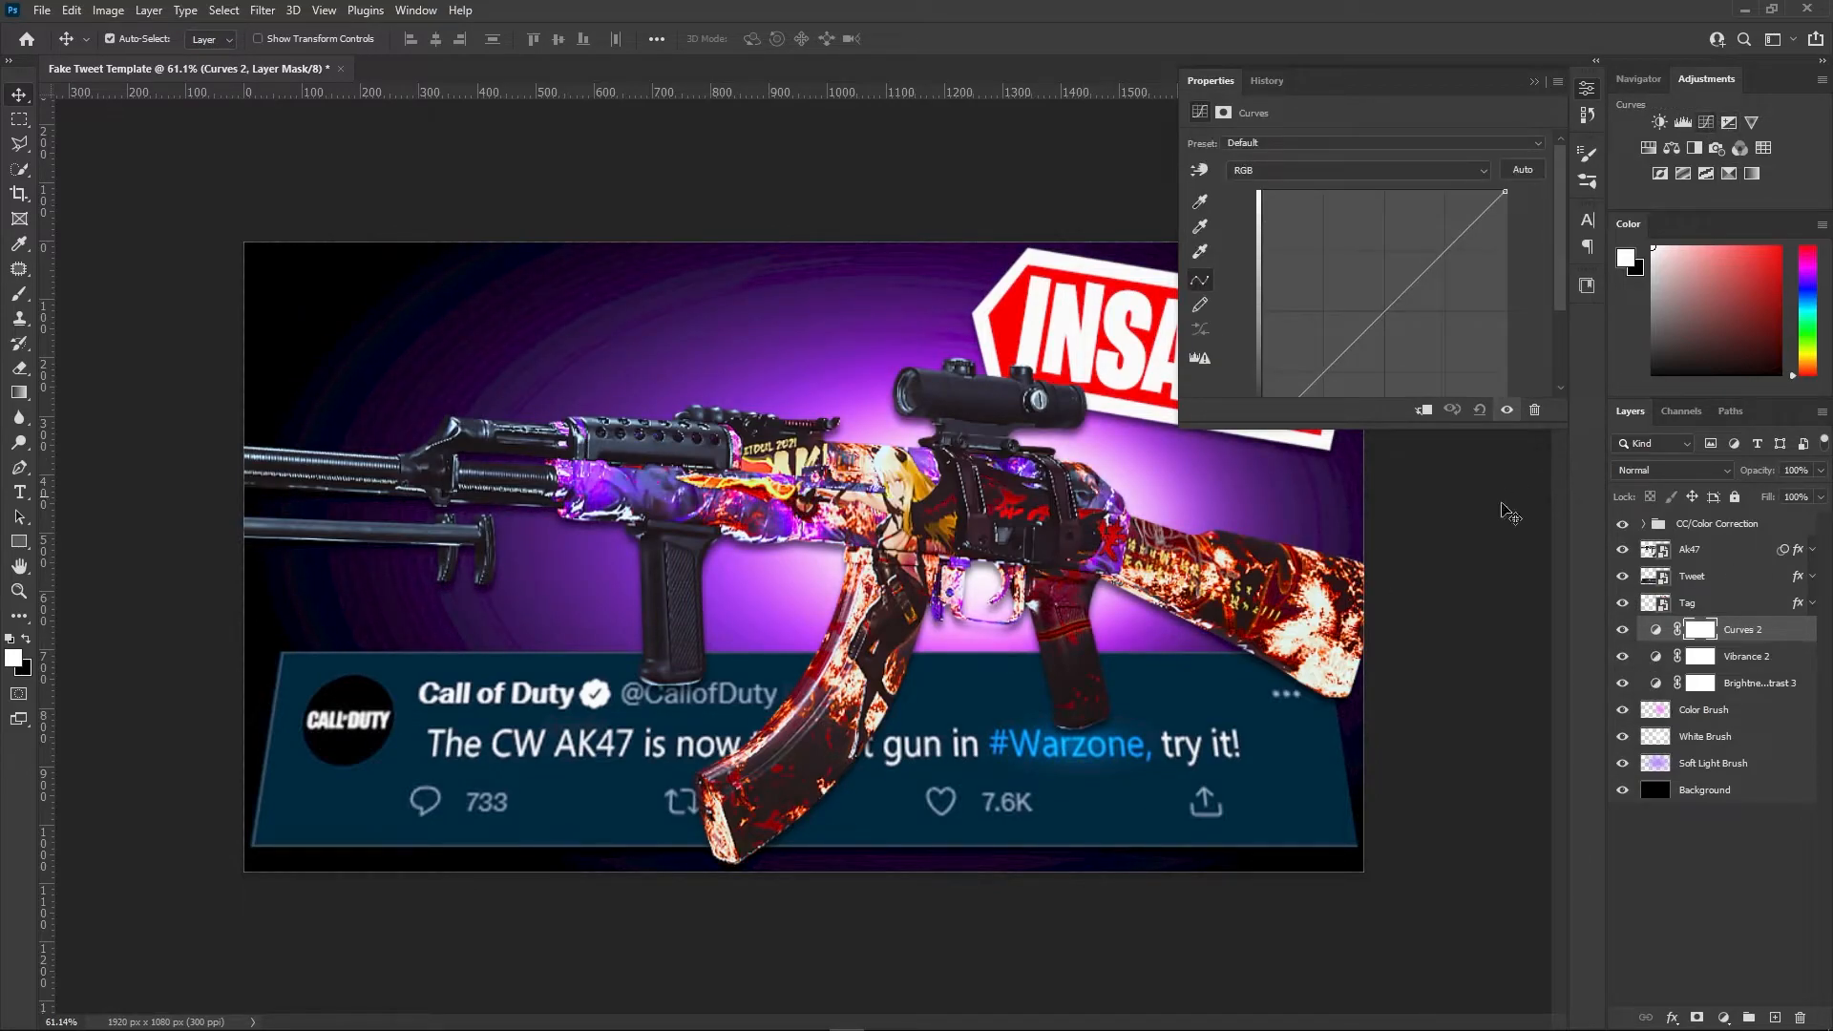
{"action": "left_click", "coordinate": [1328, 361]}
{"action": "left_click_drag", "start_coordinate": [1446, 244], "coordinate": [1457, 249]}
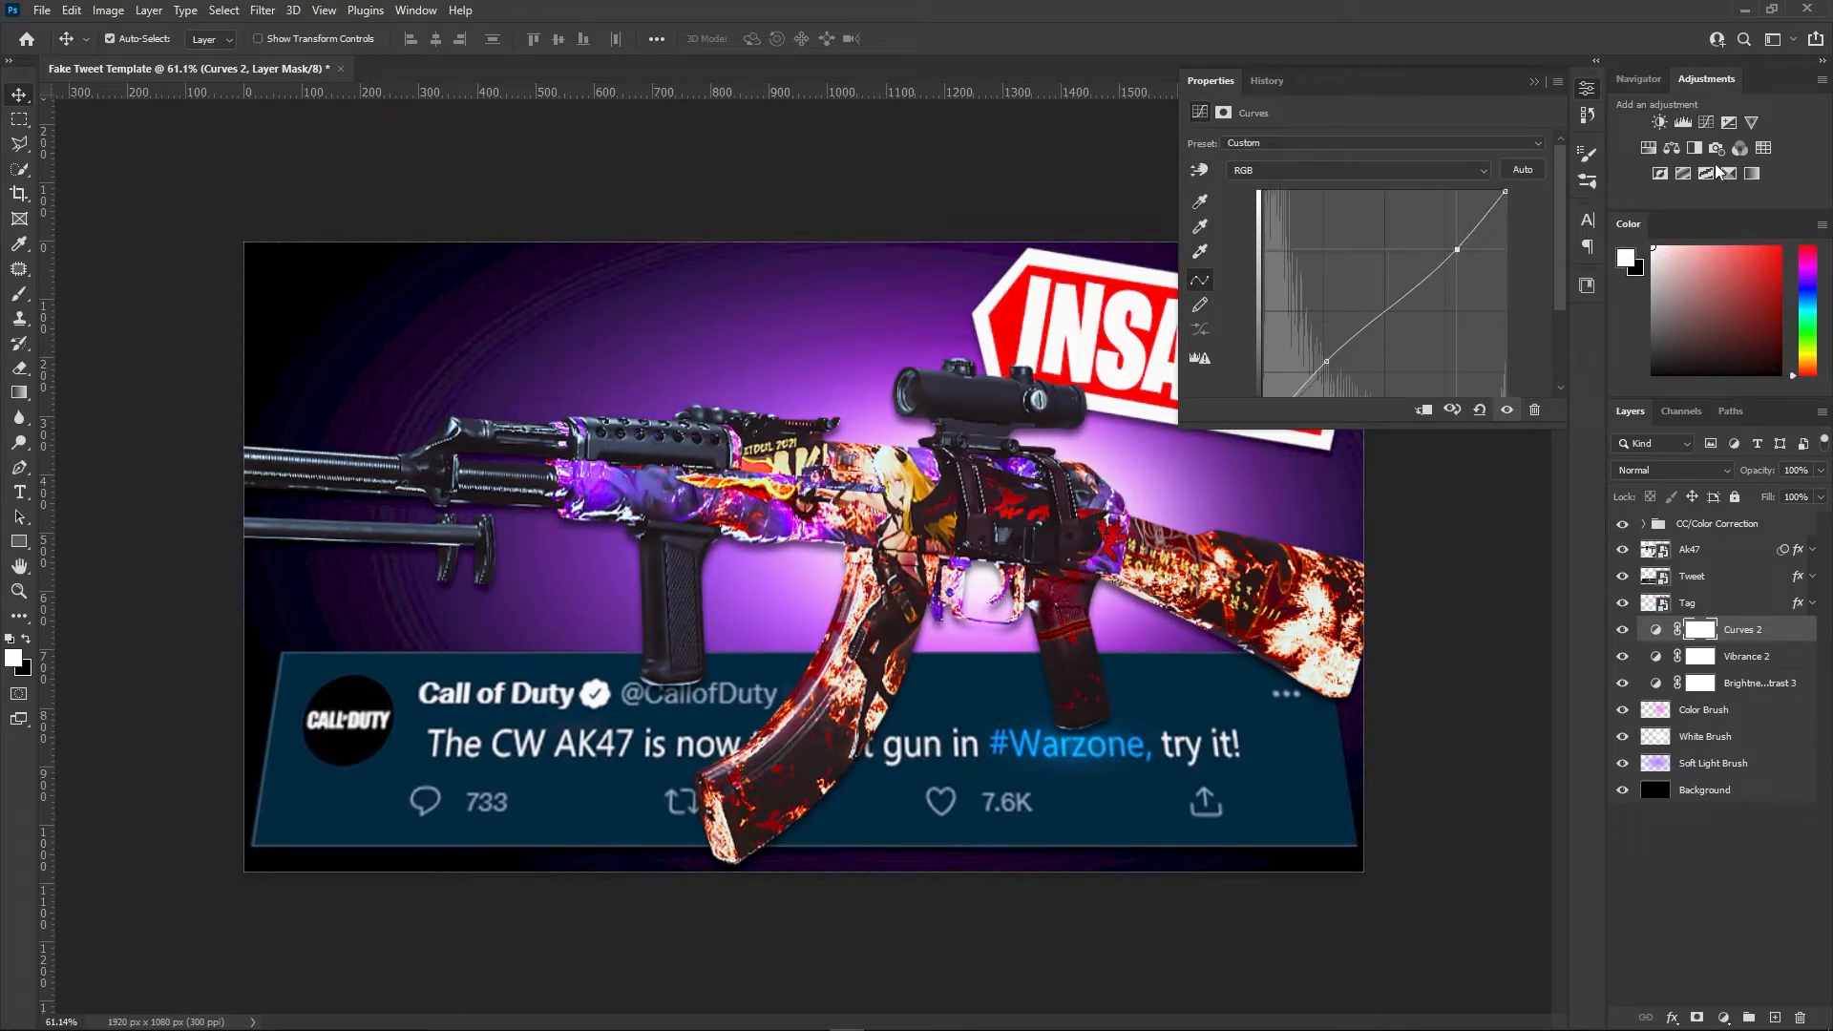
Add a Color Balance adjustment above the Curves layer and shift its midtones +5 toward blue
{"action": "left_click", "coordinate": [1656, 146]}
{"action": "key", "text": "ctrl+z"}
{"action": "left_click", "coordinate": [1671, 150]}
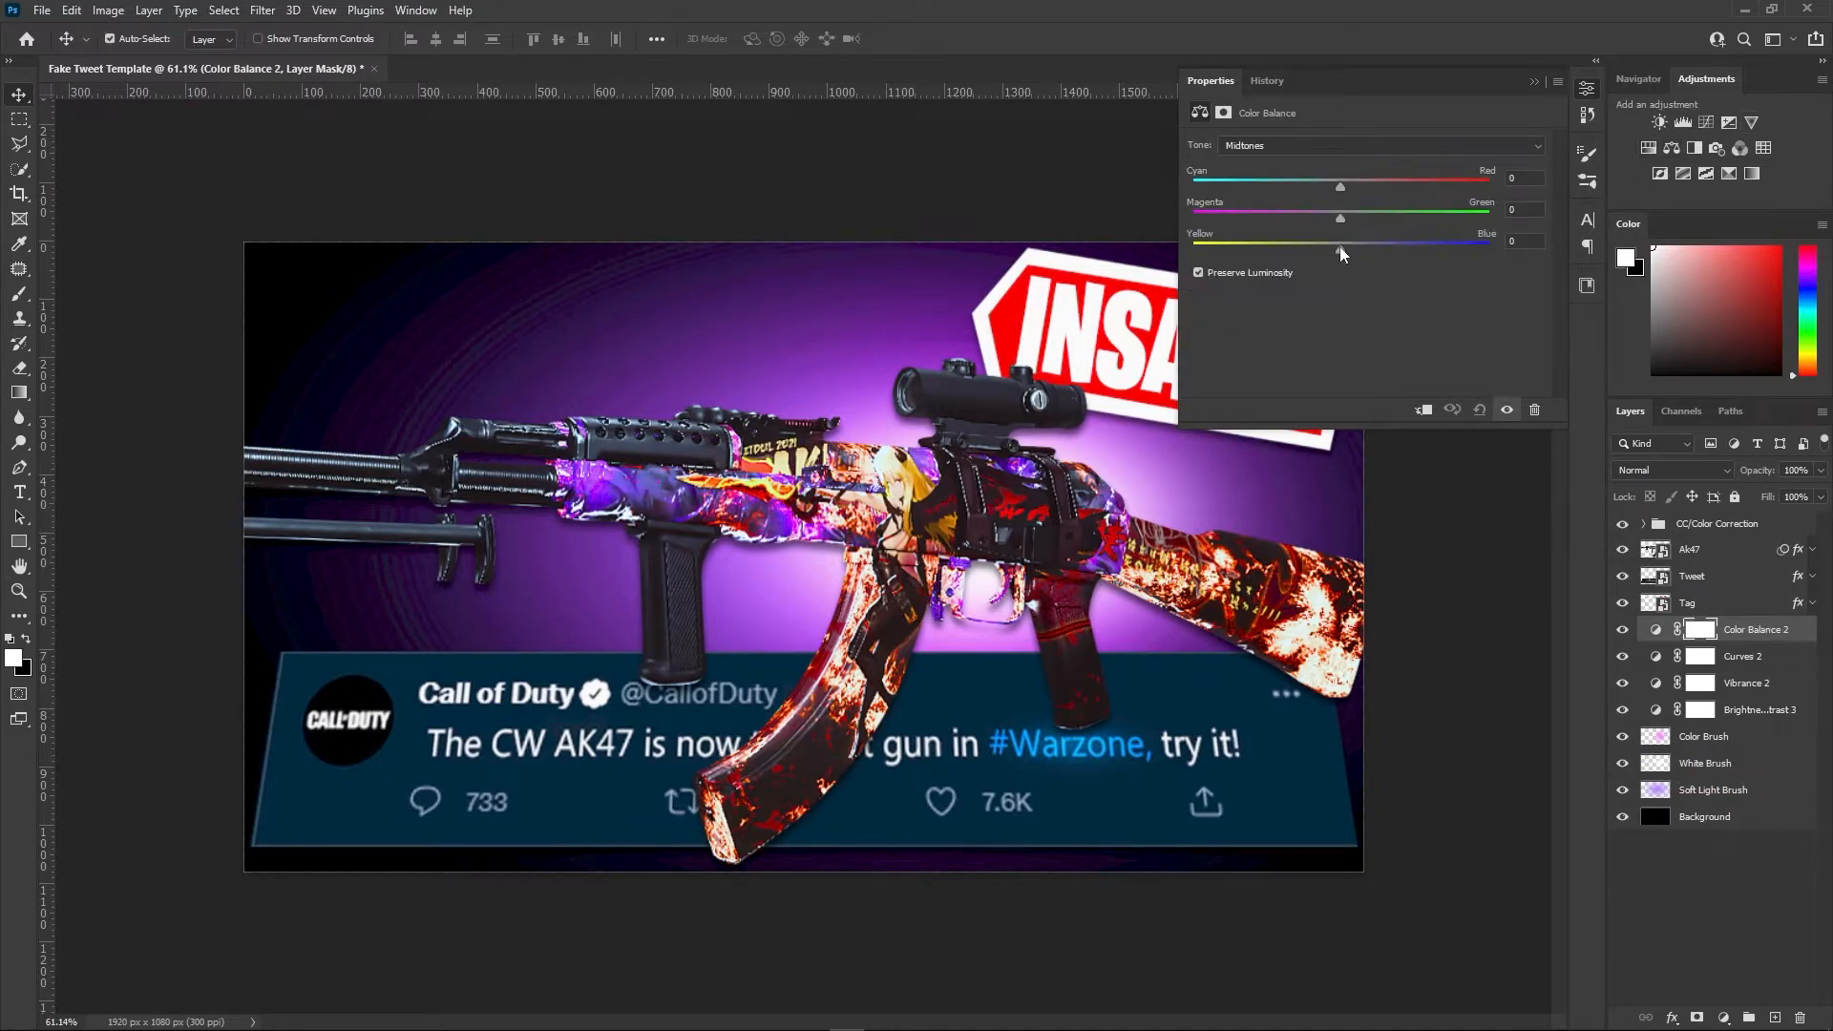
{"action": "left_click_drag", "start_coordinate": [1344, 246], "coordinate": [1348, 246]}
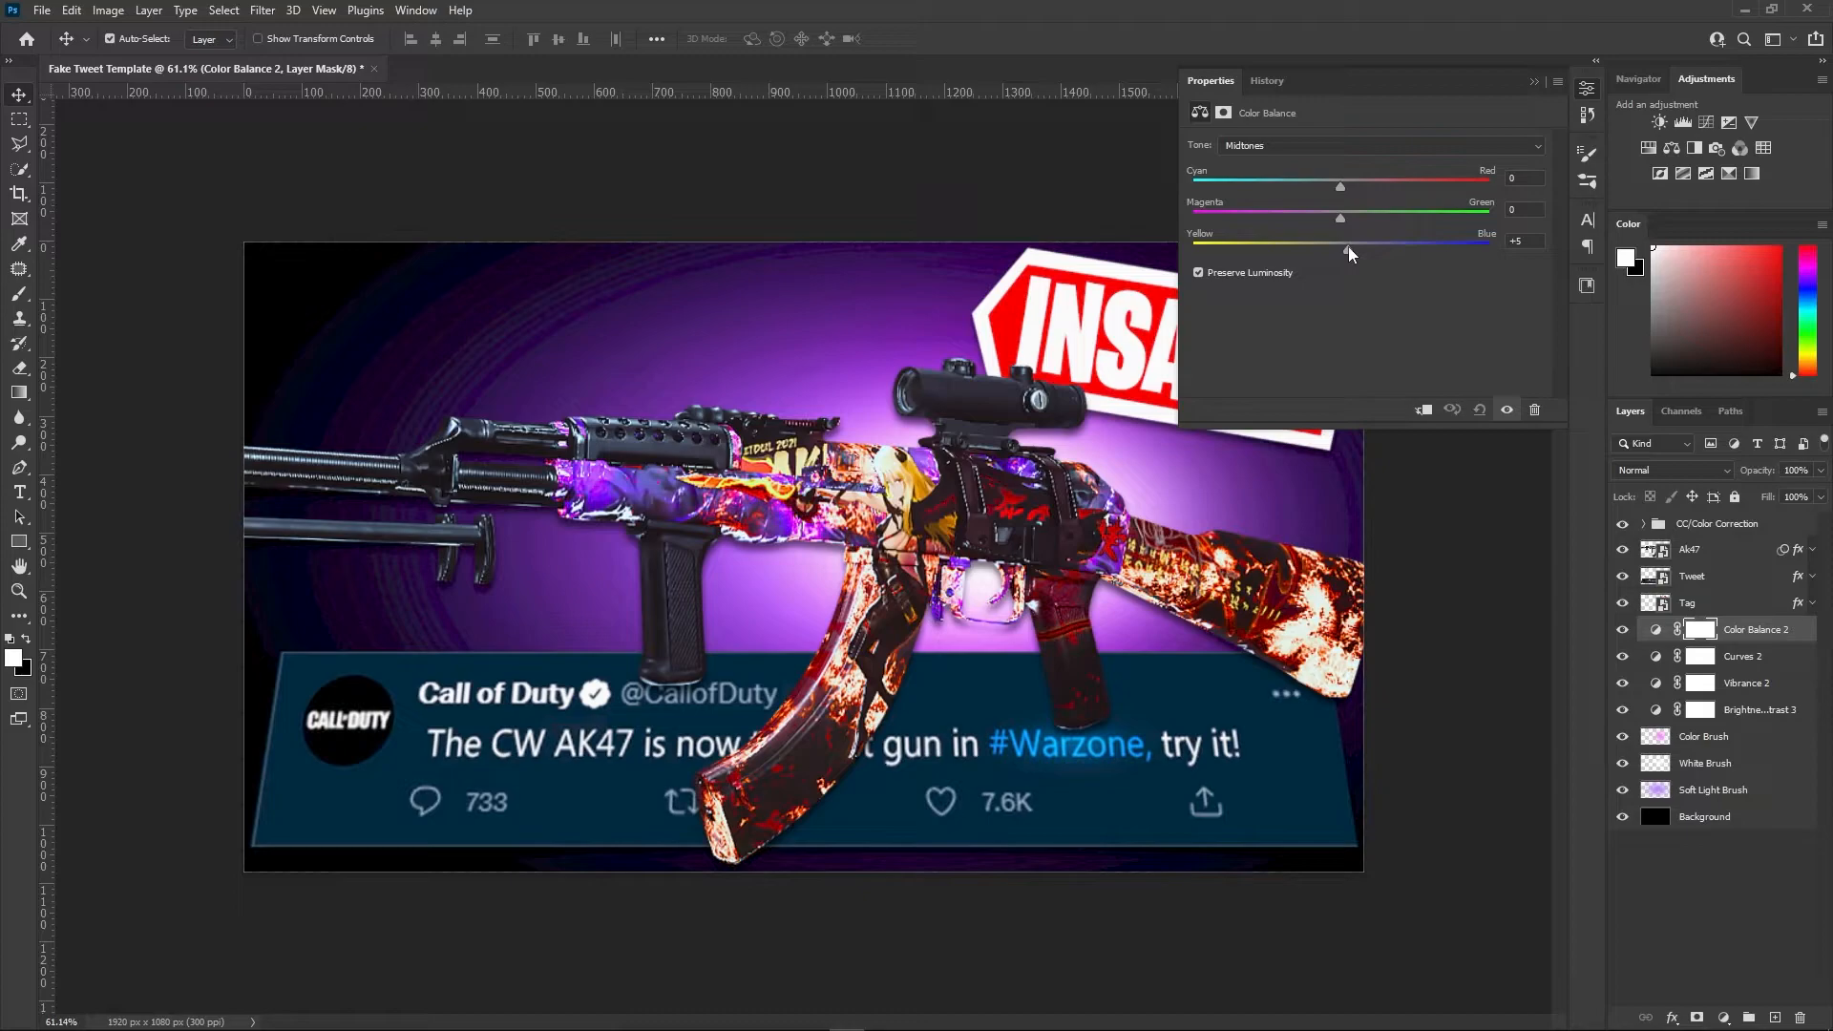
Add an Exposure adjustment above Color Balance with gamma correction 0.97 and offset -0.0014
{"action": "left_click", "coordinate": [1730, 122]}
{"action": "left_click_drag", "start_coordinate": [1366, 264], "coordinate": [1373, 271]}
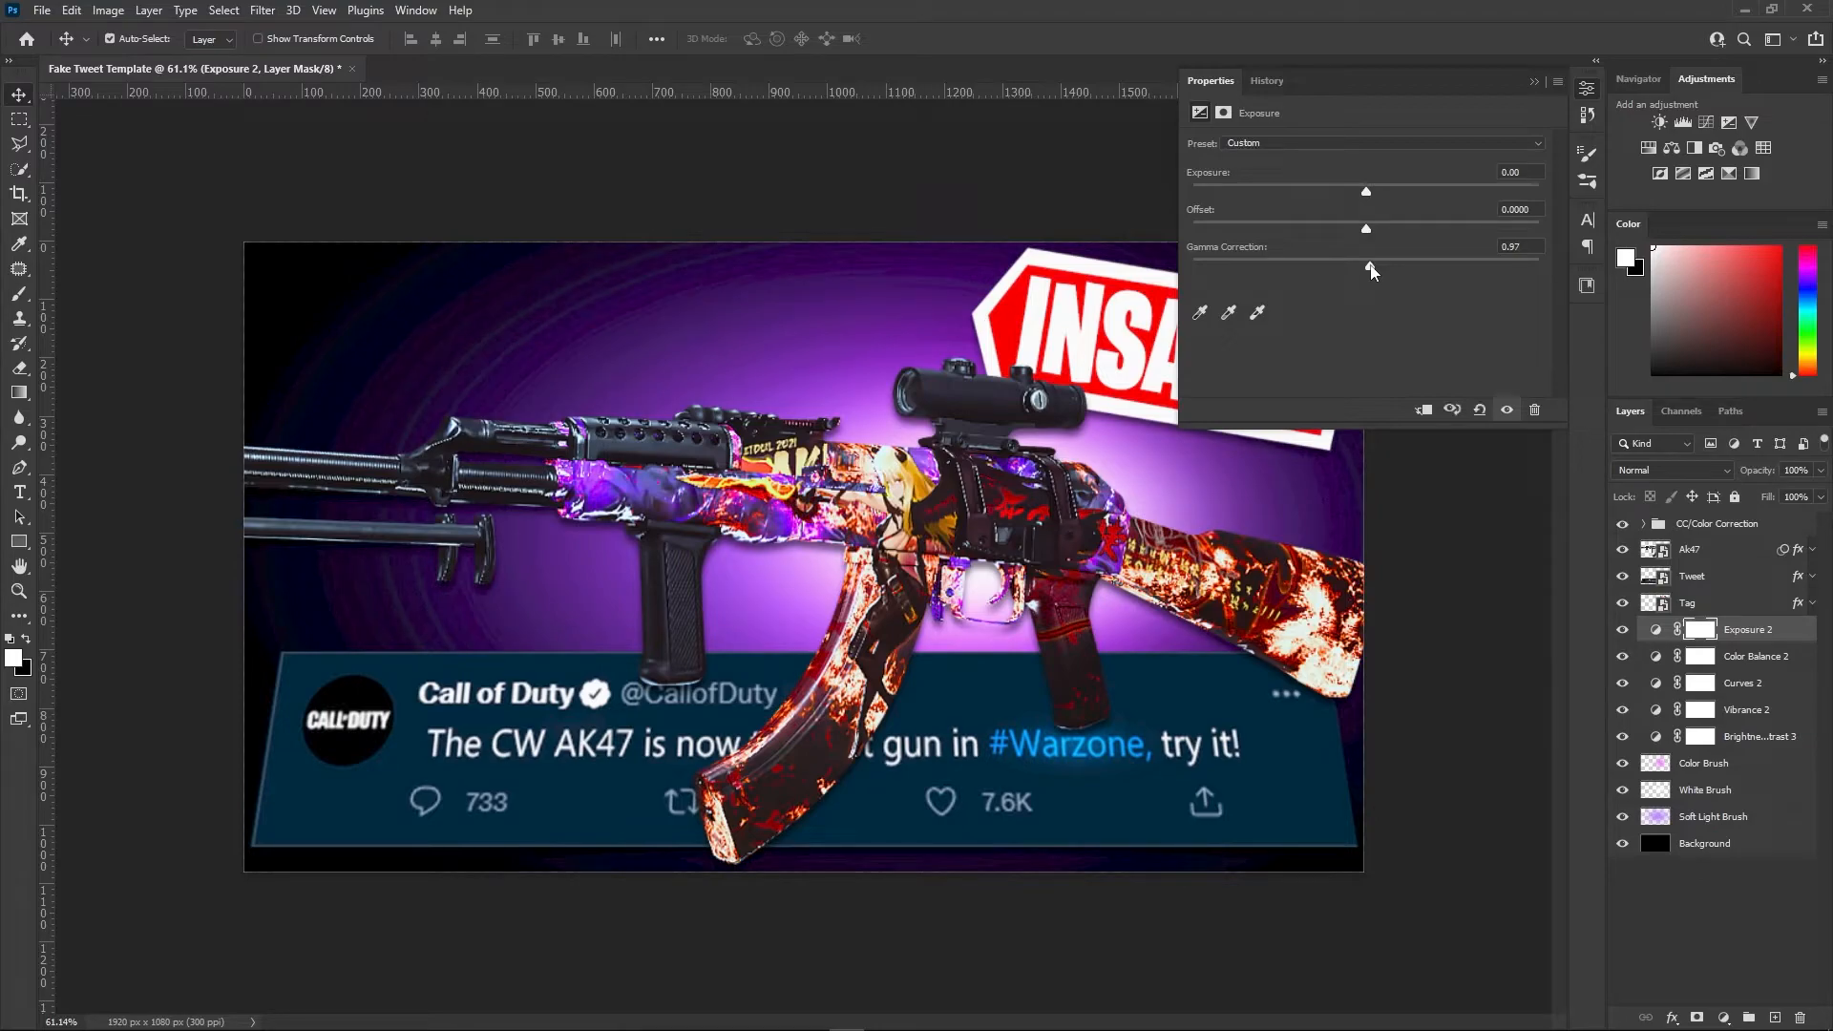
{"action": "left_click_drag", "start_coordinate": [1368, 229], "coordinate": [1365, 230]}
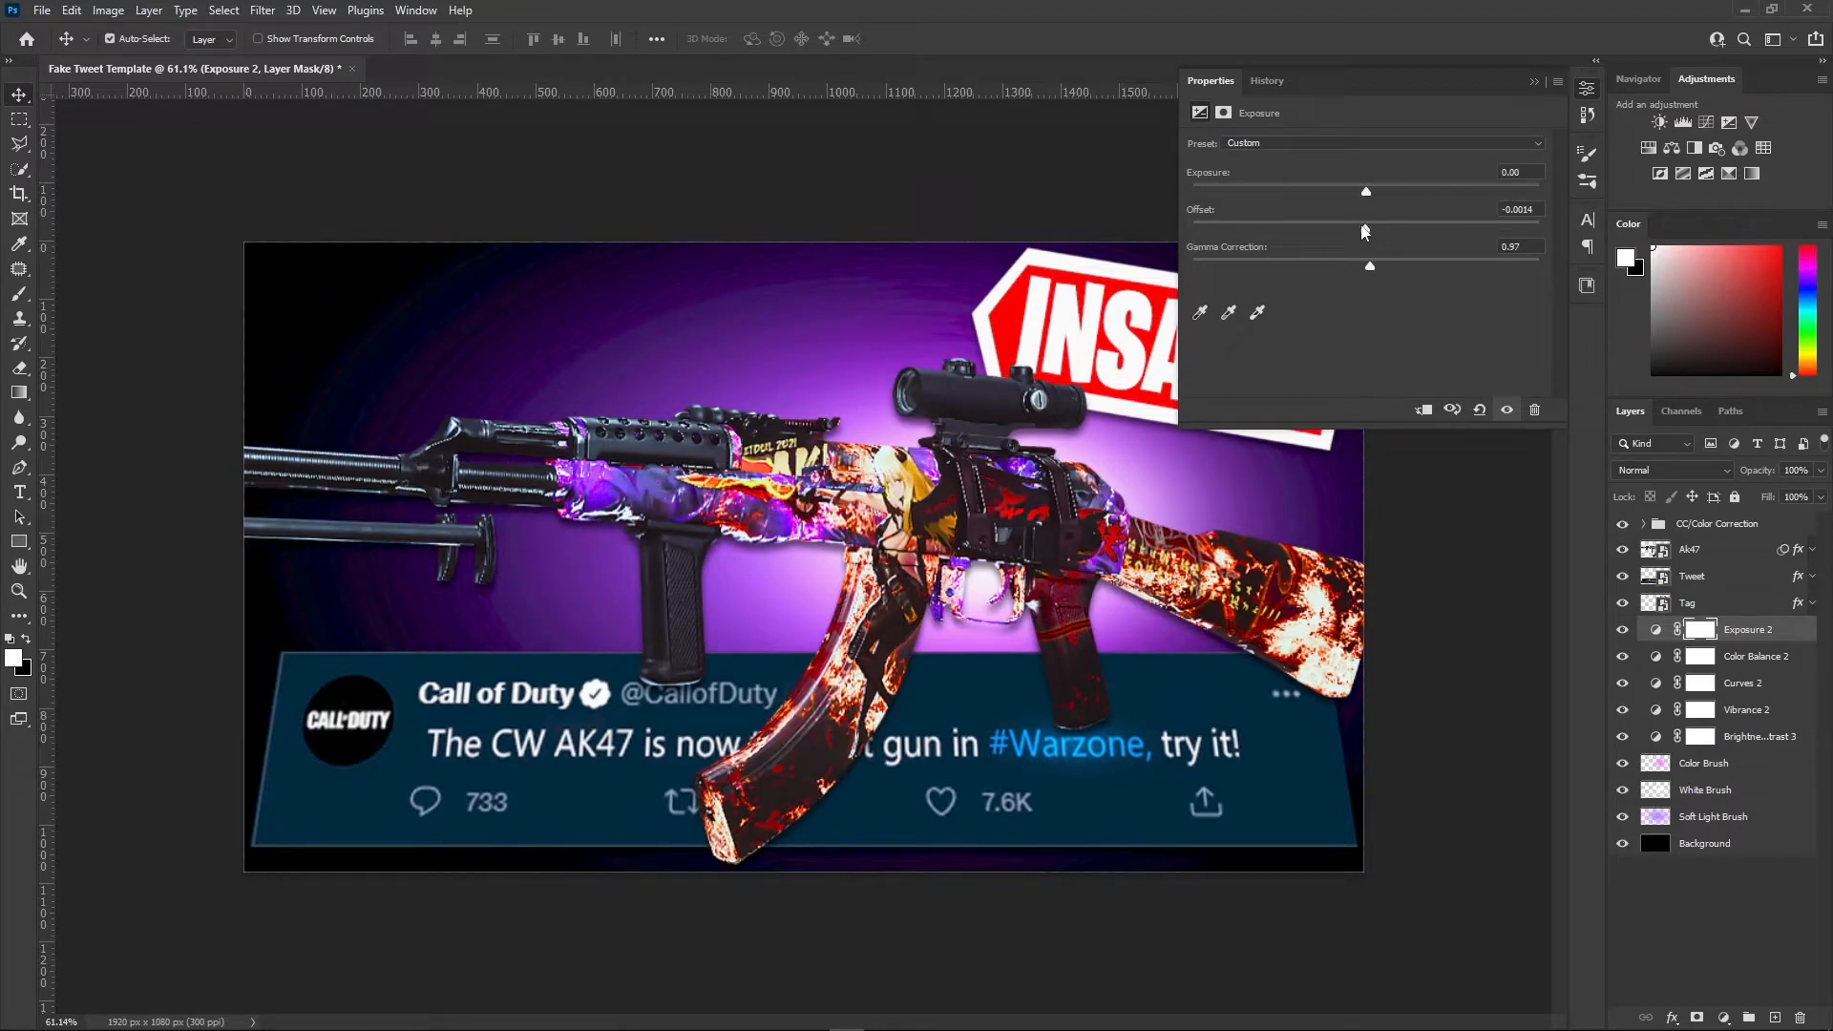
{"action": "left_click", "coordinate": [1532, 82]}
Enlarge the INSANE! tag proportionally to about 185%, keeping its upper-right corner in place
{"action": "scroll", "coordinate": [1306, 363], "scroll_direction": "down", "scroll_amount": 2}
{"action": "left_click", "coordinate": [1123, 390]}
{"action": "key", "text": "ctrl+t"}
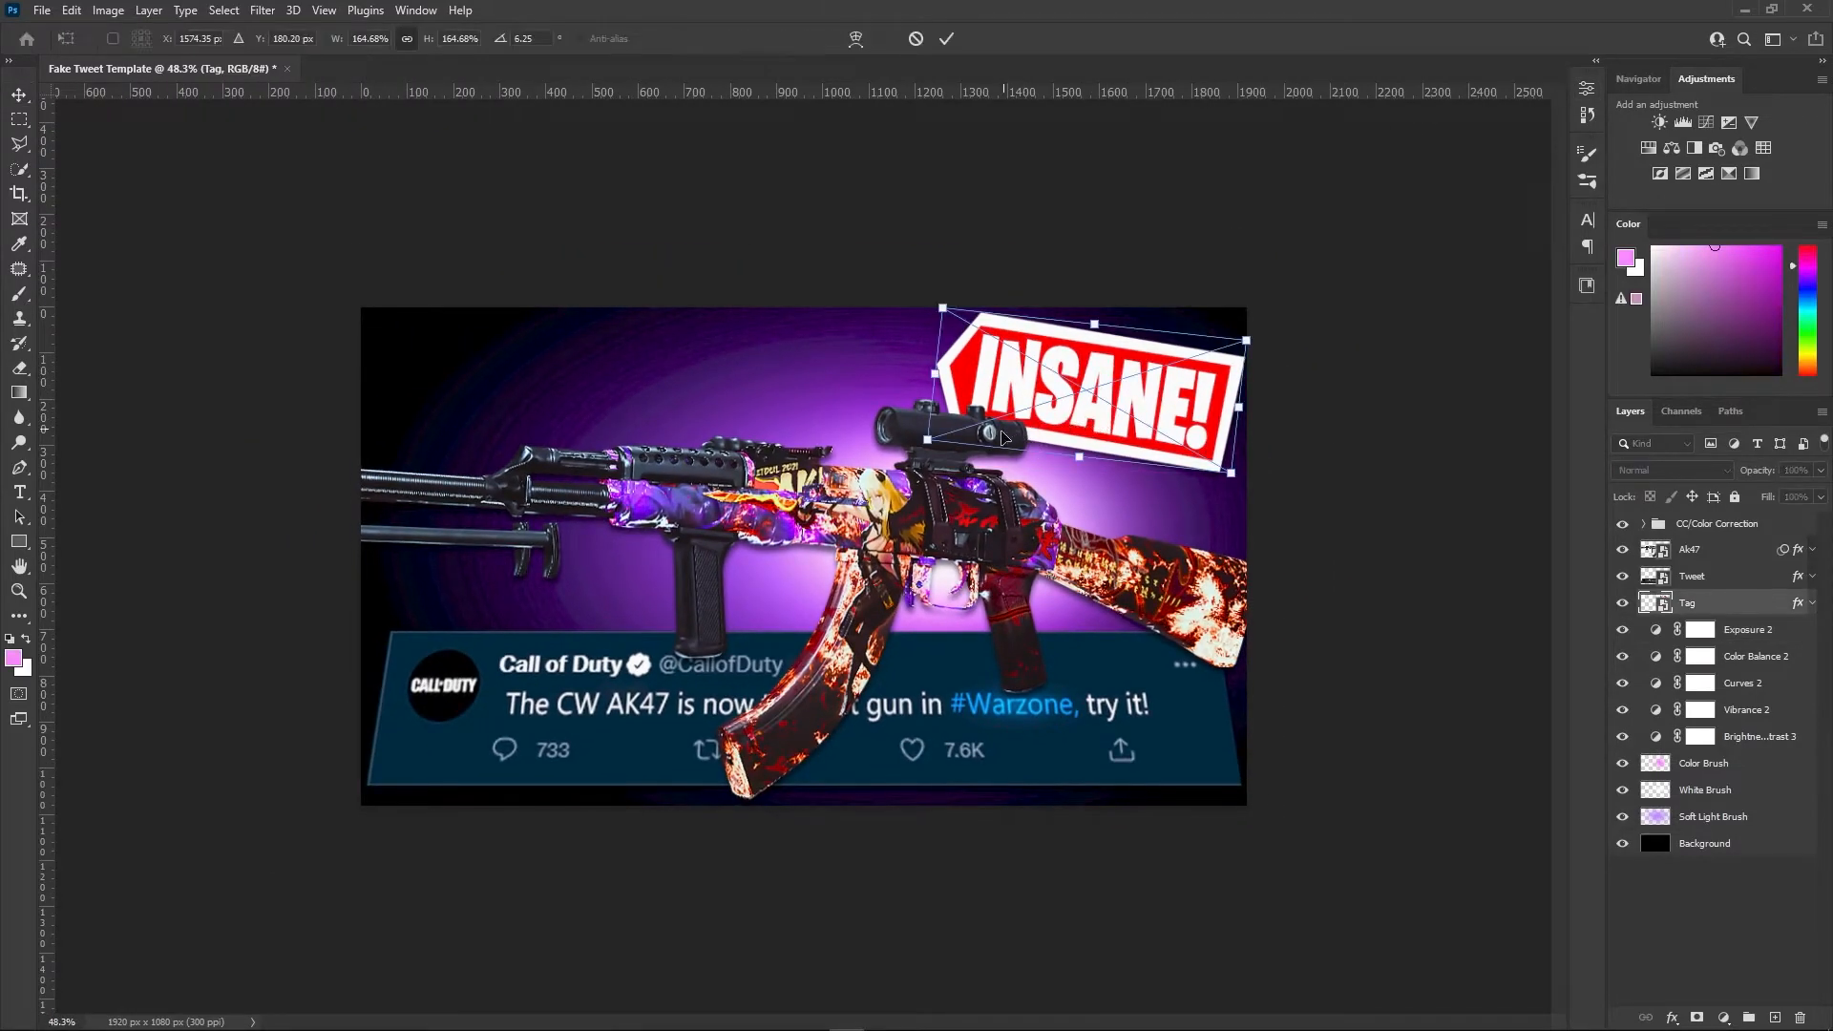
{"action": "left_click_drag", "start_coordinate": [937, 449], "coordinate": [889, 451]}
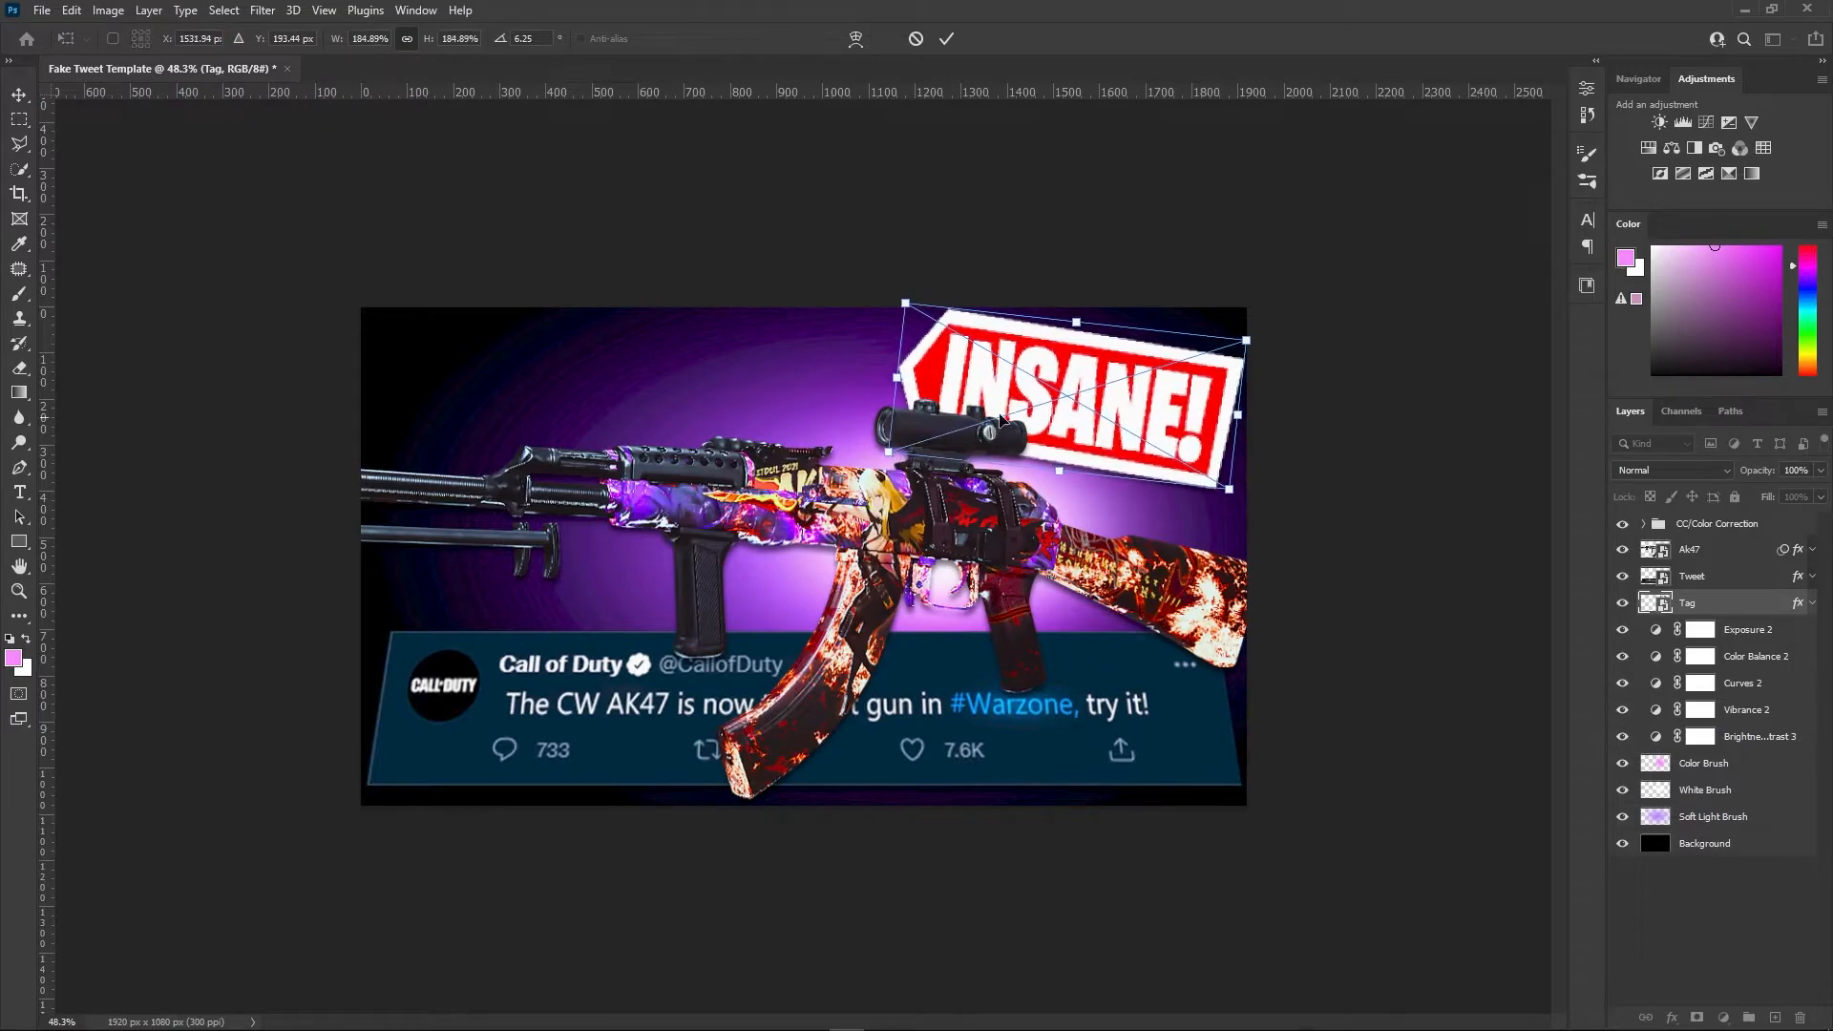
{"action": "key", "text": "Return"}
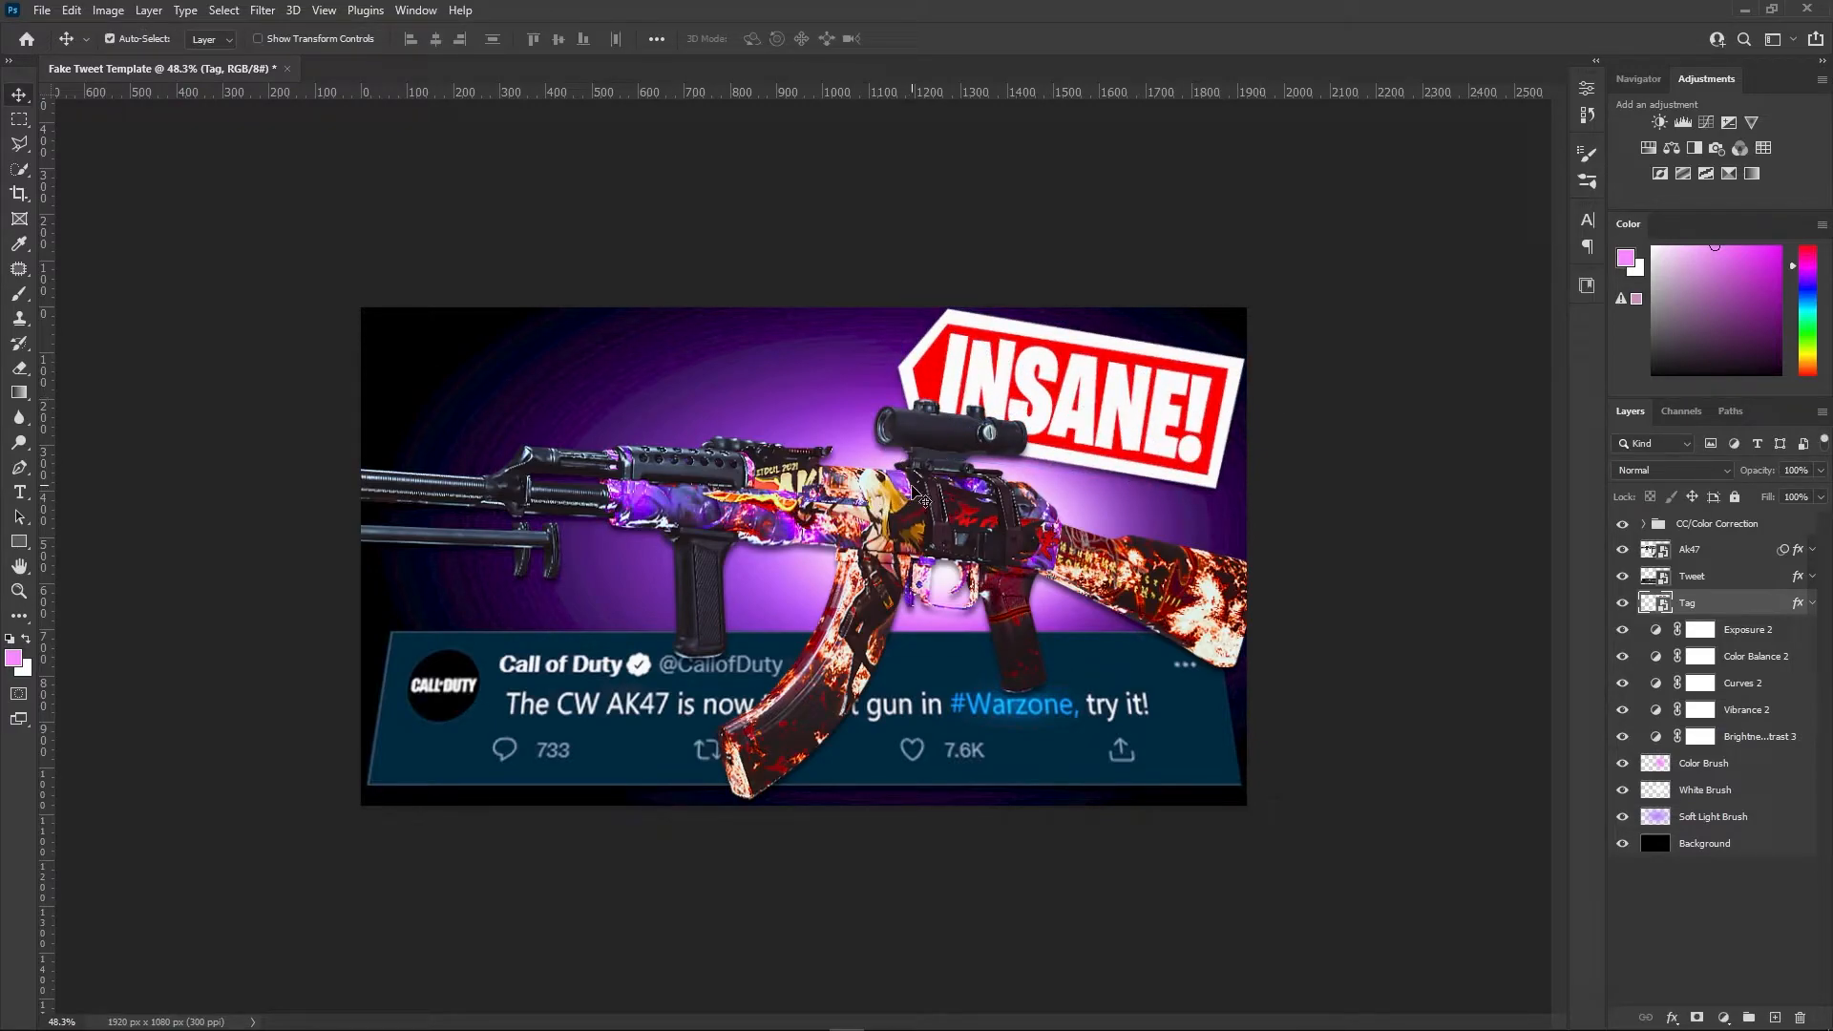
Stretch the White Brush glow slightly upward behind the gun
{"action": "left_click", "coordinate": [1757, 790]}
{"action": "key", "text": "ctrl+t"}
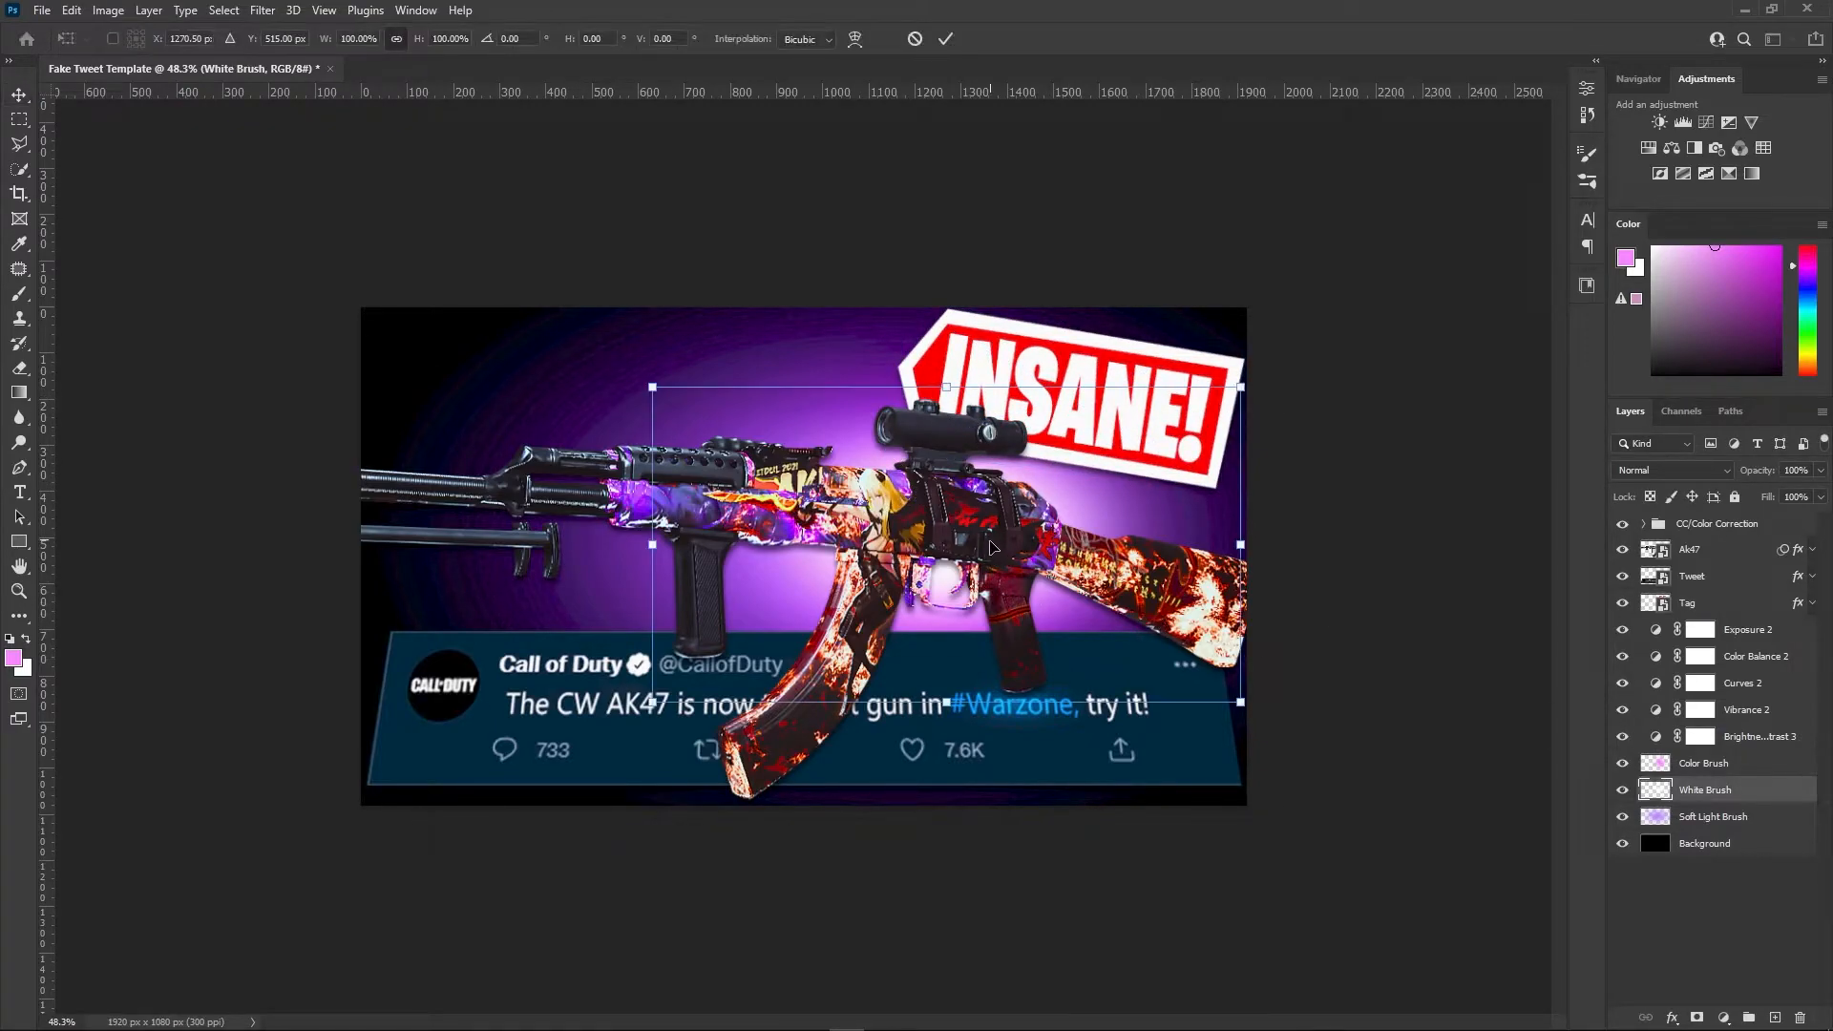
{"action": "left_click_drag", "start_coordinate": [959, 392], "coordinate": [961, 379]}
{"action": "key", "text": "Return"}
{"action": "key", "text": "ctrl+0"}
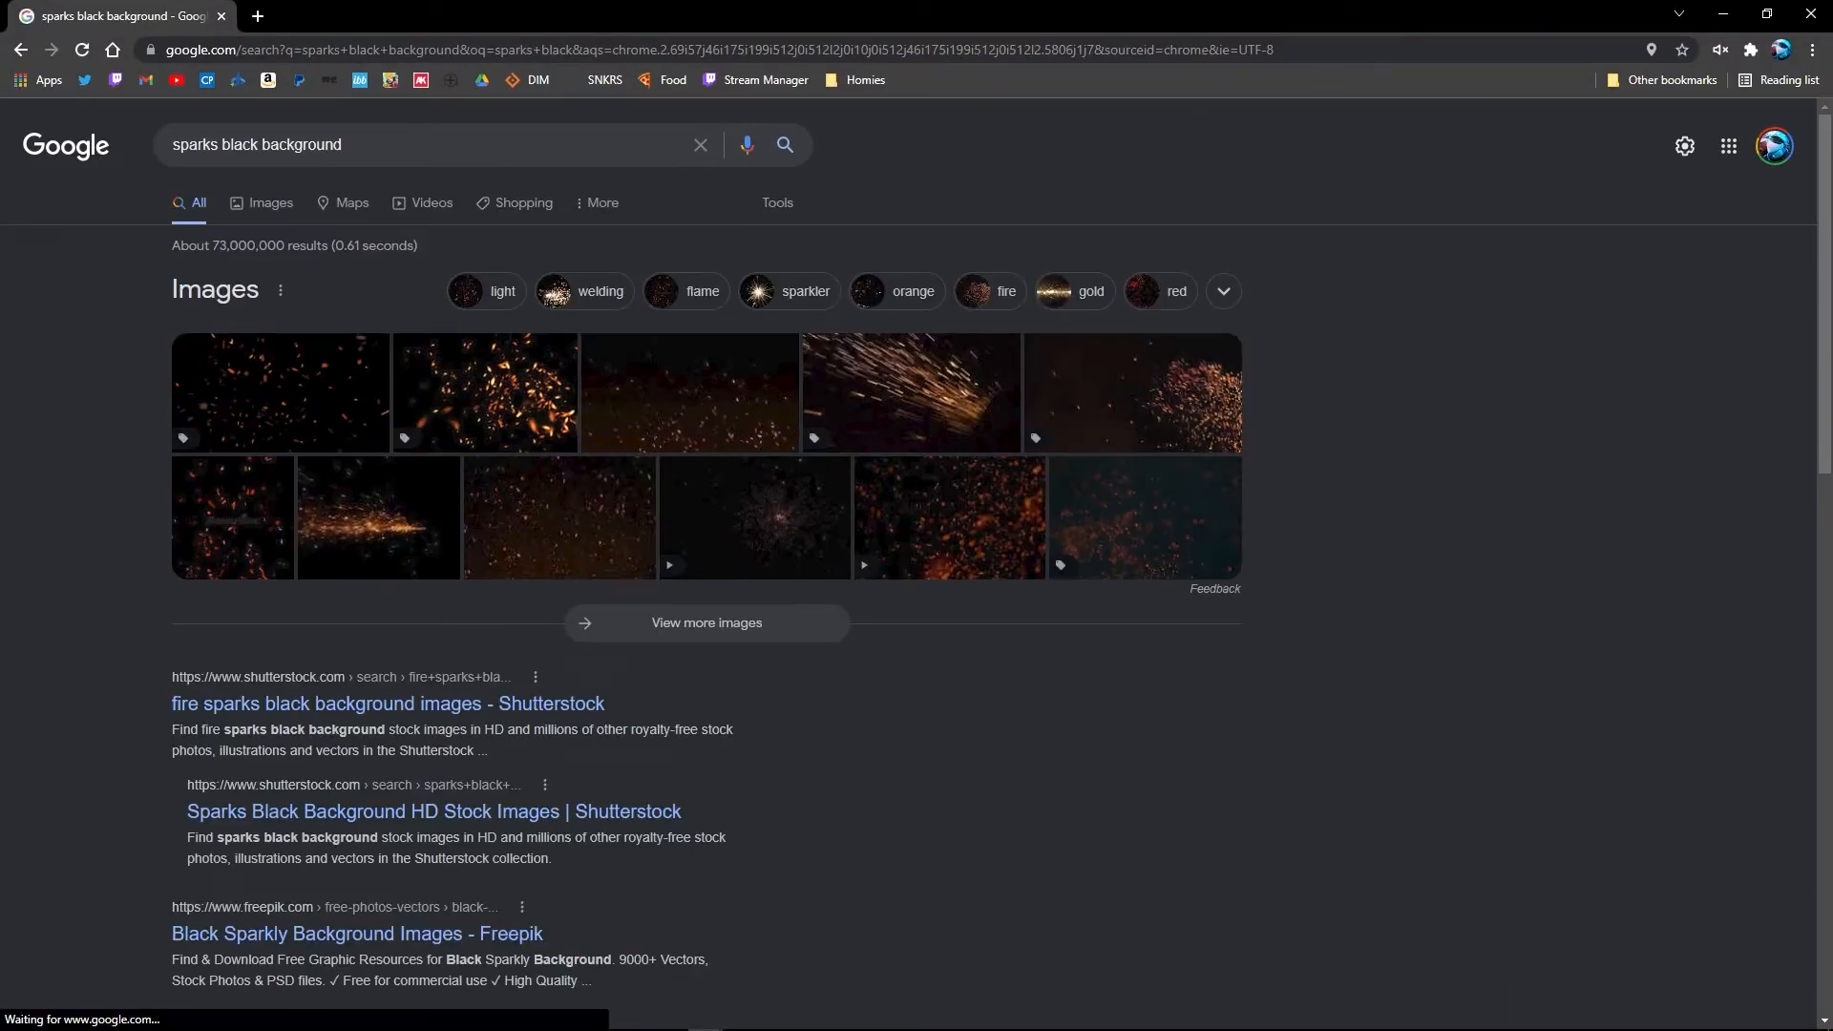
Switch to Chrome and preview candidate fire-spark pictures in Google's image results for "sparks black background"
{"action": "left_click", "coordinate": [270, 203]}
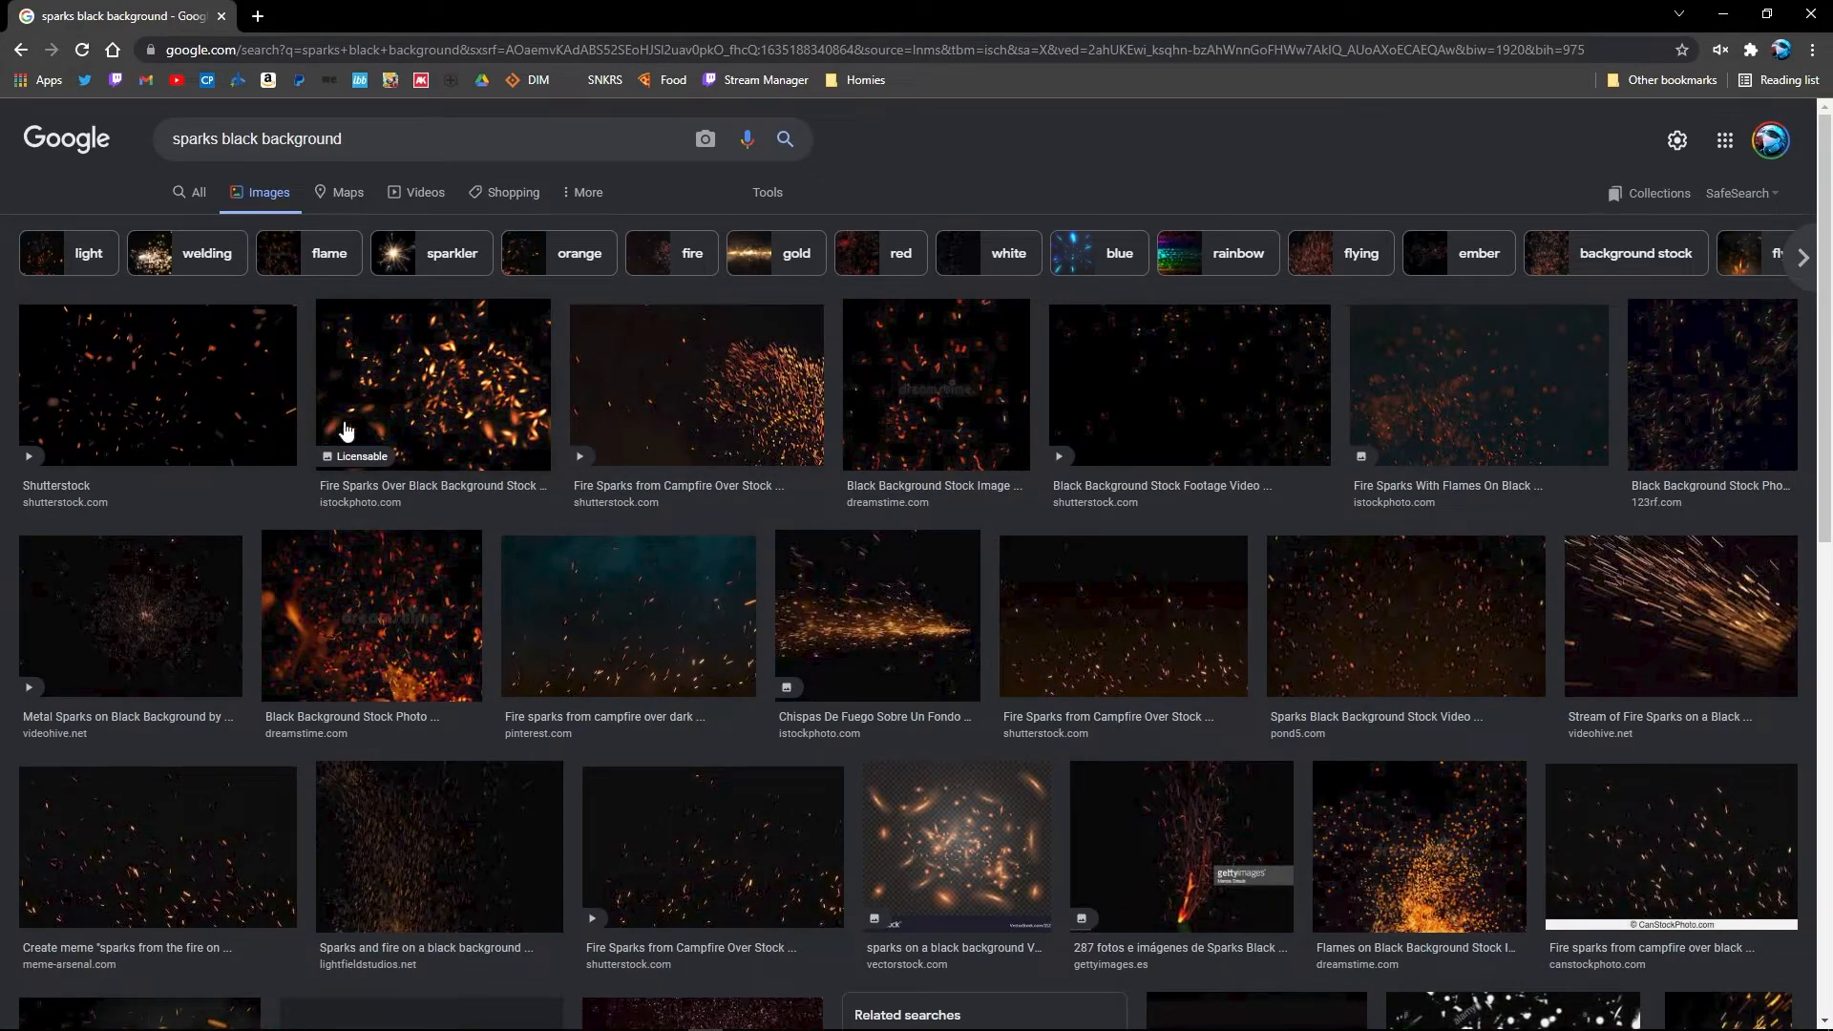
{"action": "left_click", "coordinate": [1398, 607]}
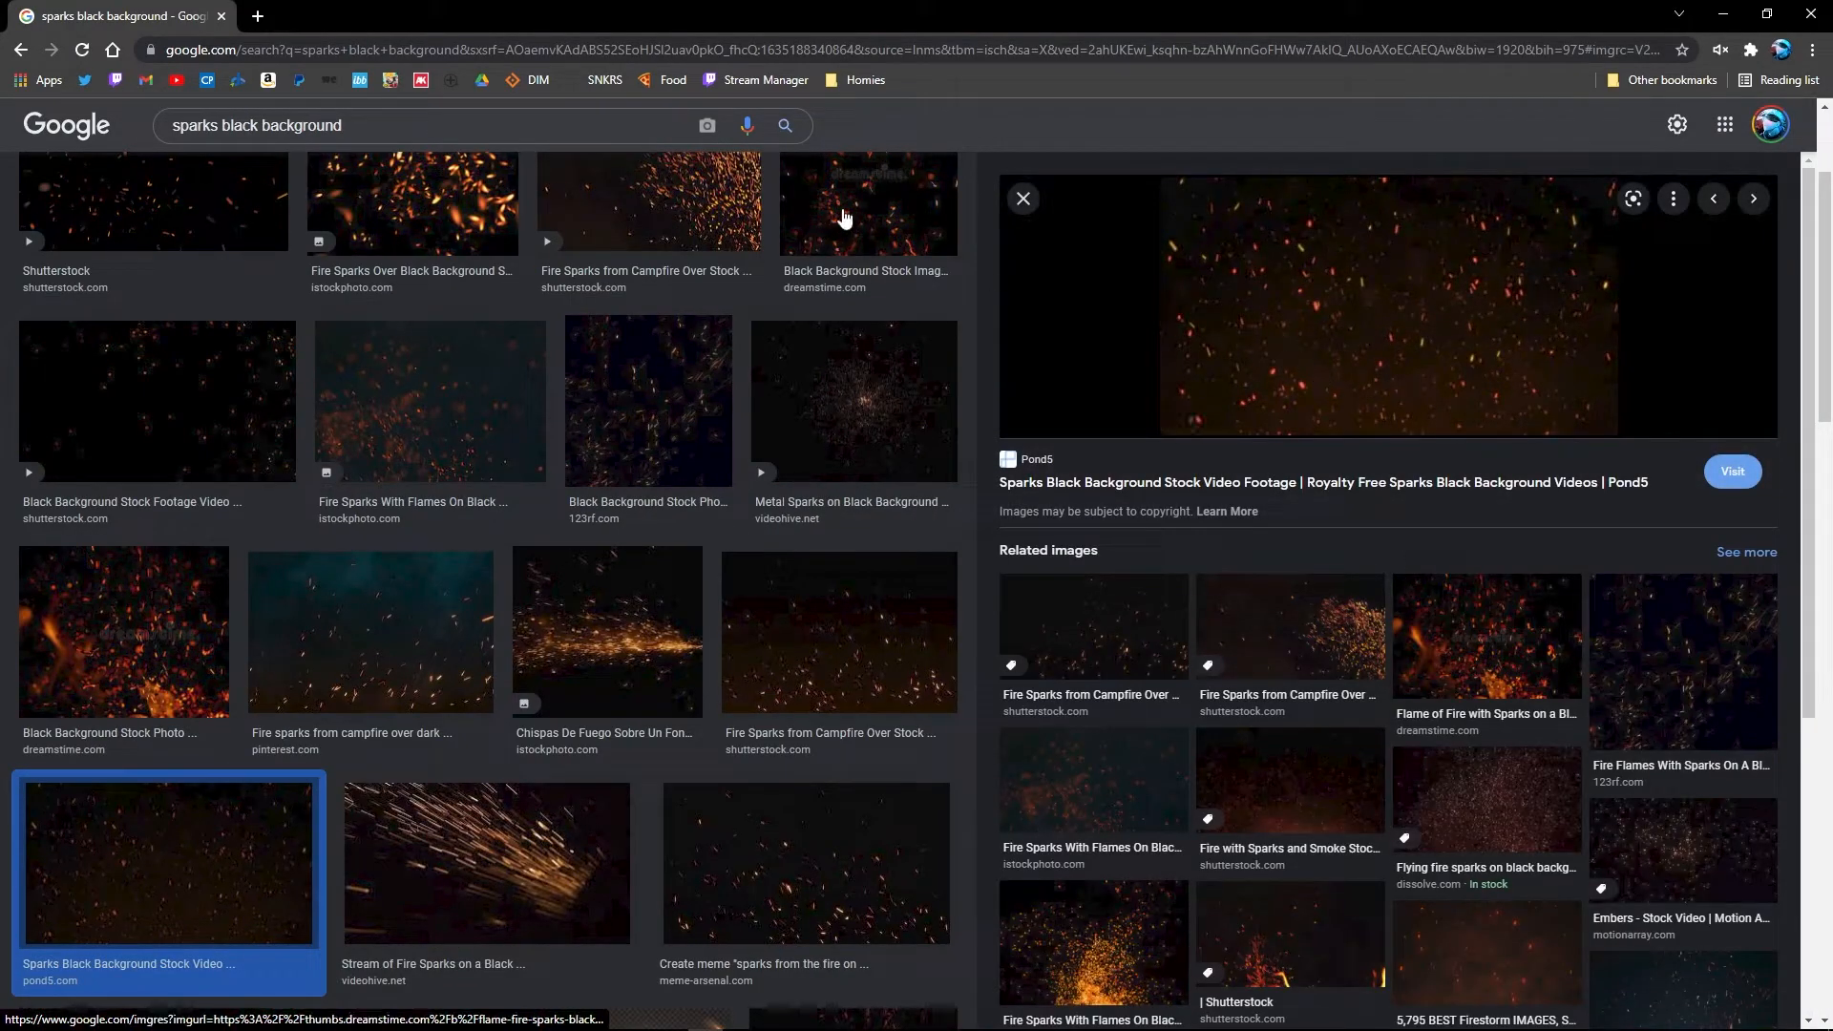
{"action": "left_click", "coordinate": [844, 217]}
{"action": "scroll", "coordinate": [655, 629], "scroll_direction": "down", "scroll_amount": 3}
{"action": "left_click", "coordinate": [916, 661]}
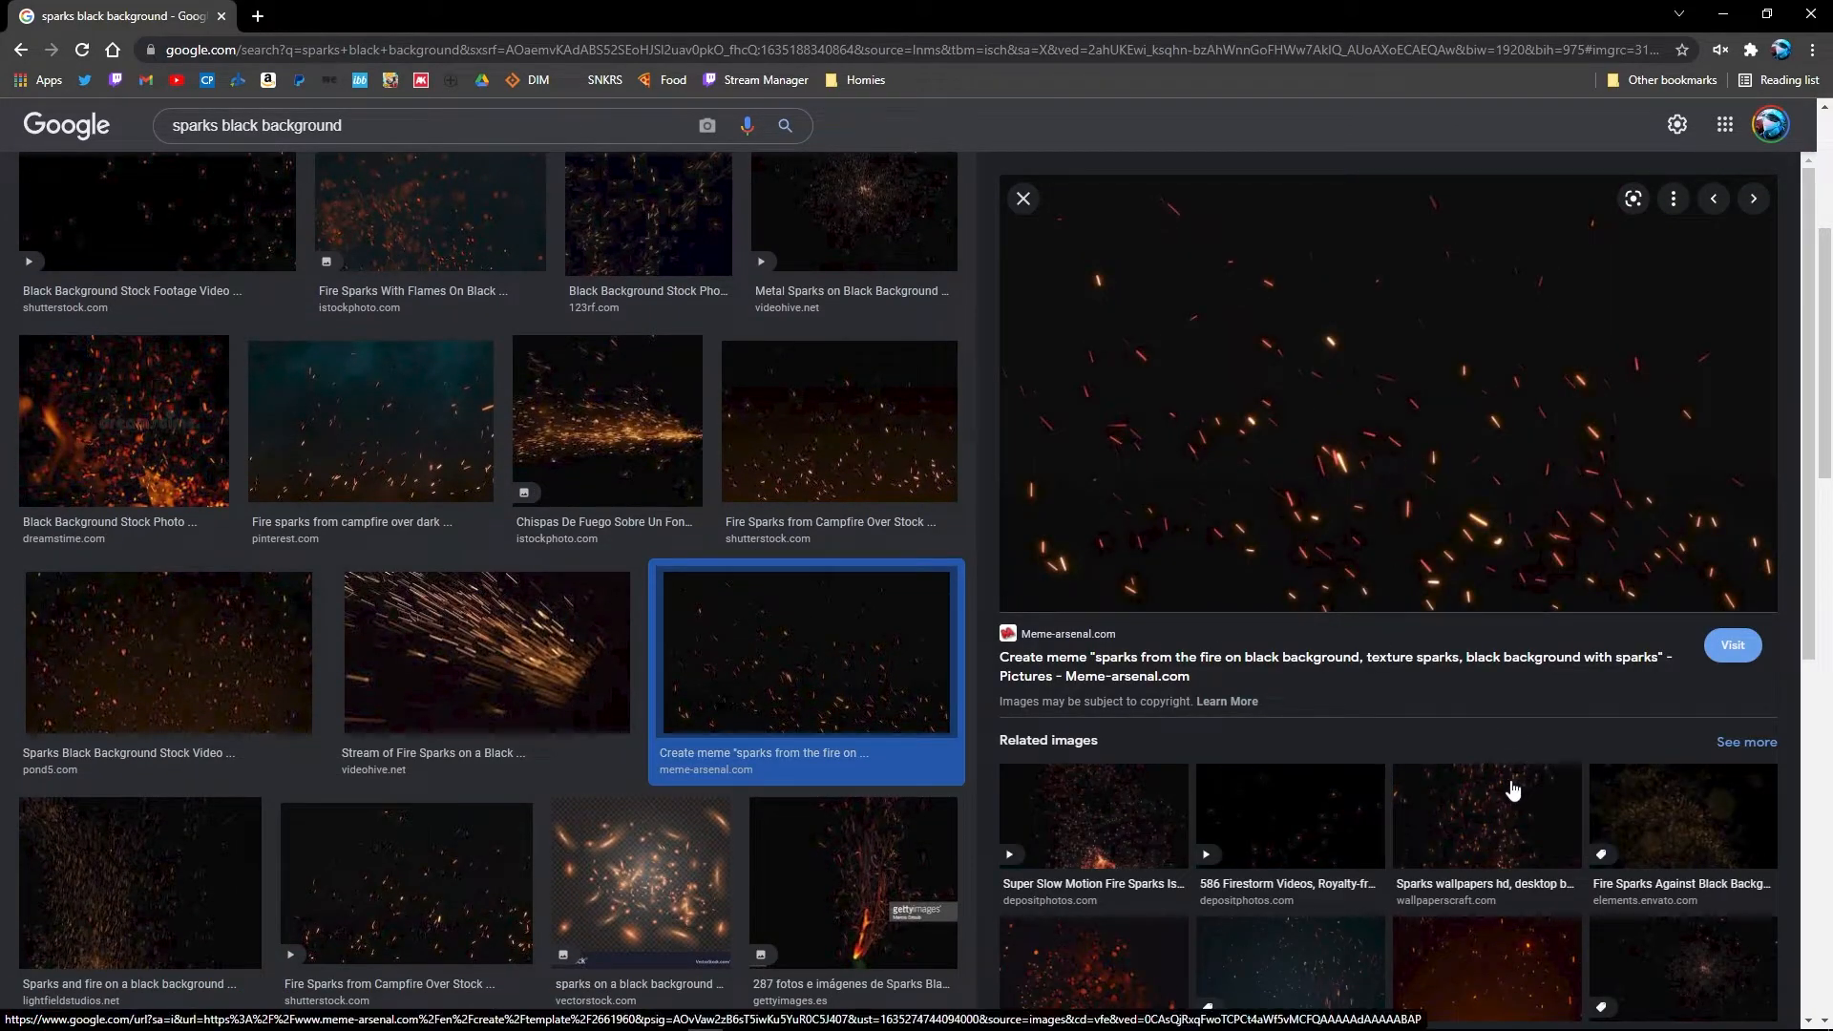
{"action": "scroll", "coordinate": [1512, 789], "scroll_direction": "down", "scroll_amount": 2}
{"action": "scroll", "coordinate": [802, 668], "scroll_direction": "down", "scroll_amount": 3}
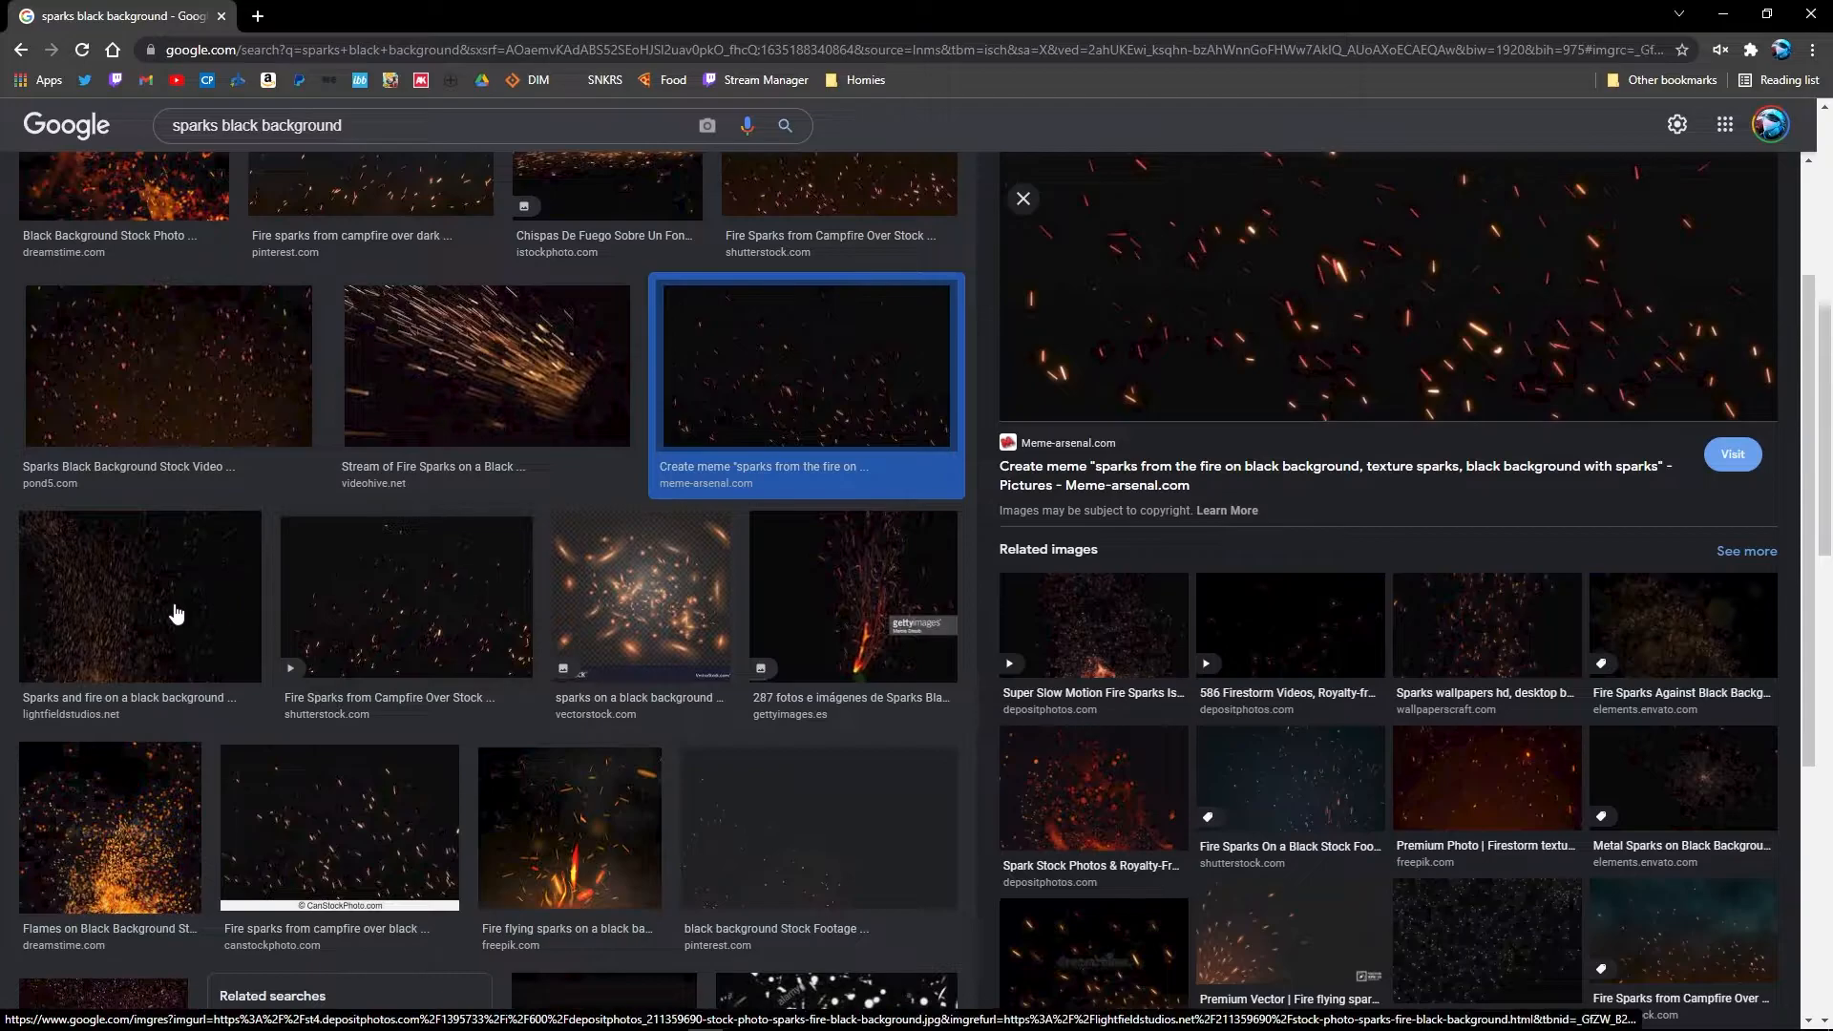
{"action": "left_click", "coordinate": [177, 613]}
{"action": "scroll", "coordinate": [659, 627], "scroll_direction": "down", "scroll_amount": 7}
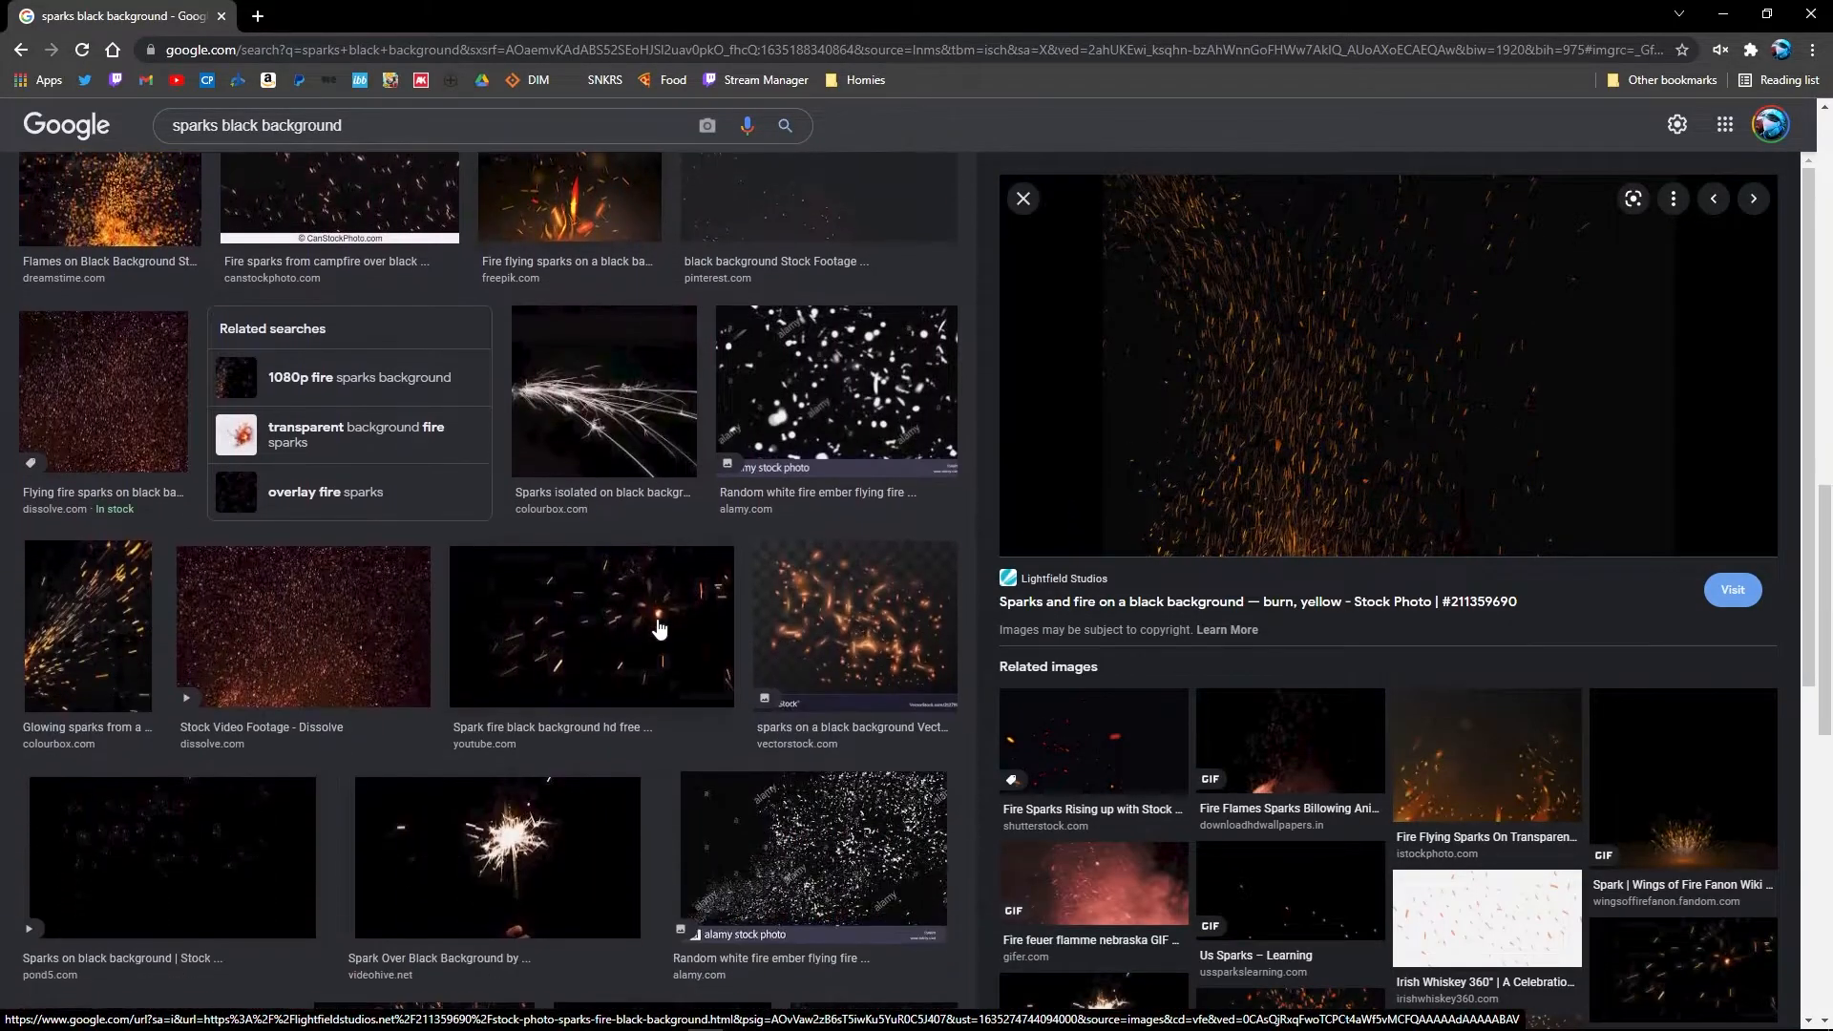
{"action": "left_click", "coordinate": [659, 627]}
{"action": "scroll", "coordinate": [626, 646], "scroll_direction": "down", "scroll_amount": 5}
{"action": "left_click", "coordinate": [441, 651]}
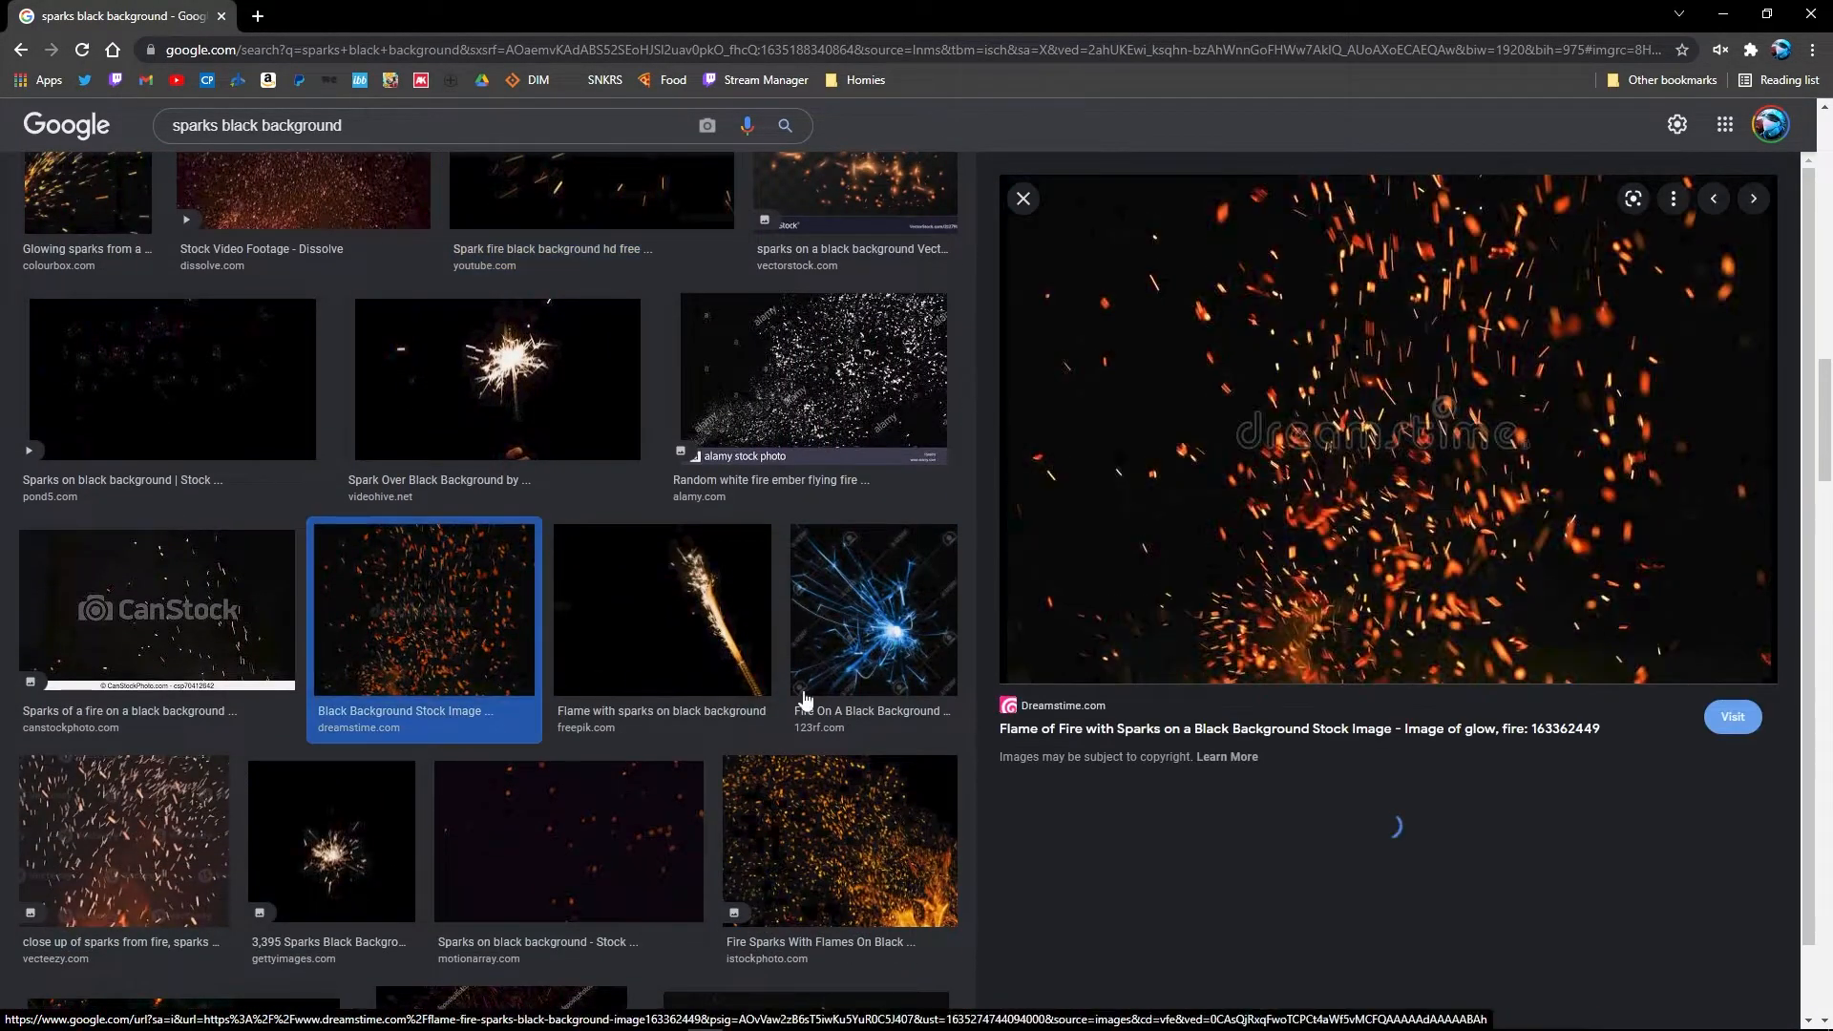
{"action": "left_click", "coordinate": [840, 841]}
{"action": "scroll", "coordinate": [814, 535], "scroll_direction": "down", "scroll_amount": 8}
{"action": "left_click", "coordinate": [815, 524]}
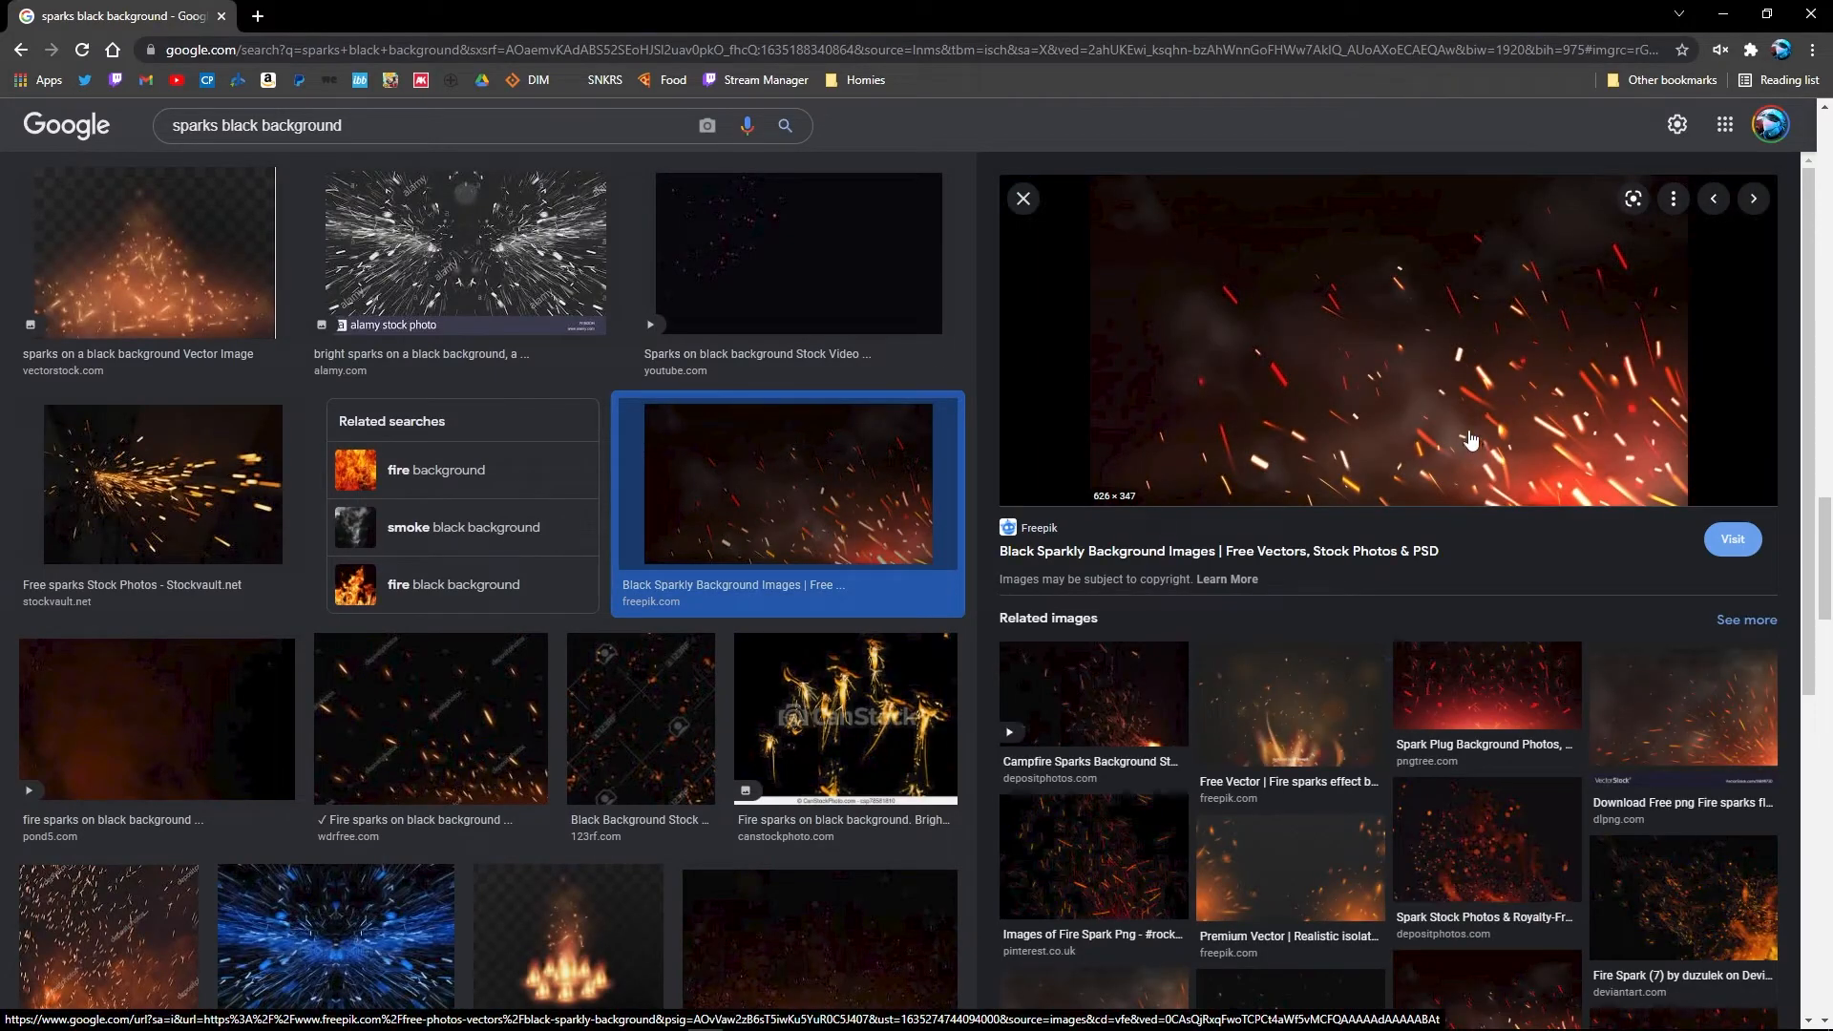
Compare the related red fire-spark backgrounds and more ember pictures farther down the image results
{"action": "left_click", "coordinate": [1515, 696]}
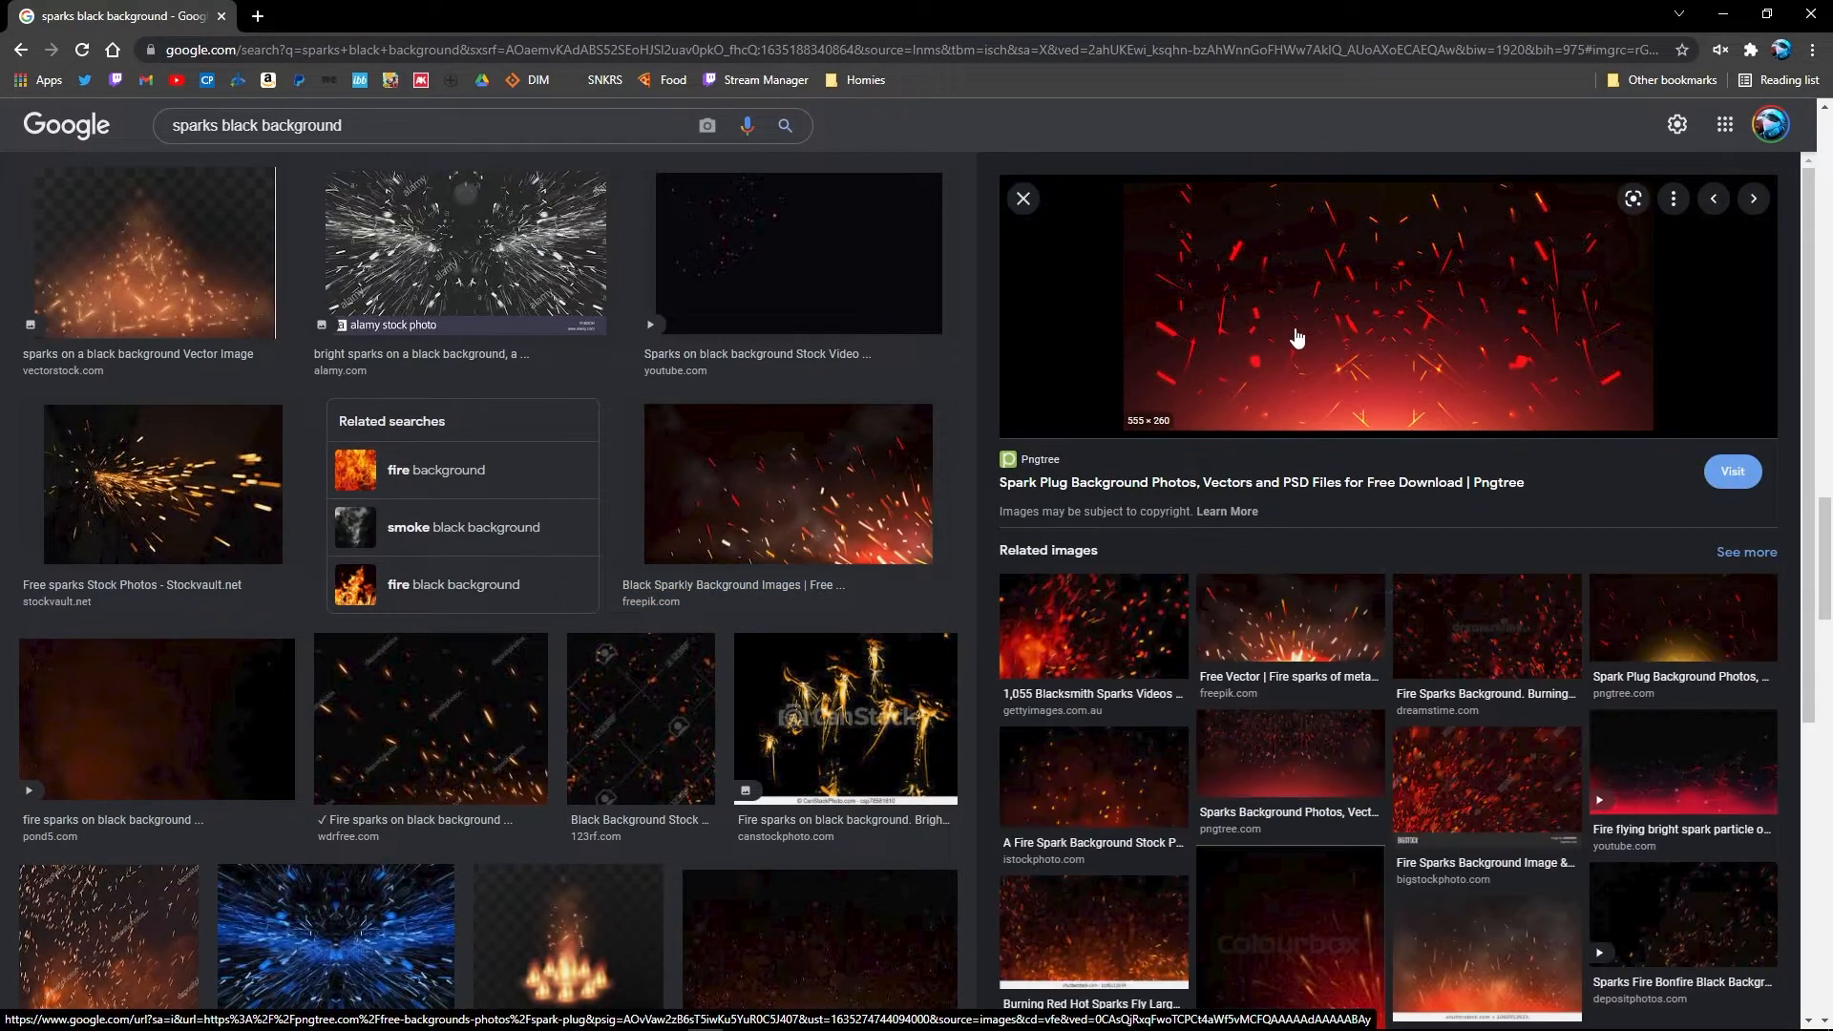
{"action": "left_click", "coordinate": [1131, 637]}
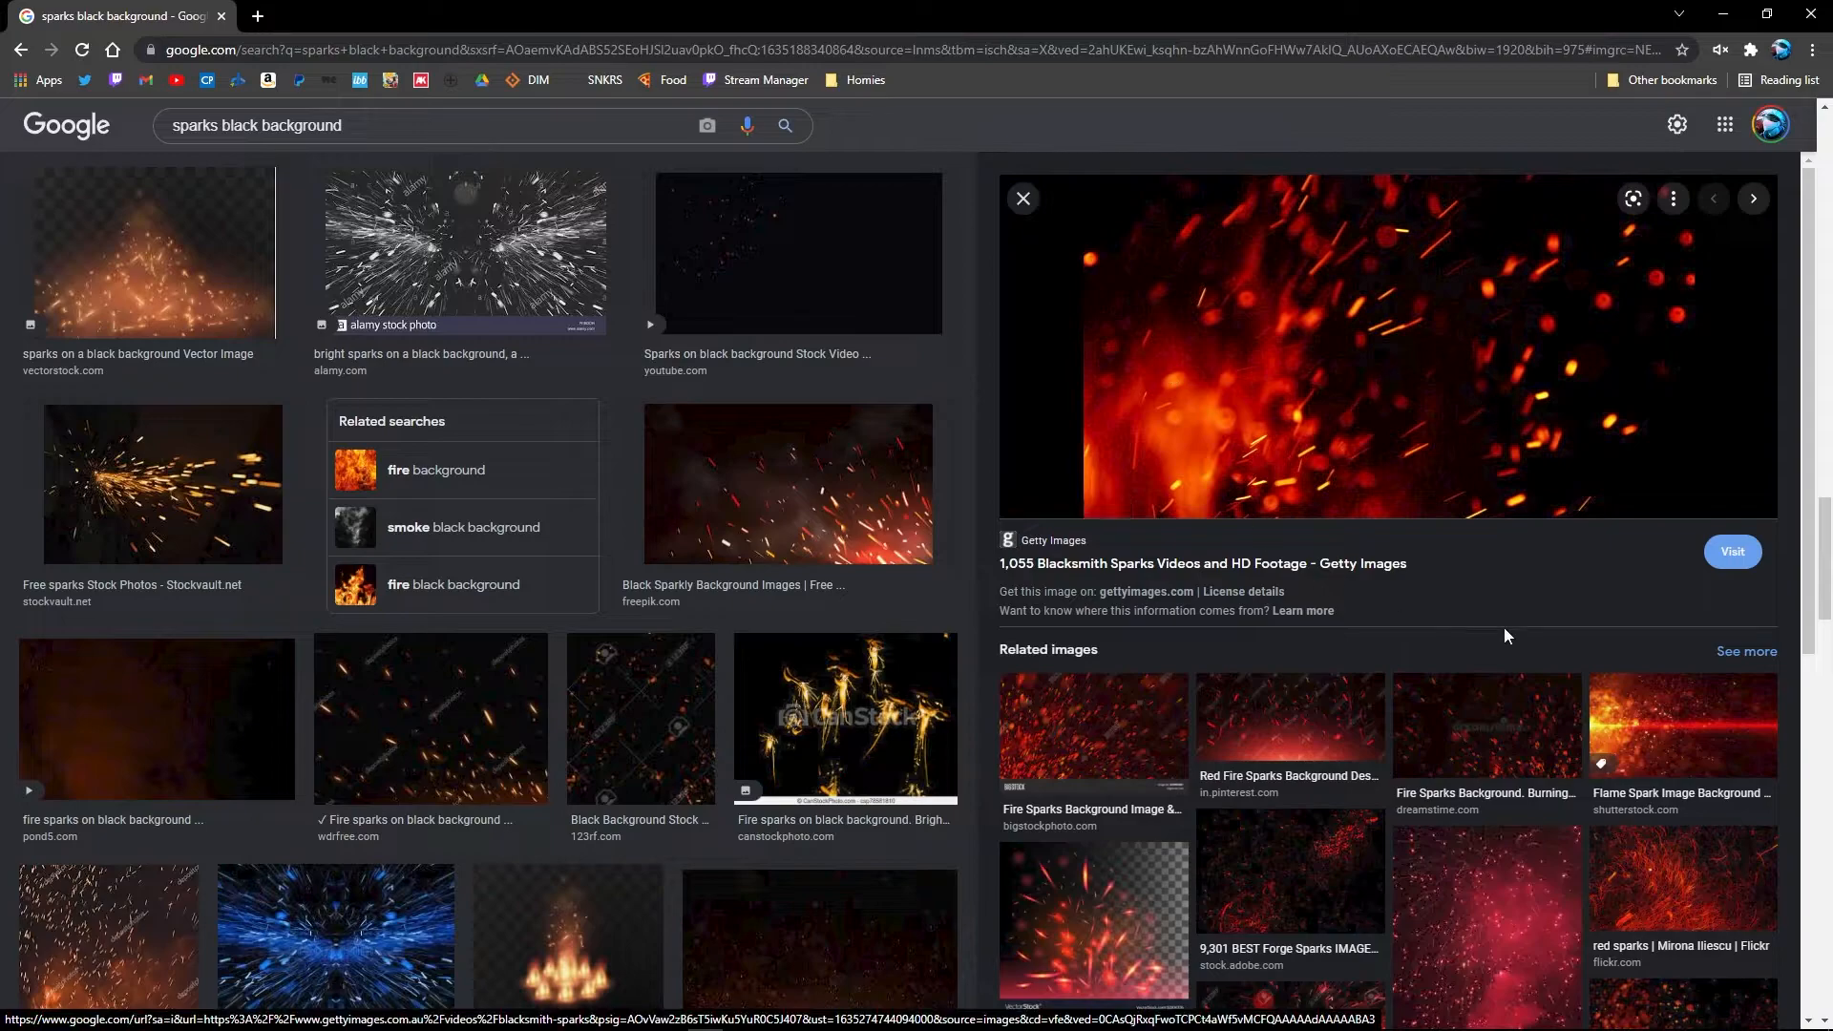
{"action": "left_click", "coordinate": [1298, 754]}
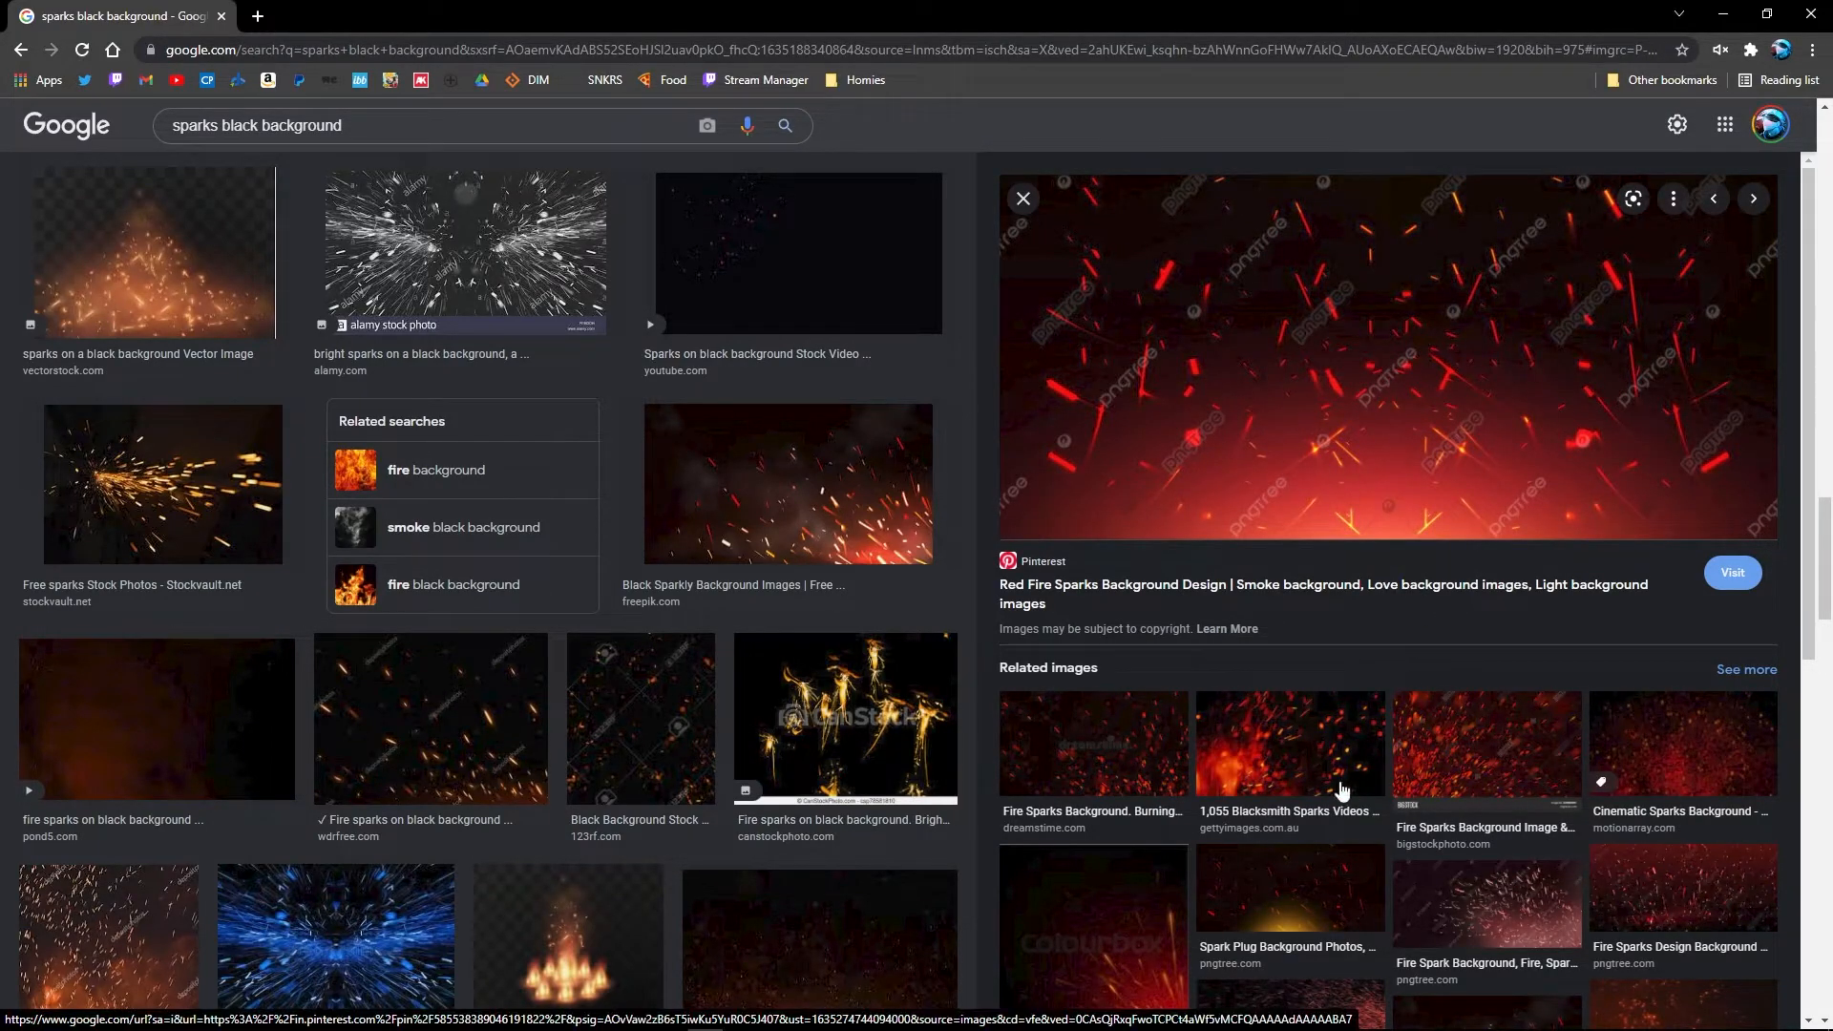
{"action": "scroll", "coordinate": [1327, 773], "scroll_direction": "down", "scroll_amount": 2}
{"action": "scroll", "coordinate": [1359, 601], "scroll_direction": "down", "scroll_amount": 3}
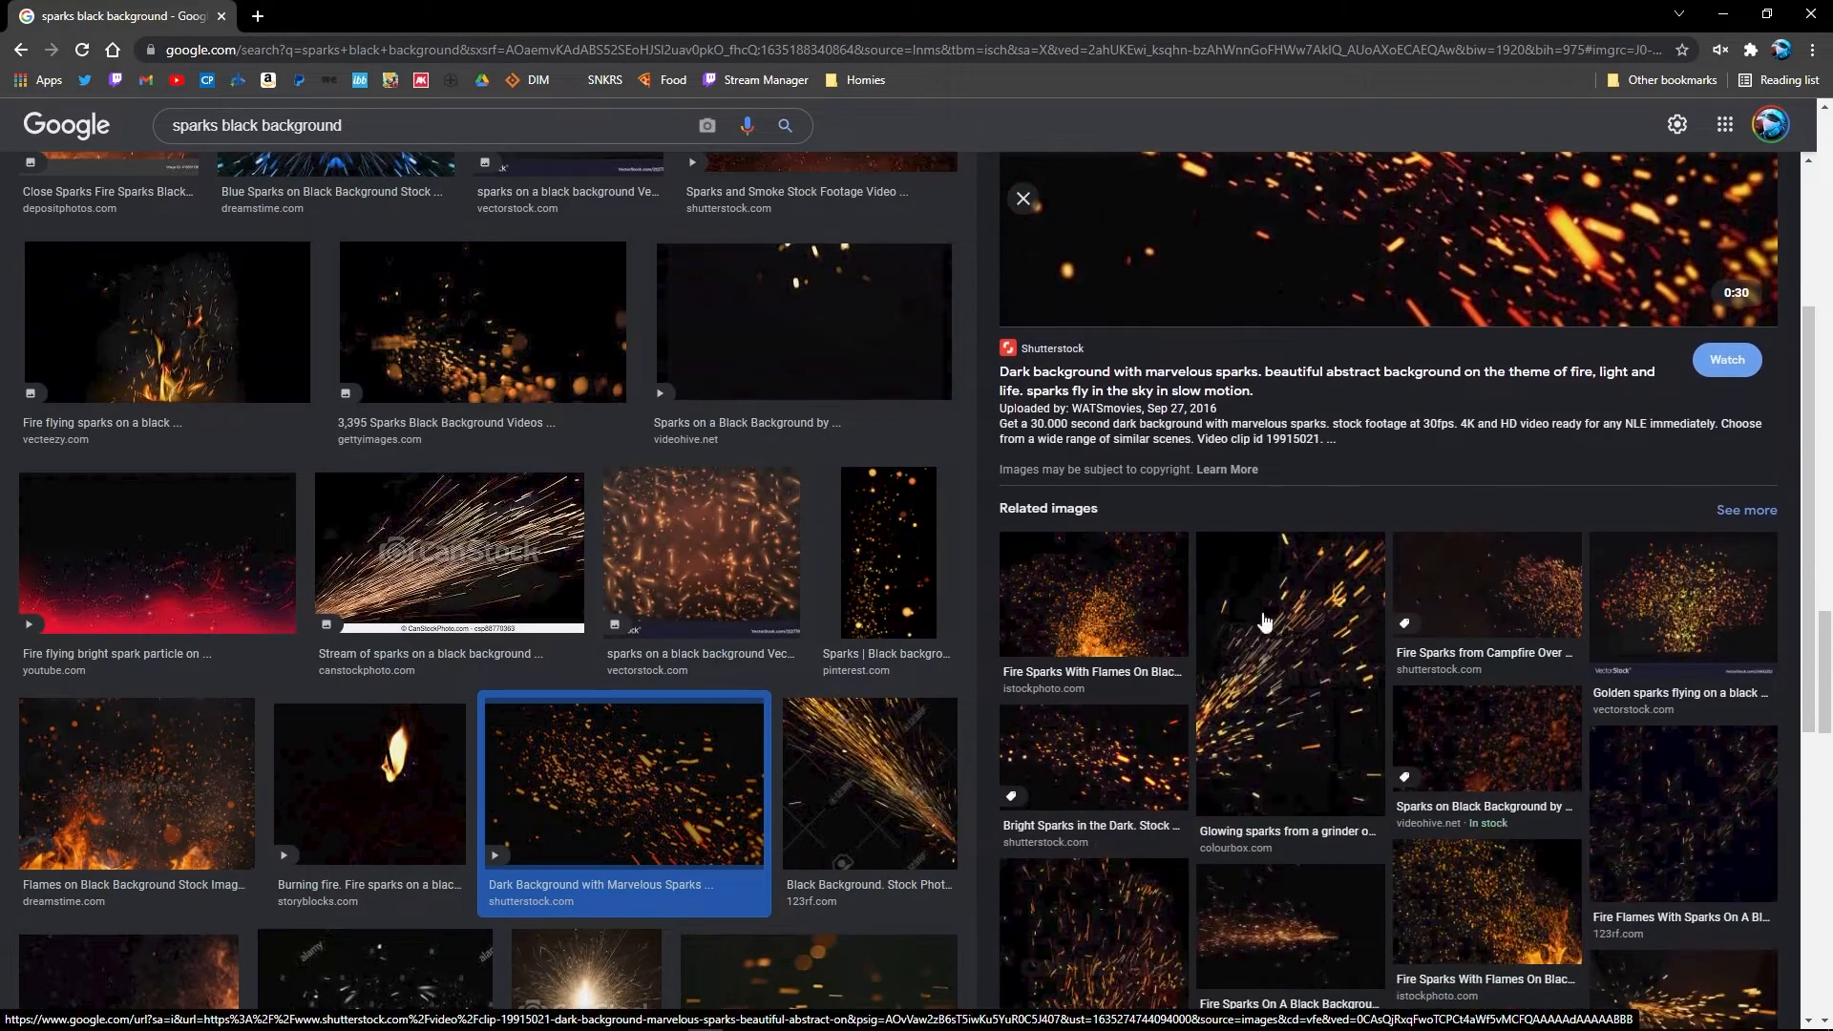
{"action": "scroll", "coordinate": [1289, 619], "scroll_direction": "down", "scroll_amount": 5}
{"action": "scroll", "coordinate": [460, 619], "scroll_direction": "down", "scroll_amount": 7}
{"action": "left_click", "coordinate": [433, 607]}
{"action": "left_click", "coordinate": [171, 381]}
{"action": "scroll", "coordinate": [1216, 704], "scroll_direction": "down", "scroll_amount": 5}
{"action": "scroll", "coordinate": [764, 628], "scroll_direction": "down", "scroll_amount": 3}
{"action": "scroll", "coordinate": [764, 628], "scroll_direction": "down", "scroll_amount": 5}
{"action": "scroll", "coordinate": [578, 659], "scroll_direction": "down", "scroll_amount": 3}
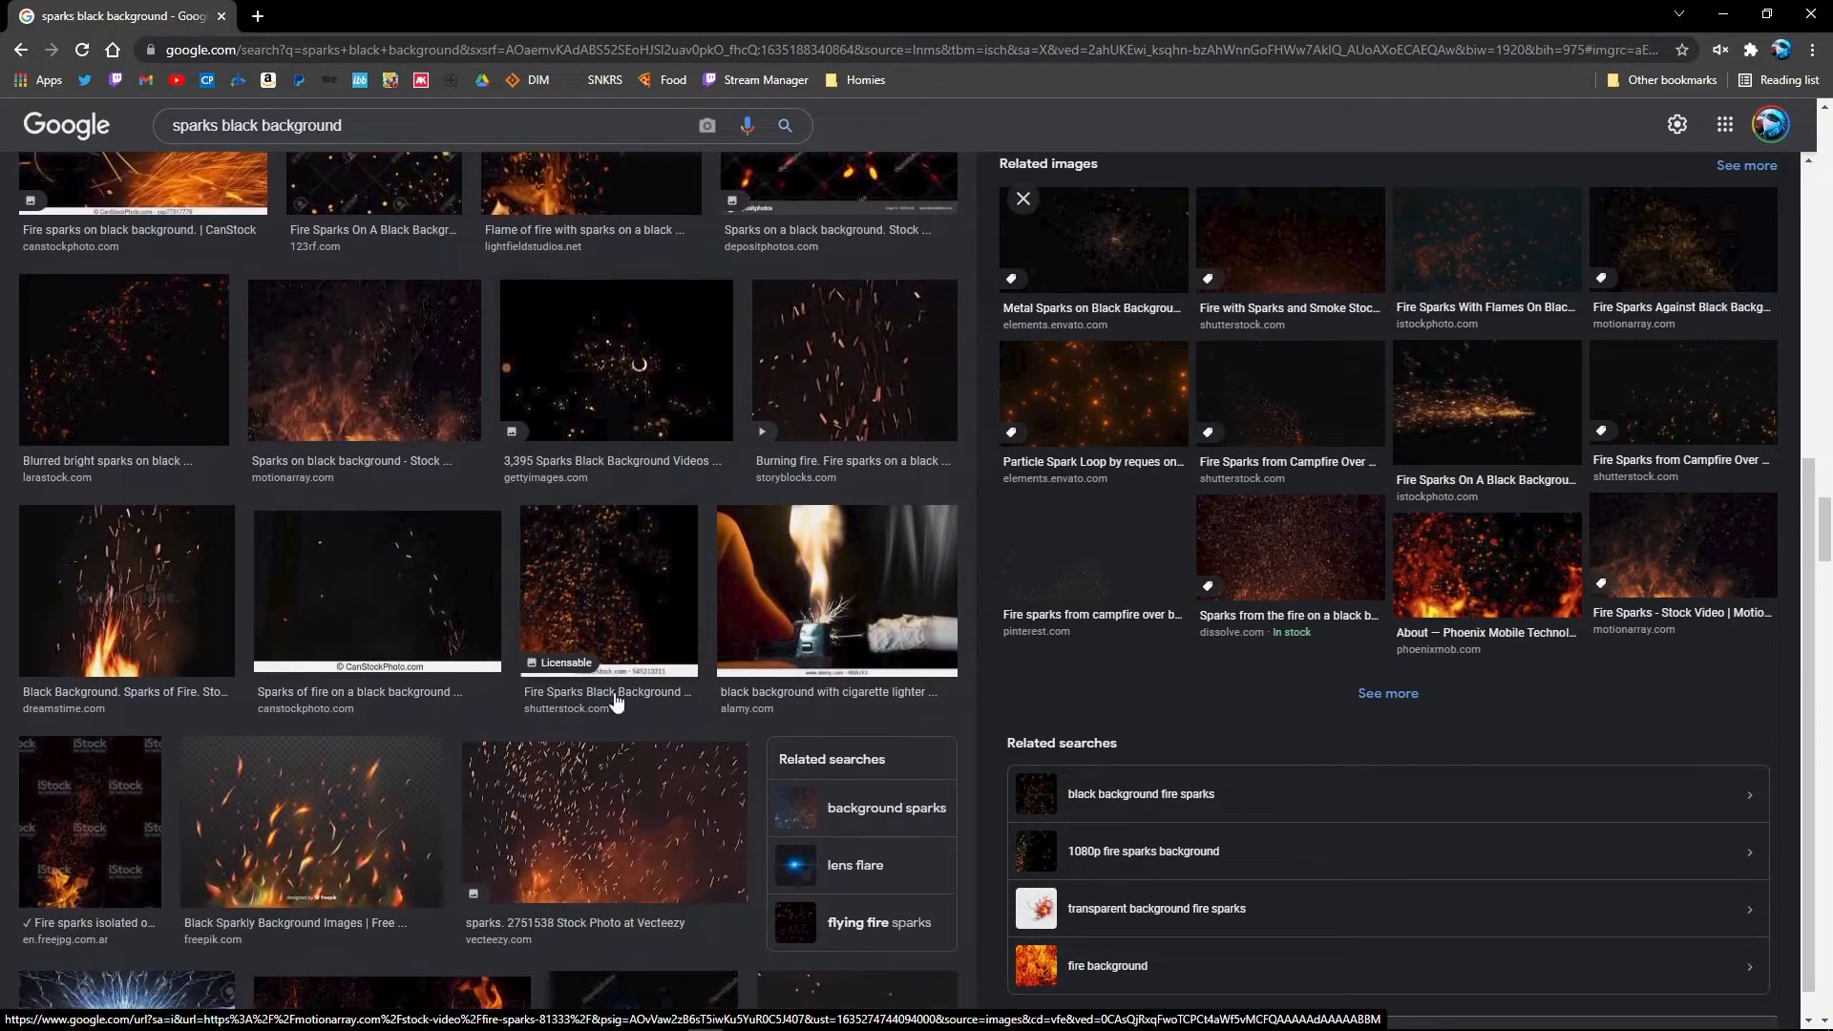
{"action": "left_click", "coordinate": [679, 773]}
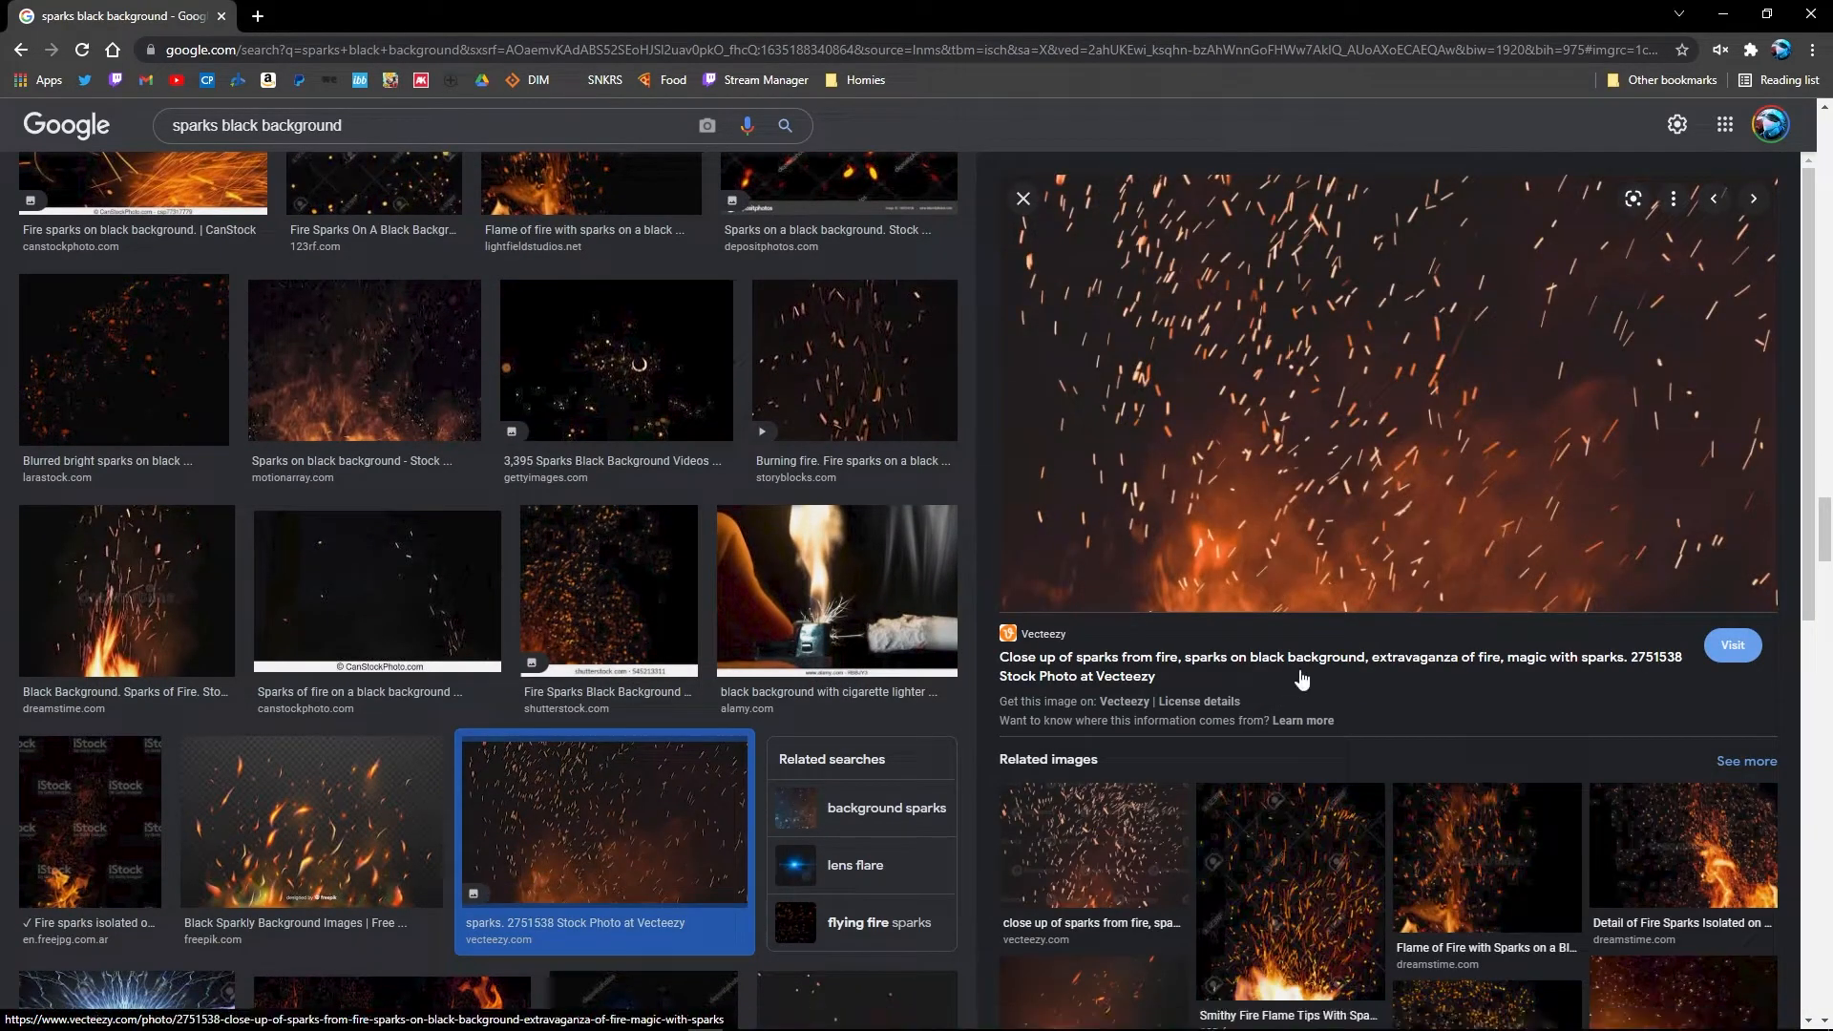
{"action": "scroll", "coordinate": [1391, 677], "scroll_direction": "down", "scroll_amount": 3}
Return to the Meme-arsenal picture of scattered sparks on black and copy the image
{"action": "left_click", "coordinate": [1665, 714]}
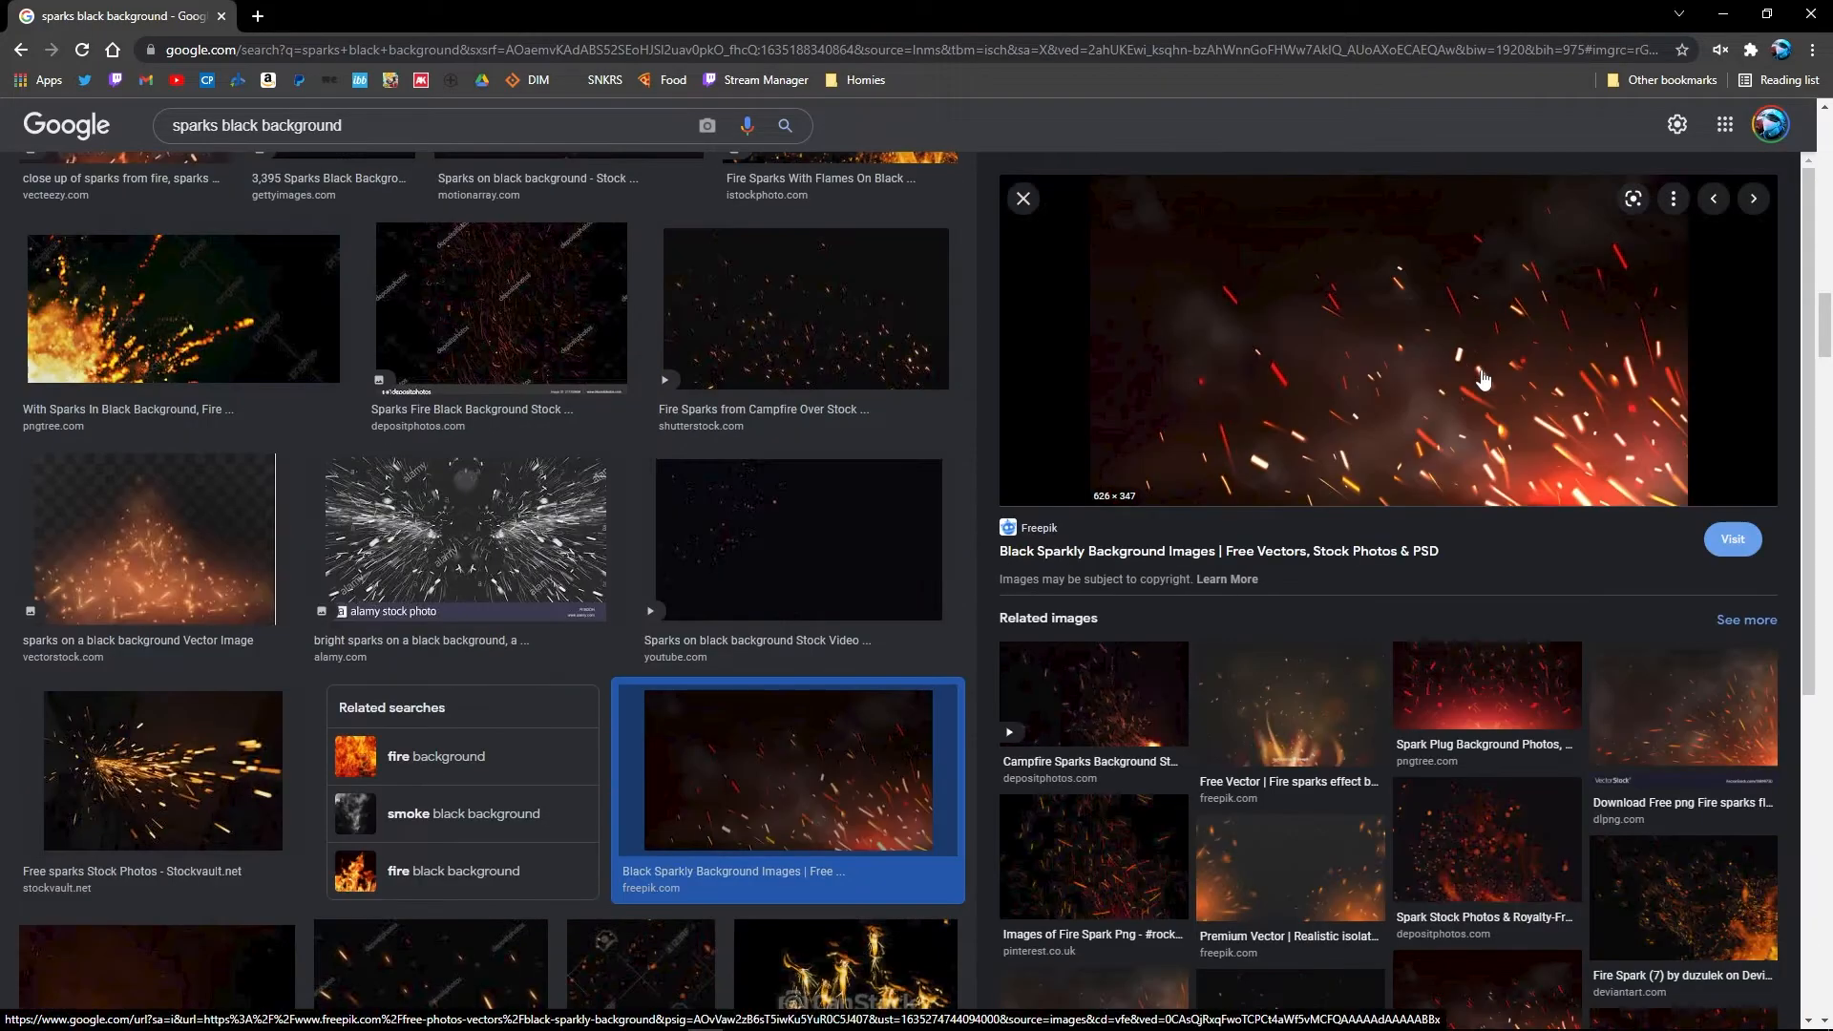
{"action": "scroll", "coordinate": [1498, 596], "scroll_direction": "down", "scroll_amount": 4}
{"action": "left_click", "coordinate": [1286, 674]}
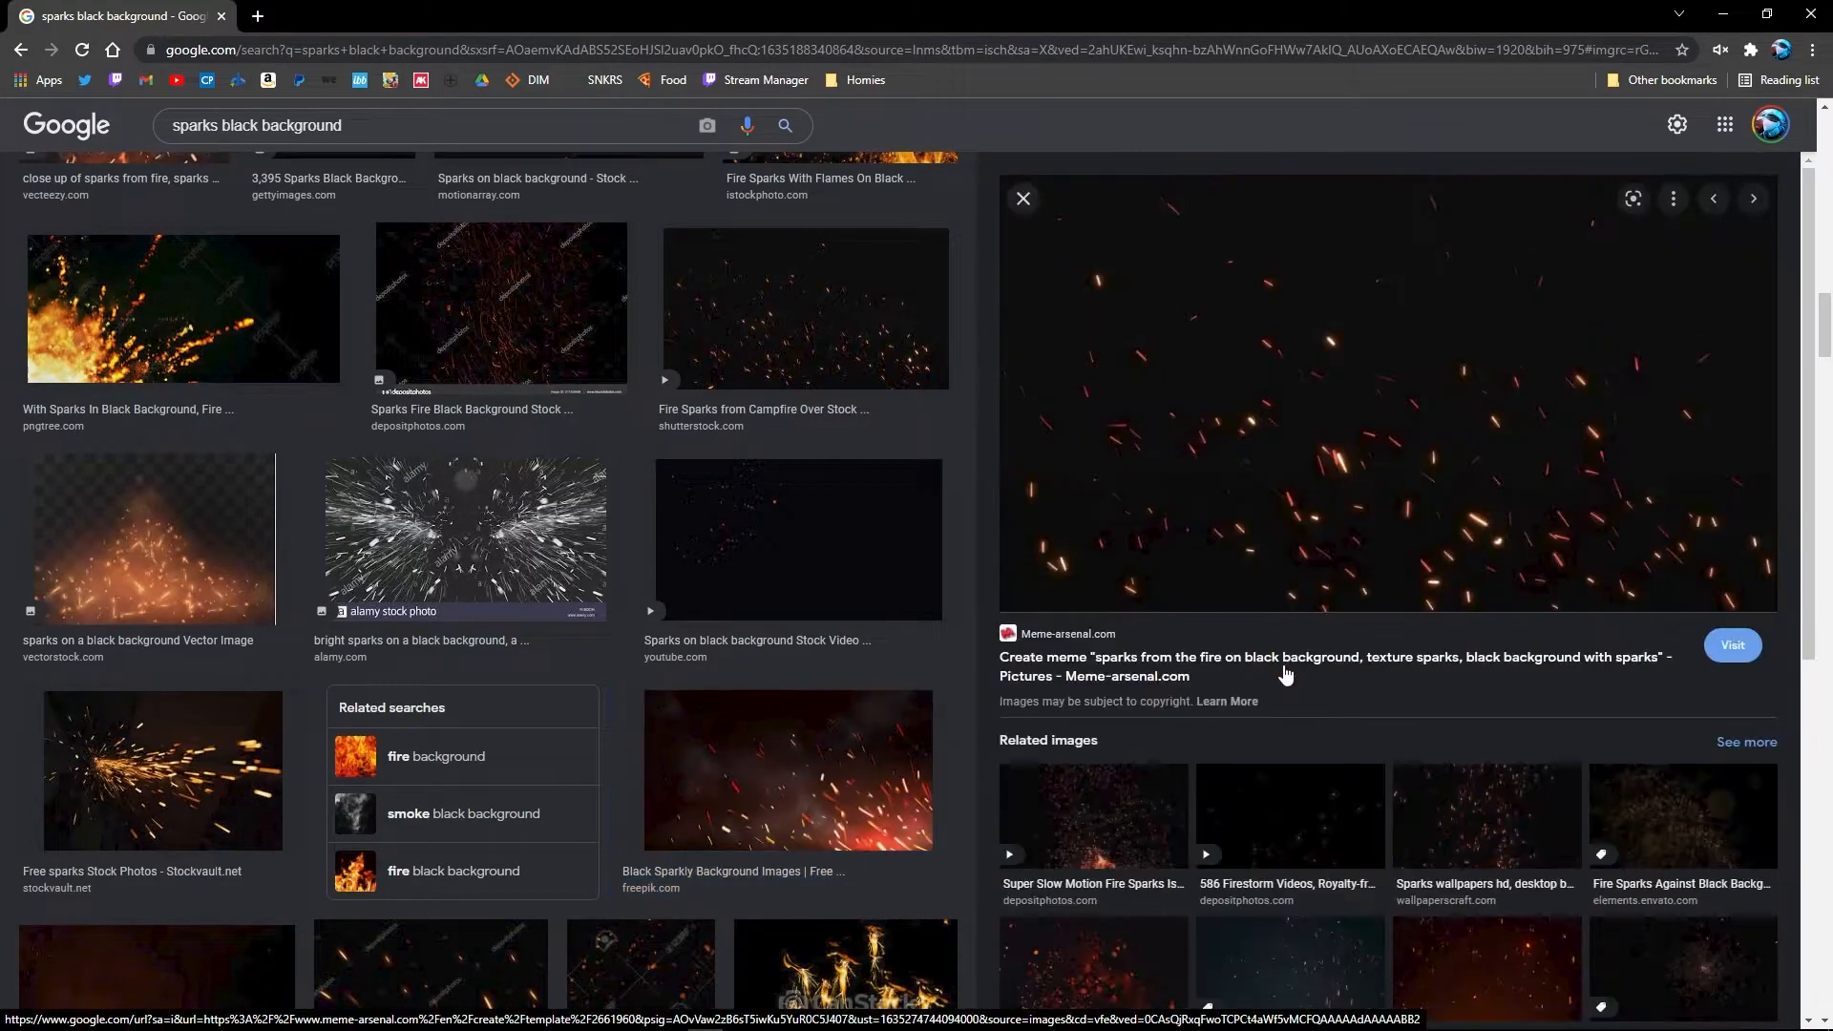
{"action": "right_click", "coordinate": [1394, 413]}
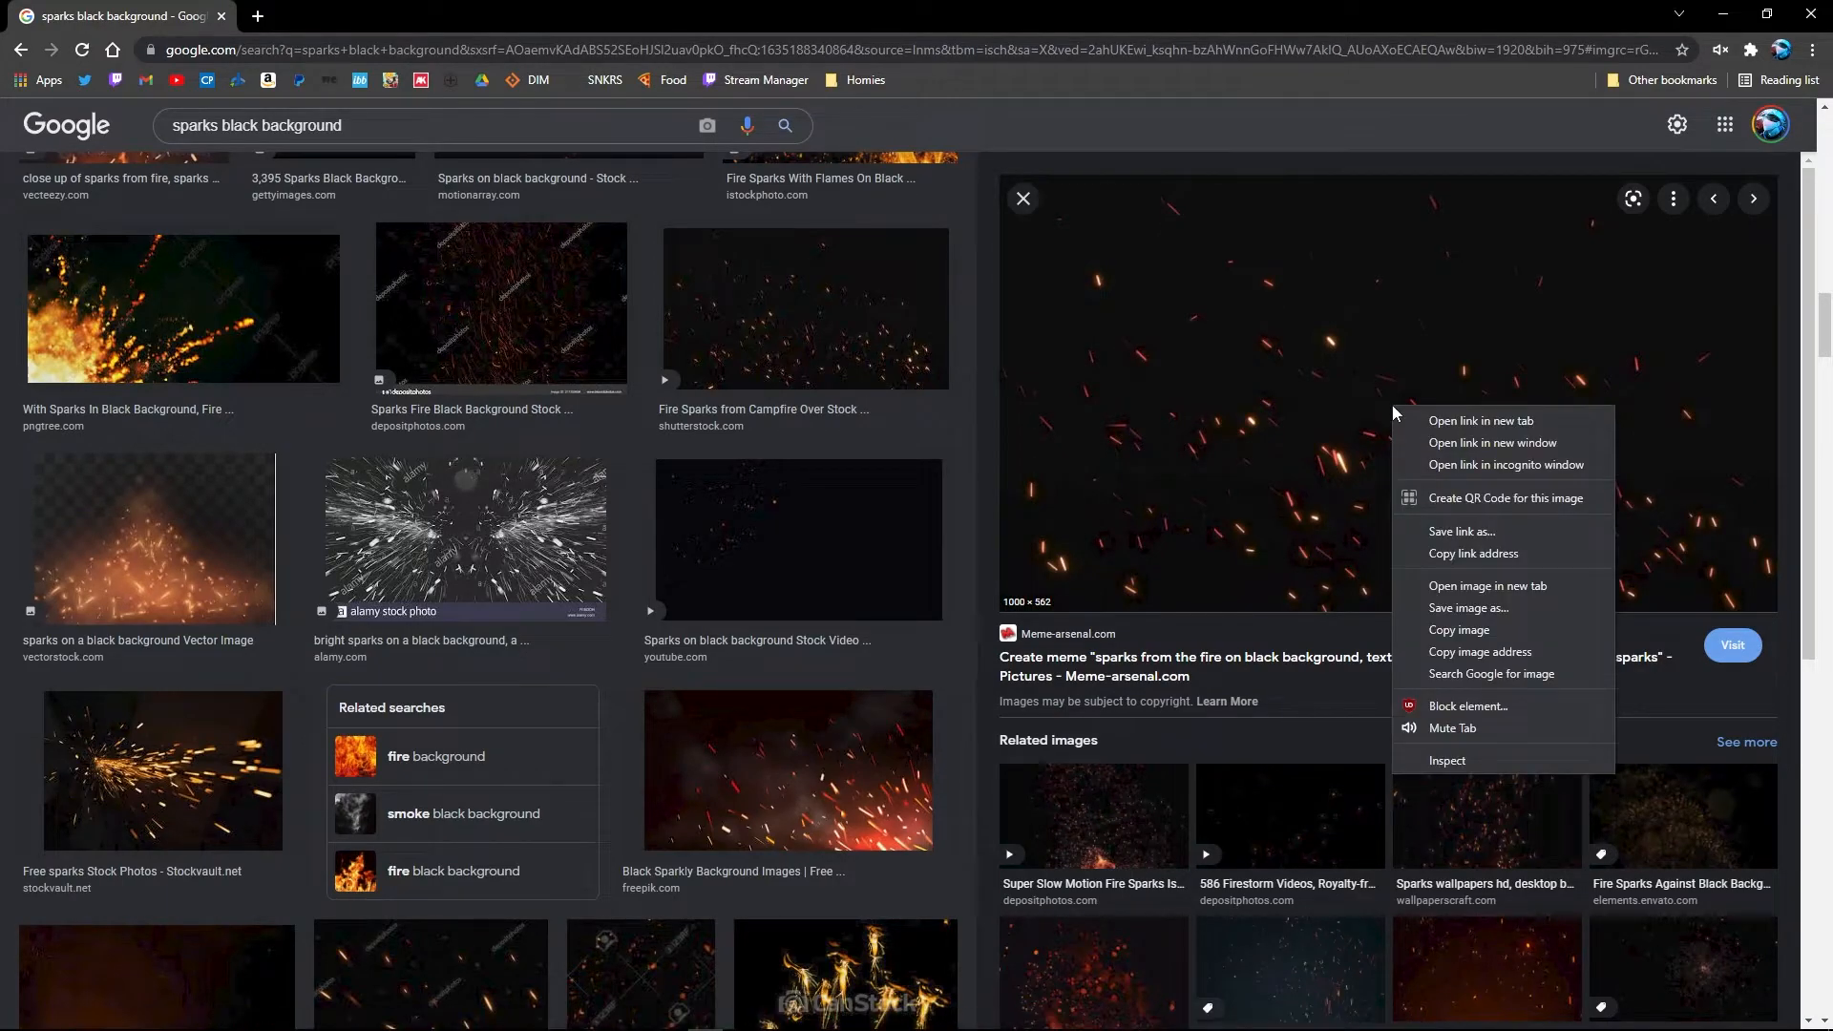
{"action": "left_click", "coordinate": [1459, 630]}
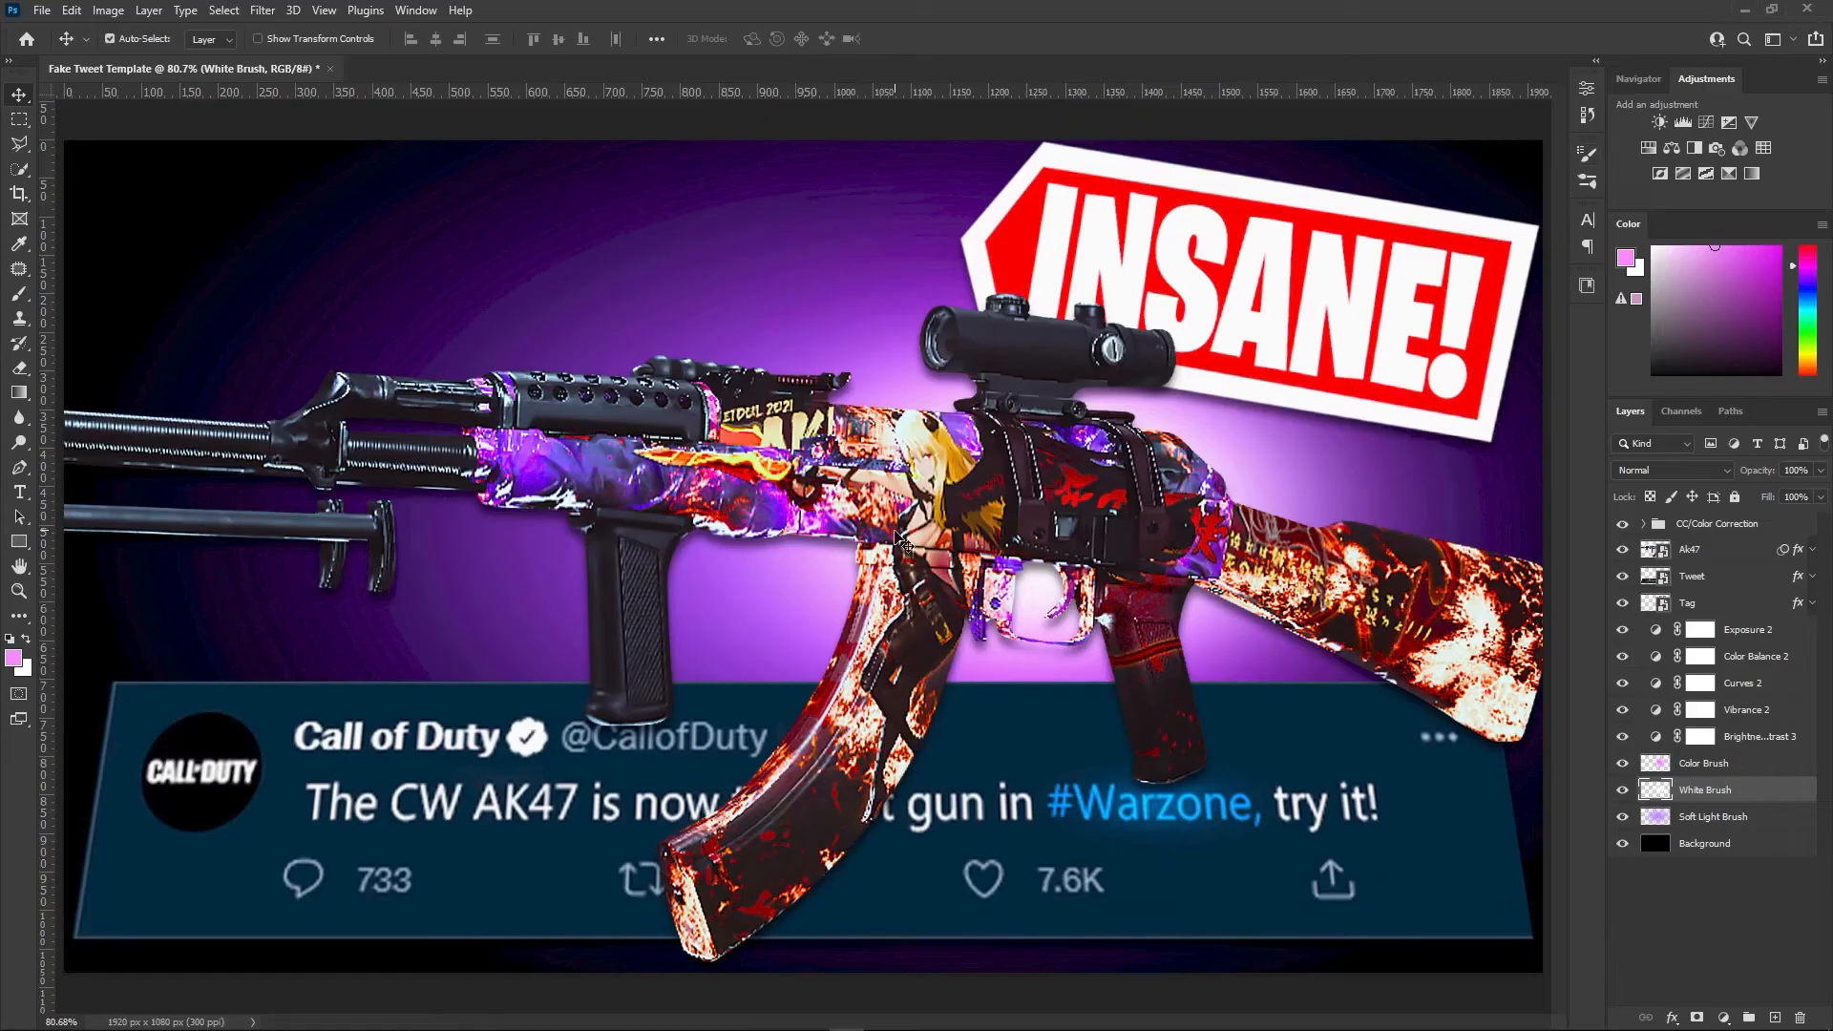
Paste the copied sparks picture into the Fake Tweet Template and enlarge it until it covers the whole canvas
{"action": "left_click", "coordinate": [902, 540]}
{"action": "key", "text": "ctrl+v"}
{"action": "scroll", "coordinate": [888, 532], "scroll_direction": "down", "scroll_amount": 2}
{"action": "key", "text": "ctrl+t"}
{"action": "left_click_drag", "start_coordinate": [829, 369], "coordinate": [829, 192]}
{"action": "scroll", "coordinate": [799, 554], "scroll_direction": "down", "scroll_amount": 4}
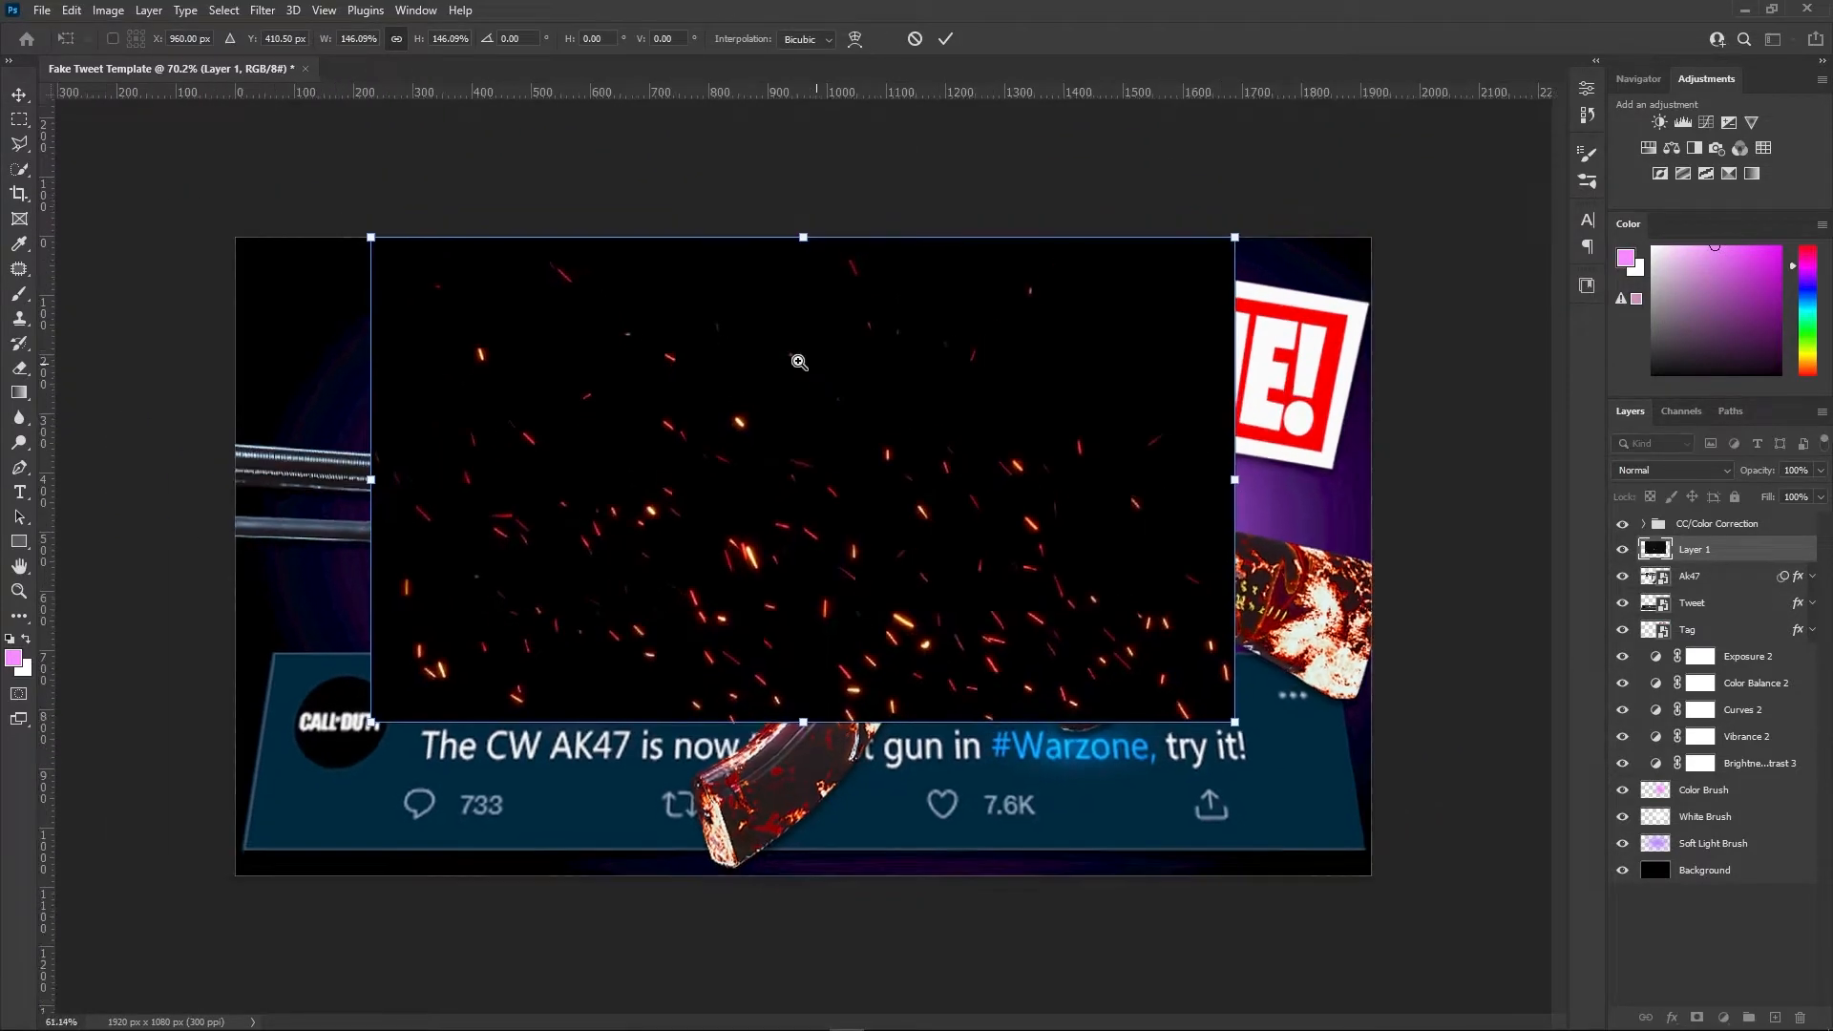
{"action": "left_click_drag", "start_coordinate": [802, 709], "coordinate": [827, 837]}
{"action": "key", "text": "Return"}
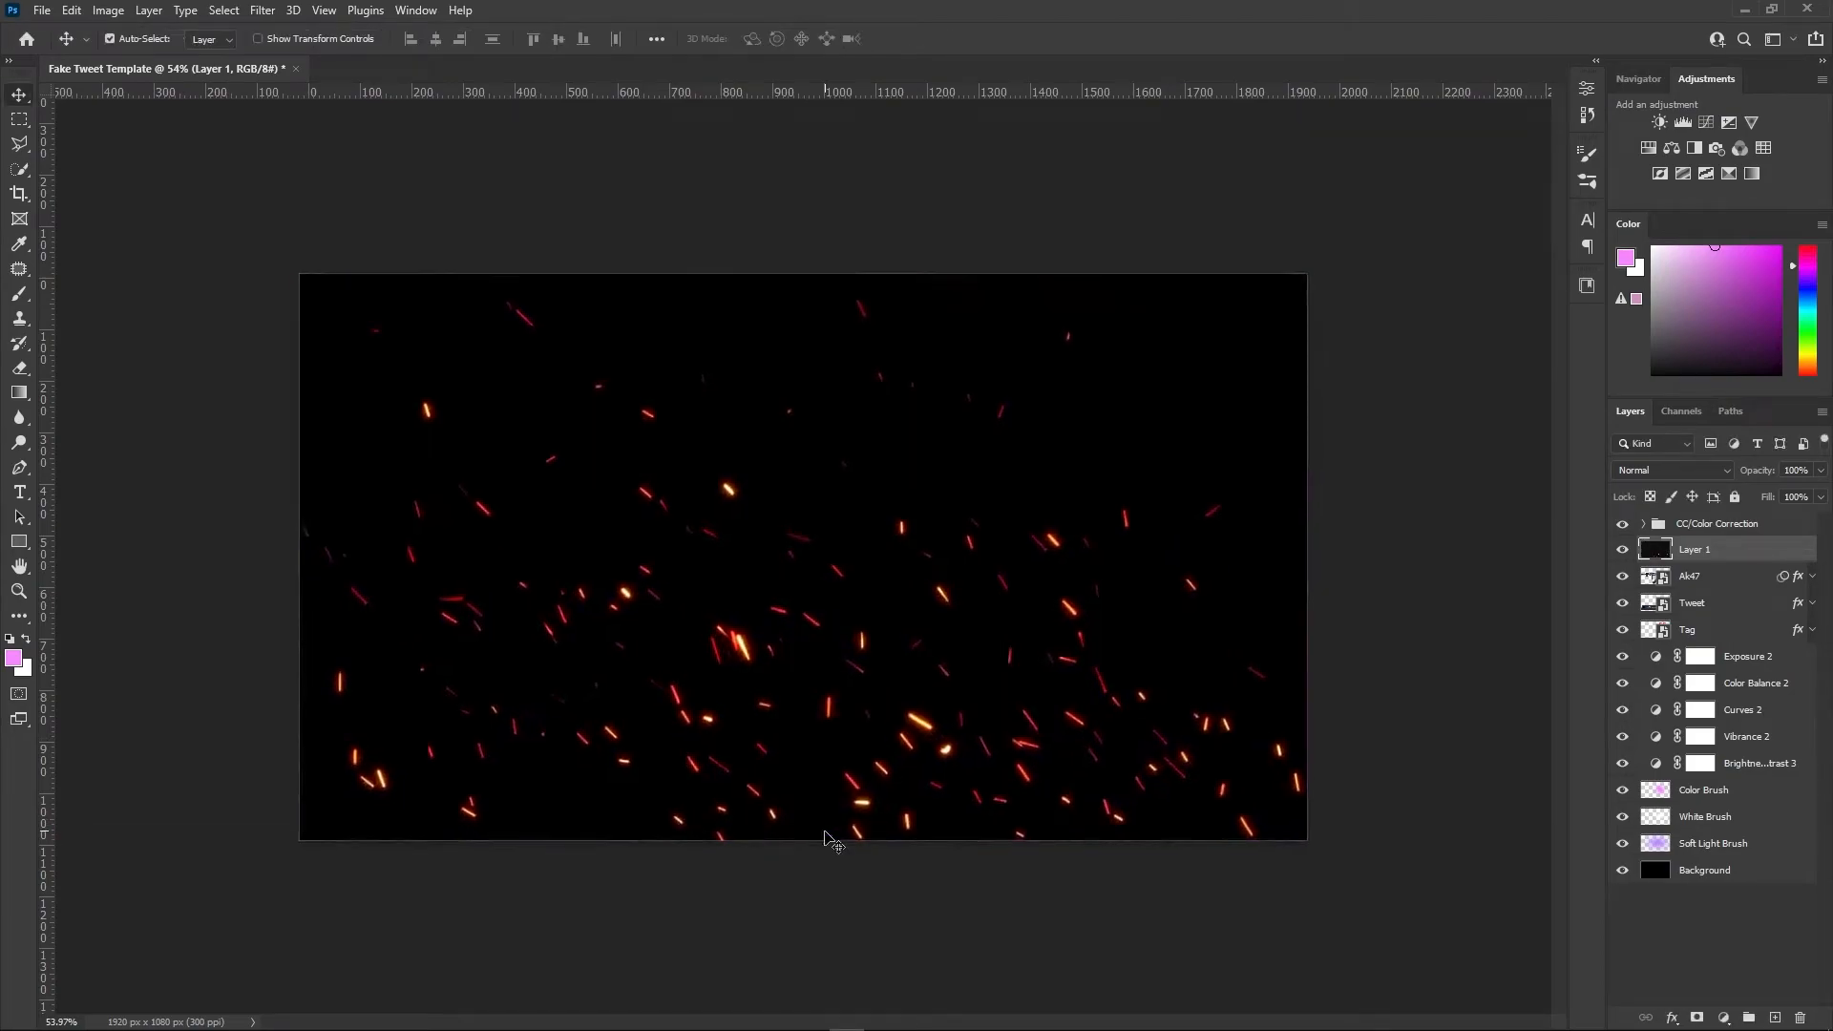
{"action": "scroll", "coordinate": [828, 839], "scroll_direction": "up", "scroll_amount": 3}
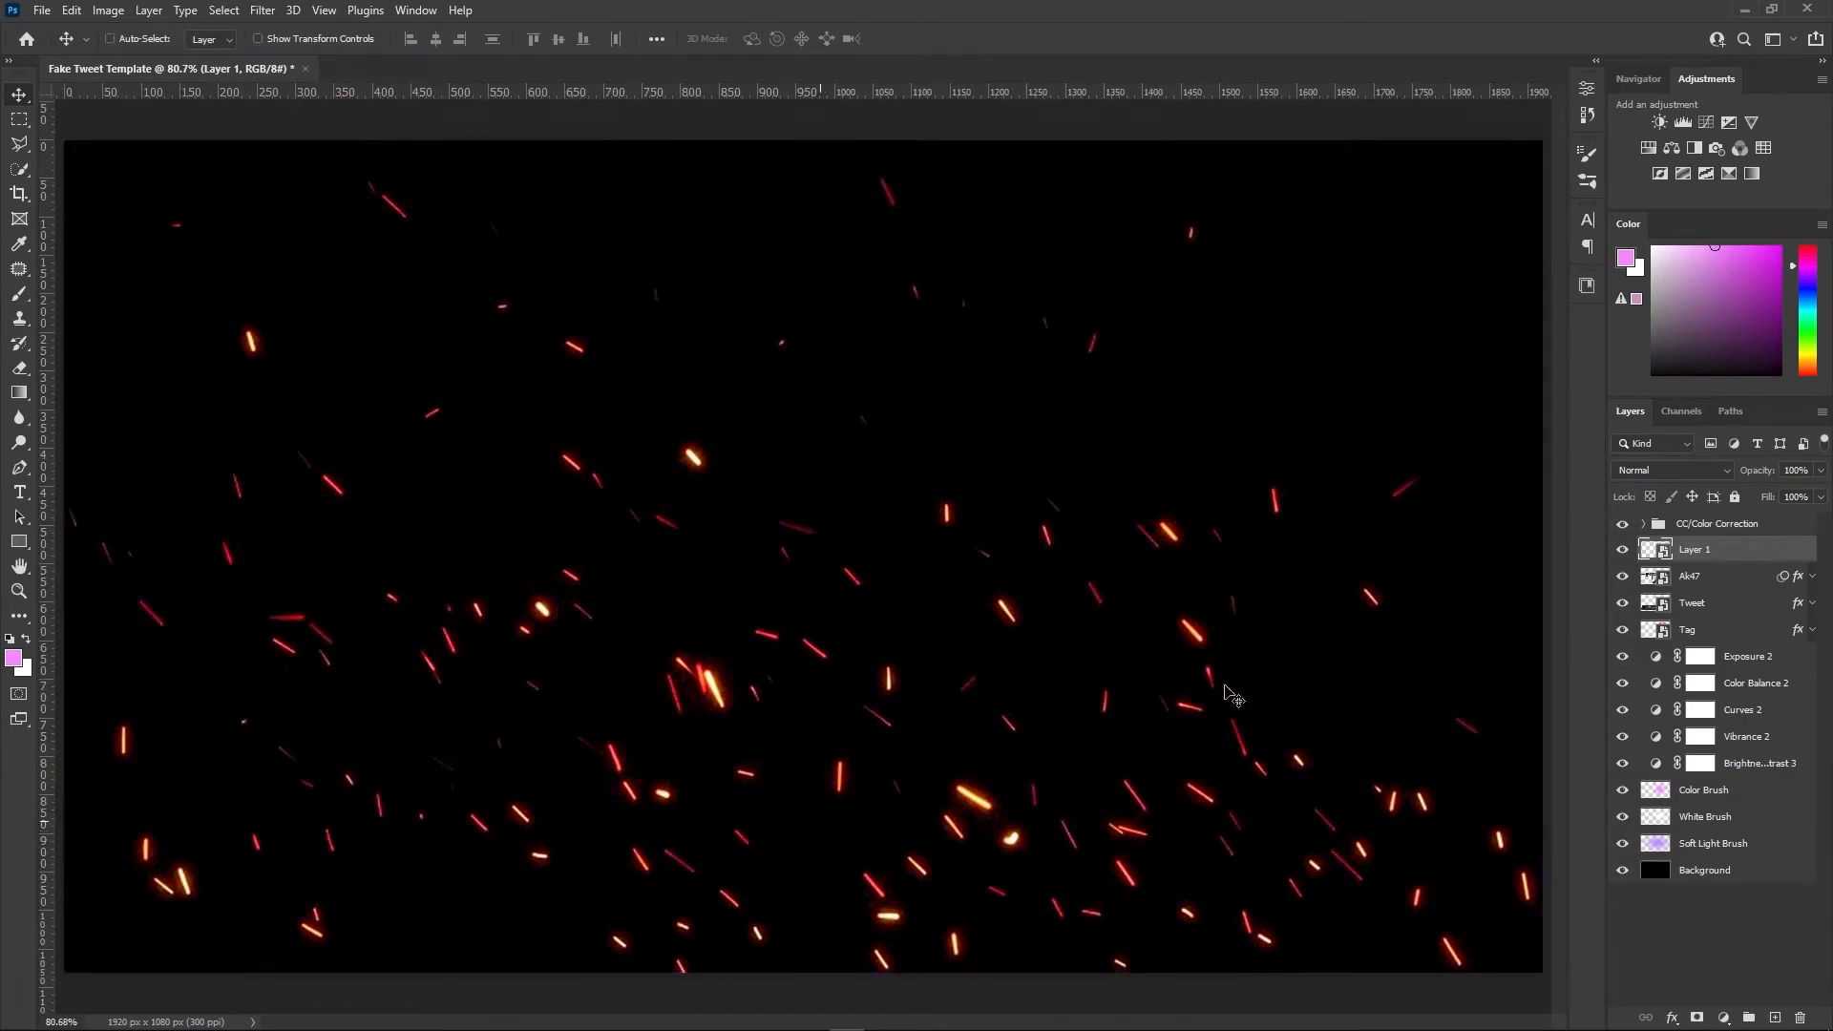
Set the sparks layer's blend mode to Linear Dodge (Add) and place it directly above the Color Brush layer
{"action": "left_click", "coordinate": [1705, 471]}
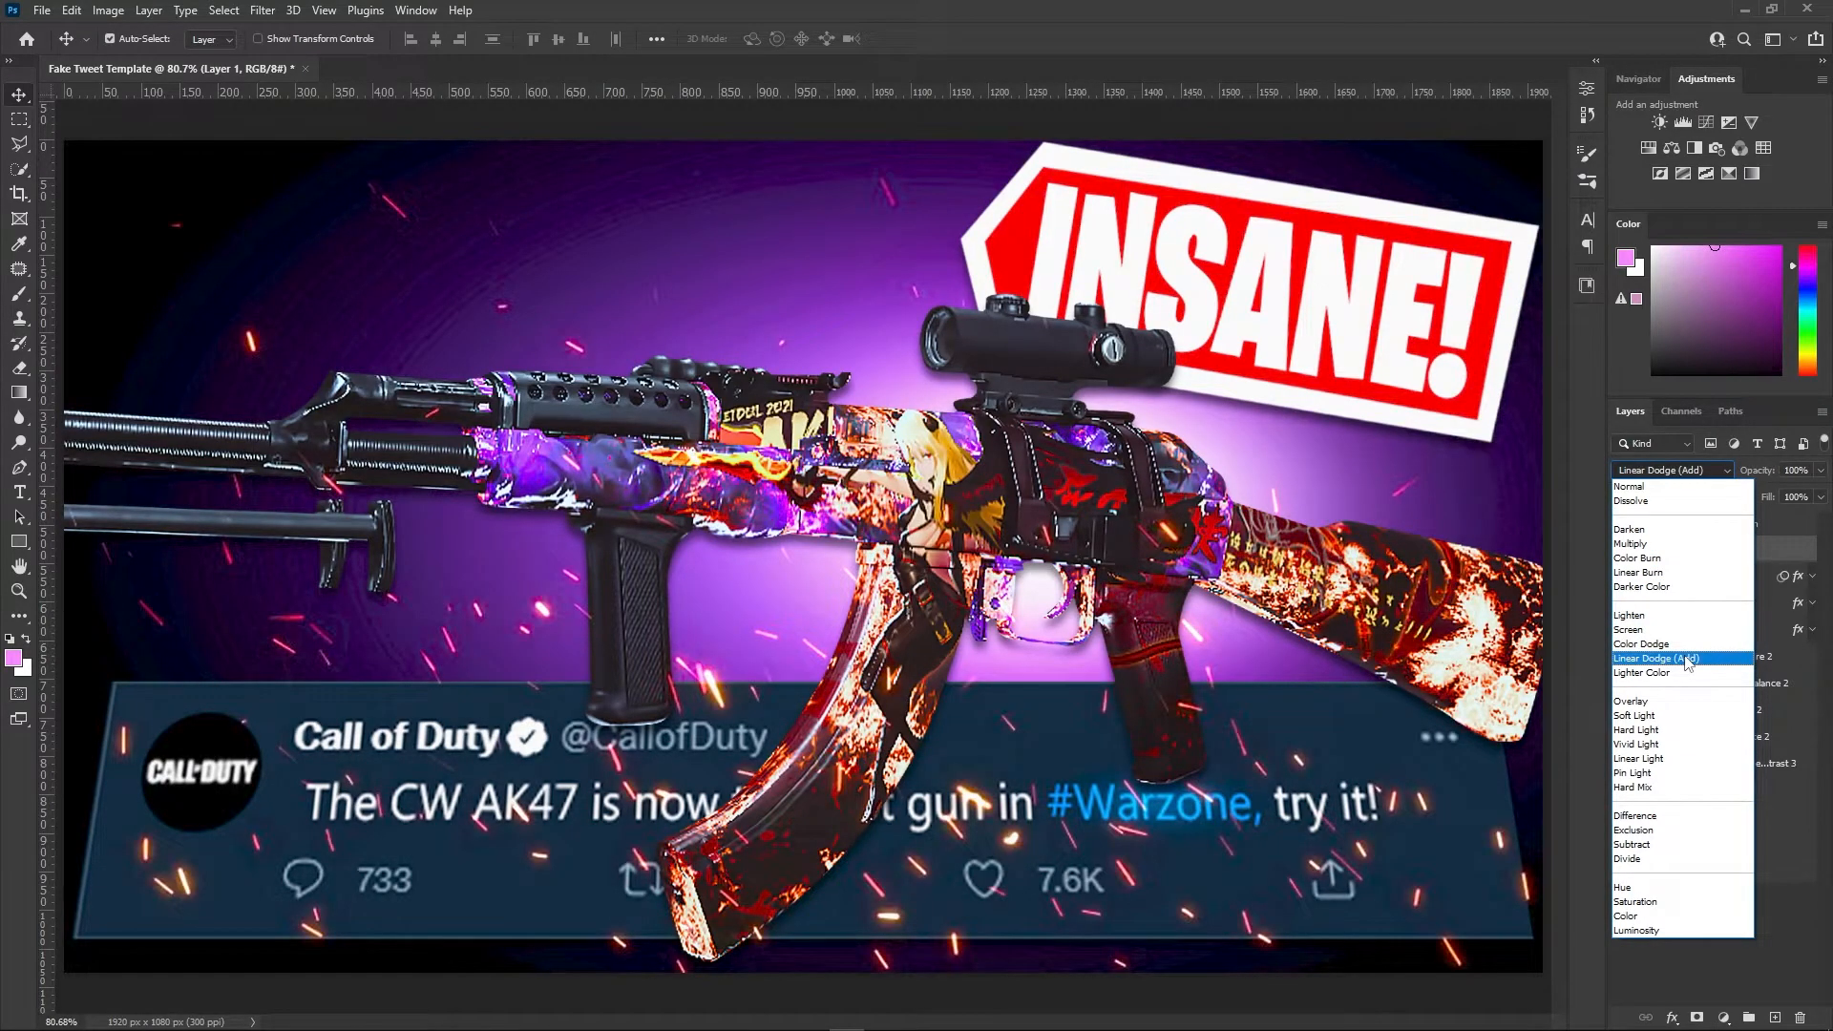
{"action": "left_click", "coordinate": [1688, 659]}
{"action": "mouse_move", "coordinate": [1740, 554]}
{"action": "left_mouse_down"}
{"action": "mouse_move", "coordinate": [1707, 845]}
{"action": "mouse_move", "coordinate": [1621, 786]}
{"action": "mouse_move", "coordinate": [1624, 764]}
{"action": "left_mouse_up"}
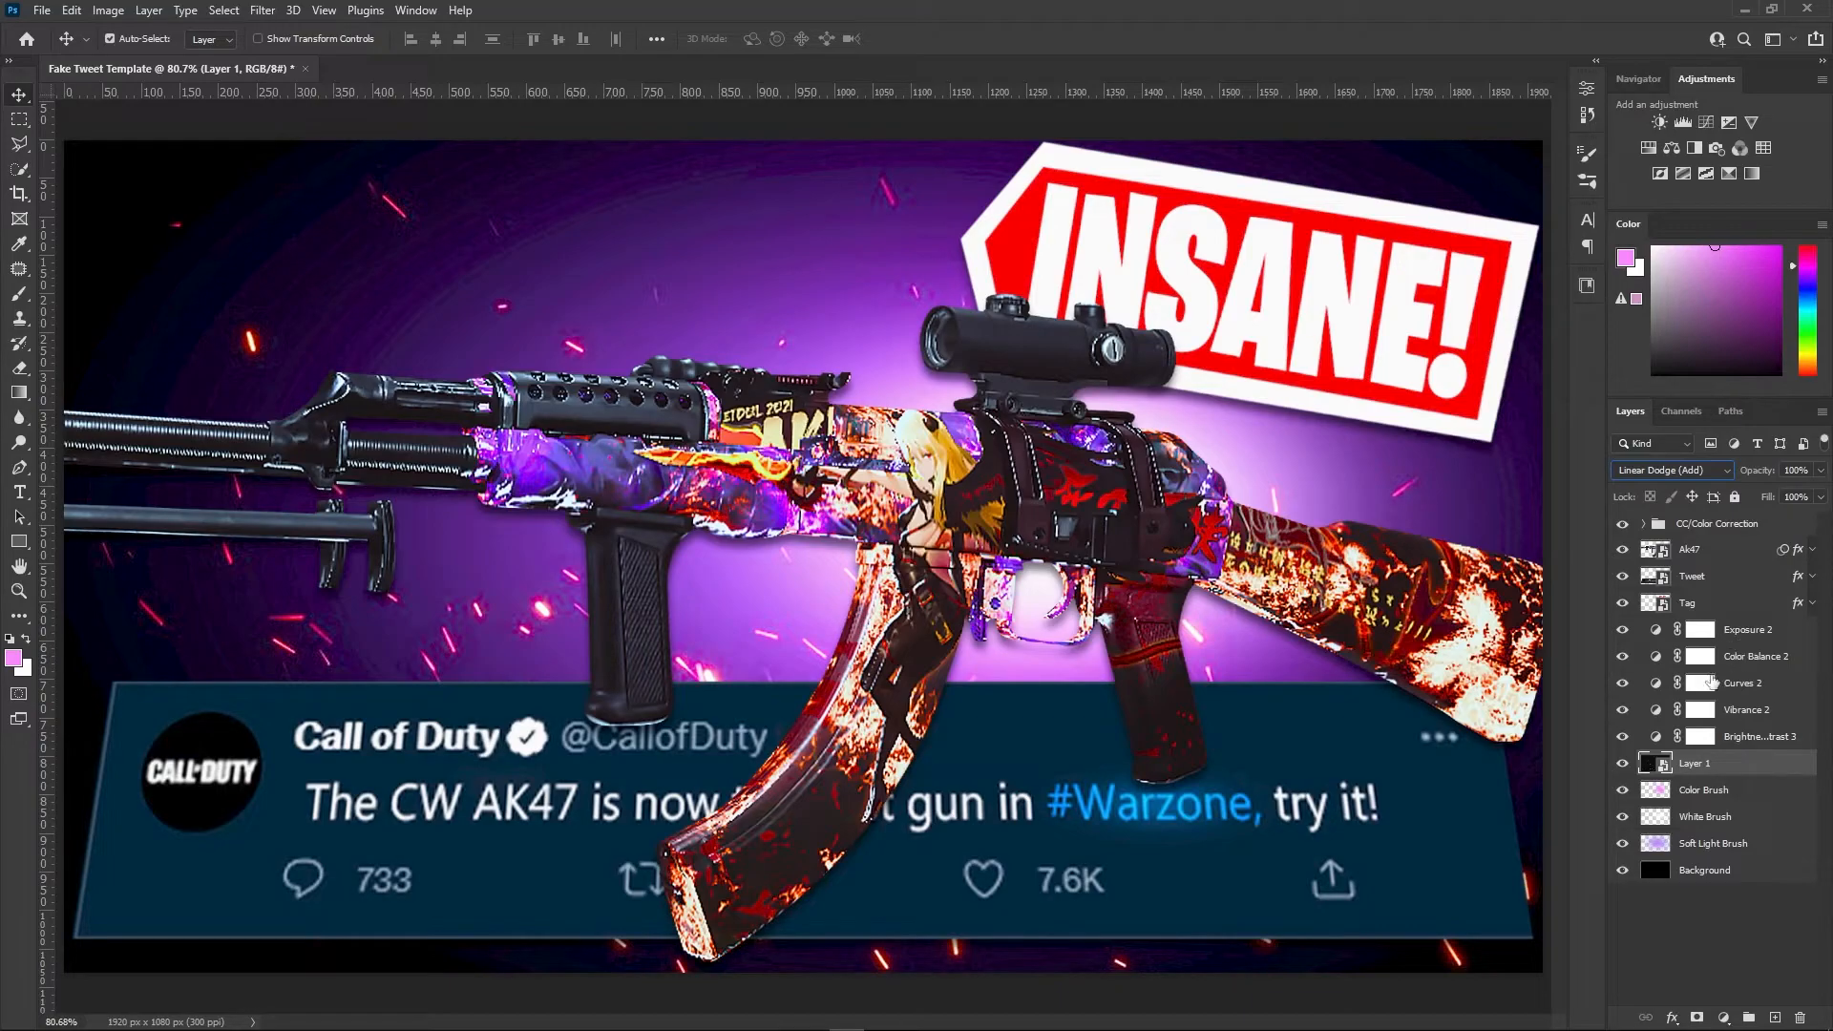
{"action": "left_click_drag", "start_coordinate": [1731, 770], "coordinate": [1727, 847]}
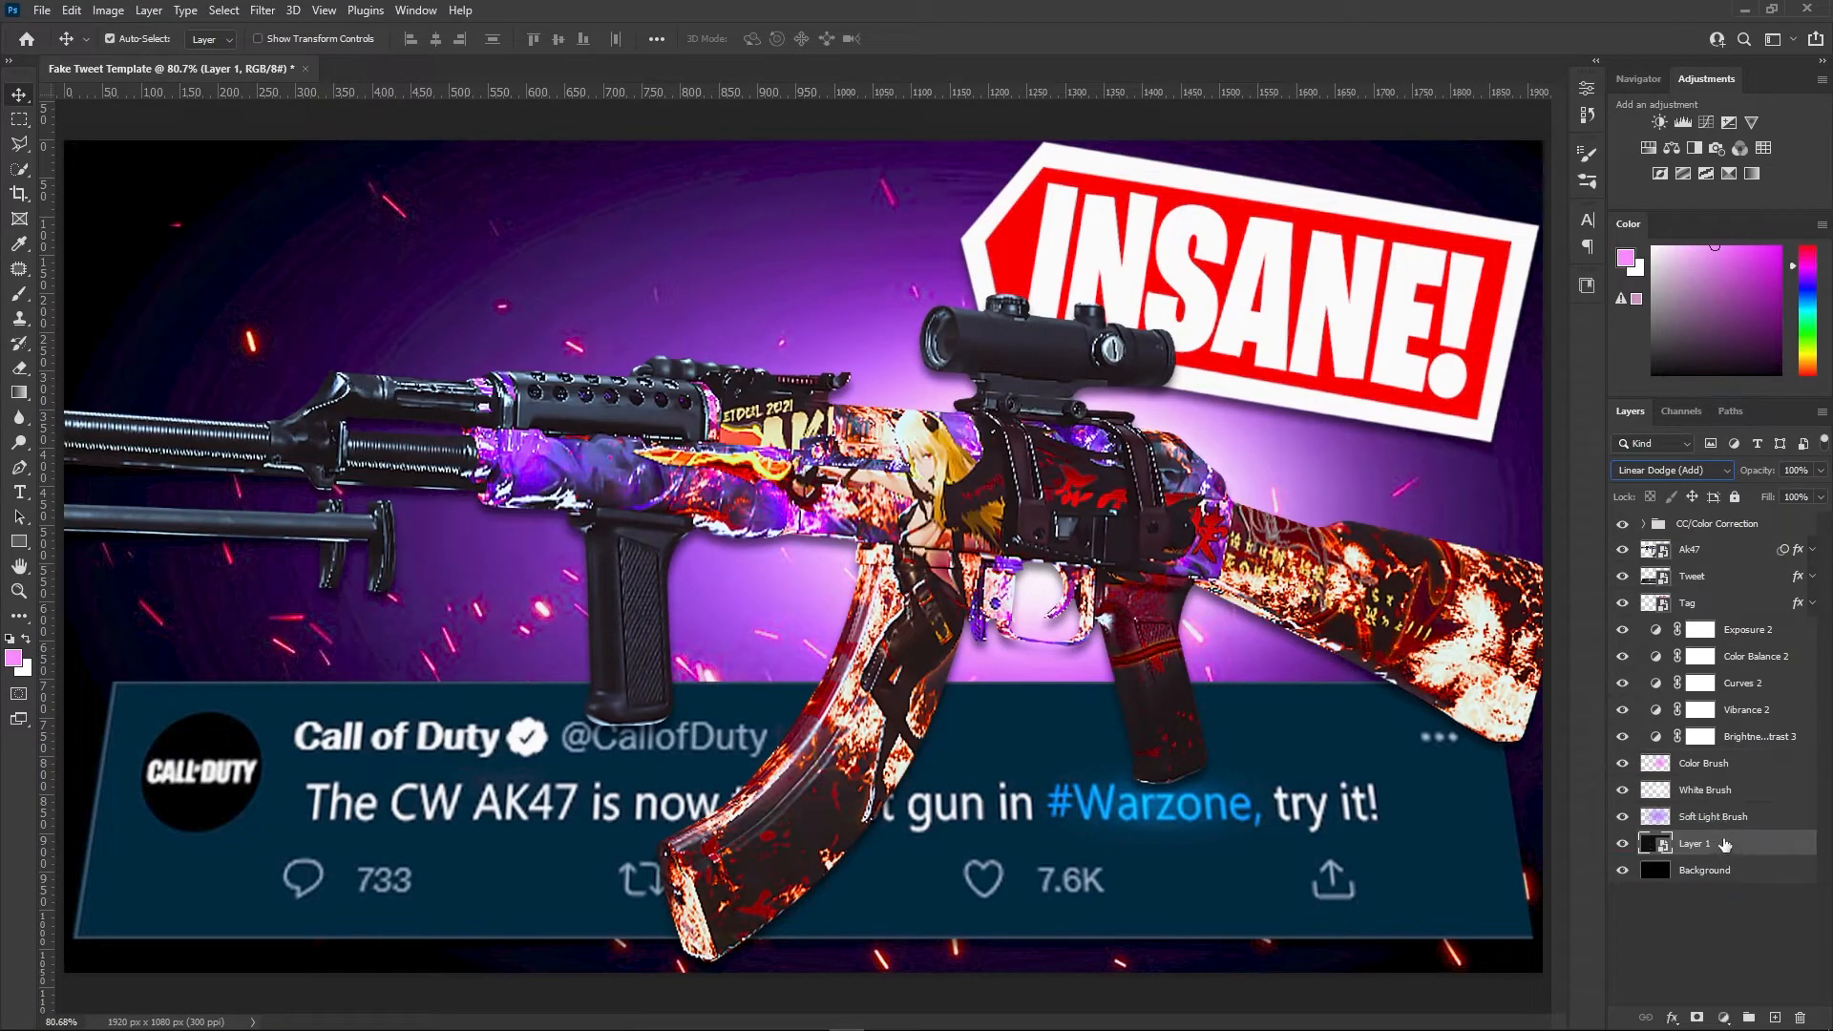
{"action": "key", "text": "ctrl+z"}
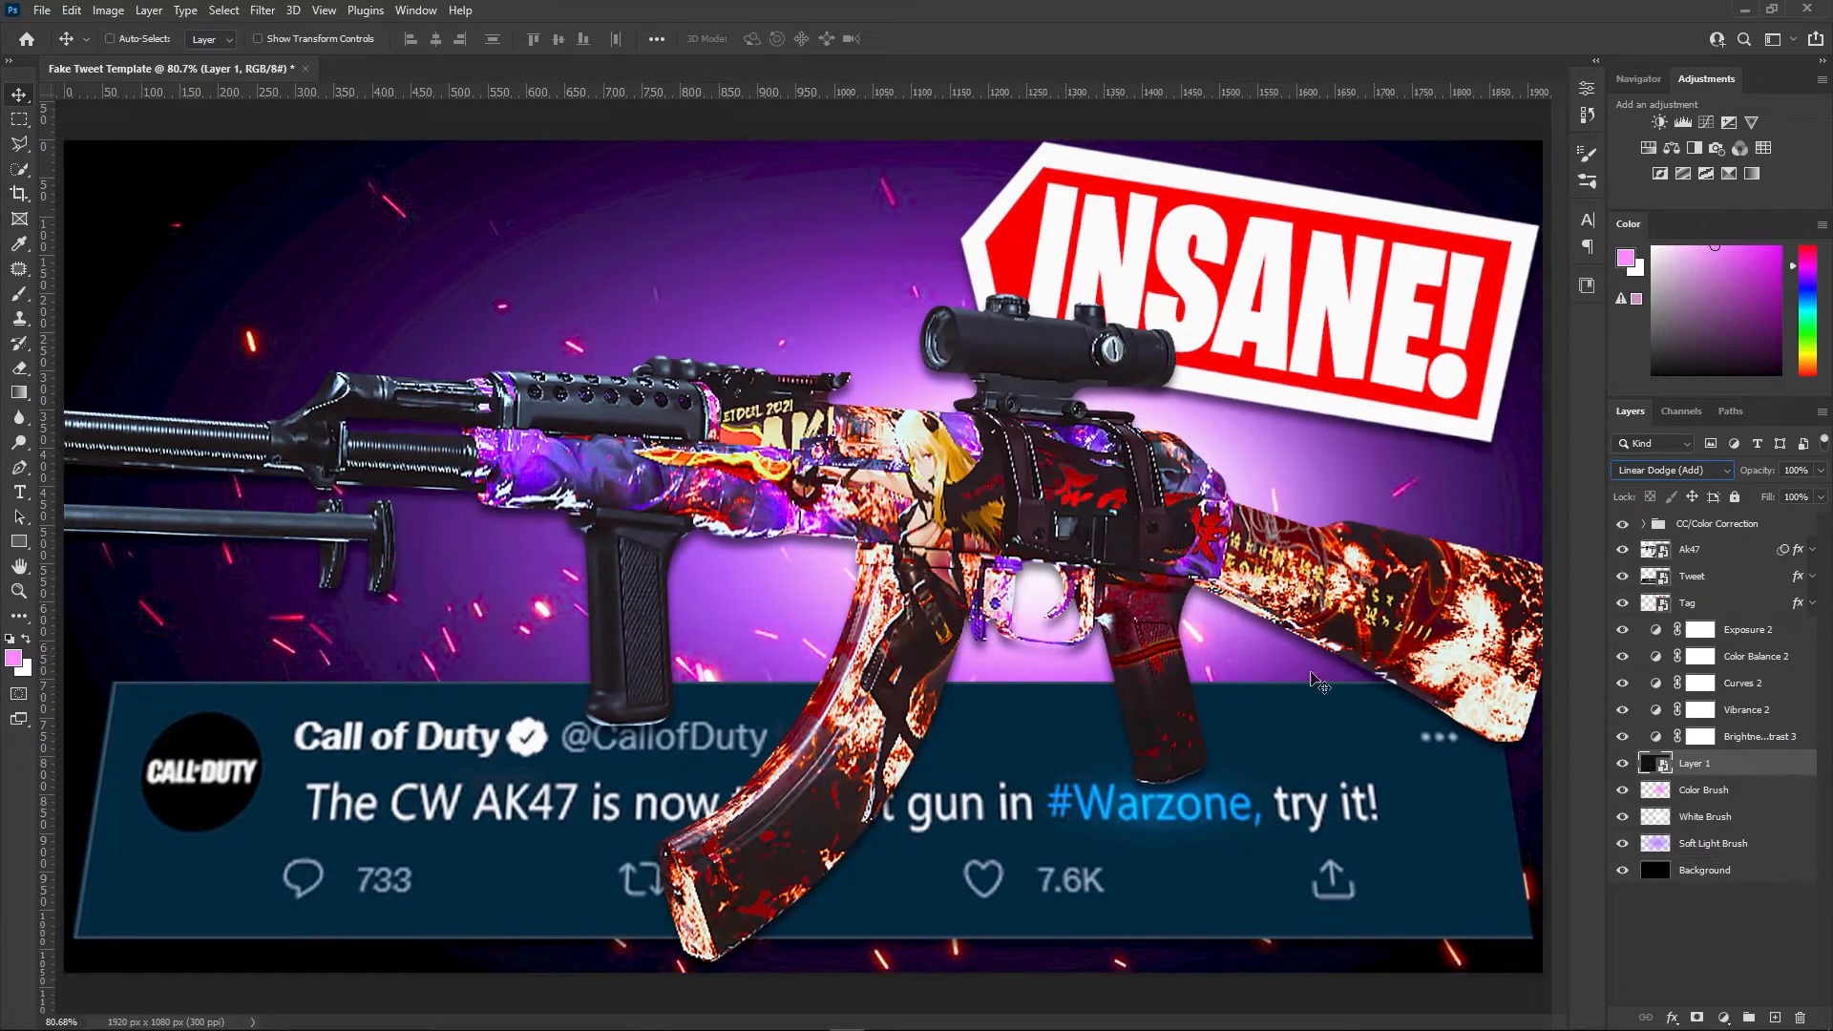
{"action": "left_click", "coordinate": [1804, 496]}
{"action": "left_click", "coordinate": [998, 657]}
Group all layers from Exposure 2 down to the black Background layer and name the group Background
{"action": "key", "text": "ctrl+minus"}
{"action": "left_click", "coordinate": [1518, 783]}
{"action": "key", "text": "ctrl+minus"}
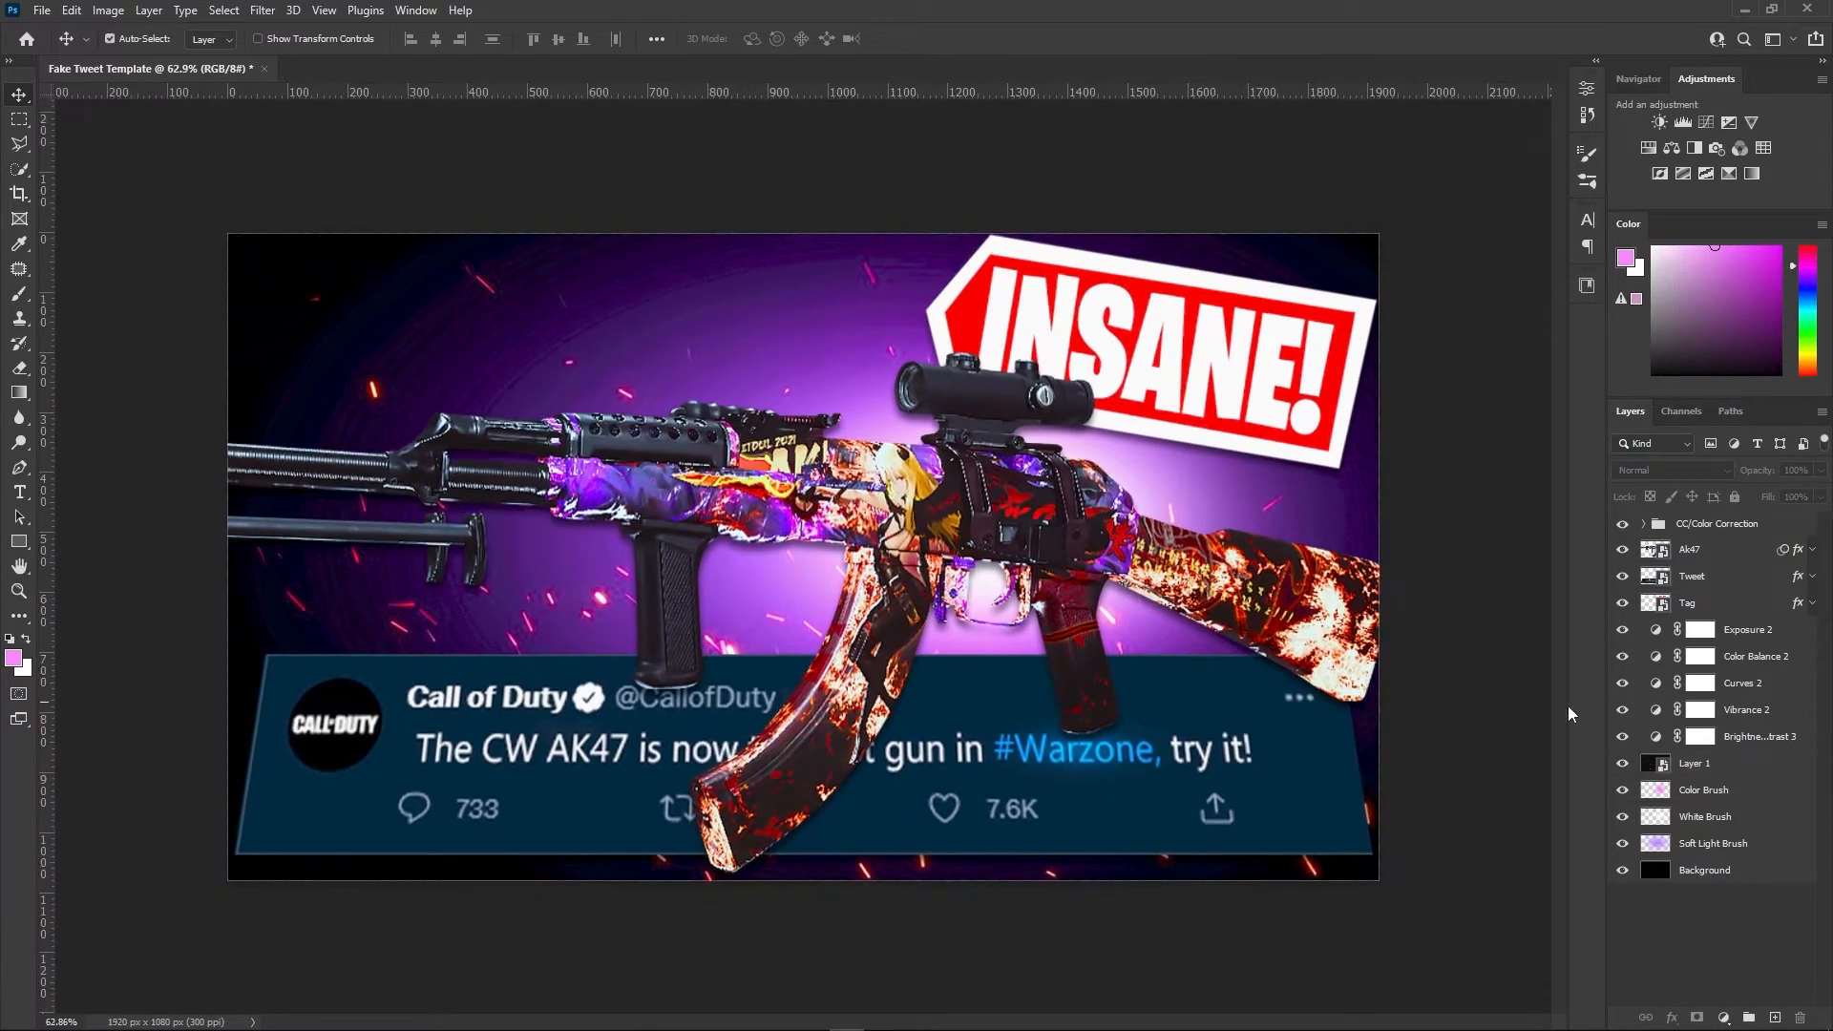
{"action": "left_click", "coordinate": [1753, 853]}
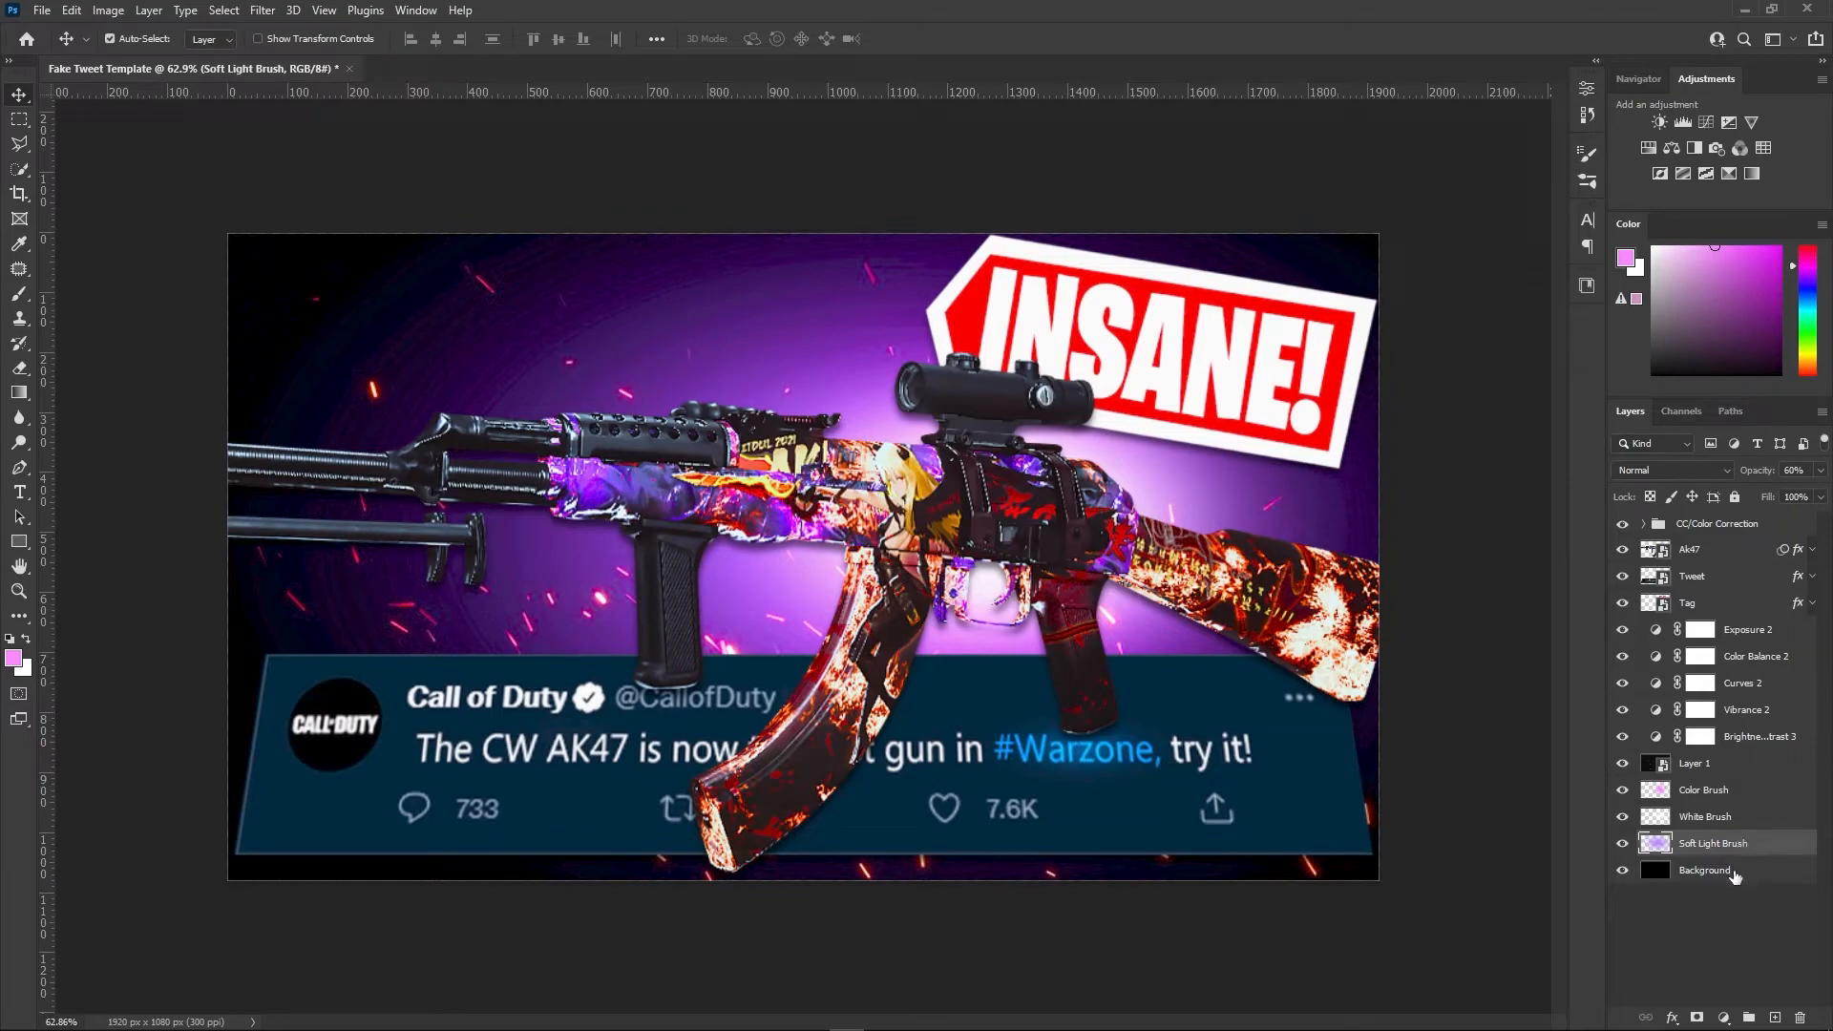
{"action": "left_click", "coordinate": [1734, 870]}
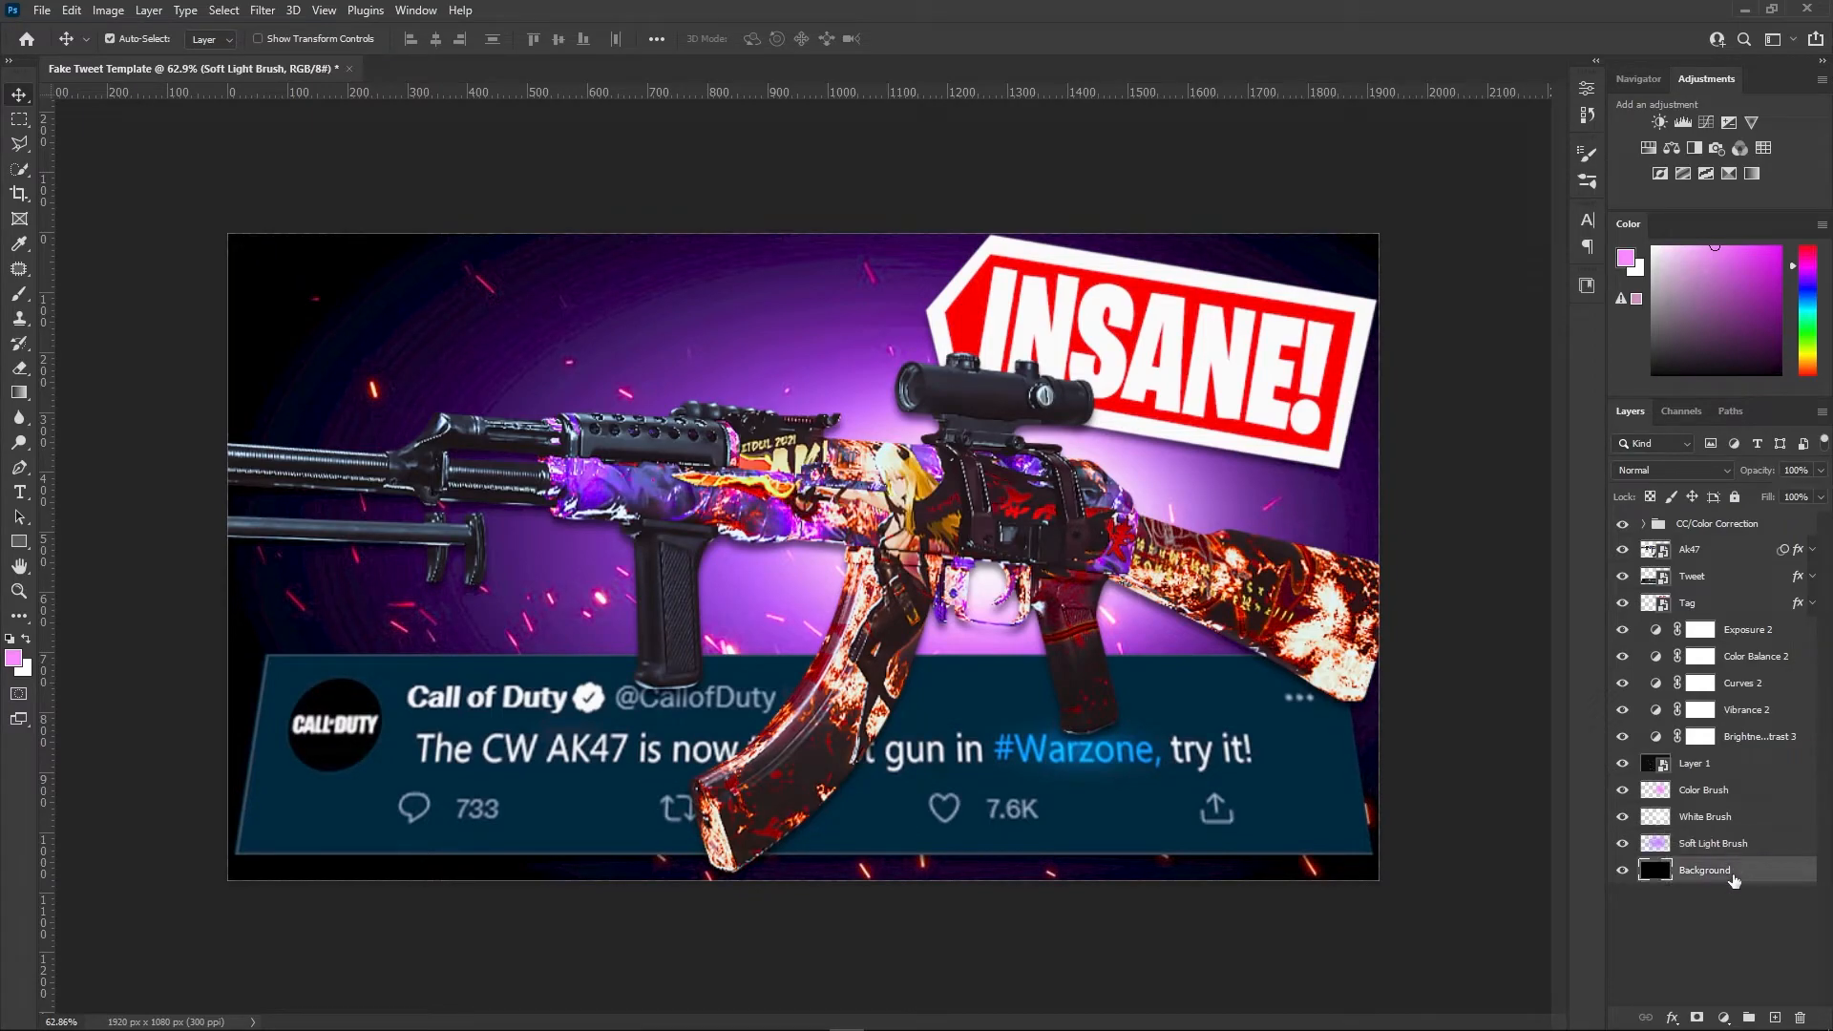
{"action": "left_click", "coordinate": [1756, 640], "text": "shift"}
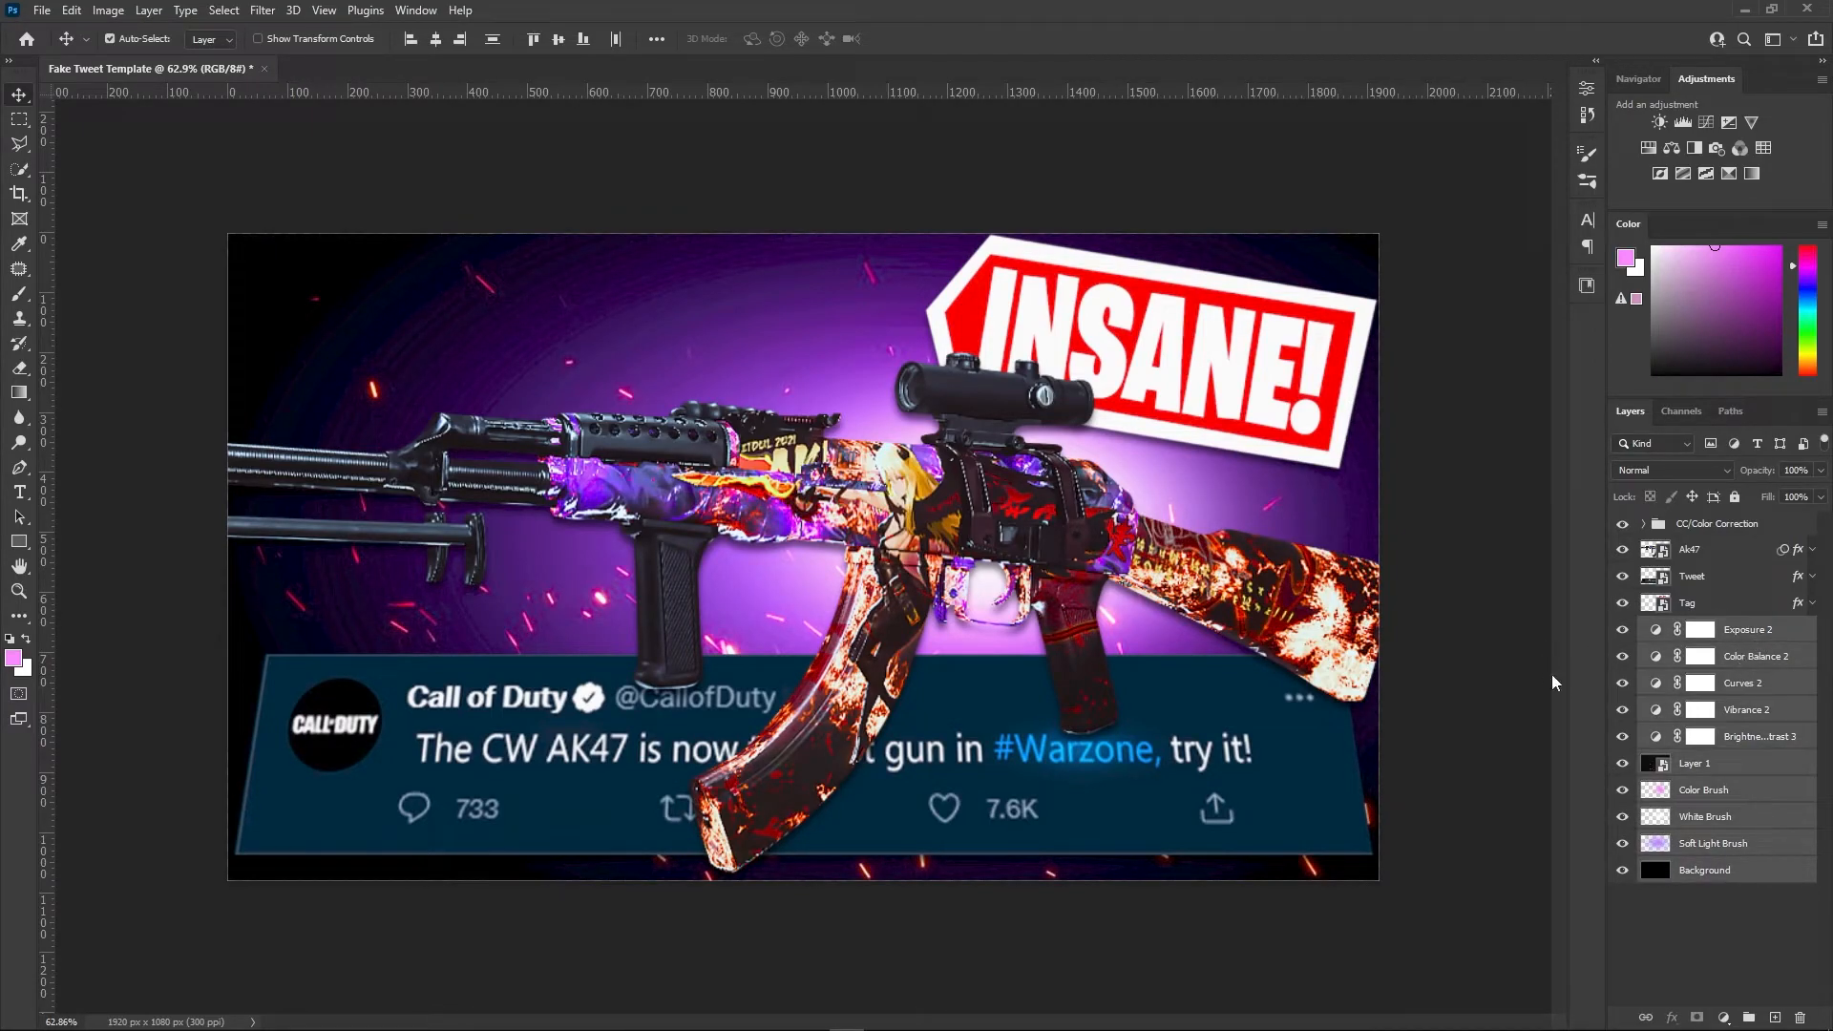
{"action": "key", "text": "ctrl+g"}
{"action": "double_click", "coordinate": [1696, 628]}
{"action": "type", "text": "Broackground"}
{"action": "key", "text": "Return"}
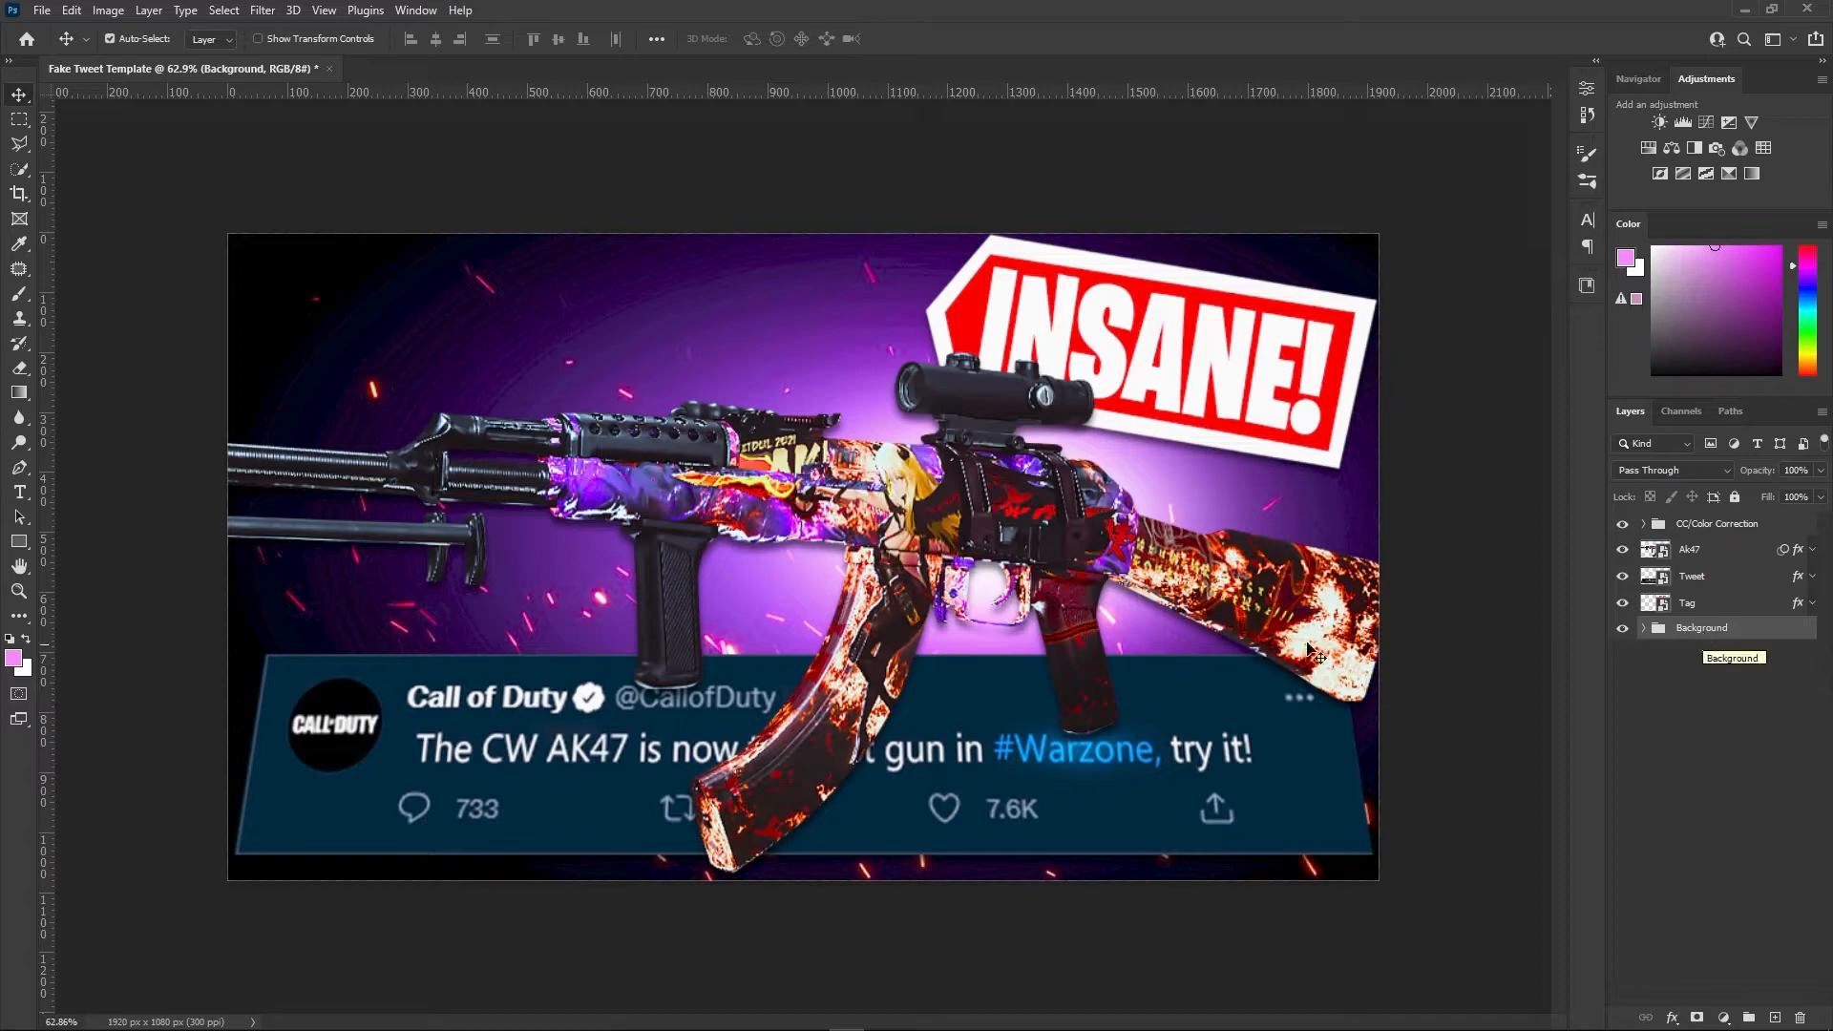
Add Brightness/Contrast, Exposure, Vibrance and Curves adjustment layers above the Ak47 layer and clip them to it
{"action": "left_click", "coordinate": [1059, 553]}
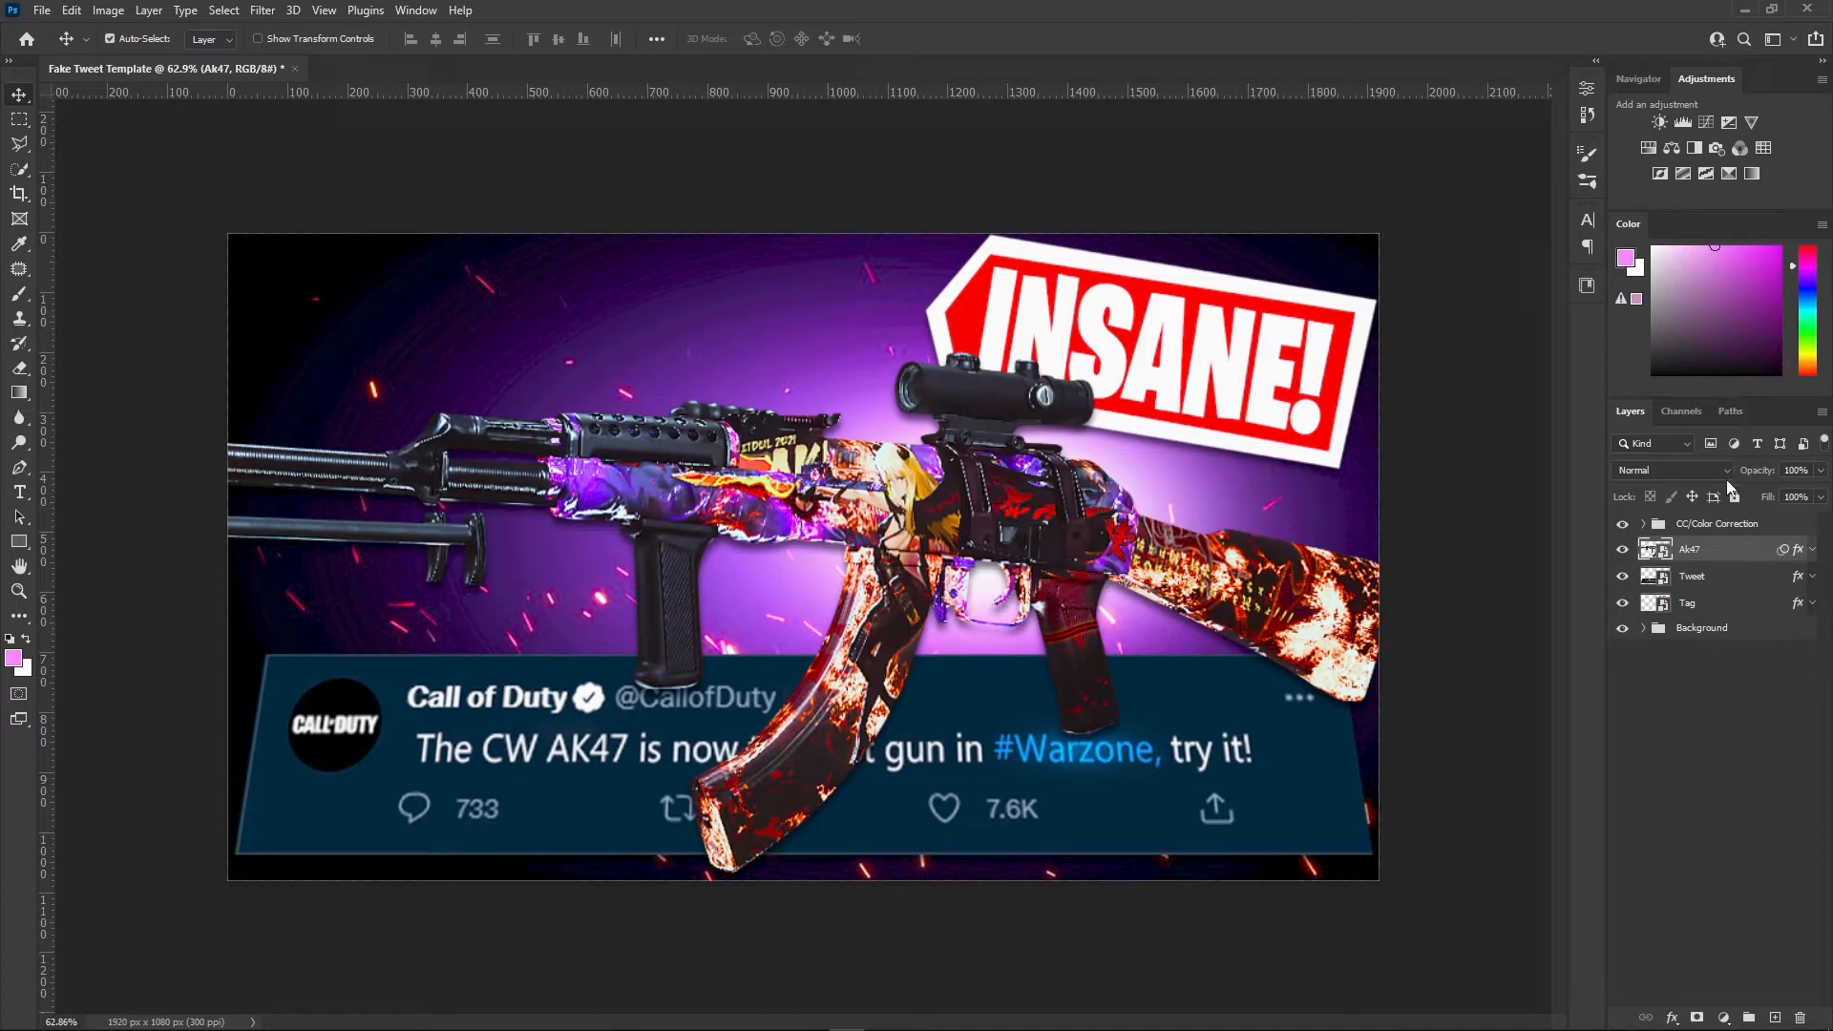
{"action": "left_click", "coordinate": [1660, 122]}
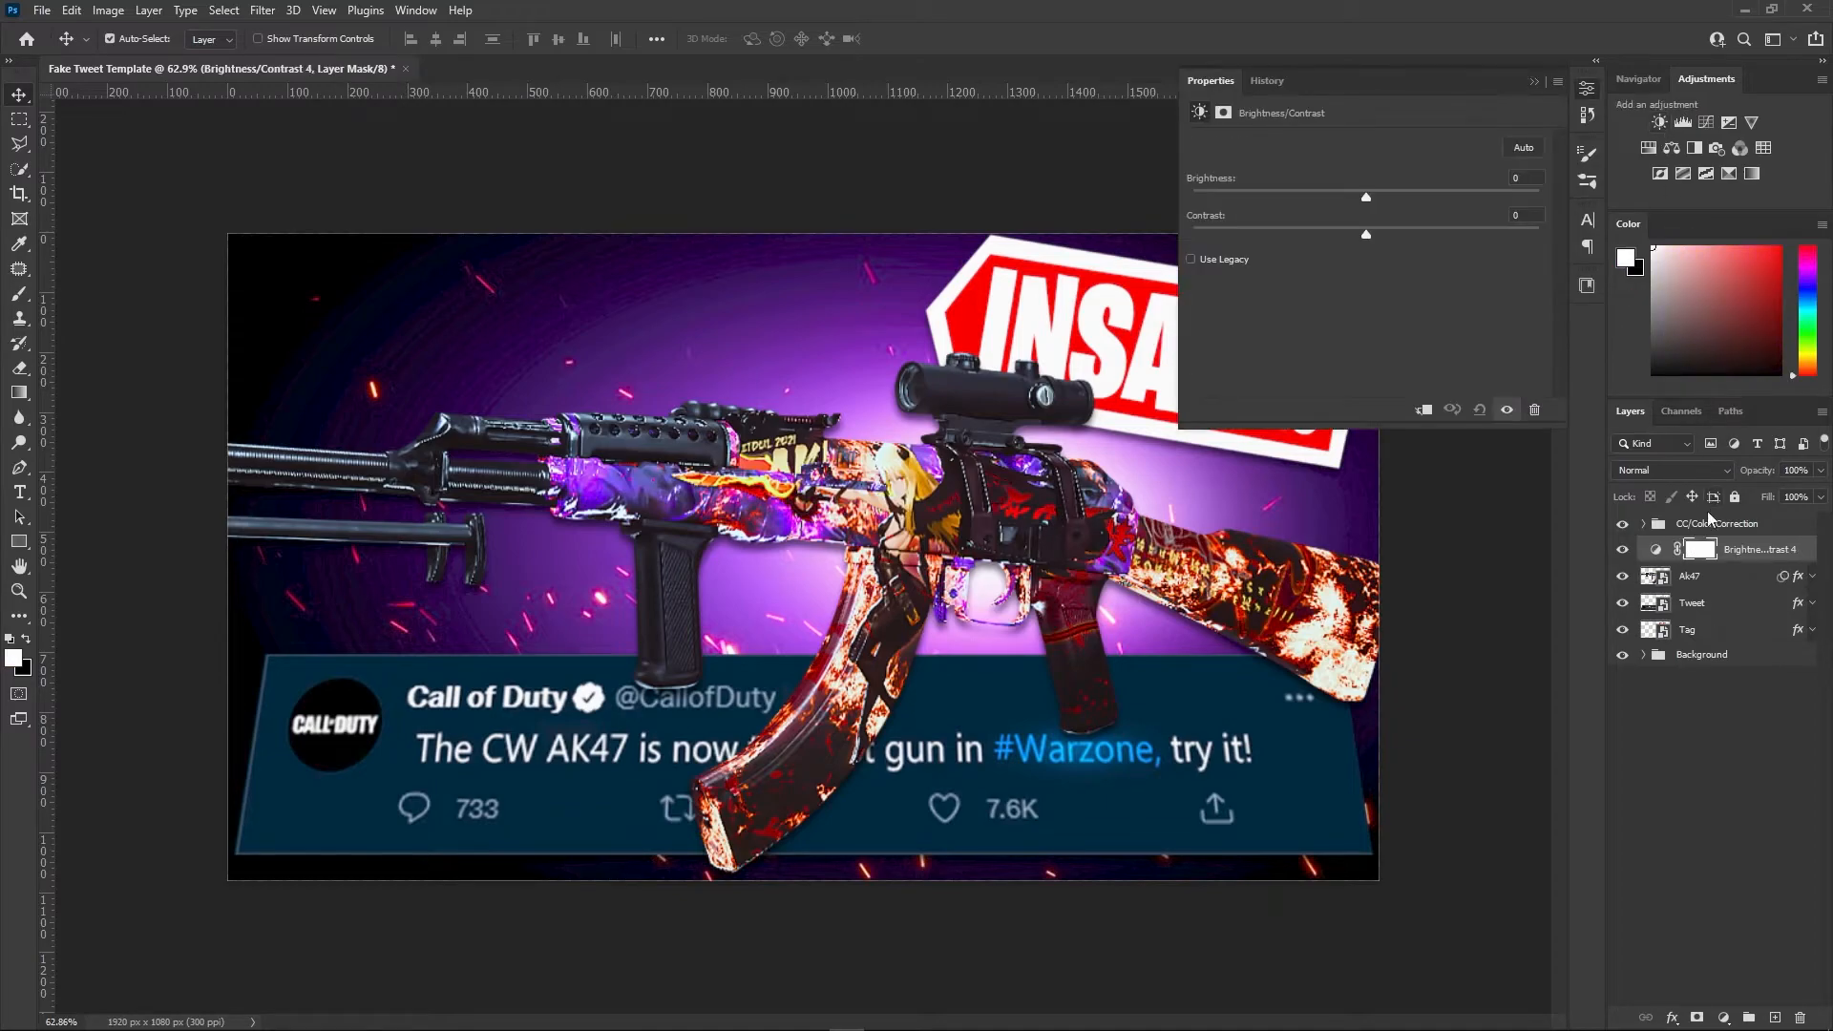
{"action": "left_click", "coordinate": [1730, 121]}
{"action": "left_click", "coordinate": [1748, 120]}
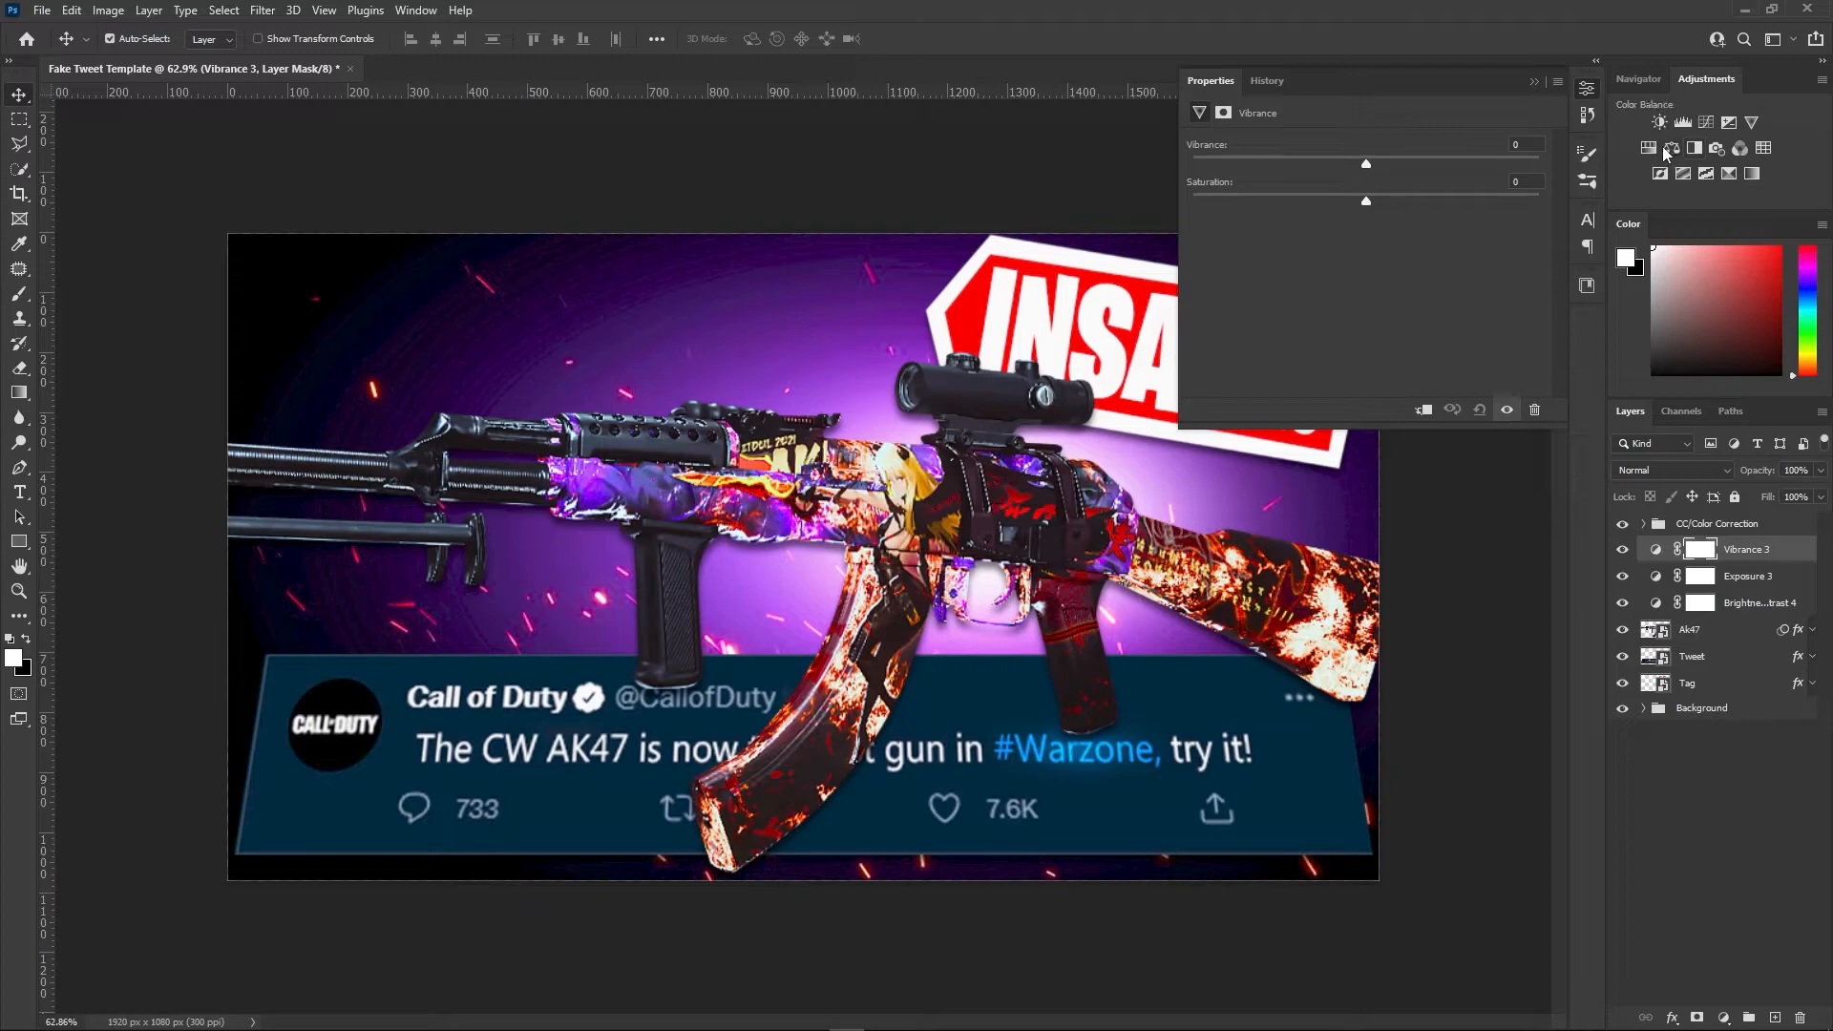
{"action": "left_click", "coordinate": [1705, 122]}
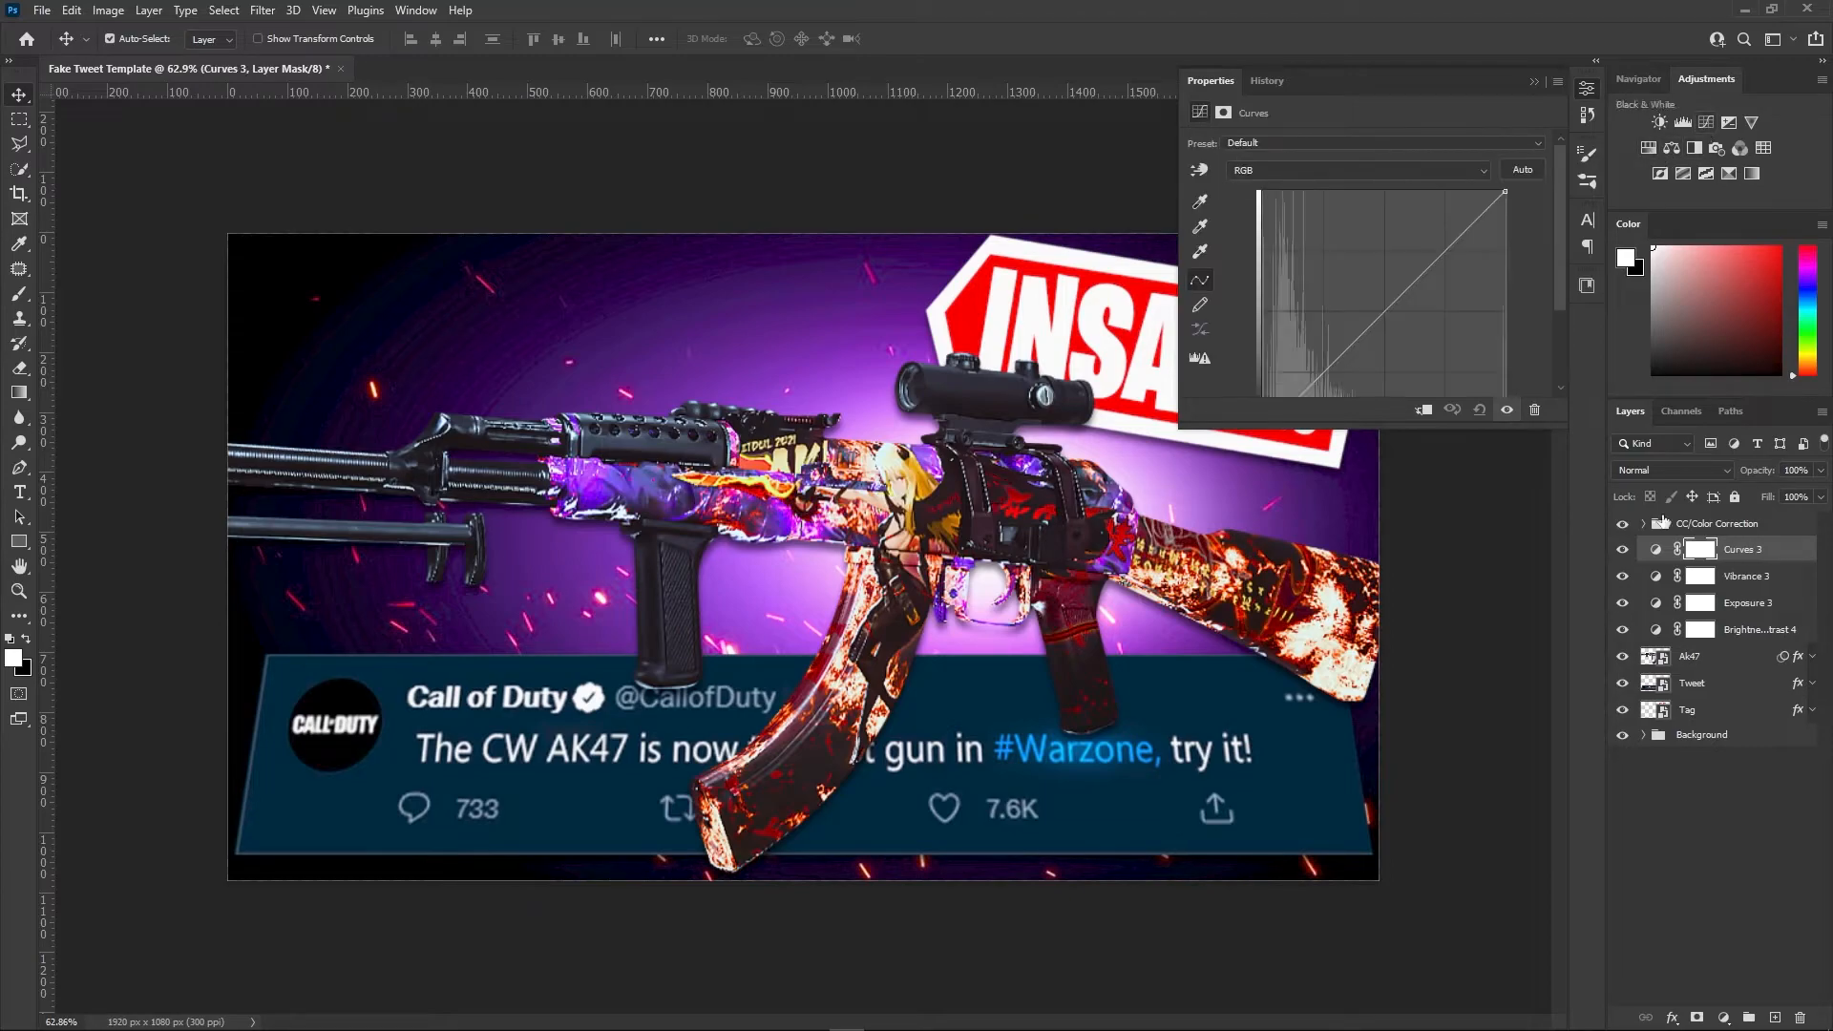
{"action": "left_click", "coordinate": [1745, 629], "text": "shift"}
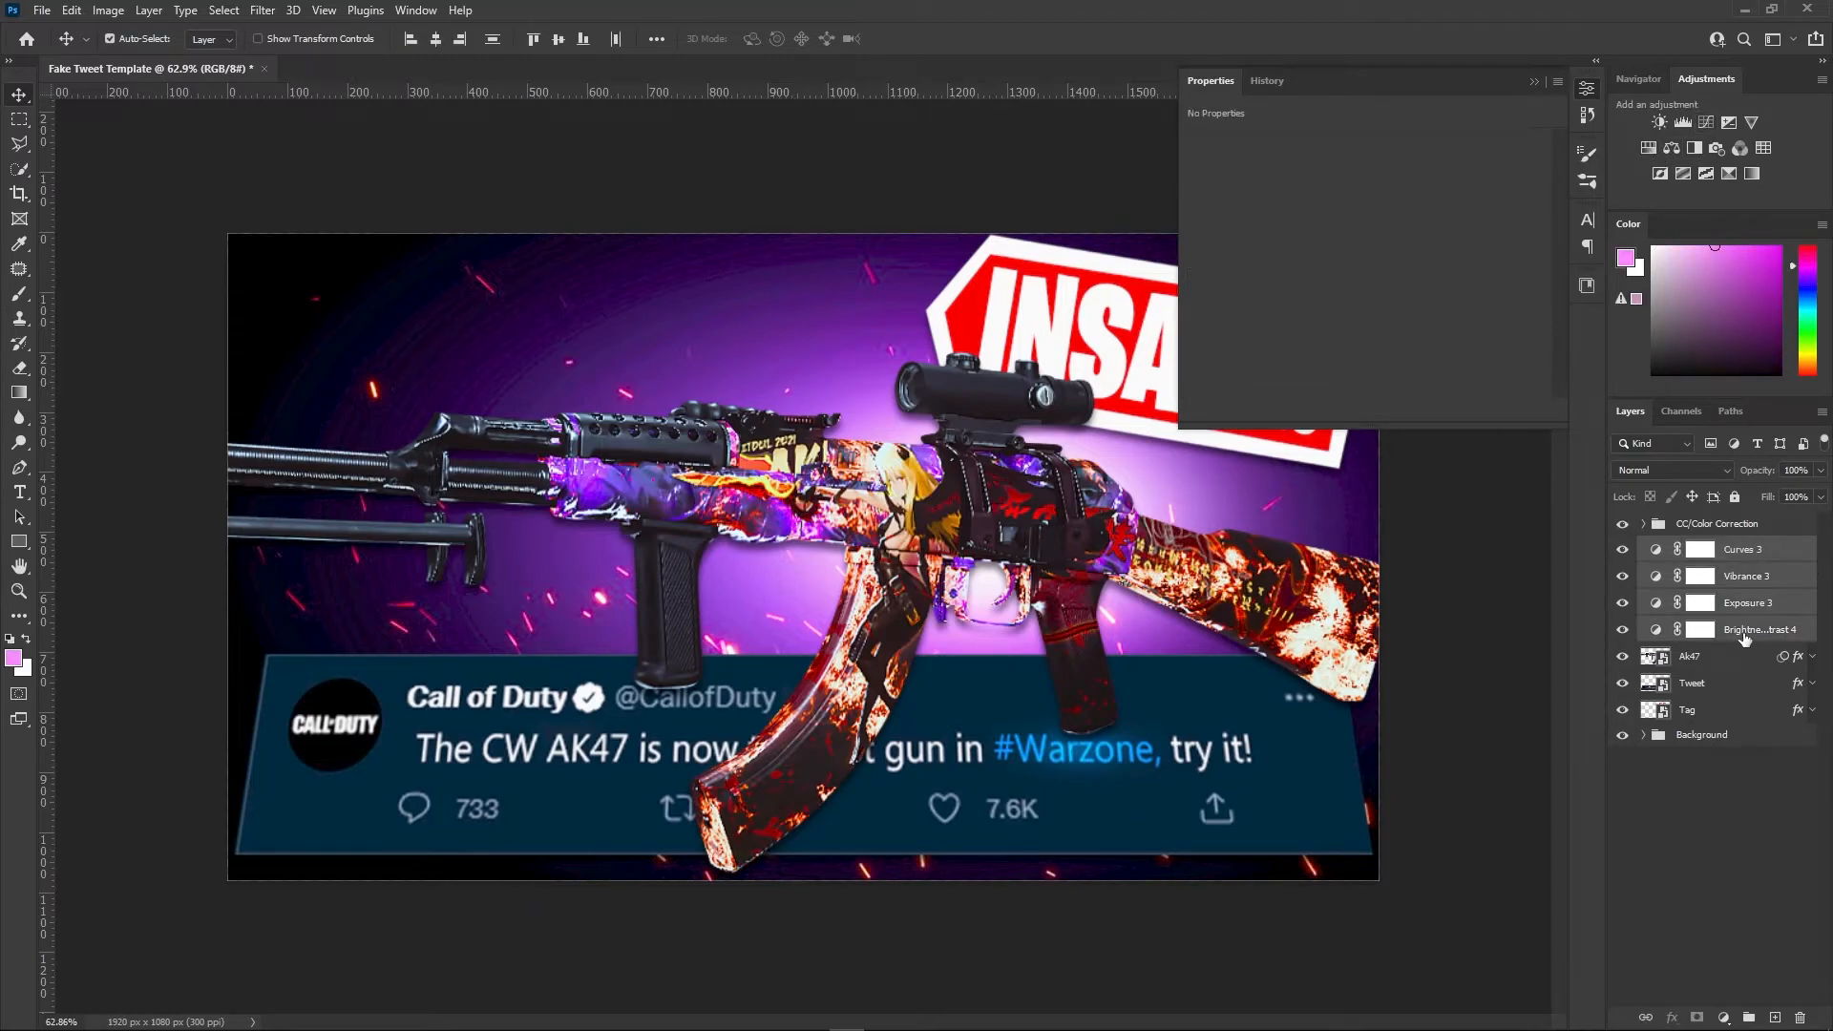
{"action": "right_click", "coordinate": [1748, 558]}
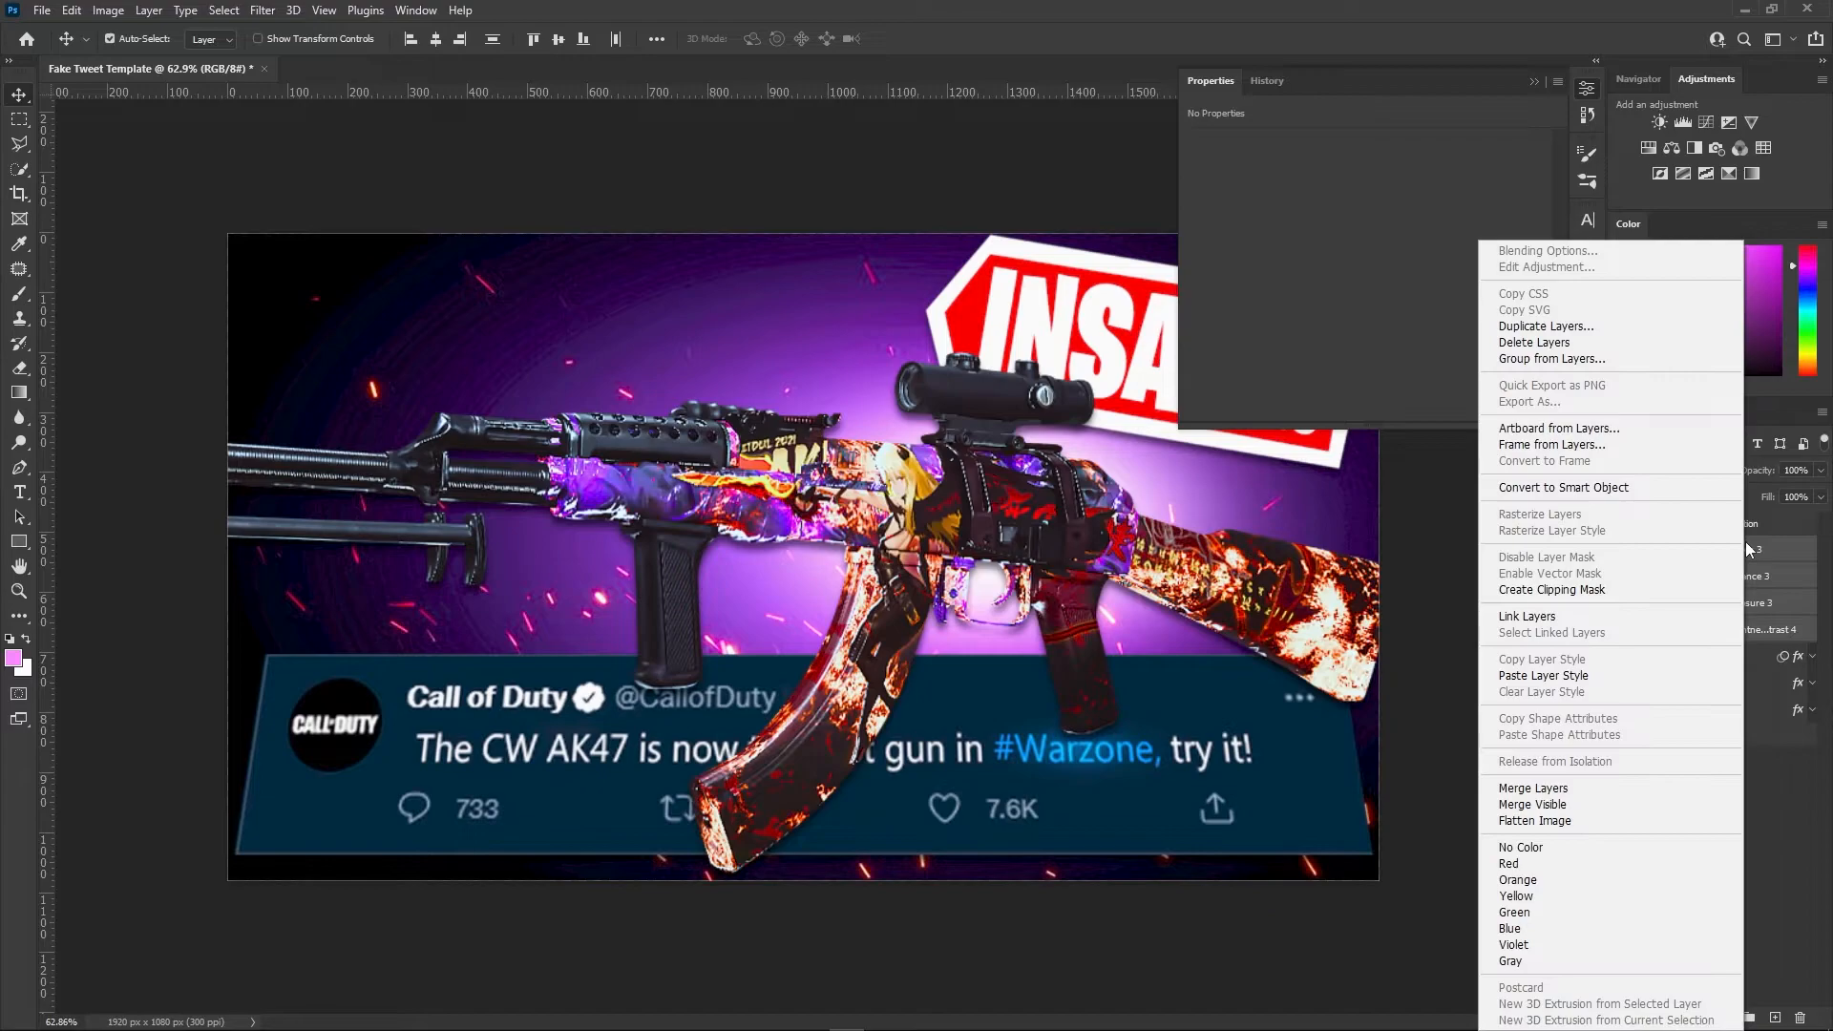
{"action": "left_click", "coordinate": [1631, 590]}
Set the gun's new Brightness/Contrast adjustment to brightness 44 and contrast 34
{"action": "left_click", "coordinate": [1761, 629]}
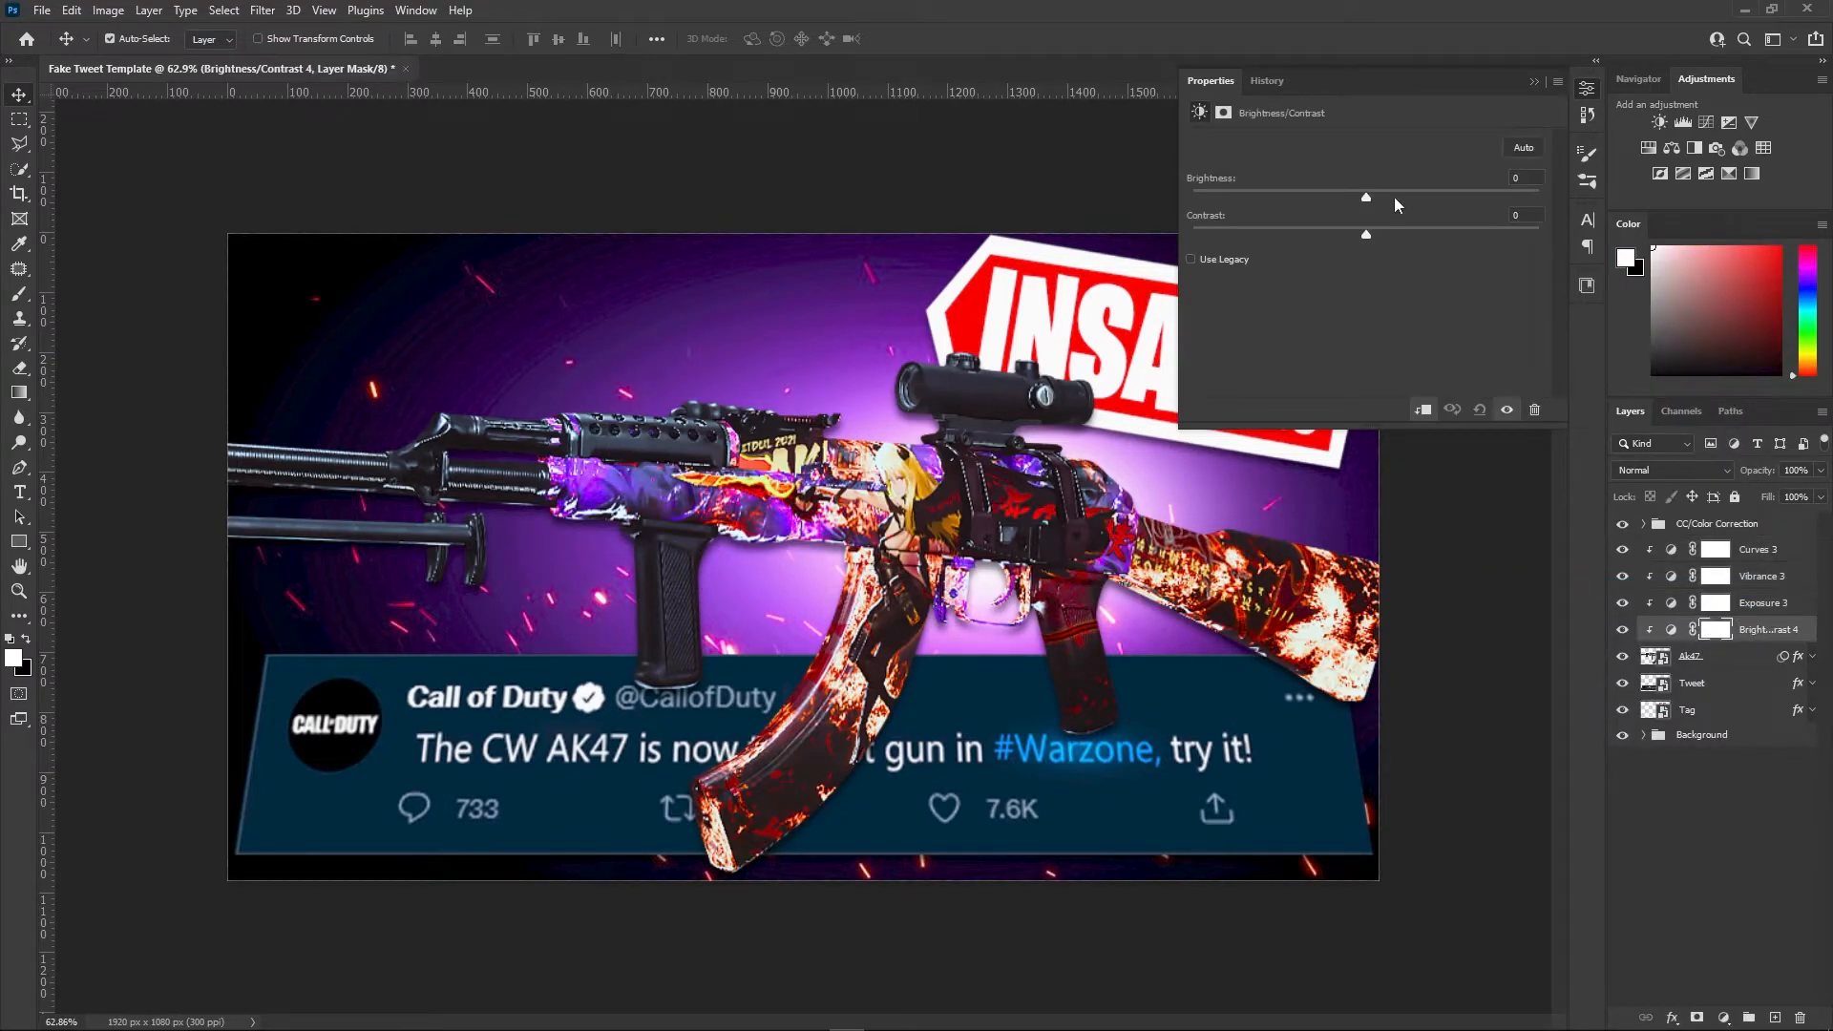
{"action": "left_click_drag", "start_coordinate": [1394, 197], "coordinate": [1398, 198]}
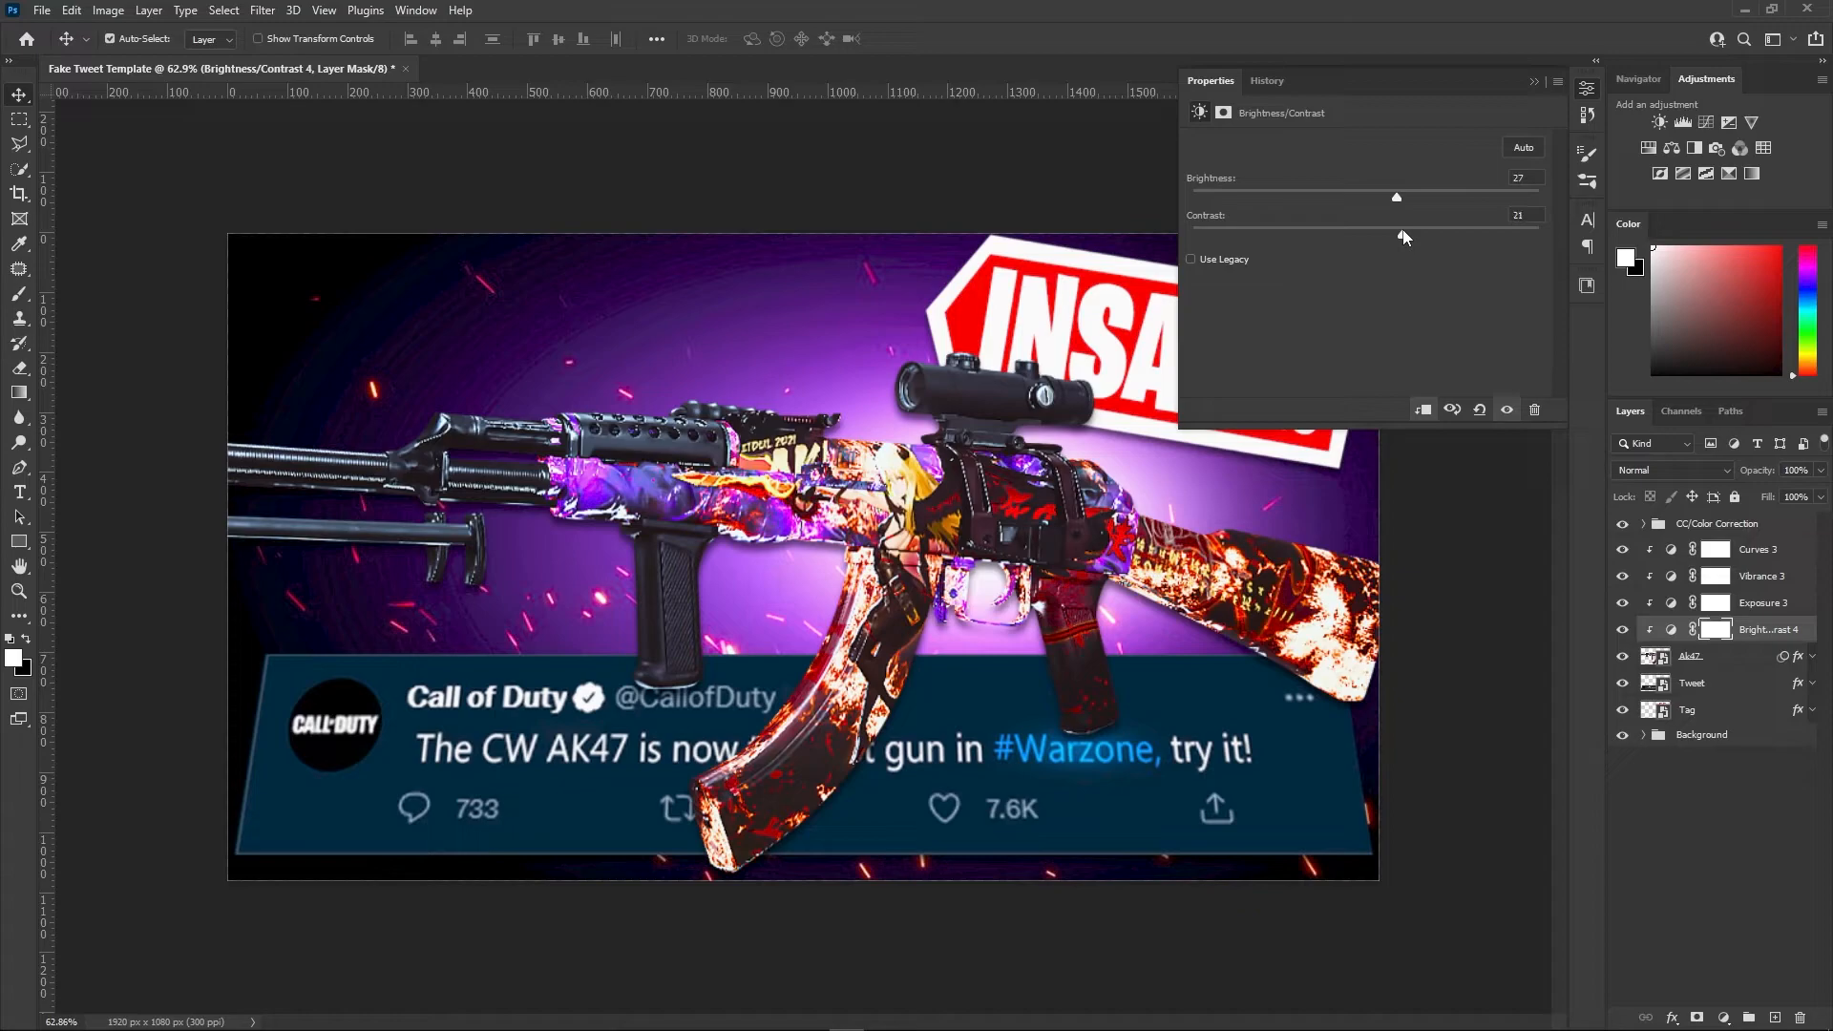
{"action": "left_click", "coordinate": [1418, 197]}
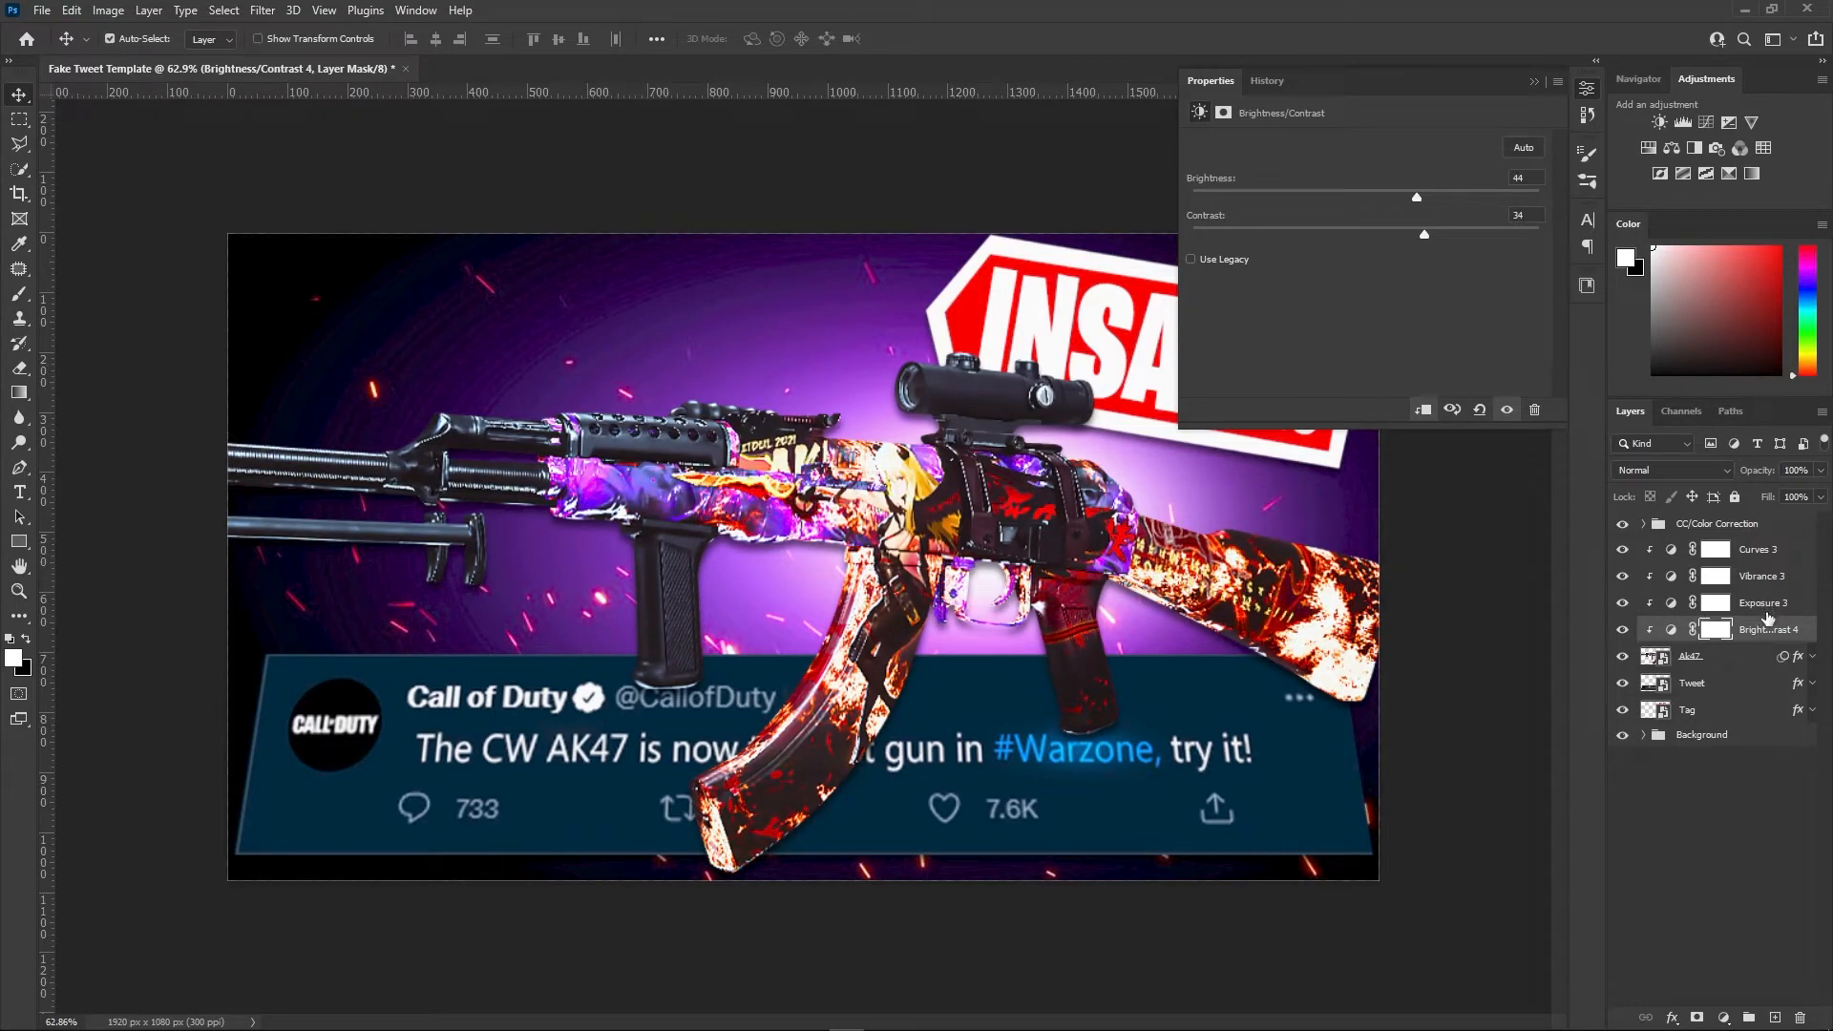
Set the gun's Exposure to +0.20, offset -0.0041 and gamma 0.95, and its Vibrance and Saturation to +7
{"action": "left_click", "coordinate": [1767, 612]}
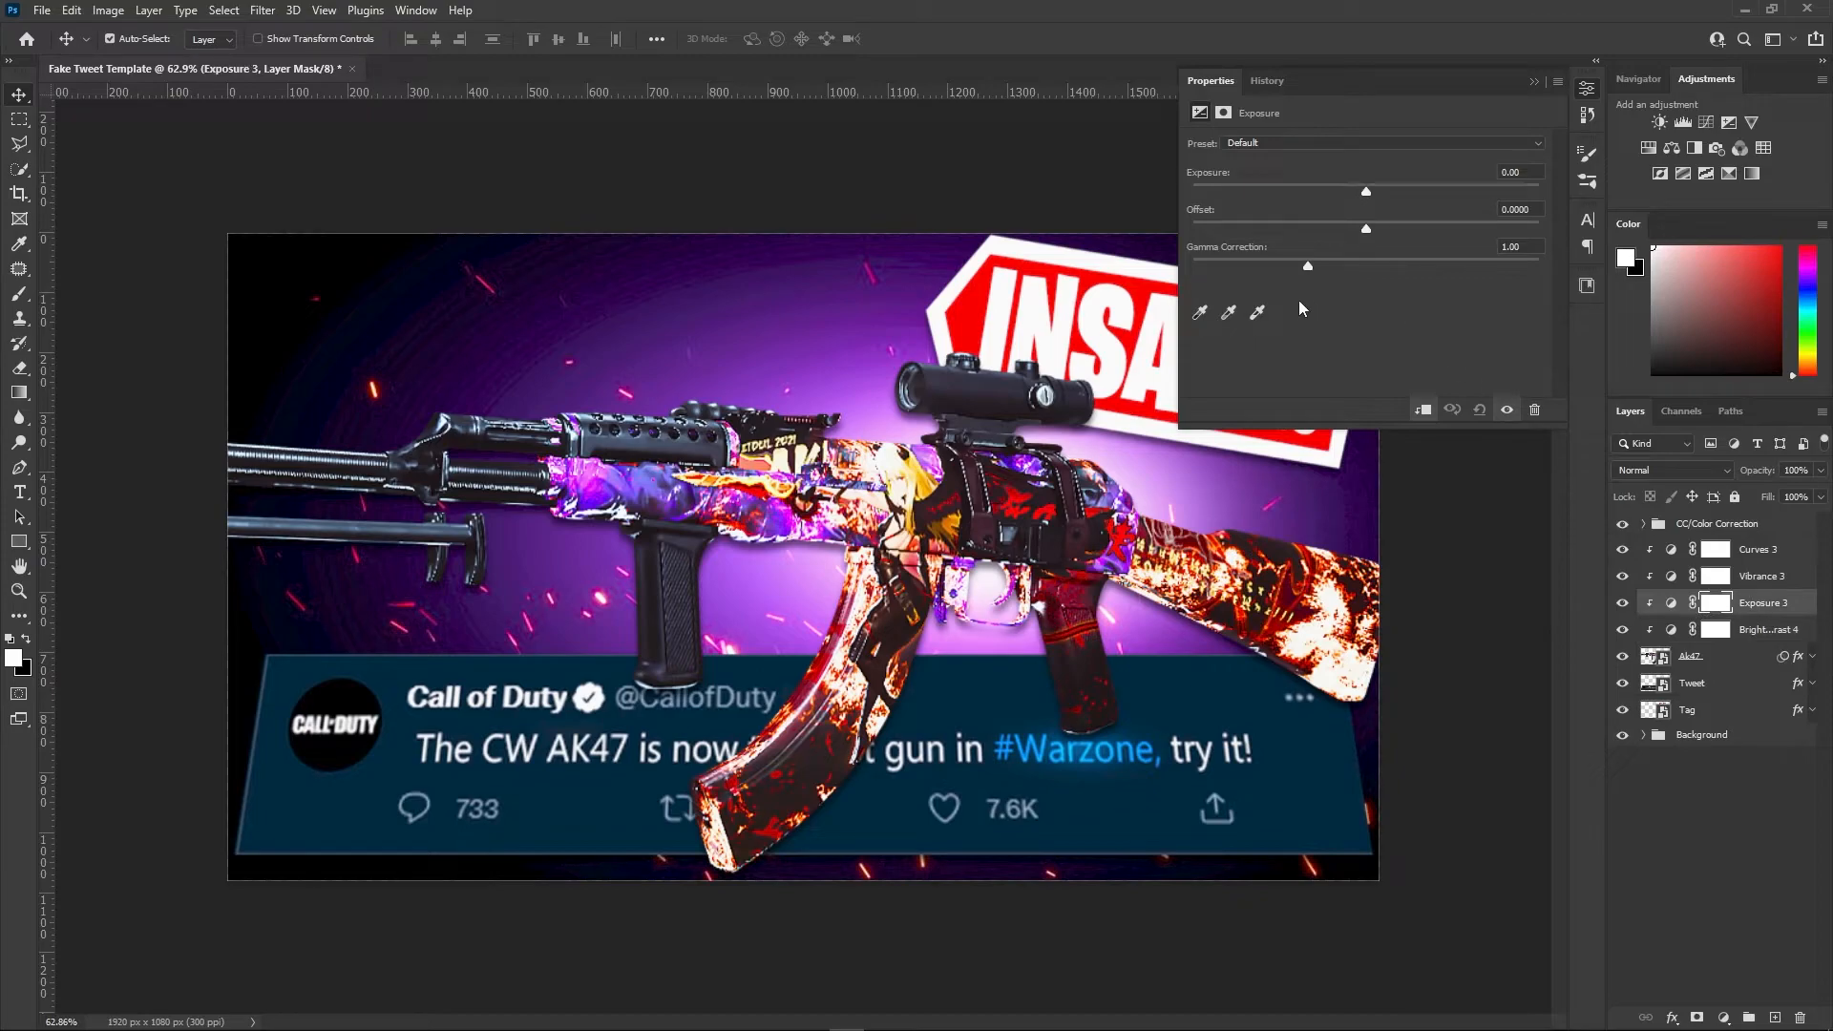
{"action": "left_click_drag", "start_coordinate": [1309, 268], "coordinate": [1313, 266]}
{"action": "left_click_drag", "start_coordinate": [1363, 233], "coordinate": [1366, 234]}
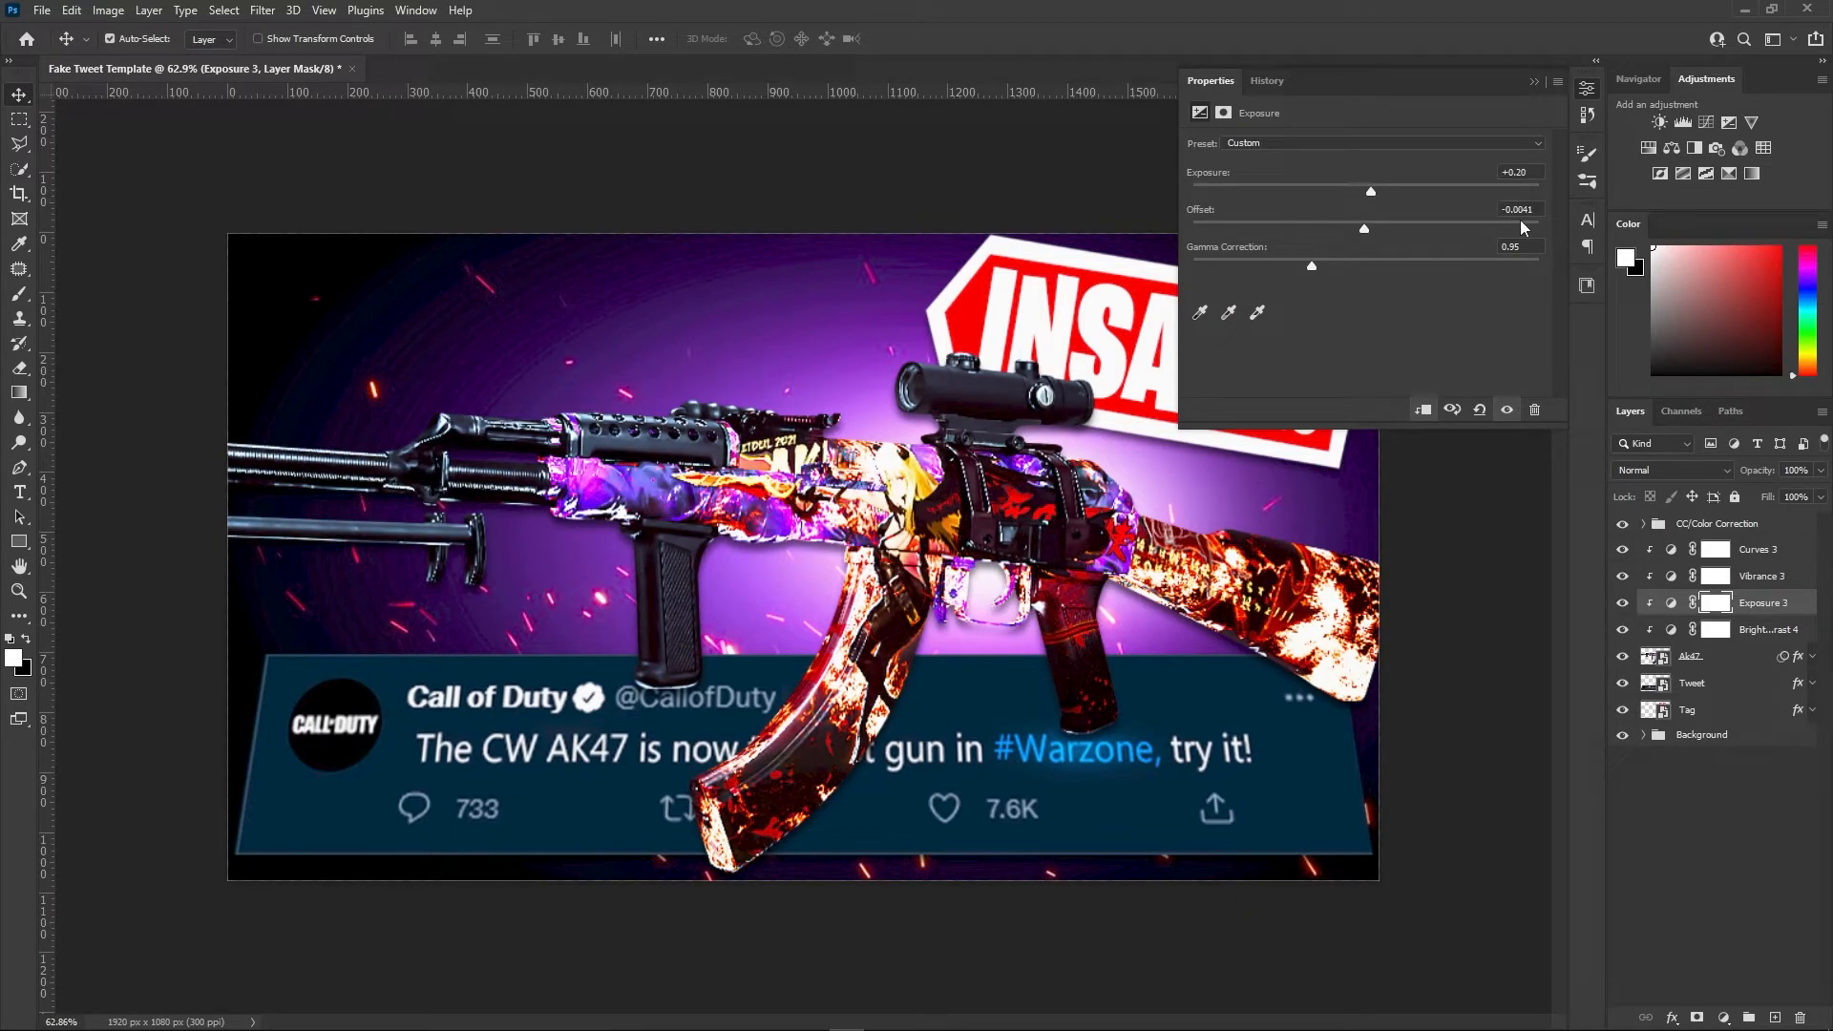
{"action": "left_click", "coordinate": [1746, 574]}
{"action": "left_click_drag", "start_coordinate": [1366, 164], "coordinate": [1377, 201]}
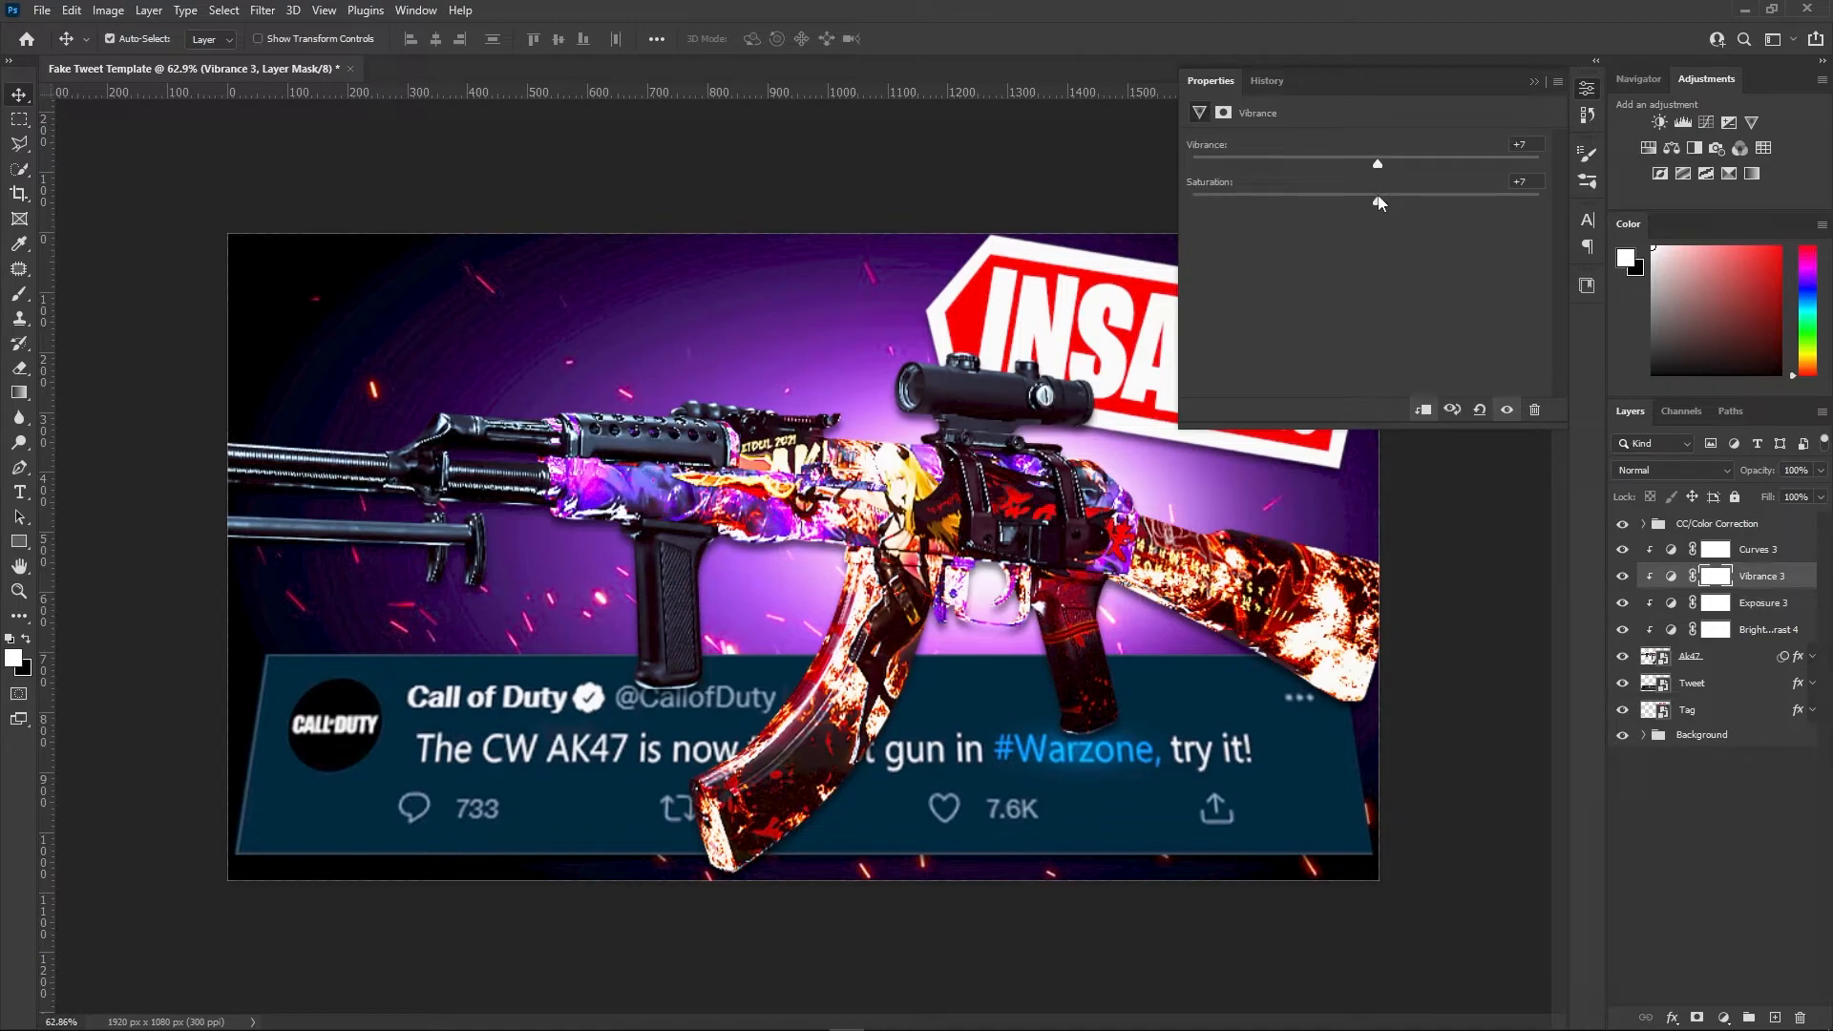
Reshape the gun's Curves adjustment by raising a point in the shadows and slightly lowering one in the highlights
{"action": "left_click", "coordinate": [1759, 550]}
{"action": "left_click_drag", "start_coordinate": [1323, 371], "coordinate": [1324, 359]}
{"action": "left_click_drag", "start_coordinate": [1445, 245], "coordinate": [1459, 249]}
{"action": "left_click_drag", "start_coordinate": [1323, 359], "coordinate": [1329, 351]}
{"action": "left_click", "coordinate": [1534, 83]}
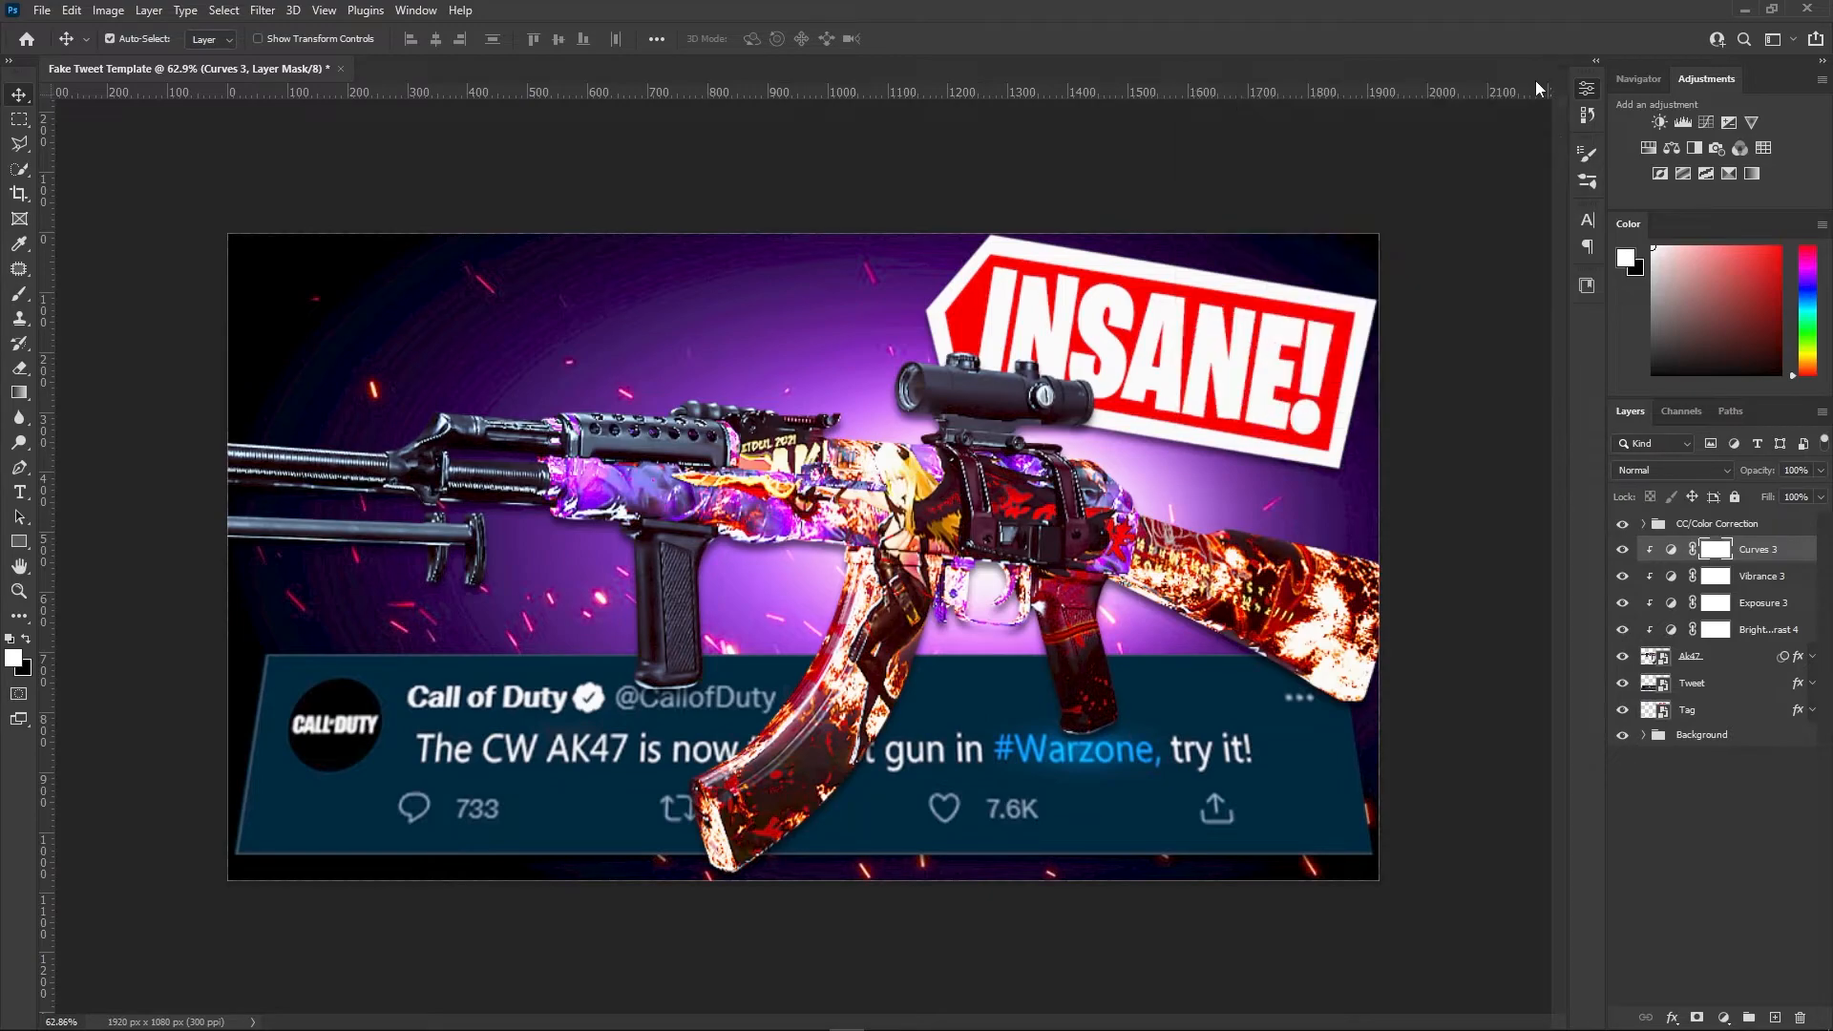
Create a layer named Highlight Brush above the gun's adjustments with Linear Dodge (Add) blending and 35% opacity
{"action": "left_click", "coordinate": [1775, 1018]}
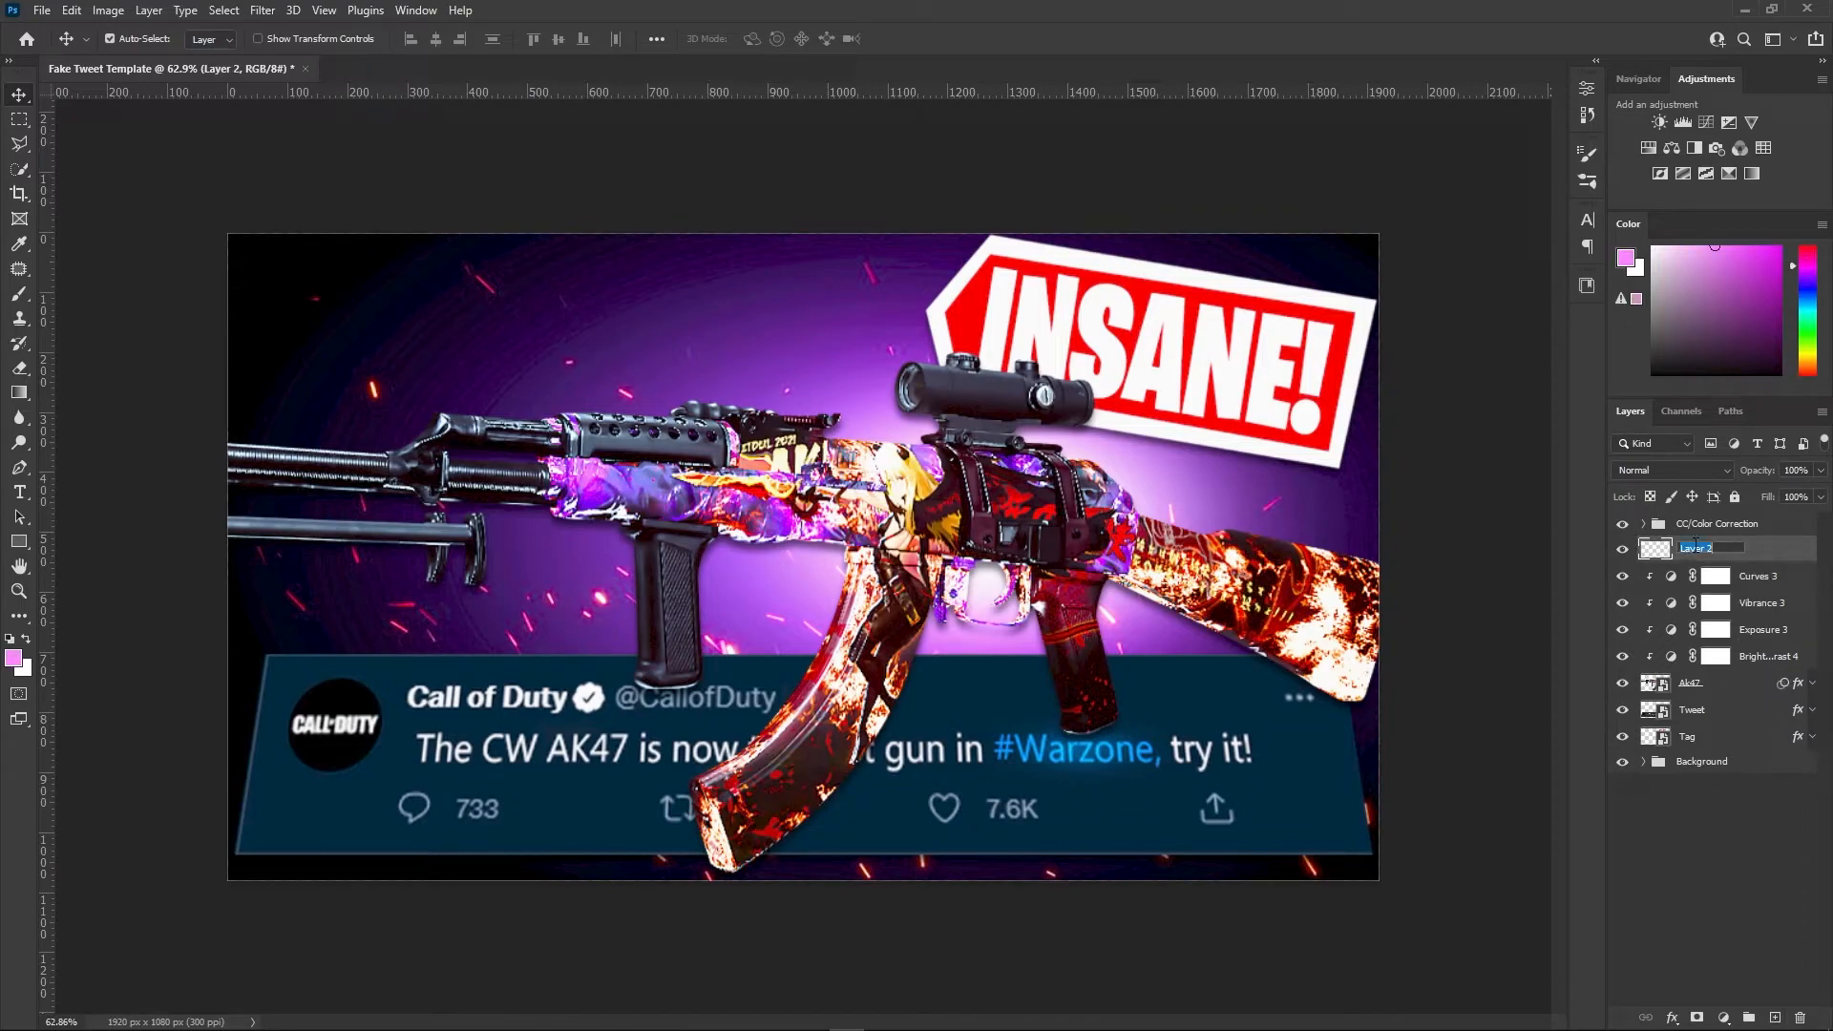
{"action": "type", "text": "Highlight Brush"}
{"action": "key", "text": "Return"}
{"action": "left_click", "coordinate": [1675, 468]}
{"action": "left_click", "coordinate": [1671, 665]}
{"action": "mouse_move", "coordinate": [1821, 470]}
{"action": "left_mouse_down"}
{"action": "mouse_move", "coordinate": [1761, 497]}
{"action": "mouse_move", "coordinate": [1762, 570]}
{"action": "left_mouse_up"}
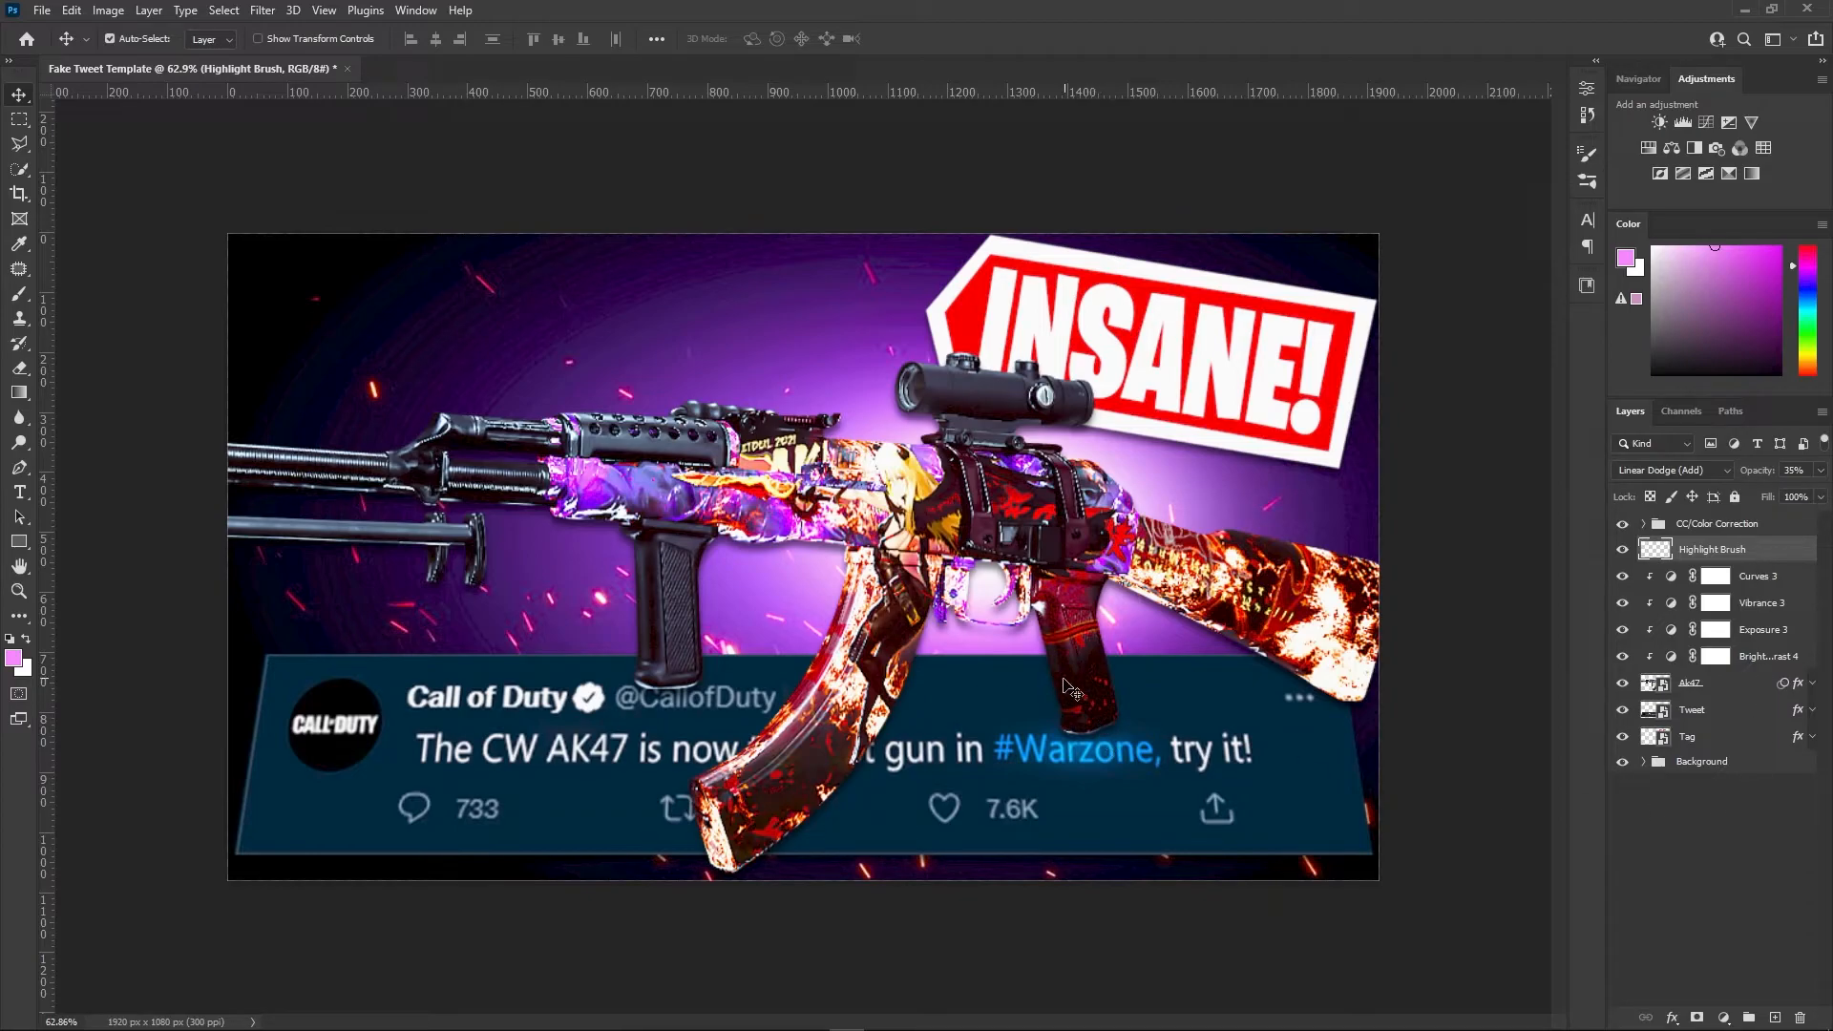
Paint soft highlights over the gun's trigger area and receiver with a reduced brush in pale pink sampled from the glow
{"action": "key", "text": "b"}
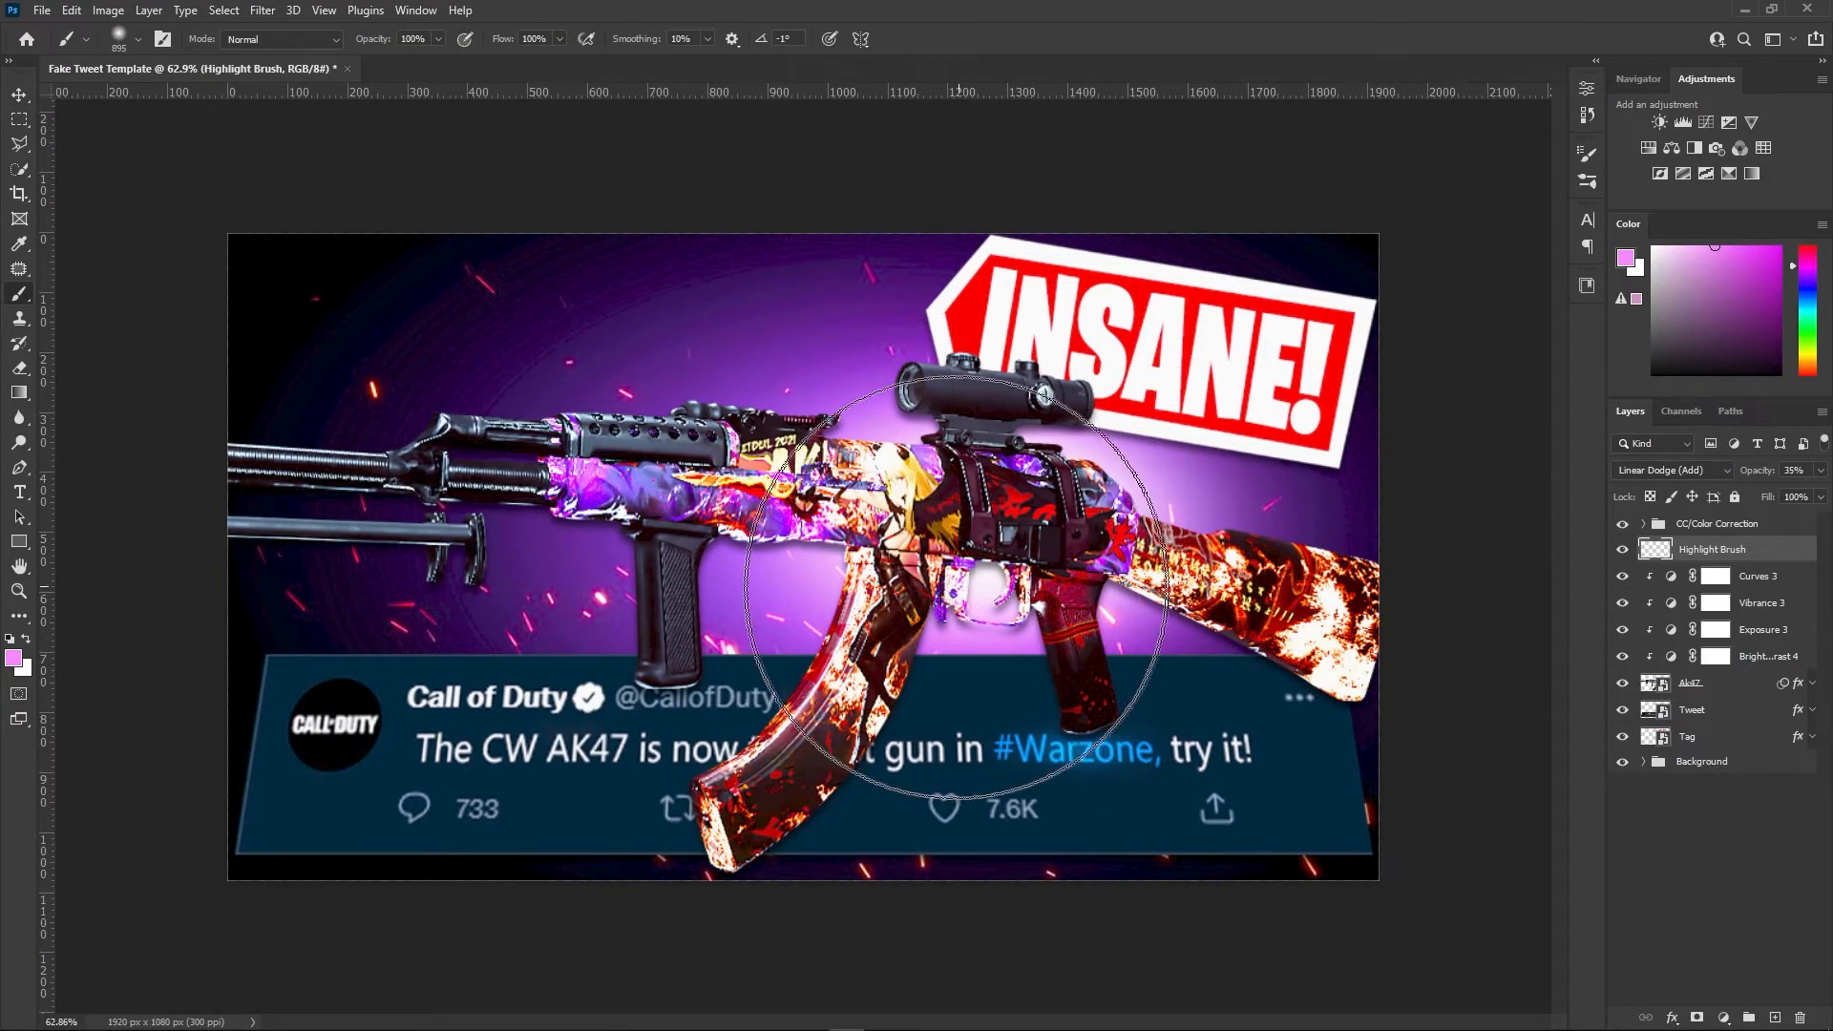
{"action": "left_click", "coordinate": [989, 596], "text": "alt"}
{"action": "left_click_drag", "start_coordinate": [1016, 552], "coordinate": [955, 582], "text": "alt"}
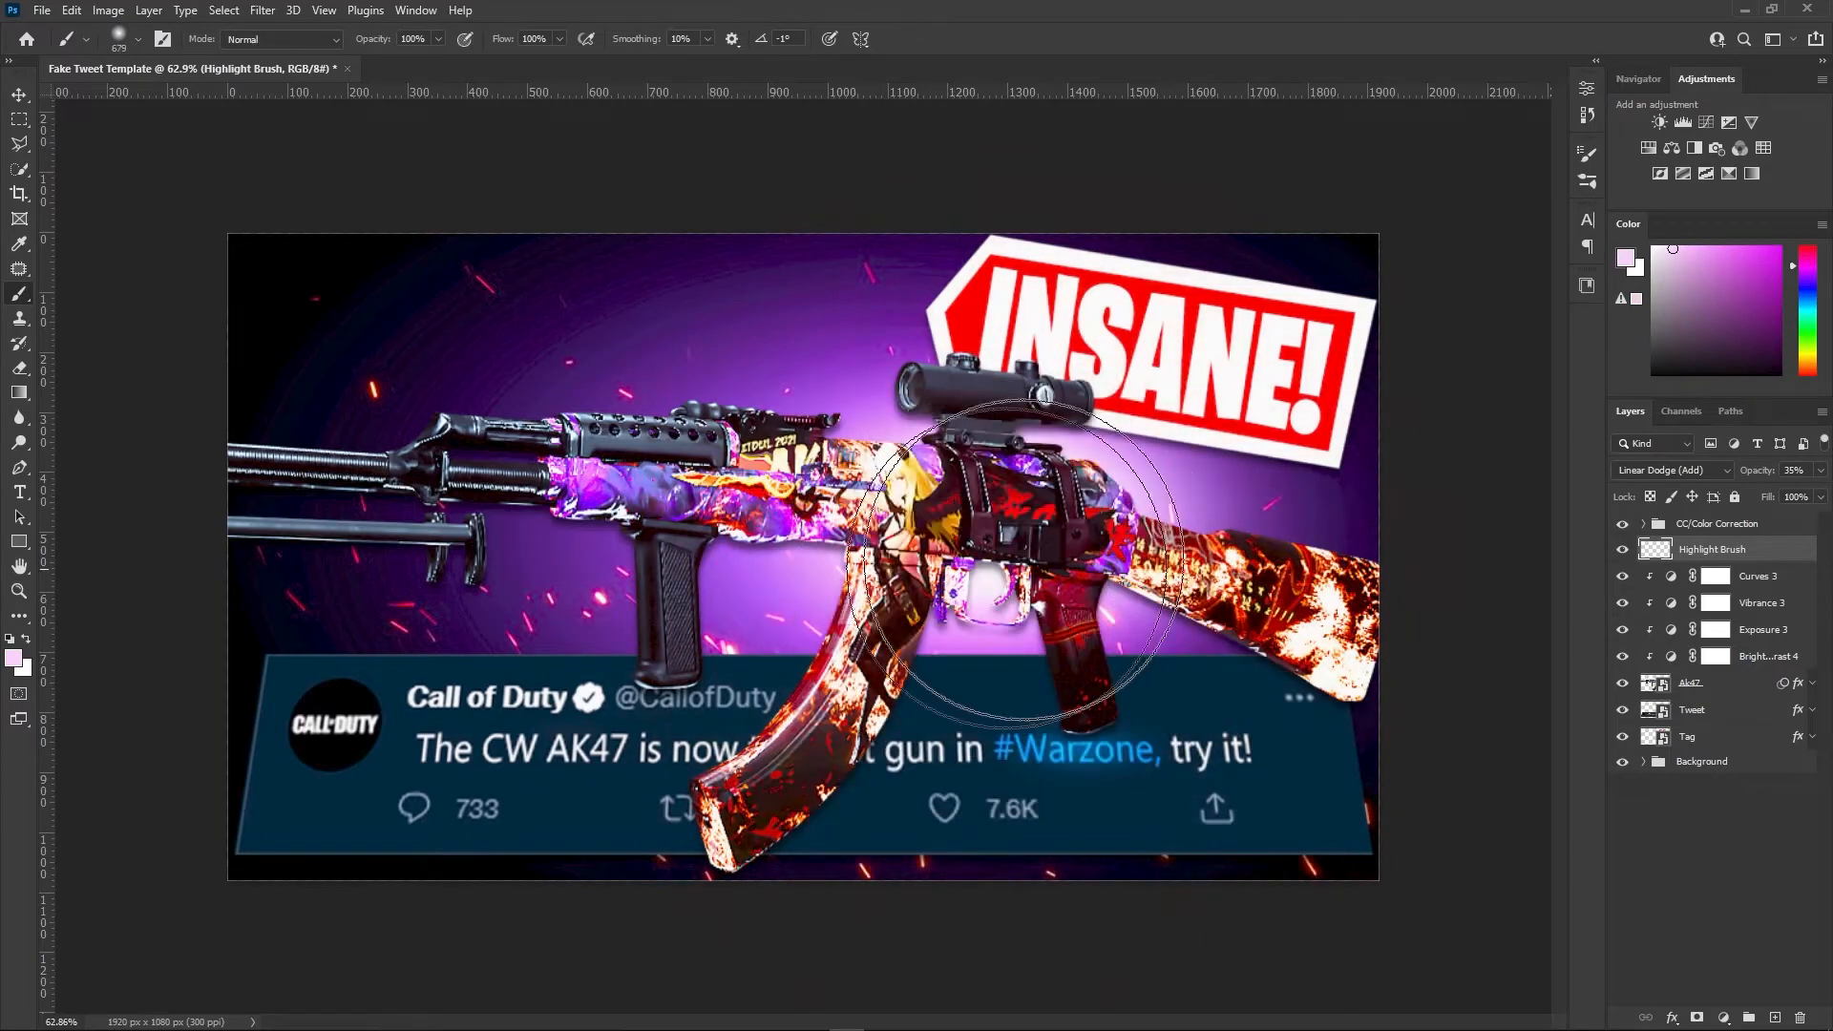
{"action": "mouse_move", "coordinate": [1192, 501]}
{"action": "left_mouse_down", "text": "alt"}
{"action": "mouse_move", "coordinate": [1048, 584]}
{"action": "mouse_move", "coordinate": [947, 594]}
{"action": "left_mouse_up", "text": "alt"}
{"action": "left_click", "coordinate": [984, 593]}
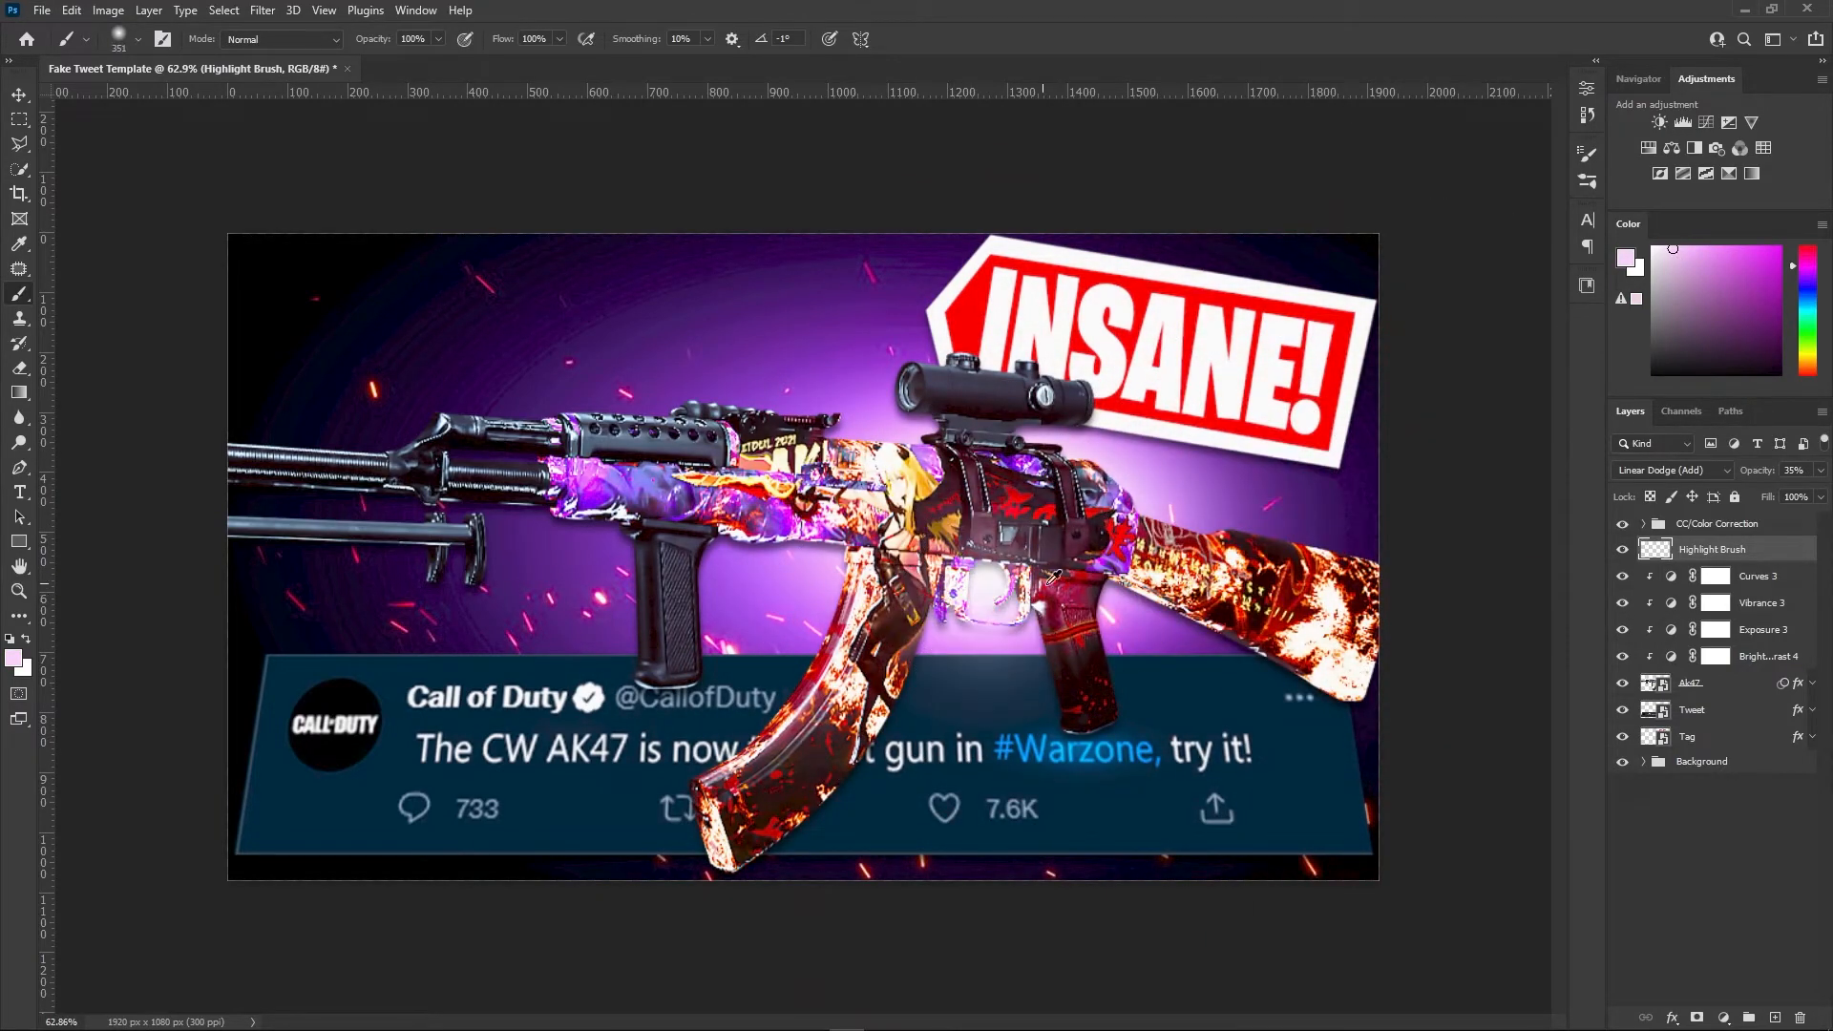
{"action": "left_click", "coordinate": [1124, 603]}
{"action": "left_click_drag", "start_coordinate": [883, 410], "coordinate": [860, 410], "text": "alt"}
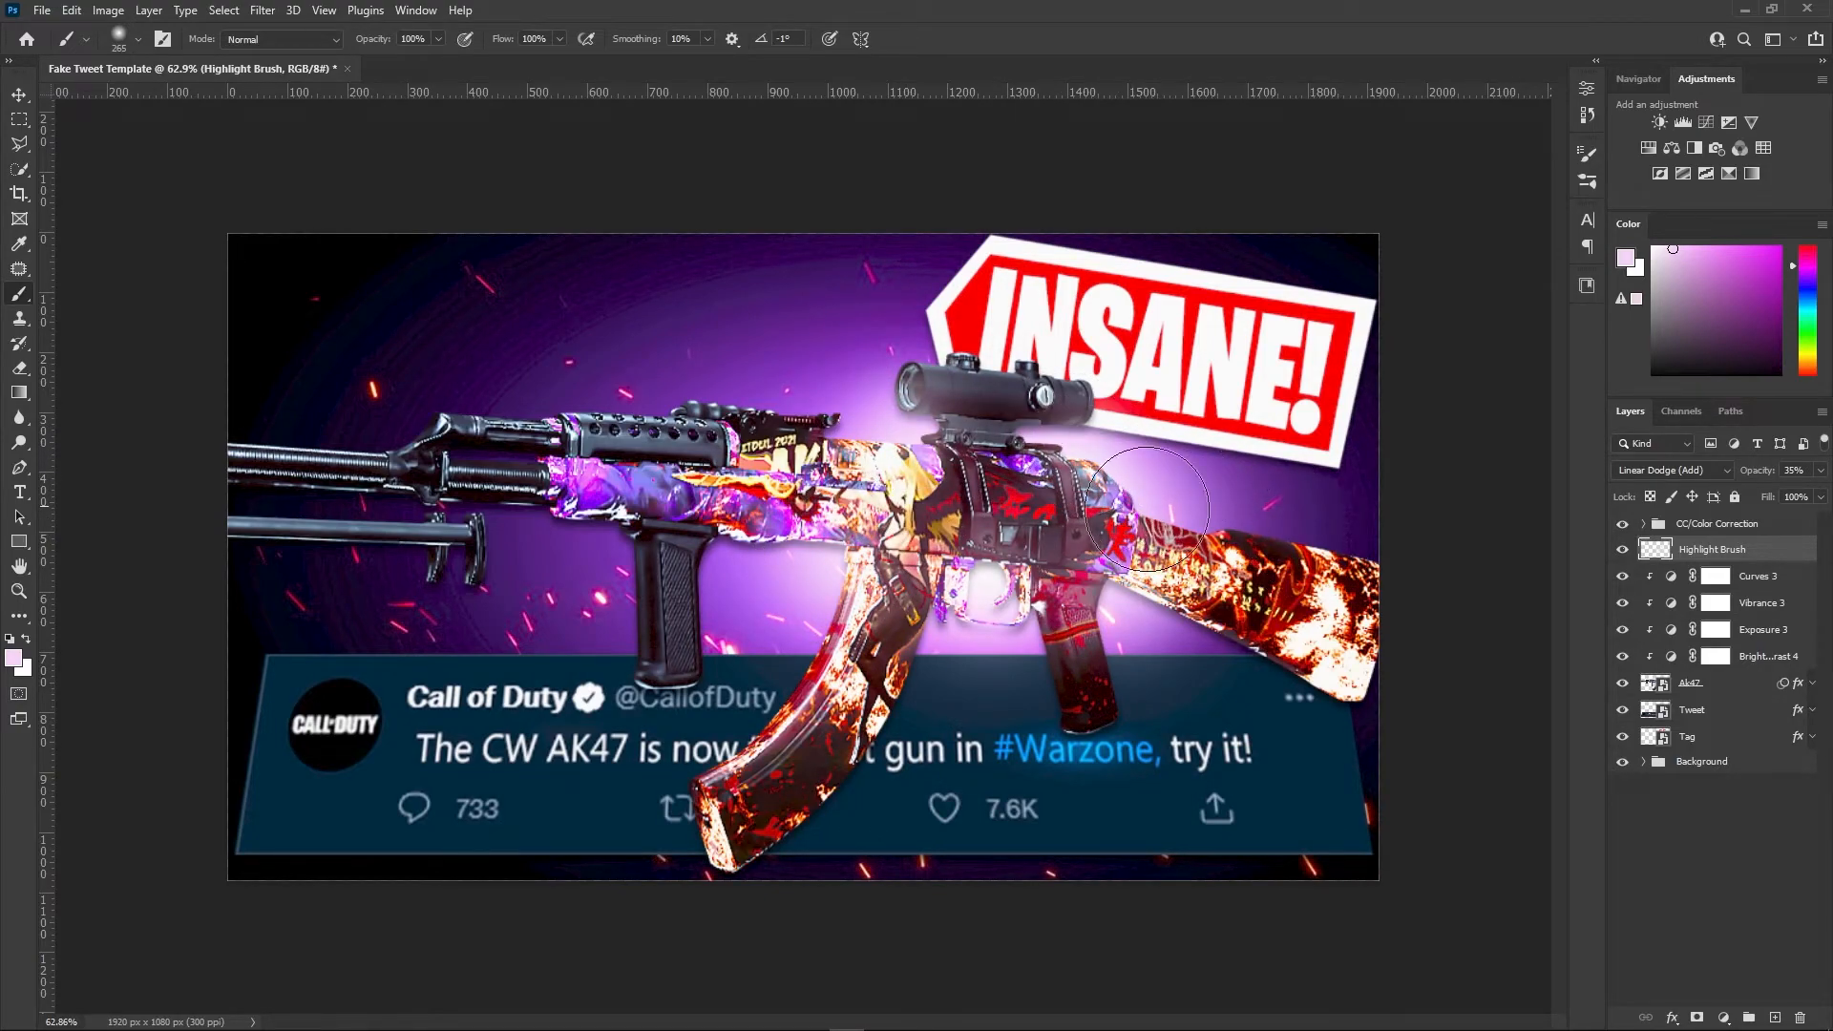
Raise the Highlight Brush layer's opacity to about 40% and return to the Move tool with no layer selected
{"action": "left_click", "coordinate": [1821, 472]}
{"action": "left_click_drag", "start_coordinate": [1767, 501], "coordinate": [1773, 496]}
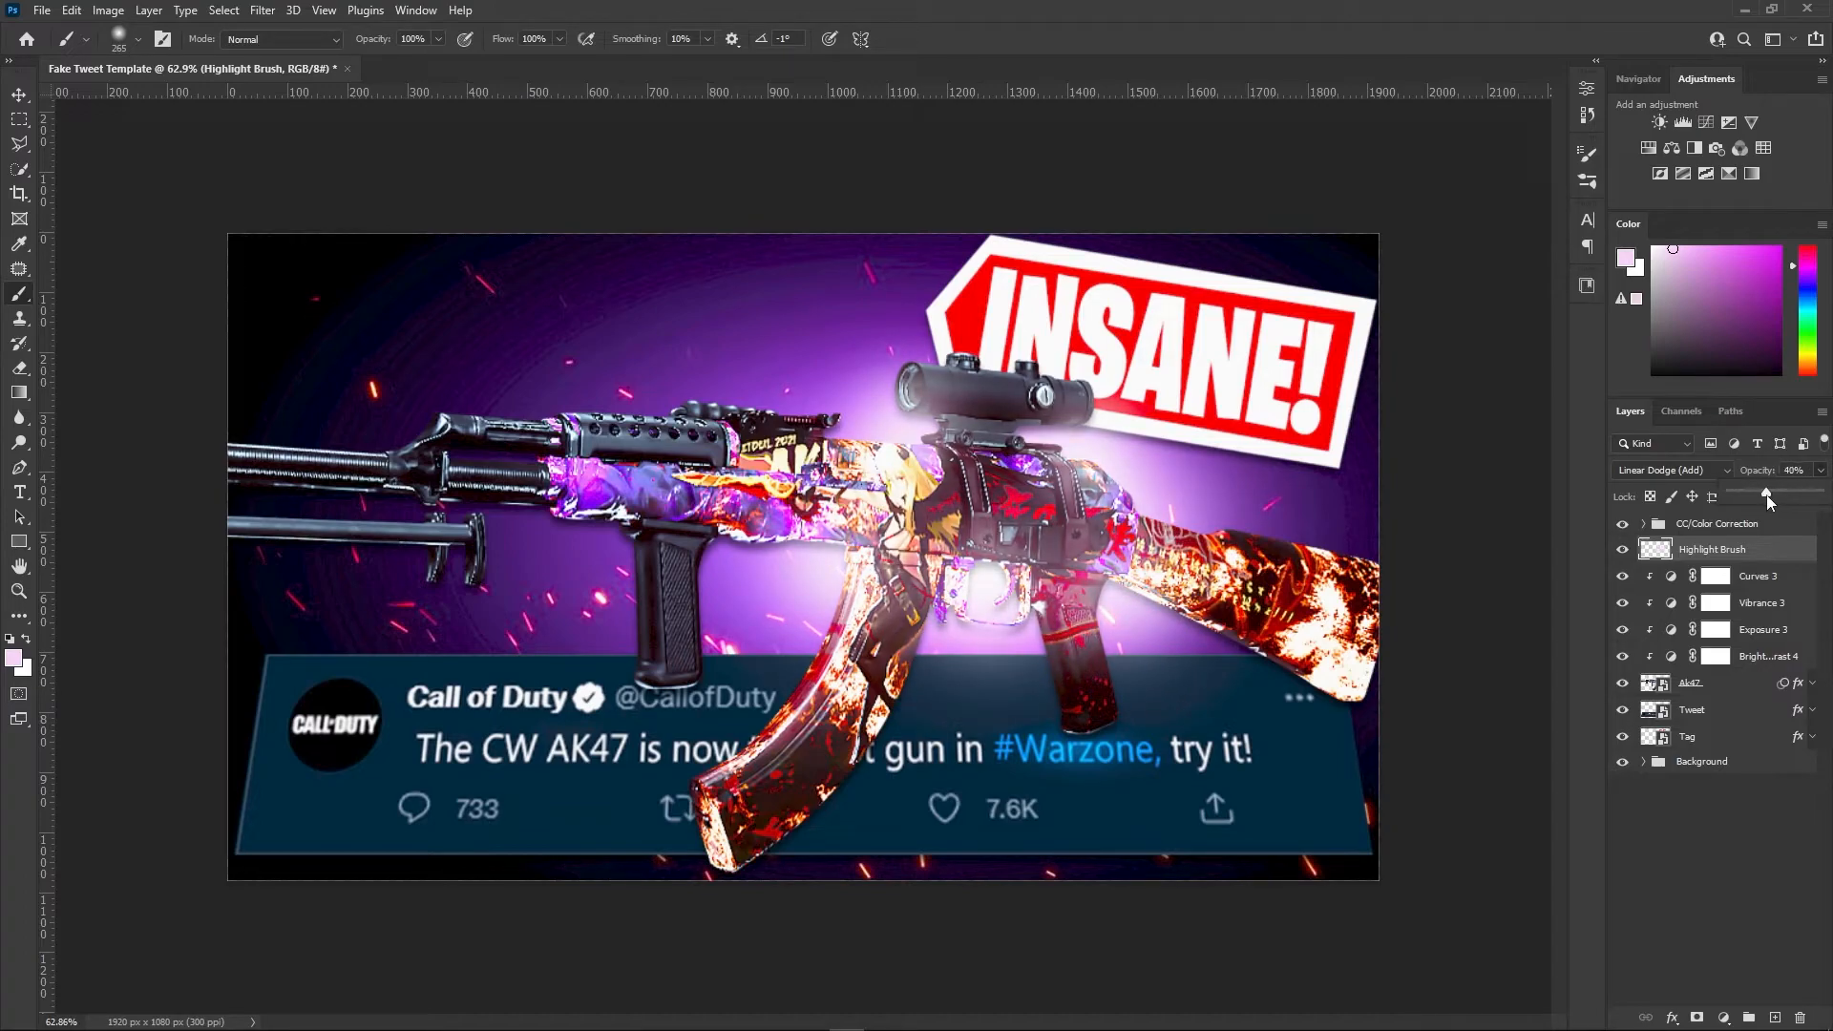
{"action": "left_click", "coordinate": [1733, 919]}
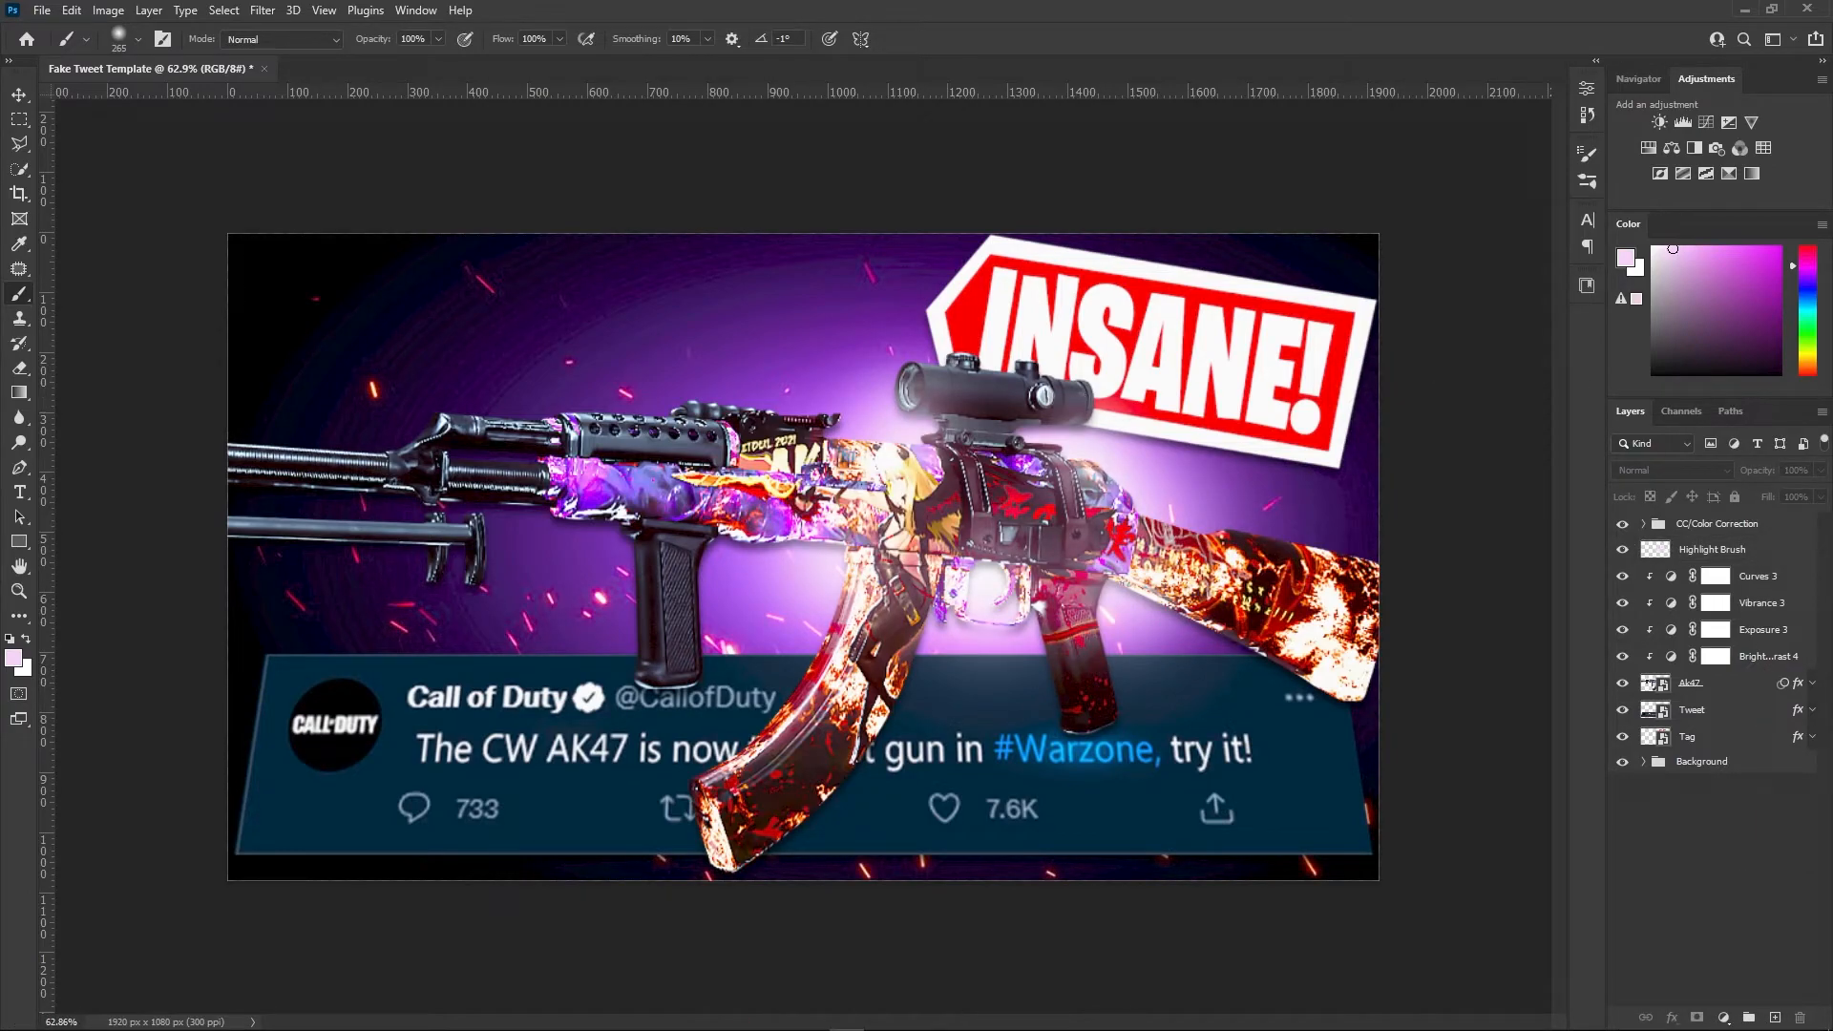
{"action": "left_click", "coordinate": [1341, 594]}
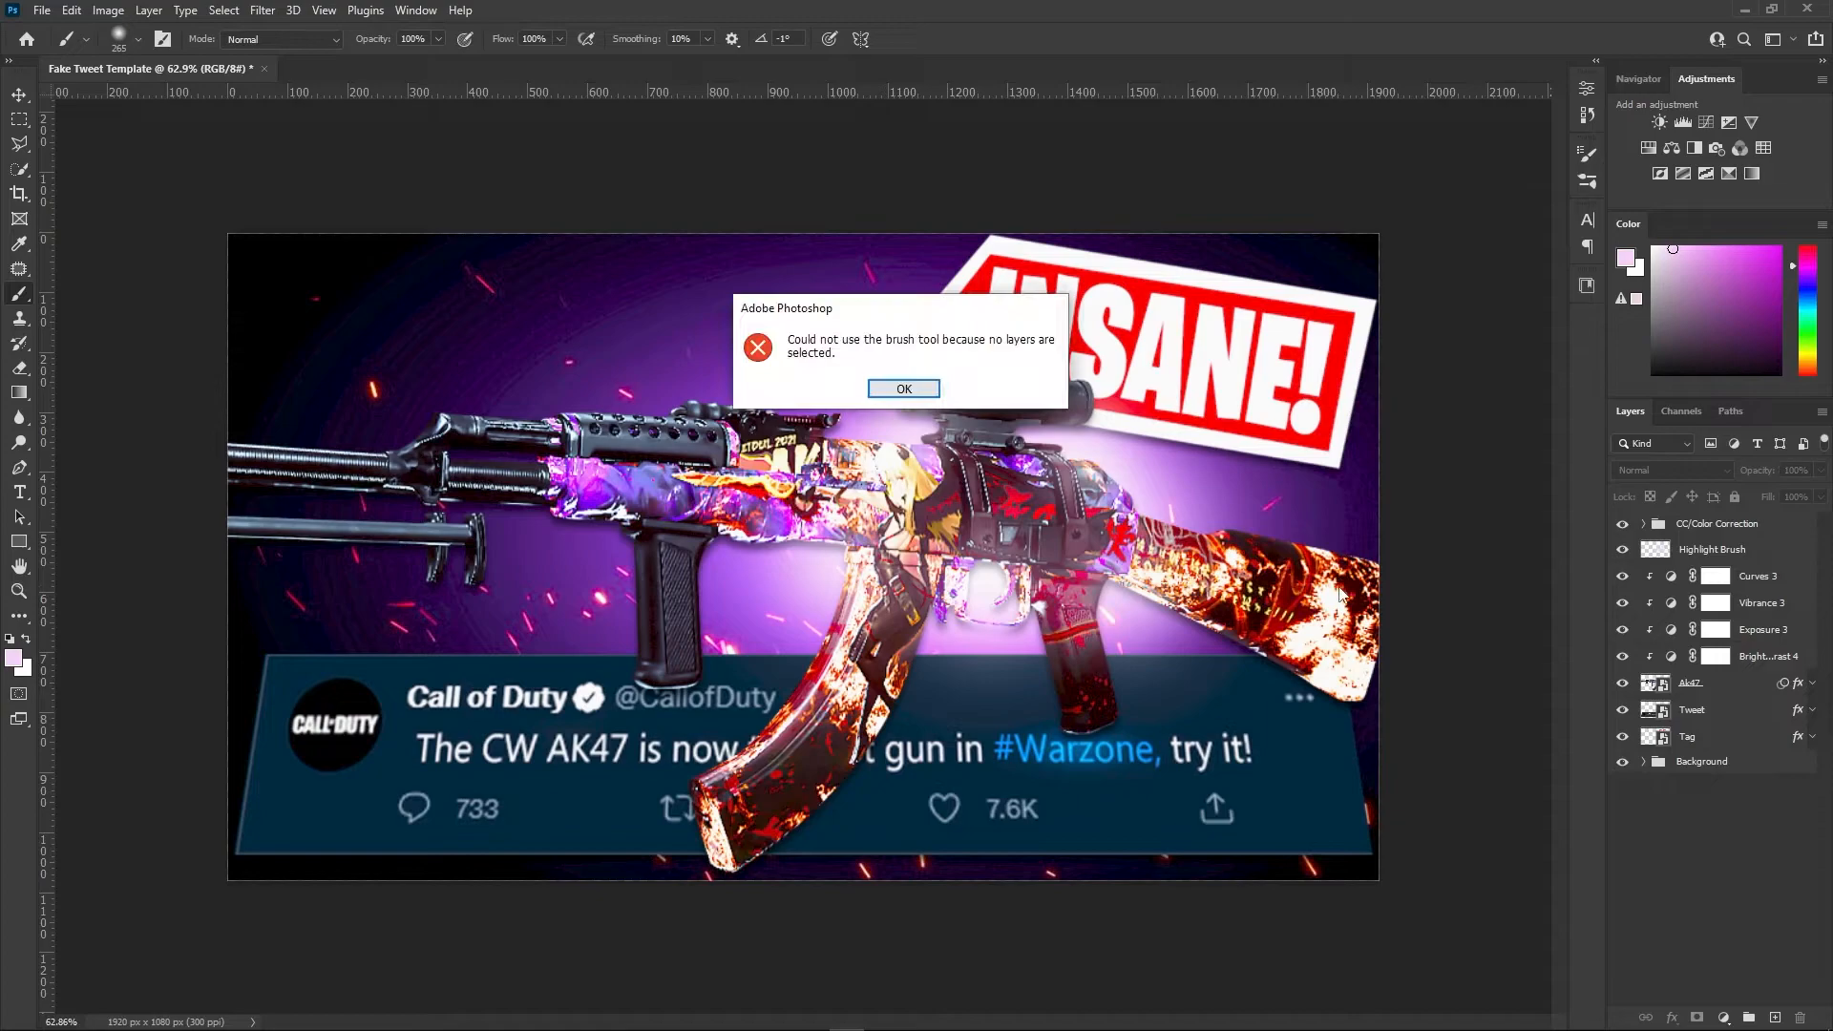
{"action": "left_click", "coordinate": [892, 388]}
{"action": "key", "text": "v"}
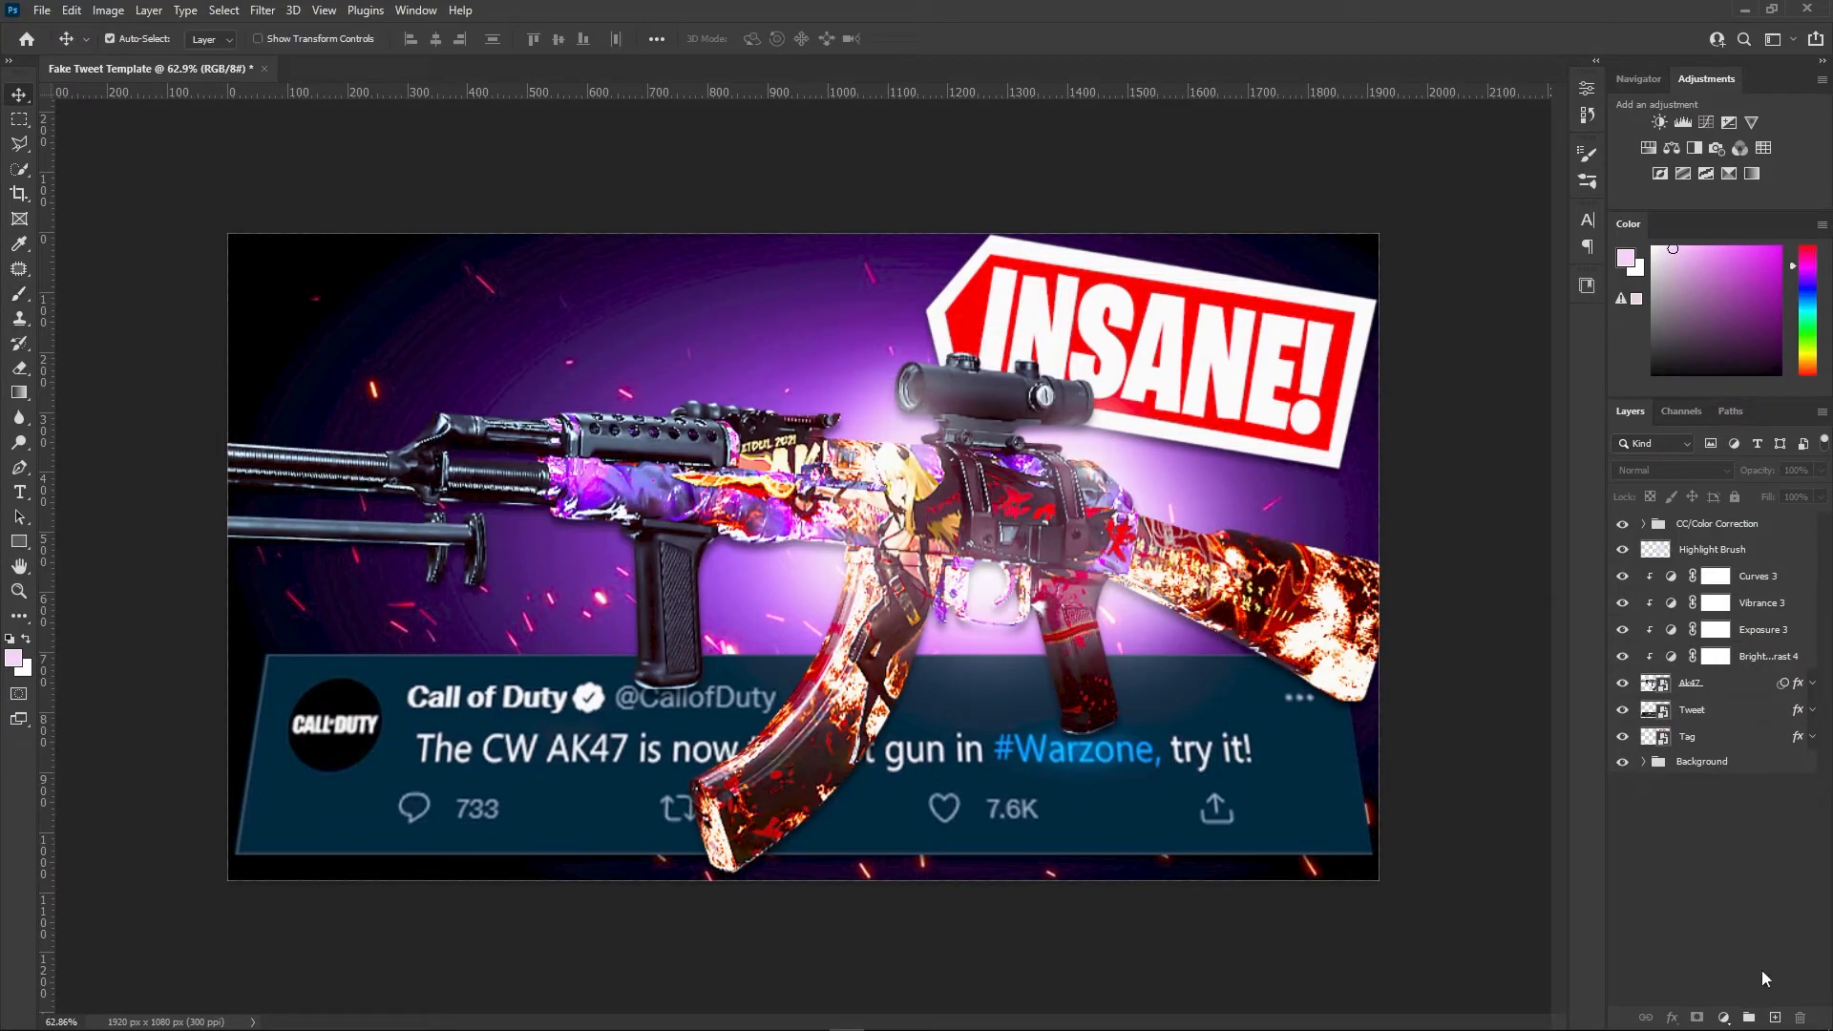
Create a new layer directly above Highlight Brush and name it Main Brush
{"action": "left_click", "coordinate": [1719, 525]}
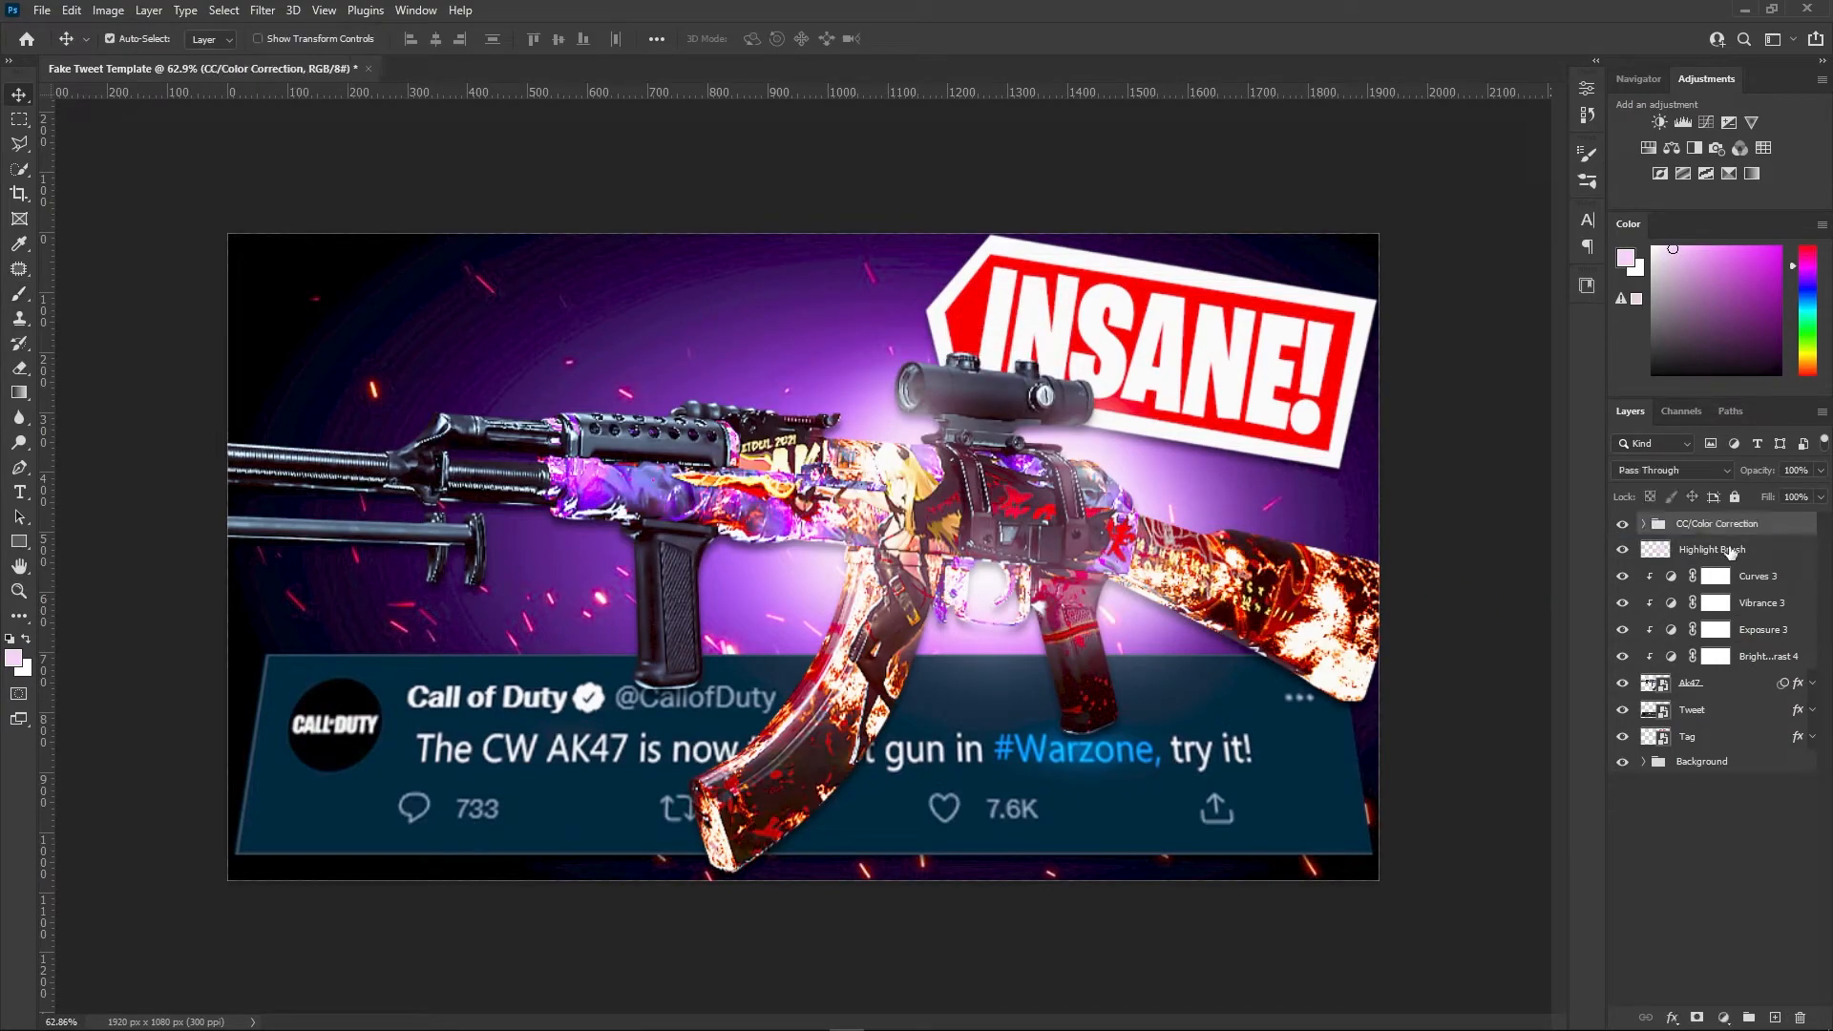
{"action": "left_click", "coordinate": [1724, 552]}
{"action": "key", "text": "ctrl+shift+alt+n"}
{"action": "double_click", "coordinate": [1692, 551]}
{"action": "type", "text": "Main Brish"}
{"action": "key", "text": "Return"}
{"action": "double_click", "coordinate": [1700, 550]}
{"action": "left_click", "coordinate": [1720, 549]}
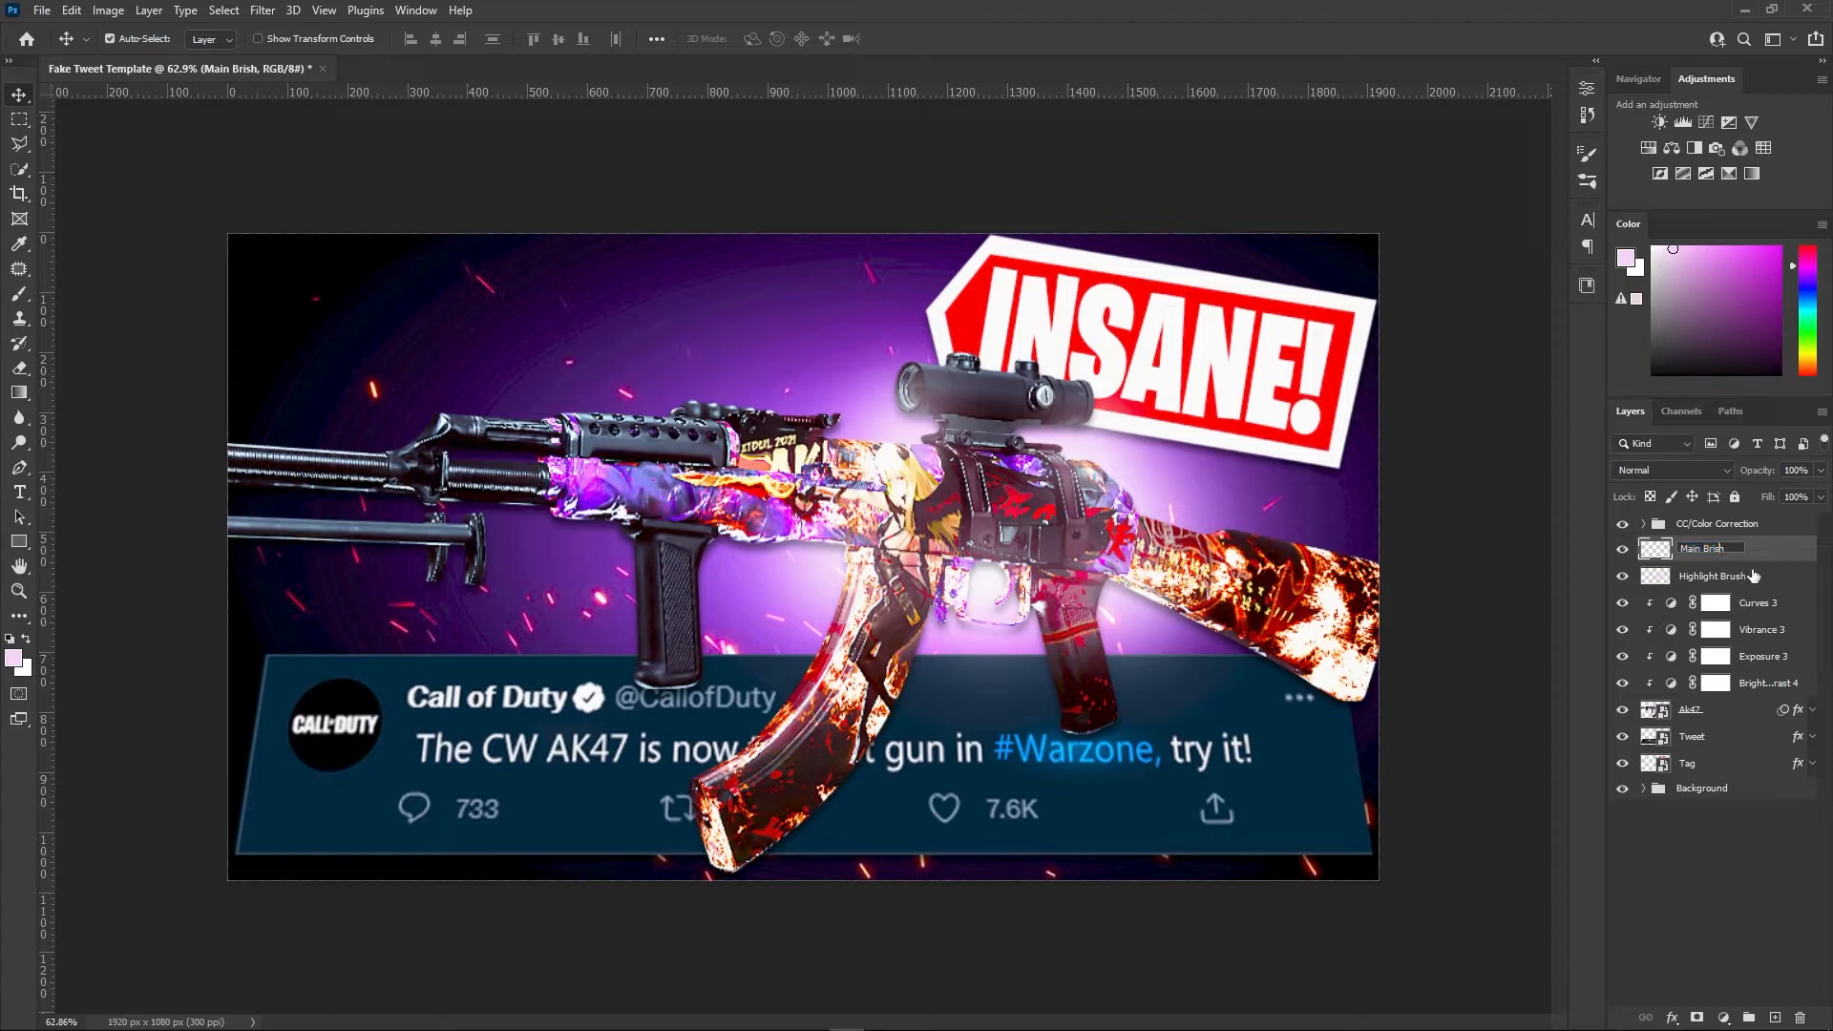
{"action": "key", "text": "BackSpace"}
{"action": "type", "text": "u"}
{"action": "key", "text": "Return"}
Set the Main Brush layer to Linear Dodge (Add) blending at 50% opacity
{"action": "left_click", "coordinate": [1702, 472]}
{"action": "left_click", "coordinate": [1723, 657]}
{"action": "left_click", "coordinate": [1821, 471]}
{"action": "mouse_move", "coordinate": [1819, 492]}
{"action": "left_mouse_down"}
{"action": "mouse_move", "coordinate": [1751, 494]}
{"action": "mouse_move", "coordinate": [1775, 494]}
{"action": "left_mouse_up"}
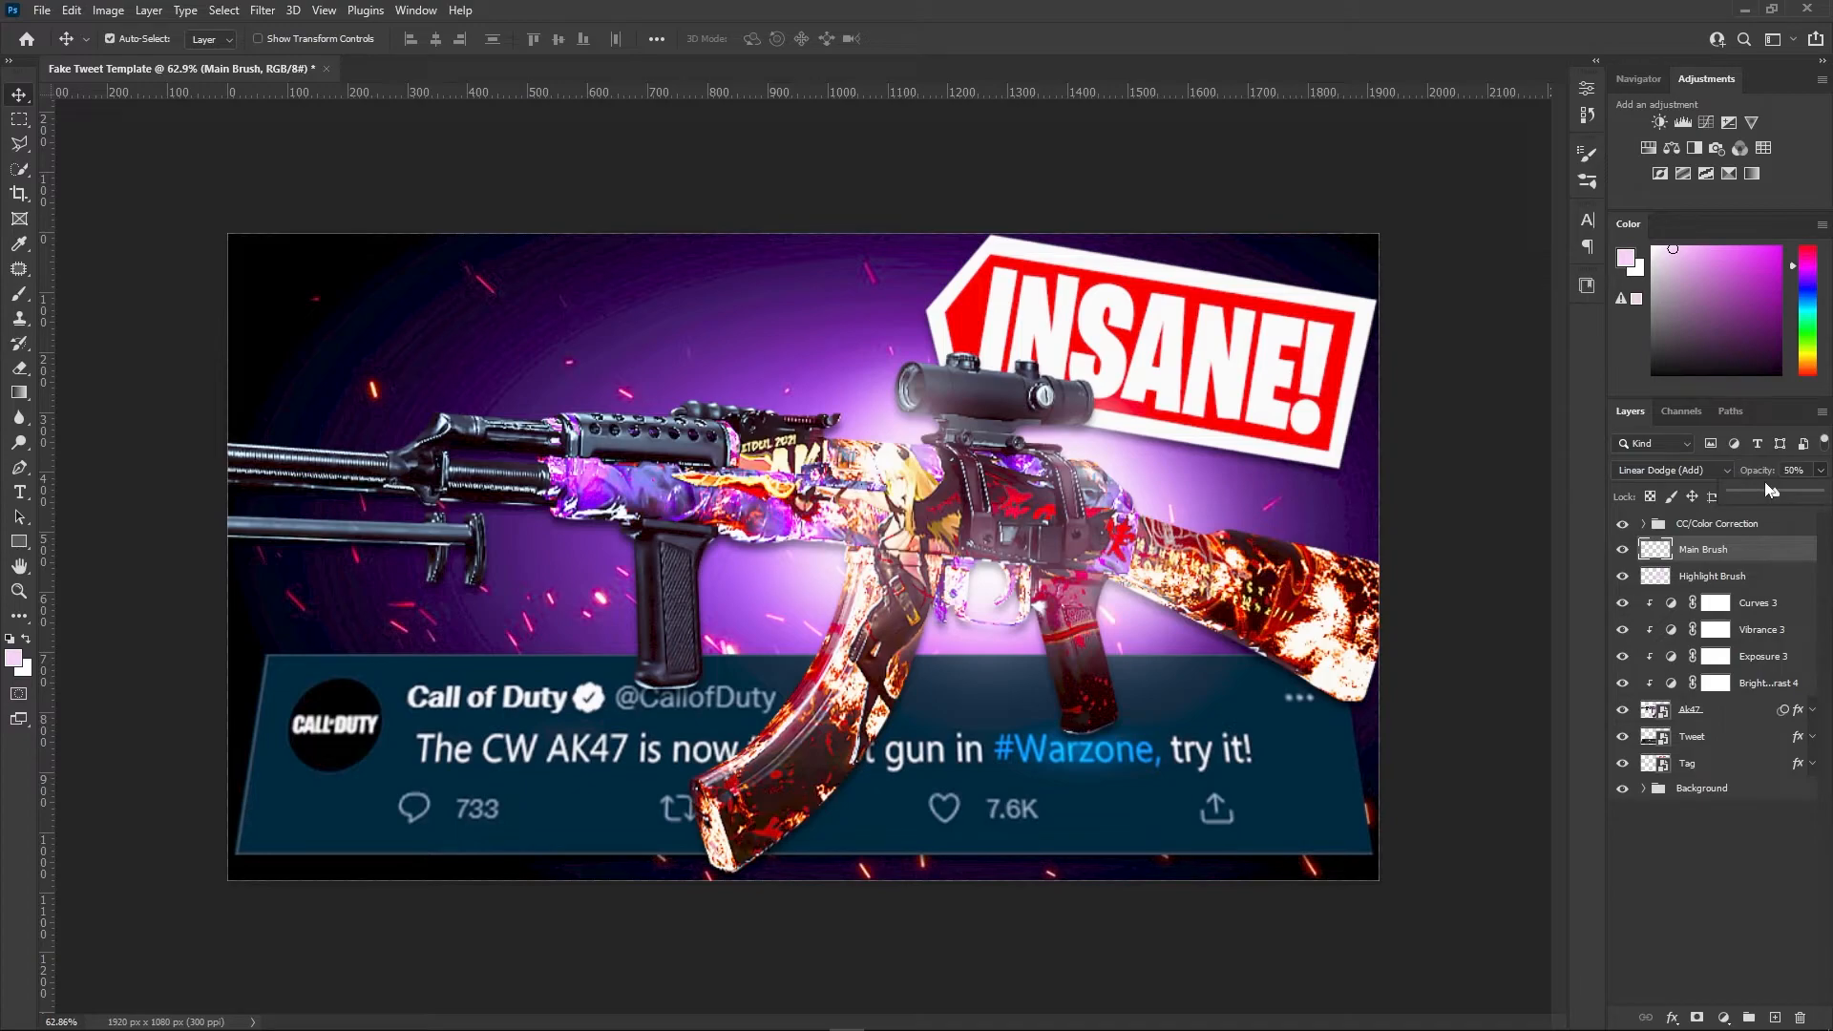
Paint soft light-red glows over the gun's stock, magazine and receiver on Main Brush with a large round brush
{"action": "key", "text": "b"}
{"action": "left_click_drag", "start_coordinate": [1722, 307], "coordinate": [1731, 225]}
{"action": "left_click_drag", "start_coordinate": [1807, 355], "coordinate": [1805, 381]}
{"action": "right_click", "coordinate": [1293, 602], "text": "alt"}
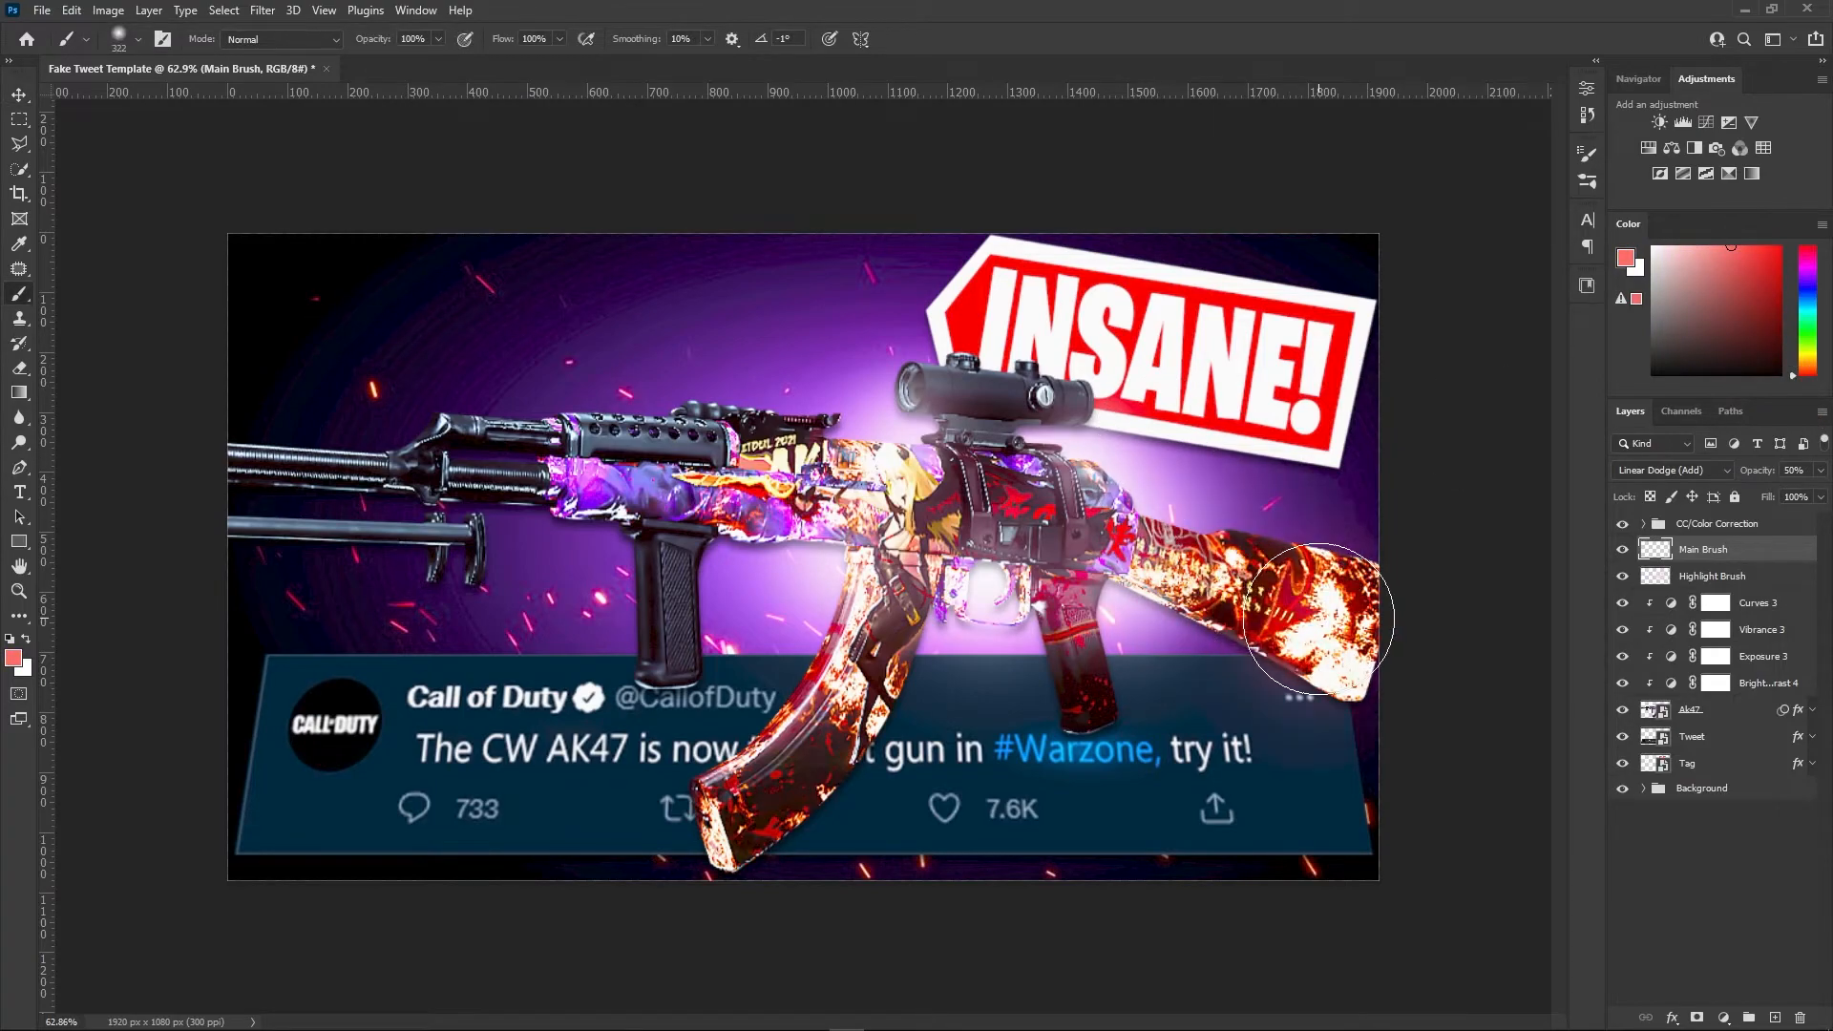
{"action": "left_click", "coordinate": [1292, 603]}
{"action": "right_click", "coordinate": [923, 648], "text": "alt"}
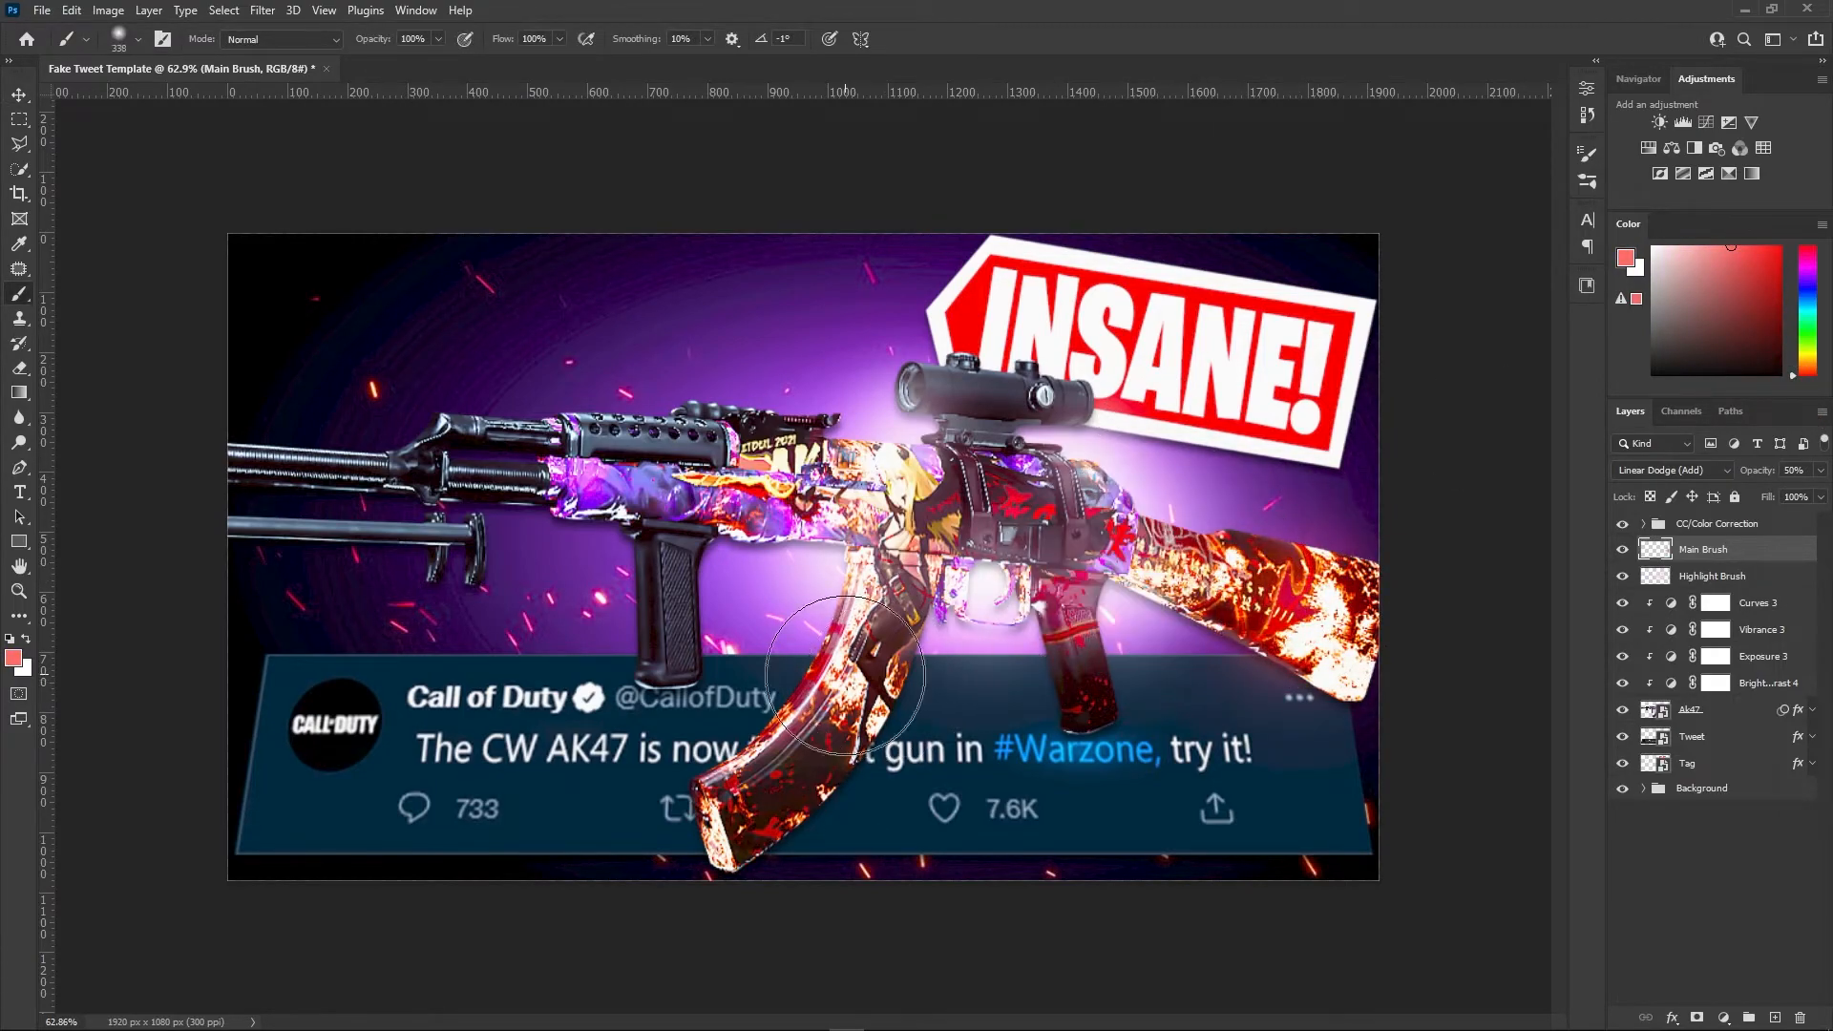
{"action": "left_click", "coordinate": [836, 691]}
{"action": "left_click", "coordinate": [768, 762]}
{"action": "right_click", "coordinate": [995, 438], "text": "alt"}
{"action": "left_click", "coordinate": [1035, 487]}
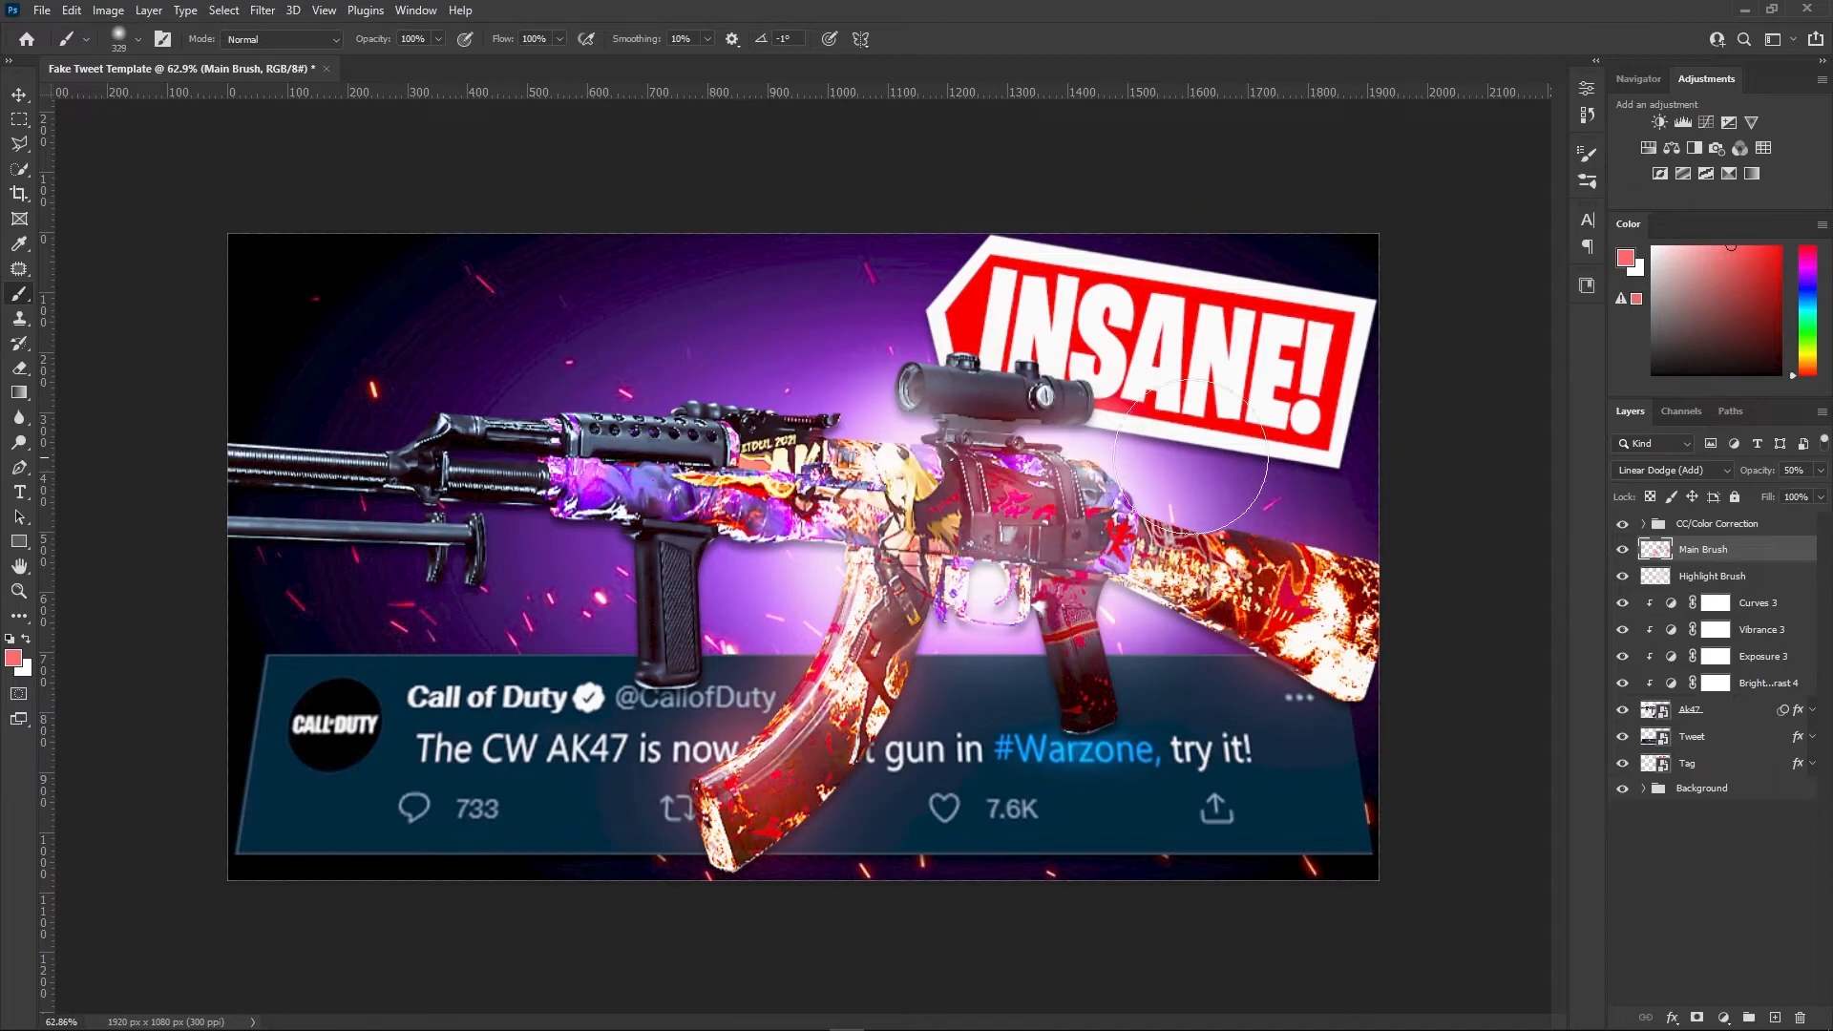
Paint soft magenta glows over the gun's purple front section and handguard on the Main Brush layer
{"action": "left_click", "coordinate": [1801, 279]}
{"action": "left_click", "coordinate": [1801, 265]}
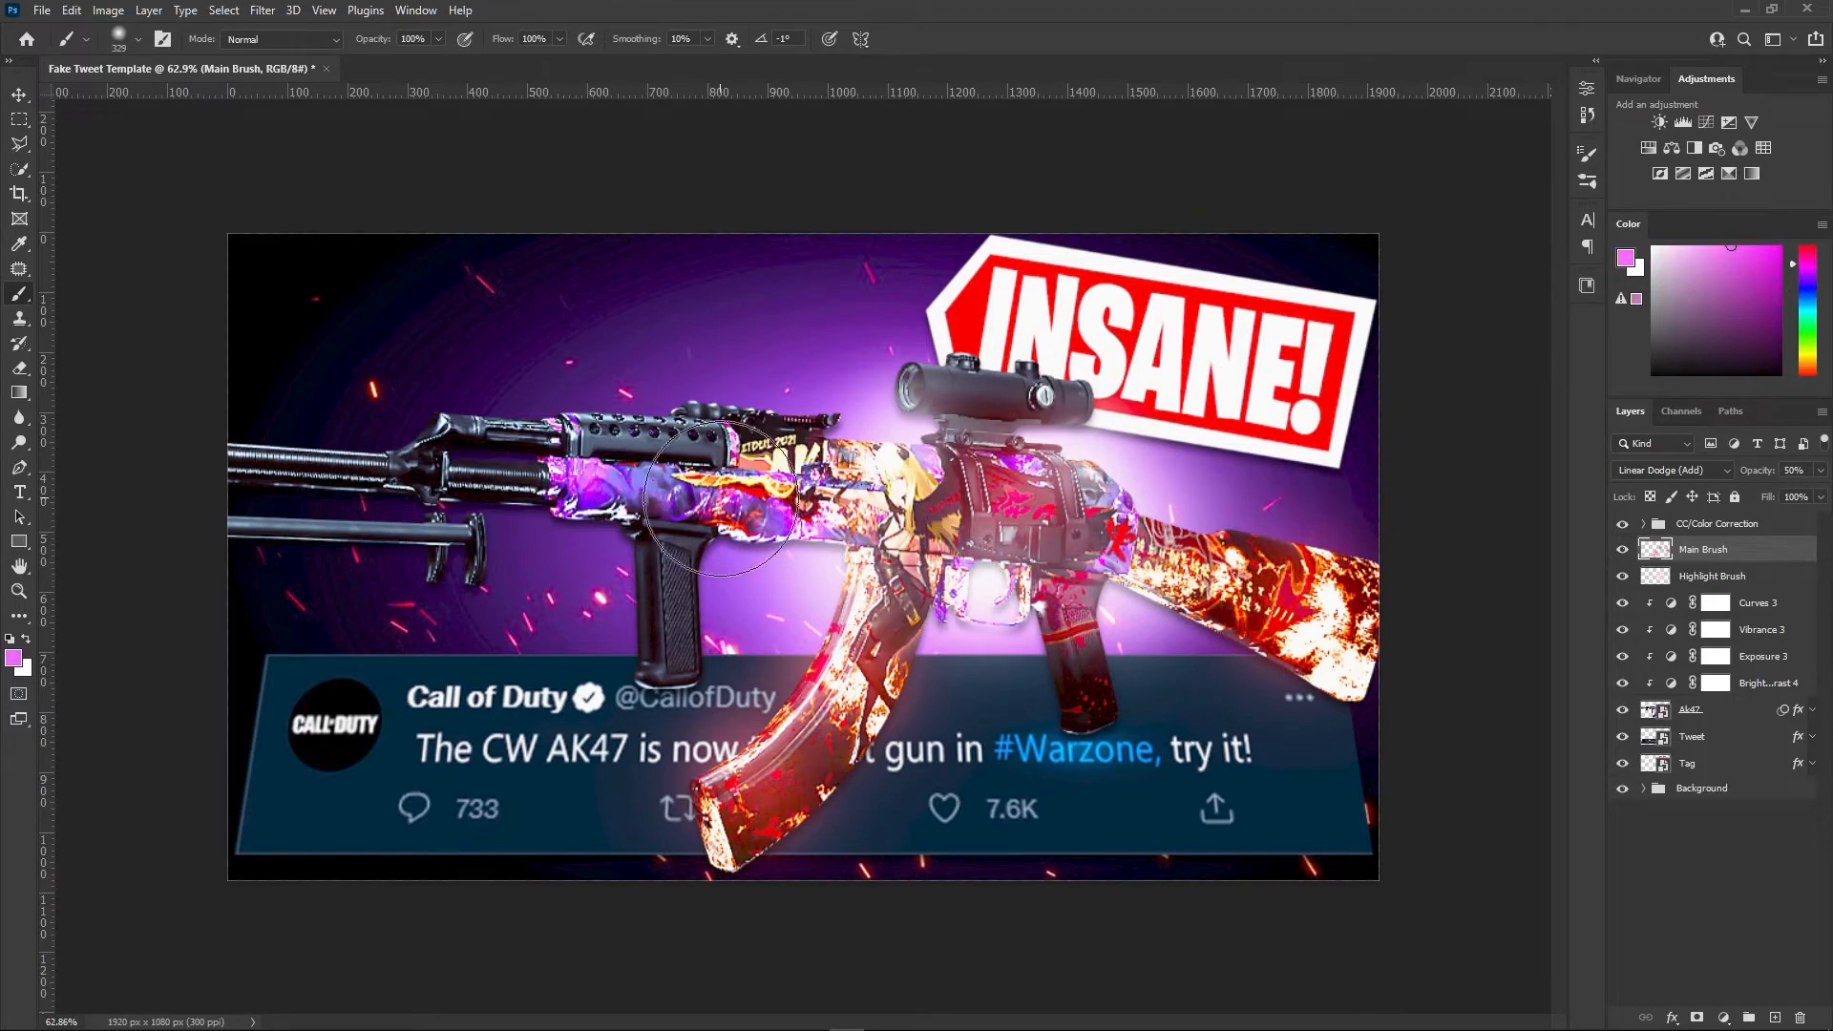
{"action": "left_click", "coordinate": [733, 488]}
{"action": "left_click", "coordinate": [621, 482]}
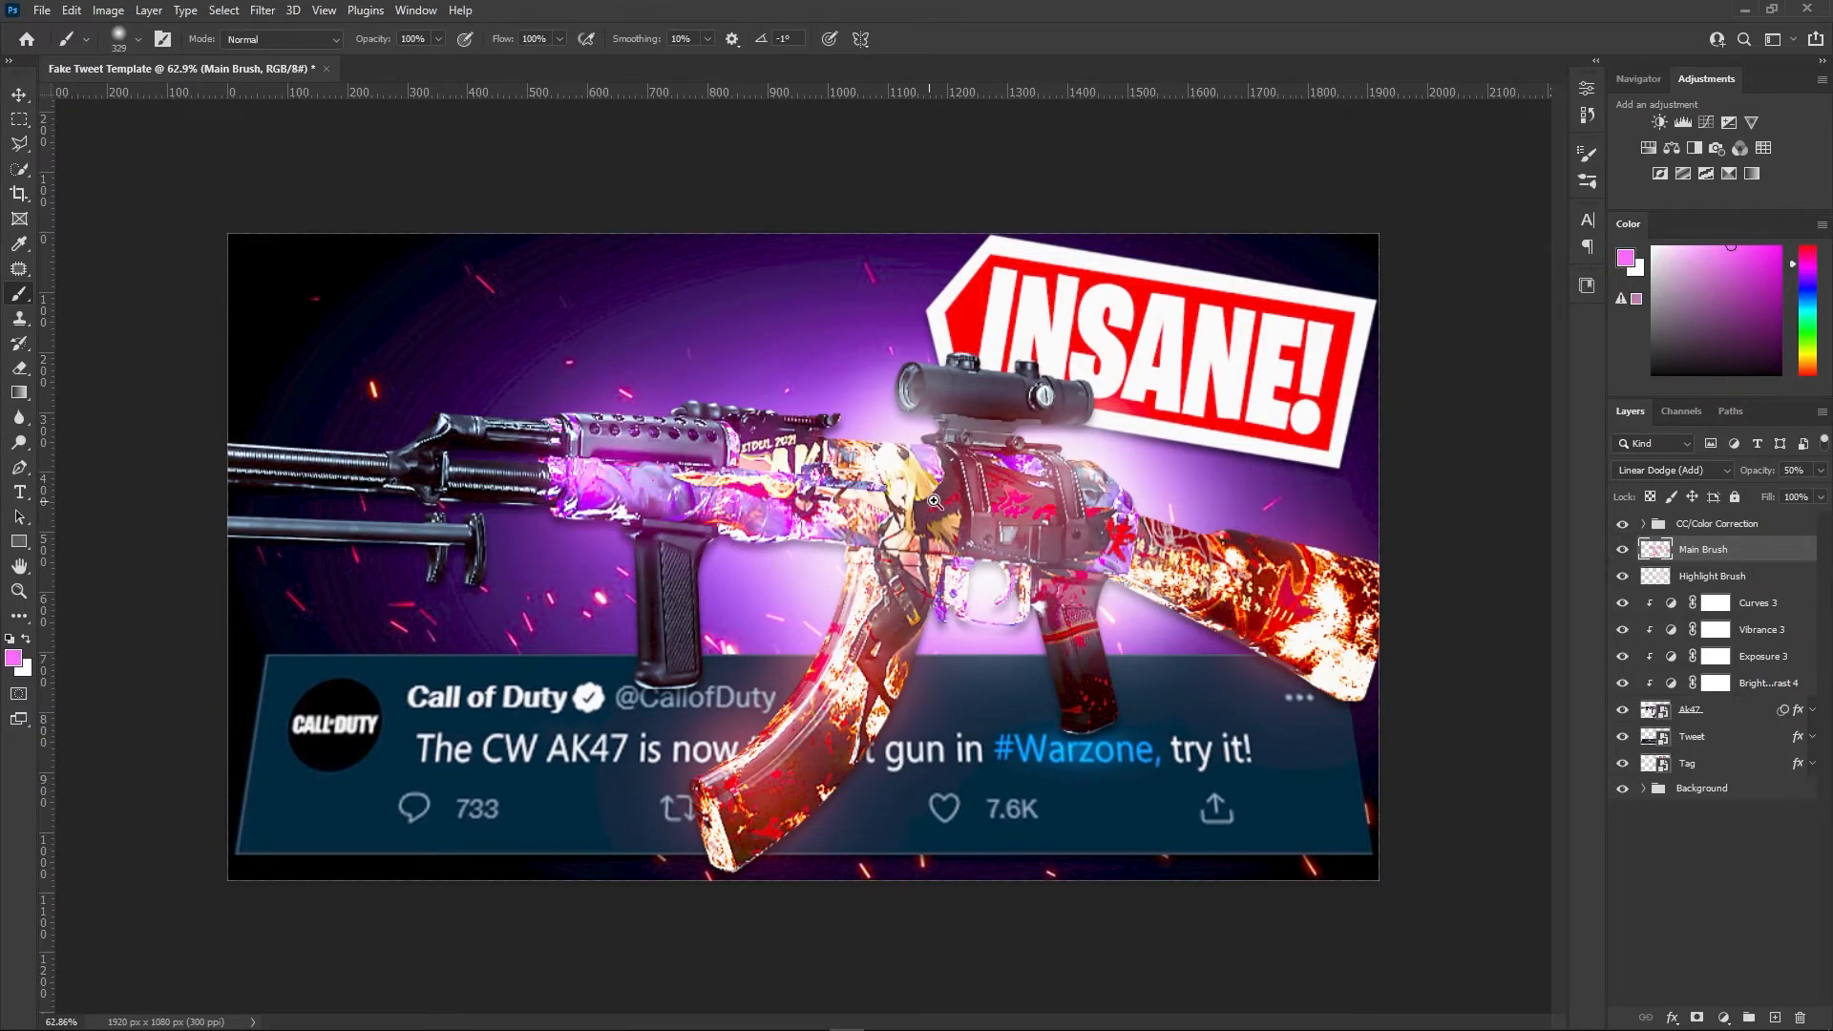
{"action": "scroll", "coordinate": [898, 489], "scroll_direction": "down", "scroll_amount": 2}
{"action": "scroll", "coordinate": [908, 487], "scroll_direction": "up", "scroll_amount": 1}
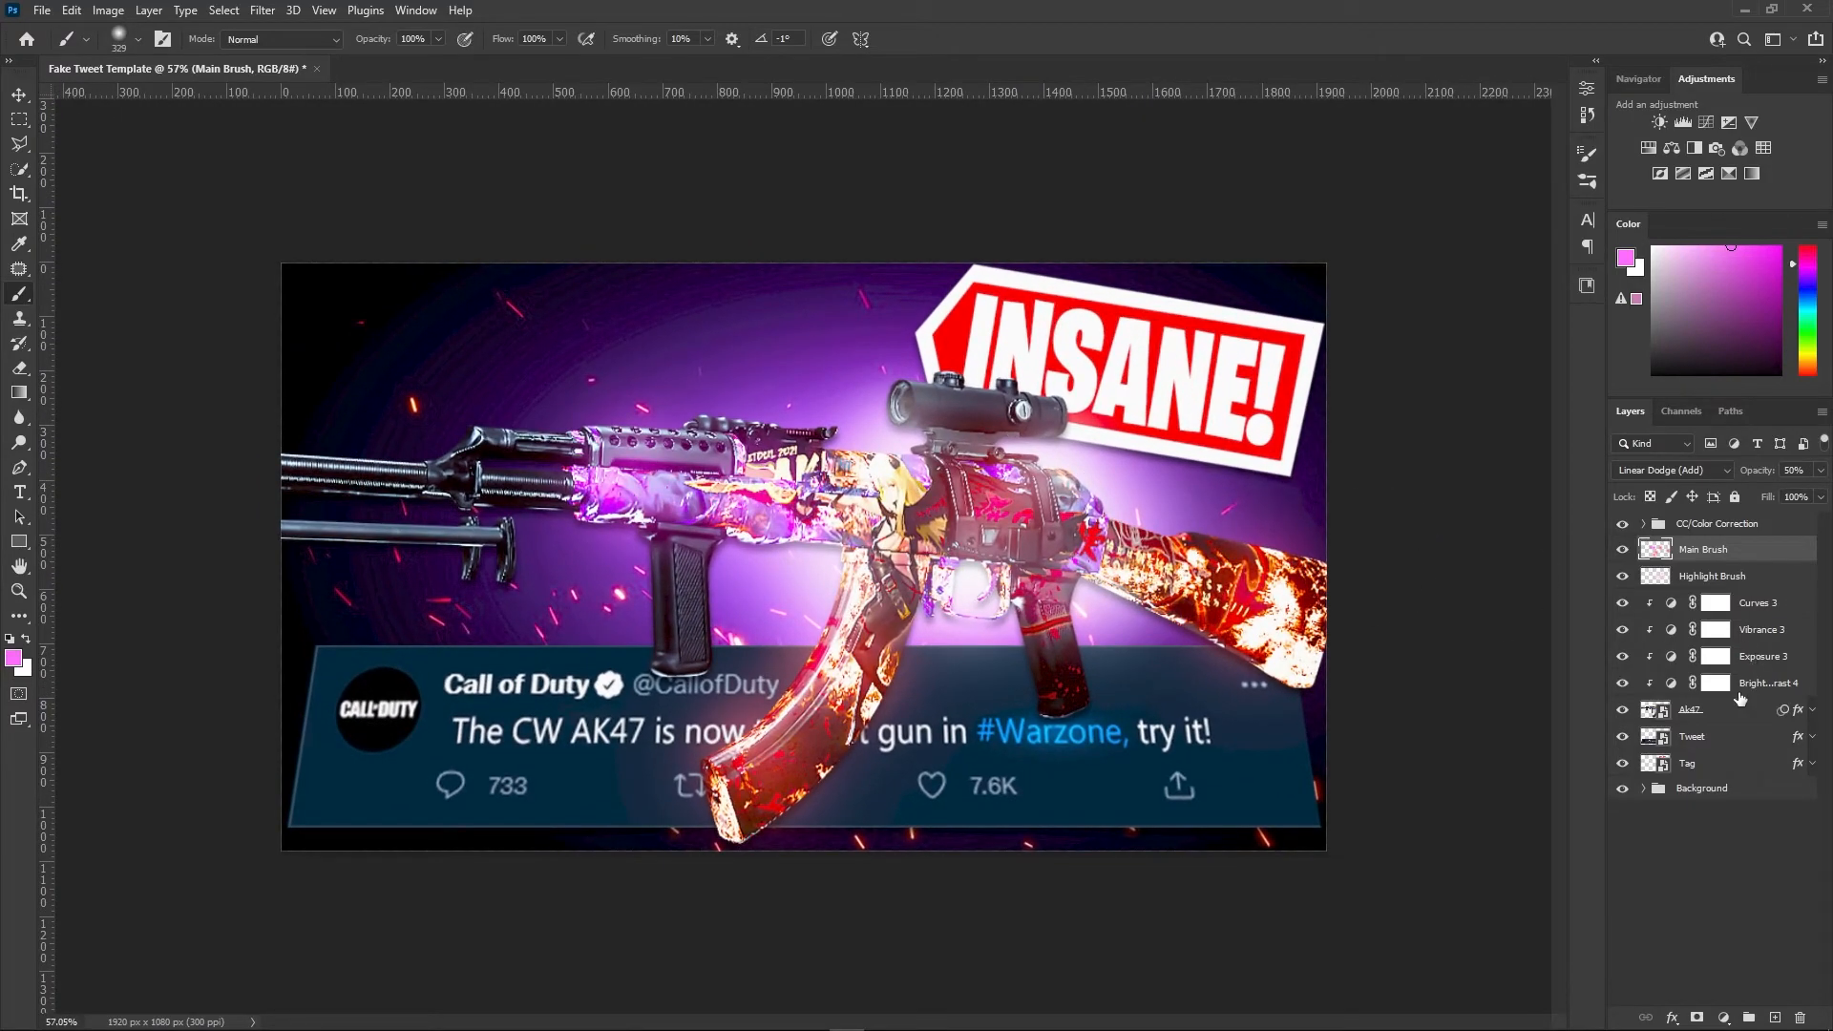
Create a layer named Overlay Brush above Main Brush with Overlay blending and 30% fill
{"action": "left_click", "coordinate": [1775, 1017]}
{"action": "double_click", "coordinate": [1699, 549]}
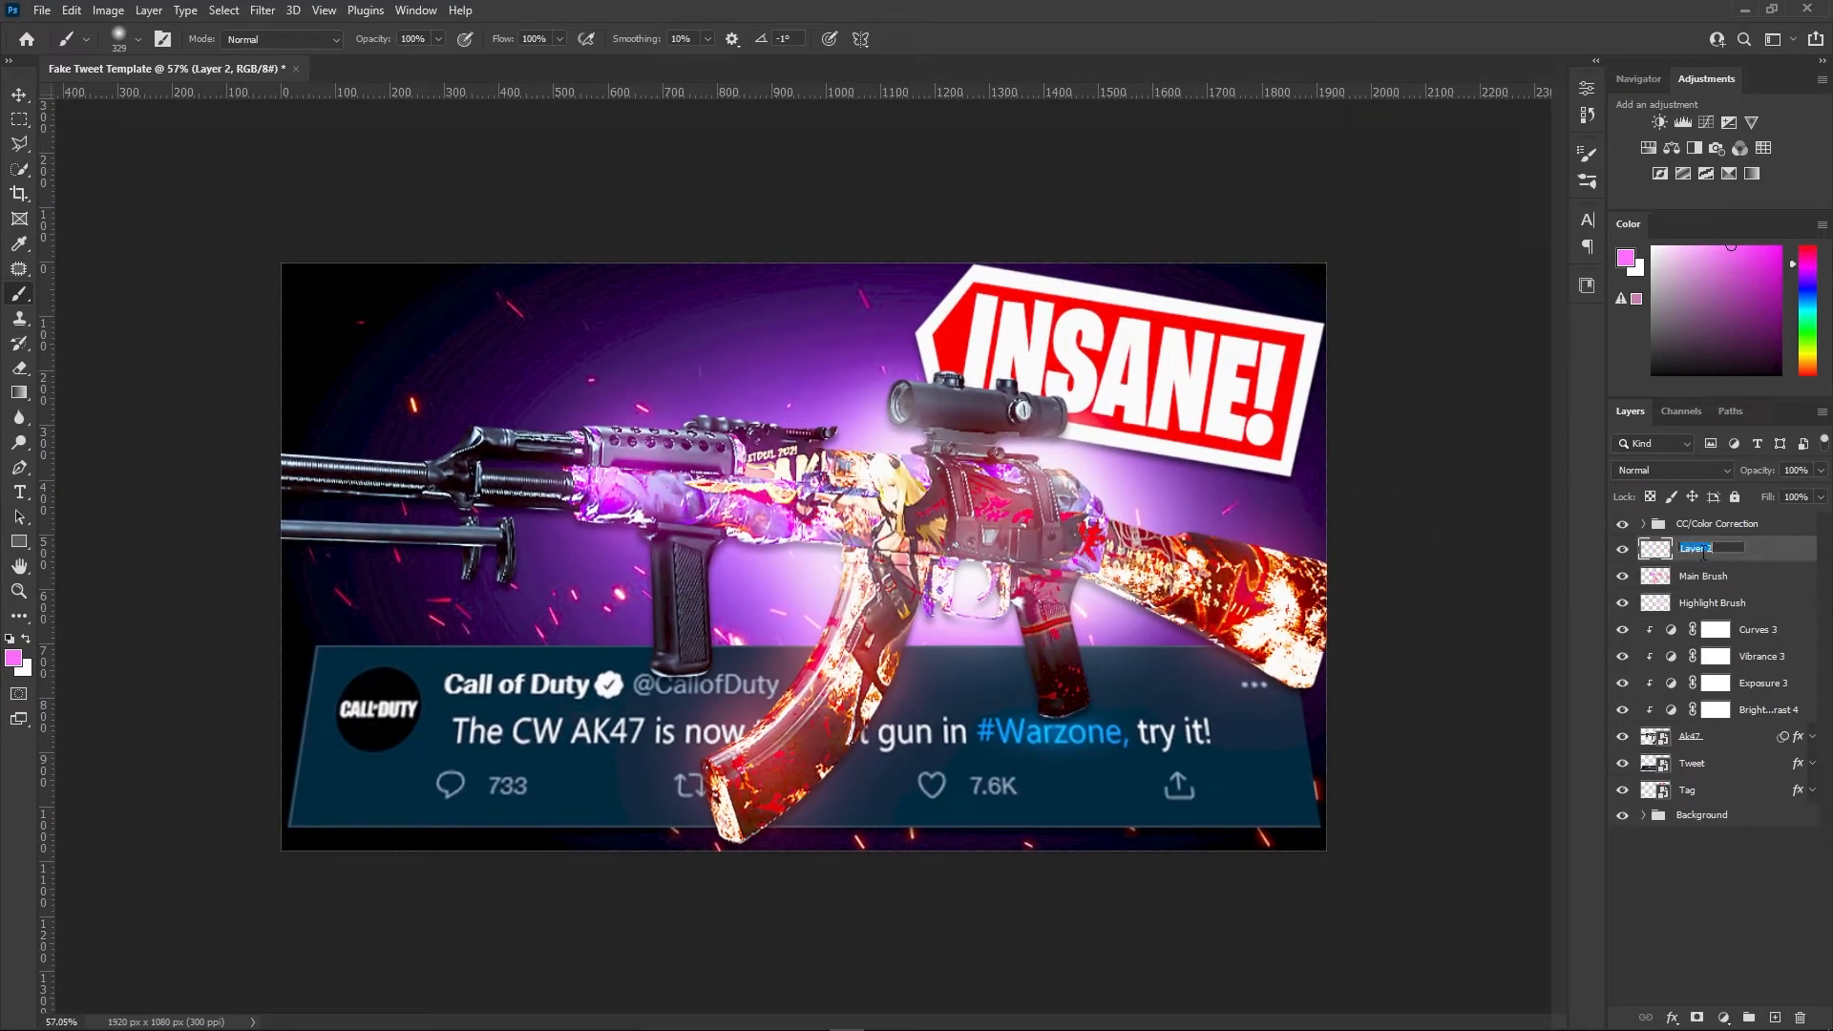
{"action": "type", "text": "Overlay Brush"}
{"action": "key", "text": "Return"}
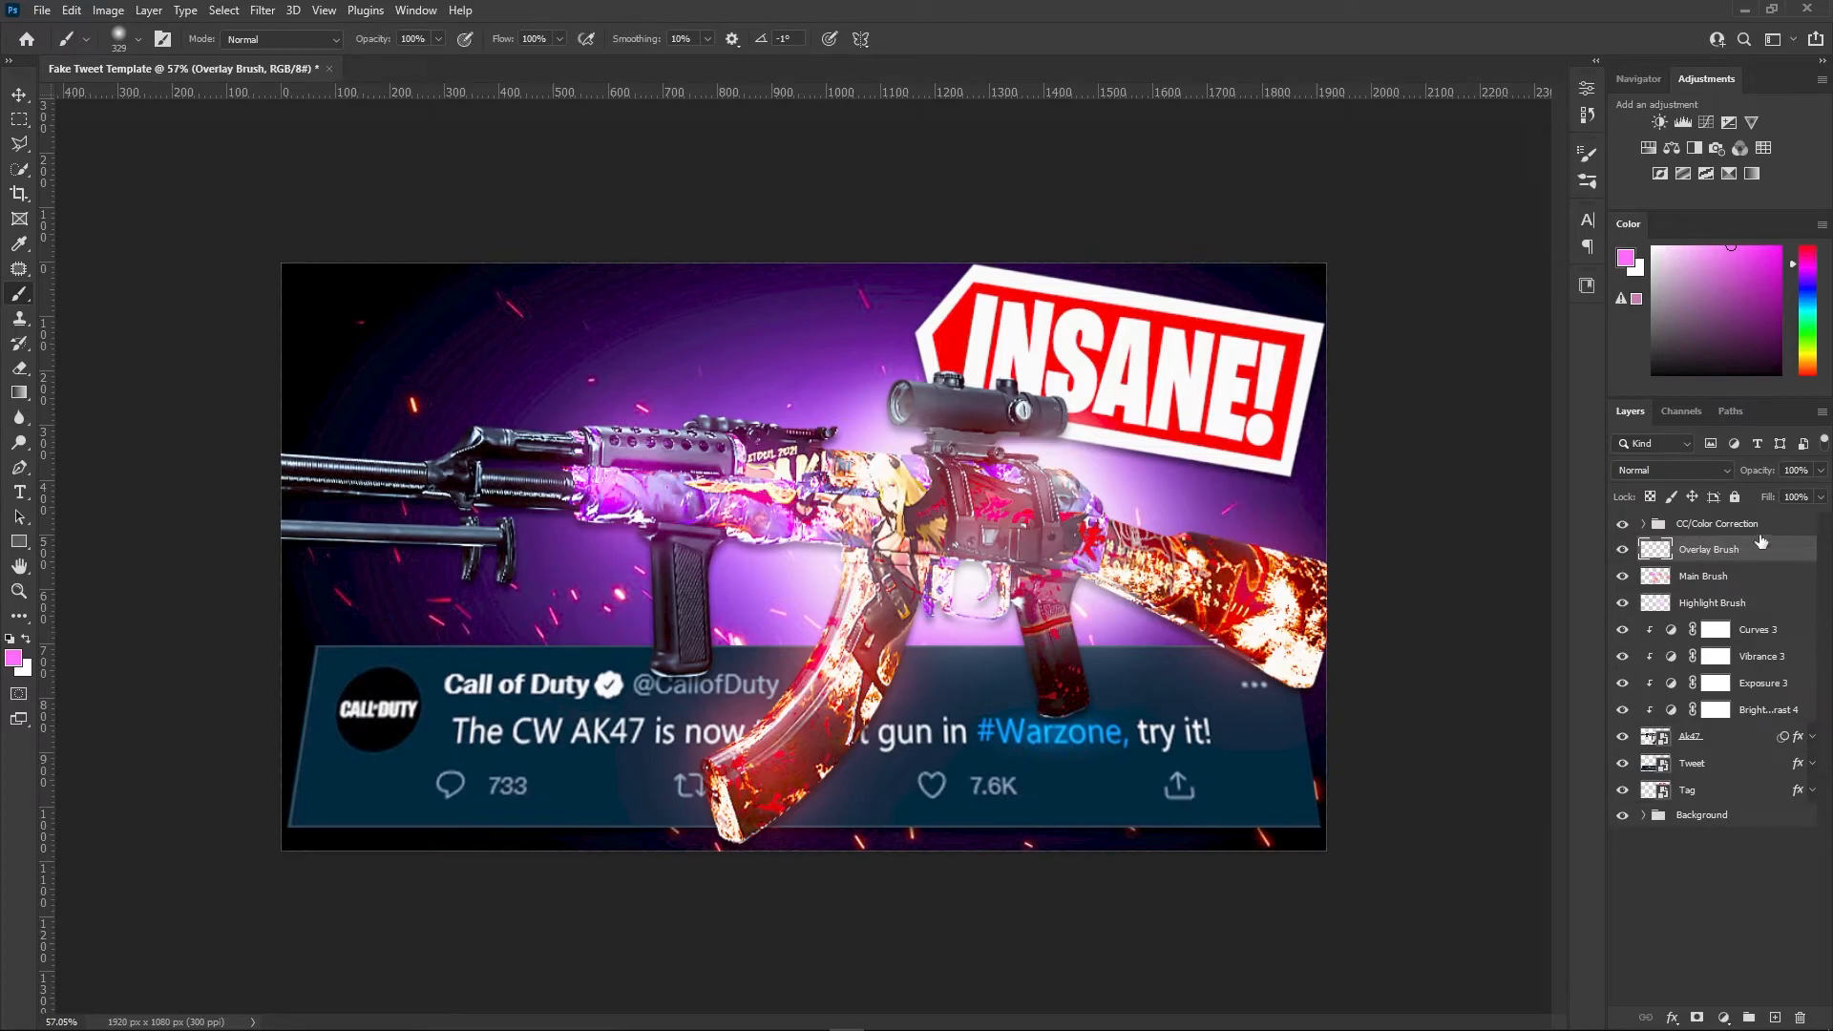
{"action": "left_click", "coordinate": [1709, 470]}
{"action": "left_click", "coordinate": [1664, 703]}
{"action": "left_click", "coordinate": [1820, 498]}
{"action": "left_click_drag", "start_coordinate": [1820, 517], "coordinate": [1755, 522]}
Brush soft white light over the gun's receiver and stock on the Overlay Brush layer with an enlarged brush
{"action": "key", "text": "x"}
{"action": "right_click", "coordinate": [938, 527], "text": "alt"}
{"action": "right_click", "coordinate": [939, 522], "text": "alt"}
{"action": "left_click", "coordinate": [963, 490]}
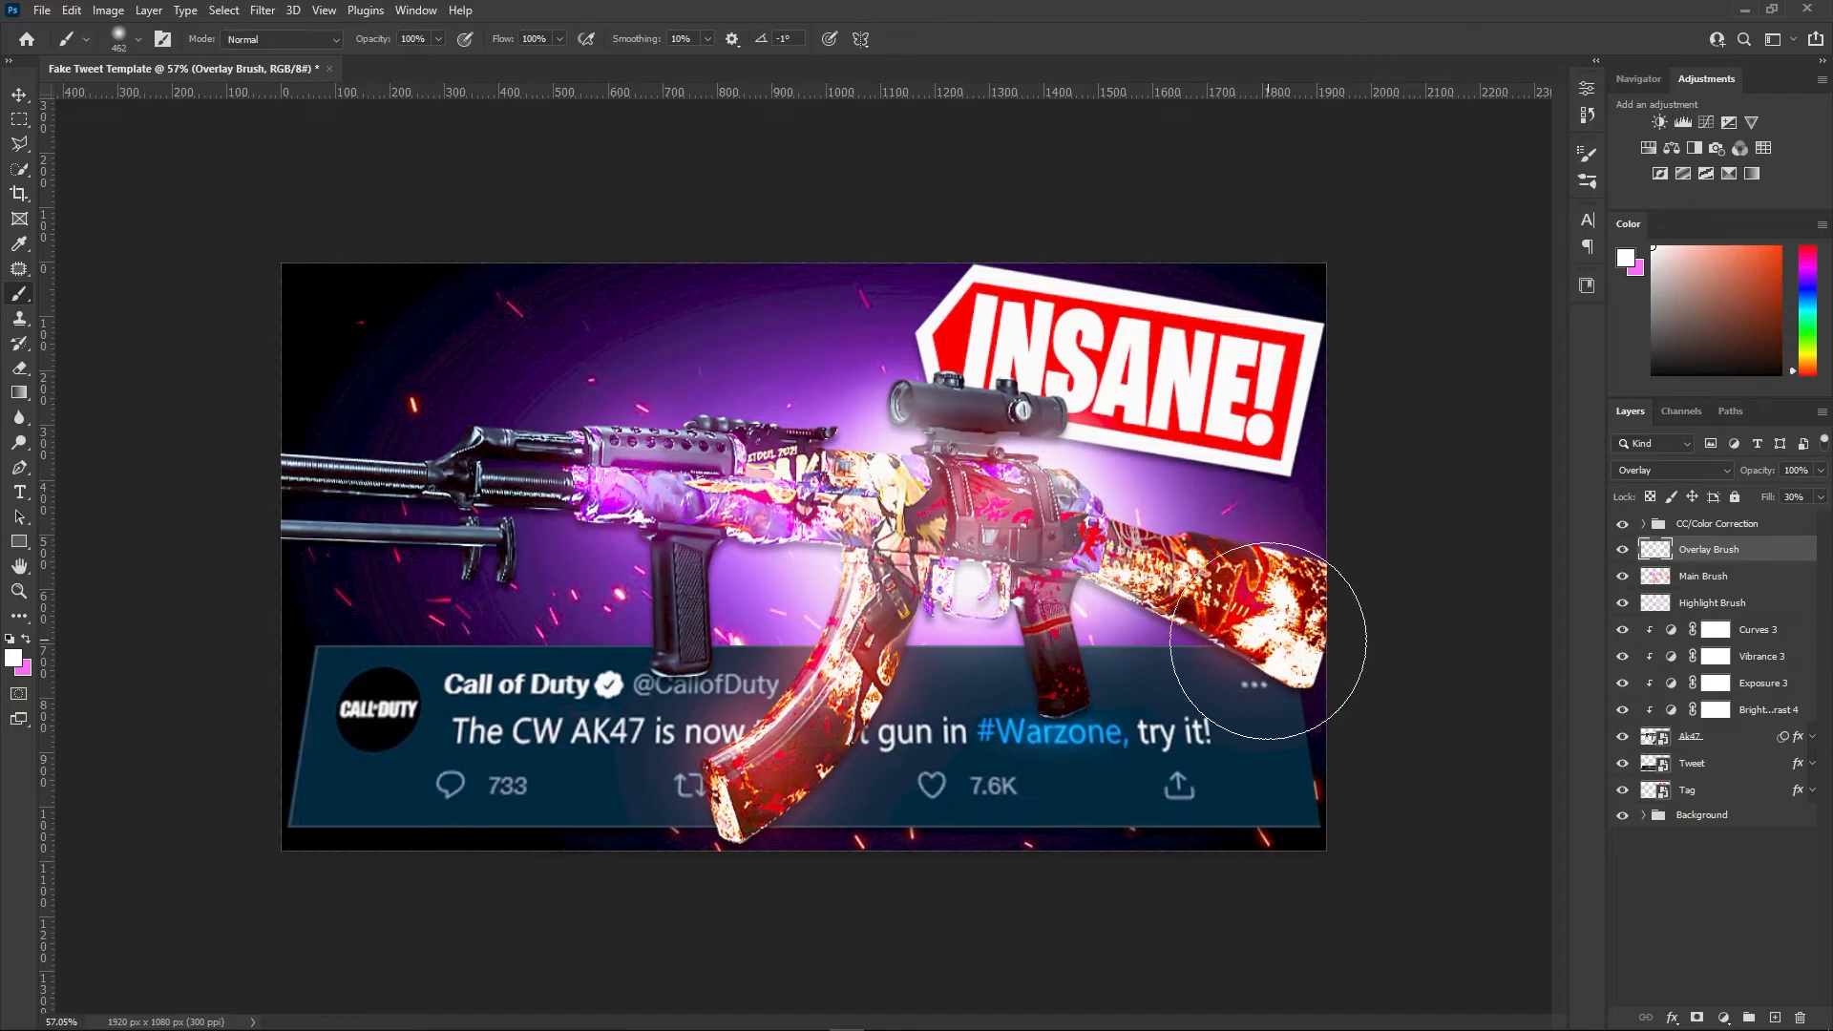
{"action": "left_click", "coordinate": [1205, 594]}
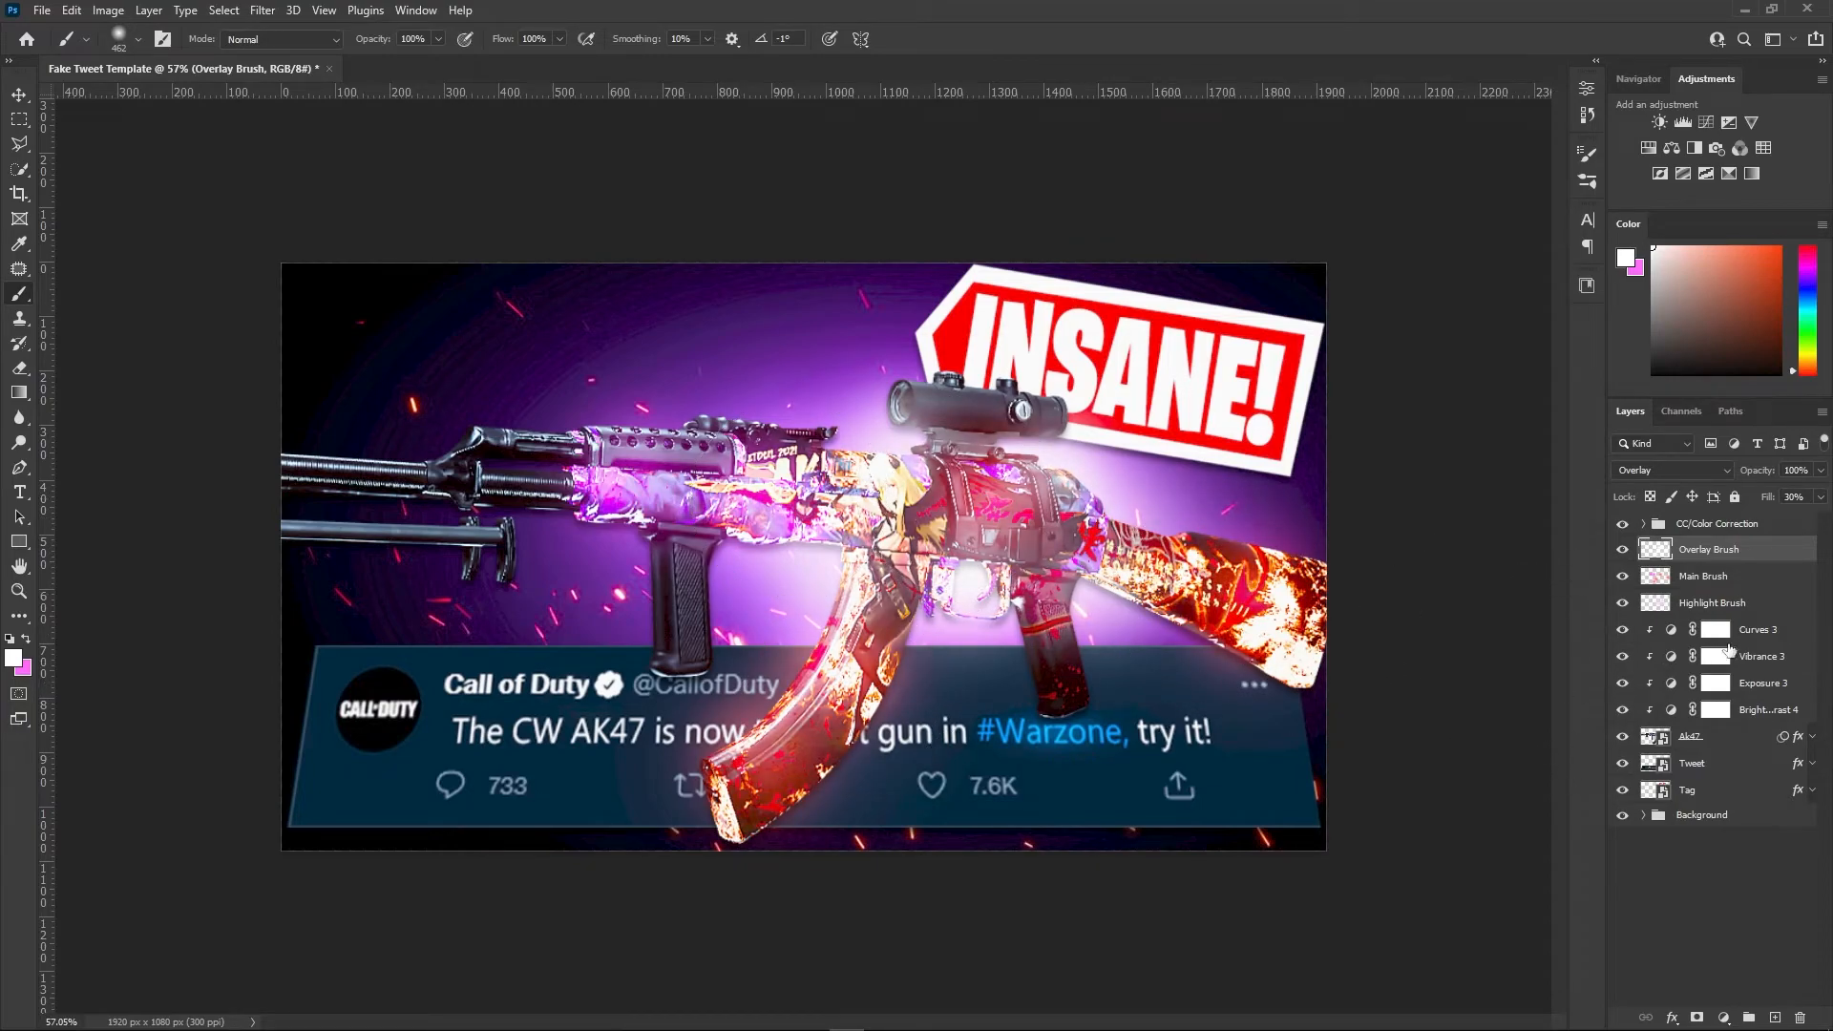
Set the gun's Brightness/Contrast 4 adjustment to brightness 22 and contrast 45
{"action": "left_click", "coordinate": [1766, 709]}
{"action": "left_click", "coordinate": [1586, 88]}
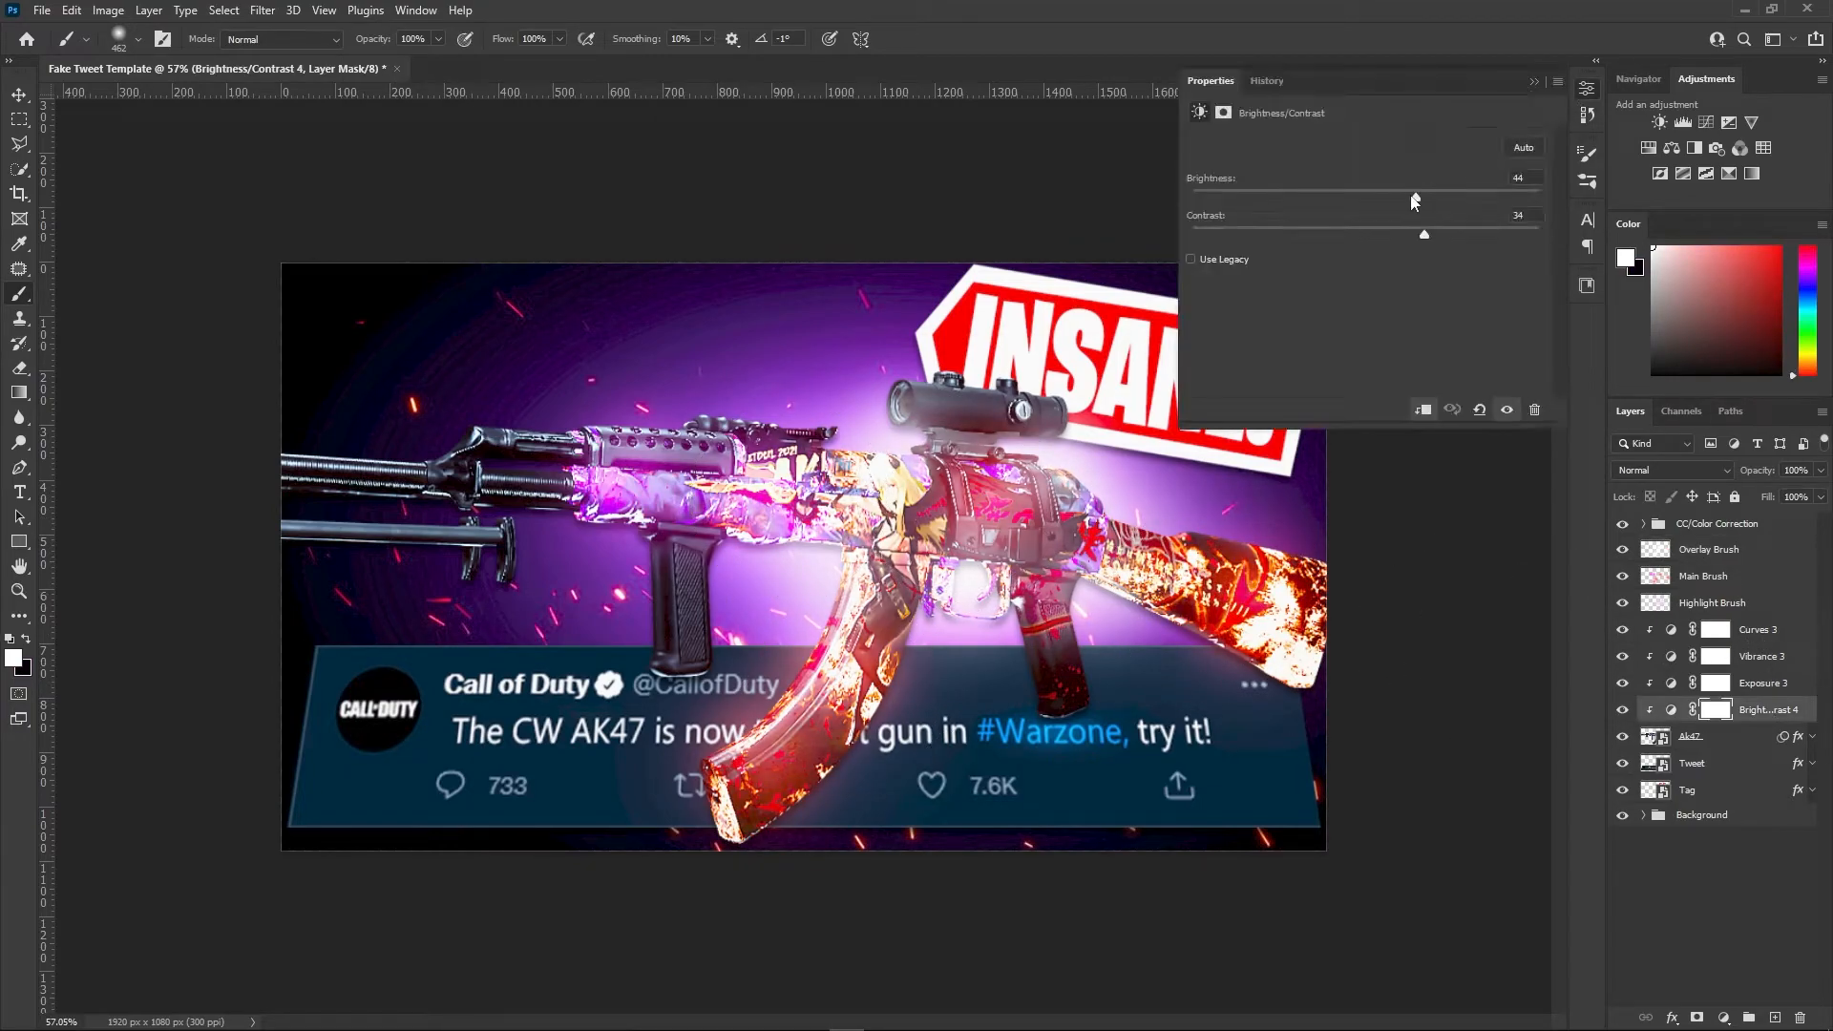
{"action": "left_click_drag", "start_coordinate": [1401, 200], "coordinate": [1393, 200]}
{"action": "left_click", "coordinate": [1444, 231]}
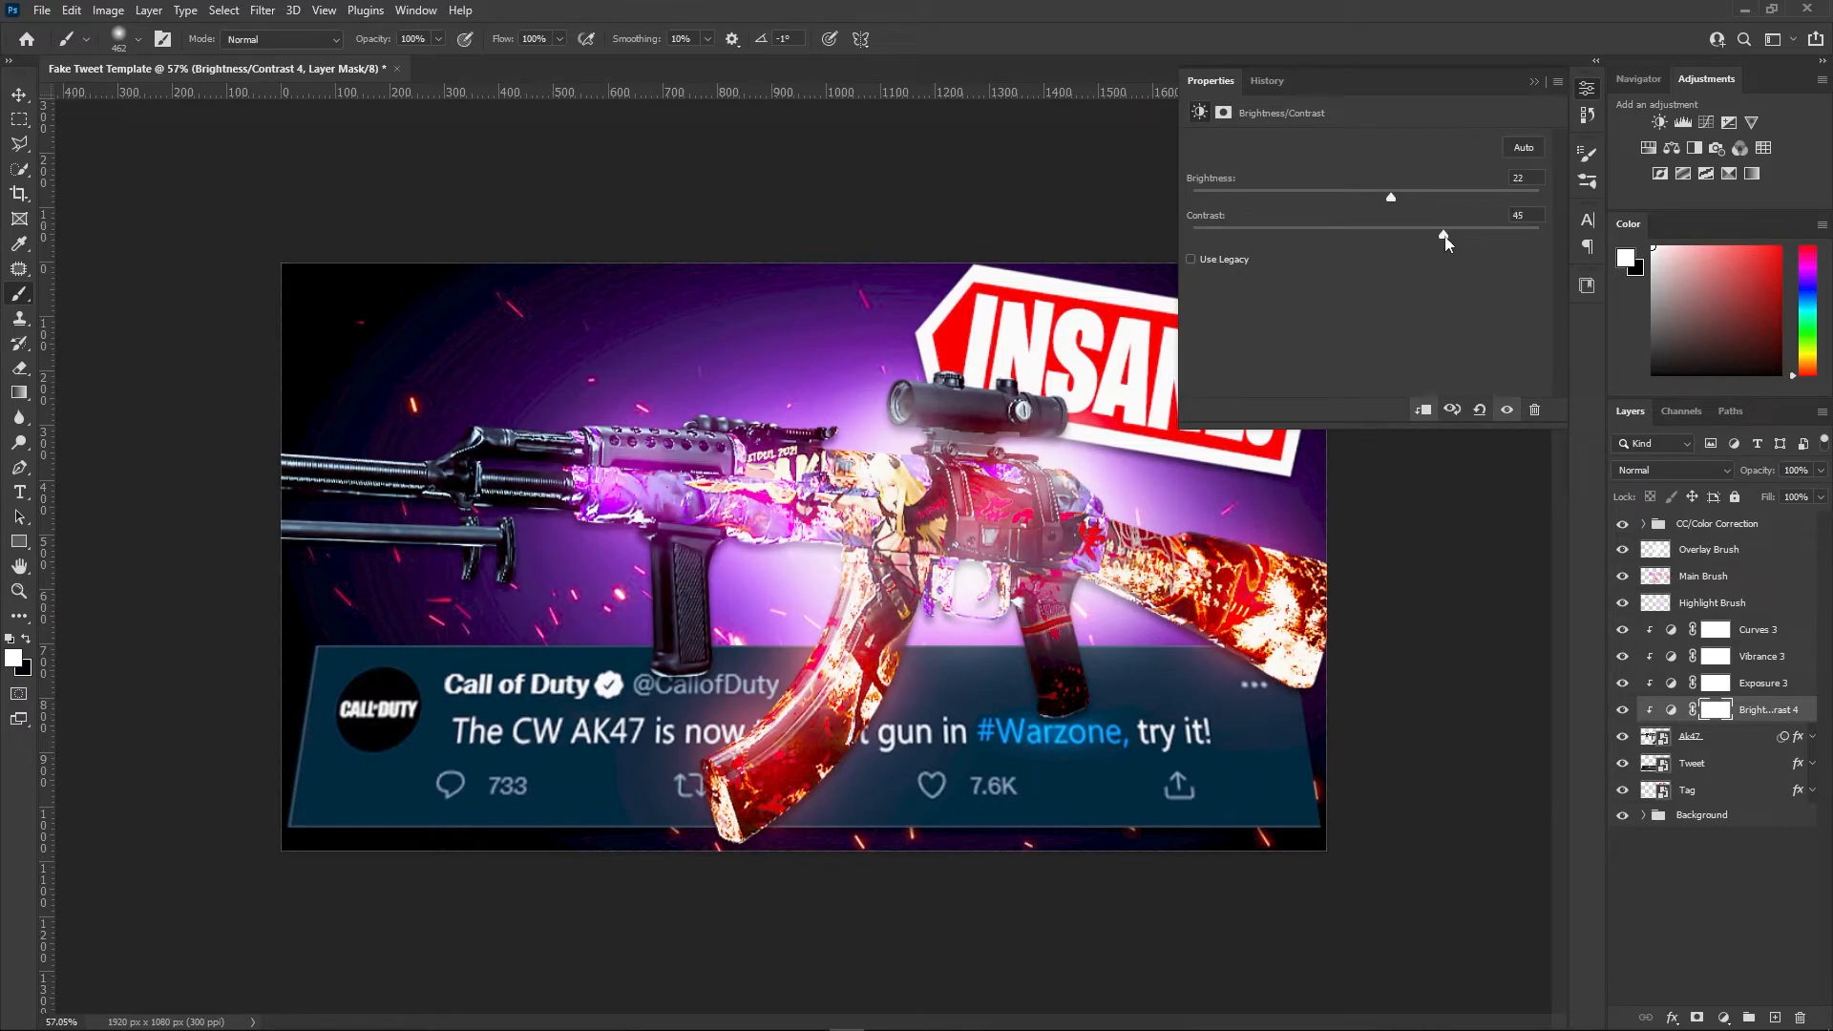
{"action": "left_click", "coordinate": [1532, 83]}
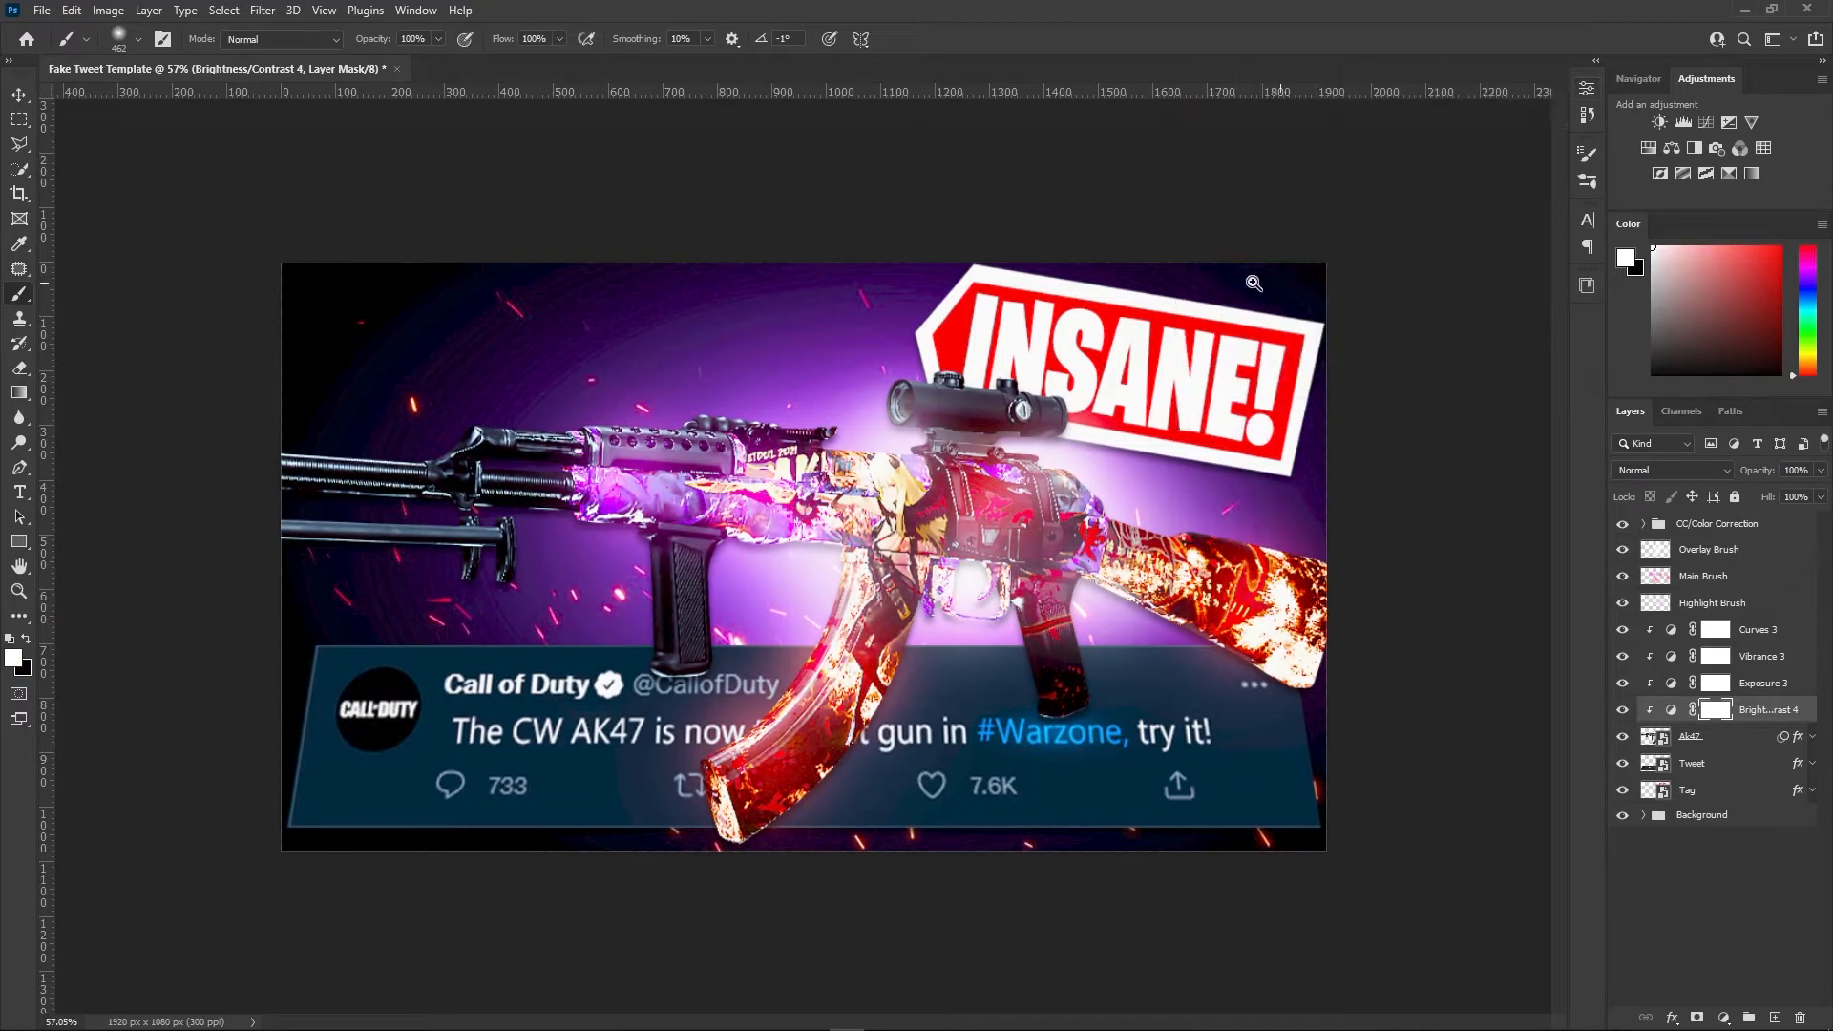
{"action": "key", "text": "ctrl+0"}
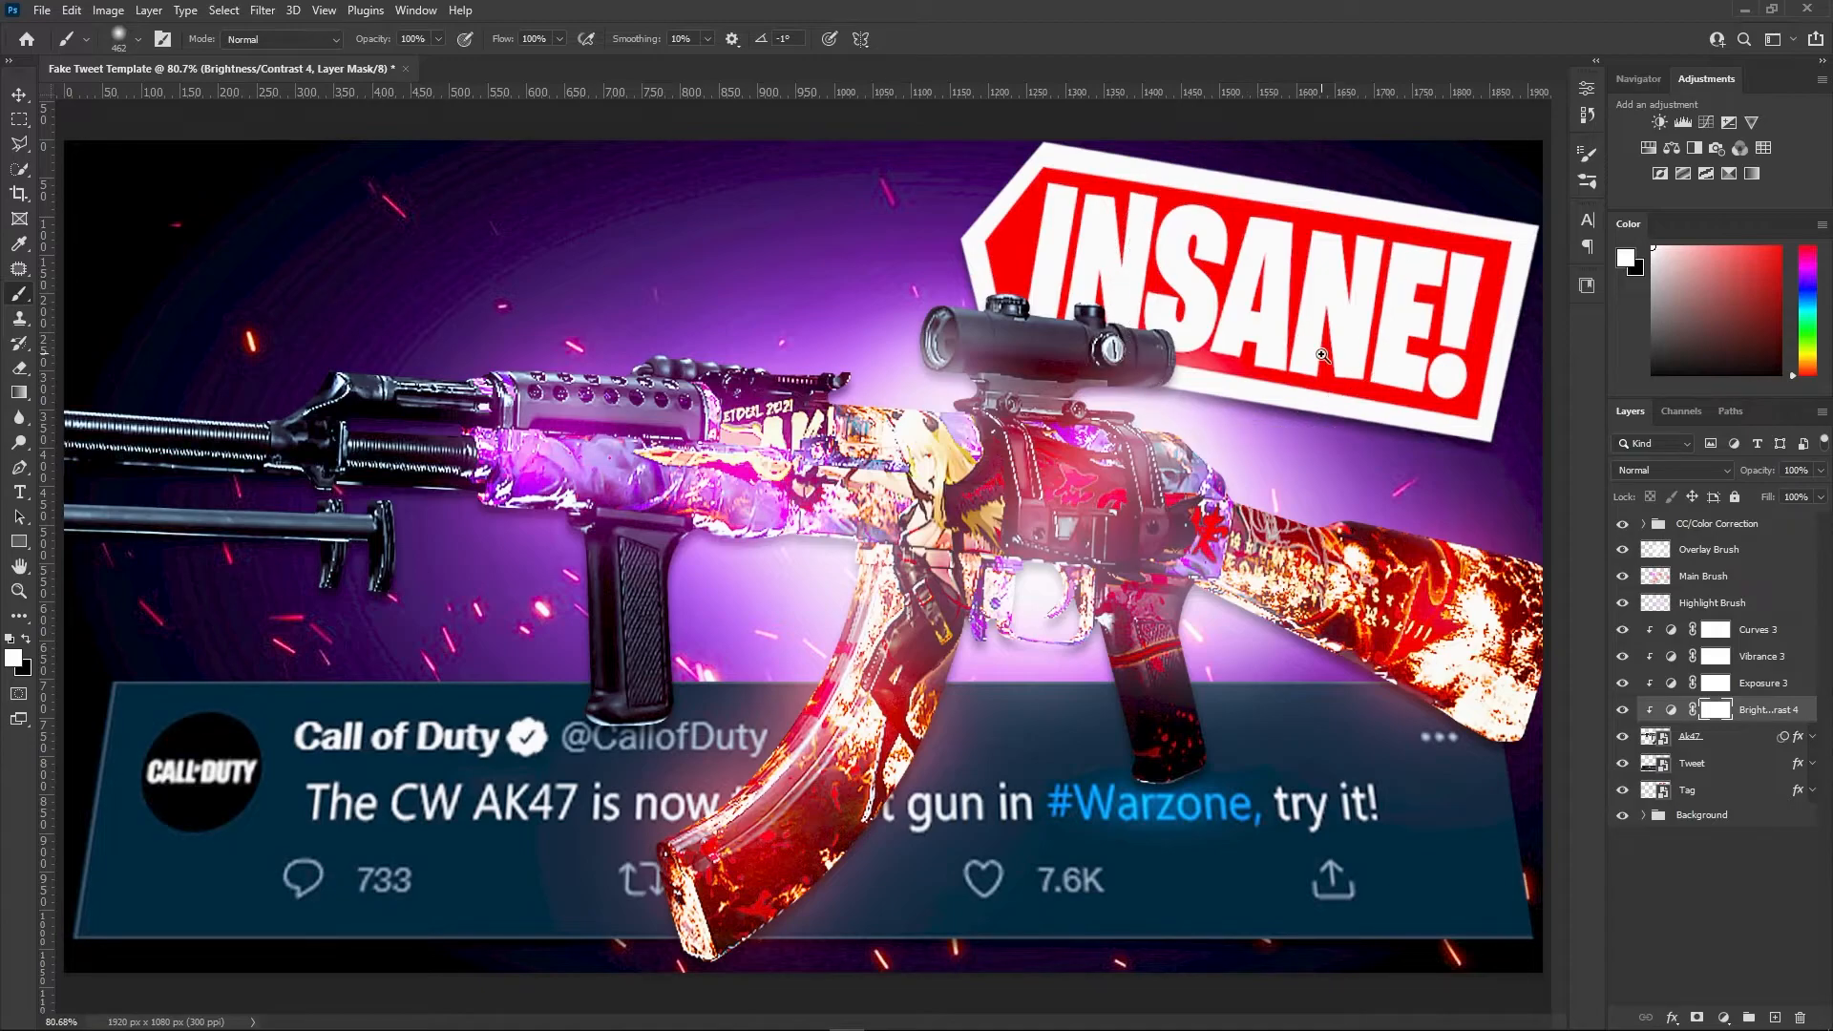
Strengthen the Ak47 layer's drop shadow by raising its opacity and spread
{"action": "scroll", "coordinate": [1289, 363], "scroll_direction": "down", "scroll_amount": 2}
{"action": "key", "text": "v"}
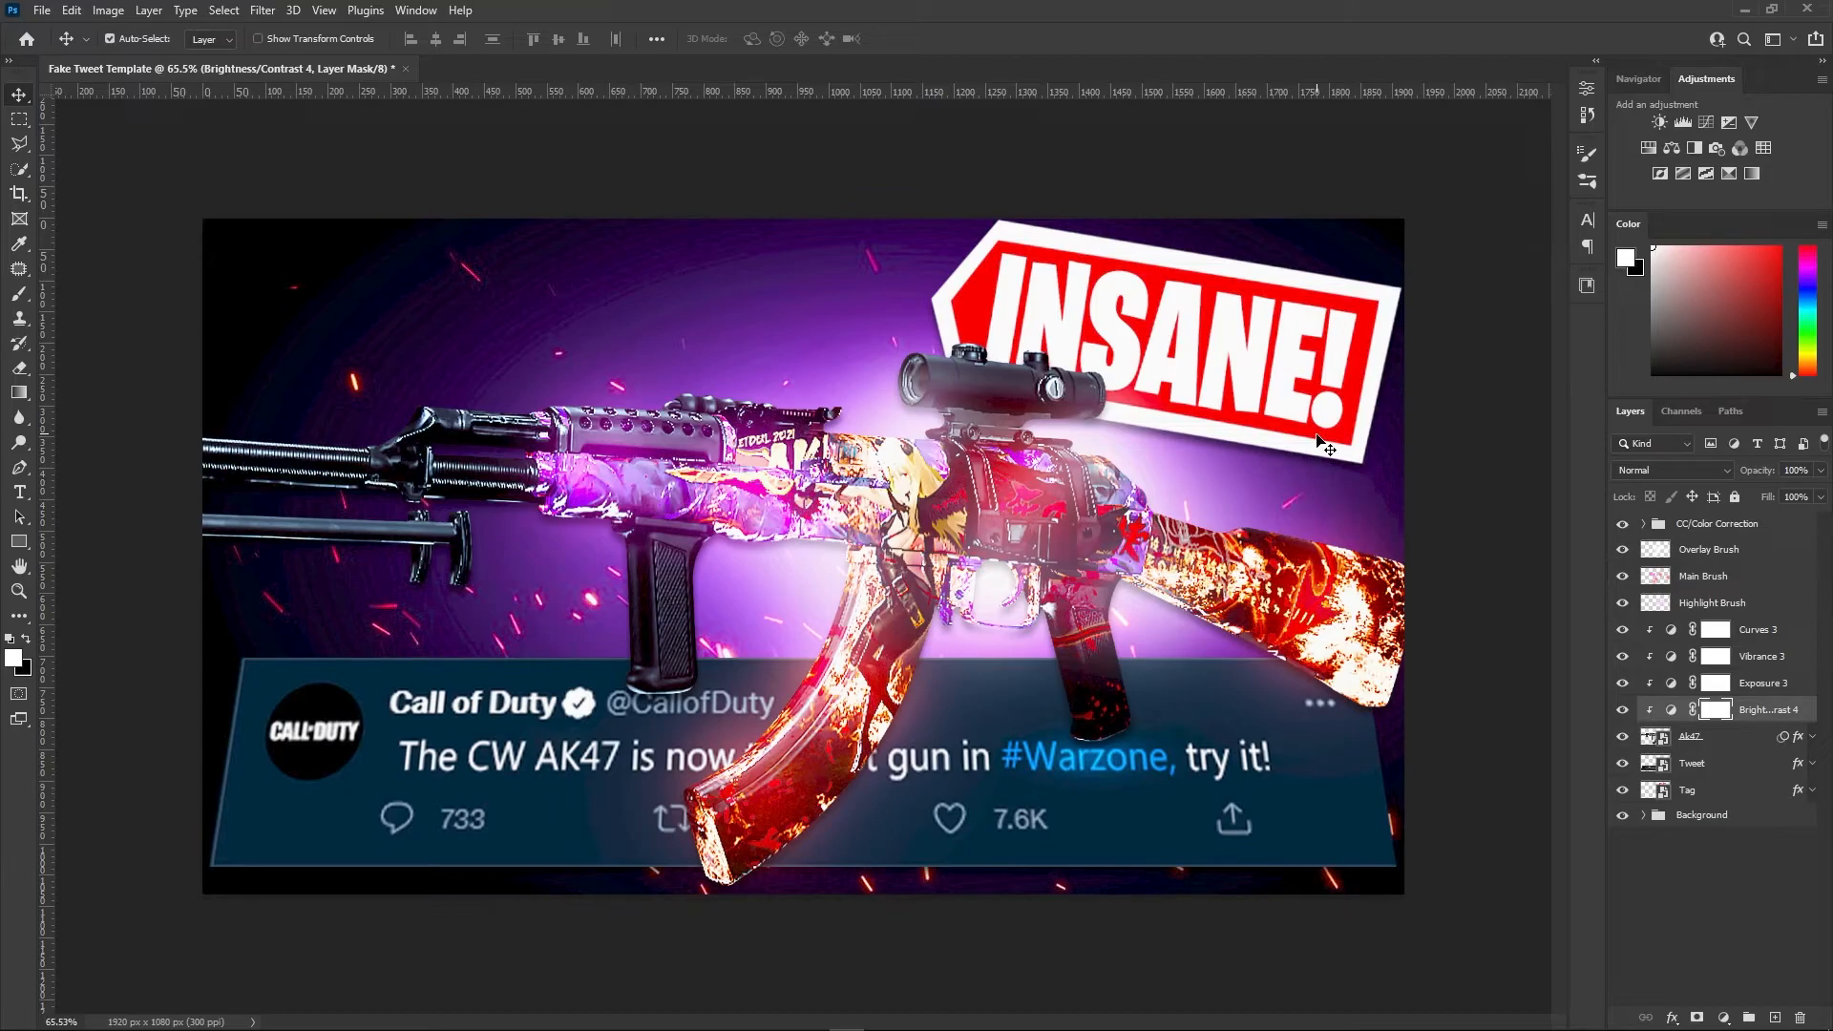
{"action": "double_click", "coordinate": [1755, 737]}
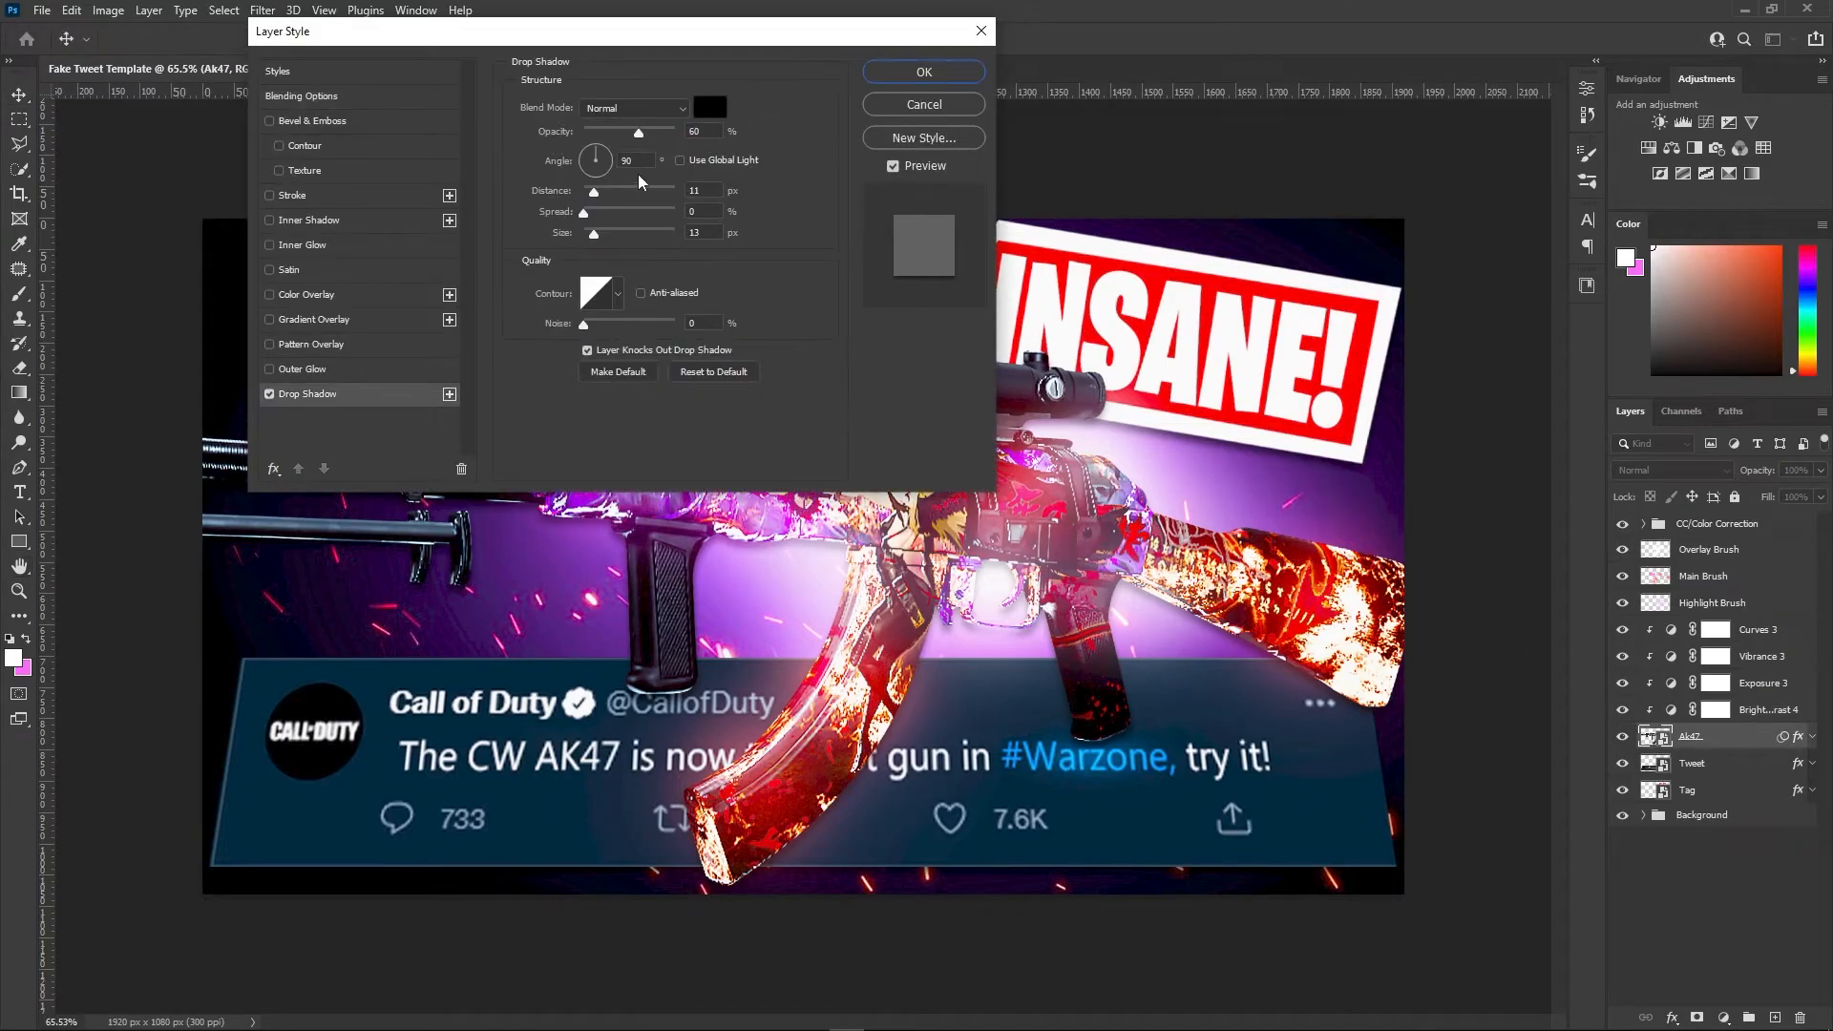
{"action": "left_click_drag", "start_coordinate": [639, 132], "coordinate": [651, 132]}
{"action": "mouse_move", "coordinate": [583, 211]}
{"action": "left_mouse_down"}
{"action": "mouse_move", "coordinate": [599, 220]}
{"action": "mouse_move", "coordinate": [590, 192]}
{"action": "mouse_move", "coordinate": [591, 238]}
{"action": "left_mouse_up"}
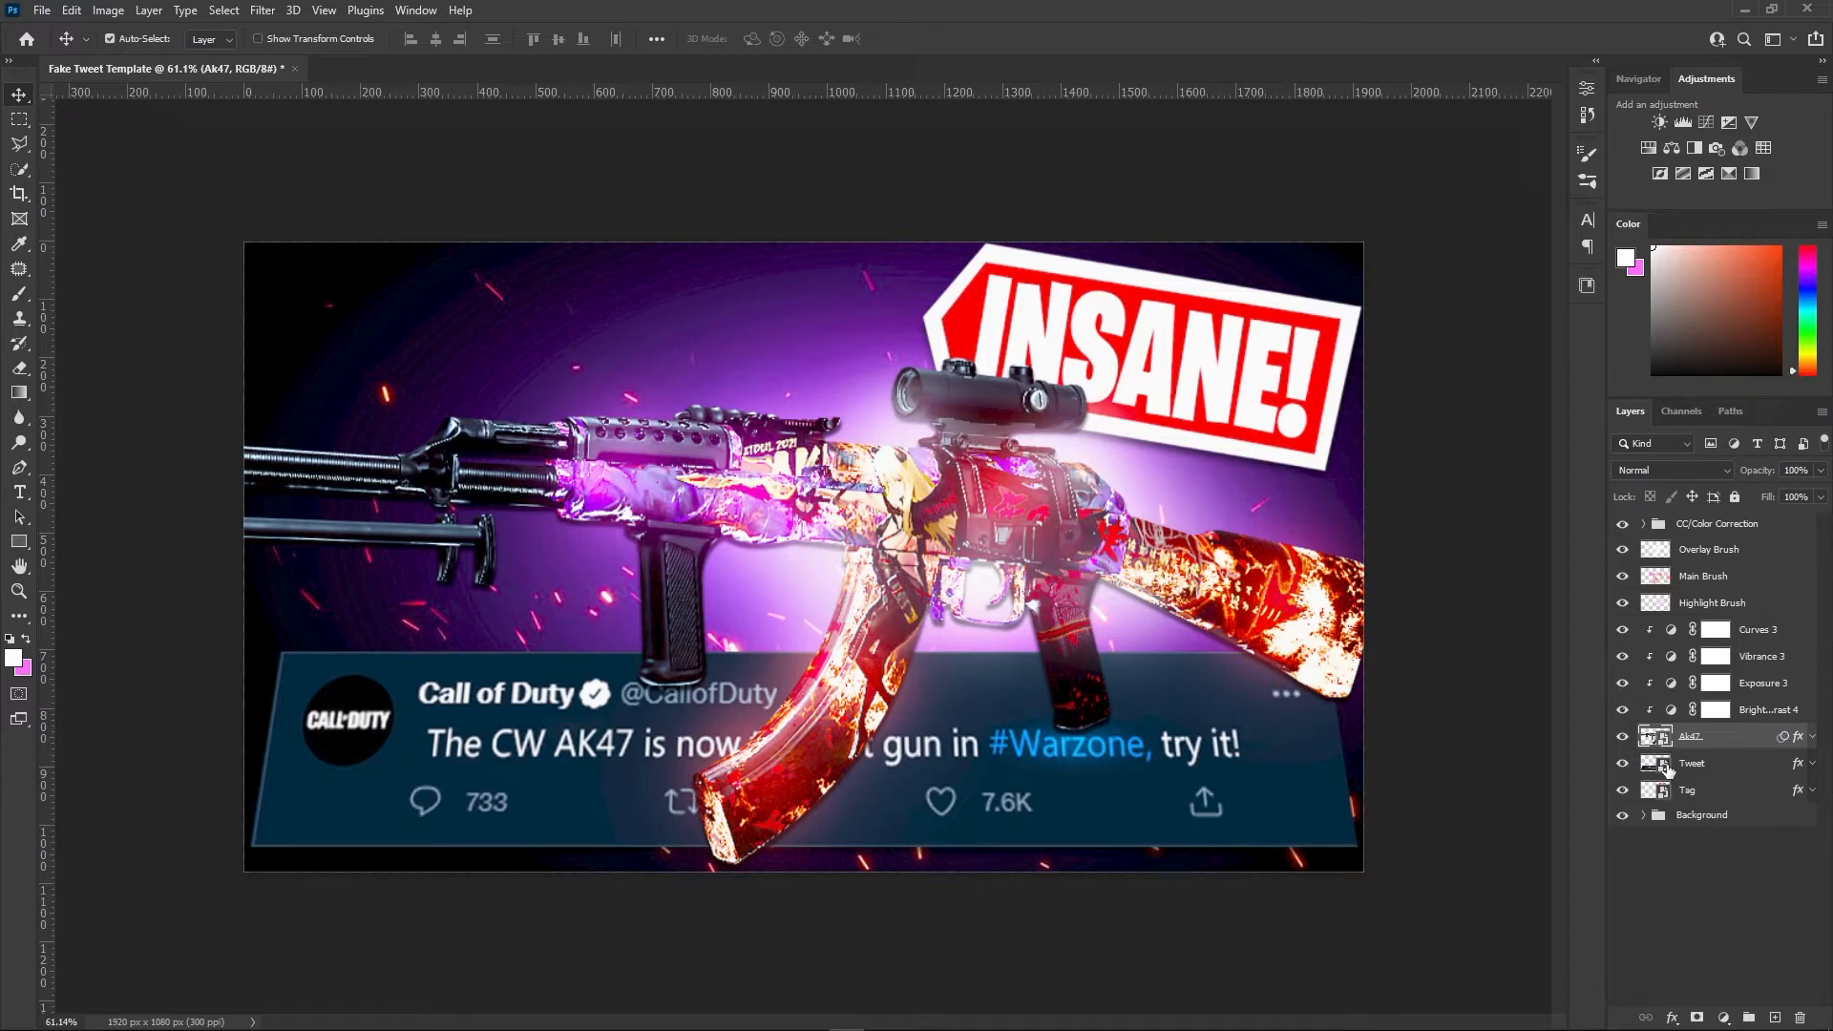
Open the recent file K3 Vector Stat Bar.psd and expand Group 1 to reach its layers
{"action": "left_click", "coordinate": [21, 47]}
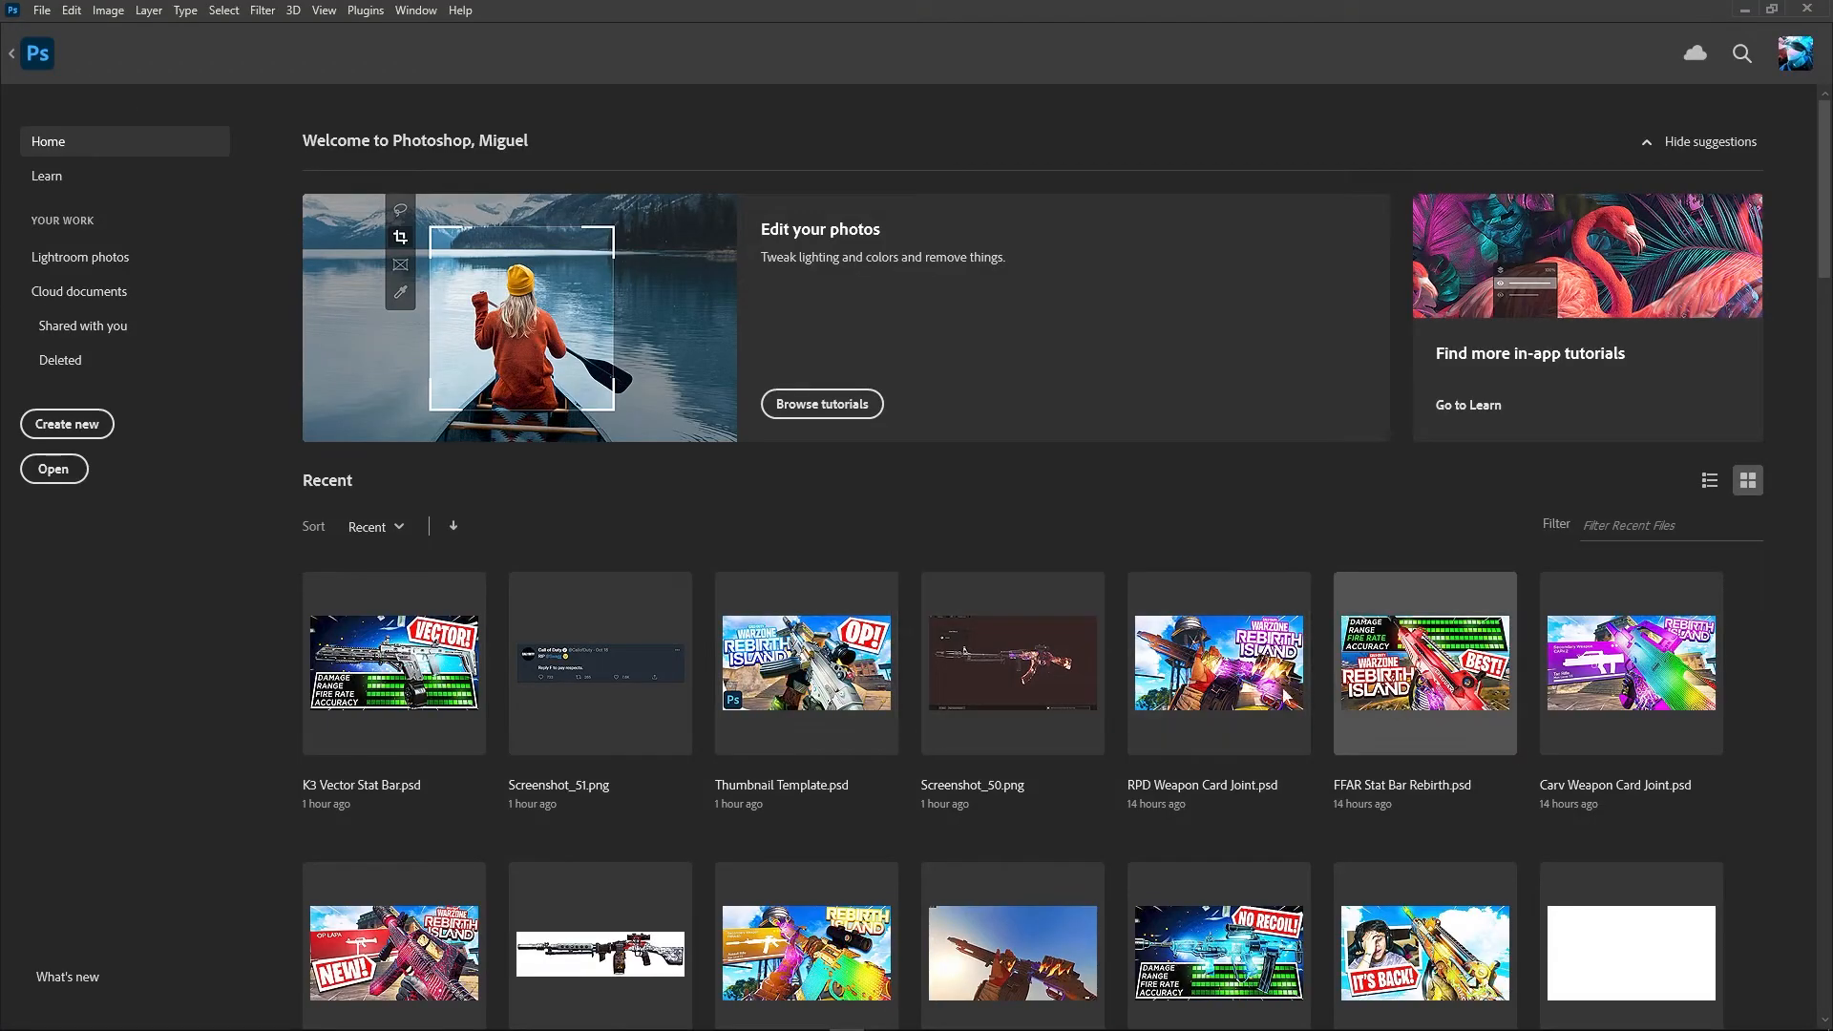
{"action": "left_click", "coordinate": [442, 665]}
{"action": "left_click", "coordinate": [1638, 551]}
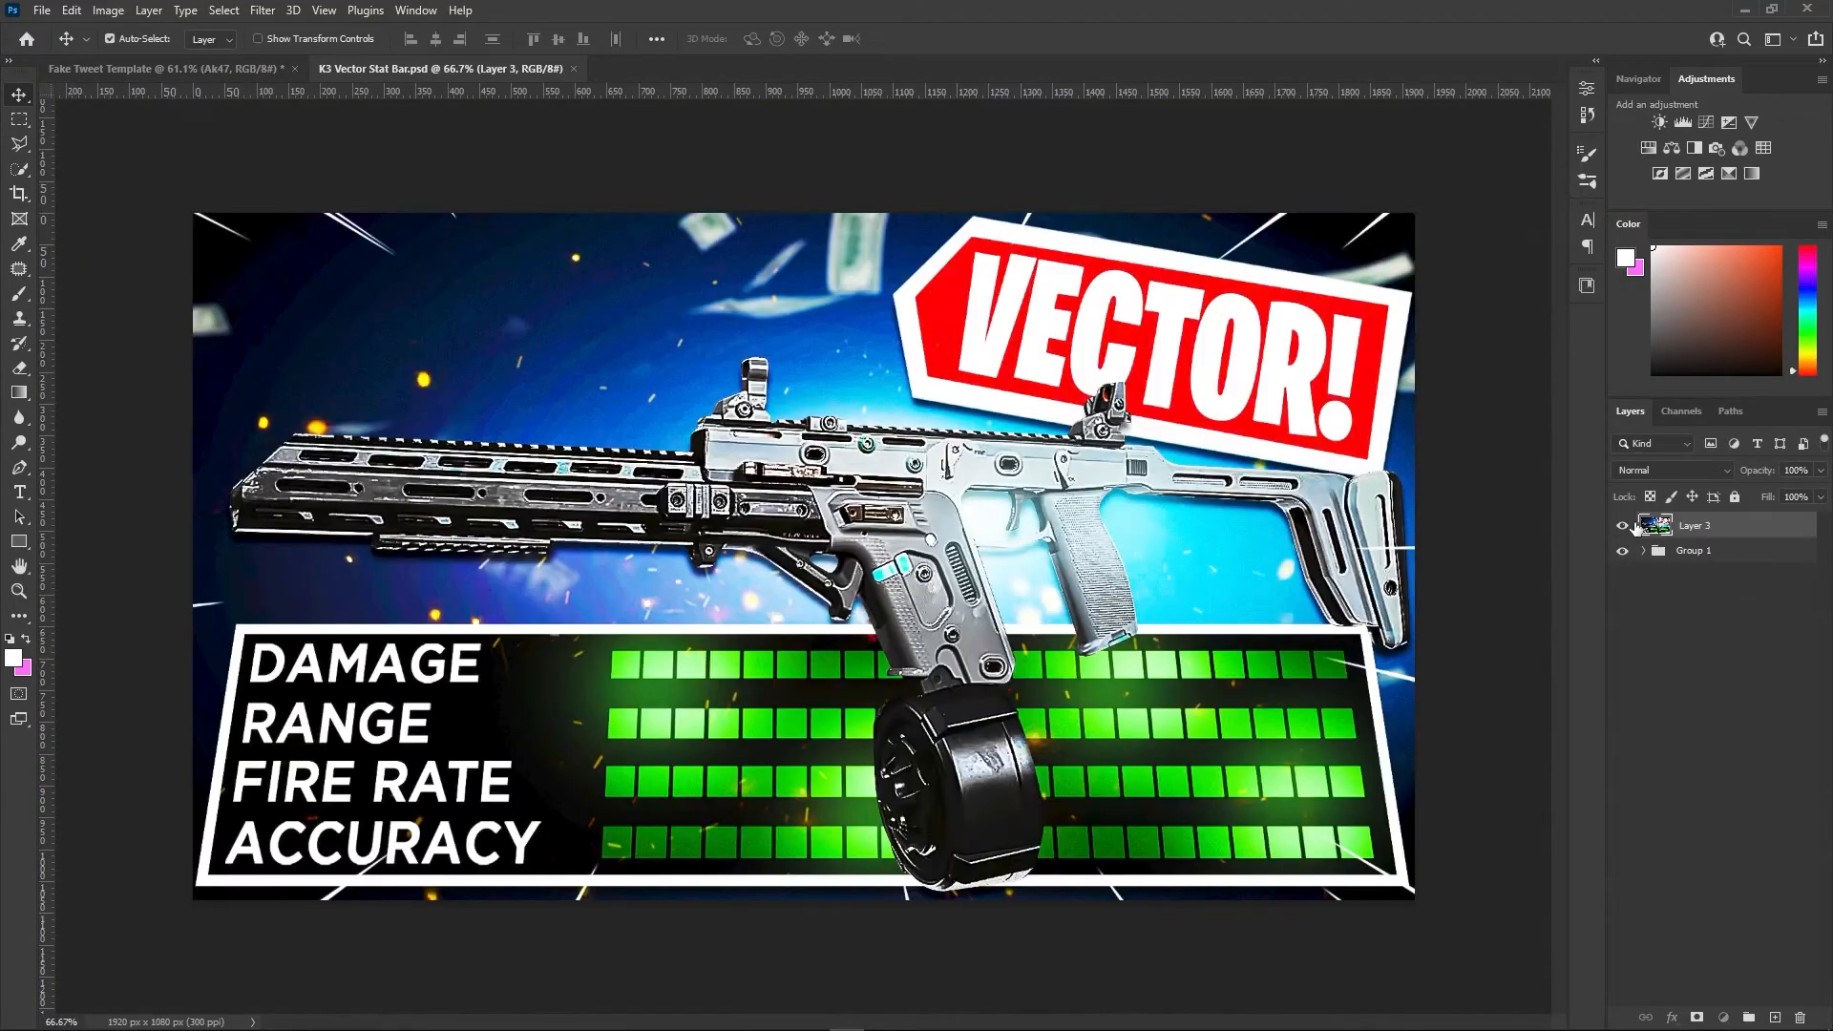
{"action": "left_click", "coordinate": [1638, 551]}
Duplicate the Spikes layer into the Fake Tweet Template document and close K3 Vector Stat Bar.psd without saving
{"action": "right_click", "coordinate": [1740, 608]}
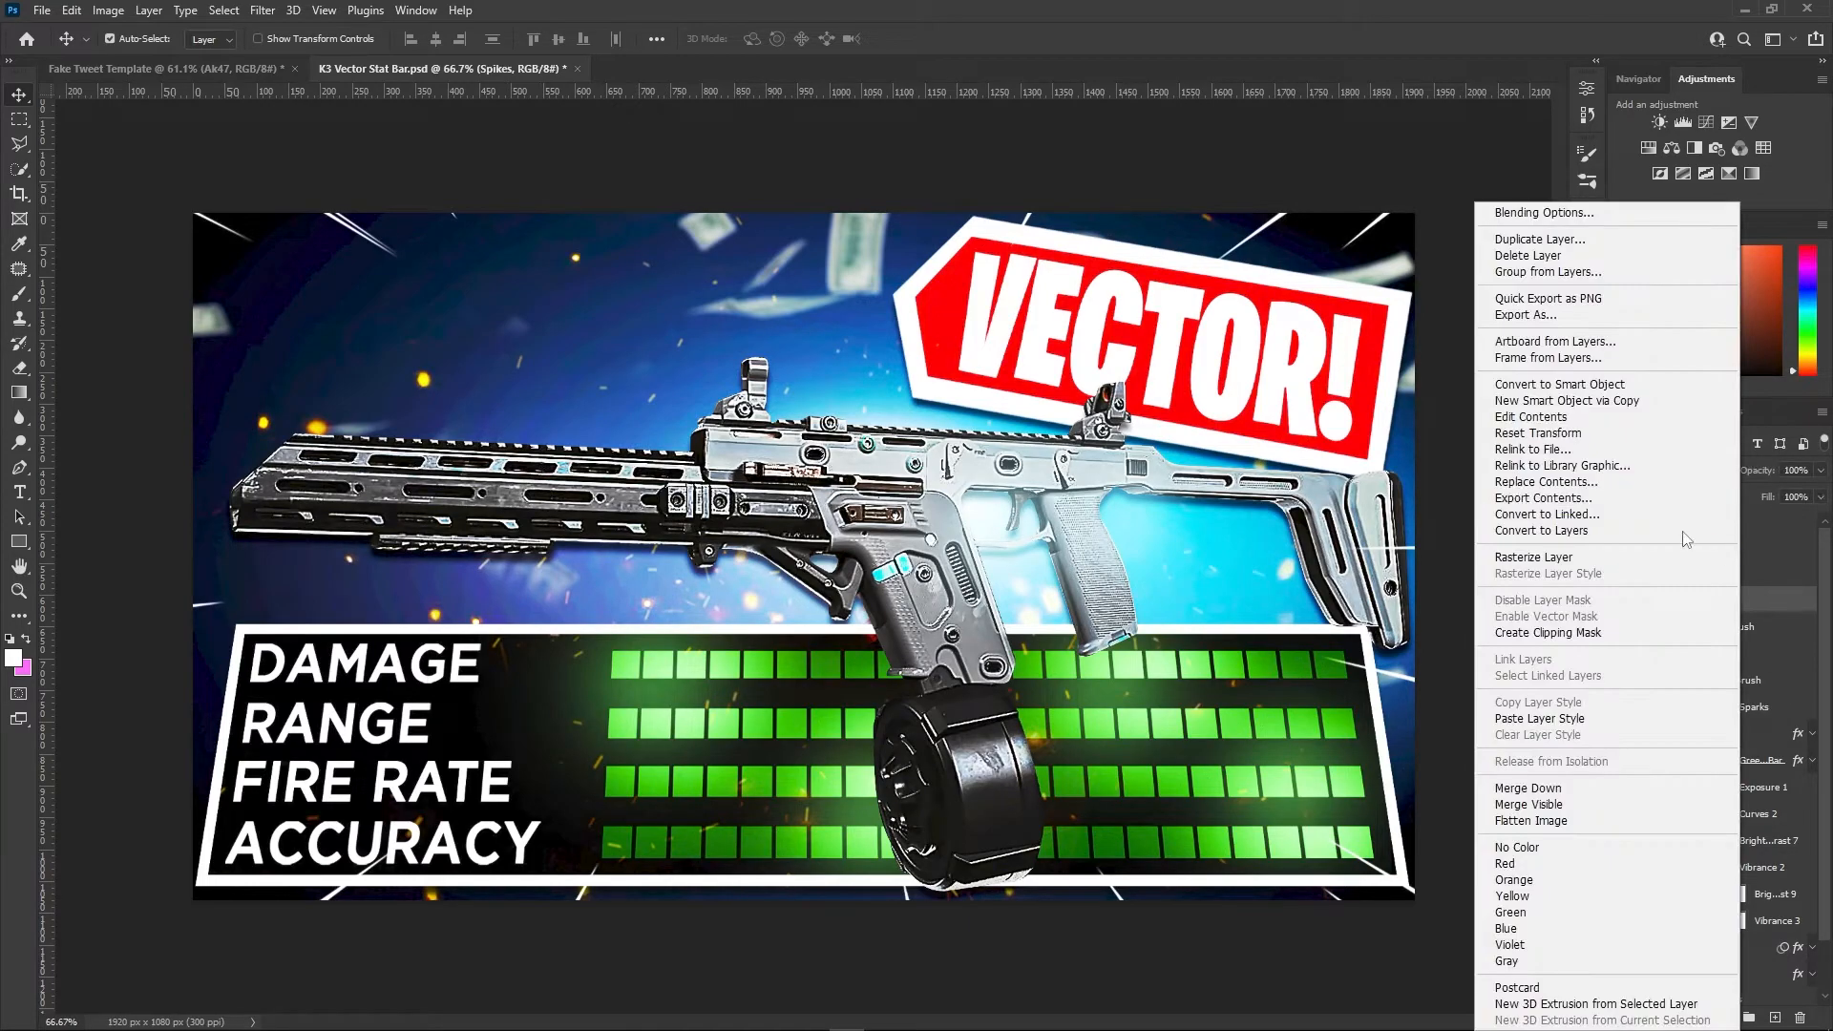
{"action": "left_click", "coordinate": [1593, 245]}
{"action": "left_click", "coordinate": [884, 385]}
{"action": "left_click", "coordinate": [864, 402]}
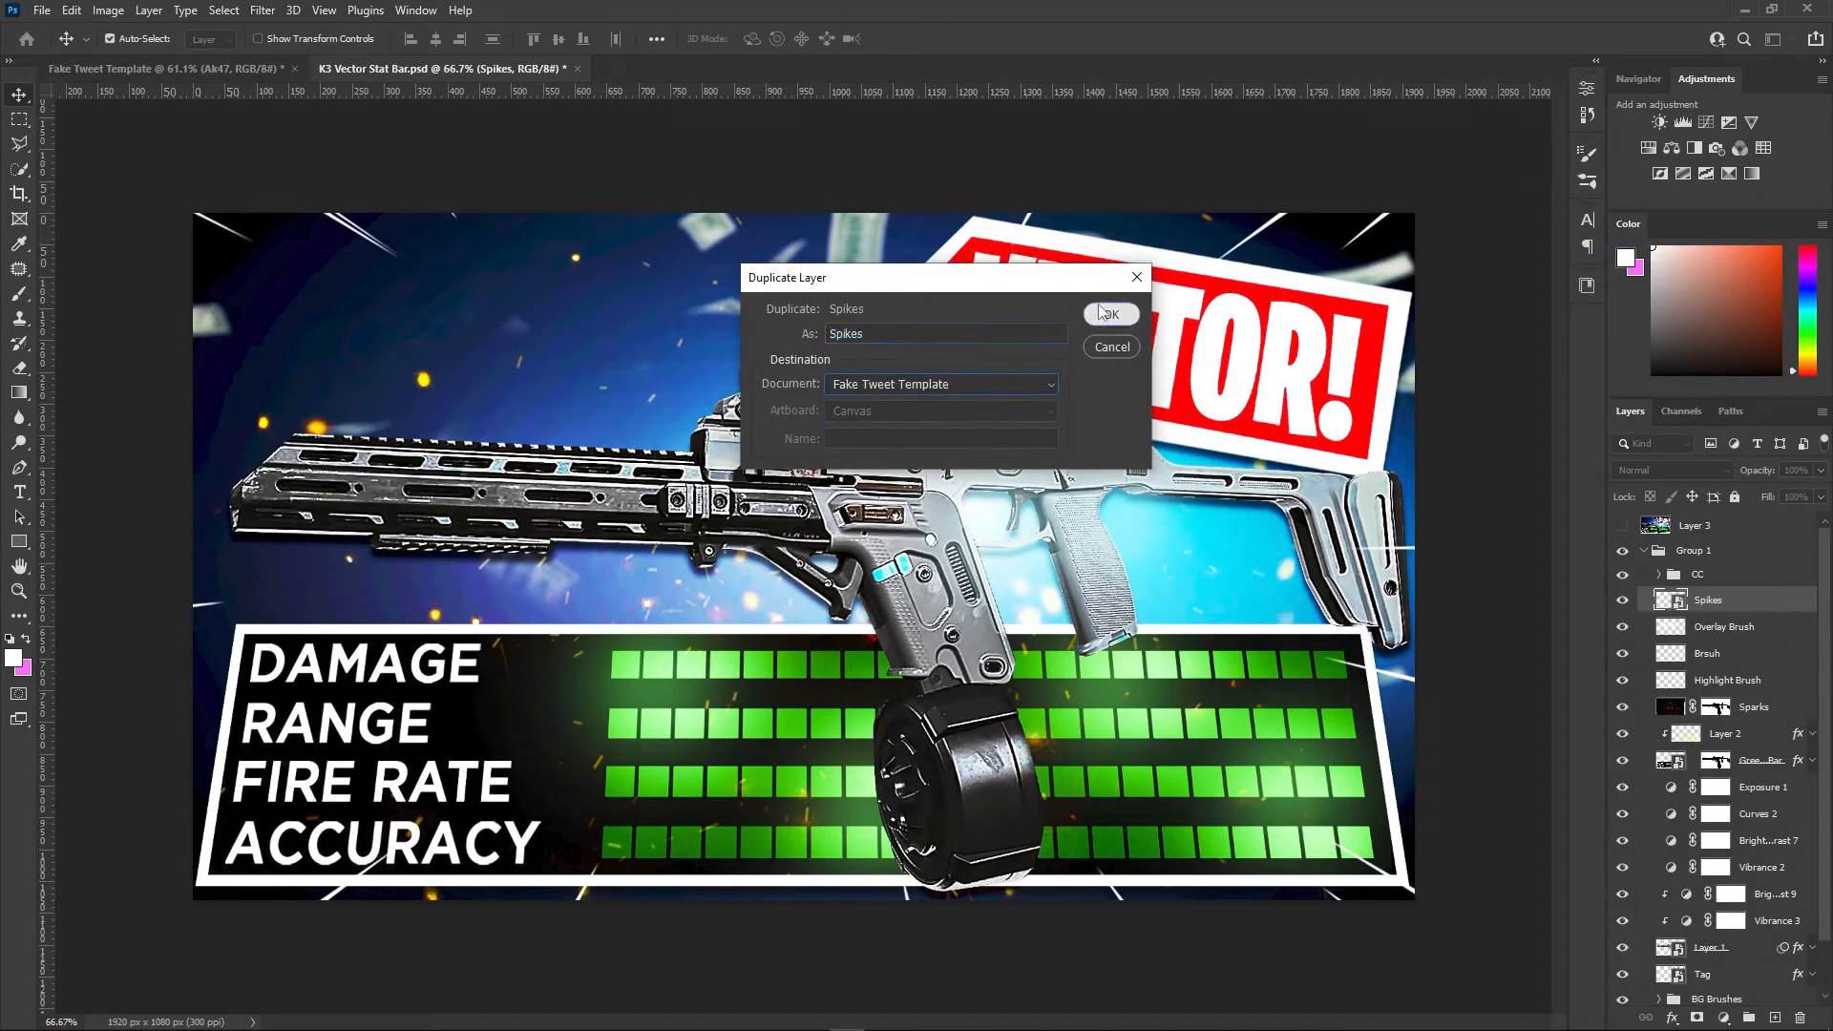
{"action": "left_click", "coordinate": [1108, 315]}
{"action": "key", "text": "ctrl+w"}
{"action": "left_click", "coordinate": [909, 388]}
Move the Spikes layer above Overlay Brush and clip the Curves 3, Vibrance 3, Exposure 3 and Brightness/Contrast 4 adjustments to the Ak47 layer
{"action": "key", "text": "ctrl+0"}
{"action": "left_click_drag", "start_coordinate": [1709, 736], "coordinate": [1768, 538]}
{"action": "left_click", "coordinate": [1739, 734]}
{"action": "left_click", "coordinate": [1755, 665], "text": "shift"}
{"action": "right_click", "coordinate": [1754, 666]}
{"action": "left_click", "coordinate": [1709, 589]}
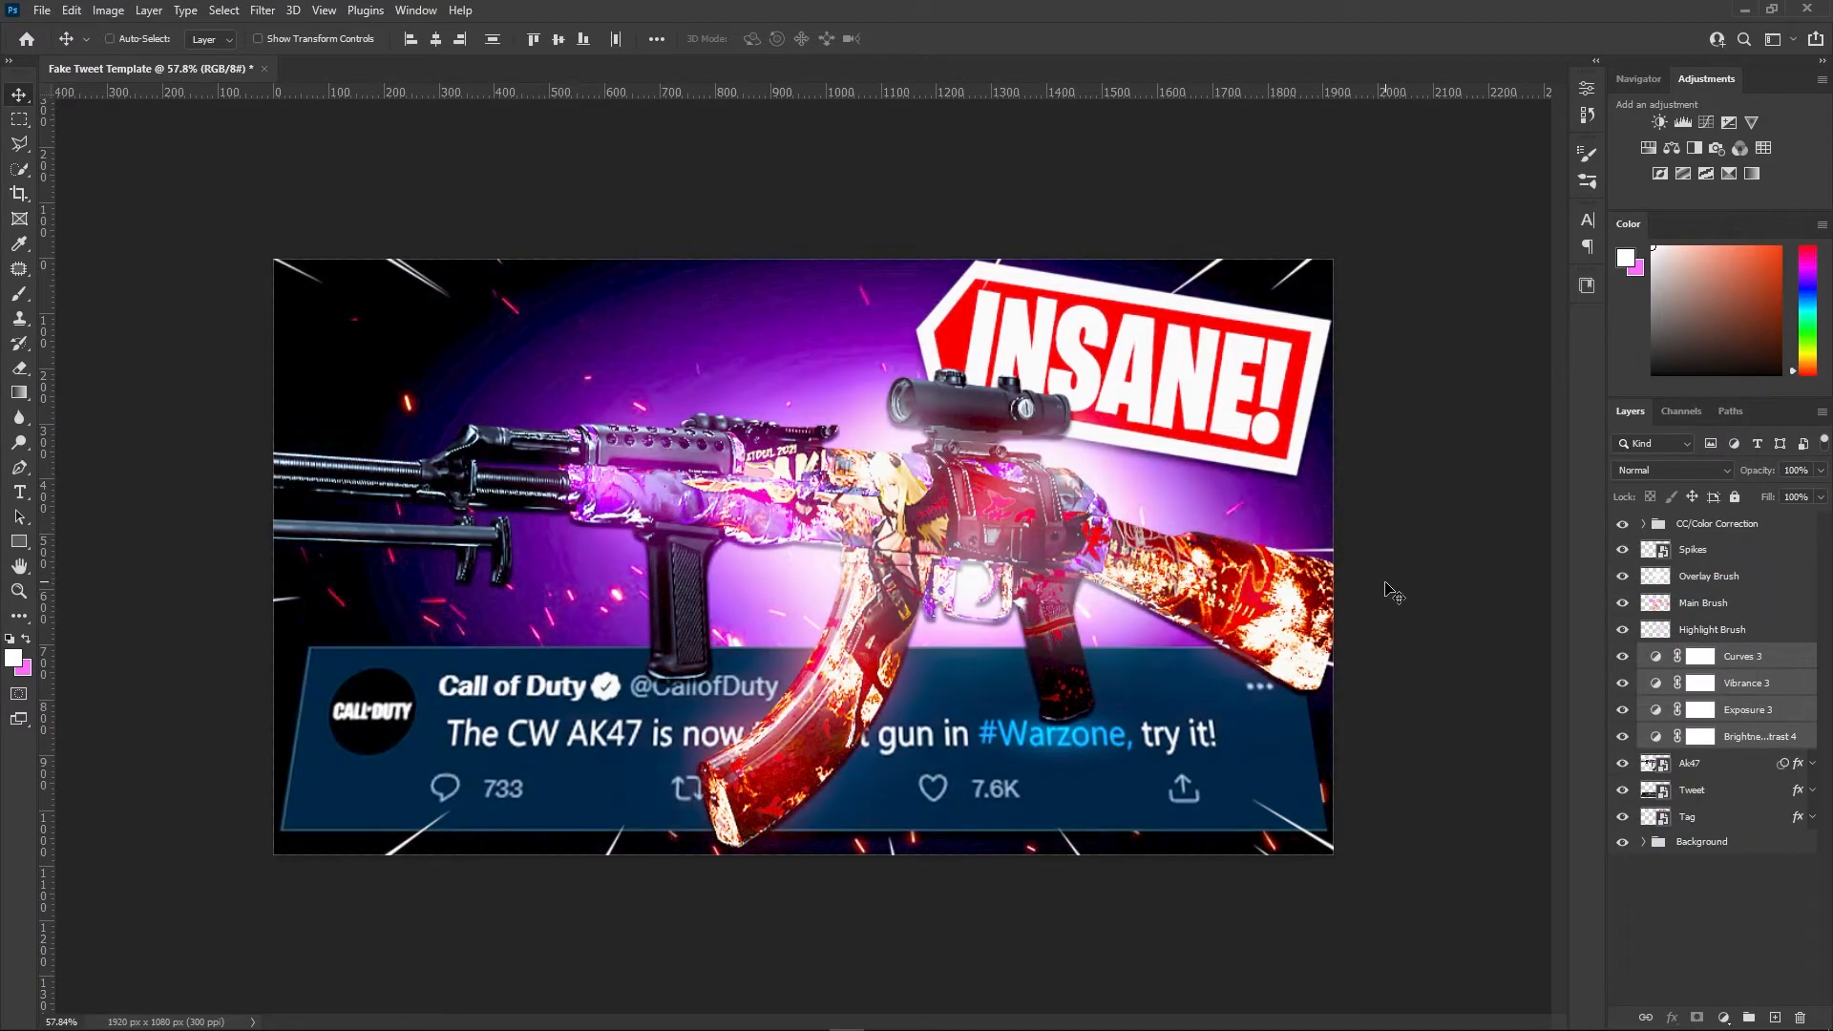
{"action": "left_click_drag", "start_coordinate": [1095, 670], "coordinate": [1123, 666]}
{"action": "key", "text": "ctrl+z"}
{"action": "key", "text": "ctrl+z"}
{"action": "key", "text": "ctrl+shift+z"}
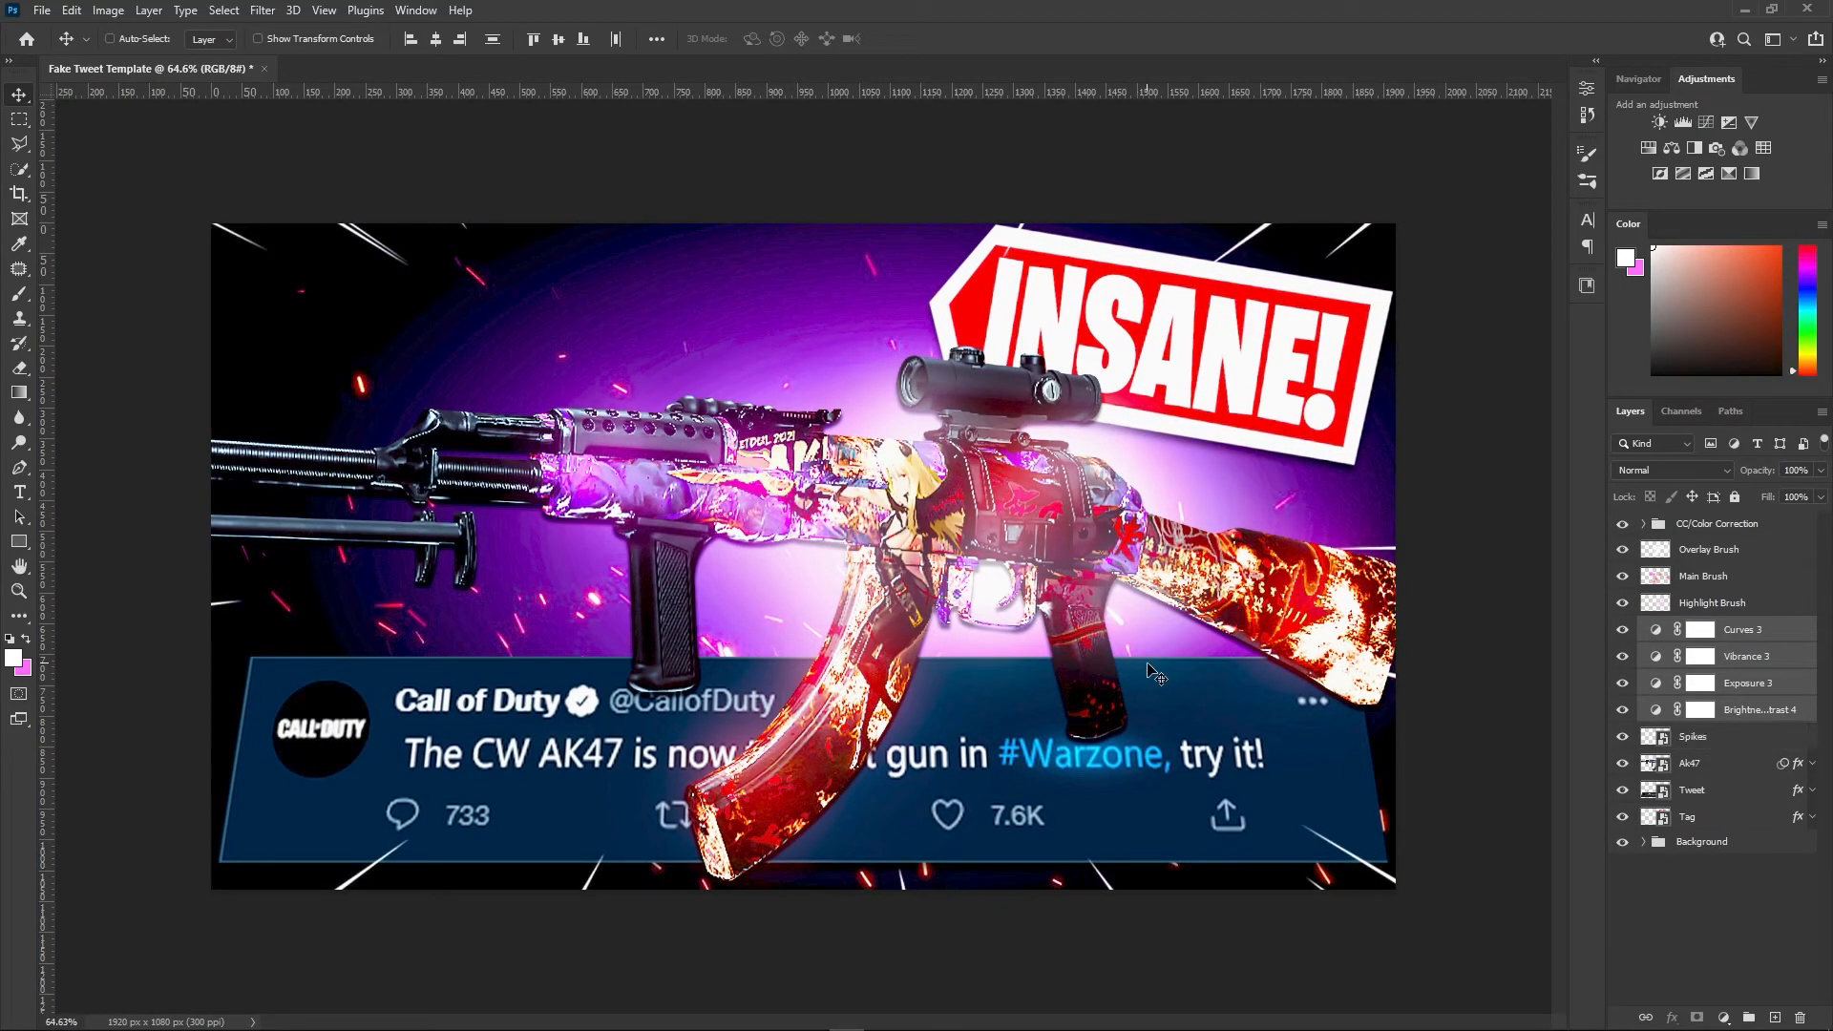
{"action": "key", "text": "ctrl+shift+z"}
Review the Vibrance 1, Color Balance 1 and Brightness/Contrast 2 settings inside the CC/Color Correction group
{"action": "left_click", "coordinate": [1644, 524]}
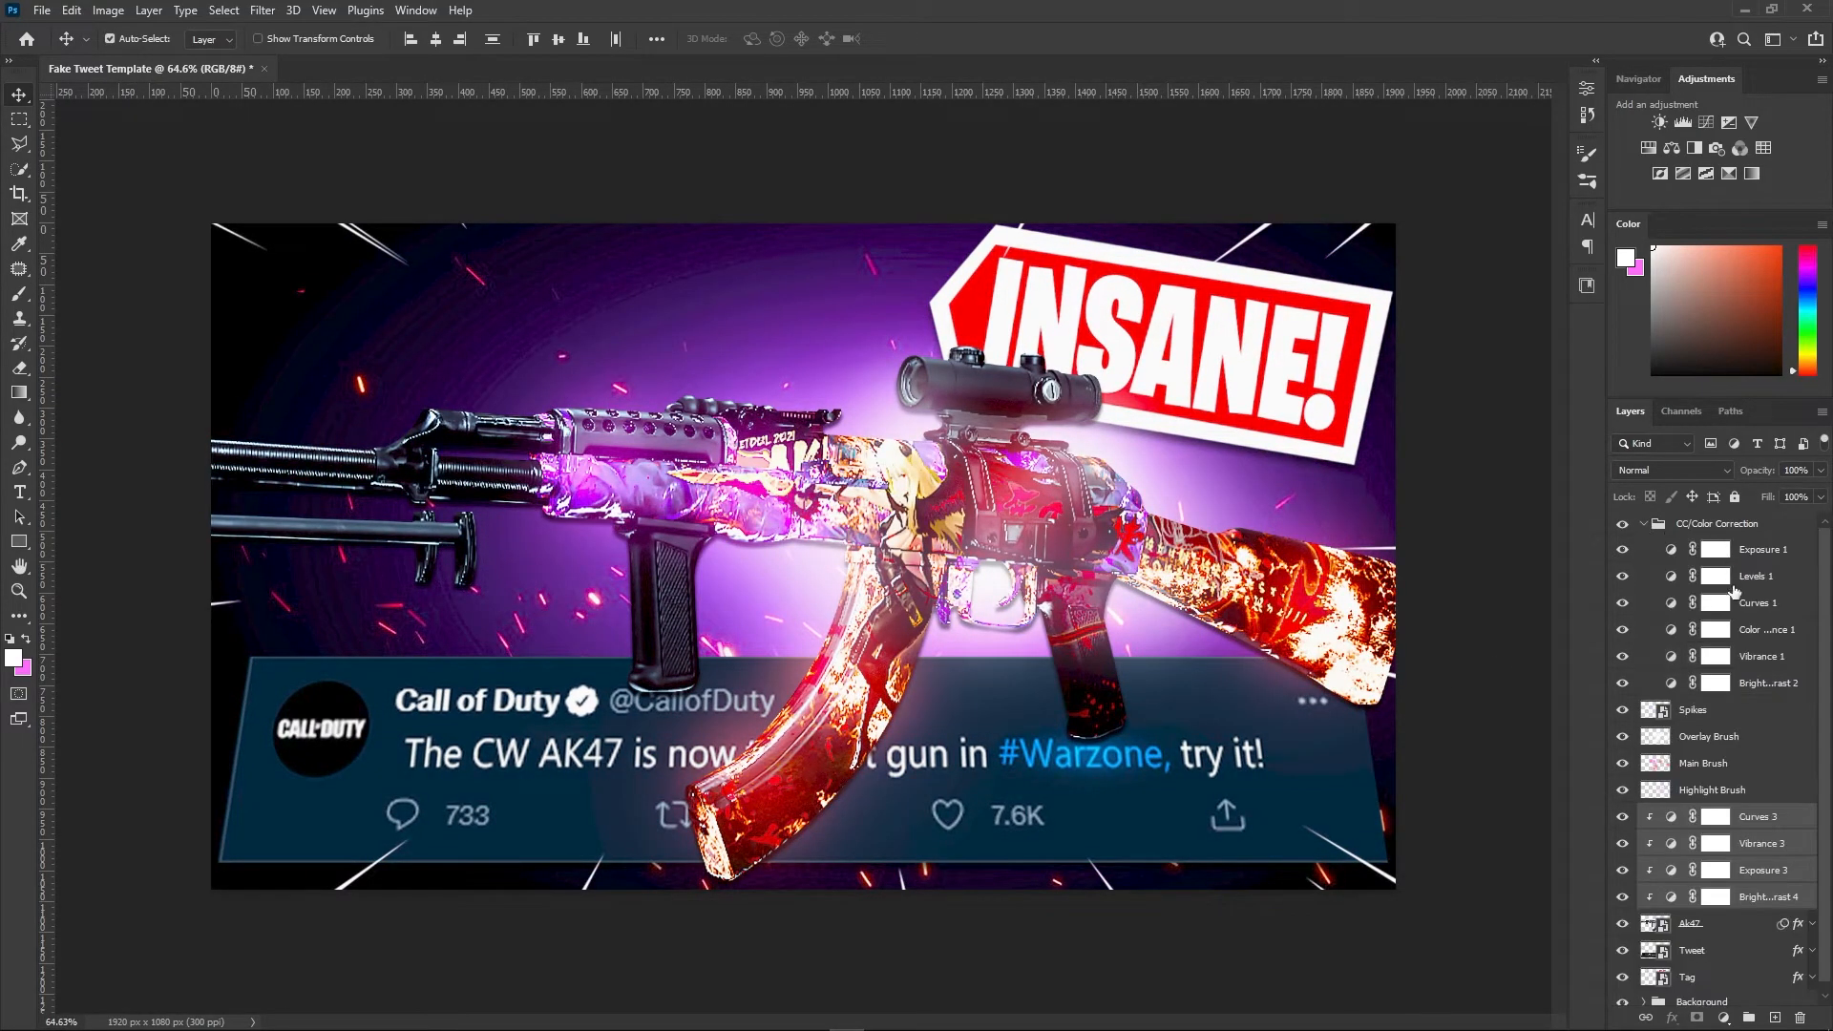
{"action": "left_click", "coordinate": [1780, 659]}
{"action": "left_click", "coordinate": [1593, 84]}
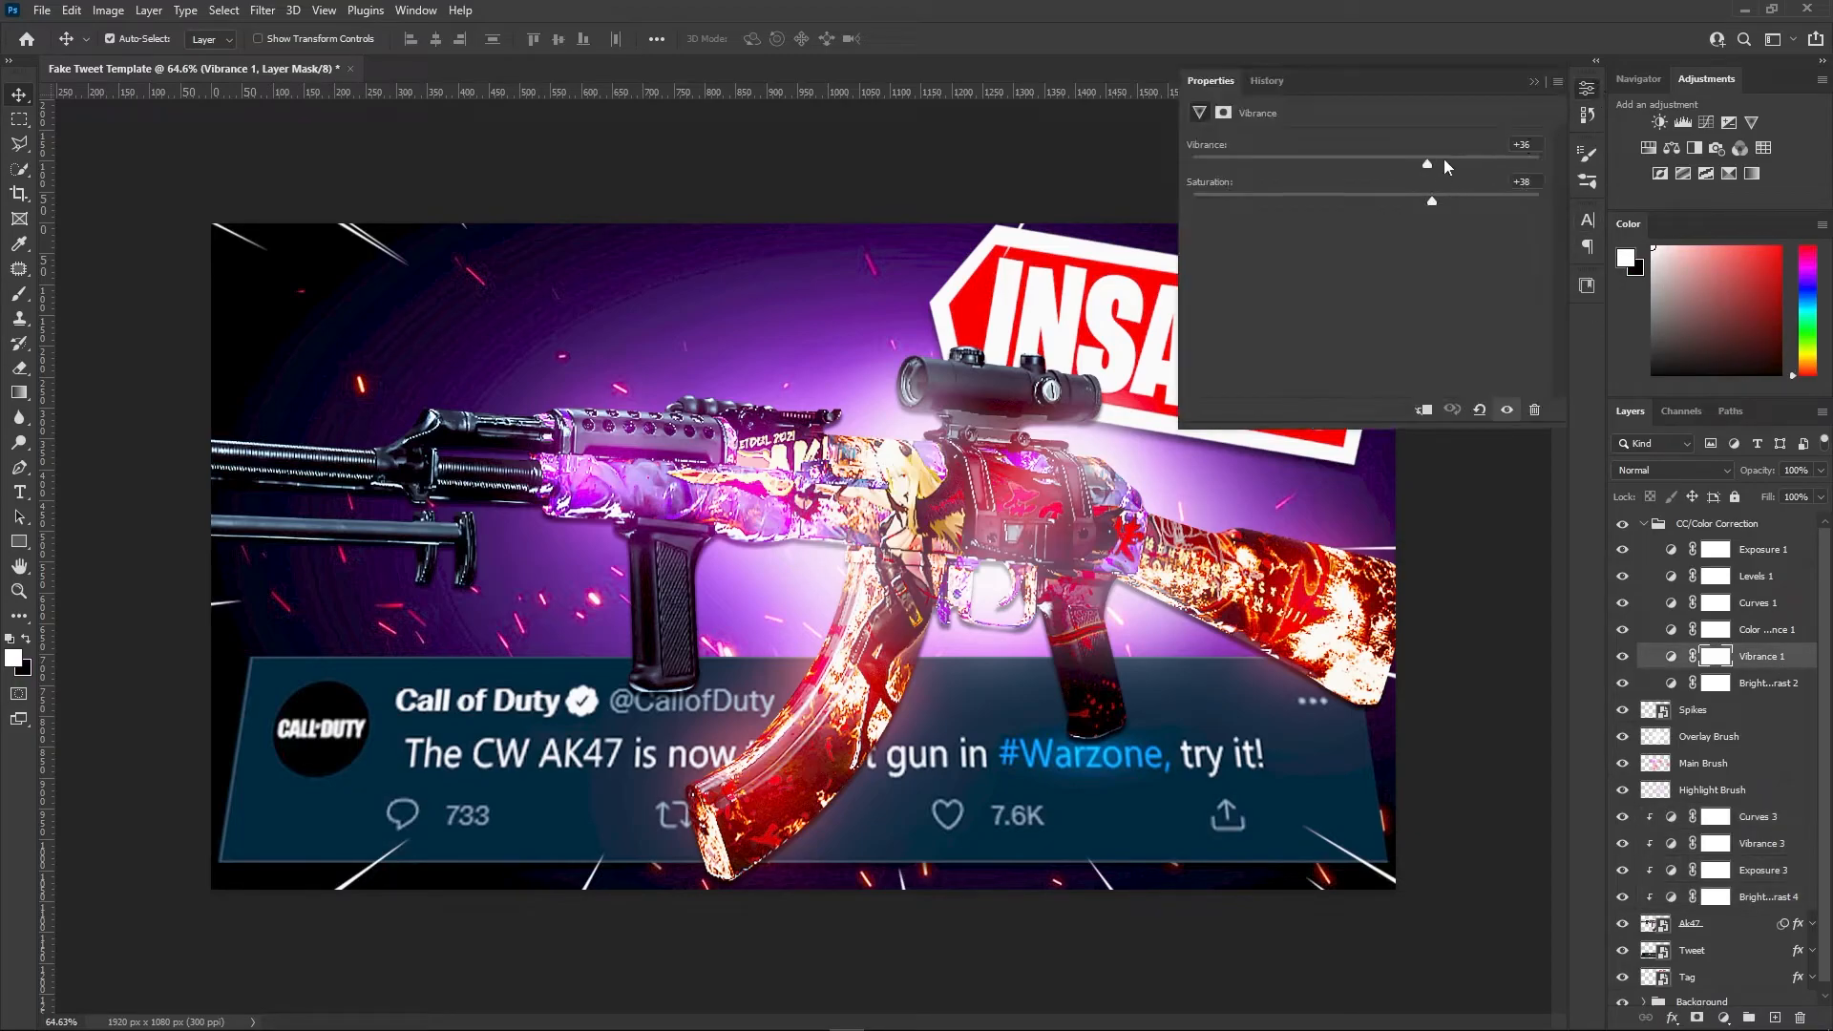
{"action": "left_click", "coordinate": [1774, 632]}
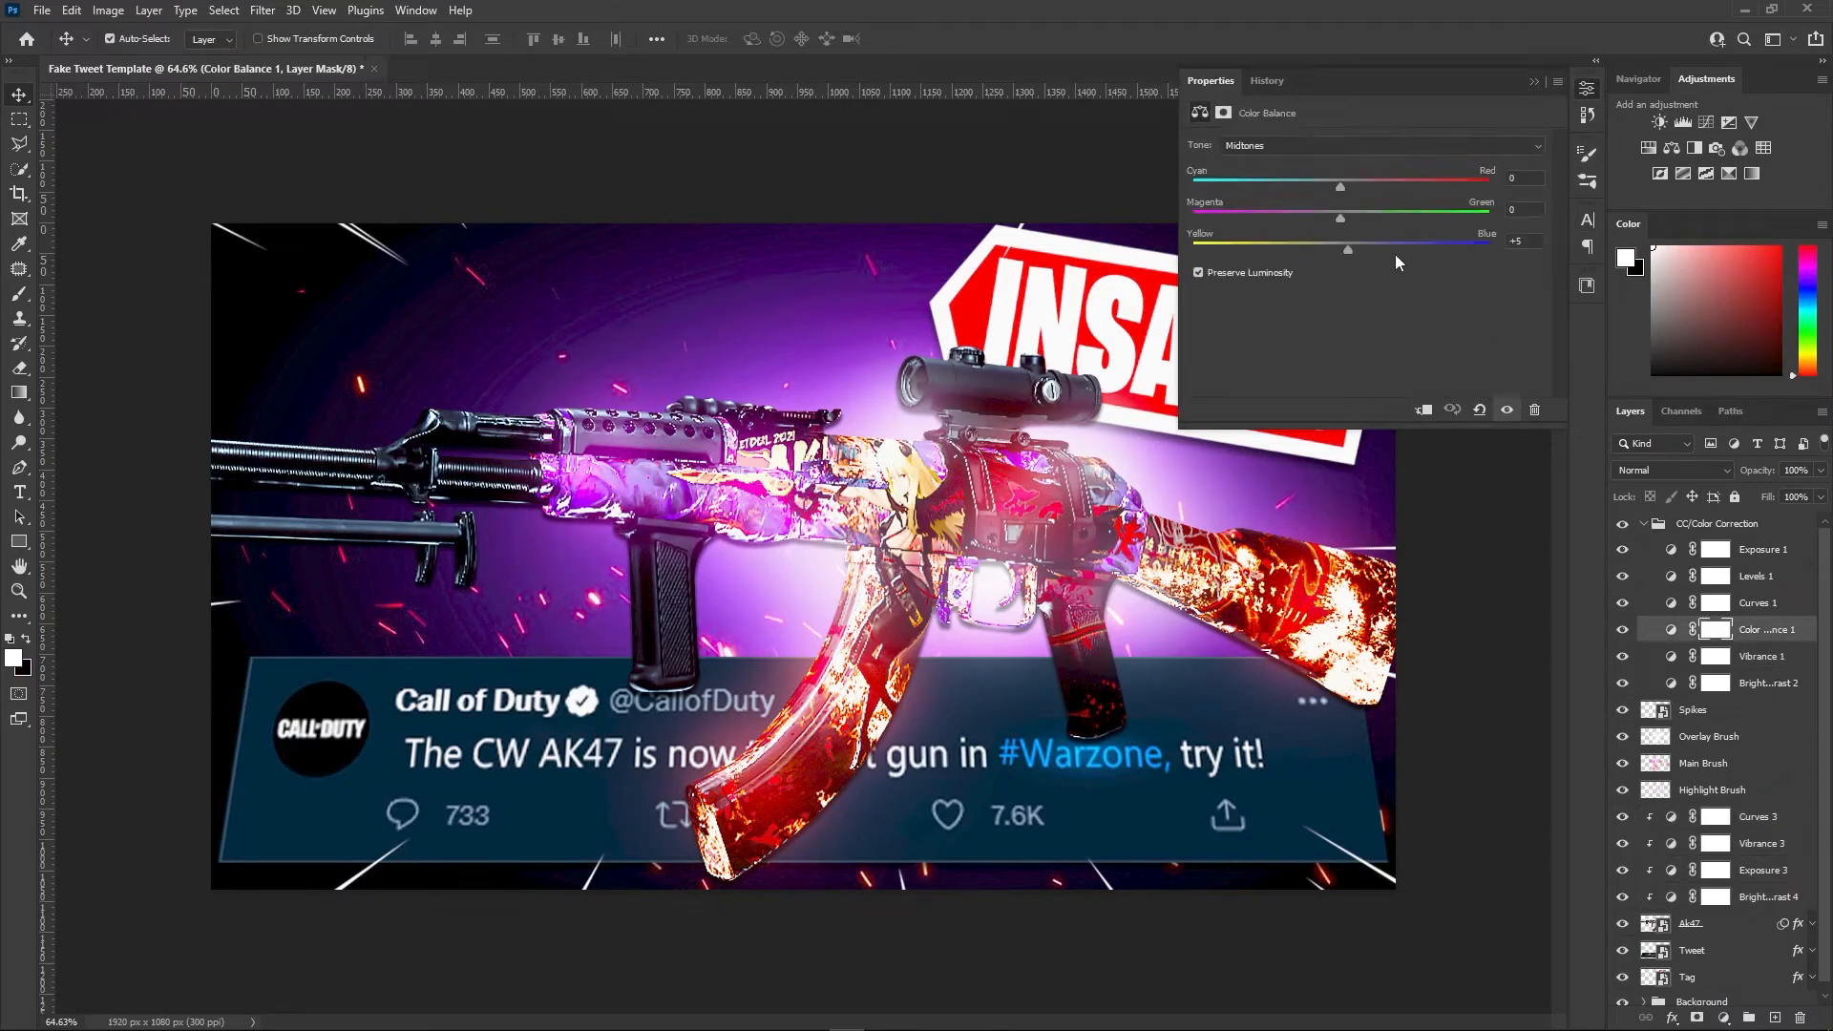
{"action": "left_click", "coordinate": [1766, 683]}
{"action": "left_click", "coordinate": [1536, 82]}
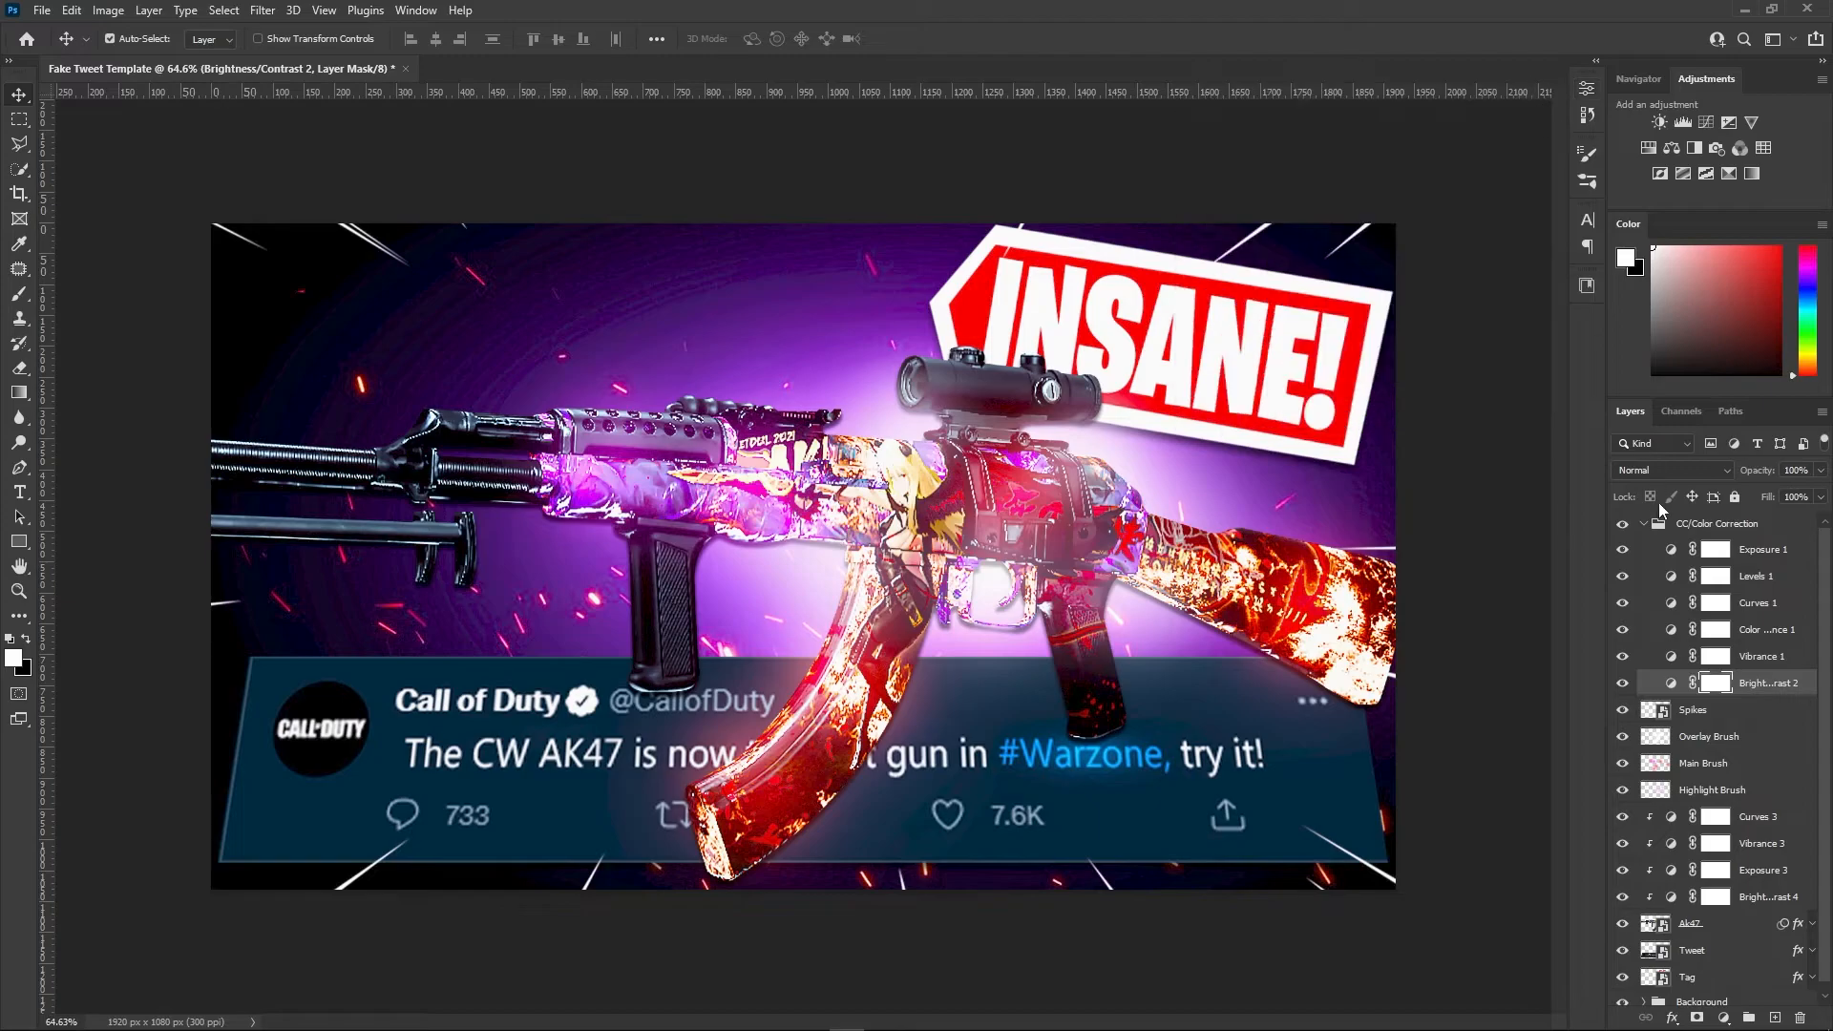
{"action": "left_click", "coordinate": [1644, 524]}
Add an unclipped Vibrance adjustment above Curves 3 with vibrance +15 and saturation +13
{"action": "left_click", "coordinate": [1709, 629]}
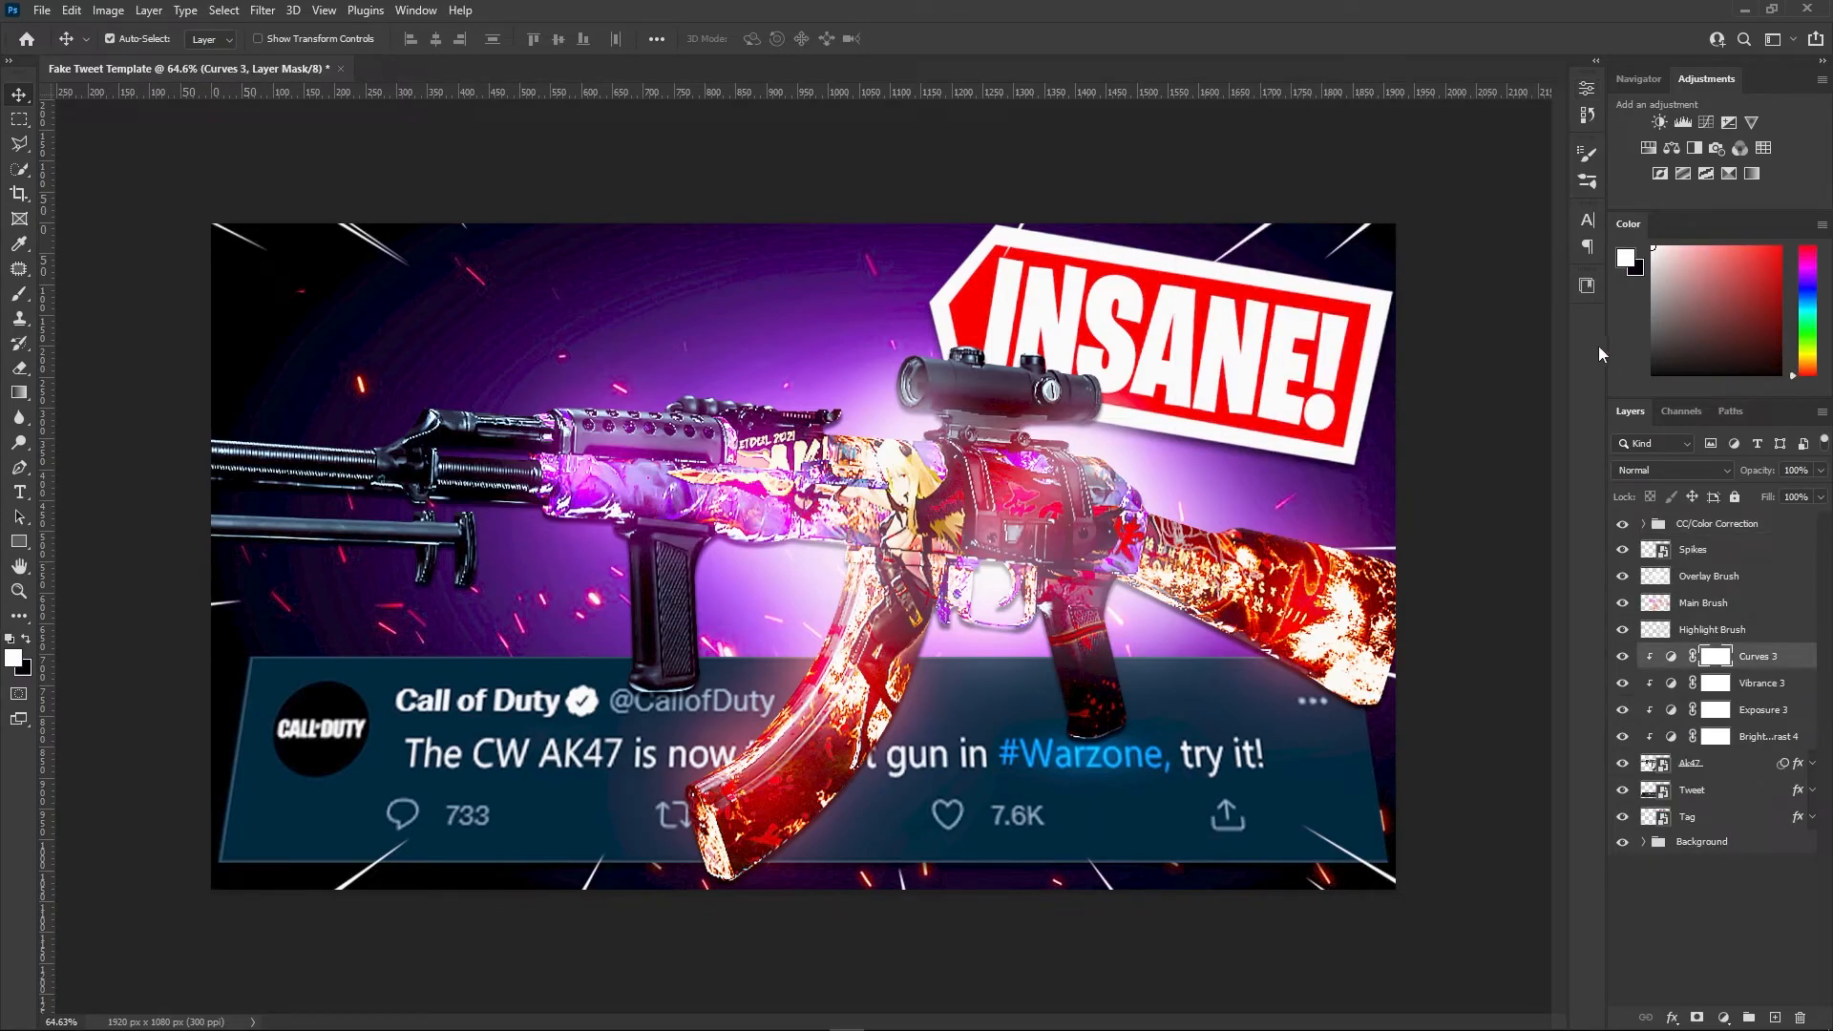
{"action": "left_click", "coordinate": [1751, 122]}
{"action": "left_click_drag", "start_coordinate": [1367, 200], "coordinate": [1389, 201]}
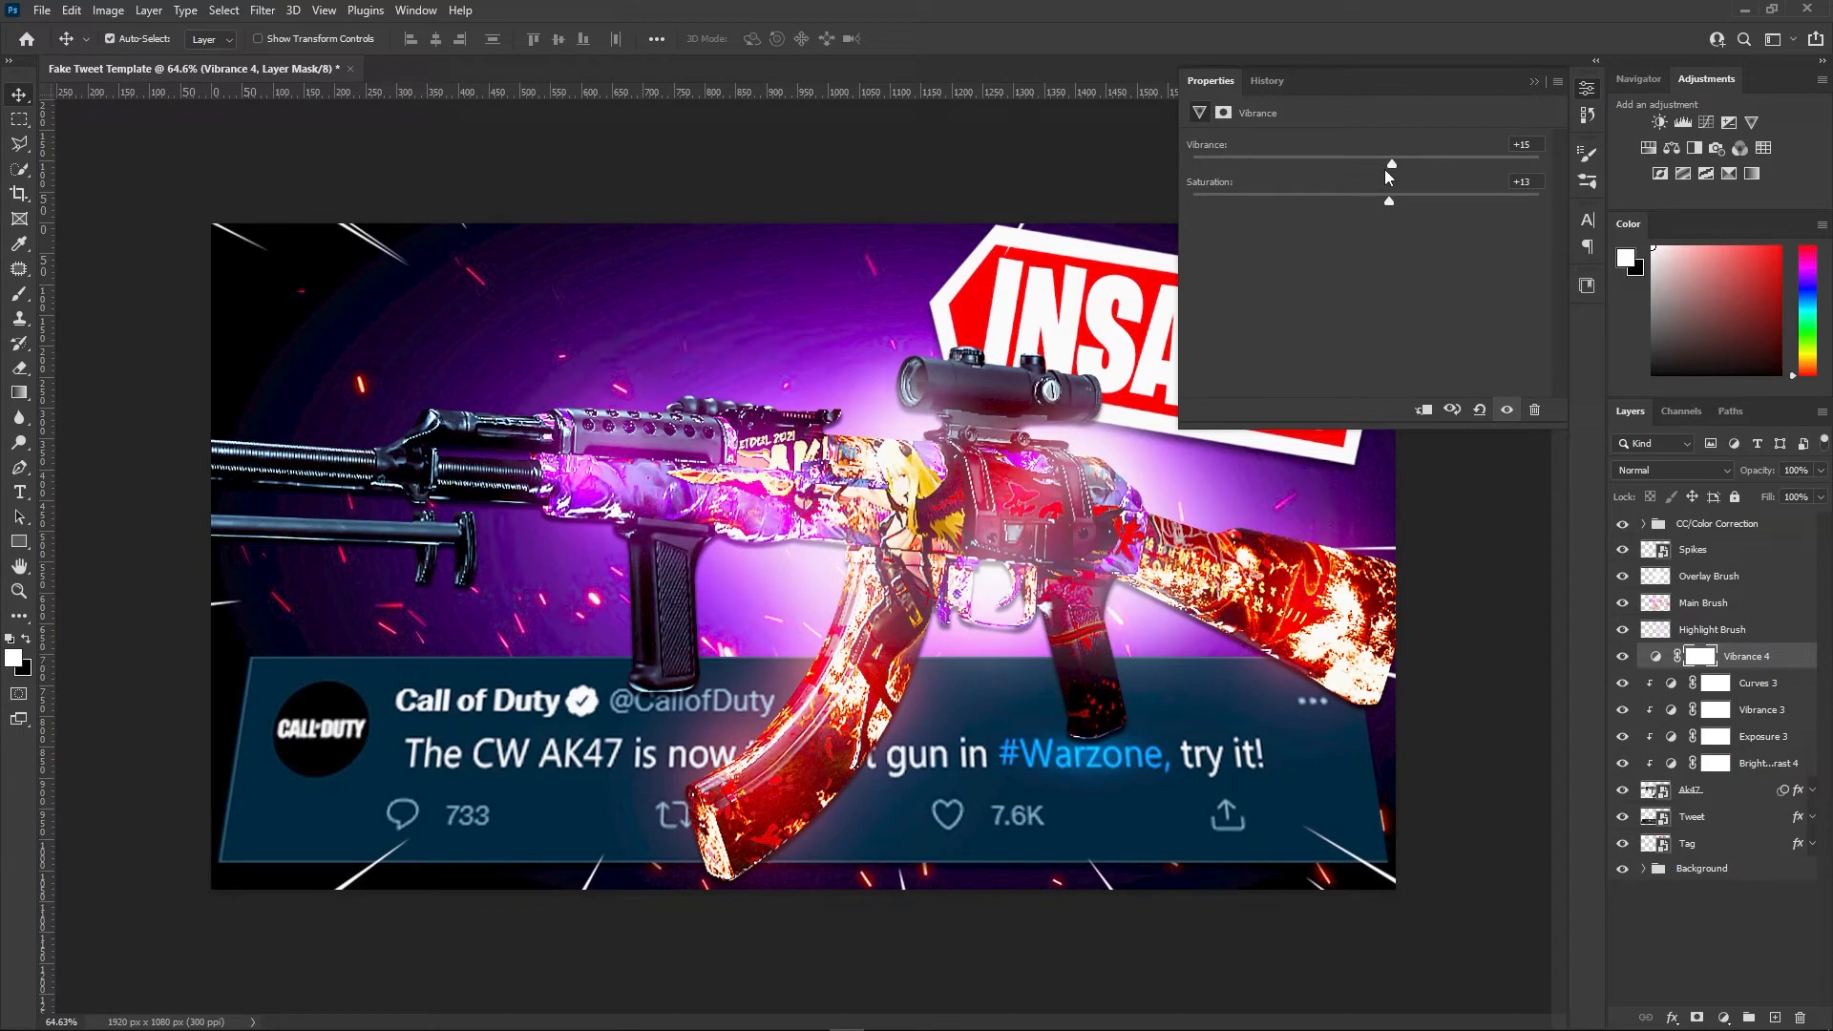
{"action": "scroll", "coordinate": [721, 413], "scroll_direction": "down", "scroll_amount": 2}
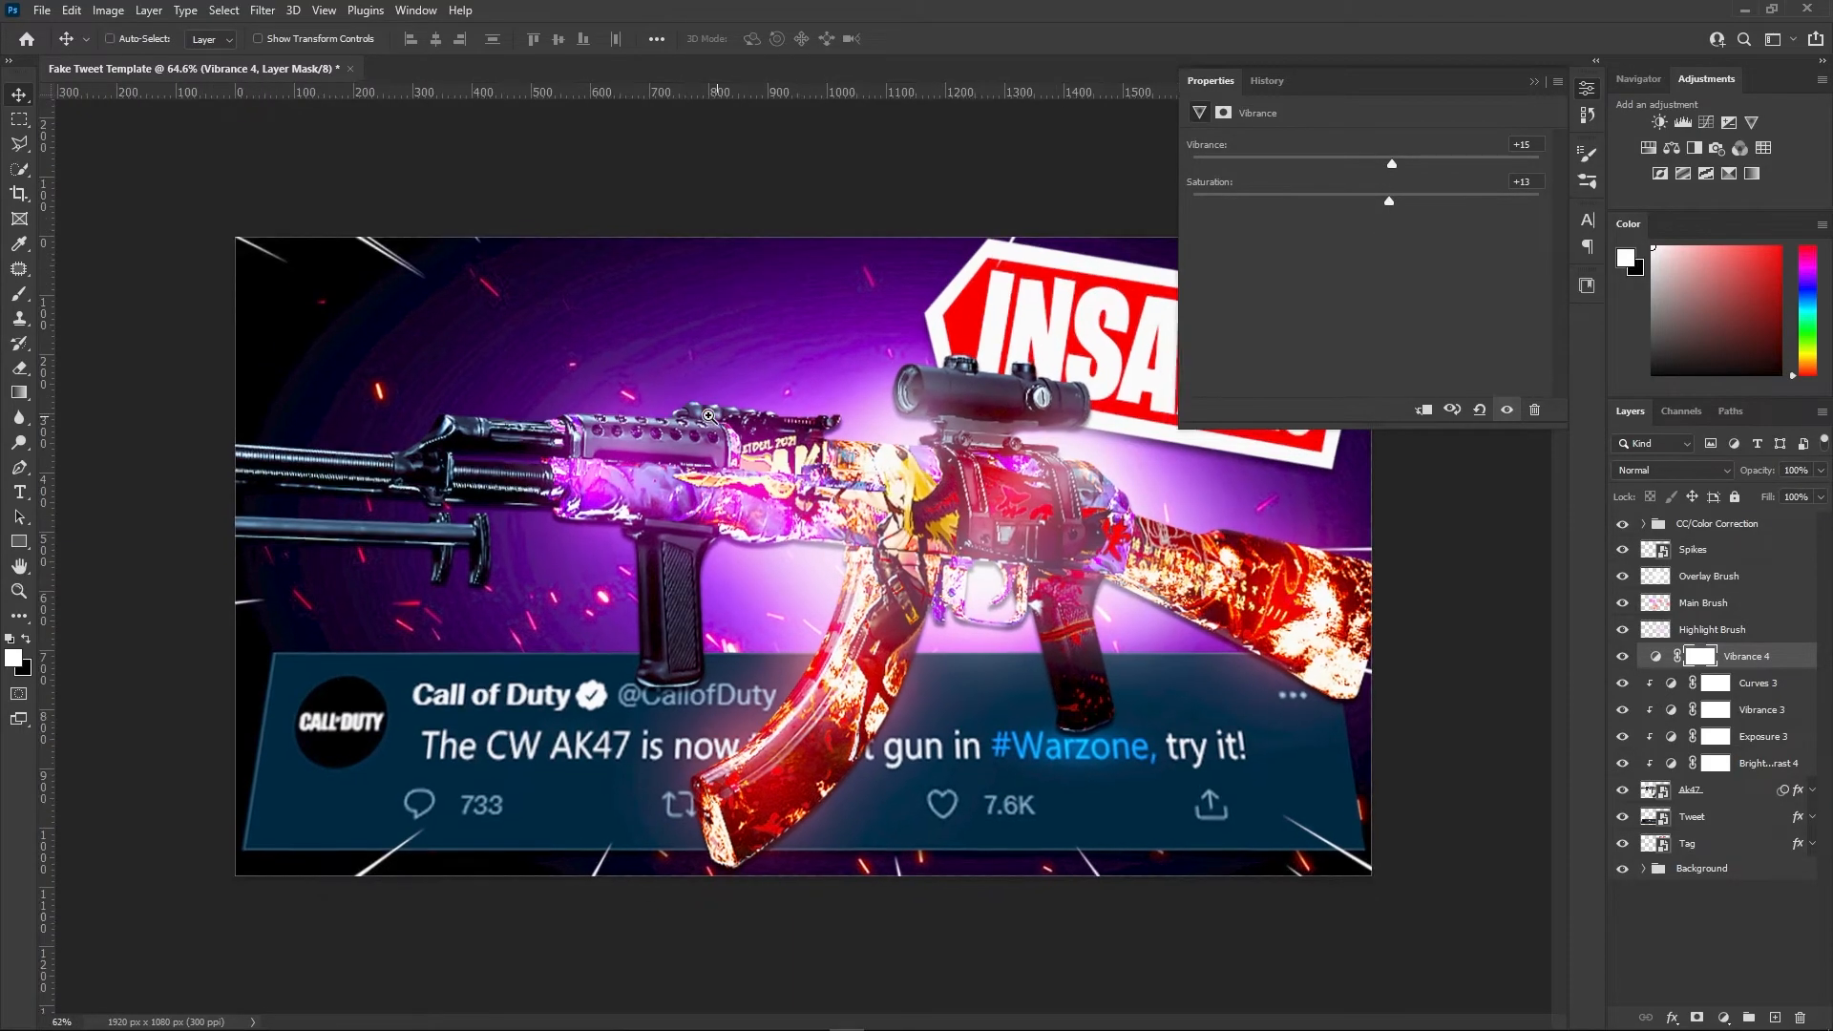
{"action": "left_click", "coordinate": [1528, 82]}
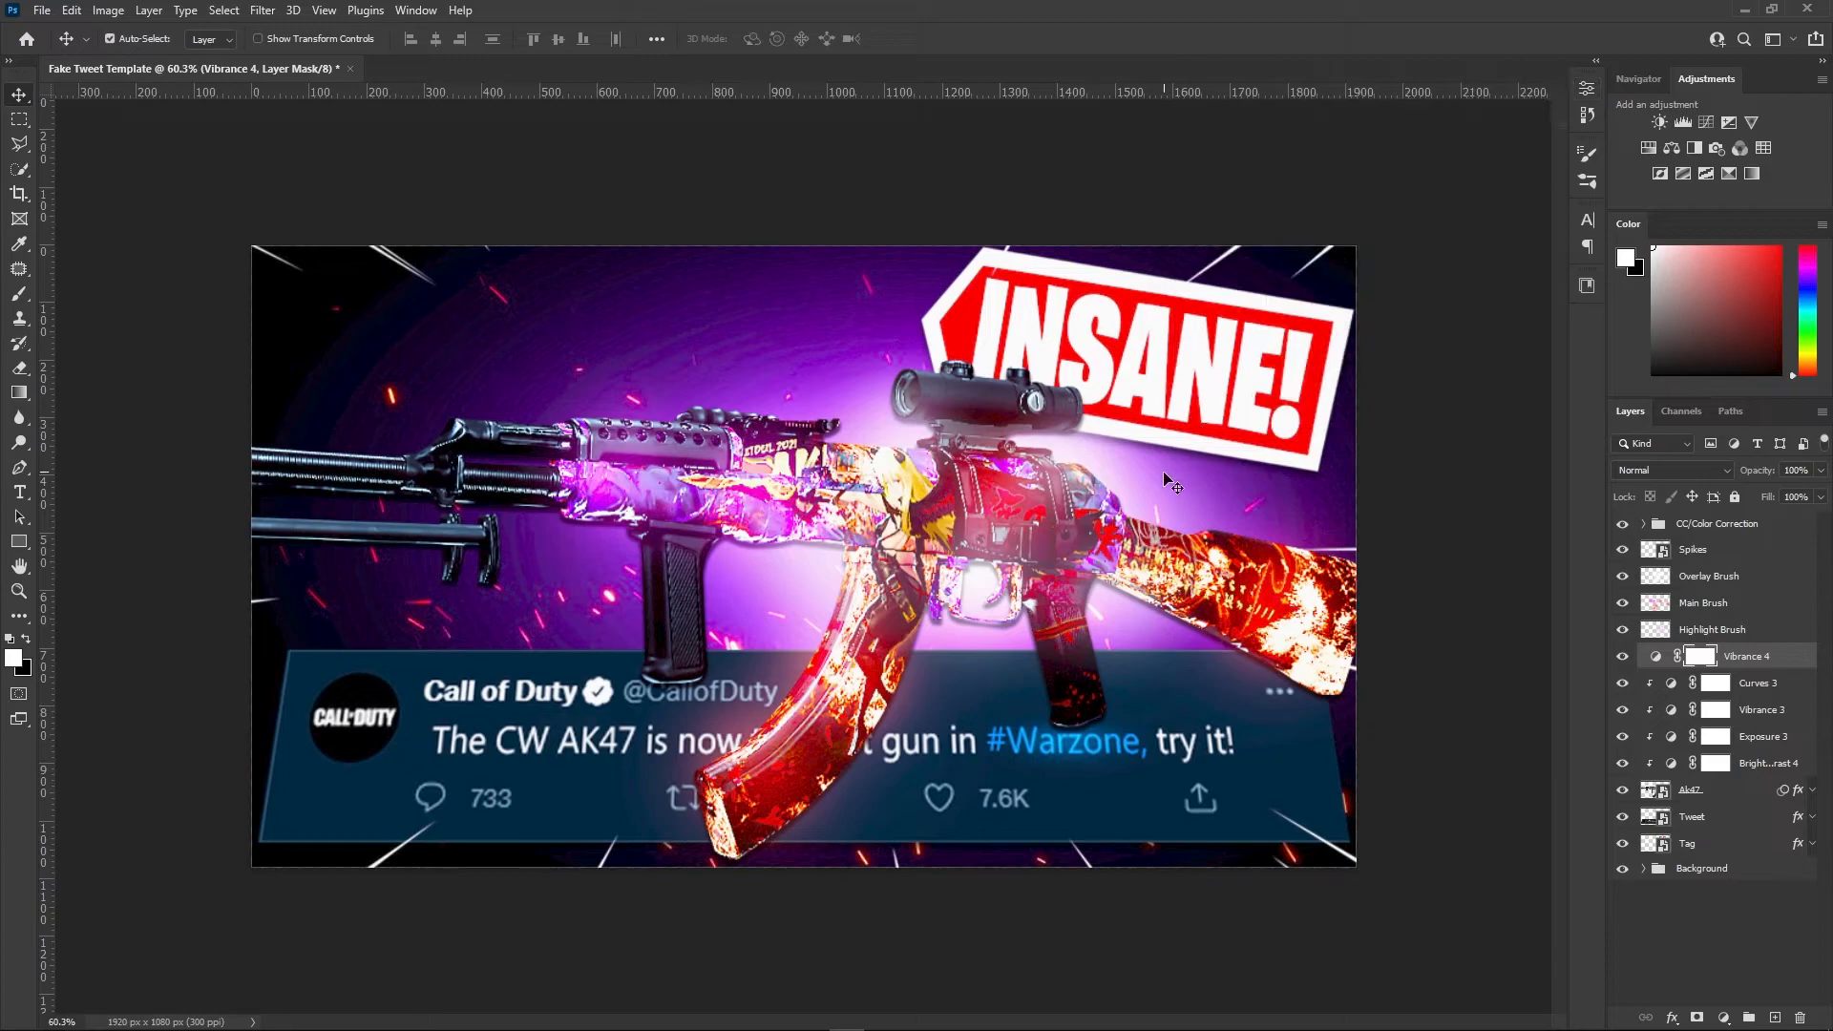
{"action": "left_click", "coordinate": [1784, 531]}
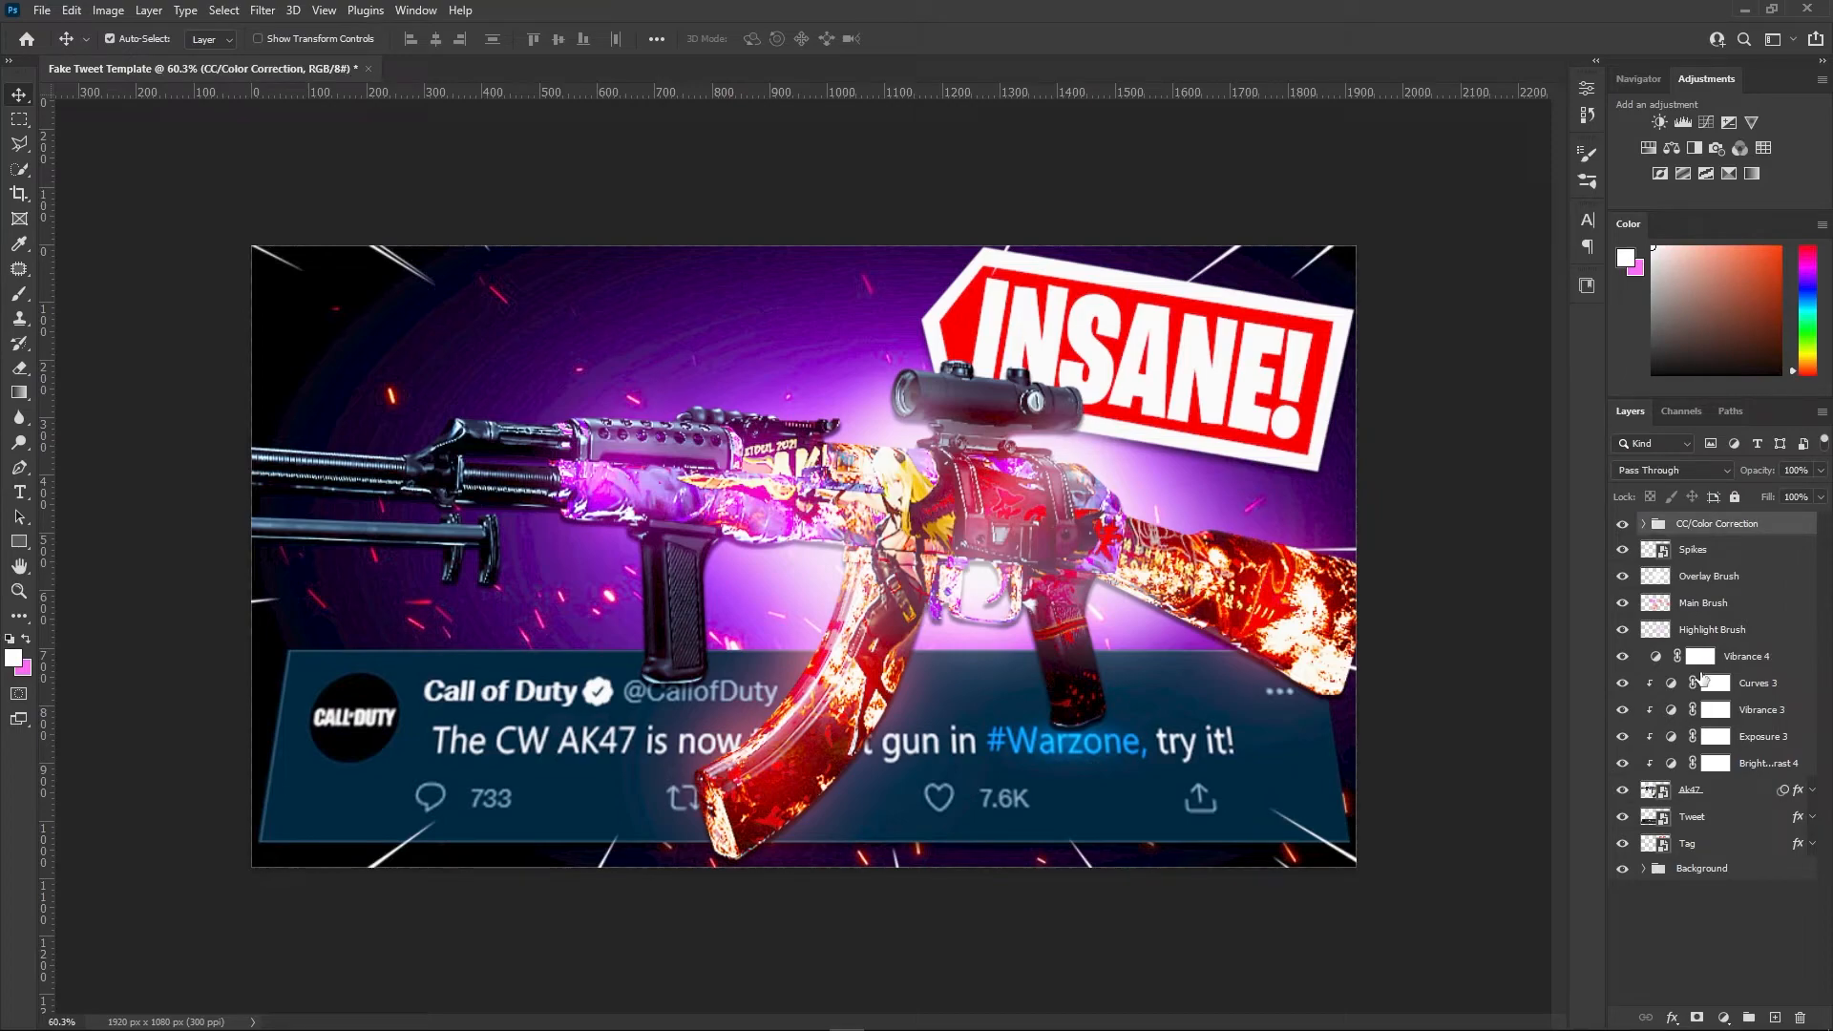
Group all layers from CC/Color Correction down to Background, duplicate the group, and merge the duplicate into a single layer
{"action": "left_click", "coordinate": [1742, 876], "text": "shift"}
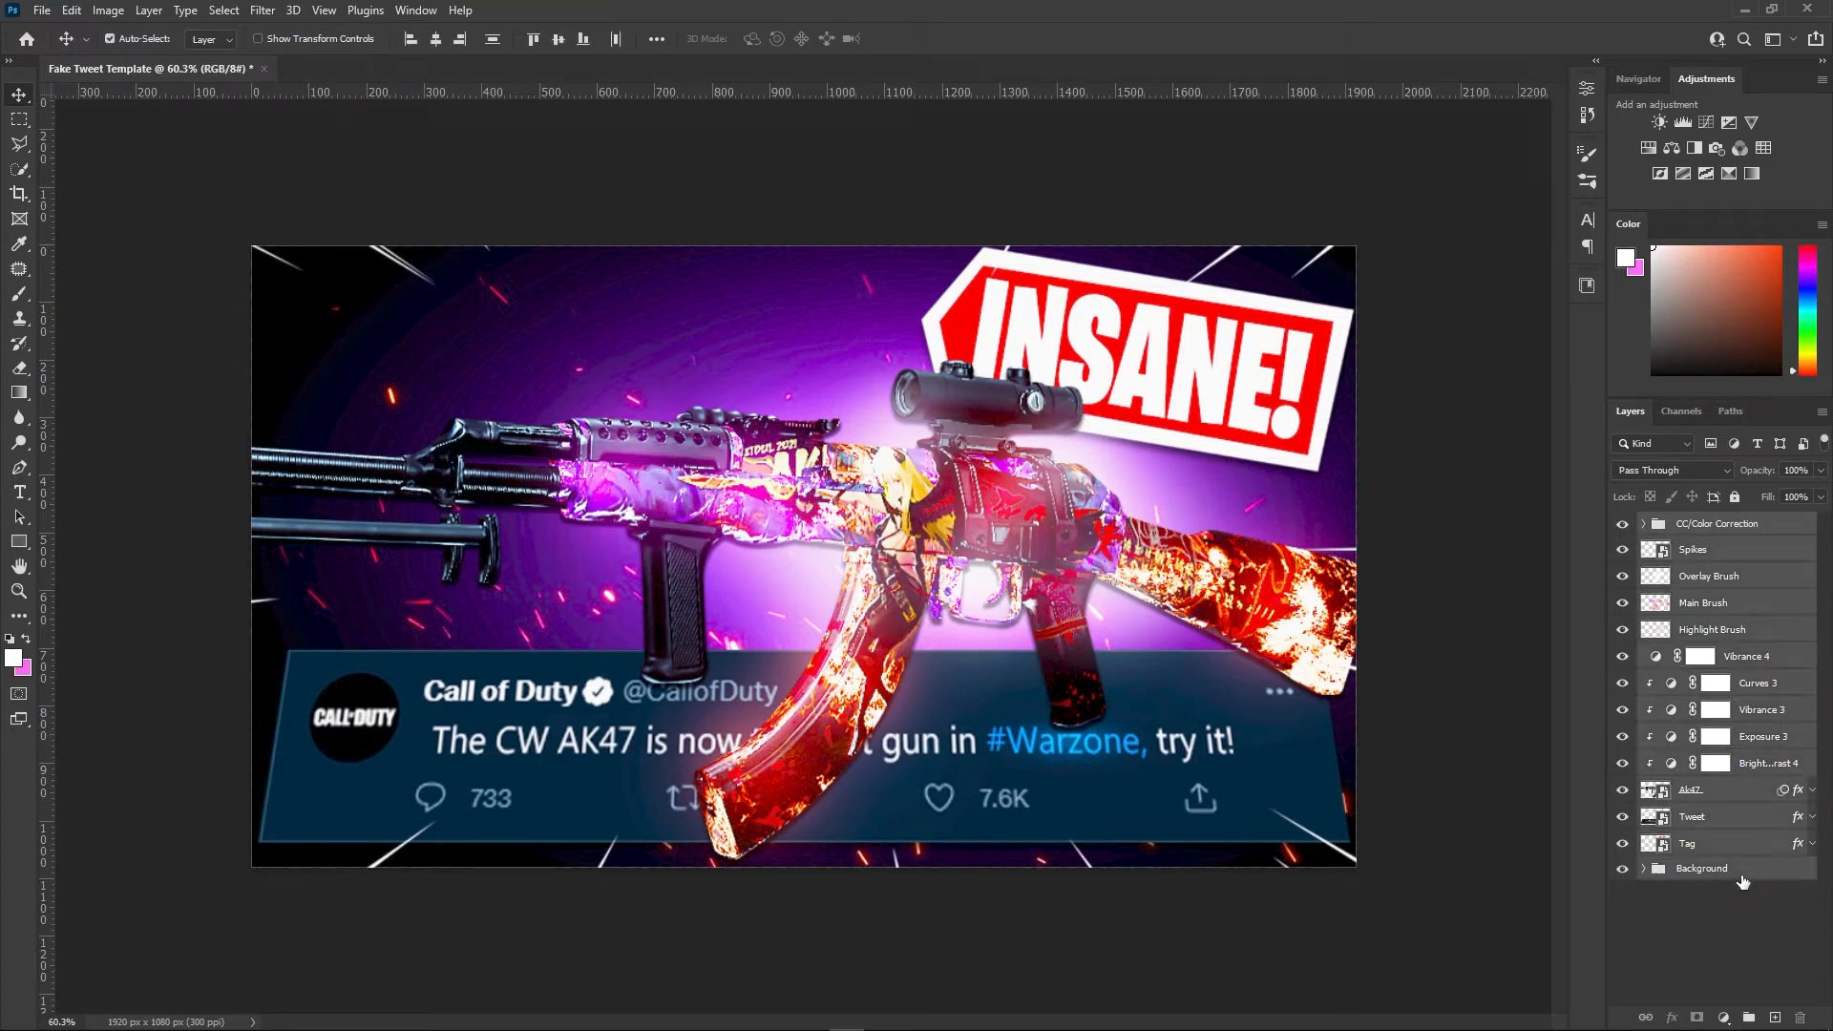
{"action": "key", "text": "ctrl+g"}
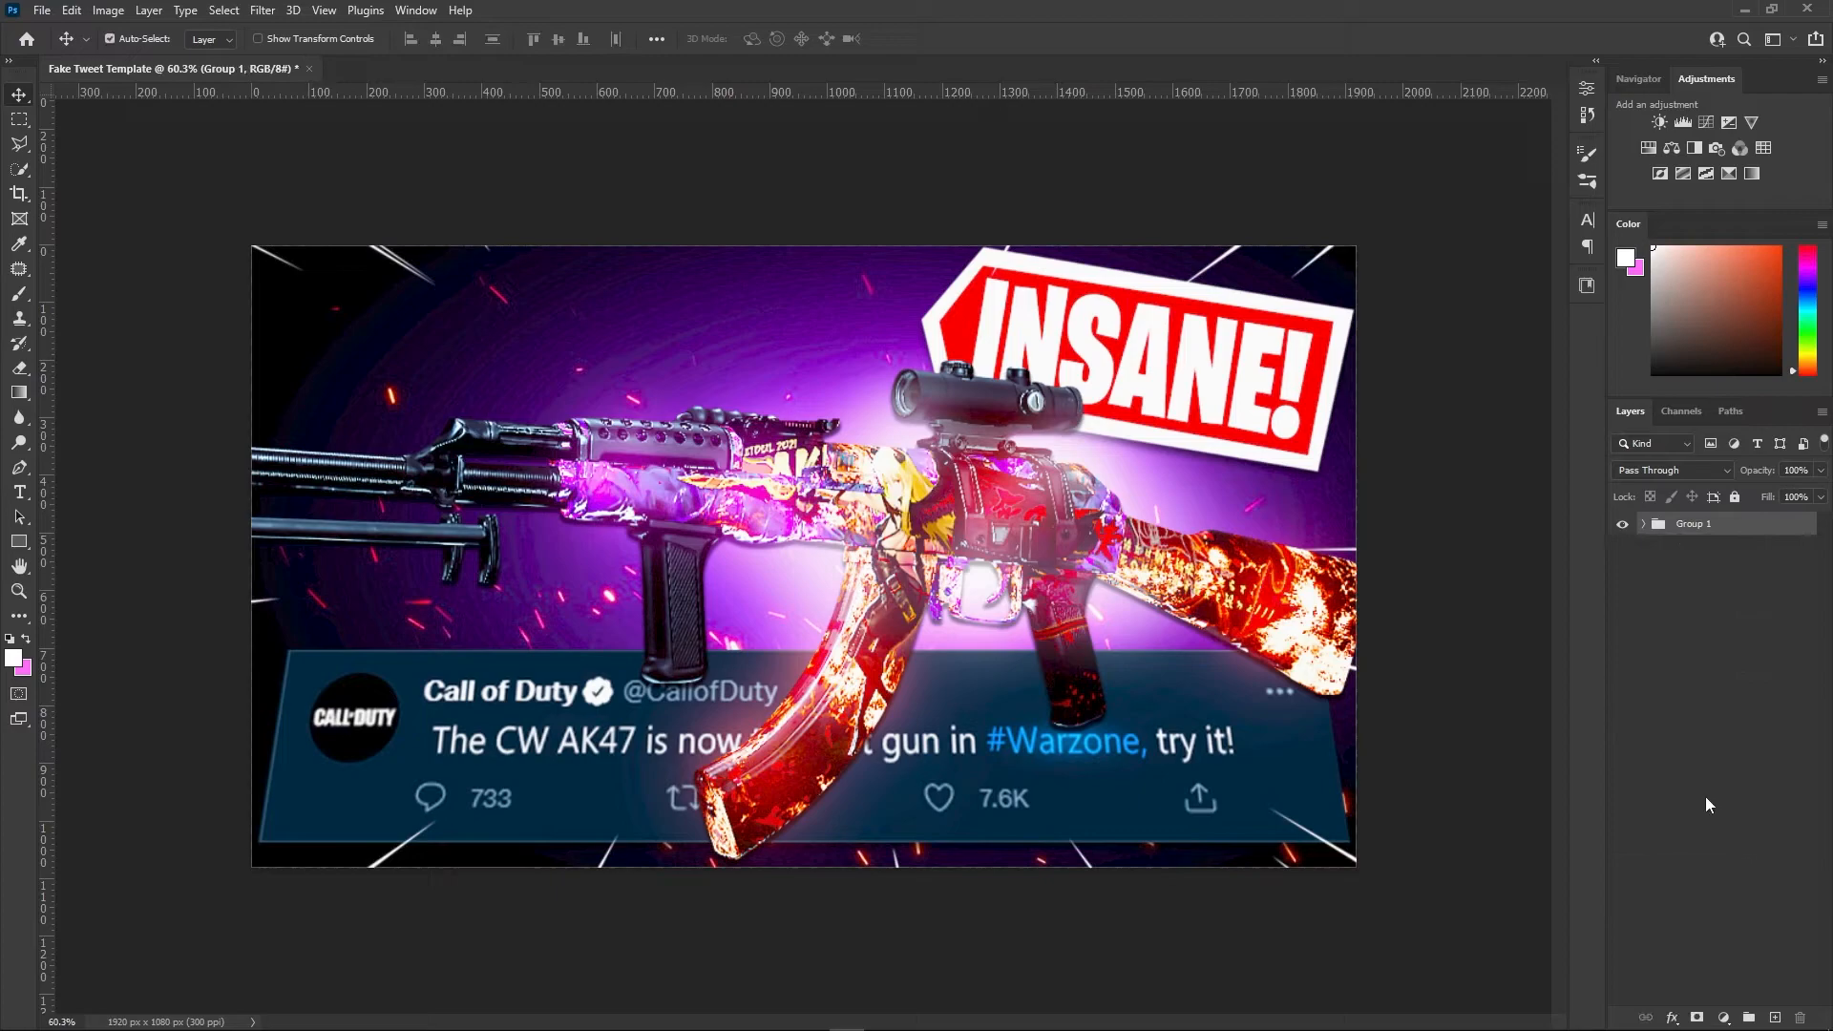
{"action": "key", "text": "ctrl+j"}
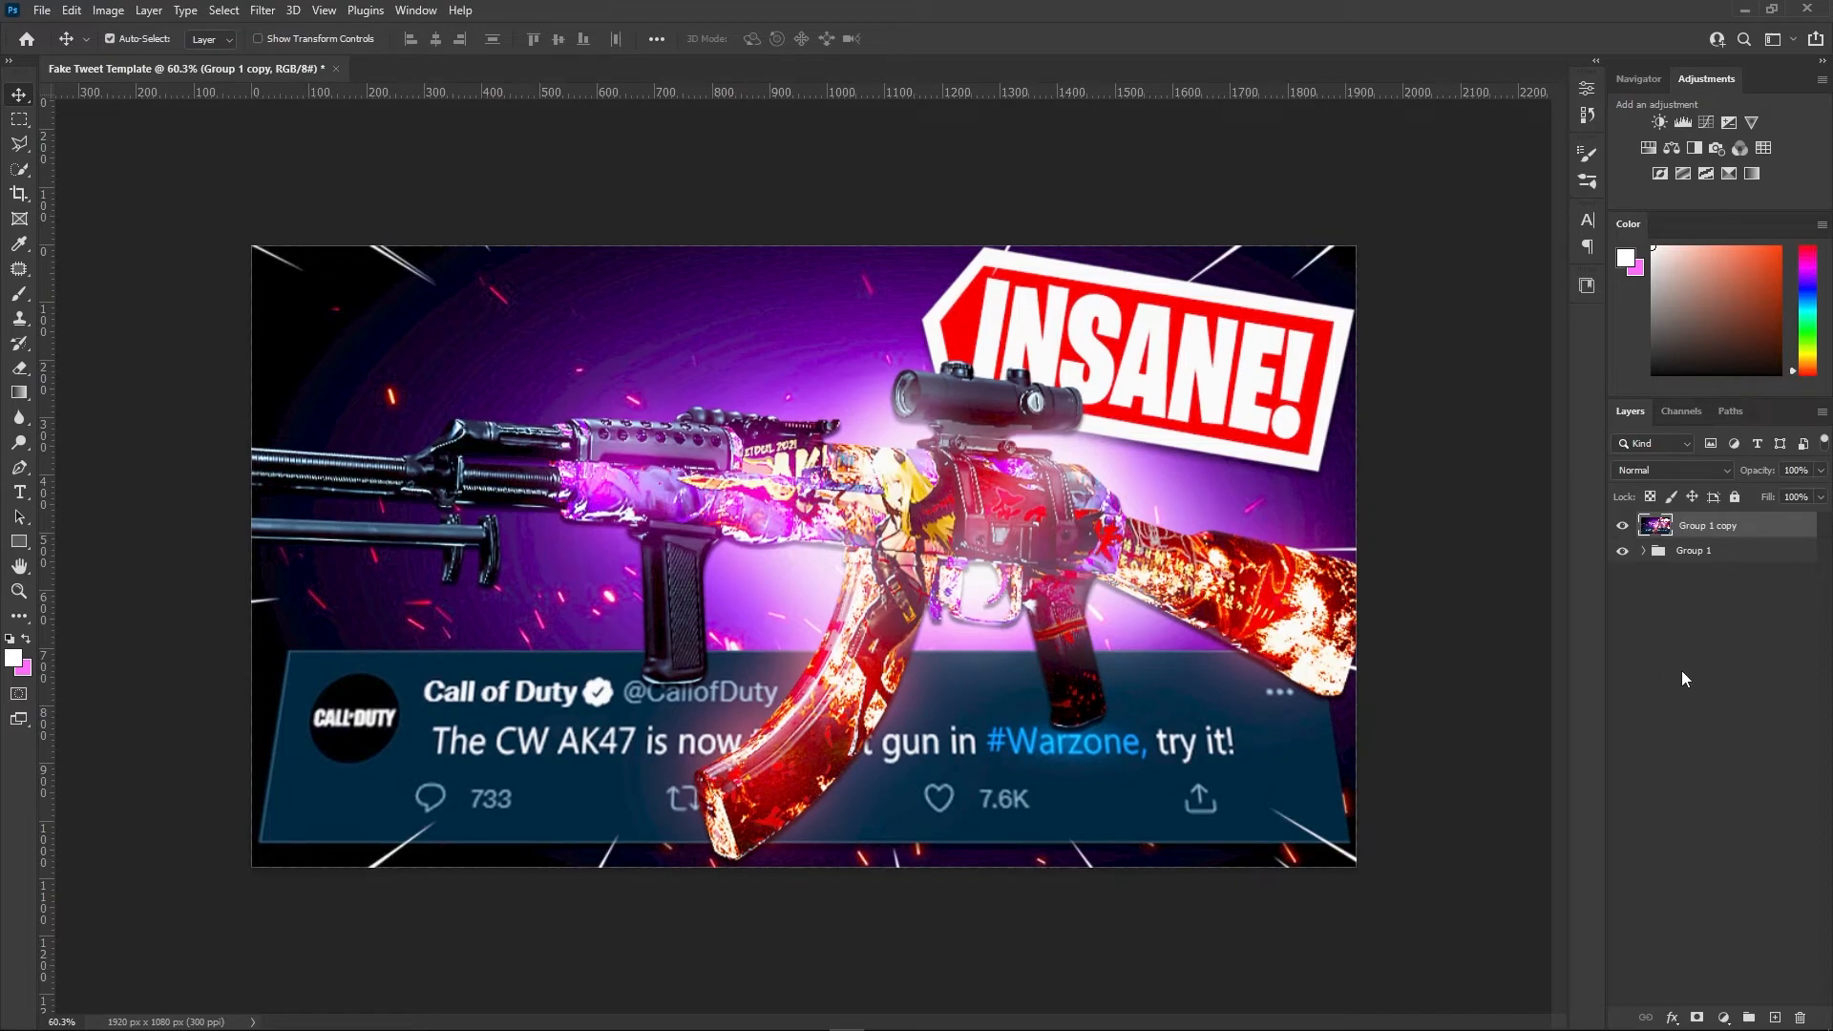
{"action": "key", "text": "ctrl"}
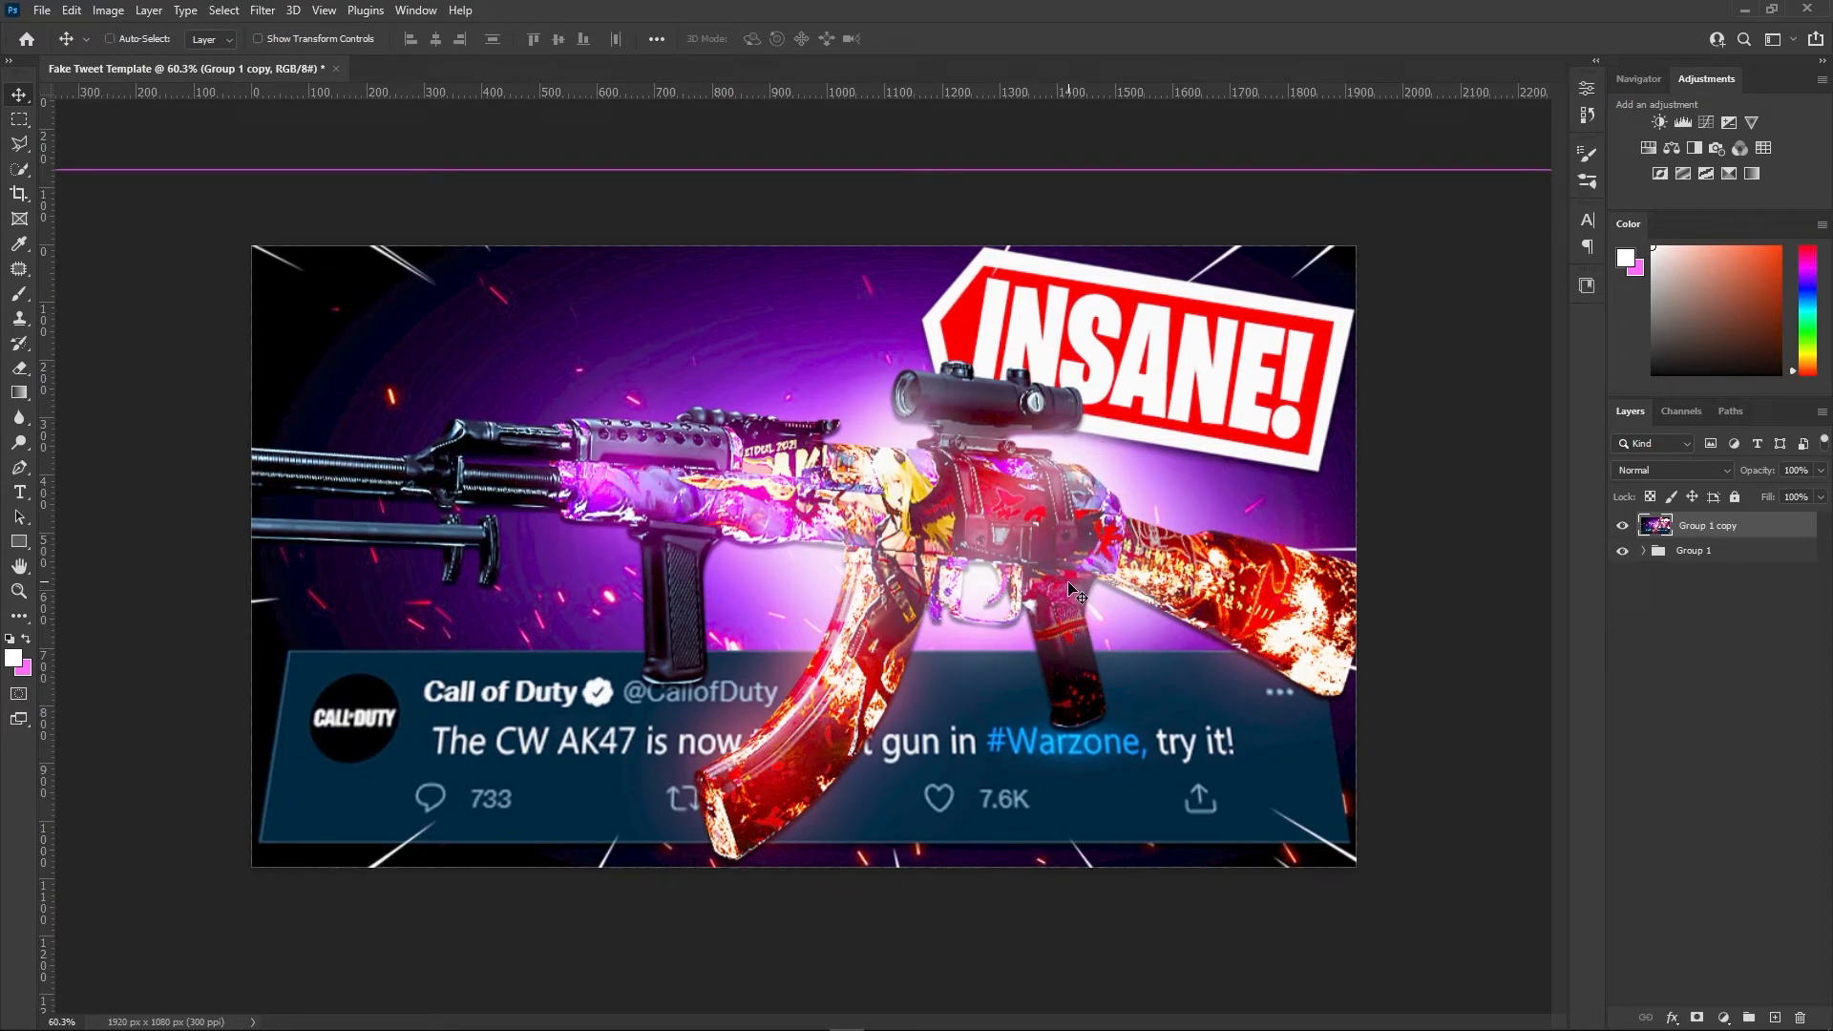
Copy the whole canvas merged and paste it as a new layer above Group 1 copy
{"action": "key", "text": "ctrl+a"}
{"action": "key", "text": "ctrl+shift+c"}
{"action": "key", "text": "ctrl+v"}
Try deleting Group 1 copy and shifting the pasted and merged layers sideways, and undo these changes
{"action": "left_click", "coordinate": [1728, 553]}
{"action": "key", "text": "Delete"}
{"action": "left_click_drag", "start_coordinate": [1193, 584], "coordinate": [1101, 584]}
{"action": "key", "text": "ctrl+z"}
{"action": "key", "text": "ctrl+z"}
{"action": "left_click", "coordinate": [1622, 525]}
{"action": "left_click_drag", "start_coordinate": [1217, 528], "coordinate": [961, 512]}
{"action": "key", "text": "ctrl+z"}
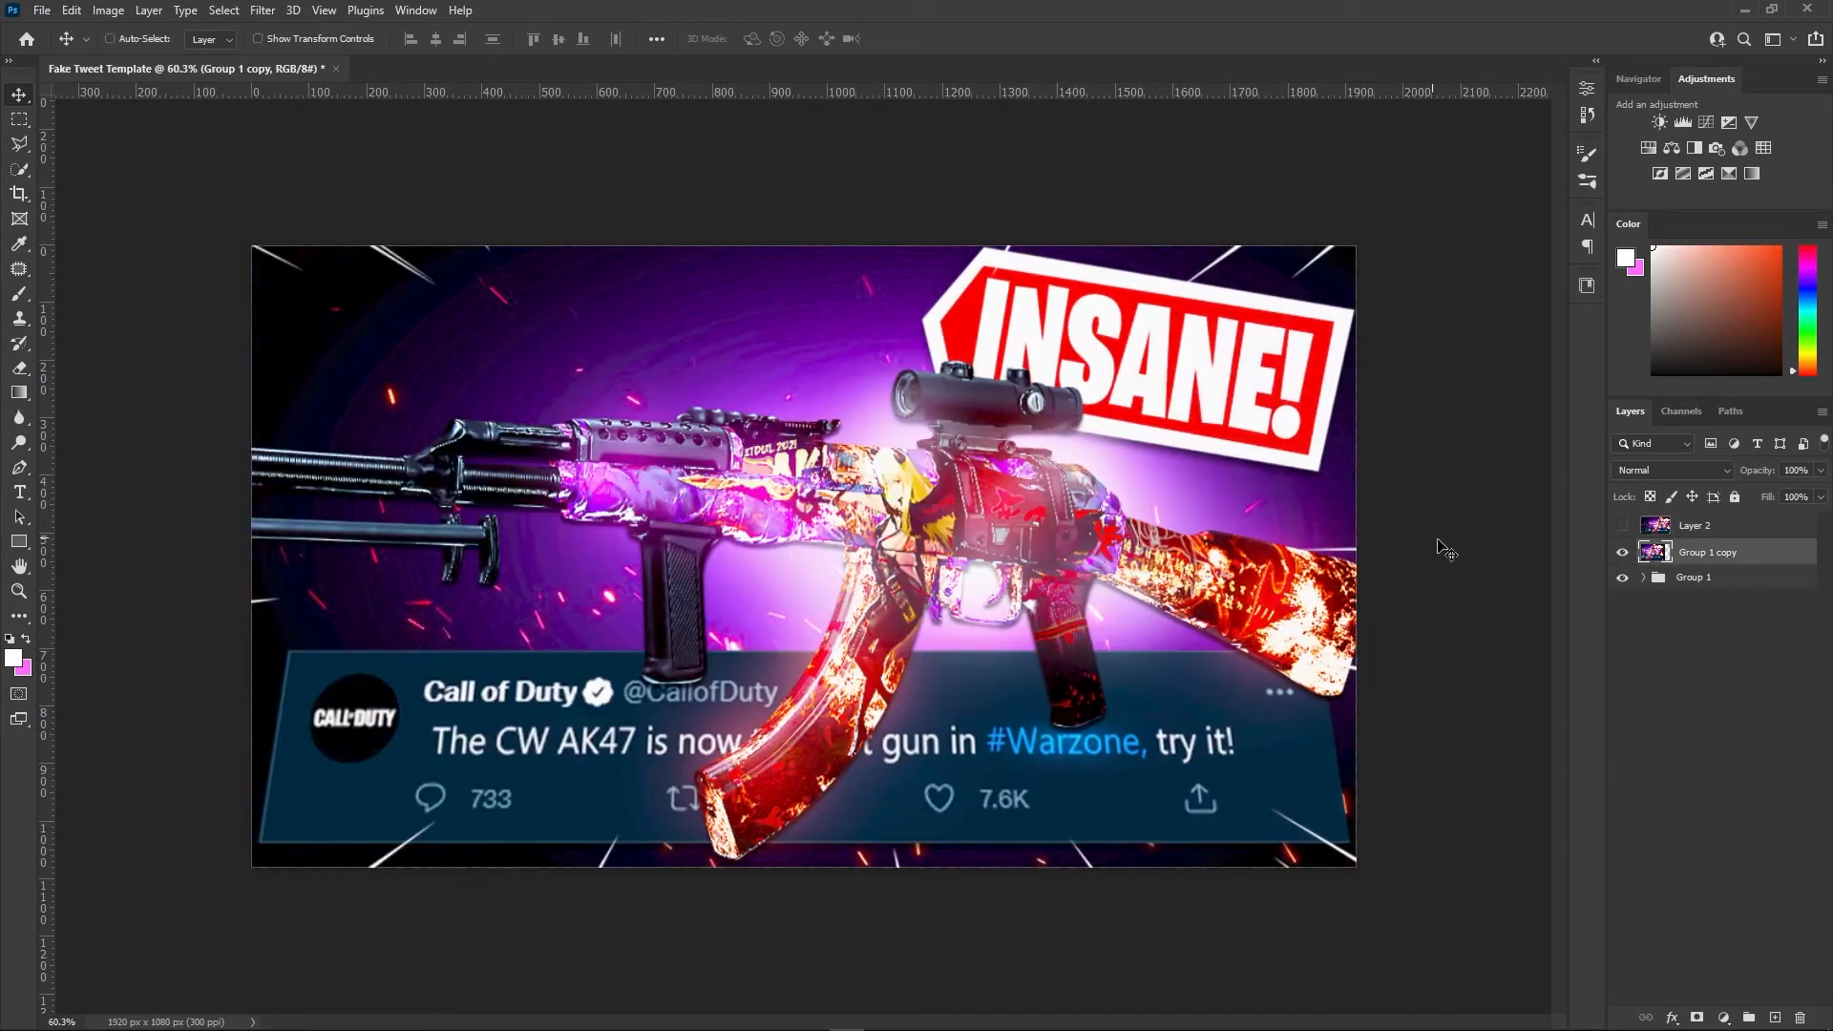
Hide the Group 1 copy layer and leave Layer 2 visible and selected
{"action": "left_click", "coordinate": [1622, 552]}
{"action": "left_click", "coordinate": [1622, 525]}
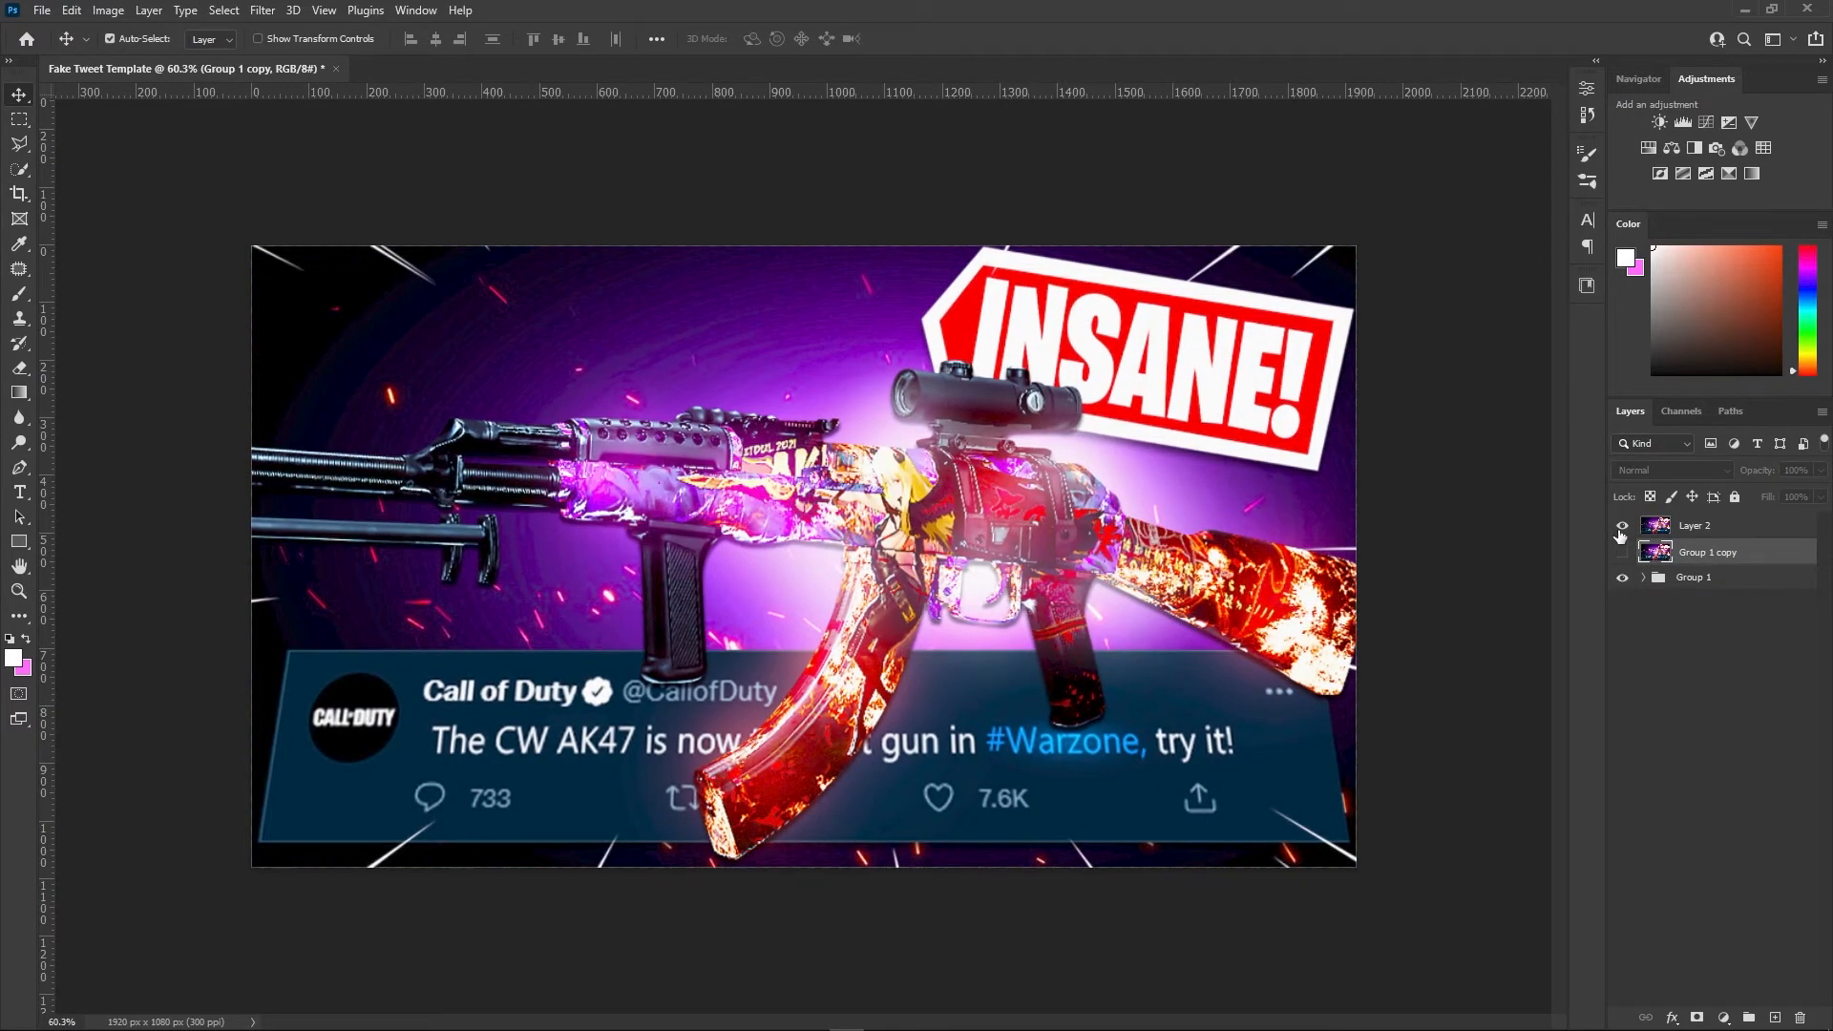
{"action": "left_click", "coordinate": [1723, 527]}
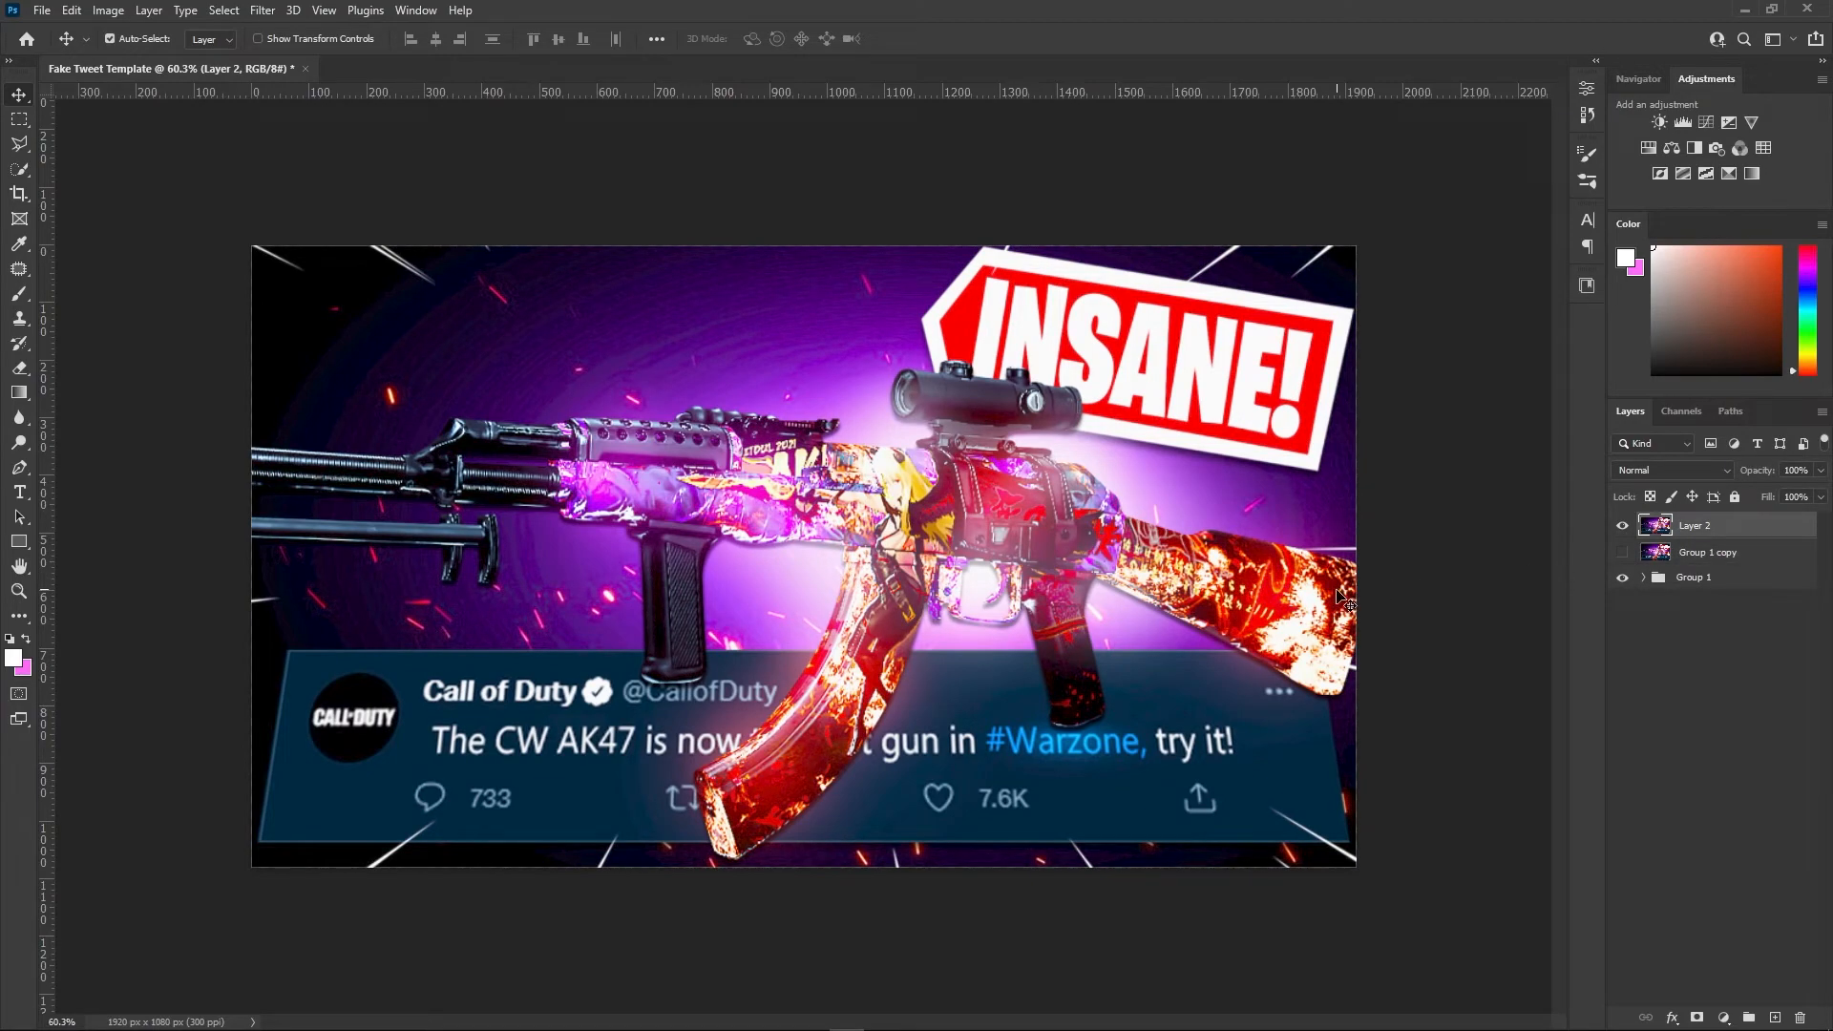
Open the Camera Raw Filter on Layer 2 and apply the Thumbnail preset from the favorites
{"action": "left_click", "coordinate": [264, 11]}
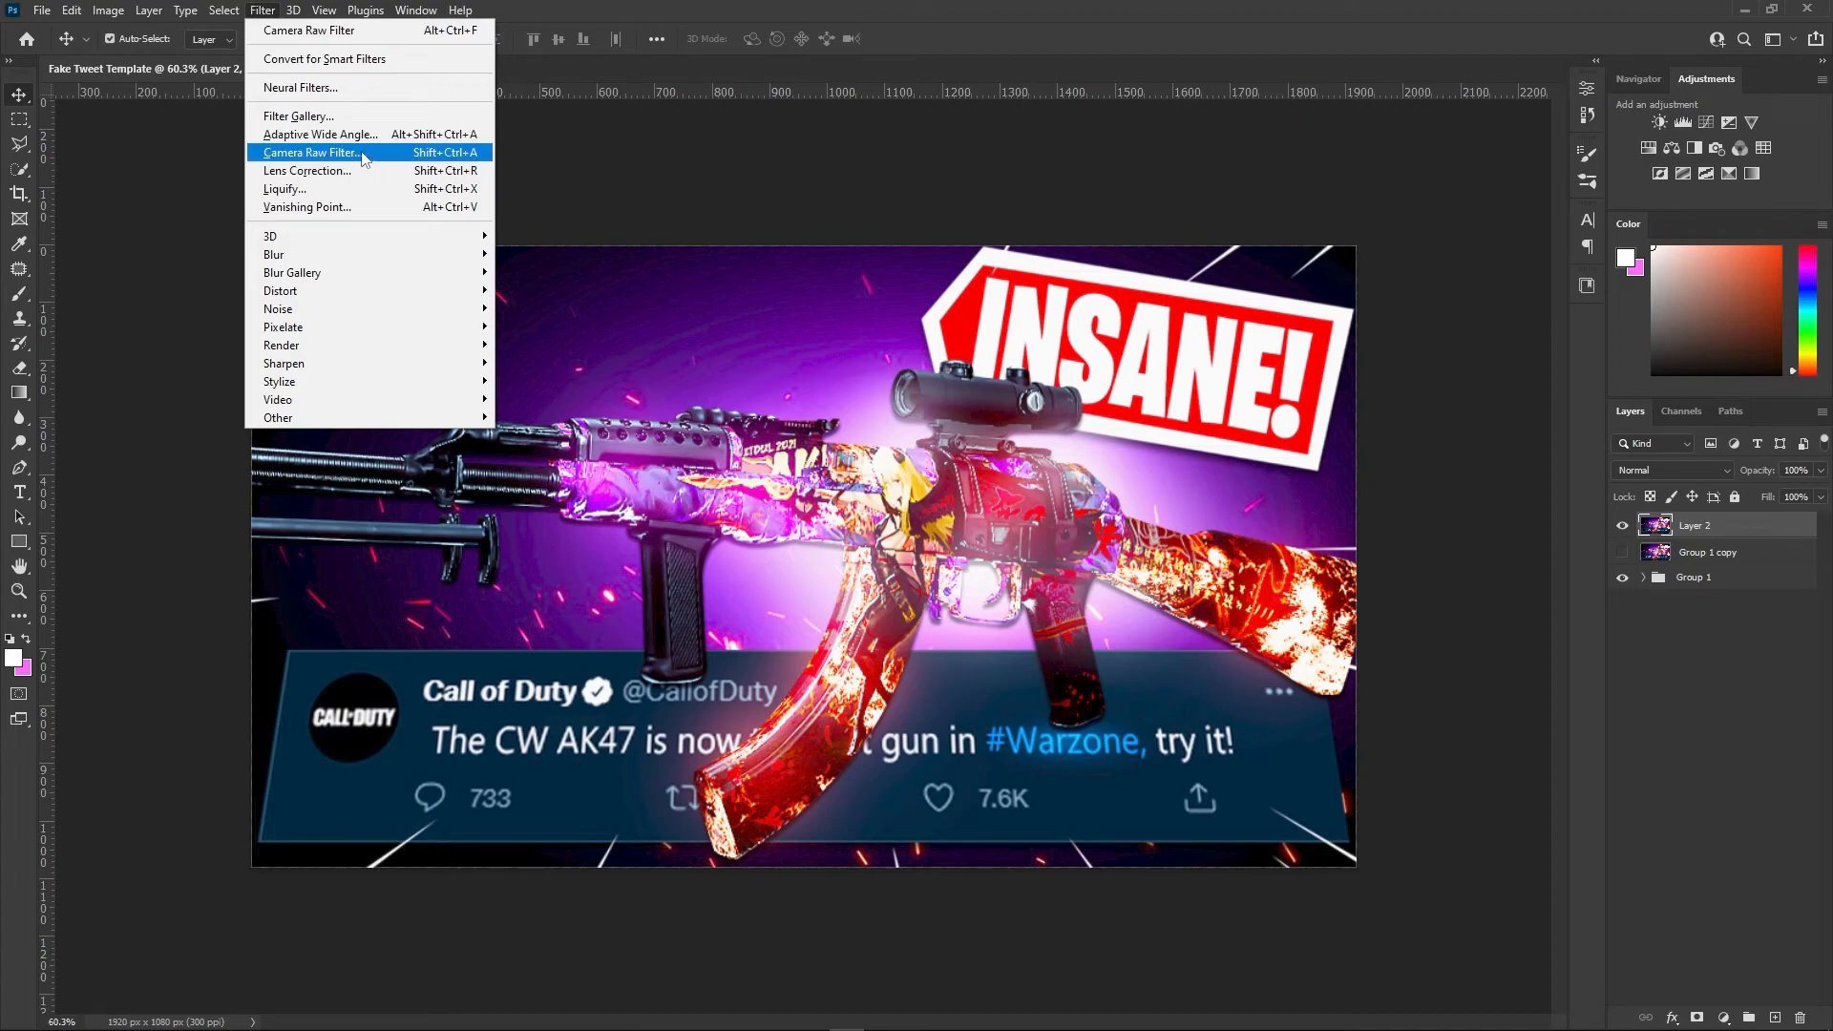
{"action": "left_click", "coordinate": [1715, 529]}
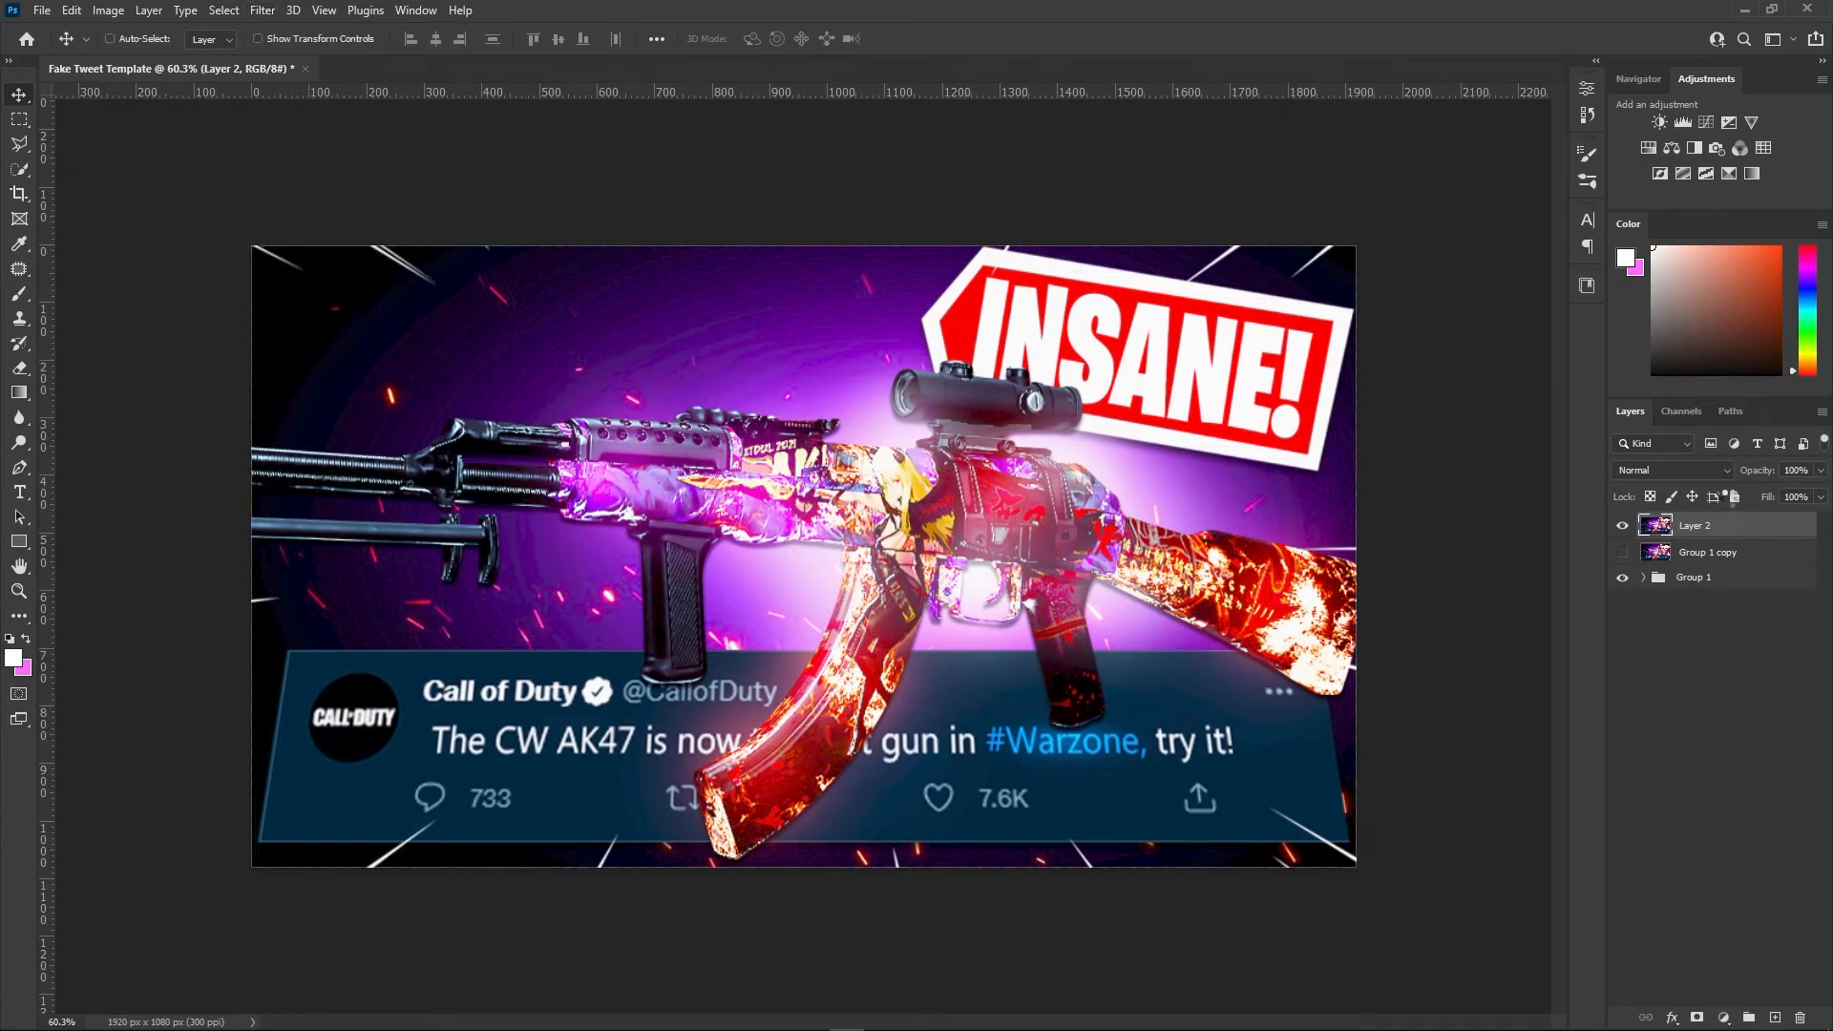
{"action": "key", "text": "ctrl+shift+a"}
{"action": "left_click", "coordinate": [1674, 280]}
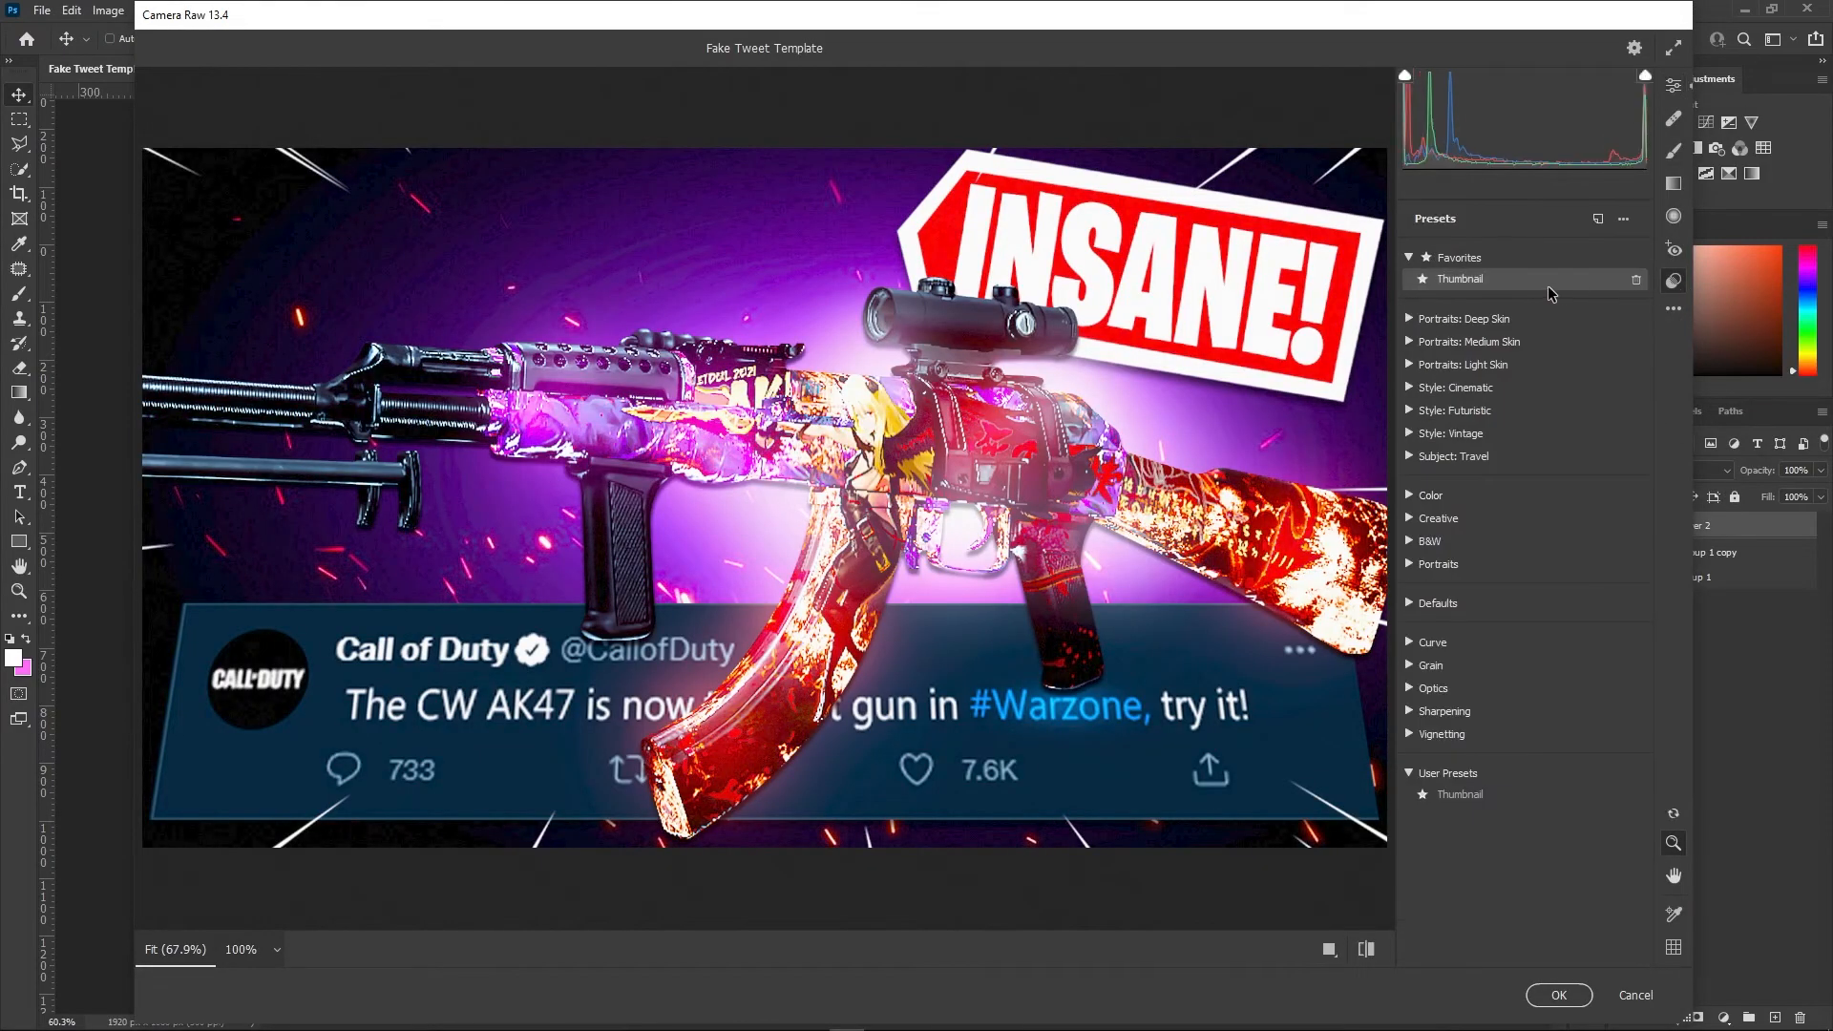
{"action": "left_click", "coordinate": [1553, 280]}
Set the noise reduction detail to 80, review the Basic and Effects adjustments, and apply the Camera Raw filter
{"action": "left_click", "coordinate": [1673, 85]}
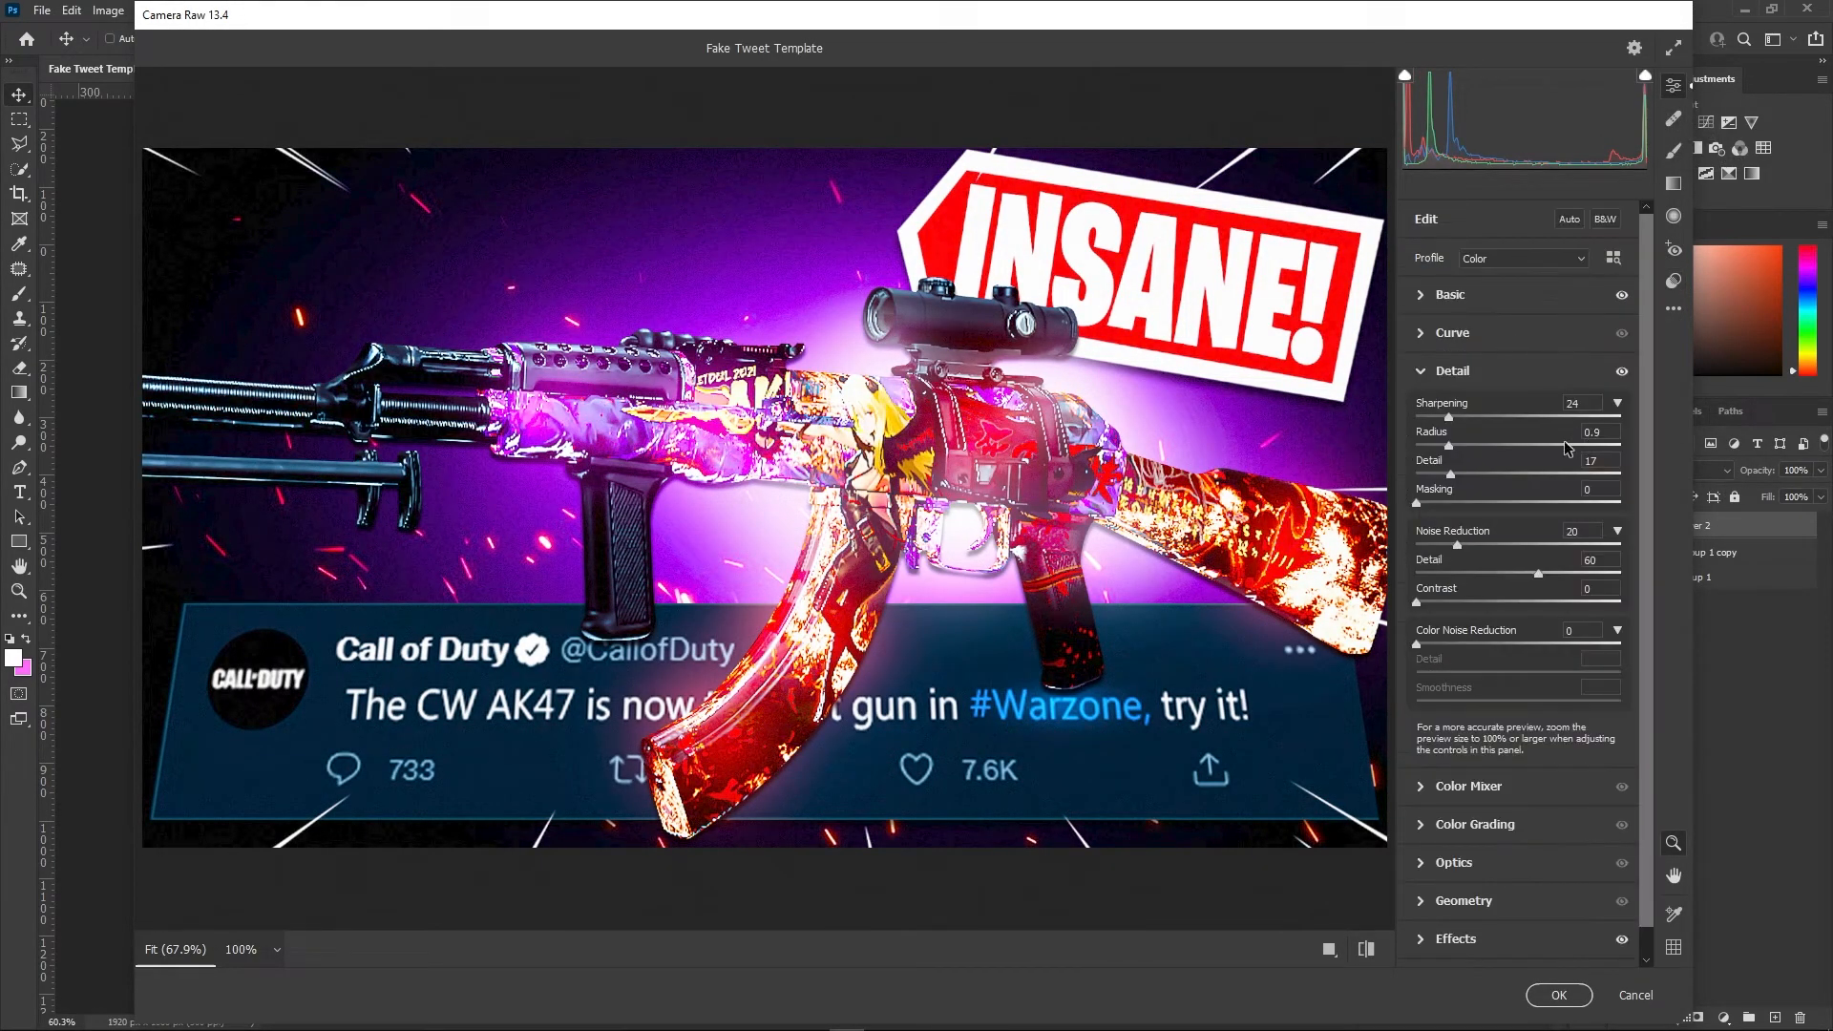
{"action": "left_click", "coordinate": [1435, 294]}
{"action": "left_click_drag", "start_coordinate": [1544, 475], "coordinate": [1526, 451]}
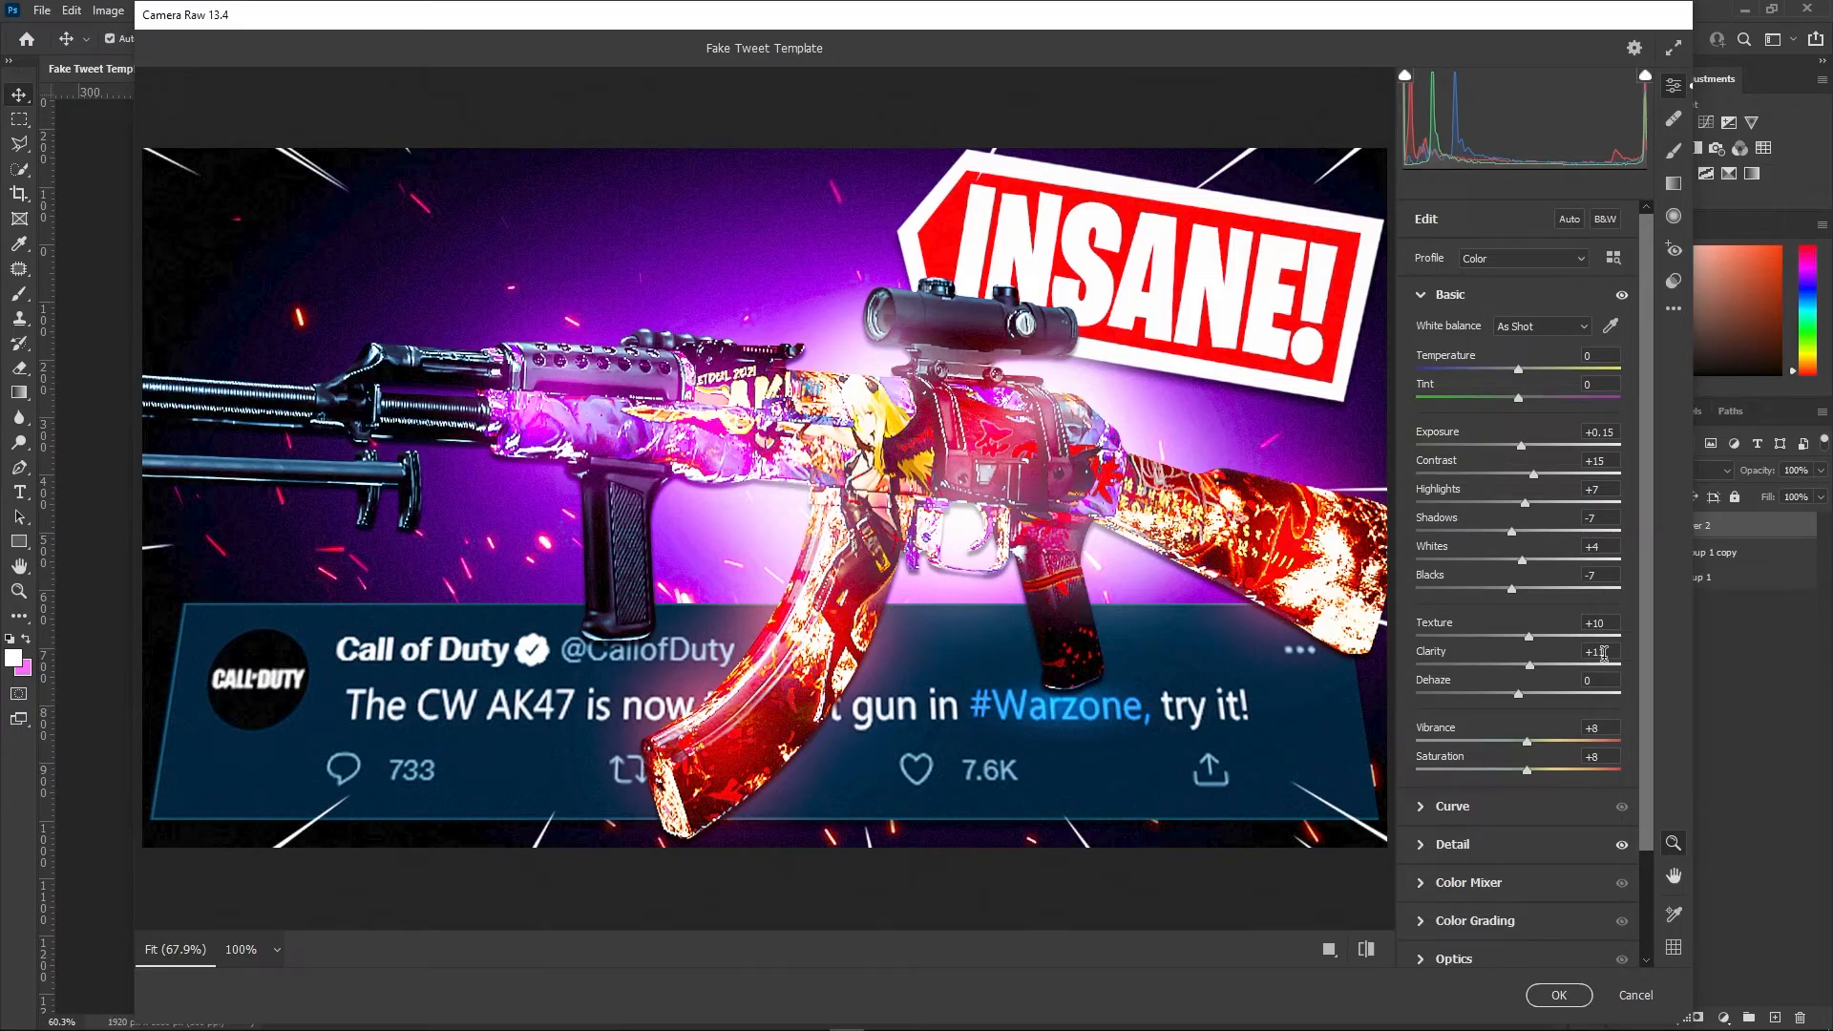
{"action": "left_click", "coordinate": [1432, 844]}
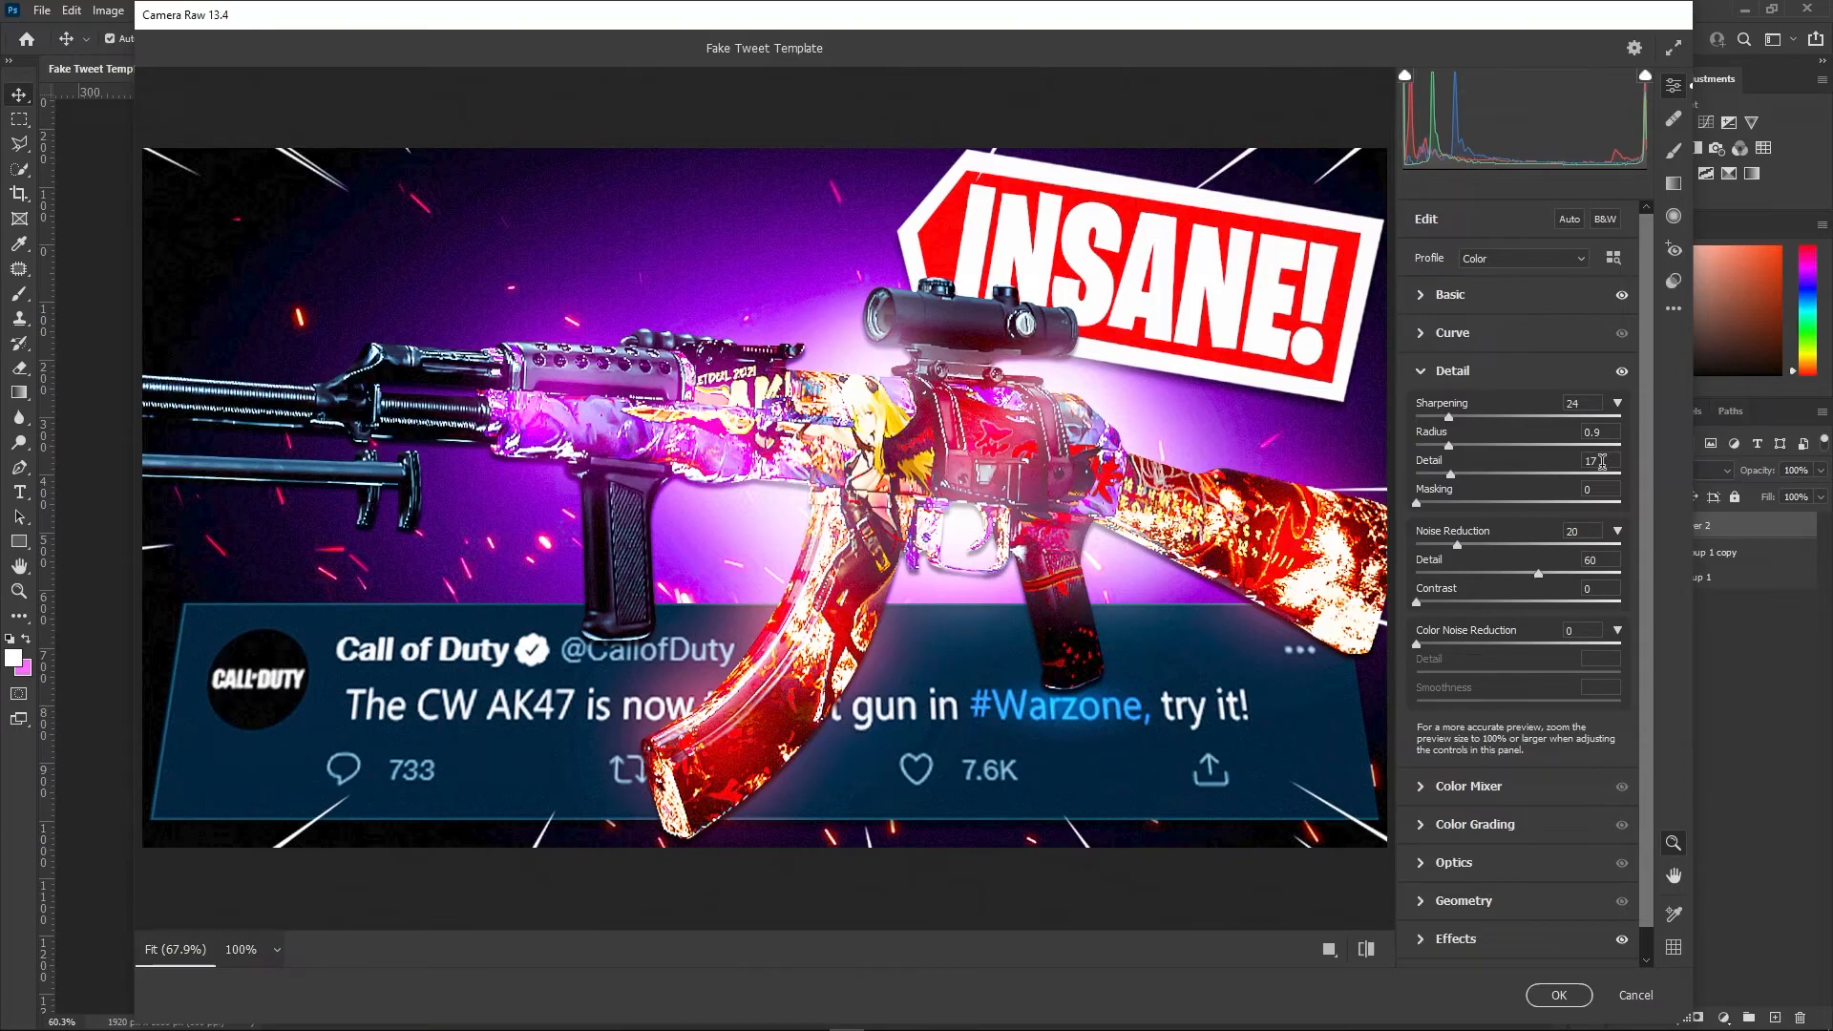
{"action": "left_click_drag", "start_coordinate": [1539, 573], "coordinate": [1583, 589]}
{"action": "scroll", "coordinate": [1437, 836], "scroll_direction": "down", "scroll_amount": 1}
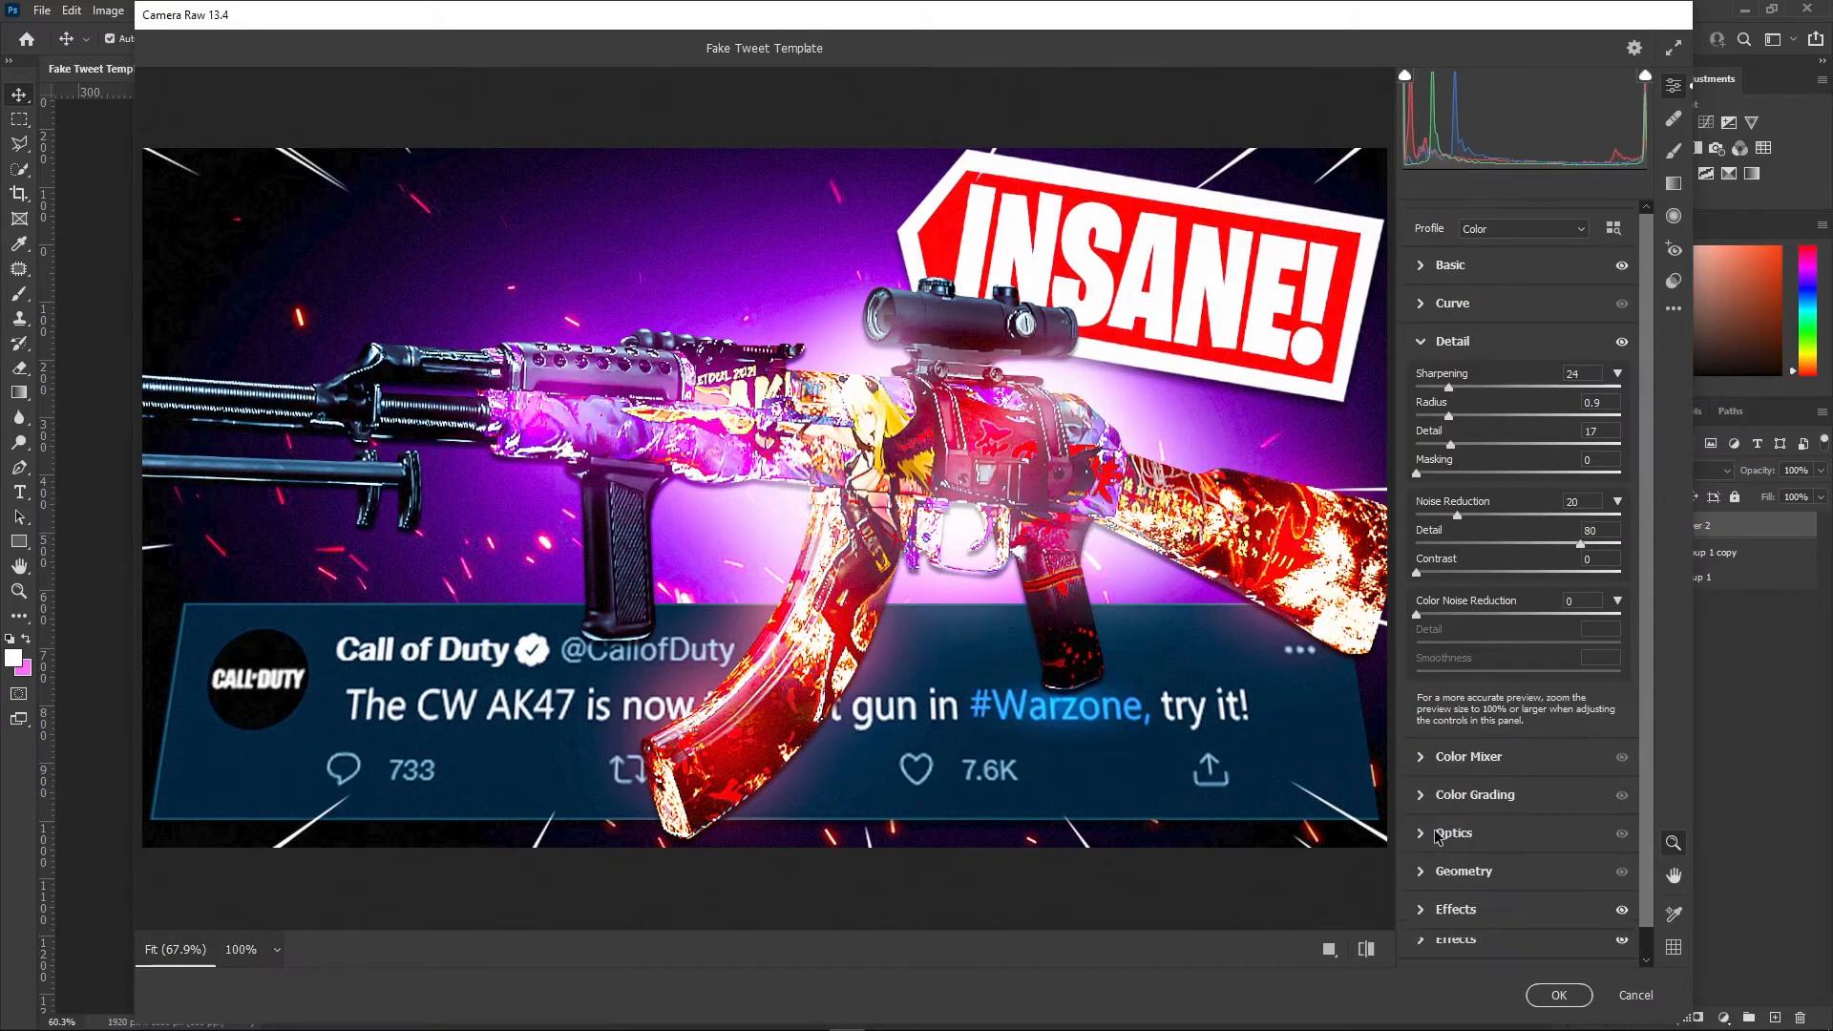
{"action": "left_click", "coordinate": [1422, 914]}
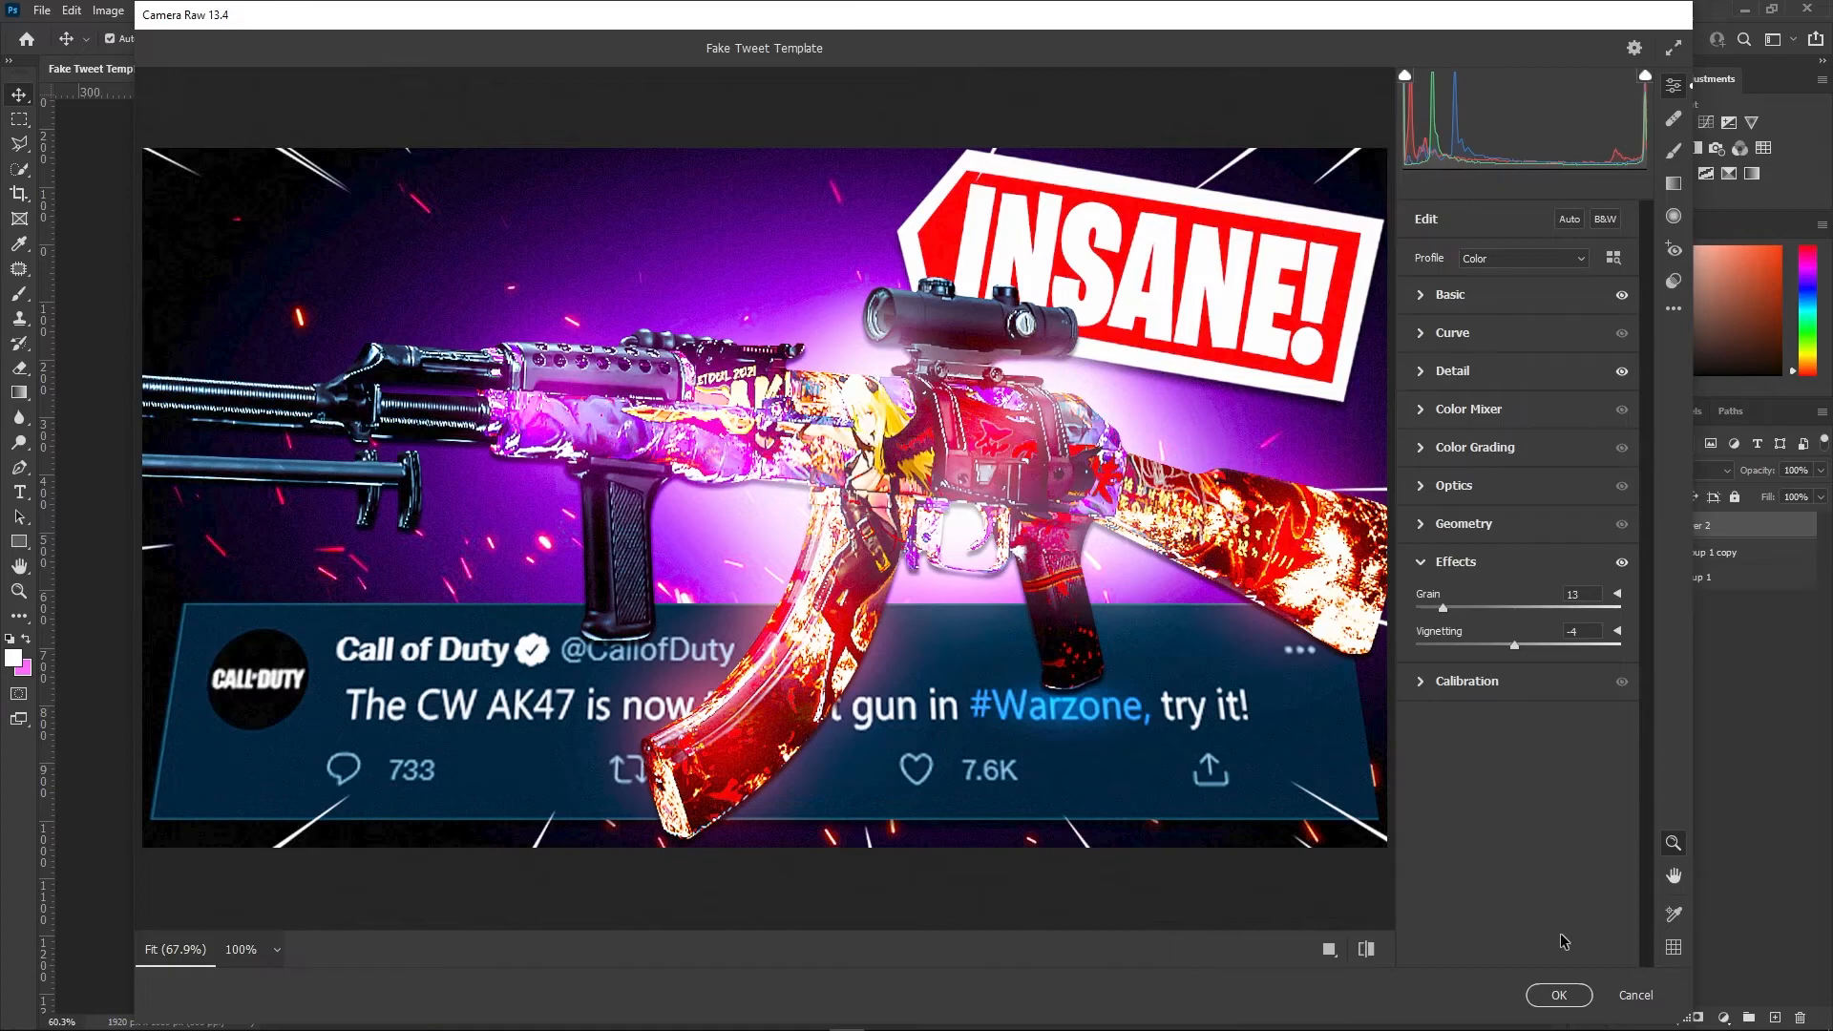
{"action": "left_click", "coordinate": [1558, 993]}
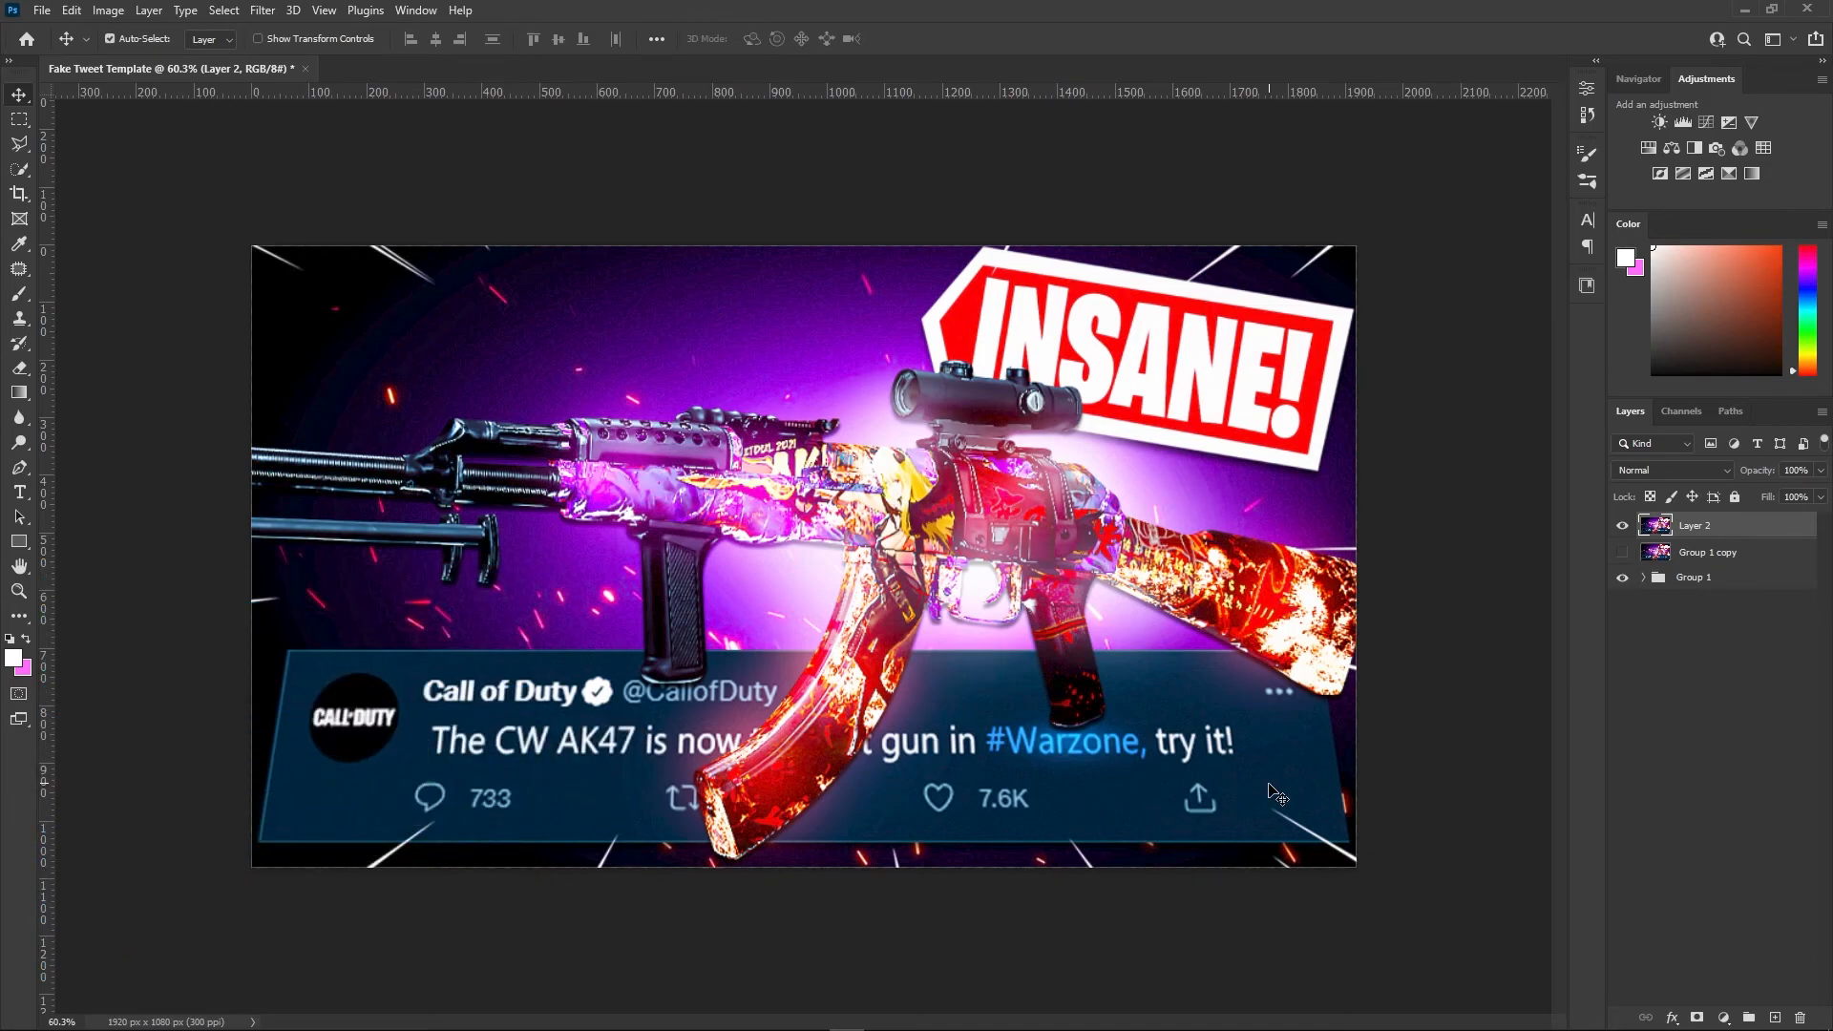
{"action": "left_click", "coordinate": [27, 38]}
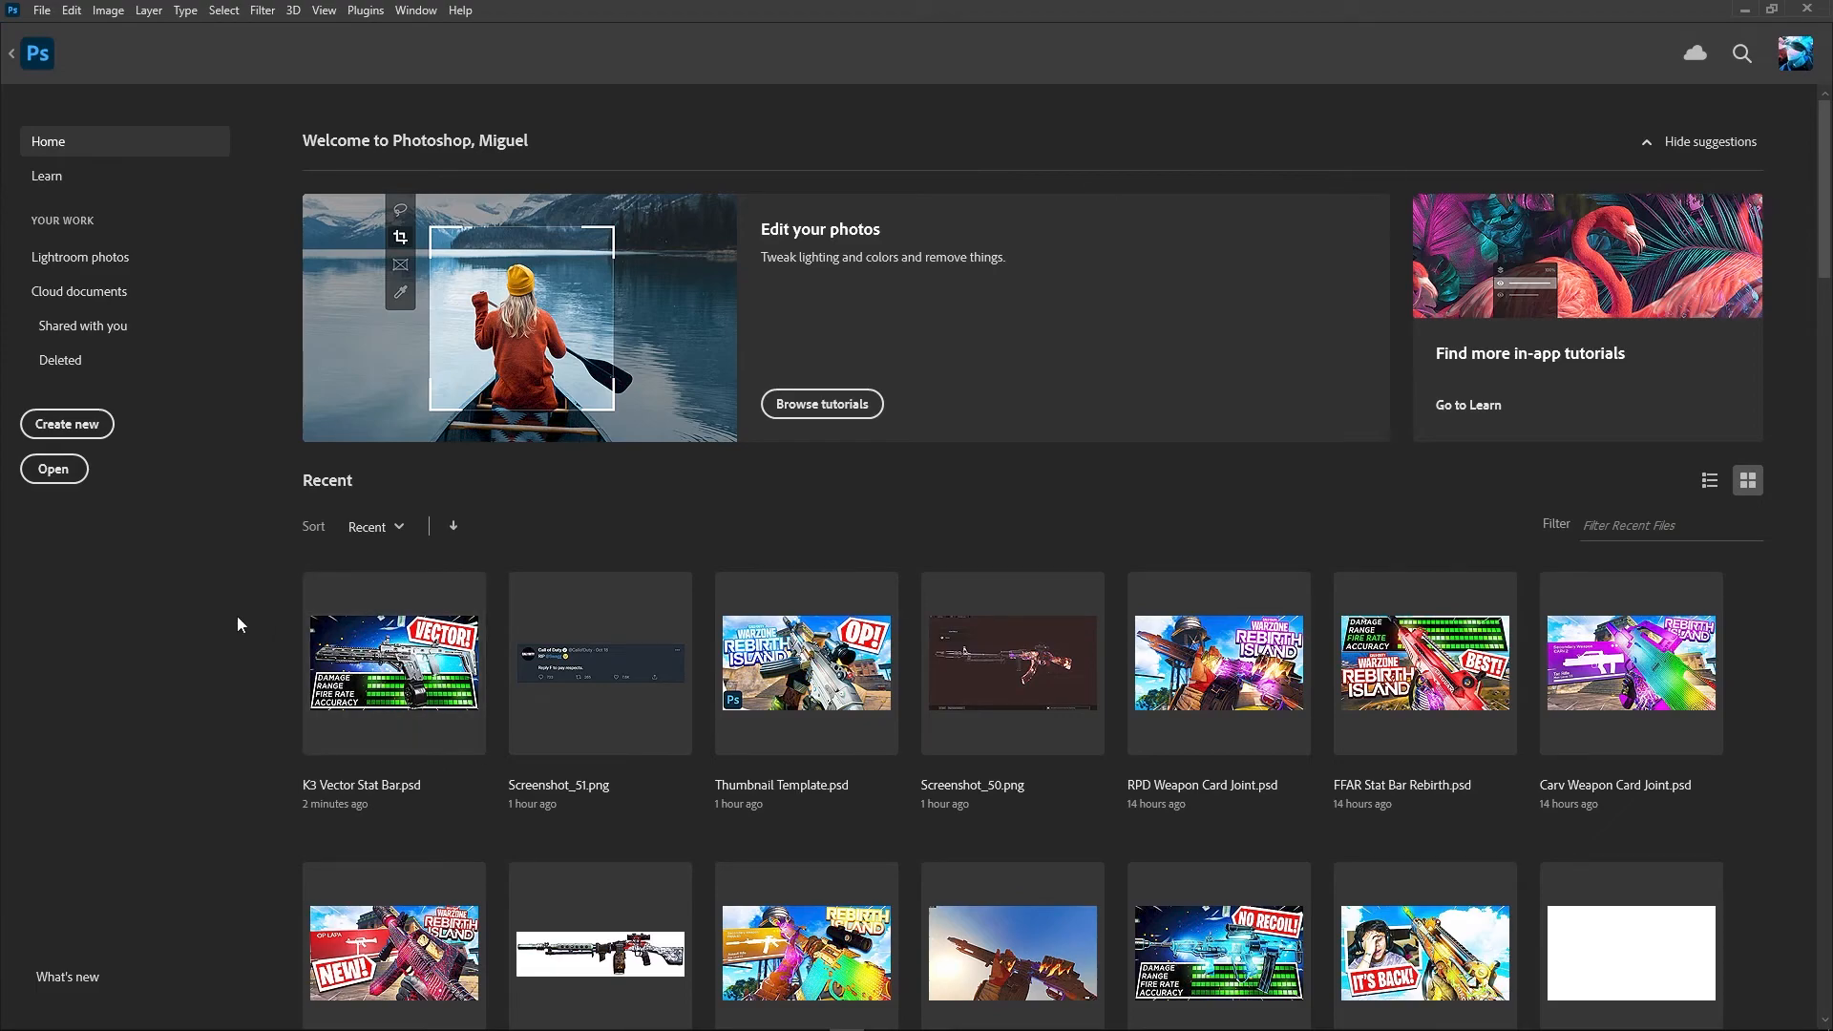
{"action": "left_click", "coordinate": [26, 65]}
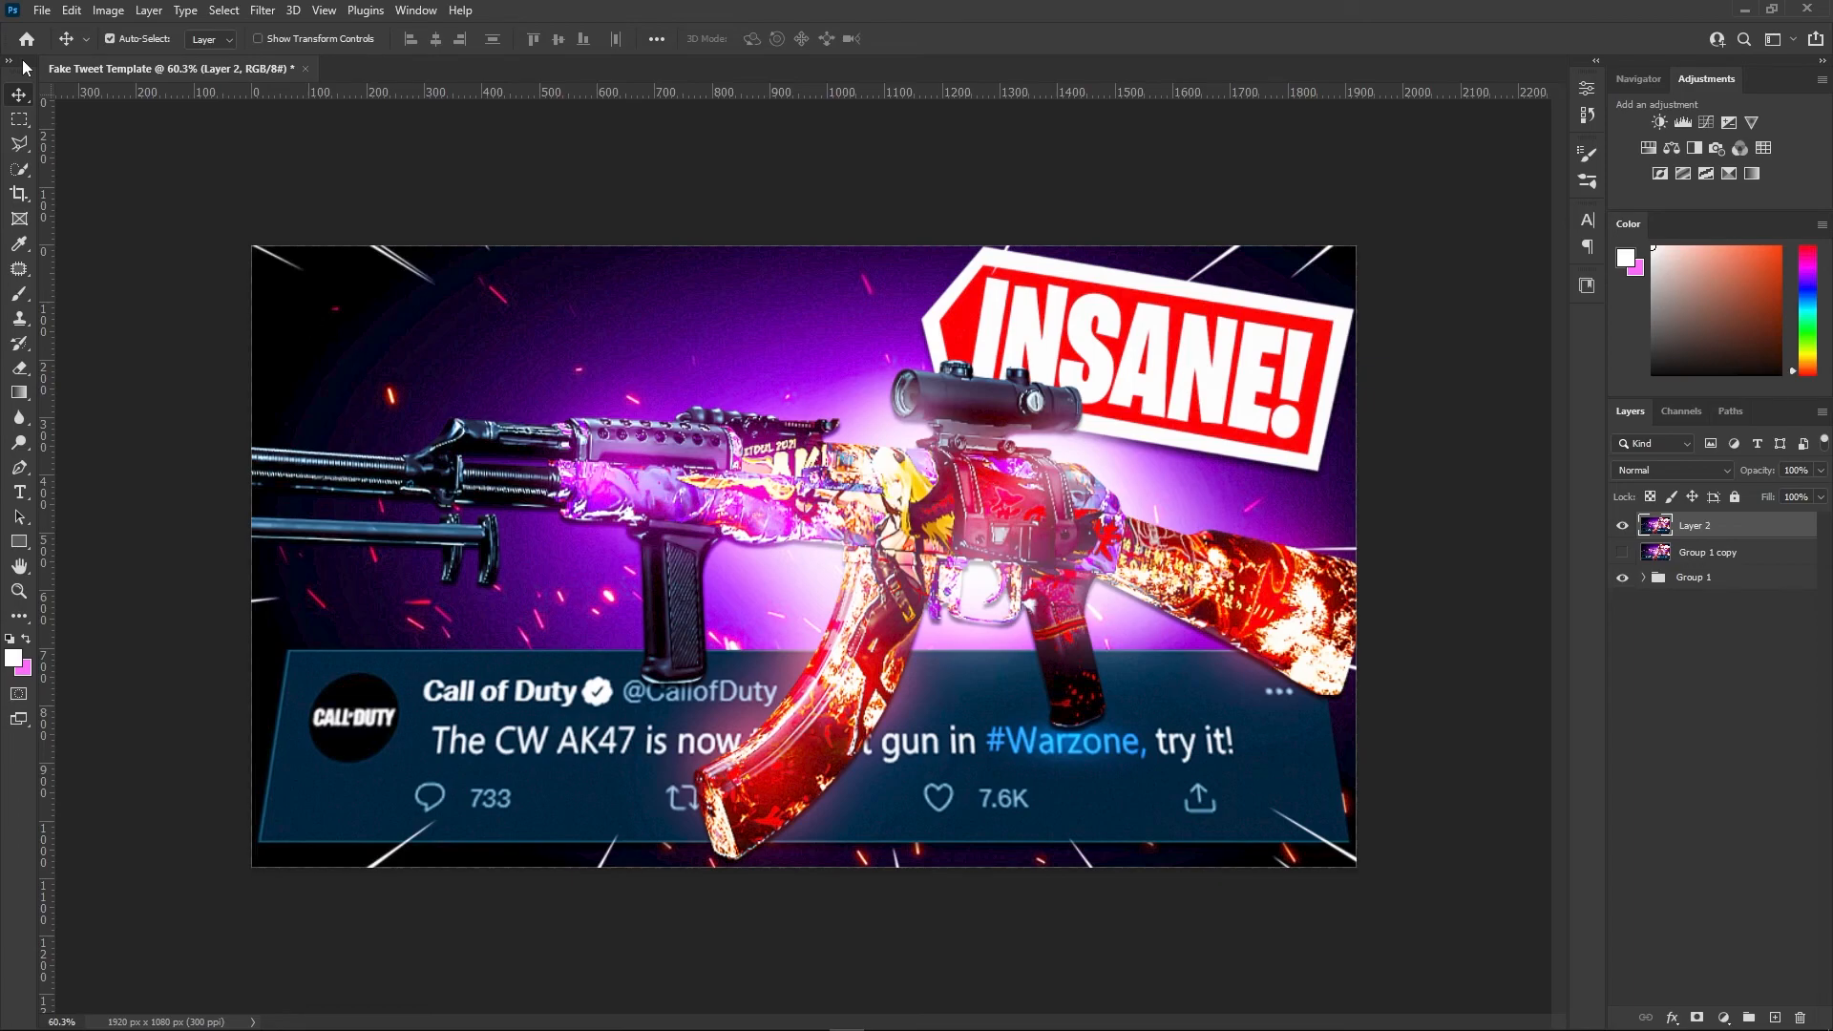
Delete the hidden Group 1 copy layer
{"action": "left_click", "coordinate": [1774, 557]}
{"action": "key", "text": "Delete"}
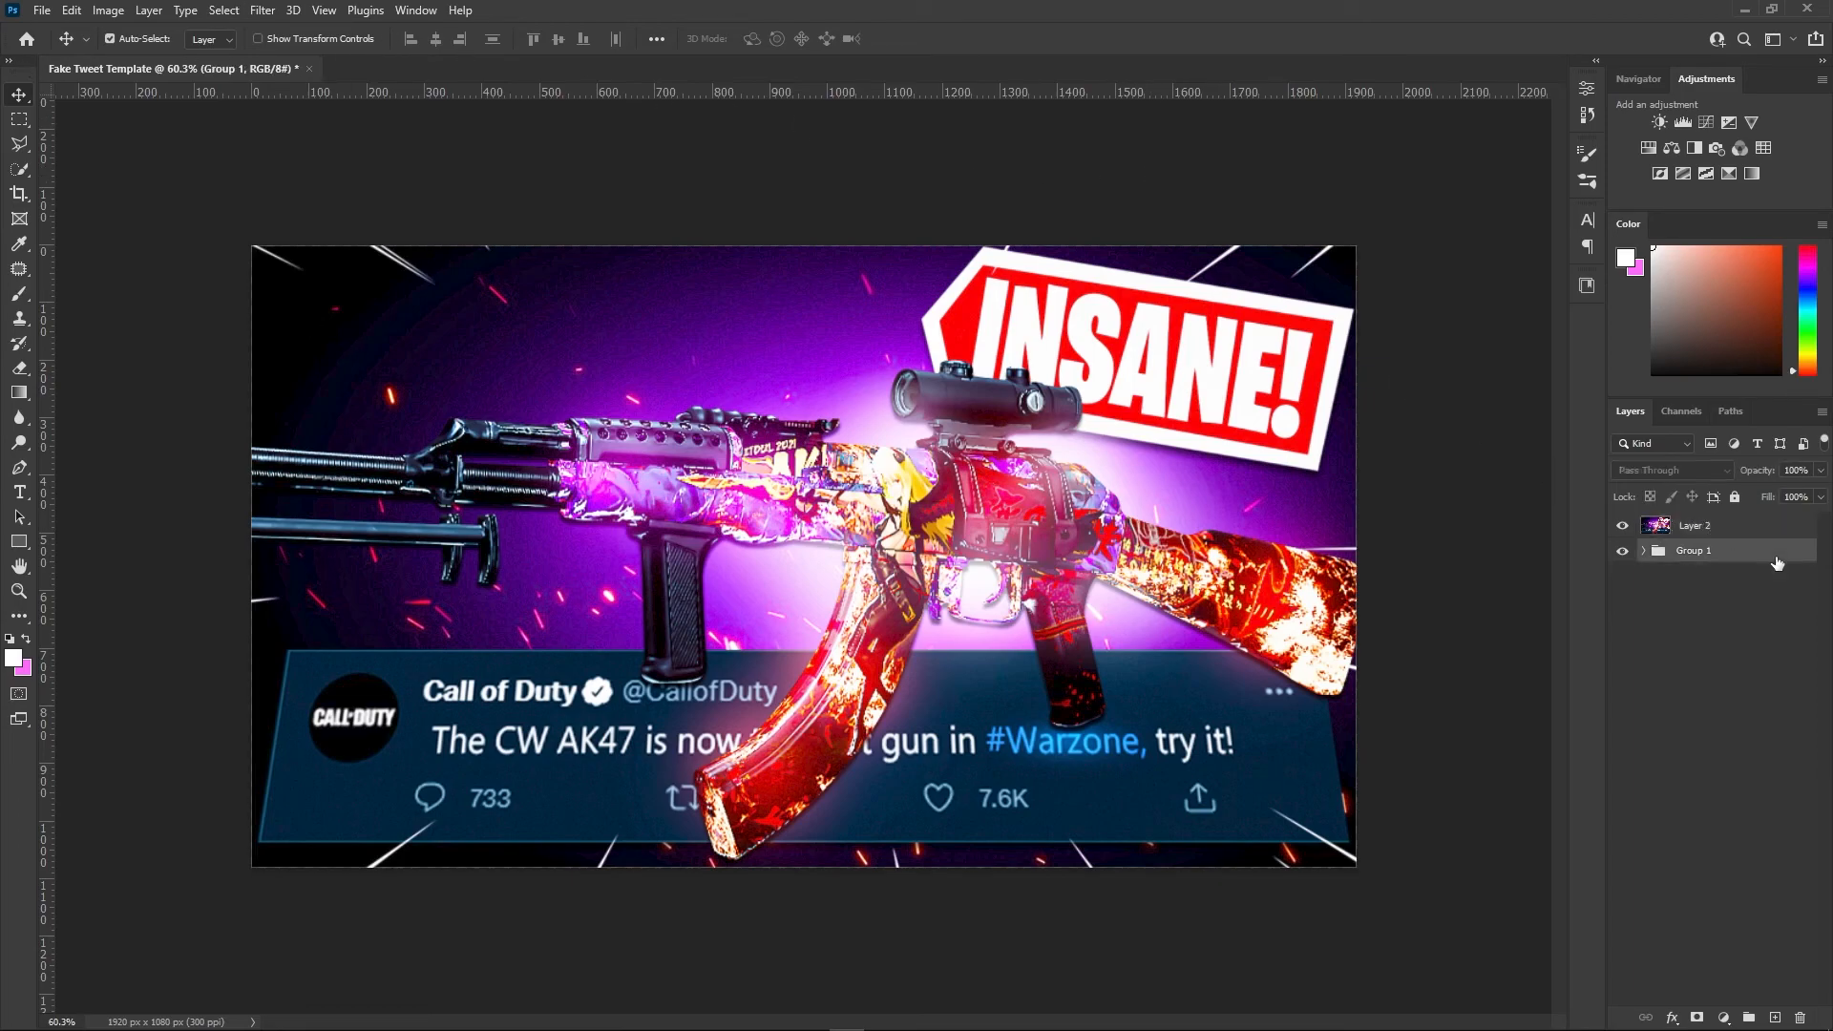